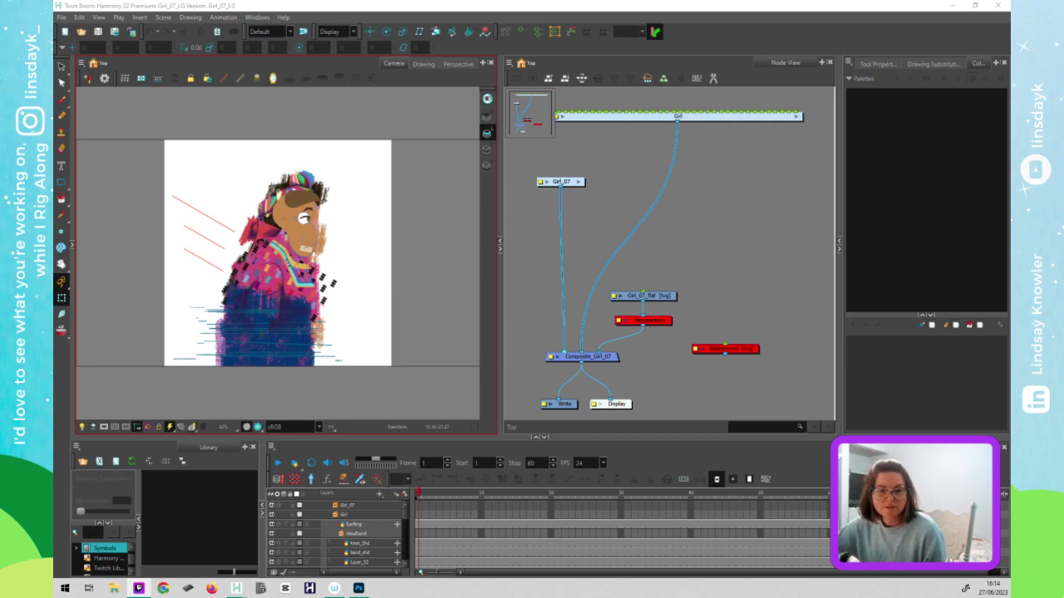
- Switch to Photoshop and examine the Girl_07 artwork up close, comparing the headband, hair, scarf, face and collar textures
{"action": "key", "text": "alt+Tab"}
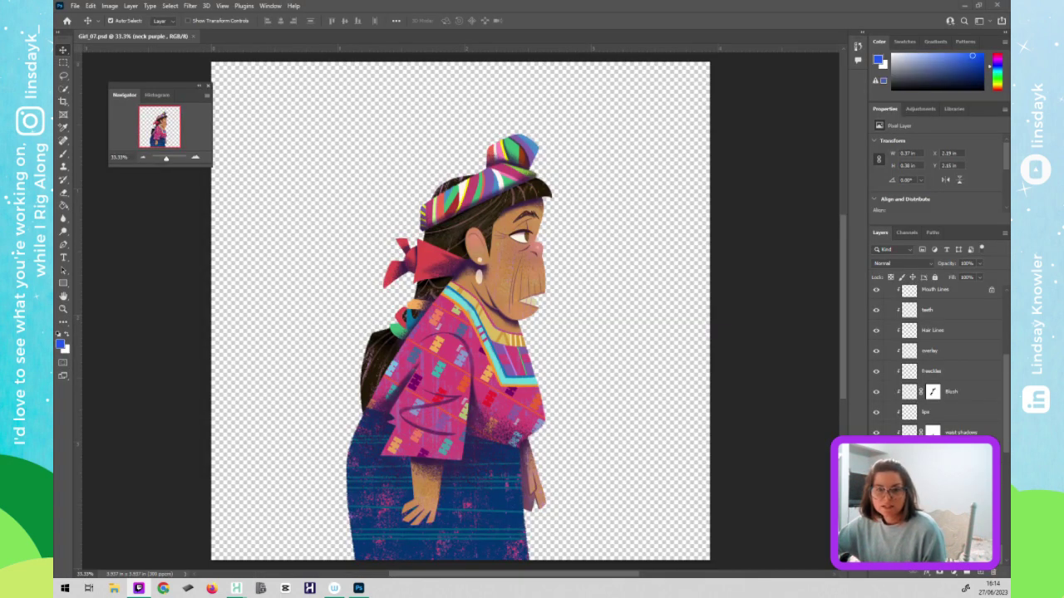
{"action": "left_click", "coordinate": [186, 447]}
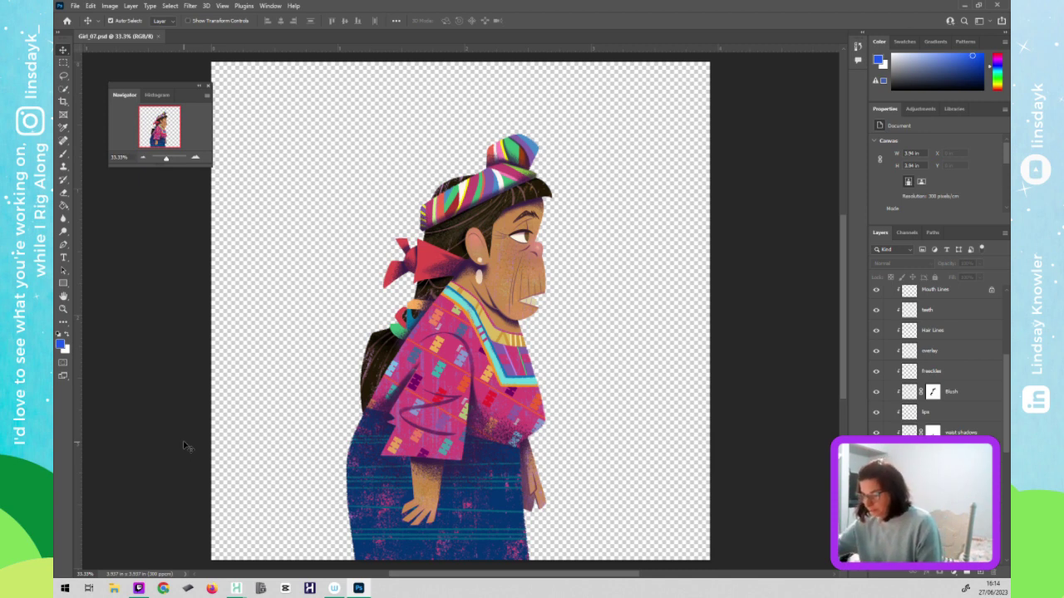
{"action": "scroll", "coordinate": [538, 316], "scroll_direction": "up", "scroll_amount": 2}
{"action": "scroll", "coordinate": [538, 320], "scroll_direction": "down", "scroll_amount": 1}
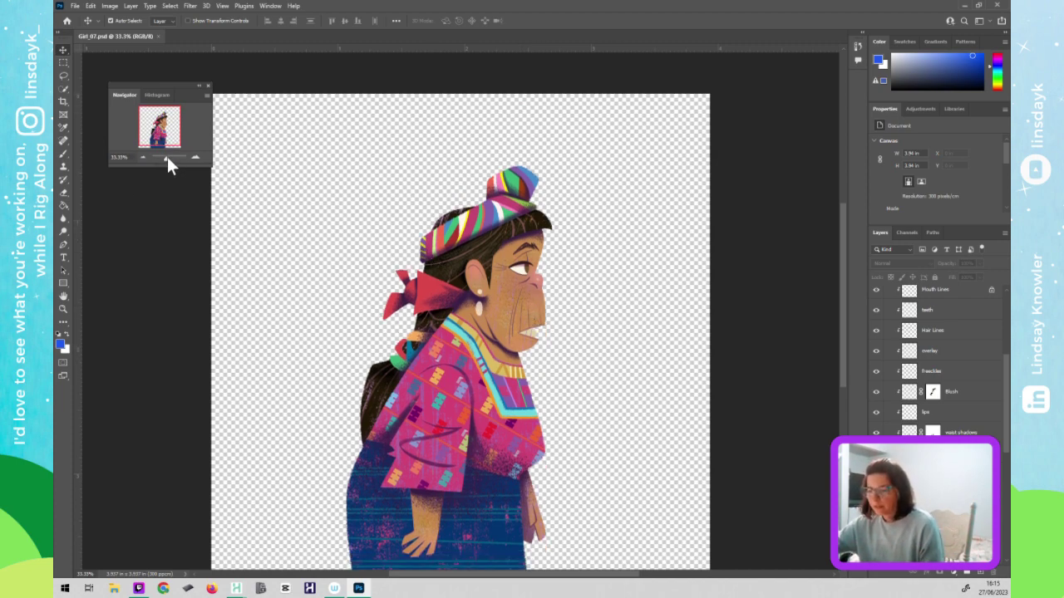
{"action": "left_click_drag", "start_coordinate": [167, 156], "coordinate": [169, 157]}
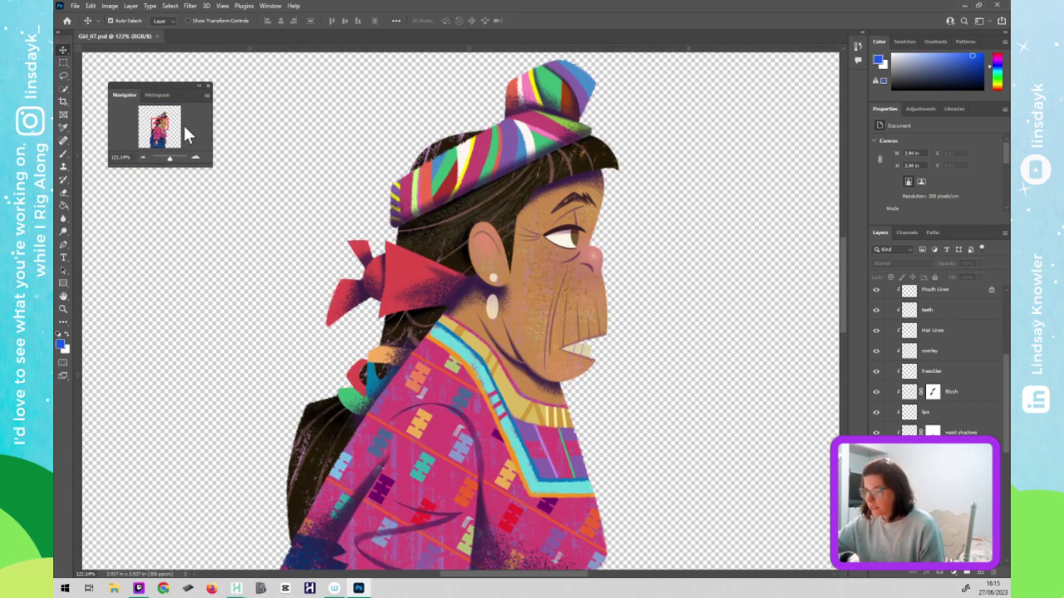
{"action": "scroll", "coordinate": [402, 285], "scroll_direction": "down", "scroll_amount": 2}
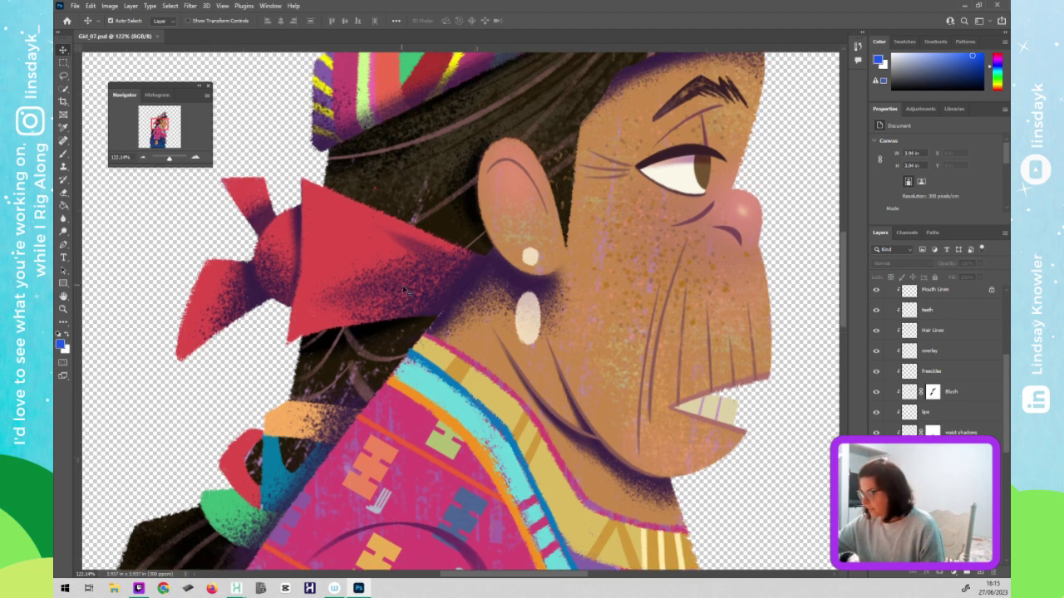
{"action": "scroll", "coordinate": [402, 285], "scroll_direction": "up", "scroll_amount": 5}
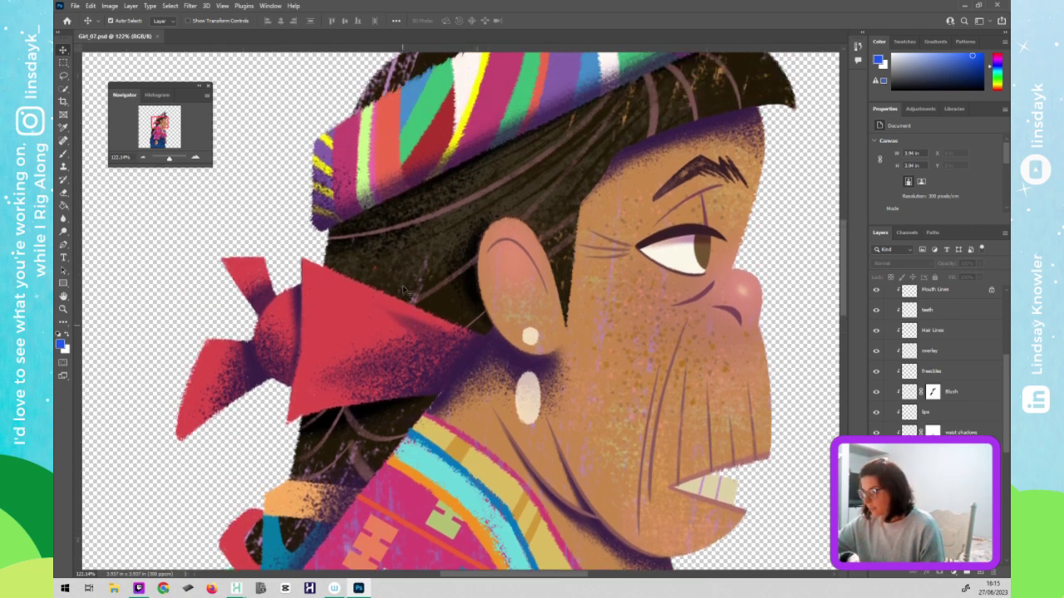
{"action": "scroll", "coordinate": [402, 289], "scroll_direction": "up", "scroll_amount": 6}
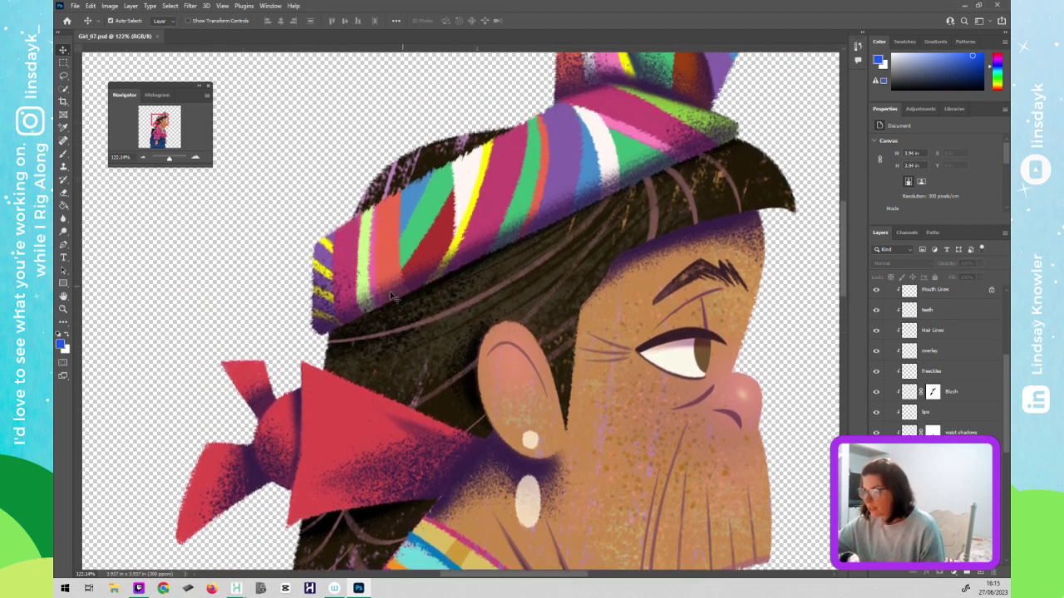
{"action": "scroll", "coordinate": [411, 275], "scroll_direction": "down", "scroll_amount": 6}
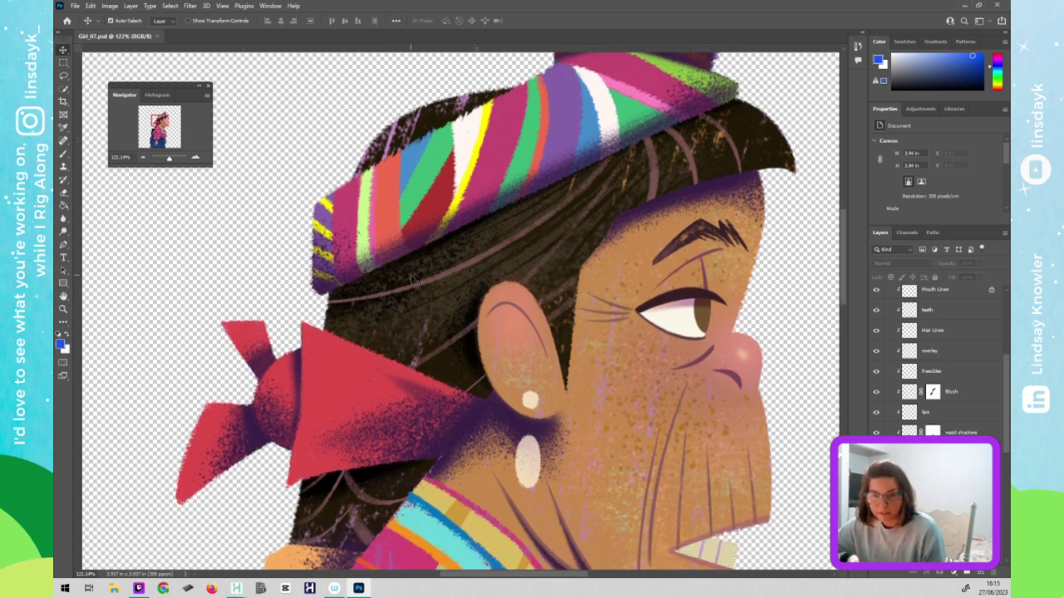
{"action": "scroll", "coordinate": [410, 276], "scroll_direction": "down", "scroll_amount": 7}
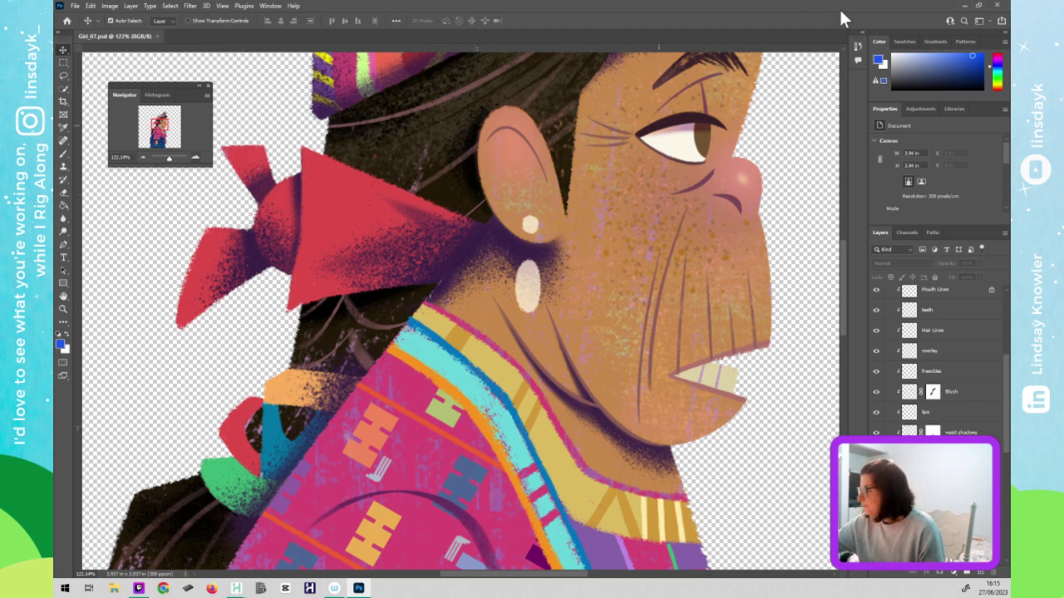
{"action": "scroll", "coordinate": [622, 229], "scroll_direction": "down", "scroll_amount": 1}
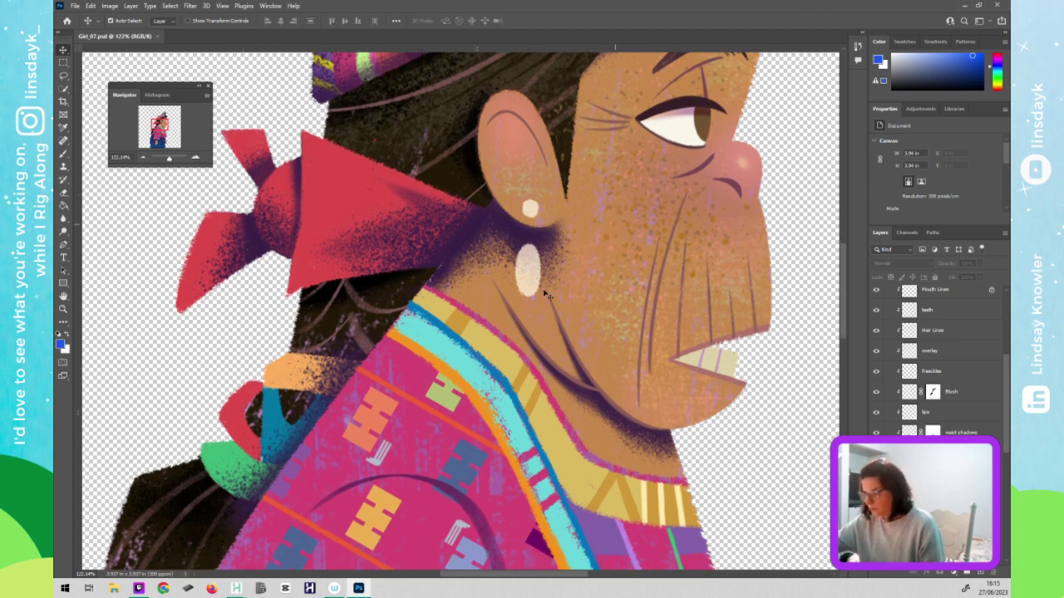
- Return to Toon Boom Harmony, check the rigged face, and open the Girl_07 group's node network
{"action": "left_click", "coordinate": [964, 6]}
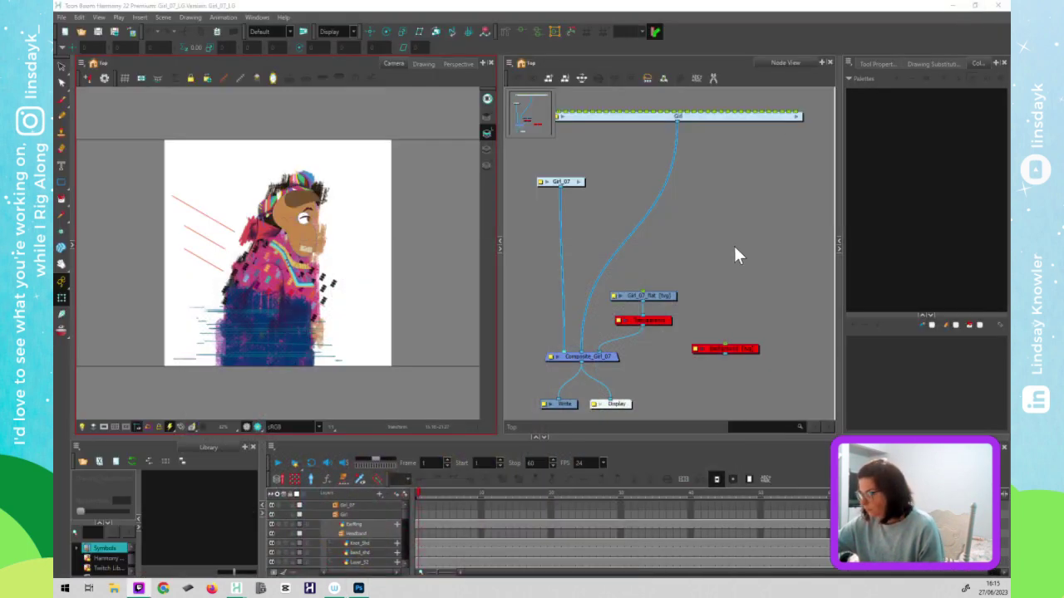
{"action": "scroll", "coordinate": [296, 228], "scroll_direction": "up", "scroll_amount": 3}
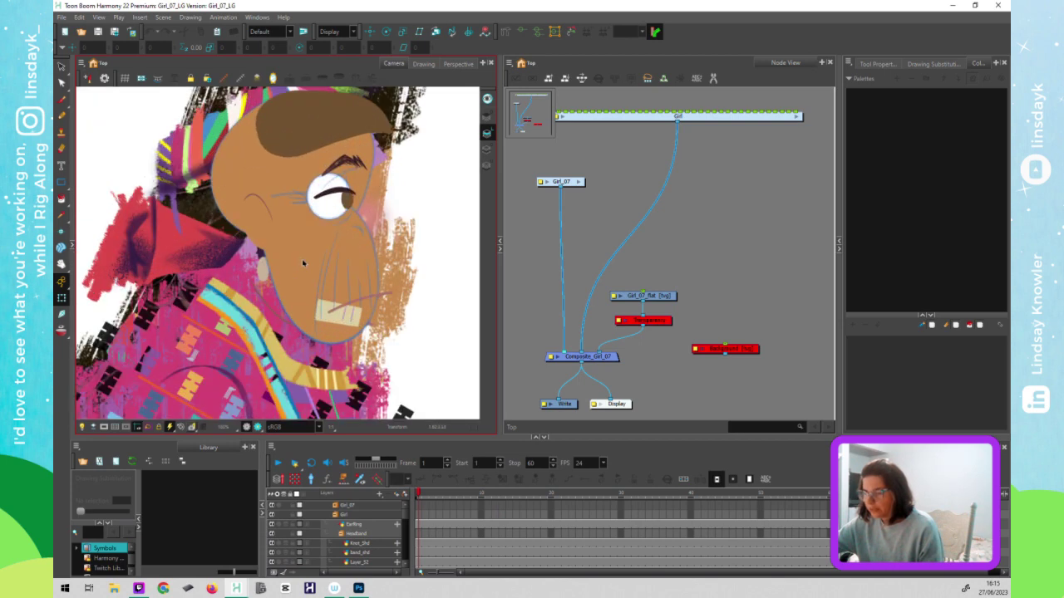
{"action": "scroll", "coordinate": [281, 295], "scroll_direction": "up", "scroll_amount": 2}
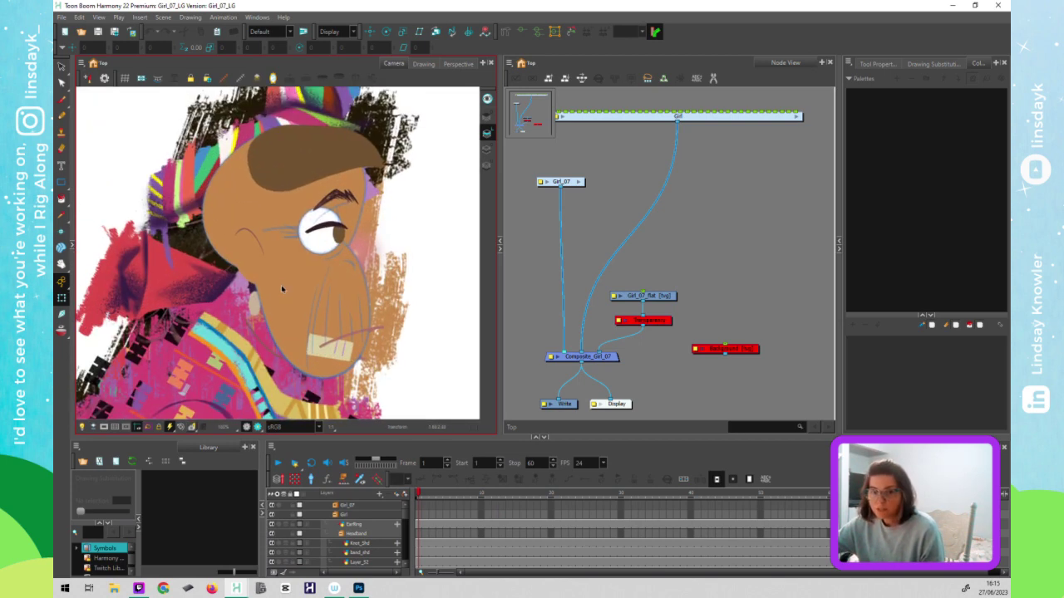
{"action": "scroll", "coordinate": [278, 295], "scroll_direction": "down", "scroll_amount": 1}
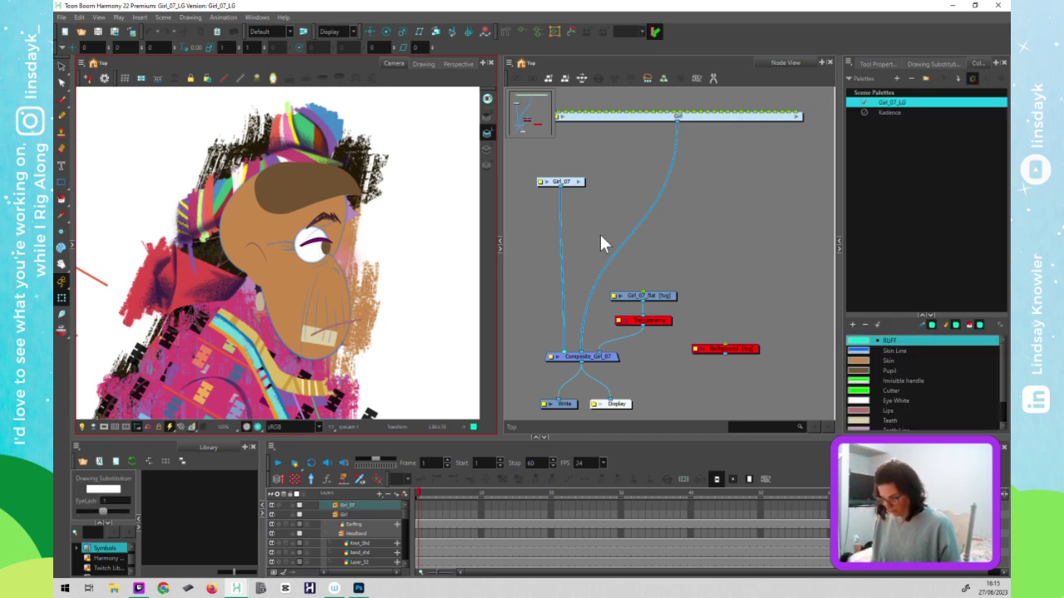
{"action": "middle_click", "coordinate": [600, 236]}
{"action": "key", "text": "o"}
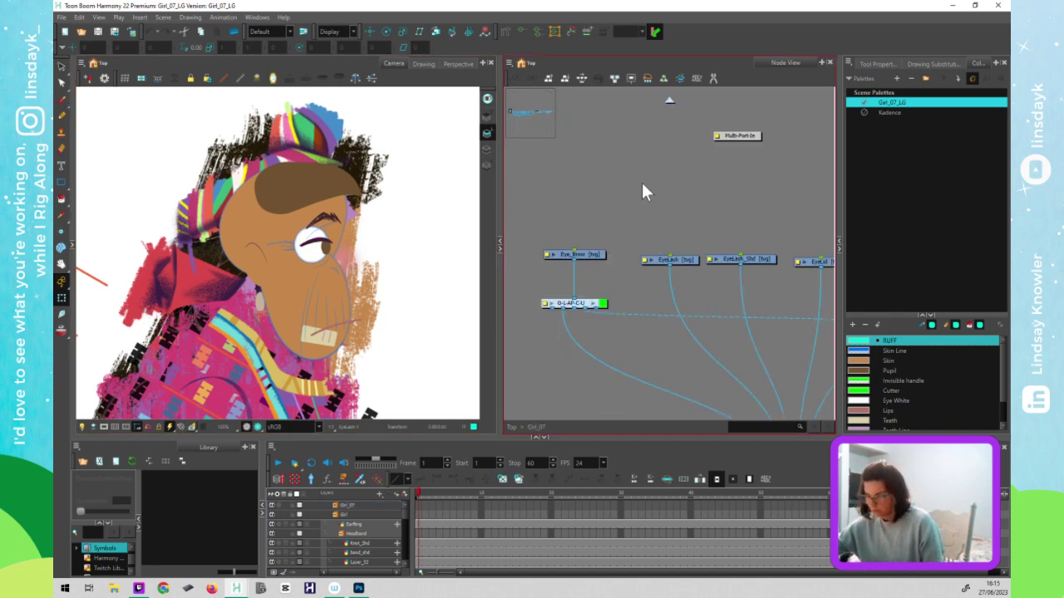
- Move the Multi-Port-In node well above the drawing nodes, beneath the exit arrow of the Girl_07 group
{"action": "scroll", "coordinate": [647, 218], "scroll_direction": "down", "scroll_amount": 5}
{"action": "scroll", "coordinate": [693, 261], "scroll_direction": "up", "scroll_amount": 5}
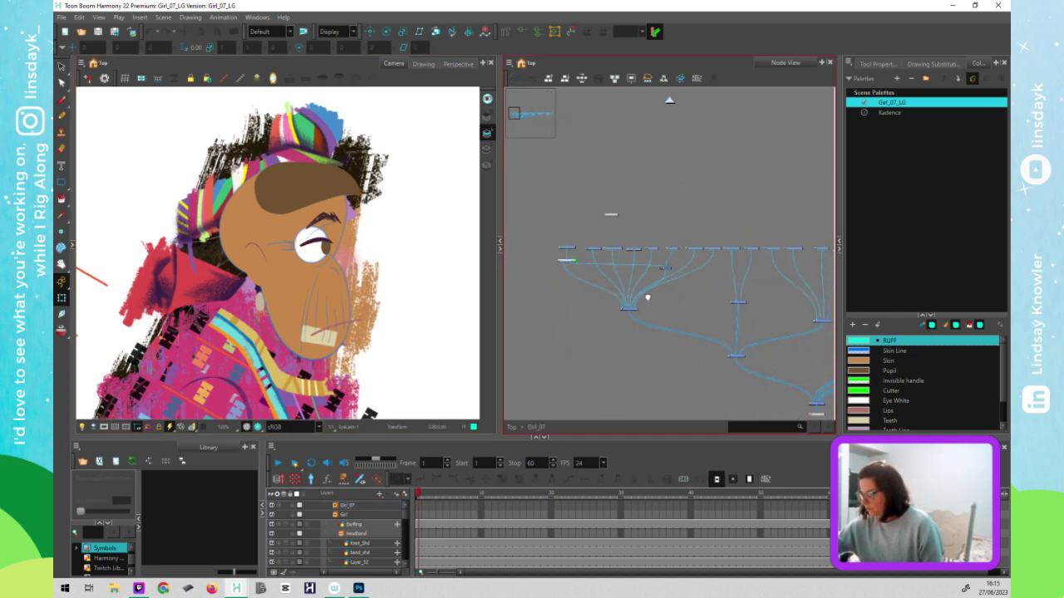
{"action": "scroll", "coordinate": [667, 329], "scroll_direction": "down", "scroll_amount": 1}
{"action": "left_click_drag", "start_coordinate": [662, 332], "coordinate": [603, 349]}
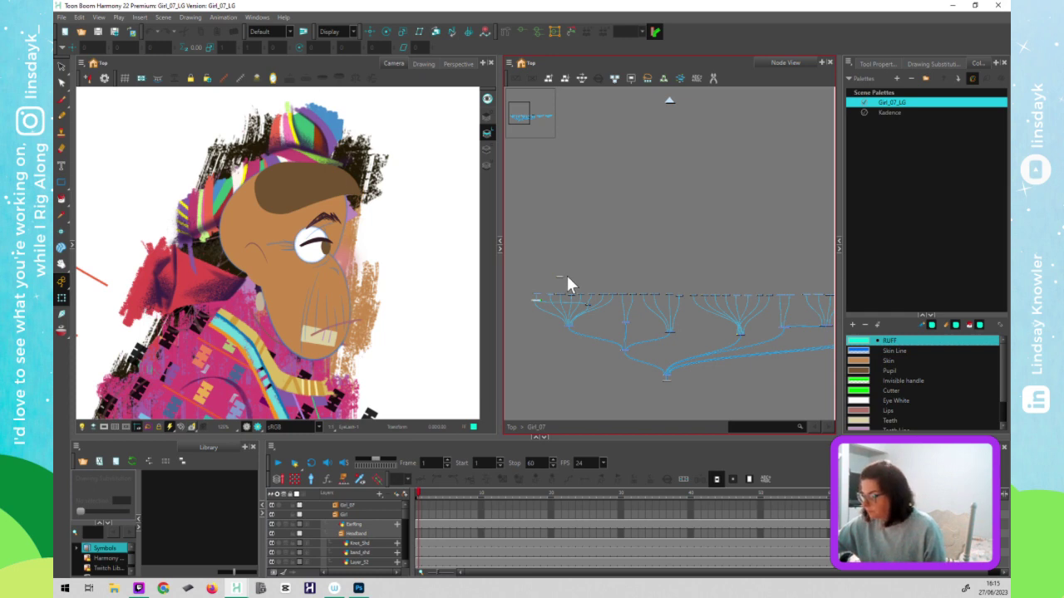
{"action": "left_click_drag", "start_coordinate": [561, 276], "coordinate": [674, 176]}
{"action": "left_click", "coordinate": [688, 243]}
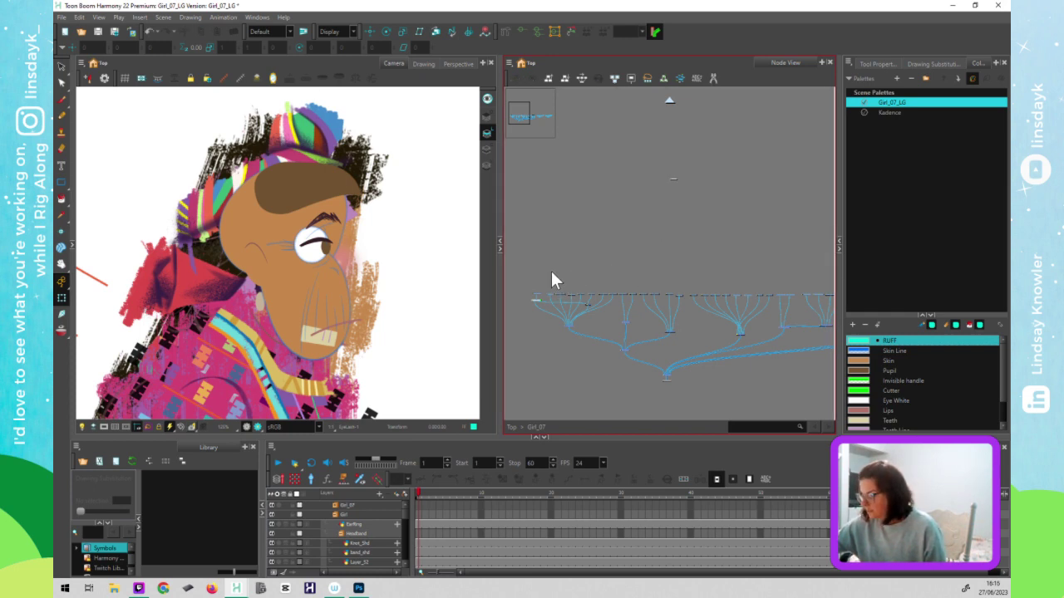
- Select the eyebrow, eyelash, eyelash shadow and eyelid nodes one by one to identify their artwork on the character
{"action": "scroll", "coordinate": [544, 269], "scroll_direction": "up", "scroll_amount": 5}
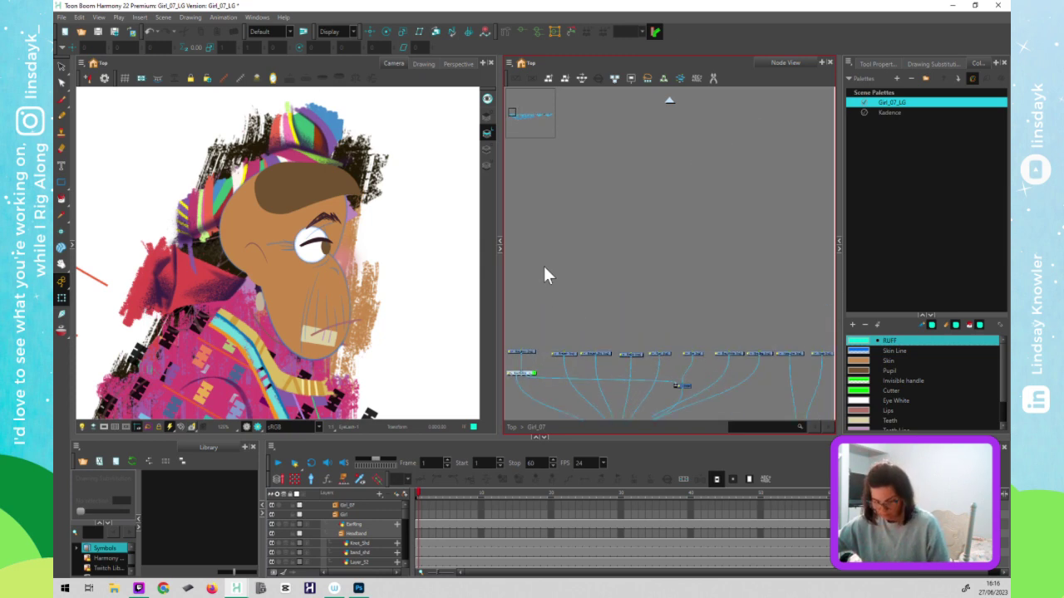
{"action": "left_click_drag", "start_coordinate": [549, 348], "coordinate": [590, 328]}
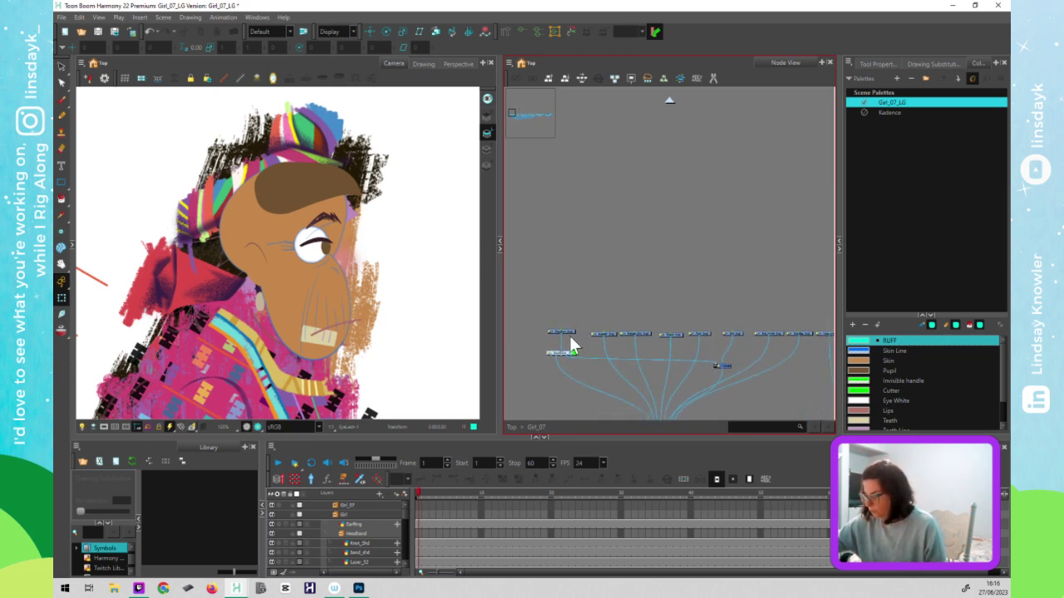
{"action": "left_click", "coordinate": [570, 333]}
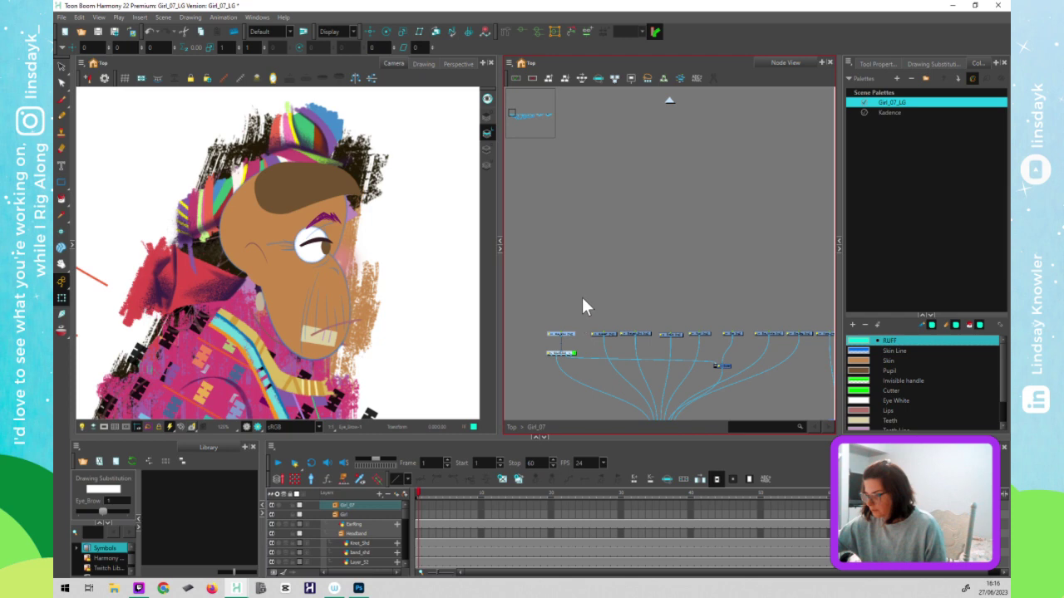
{"action": "left_click", "coordinate": [583, 298]}
{"action": "left_click_drag", "start_coordinate": [417, 324], "coordinate": [420, 294]}
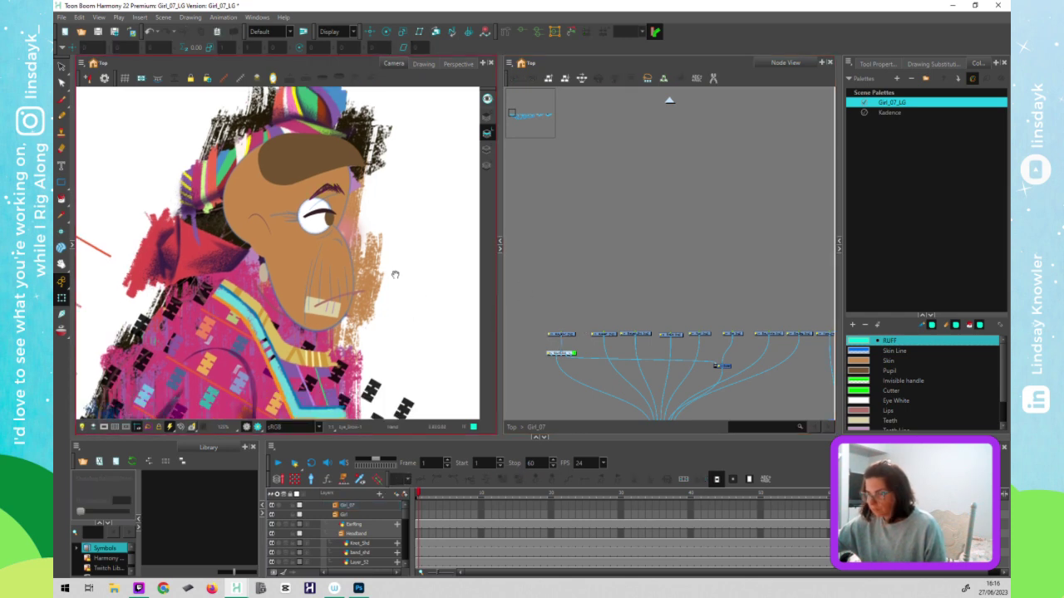
{"action": "left_click_drag", "start_coordinate": [544, 319], "coordinate": [582, 335]}
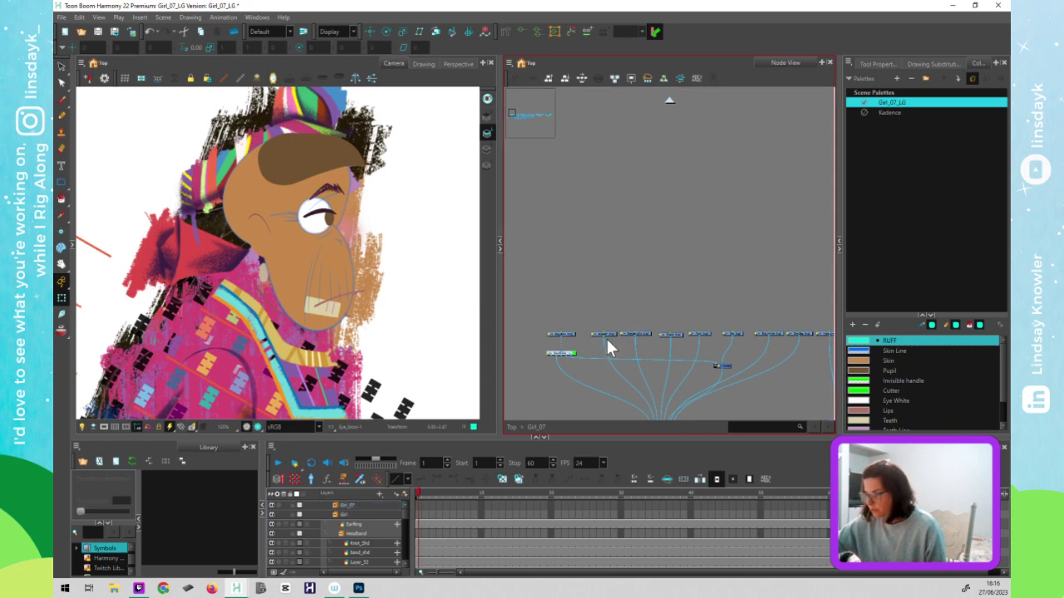
{"action": "left_click", "coordinate": [606, 335]}
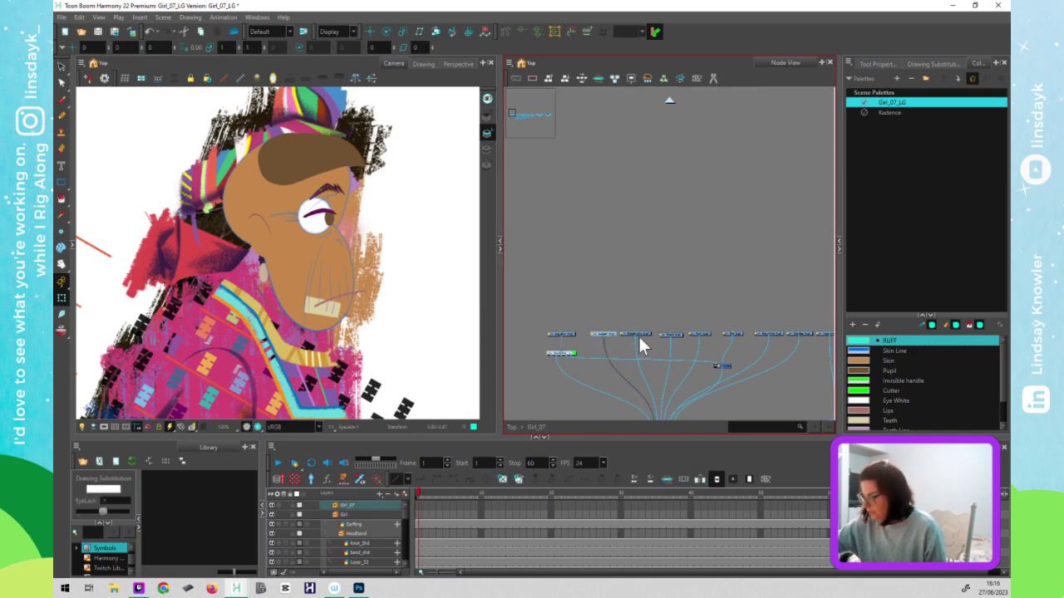
{"action": "left_click", "coordinate": [643, 332]}
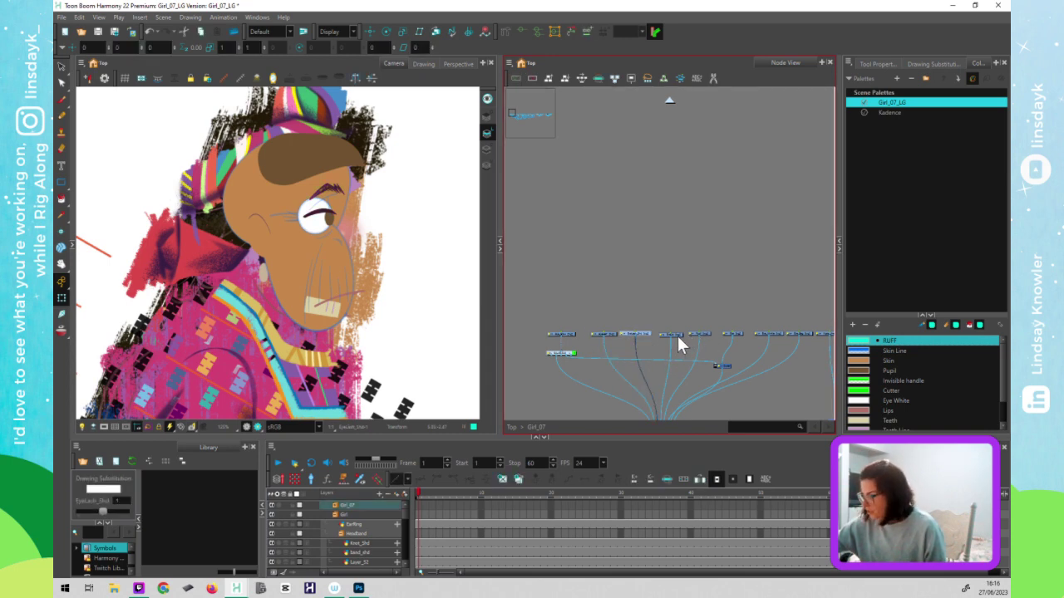
{"action": "left_click", "coordinate": [676, 333]}
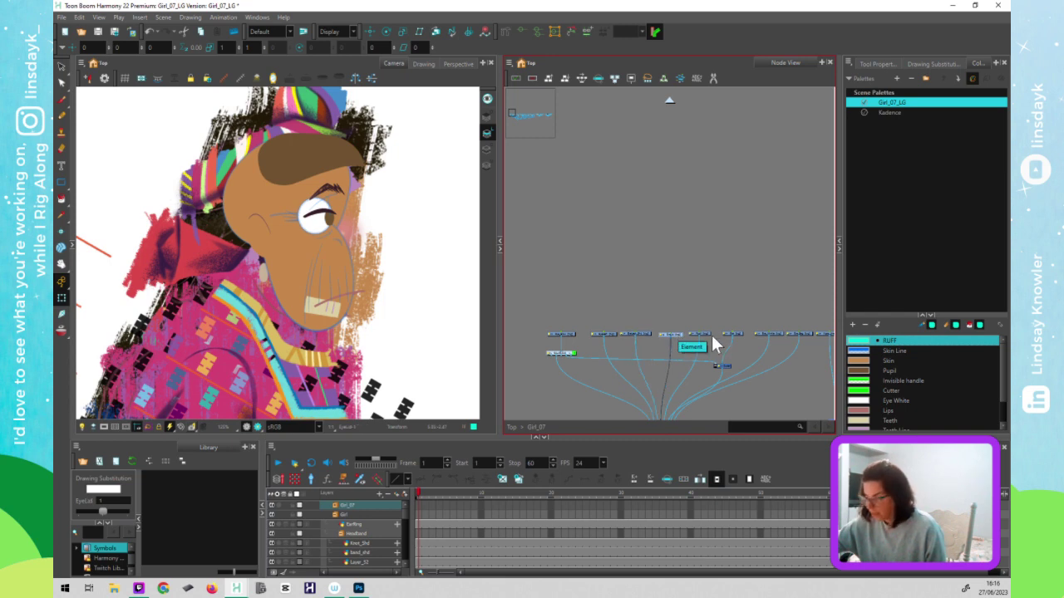
{"action": "left_click", "coordinate": [709, 336]}
- Inspect the remaining face nodes in turn, including the teeth, jaw, head, bangs lines, bangs and bangs shadow
{"action": "left_click_drag", "start_coordinate": [649, 329], "coordinate": [536, 312]}
{"action": "scroll", "coordinate": [708, 325], "scroll_direction": "up", "scroll_amount": 3}
{"action": "left_click_drag", "start_coordinate": [724, 334], "coordinate": [530, 321]}
{"action": "left_click_drag", "start_coordinate": [779, 320], "coordinate": [671, 292]}
{"action": "left_click_drag", "start_coordinate": [721, 323], "coordinate": [571, 308]}
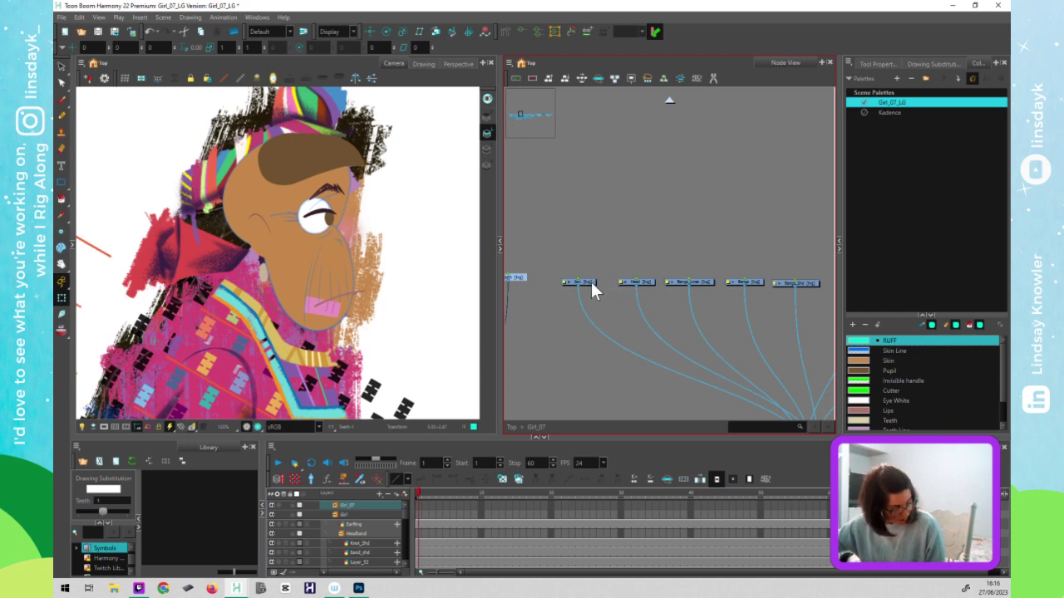
{"action": "left_click", "coordinate": [590, 282]}
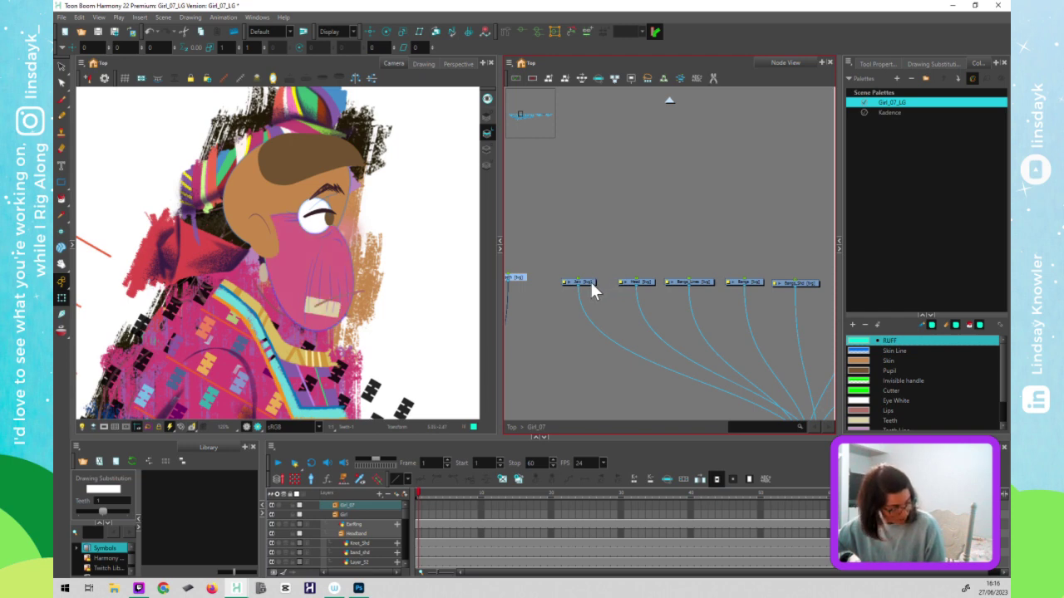
{"action": "left_click", "coordinate": [641, 283]}
{"action": "left_click", "coordinate": [692, 281]}
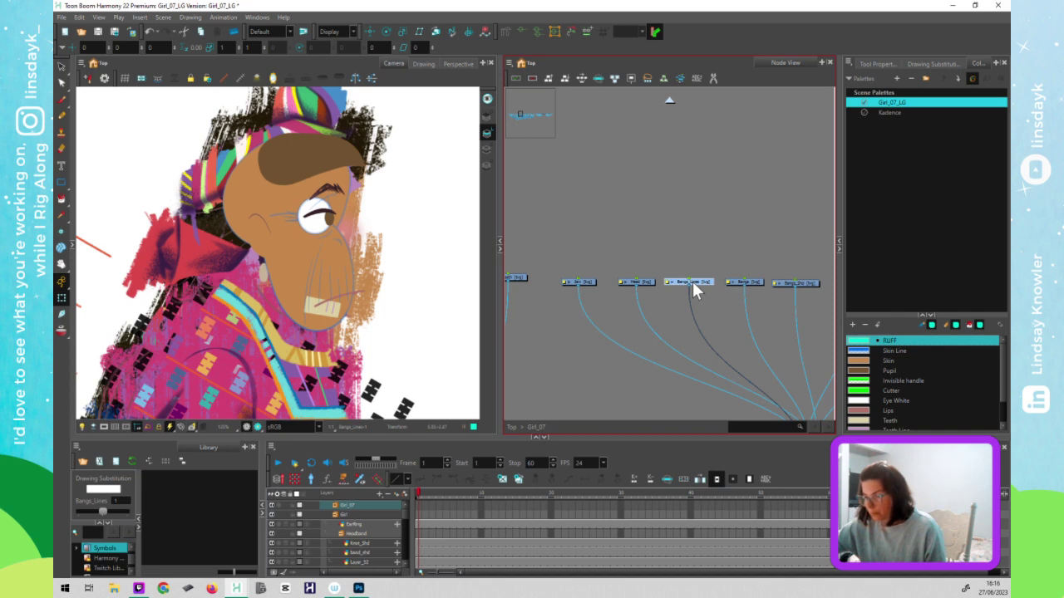
{"action": "left_click", "coordinate": [757, 281]}
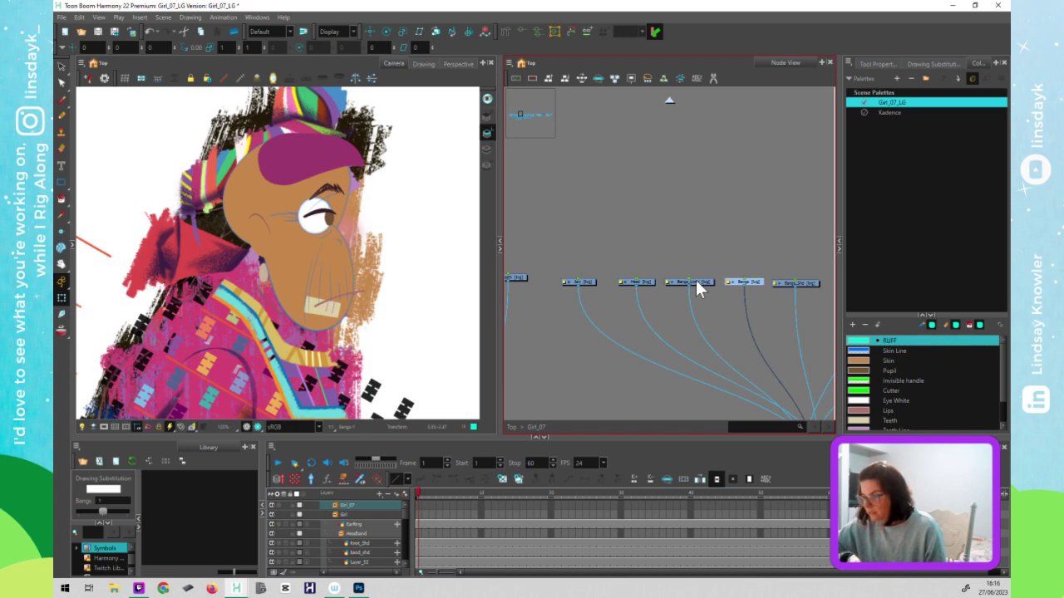
{"action": "left_click", "coordinate": [697, 281]}
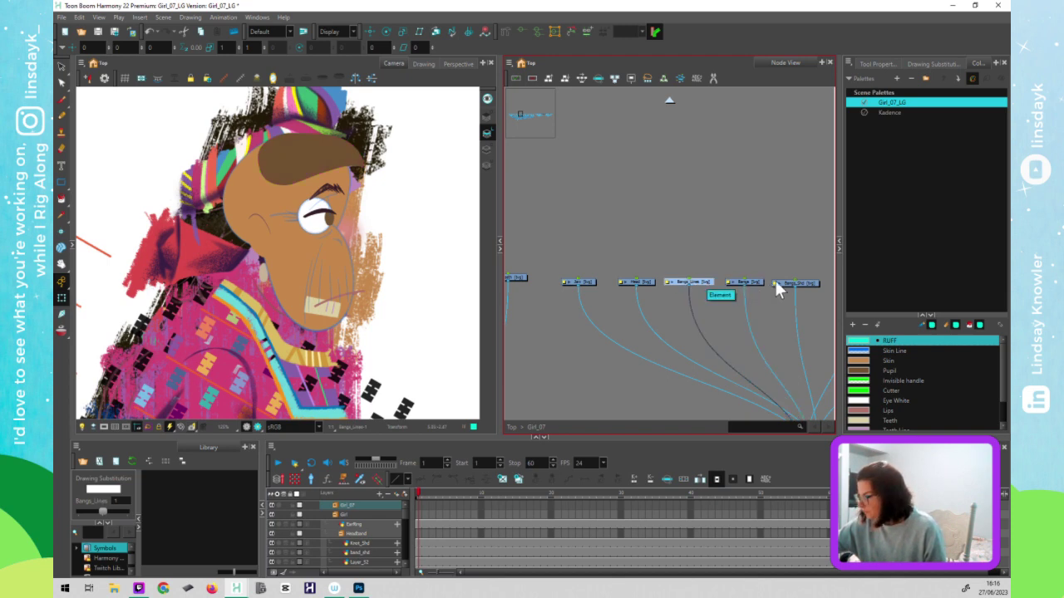
{"action": "left_click", "coordinate": [806, 286]}
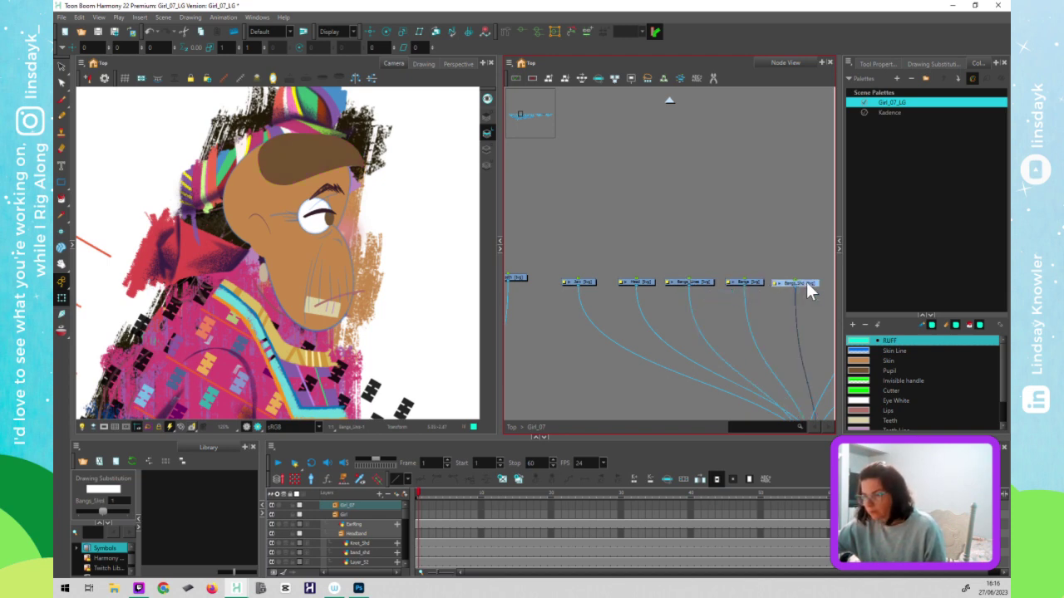
- Show more of the character and leave the Girl_07 group for the top-level node network
{"action": "scroll", "coordinate": [357, 305], "scroll_direction": "down", "scroll_amount": 3}
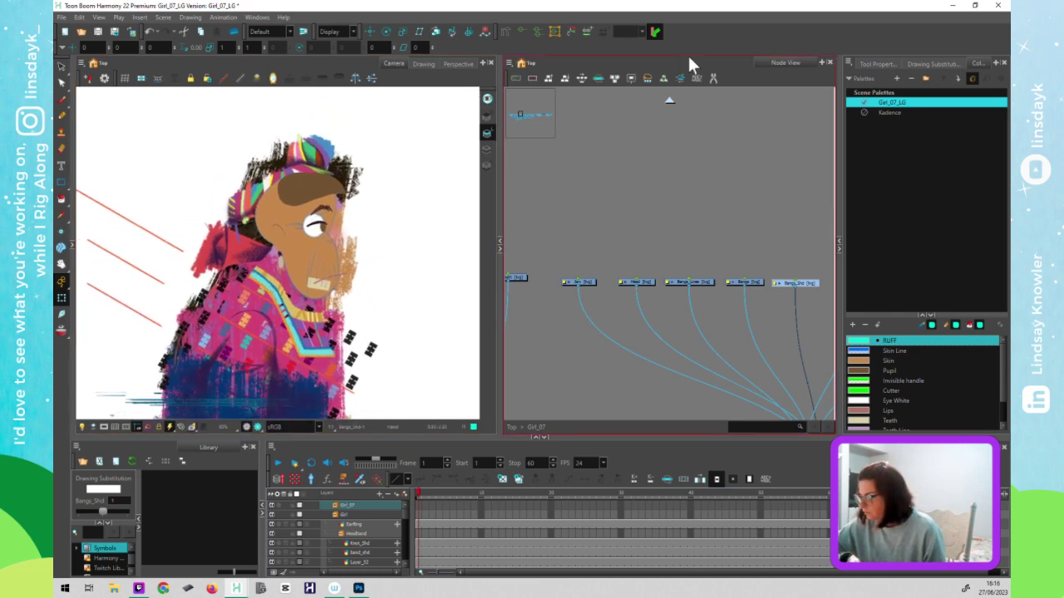
{"action": "left_click", "coordinate": [668, 106]}
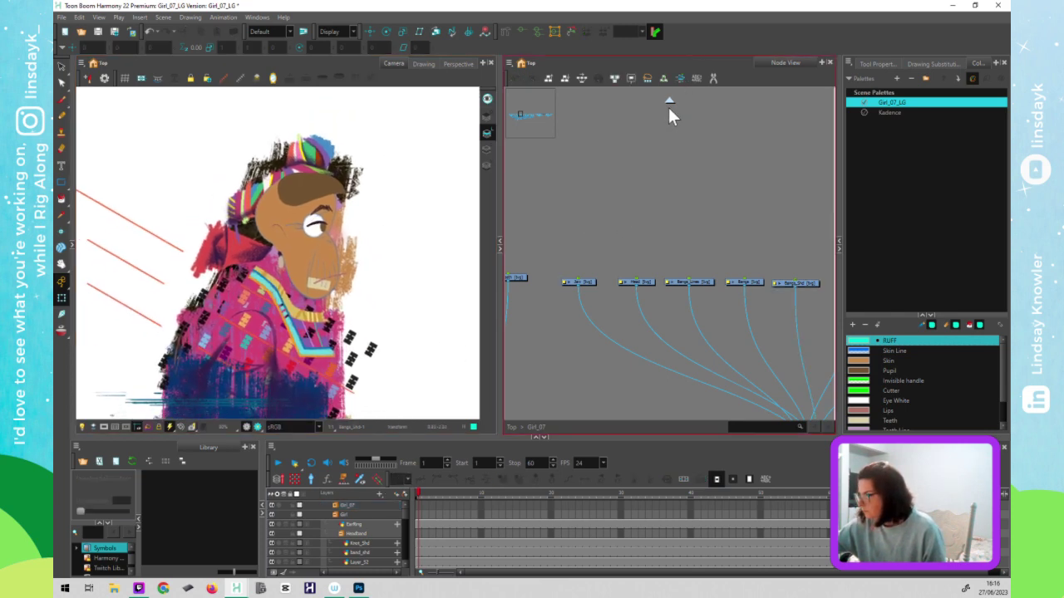
{"action": "left_click", "coordinate": [668, 101]}
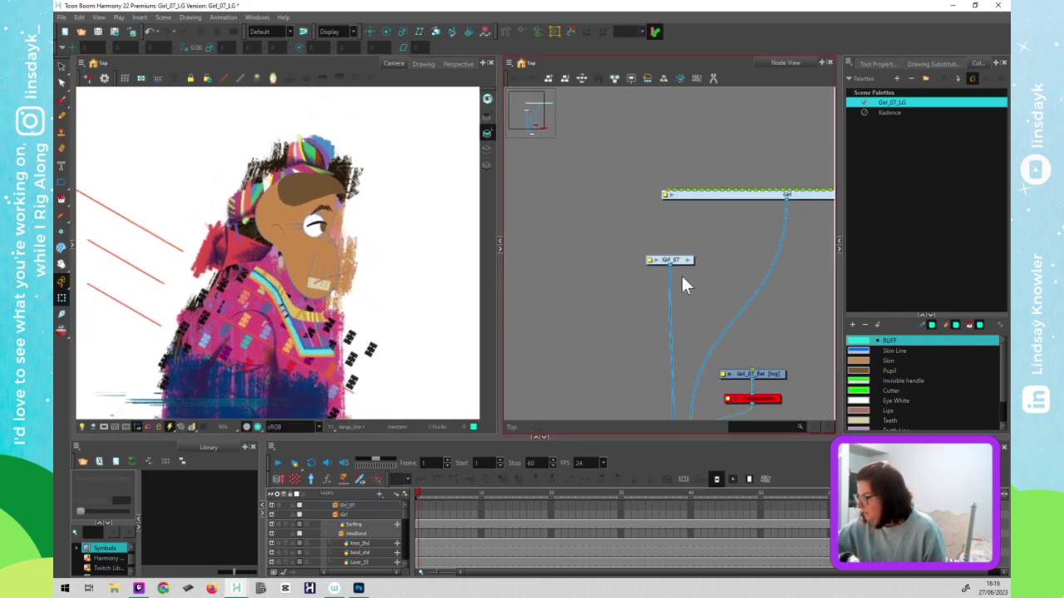
- Enable the Transparency node connected beneath the Girl_07_flat drawing
{"action": "left_click_drag", "start_coordinate": [672, 269], "coordinate": [652, 249]}
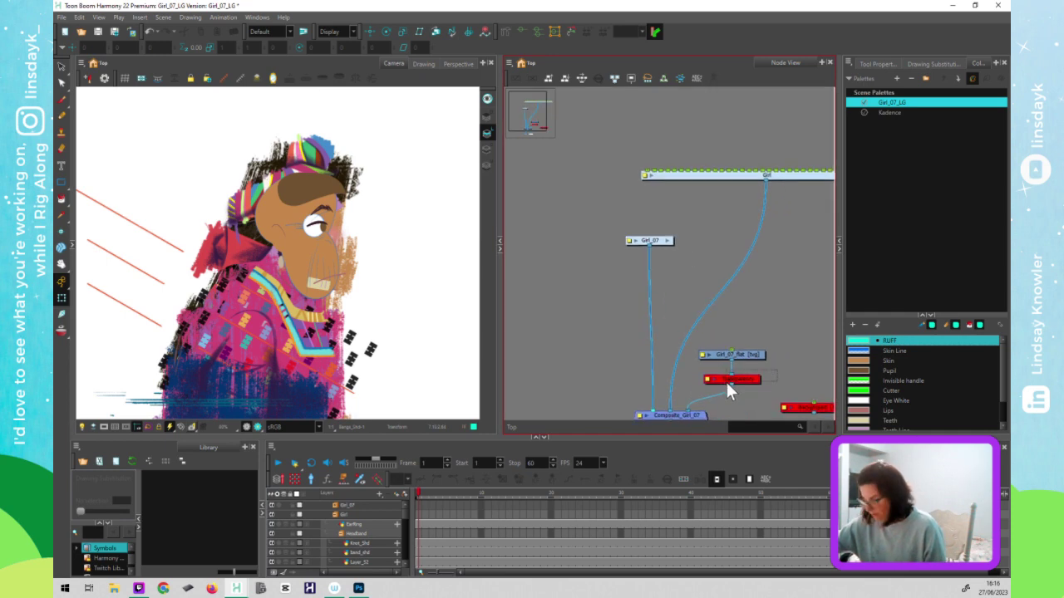
{"action": "left_click", "coordinate": [743, 381]}
{"action": "key", "text": "a"}
{"action": "left_click", "coordinate": [744, 392]}
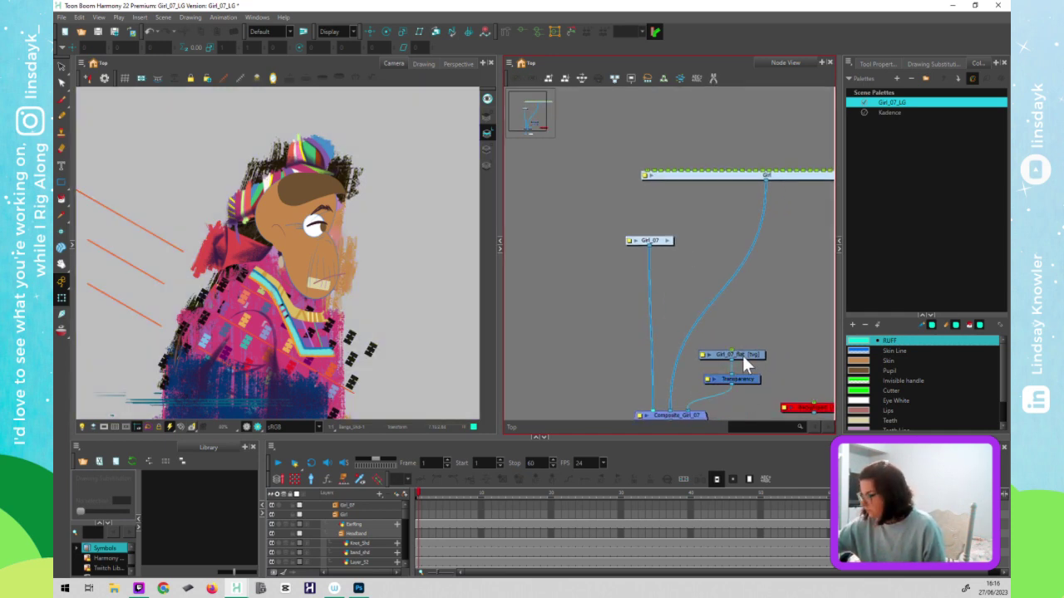
- Add a parent peg above the Girl_07_flat drawing and set its Z position to 0.001 F forward
{"action": "left_click", "coordinate": [742, 357]}
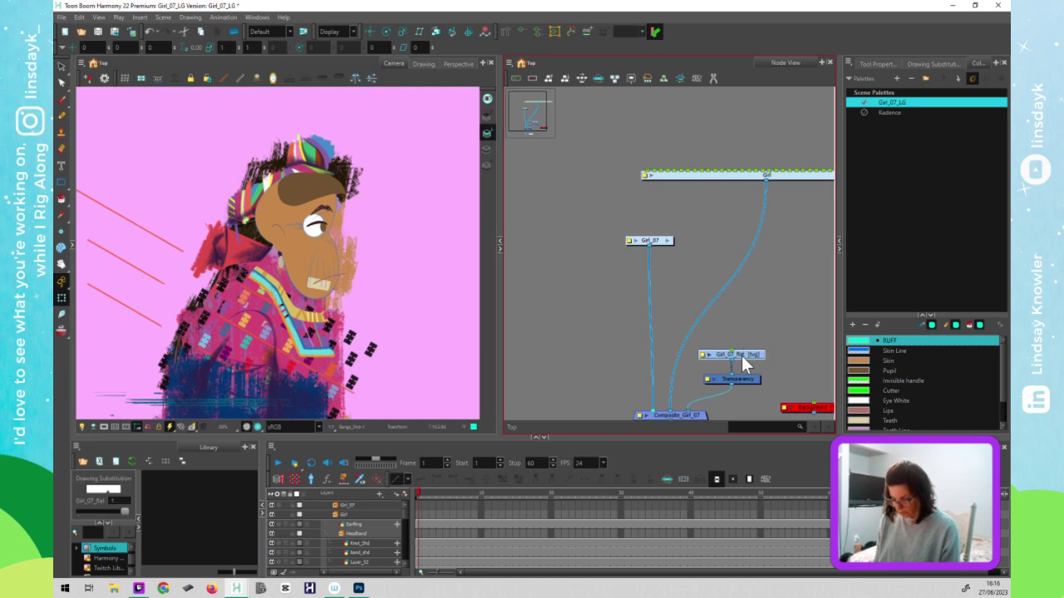
{"action": "key", "text": "ctrl+p"}
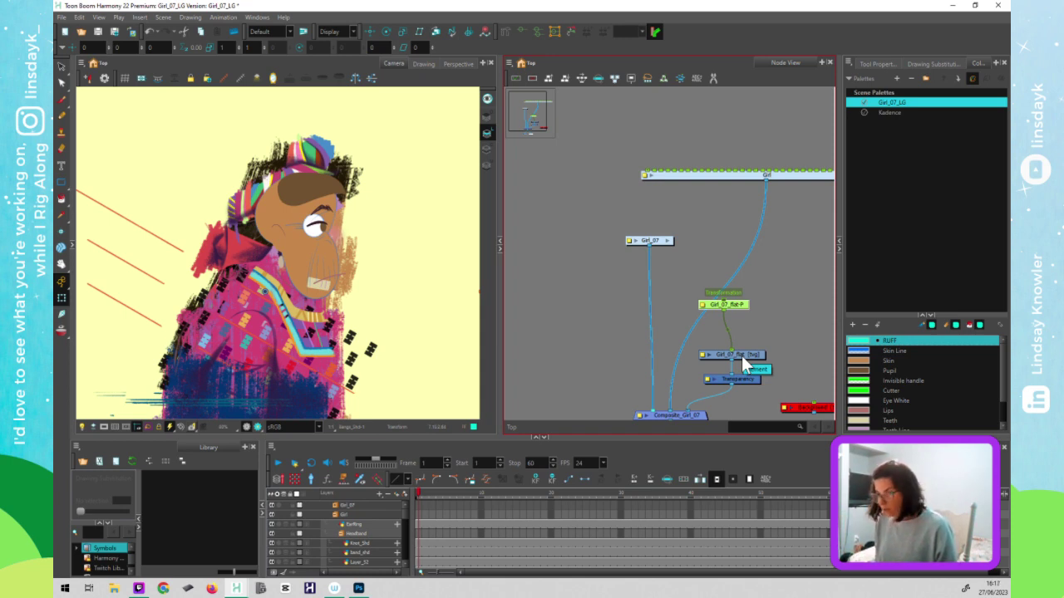
{"action": "key", "text": "o"}
{"action": "left_click_drag", "start_coordinate": [742, 356], "coordinate": [725, 341]}
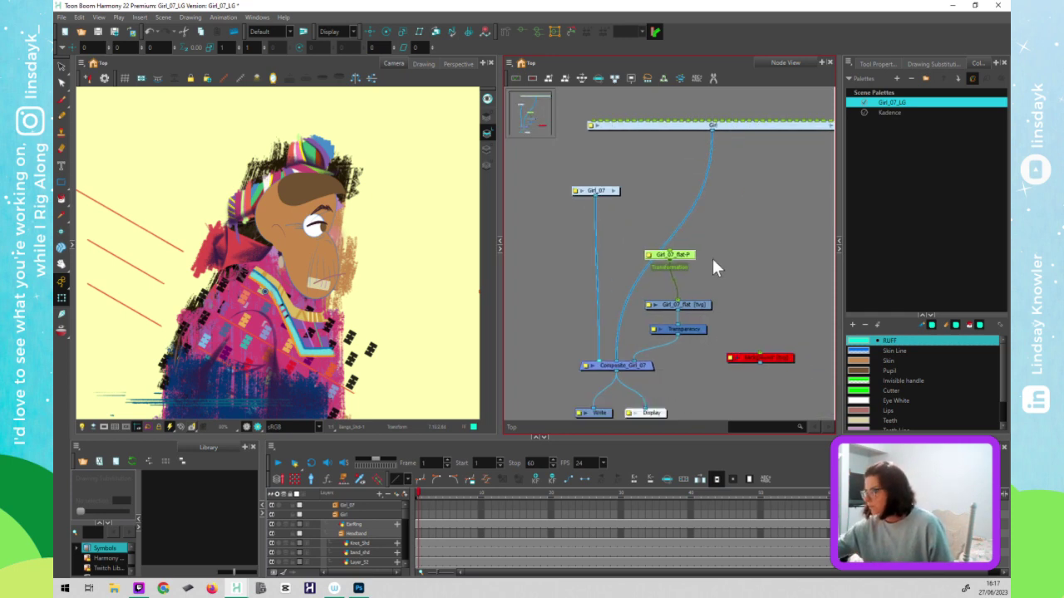
{"action": "left_click", "coordinate": [252, 303]}
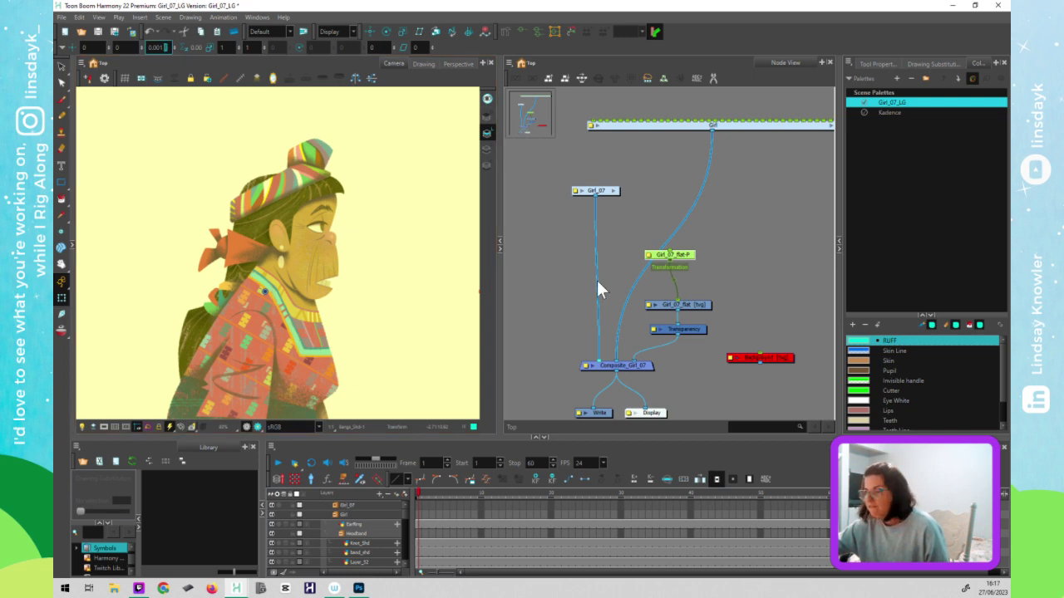
{"action": "left_click", "coordinate": [651, 266]}
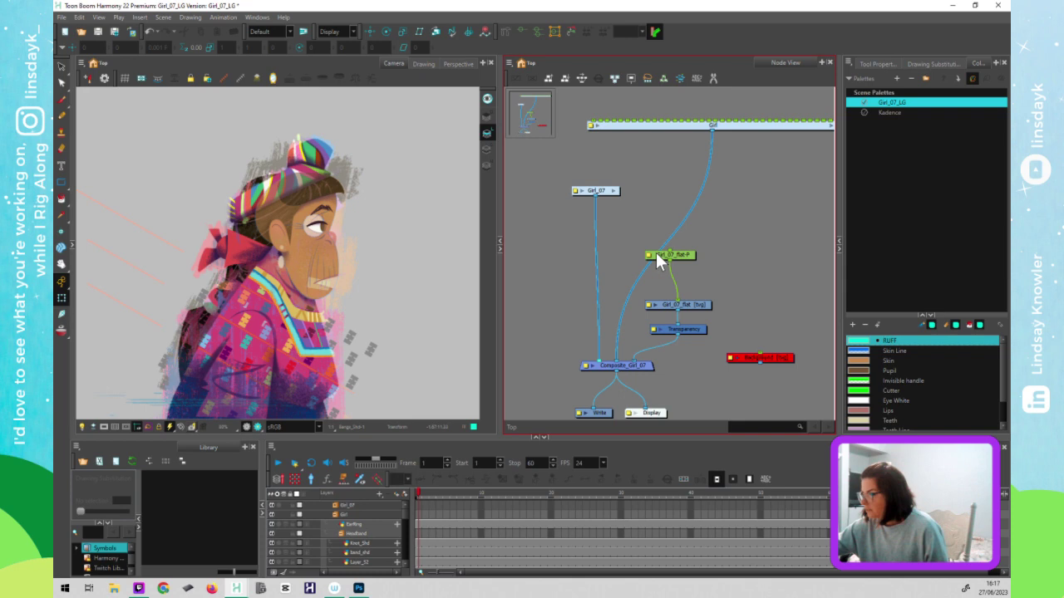
- Rename the new peg above Girl_07_flat as z_up
{"action": "double_click", "coordinate": [674, 256]}
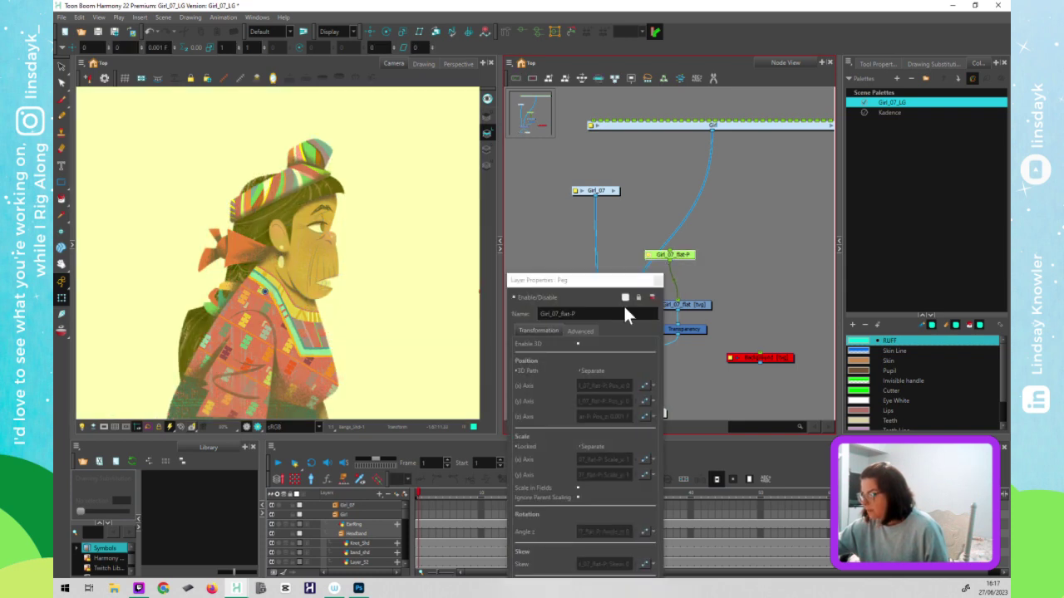
{"action": "left_click", "coordinate": [526, 309]}
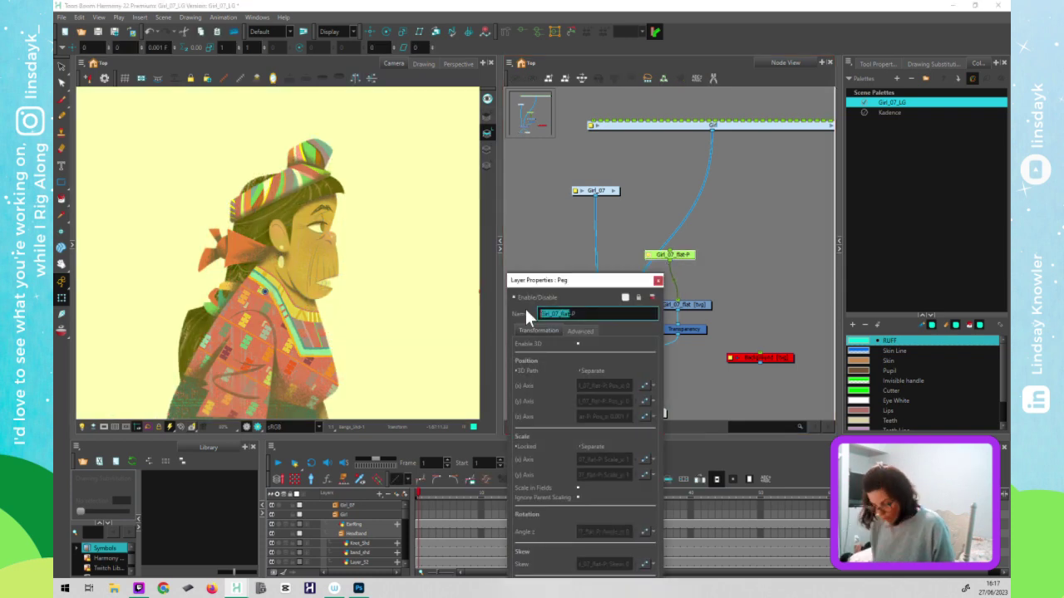
{"action": "type", "text": "t"}
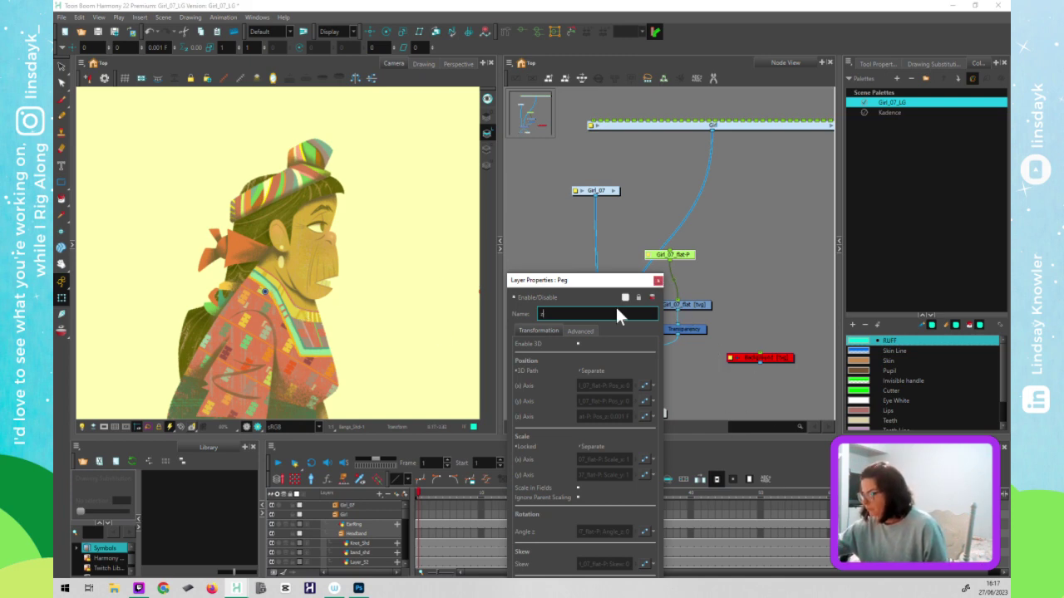
{"action": "type", "text": "_u"}
{"action": "type", "text": "p"}
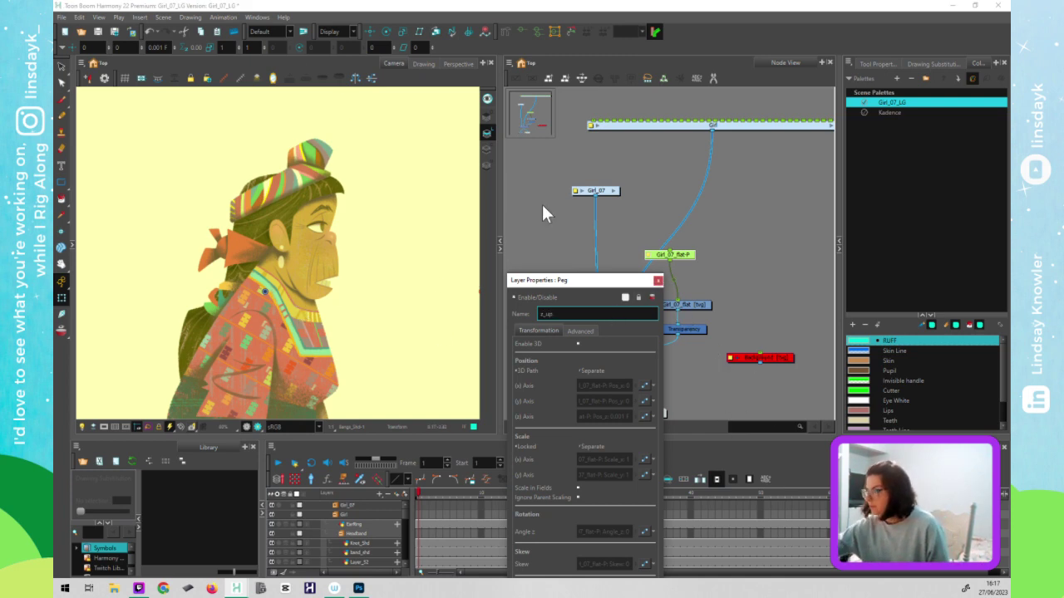
{"action": "left_click", "coordinate": [658, 280]}
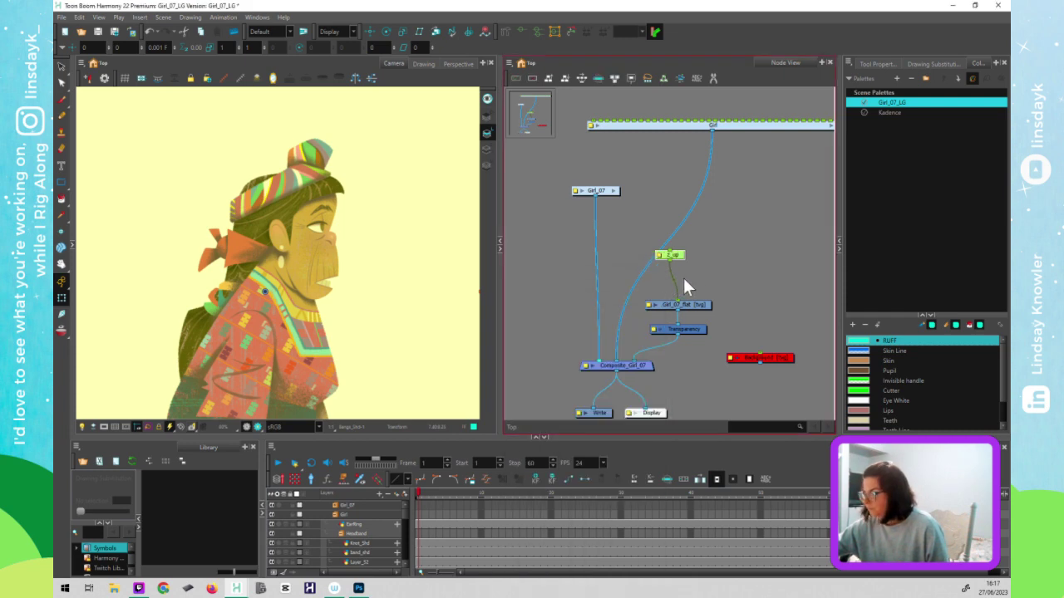
{"action": "left_click", "coordinate": [669, 257]}
{"action": "left_click", "coordinate": [407, 326]}
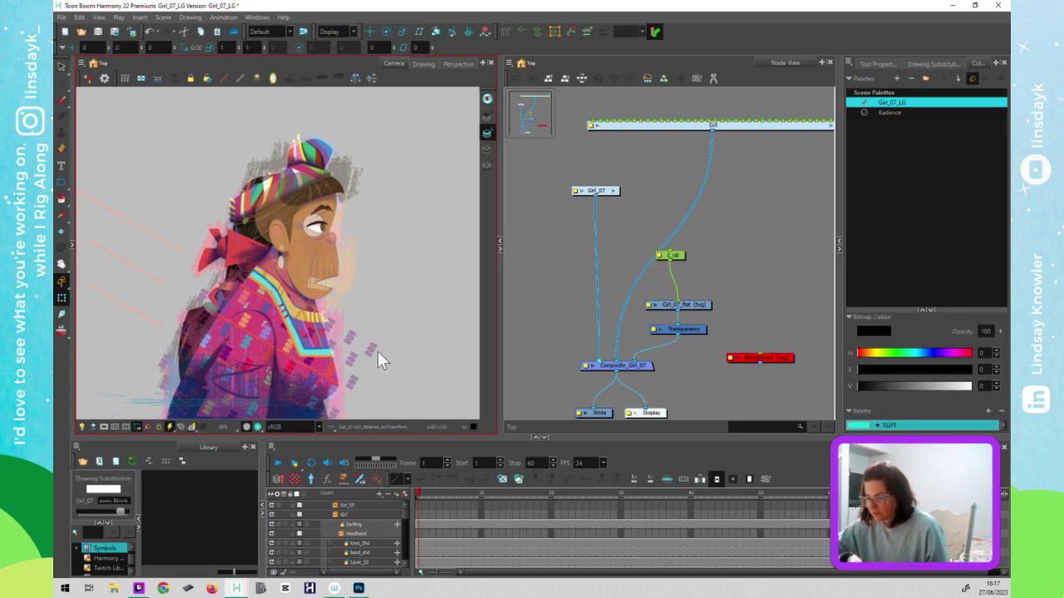
{"action": "left_click", "coordinate": [725, 236]}
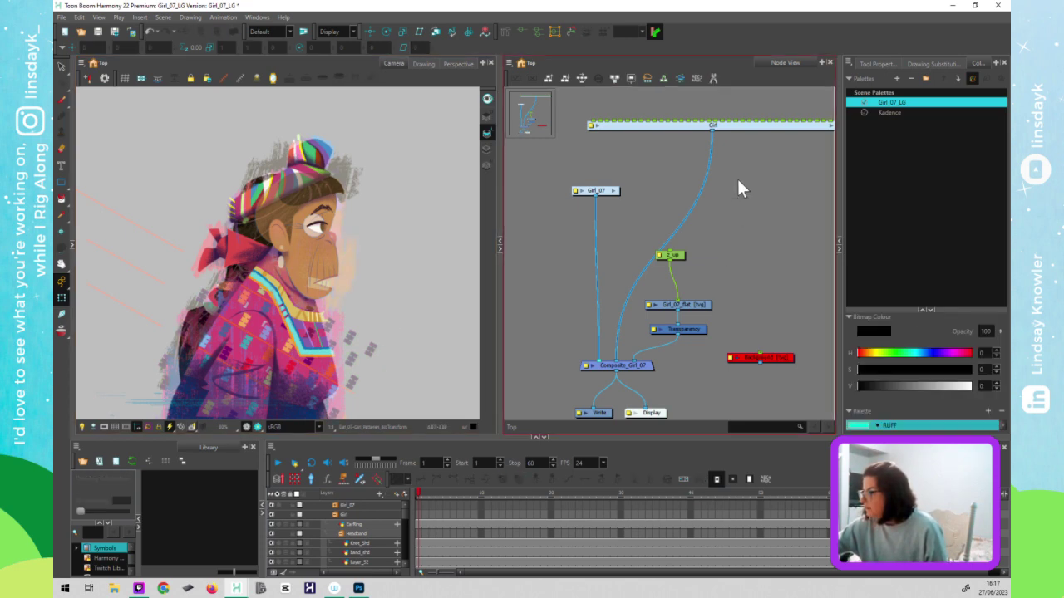
- Move the Girl group slightly lower in the network and look over the connected drawing nodes inside it
{"action": "left_click_drag", "start_coordinate": [716, 129], "coordinate": [697, 152]}
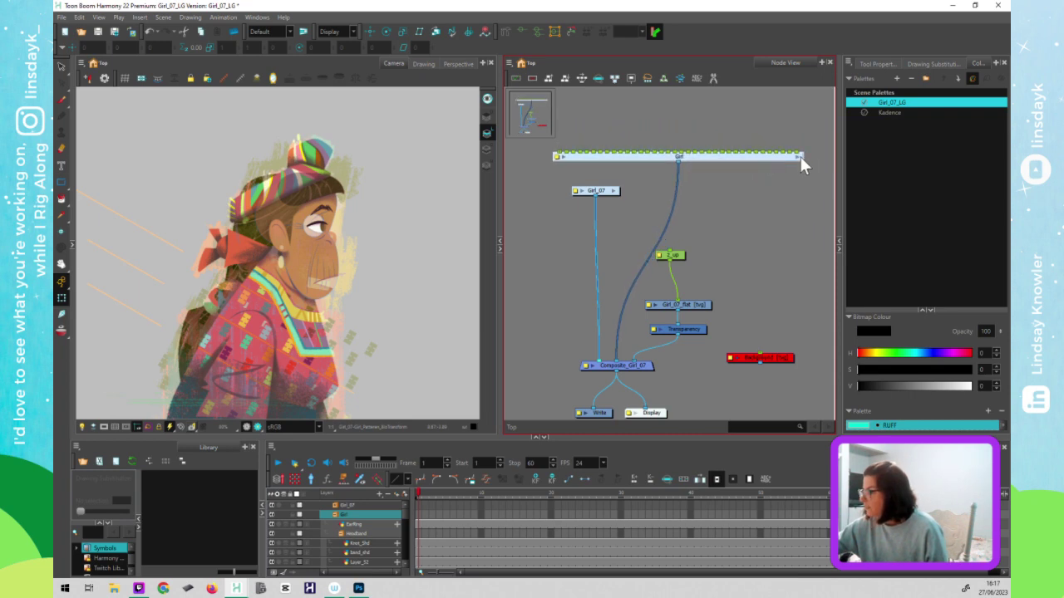
{"action": "left_click", "coordinate": [796, 156]}
{"action": "scroll", "coordinate": [766, 385], "scroll_direction": "down", "scroll_amount": 5}
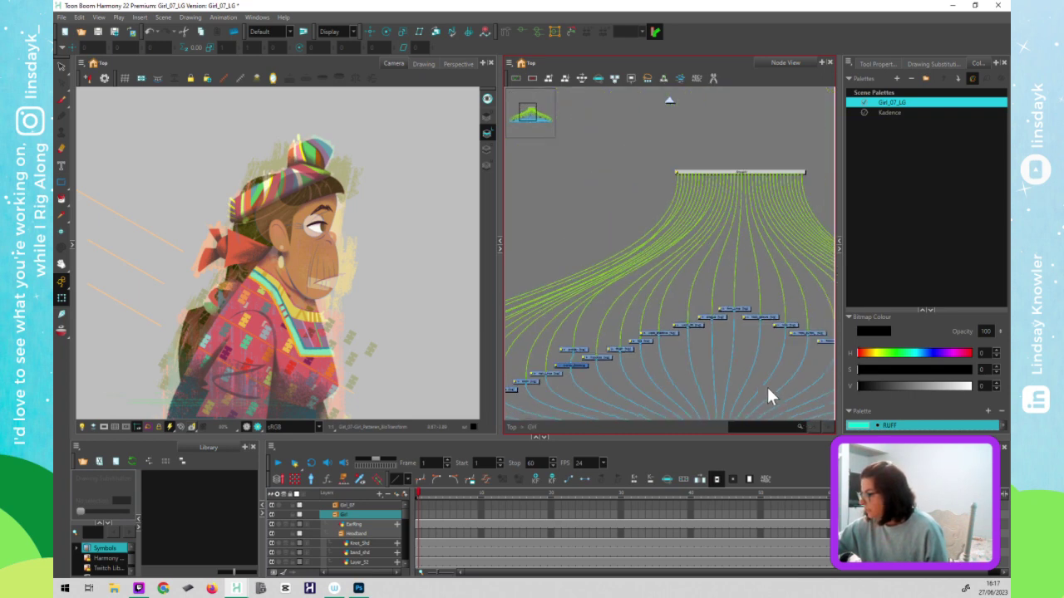
{"action": "scroll", "coordinate": [767, 385], "scroll_direction": "down", "scroll_amount": 1}
{"action": "left_click_drag", "start_coordinate": [757, 350], "coordinate": [742, 258]}
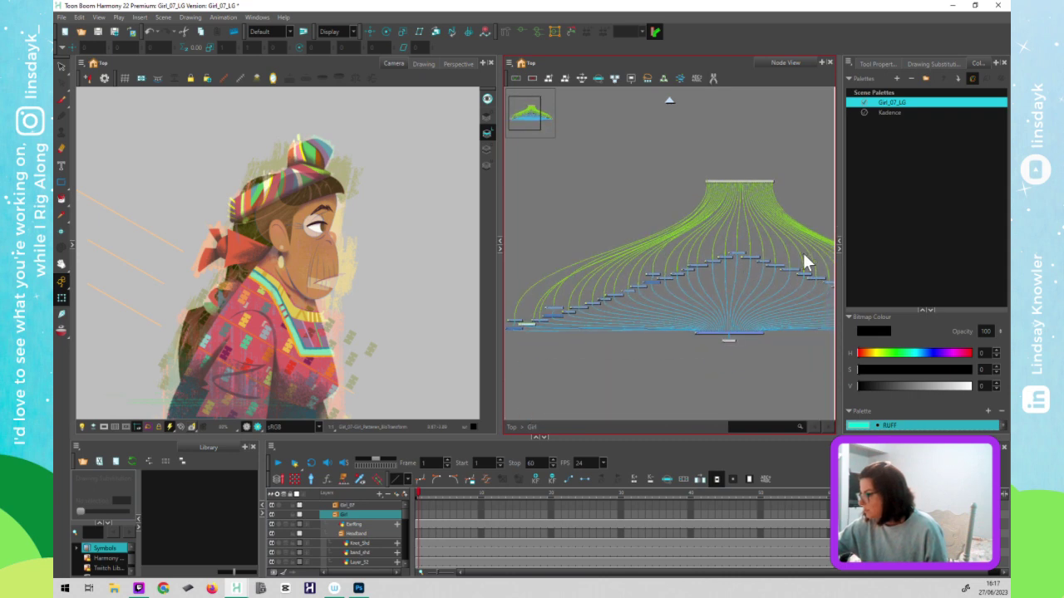
{"action": "left_click", "coordinate": [667, 100]}
{"action": "left_click", "coordinate": [656, 278]}
{"action": "scroll", "coordinate": [653, 287], "scroll_direction": "up", "scroll_amount": 1}
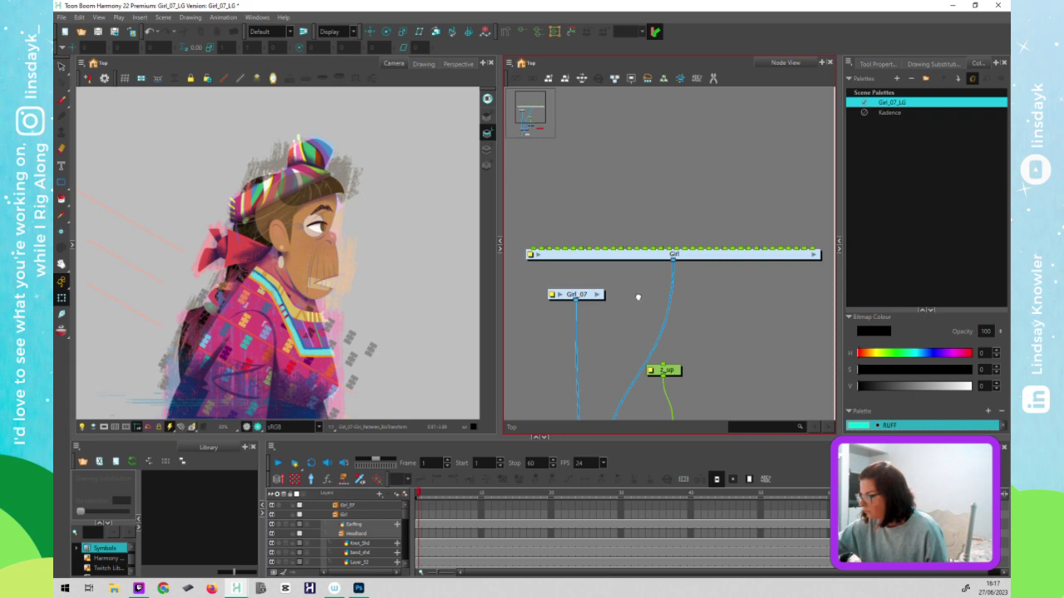
{"action": "scroll", "coordinate": [649, 291], "scroll_direction": "up", "scroll_amount": 2}
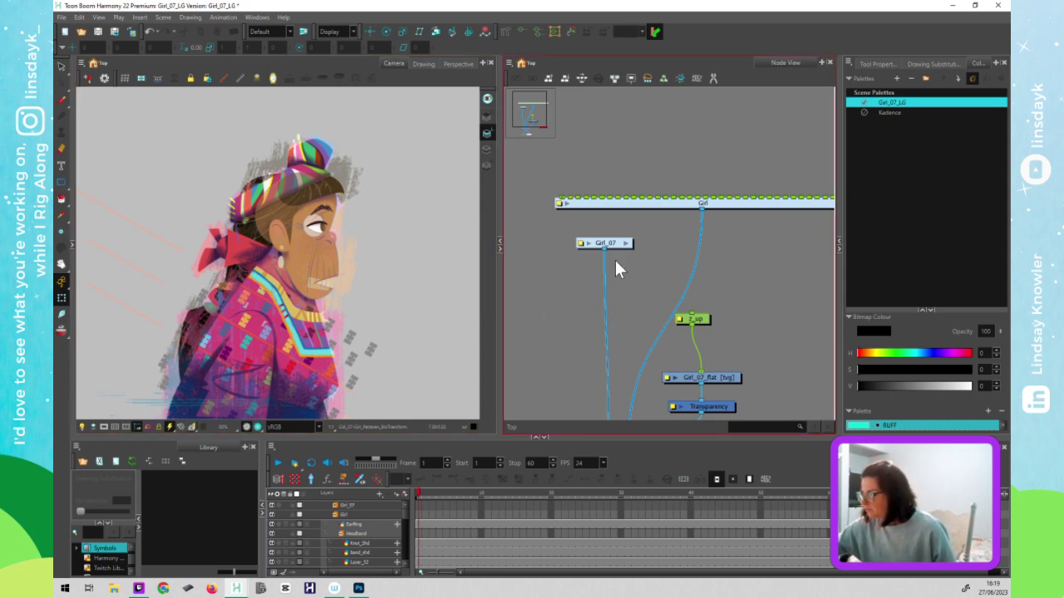
- Lower the Girl_07 group node a little and select the Earring drawing node inside the group
{"action": "left_click_drag", "start_coordinate": [617, 244], "coordinate": [619, 267]}
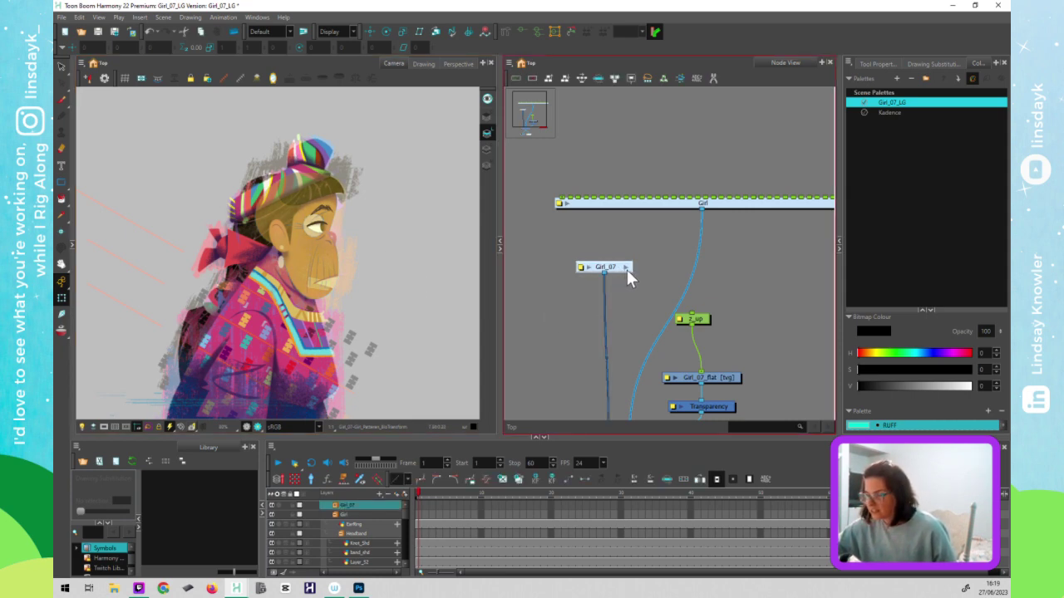
{"action": "left_click", "coordinate": [628, 267]}
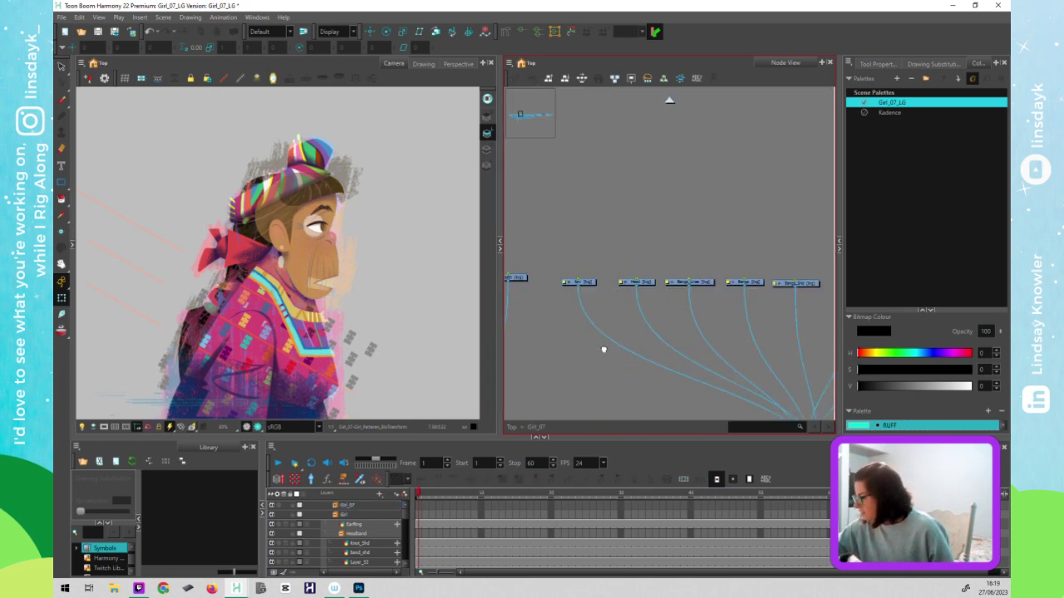
{"action": "left_click", "coordinate": [727, 278]}
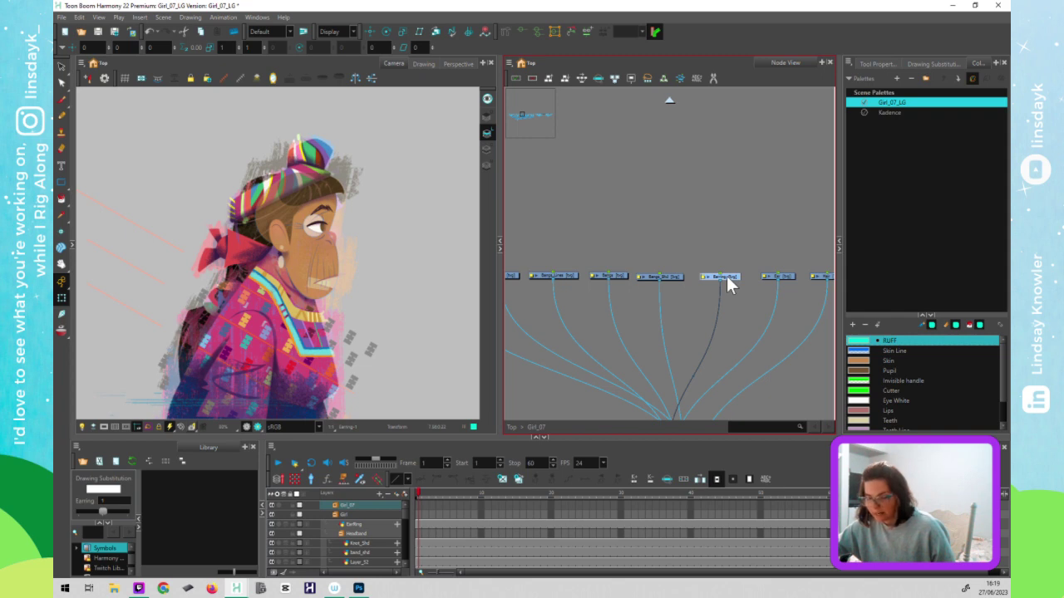
{"action": "scroll", "coordinate": [734, 333], "scroll_direction": "down", "scroll_amount": 3}
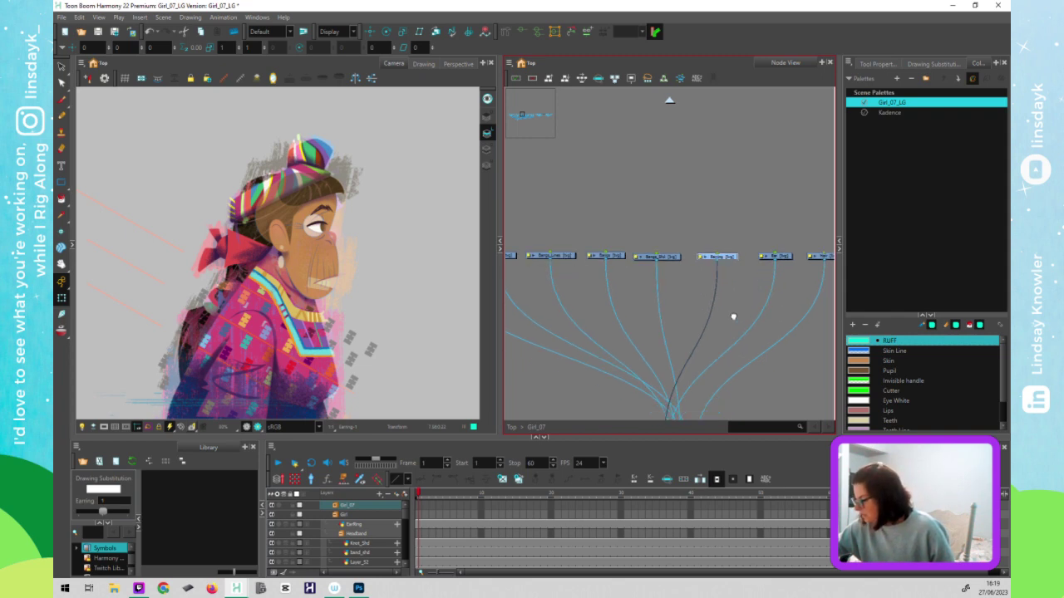
- Select the ear drawing on the character and turn on the light table to fade the surrounding artwork
{"action": "left_click", "coordinate": [273, 236]}
{"action": "scroll", "coordinate": [307, 244], "scroll_direction": "up", "scroll_amount": 6}
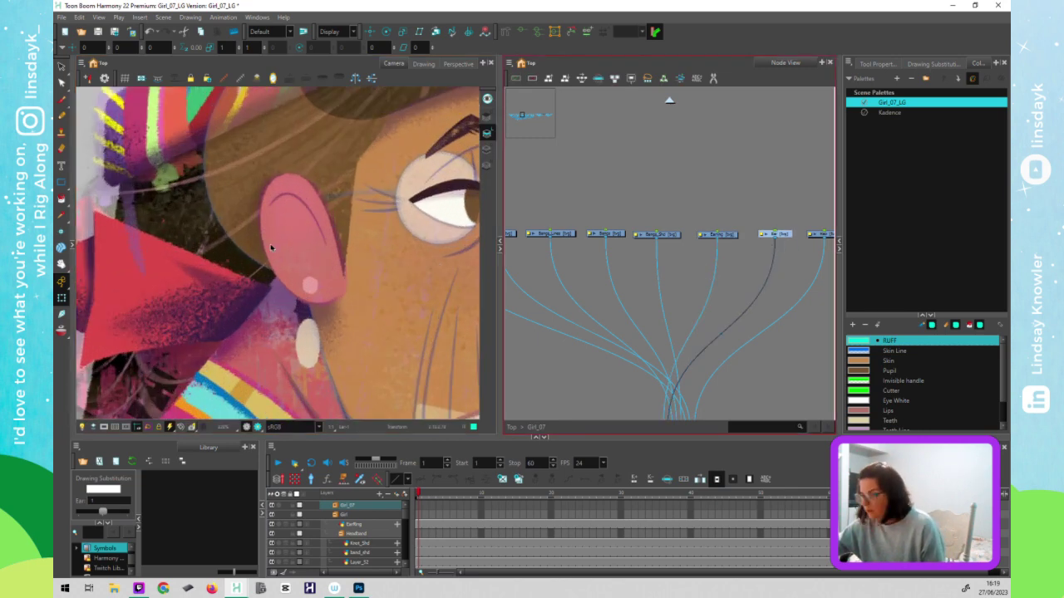
{"action": "key", "text": "alt+s"}
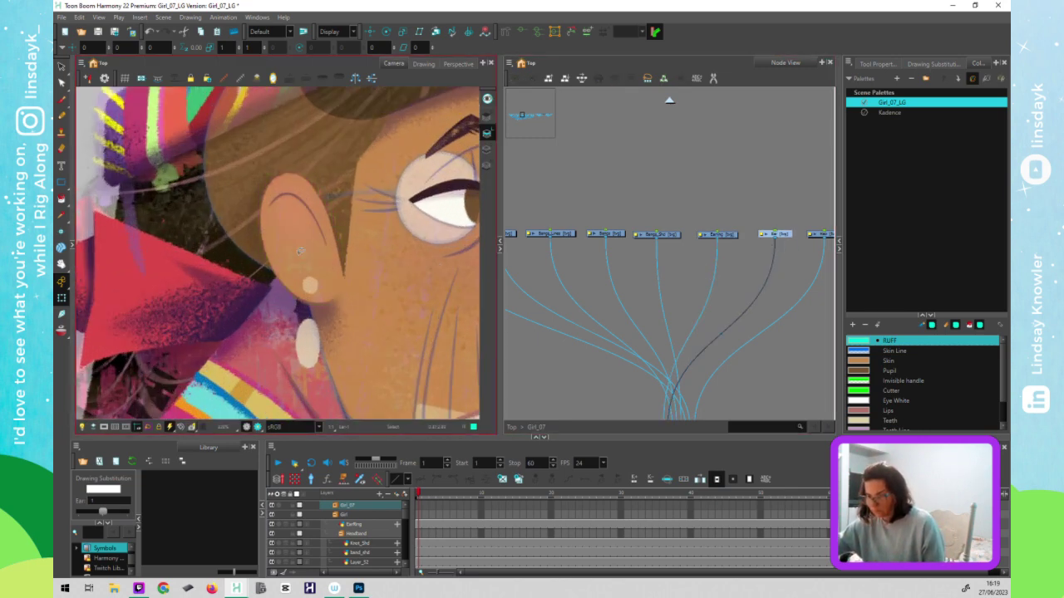
{"action": "left_click", "coordinate": [83, 426]}
- Try moving the ear's filled shape aside from the underlying artwork, and undo the move
{"action": "left_click", "coordinate": [318, 289]}
{"action": "scroll", "coordinate": [314, 272], "scroll_direction": "up", "scroll_amount": 3}
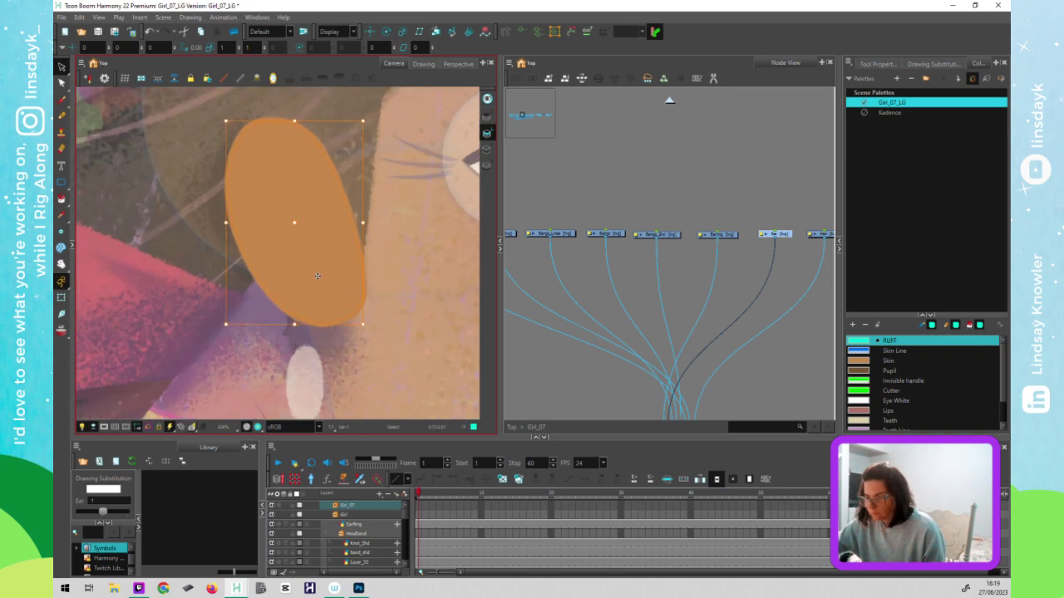
{"action": "scroll", "coordinate": [320, 295], "scroll_direction": "down", "scroll_amount": 2}
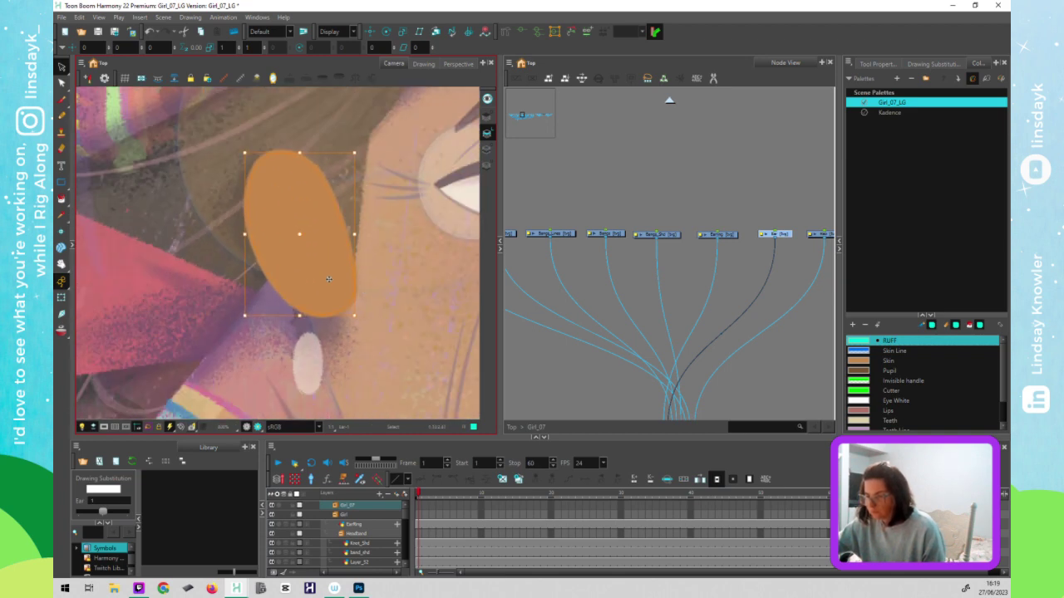
{"action": "left_click_drag", "start_coordinate": [329, 279], "coordinate": [182, 288]}
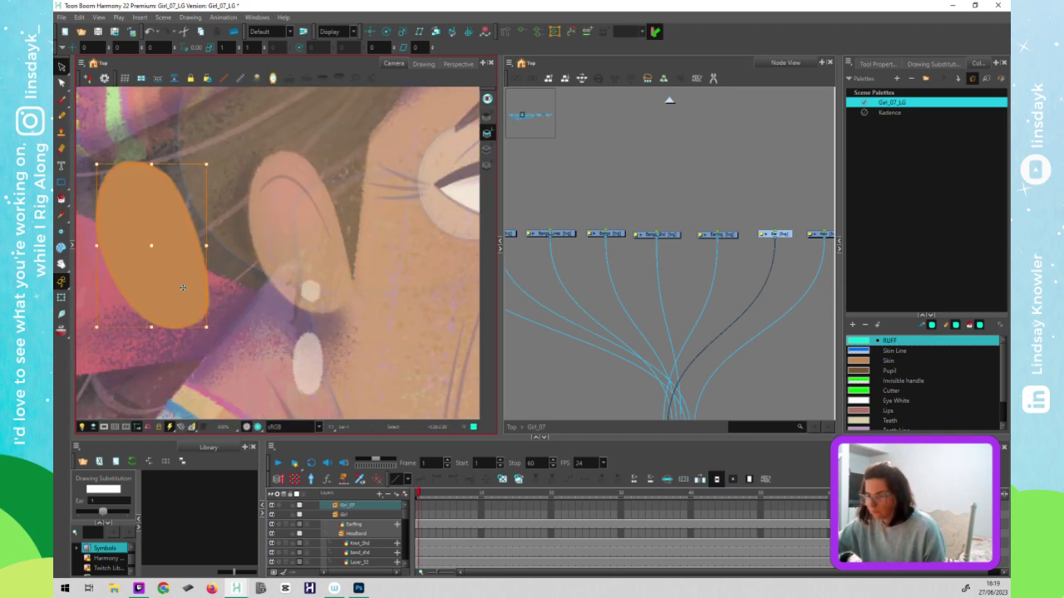
{"action": "key", "text": "ctrl+z"}
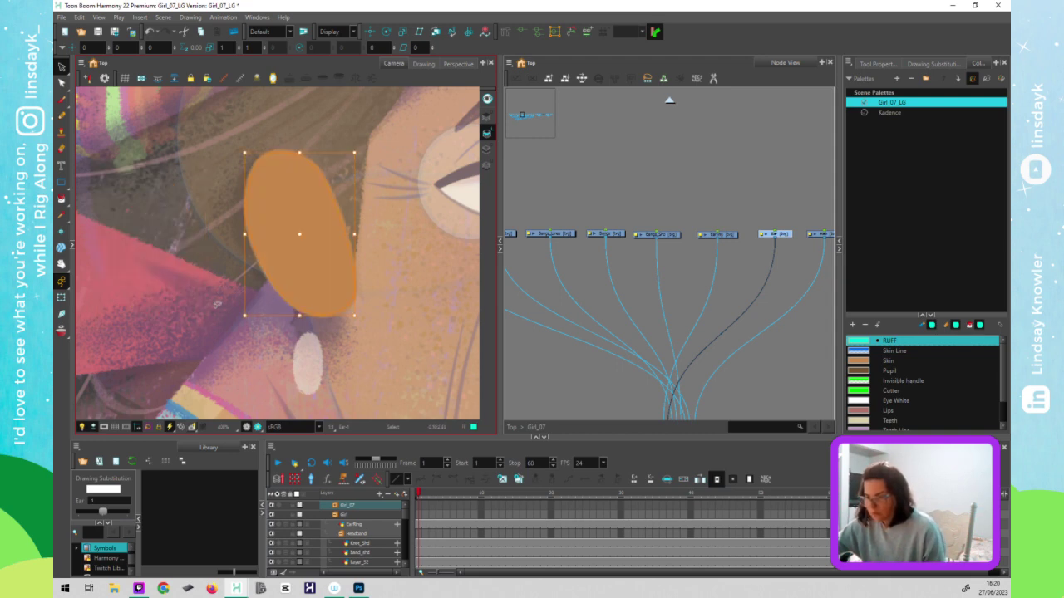
- Recolour the ear shape's outline with the Skin Line colour and return to the Transform tool with nothing selected
{"action": "left_click", "coordinate": [268, 272]}
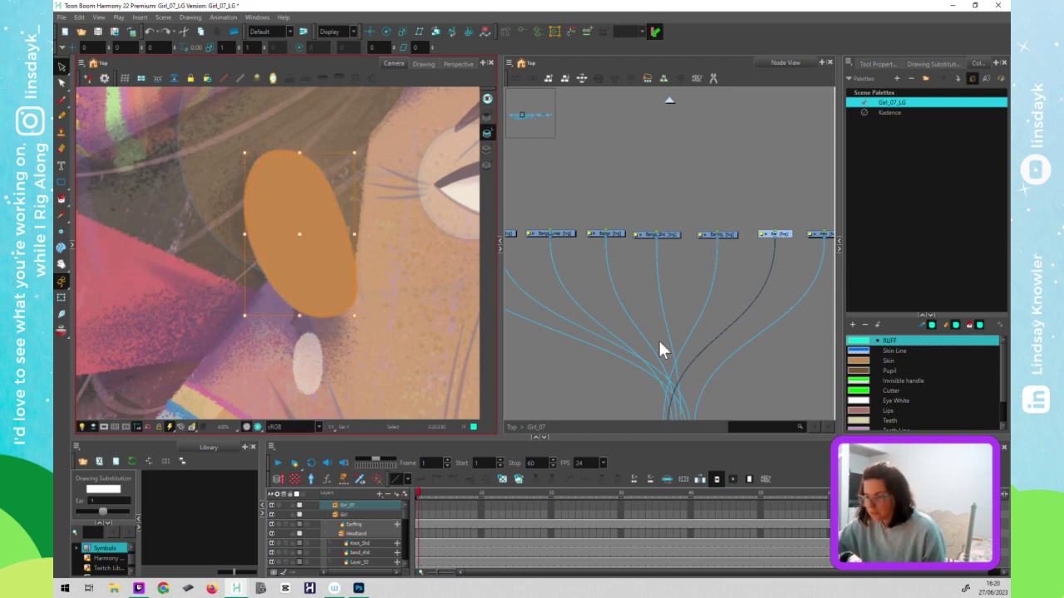
{"action": "left_click", "coordinate": [916, 350]}
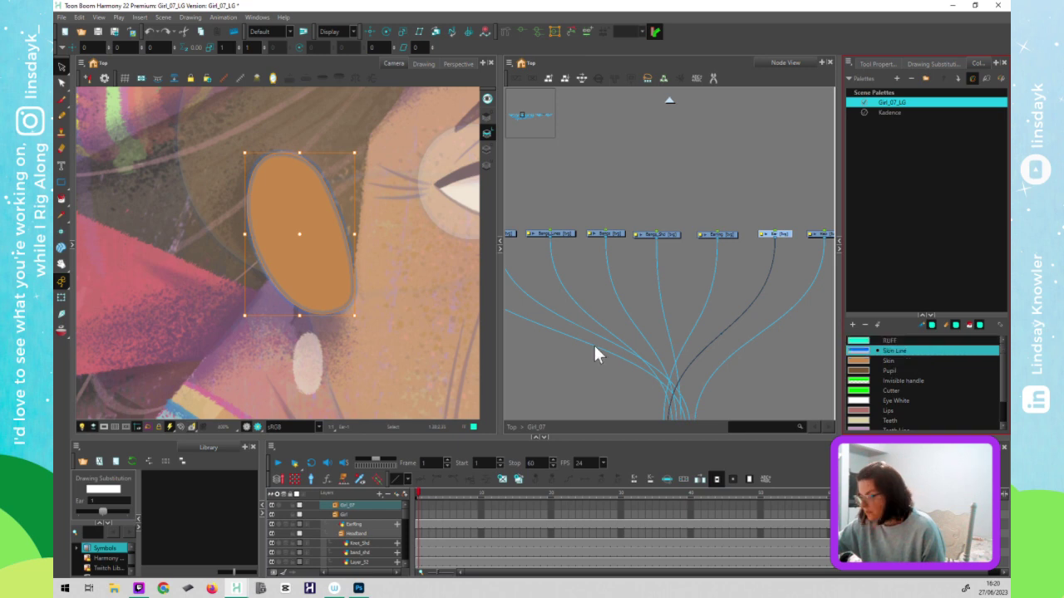
{"action": "left_click", "coordinate": [518, 355]}
{"action": "left_click", "coordinate": [451, 345]}
{"action": "key", "text": "shift+t"}
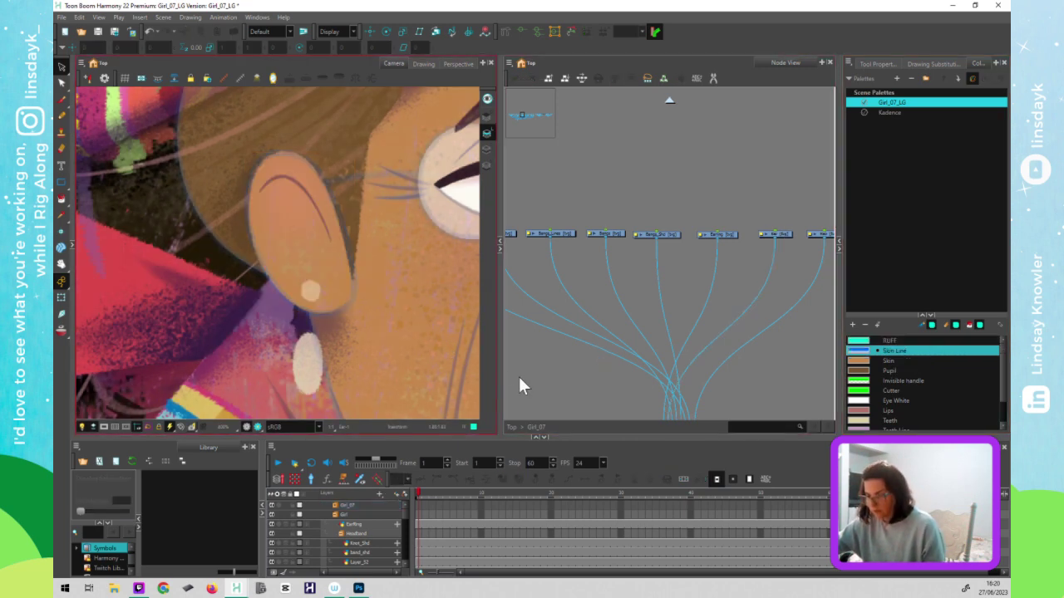
- Examine the recoloured ear outline in the context of the whole head
{"action": "left_click", "coordinate": [518, 377]}
{"action": "left_click", "coordinate": [371, 369]}
{"action": "scroll", "coordinate": [372, 369], "scroll_direction": "down", "scroll_amount": 2}
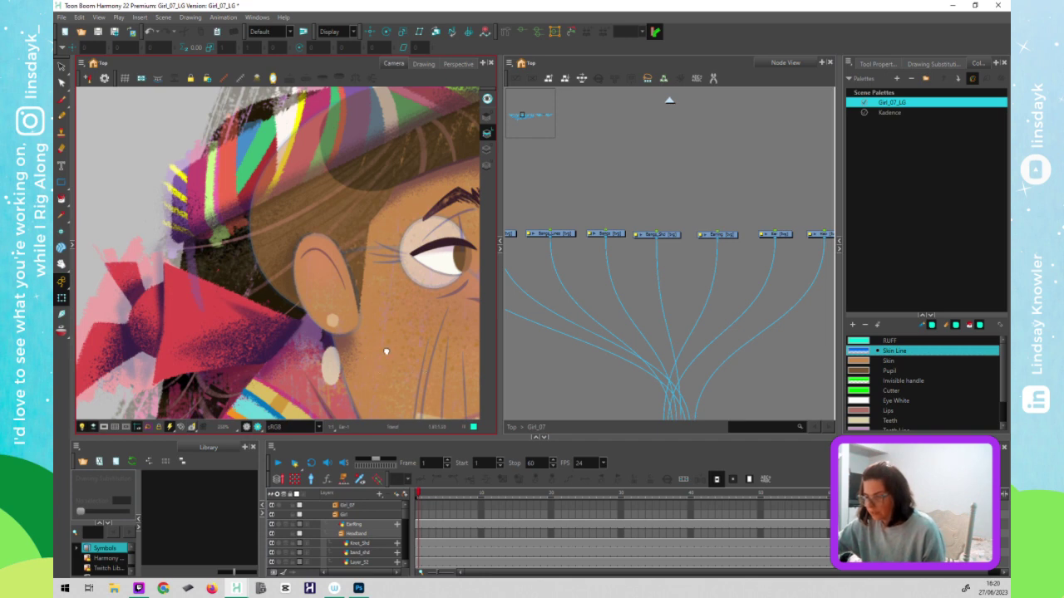
{"action": "left_click_drag", "start_coordinate": [384, 351], "coordinate": [302, 326]}
{"action": "scroll", "coordinate": [375, 321], "scroll_direction": "down", "scroll_amount": 1}
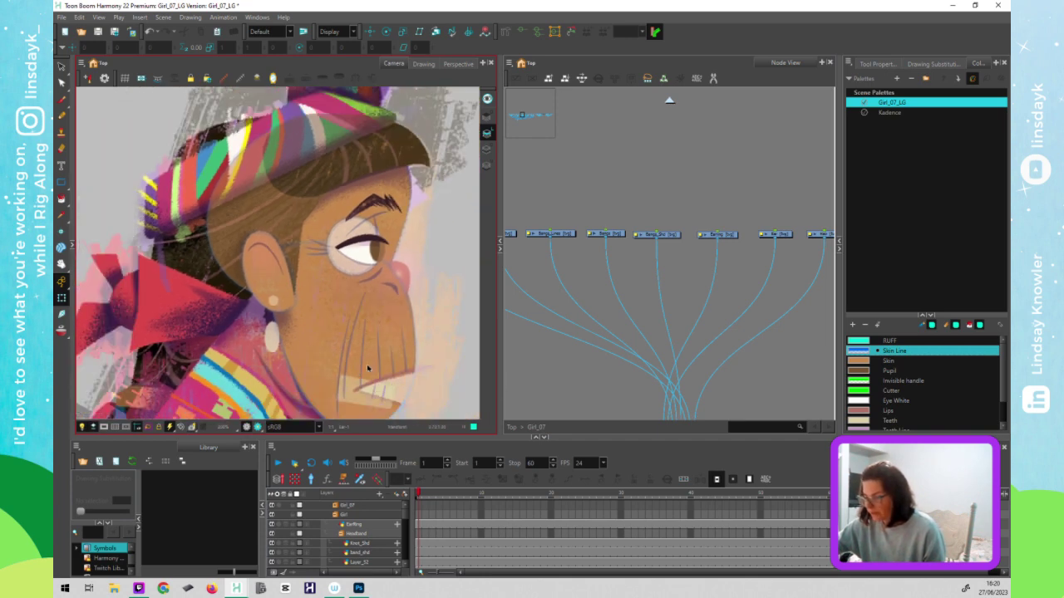
{"action": "scroll", "coordinate": [366, 364], "scroll_direction": "down", "scroll_amount": 1}
{"action": "scroll", "coordinate": [367, 257], "scroll_direction": "down", "scroll_amount": 1}
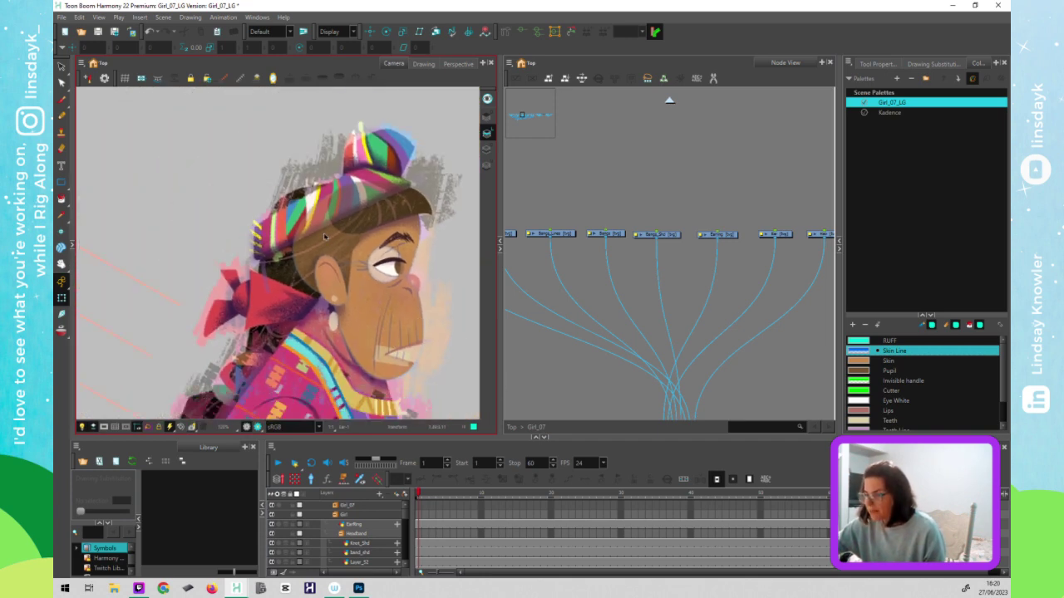
- Locate the Hair drawing node in the Girl_07 network and select it for editing
{"action": "left_click", "coordinate": [308, 249]}
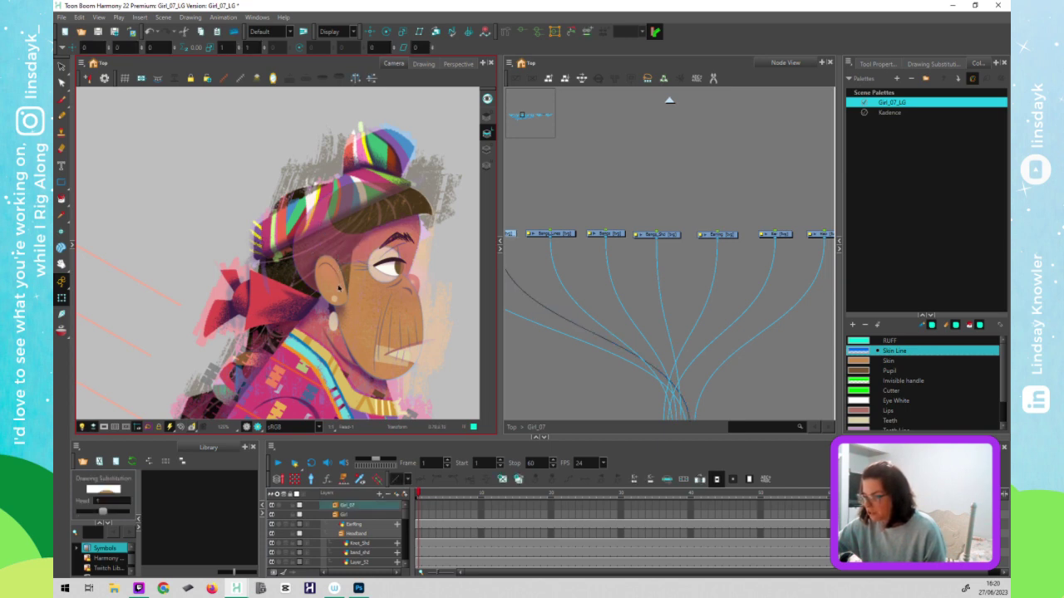
{"action": "left_click_drag", "start_coordinate": [646, 306], "coordinate": [499, 305]}
{"action": "left_click_drag", "start_coordinate": [668, 266], "coordinate": [573, 235]}
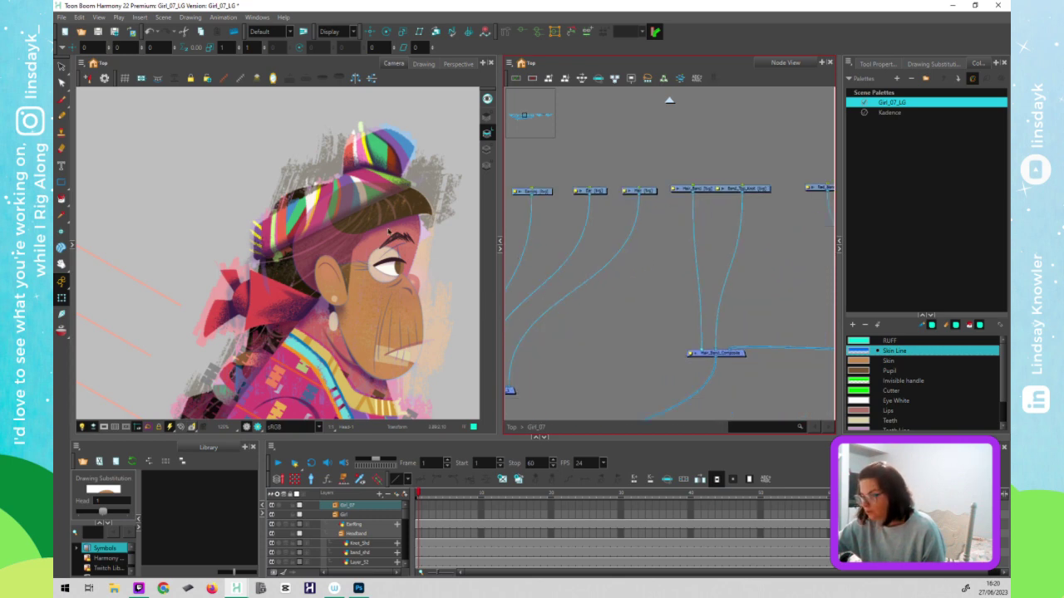
{"action": "left_click", "coordinate": [319, 254]}
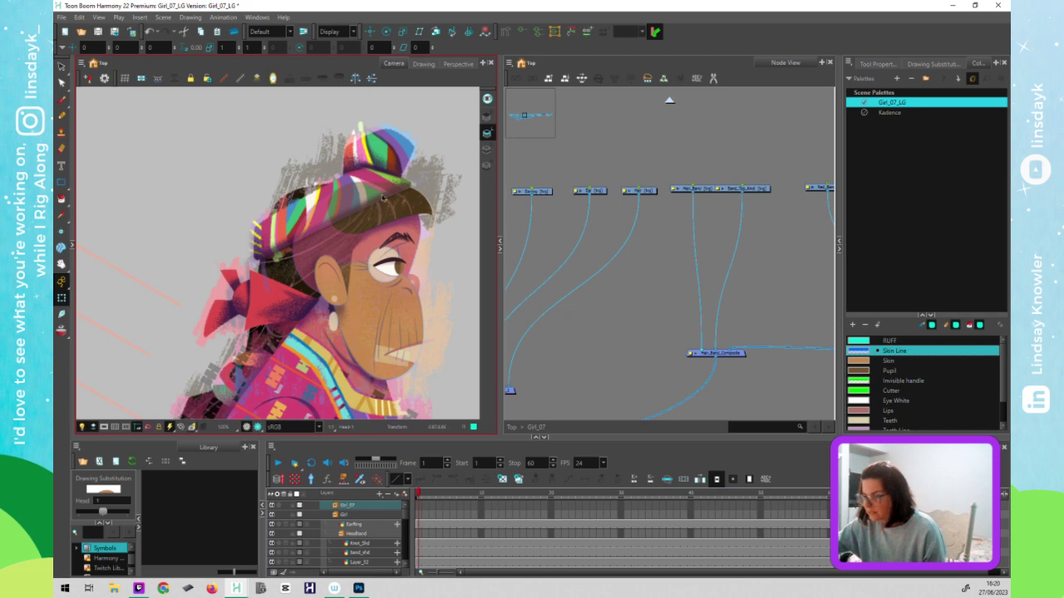
{"action": "left_click", "coordinate": [641, 221]}
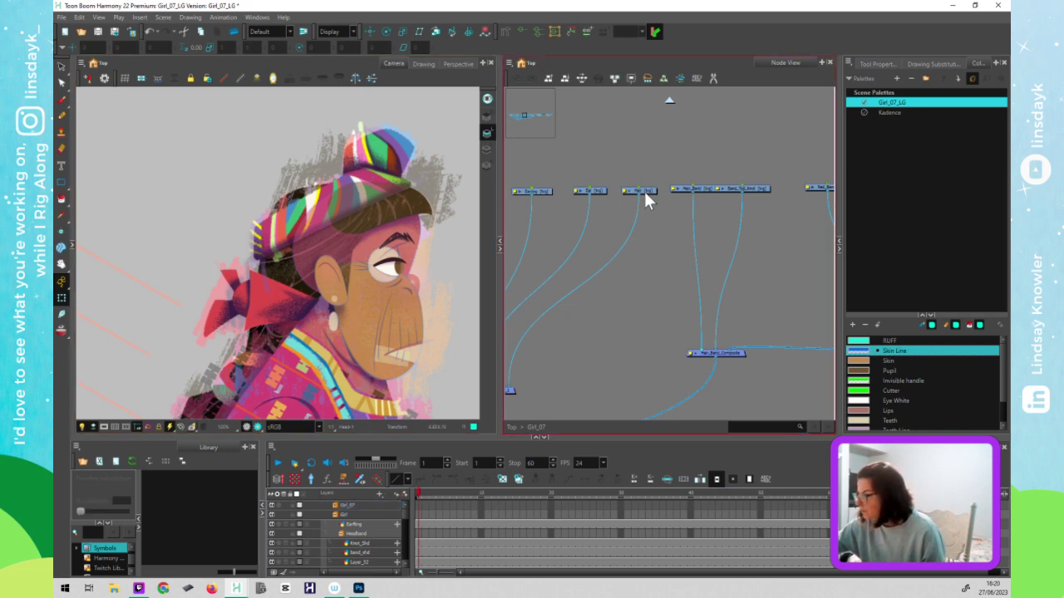
{"action": "left_click", "coordinate": [644, 192]}
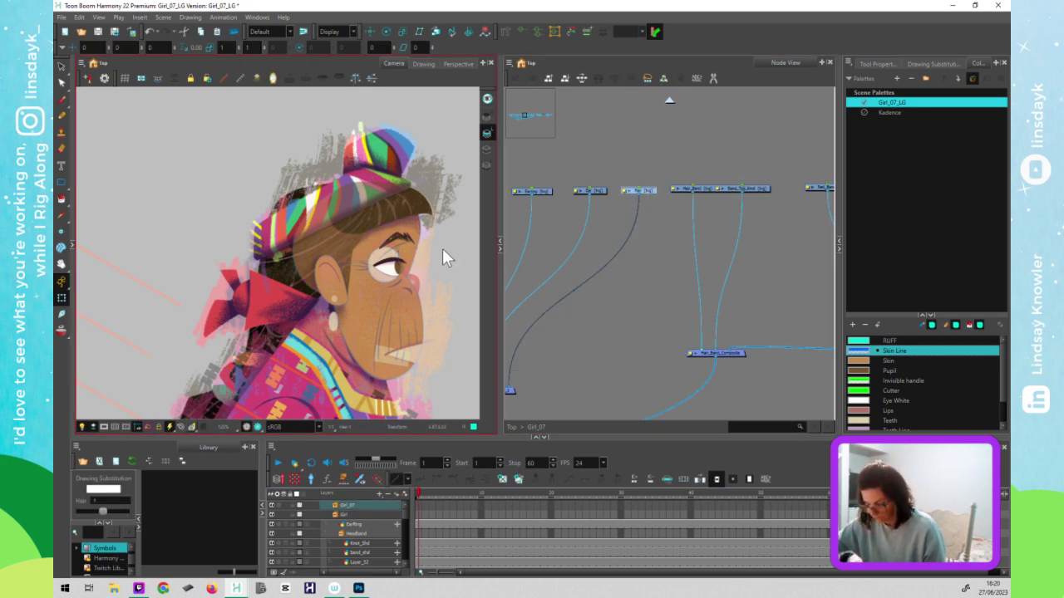
- Draw an ellipse over the headband and hair above the ear on the Hair drawing, and select it
{"action": "key", "text": "alt+s"}
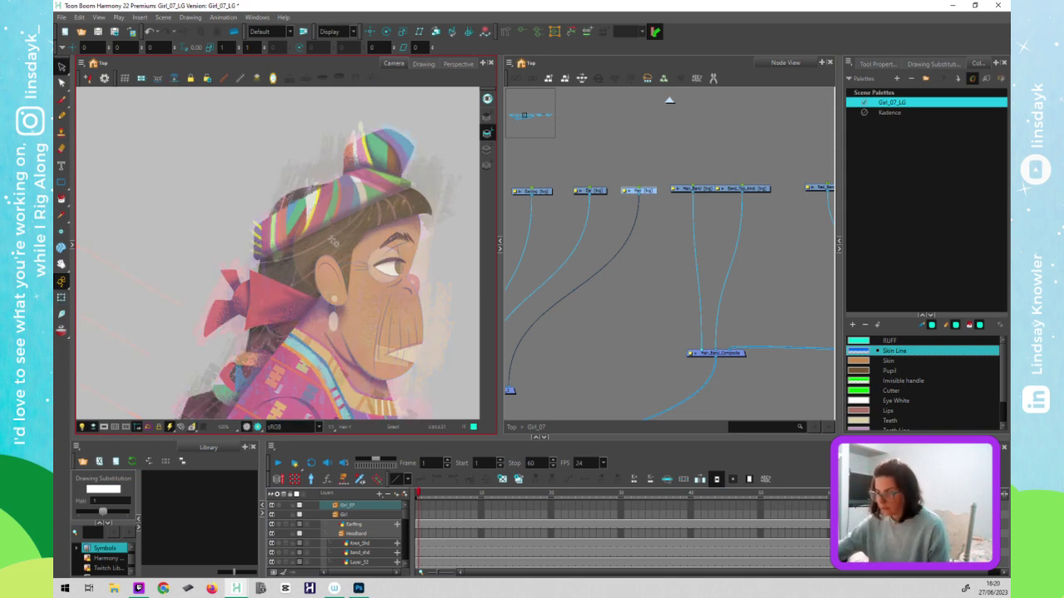
{"action": "key", "text": "alt+="}
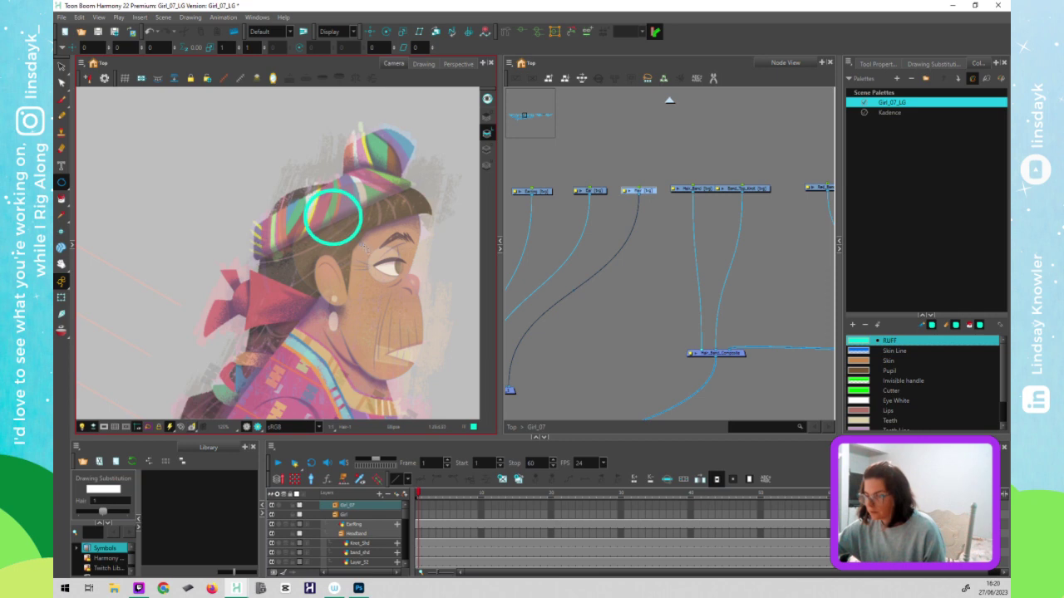
{"action": "key", "text": "alt+s"}
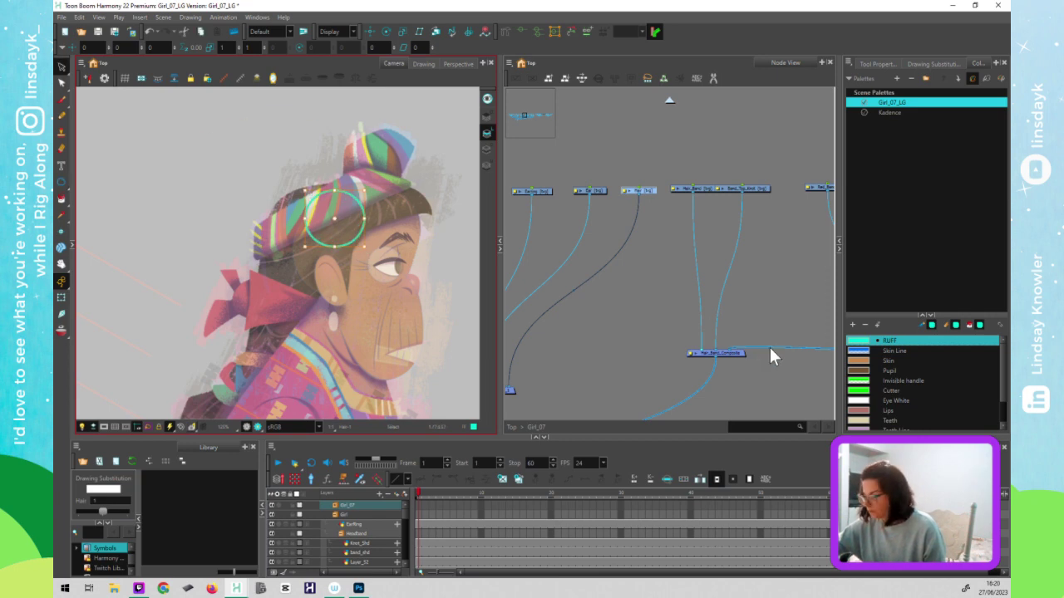
- Recolour the selected ellipse with the Hair colour from the Girl_07_LG palette
{"action": "left_click", "coordinate": [914, 351]}
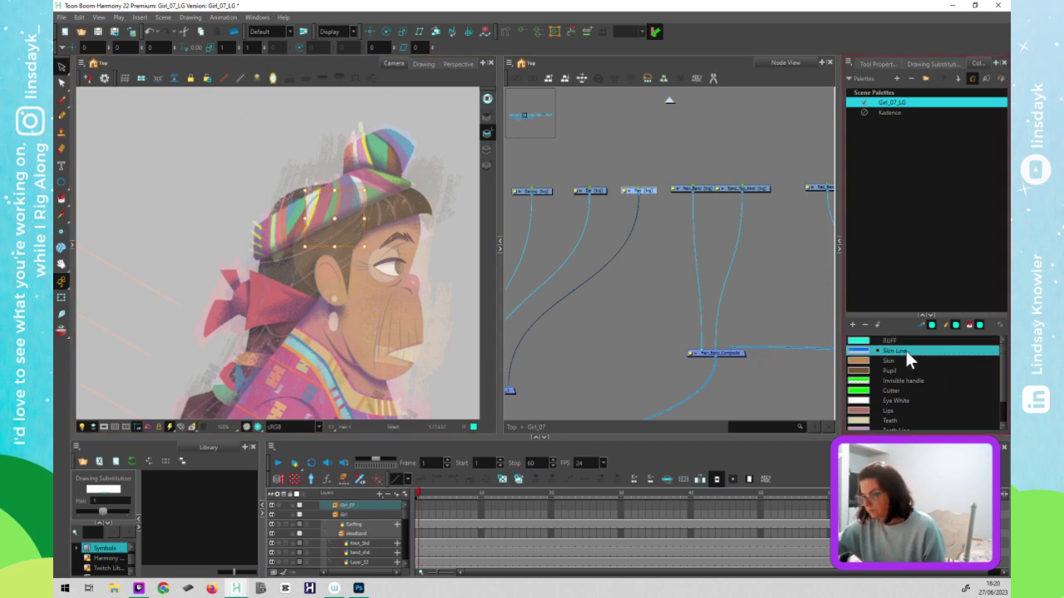
{"action": "scroll", "coordinate": [905, 365], "scroll_direction": "down", "scroll_amount": 1}
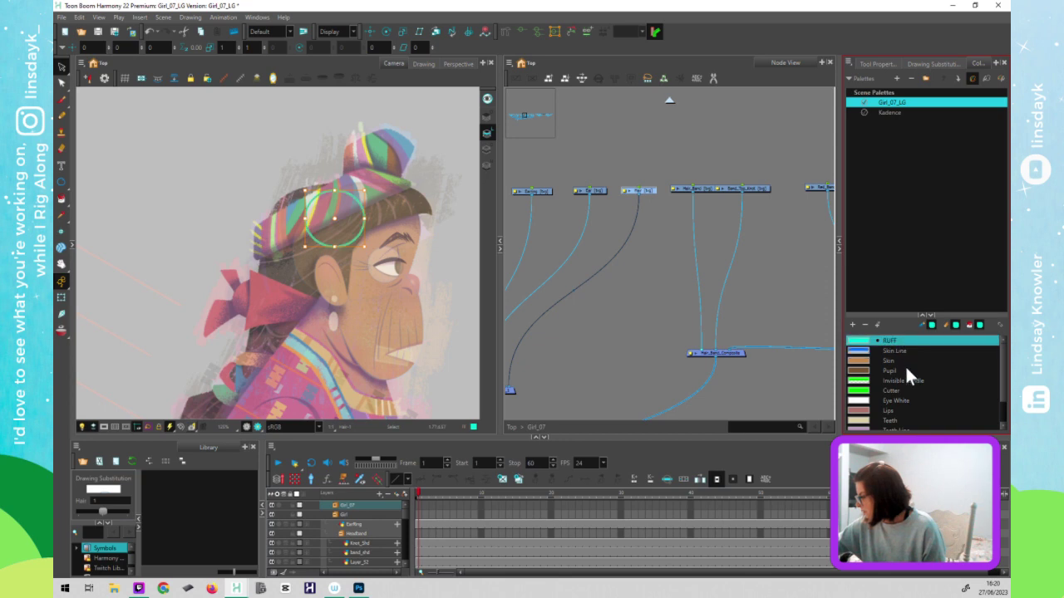
{"action": "scroll", "coordinate": [902, 378], "scroll_direction": "up", "scroll_amount": 1}
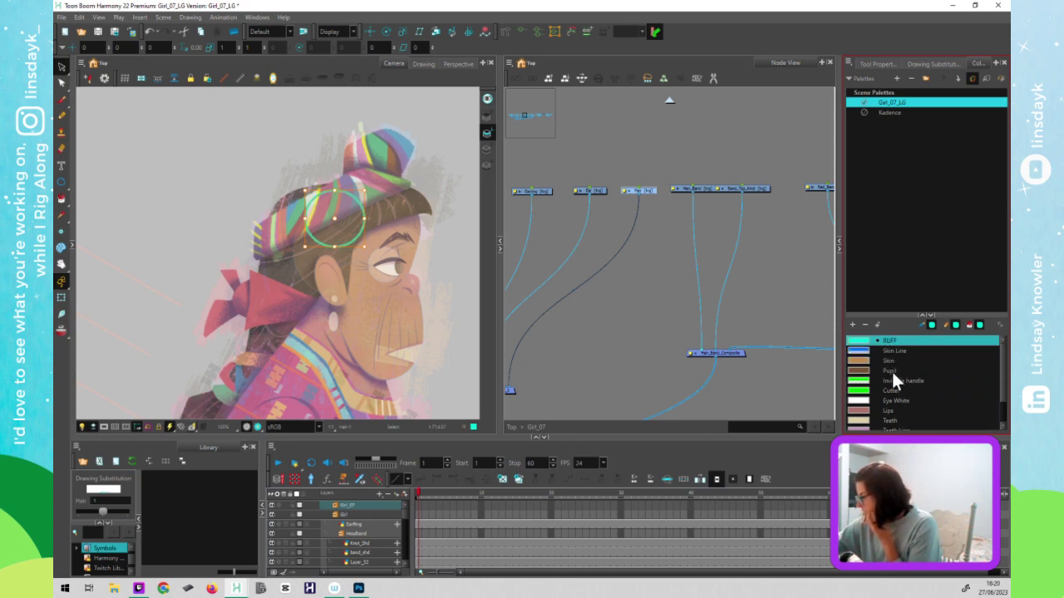
{"action": "scroll", "coordinate": [901, 392], "scroll_direction": "down", "scroll_amount": 1}
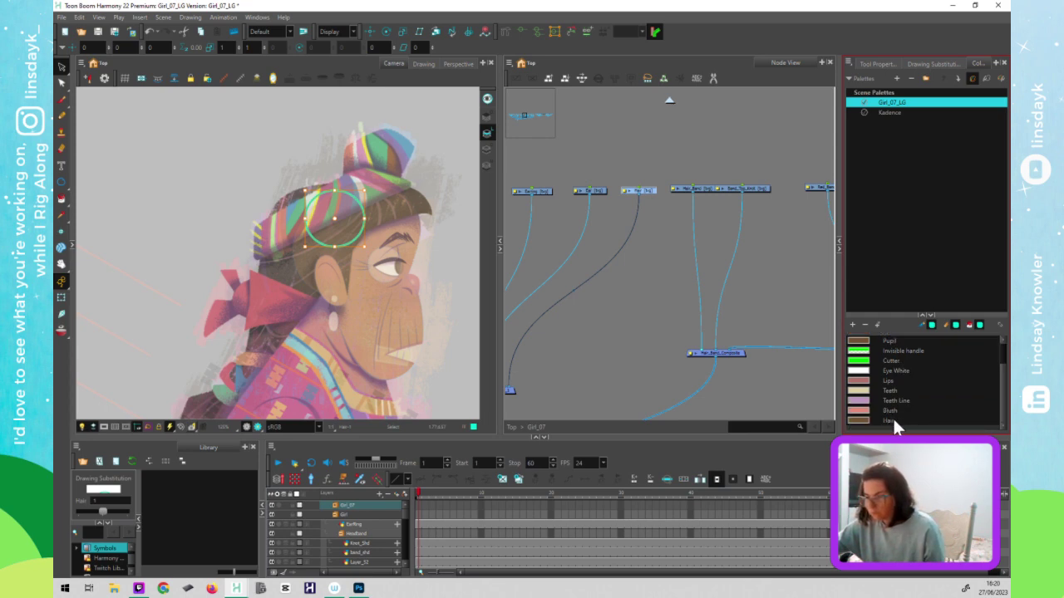
{"action": "left_click", "coordinate": [892, 418]}
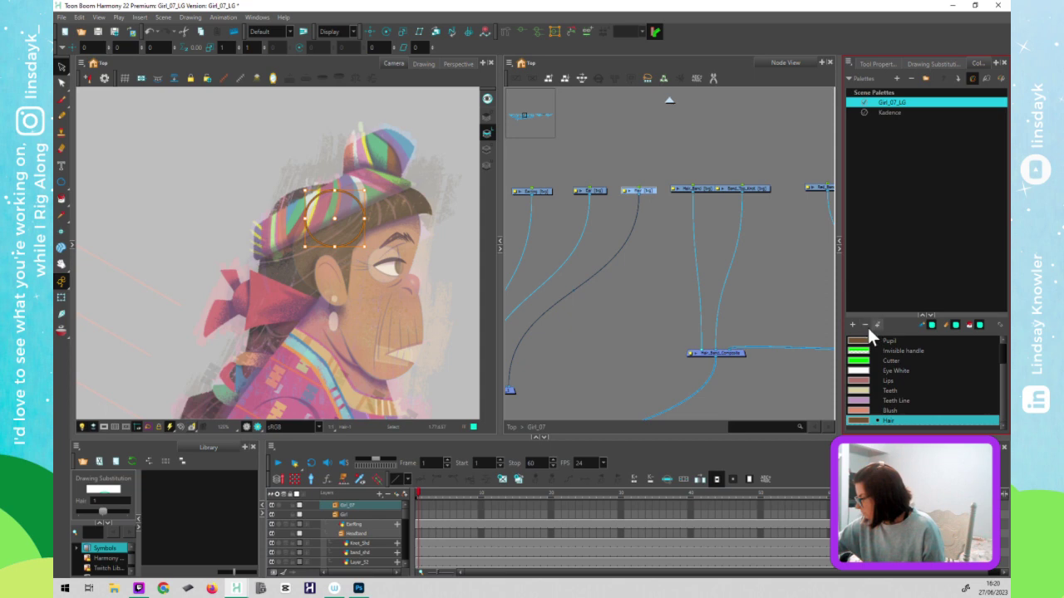
- Add a new colour named "Hair line" to the Girl_07_LG palette
{"action": "left_click", "coordinate": [852, 325]}
{"action": "double_click", "coordinate": [891, 419]}
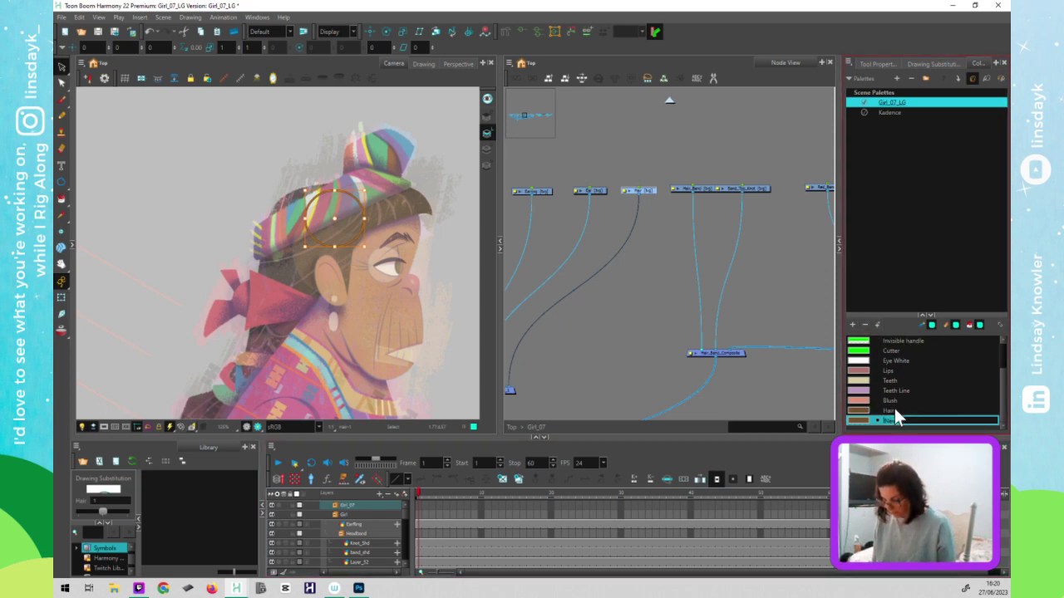
{"action": "type", "text": "Ha"}
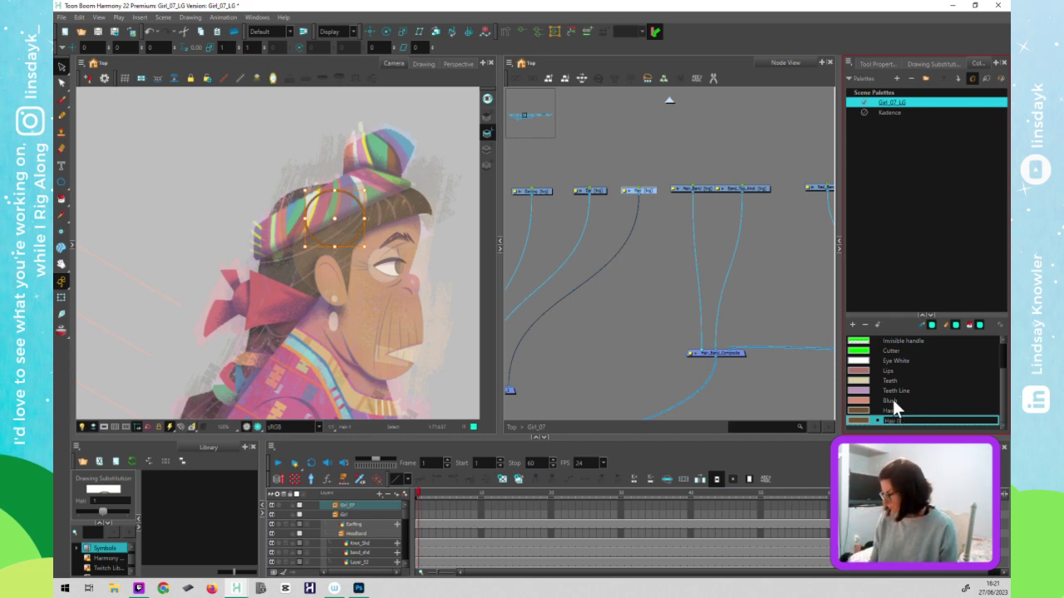
{"action": "key", "text": "BackSpace"}
{"action": "key", "text": "BackSpace"}
{"action": "key", "text": "BackSpace"}
{"action": "key", "text": "BackSpace"}
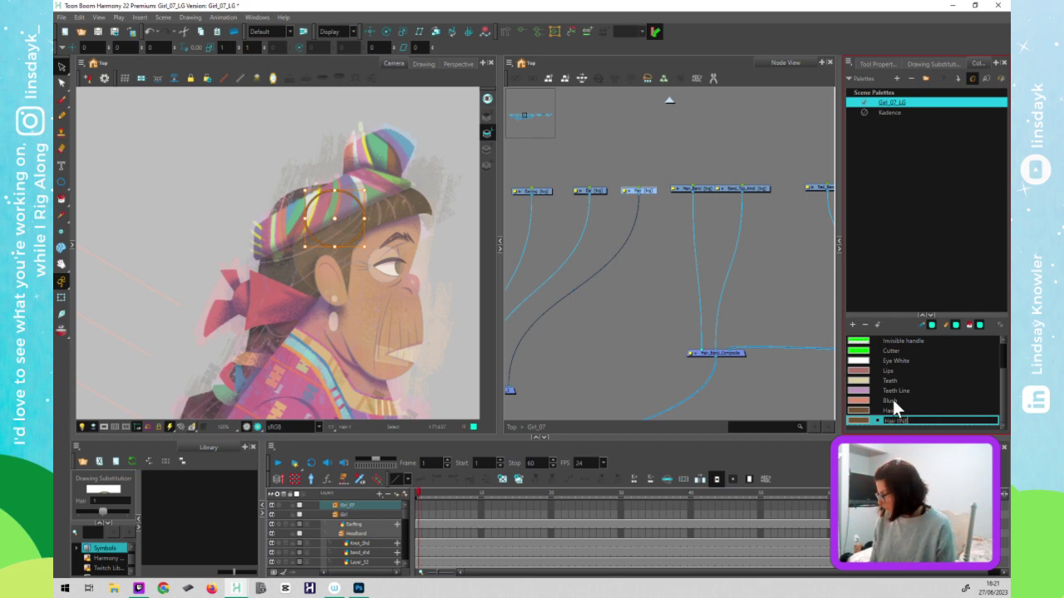
{"action": "type", "text": "line"}
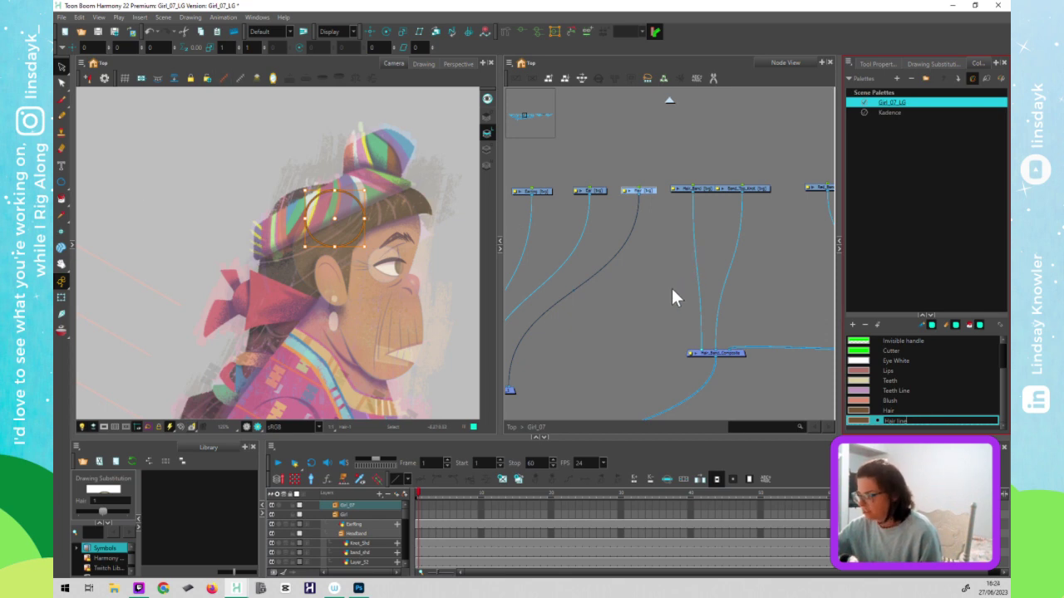
- Stretch the ellipse's lower contour down around the ear and pull its front edge in along the temple hairline with the Contour Editor
{"action": "left_click", "coordinate": [318, 232]}
{"action": "scroll", "coordinate": [318, 231], "scroll_direction": "up", "scroll_amount": 3}
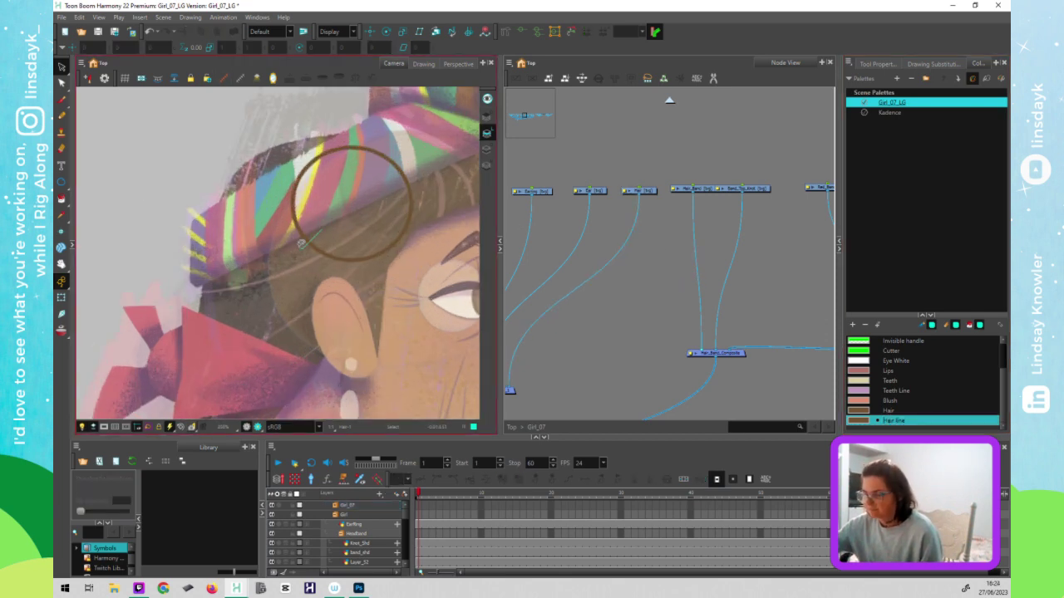
{"action": "left_click", "coordinate": [302, 243]}
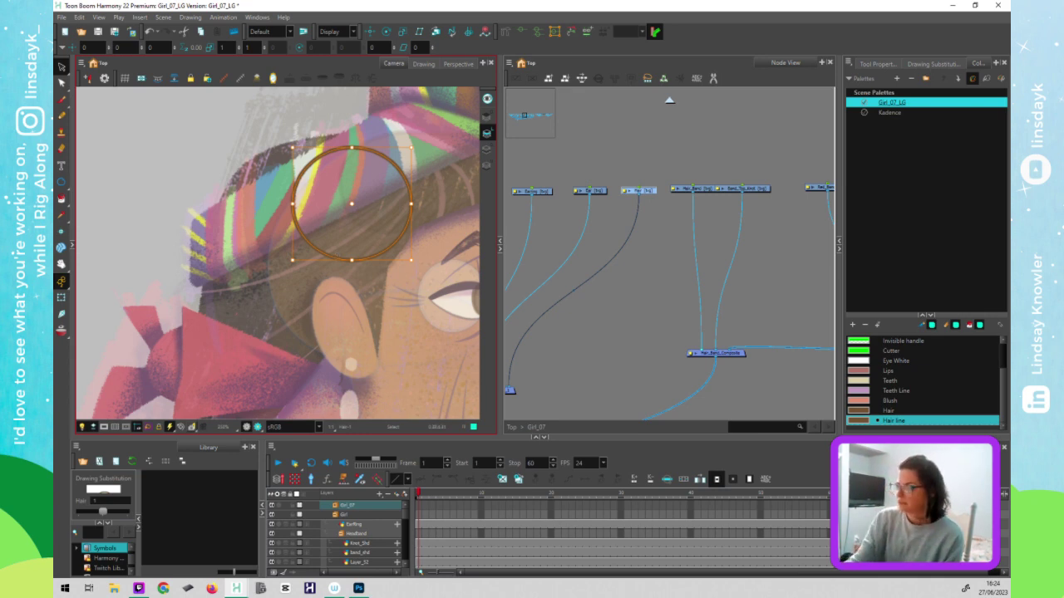
{"action": "key", "text": "alt+q"}
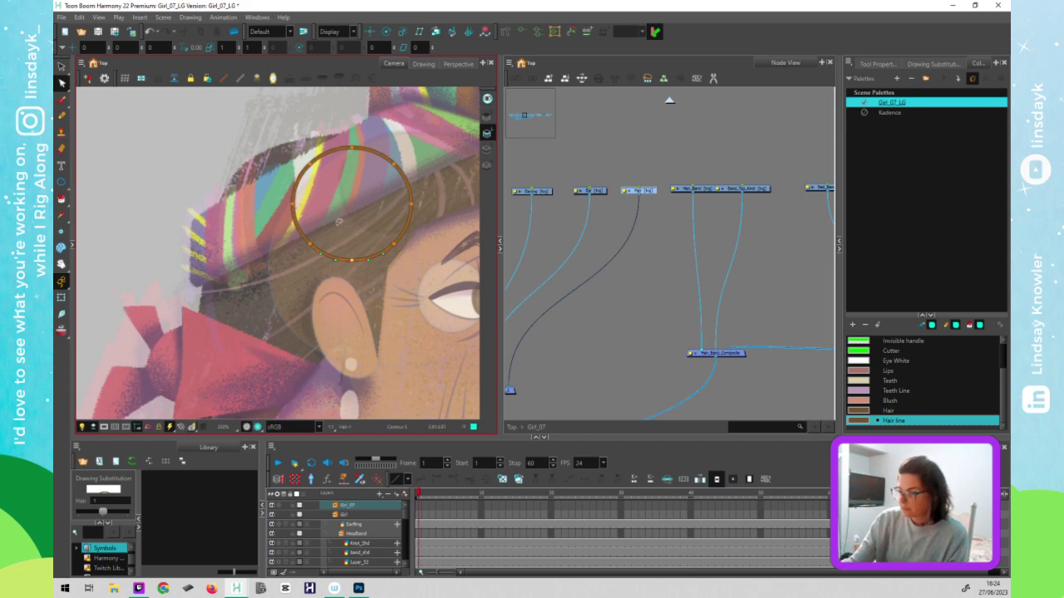
{"action": "mouse_move", "coordinate": [327, 364]}
{"action": "left_mouse_down"}
{"action": "mouse_move", "coordinate": [310, 366]}
{"action": "mouse_move", "coordinate": [330, 383]}
{"action": "left_mouse_up"}
{"action": "left_click", "coordinate": [394, 244]}
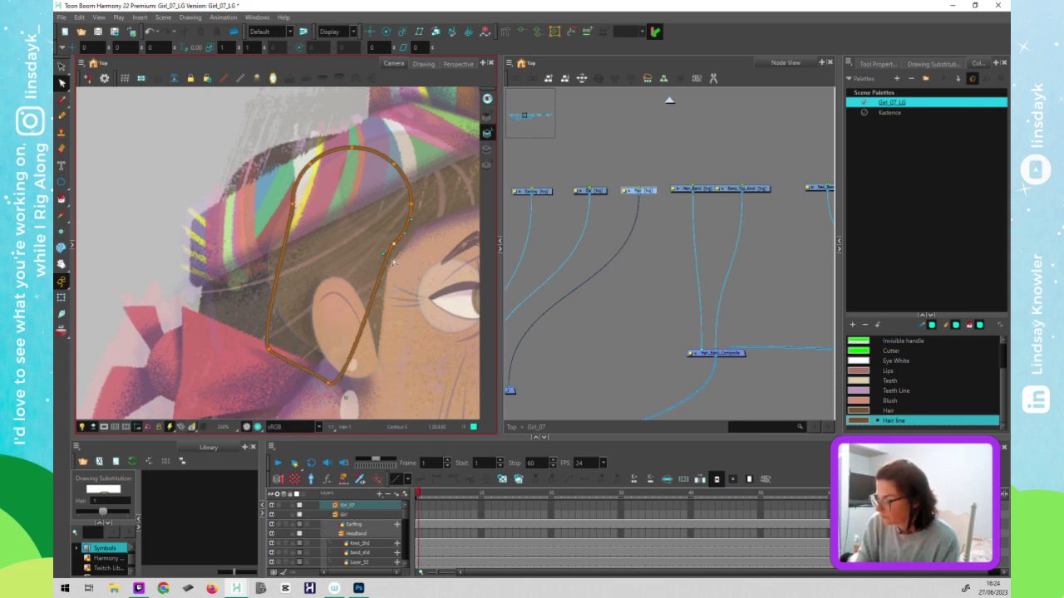
{"action": "left_click_drag", "start_coordinate": [389, 265], "coordinate": [388, 268]}
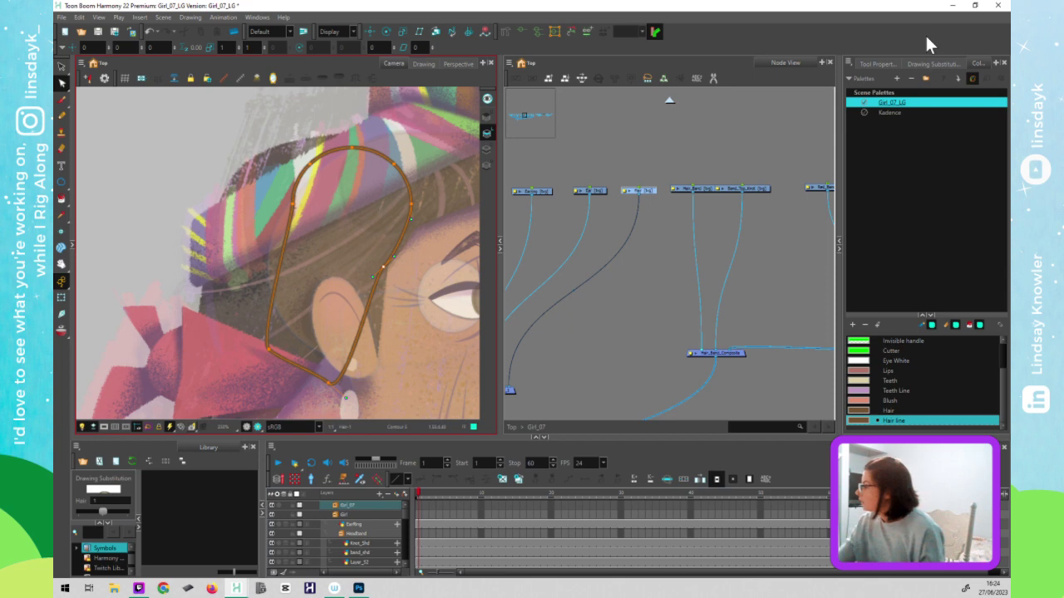
- Widen the hair shape's upper contour across the headband and bulge its back edge outward behind the ear
{"action": "left_click", "coordinate": [877, 63]}
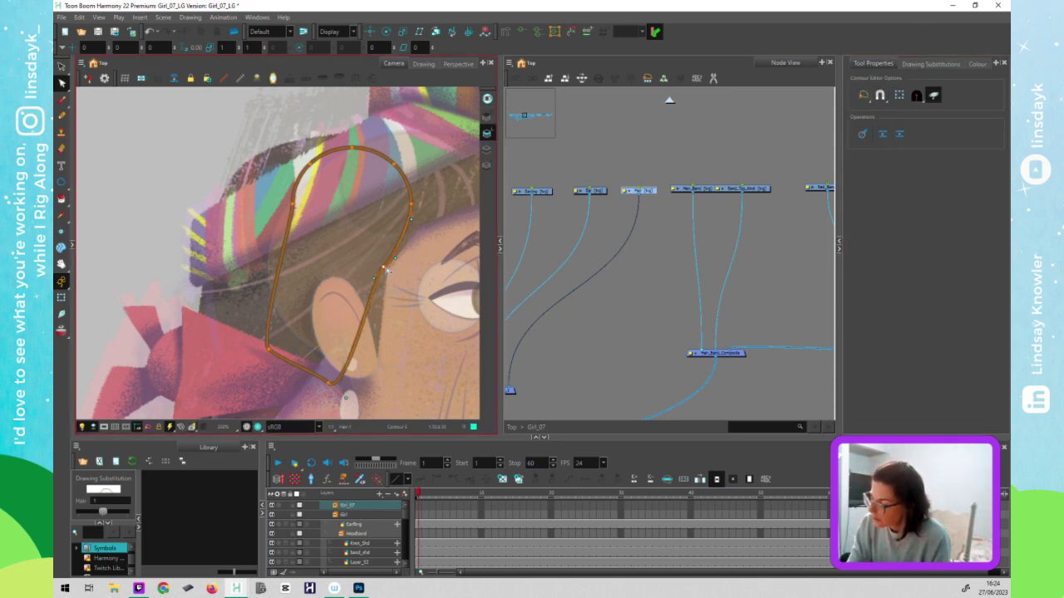
{"action": "left_click_drag", "start_coordinate": [413, 197], "coordinate": [423, 208]}
{"action": "left_click_drag", "start_coordinate": [413, 149], "coordinate": [410, 150]}
{"action": "left_click_drag", "start_coordinate": [352, 148], "coordinate": [362, 134]}
{"action": "left_click_drag", "start_coordinate": [292, 205], "coordinate": [242, 264]}
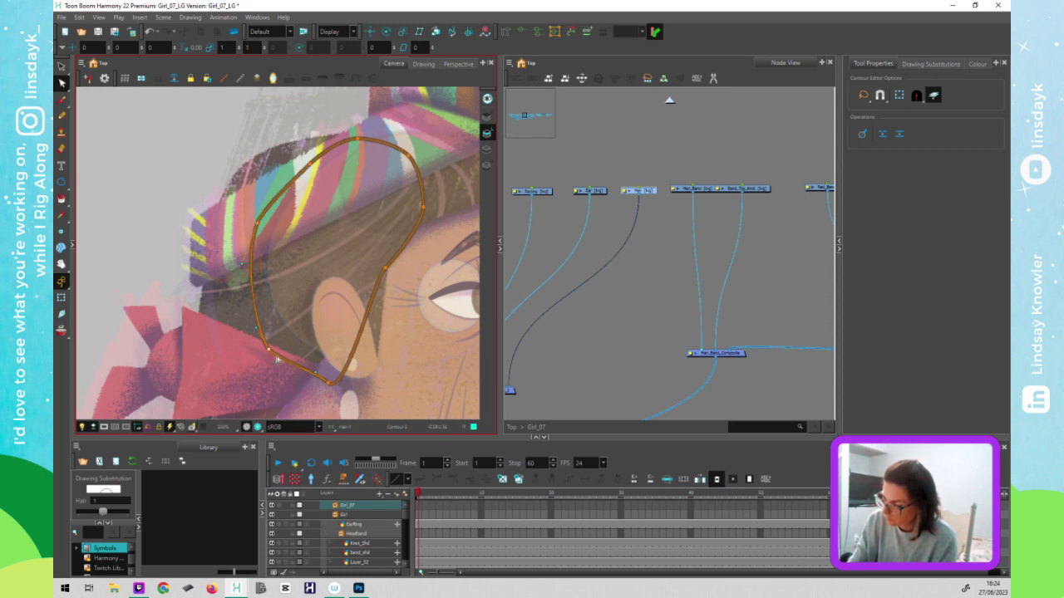
- Round the hair shape's bottom curve, straighten its front edge beside the ear, and raise the lower edge to the earlobe
{"action": "left_click_drag", "start_coordinate": [329, 382], "coordinate": [378, 386]}
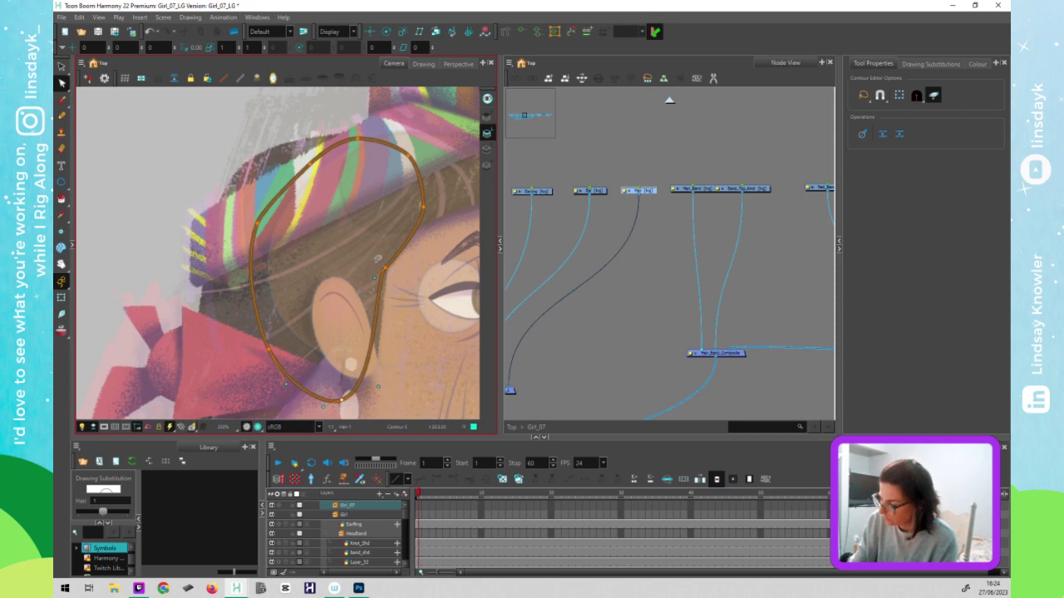
{"action": "left_click_drag", "start_coordinate": [375, 278], "coordinate": [382, 291]}
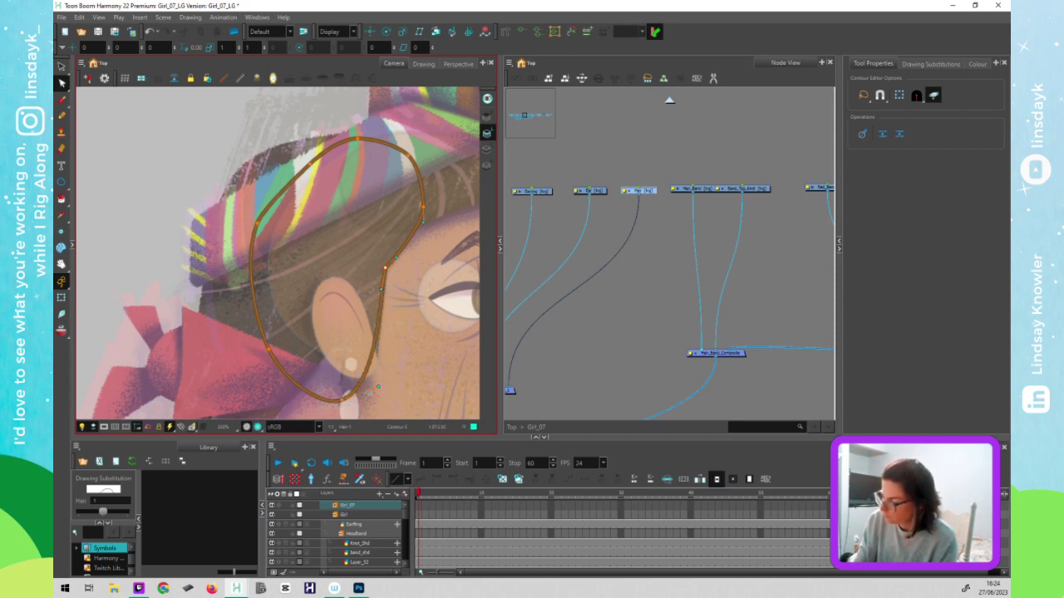
{"action": "left_click_drag", "start_coordinate": [378, 387], "coordinate": [347, 397]}
{"action": "scroll", "coordinate": [422, 384], "scroll_direction": "down", "scroll_amount": 1}
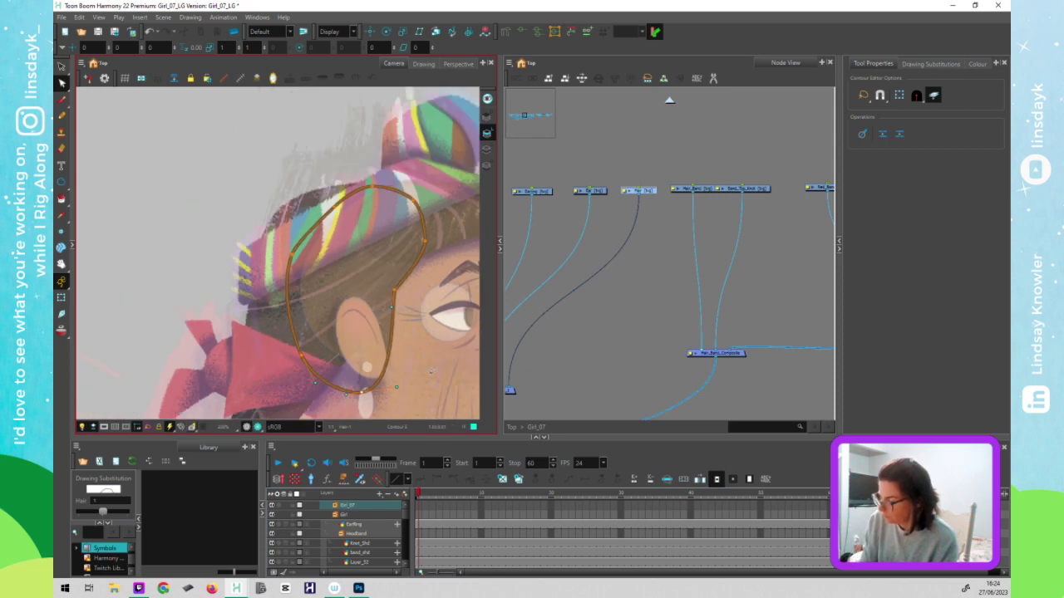
{"action": "left_click_drag", "start_coordinate": [439, 383], "coordinate": [423, 334]}
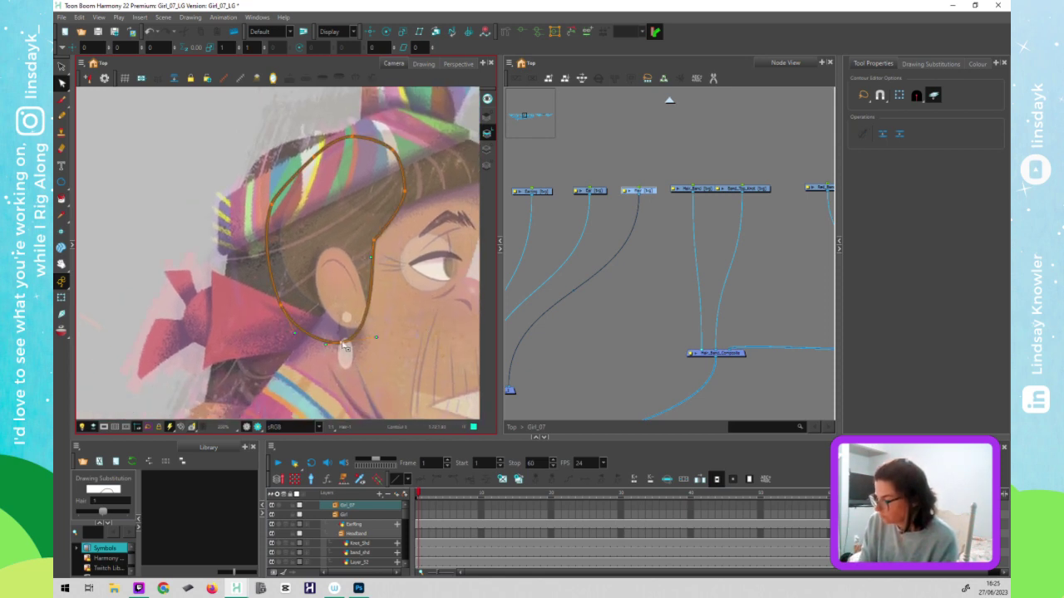
{"action": "left_click_drag", "start_coordinate": [346, 347], "coordinate": [344, 326]}
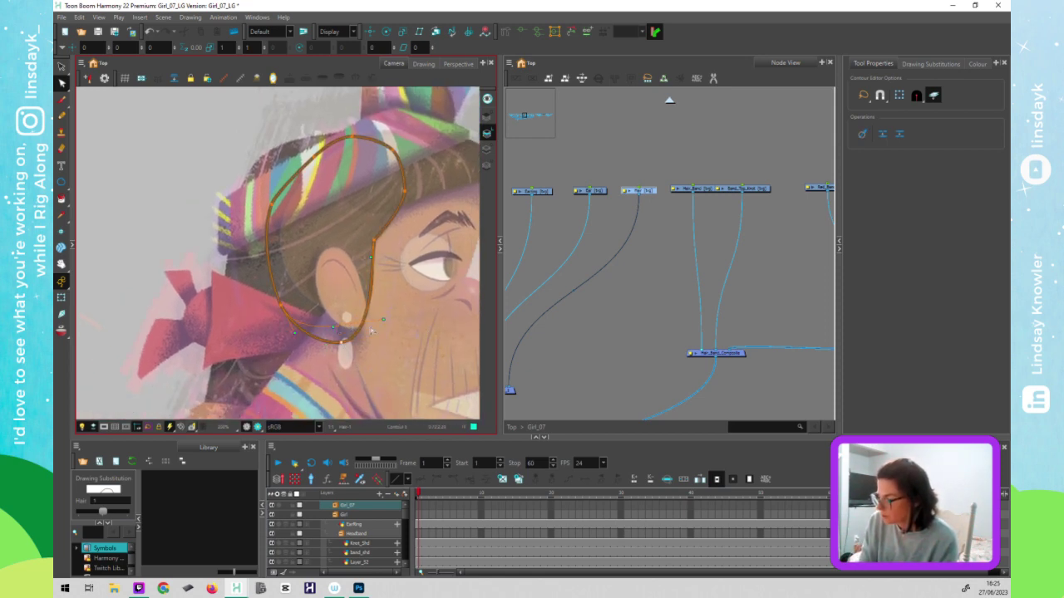
{"action": "left_click_drag", "start_coordinate": [295, 334], "coordinate": [282, 298]}
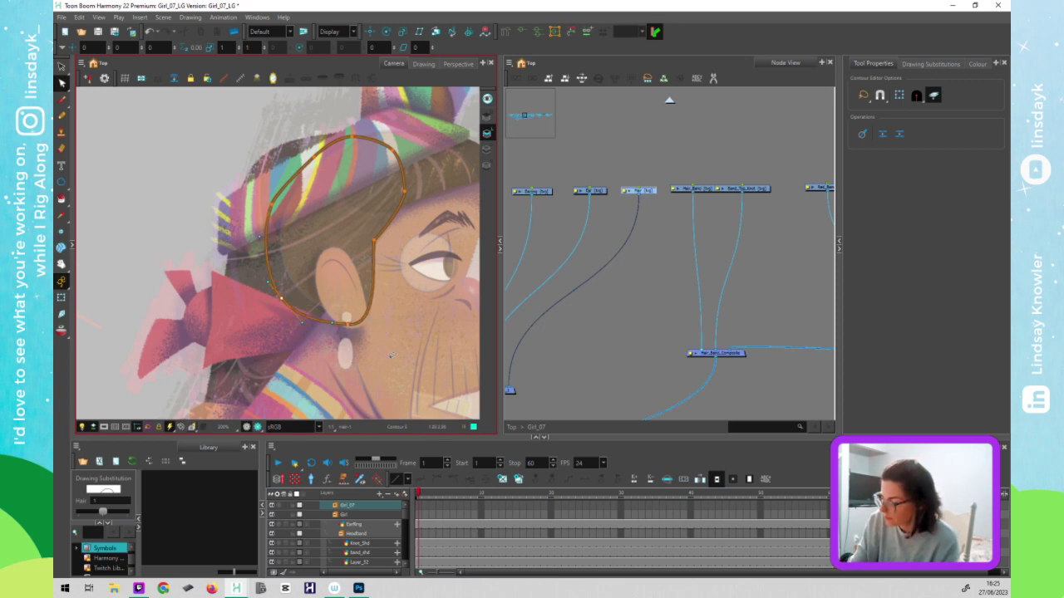
- Refine the hair shape's back and upper curves behind the ear and beneath the headband, and deselect the shape
{"action": "left_click", "coordinate": [402, 216]}
{"action": "left_click", "coordinate": [403, 162]}
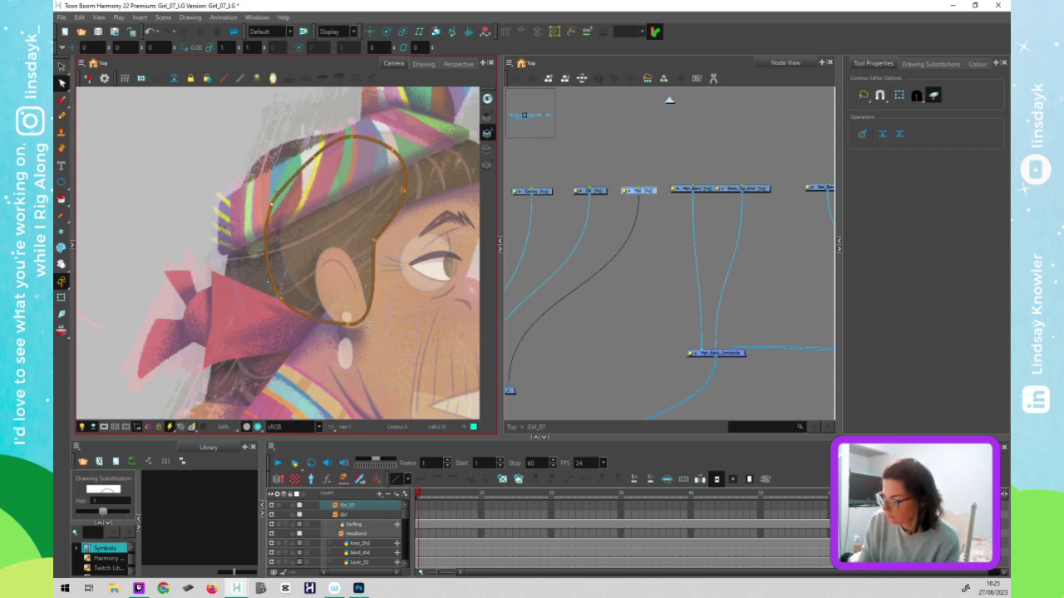
{"action": "left_click_drag", "start_coordinate": [281, 300], "coordinate": [273, 293]}
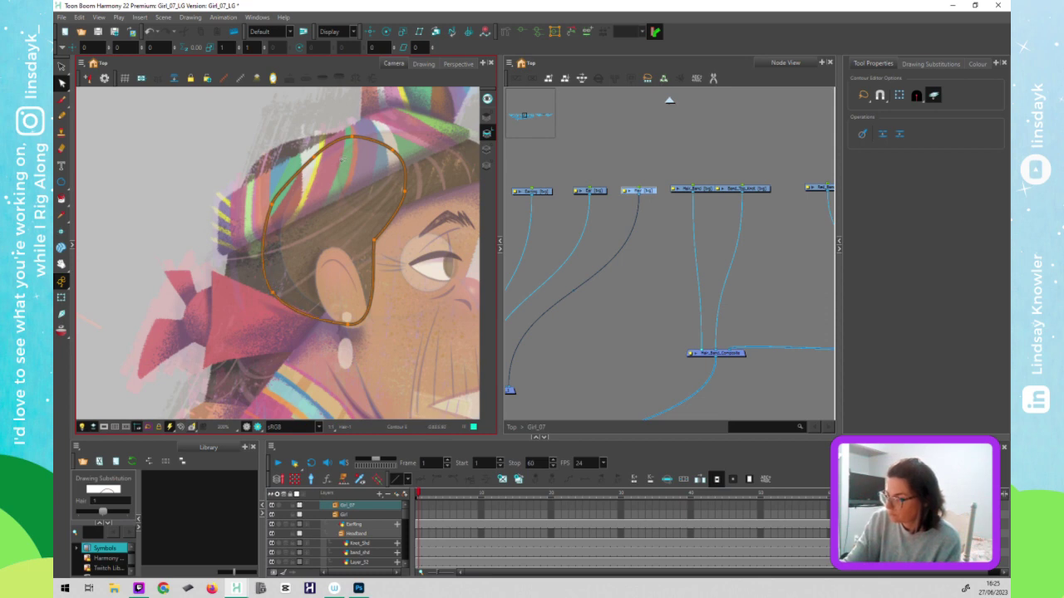
{"action": "left_click_drag", "start_coordinate": [312, 155], "coordinate": [333, 138]}
{"action": "left_click", "coordinate": [353, 136]}
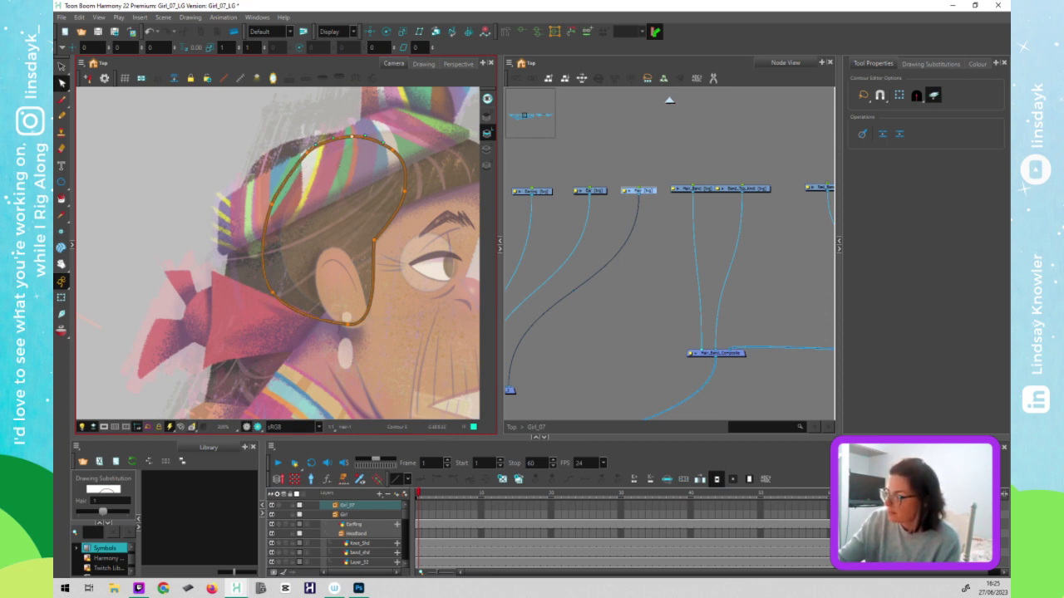
{"action": "left_click", "coordinate": [272, 205]}
{"action": "left_click_drag", "start_coordinate": [275, 185], "coordinate": [277, 186]}
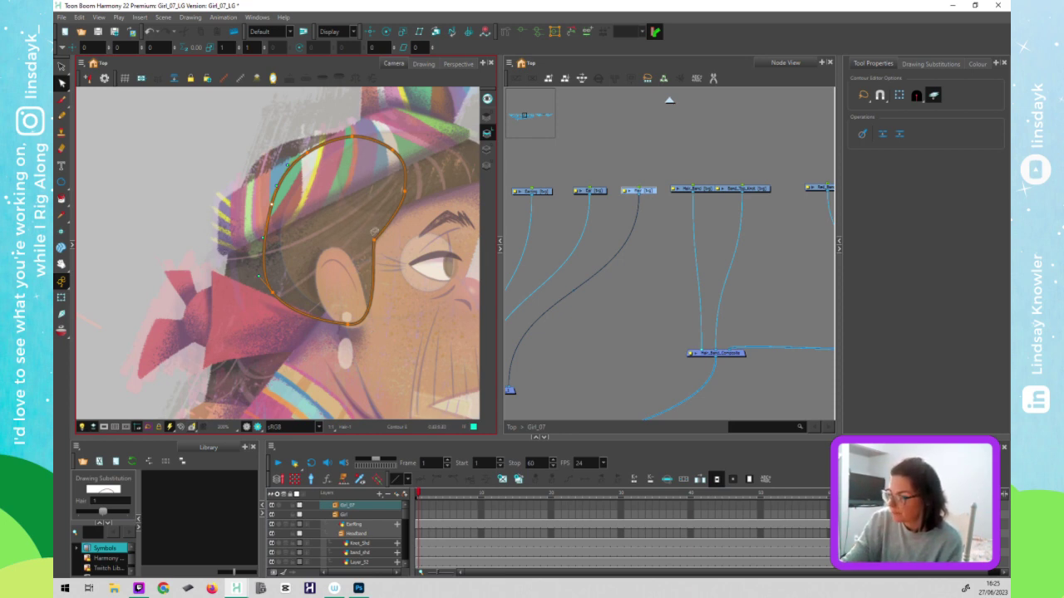
{"action": "left_click", "coordinate": [636, 194]}
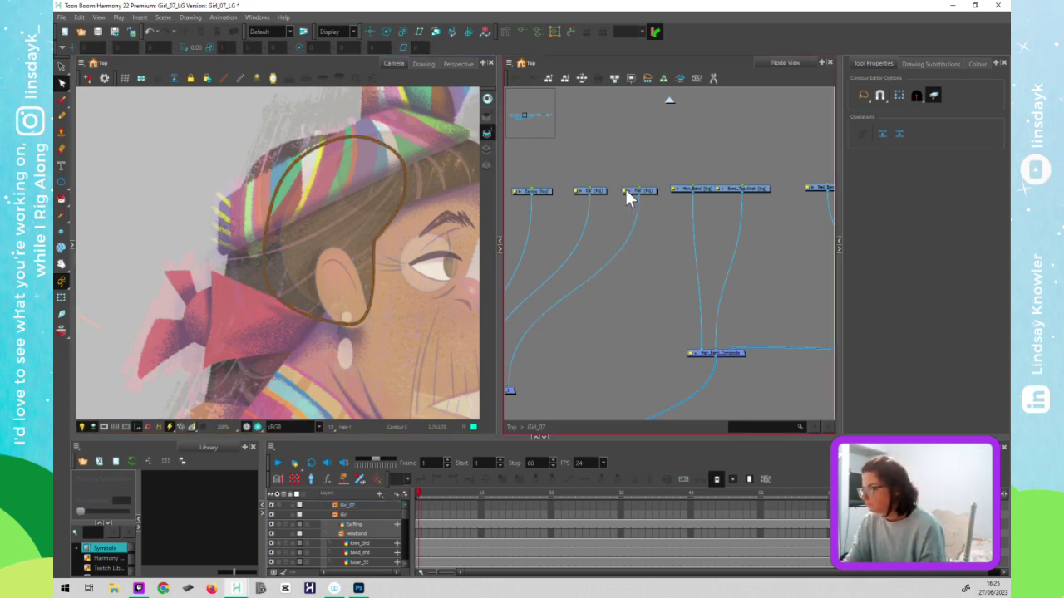
- Rename the Hair drawing node as Cut_In_Hair in its layer properties
{"action": "left_click", "coordinate": [625, 190]}
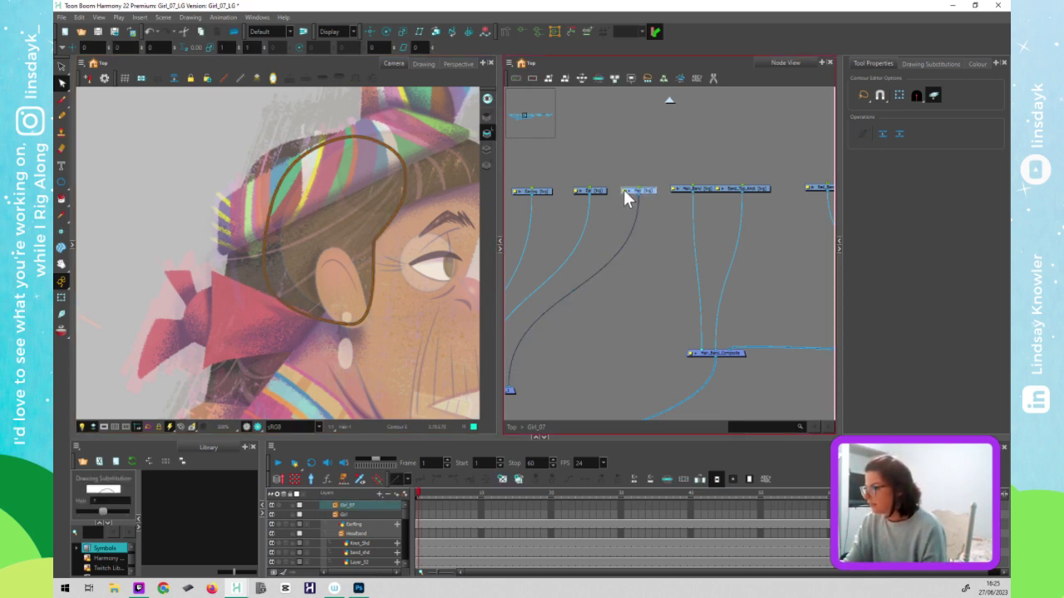
{"action": "left_click", "coordinate": [625, 192]}
{"action": "key", "text": "Escape"}
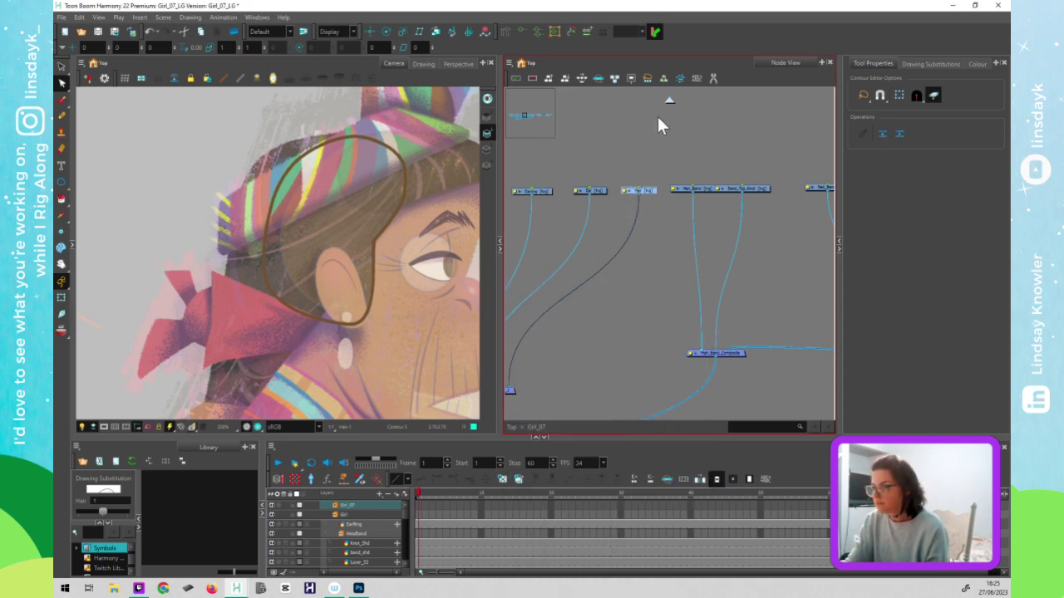
{"action": "double_click", "coordinate": [624, 191]}
{"action": "left_click", "coordinate": [541, 313]}
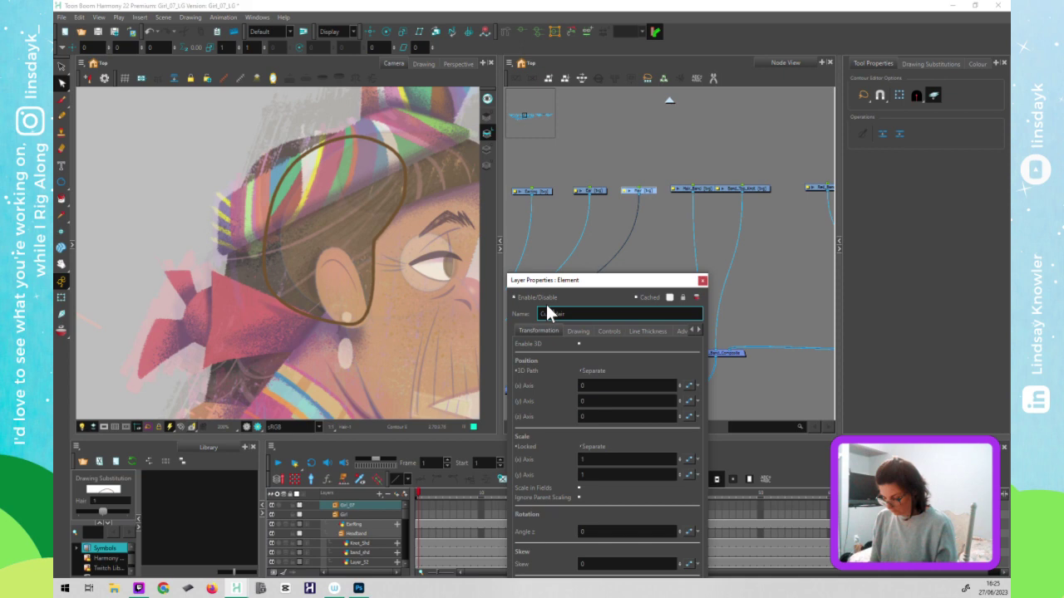
{"action": "left_click", "coordinate": [702, 281]}
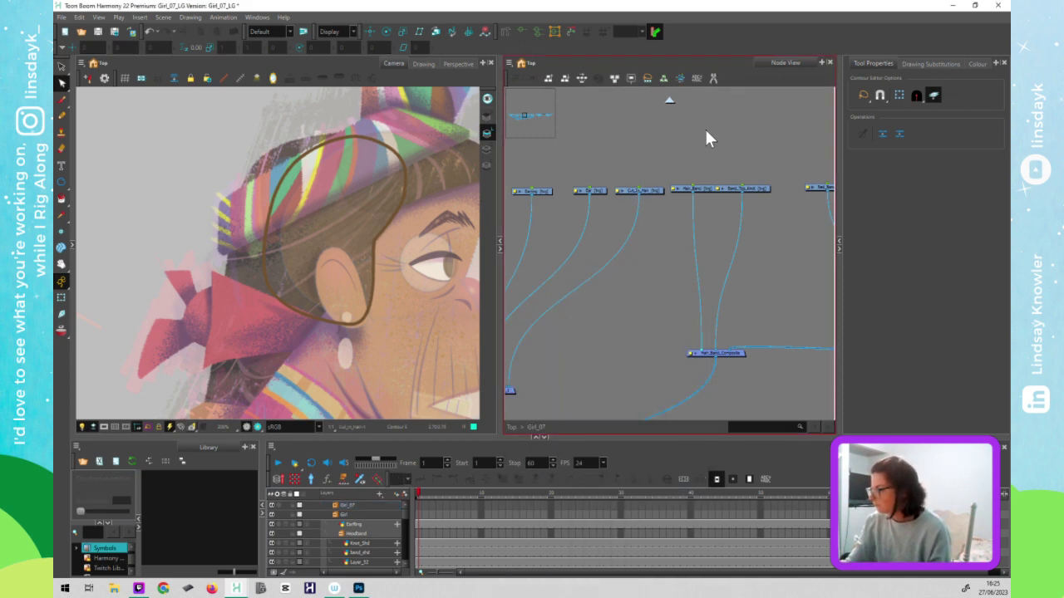
- Move the Band_Top_Knot node clear of the neighbouring Hair_Band node in the network
{"action": "left_click", "coordinate": [697, 188]}
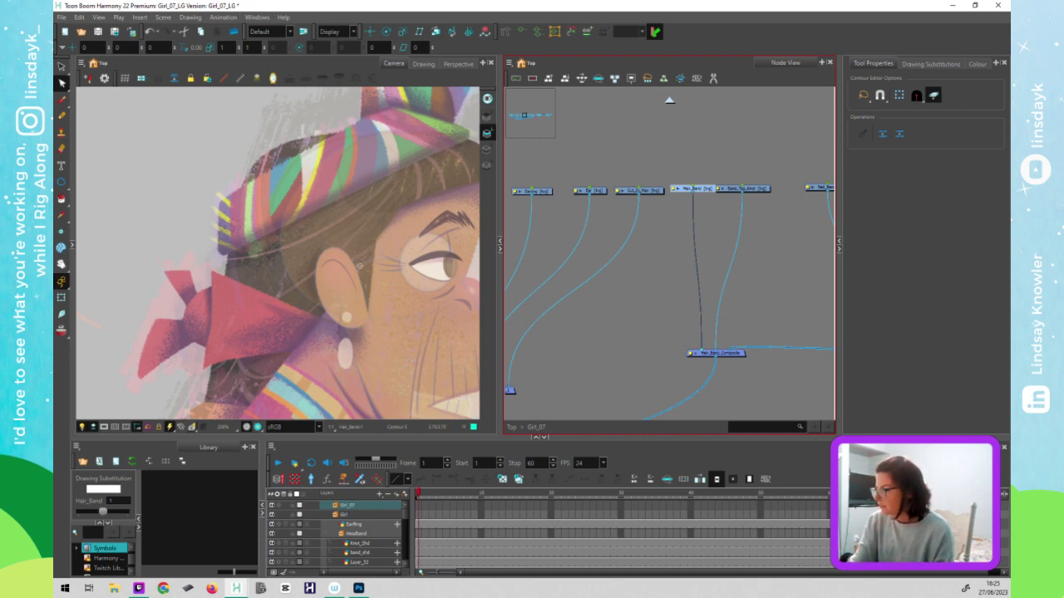
{"action": "left_click", "coordinate": [359, 266]}
{"action": "left_click_drag", "start_coordinate": [369, 304], "coordinate": [325, 366]}
{"action": "left_click", "coordinate": [766, 189]}
{"action": "left_click_drag", "start_coordinate": [776, 187], "coordinate": [780, 192]}
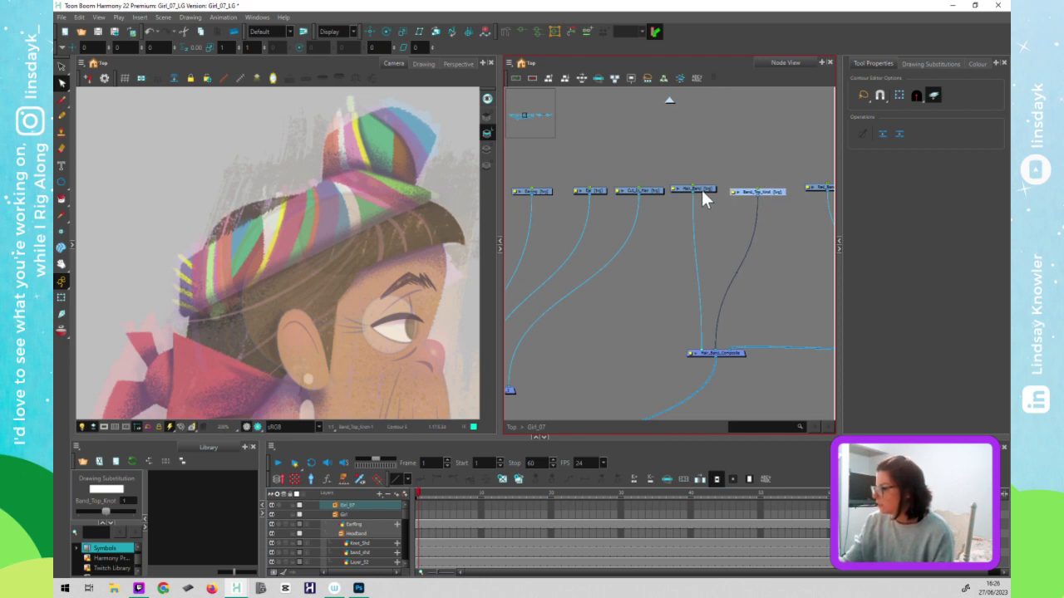
- Draw a rectangle on the Hair_Band drawing and rotate it to follow the slanted headband in the reference
{"action": "left_click", "coordinate": [709, 190]}
{"action": "left_click", "coordinate": [306, 318]}
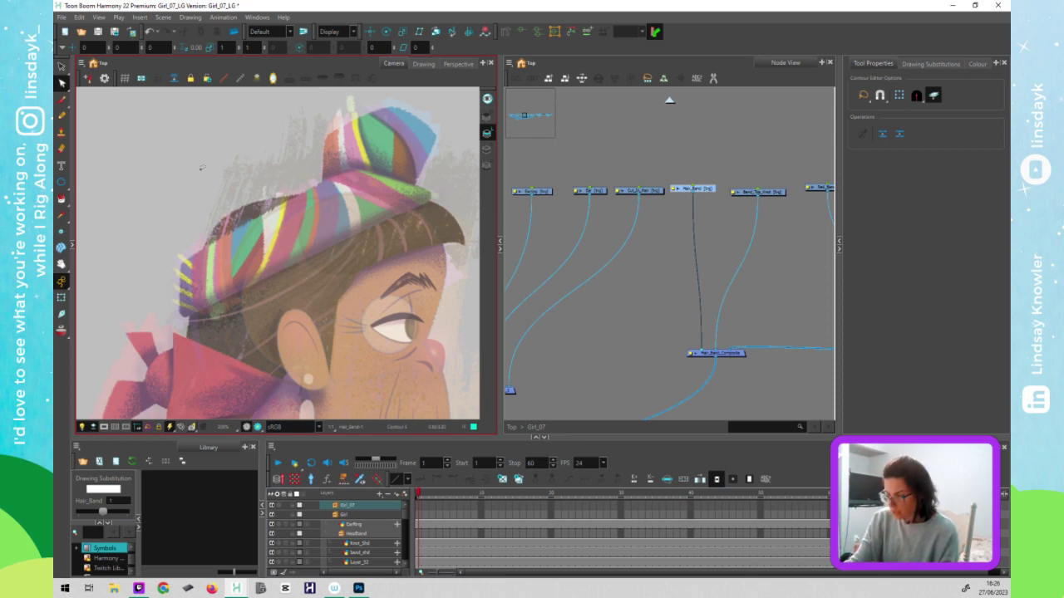
{"action": "key", "text": "alt+7"}
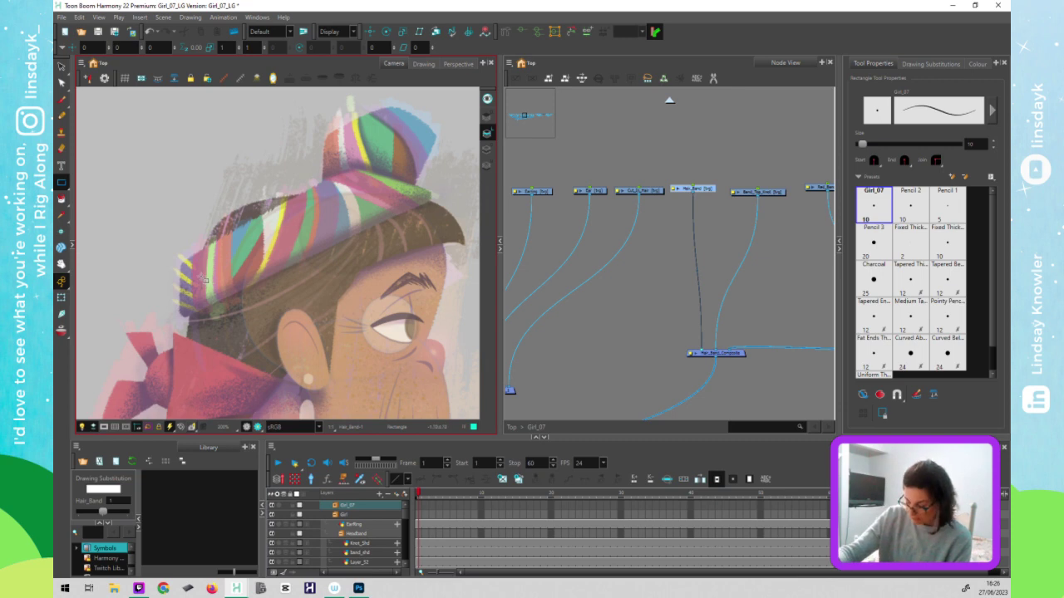
{"action": "mouse_move", "coordinate": [181, 267]}
{"action": "left_mouse_down"}
{"action": "mouse_move", "coordinate": [413, 232]}
{"action": "mouse_move", "coordinate": [426, 206]}
{"action": "left_mouse_up"}
{"action": "key", "text": "alt+s"}
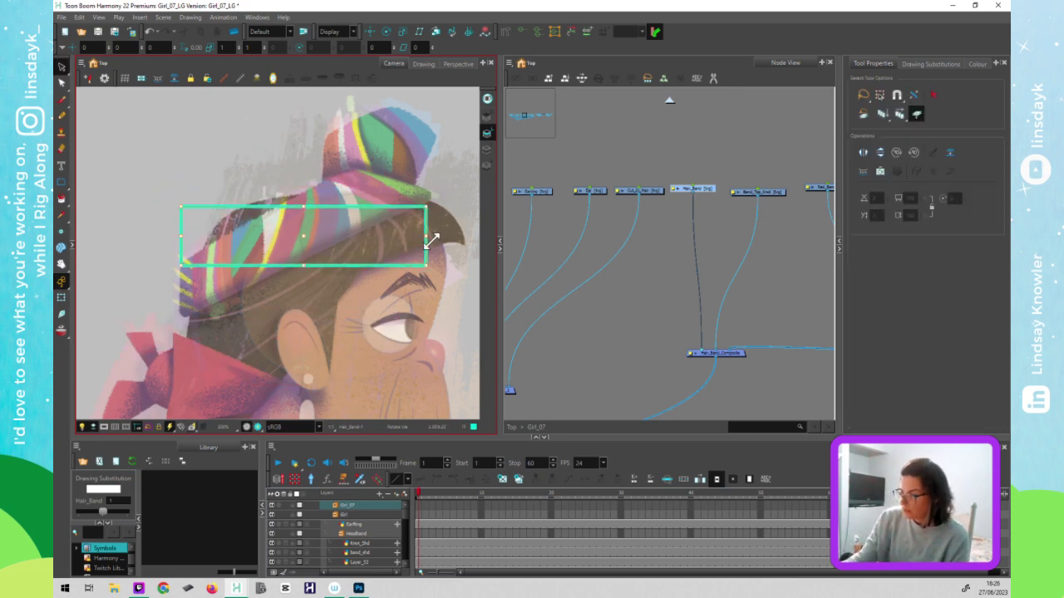
{"action": "left_click_drag", "start_coordinate": [429, 273], "coordinate": [426, 199]}
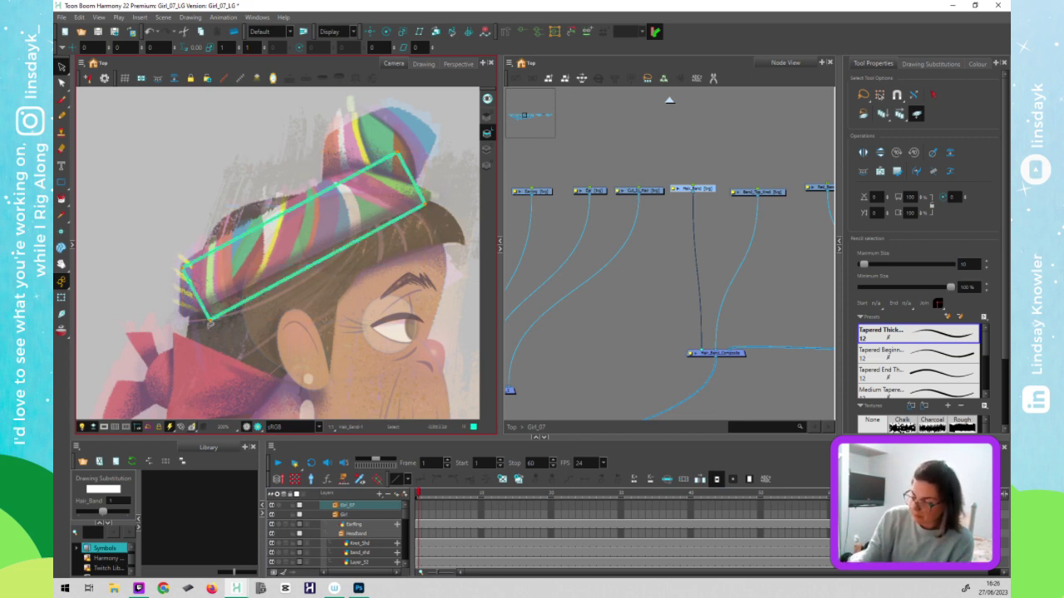
- Fit the rectangle's corners to the headband's ends and bow its lower edge slightly with the Contour Editor
{"action": "key", "text": "alt+q"}
{"action": "left_click_drag", "start_coordinate": [209, 319], "coordinate": [181, 315]}
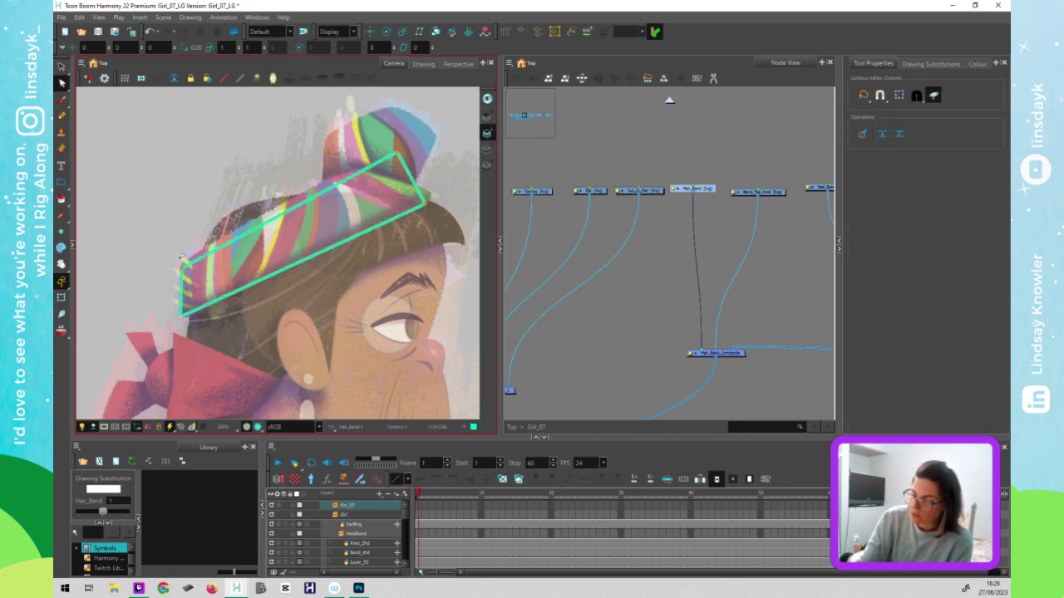
{"action": "left_click_drag", "start_coordinate": [183, 267], "coordinate": [183, 264]}
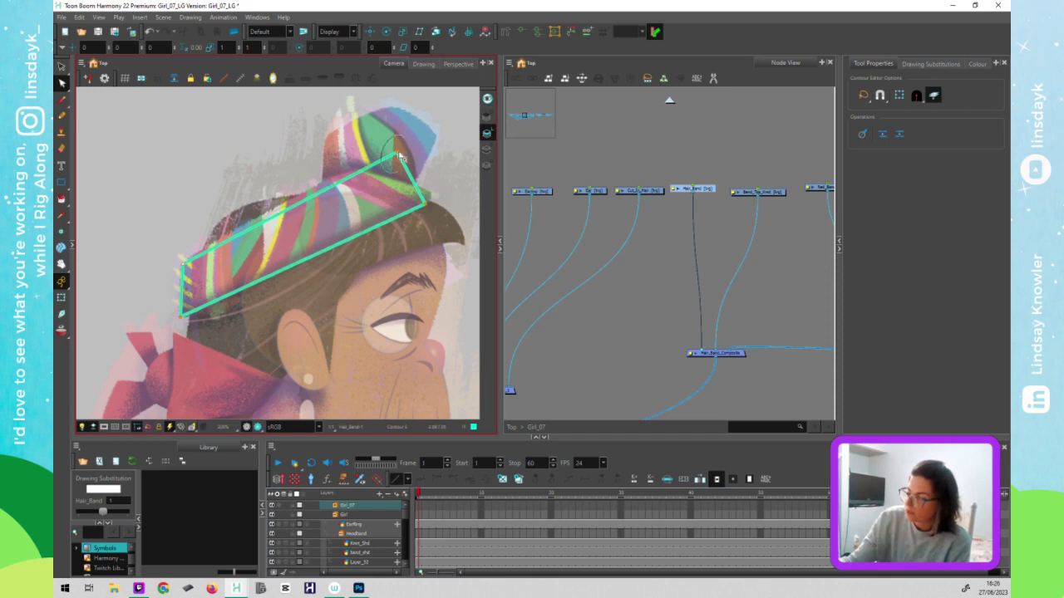
{"action": "left_click_drag", "start_coordinate": [397, 152], "coordinate": [355, 171]}
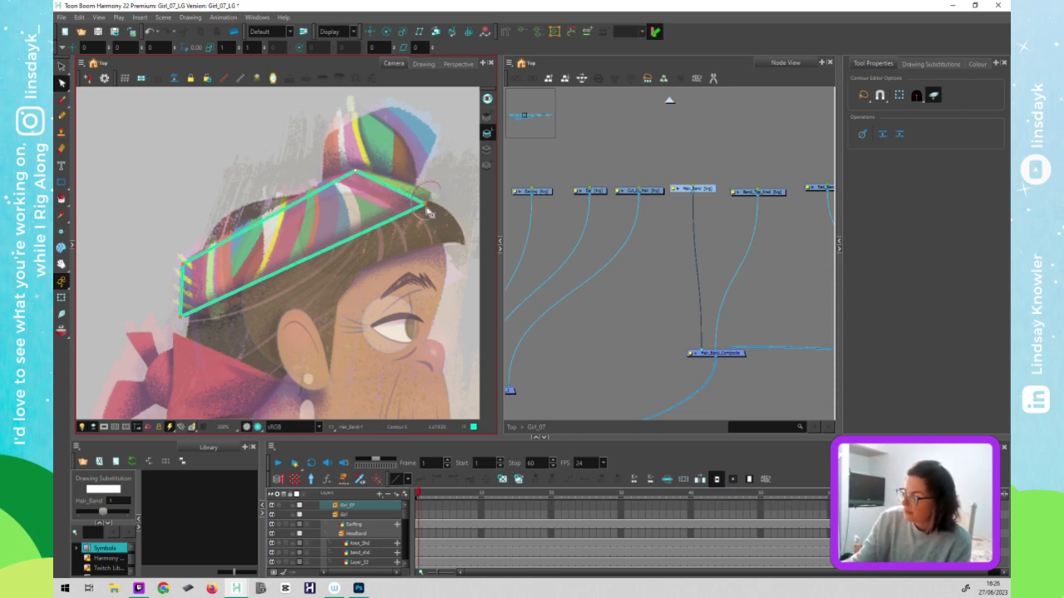
{"action": "mouse_move", "coordinate": [433, 197]}
{"action": "left_mouse_down"}
{"action": "mouse_move", "coordinate": [436, 178]}
{"action": "mouse_move", "coordinate": [430, 193]}
{"action": "left_mouse_up"}
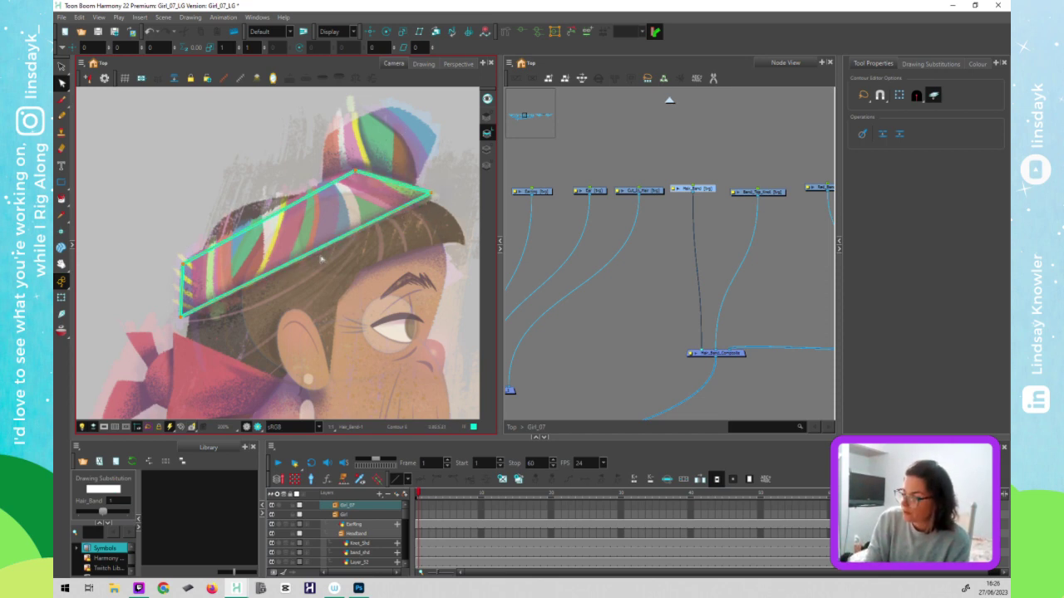
{"action": "left_click_drag", "start_coordinate": [328, 246], "coordinate": [329, 250]}
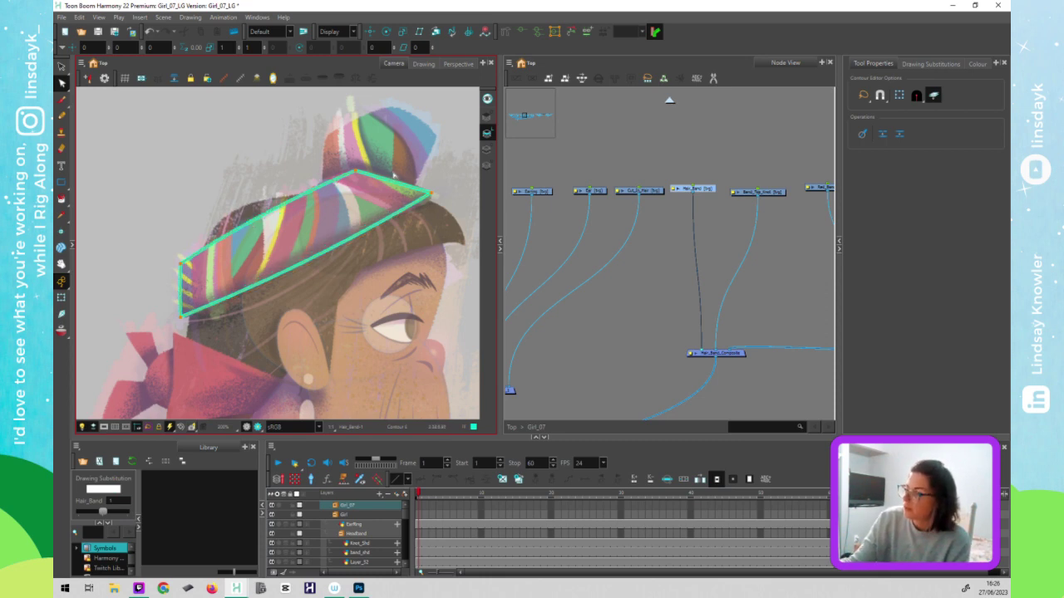
- Curve the headband shape's upper edge smoothly over its peak below the top knot
{"action": "left_click_drag", "start_coordinate": [355, 171], "coordinate": [359, 165]}
{"action": "left_click", "coordinate": [359, 169]}
{"action": "key", "text": "ctrl+z"}
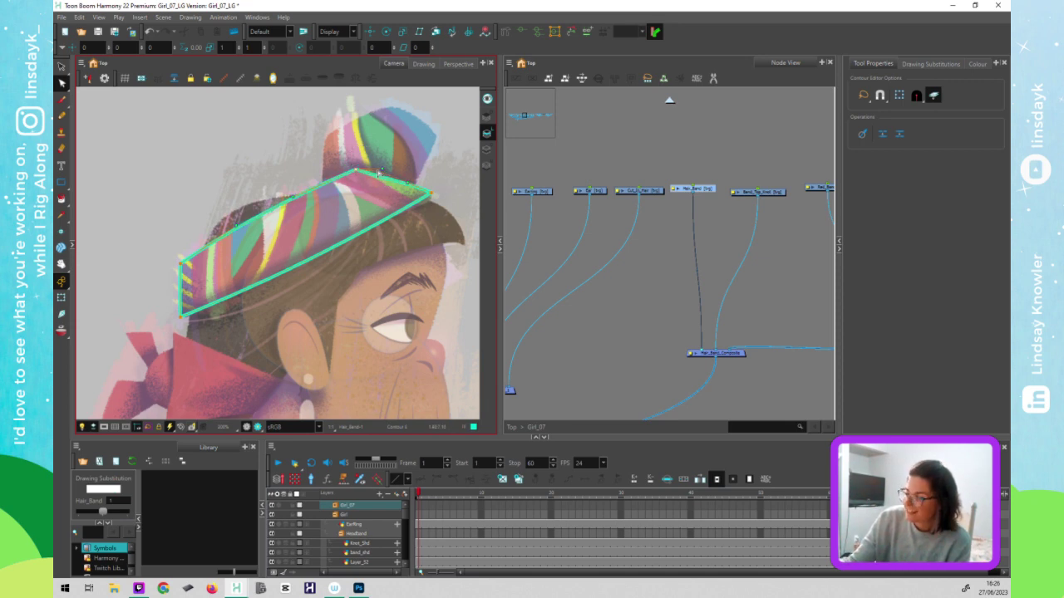
{"action": "left_click_drag", "start_coordinate": [378, 171], "coordinate": [378, 168]}
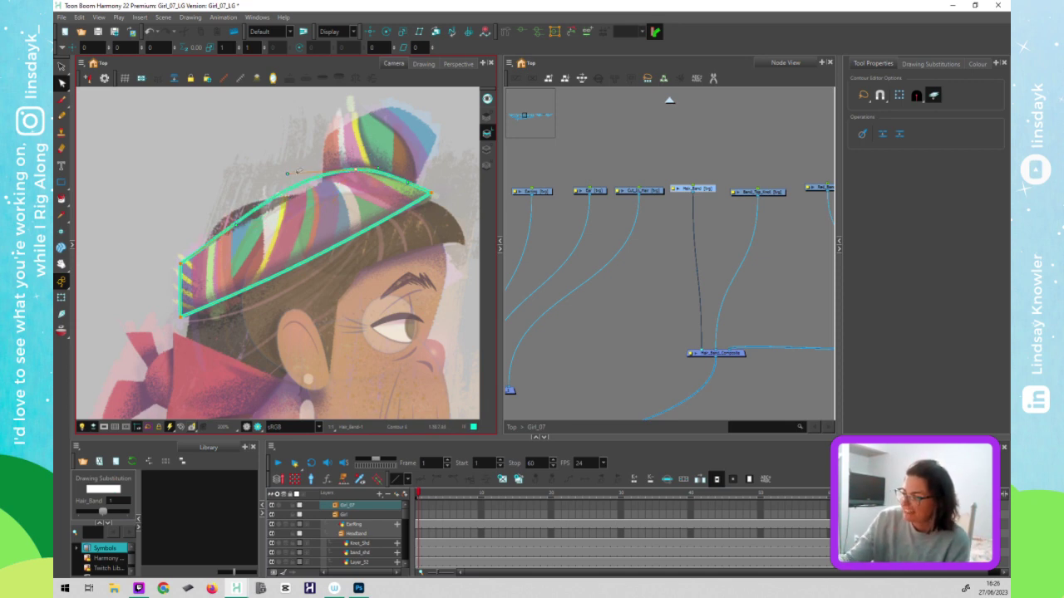
{"action": "left_click_drag", "start_coordinate": [300, 177], "coordinate": [312, 178]}
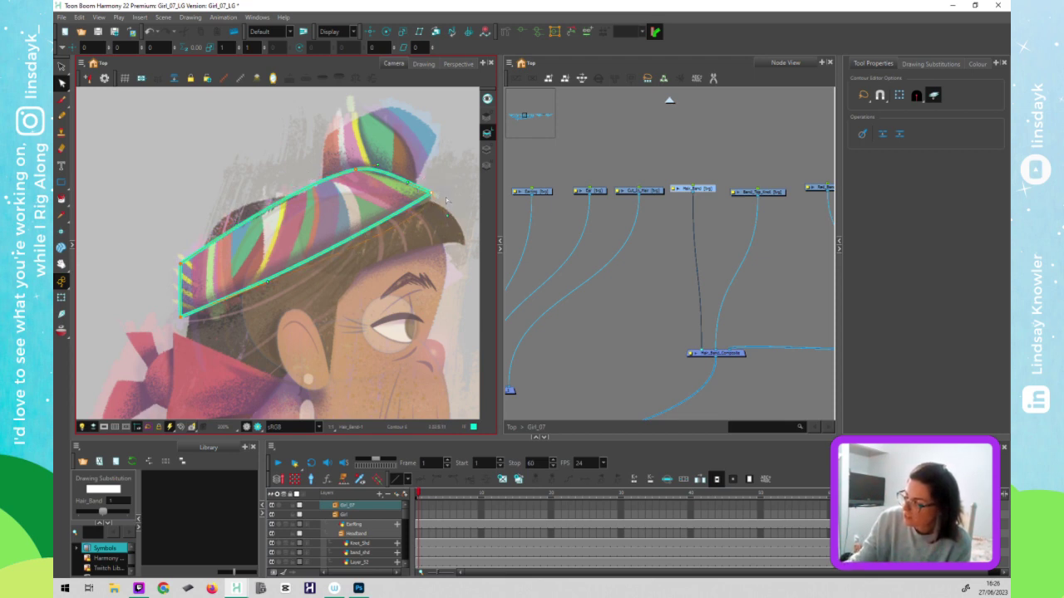
- Bow the headband shape's lower edge from the front tip and round its lower back corner
{"action": "left_click_drag", "start_coordinate": [446, 206], "coordinate": [431, 195]}
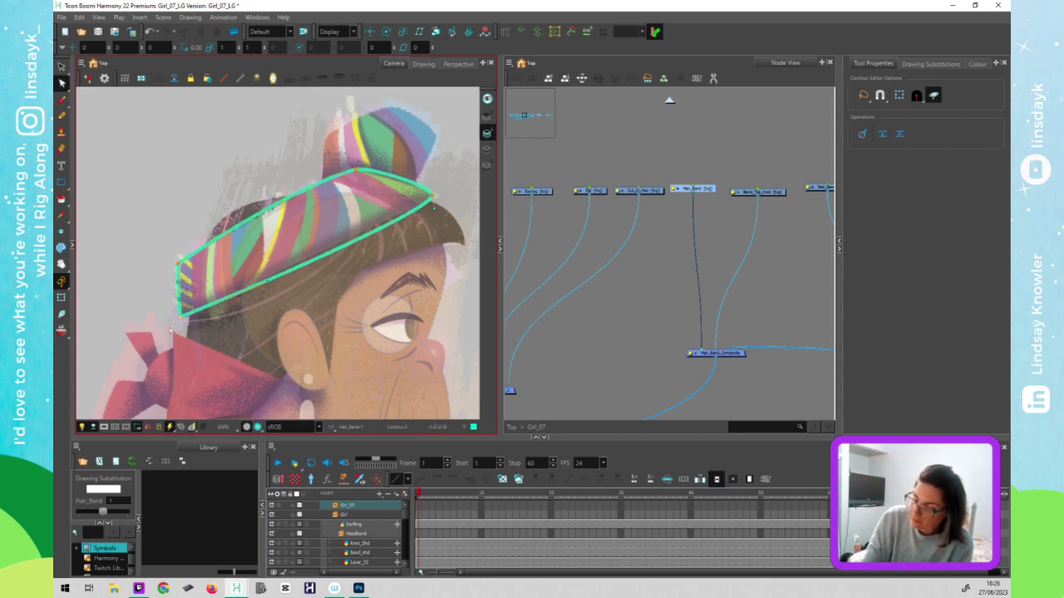
{"action": "left_click_drag", "start_coordinate": [179, 316], "coordinate": [167, 312]}
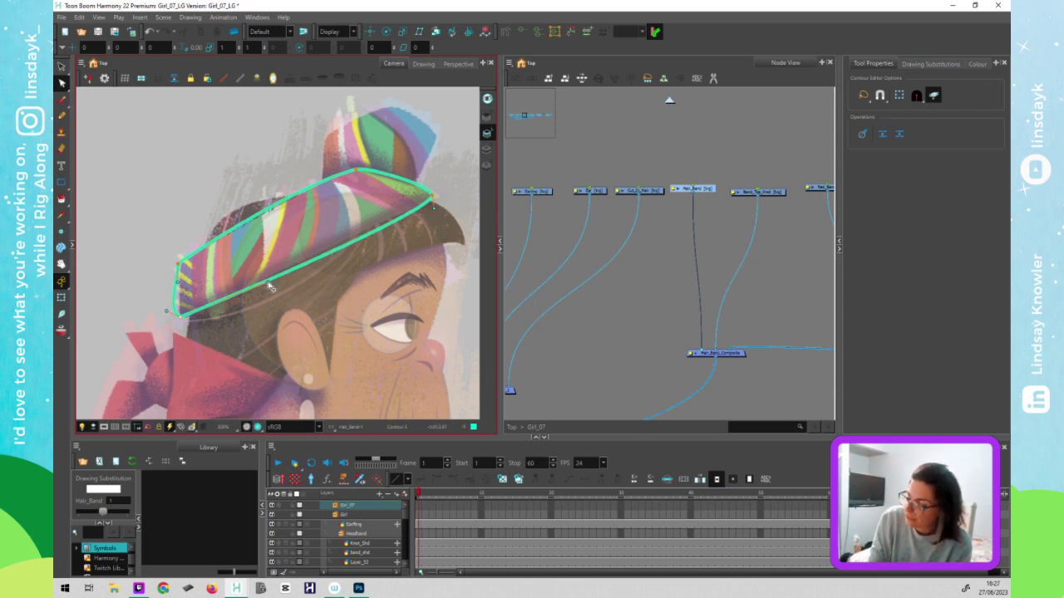
{"action": "left_click_drag", "start_coordinate": [198, 339], "coordinate": [196, 329]}
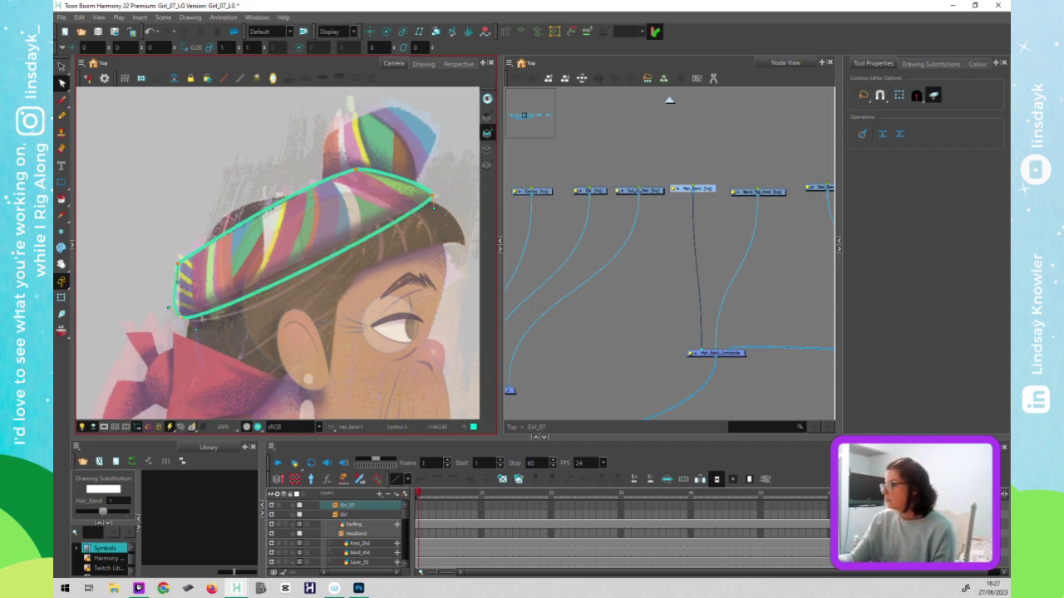
- Add a Camera view to the existing Node View pane and a Node View to the original Camera pane
{"action": "left_click", "coordinate": [751, 110]}
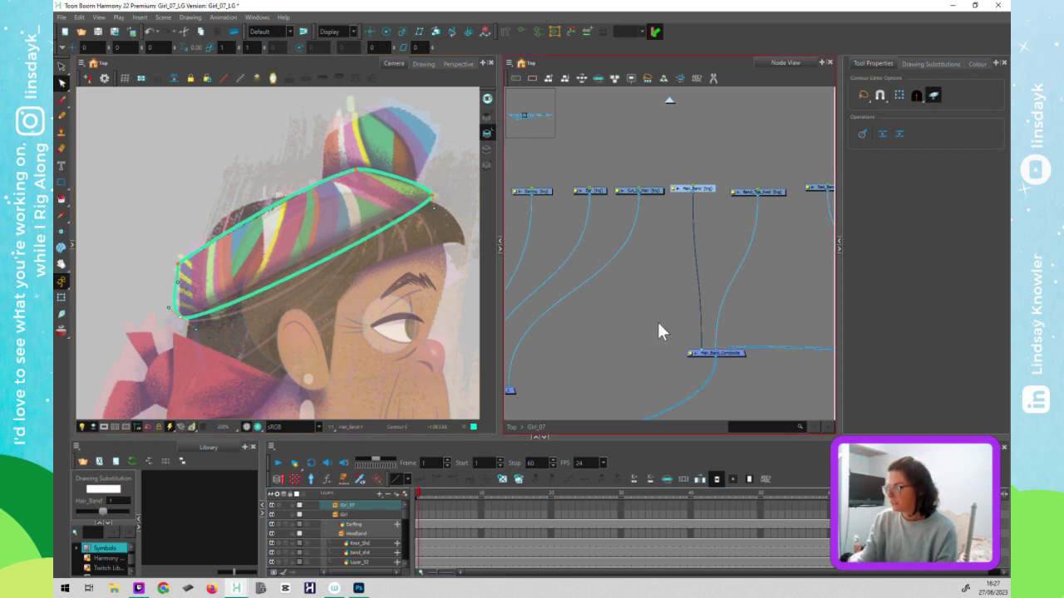
{"action": "left_click", "coordinate": [408, 213]}
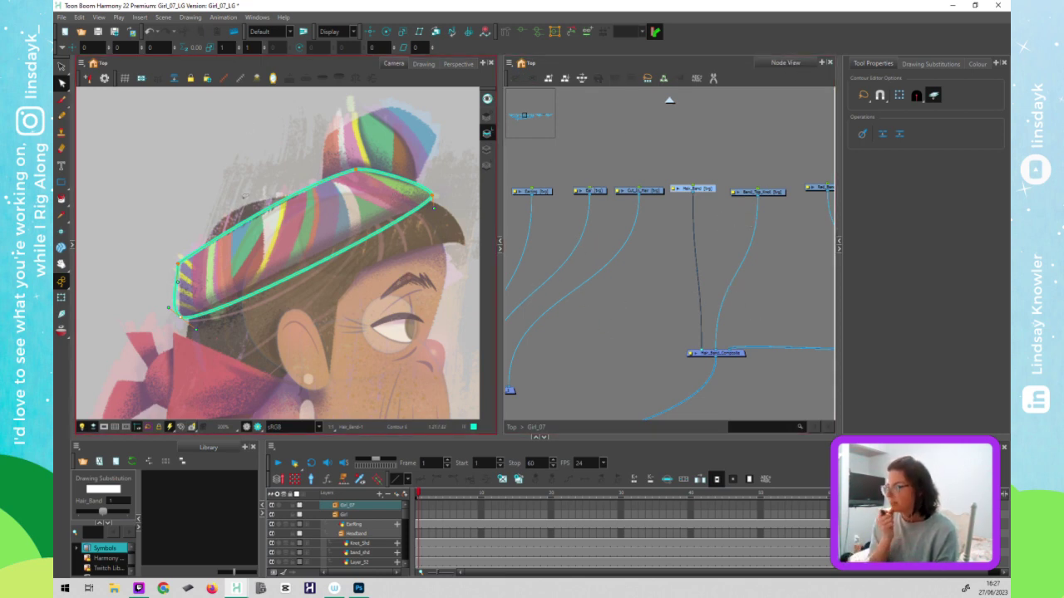
{"action": "left_click", "coordinate": [822, 63]}
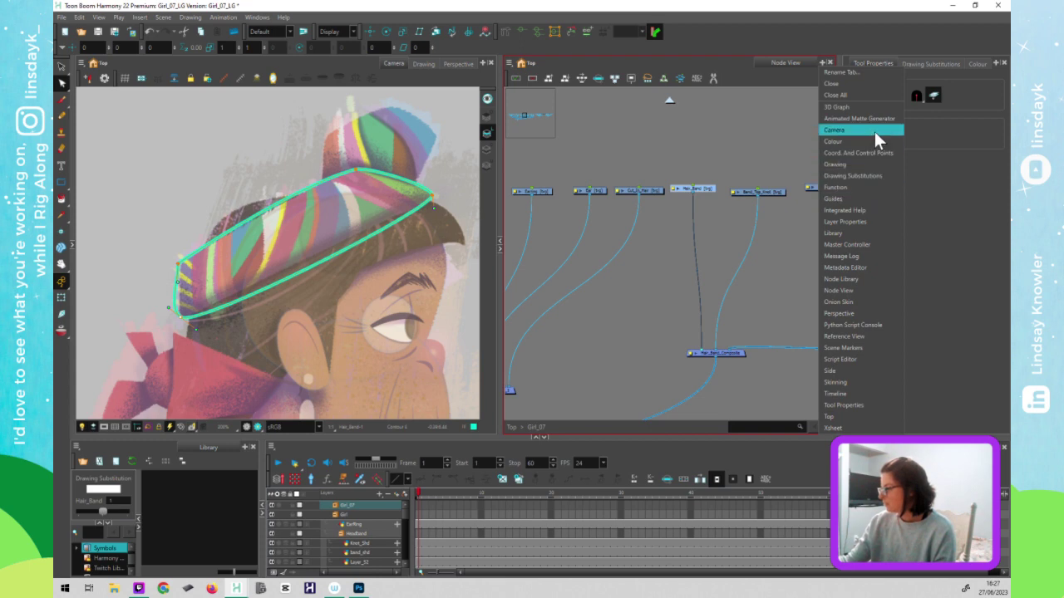
{"action": "key", "text": "Escape"}
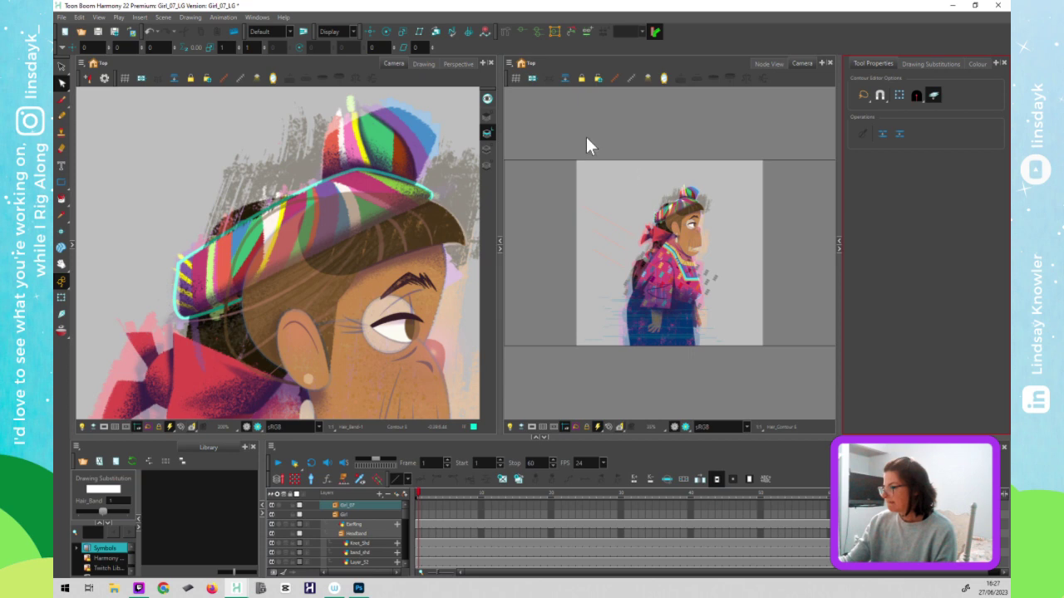
{"action": "left_click", "coordinate": [479, 59]}
{"action": "left_click", "coordinate": [482, 63]}
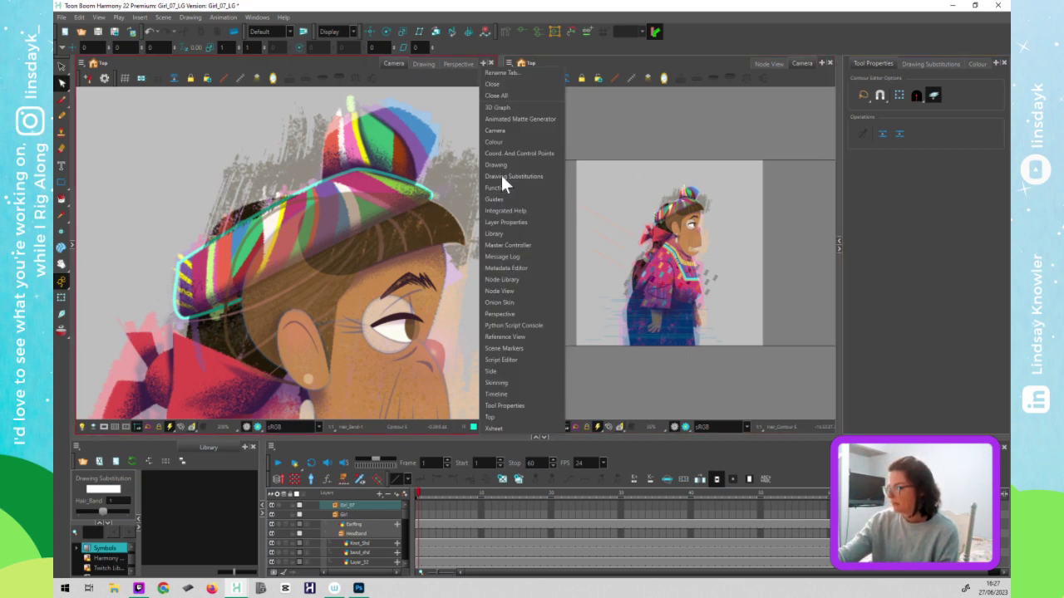
{"action": "left_click", "coordinate": [515, 293]}
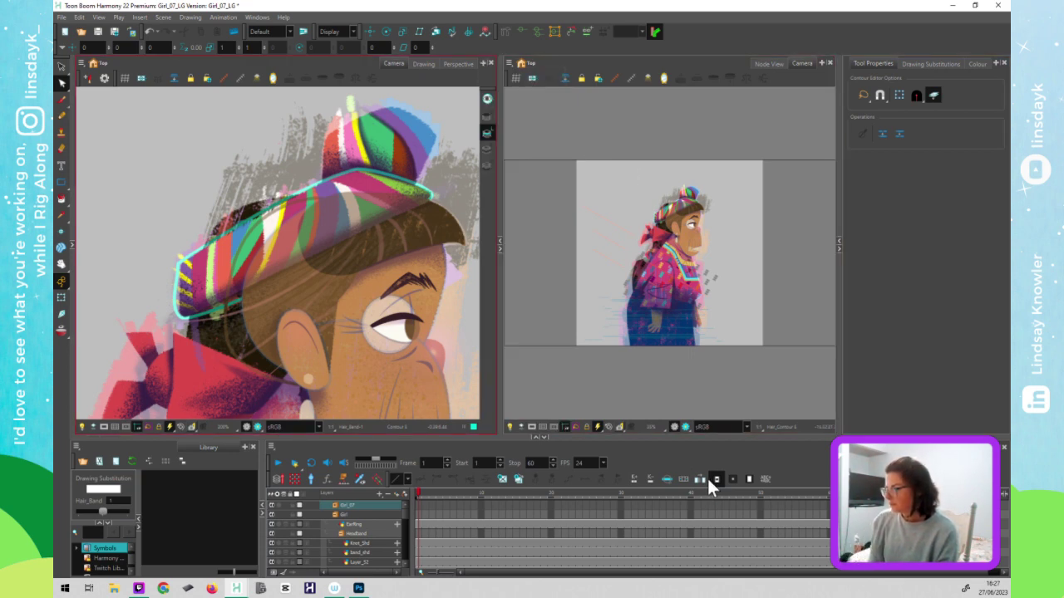
{"action": "left_click", "coordinate": [211, 187]}
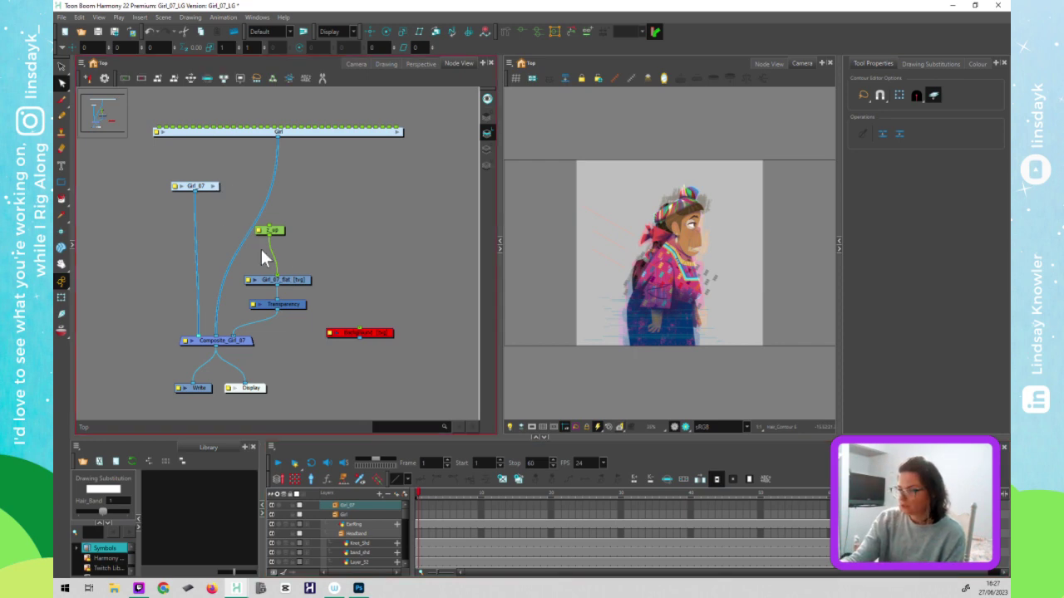
- Turn on the light table in the new Camera view to fade the artwork behind the headband shape
{"action": "scroll", "coordinate": [692, 215], "scroll_direction": "up", "scroll_amount": 4}
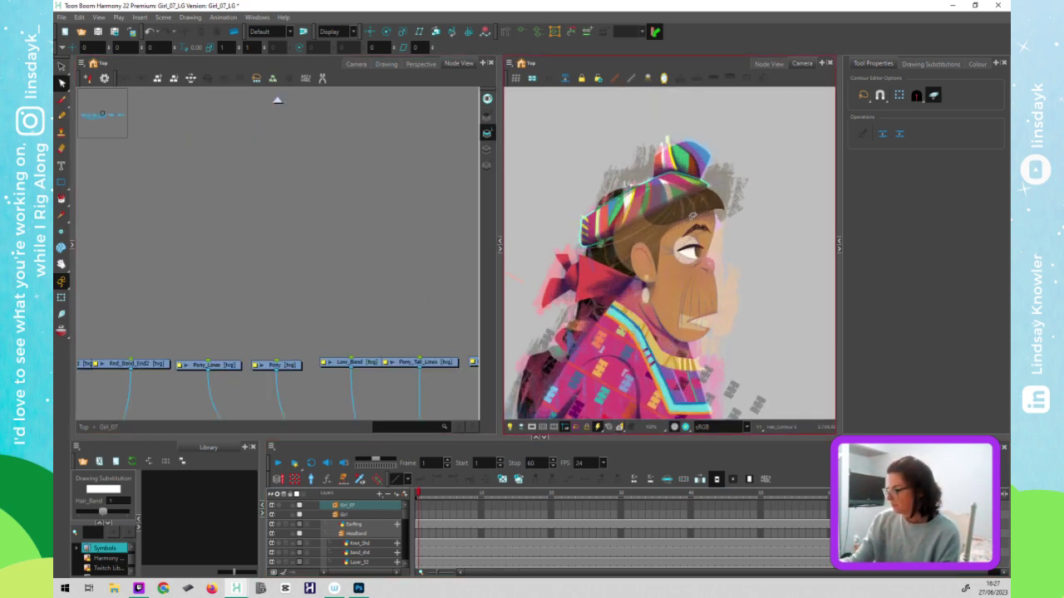
{"action": "scroll", "coordinate": [692, 216], "scroll_direction": "up", "scroll_amount": 5}
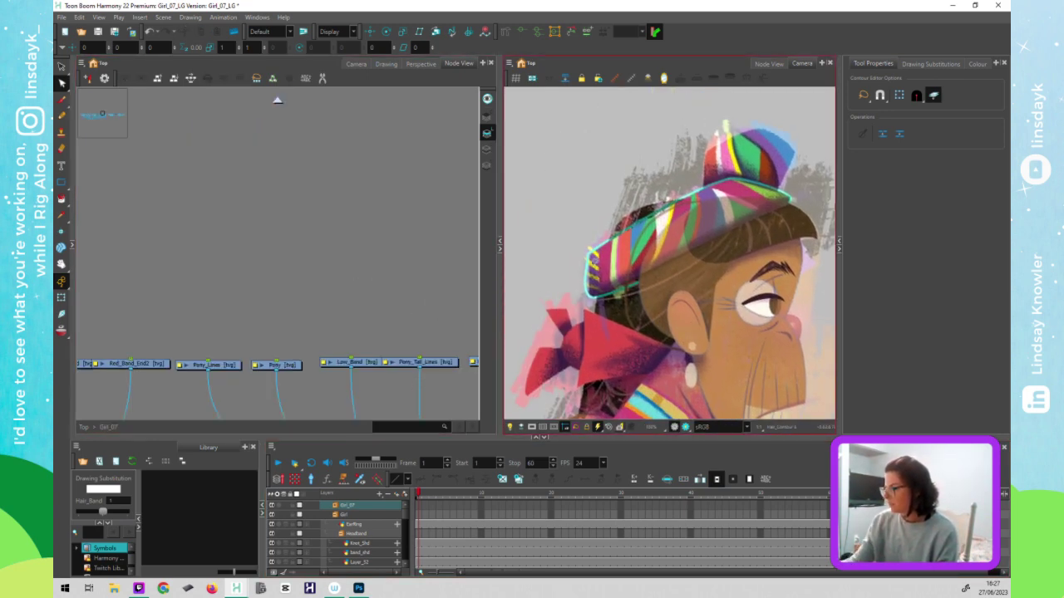
{"action": "left_click", "coordinate": [509, 428]}
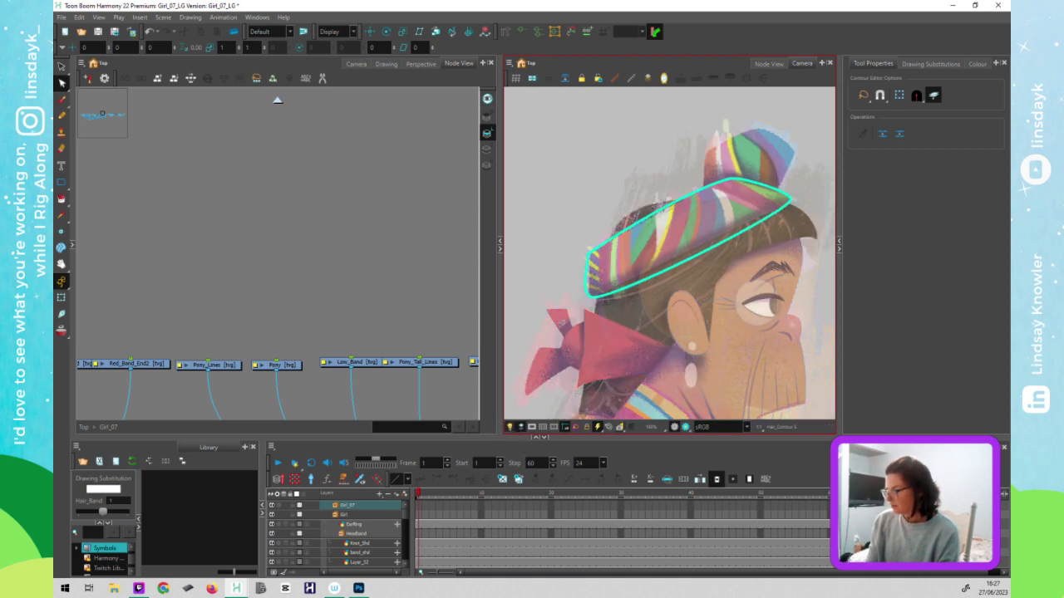
- Move the headband shape's upper back corner outward to the reference edge and round it off
{"action": "mouse_move", "coordinate": [592, 238]}
{"action": "left_mouse_down"}
{"action": "mouse_move", "coordinate": [595, 264]}
{"action": "mouse_move", "coordinate": [602, 243]}
{"action": "mouse_move", "coordinate": [581, 260]}
{"action": "mouse_move", "coordinate": [595, 263]}
{"action": "left_mouse_up"}
{"action": "scroll", "coordinate": [589, 259], "scroll_direction": "up", "scroll_amount": 4}
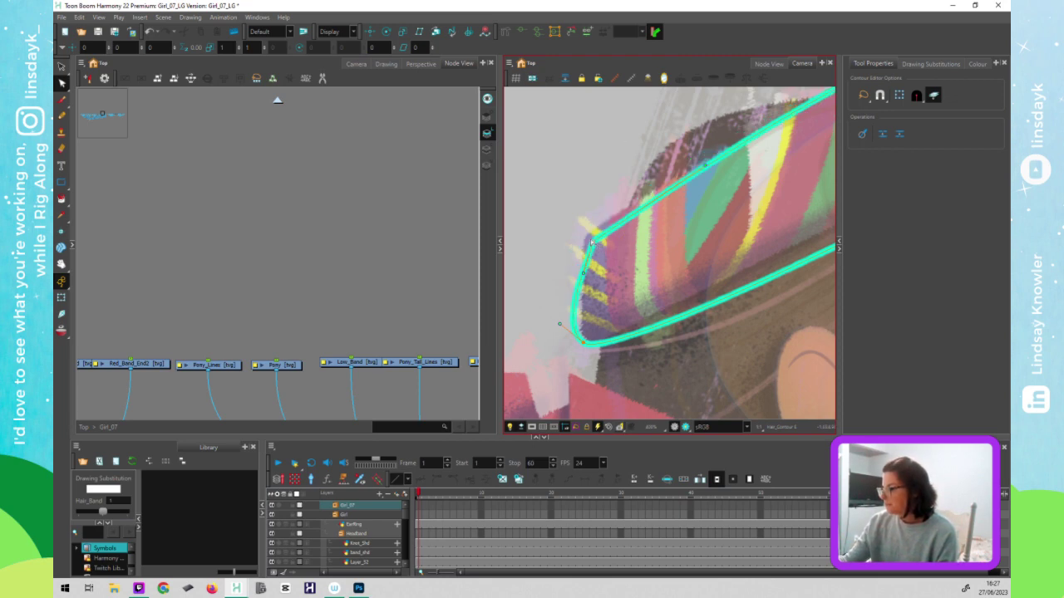
{"action": "left_click_drag", "start_coordinate": [590, 242], "coordinate": [588, 237]}
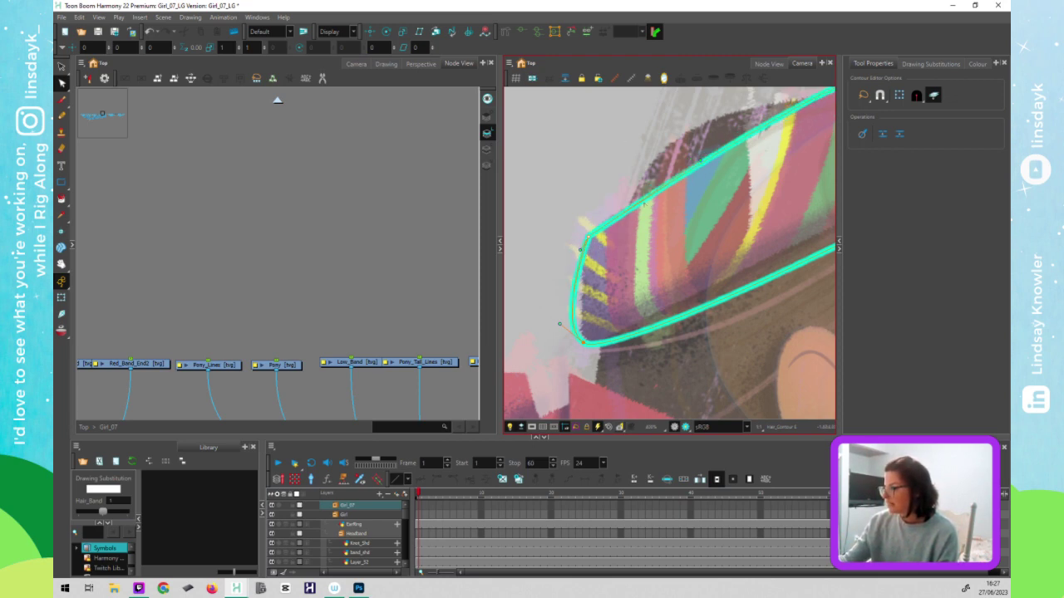
{"action": "left_click_drag", "start_coordinate": [700, 161], "coordinate": [588, 238]}
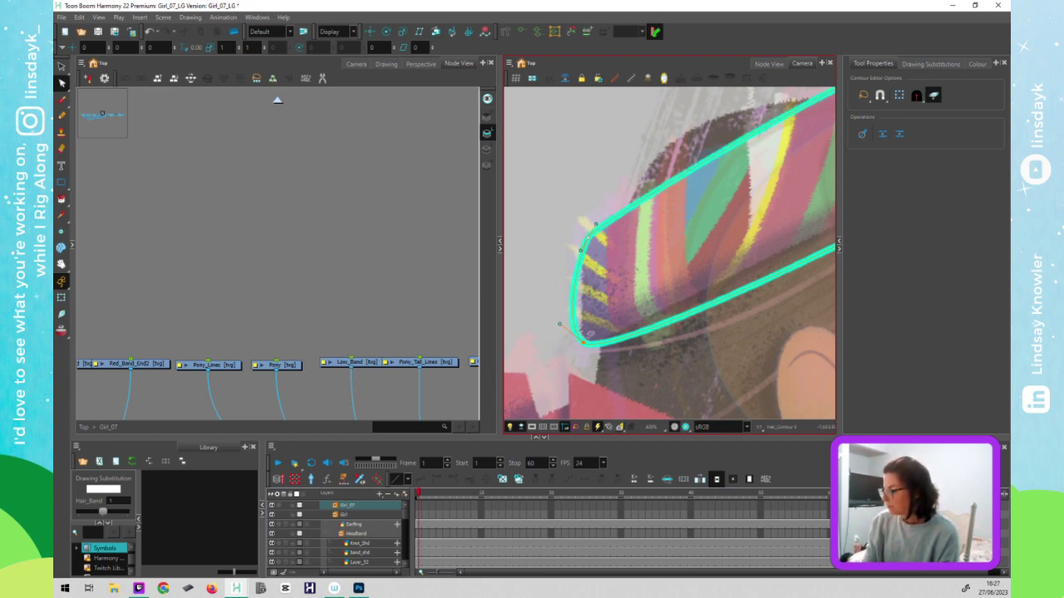
{"action": "scroll", "coordinate": [594, 333], "scroll_direction": "down", "scroll_amount": 5}
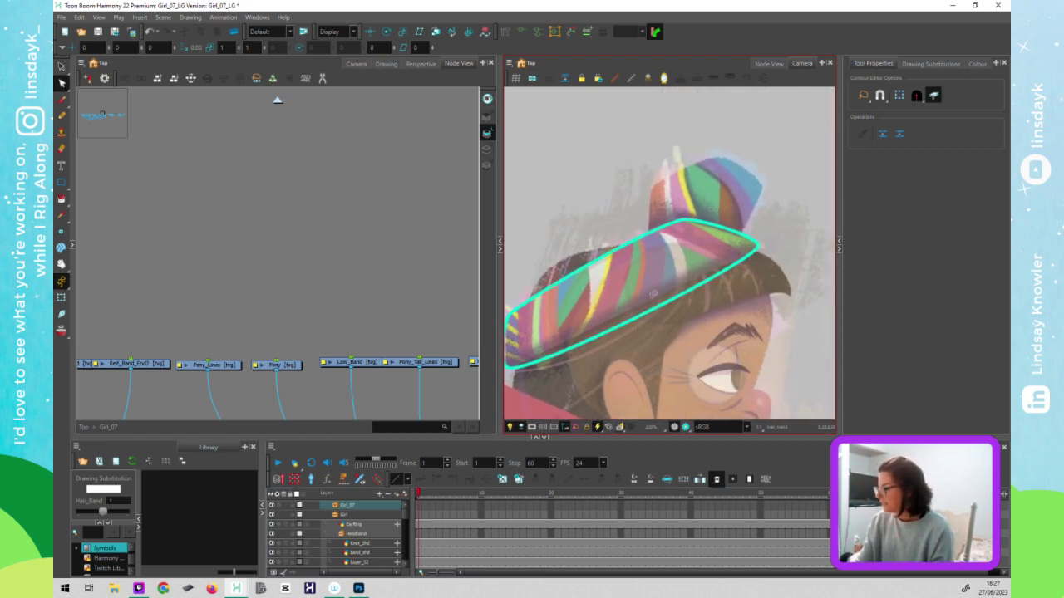
- Refine the points and curve along the headband shape's lower edge, from the front tip to the back corner, to match the reference
{"action": "left_click_drag", "start_coordinate": [653, 294], "coordinate": [654, 294]}
{"action": "left_click_drag", "start_coordinate": [762, 258], "coordinate": [762, 251]}
{"action": "left_click_drag", "start_coordinate": [598, 359], "coordinate": [640, 337]}
{"action": "left_click", "coordinate": [551, 343]}
{"action": "left_click_drag", "start_coordinate": [560, 350], "coordinate": [561, 348]}
{"action": "left_click", "coordinate": [674, 290], "text": "alt"}
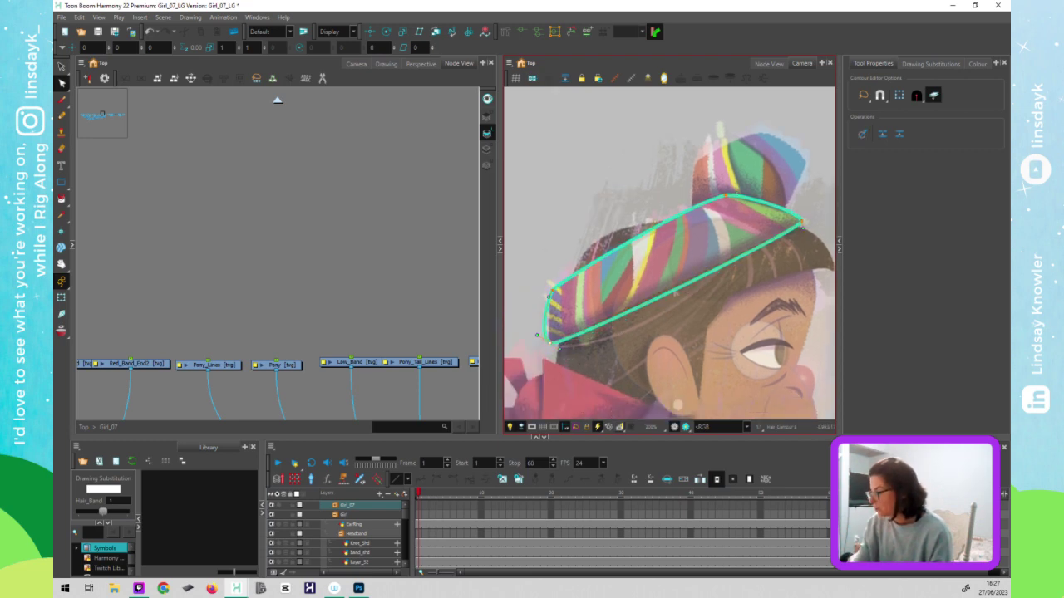
{"action": "left_click", "coordinate": [638, 236], "text": "alt"}
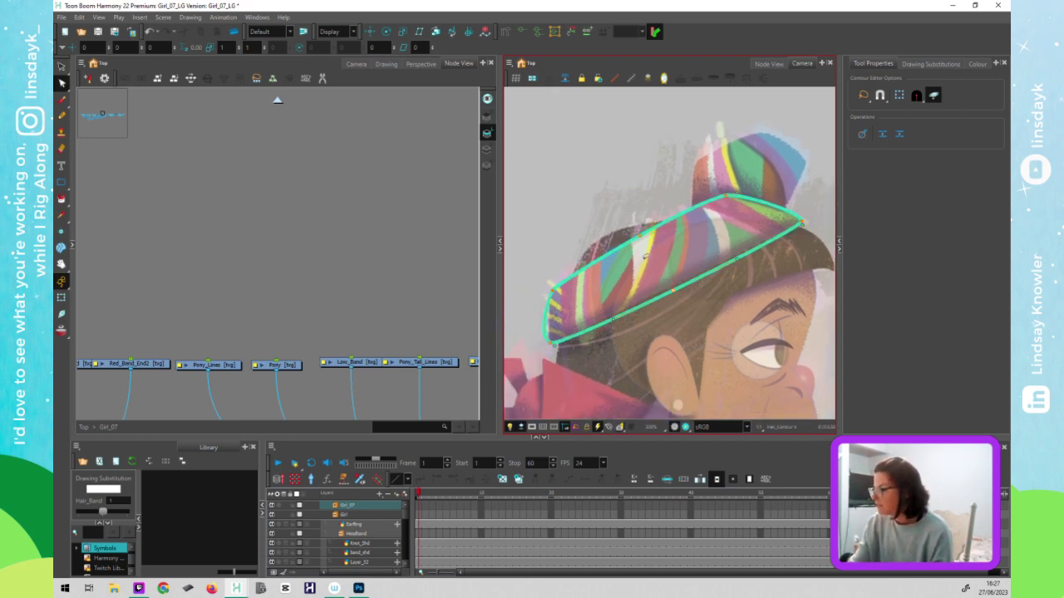
{"action": "left_click", "coordinate": [673, 290]}
{"action": "key", "text": "Delete"}
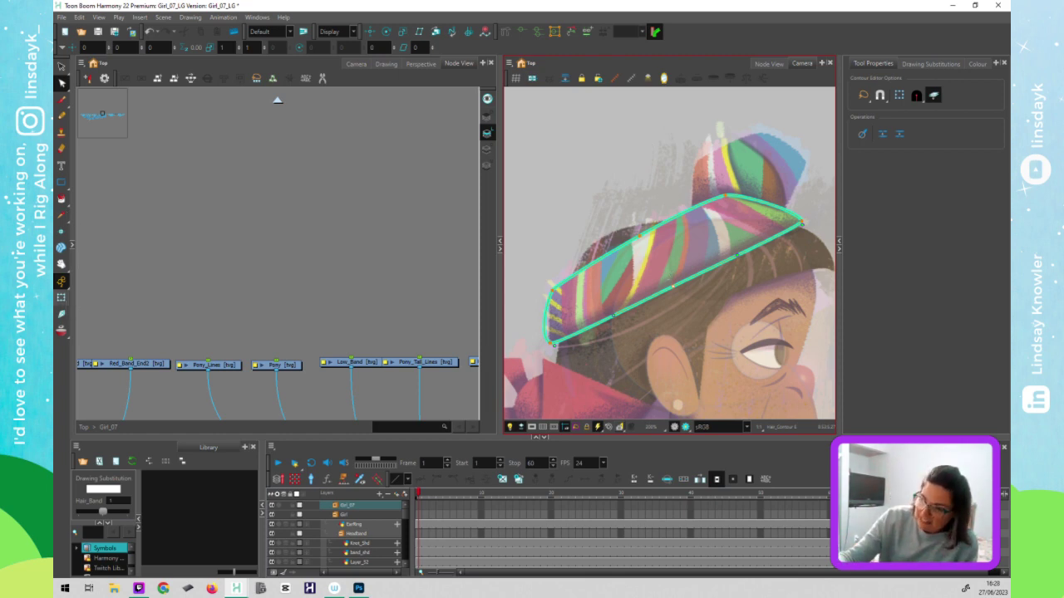
{"action": "left_click", "coordinate": [63, 182]}
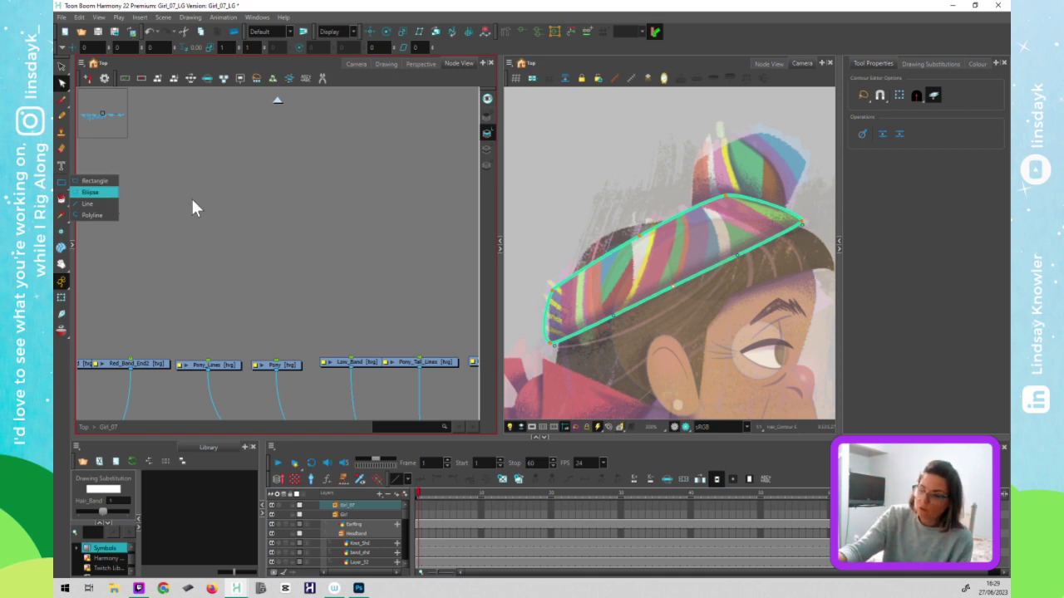
{"action": "left_click", "coordinate": [301, 202]}
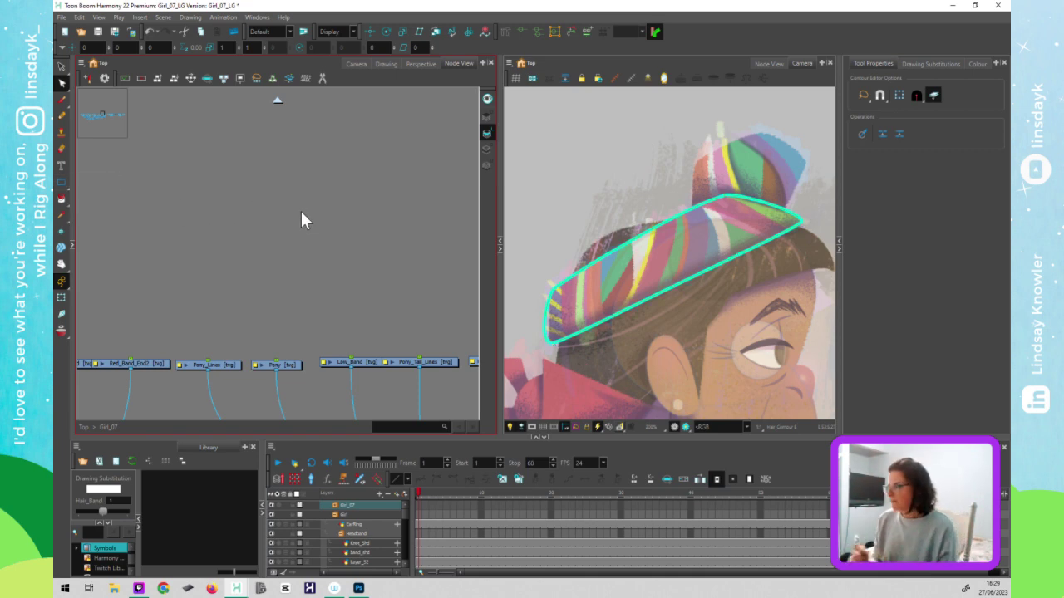
- Straighten the headband shape's short back edge by pulling in the curve at its lower back corner
{"action": "left_click", "coordinate": [721, 292]}
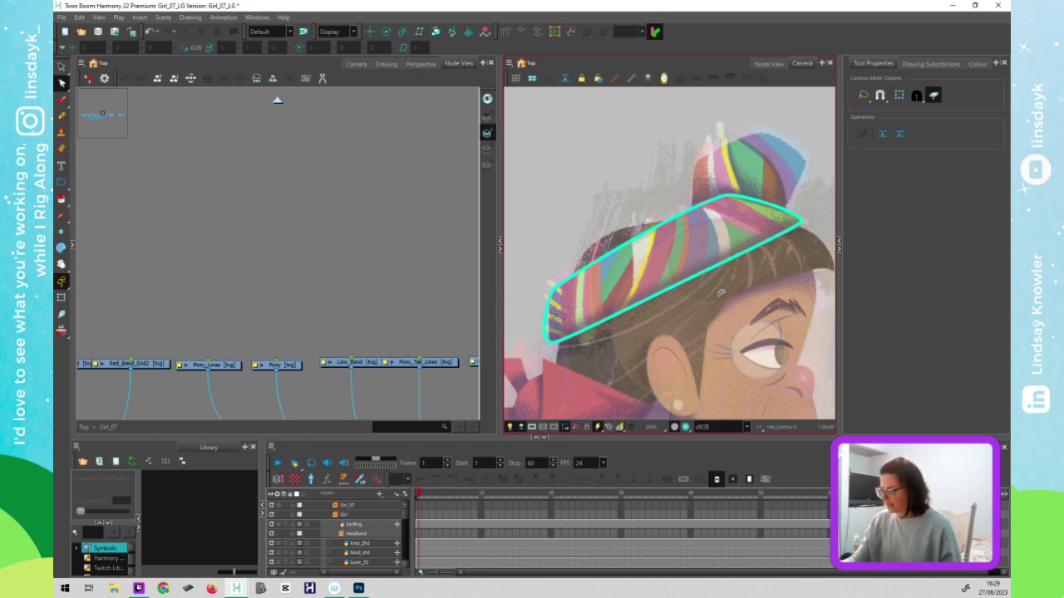
{"action": "left_click", "coordinate": [544, 324]}
{"action": "left_click", "coordinate": [549, 343]}
{"action": "left_click_drag", "start_coordinate": [540, 342], "coordinate": [545, 341]}
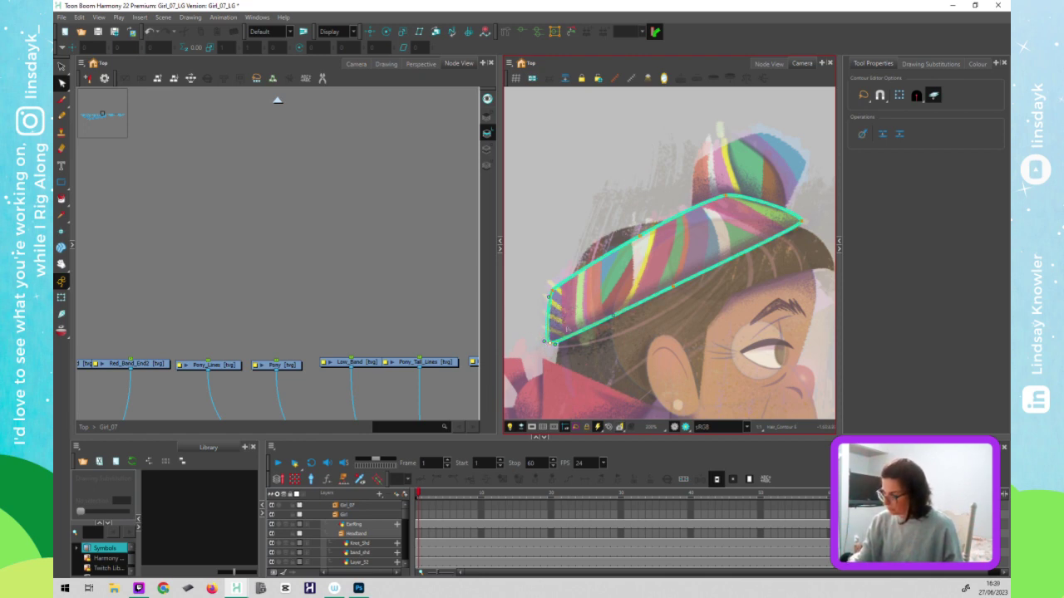
{"action": "left_click", "coordinate": [737, 185]}
{"action": "left_click", "coordinate": [549, 319], "text": "ctrl"}
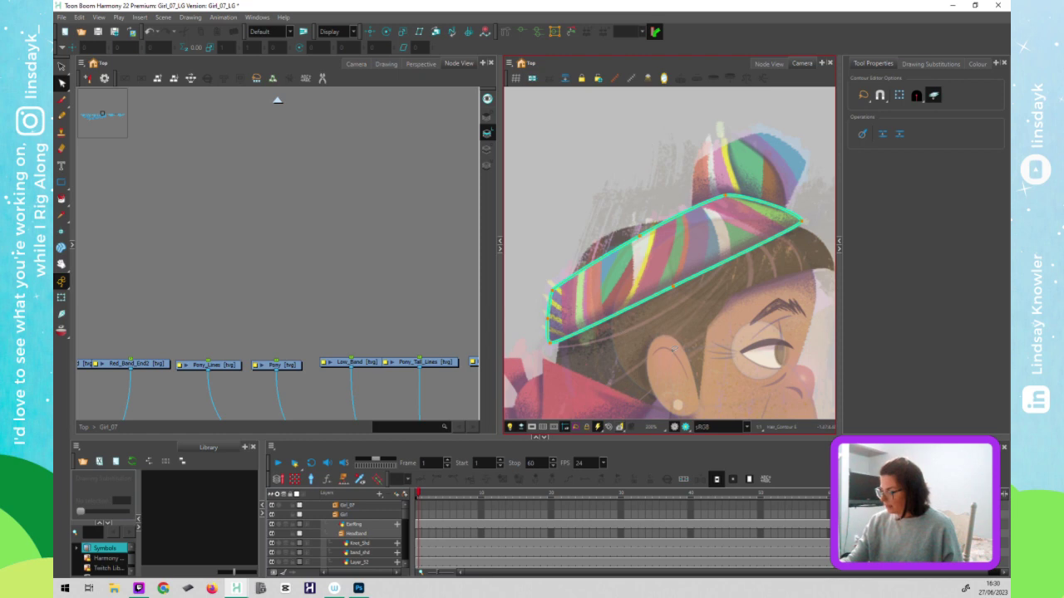
- Check the curve along the headband's upper front edge and fill the shape with turquoise
{"action": "left_click", "coordinate": [765, 202]}
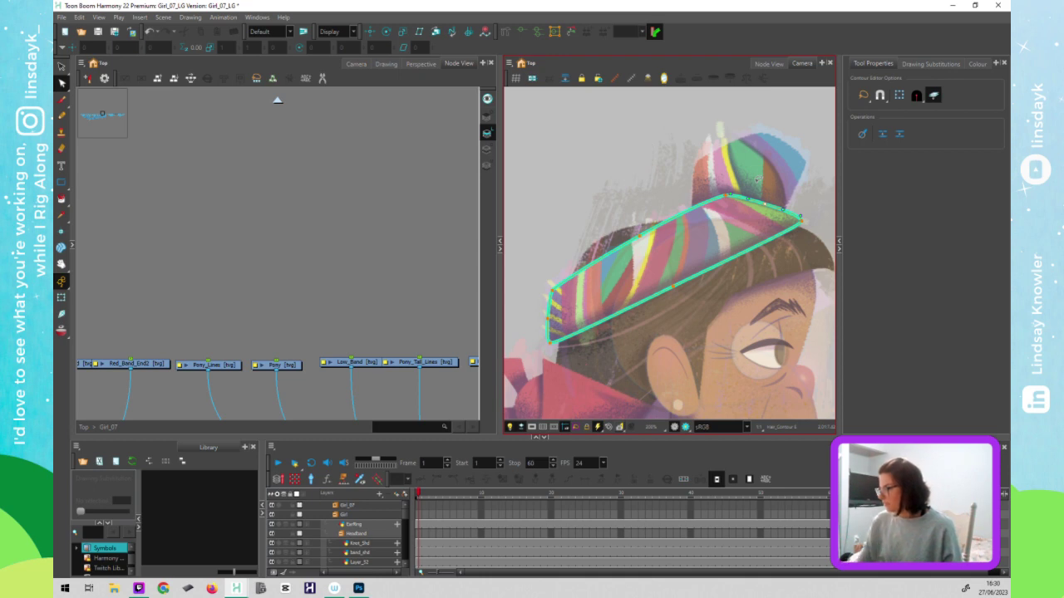
{"action": "left_click", "coordinate": [658, 280]}
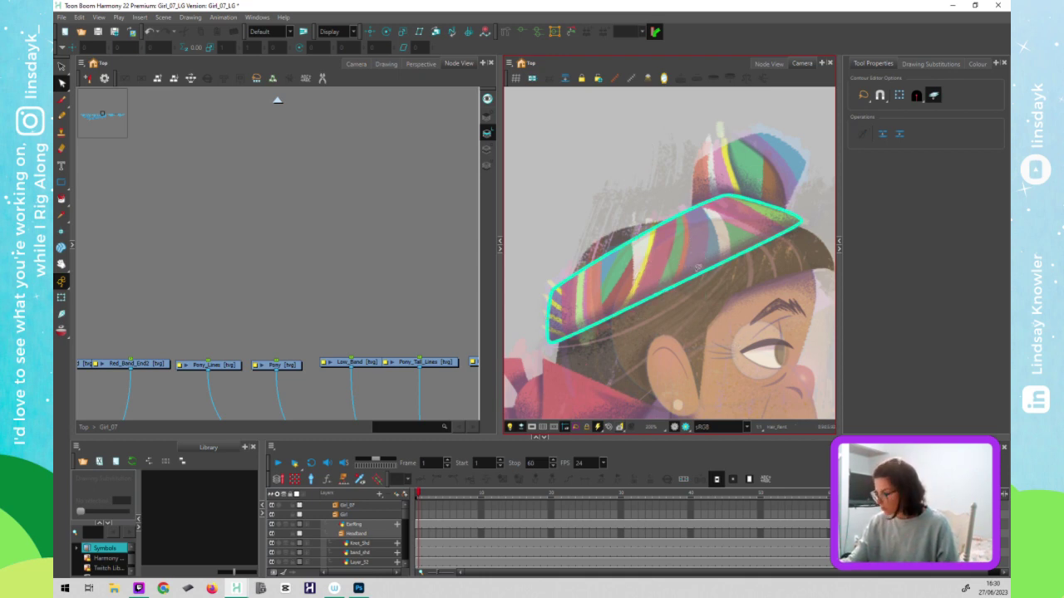
{"action": "left_click", "coordinate": [707, 260]}
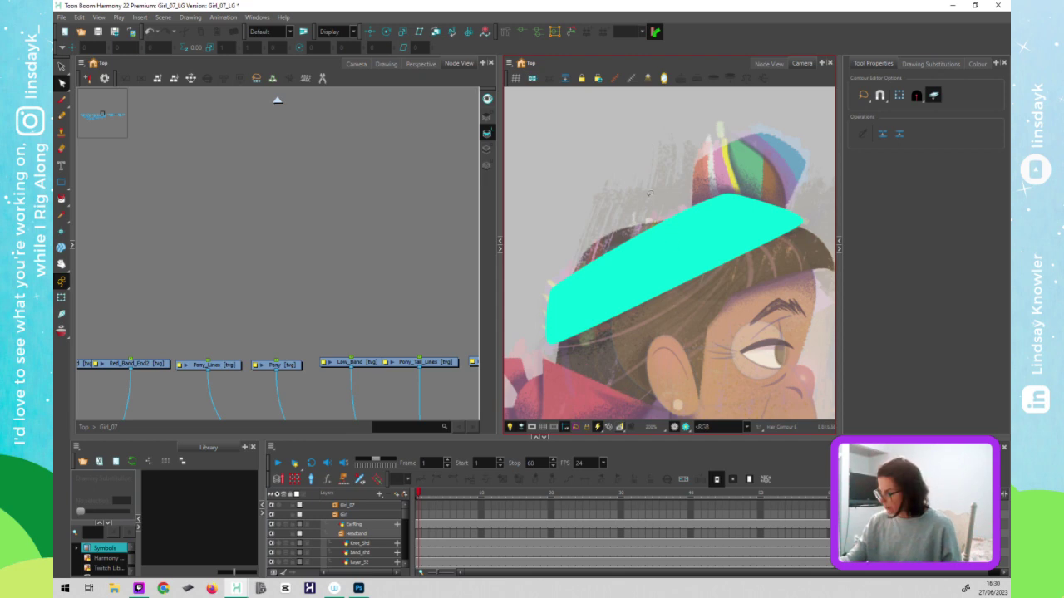
- Try moving the filled headband shape up off the head and undo the move
{"action": "key", "text": "alt+s"}
{"action": "left_click", "coordinate": [674, 201]}
{"action": "left_click_drag", "start_coordinate": [685, 228], "coordinate": [690, 235]}
{"action": "key", "text": "ctrl+z"}
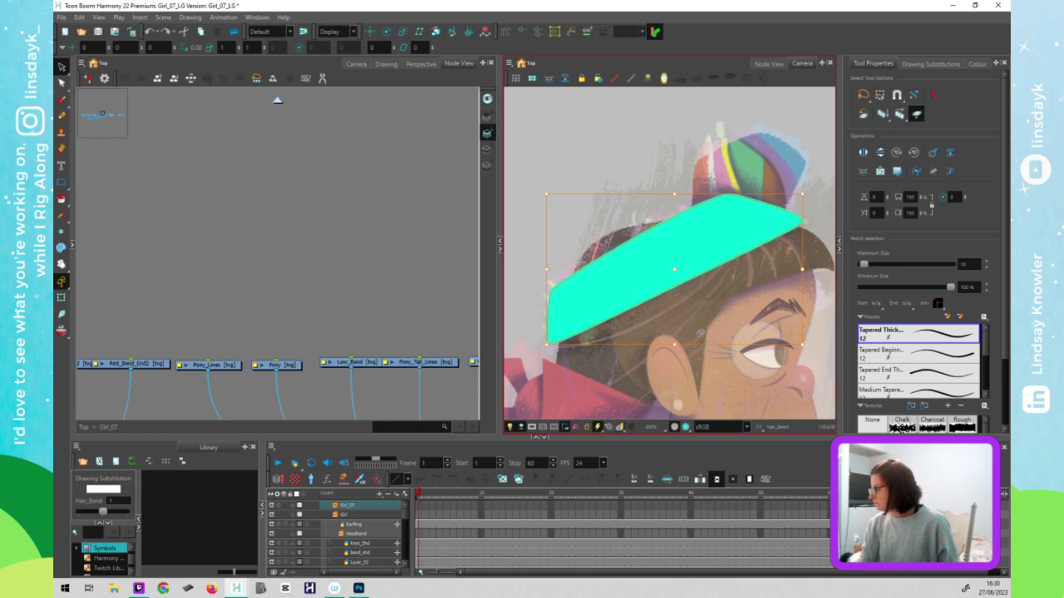
{"action": "left_click_drag", "start_coordinate": [712, 244], "coordinate": [686, 142]}
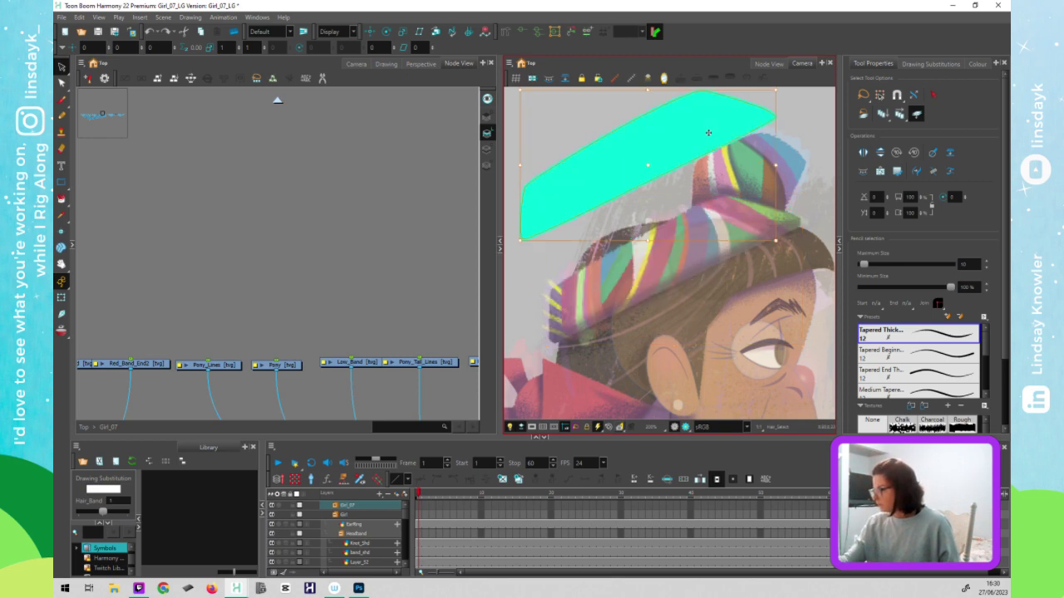
{"action": "key", "text": "ctrl+z"}
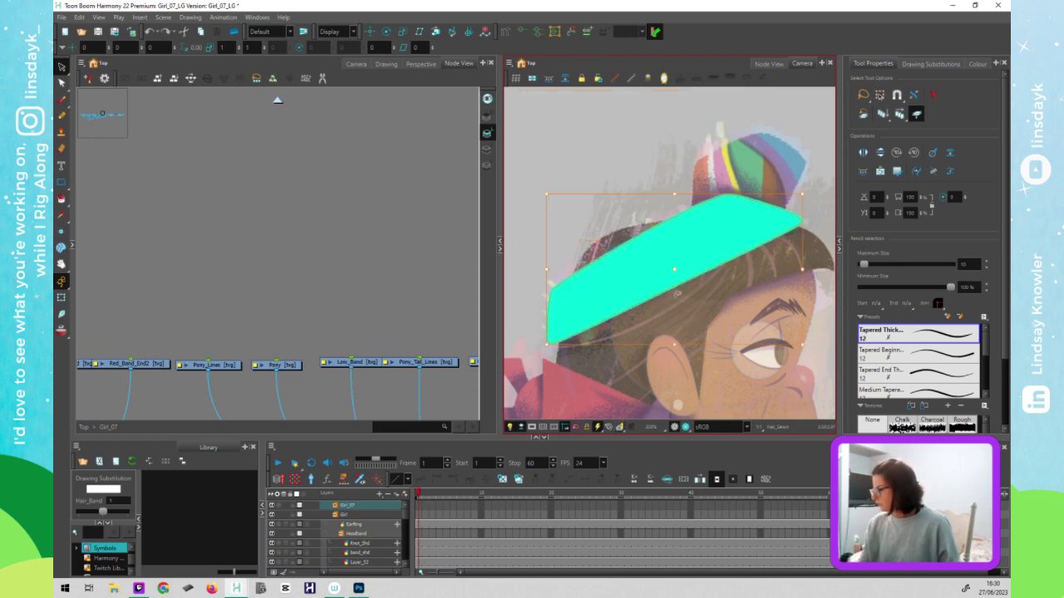
{"action": "left_click", "coordinate": [699, 322]}
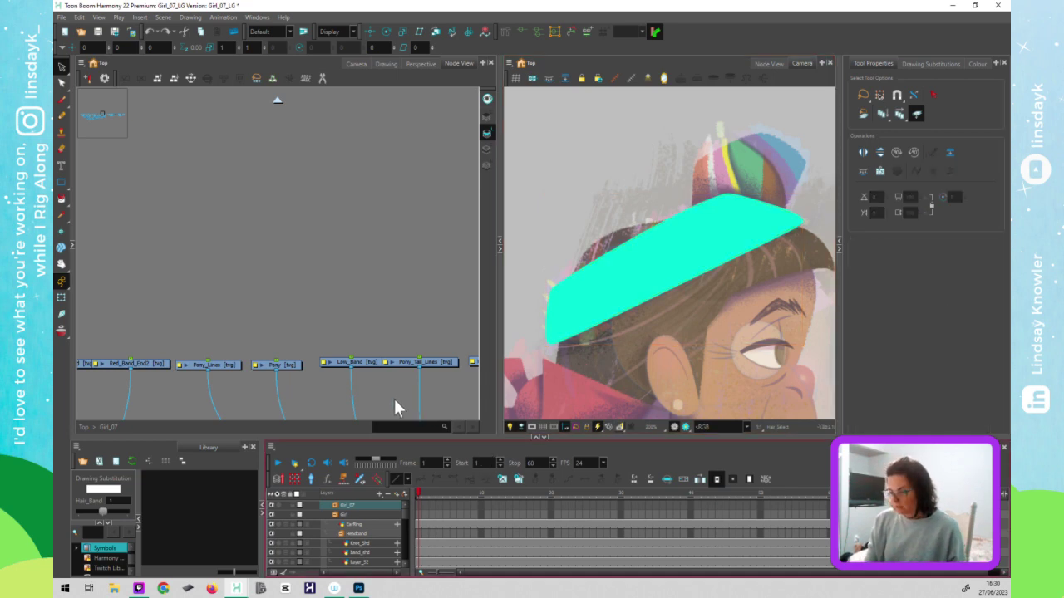
- Disable the Hair_Band node so its drawing no longer covers the reference artwork
{"action": "key", "text": "o"}
{"action": "left_click", "coordinate": [385, 266]}
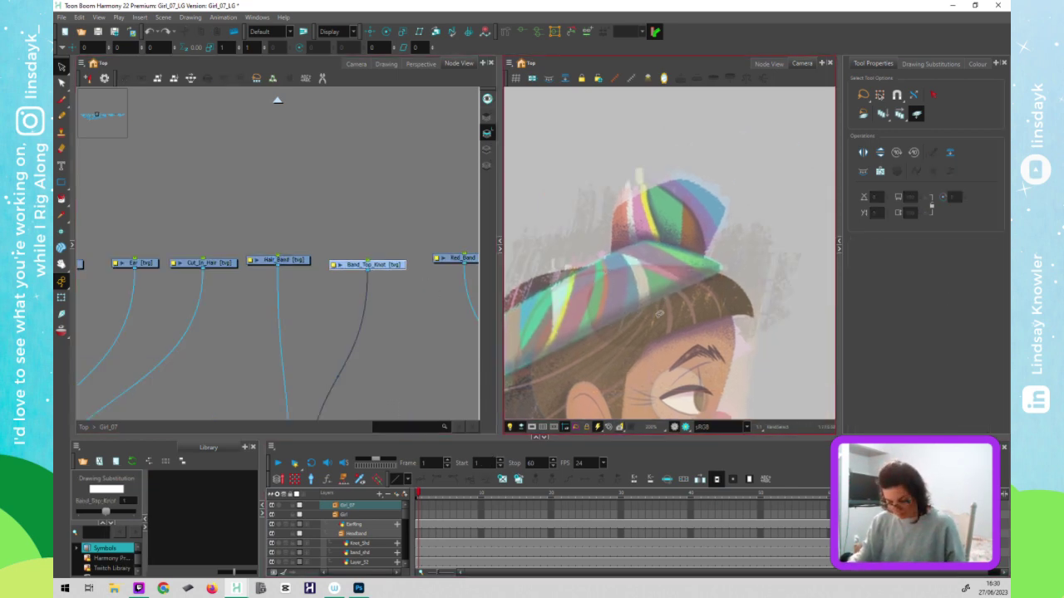
{"action": "left_click", "coordinate": [275, 276]}
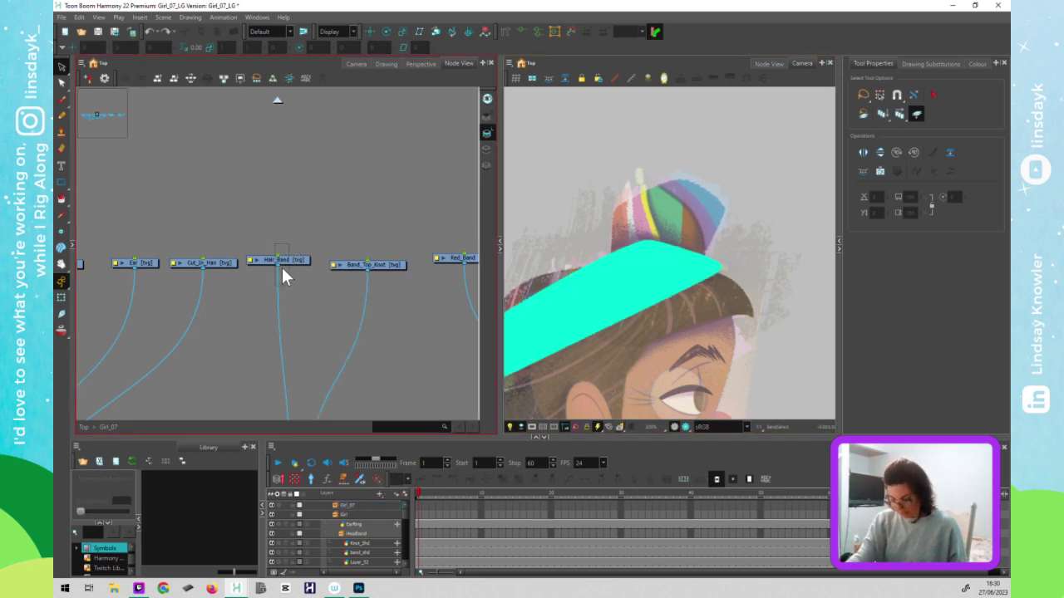
{"action": "left_click", "coordinate": [280, 260]}
{"action": "key", "text": "d"}
- Draw an ellipse over the reference's top knot in the Band_Top_Knot drawing
{"action": "left_click", "coordinate": [648, 248]}
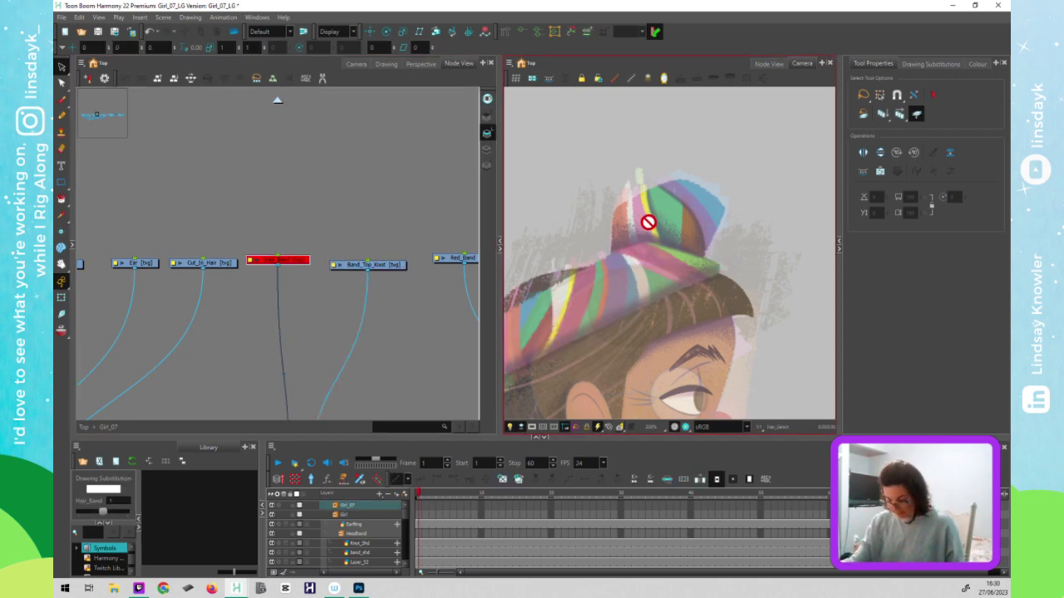
{"action": "key", "text": "alt+8"}
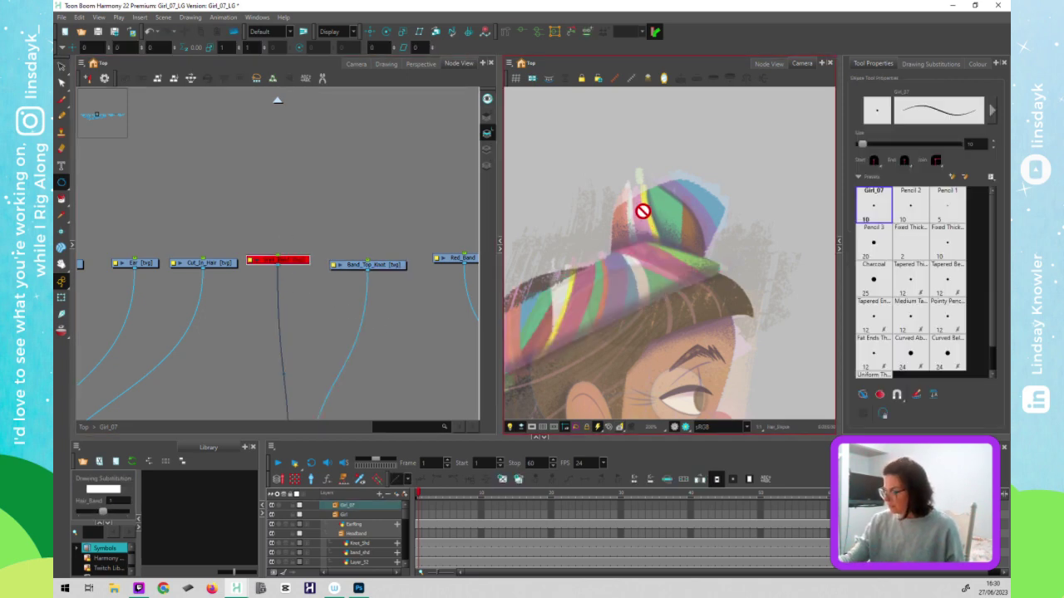
{"action": "left_click", "coordinate": [384, 265]}
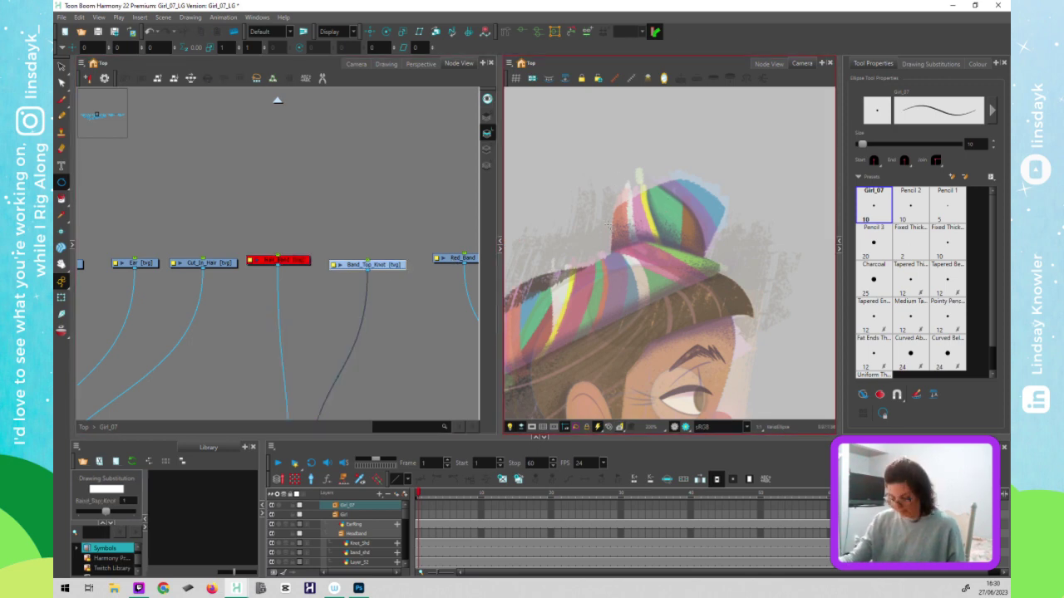
{"action": "left_click_drag", "start_coordinate": [613, 184], "coordinate": [648, 231]}
{"action": "left_click_drag", "start_coordinate": [738, 288], "coordinate": [738, 285]}
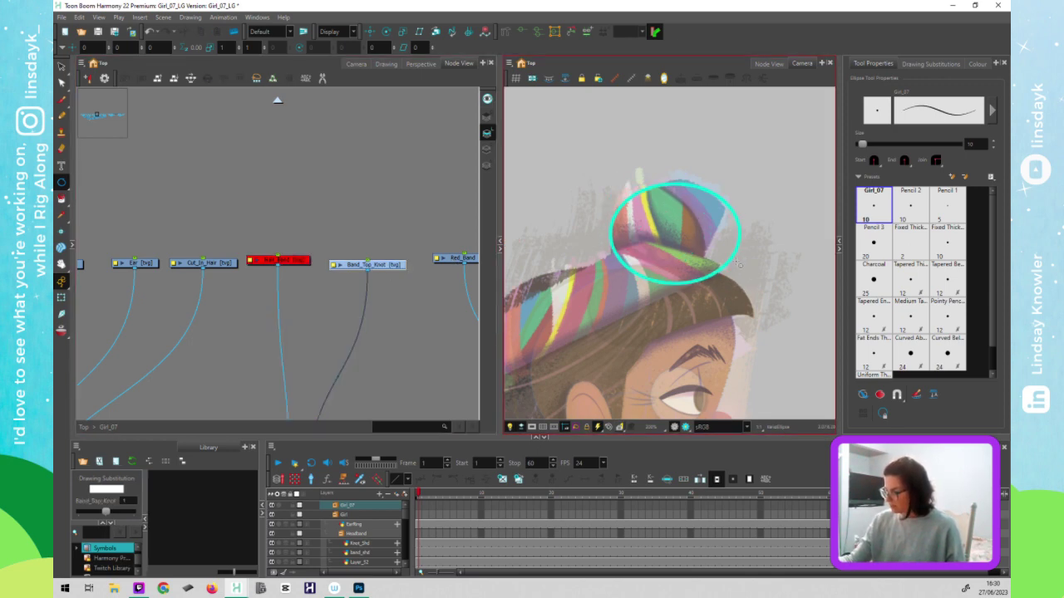
- Reshape the ellipse's front half to the top knot by removing the front point and adjusting the top, bottom and upper front curves
{"action": "key", "text": "alt+q"}
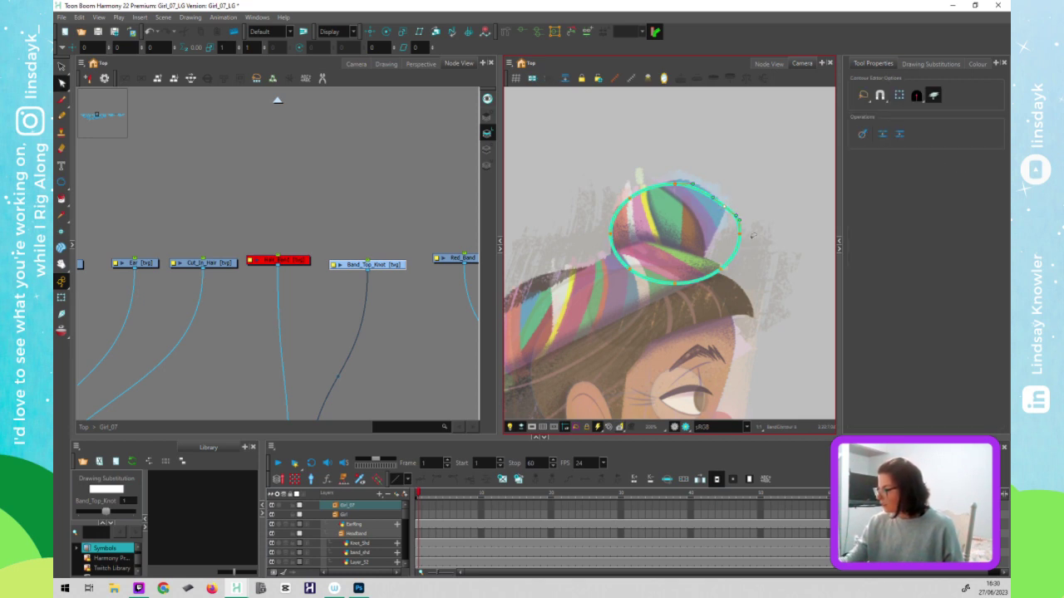
{"action": "left_click_drag", "start_coordinate": [675, 283], "coordinate": [693, 279]}
{"action": "left_click_drag", "start_coordinate": [768, 224], "coordinate": [757, 233]}
{"action": "key", "text": "Delete"}
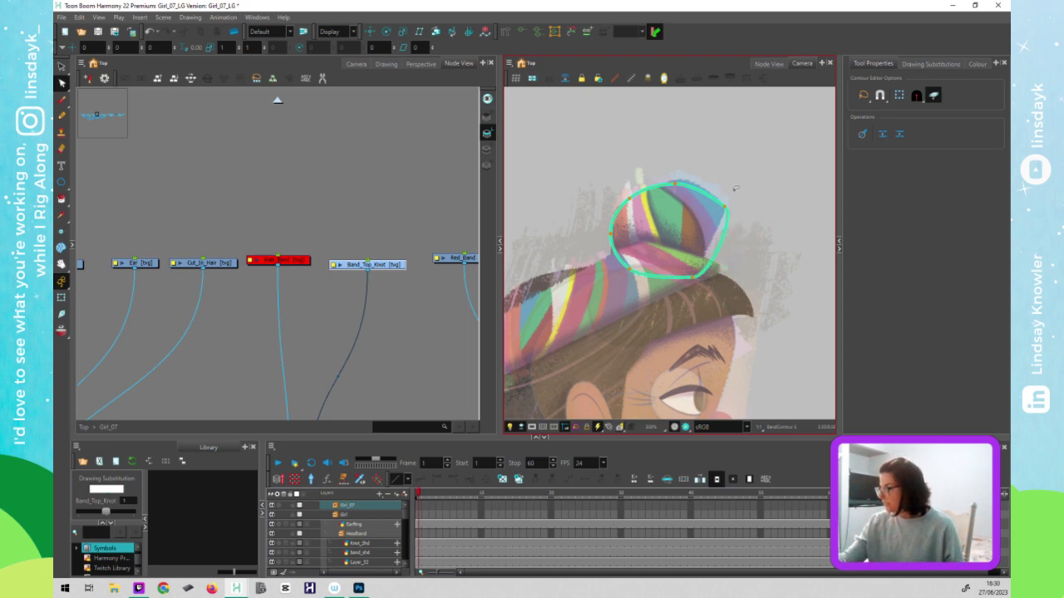
{"action": "left_click_drag", "start_coordinate": [675, 183], "coordinate": [744, 217]}
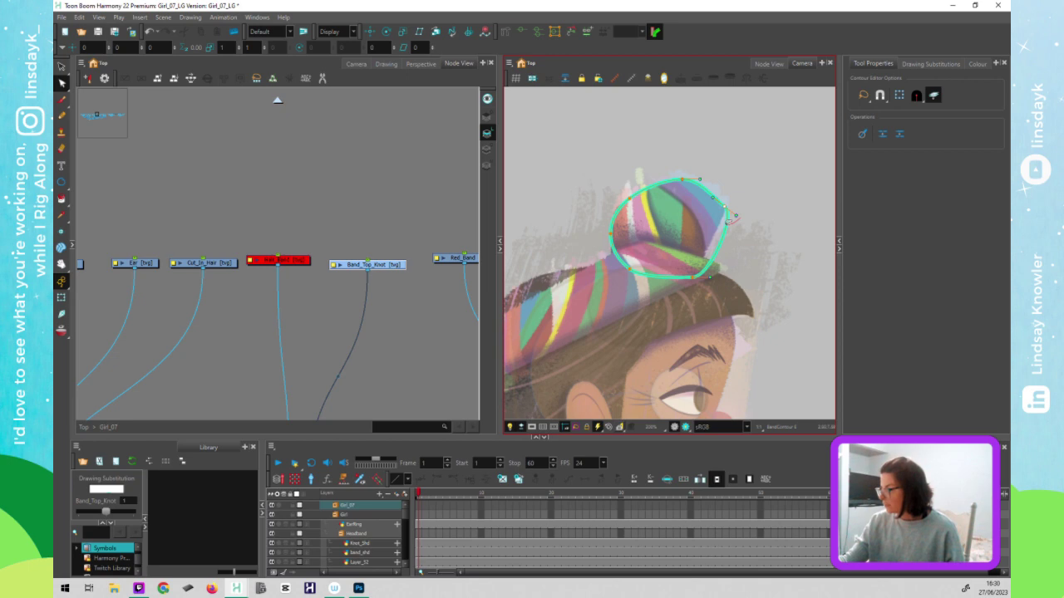
{"action": "left_click_drag", "start_coordinate": [736, 216], "coordinate": [727, 223]}
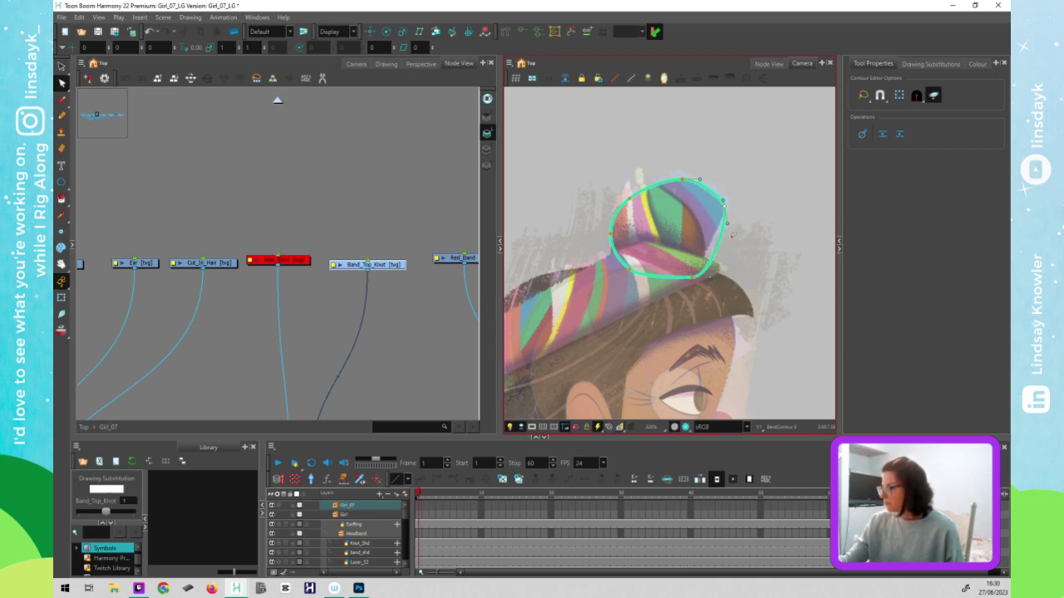
{"action": "mouse_move", "coordinate": [709, 278]}
{"action": "left_mouse_down"}
{"action": "mouse_move", "coordinate": [711, 266]}
{"action": "mouse_move", "coordinate": [691, 279]}
{"action": "left_mouse_up"}
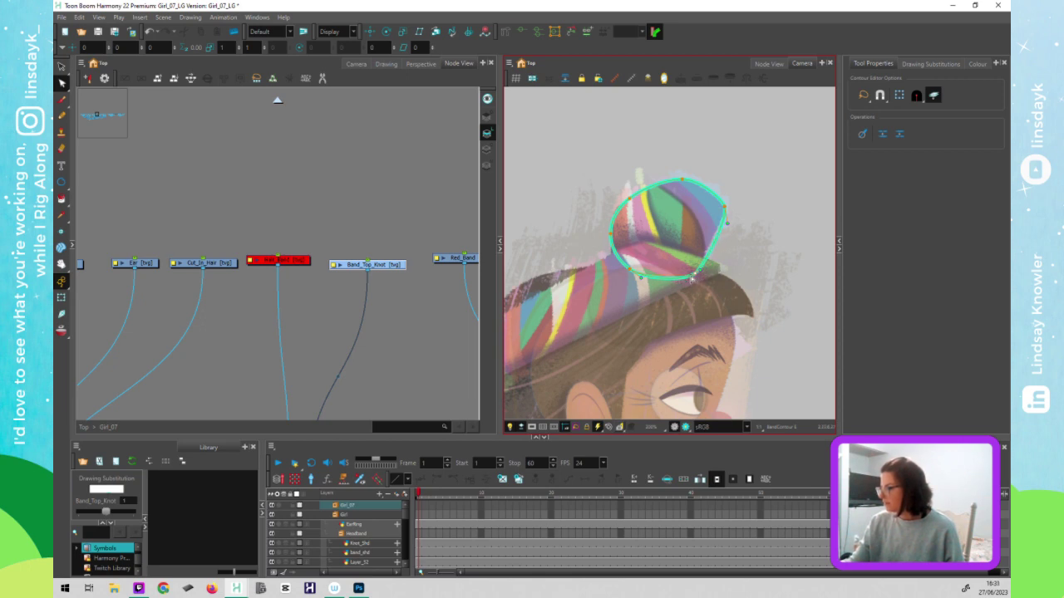
- Square off the back of the top knot outline by repositioning its lower and upper back points and removing the extra point
{"action": "mouse_move", "coordinate": [628, 235]}
{"action": "left_mouse_down"}
{"action": "mouse_move", "coordinate": [608, 220]}
{"action": "mouse_move", "coordinate": [628, 237]}
{"action": "left_mouse_up"}
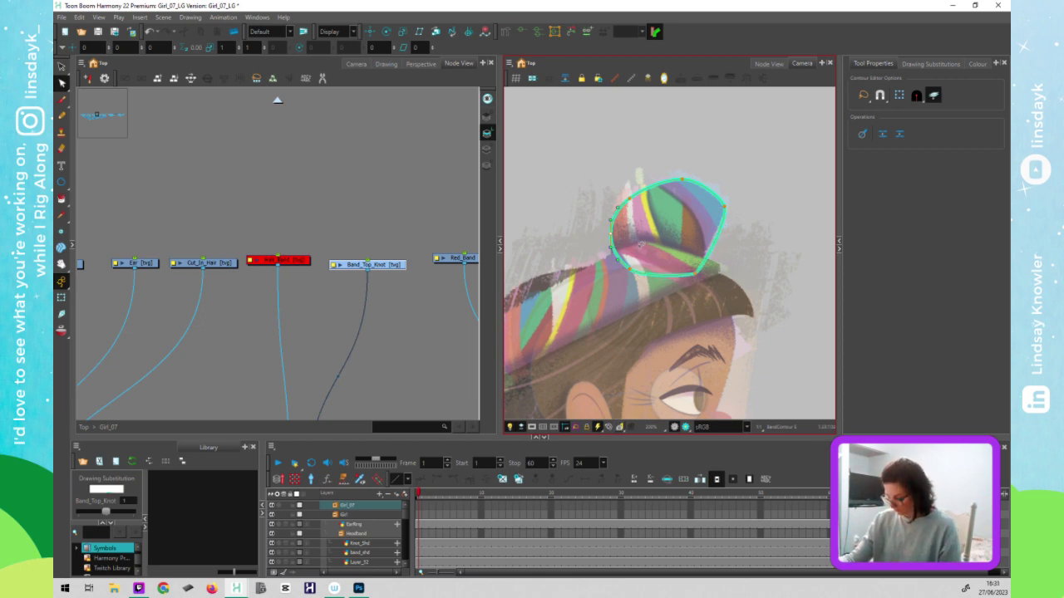
{"action": "key", "text": "Delete"}
{"action": "key", "text": "ctrl+z"}
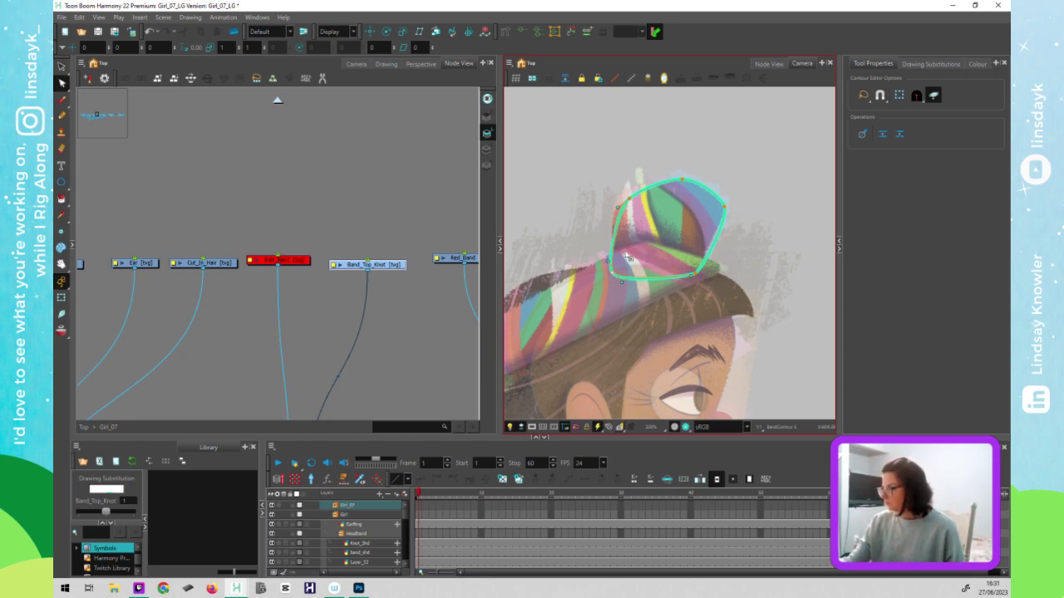
{"action": "left_click", "coordinate": [616, 207]}
{"action": "left_click_drag", "start_coordinate": [628, 199], "coordinate": [674, 179]}
{"action": "left_click", "coordinate": [683, 163]}
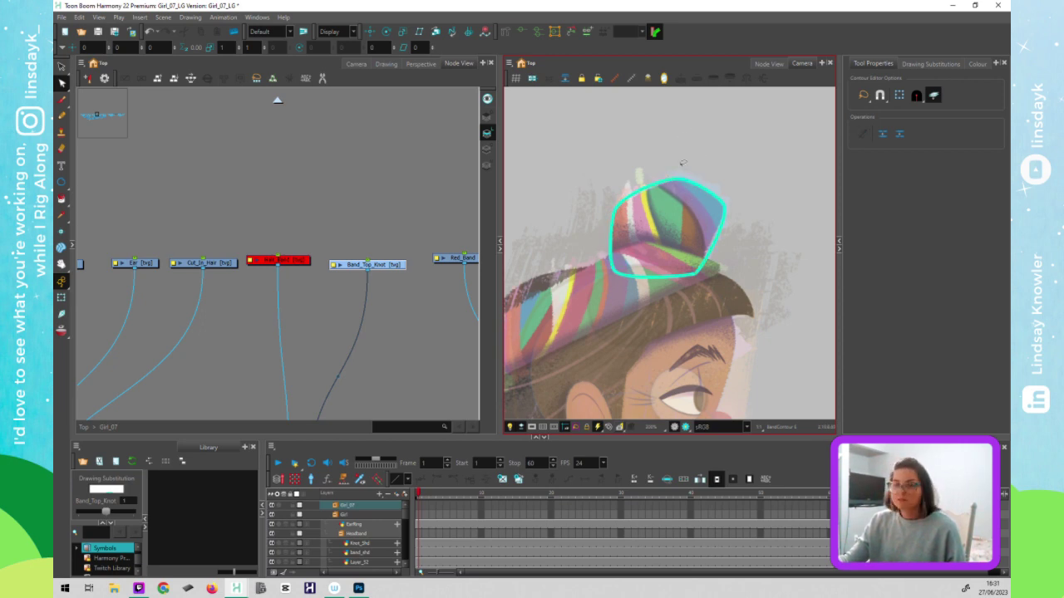
- Refine the top knot outline's upper curve and straighten its front edge down to the lower front corner
{"action": "left_click", "coordinate": [680, 179]}
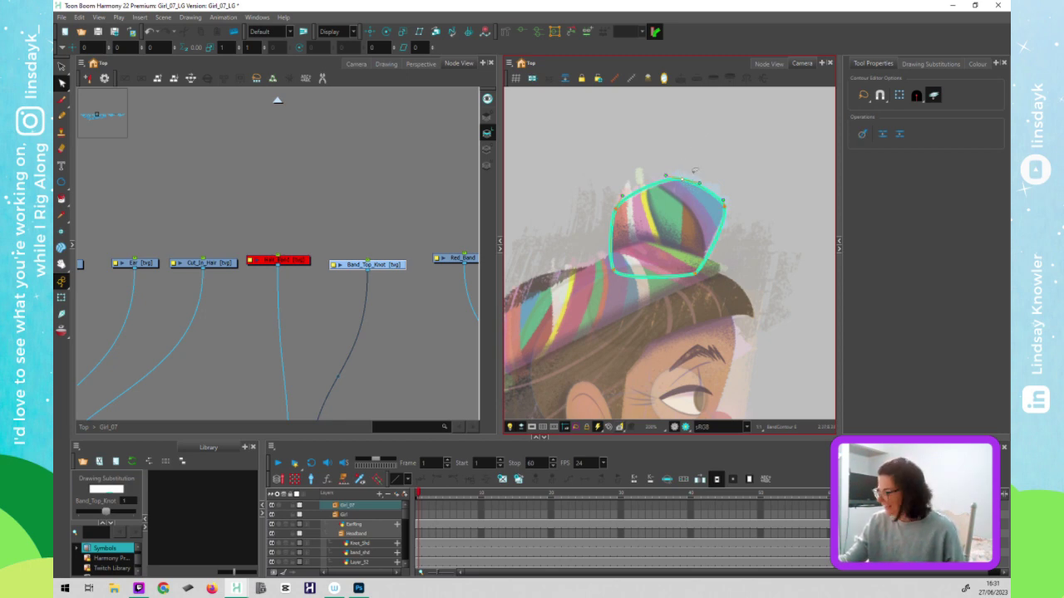
{"action": "left_click_drag", "start_coordinate": [701, 185], "coordinate": [703, 184]}
{"action": "left_click", "coordinate": [715, 163]}
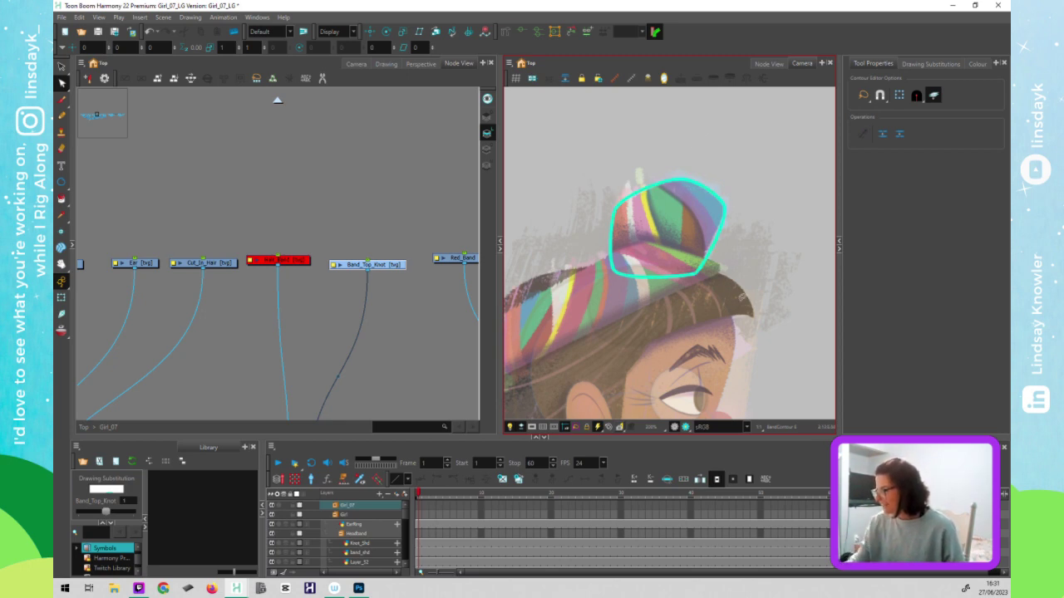
{"action": "left_click", "coordinate": [696, 274]}
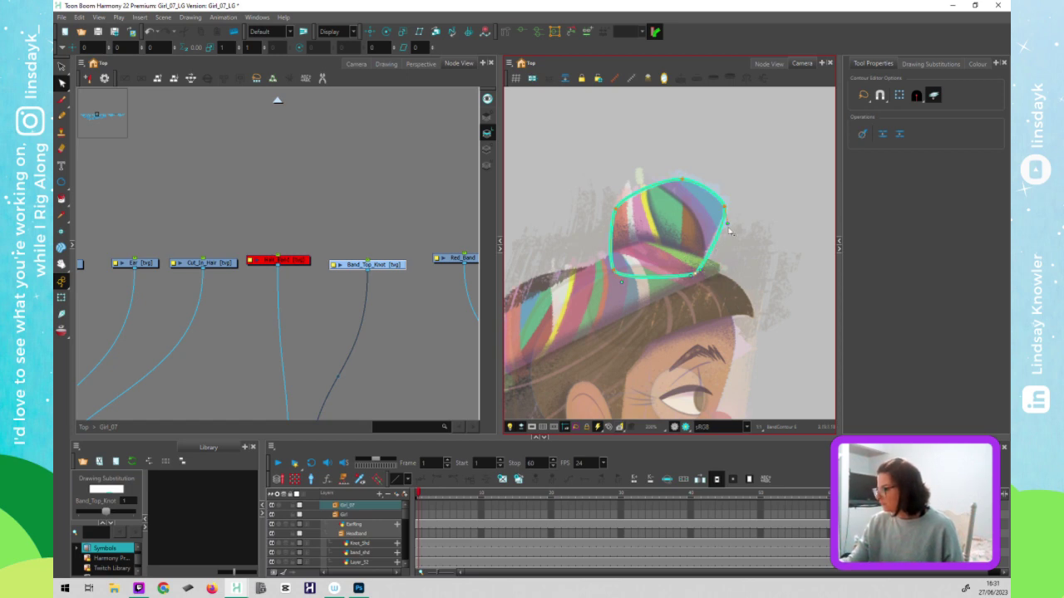
{"action": "left_click", "coordinate": [736, 231]}
{"action": "left_click", "coordinate": [719, 249]}
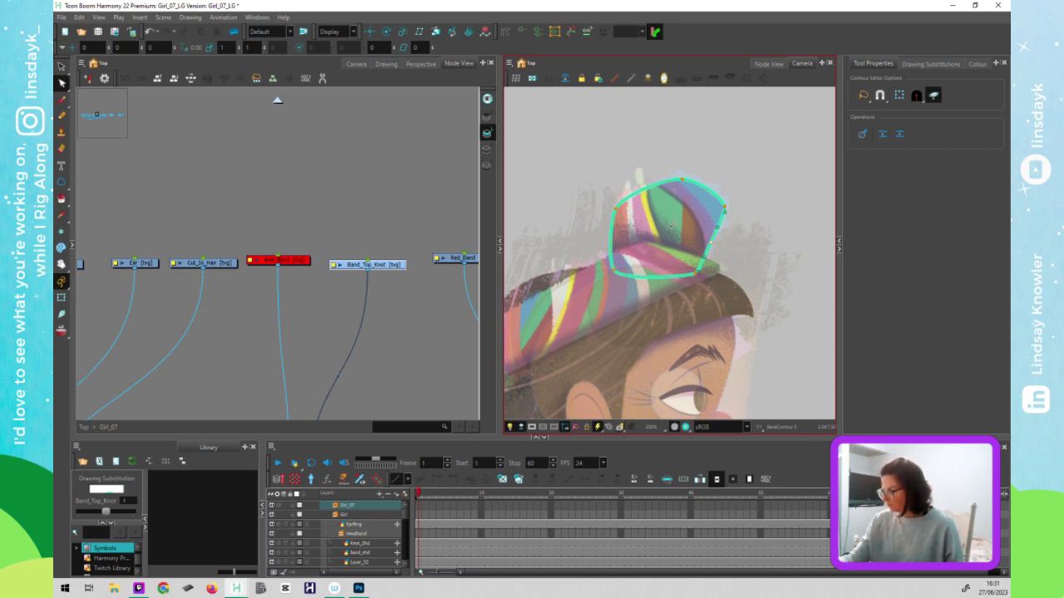
- Fill the top knot shape with turquoise, deselect its node and switch to the Transform tool
{"action": "left_click", "coordinate": [679, 231]}
{"action": "left_click", "coordinate": [397, 306]}
{"action": "key", "text": "shift+2"}
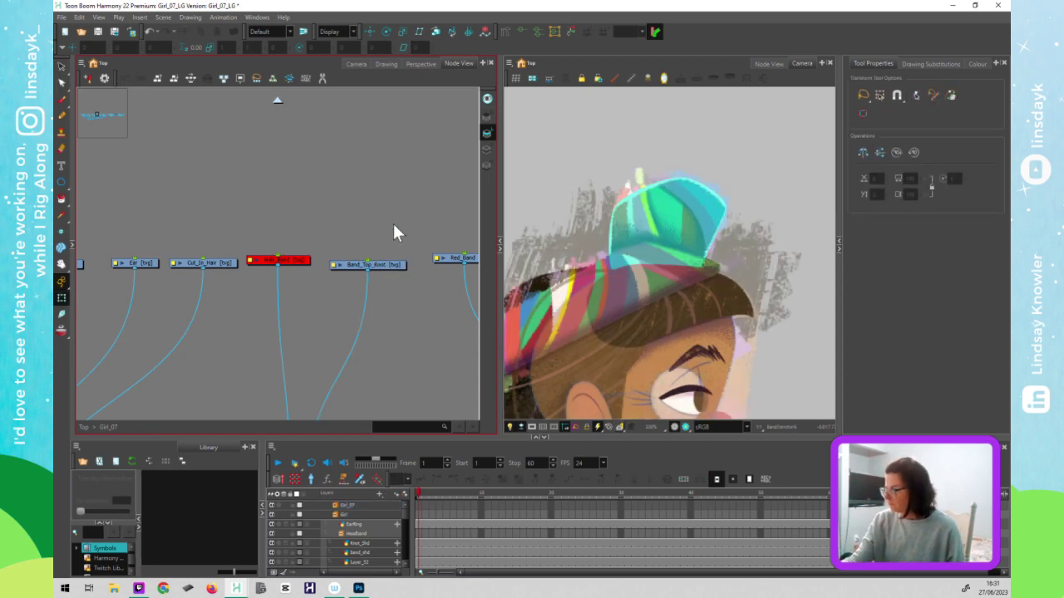
{"action": "left_click", "coordinate": [686, 254]}
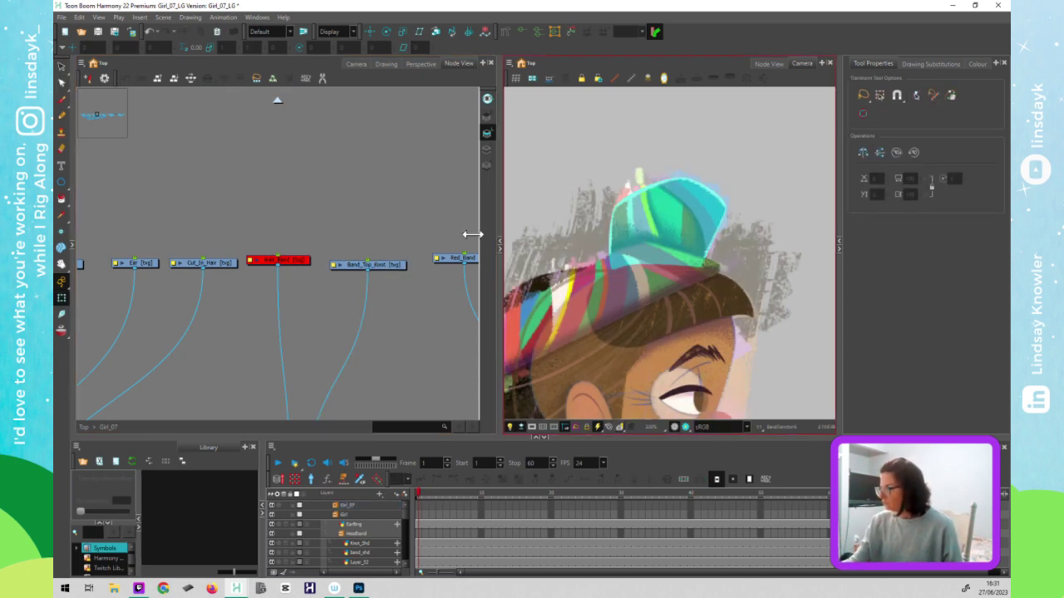
- Disable the Band_Top_Knot drawing node
{"action": "left_click", "coordinate": [391, 265]}
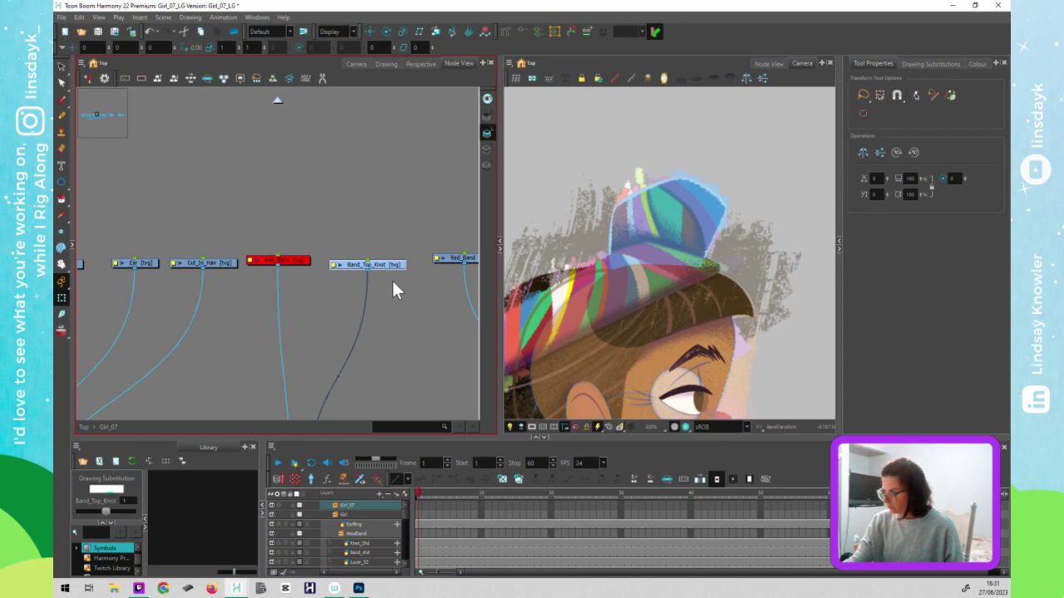
{"action": "key", "text": "d"}
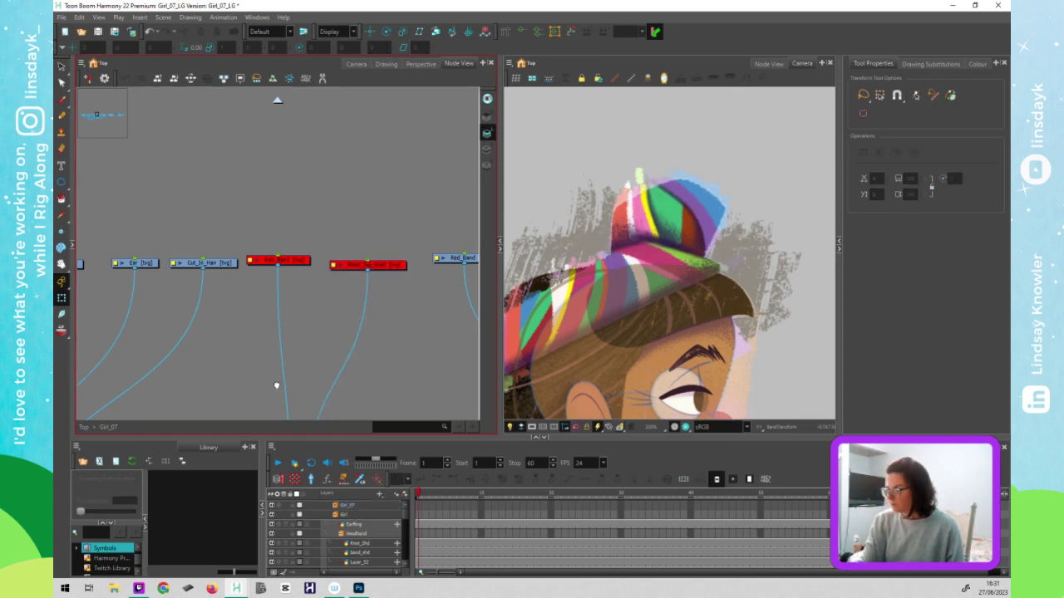
- Draw a turquoise rectangle on the Red_Band drawing over the red band behind the ear
{"action": "left_click_drag", "start_coordinate": [276, 384], "coordinate": [141, 406]}
{"action": "scroll", "coordinate": [633, 378], "scroll_direction": "up", "scroll_amount": 4}
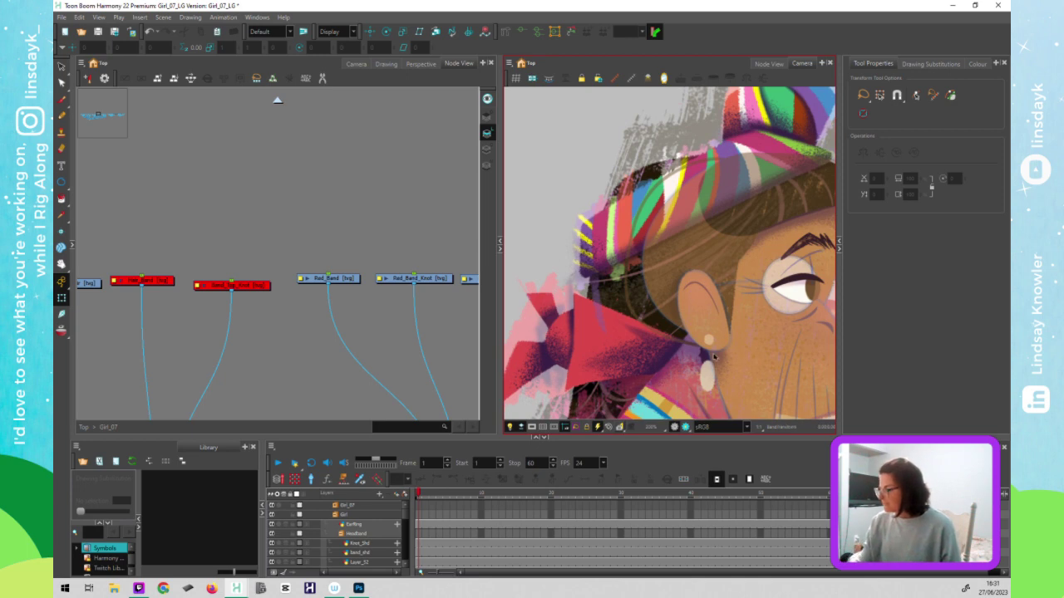
{"action": "left_click", "coordinate": [341, 280]}
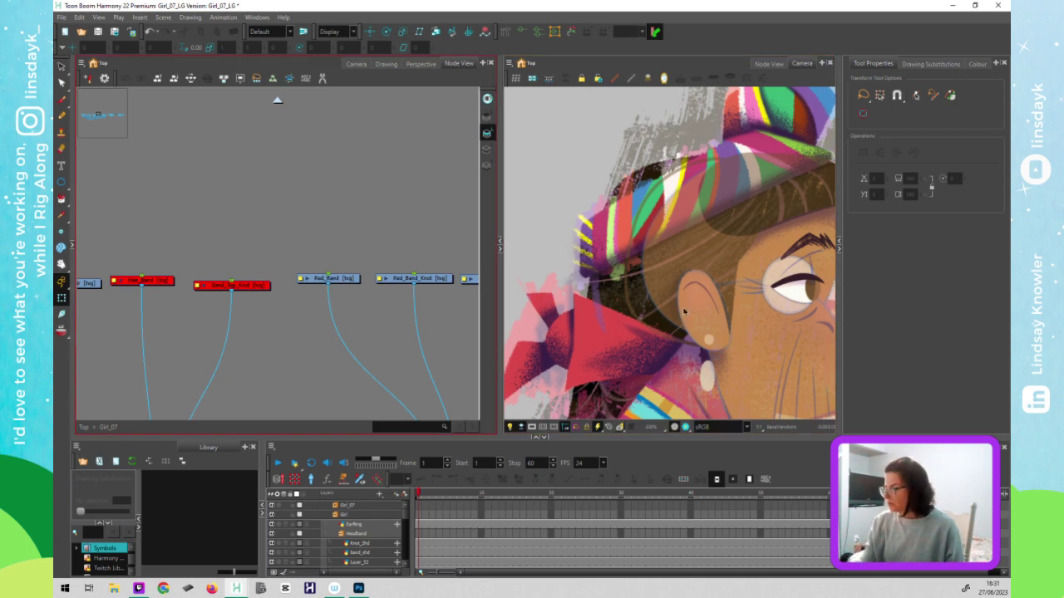
{"action": "scroll", "coordinate": [681, 303], "scroll_direction": "up", "scroll_amount": 2}
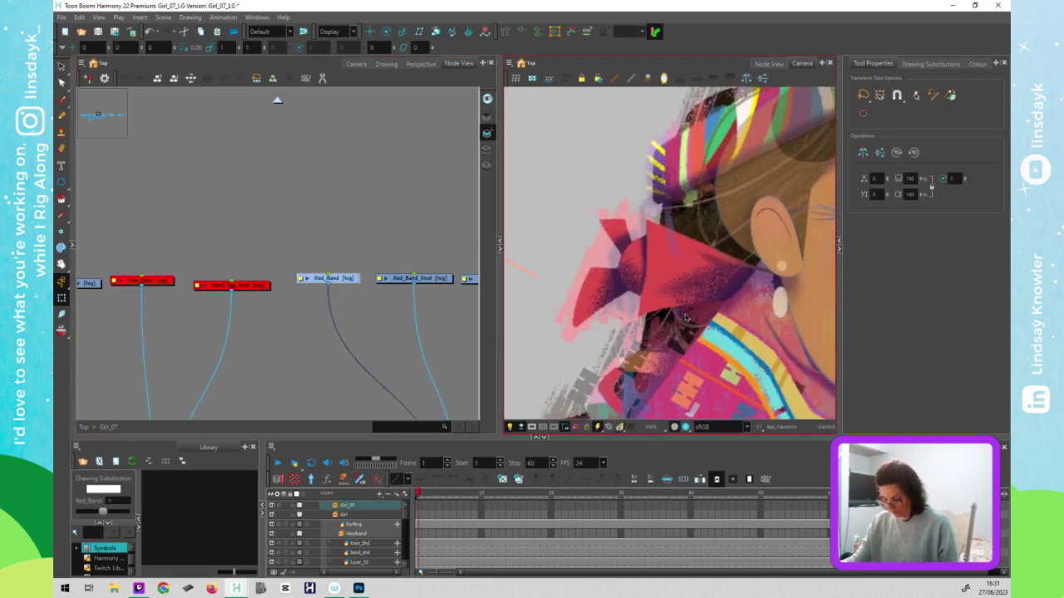
{"action": "key", "text": "alt+7"}
{"action": "left_click_drag", "start_coordinate": [641, 246], "coordinate": [732, 313]}
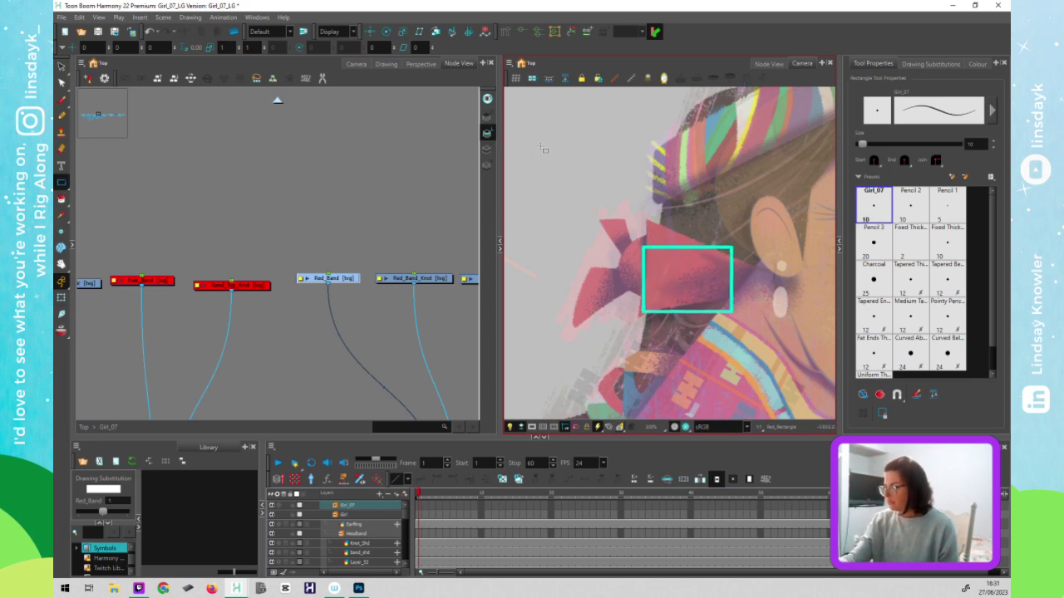
- Reposition the rectangle's four corners so the outline tapers from the knot towards the ear like the reference band
{"action": "key", "text": "alt+q"}
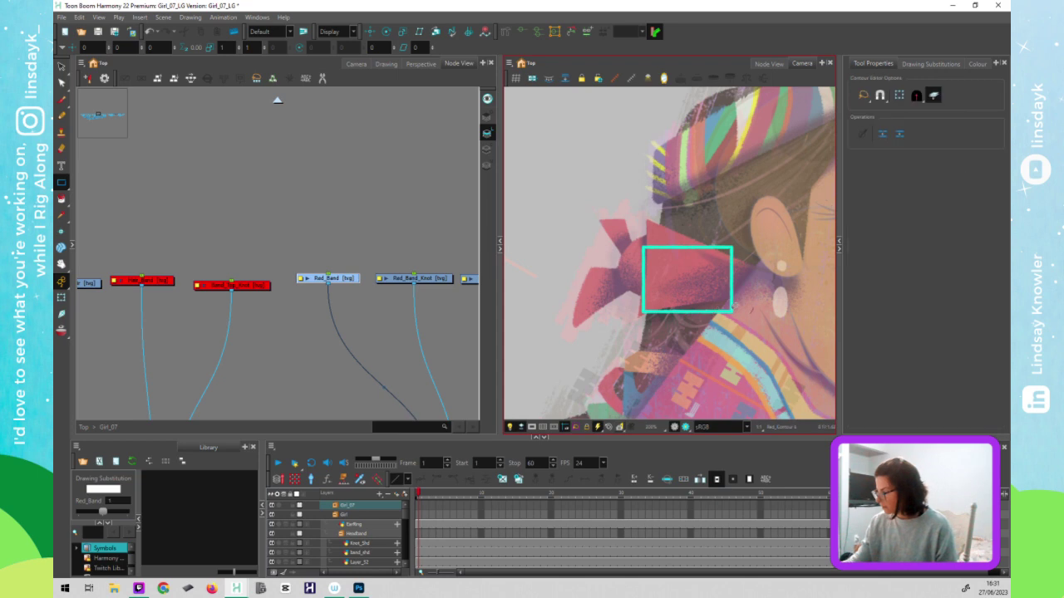
{"action": "left_click_drag", "start_coordinate": [731, 312], "coordinate": [755, 298]}
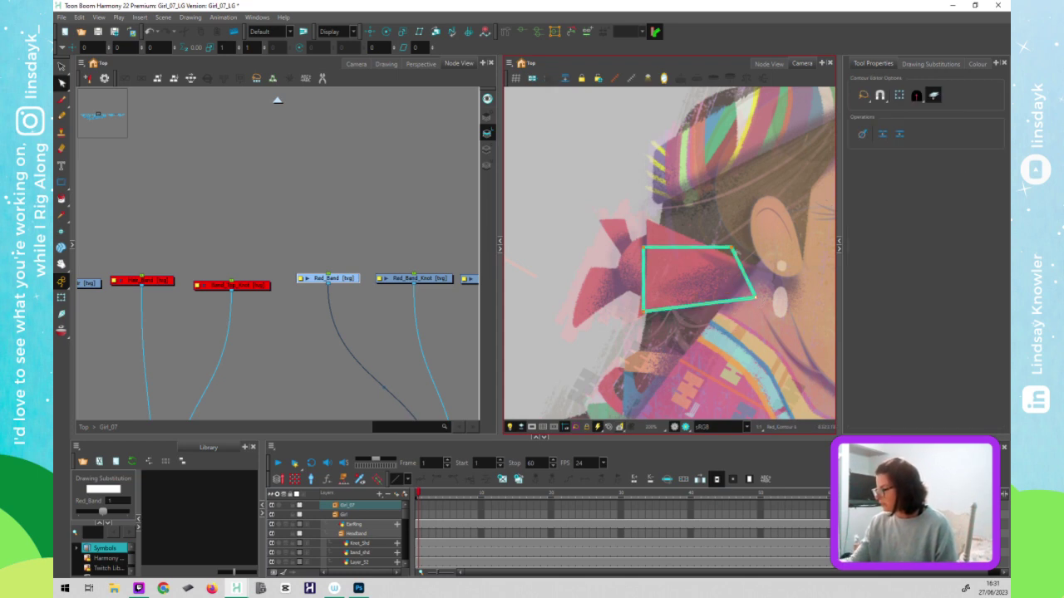
{"action": "left_click_drag", "start_coordinate": [732, 247], "coordinate": [779, 270]}
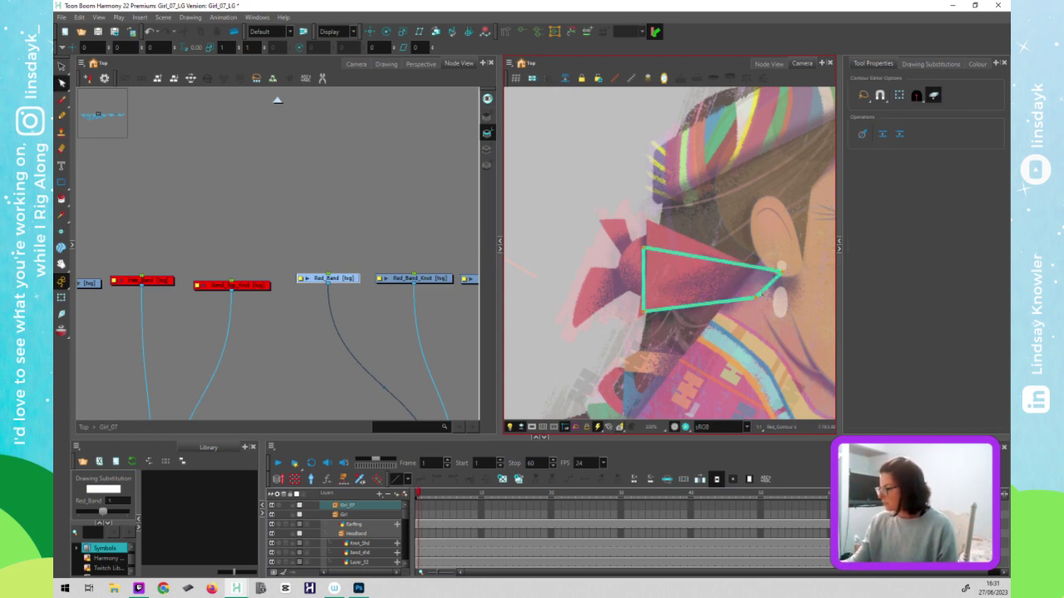
{"action": "left_click_drag", "start_coordinate": [646, 311], "coordinate": [637, 317]}
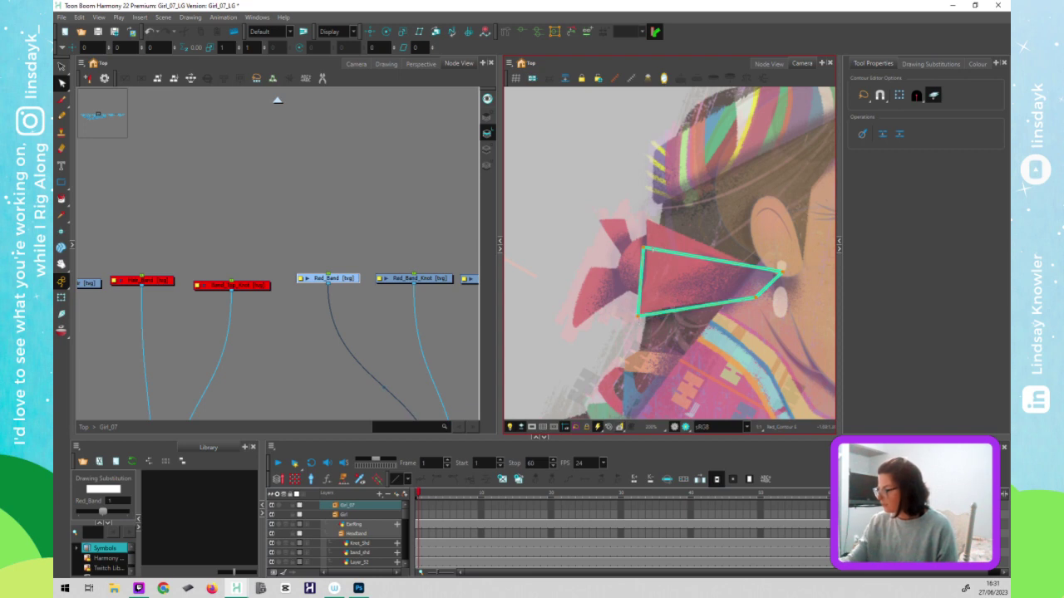
{"action": "left_click_drag", "start_coordinate": [649, 239], "coordinate": [650, 223]}
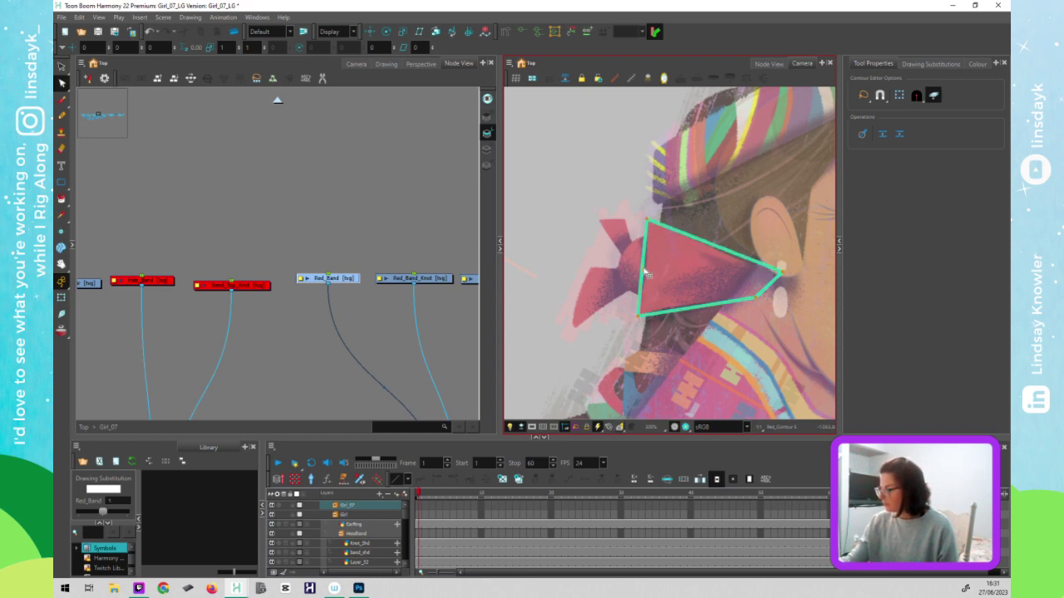
- Bend the band outline's back edge, curve its lower edge and end by the ear, and fill the shape with turquoise
{"action": "left_click_drag", "start_coordinate": [646, 270], "coordinate": [650, 272]}
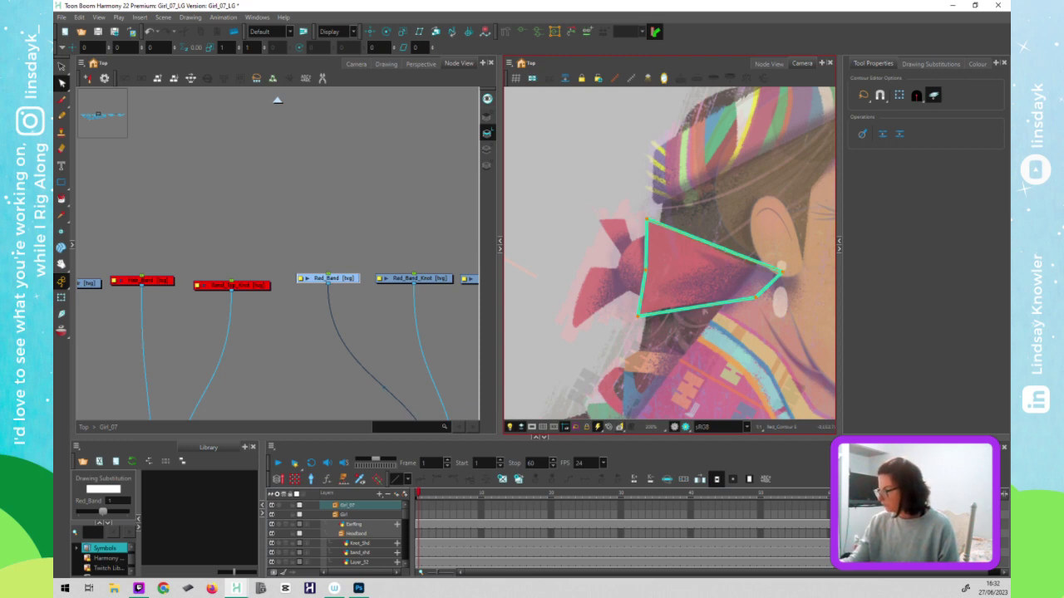
{"action": "left_click", "coordinate": [755, 297]}
{"action": "left_click_drag", "start_coordinate": [773, 287], "coordinate": [780, 296]}
{"action": "left_click", "coordinate": [772, 314]}
{"action": "left_click", "coordinate": [758, 330]}
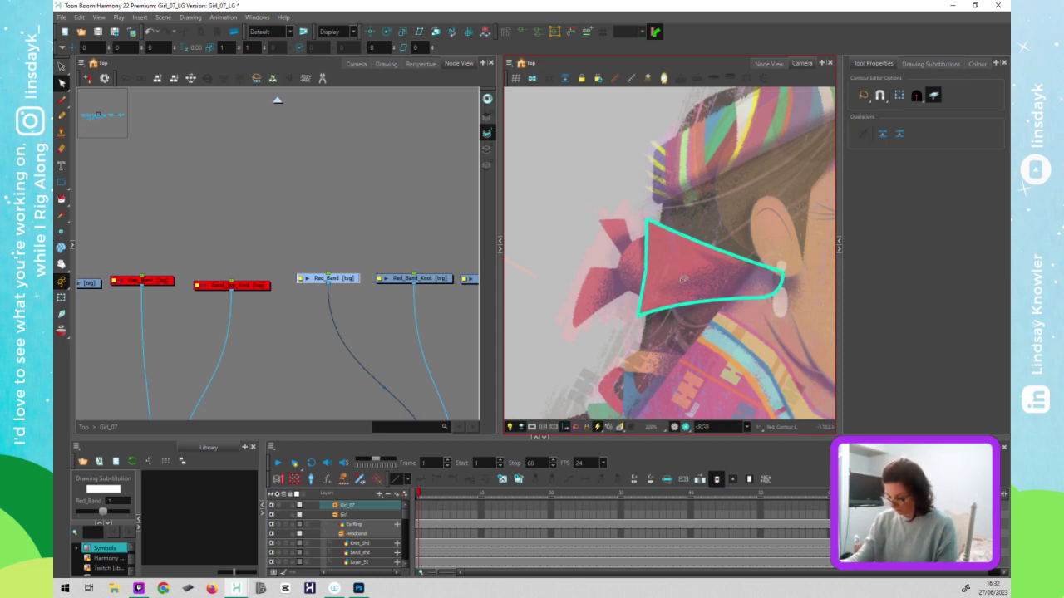
{"action": "left_click", "coordinate": [700, 285]}
- Remove the Kadence palette from the scene palettes
{"action": "left_click", "coordinate": [978, 63]}
{"action": "left_click_drag", "start_coordinate": [904, 313], "coordinate": [912, 125]}
{"action": "left_click", "coordinate": [918, 111]}
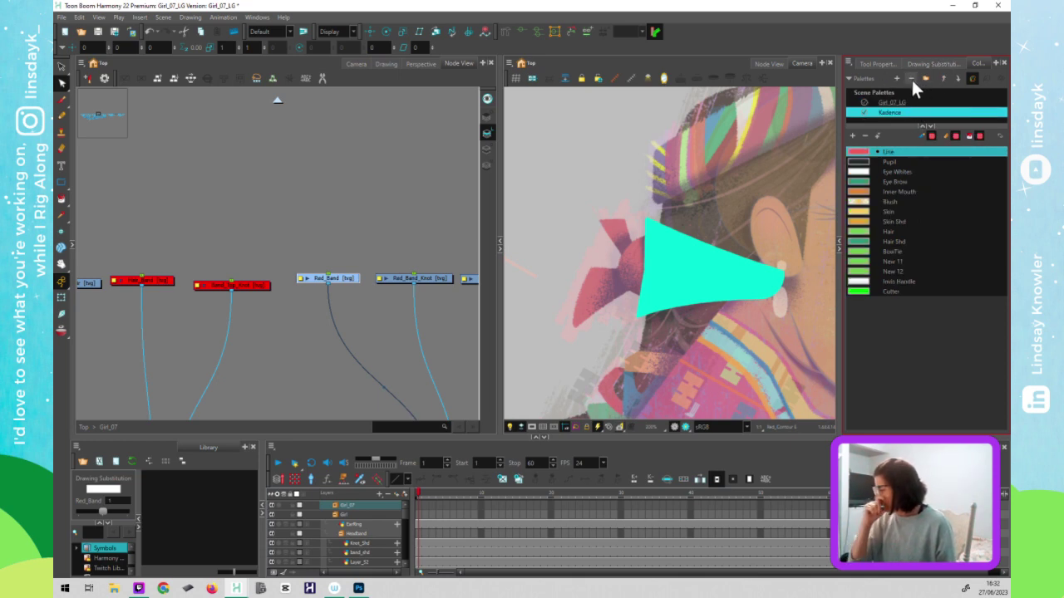
{"action": "left_click", "coordinate": [911, 77]}
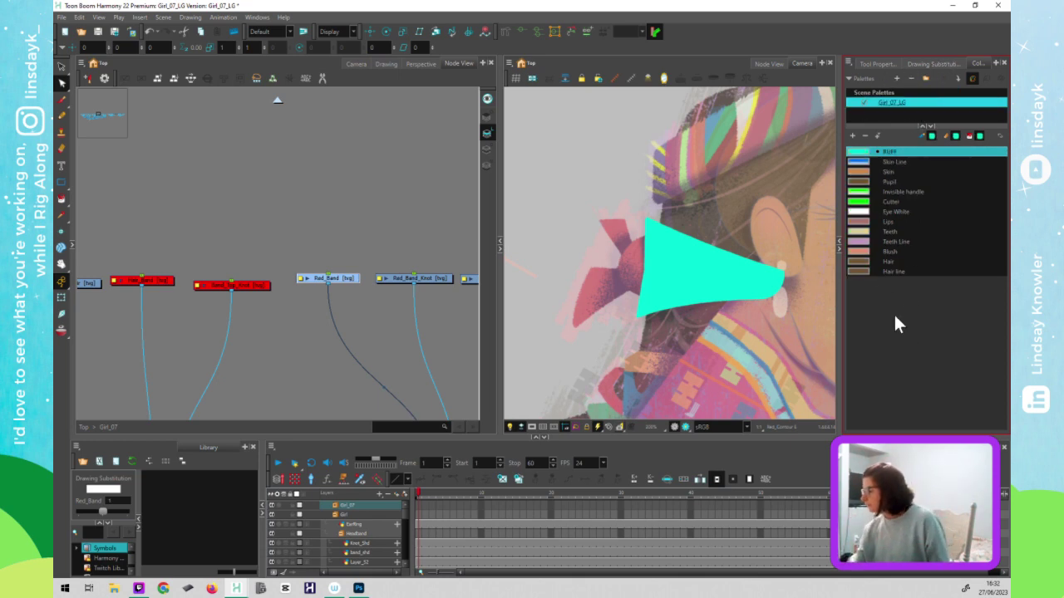
- Add two new colours to the Girl_07_LG palette and name the first one Pony Tail
{"action": "left_click", "coordinate": [895, 337]}
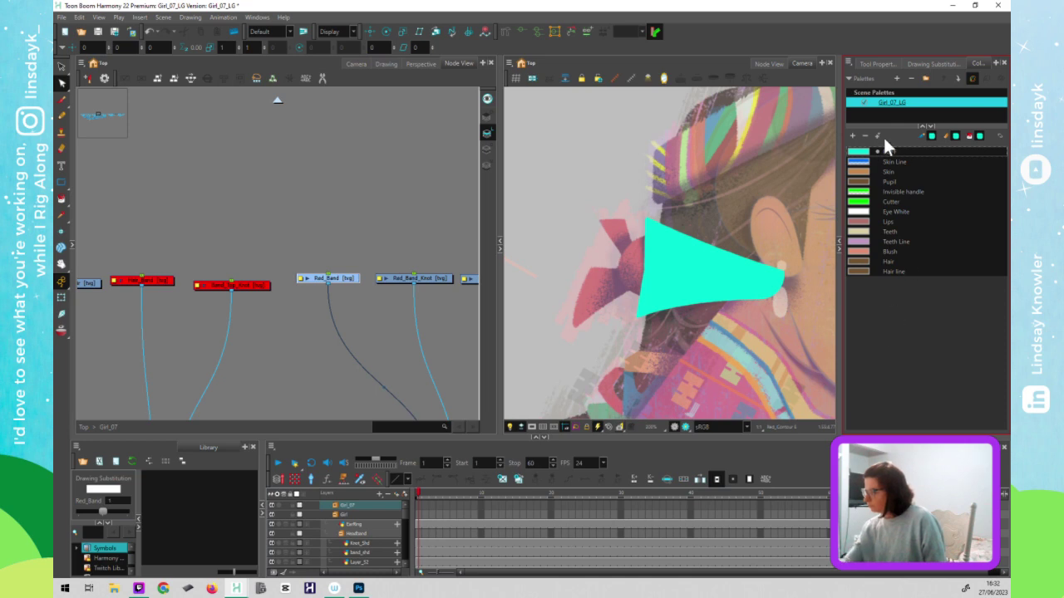
{"action": "left_click", "coordinate": [853, 136]}
{"action": "left_click", "coordinate": [853, 135]}
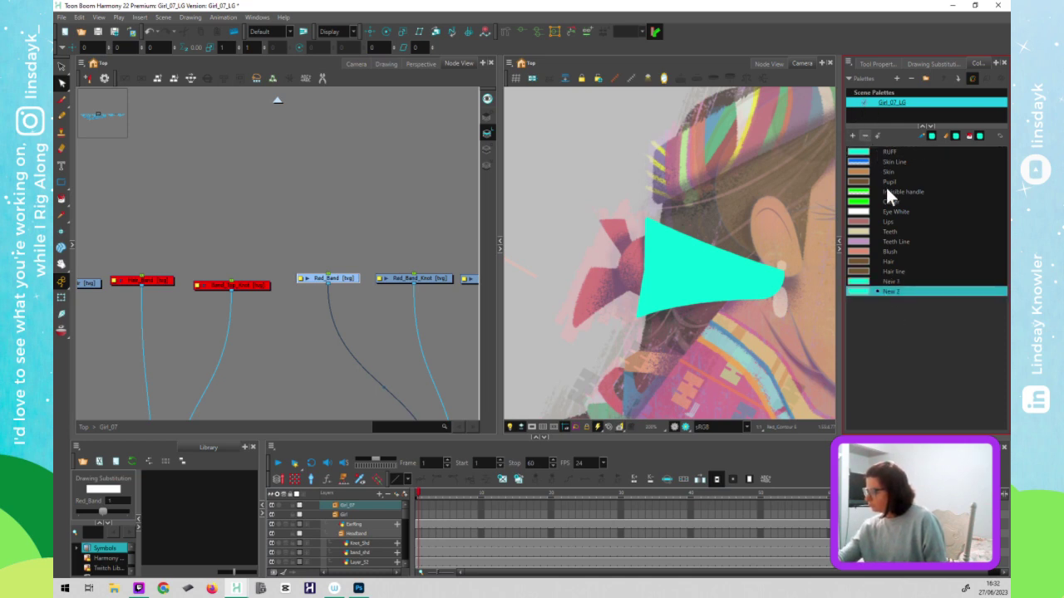
{"action": "double_click", "coordinate": [864, 283]}
{"action": "left_click_drag", "start_coordinate": [605, 224], "coordinate": [567, 226]}
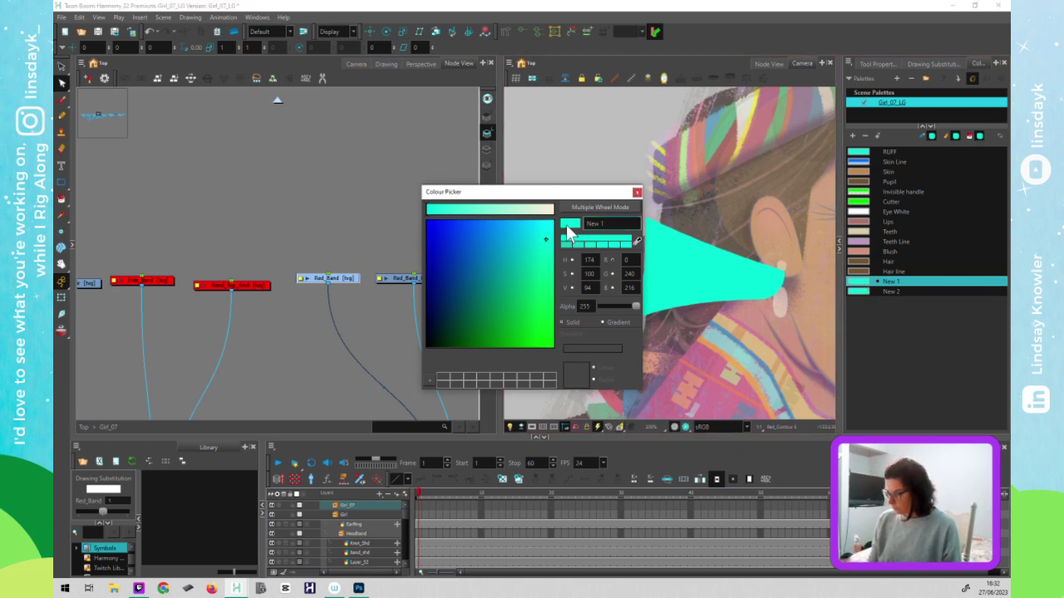
{"action": "key", "text": "ctrl+a"}
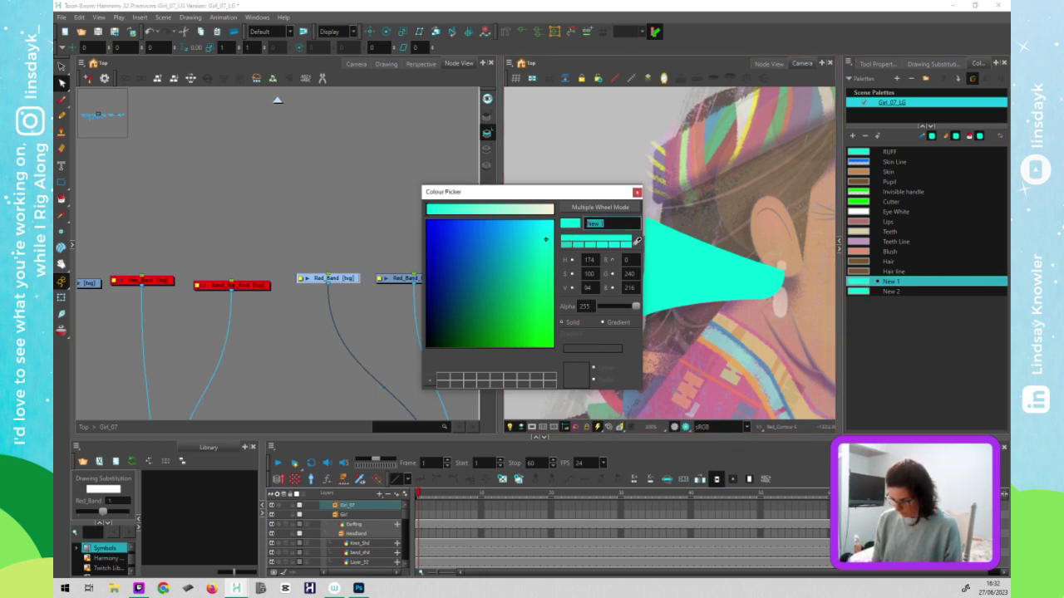
{"action": "type", "text": "Pony Tail"}
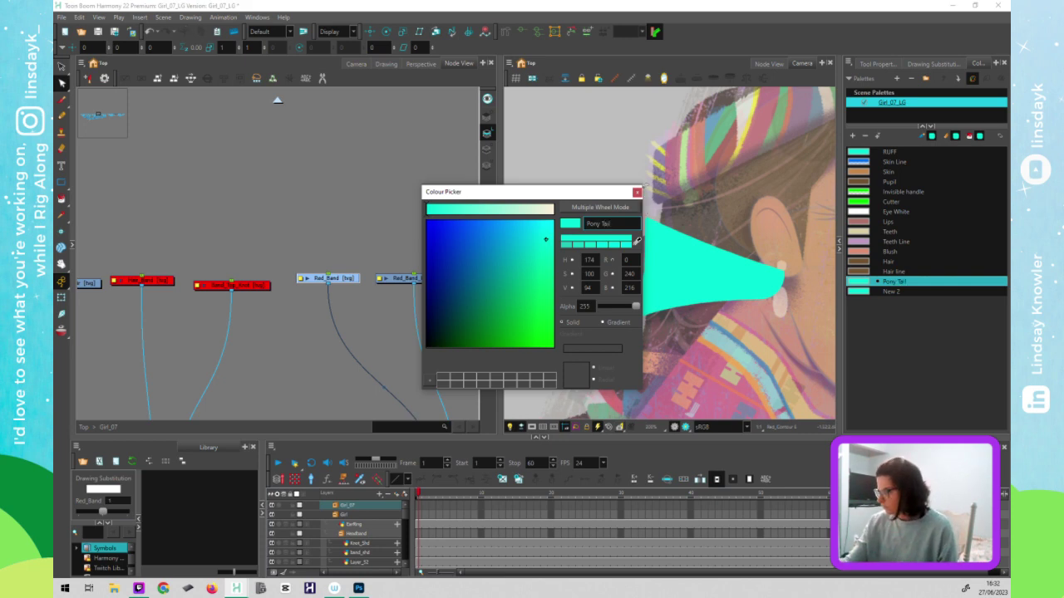
{"action": "left_click", "coordinate": [637, 192]}
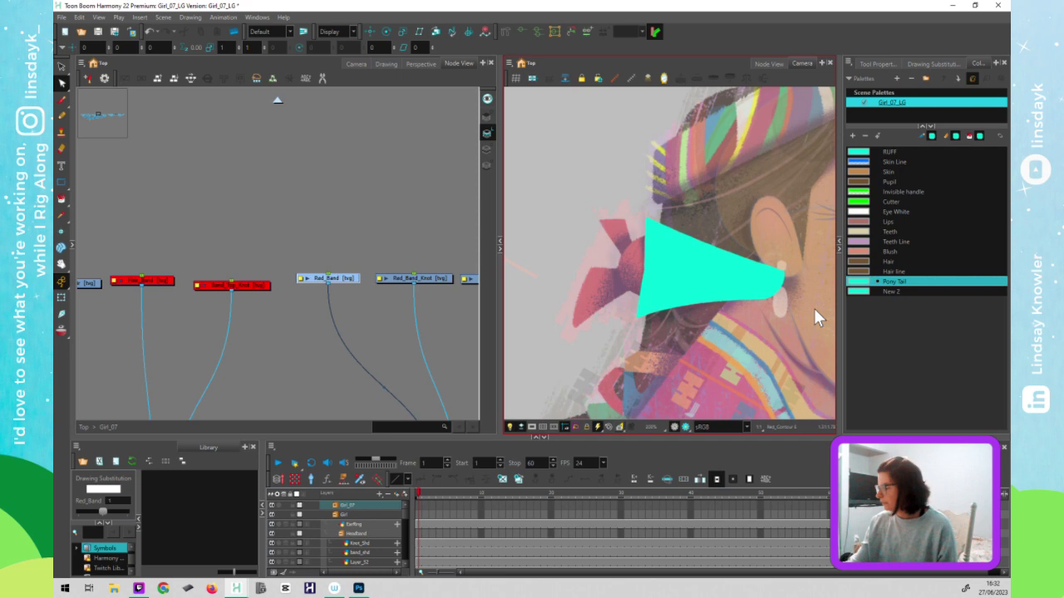
- Set the Pony Tail colour to a red sampled from the reference artwork's band
{"action": "key", "text": "space"}
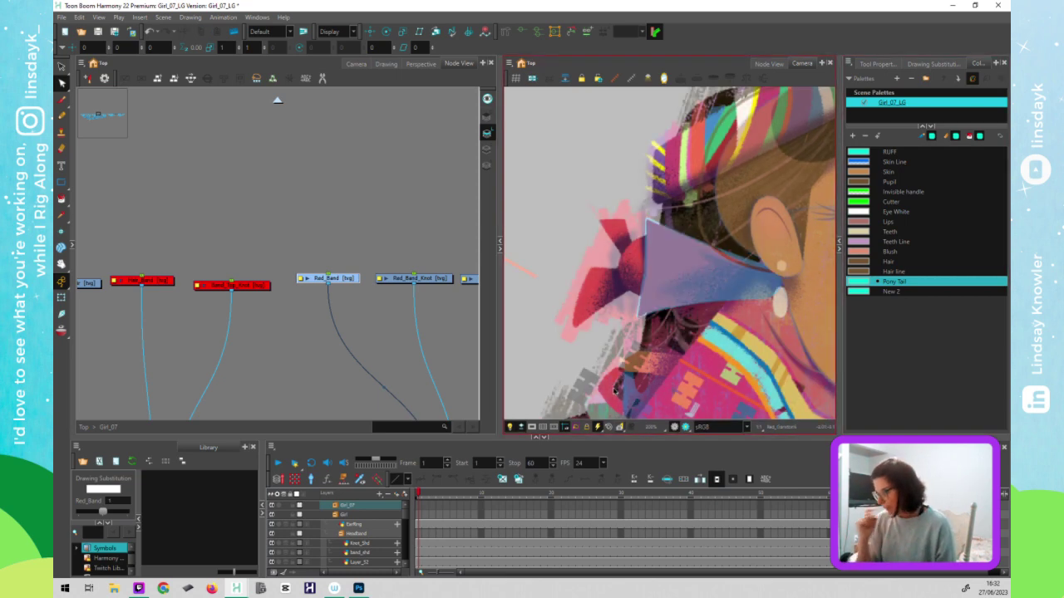
{"action": "left_click", "coordinate": [399, 366]}
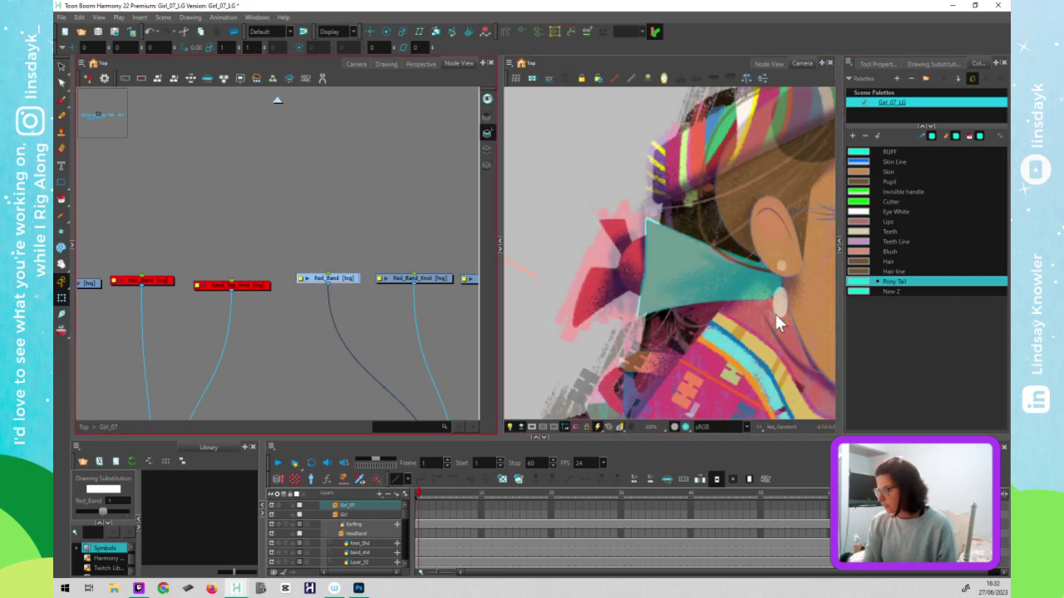
{"action": "double_click", "coordinate": [860, 281]}
{"action": "left_click_drag", "start_coordinate": [477, 190], "coordinate": [272, 179]}
{"action": "left_click", "coordinate": [432, 226]}
{"action": "left_click", "coordinate": [591, 291]}
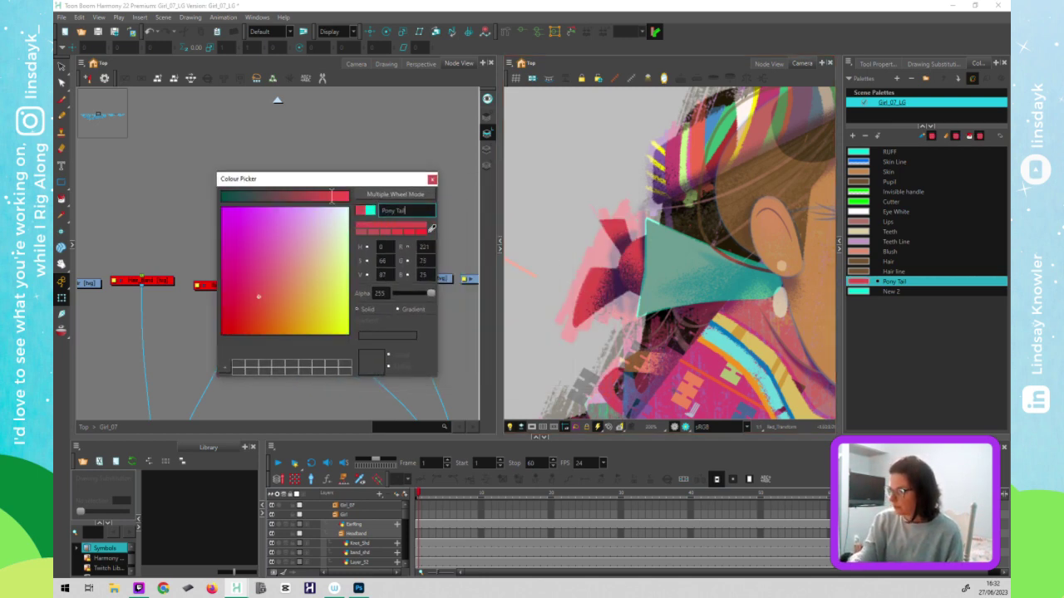
{"action": "left_click", "coordinate": [432, 180]}
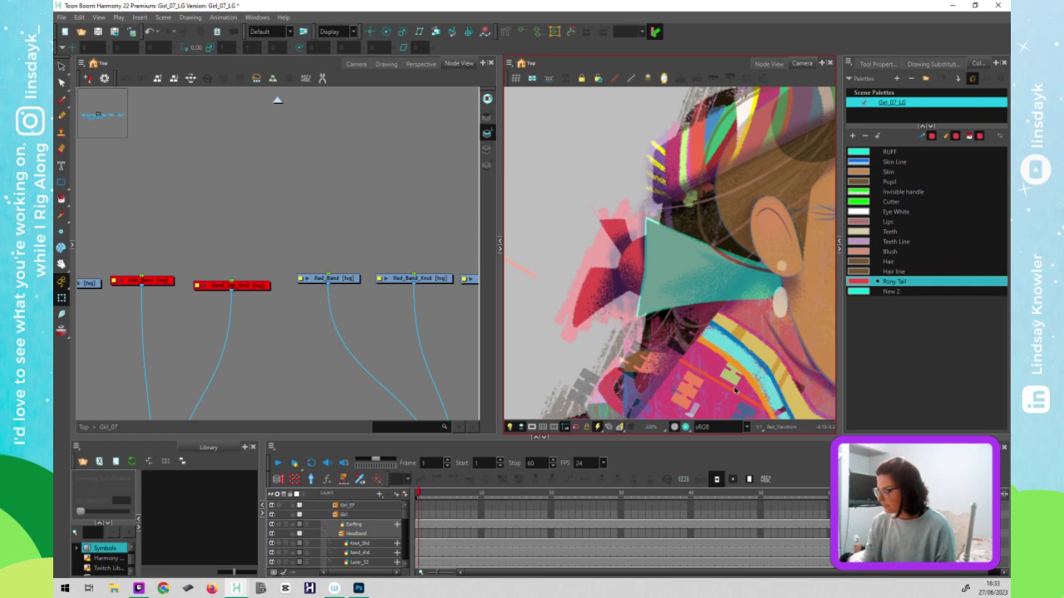
- Recolour the turquoise Red_Band shape with the Pony Tail red
{"action": "left_click_drag", "start_coordinate": [739, 394], "coordinate": [749, 327]}
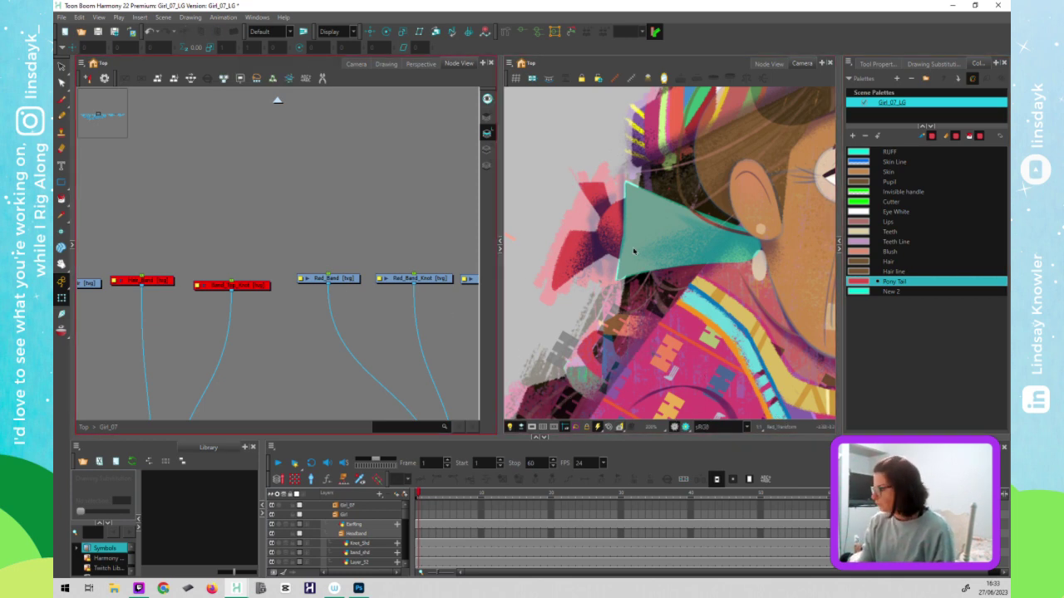
{"action": "left_click", "coordinate": [628, 294]}
{"action": "double_click", "coordinate": [628, 294]}
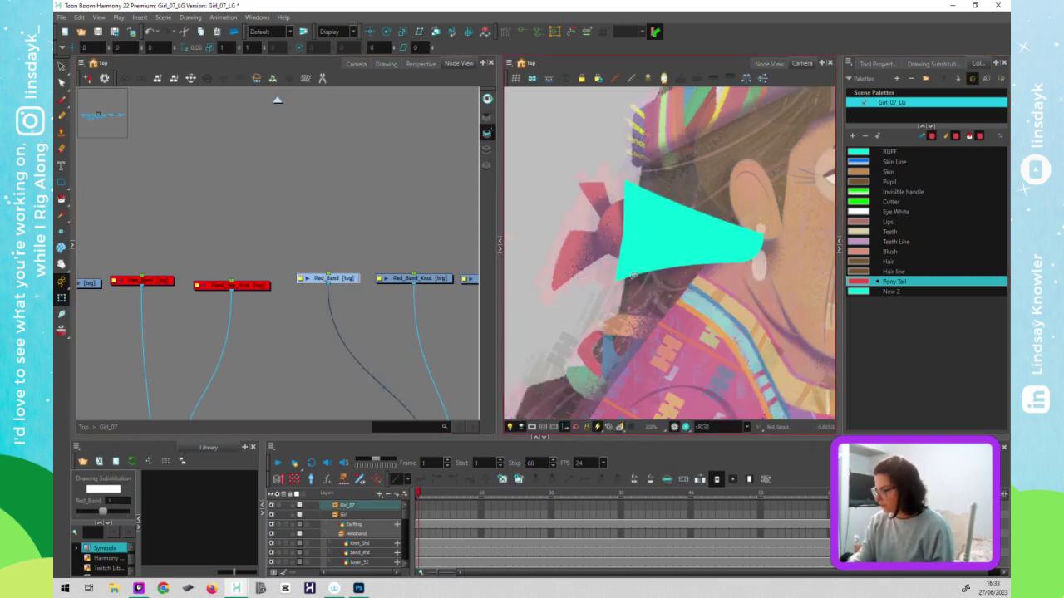
{"action": "left_click", "coordinate": [904, 282]}
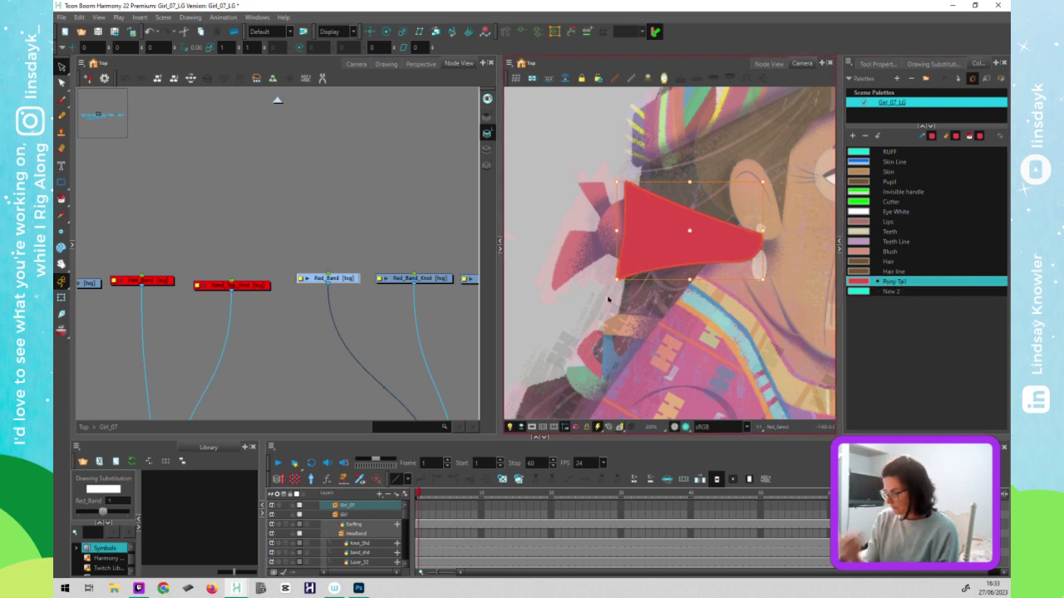
- Draw a circle in the Pony Tail colour on the Red_Band_Knot drawing over the reference knot
{"action": "key", "text": "shift+t"}
{"action": "left_click_drag", "start_coordinate": [408, 364], "coordinate": [277, 352]}
{"action": "left_click_drag", "start_coordinate": [446, 273], "coordinate": [459, 271]}
{"action": "left_click", "coordinate": [320, 272]}
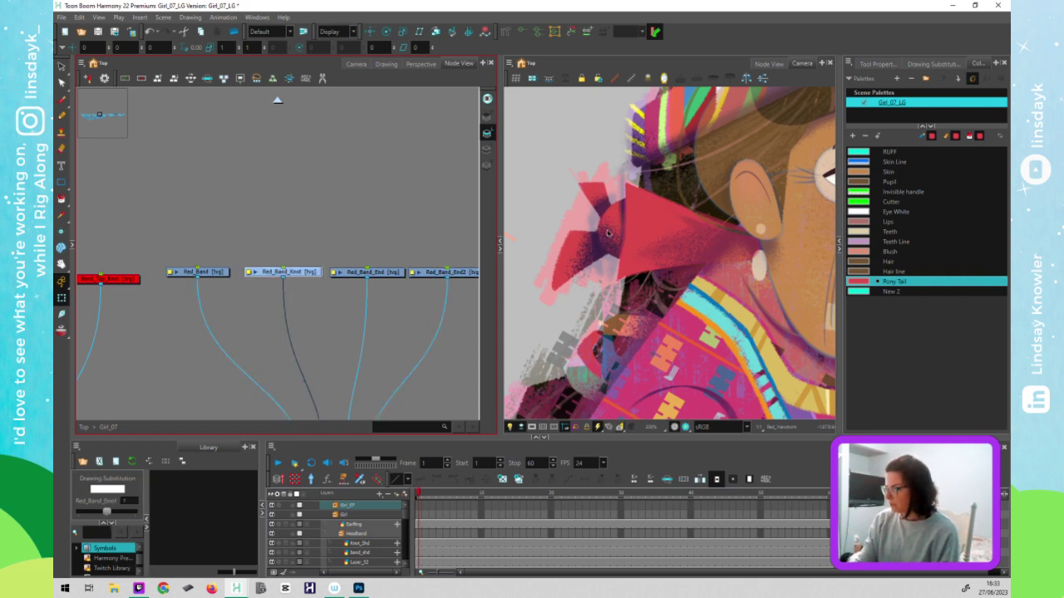
{"action": "left_click", "coordinate": [611, 238]}
{"action": "key", "text": "alt+equal"}
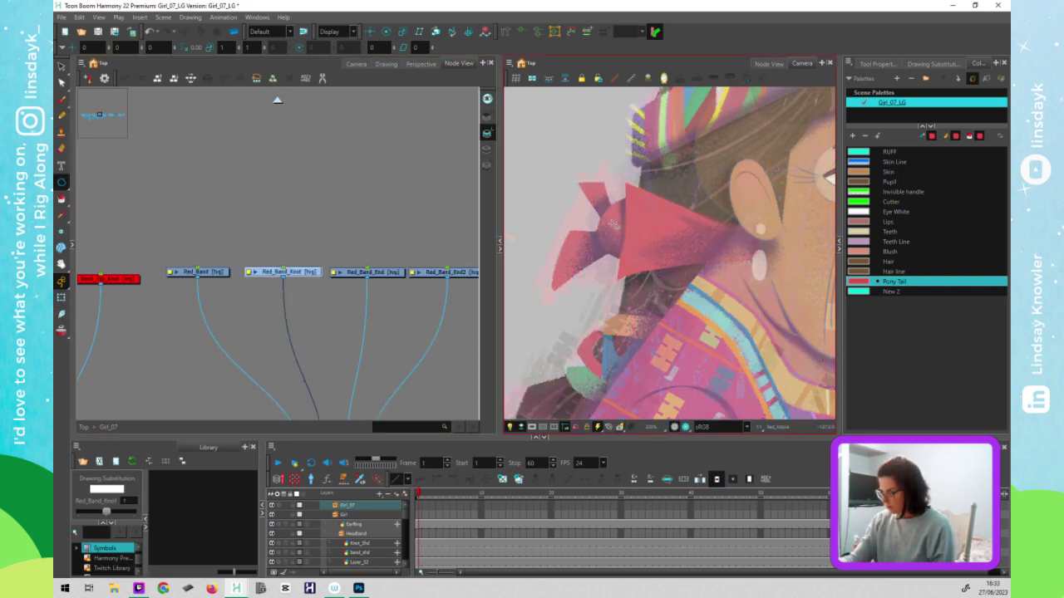
{"action": "mouse_move", "coordinate": [602, 202]}
{"action": "left_mouse_down"}
{"action": "mouse_move", "coordinate": [645, 252]}
{"action": "mouse_move", "coordinate": [664, 257]}
{"action": "mouse_move", "coordinate": [658, 263]}
{"action": "left_mouse_up"}
- Shift and slightly enlarge the circle to cover the reference knot, and fill it with the Pony Tail red
{"action": "key", "text": "alt+s"}
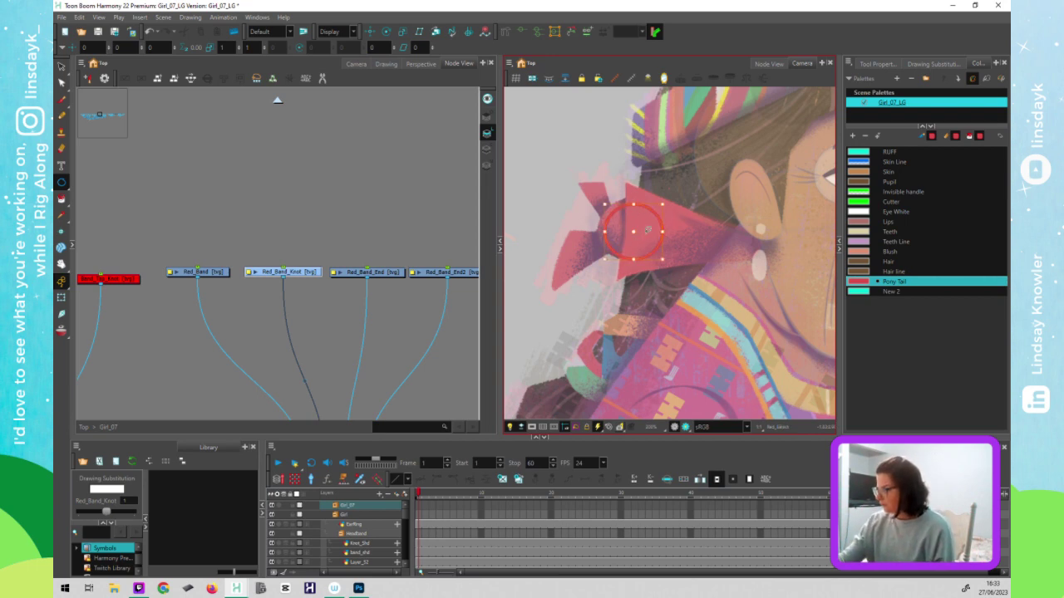
{"action": "left_click_drag", "start_coordinate": [640, 236], "coordinate": [634, 236]}
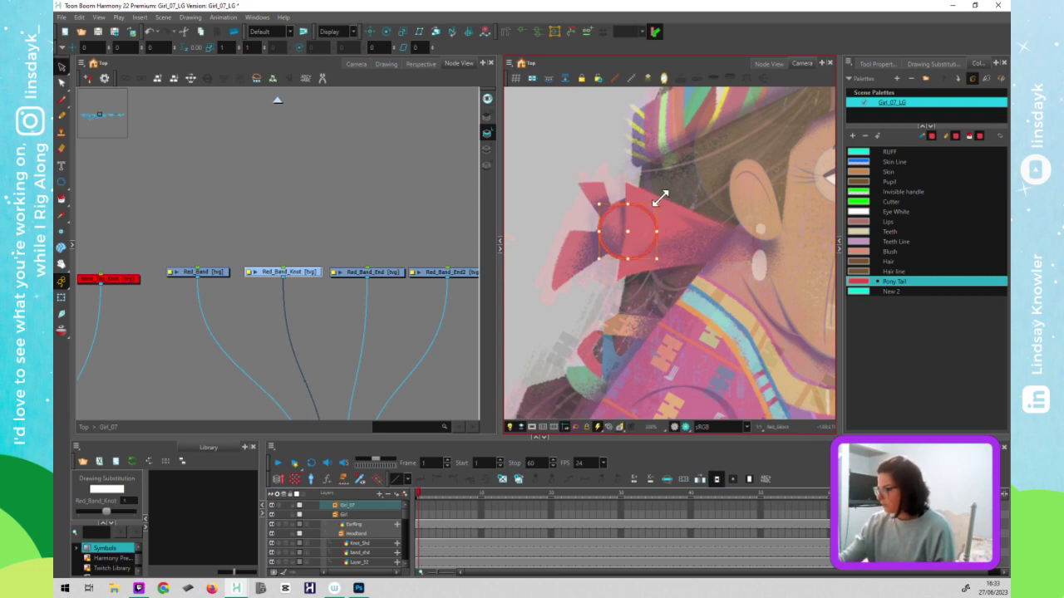
{"action": "left_click_drag", "start_coordinate": [657, 204], "coordinate": [662, 198]}
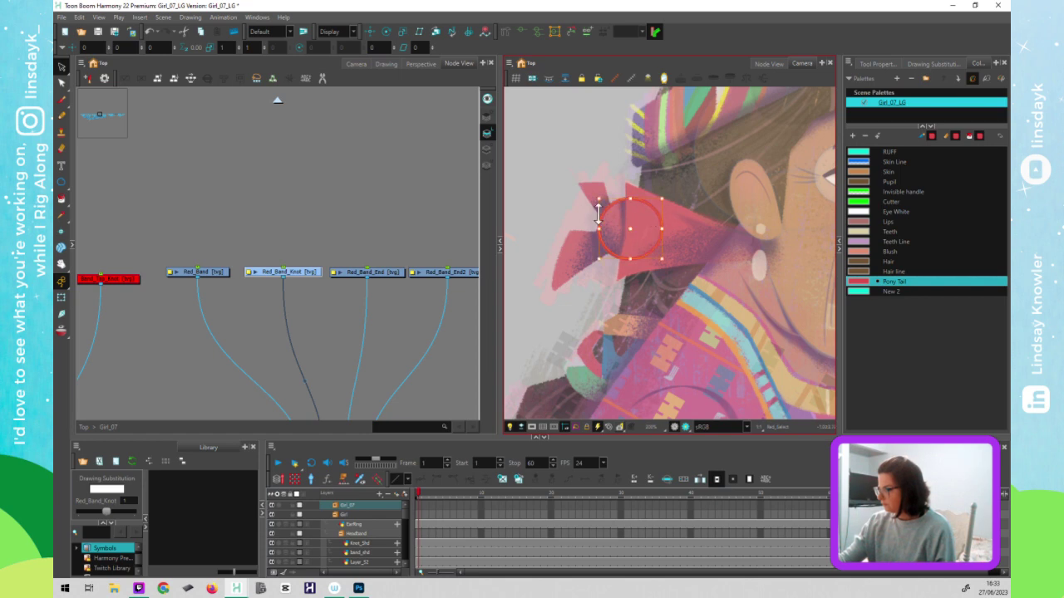
{"action": "left_click_drag", "start_coordinate": [599, 214], "coordinate": [638, 233]}
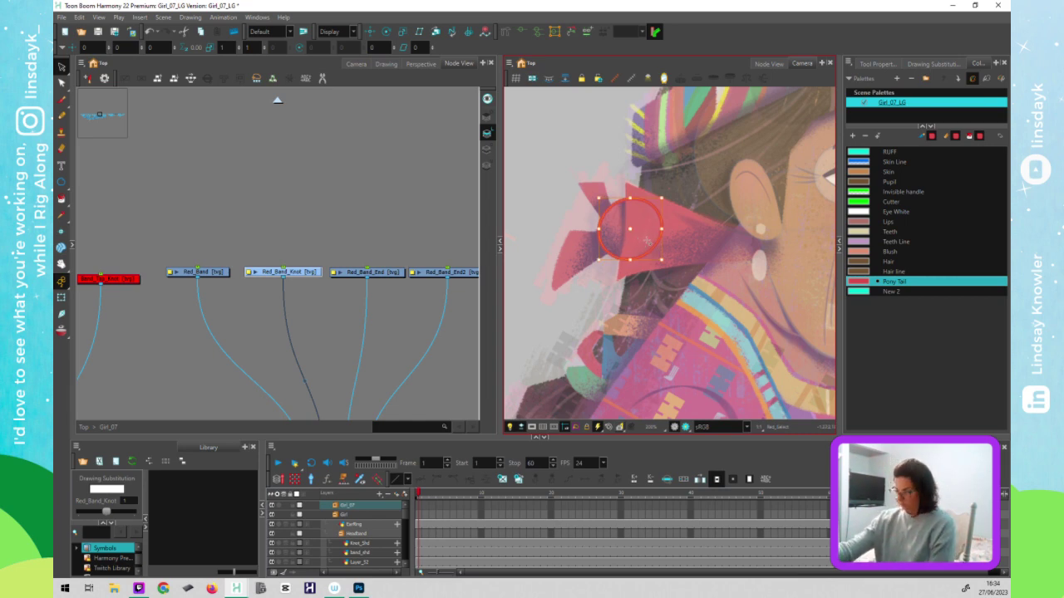
{"action": "left_click", "coordinate": [642, 240]}
{"action": "left_click", "coordinate": [387, 281]}
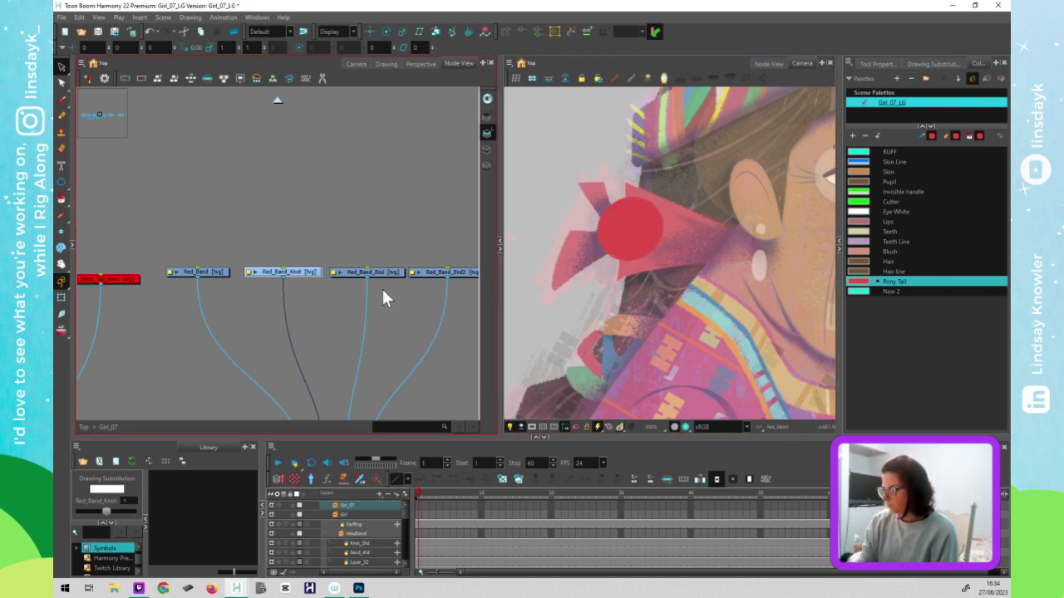
- Draw a rectangle in the Pony Tail colour on the Red_Band_End drawing over the reference's upper band end
{"action": "left_click", "coordinate": [386, 281]}
{"action": "left_click", "coordinate": [608, 241]}
{"action": "key", "text": "alt+7"}
{"action": "left_click_drag", "start_coordinate": [577, 179], "coordinate": [622, 239]}
{"action": "key", "text": "alt+s"}
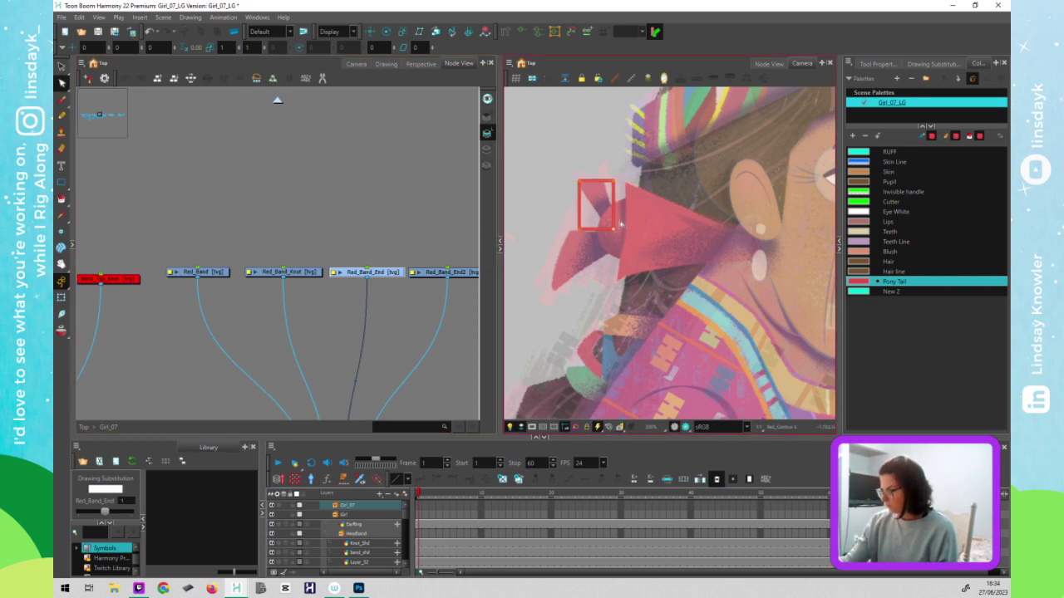
- Reshape the rectangle into a tapered band end matching the reference's upper tail and fill it with the Pony Tail red
{"action": "mouse_move", "coordinate": [613, 228]}
{"action": "left_mouse_down"}
{"action": "mouse_move", "coordinate": [618, 215]}
{"action": "mouse_move", "coordinate": [607, 230]}
{"action": "left_mouse_up"}
{"action": "left_click_drag", "start_coordinate": [614, 180], "coordinate": [605, 181]}
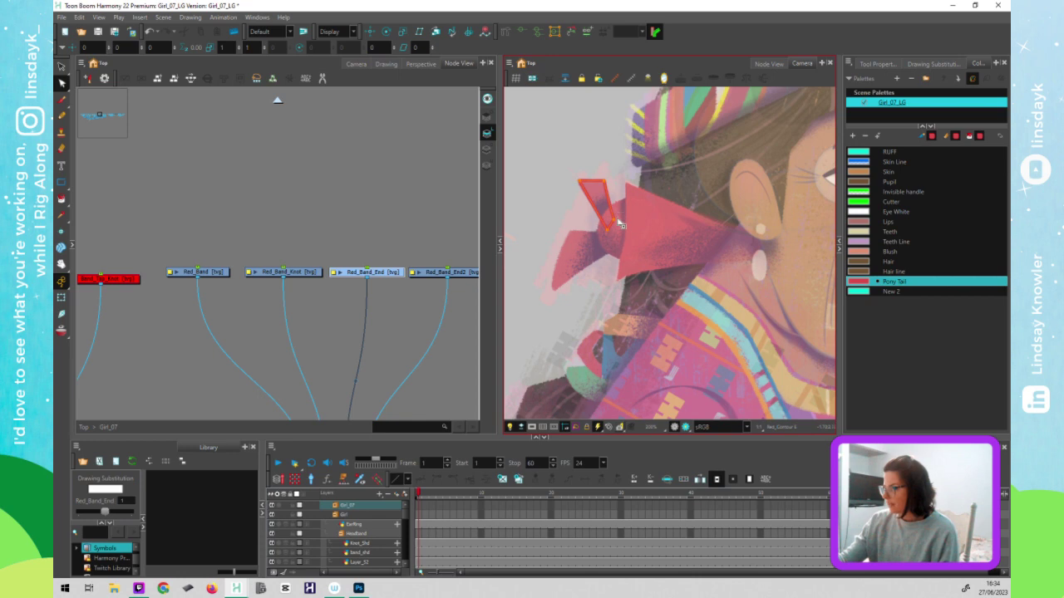
{"action": "left_click_drag", "start_coordinate": [579, 181], "coordinate": [577, 181]}
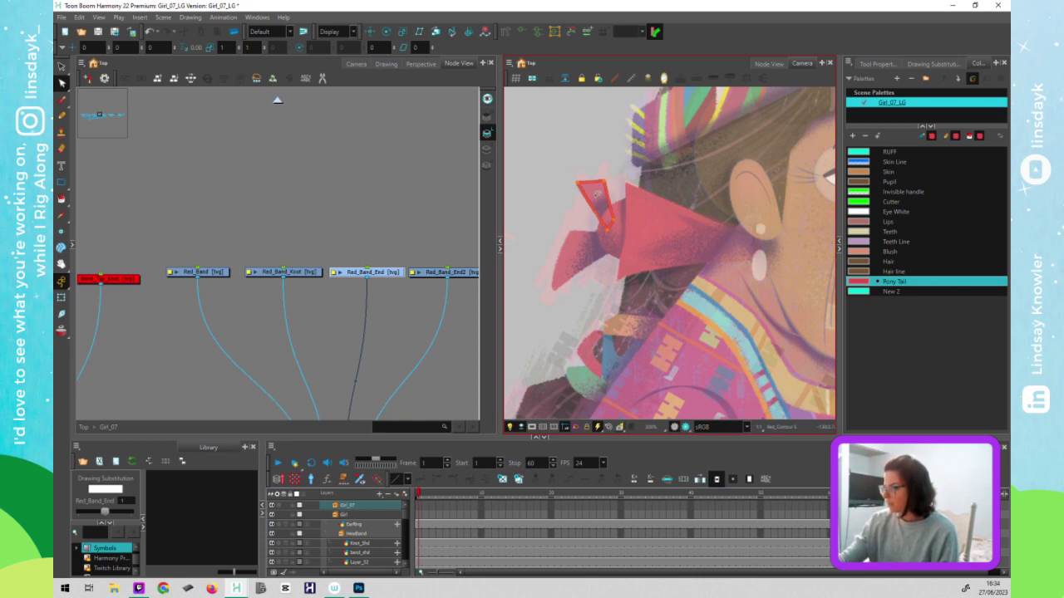
{"action": "left_click", "coordinate": [577, 182]}
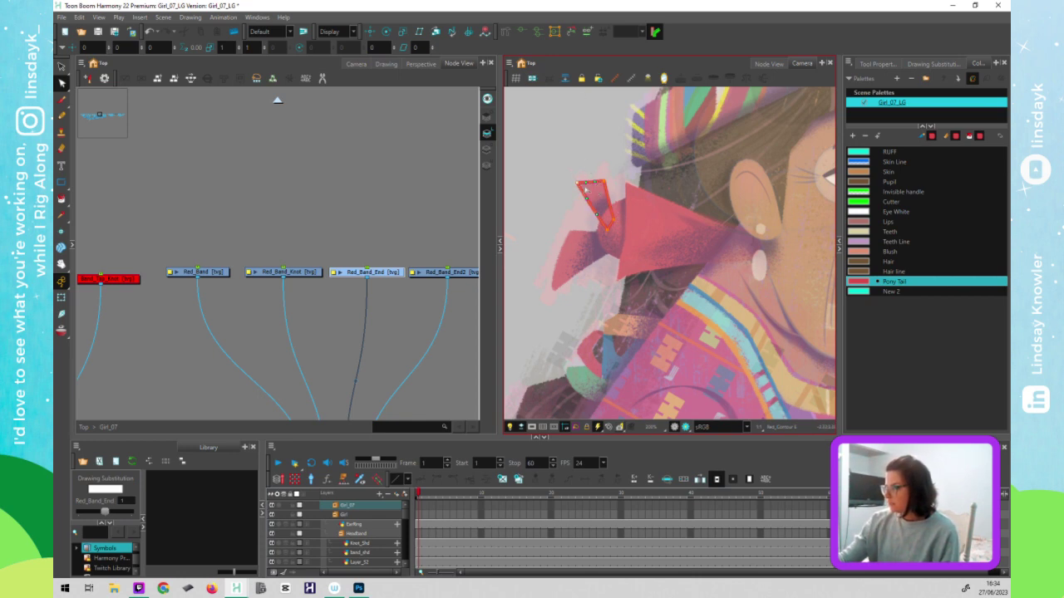
{"action": "left_click_drag", "start_coordinate": [578, 182], "coordinate": [579, 181]}
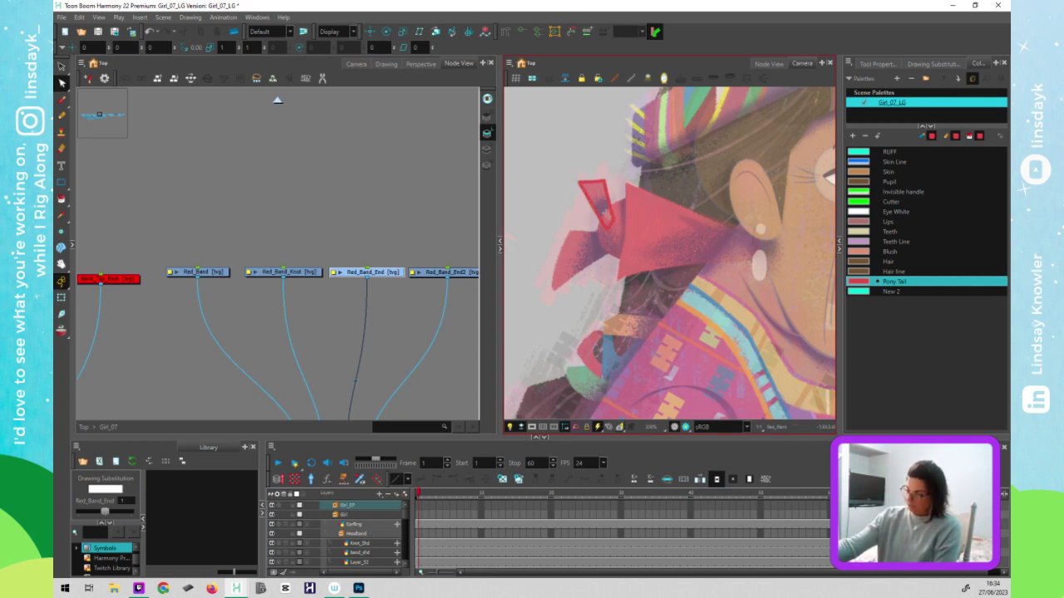
{"action": "left_click", "coordinate": [602, 205]}
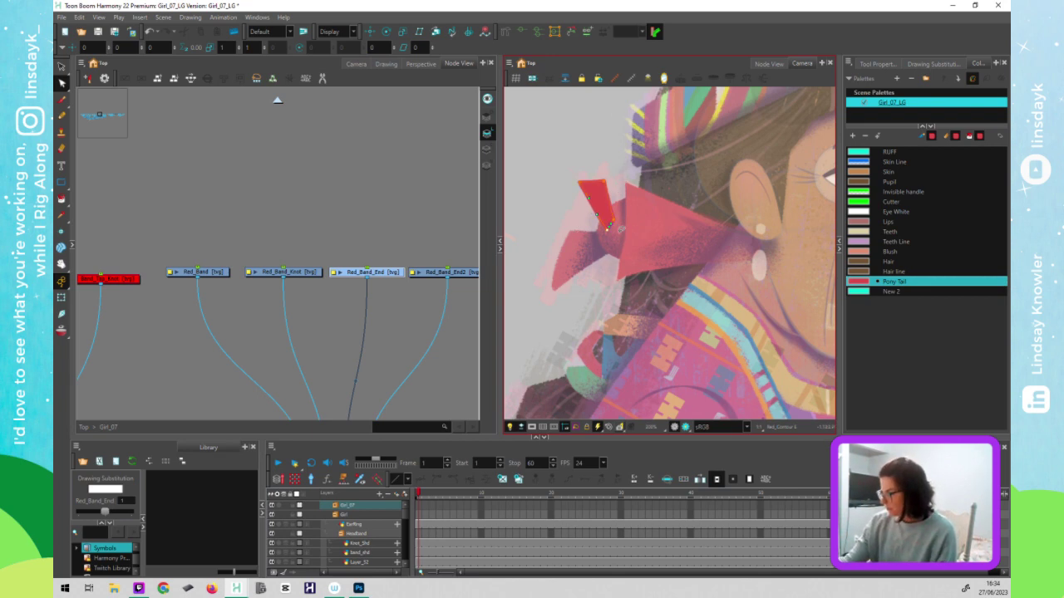
- Round the narrow tip of the upper band end by curving its short edge outward into the knot area
{"action": "scroll", "coordinate": [618, 229], "scroll_direction": "up", "scroll_amount": 6}
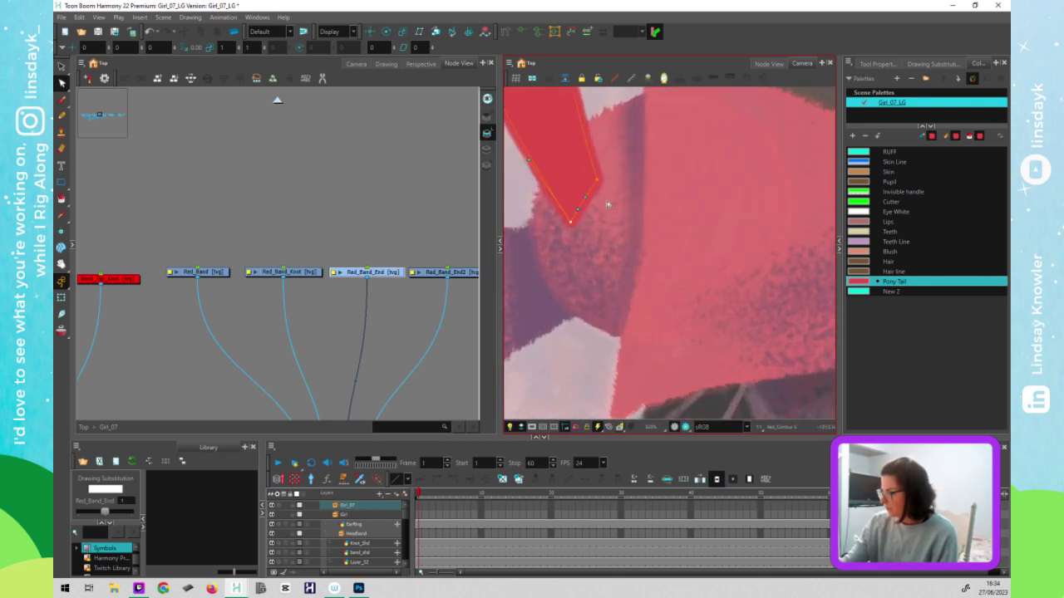
{"action": "left_click_drag", "start_coordinate": [585, 197], "coordinate": [603, 204]}
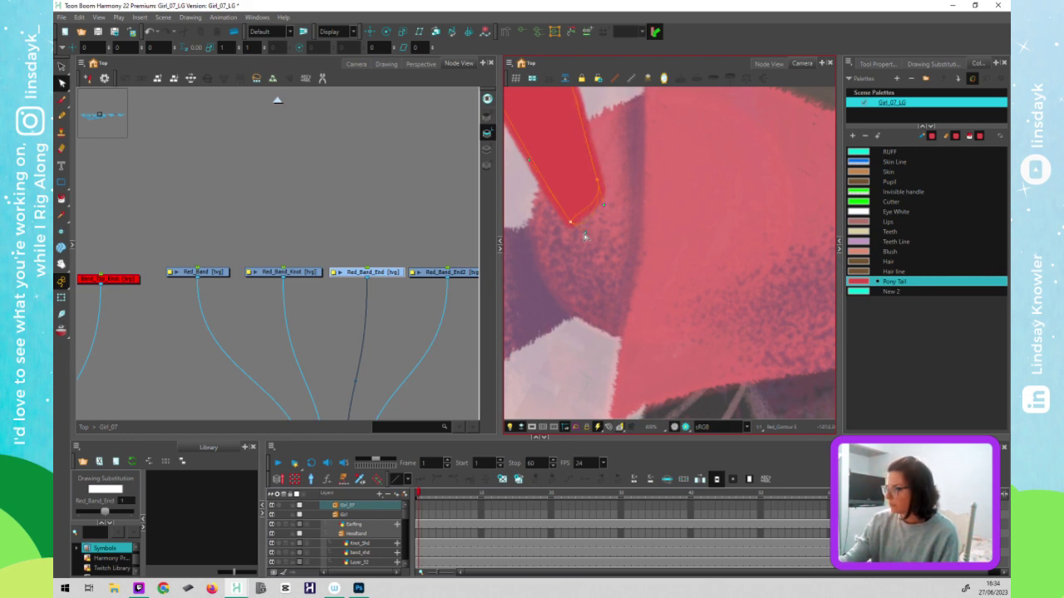
{"action": "left_click_drag", "start_coordinate": [582, 240], "coordinate": [583, 241]}
{"action": "scroll", "coordinate": [607, 227], "scroll_direction": "down", "scroll_amount": 5}
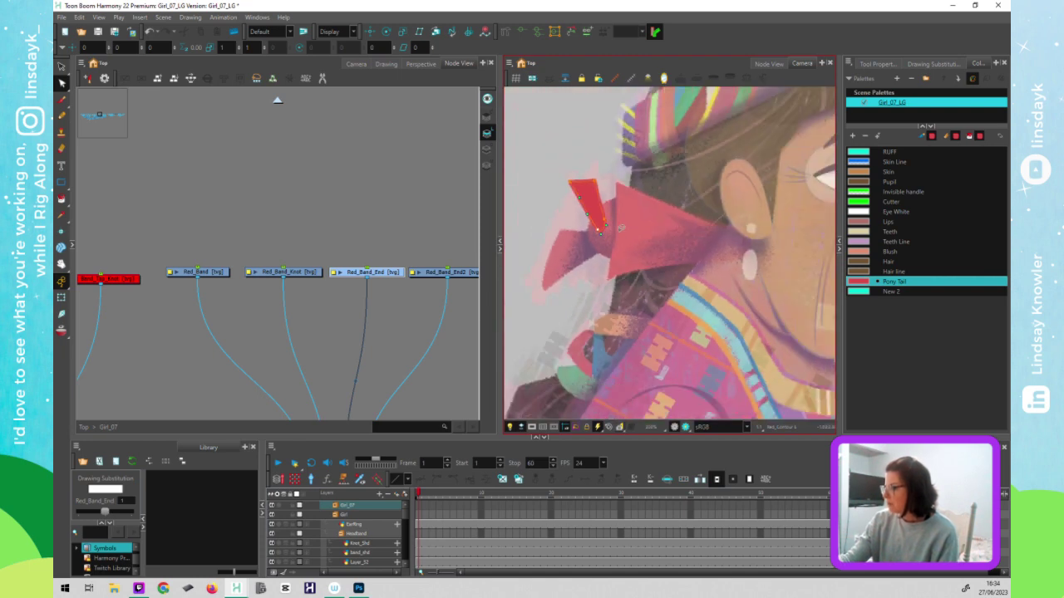
{"action": "scroll", "coordinate": [670, 254], "scroll_direction": "down", "scroll_amount": 4}
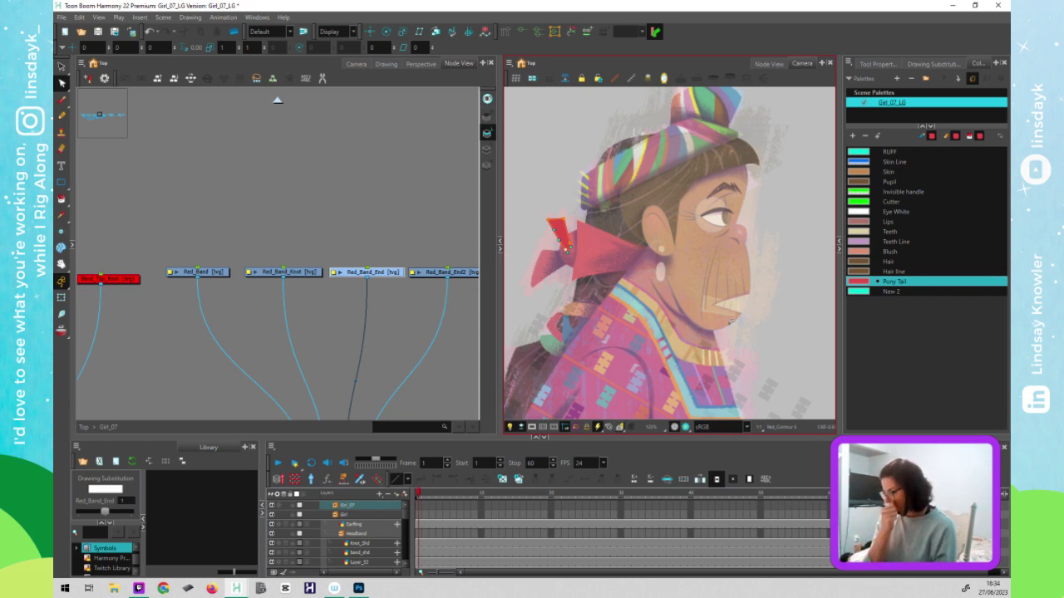
{"action": "left_click_drag", "start_coordinate": [674, 325], "coordinate": [674, 265]}
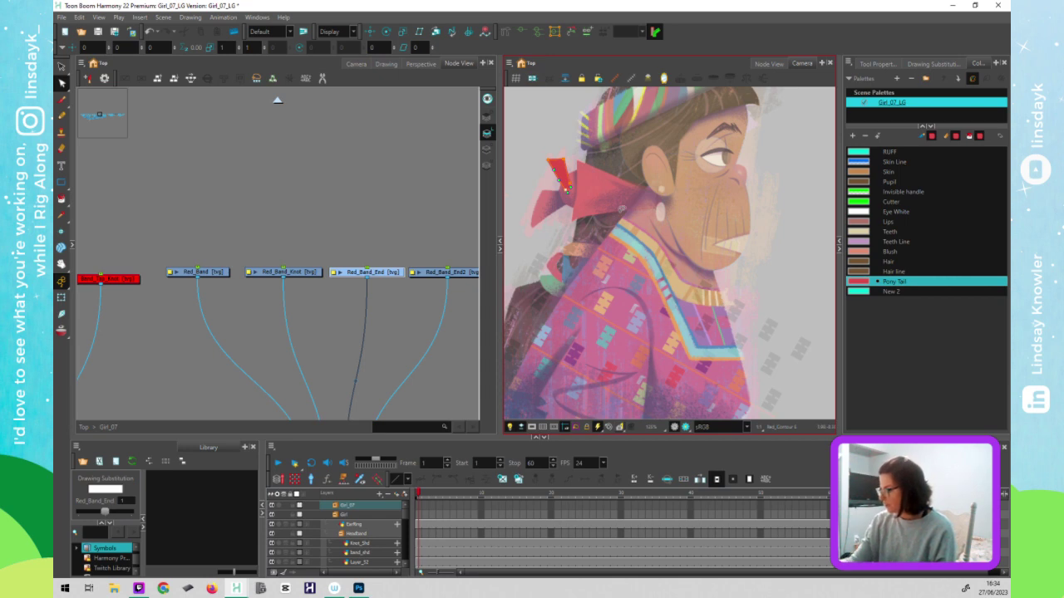
{"action": "scroll", "coordinate": [653, 268], "scroll_direction": "up", "scroll_amount": 2}
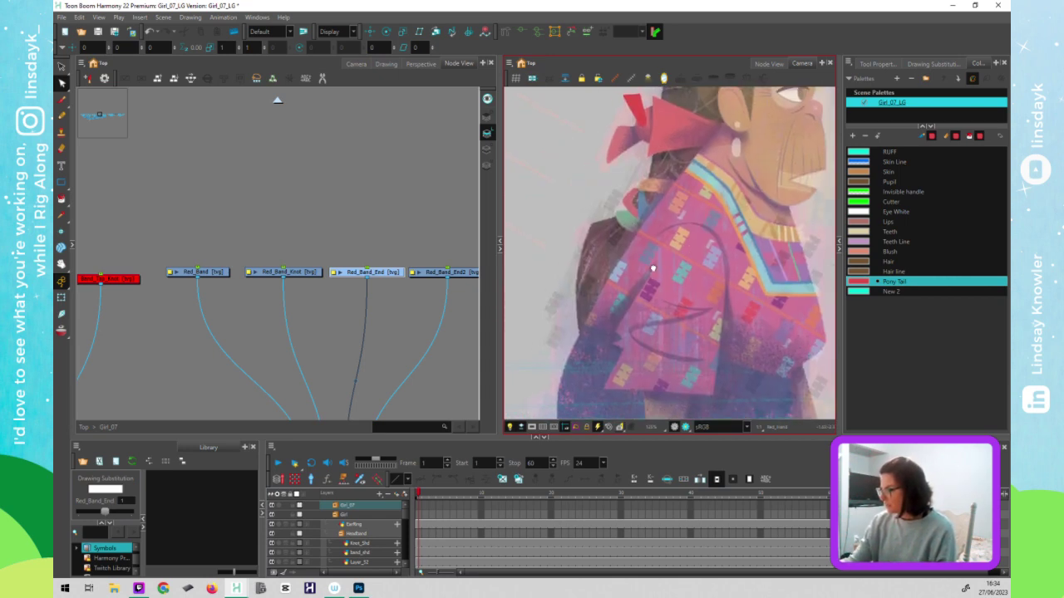
{"action": "scroll", "coordinate": [652, 268], "scroll_direction": "up", "scroll_amount": 5}
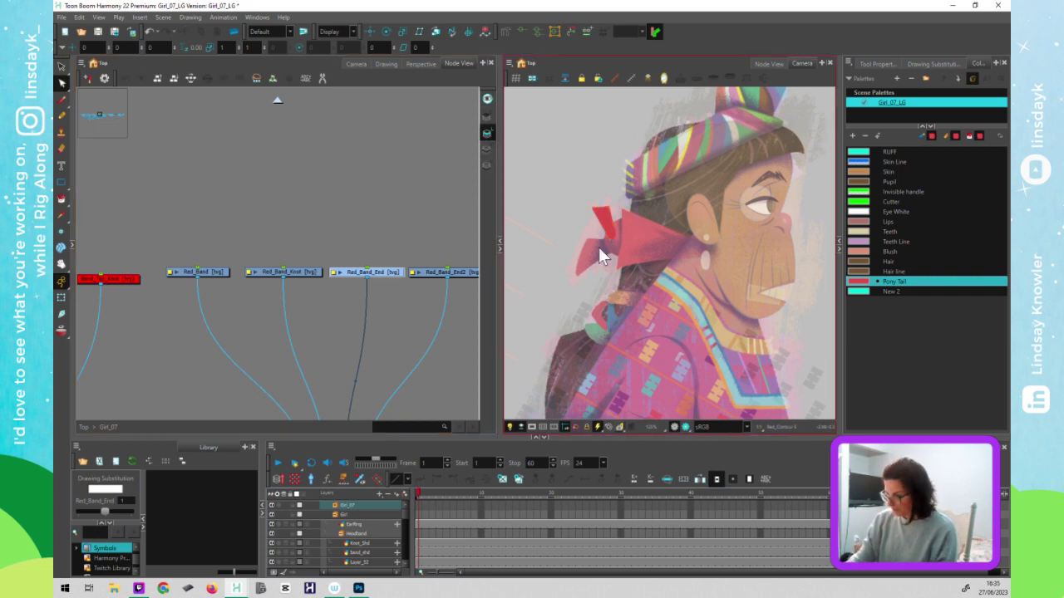
- Rename the Red_Band_End2 drawing node as Red_Band_BtmEnd
{"action": "key", "text": "shift+2"}
{"action": "scroll", "coordinate": [599, 273], "scroll_direction": "up", "scroll_amount": 3}
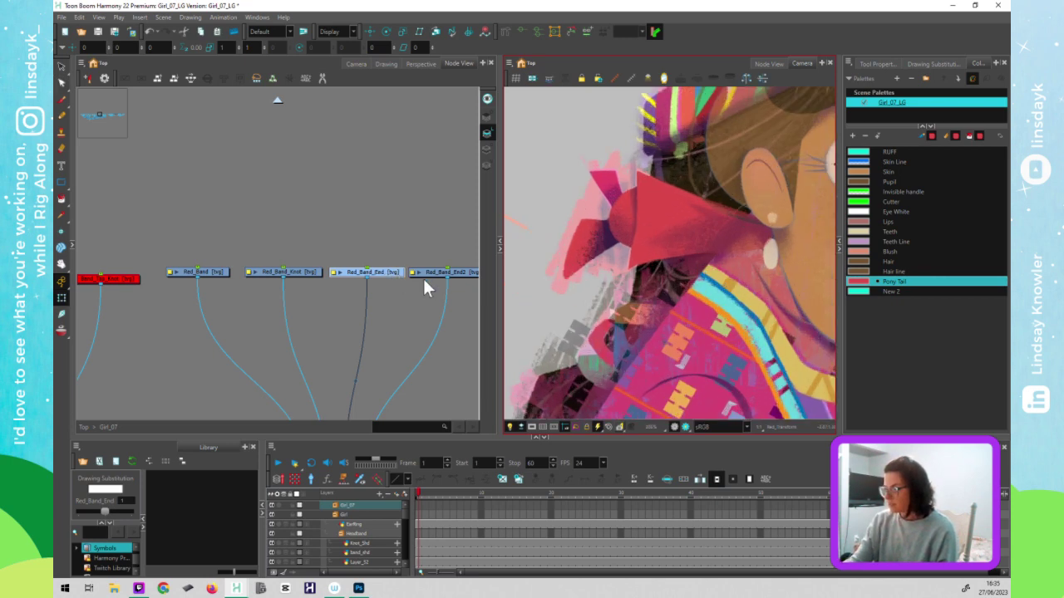
{"action": "left_click_drag", "start_coordinate": [408, 319], "coordinate": [316, 324]}
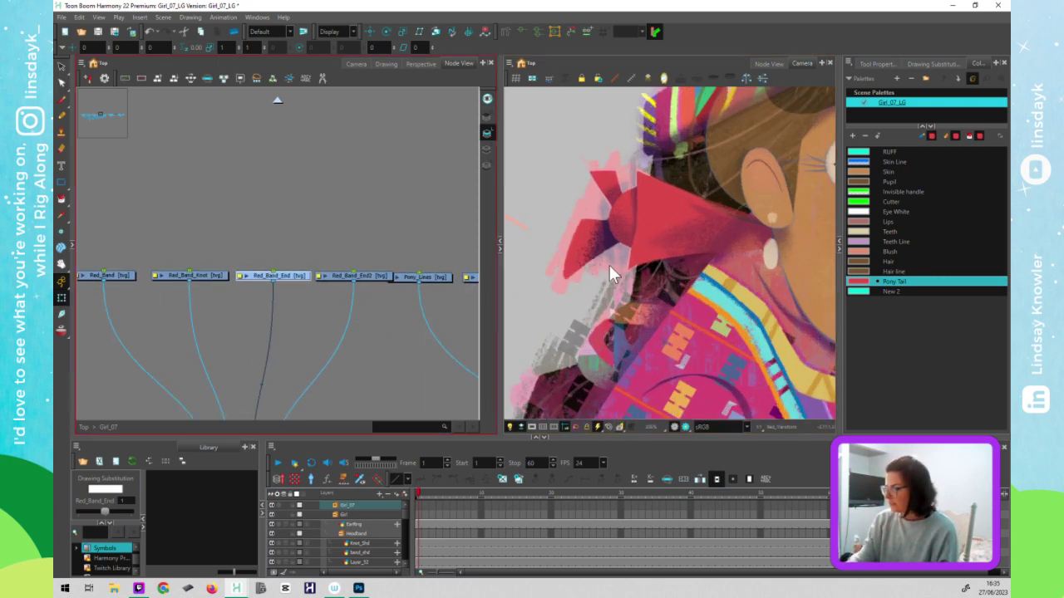
{"action": "left_click", "coordinate": [609, 275]}
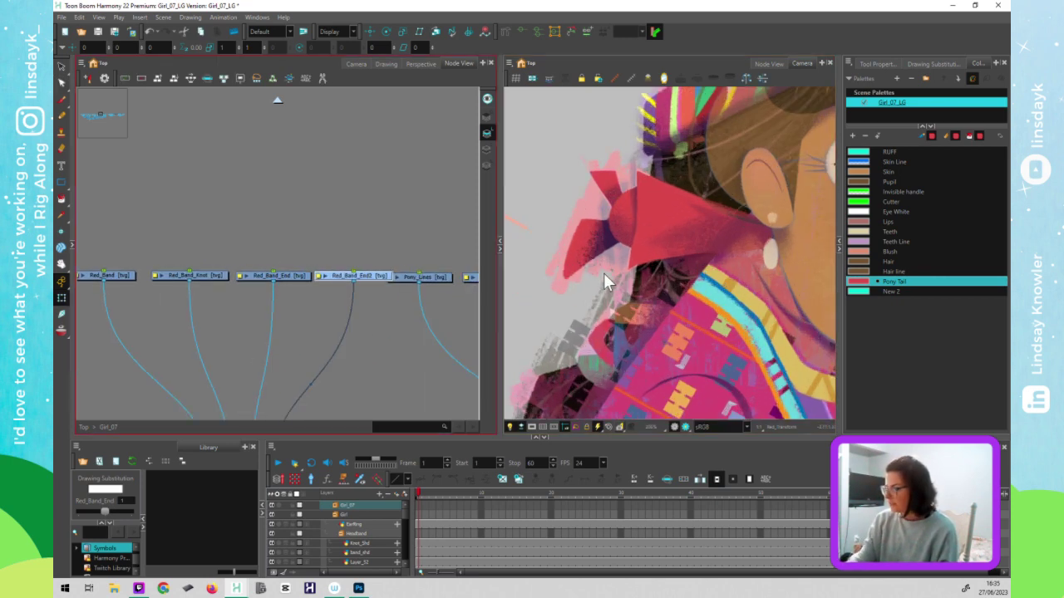
{"action": "left_click", "coordinate": [319, 276]}
{"action": "left_click", "coordinate": [700, 280]}
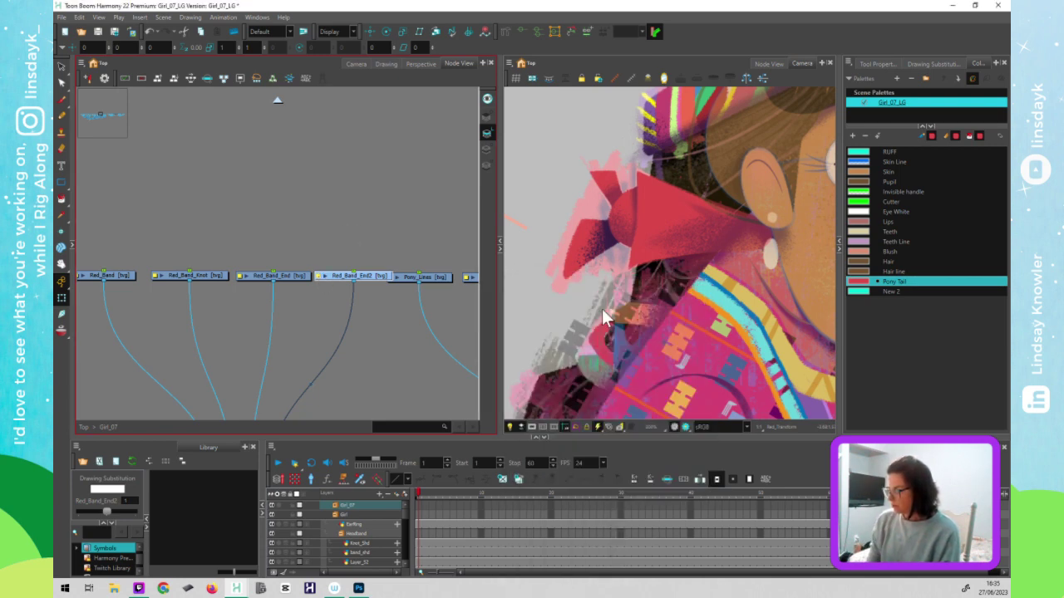
{"action": "double_click", "coordinate": [317, 275]}
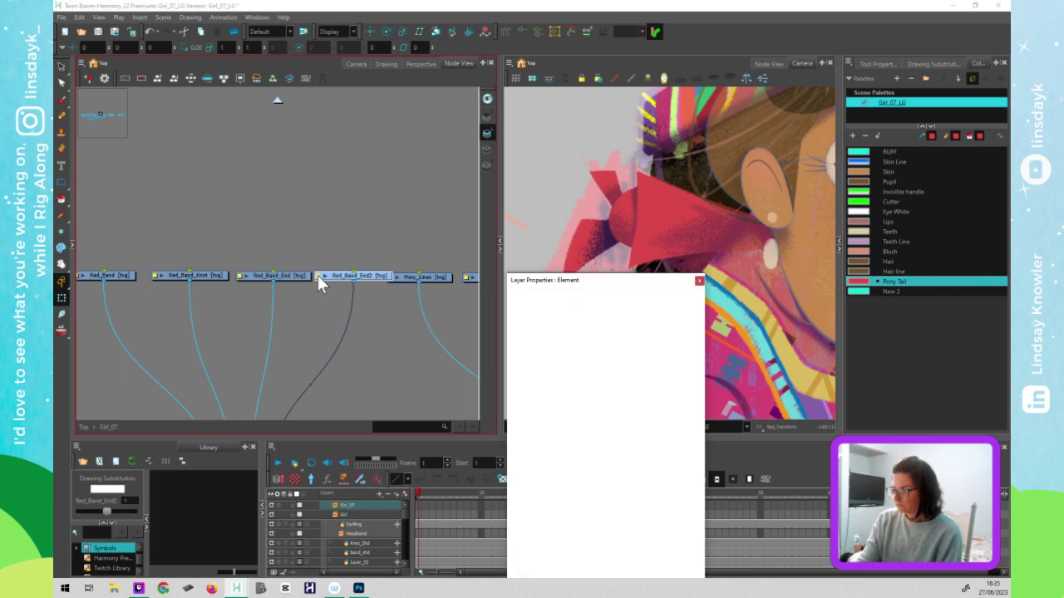
{"action": "key", "text": "Escape"}
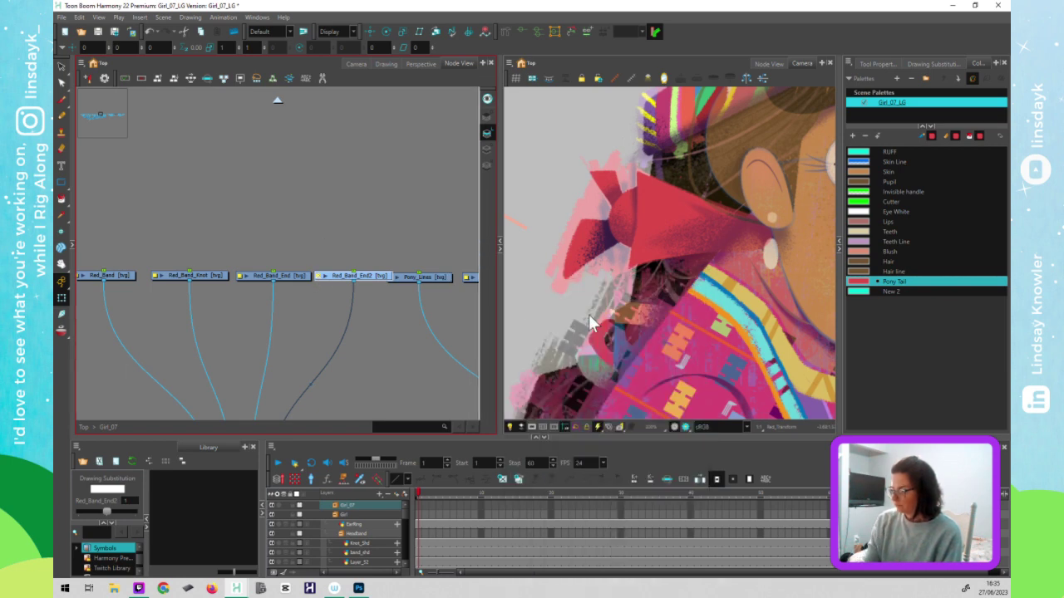
{"action": "double_click", "coordinate": [318, 276]}
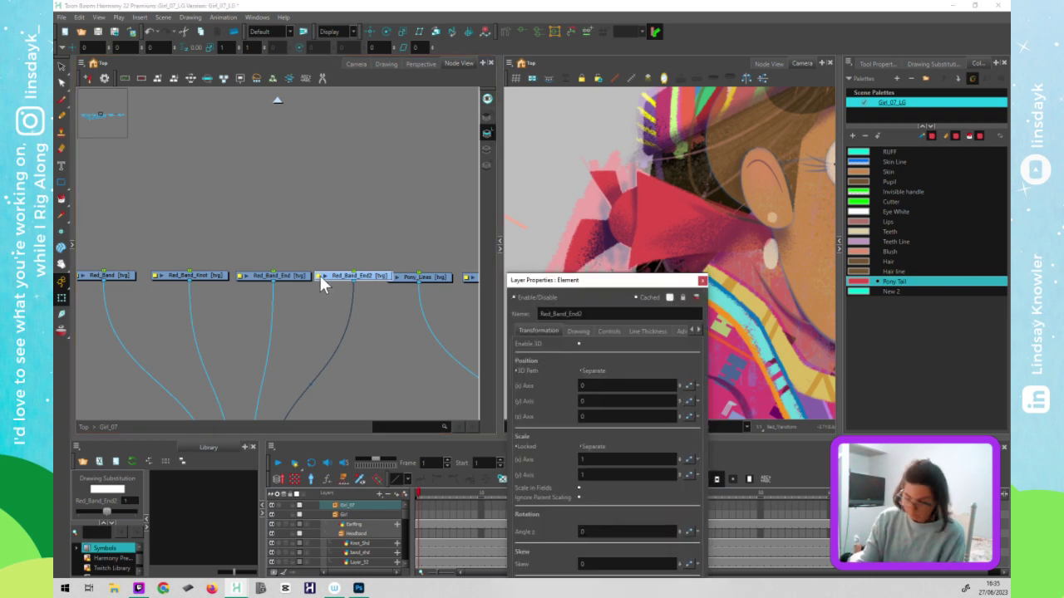
{"action": "left_click", "coordinate": [608, 313]}
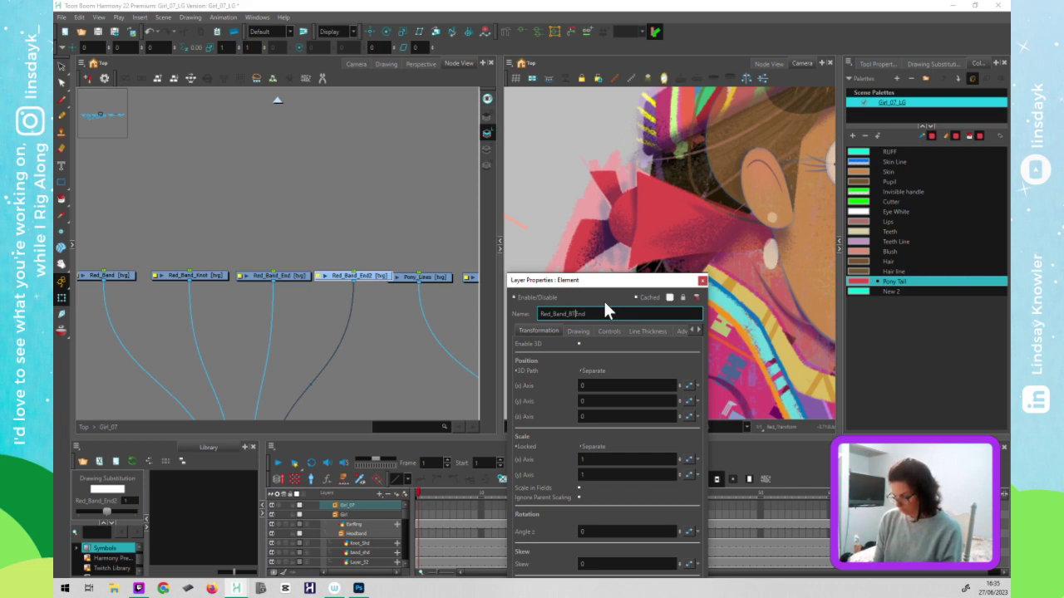
{"action": "type", "text": "n"}
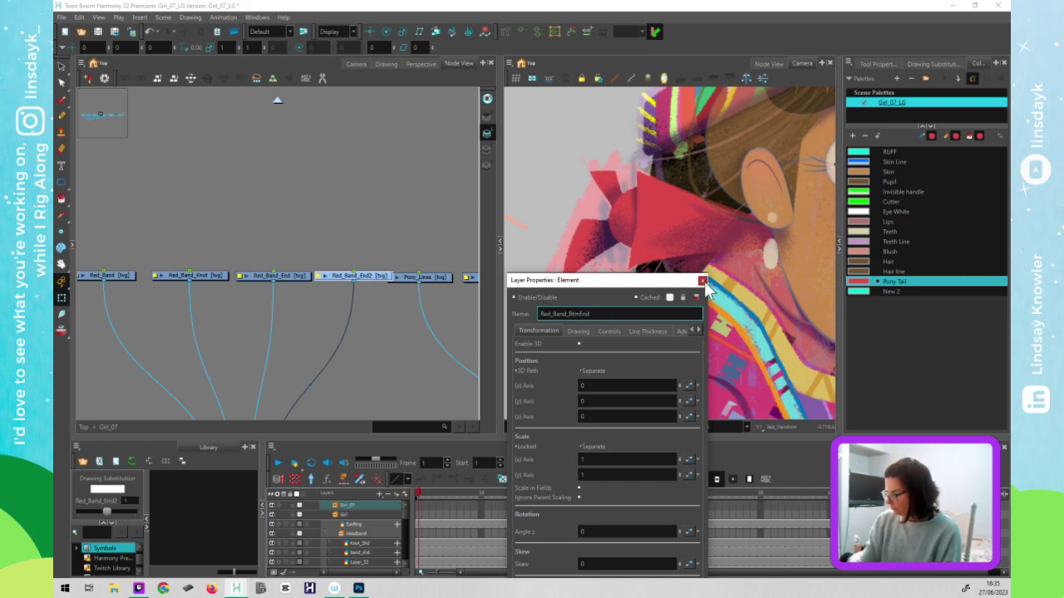
{"action": "key", "text": "Return"}
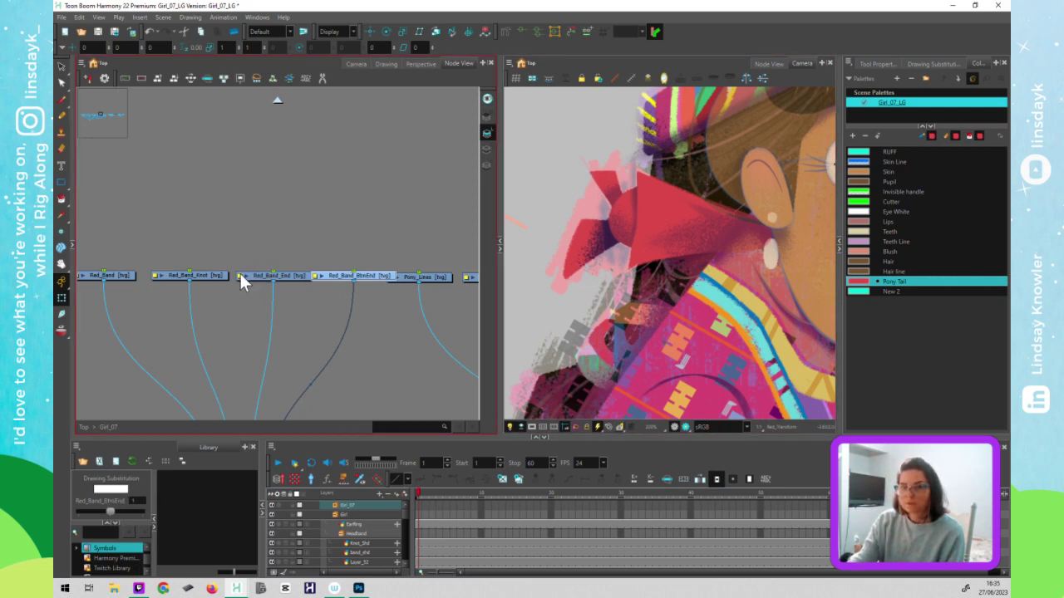
- Rename the Red_Band_End drawing node as Red_Band_TopEnd
{"action": "left_click", "coordinate": [240, 275]}
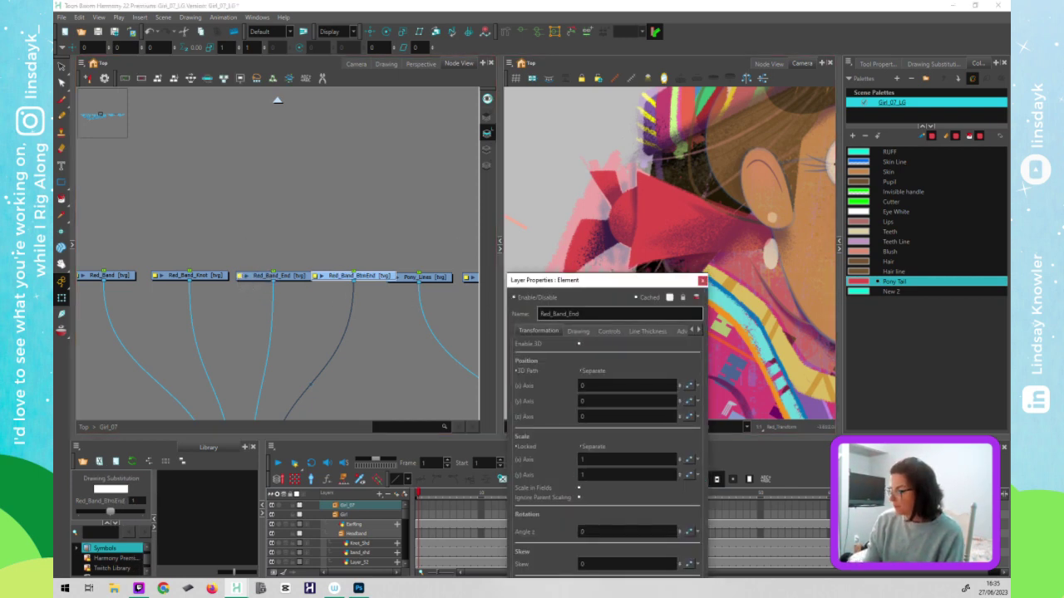
{"action": "left_click", "coordinate": [582, 314]}
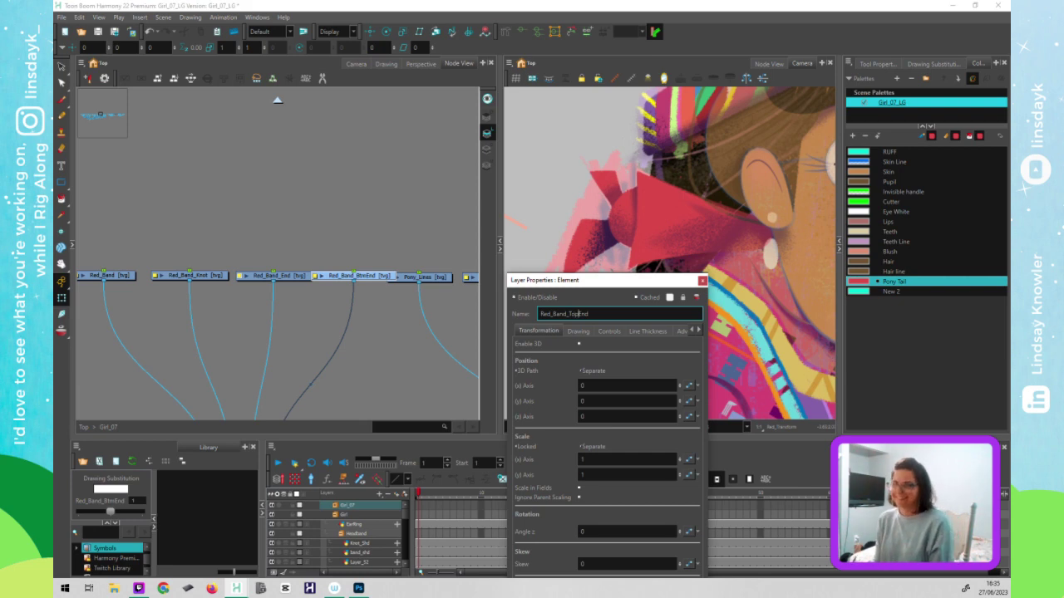
{"action": "left_click_drag", "start_coordinate": [625, 280], "coordinate": [589, 134]}
{"action": "left_click", "coordinate": [670, 134]}
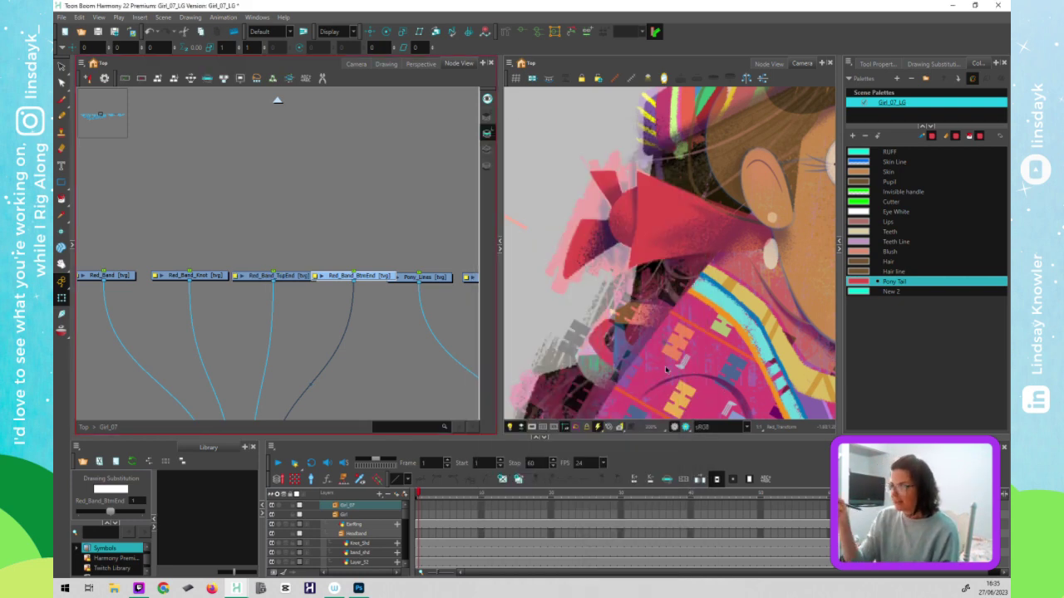
- Draw a rectangle in the Pony Tail colour on the Red_Band_BtmEnd drawing over the reference's lower band end
{"action": "left_click", "coordinate": [665, 368]}
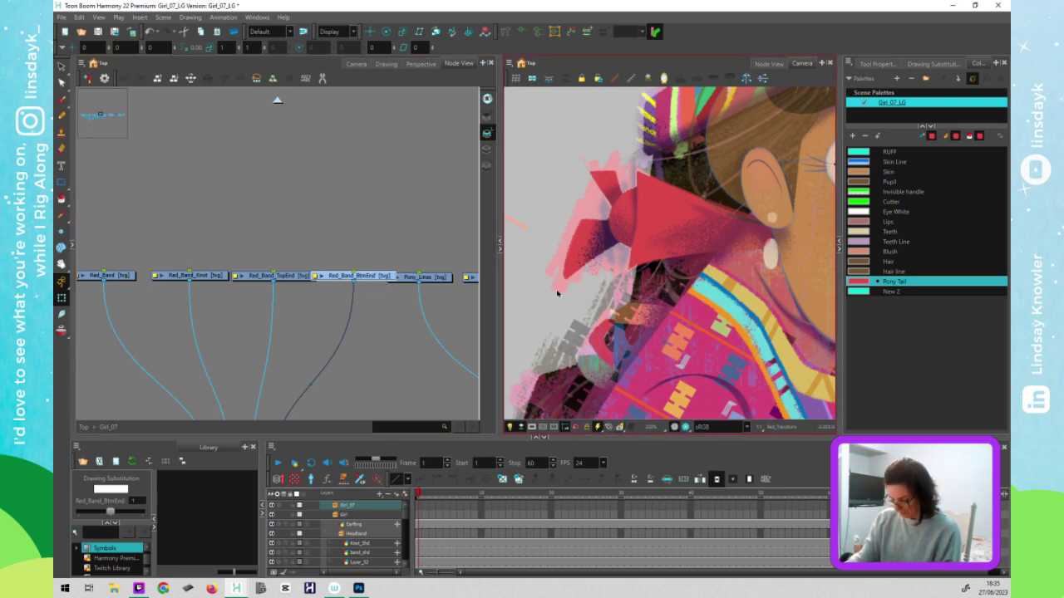
{"action": "key", "text": "alt+7"}
{"action": "left_click_drag", "start_coordinate": [576, 225], "coordinate": [632, 270]}
{"action": "key", "text": "alt+s"}
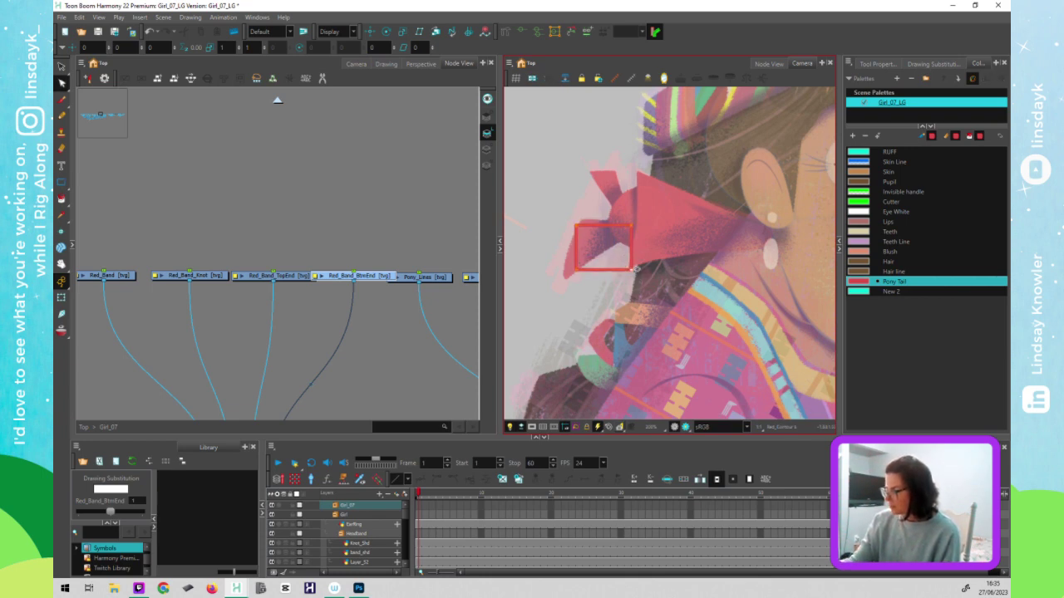
- Reshape the lower band end's corners to match the reference and bow its outer edge slightly outward
{"action": "left_click_drag", "start_coordinate": [576, 225], "coordinate": [581, 221]}
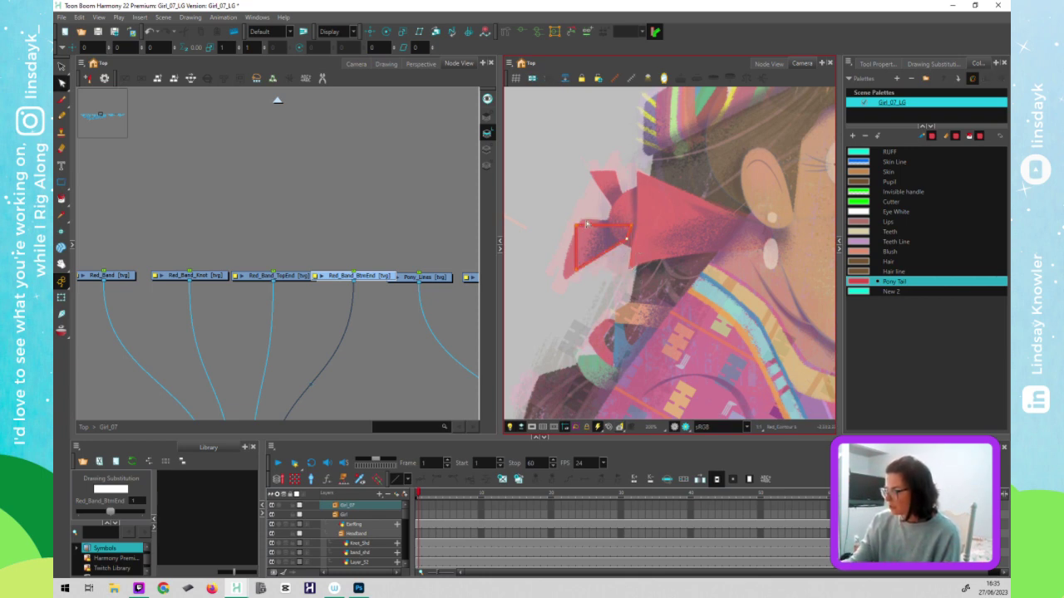
{"action": "left_click_drag", "start_coordinate": [577, 270], "coordinate": [565, 279]}
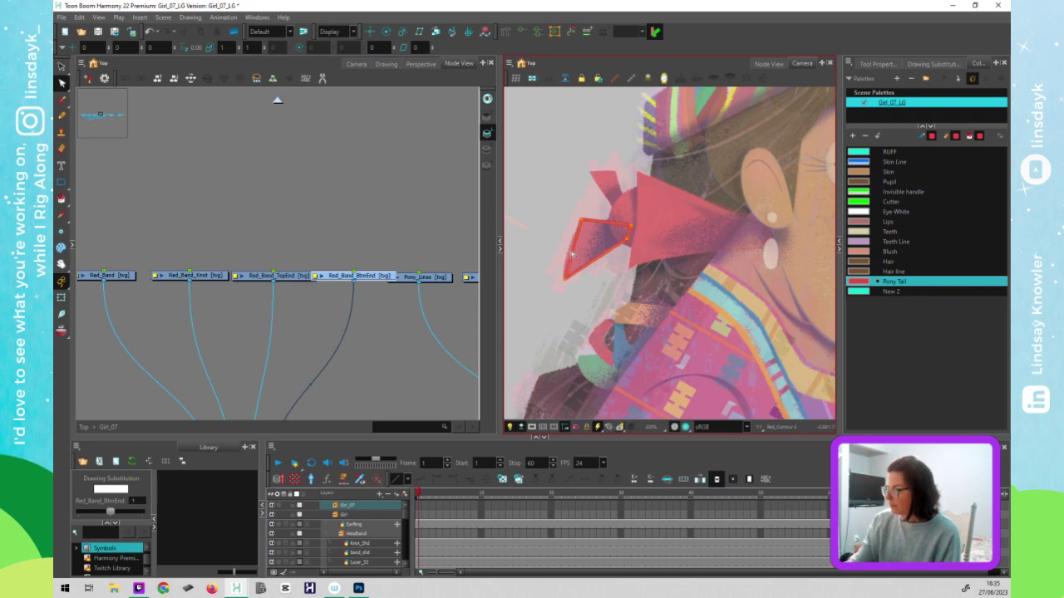
{"action": "left_click_drag", "start_coordinate": [581, 220], "coordinate": [564, 261]}
- Examine the tool properties of the Contour Editor, Pencil and Select tools, including the Pencil option that merges small strokes
{"action": "left_click", "coordinate": [895, 64]}
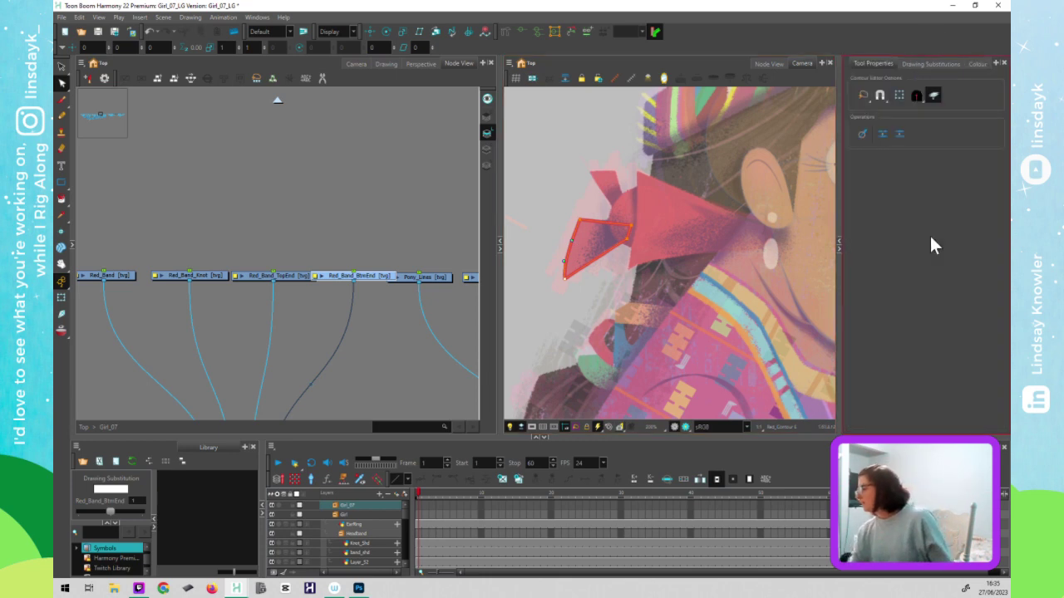
{"action": "left_click", "coordinate": [152, 329]}
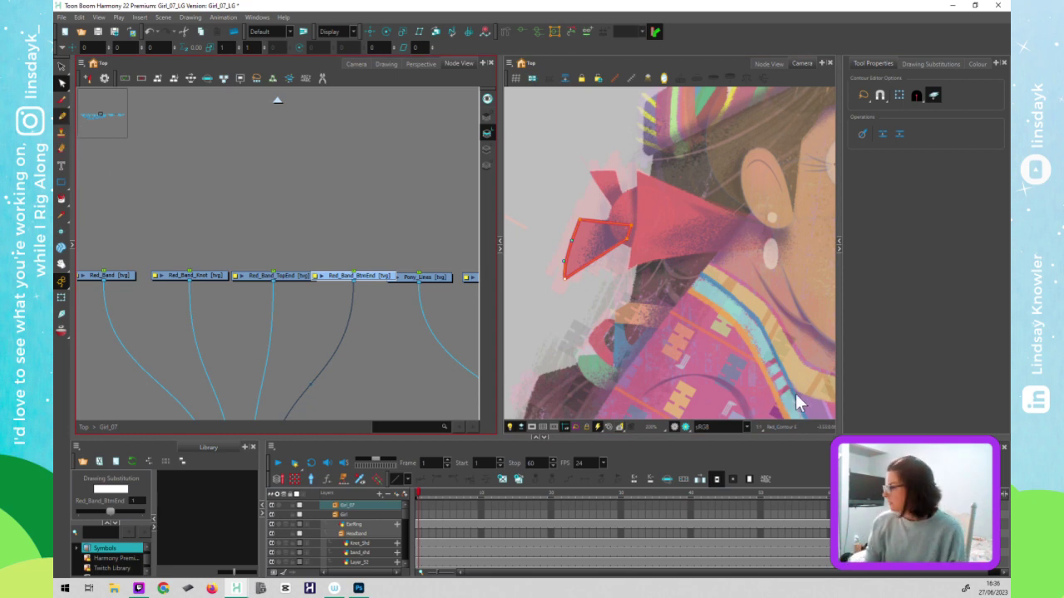
{"action": "key", "text": "alt+/"}
{"action": "left_click", "coordinate": [865, 414]}
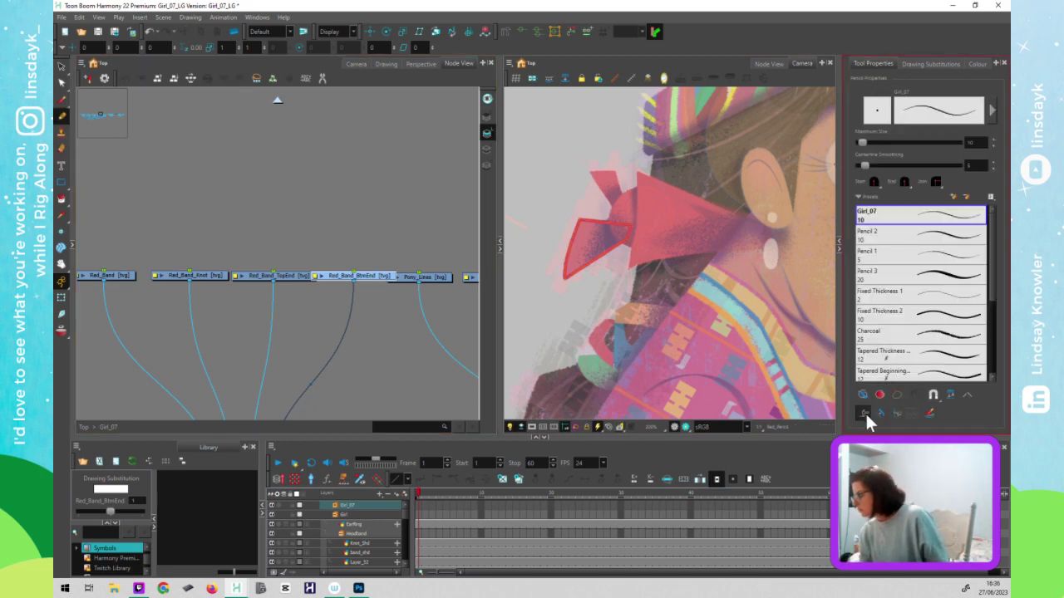
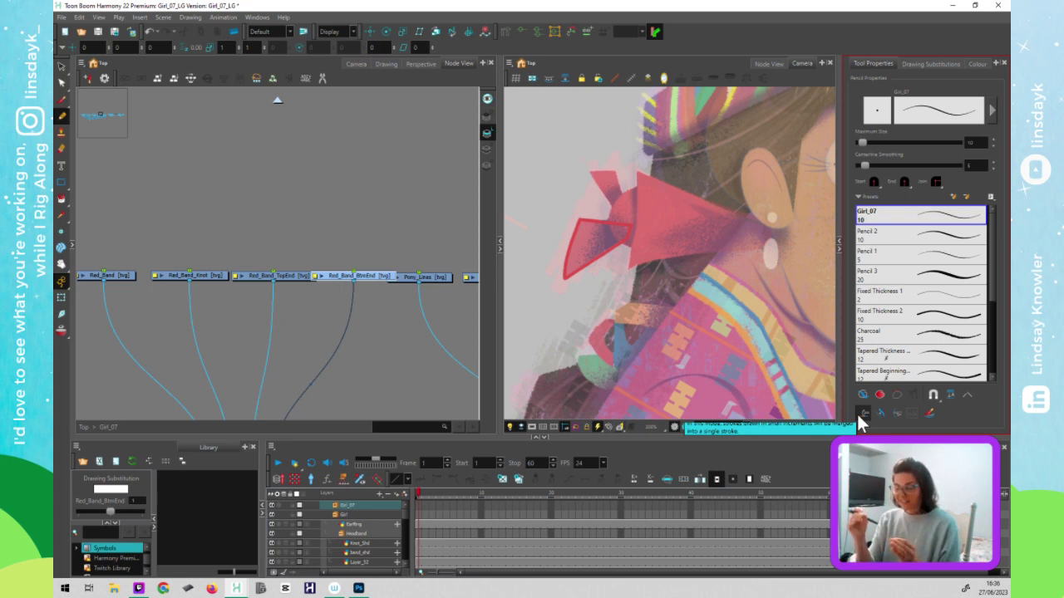
{"action": "left_click", "coordinate": [63, 67]}
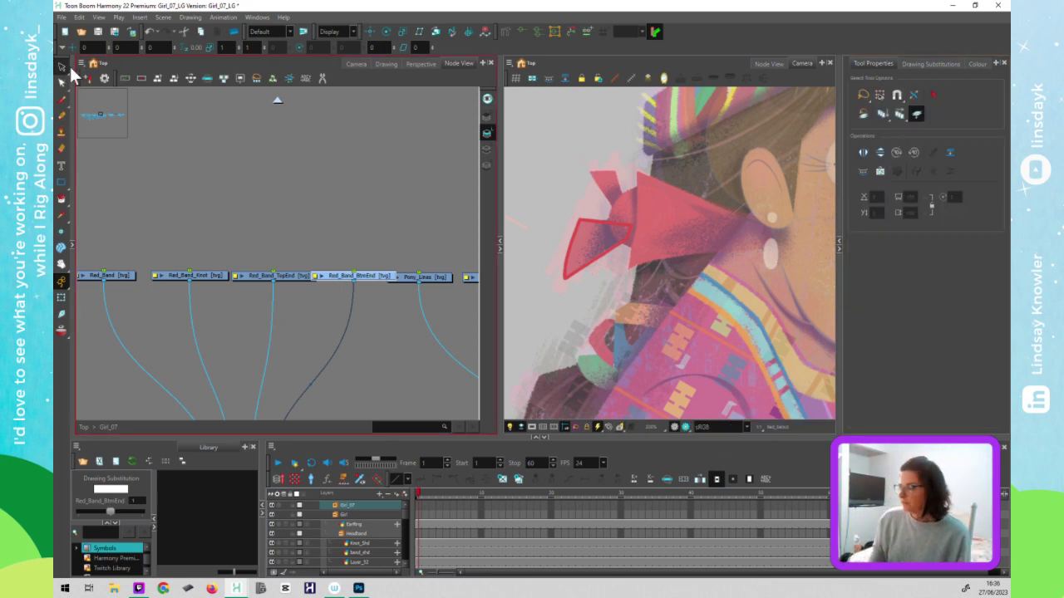
- Fill the lower band end outline with the red pony tail colour
{"action": "left_click", "coordinate": [64, 70]}
{"action": "left_click", "coordinate": [107, 66]}
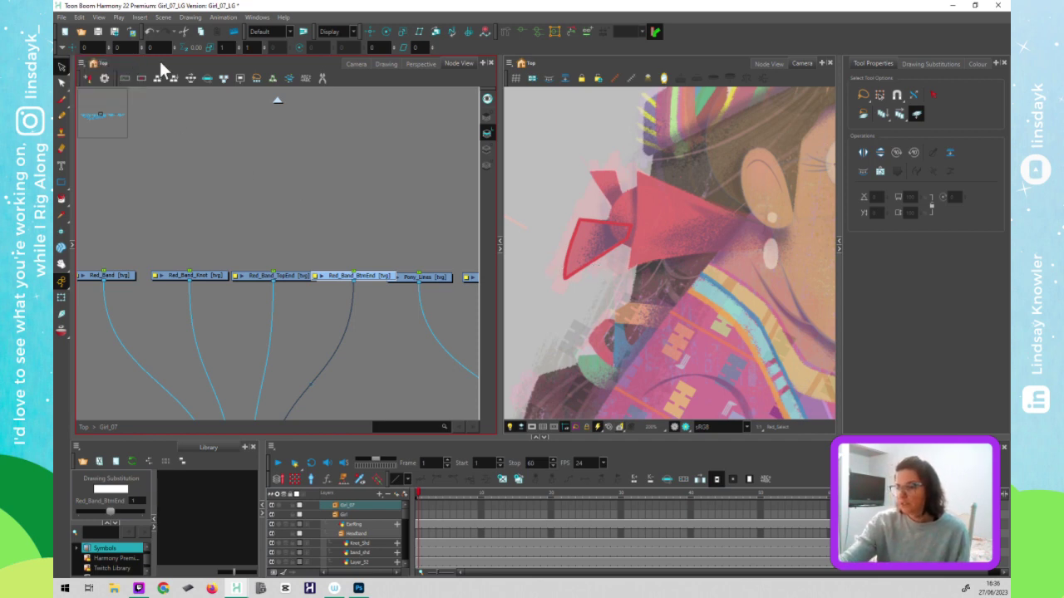
{"action": "left_click", "coordinate": [605, 253]}
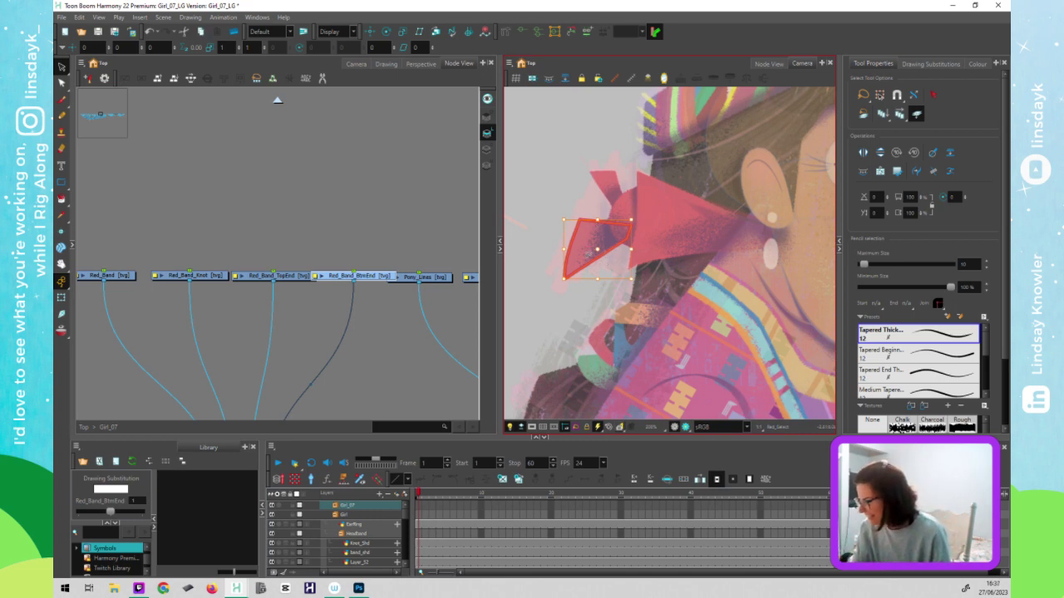
{"action": "left_click", "coordinate": [587, 254]}
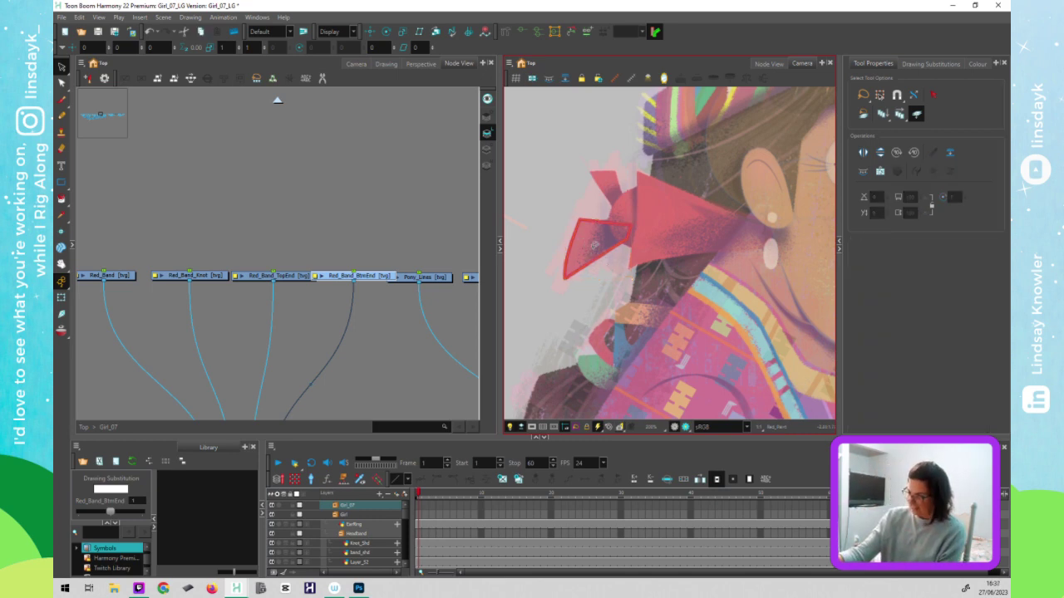
{"action": "left_click", "coordinate": [588, 254]}
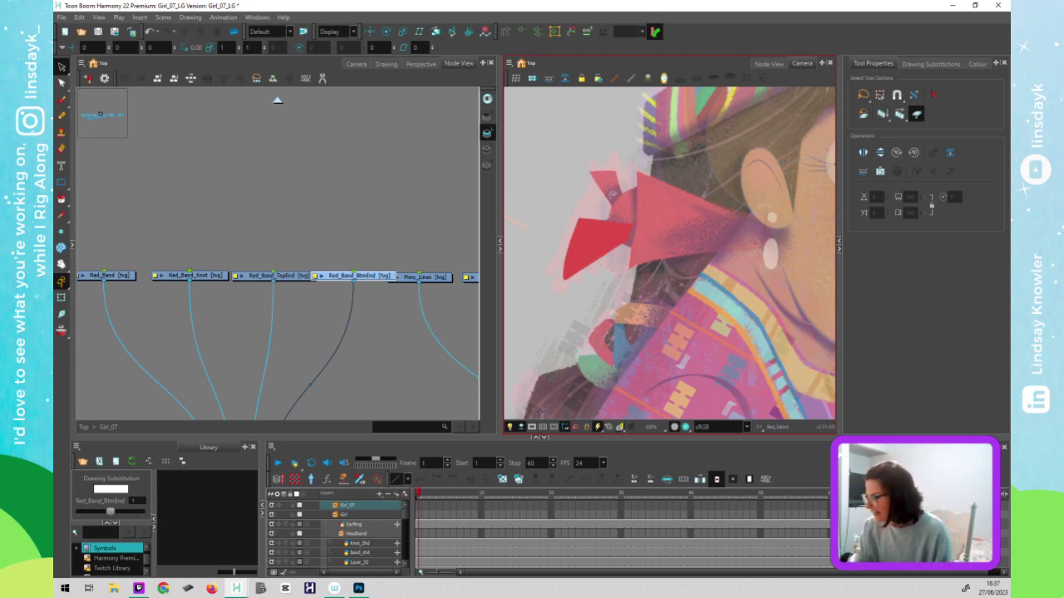
- Extend the lower band end's upper inner corner further beneath the knot and compare it with the reference
{"action": "key", "text": "alt+q"}
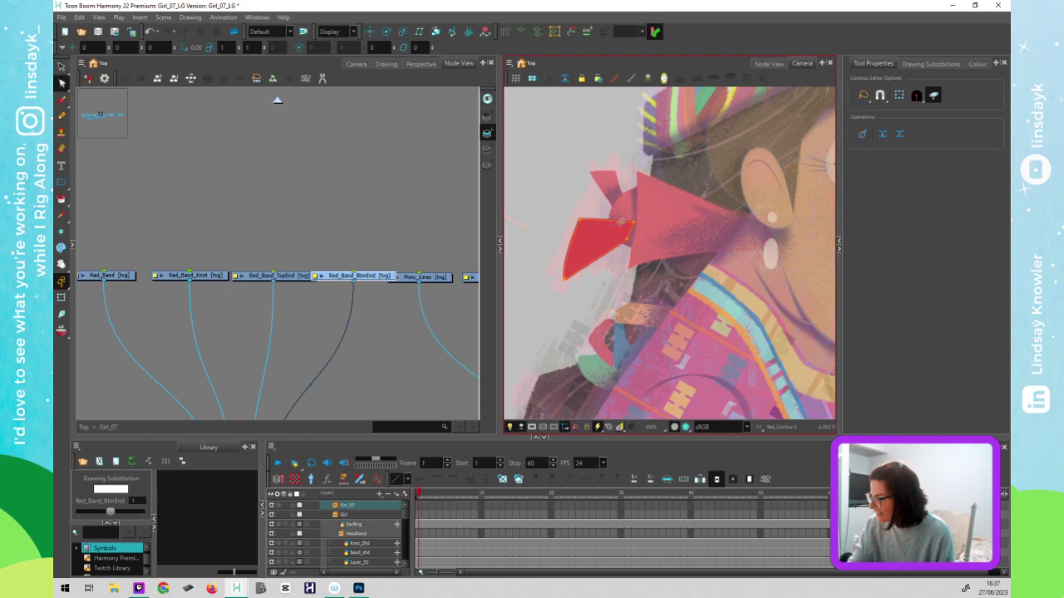
{"action": "mouse_move", "coordinate": [635, 261]}
{"action": "left_mouse_down"}
{"action": "mouse_move", "coordinate": [635, 226]}
{"action": "mouse_move", "coordinate": [630, 290]}
{"action": "left_mouse_up"}
{"action": "key", "text": "ctrl+z"}
{"action": "key", "text": "ctrl+z"}
{"action": "left_click_drag", "start_coordinate": [629, 225], "coordinate": [639, 224]}
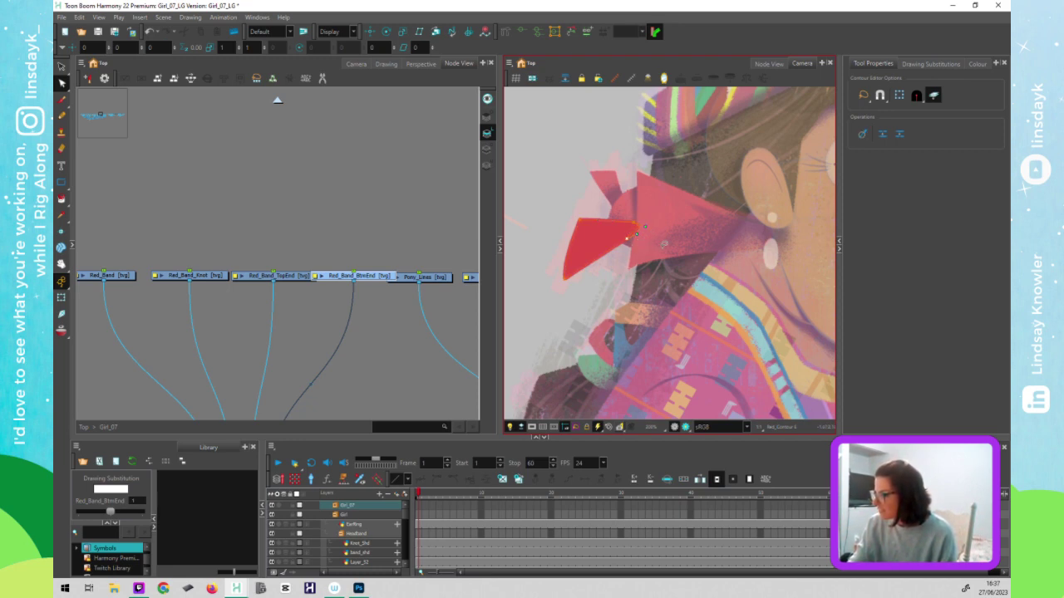
{"action": "left_click", "coordinate": [673, 232]}
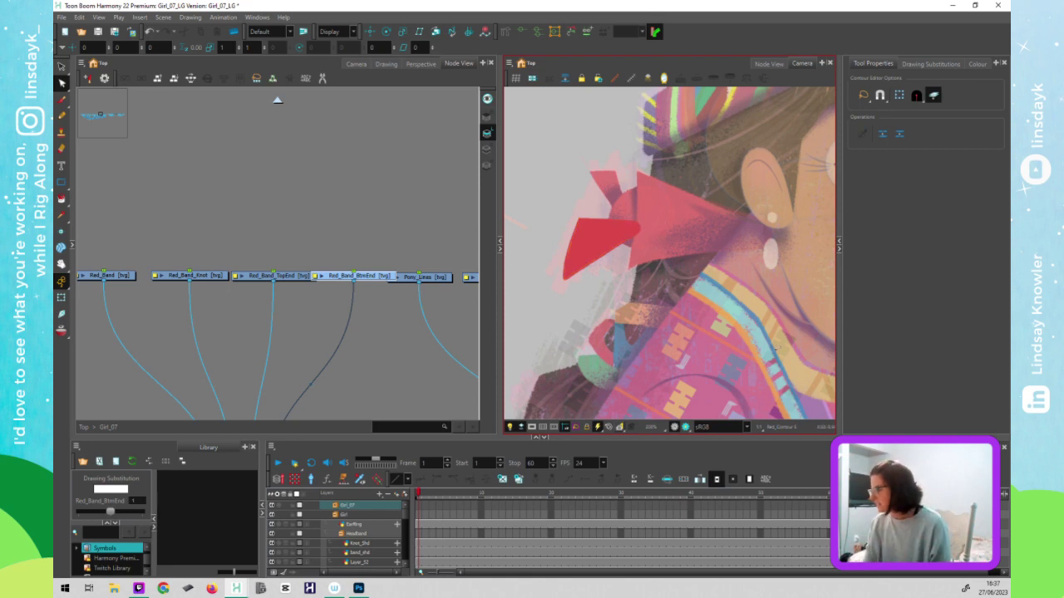
{"action": "key", "text": "shift+t"}
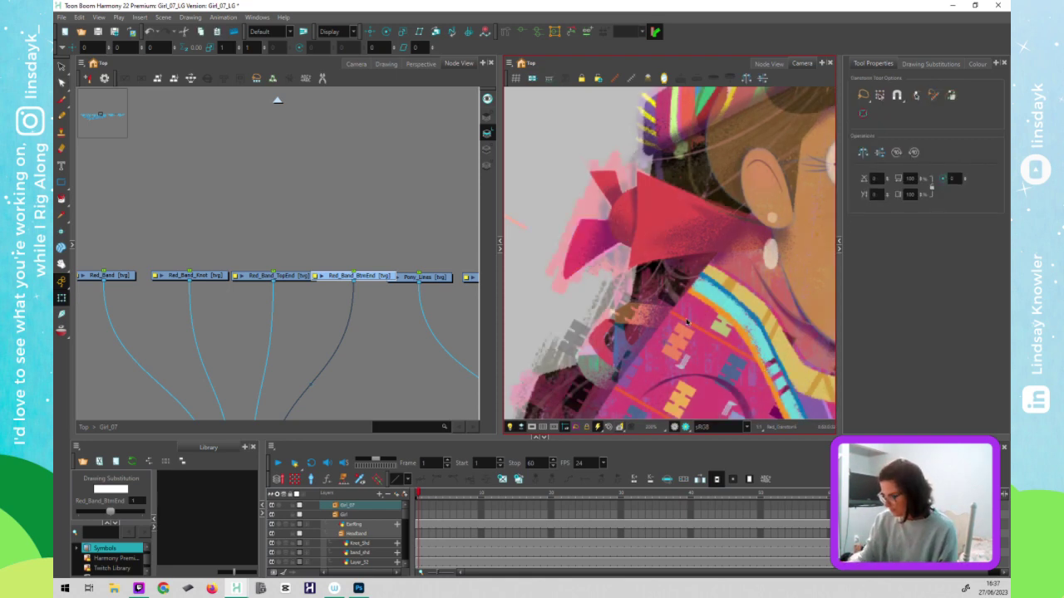
- Refine the inner and lower edges of the lower band end with the Contour Editor where they tuck under the knot
{"action": "key", "text": "alt+q"}
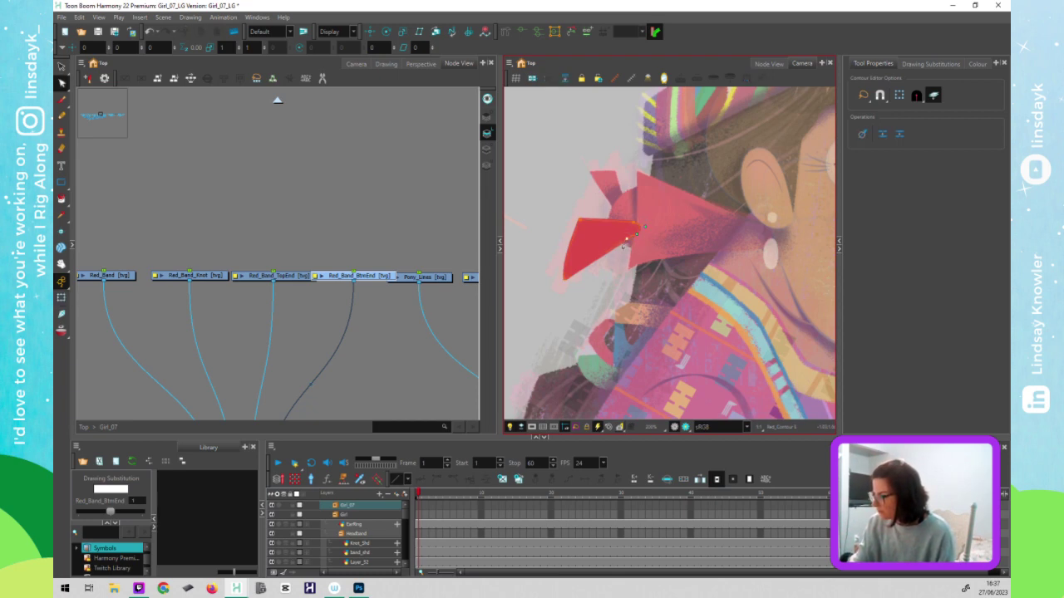
{"action": "left_click_drag", "start_coordinate": [606, 258], "coordinate": [642, 225]}
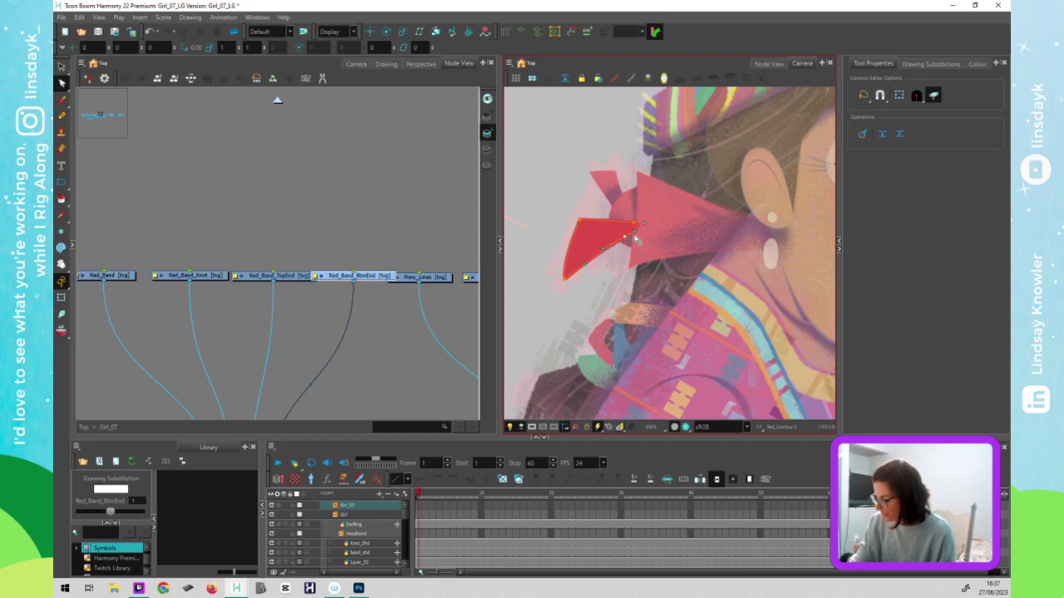
{"action": "left_click", "coordinate": [638, 232]}
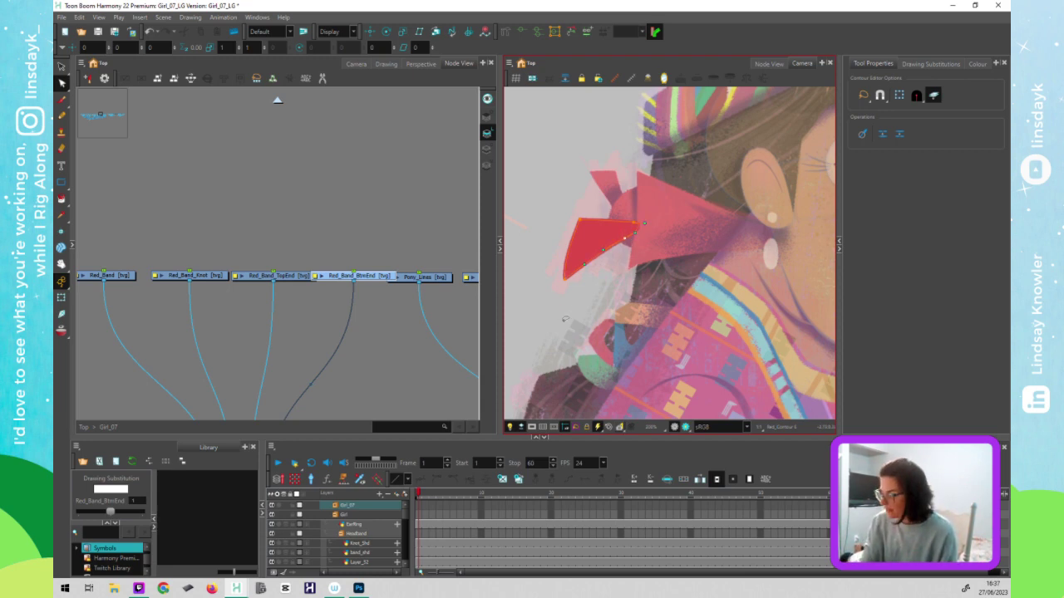
{"action": "key", "text": "shift+t"}
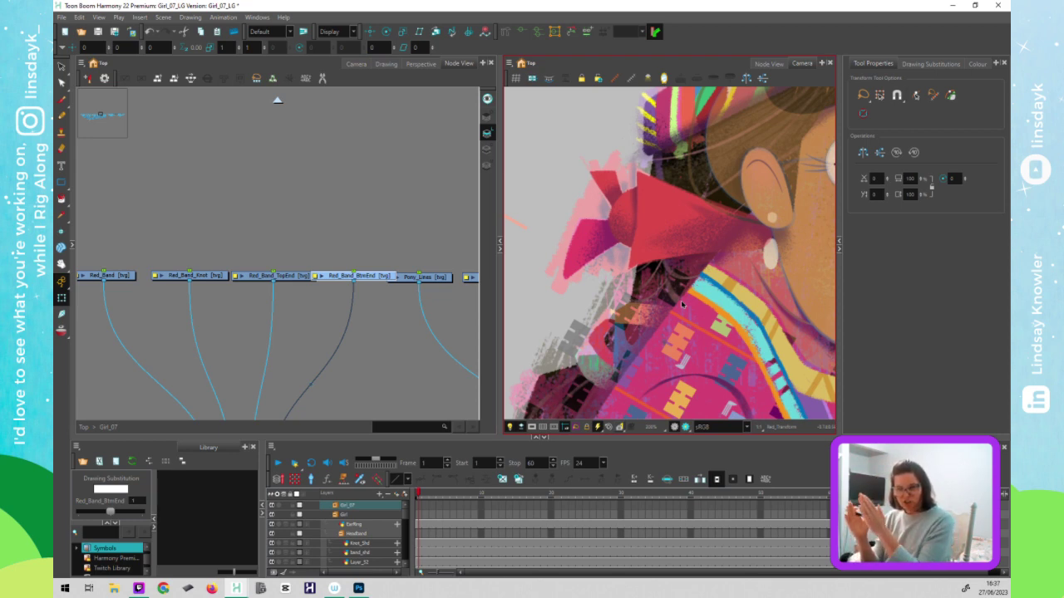
- Raise the Pony_Lines node above the row of drawing nodes and select the Pony node
{"action": "left_click", "coordinate": [390, 379]}
{"action": "left_click", "coordinate": [564, 360]}
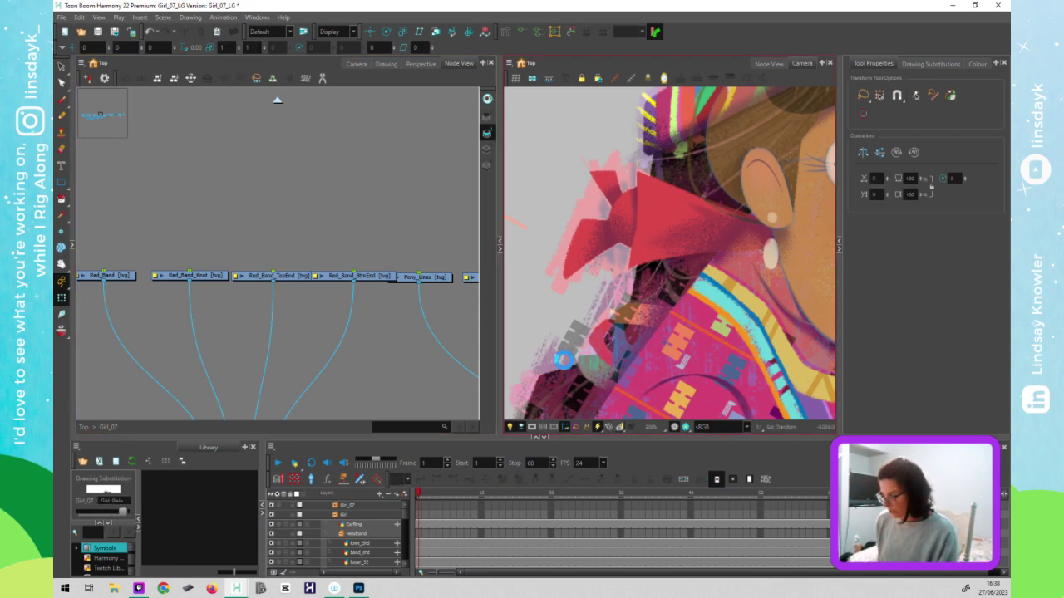
{"action": "left_click", "coordinate": [387, 342]}
{"action": "left_click_drag", "start_coordinate": [428, 275], "coordinate": [441, 261]}
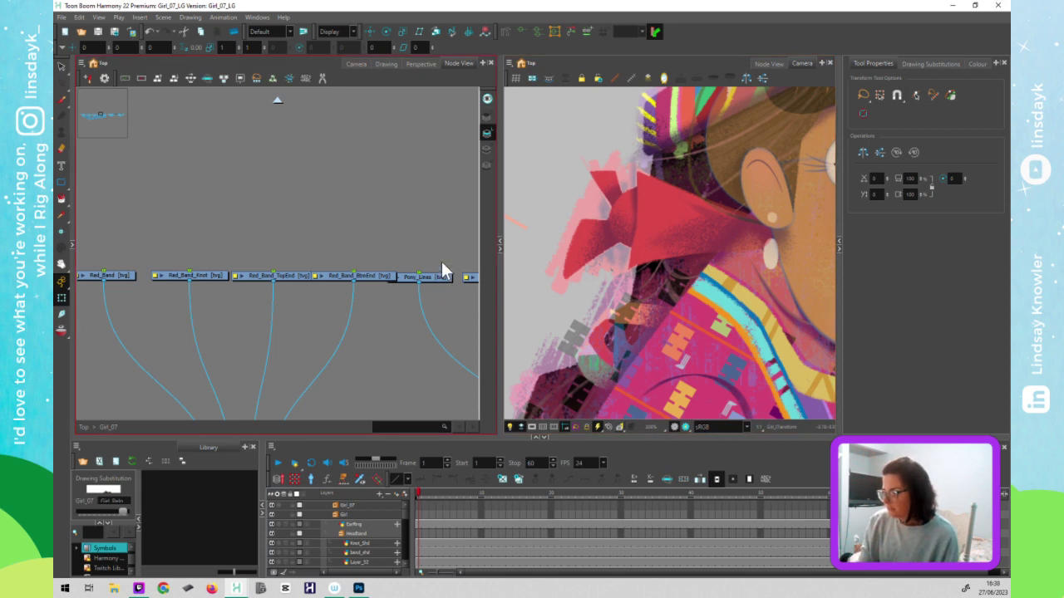
{"action": "left_click_drag", "start_coordinate": [433, 345], "coordinate": [312, 343]}
{"action": "left_click_drag", "start_coordinate": [385, 275], "coordinate": [393, 261]}
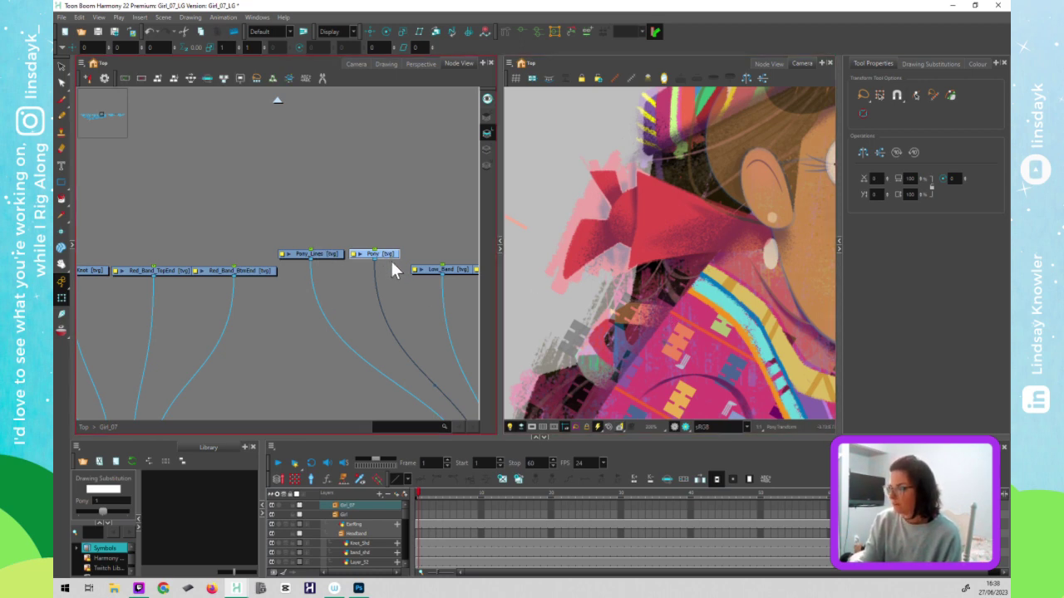
{"action": "key", "text": "ctrl+z"}
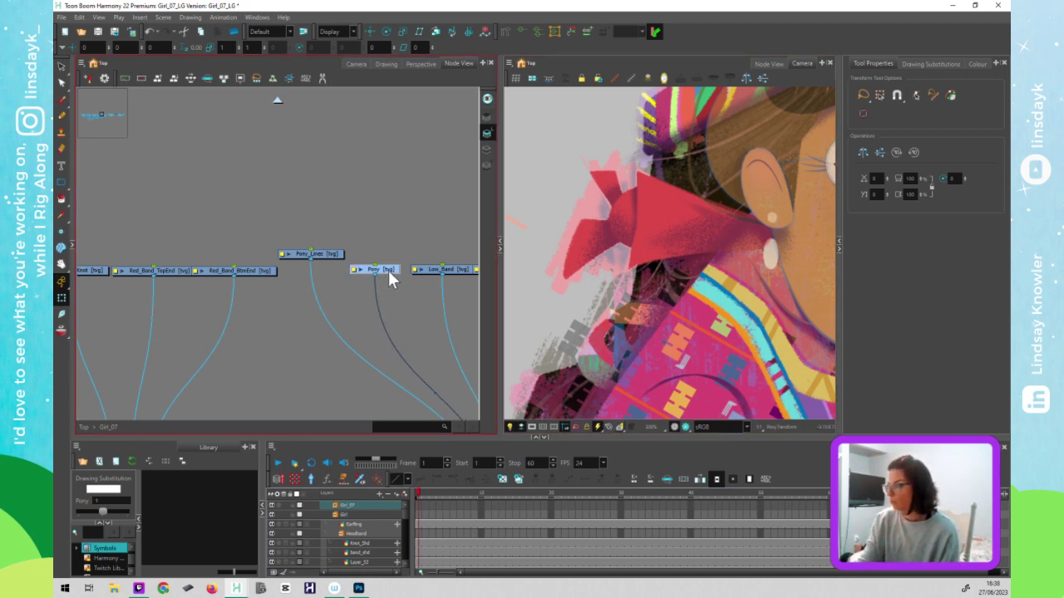
- Draw an ellipse on the Pony drawing over the reference's head and shift it up towards the back of the hat
{"action": "scroll", "coordinate": [657, 330], "scroll_direction": "down", "scroll_amount": 5}
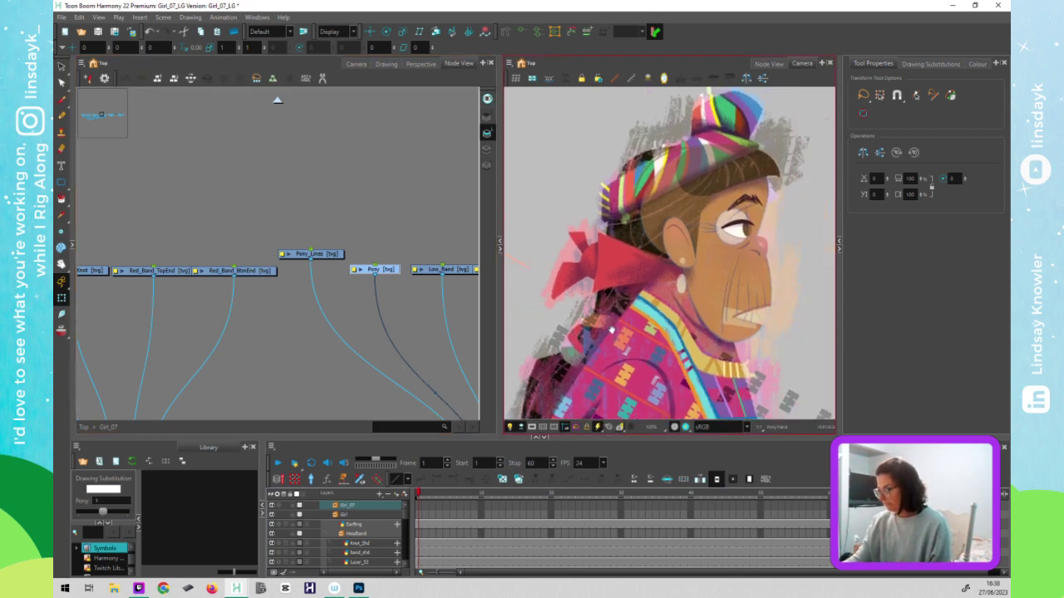
{"action": "left_click_drag", "start_coordinate": [611, 330], "coordinate": [600, 331]}
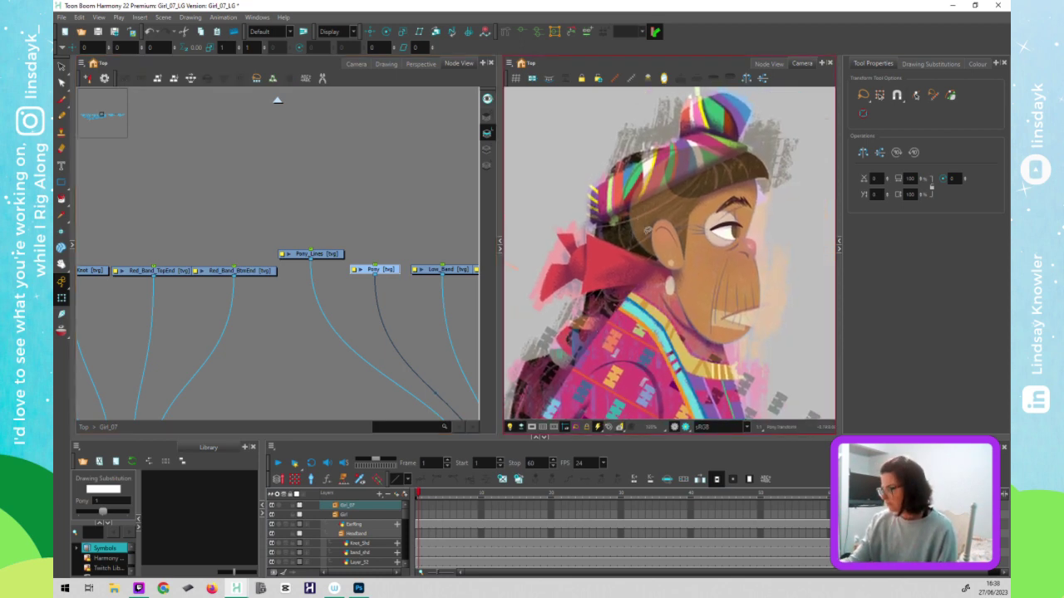
{"action": "key", "text": "alt+s"}
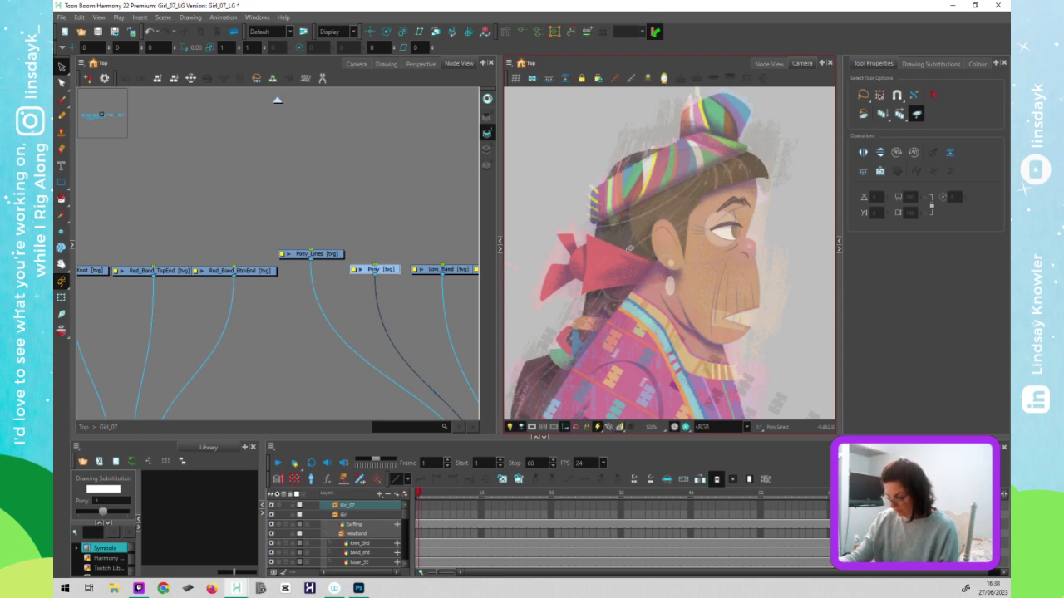
{"action": "key", "text": "alt+b"}
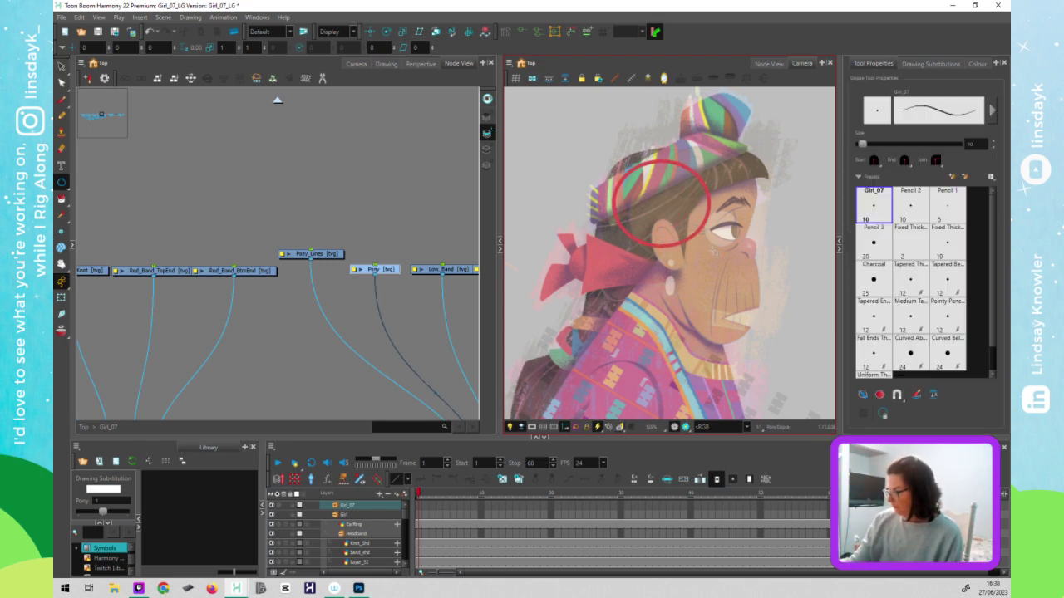
{"action": "key", "text": "alt+s"}
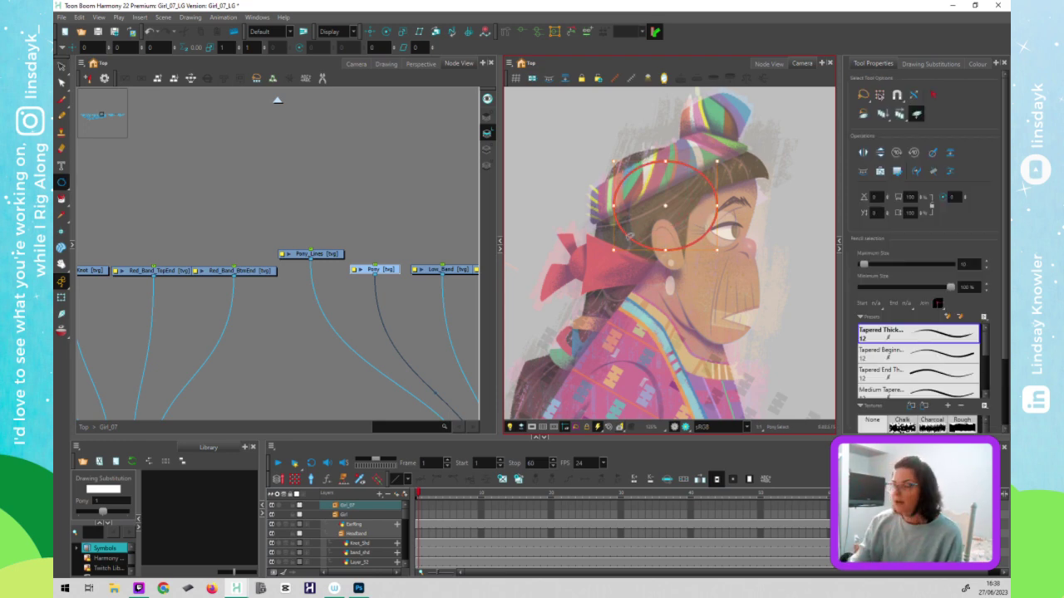
{"action": "left_click", "coordinate": [664, 210]}
{"action": "left_click_drag", "start_coordinate": [660, 199], "coordinate": [651, 190]}
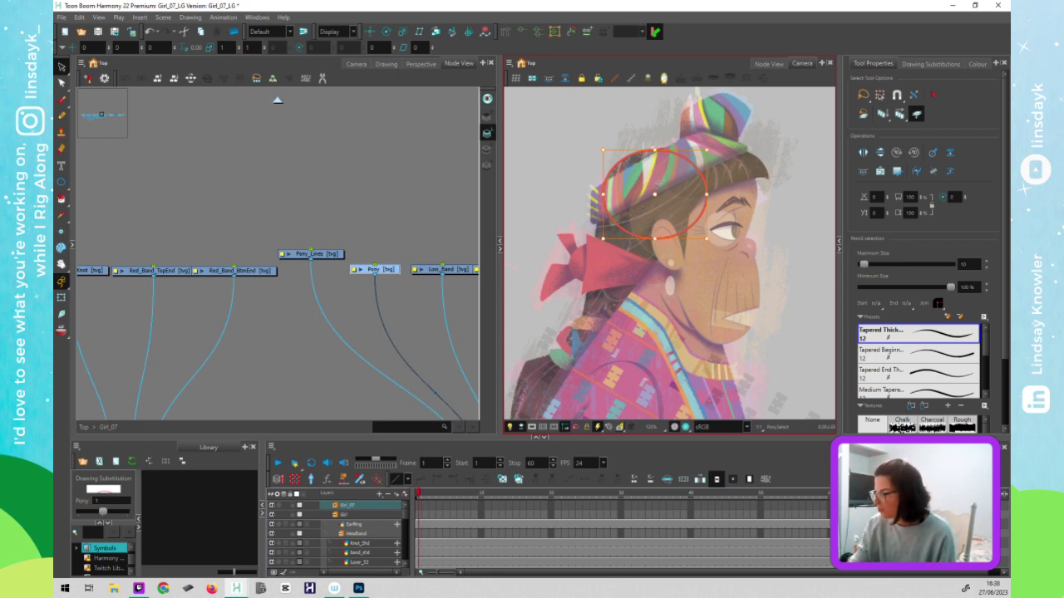
- Stretch the ellipse's lower points down to the hair tie and collar so the outline follows the ponytail
{"action": "key", "text": "alt+q"}
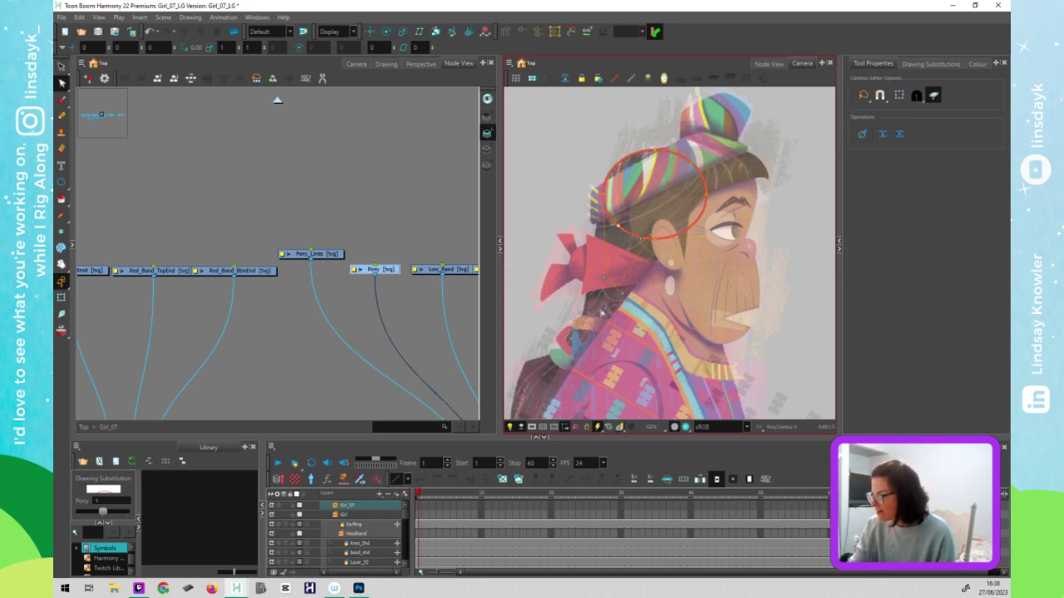
{"action": "left_click_drag", "start_coordinate": [587, 340], "coordinate": [584, 336]}
{"action": "left_click_drag", "start_coordinate": [654, 239], "coordinate": [646, 290]}
{"action": "left_click_drag", "start_coordinate": [673, 249], "coordinate": [628, 322]}
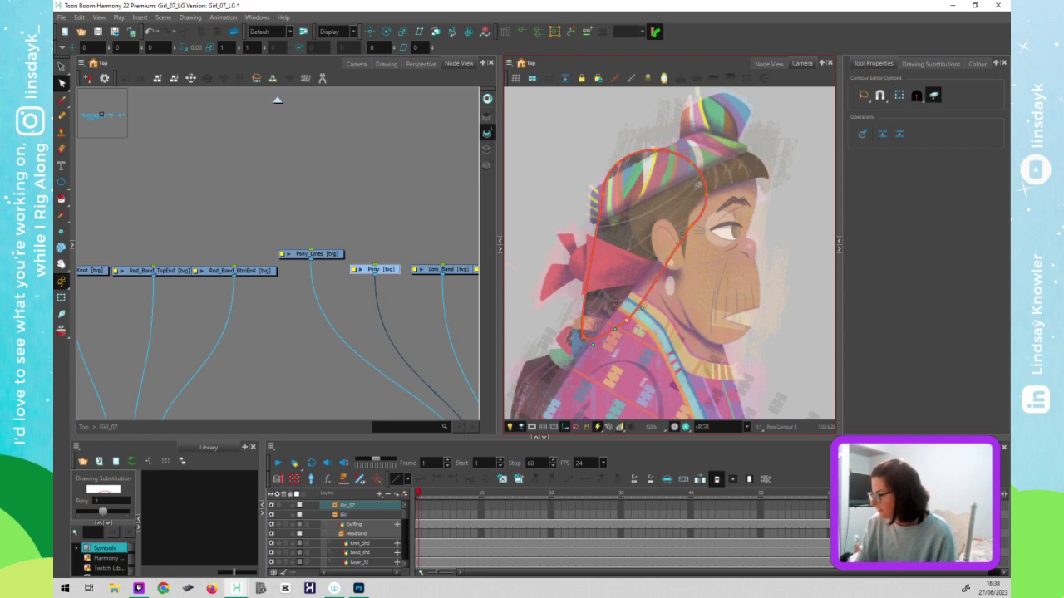
- Pull the hair outline's front edge back behind the face, deleting the surplus point and tightening its upper curve under the hat
{"action": "left_click", "coordinate": [674, 238], "text": "alt"}
{"action": "left_click_drag", "start_coordinate": [682, 234], "coordinate": [708, 202]}
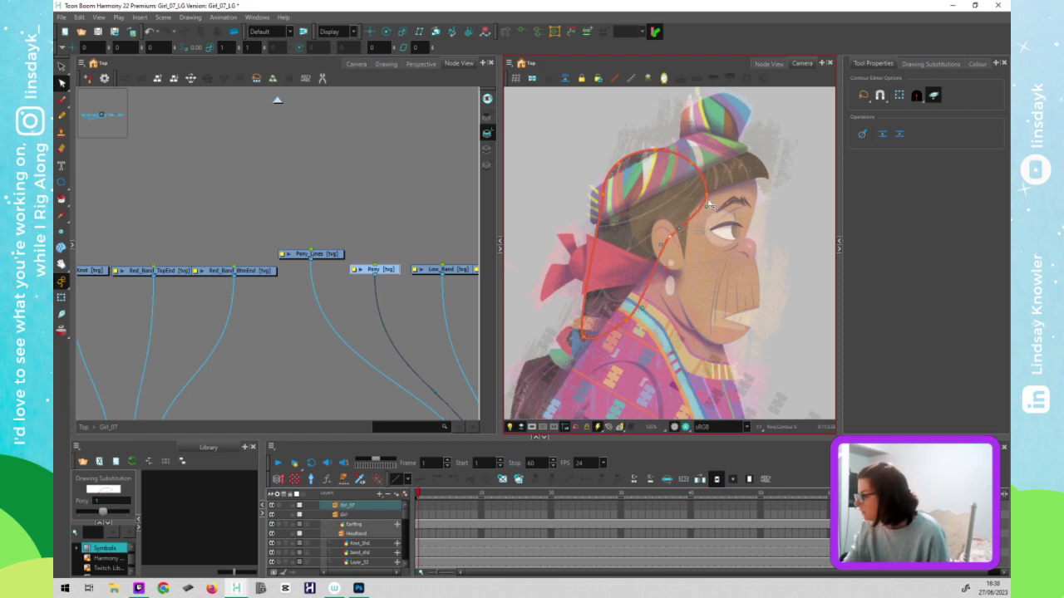
{"action": "key", "text": "Delete"}
{"action": "right_click", "coordinate": [717, 192]}
{"action": "left_click", "coordinate": [715, 150]}
{"action": "mouse_move", "coordinate": [707, 192]}
{"action": "left_mouse_down"}
{"action": "mouse_move", "coordinate": [677, 204]}
{"action": "mouse_move", "coordinate": [712, 153]}
{"action": "left_mouse_up"}
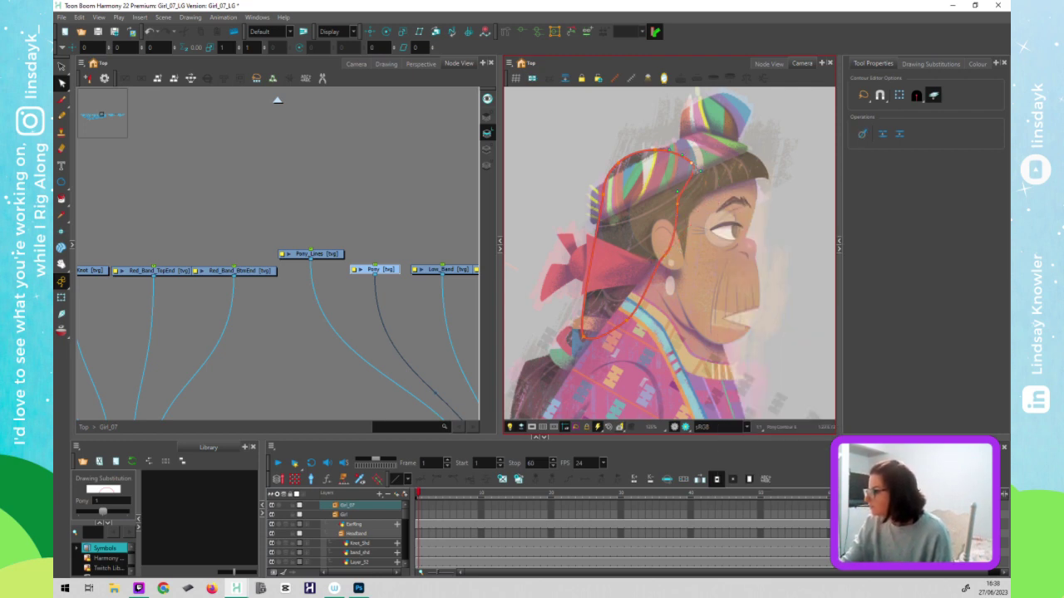
{"action": "left_click_drag", "start_coordinate": [686, 147], "coordinate": [671, 150]}
{"action": "left_click", "coordinate": [636, 116]}
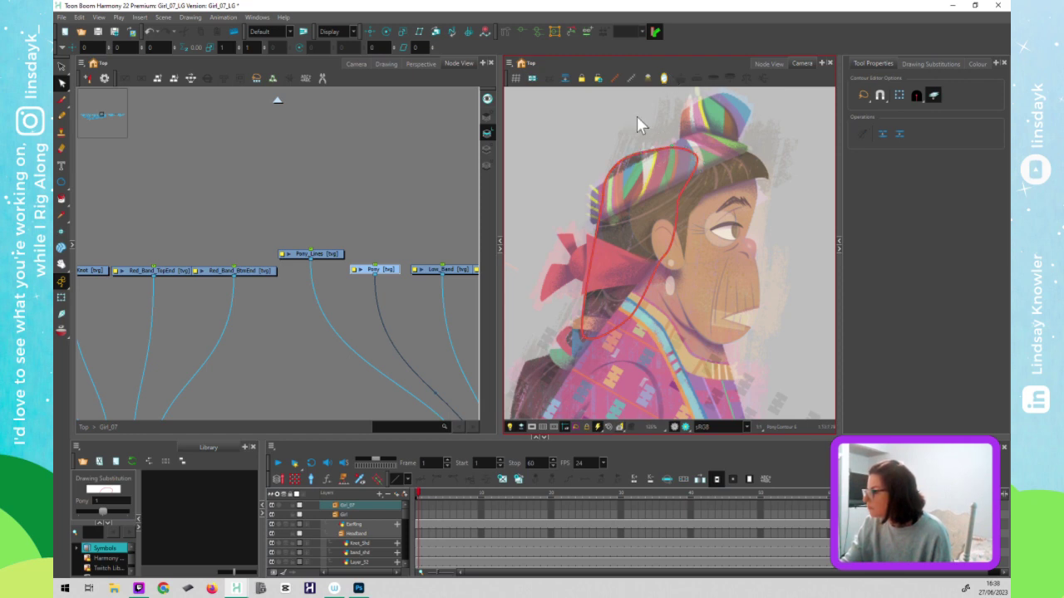
- Add a contour point midway along the hair outline's back edge, over the red band
{"action": "left_click", "coordinate": [642, 153]}
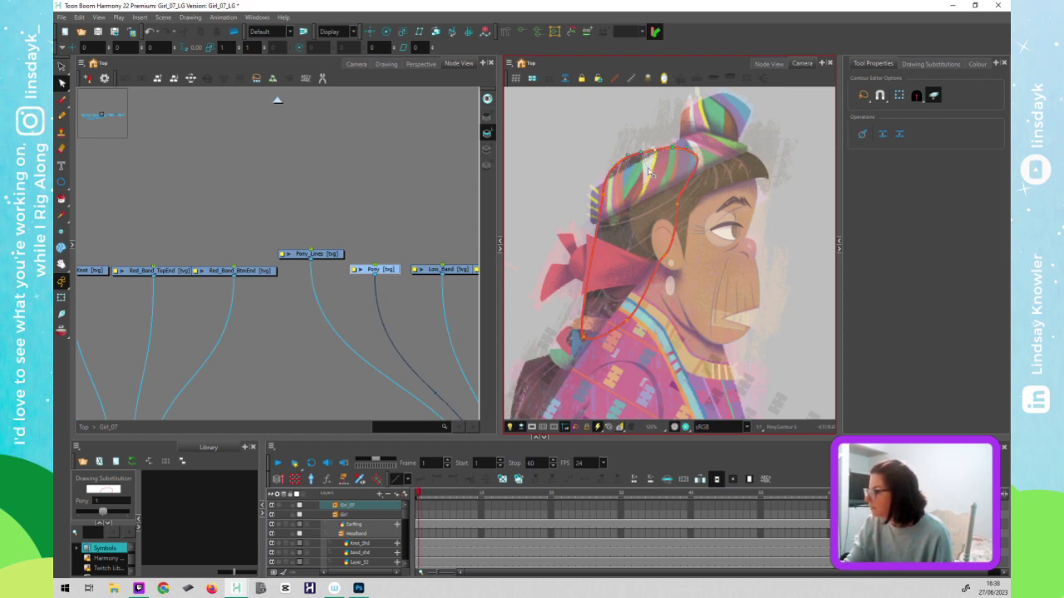
{"action": "left_click", "coordinate": [681, 161]}
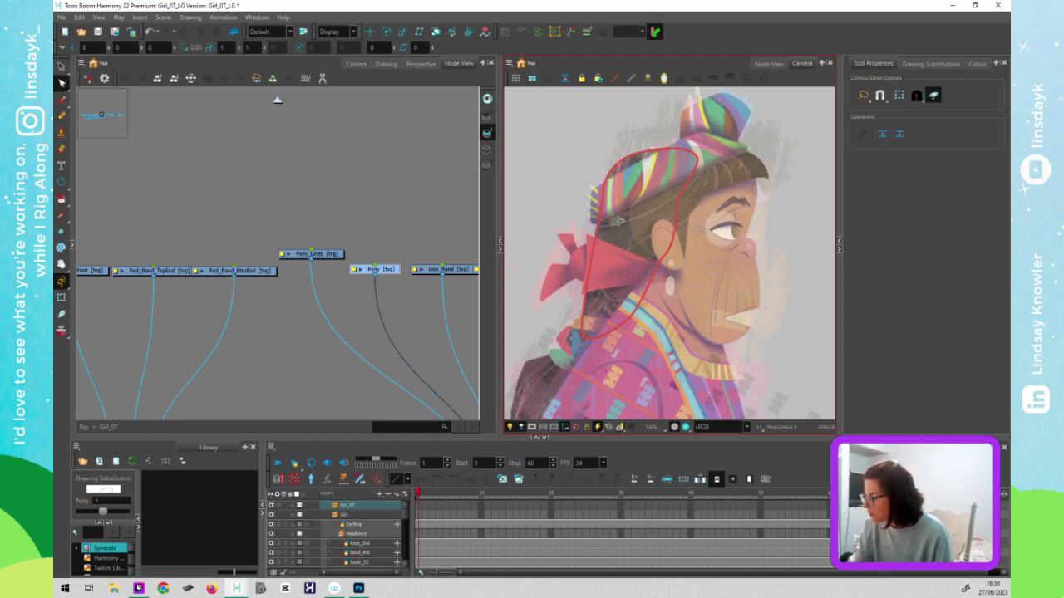
{"action": "left_click", "coordinate": [601, 196]}
{"action": "key", "text": "Escape"}
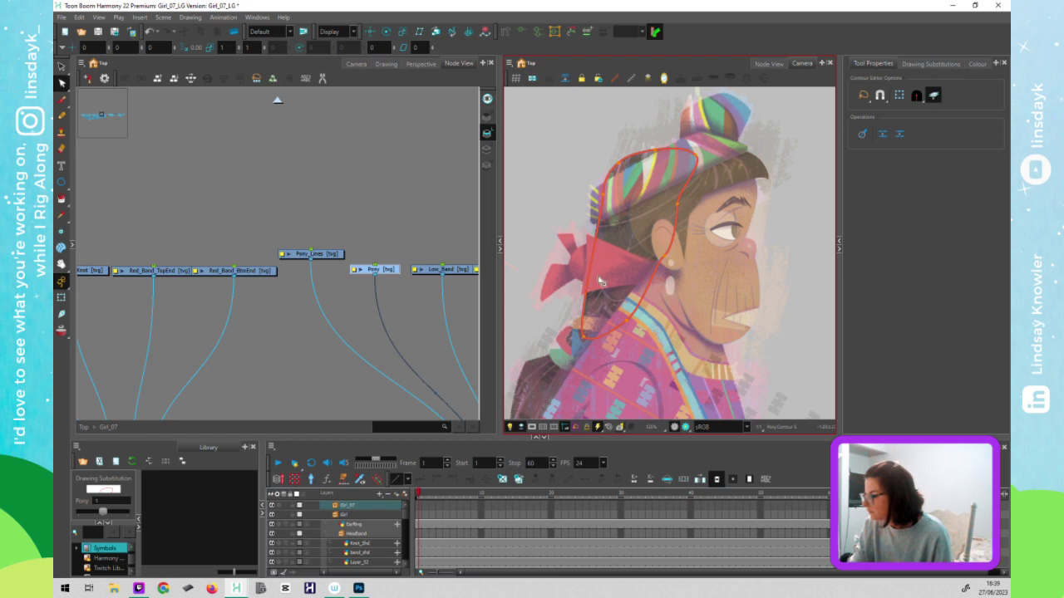
{"action": "left_click", "coordinate": [586, 264]}
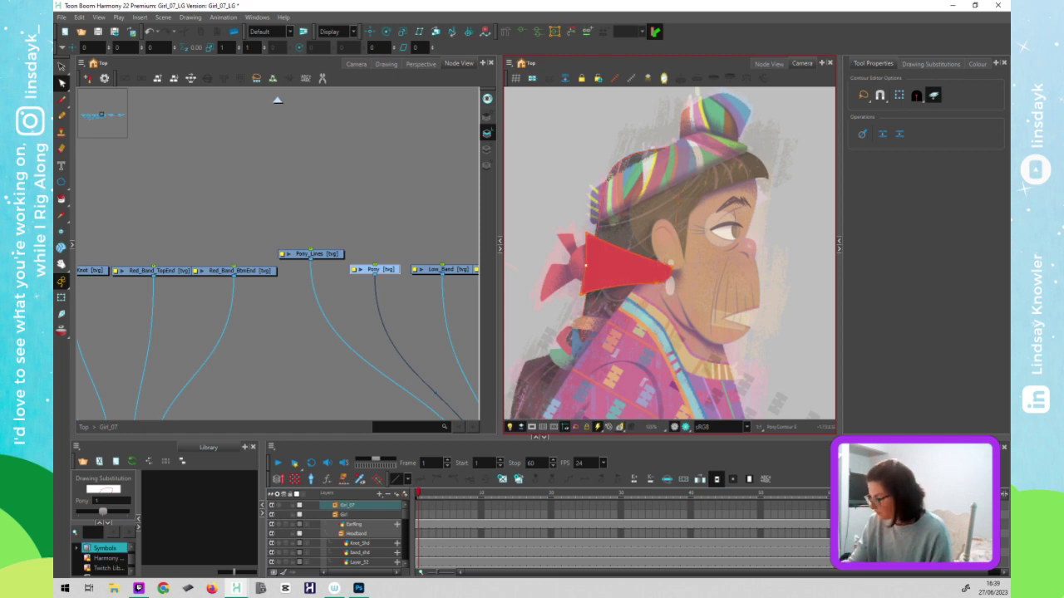
{"action": "left_click", "coordinate": [611, 273]}
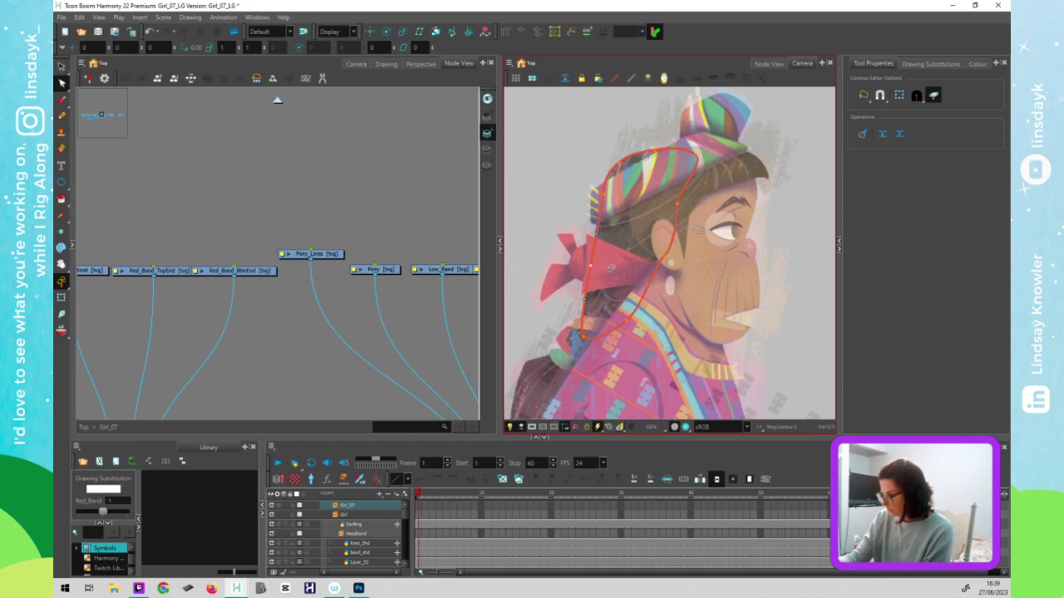
- Lower the pony outline's bottom end from the collar edge onto the blue and green hair tie
{"action": "scroll", "coordinate": [631, 269], "scroll_direction": "up", "scroll_amount": 2}
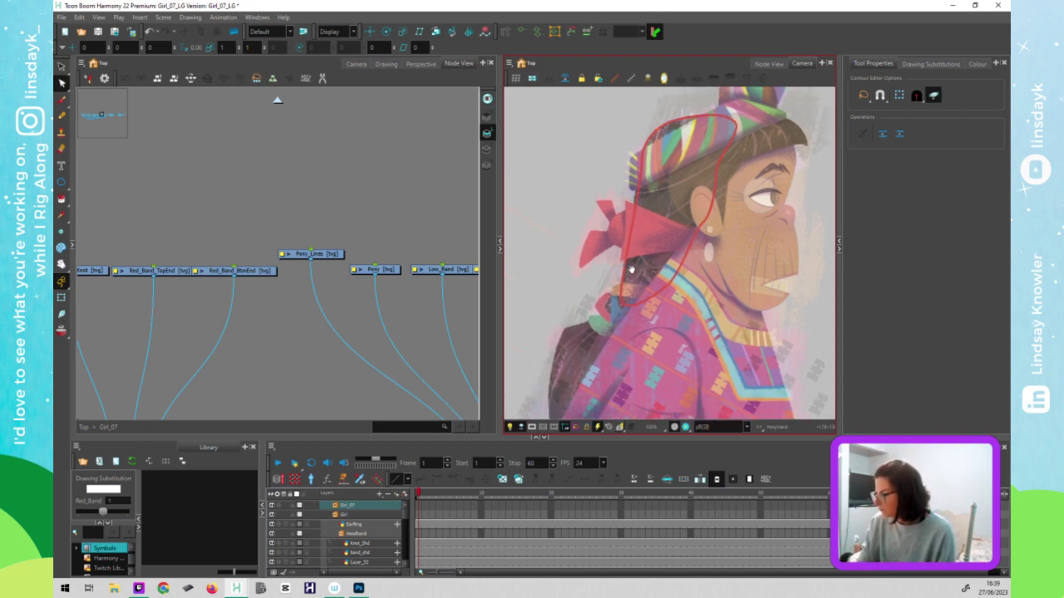
{"action": "left_click_drag", "start_coordinate": [632, 269], "coordinate": [630, 221]}
{"action": "left_click", "coordinate": [658, 247]}
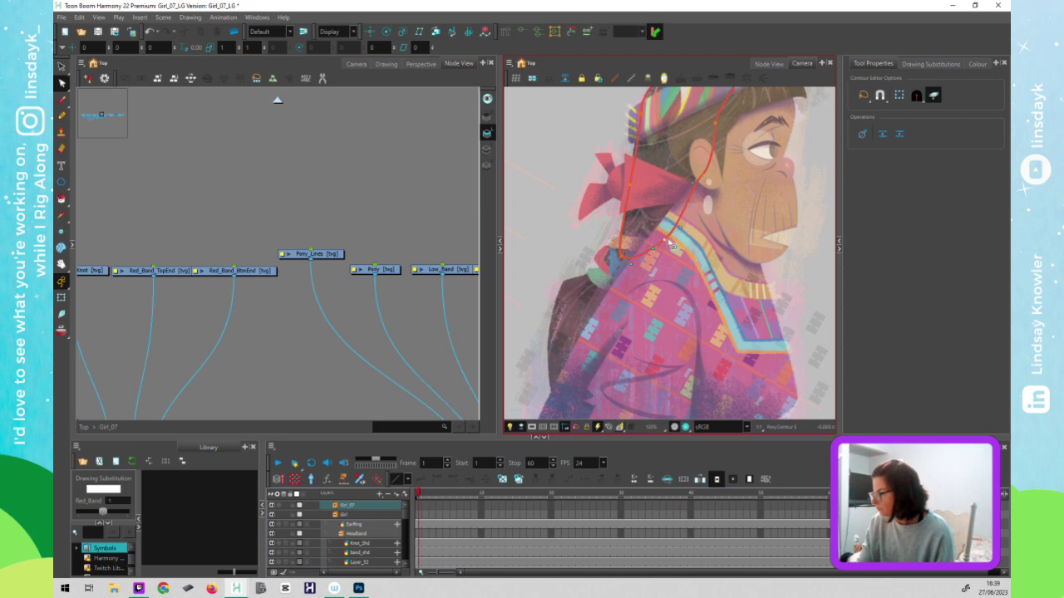
{"action": "left_click", "coordinate": [630, 262]}
{"action": "left_click", "coordinate": [629, 238]}
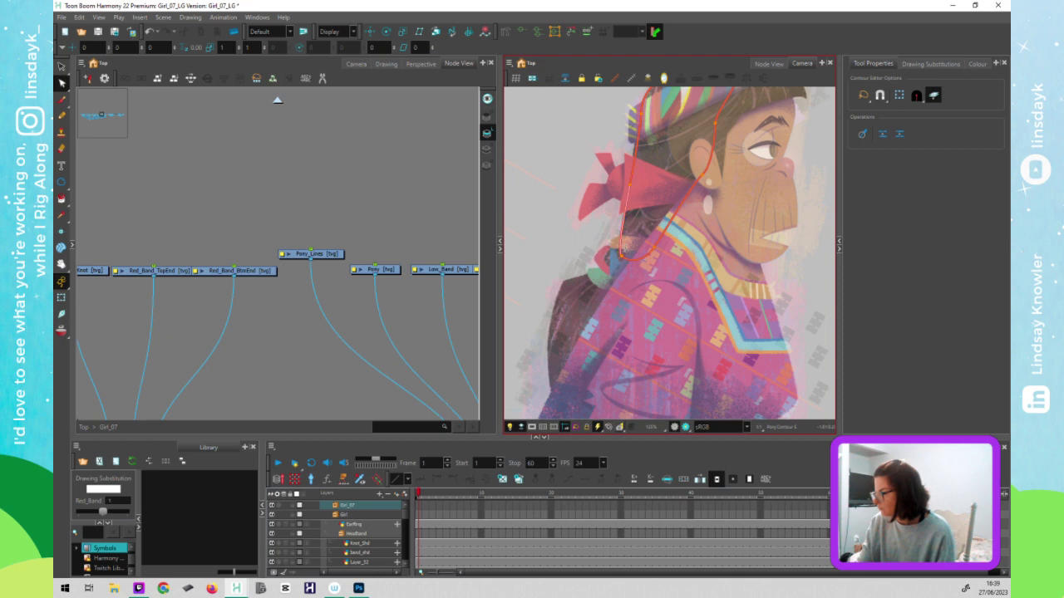
{"action": "mouse_move", "coordinate": [625, 246]}
{"action": "left_mouse_down"}
{"action": "mouse_move", "coordinate": [629, 259]}
{"action": "mouse_move", "coordinate": [607, 280]}
{"action": "mouse_move", "coordinate": [624, 254]}
{"action": "left_mouse_up"}
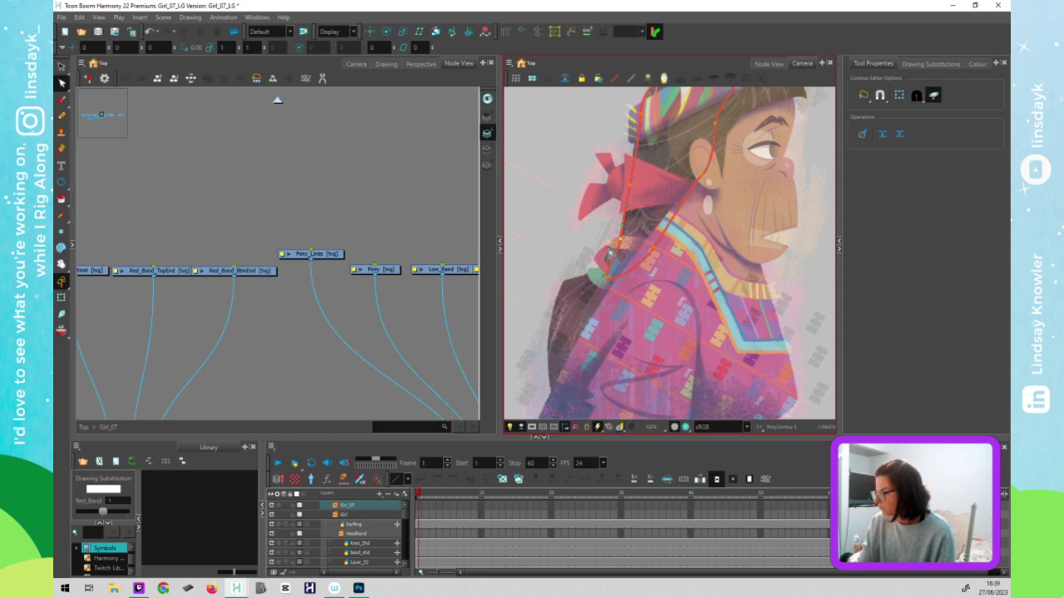
- Round the outline's bottom tip around the hair tie and straighten its front edge along the collar
{"action": "left_click_drag", "start_coordinate": [610, 283], "coordinate": [616, 284]}
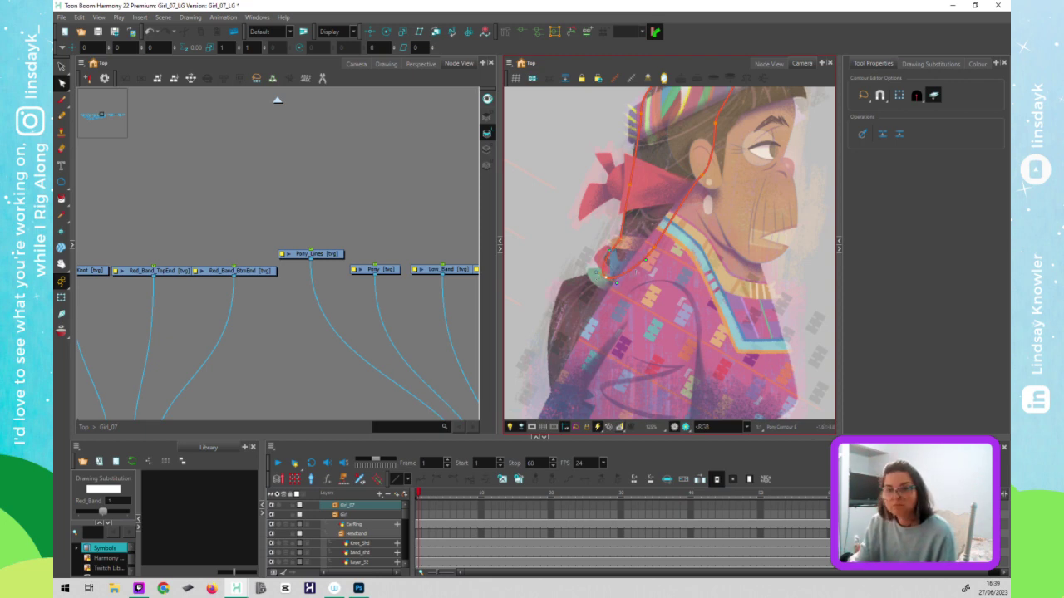
{"action": "left_click_drag", "start_coordinate": [657, 248], "coordinate": [648, 247]}
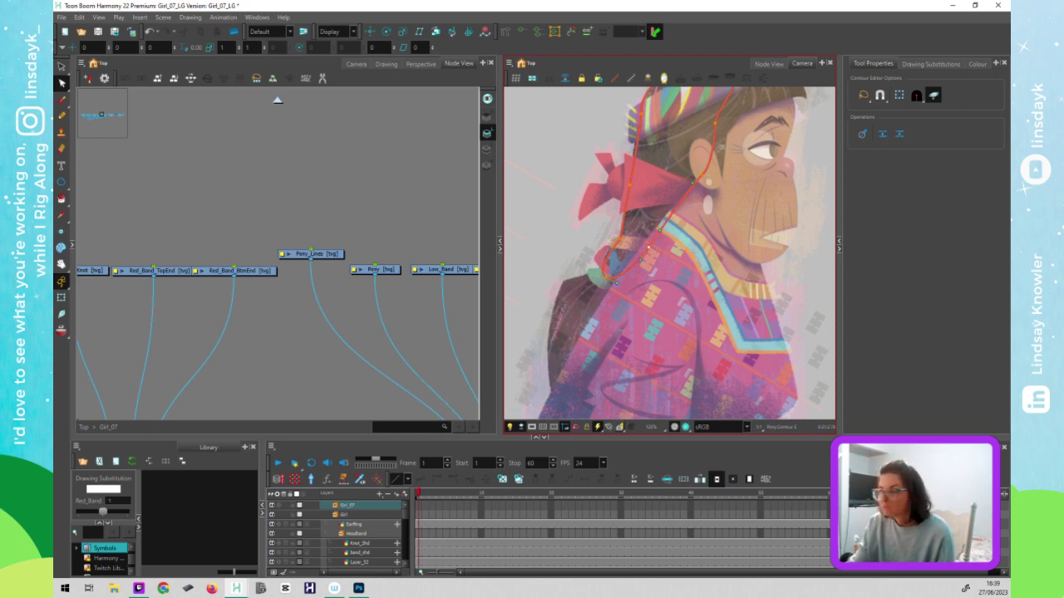
{"action": "left_click", "coordinate": [619, 251]}
{"action": "left_click", "coordinate": [608, 278]}
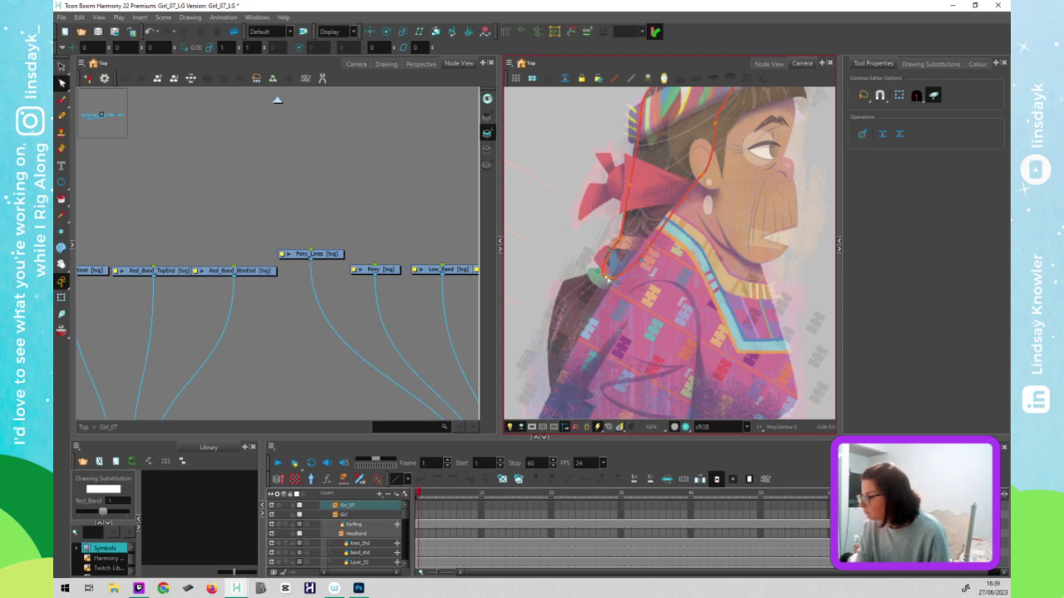
{"action": "left_click_drag", "start_coordinate": [611, 251], "coordinate": [602, 250]}
{"action": "left_click", "coordinate": [648, 270]}
- Delete the surplus point at the outline's upper front corner on the hat and reshape the front edge past the ear
{"action": "left_click_drag", "start_coordinate": [684, 280], "coordinate": [637, 417]}
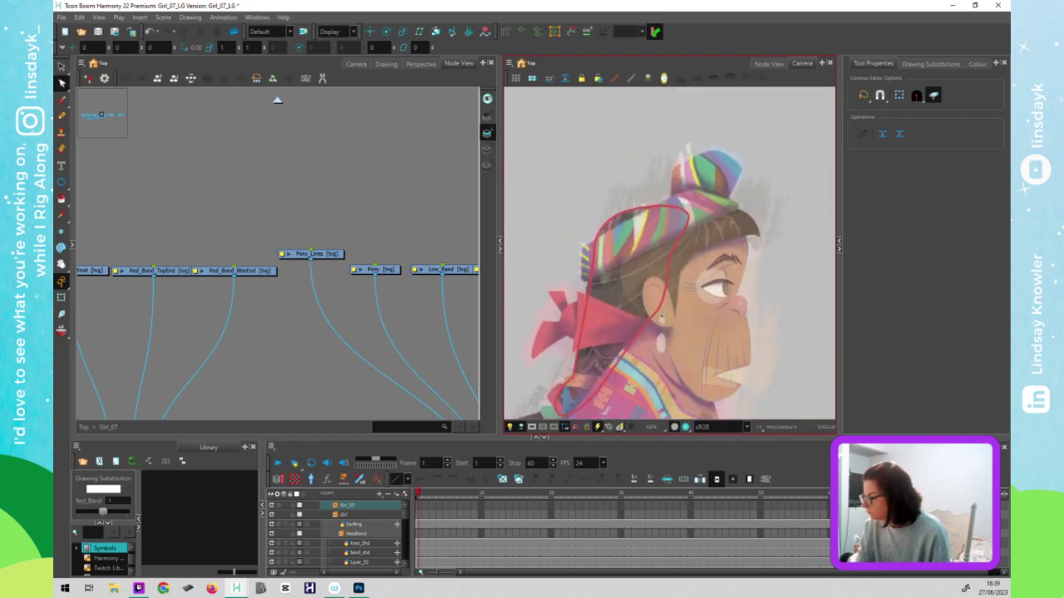
{"action": "left_click", "coordinate": [669, 261]}
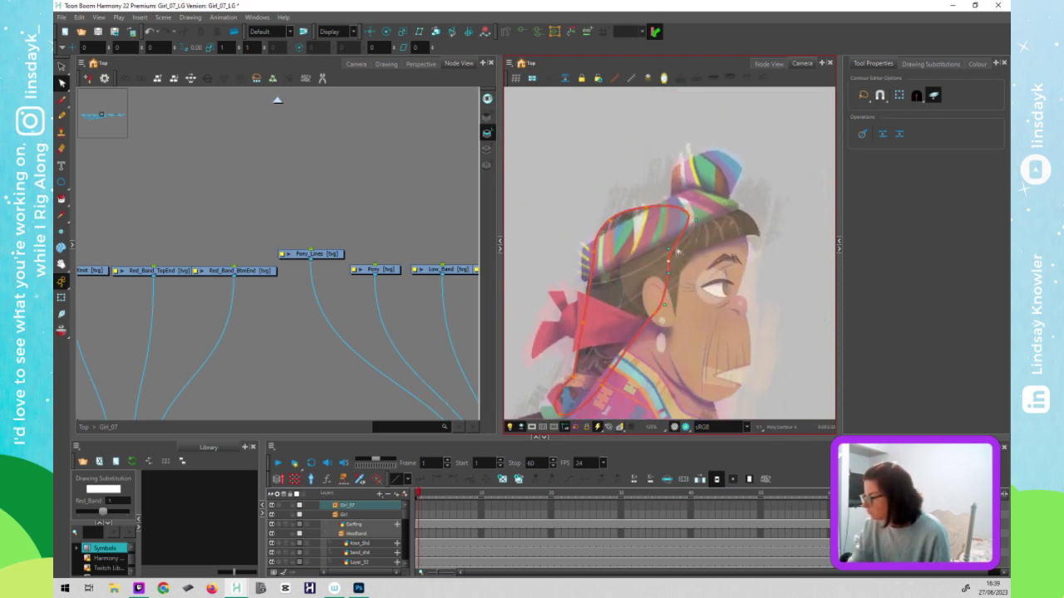
{"action": "left_click_drag", "start_coordinate": [696, 220], "coordinate": [686, 239]}
{"action": "left_click_drag", "start_coordinate": [689, 215], "coordinate": [687, 211]}
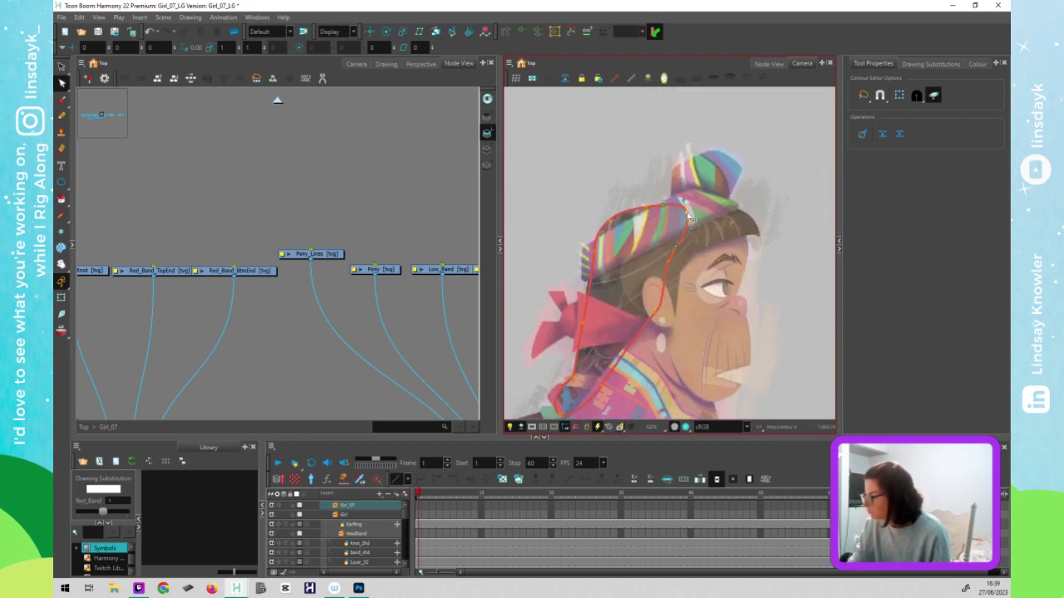
{"action": "key", "text": "Delete"}
{"action": "left_click", "coordinate": [669, 262]}
{"action": "left_click_drag", "start_coordinate": [665, 306], "coordinate": [666, 294]}
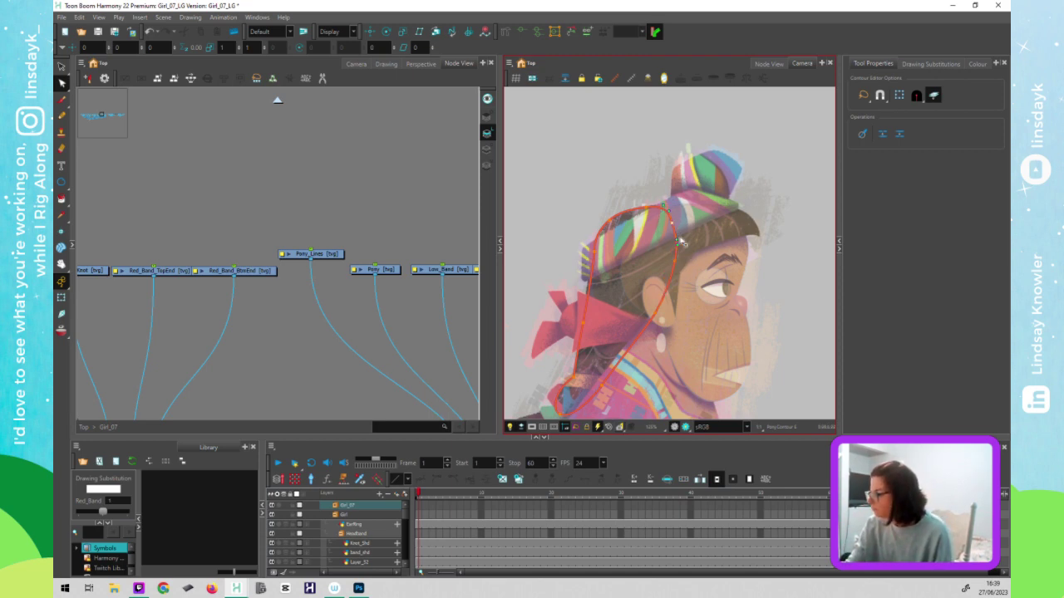
- Smooth the rounded upper front curve of the pony outline over the hat and adjust its back edge
{"action": "left_click_drag", "start_coordinate": [677, 234], "coordinate": [674, 225]}
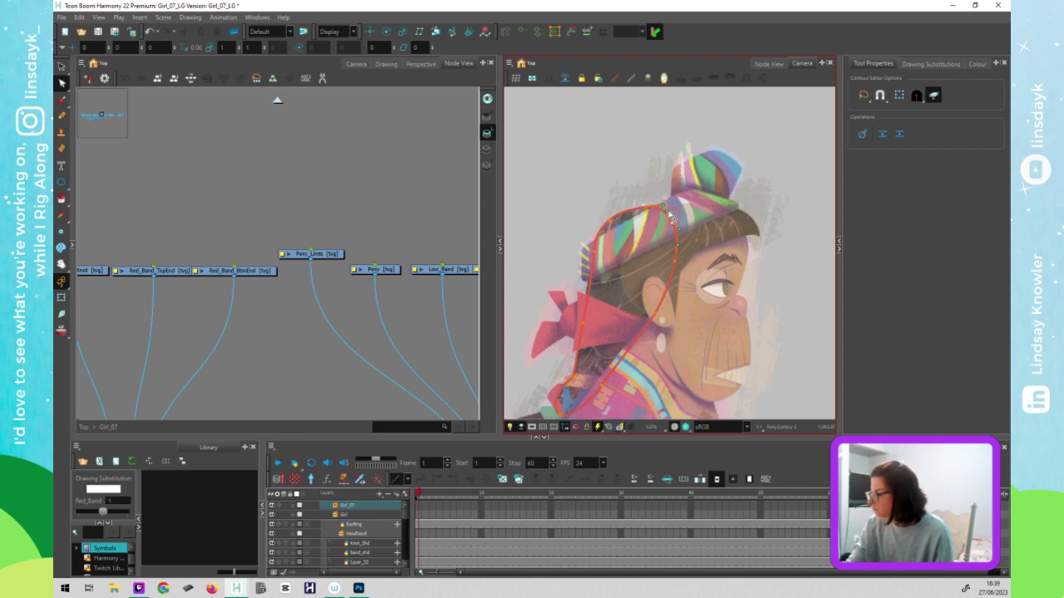
{"action": "left_click", "coordinate": [667, 225]}
{"action": "left_click", "coordinate": [587, 271]}
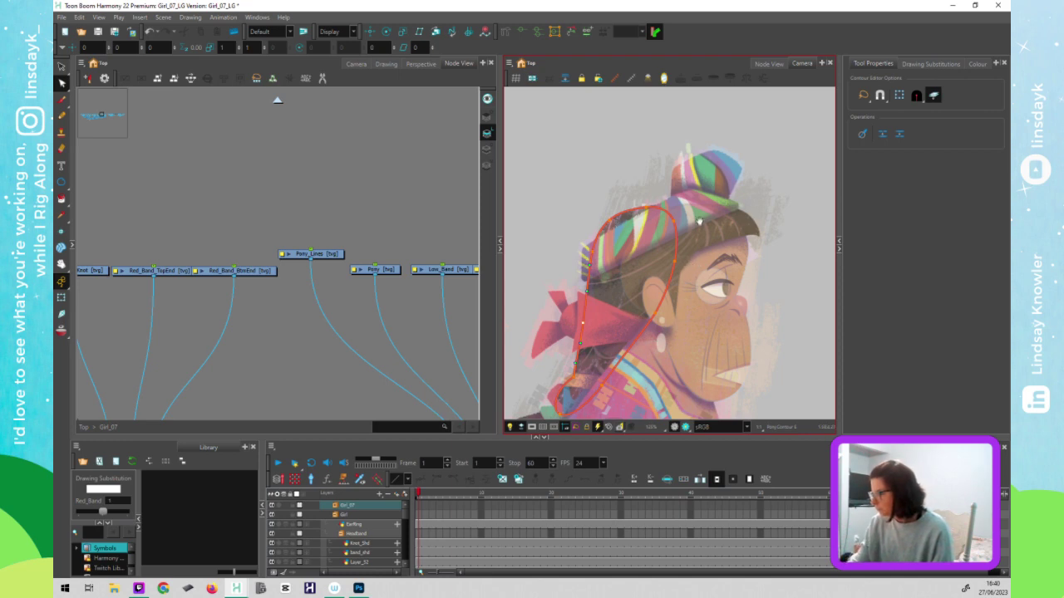
{"action": "scroll", "coordinate": [677, 312], "scroll_direction": "down", "scroll_amount": 3}
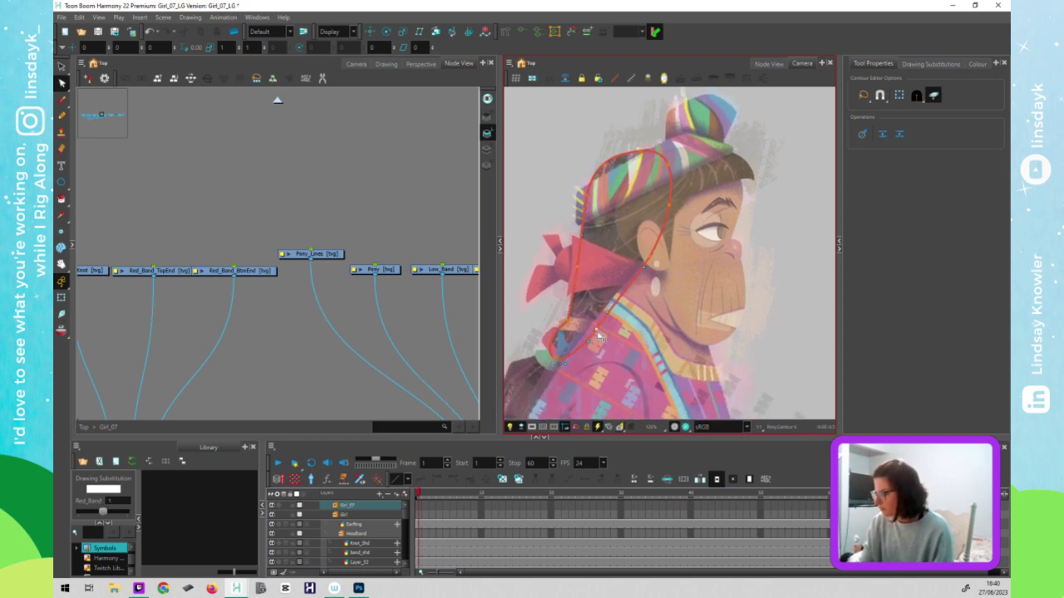
{"action": "left_click", "coordinate": [628, 242]}
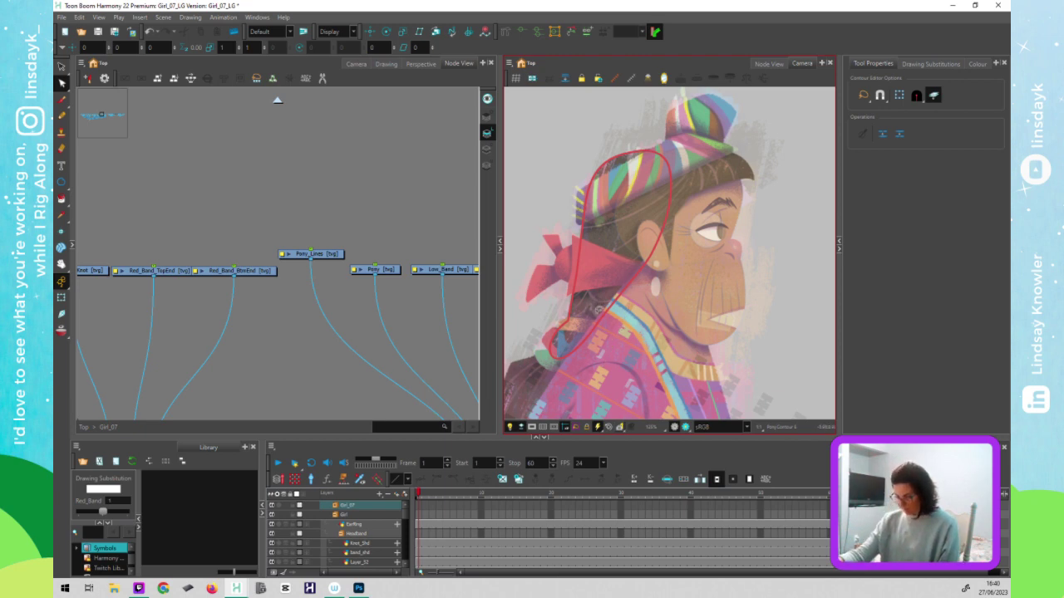
- Fill the closed hair outline on the Pony drawing and select the shape
{"action": "key", "text": "alt+i"}
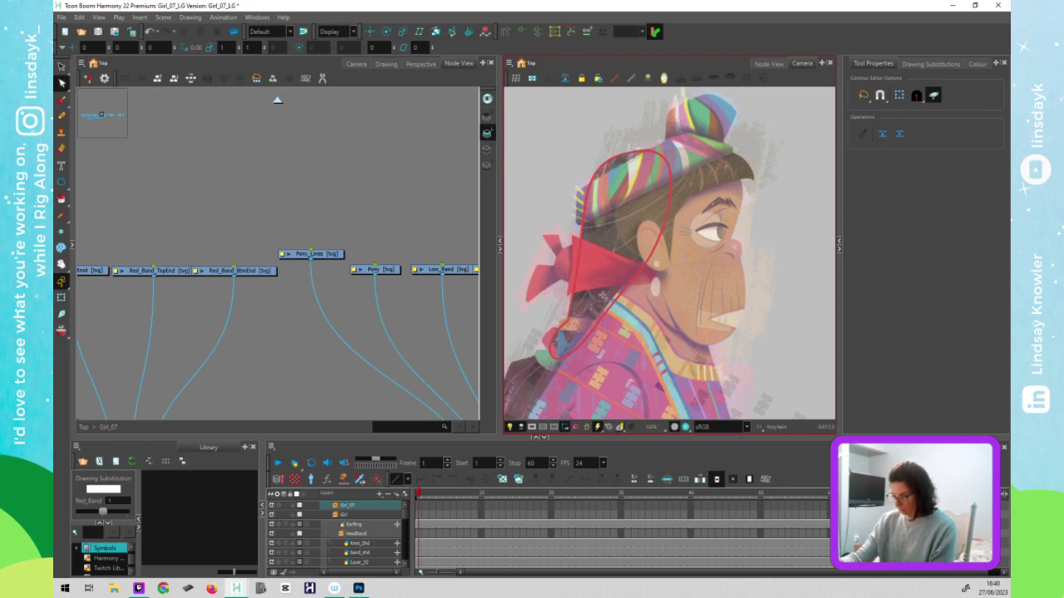
{"action": "key", "text": "alt+s"}
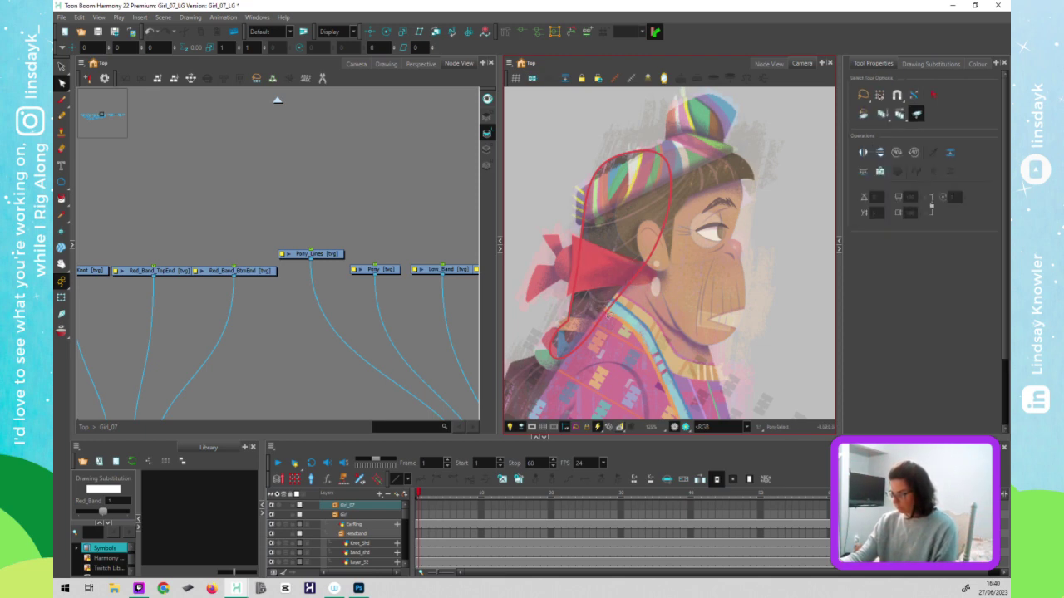
{"action": "left_click", "coordinate": [622, 264]}
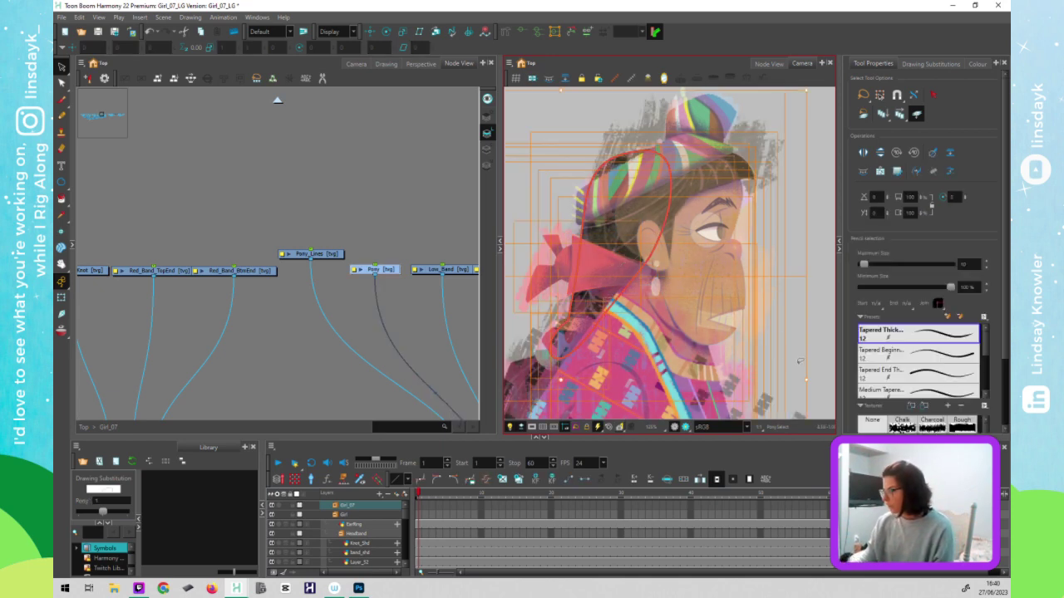
{"action": "key", "text": "shift+t"}
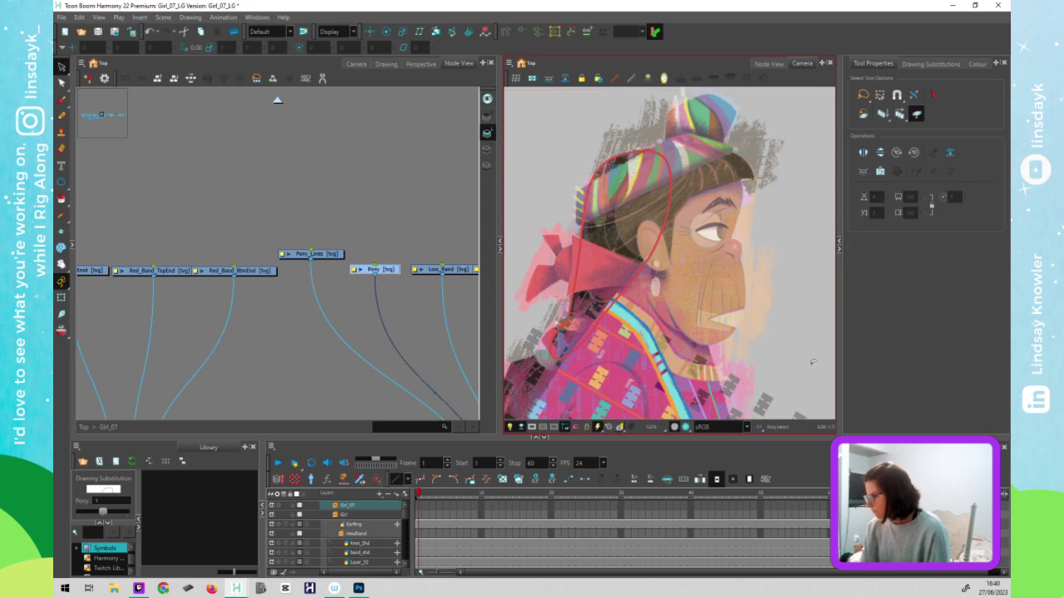
{"action": "left_click", "coordinate": [576, 290]}
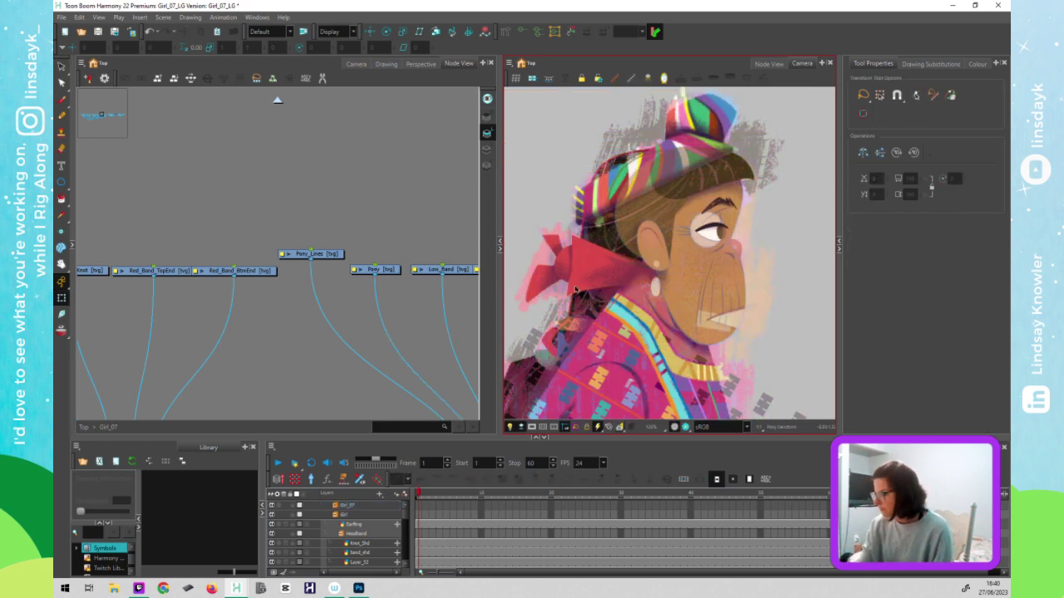
{"action": "left_click", "coordinate": [387, 268]}
{"action": "left_click", "coordinate": [615, 329]}
{"action": "key", "text": "alt+s"}
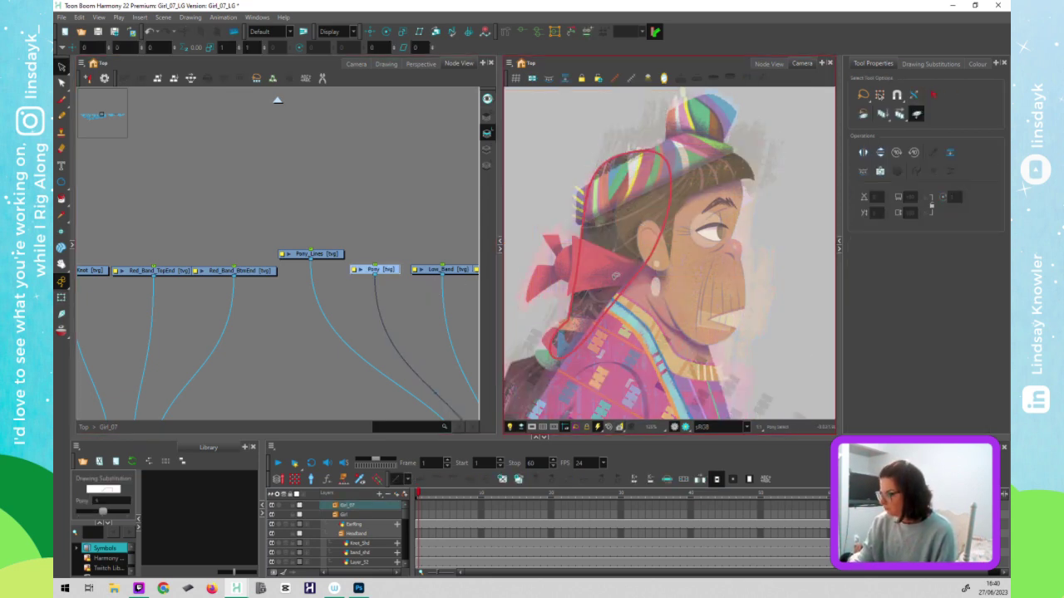
{"action": "left_click", "coordinate": [578, 262]}
- Recolour the filled pony shape with the palette's Hair colour and deselect it
{"action": "left_click", "coordinate": [980, 62]}
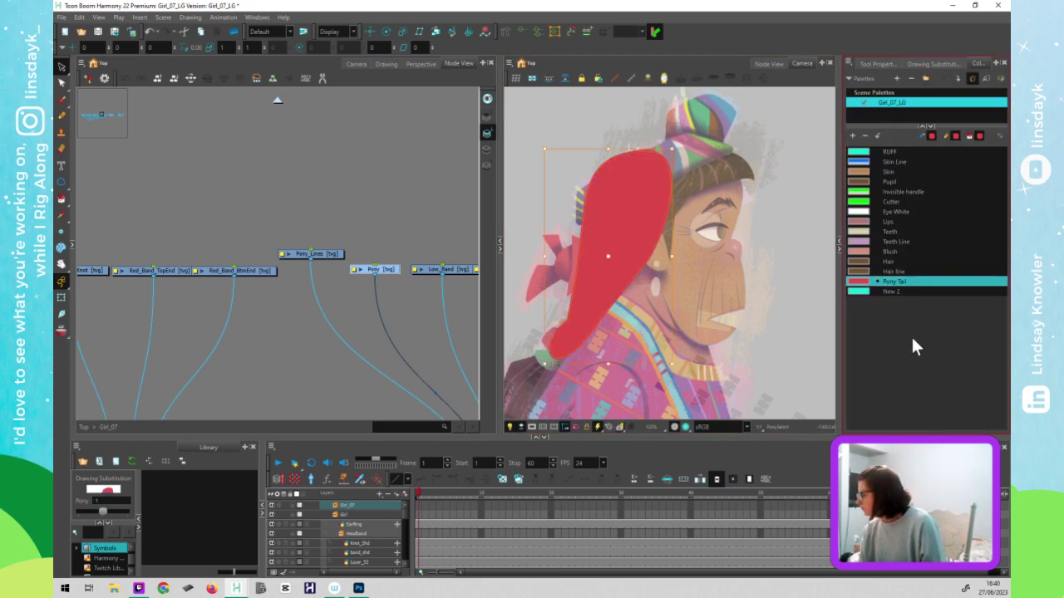
{"action": "left_click", "coordinate": [894, 272]}
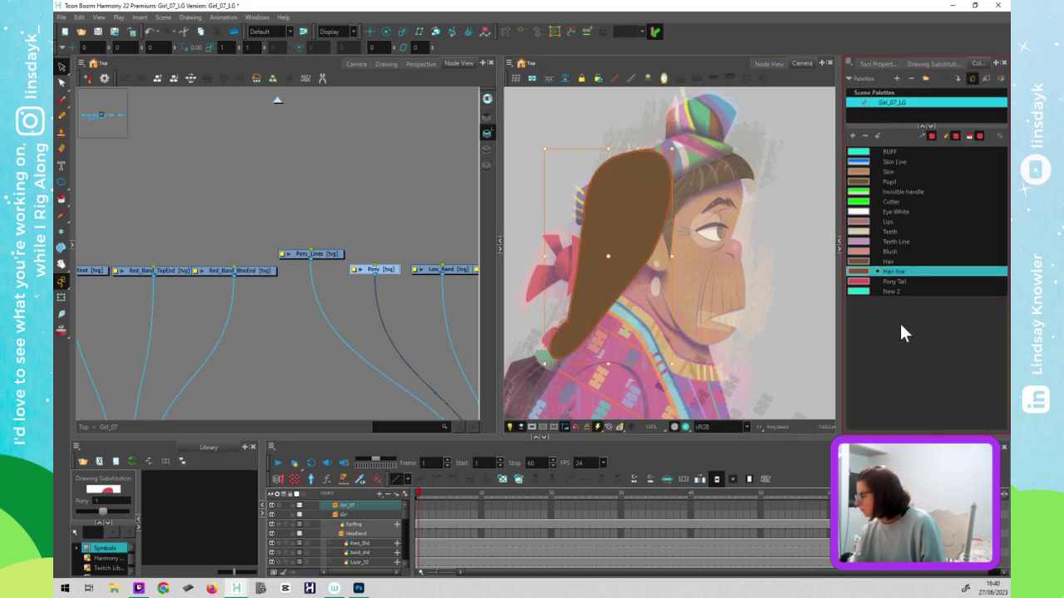
{"action": "left_click", "coordinate": [874, 262]}
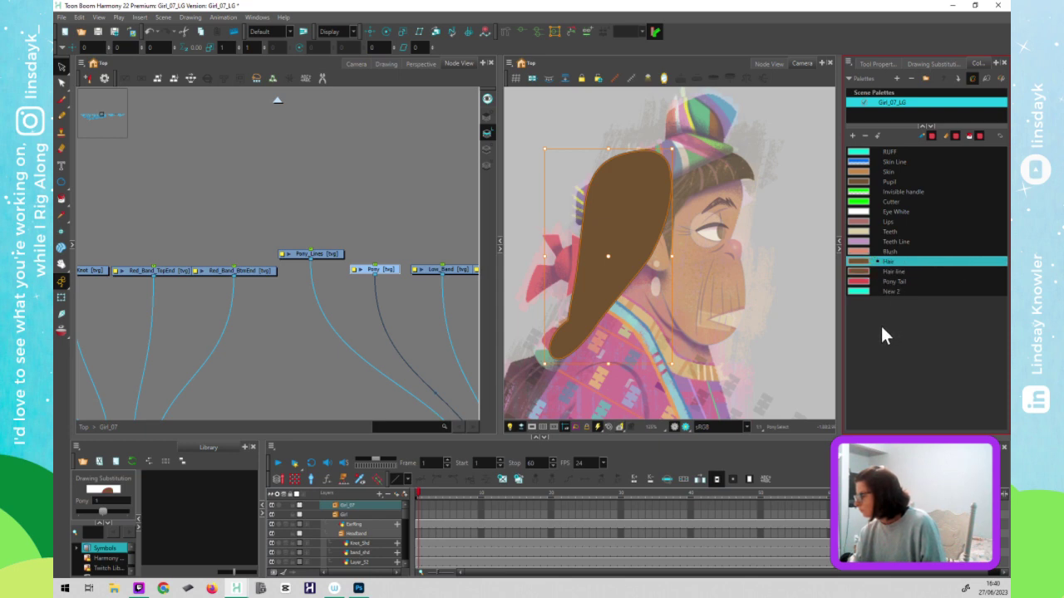
{"action": "left_click", "coordinate": [884, 327]}
{"action": "left_click", "coordinate": [750, 385]}
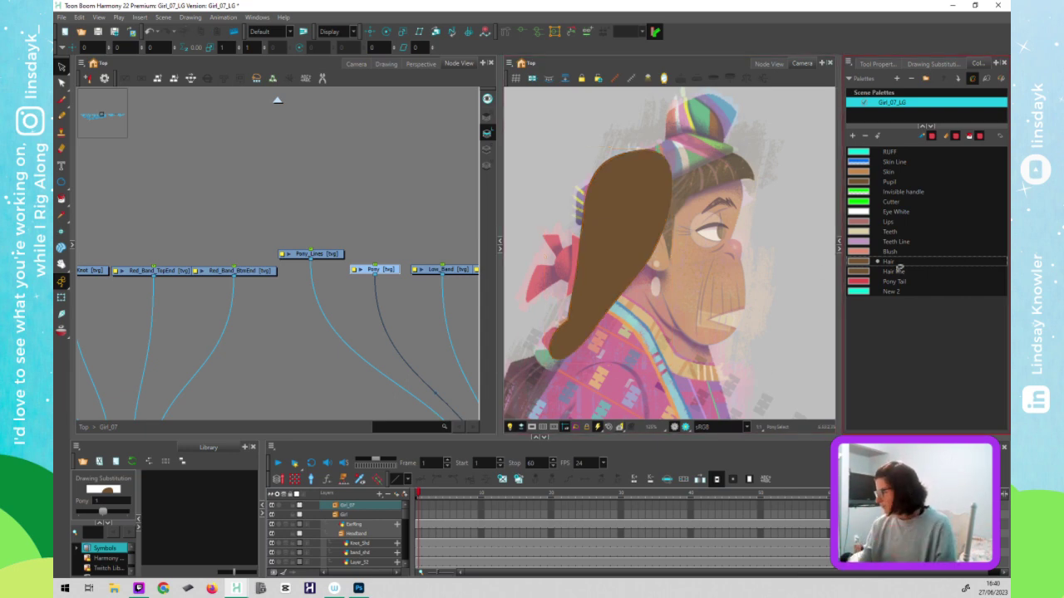
{"action": "key", "text": "shift+2"}
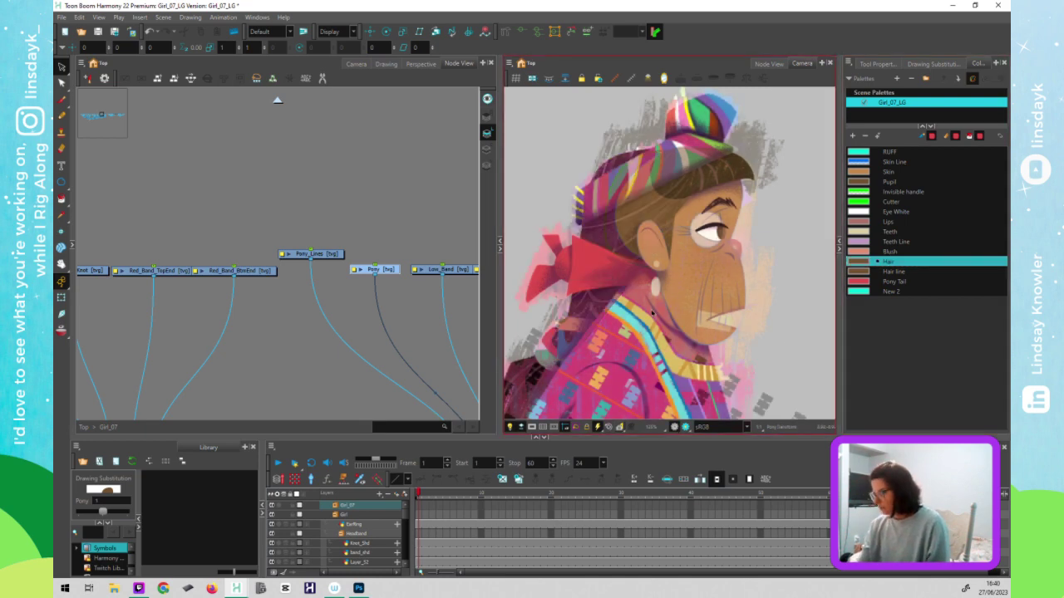
- Rename the Pony Tail colour in the Girl_07_LG palette to Pony Tail Red Band
{"action": "left_click", "coordinate": [902, 281]}
{"action": "double_click", "coordinate": [902, 281]}
{"action": "left_click", "coordinate": [909, 281]}
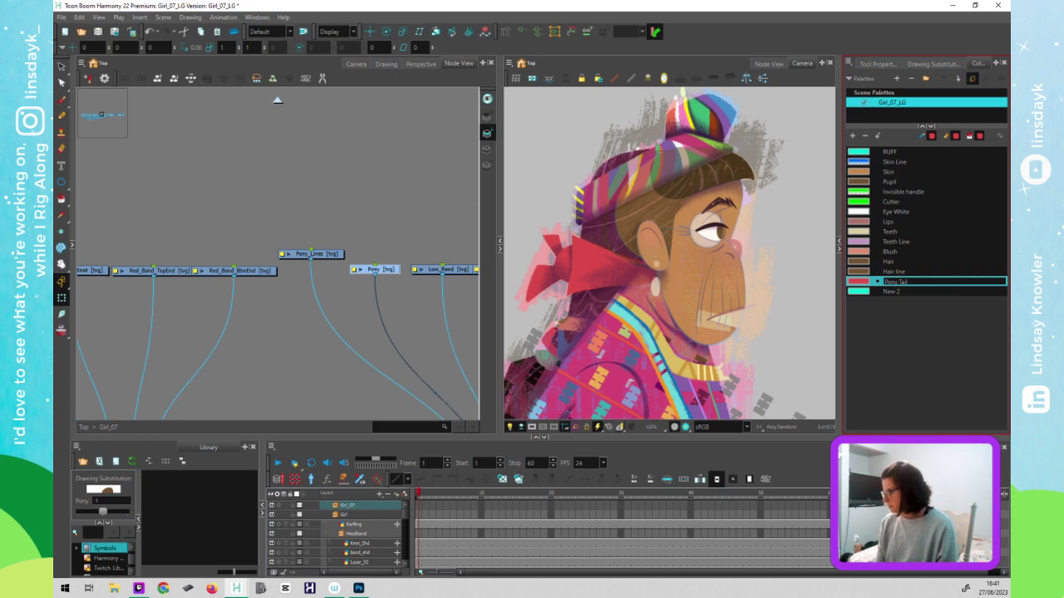
{"action": "type", "text": "Red"}
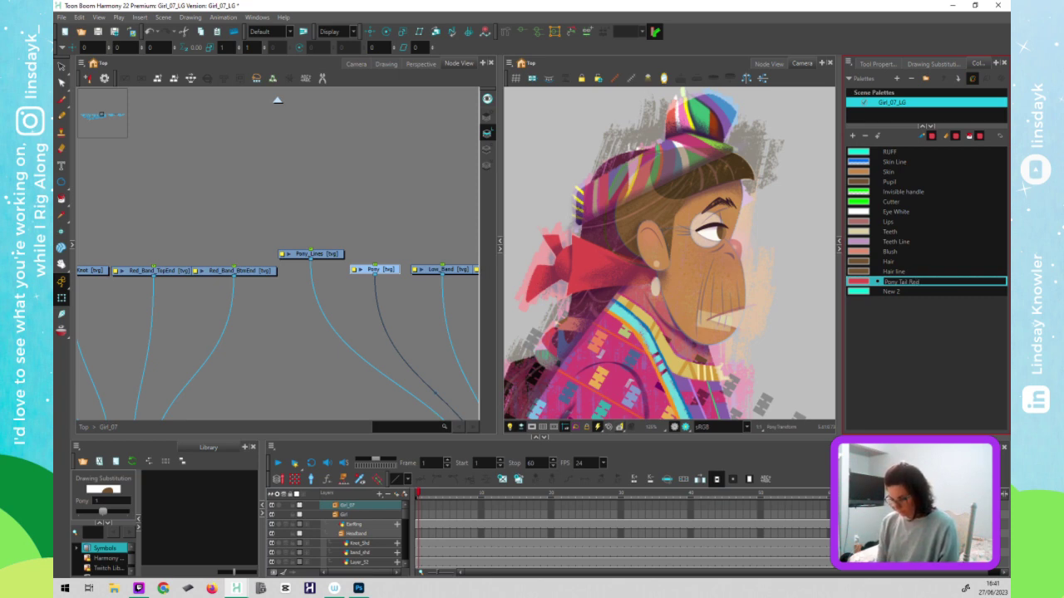
{"action": "type", "text": "Band"}
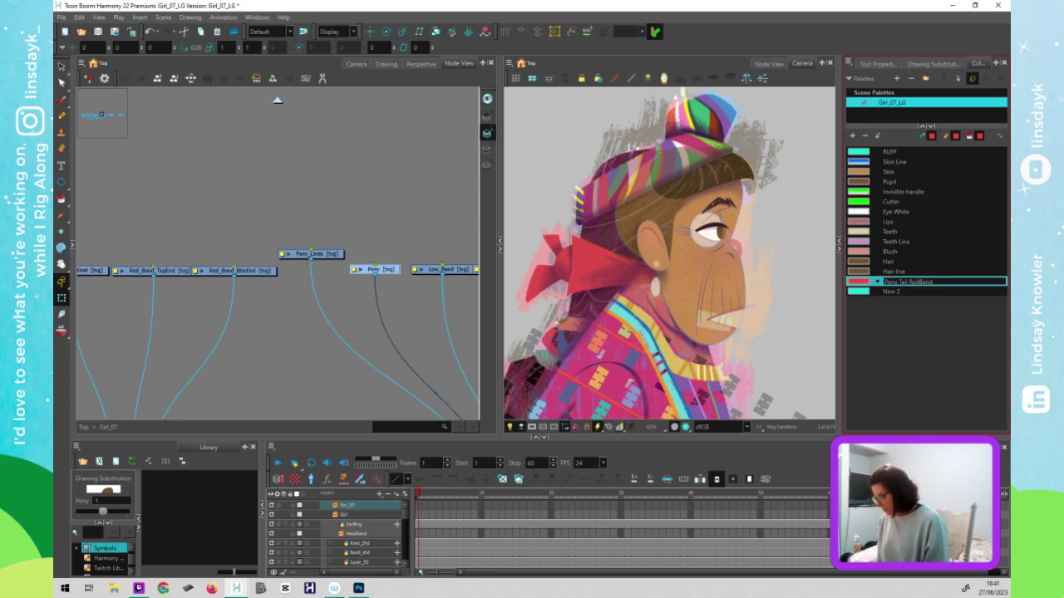
{"action": "left_click", "coordinate": [919, 282]}
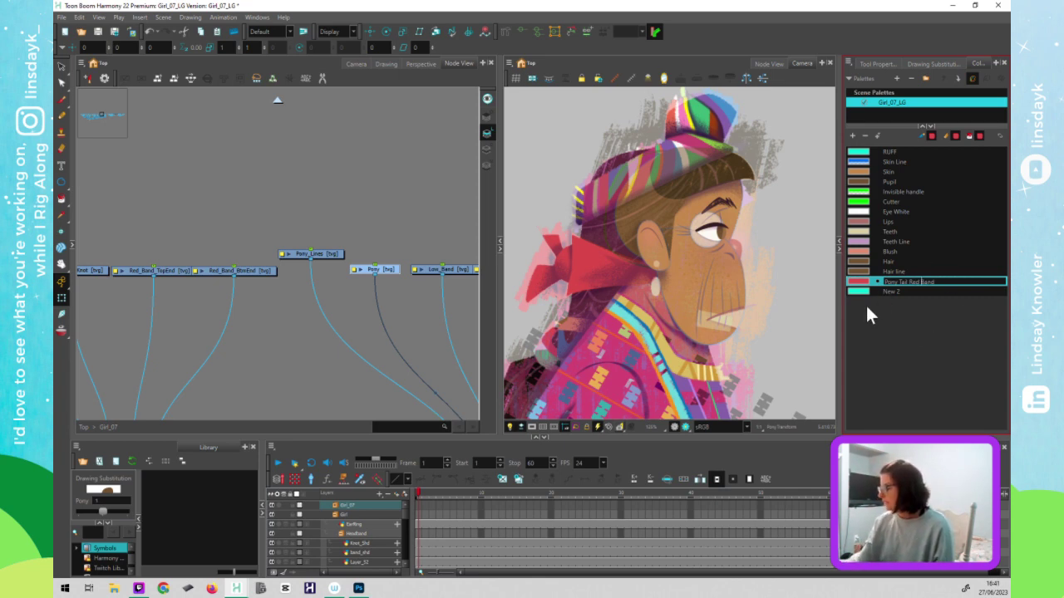
{"action": "key", "text": "Return"}
- Deselect the Pony node and save the scene
{"action": "left_click", "coordinate": [396, 343]}
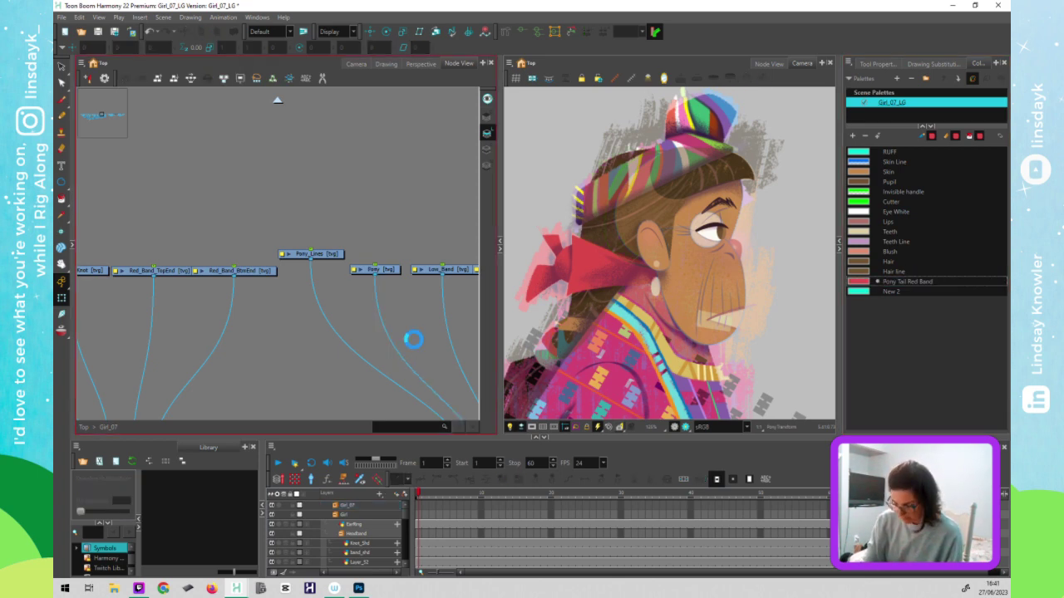
{"action": "left_click", "coordinate": [710, 377]}
{"action": "left_click", "coordinate": [410, 349]}
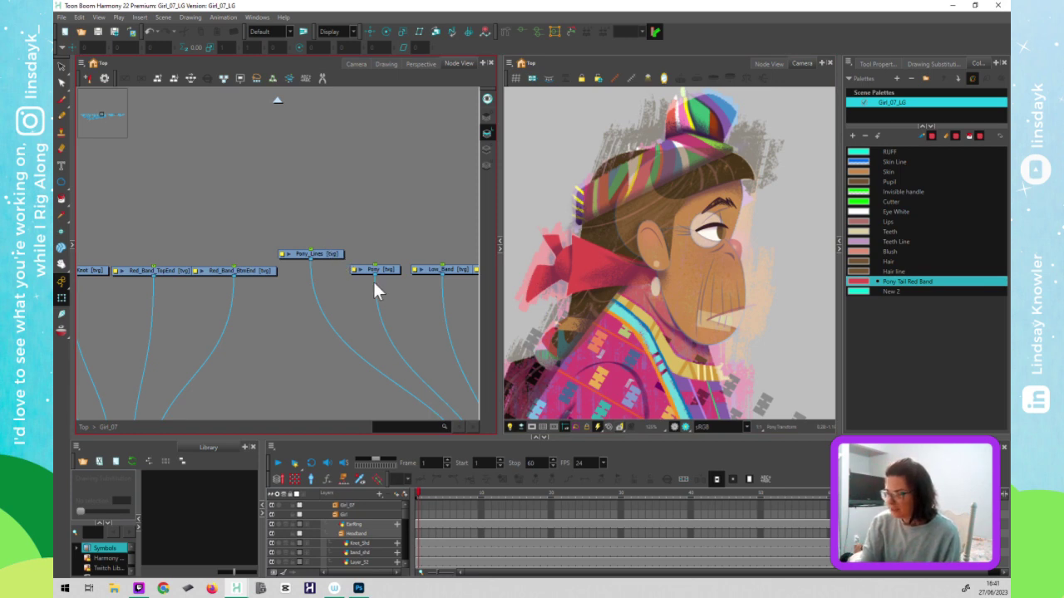
- Select the Pony_Lines and Pony_Tail_Lines nodes in turn to check which hair line drawings they hold
{"action": "left_click", "coordinate": [372, 363]}
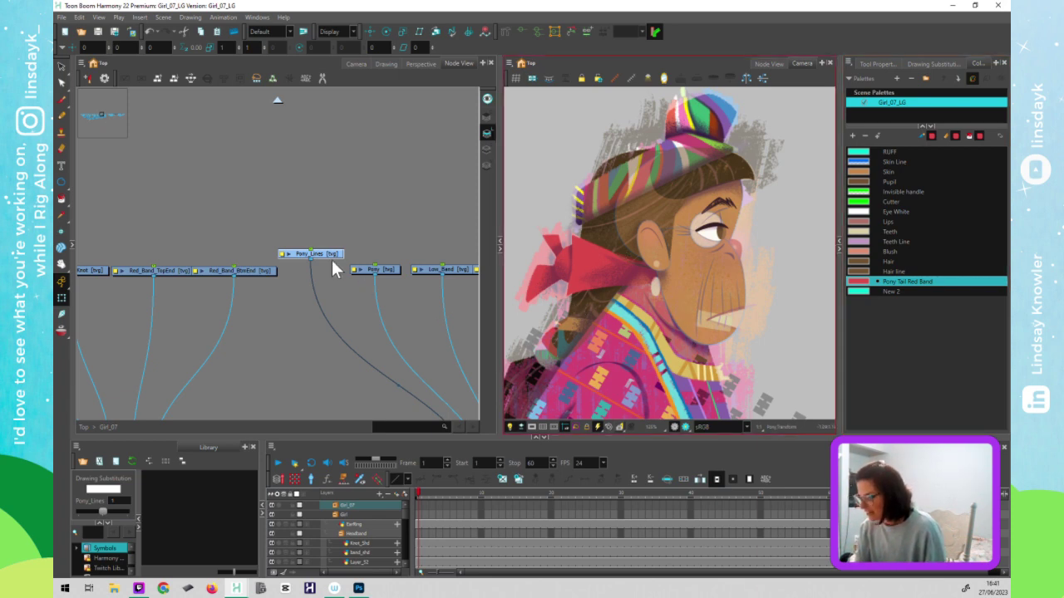
{"action": "left_click", "coordinate": [398, 346]}
{"action": "left_click_drag", "start_coordinate": [413, 341], "coordinate": [331, 305]}
{"action": "left_click_drag", "start_coordinate": [371, 239], "coordinate": [365, 240]}
{"action": "left_click", "coordinate": [531, 386]}
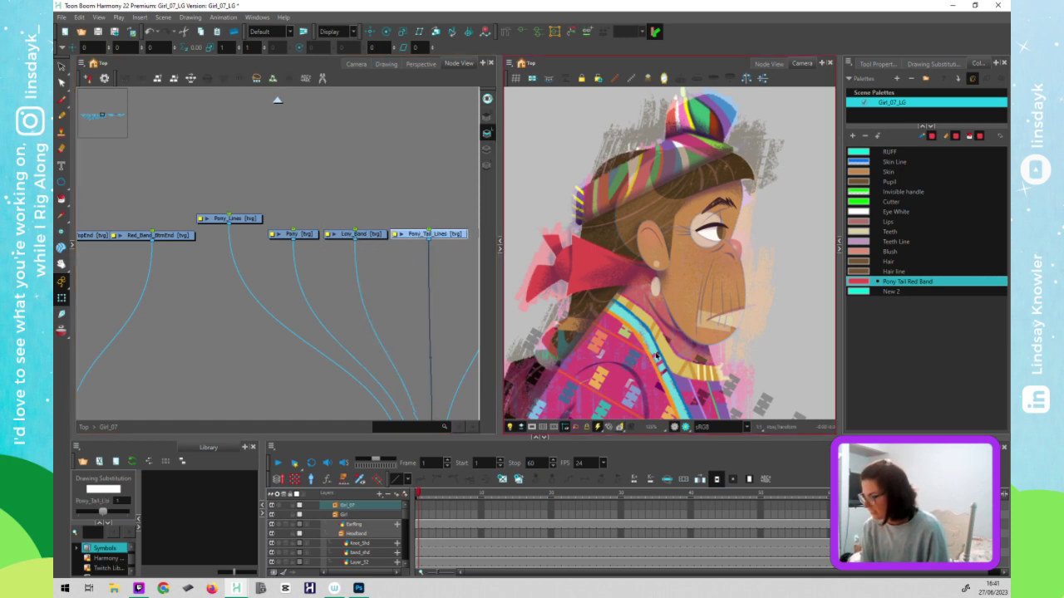
{"action": "left_click_drag", "start_coordinate": [662, 378], "coordinate": [685, 360]}
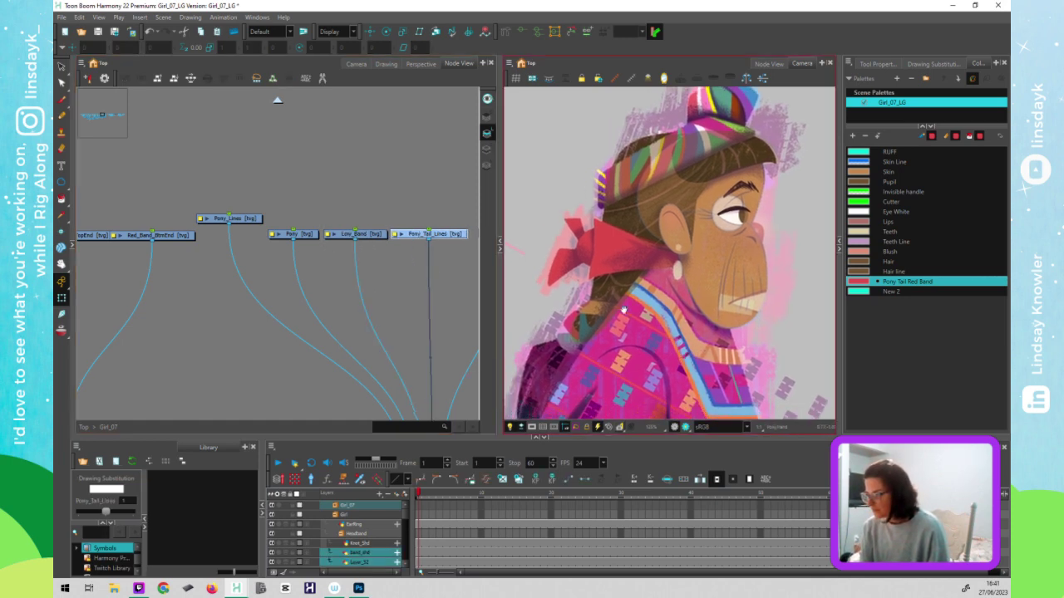
{"action": "left_click", "coordinate": [391, 236]}
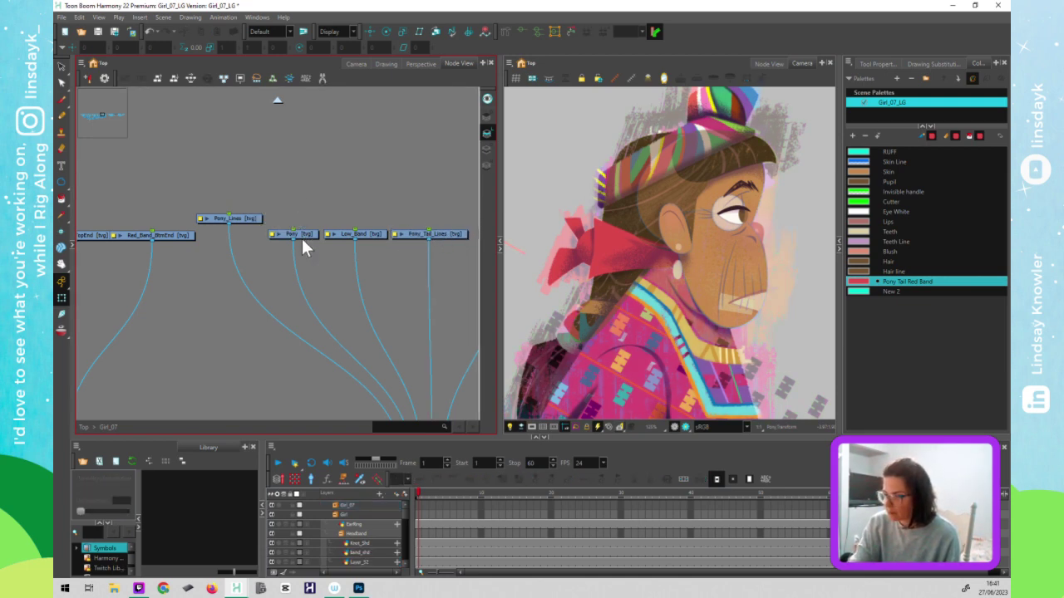
- Rearrange the ponytail nodes, placing Pony_Tail_Lines between Pony_Lines and Low_Band, and Pony between Low_Band and Pony_Tail
{"action": "left_click_drag", "start_coordinate": [300, 234], "coordinate": [451, 201]}
{"action": "left_click_drag", "start_coordinate": [422, 310], "coordinate": [399, 305]}
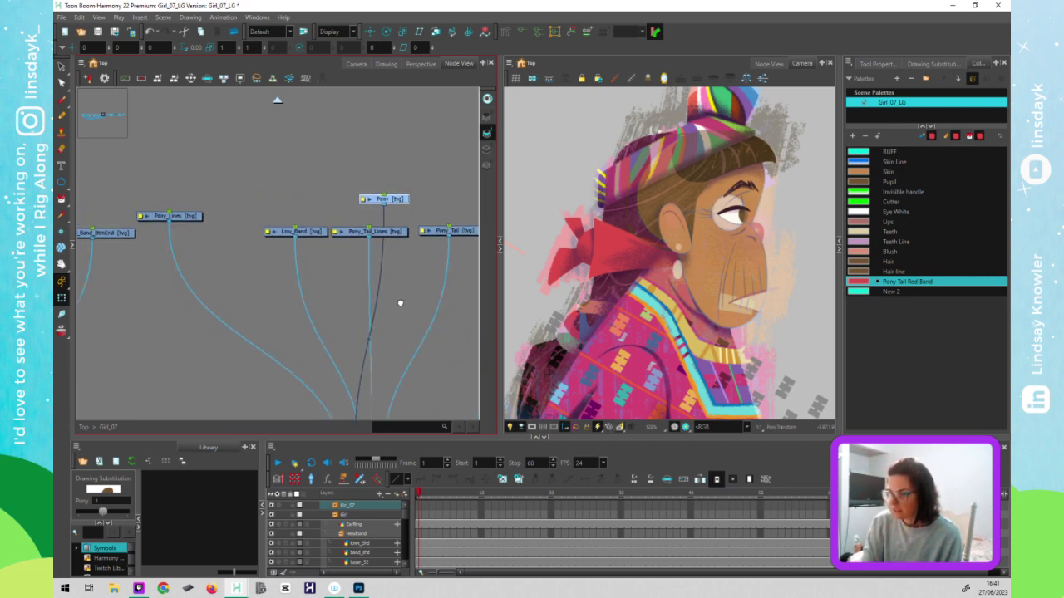
{"action": "left_click_drag", "start_coordinate": [401, 231], "coordinate": [251, 224]}
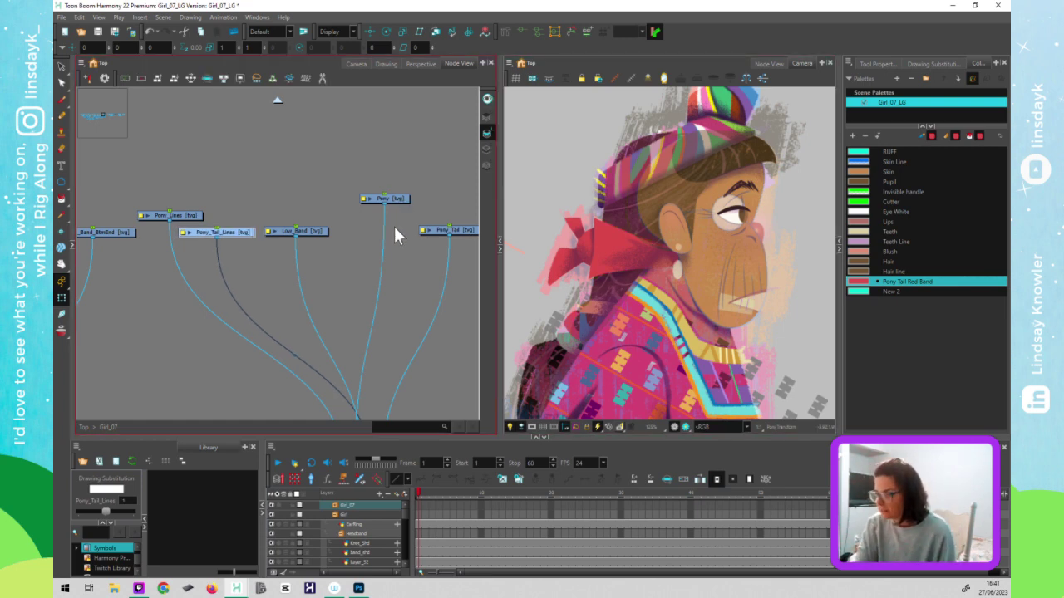
{"action": "left_click_drag", "start_coordinate": [394, 200], "coordinate": [392, 233]}
{"action": "scroll", "coordinate": [379, 323], "scroll_direction": "down", "scroll_amount": 5}
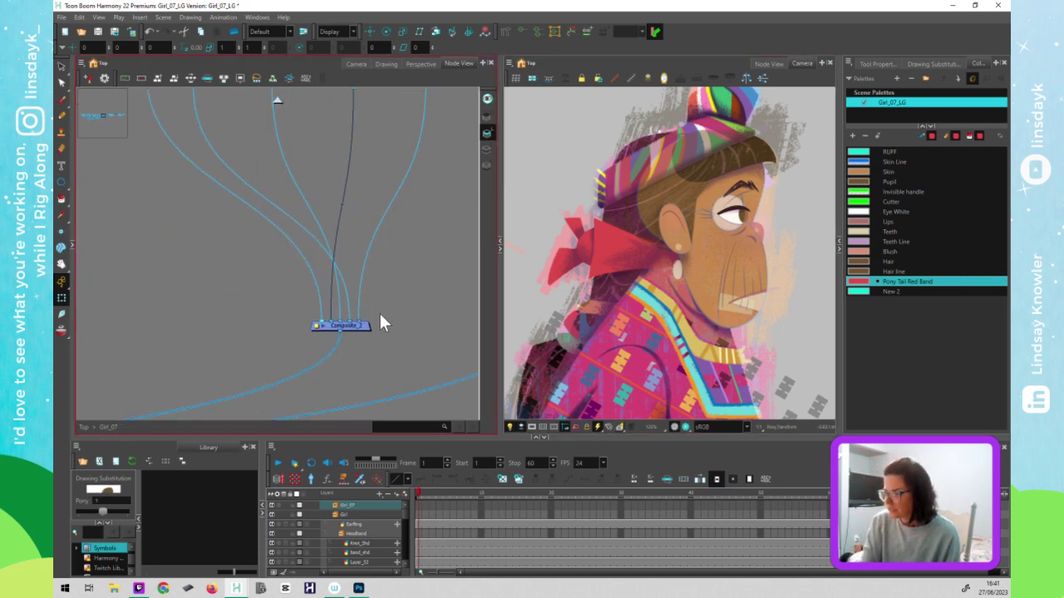
- Rename the Composite_2 node under the ponytail drawings as Pont_Tail_Composite and save the scene
{"action": "left_click", "coordinate": [345, 327]}
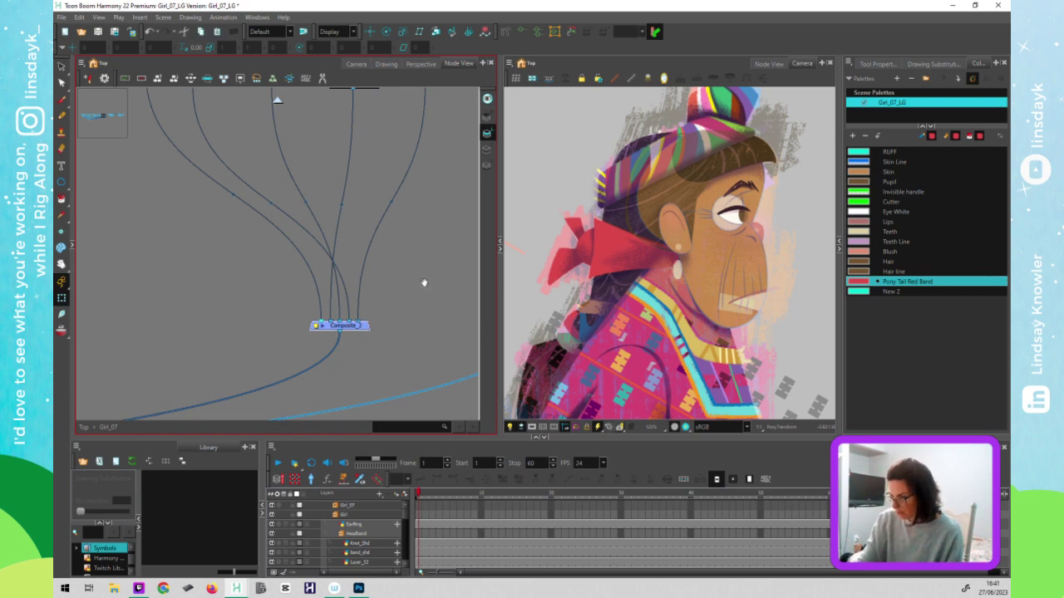
{"action": "scroll", "coordinate": [423, 324], "scroll_direction": "up", "scroll_amount": 5}
{"action": "left_click_drag", "start_coordinate": [409, 389], "coordinate": [410, 363]}
{"action": "scroll", "coordinate": [409, 362], "scroll_direction": "up", "scroll_amount": 1}
{"action": "double_click", "coordinate": [319, 379]}
{"action": "left_click", "coordinate": [507, 165]}
{"action": "type", "text": "Pont_Tail_Composite_2"}
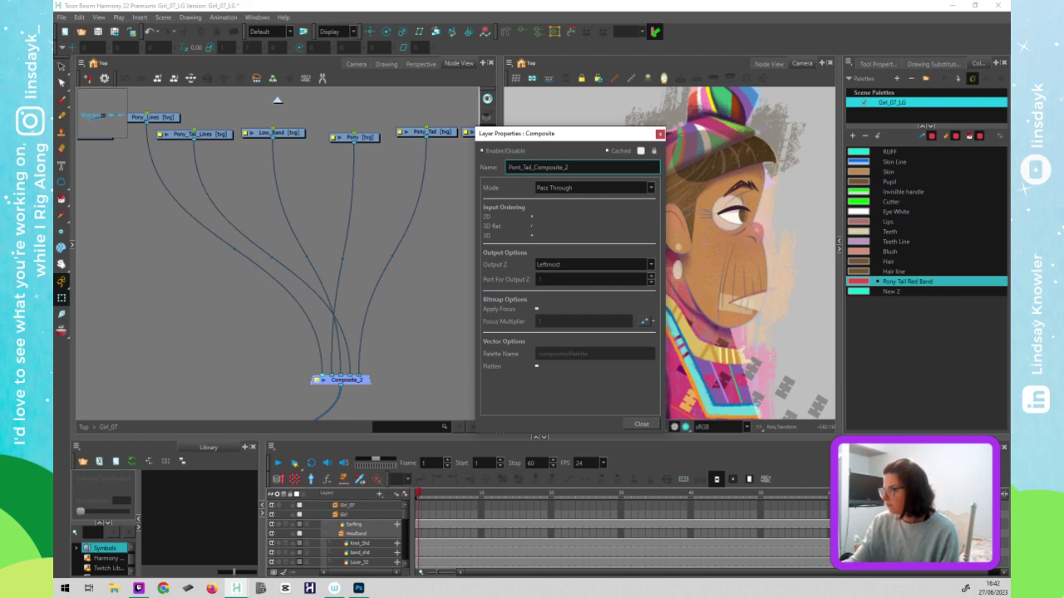
{"action": "key", "text": "BackSpace"}
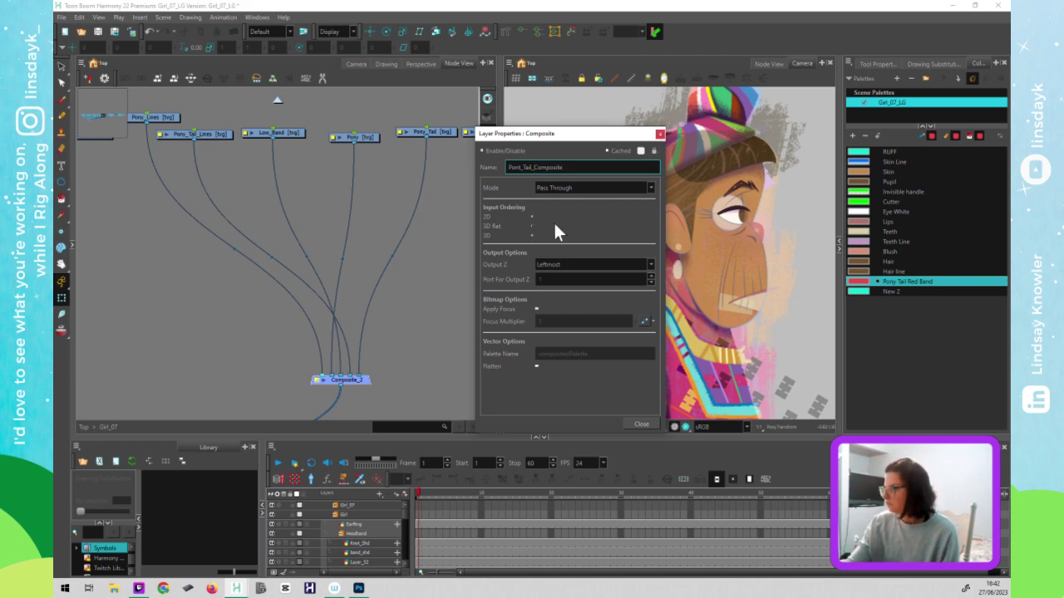
{"action": "key", "text": "Return"}
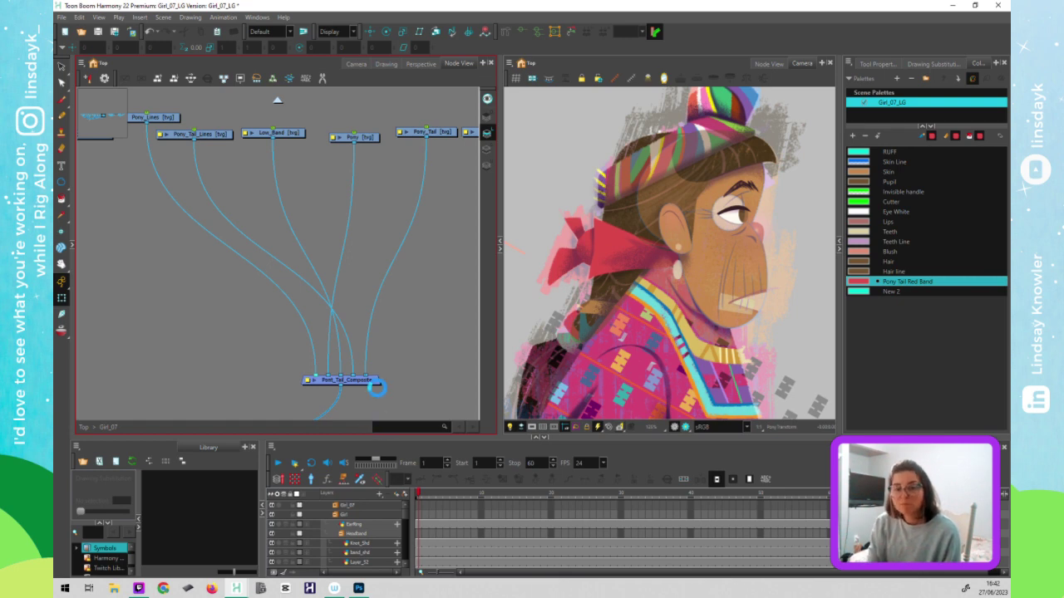
- Examine the node network from the ponytail and neck composites across to the remaining drawing groups
{"action": "scroll", "coordinate": [230, 342], "scroll_direction": "down", "scroll_amount": 2}
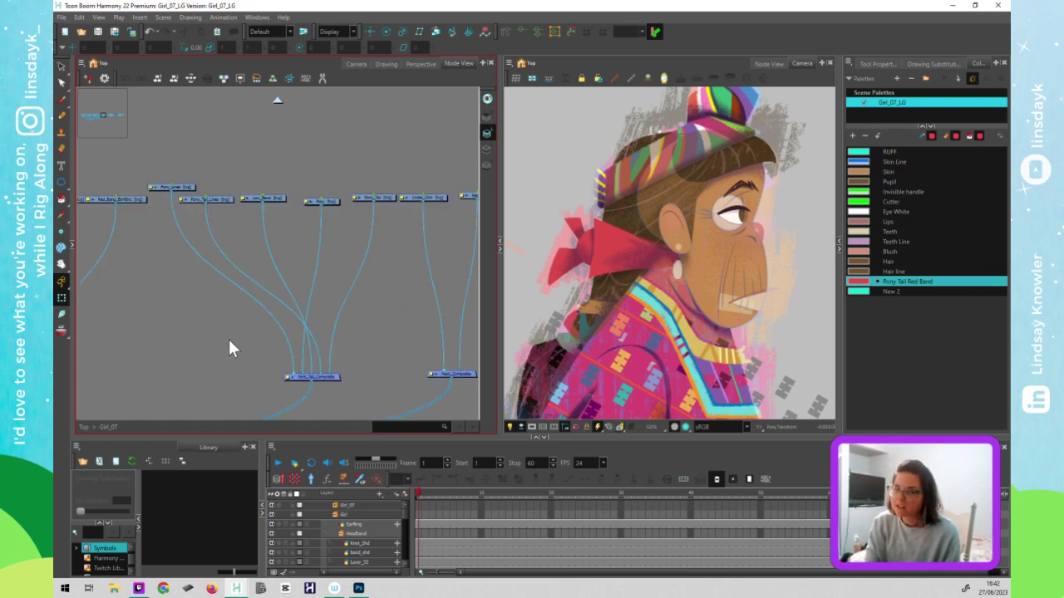
{"action": "left_click_drag", "start_coordinate": [220, 384], "coordinate": [331, 389]}
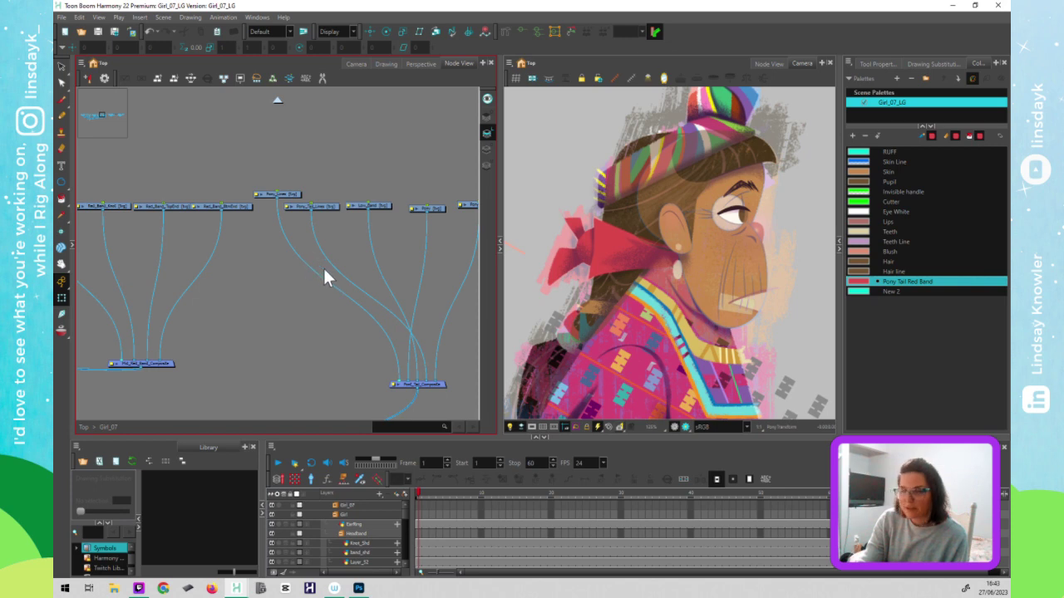
{"action": "left_click_drag", "start_coordinate": [396, 324], "coordinate": [285, 329]}
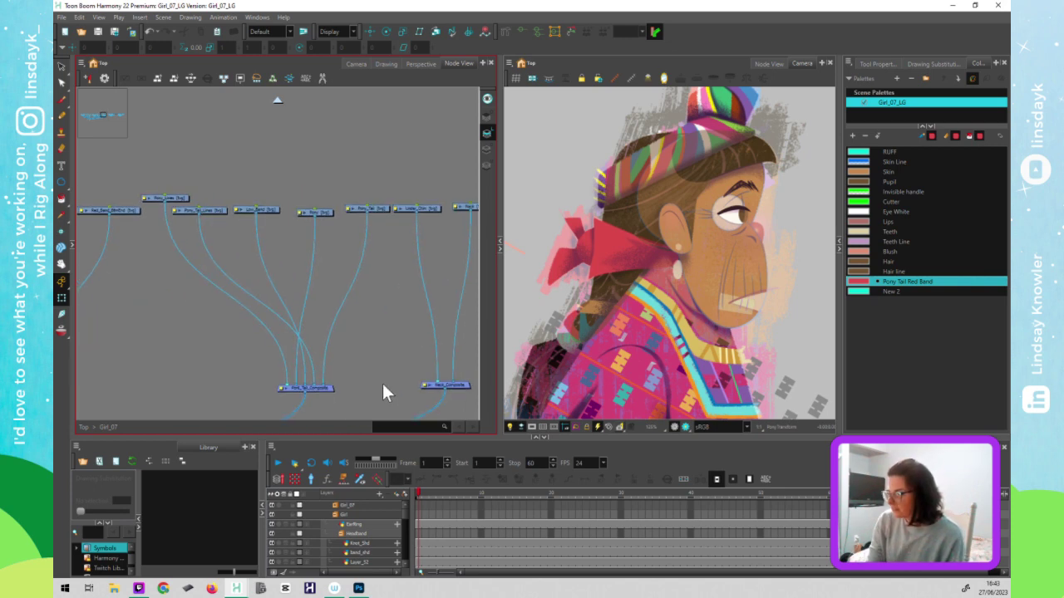
{"action": "scroll", "coordinate": [365, 354], "scroll_direction": "down", "scroll_amount": 2}
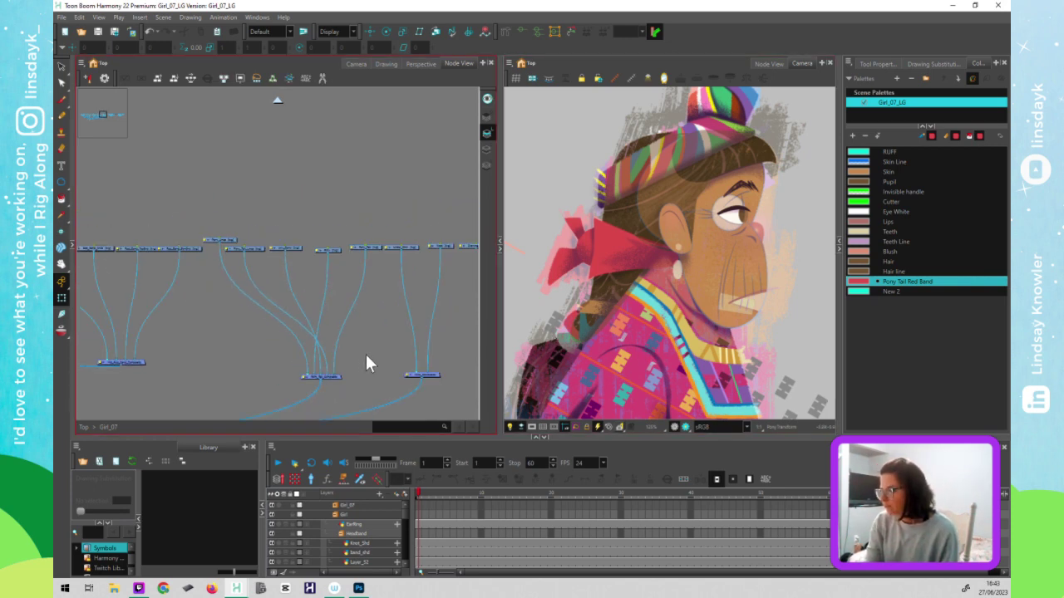
{"action": "left_click_drag", "start_coordinate": [255, 336], "coordinate": [136, 327]}
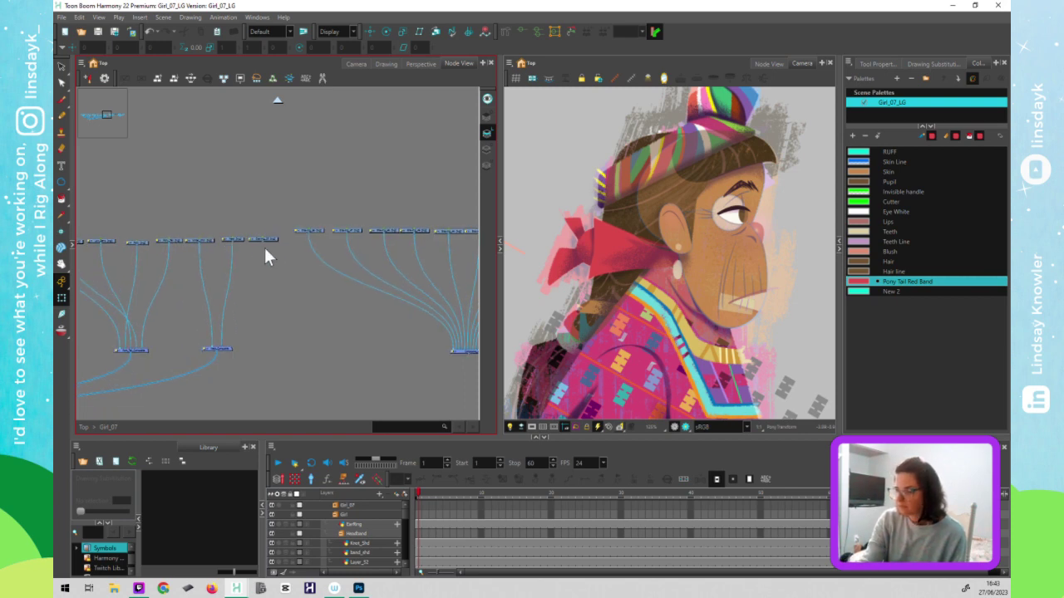
{"action": "scroll", "coordinate": [392, 340], "scroll_direction": "right", "scroll_amount": 5}
{"action": "scroll", "coordinate": [259, 302], "scroll_direction": "down", "scroll_amount": 1}
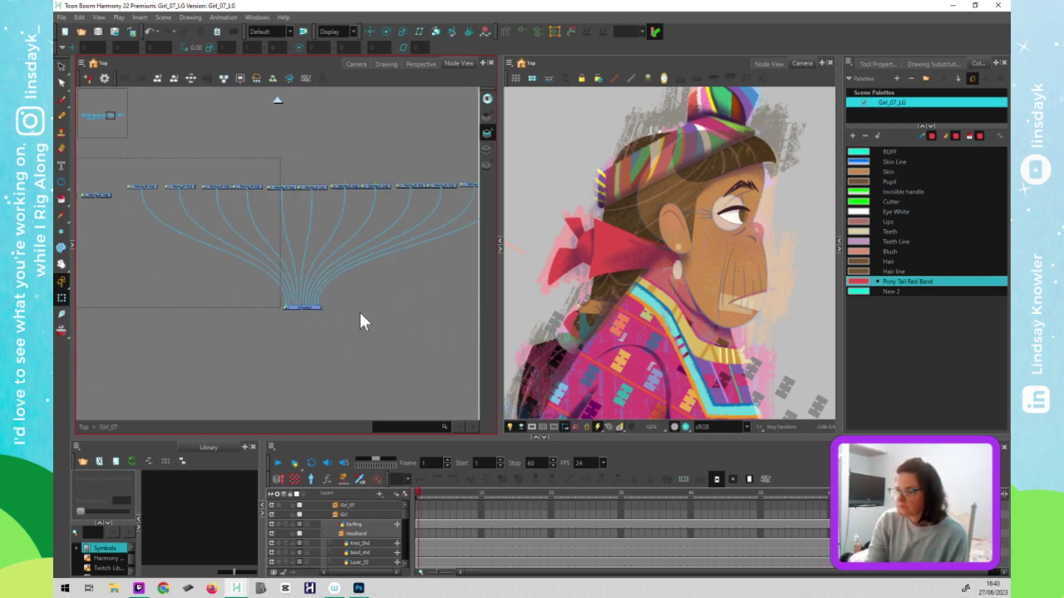
{"action": "mouse_move", "coordinate": [478, 335]}
{"action": "left_mouse_down"}
{"action": "mouse_move", "coordinate": [551, 337]}
{"action": "mouse_move", "coordinate": [473, 349]}
{"action": "left_mouse_up"}
{"action": "scroll", "coordinate": [464, 353], "scroll_direction": "right", "scroll_amount": 2}
{"action": "scroll", "coordinate": [456, 351], "scroll_direction": "down", "scroll_amount": 3}
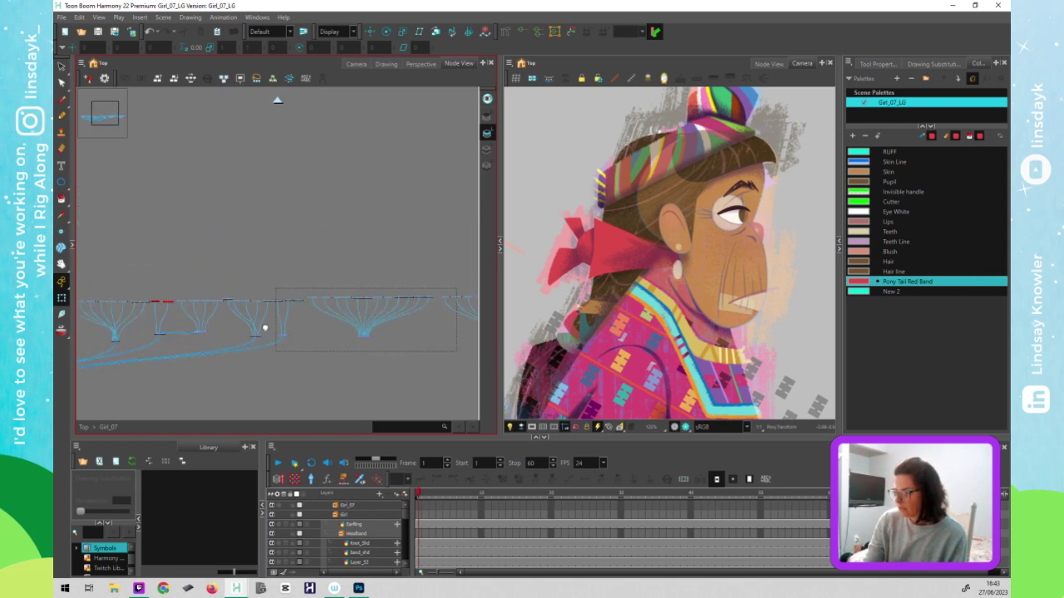
{"action": "left_click_drag", "start_coordinate": [301, 329], "coordinate": [374, 334]}
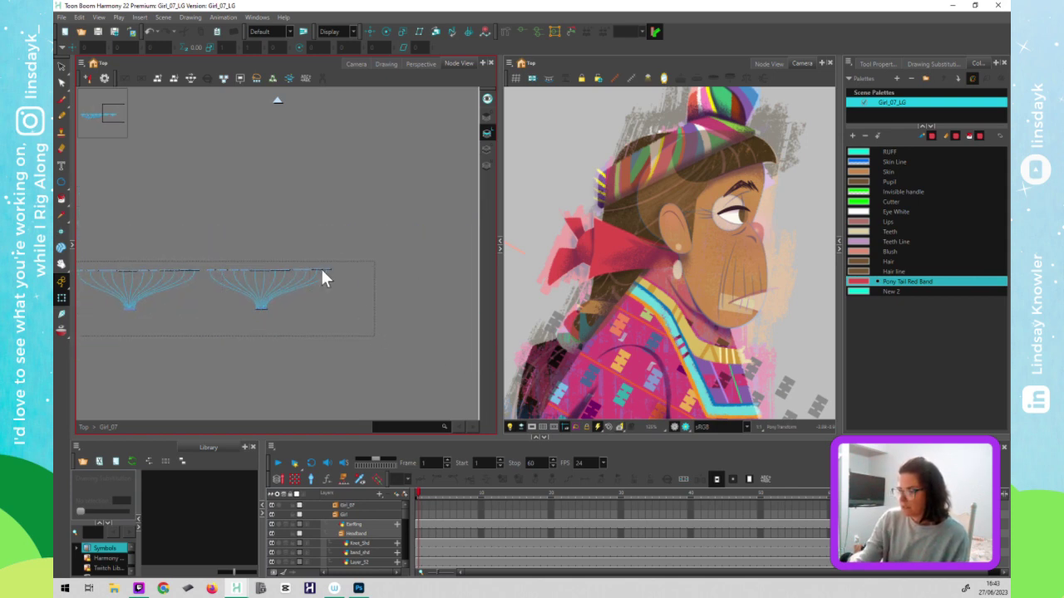
- Move the neck node group and the groups beyond it away from the pony tail nodes
{"action": "scroll", "coordinate": [463, 272], "scroll_direction": "left", "scroll_amount": 5}
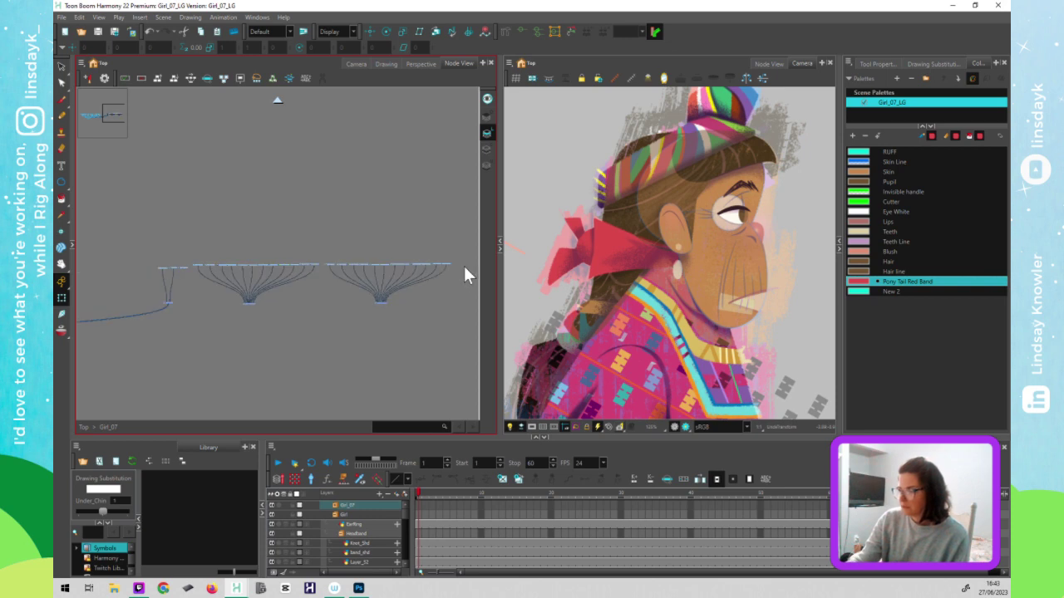
{"action": "left_click_drag", "start_coordinate": [228, 357], "coordinate": [411, 320]}
{"action": "left_click_drag", "start_coordinate": [386, 240], "coordinate": [426, 306]}
{"action": "scroll", "coordinate": [426, 255], "scroll_direction": "up", "scroll_amount": 5}
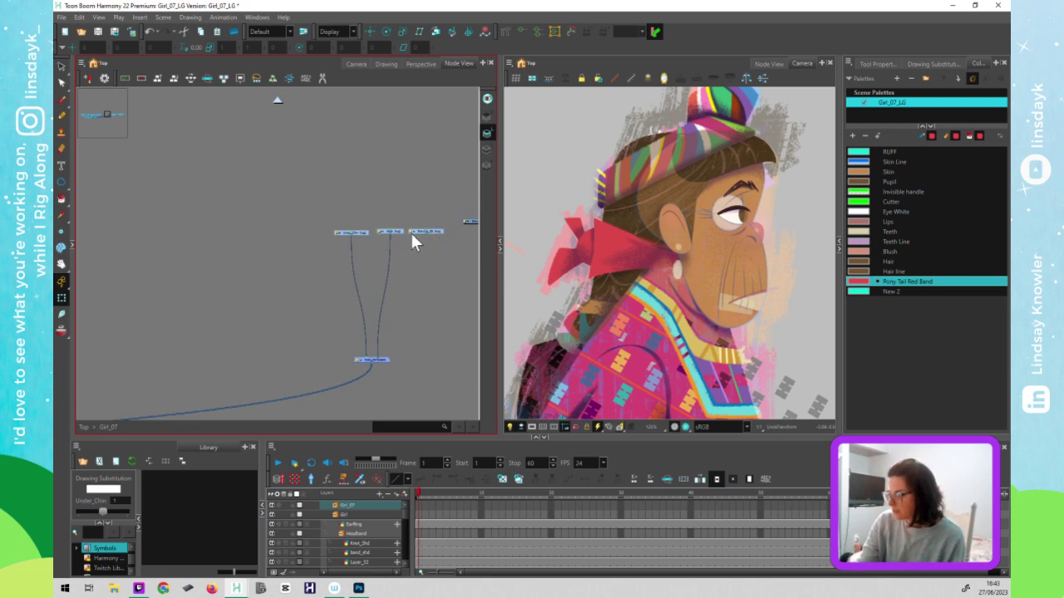
- Move the pony tail drawing nodes and their composite together to space them from the neighbouring groups
{"action": "left_click_drag", "start_coordinate": [247, 241], "coordinate": [251, 263]}
{"action": "left_click_drag", "start_coordinate": [195, 324], "coordinate": [420, 334]}
{"action": "scroll", "coordinate": [418, 334], "scroll_direction": "down", "scroll_amount": 2}
{"action": "scroll", "coordinate": [312, 331], "scroll_direction": "down", "scroll_amount": 1}
{"action": "left_click_drag", "start_coordinate": [270, 356], "coordinate": [438, 339]}
{"action": "left_click_drag", "start_coordinate": [247, 256], "coordinate": [388, 381]}
{"action": "left_click_drag", "start_coordinate": [352, 277], "coordinate": [398, 281]}
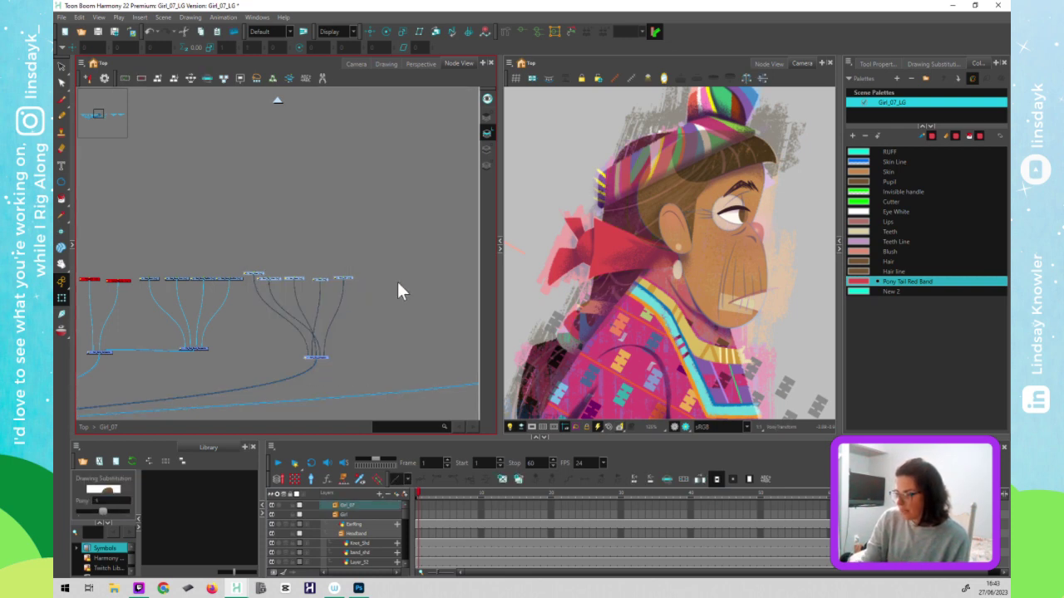
{"action": "left_click", "coordinate": [437, 351]}
{"action": "left_click_drag", "start_coordinate": [432, 354], "coordinate": [260, 329]}
{"action": "scroll", "coordinate": [368, 246], "scroll_direction": "up", "scroll_amount": 1}
{"action": "scroll", "coordinate": [374, 266], "scroll_direction": "up", "scroll_amount": 3}
{"action": "scroll", "coordinate": [379, 255], "scroll_direction": "up", "scroll_amount": 1}
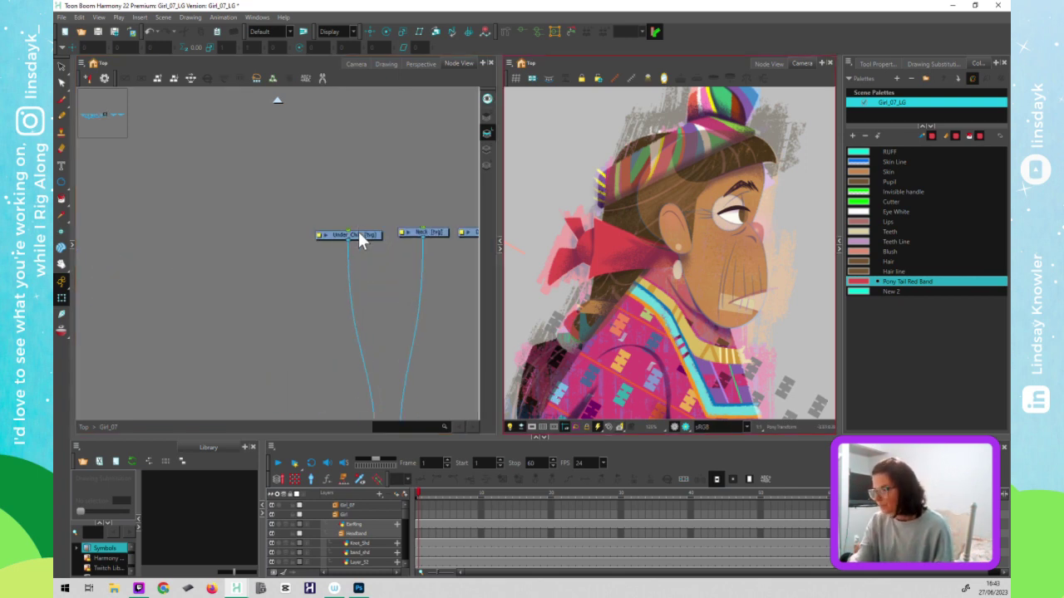
{"action": "left_click", "coordinate": [598, 307]}
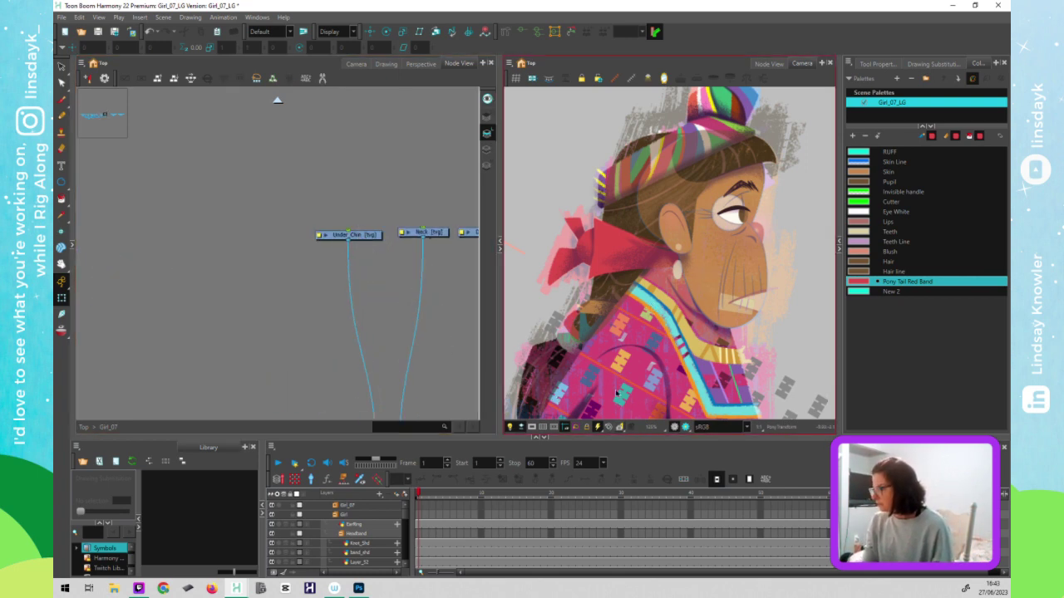
{"action": "left_click", "coordinate": [255, 364]}
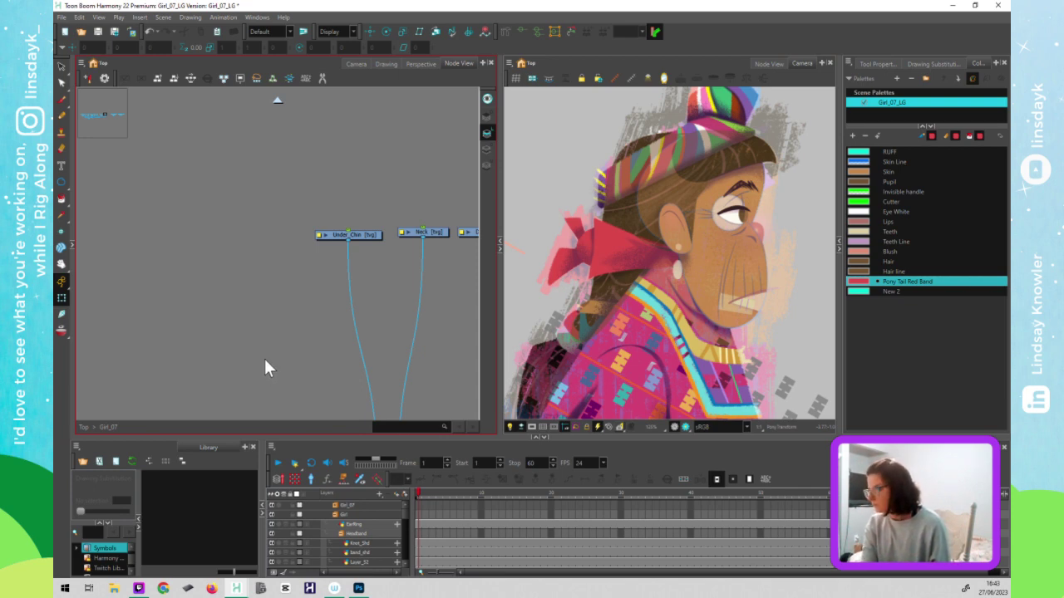
- Find the pony tail node group and select its Pony_Tail drawing node
{"action": "scroll", "coordinate": [264, 365], "scroll_direction": "down", "scroll_amount": 3}
{"action": "left_click_drag", "start_coordinate": [397, 286], "coordinate": [271, 287]}
{"action": "left_click_drag", "start_coordinate": [346, 271], "coordinate": [417, 281]}
{"action": "scroll", "coordinate": [177, 300], "scroll_direction": "up", "scroll_amount": 2}
{"action": "left_click_drag", "start_coordinate": [188, 308], "coordinate": [434, 294]}
{"action": "left_click", "coordinate": [318, 212]}
{"action": "left_click_drag", "start_coordinate": [148, 248], "coordinate": [193, 247]}
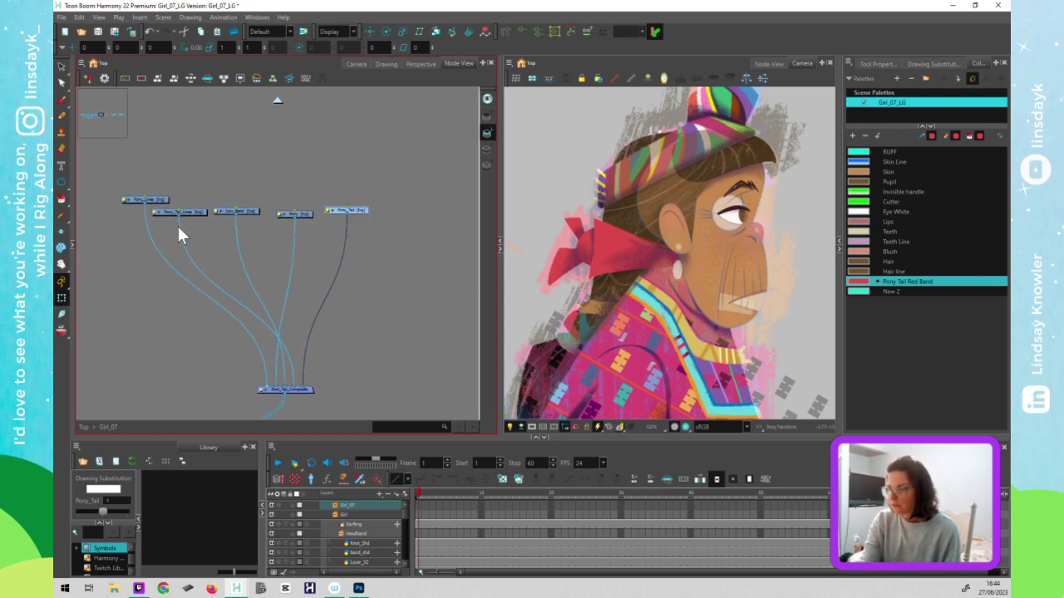
{"action": "left_click", "coordinate": [296, 216]}
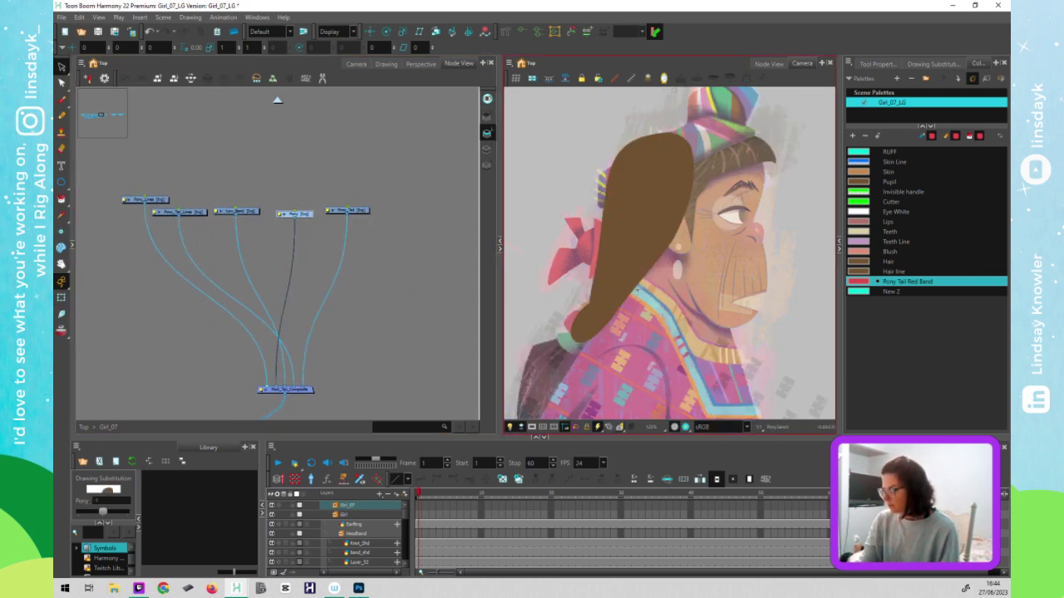
{"action": "left_click", "coordinate": [359, 212]}
- Draw an ellipse over the loose end of the character's pony tail and tilt it to match the artwork
{"action": "left_click_drag", "start_coordinate": [560, 369], "coordinate": [577, 309]}
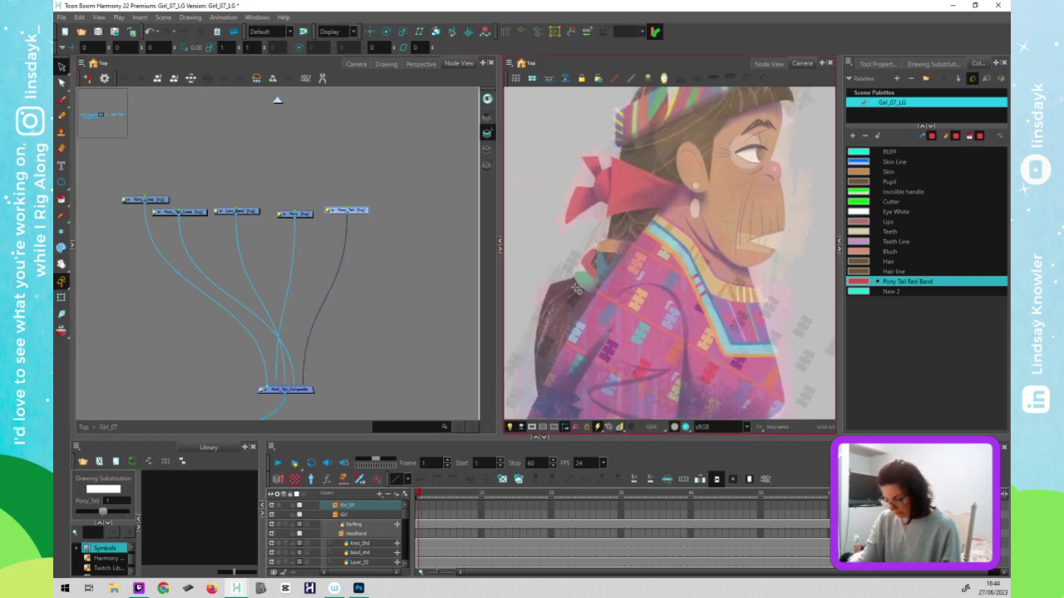
{"action": "key", "text": "alt+="}
{"action": "mouse_move", "coordinate": [555, 287]}
{"action": "left_mouse_down"}
{"action": "mouse_move", "coordinate": [595, 399]}
{"action": "mouse_move", "coordinate": [559, 403]}
{"action": "left_mouse_up"}
{"action": "key", "text": "alt+s"}
{"action": "left_click", "coordinate": [584, 400]}
{"action": "left_click_drag", "start_coordinate": [541, 342], "coordinate": [534, 343]}
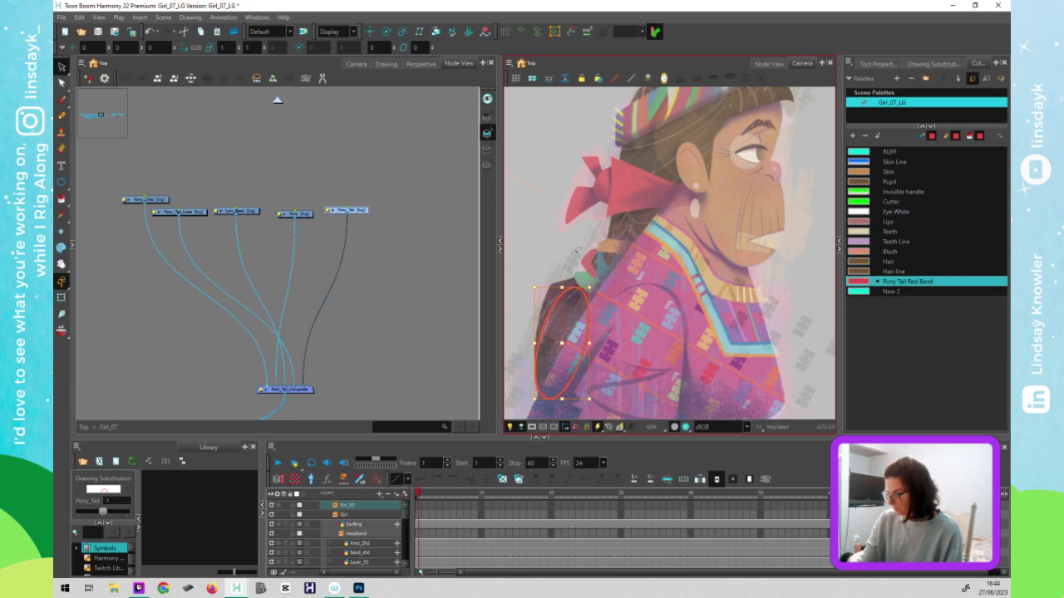
- Reshape the ellipse's upper and outer contour with the Contour Editor to follow the back of the pony tail
{"action": "key", "text": "alt+q"}
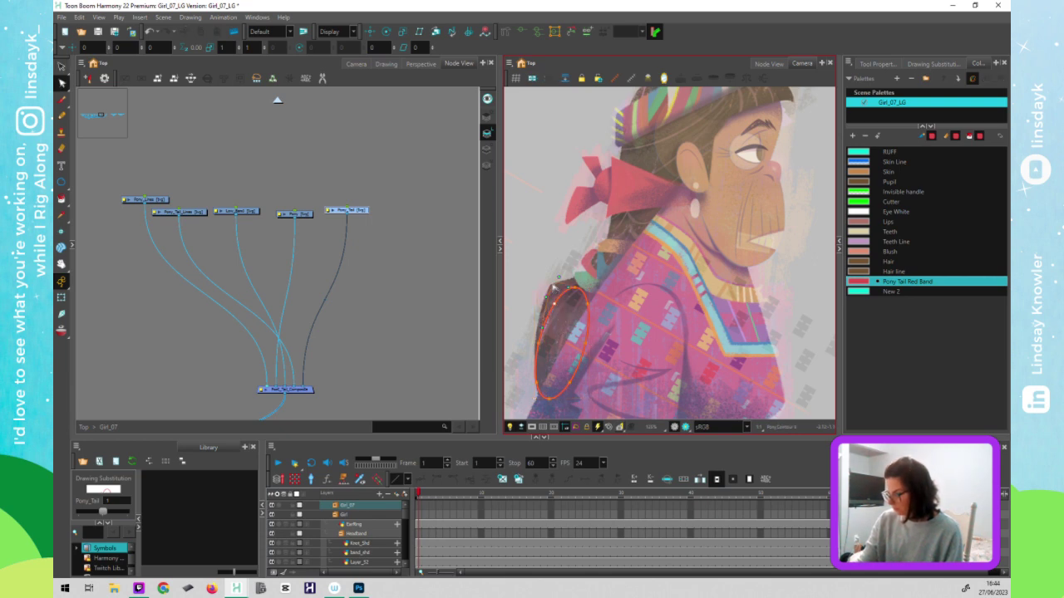
{"action": "mouse_move", "coordinate": [575, 287]}
{"action": "left_mouse_down"}
{"action": "mouse_move", "coordinate": [596, 276]}
{"action": "mouse_move", "coordinate": [561, 280]}
{"action": "left_mouse_up"}
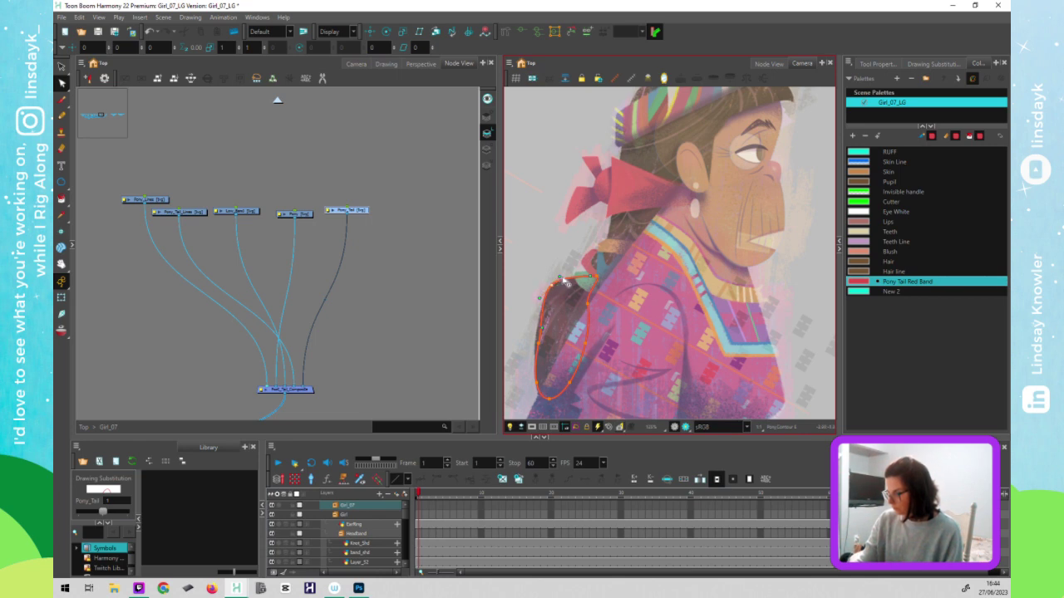
{"action": "left_click_drag", "start_coordinate": [559, 277], "coordinate": [565, 277]}
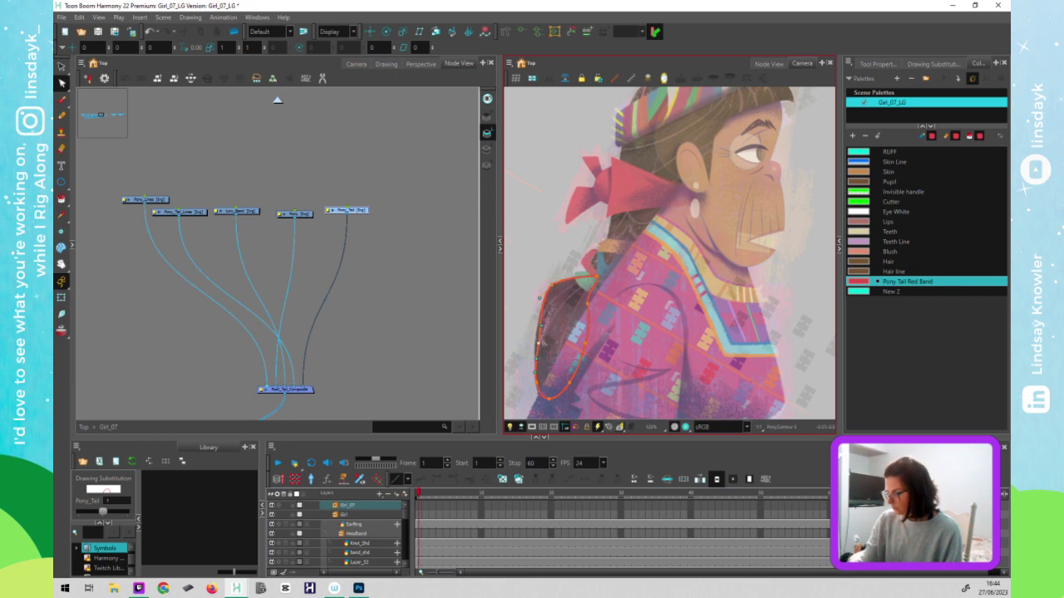
{"action": "left_click", "coordinate": [549, 399]}
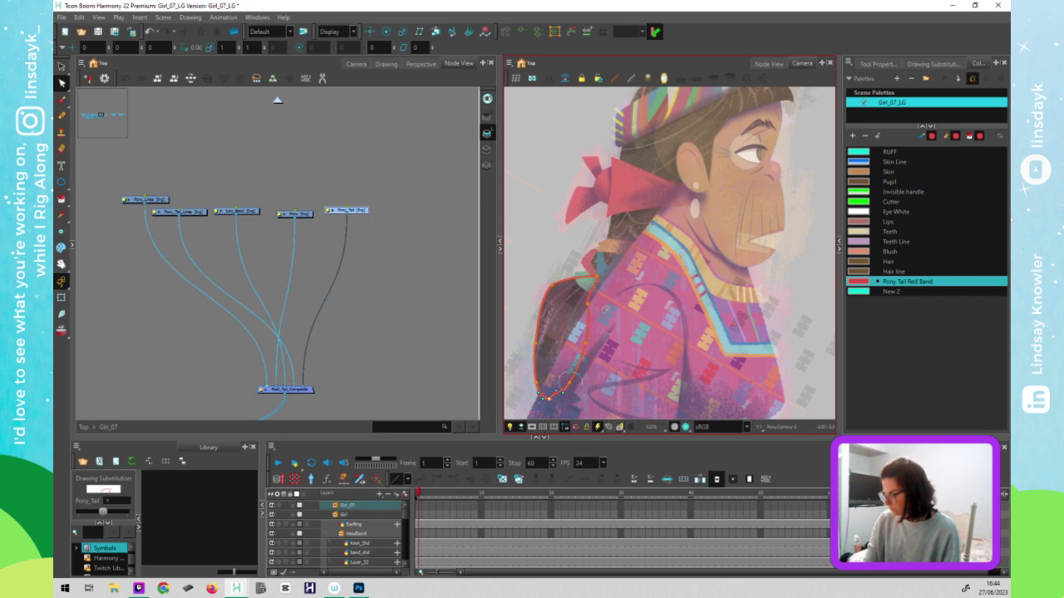
- Pull the contour's inner edge out over the shoulder and round its upper corner near the hair tie
{"action": "left_click_drag", "start_coordinate": [570, 383], "coordinate": [562, 369]}
{"action": "left_click_drag", "start_coordinate": [589, 304], "coordinate": [615, 308]}
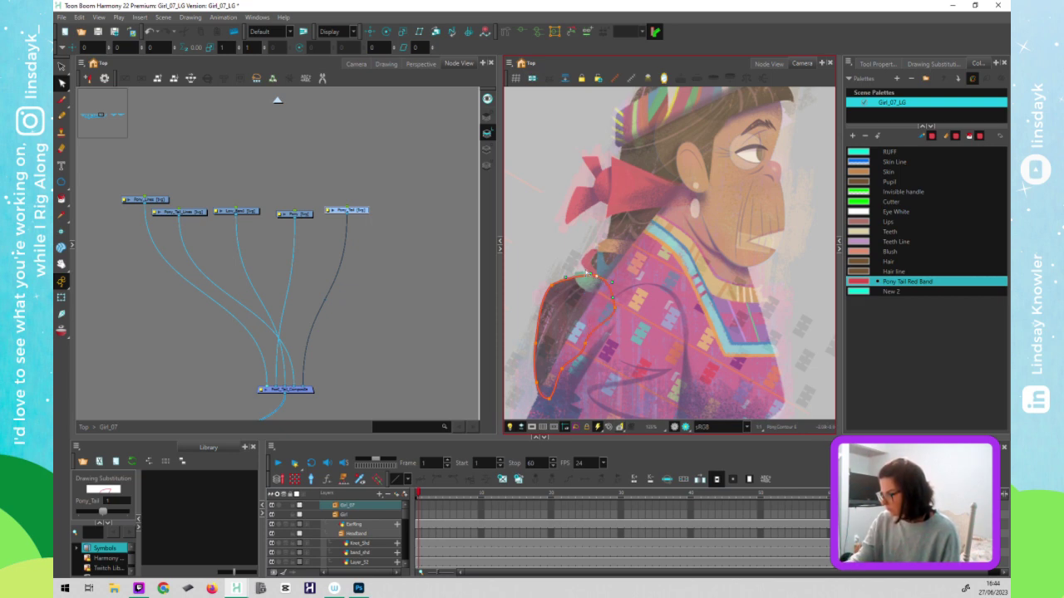
{"action": "left_click", "coordinate": [615, 308]}
{"action": "left_click_drag", "start_coordinate": [618, 323], "coordinate": [613, 320]}
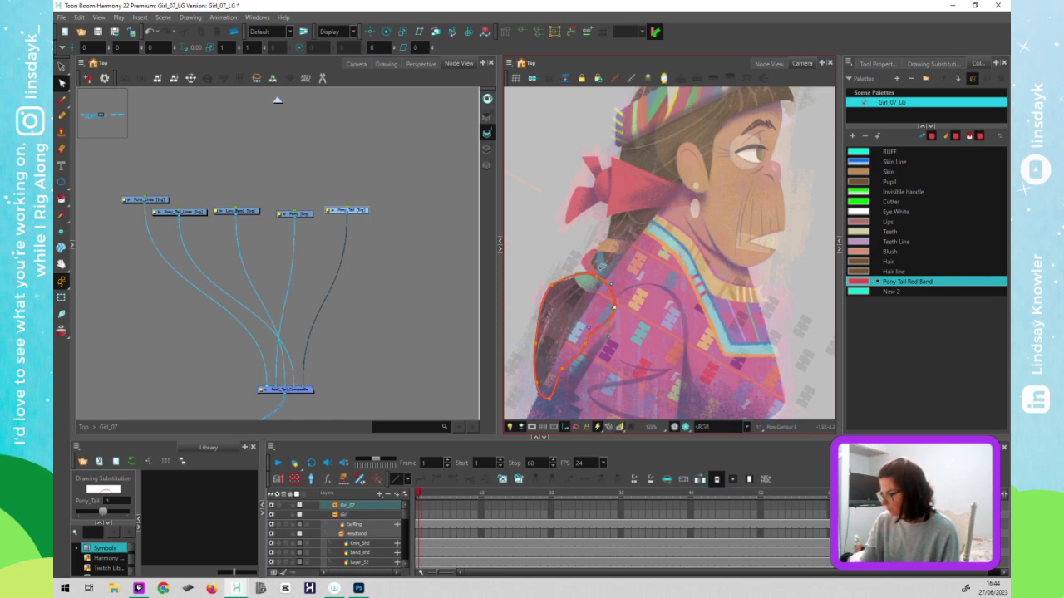
{"action": "left_click_drag", "start_coordinate": [596, 274], "coordinate": [599, 279]}
{"action": "left_click", "coordinate": [600, 285]}
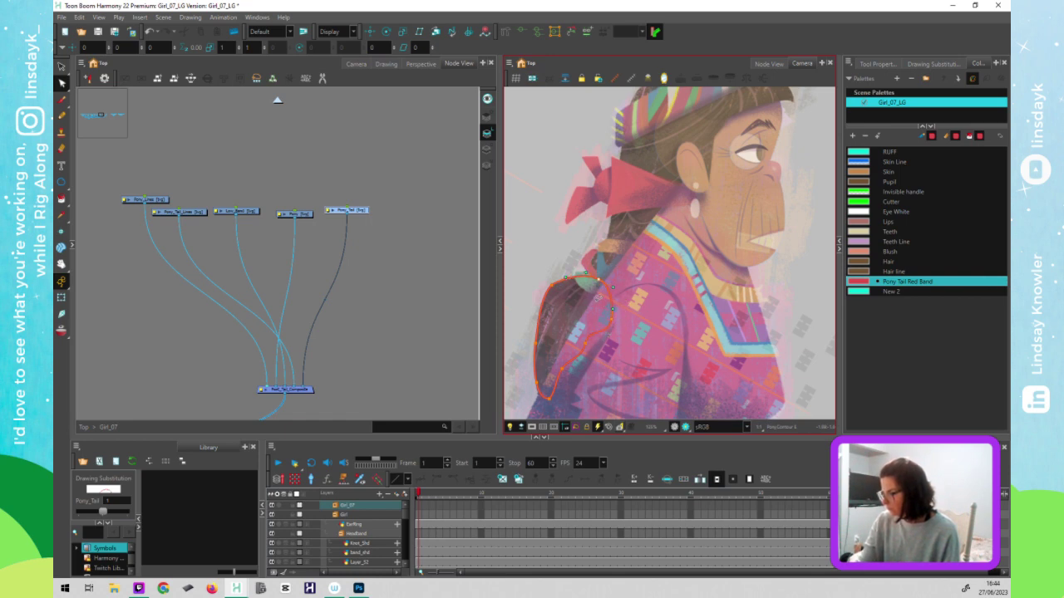
- Delete the extra point on the inner lower edge and smooth the curve leading to the pony tail's tip
{"action": "left_click", "coordinate": [585, 344]}
{"action": "left_click_drag", "start_coordinate": [596, 337], "coordinate": [584, 352]}
{"action": "key", "text": "Delete"}
{"action": "left_click", "coordinate": [563, 368]}
{"action": "left_click_drag", "start_coordinate": [569, 359], "coordinate": [570, 353]}
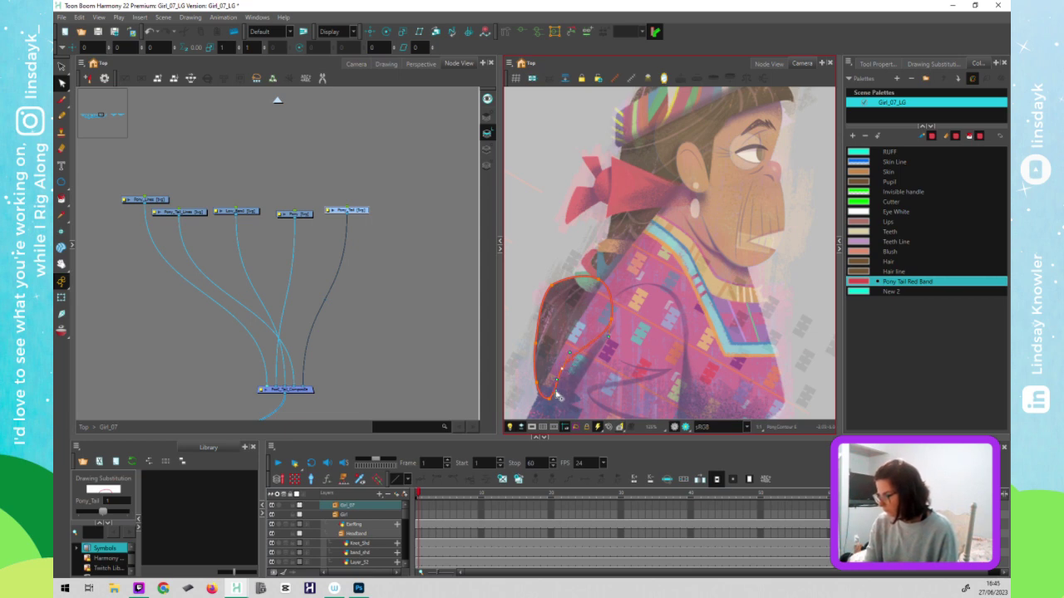
{"action": "left_click_drag", "start_coordinate": [570, 354], "coordinate": [580, 349]}
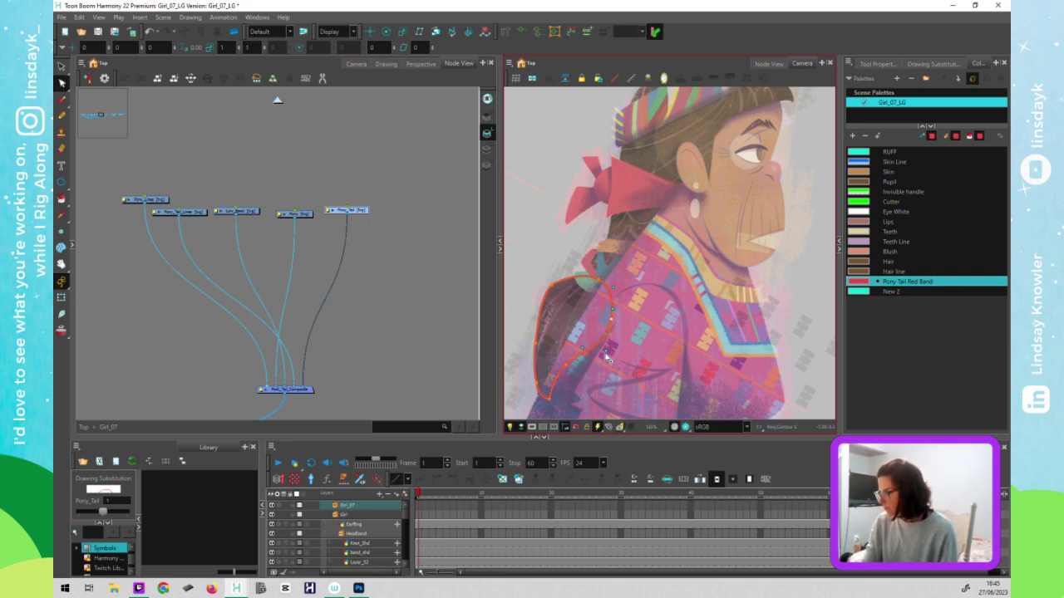
- Lower the contour's tip slightly and refine the curve along the pony tail's inner lower edge
{"action": "key", "text": "space"}
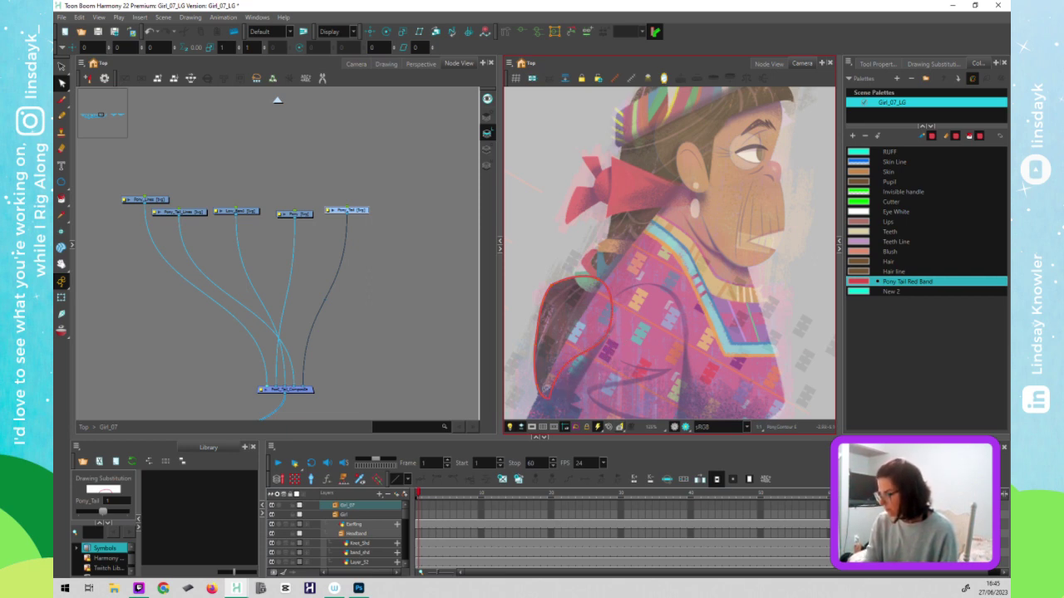
{"action": "left_click", "coordinate": [549, 400]}
{"action": "left_click_drag", "start_coordinate": [549, 399], "coordinate": [553, 404]}
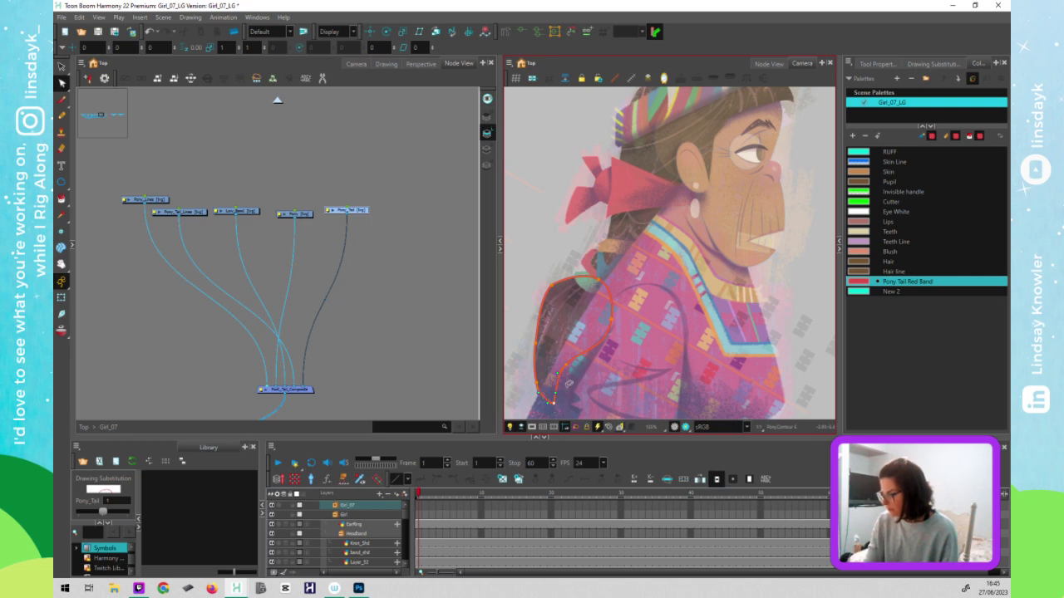
{"action": "left_click", "coordinate": [566, 364]}
{"action": "left_click", "coordinate": [586, 383]}
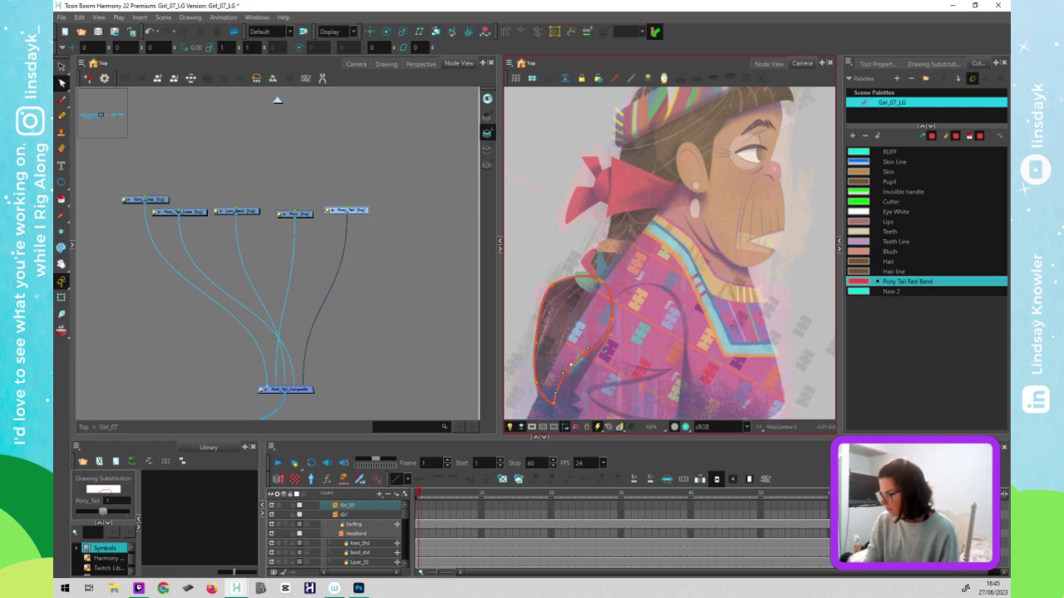
{"action": "left_click", "coordinate": [535, 344]}
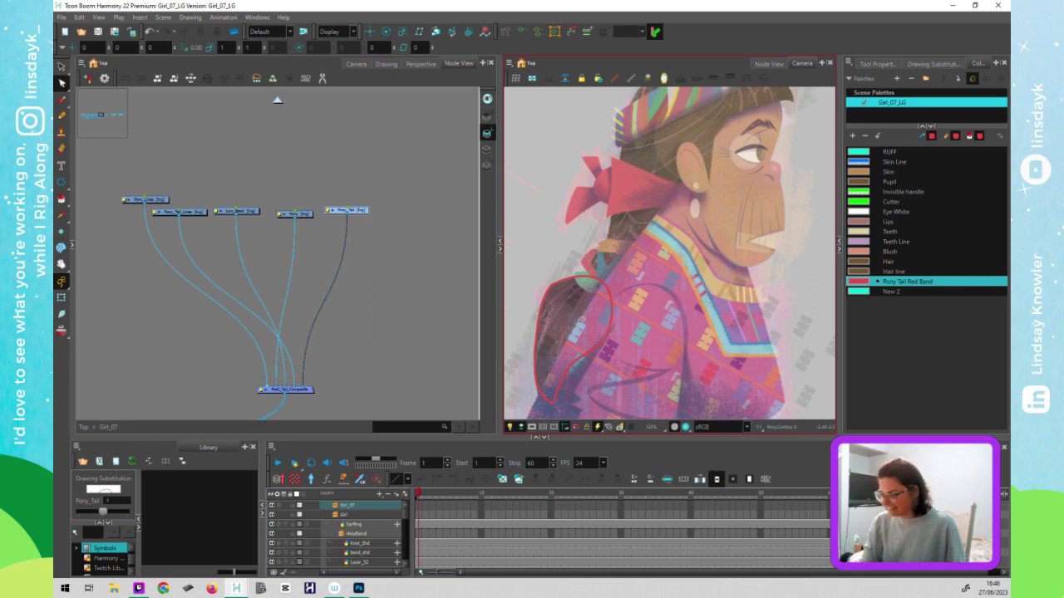
- Fill the pony tail shape, recolour it with the Hair swatch and save the scene
{"action": "left_click", "coordinate": [580, 338]}
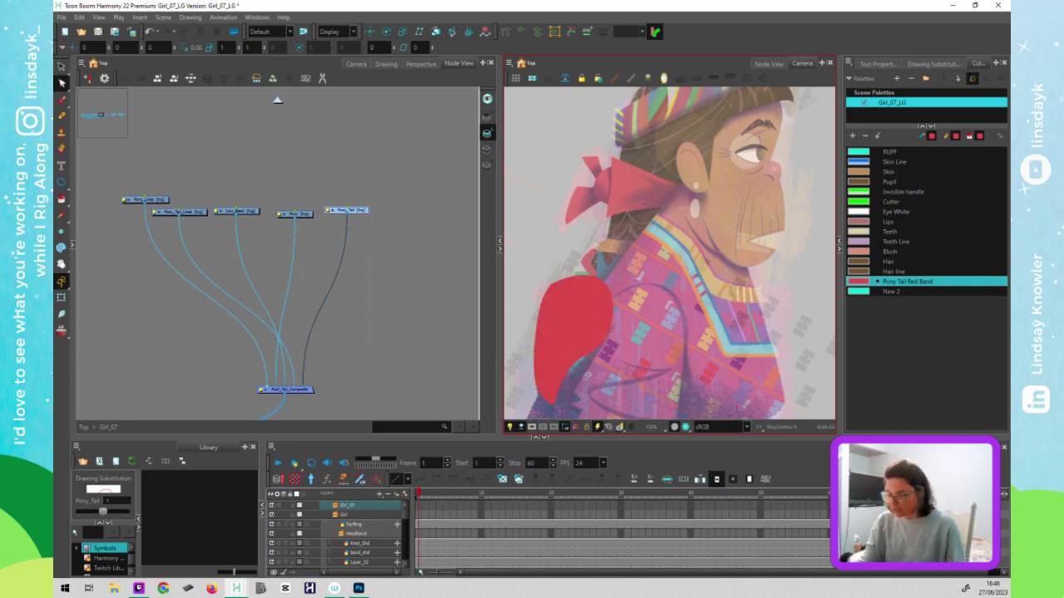
{"action": "key", "text": "alt+s"}
{"action": "left_click", "coordinate": [903, 263]}
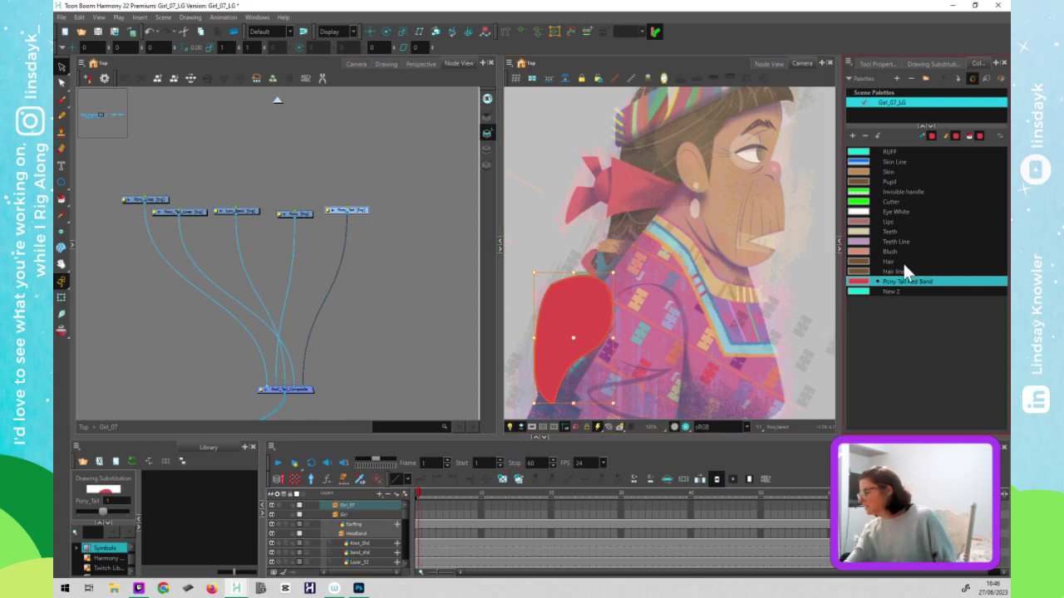
{"action": "left_click", "coordinate": [902, 261]}
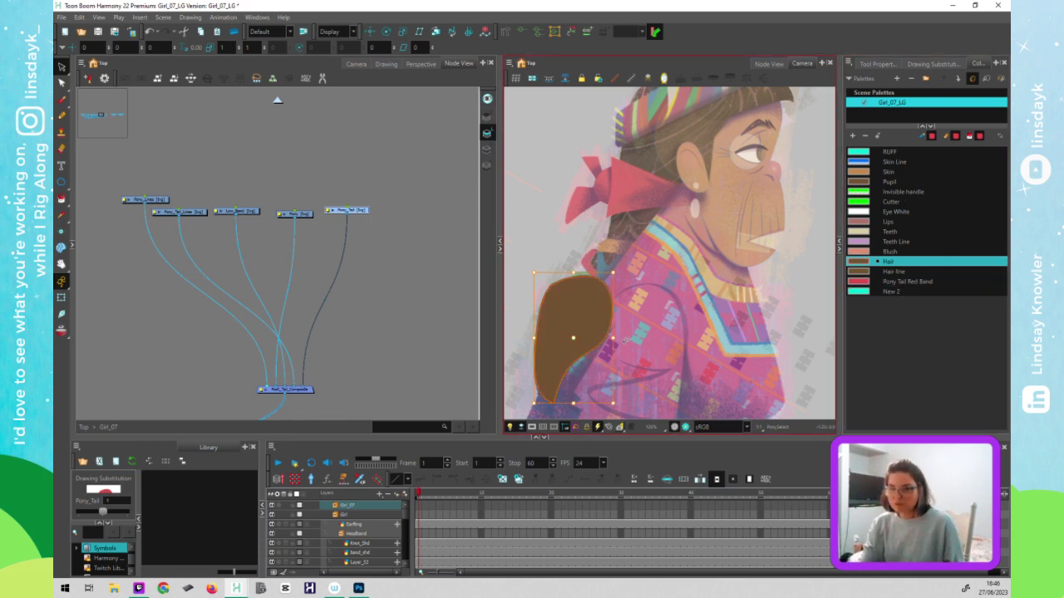
{"action": "key", "text": "ctrl+s"}
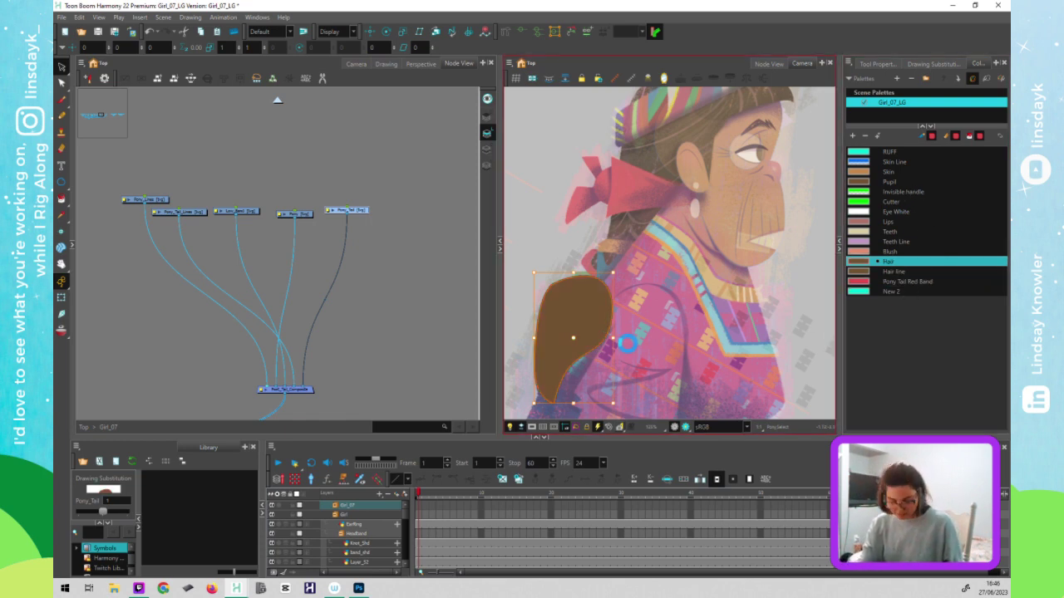
{"action": "key", "text": "shift+t"}
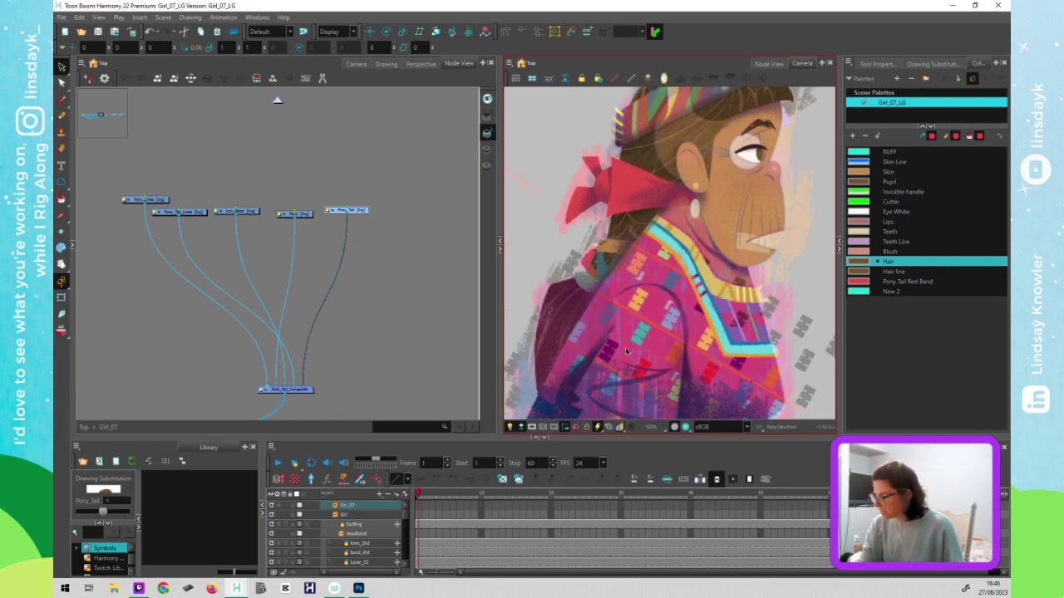
- Line up the Pony_Lines node with the other drawing nodes of the pony tail group
{"action": "left_click", "coordinate": [384, 361]}
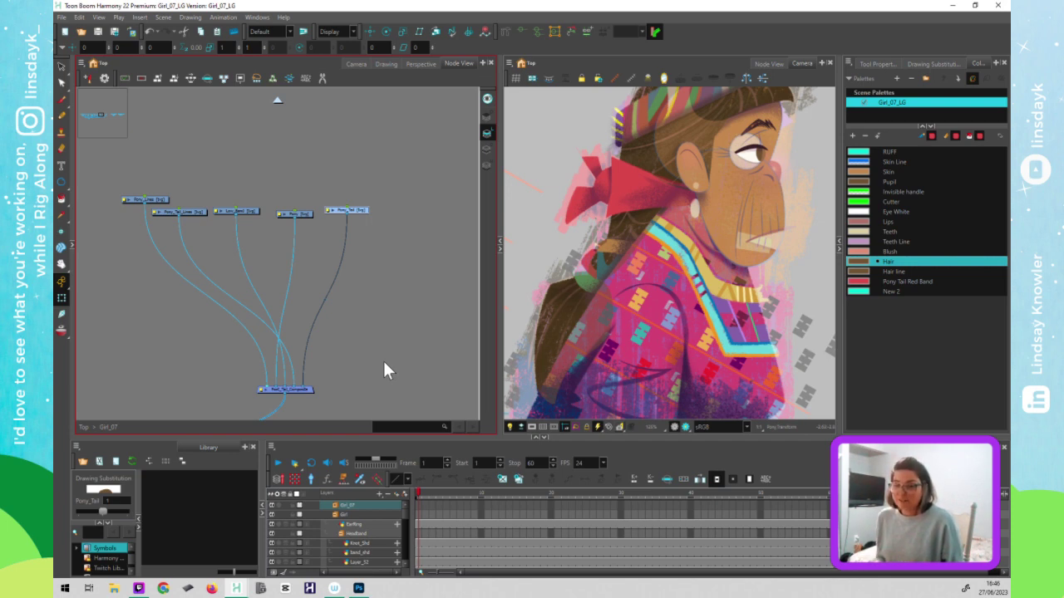
{"action": "left_click", "coordinate": [384, 362]}
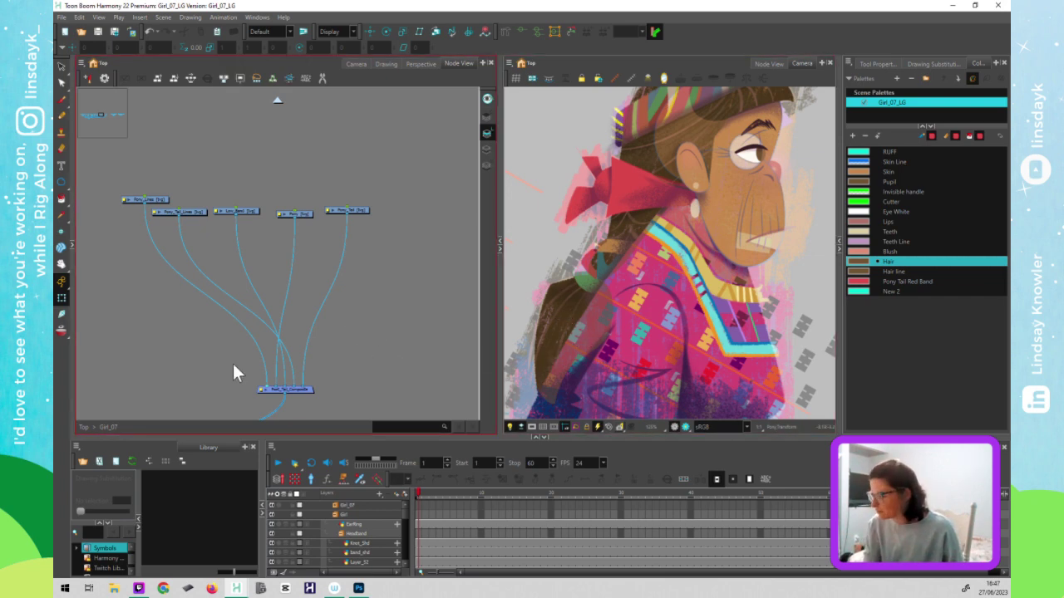
{"action": "left_click_drag", "start_coordinate": [178, 212], "coordinate": [302, 228]}
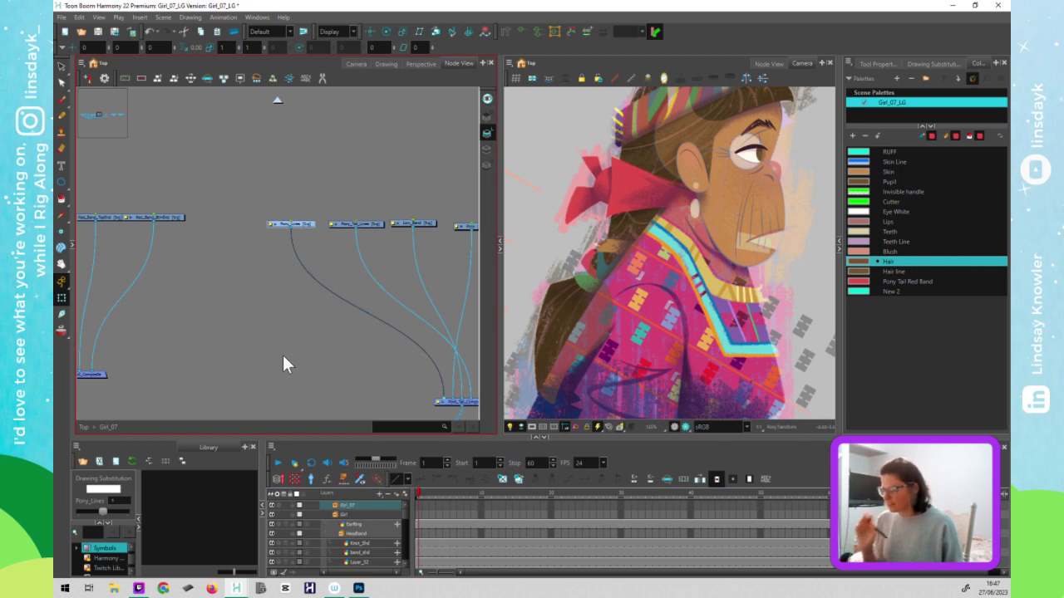
{"action": "left_click", "coordinate": [282, 355]}
- Go up to the scene's top-level network, disable the Girl_07_flat drawing node and select the shirt artwork
{"action": "left_click_drag", "start_coordinate": [287, 354], "coordinate": [711, 356]}
{"action": "left_click", "coordinate": [762, 158]}
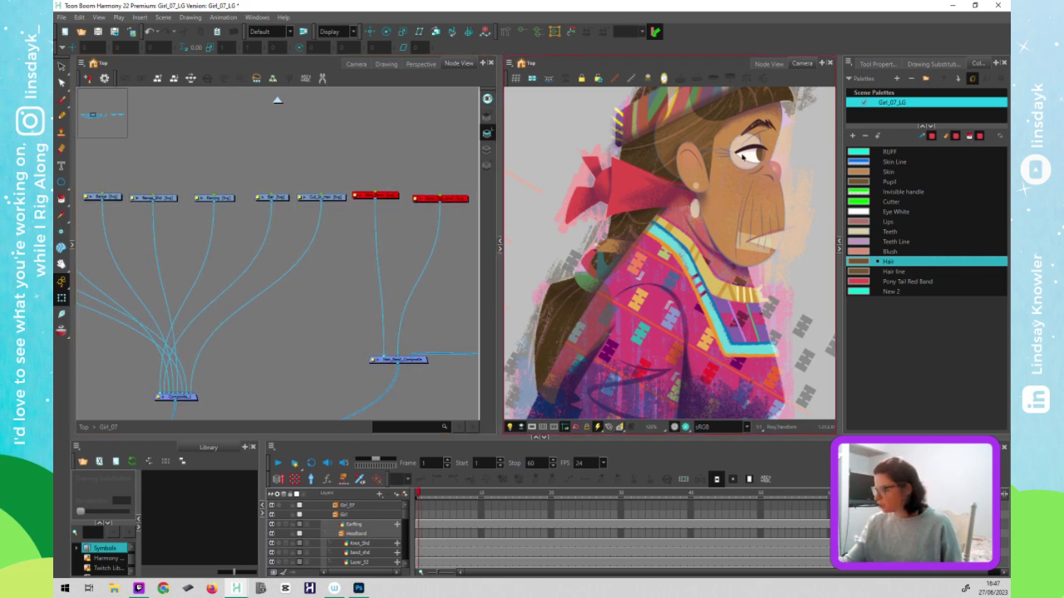
{"action": "left_click", "coordinate": [278, 100]}
{"action": "left_click_drag", "start_coordinate": [396, 350], "coordinate": [361, 302]}
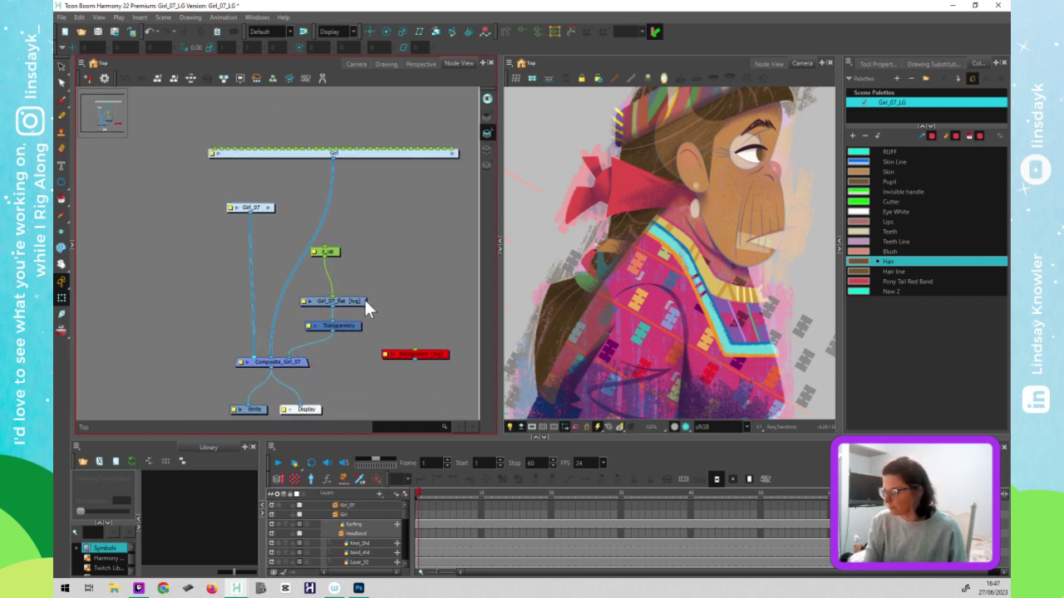
{"action": "left_click", "coordinate": [360, 302]}
{"action": "key", "text": "d"}
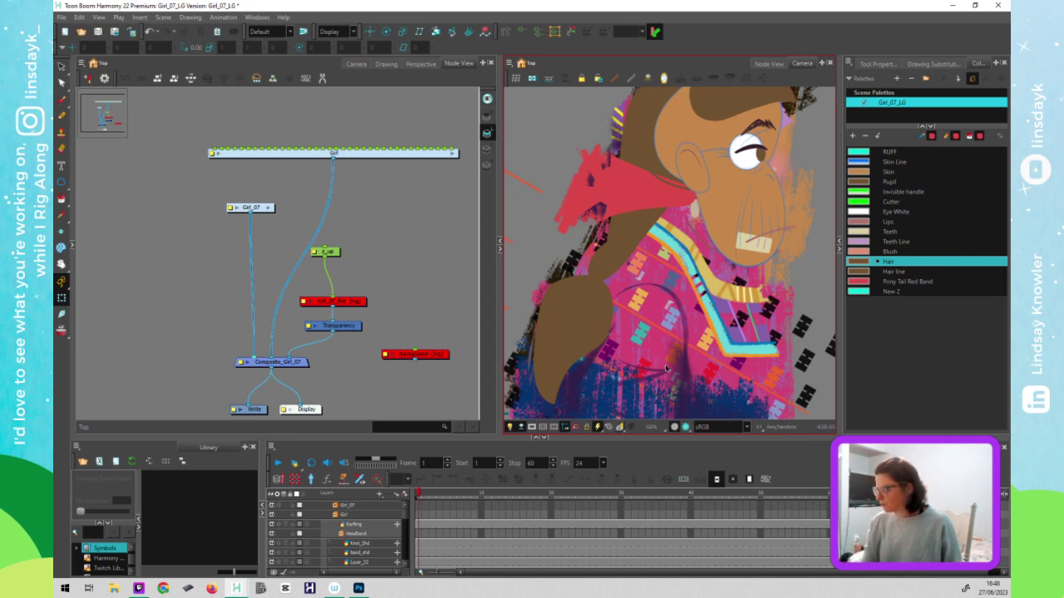
{"action": "left_click", "coordinate": [641, 340]}
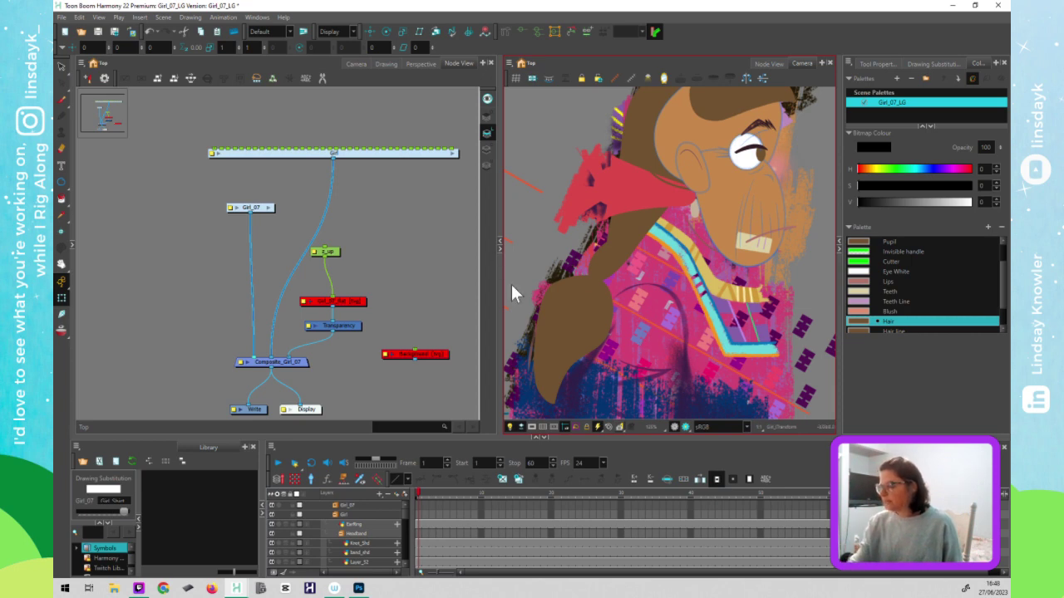
- Duplicate the Transparency node and insert the copy on the cable between the Girl group and Composite_Girl_07
{"action": "key", "text": "o"}
{"action": "left_click_drag", "start_coordinate": [307, 363], "coordinate": [303, 364]}
{"action": "left_click", "coordinate": [349, 327]}
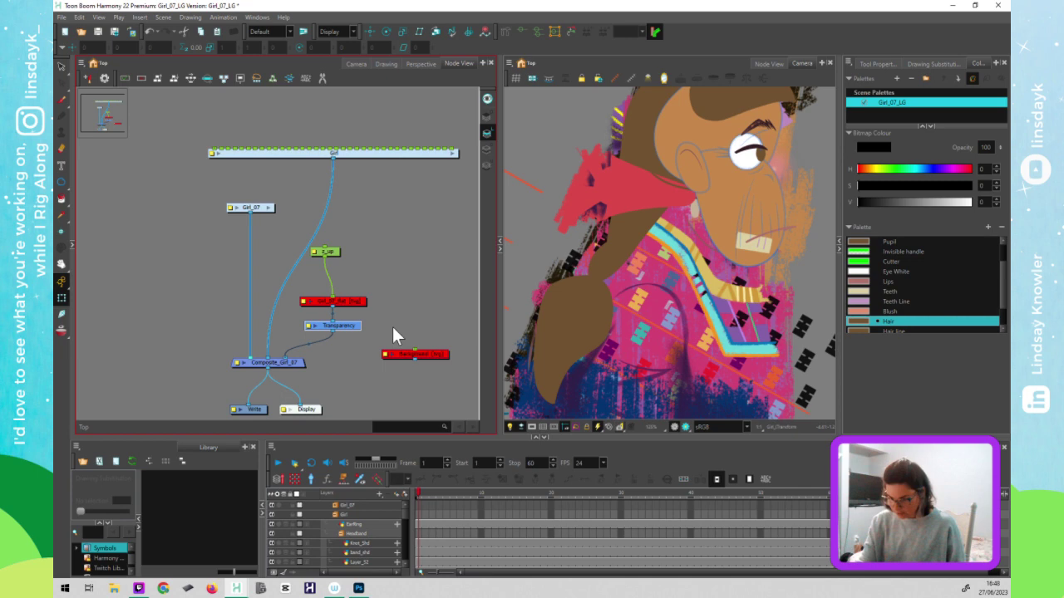
{"action": "key", "text": "ctrl+v"}
{"action": "left_click_drag", "start_coordinate": [404, 340], "coordinate": [287, 315]}
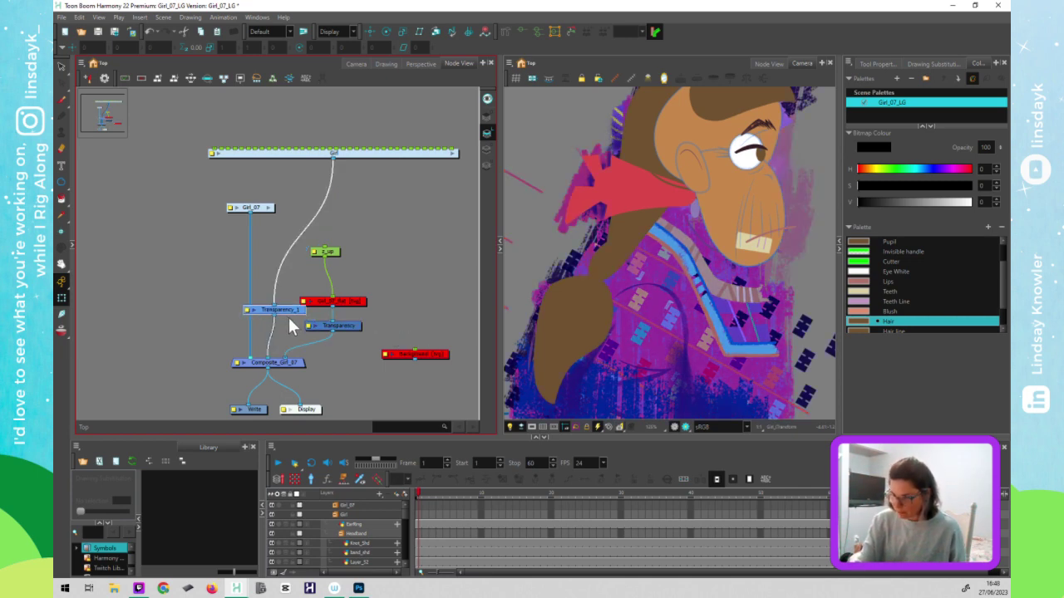
{"action": "left_click", "coordinate": [383, 274]}
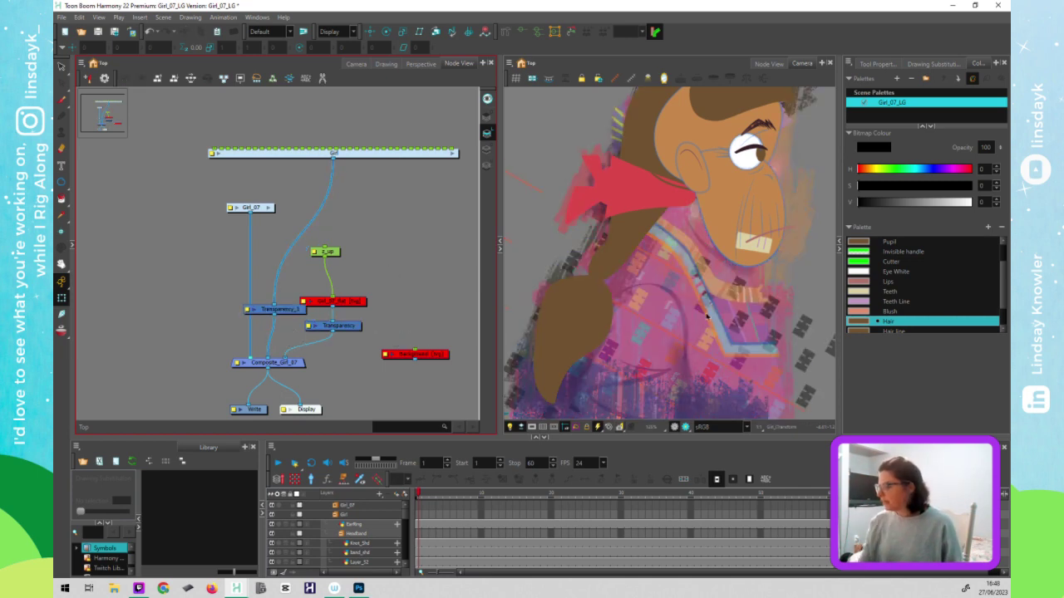
- Fill the outlined Cut_In_Hair shape behind the ear and recolour it with the Hair swatch
{"action": "left_click_drag", "start_coordinate": [799, 220], "coordinate": [769, 318]}
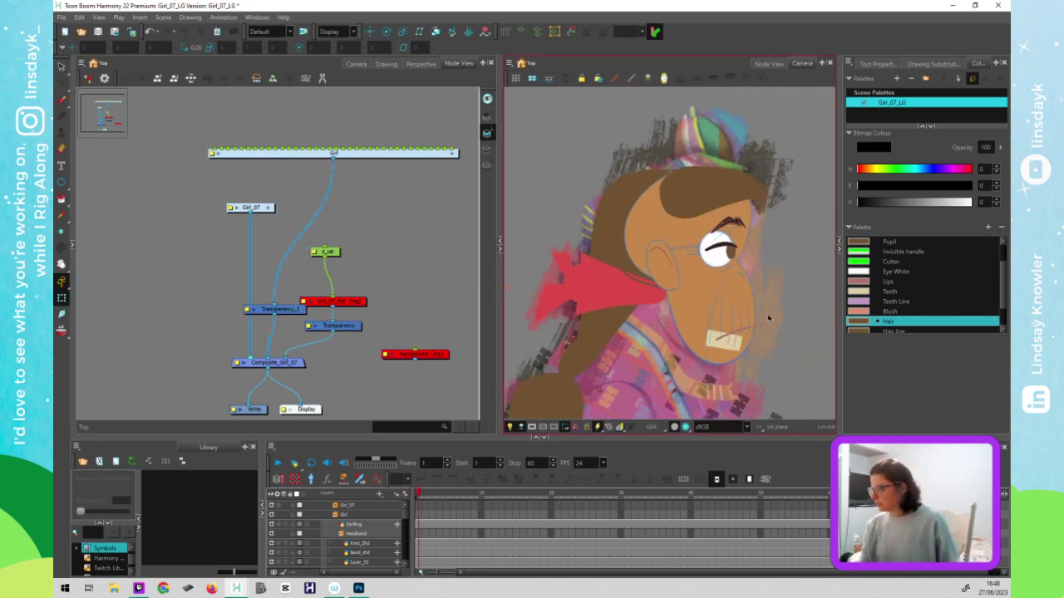
{"action": "left_click", "coordinate": [640, 275]}
{"action": "left_click", "coordinate": [643, 283]}
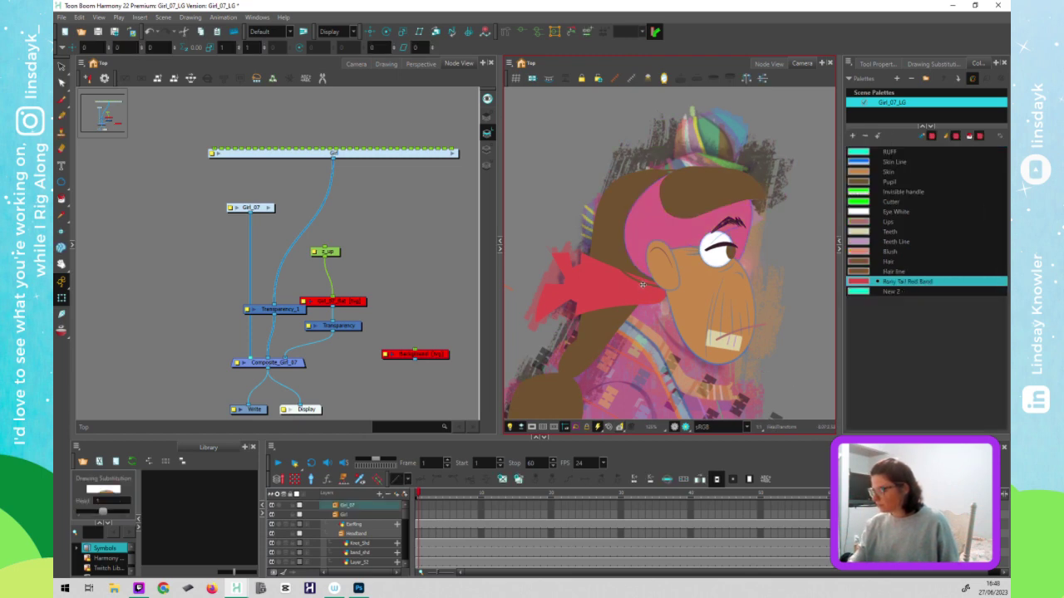
{"action": "left_click", "coordinate": [642, 284]}
{"action": "key", "text": "alt+s"}
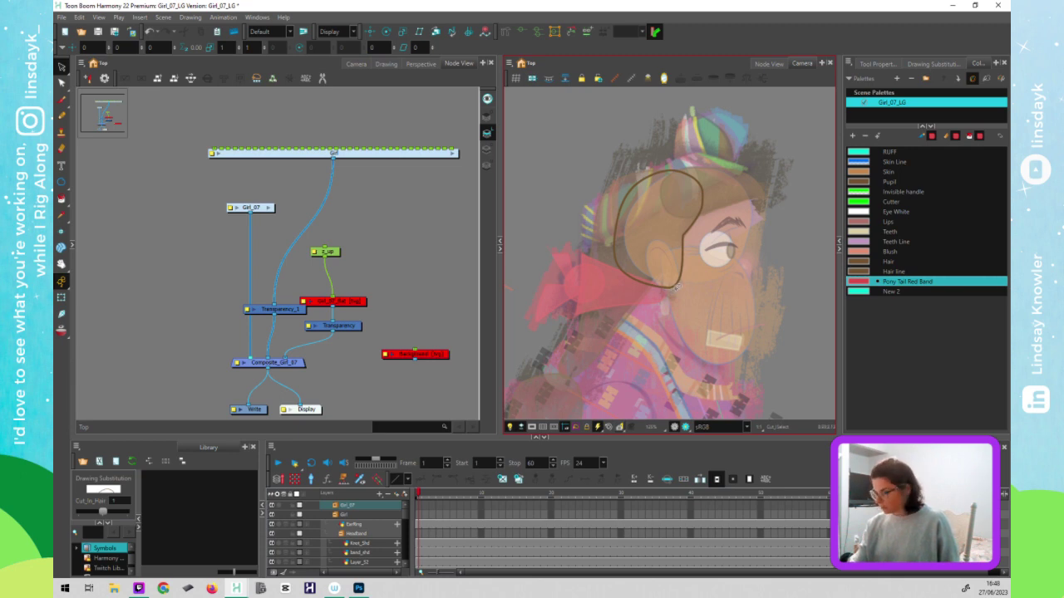
{"action": "left_click", "coordinate": [487, 158]}
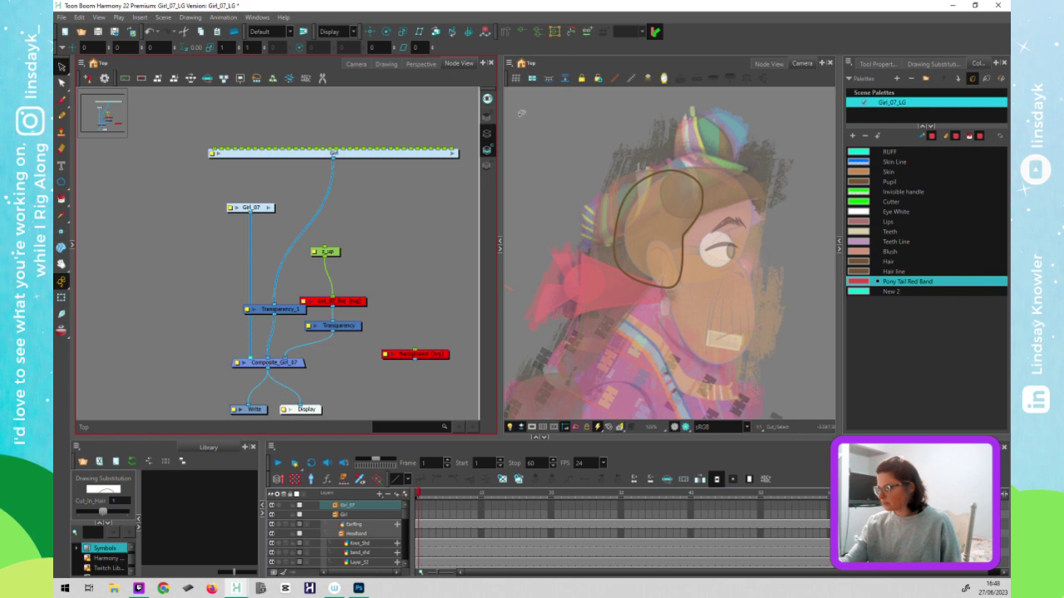
{"action": "left_click", "coordinate": [670, 255]}
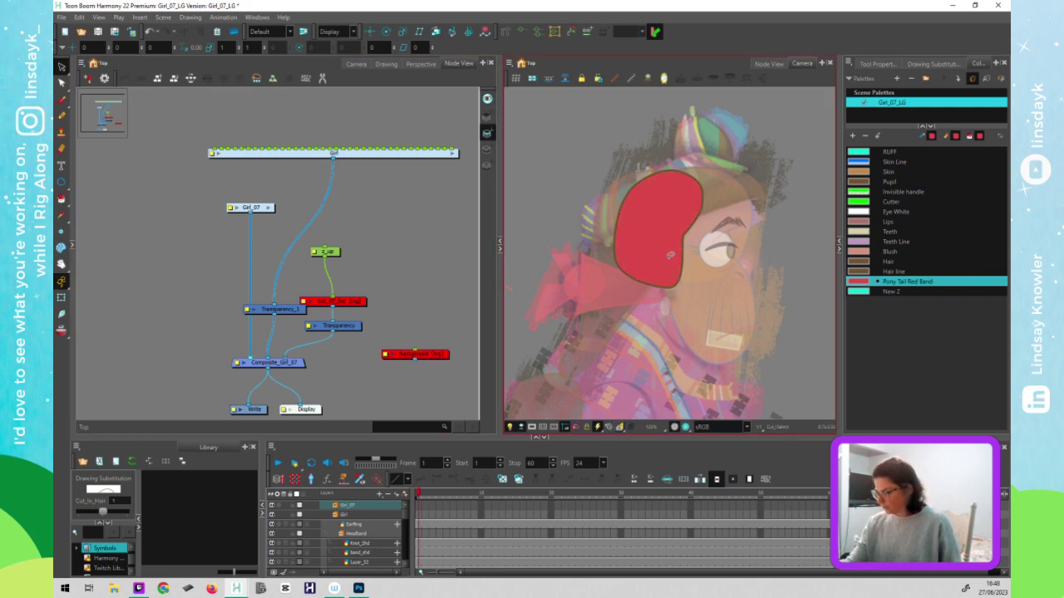
{"action": "left_click", "coordinate": [897, 261]}
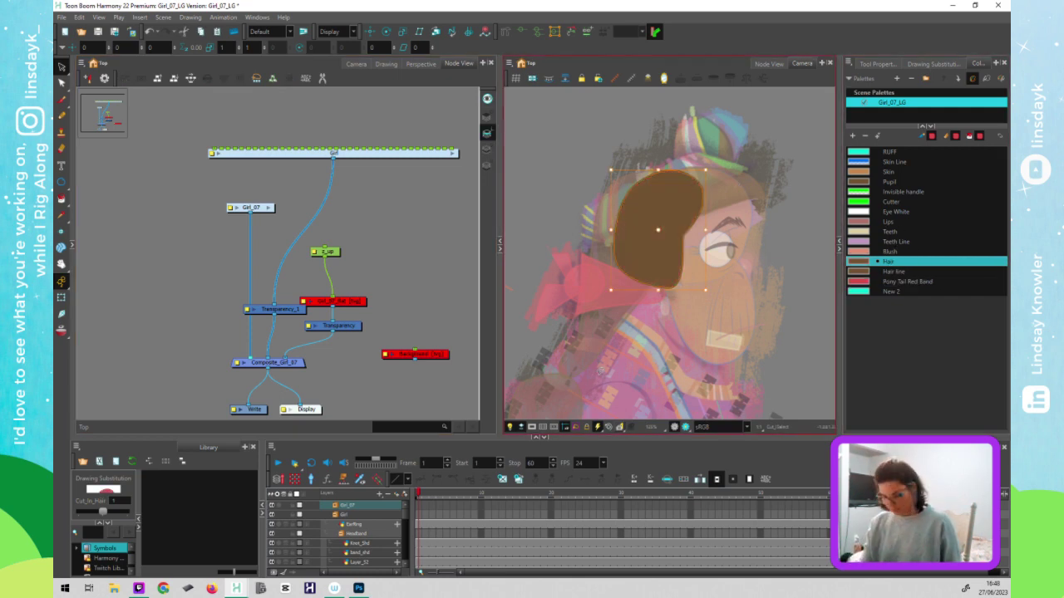
{"action": "left_click", "coordinate": [598, 372]}
{"action": "key", "text": "shift+t"}
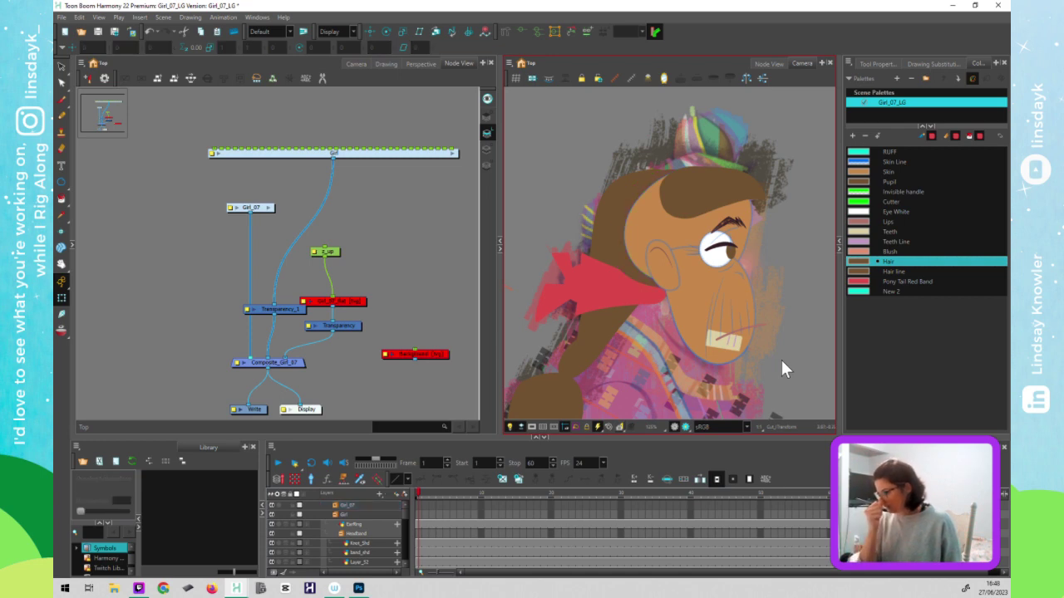
- Reorder the Cut_In_Hair node's connection in the head composite so the hair sits over the head skin but behind the ear
{"action": "left_click", "coordinate": [679, 247]}
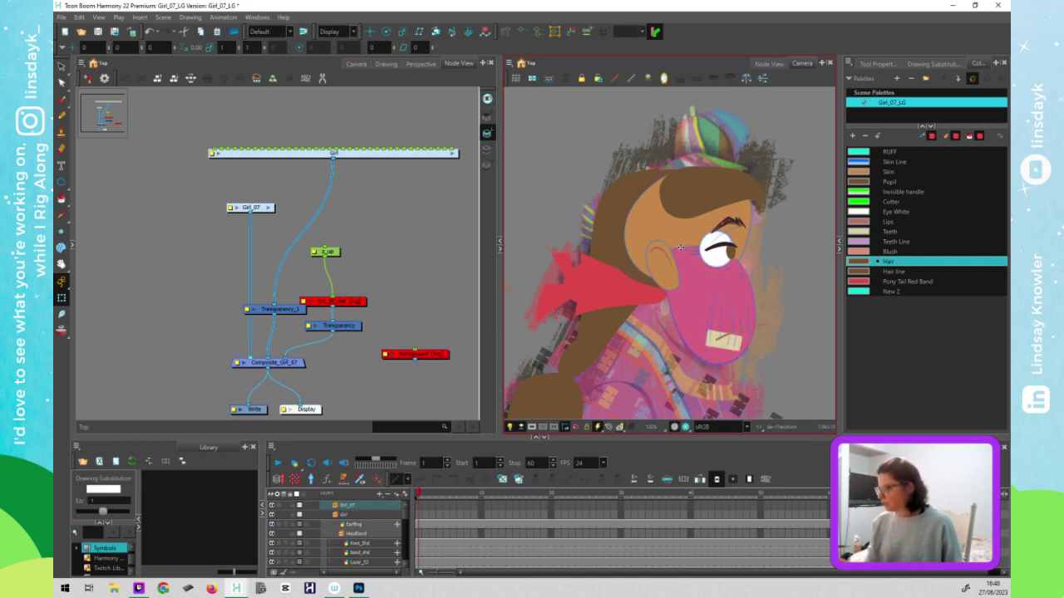
{"action": "left_click", "coordinate": [687, 228]}
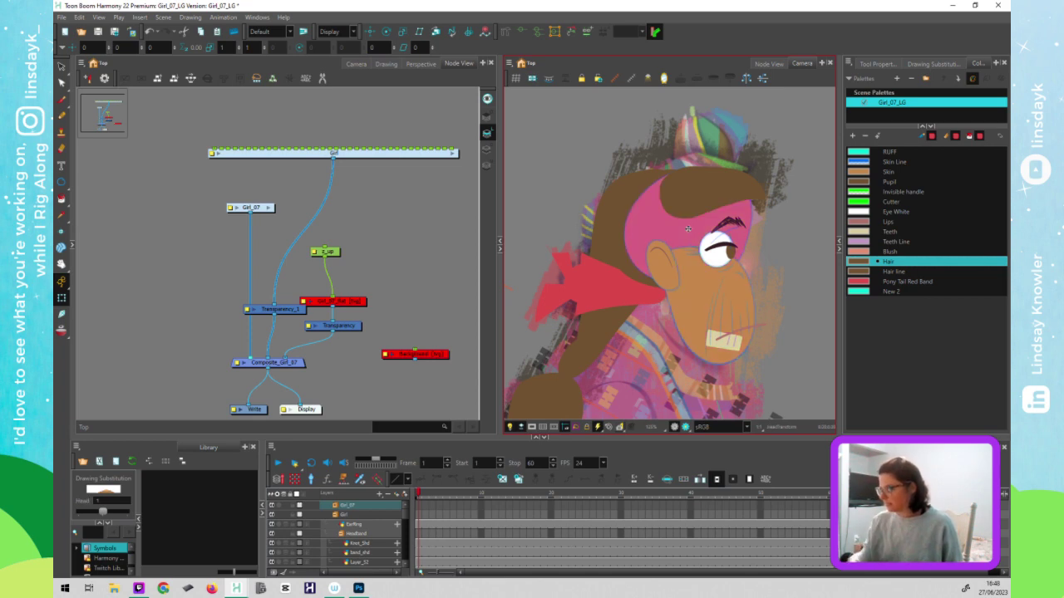
{"action": "left_click", "coordinate": [359, 301]}
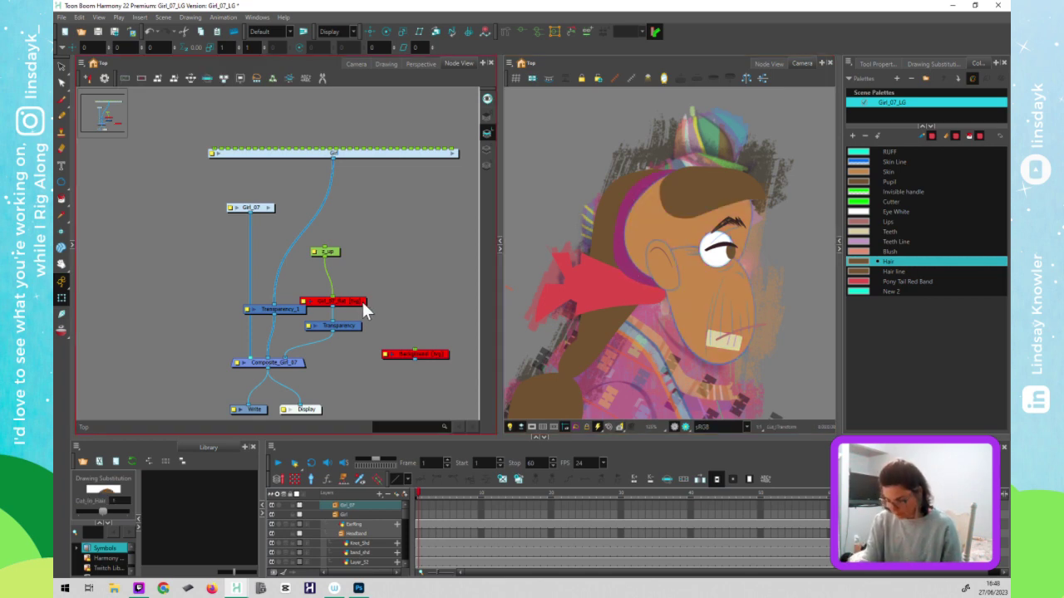
{"action": "key", "text": "o"}
{"action": "left_click_drag", "start_coordinate": [290, 366], "coordinate": [378, 247]}
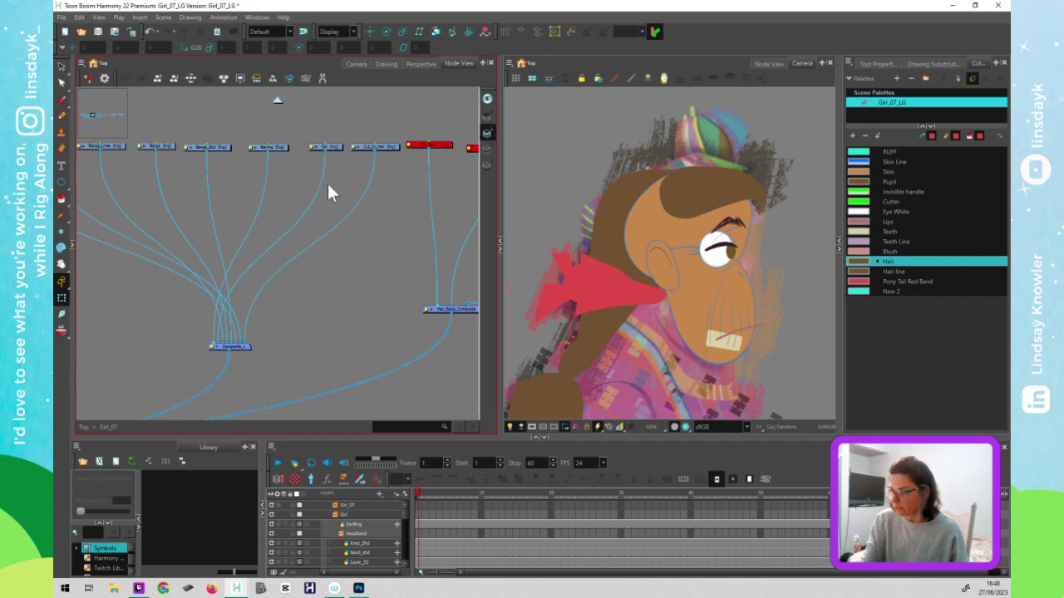
{"action": "left_click", "coordinate": [366, 148]}
{"action": "left_click_drag", "start_coordinate": [318, 342], "coordinate": [359, 353]}
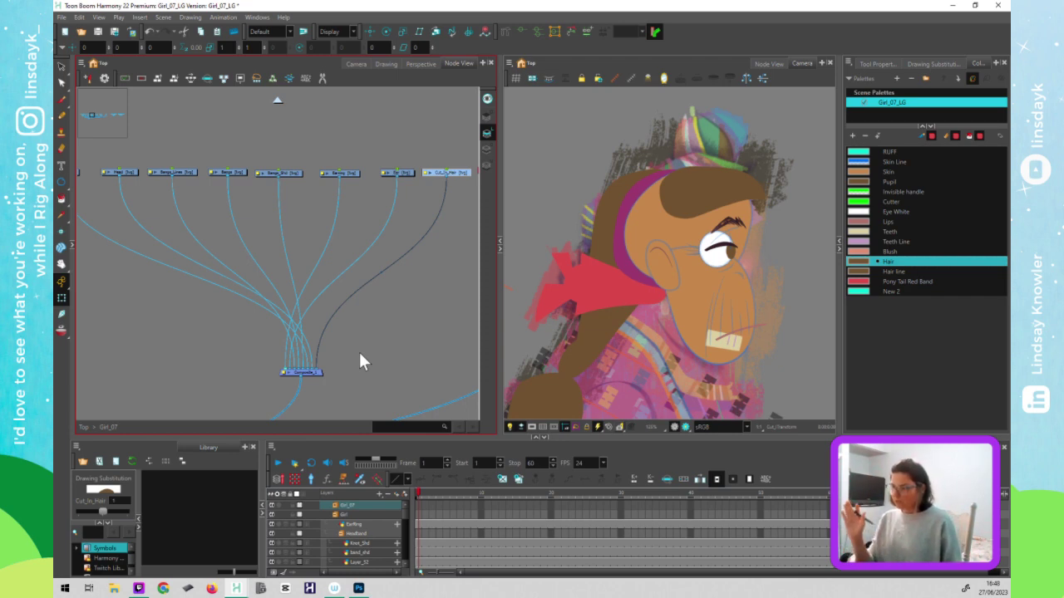
{"action": "left_click", "coordinate": [636, 251]}
{"action": "left_click", "coordinate": [453, 173]}
{"action": "left_click_drag", "start_coordinate": [313, 369], "coordinate": [305, 369]}
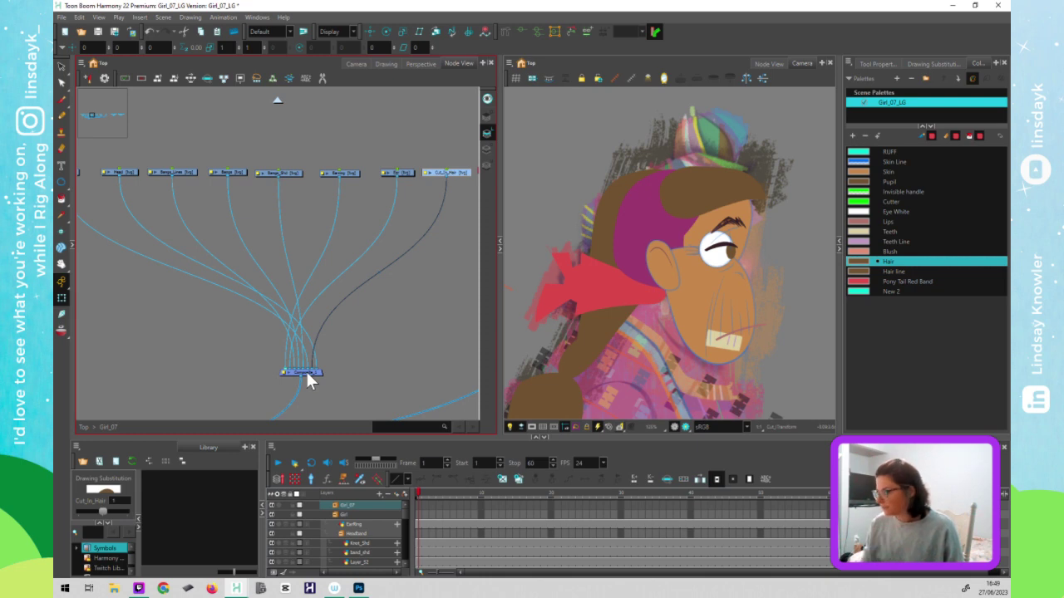
- Examine the jaw drawing's contents by switching between its Line Art and Colour Art layers
{"action": "left_click", "coordinate": [690, 325]}
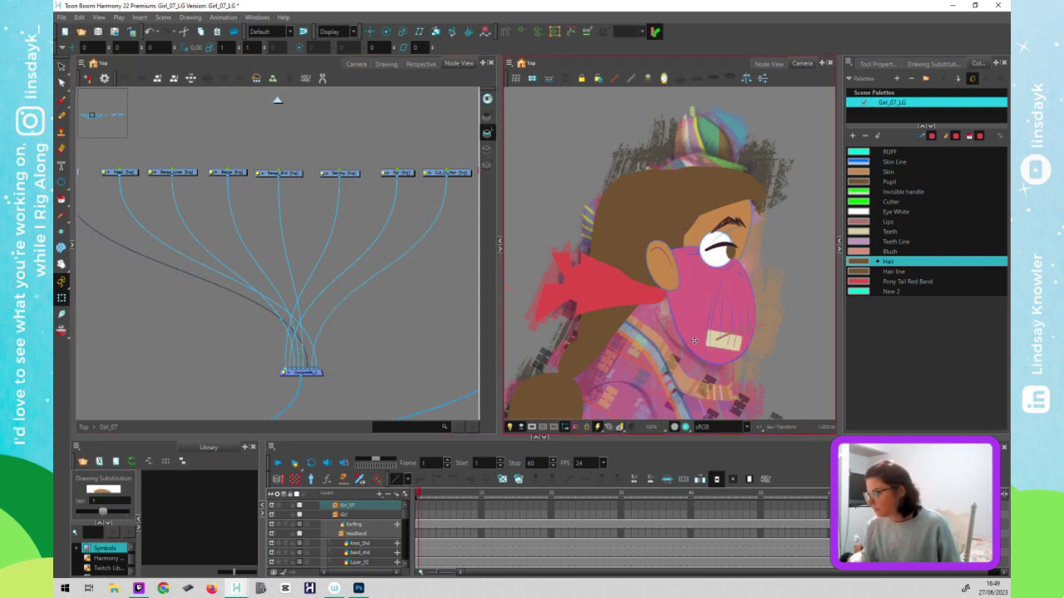
{"action": "left_click", "coordinate": [313, 374]}
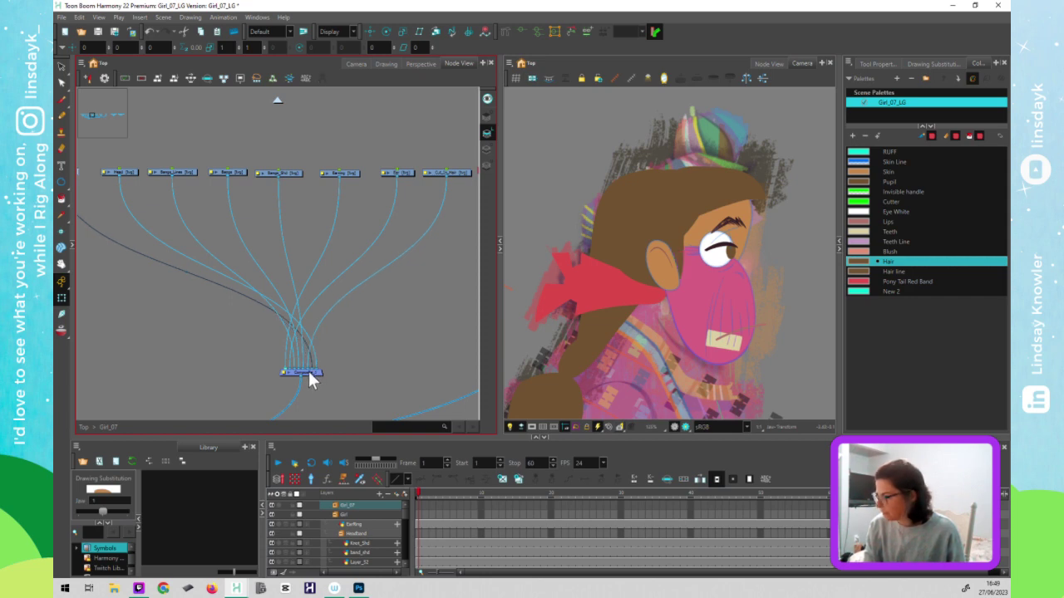
{"action": "left_click", "coordinate": [677, 252]}
{"action": "left_click", "coordinate": [661, 275]}
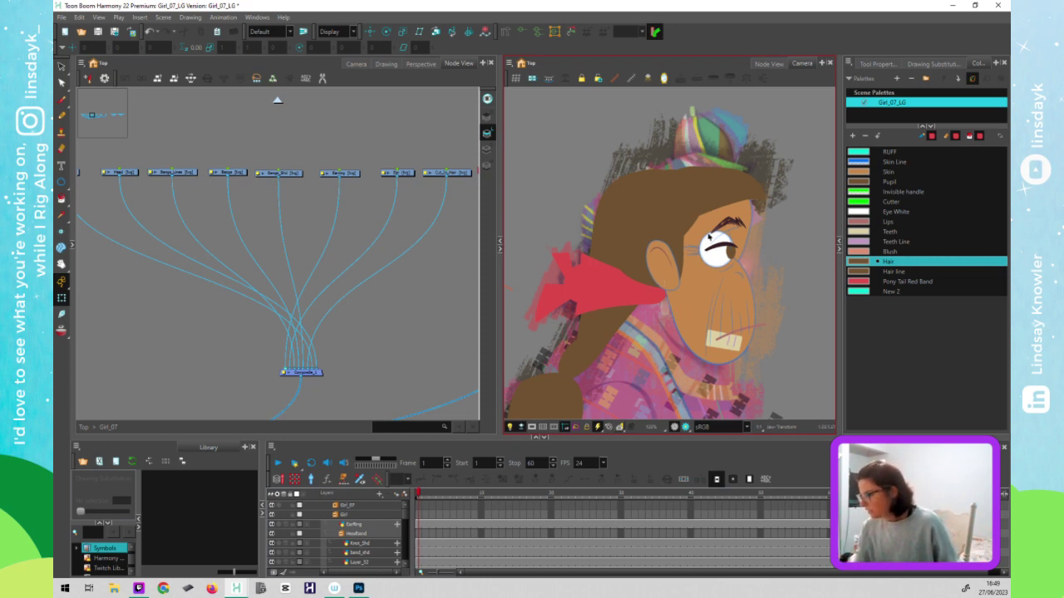
{"action": "left_click", "coordinate": [698, 303]}
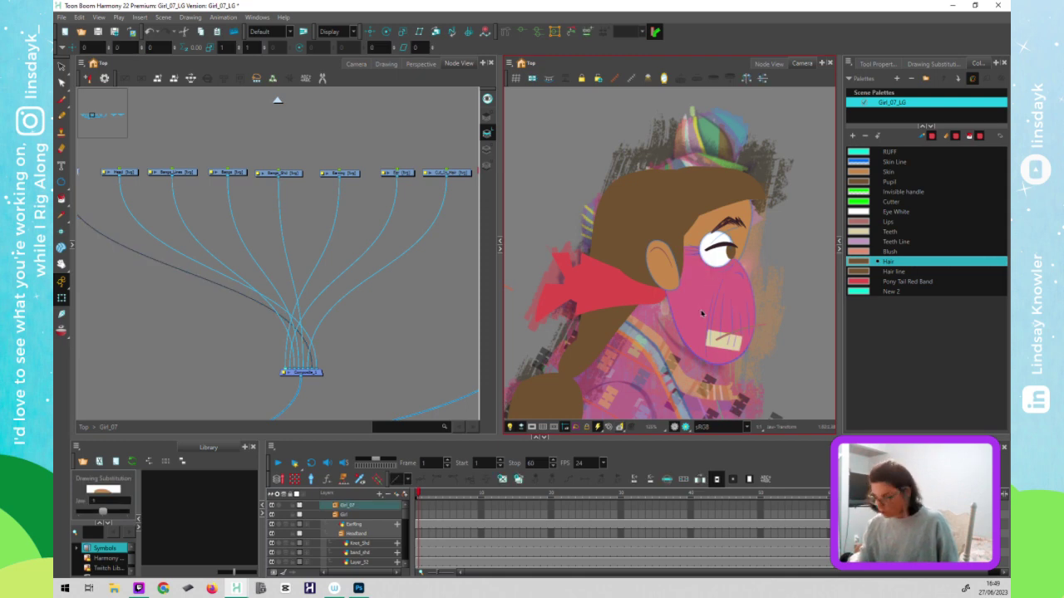
{"action": "key", "text": "alt+s"}
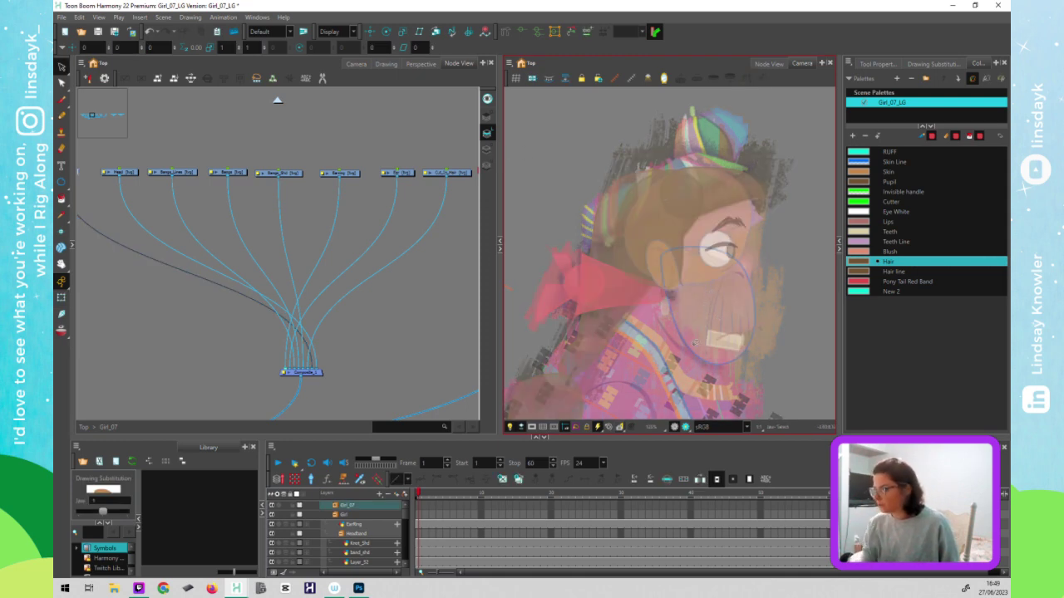
{"action": "left_click", "coordinate": [486, 149]}
{"action": "left_click", "coordinate": [486, 145]}
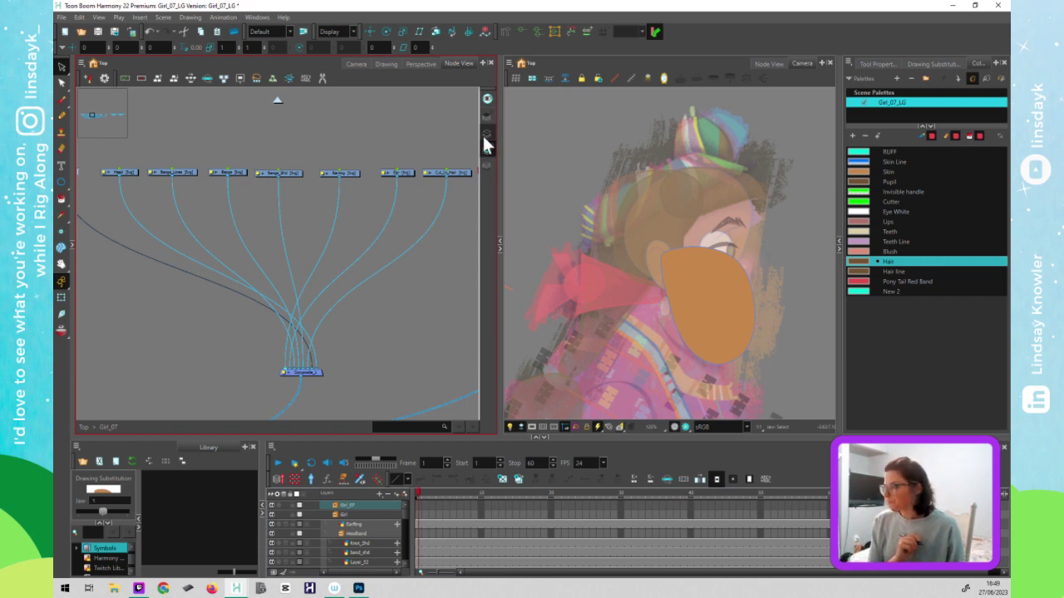
{"action": "left_click", "coordinate": [483, 136]}
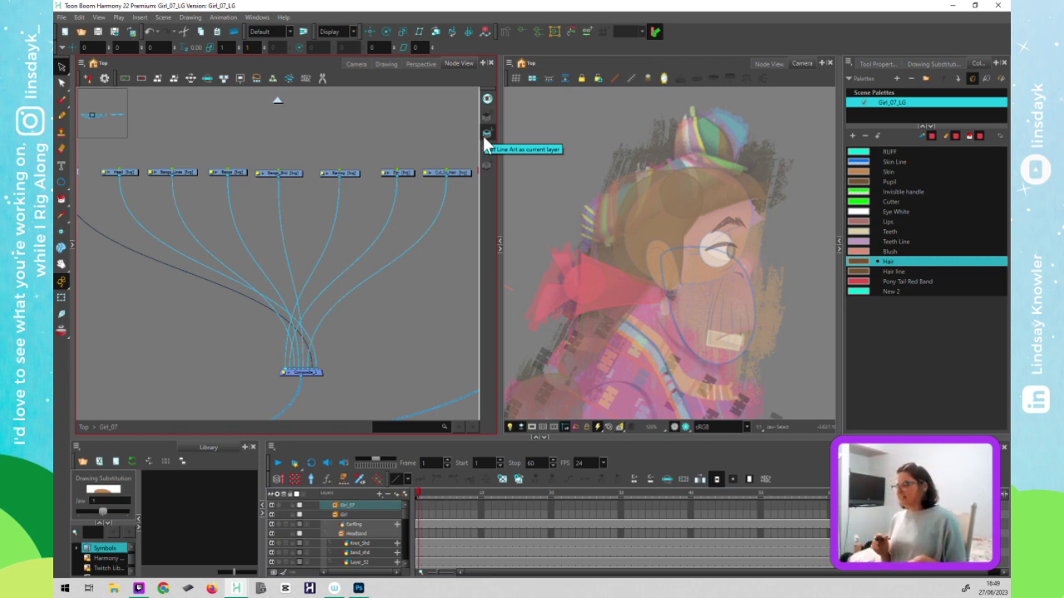
{"action": "left_click", "coordinate": [487, 133]}
{"action": "left_click", "coordinate": [766, 328]}
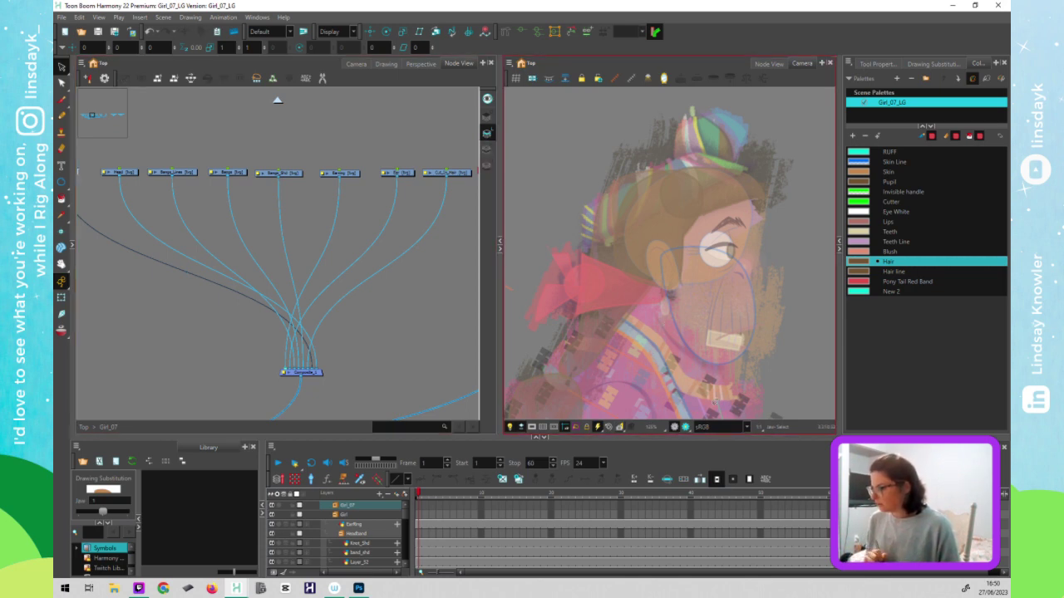
{"action": "left_click", "coordinate": [486, 152]}
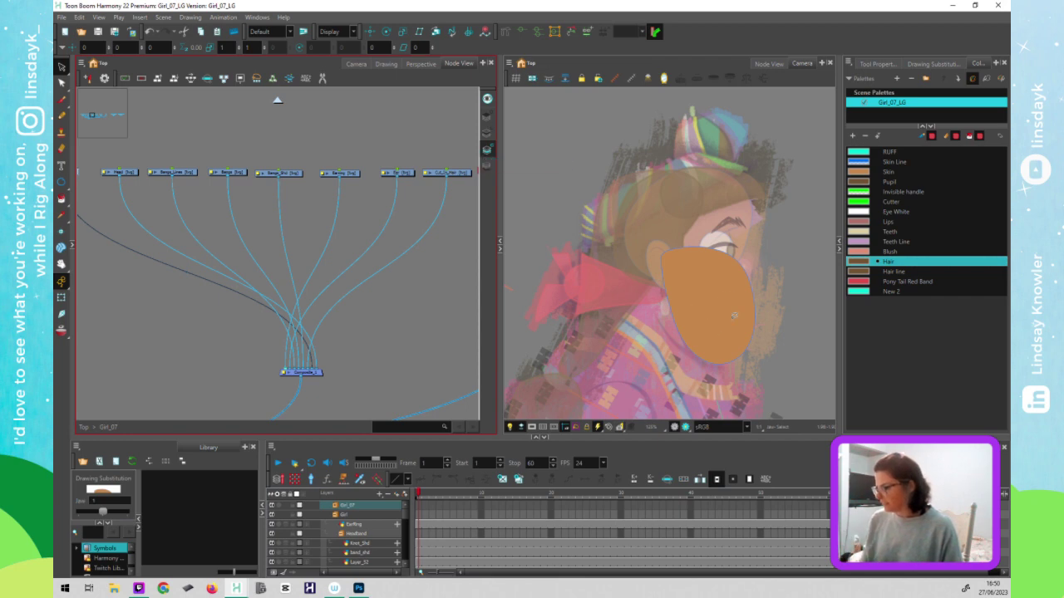
{"action": "left_click", "coordinate": [486, 134]}
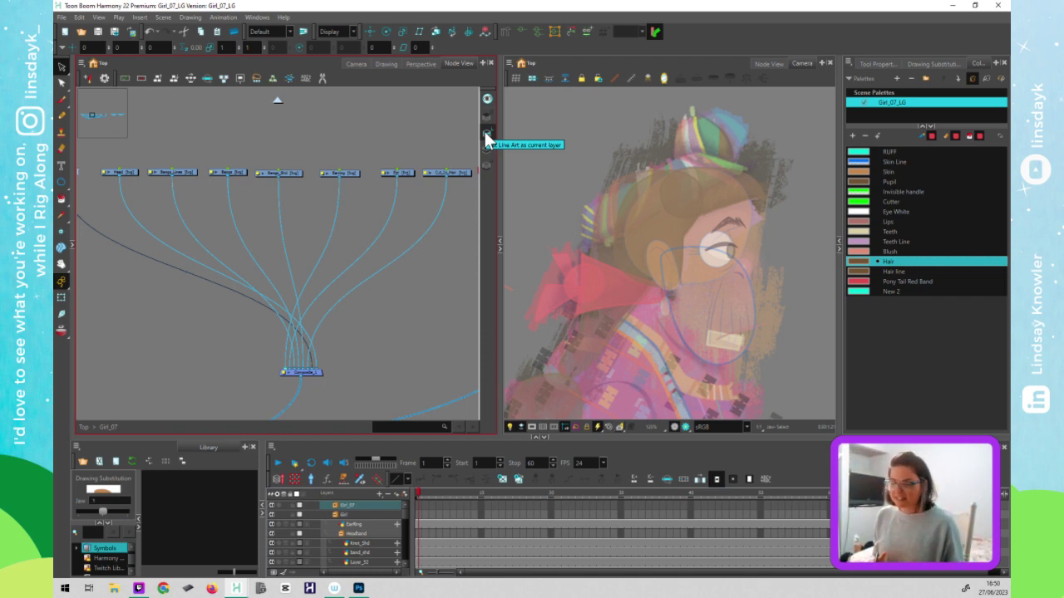
{"action": "left_click", "coordinate": [770, 371]}
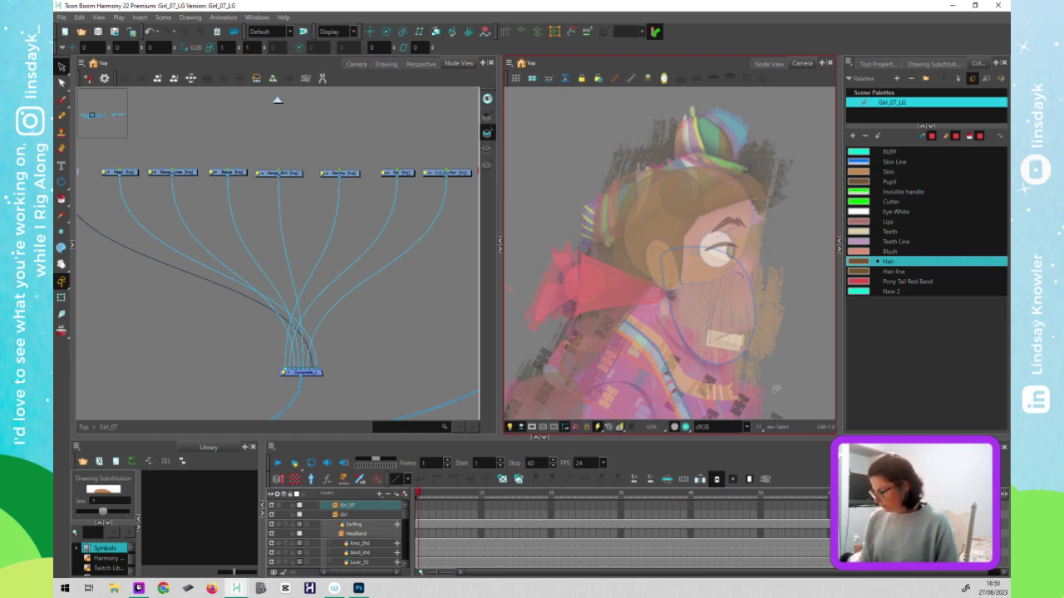
{"action": "key", "text": "shift+t"}
{"action": "key", "text": "Escape"}
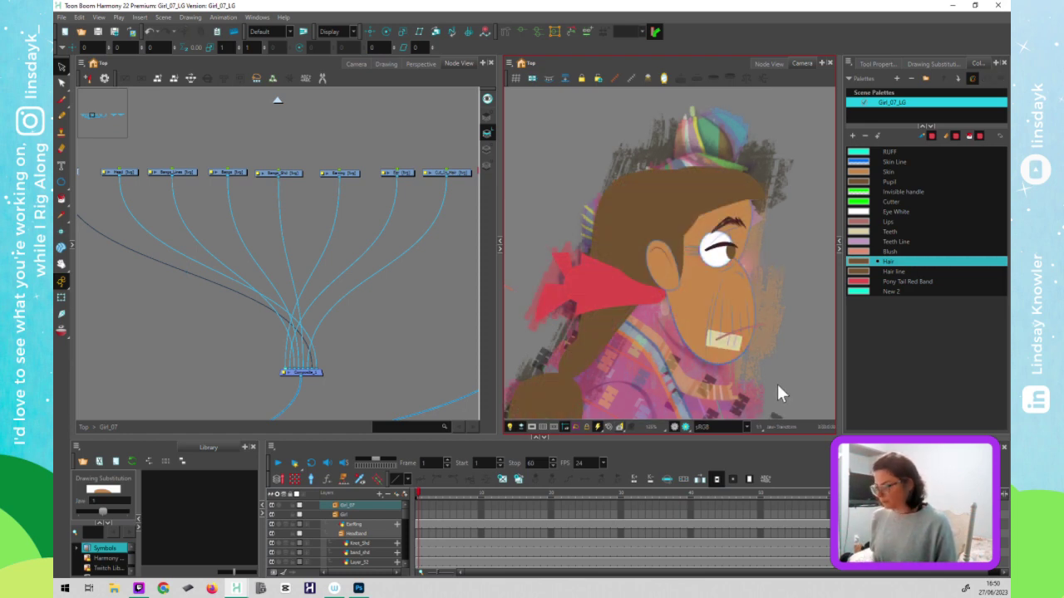
- Locate the O-L-AP-C-U group node below the Eye_Brow drawing in the Girl_07 network
{"action": "left_click", "coordinate": [684, 305]}
{"action": "left_click", "coordinate": [285, 328]}
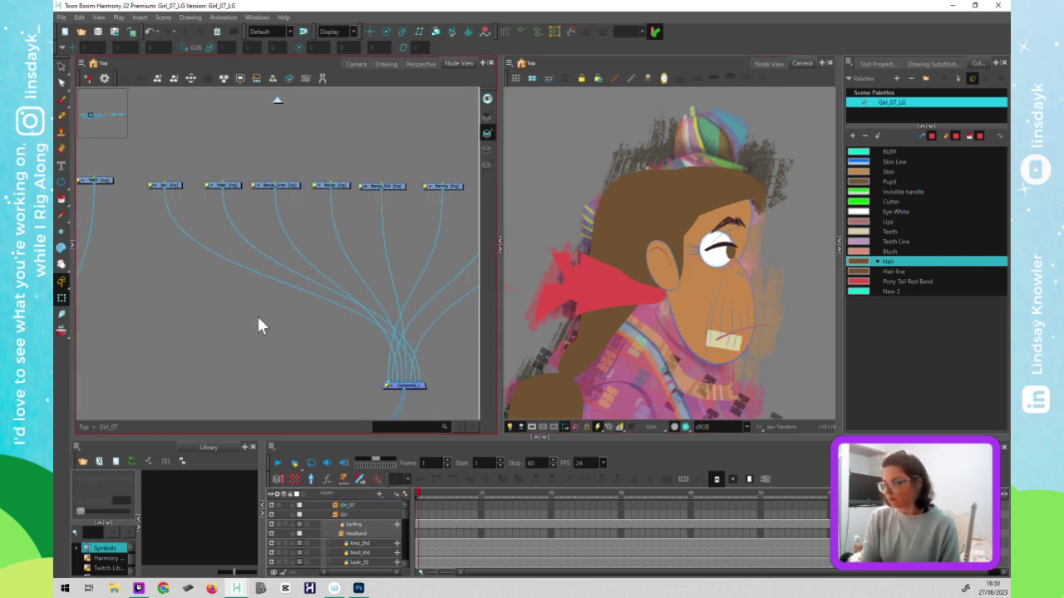
{"action": "scroll", "coordinate": [247, 321], "scroll_direction": "down", "scroll_amount": 6}
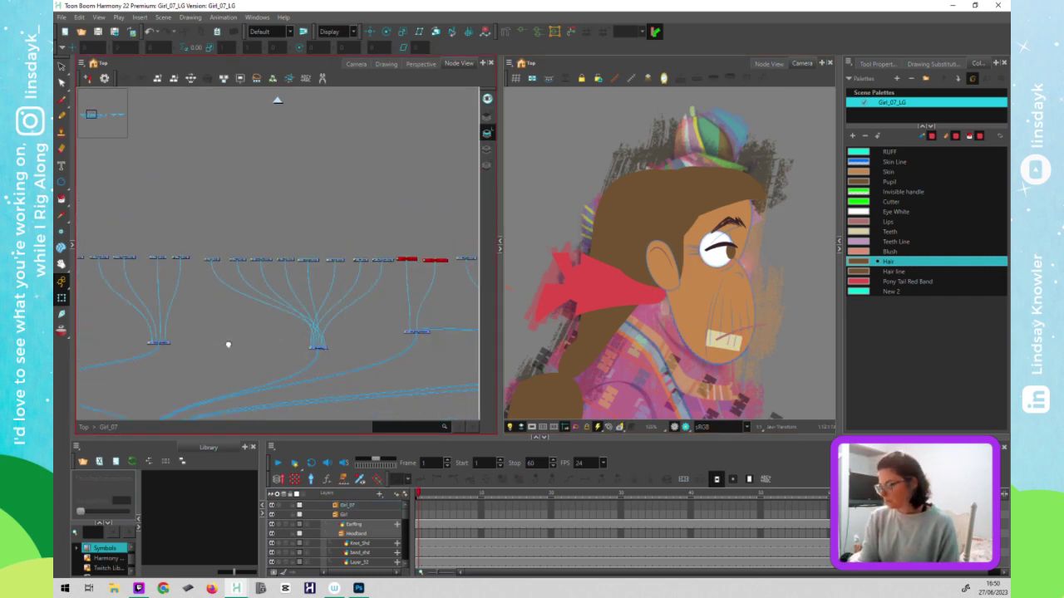
{"action": "left_click_drag", "start_coordinate": [634, 285], "coordinate": [611, 306]}
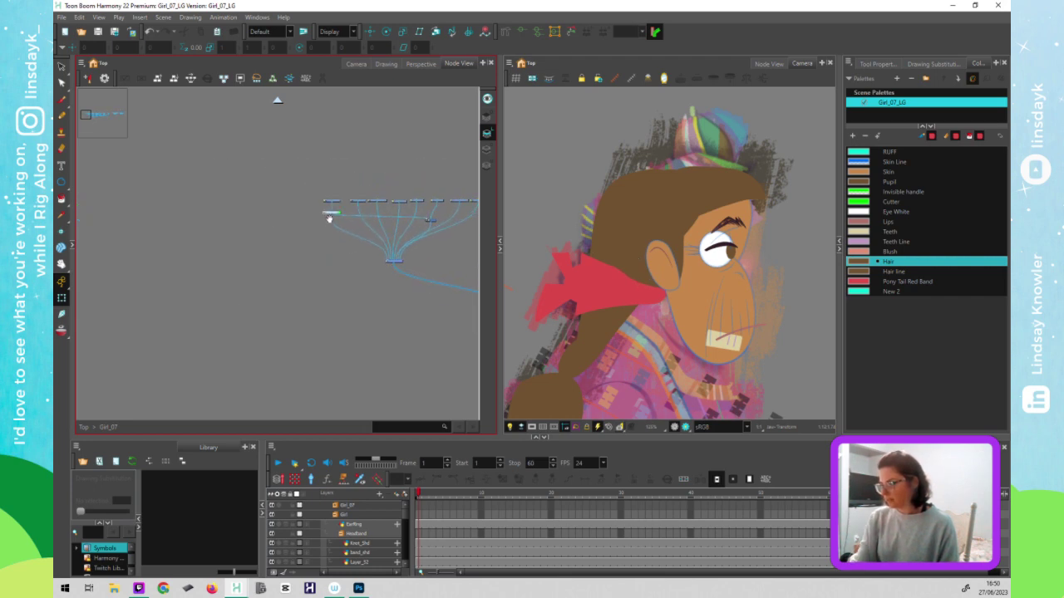
{"action": "key", "text": "2"}
{"action": "left_click", "coordinate": [335, 220]}
{"action": "key", "text": "2"}
{"action": "key", "text": "2"}
{"action": "key", "text": "2"}
{"action": "key", "text": "2"}
{"action": "key", "text": "2"}
{"action": "scroll", "coordinate": [320, 202], "scroll_direction": "up", "scroll_amount": 1}
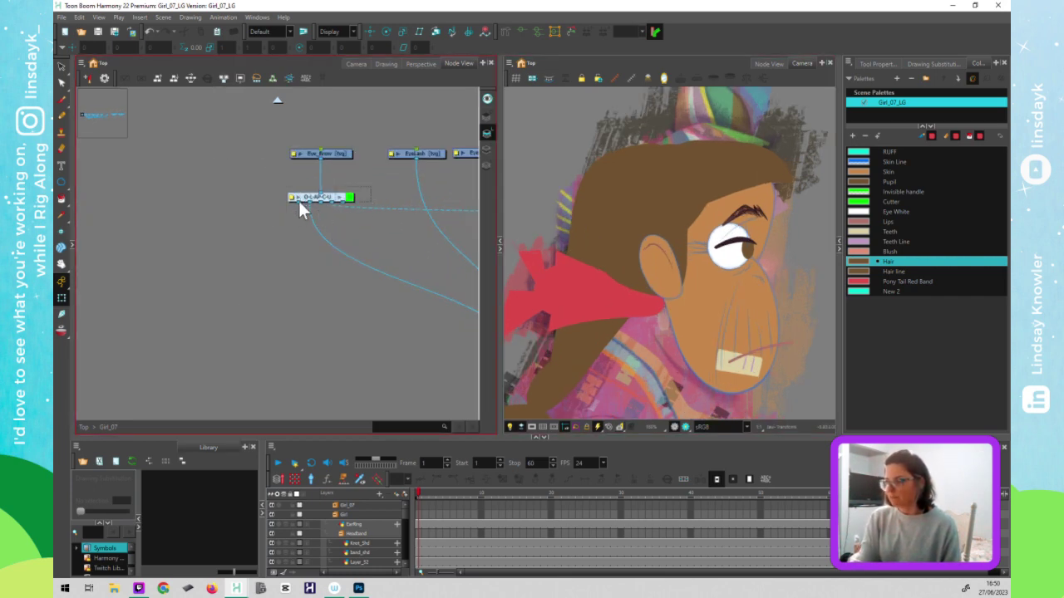
- Open the O-L-AP-C-U group and inspect its overlay layer node between the multi-port nodes
{"action": "left_click", "coordinate": [307, 200]}
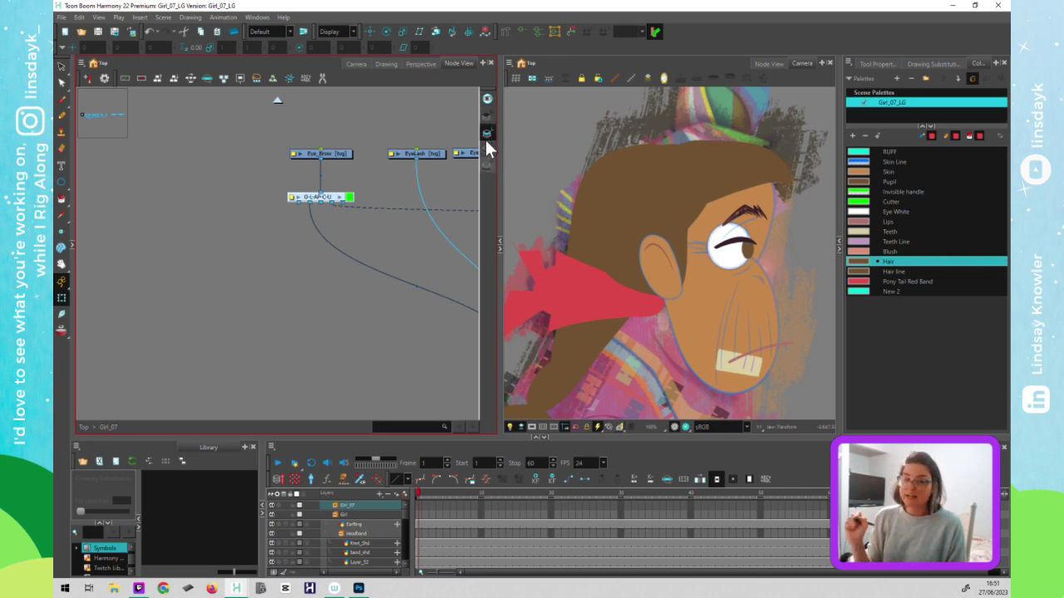
{"action": "left_click", "coordinate": [339, 200]}
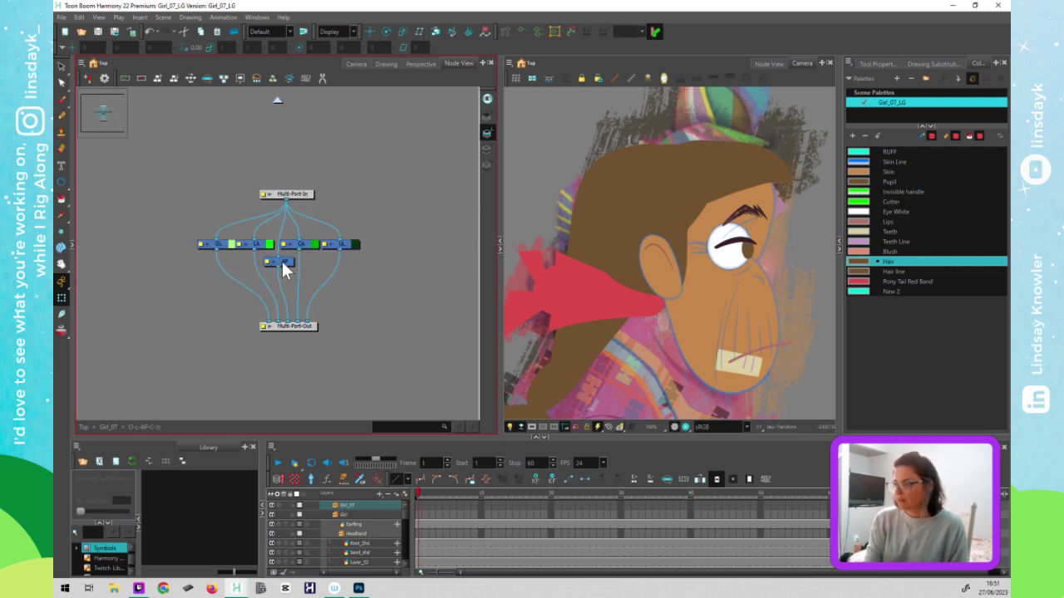
{"action": "left_click", "coordinate": [218, 242]}
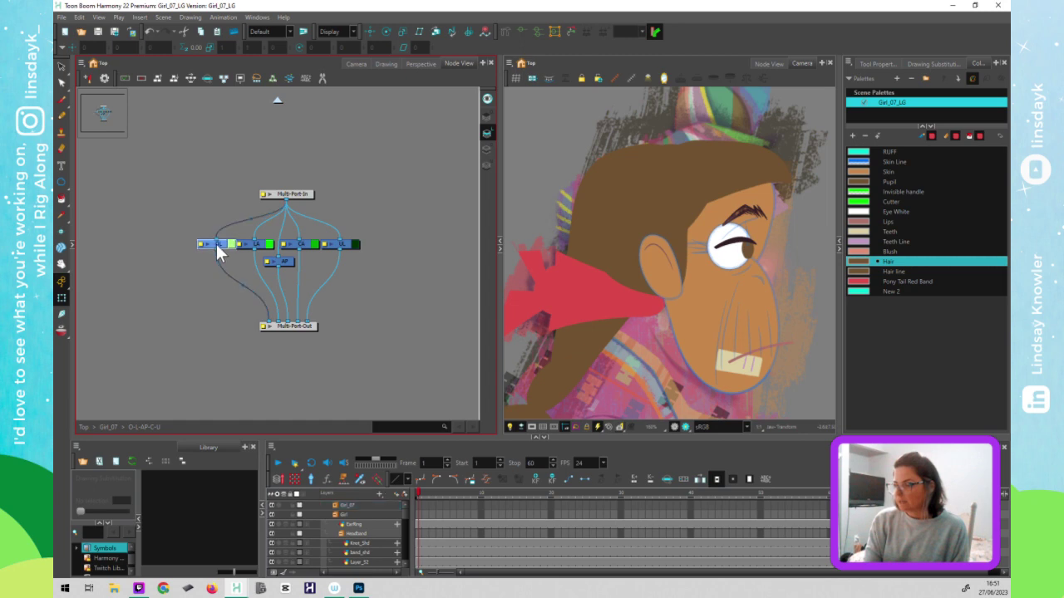
- Inspect the line-art and colour-art layer nodes inside the O-L-AP-C-U group and return to the Girl_07 network
{"action": "left_click", "coordinate": [258, 242]}
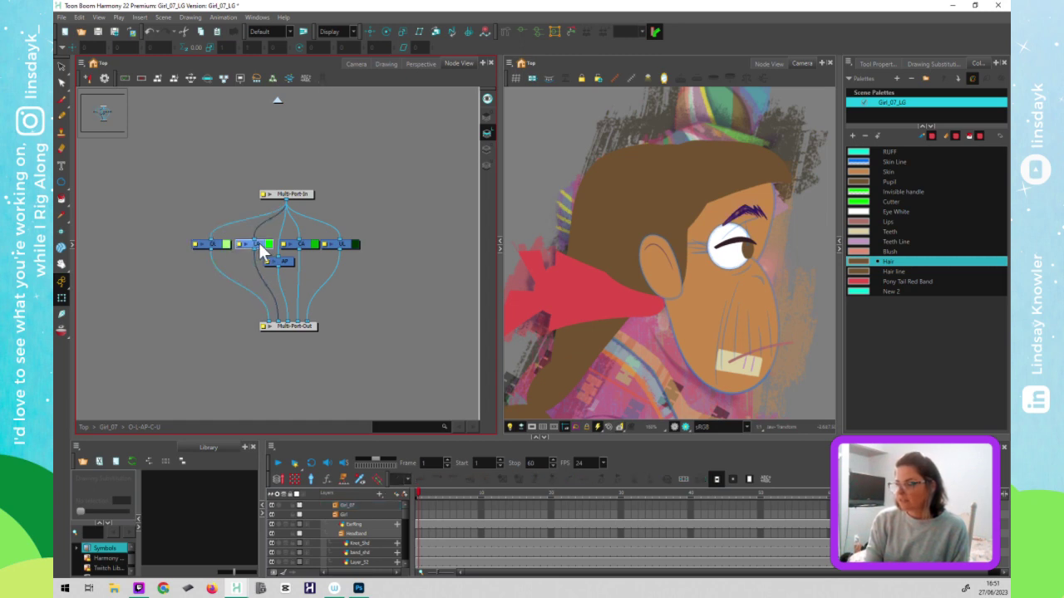
{"action": "left_click", "coordinate": [308, 244]}
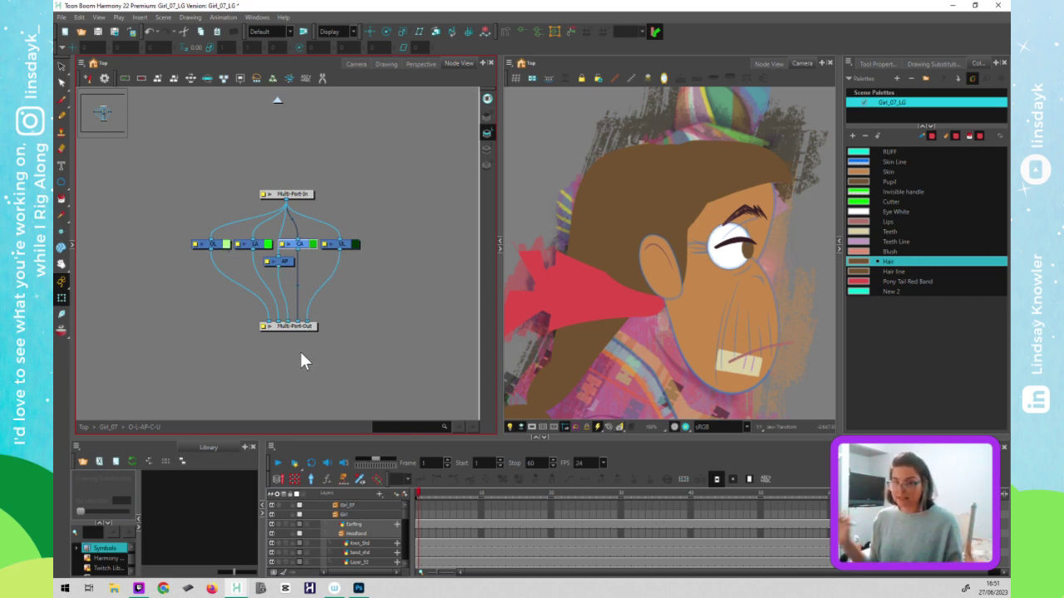
{"action": "left_click", "coordinate": [278, 100]}
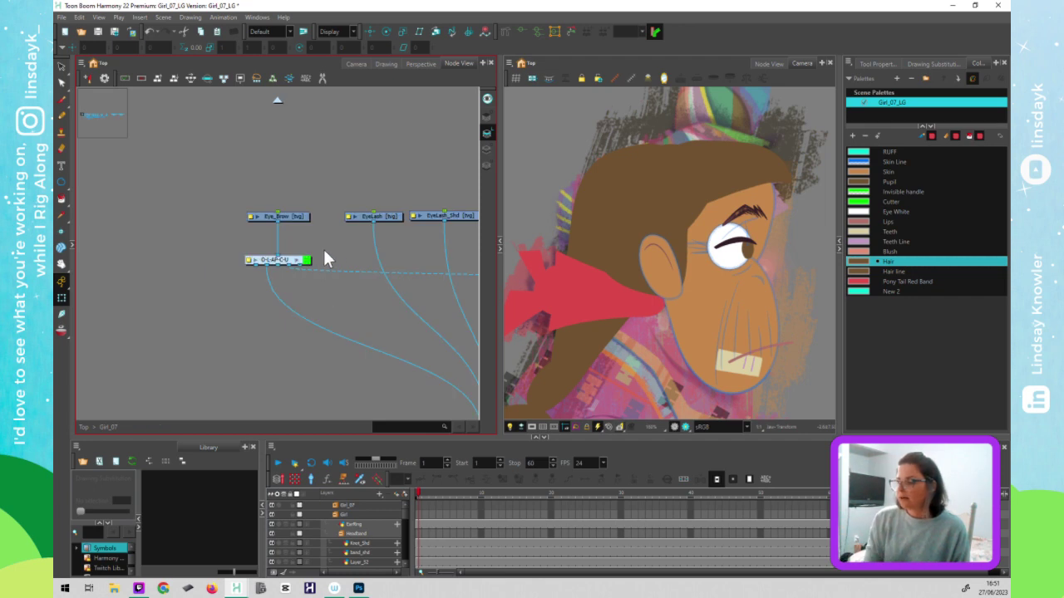
- Paste two copies of the O-L-AP-C-U group below the Jaw and Head drawings
{"action": "left_click", "coordinate": [189, 287]}
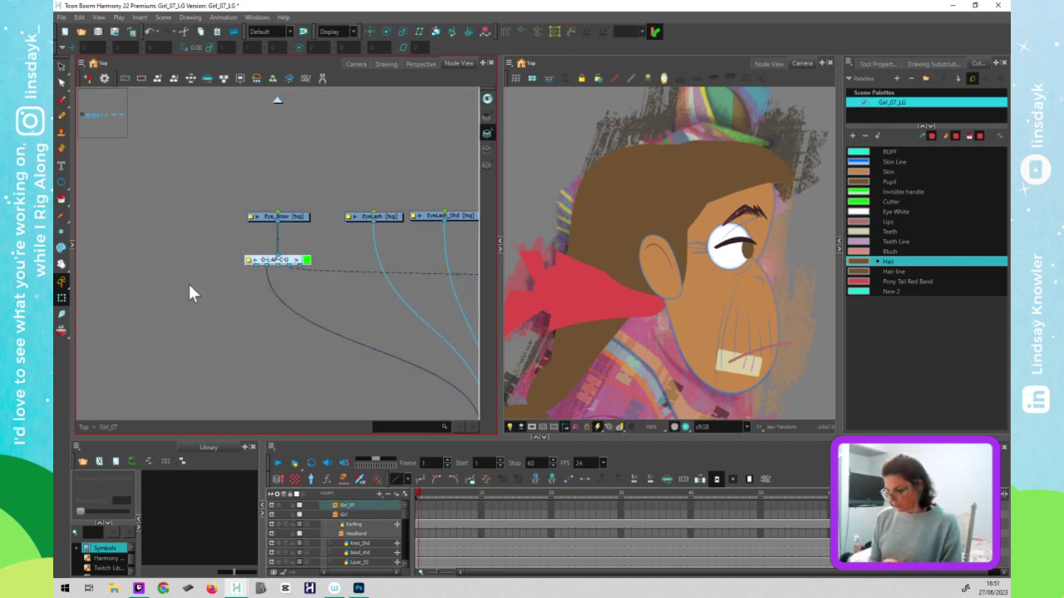
{"action": "left_click", "coordinate": [694, 285]}
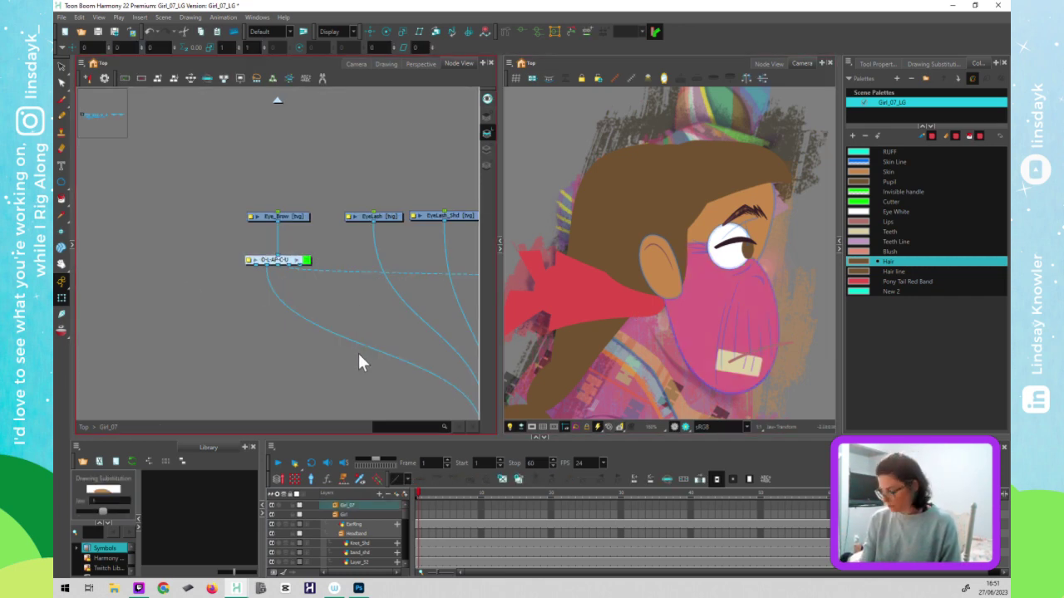
{"action": "key", "text": "o"}
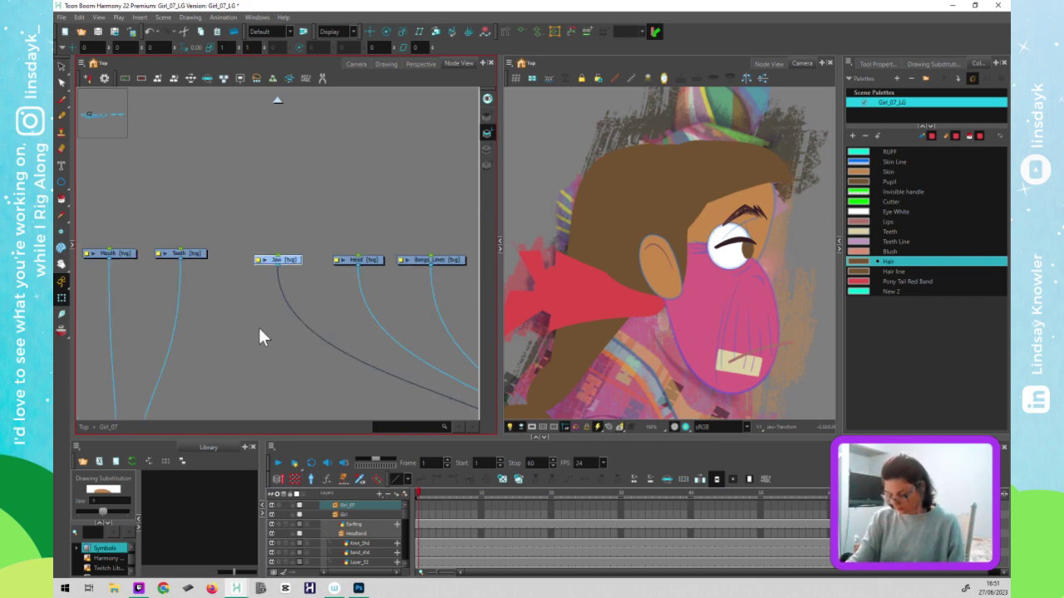
{"action": "left_click", "coordinate": [253, 318]}
{"action": "key", "text": "ctrl+v"}
{"action": "left_click", "coordinate": [355, 310]}
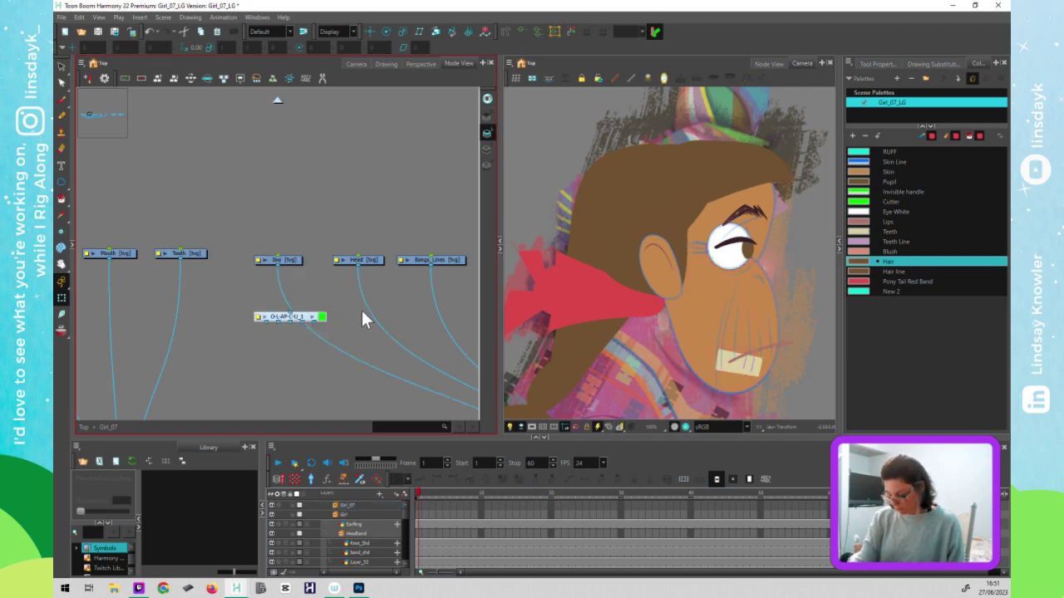
{"action": "key", "text": "ctrl+v"}
{"action": "key", "text": "ctrl+e"}
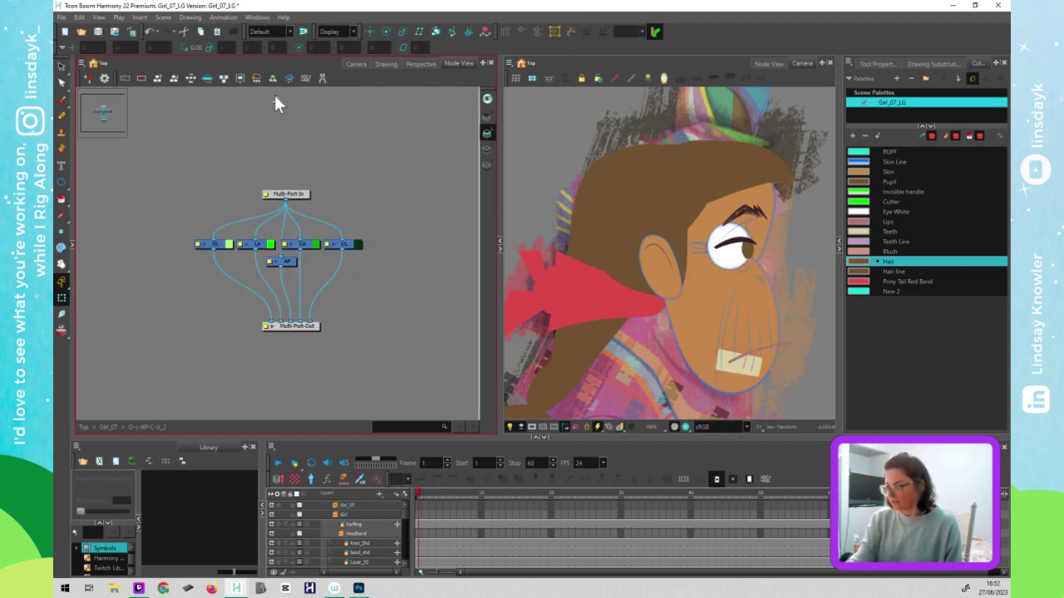
{"action": "left_click", "coordinate": [277, 99]}
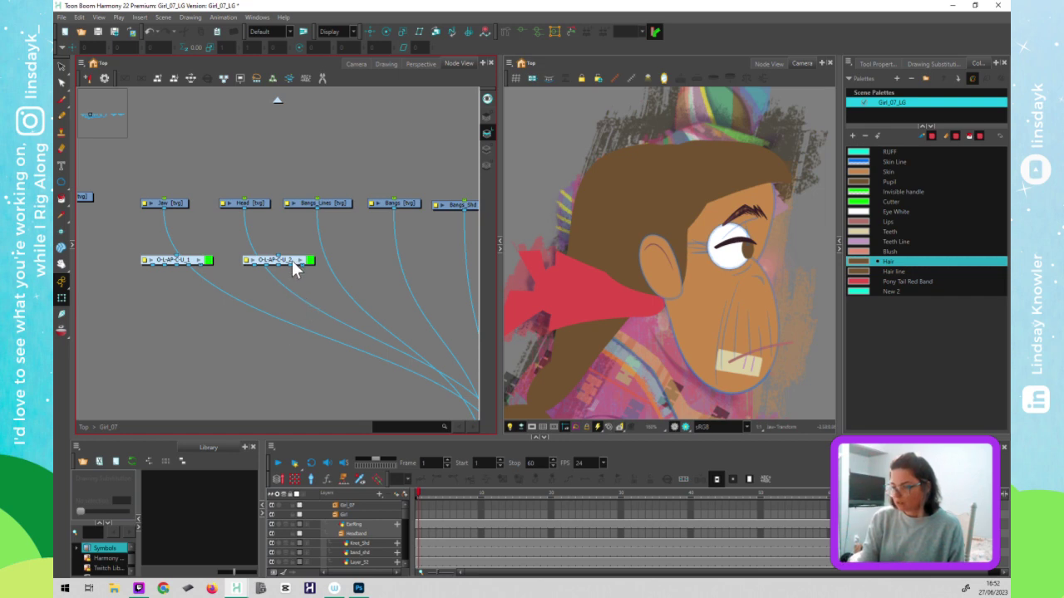
- Insert the two O-L-AP-C-U copies into the Jaw and Head cables and align each under its drawing
{"action": "mouse_move", "coordinate": [291, 260]}
{"action": "left_mouse_down"}
{"action": "mouse_move", "coordinate": [269, 260]}
{"action": "mouse_move", "coordinate": [290, 260]}
{"action": "left_mouse_up"}
{"action": "key", "text": "ctrl+z"}
{"action": "mouse_move", "coordinate": [281, 261]}
{"action": "left_mouse_down"}
{"action": "mouse_move", "coordinate": [292, 264]}
{"action": "mouse_move", "coordinate": [284, 260]}
{"action": "left_mouse_up"}
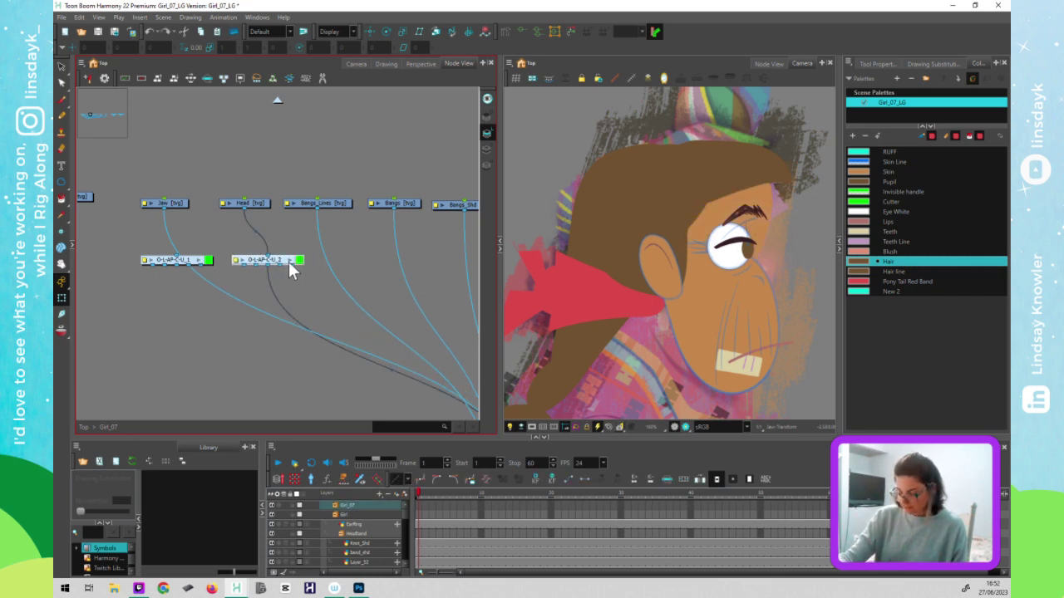
{"action": "left_click", "coordinate": [261, 181]}
{"action": "left_click_drag", "start_coordinate": [292, 259], "coordinate": [299, 260]}
{"action": "left_click", "coordinate": [353, 369]}
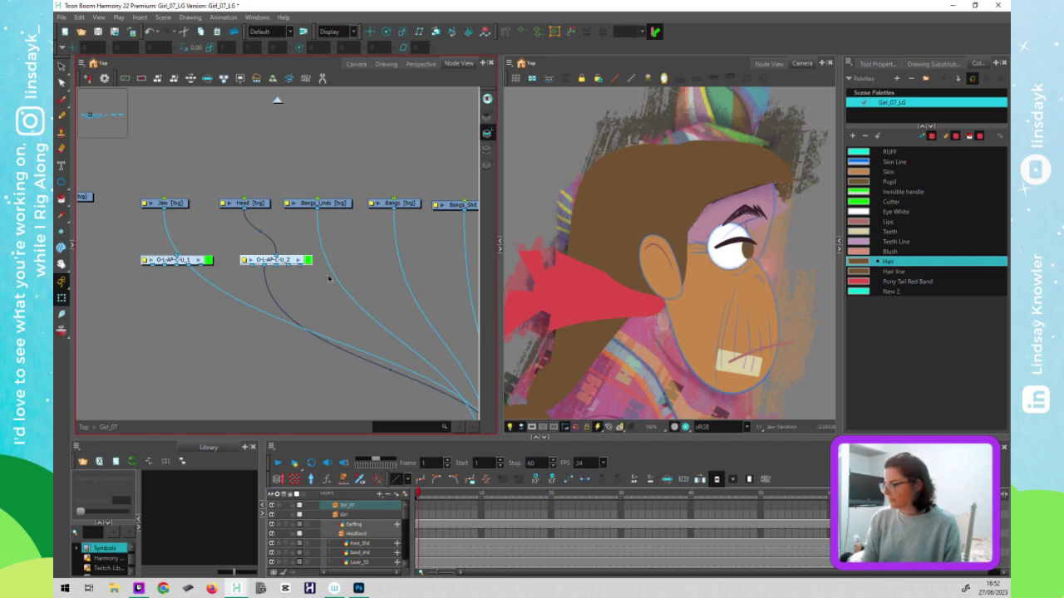
{"action": "mouse_move", "coordinate": [188, 259]}
{"action": "left_mouse_down"}
{"action": "mouse_move", "coordinate": [225, 266]}
{"action": "mouse_move", "coordinate": [176, 260]}
{"action": "left_mouse_up"}
{"action": "left_click", "coordinate": [213, 277]}
{"action": "left_click_drag", "start_coordinate": [286, 261], "coordinate": [259, 262]}
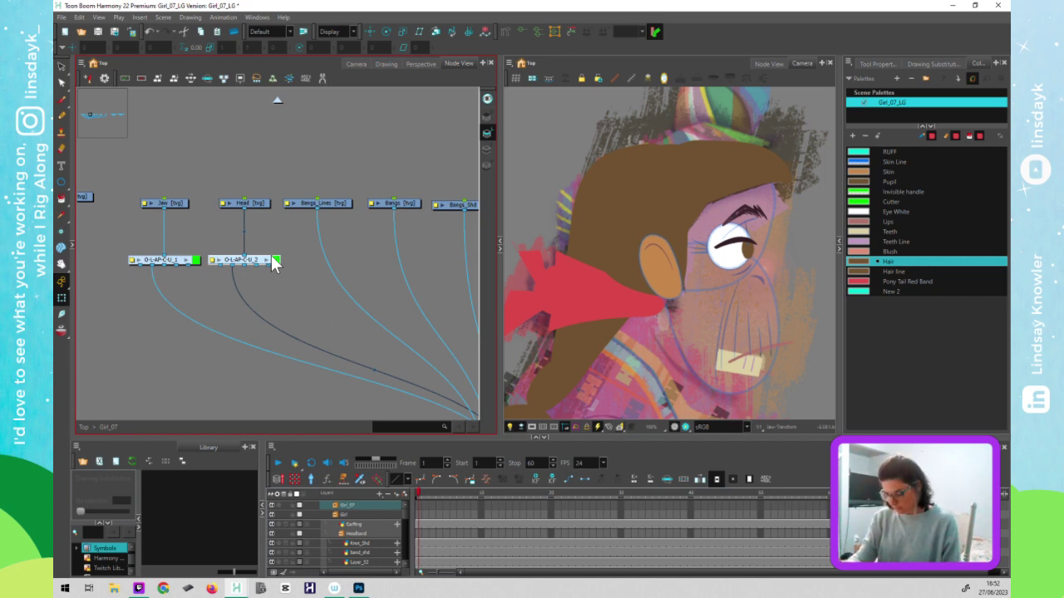
- Place a tall backdrop around the Jaw's art-layer group and move the Head's group clear of it
{"action": "scroll", "coordinate": [334, 330], "scroll_direction": "down", "scroll_amount": 3}
{"action": "left_click_drag", "start_coordinate": [332, 334], "coordinate": [344, 242]}
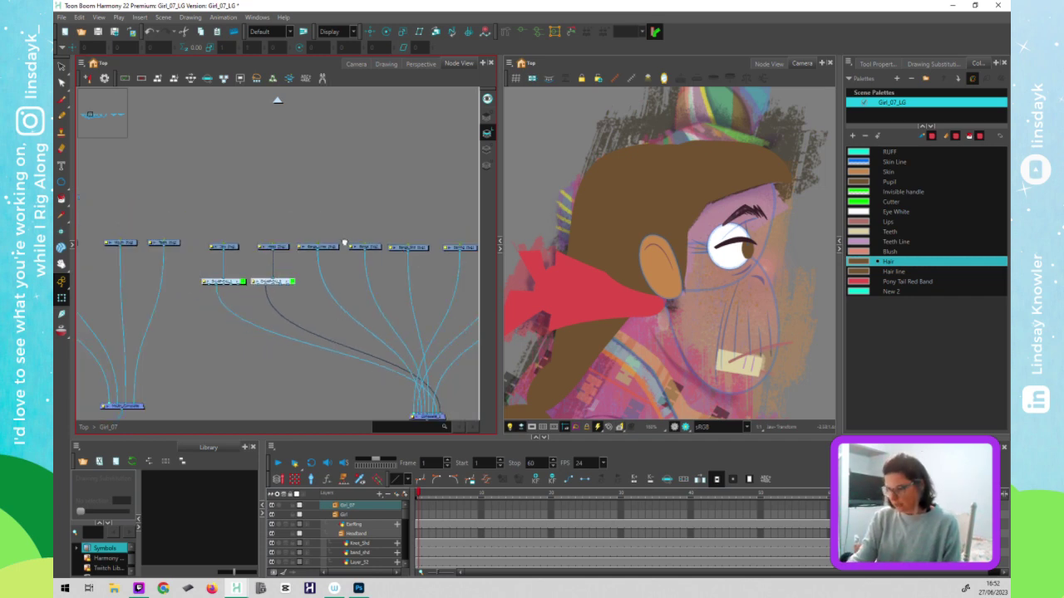
{"action": "left_click", "coordinate": [318, 287]}
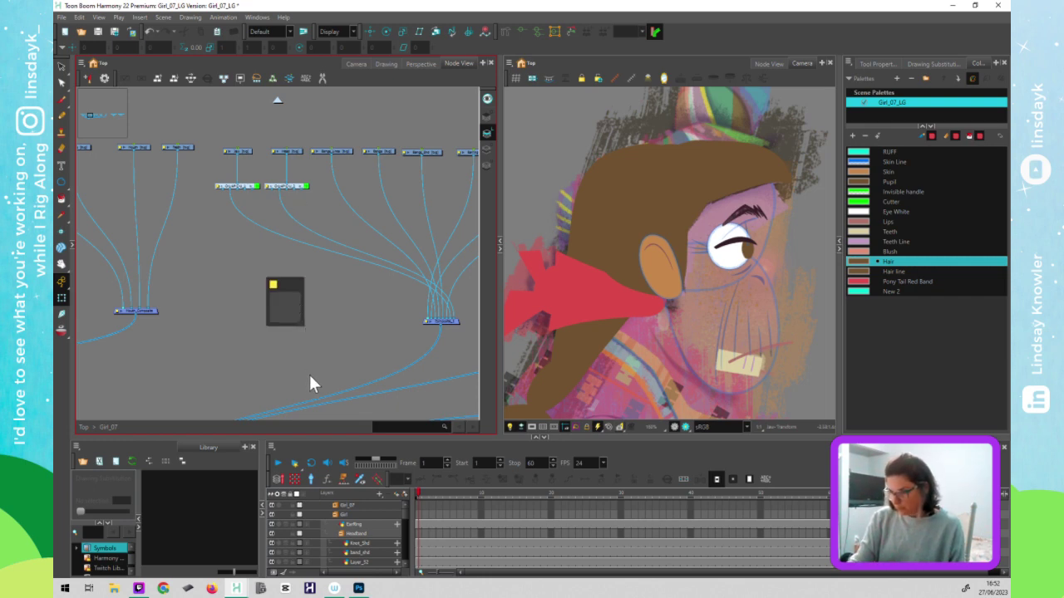
{"action": "left_click", "coordinate": [300, 318]}
{"action": "left_click_drag", "start_coordinate": [303, 284], "coordinate": [250, 168]}
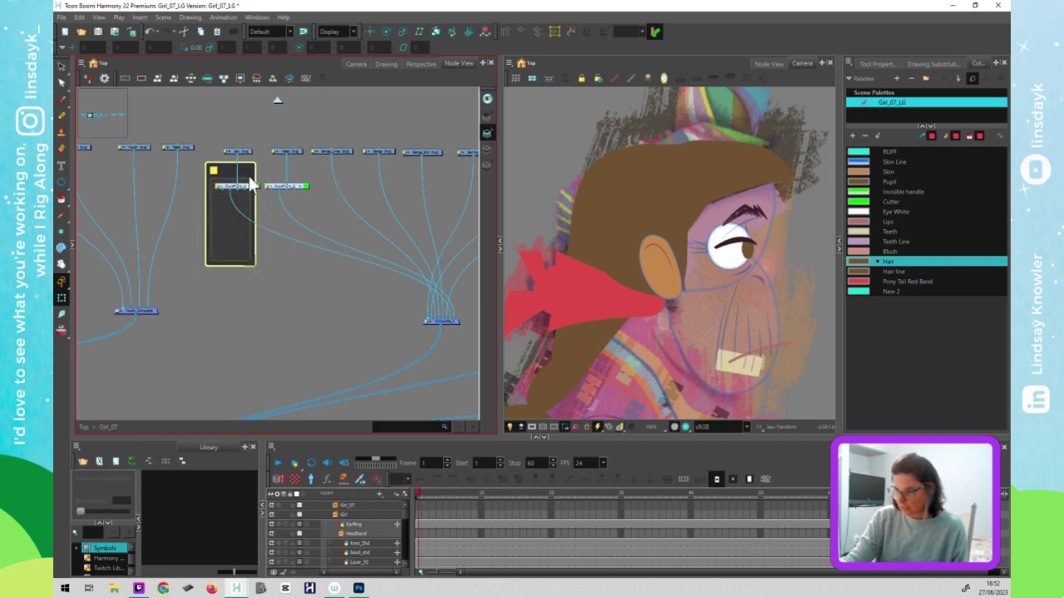
{"action": "left_click_drag", "start_coordinate": [264, 295], "coordinate": [266, 298]}
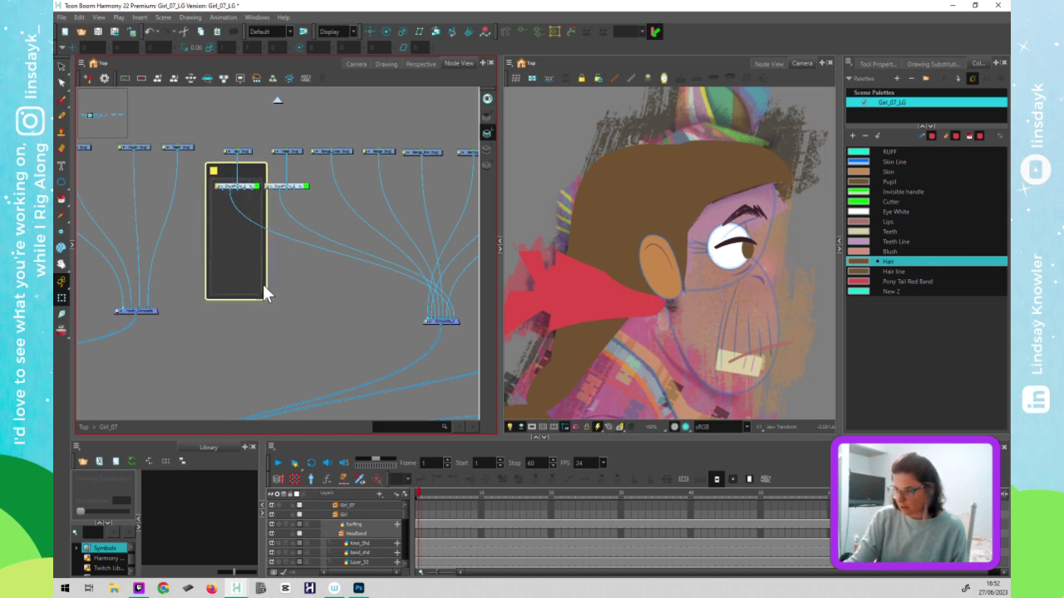
{"action": "left_click_drag", "start_coordinate": [305, 185], "coordinate": [311, 184]}
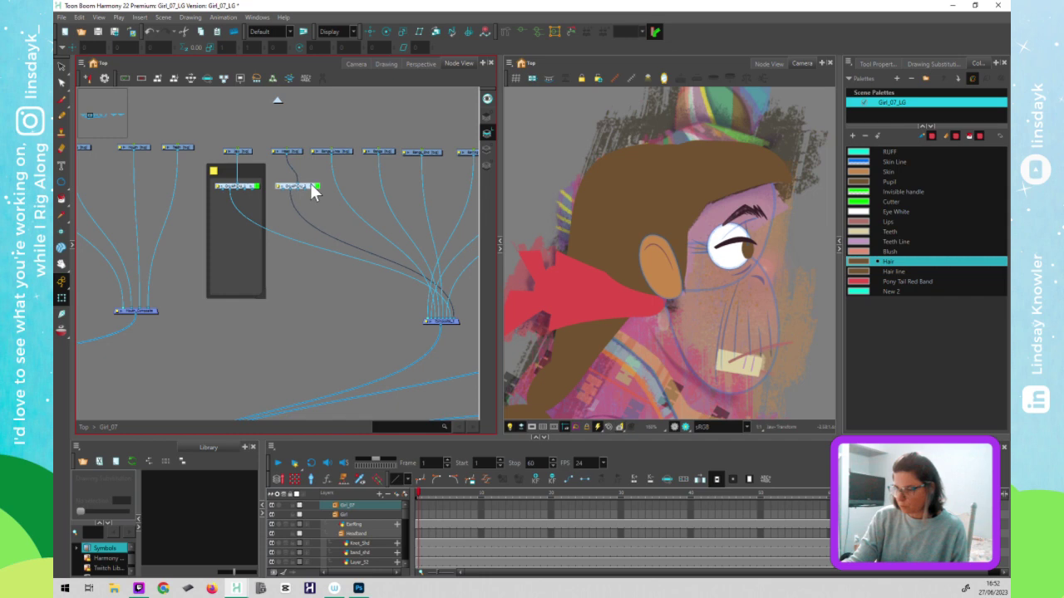
{"action": "left_click", "coordinate": [269, 291]}
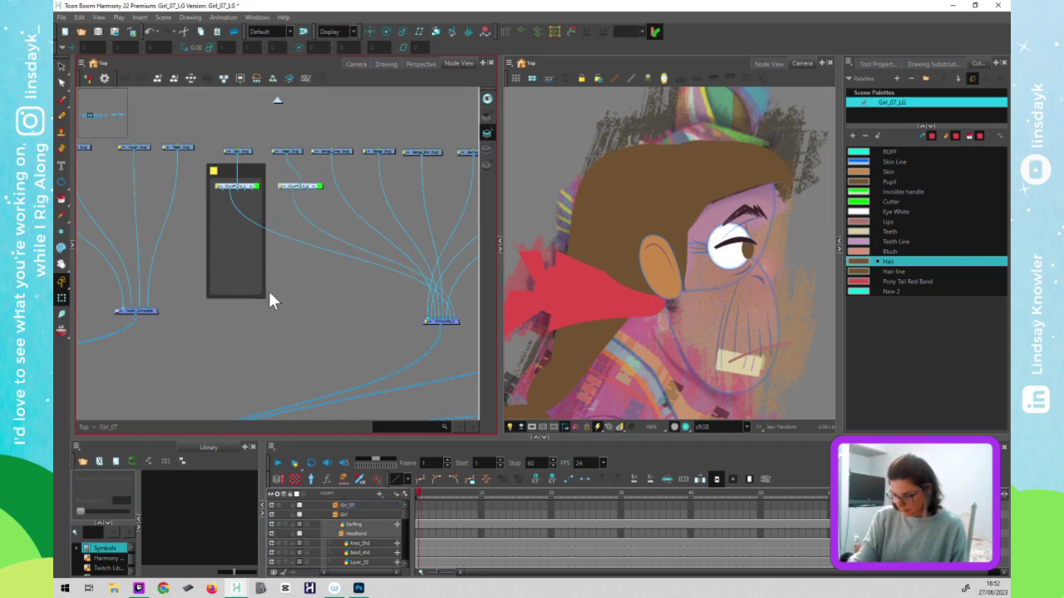
- Insert a Cutter node into the Jaw's cable inside the backdrop and delete the Head's art-layer group
{"action": "key", "text": "Tab"}
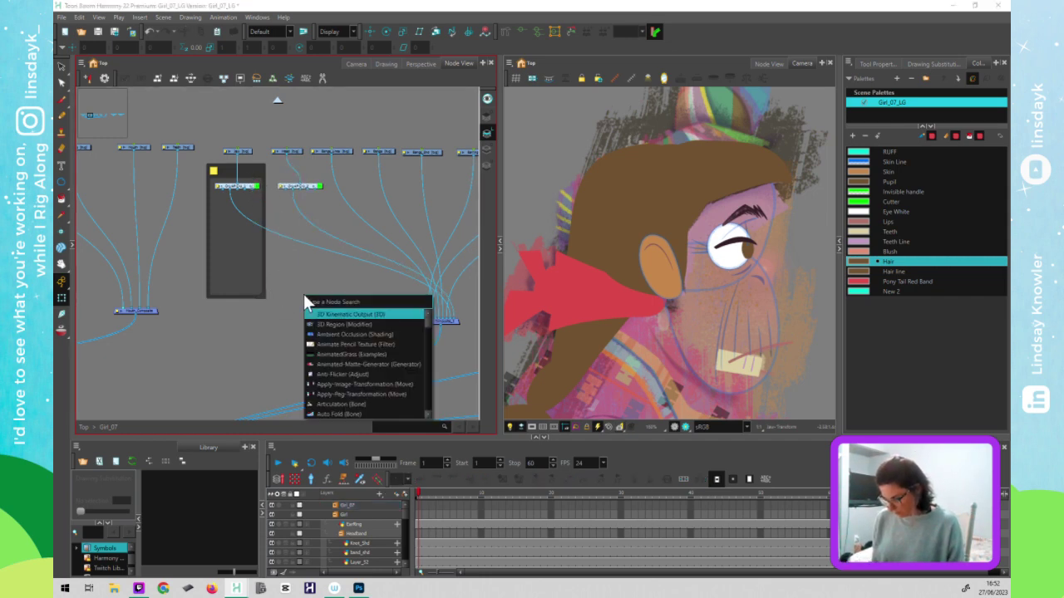
{"action": "type", "text": "cutt"}
{"action": "left_click", "coordinate": [368, 315]}
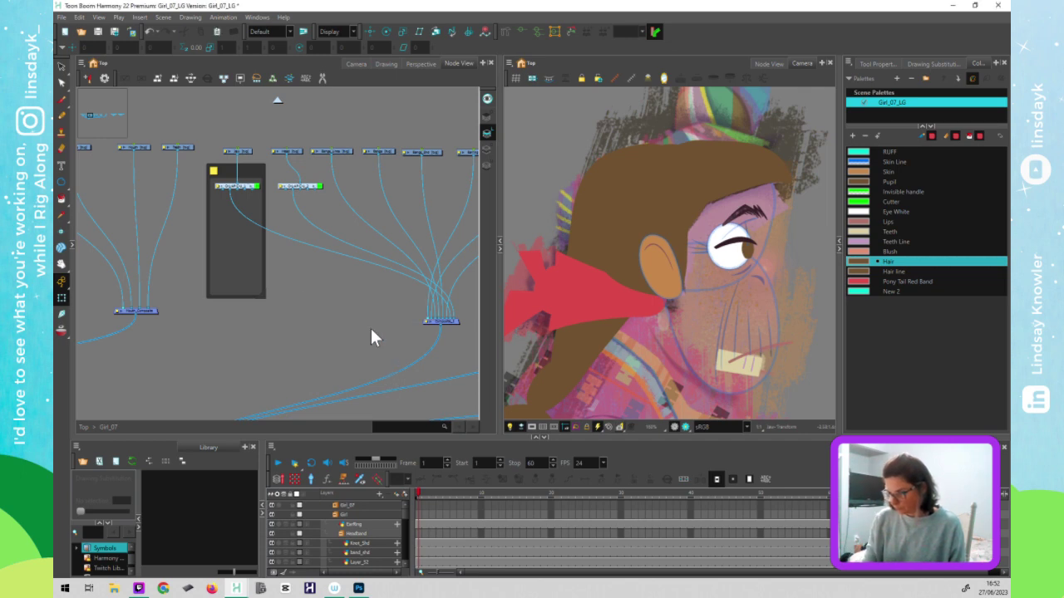
{"action": "left_click_drag", "start_coordinate": [323, 289], "coordinate": [237, 275]}
{"action": "left_click", "coordinate": [313, 183]}
{"action": "key", "text": "ctrl+g"}
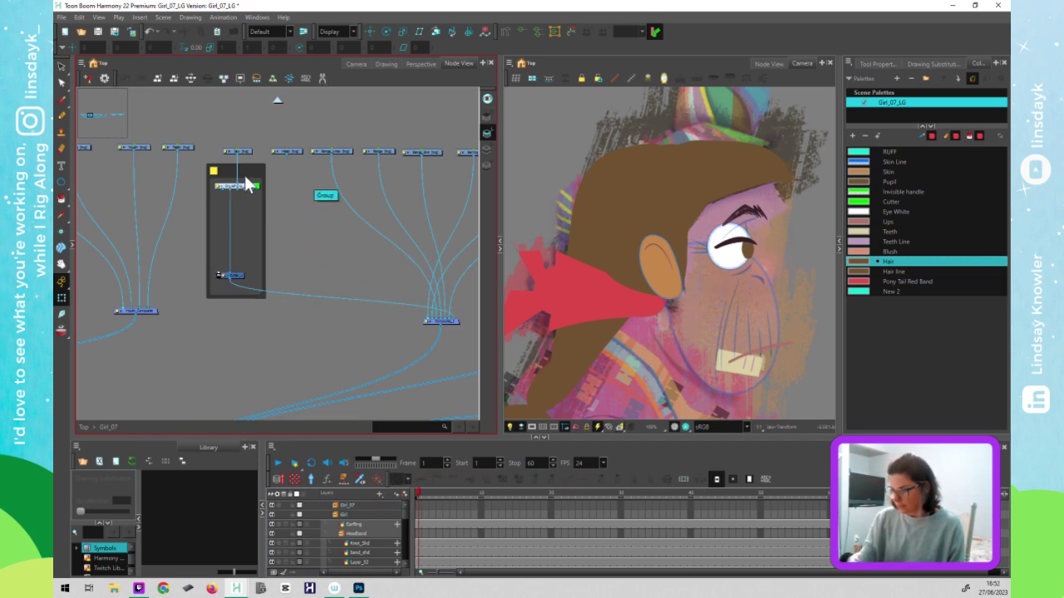
- Duplicate the Jaw backdrop with its group and Cutter, and connect the copy between the Head drawing and the head composite
{"action": "left_click", "coordinate": [249, 225]}
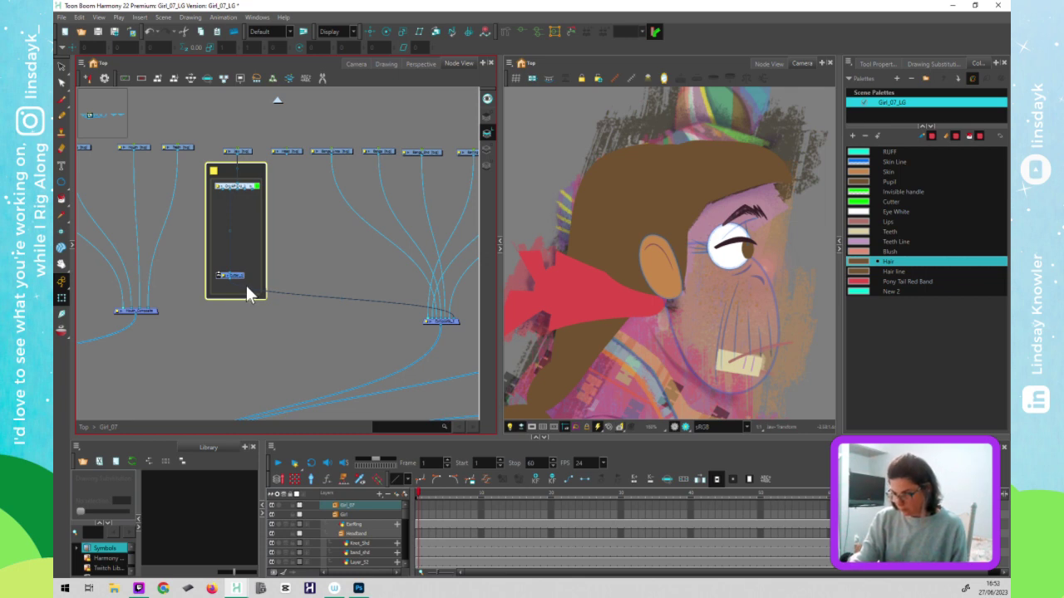
{"action": "key", "text": "ctrl+v"}
{"action": "left_click_drag", "start_coordinate": [330, 258], "coordinate": [306, 175]}
{"action": "left_click_drag", "start_coordinate": [293, 284], "coordinate": [457, 316]}
{"action": "left_click_drag", "start_coordinate": [285, 155], "coordinate": [304, 185]}
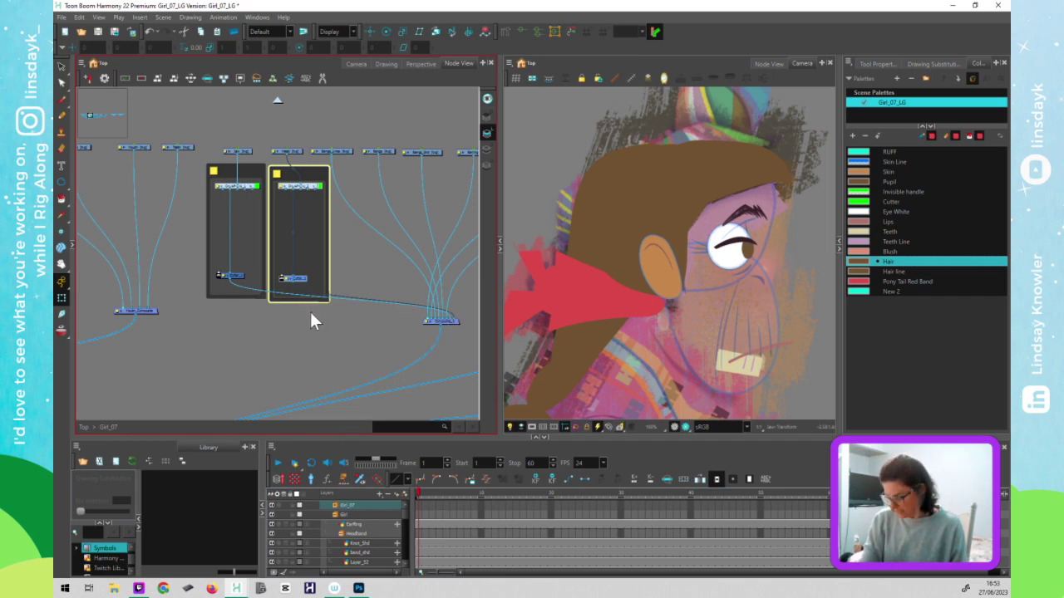
- Paste two copies of the head composite node below the Jaw and Head backdrops
{"action": "left_click", "coordinate": [456, 332]}
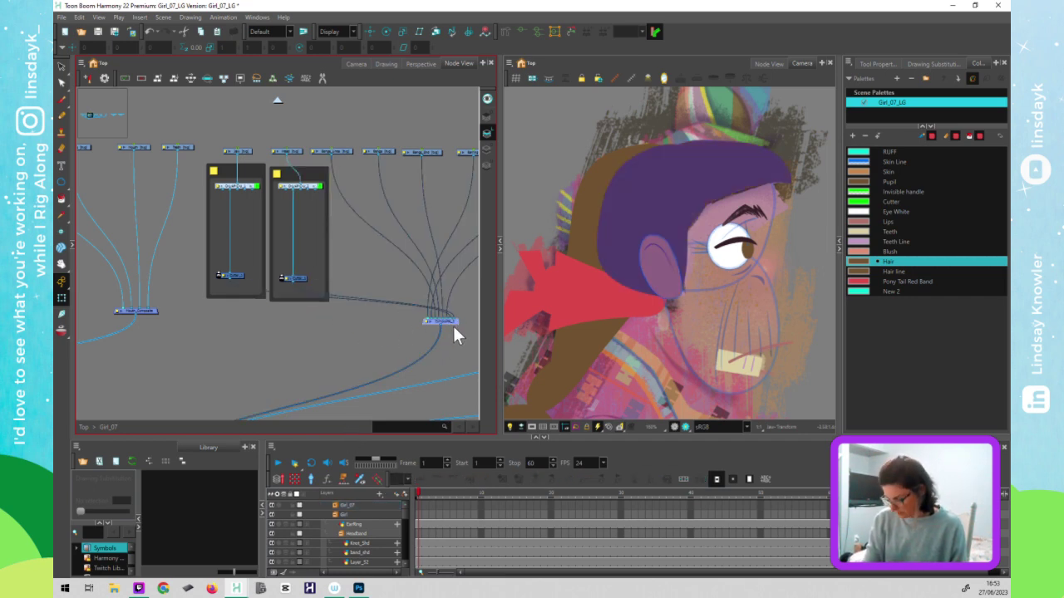
{"action": "key", "text": "ctrl+v"}
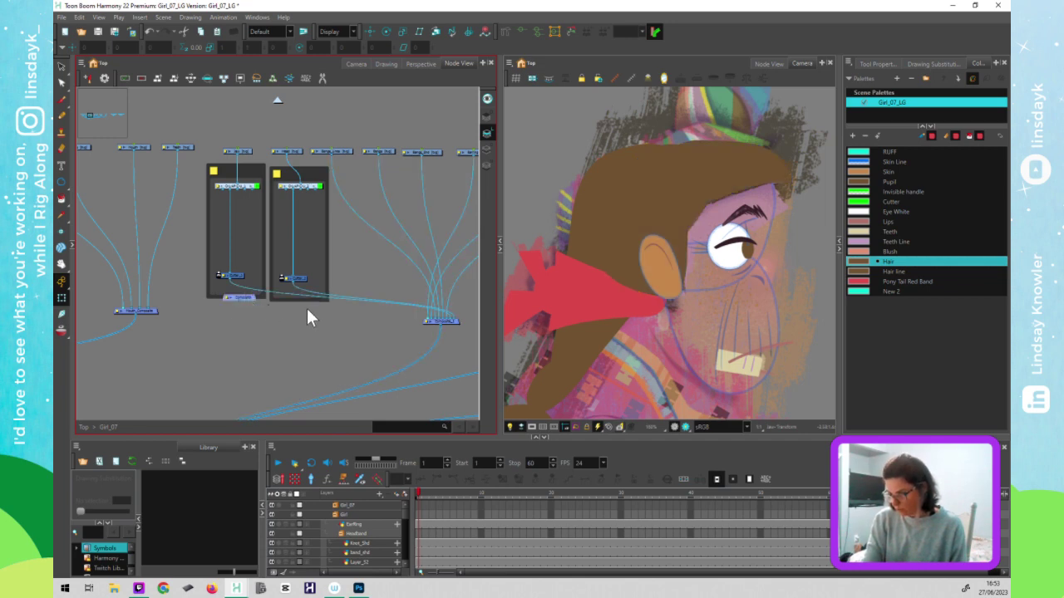
{"action": "key", "text": "ctrl+v"}
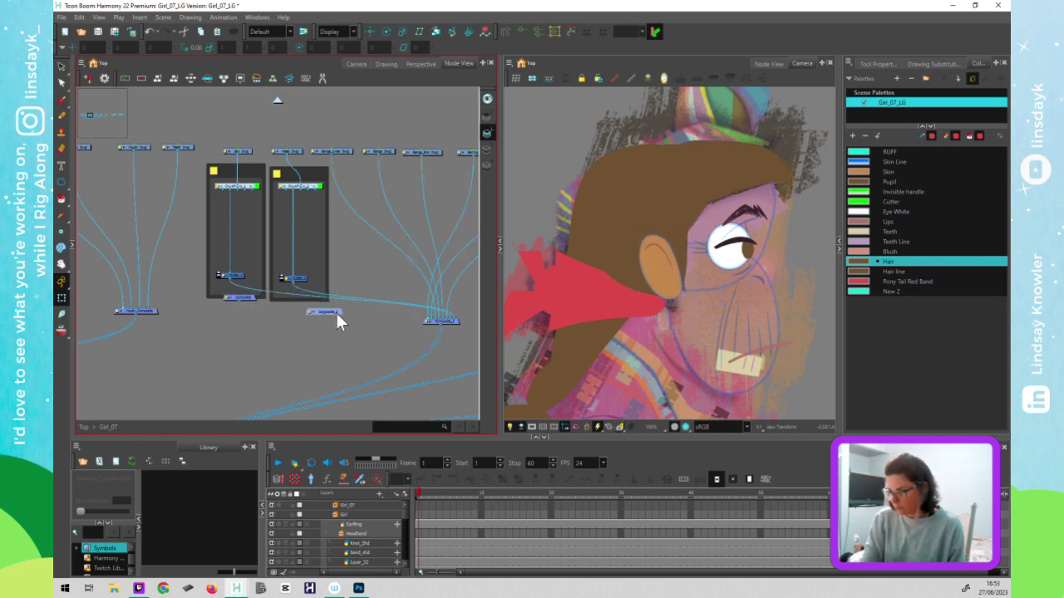
- Delete the duplicated Head backdrop with its nodes and the spare composite below it
{"action": "left_click", "coordinate": [315, 167]}
{"action": "key", "text": "Delete"}
{"action": "left_click_drag", "start_coordinate": [333, 313], "coordinate": [335, 356]}
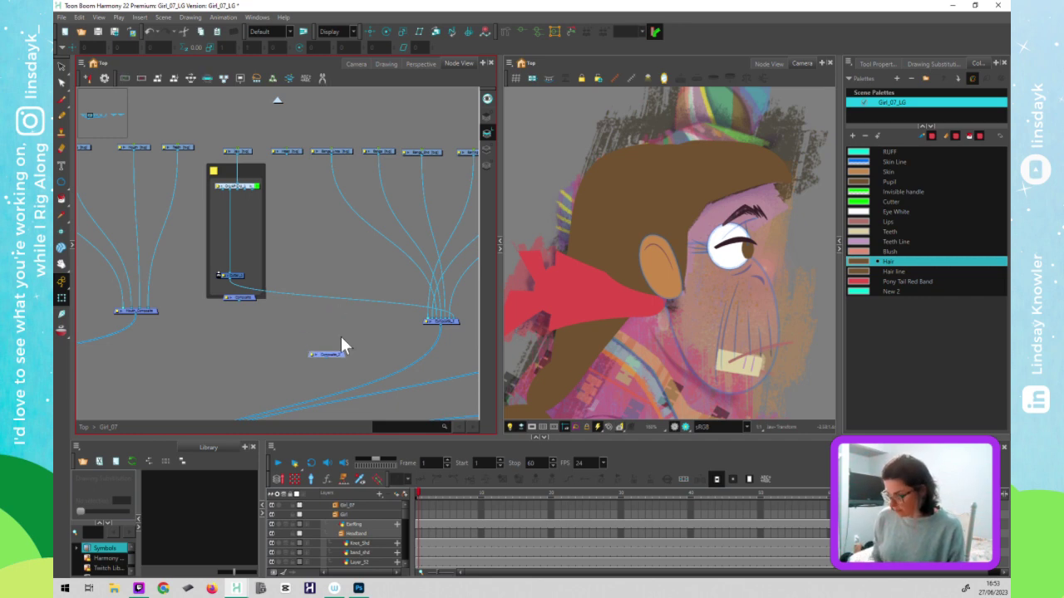
{"action": "key", "text": "Delete"}
- Arrange the Cutter above the new composite in the Jaw backdrop and wire the art-layer group's outputs into both
{"action": "left_click", "coordinate": [237, 272]}
{"action": "left_click_drag", "start_coordinate": [238, 275], "coordinate": [238, 260]}
{"action": "mouse_move", "coordinate": [248, 298]}
{"action": "left_mouse_down"}
{"action": "mouse_move", "coordinate": [257, 275]}
{"action": "mouse_move", "coordinate": [241, 287]}
{"action": "left_mouse_up"}
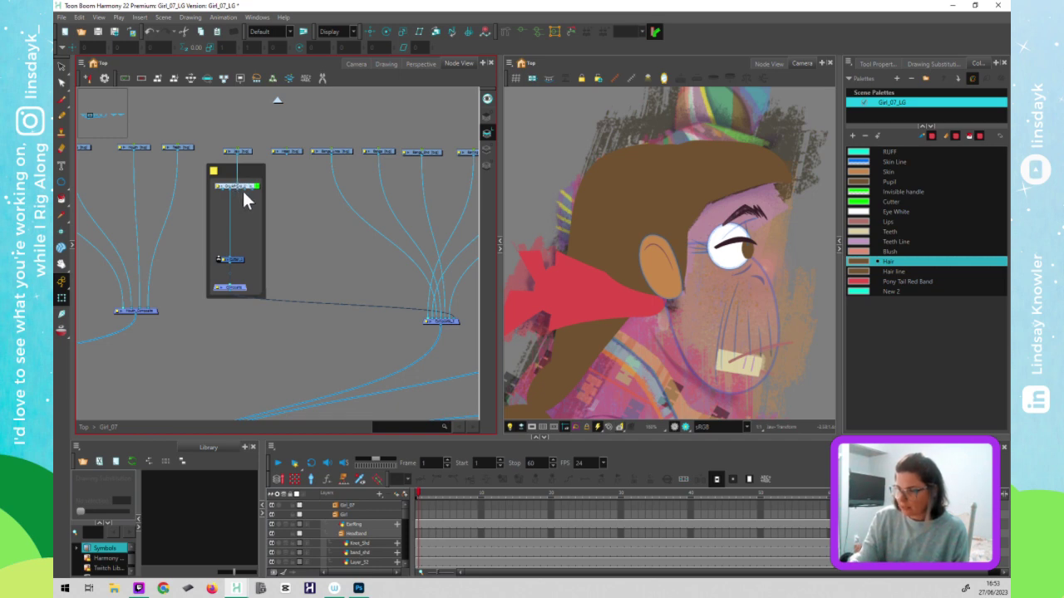
{"action": "left_click_drag", "start_coordinate": [244, 188], "coordinate": [239, 283]}
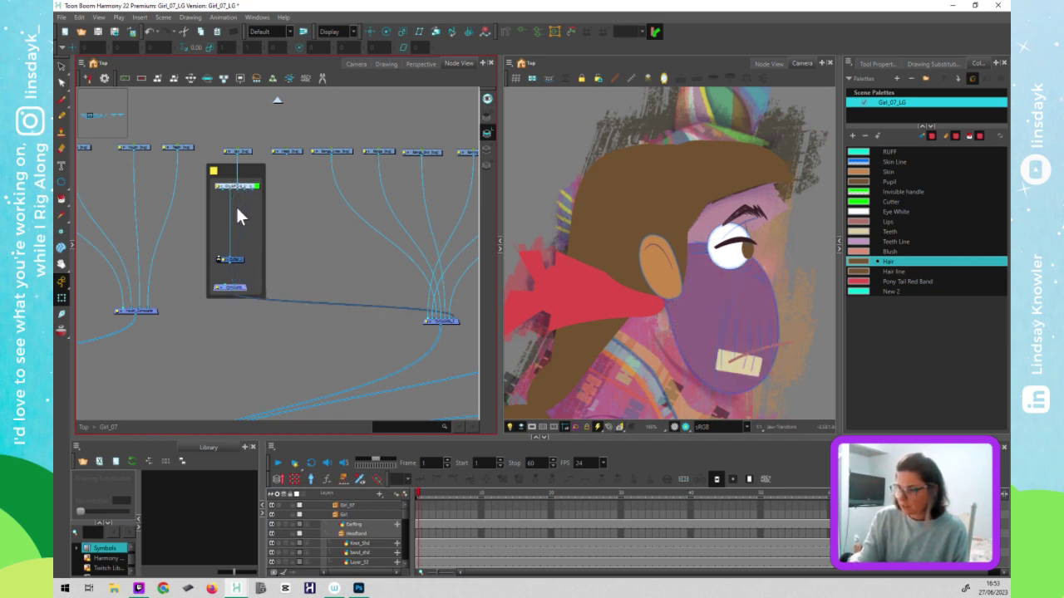
{"action": "left_click_drag", "start_coordinate": [237, 189], "coordinate": [237, 216]}
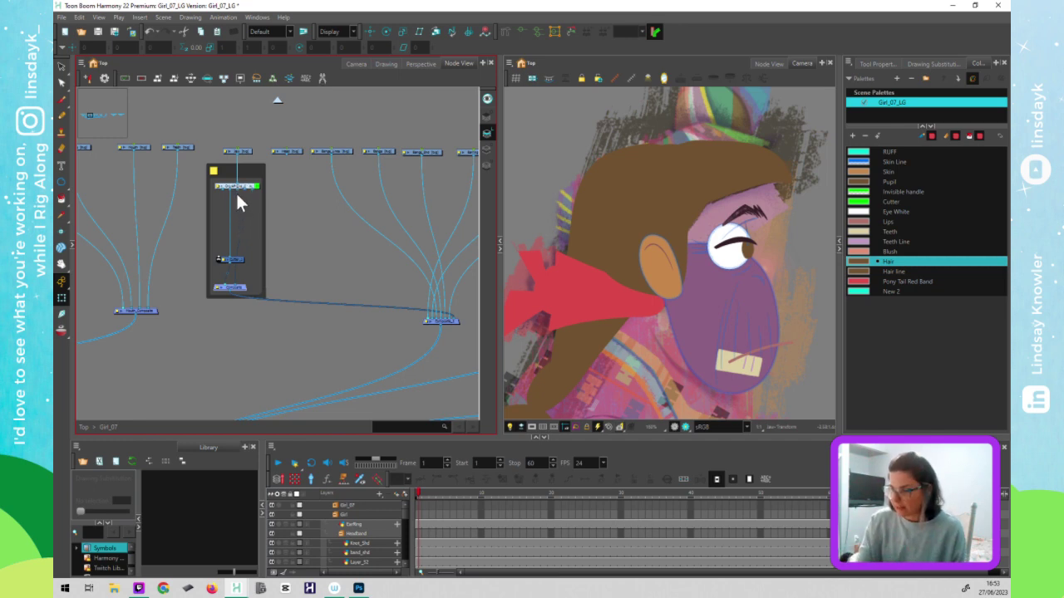
{"action": "left_click_drag", "start_coordinate": [236, 258], "coordinate": [226, 261]}
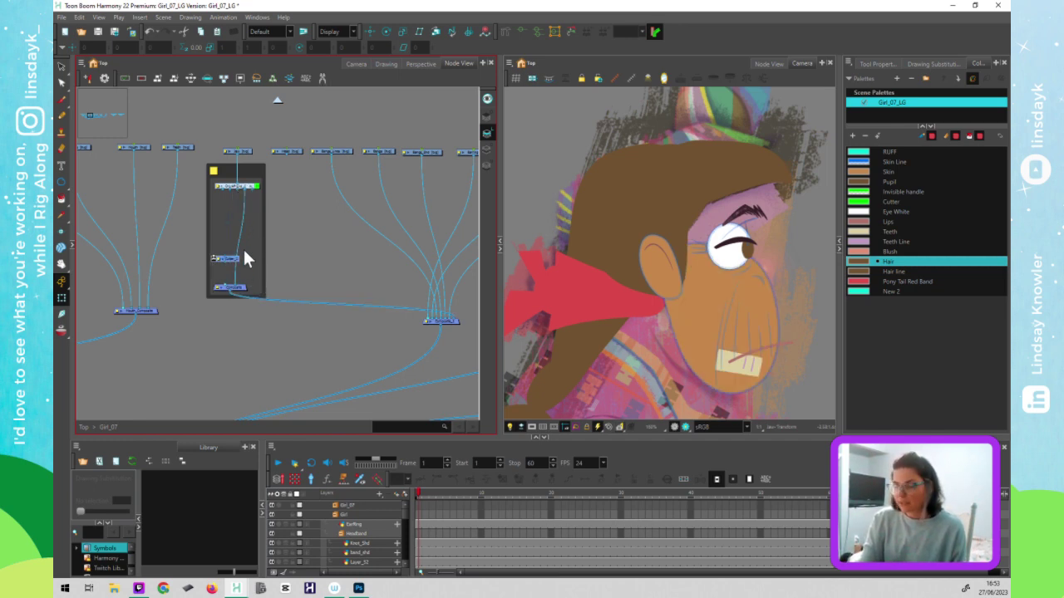
- Duplicate the completed Jaw backdrop setup, then connect its composite to the head composite and the Head drawing to its group
{"action": "left_click", "coordinate": [254, 166]}
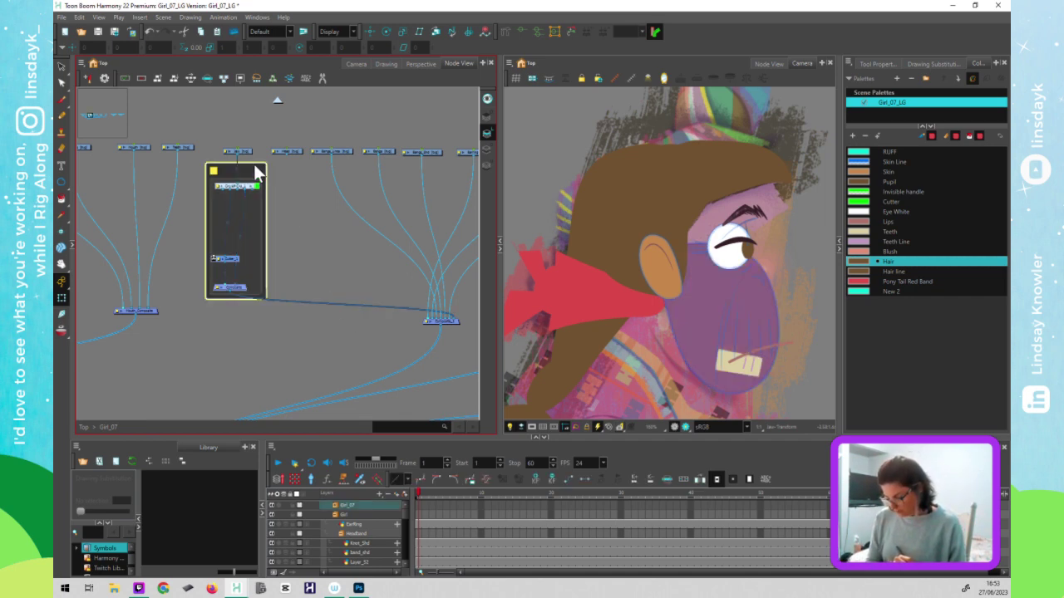
{"action": "key", "text": "ctrl+v"}
{"action": "left_click_drag", "start_coordinate": [304, 155], "coordinate": [321, 189]}
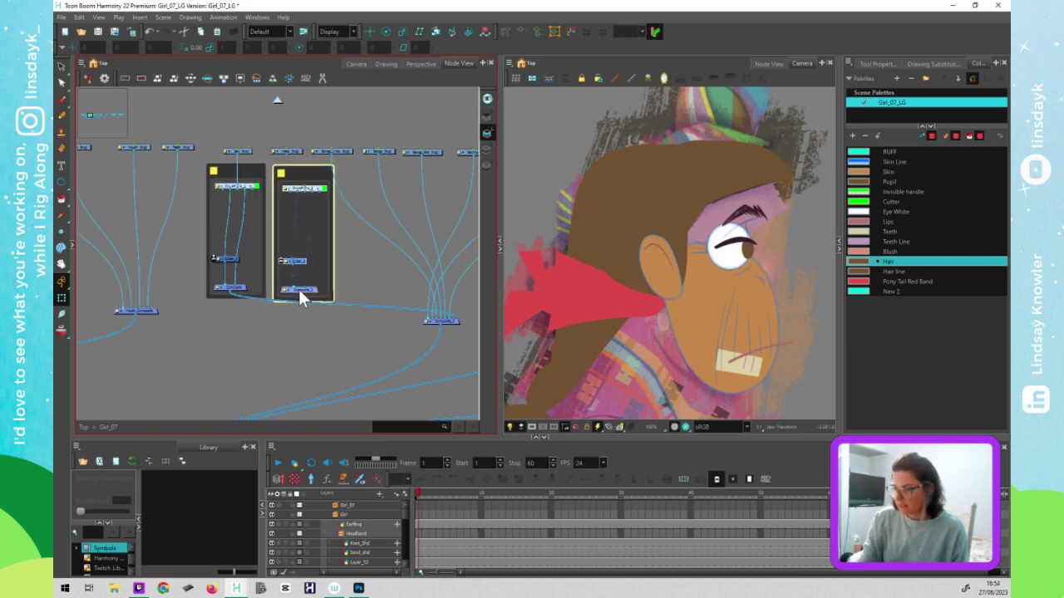
{"action": "left_click_drag", "start_coordinate": [302, 297], "coordinate": [458, 312]}
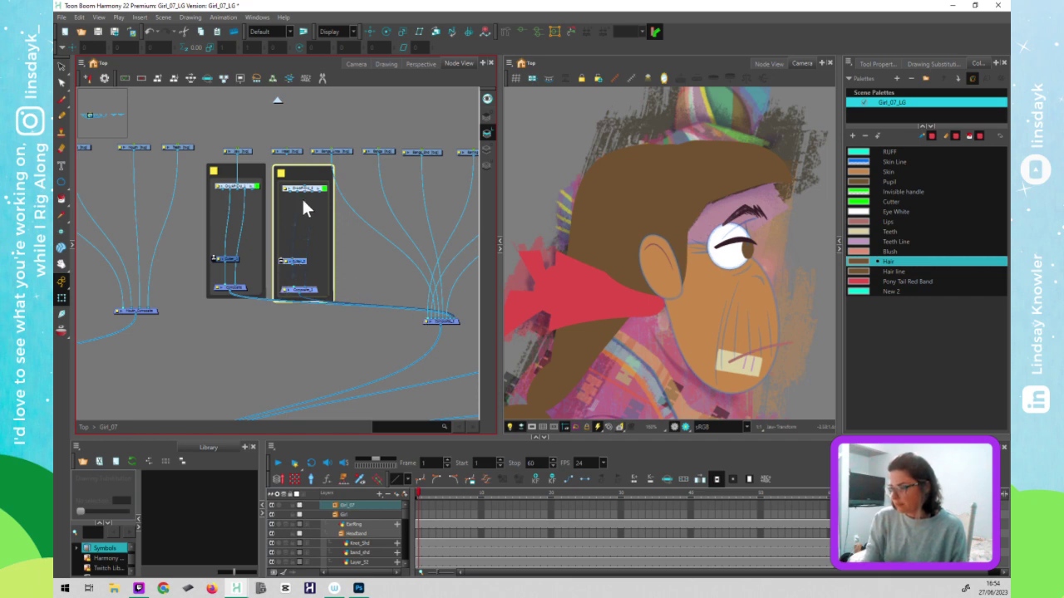
{"action": "left_click_drag", "start_coordinate": [285, 154], "coordinate": [305, 185]}
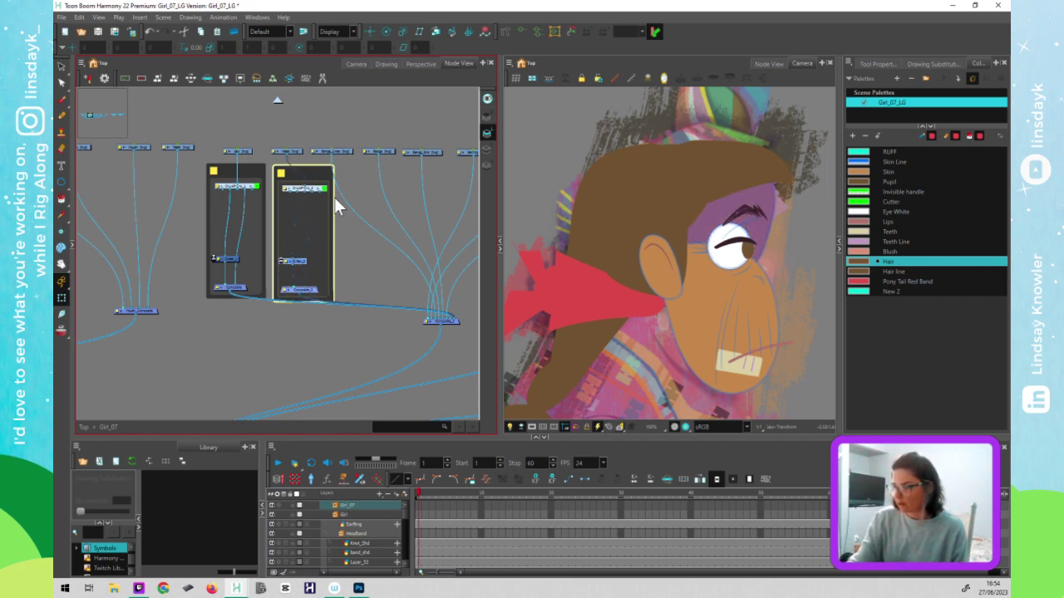
- Align the Jaw and Head backdrops side by side and position the Jaw and Head drawing nodes above their own backdrops
{"action": "left_click_drag", "start_coordinate": [317, 176], "coordinate": [310, 176]}
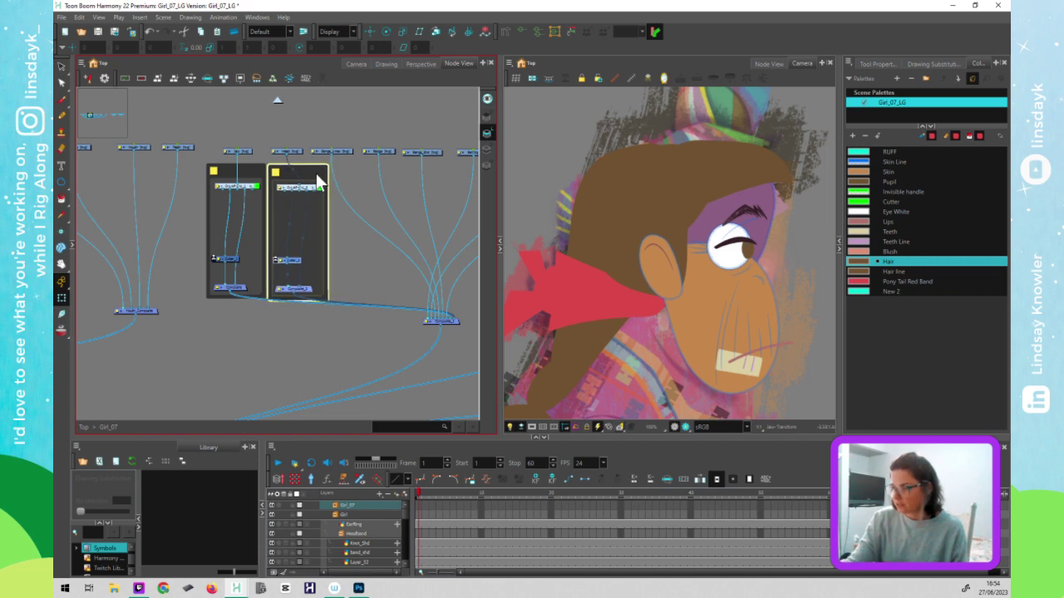
{"action": "left_click_drag", "start_coordinate": [248, 172], "coordinate": [241, 172]}
{"action": "left_click_drag", "start_coordinate": [310, 174], "coordinate": [302, 170]}
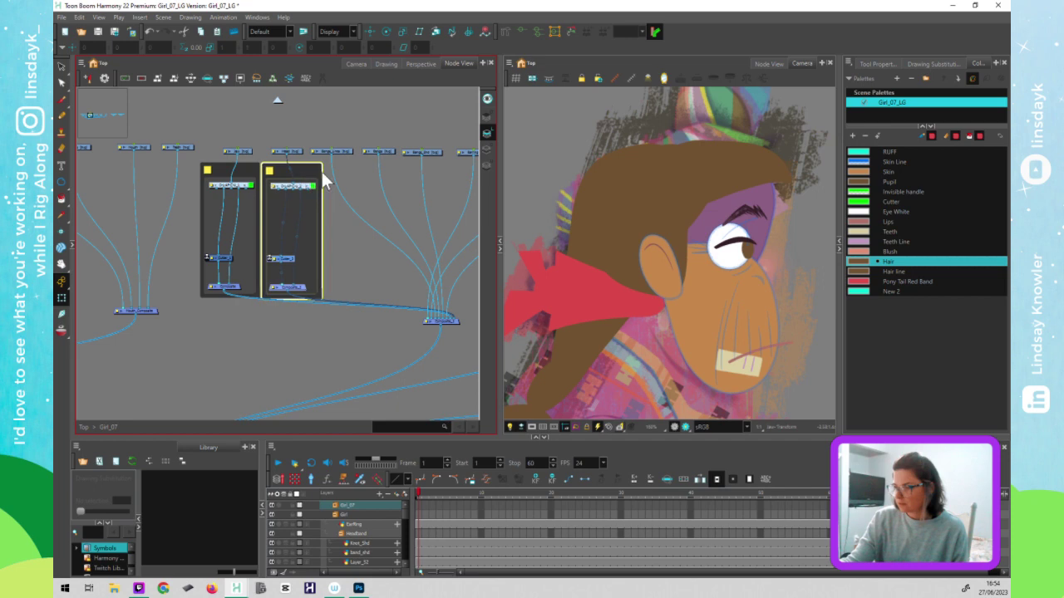
{"action": "left_click", "coordinate": [337, 359]}
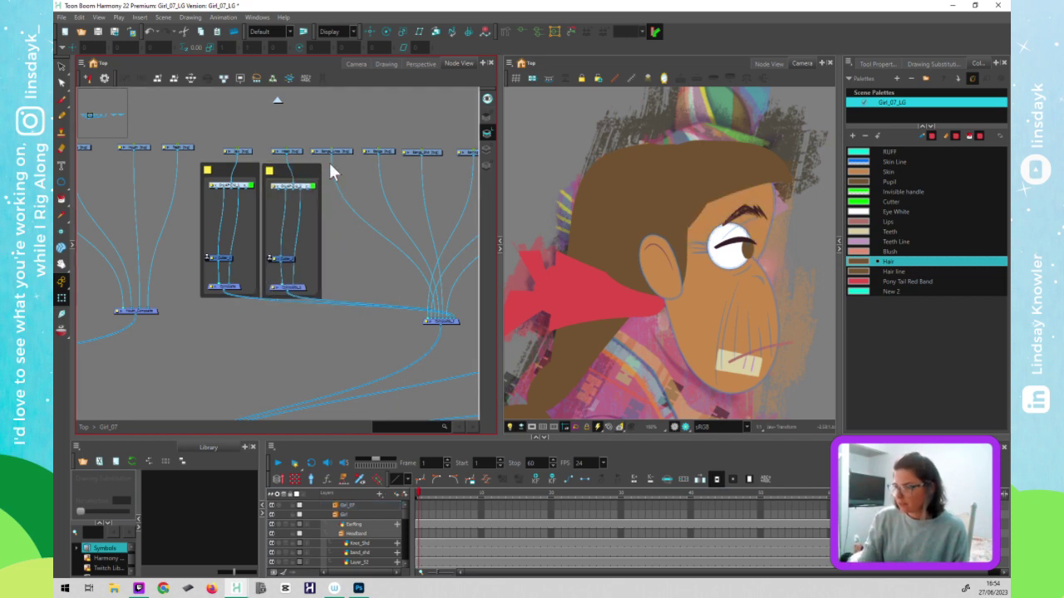
{"action": "left_click", "coordinate": [236, 152]}
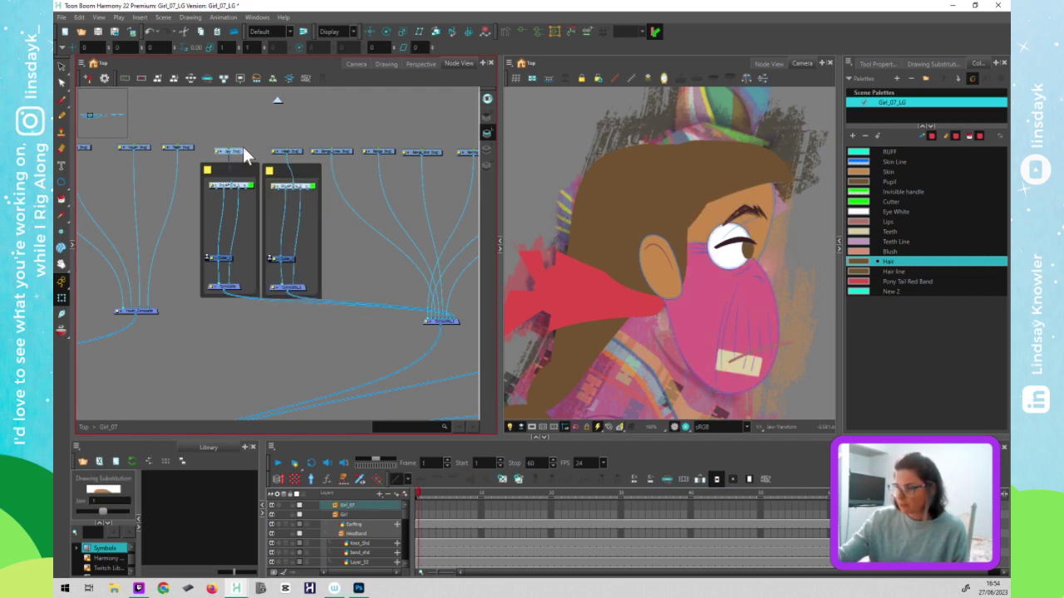
{"action": "left_click", "coordinate": [302, 153]}
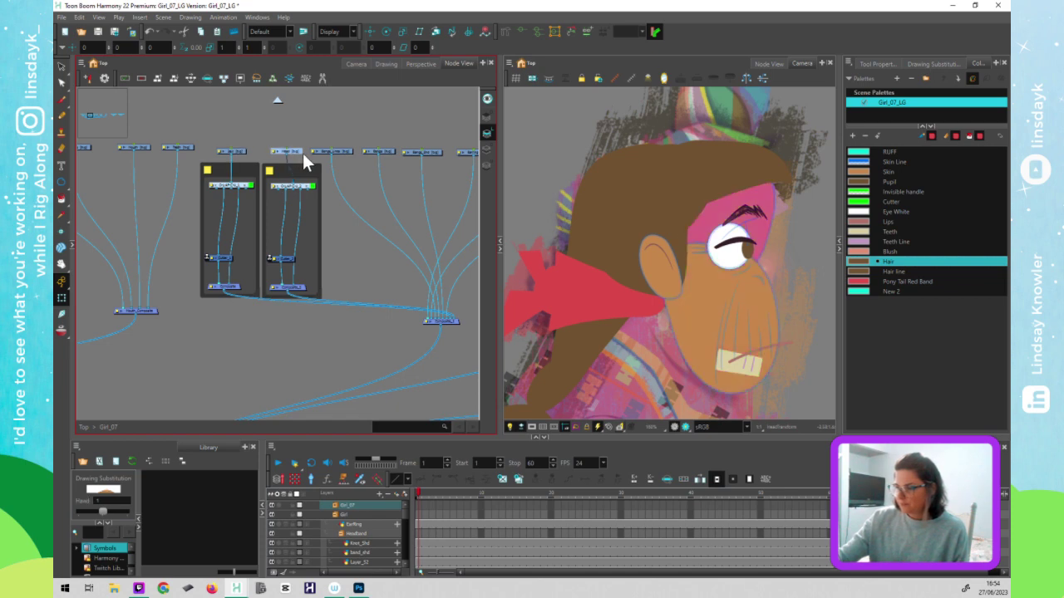
{"action": "left_click_drag", "start_coordinate": [302, 154], "coordinate": [298, 152]}
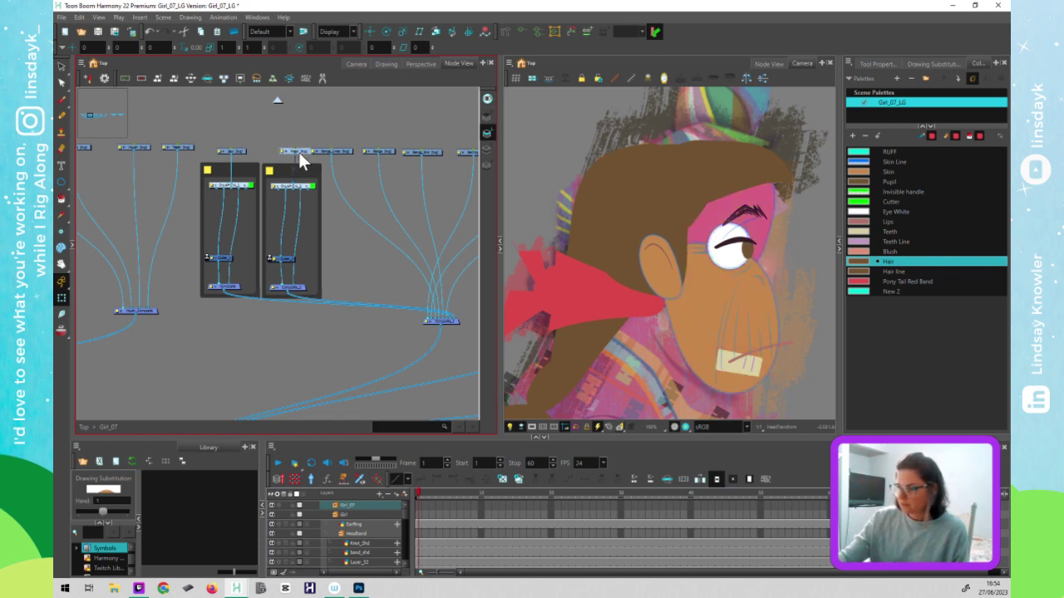
{"action": "left_click_drag", "start_coordinate": [286, 246], "coordinate": [213, 232]}
{"action": "left_click_drag", "start_coordinate": [268, 136], "coordinate": [291, 137]}
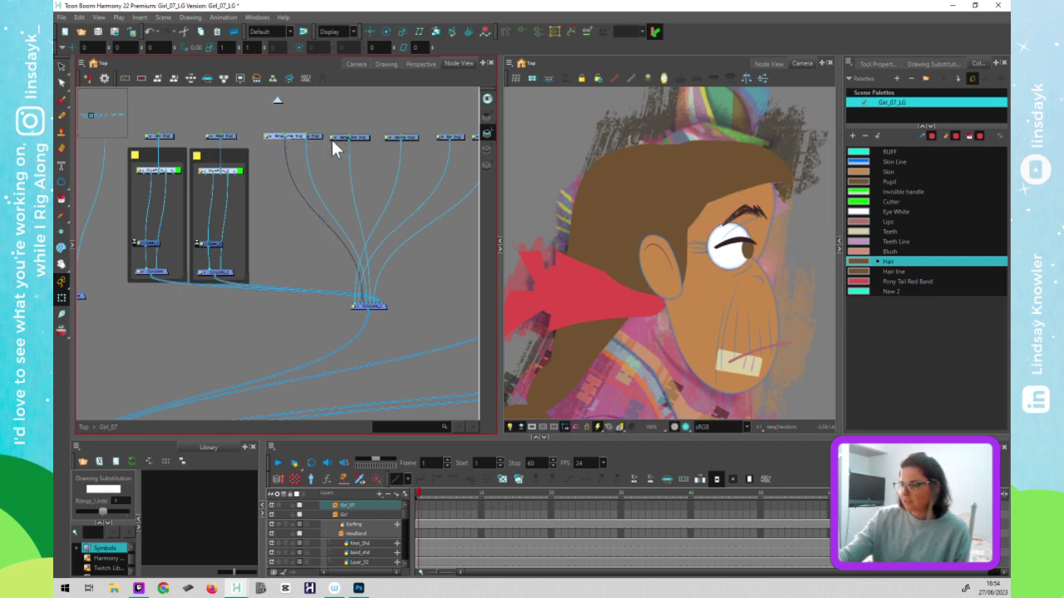
{"action": "left_click_drag", "start_coordinate": [355, 138], "coordinate": [403, 136]}
{"action": "key", "text": "ctrl+z"}
{"action": "key", "text": "ctrl+z"}
{"action": "key", "text": "ctrl+z"}
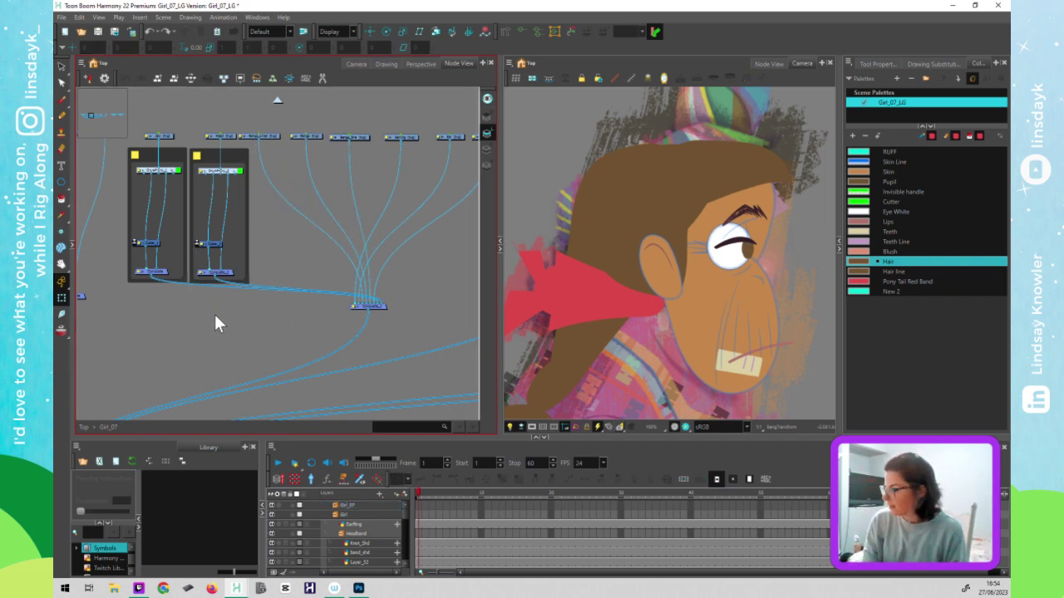
- Cross-connect the backdrops by wiring the Head art-layer group into the Jaw Cutter's matte and the Jaw group into the Head Cutter's matte
{"action": "left_click", "coordinate": [772, 211]}
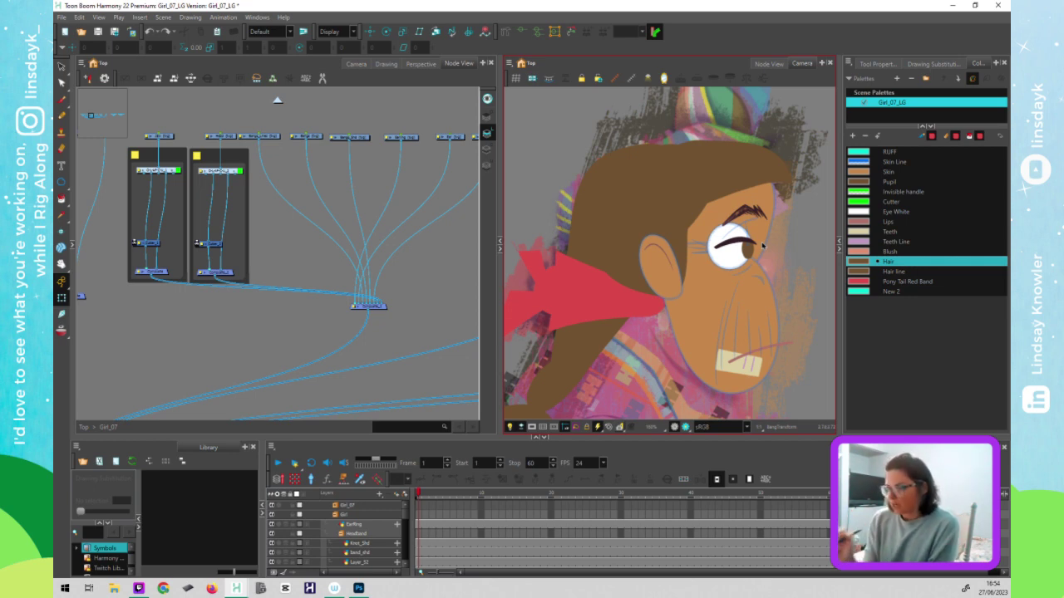
{"action": "left_click", "coordinate": [182, 266]}
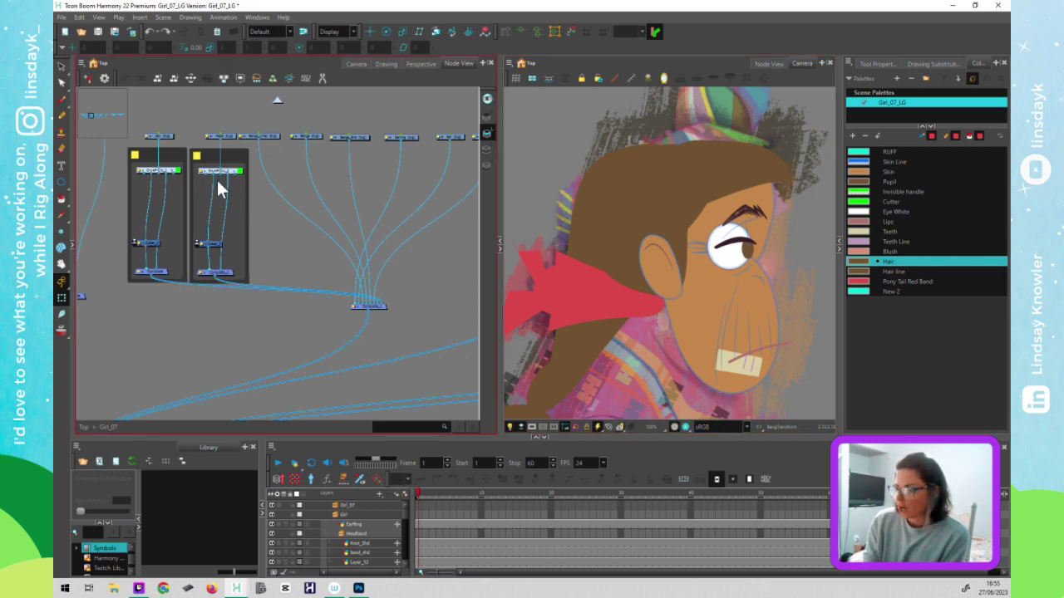
{"action": "left_click_drag", "start_coordinate": [187, 194], "coordinate": [133, 232]}
{"action": "left_click_drag", "start_coordinate": [157, 178], "coordinate": [198, 246]}
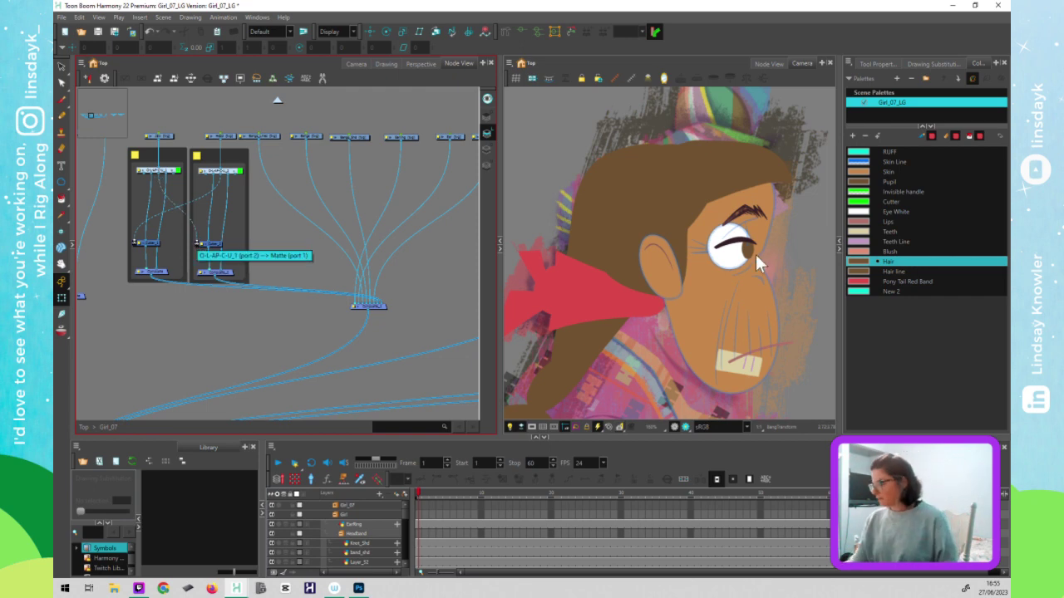
- Inspect the joint between head and jaw beside the eye, and set the Skin Line colour's alpha to 255
{"action": "scroll", "coordinate": [758, 267], "scroll_direction": "up", "scroll_amount": 5}
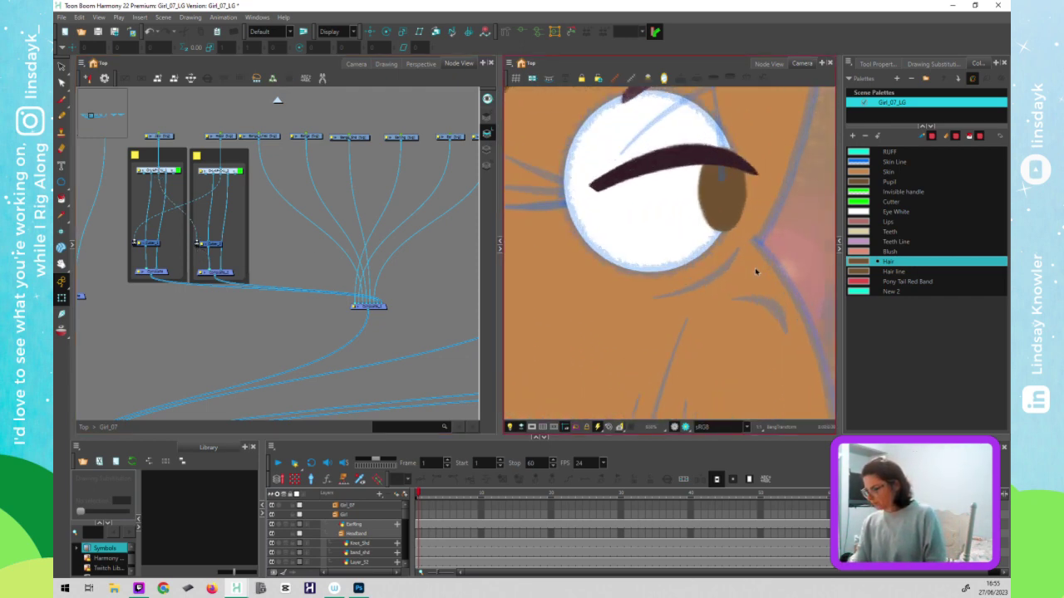
{"action": "scroll", "coordinate": [755, 270], "scroll_direction": "up", "scroll_amount": 4}
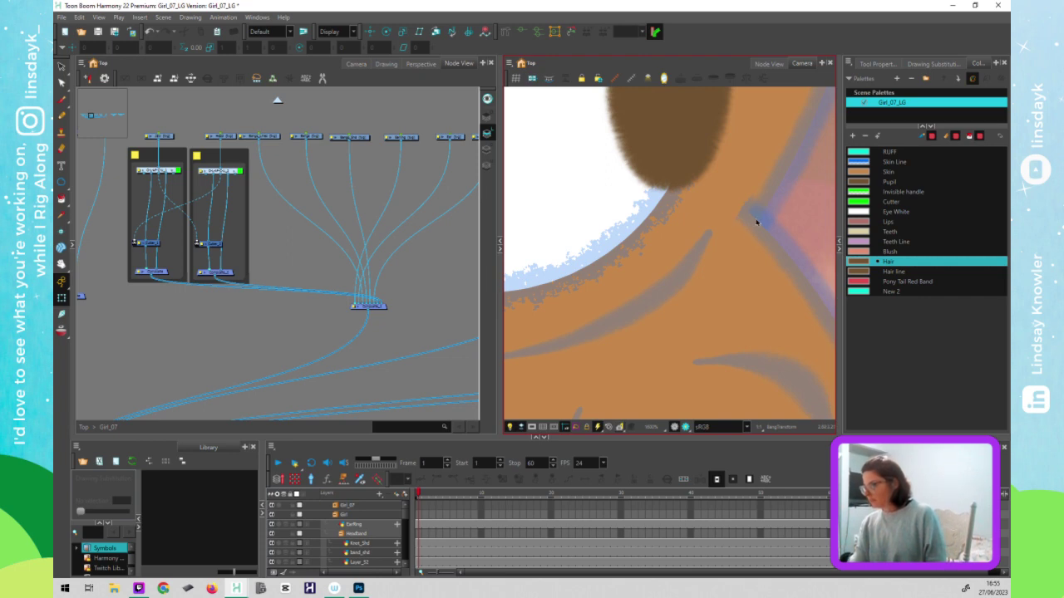
{"action": "scroll", "coordinate": [764, 259], "scroll_direction": "down", "scroll_amount": 4}
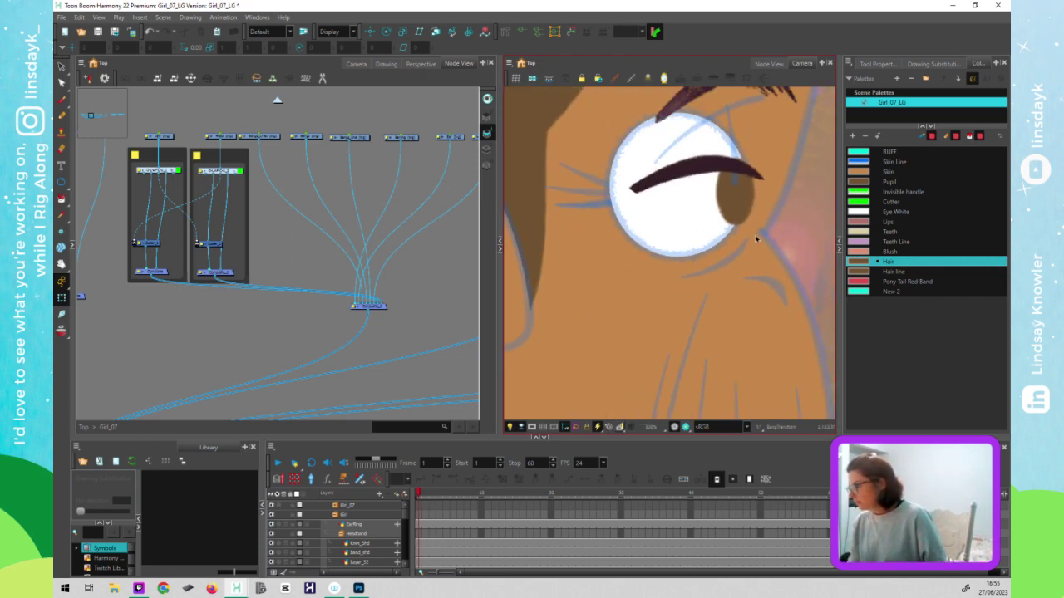
{"action": "scroll", "coordinate": [765, 238], "scroll_direction": "up", "scroll_amount": 3}
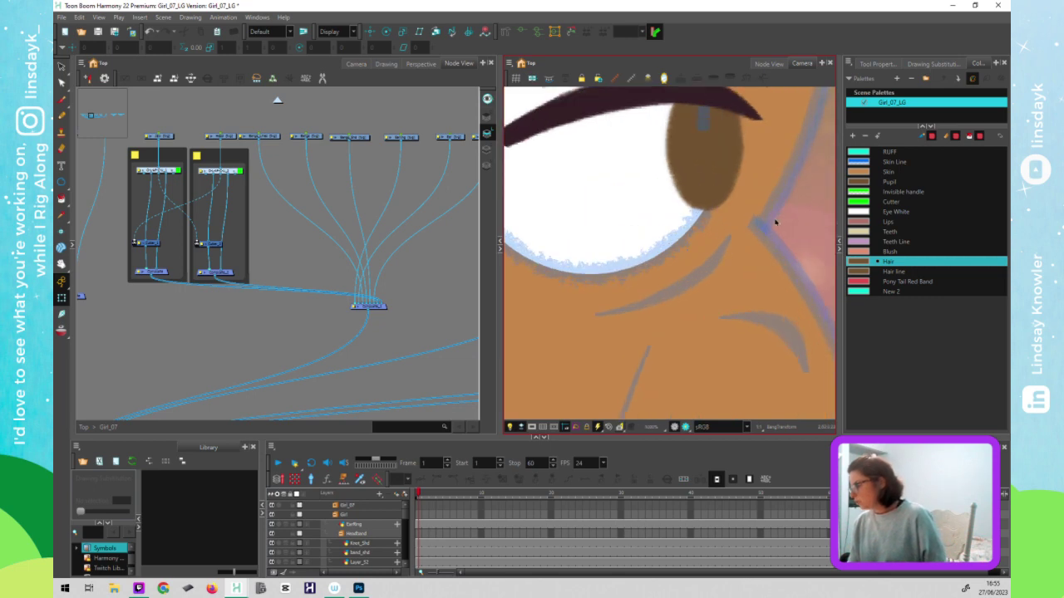
{"action": "double_click", "coordinate": [862, 162]}
{"action": "left_click_drag", "start_coordinate": [413, 294], "coordinate": [437, 296]}
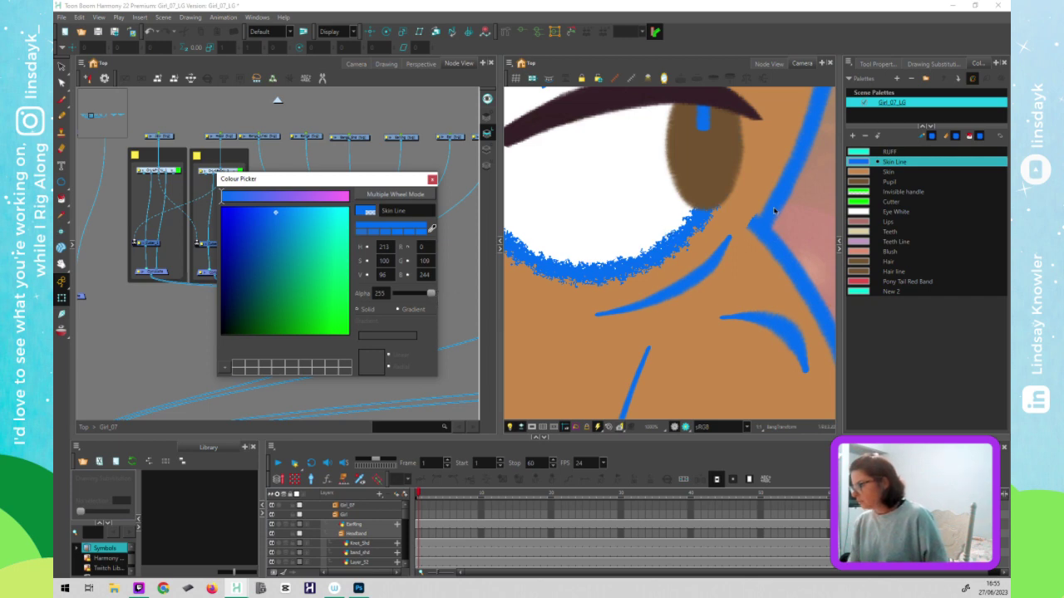
{"action": "left_click", "coordinate": [223, 217]}
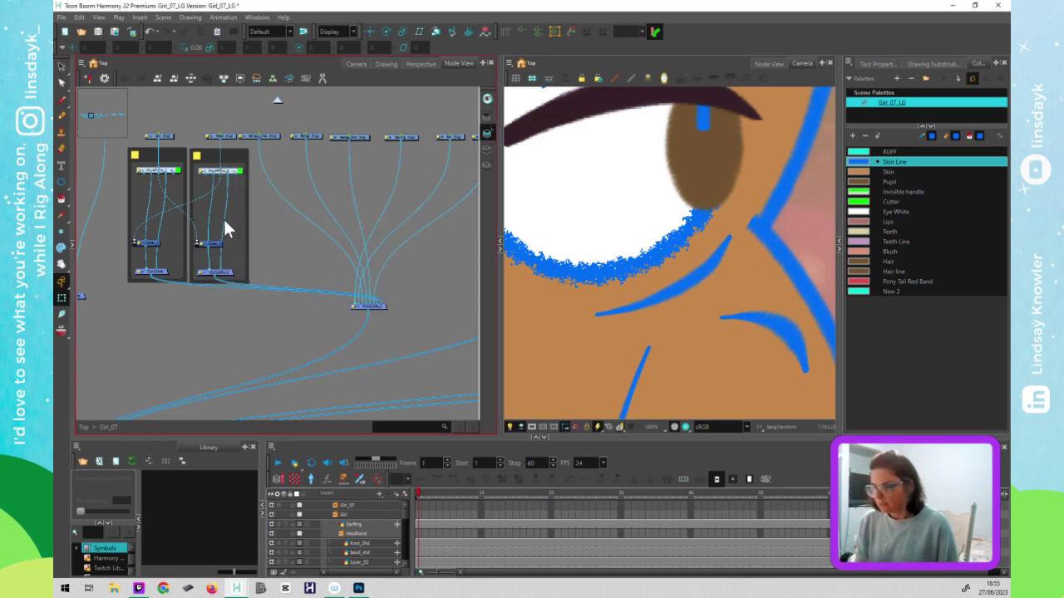
- Select the Head drawing and examine its artwork with different art layers active
{"action": "left_click", "coordinate": [757, 191]}
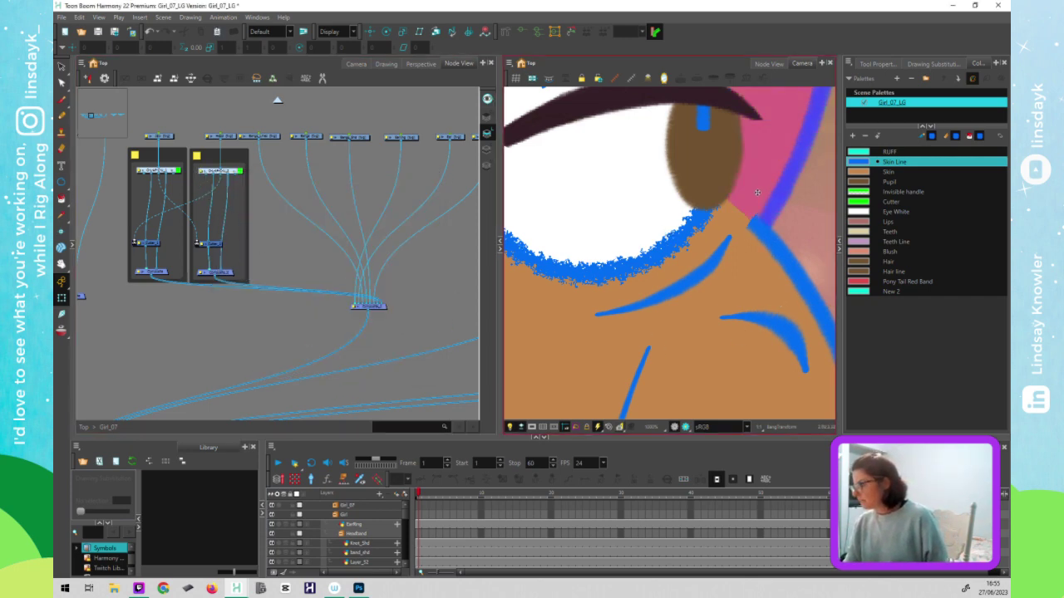
{"action": "key", "text": "alt+s"}
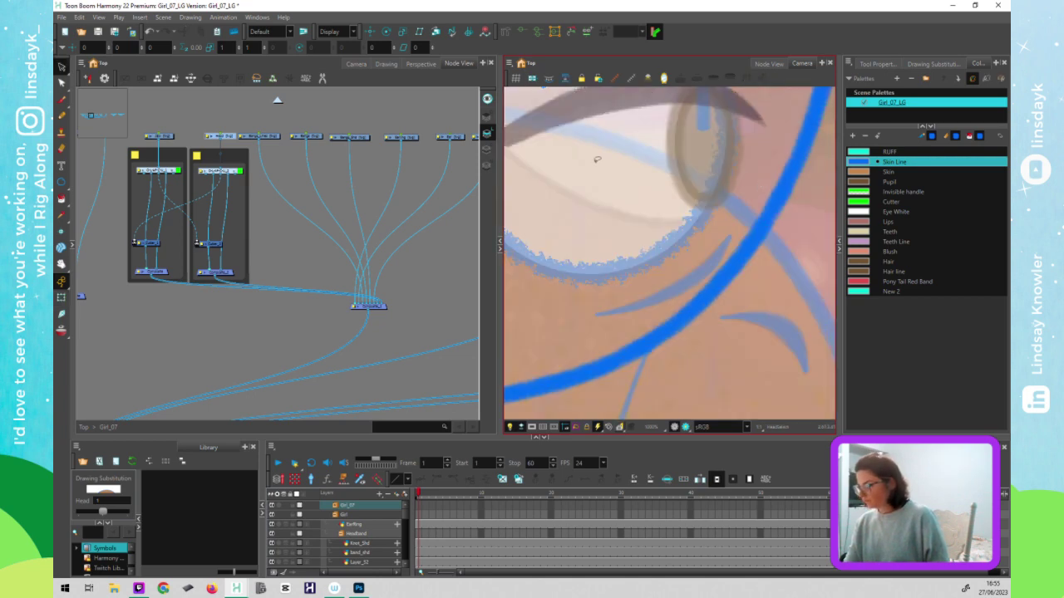
{"action": "left_click", "coordinate": [487, 147]}
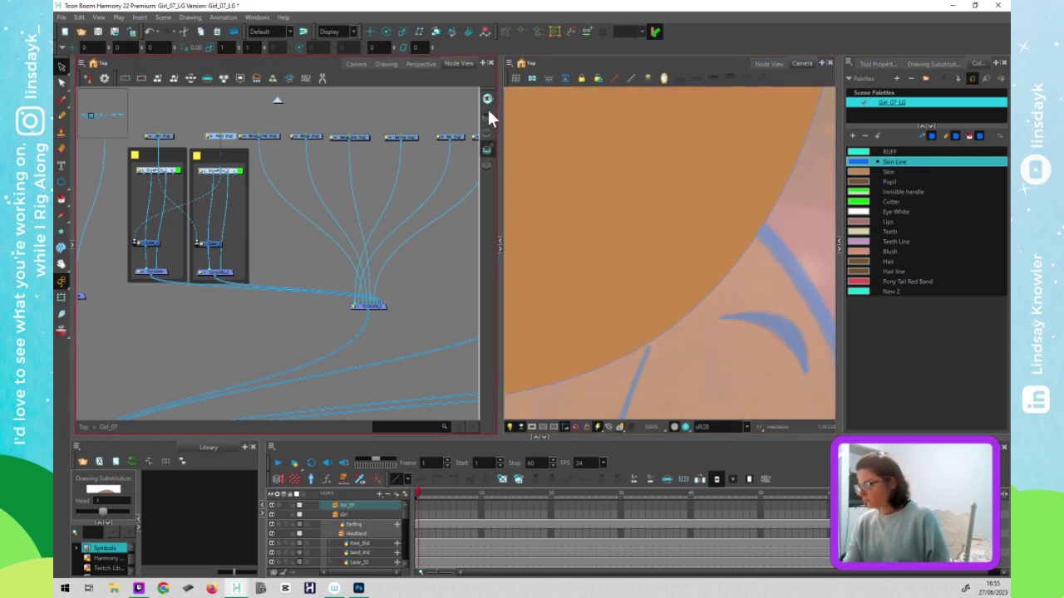
{"action": "left_click", "coordinate": [488, 118]}
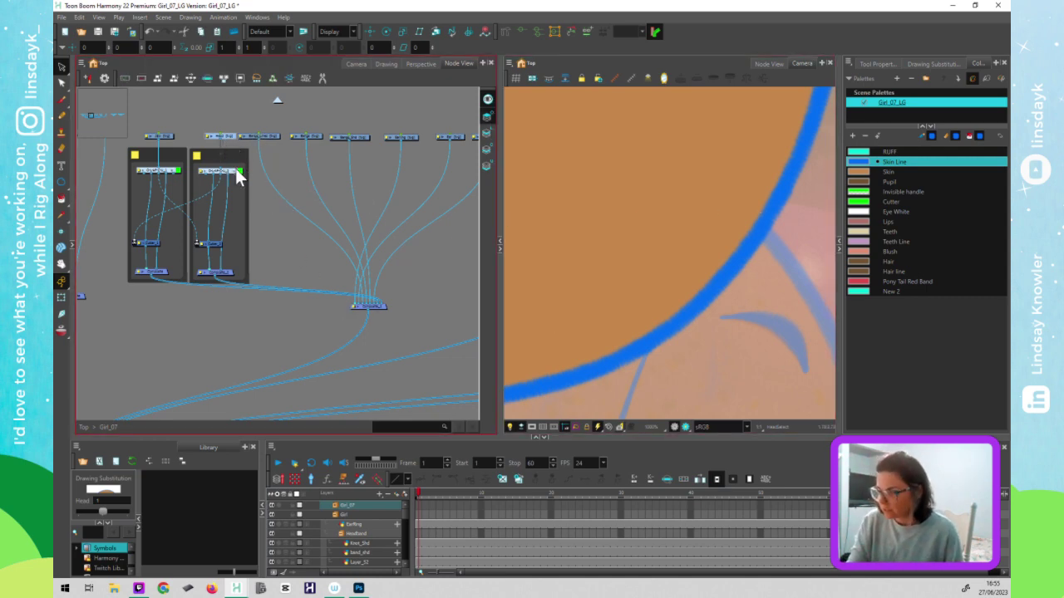
- Move the Head composite out beside its backdrop and disconnect the Cutter from it, checking the rendered head
{"action": "left_click", "coordinate": [226, 273]}
{"action": "left_click_drag", "start_coordinate": [253, 270], "coordinate": [282, 267]}
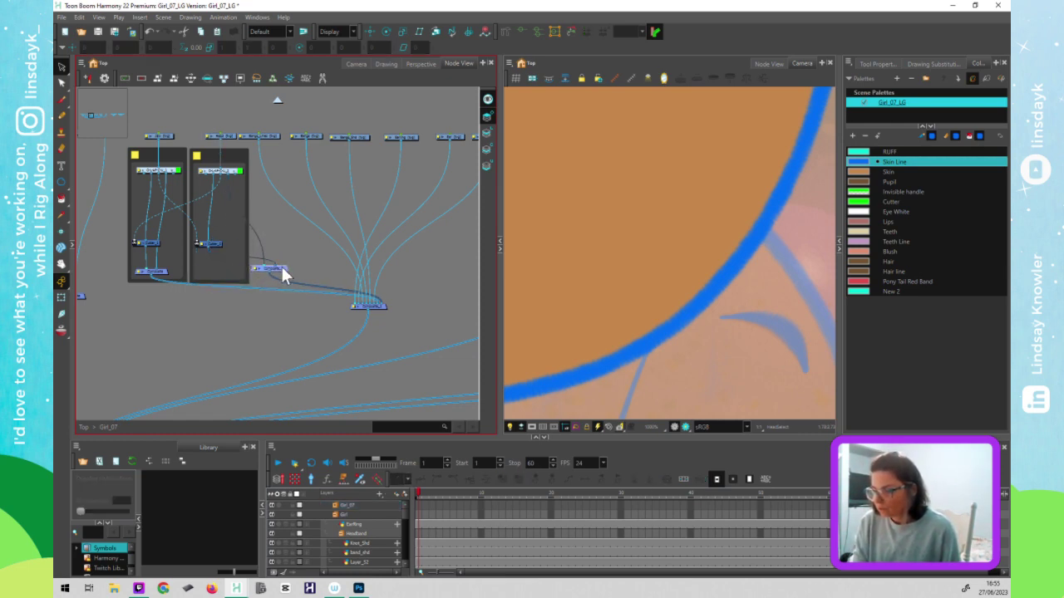
{"action": "left_click", "coordinate": [279, 234]}
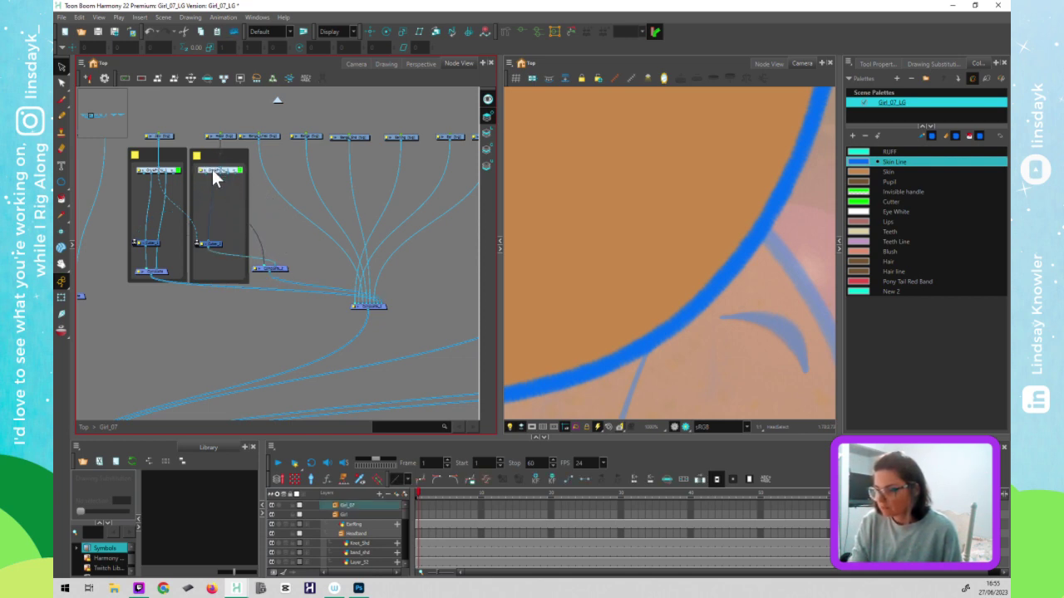
{"action": "left_click_drag", "start_coordinate": [281, 268], "coordinate": [285, 283]}
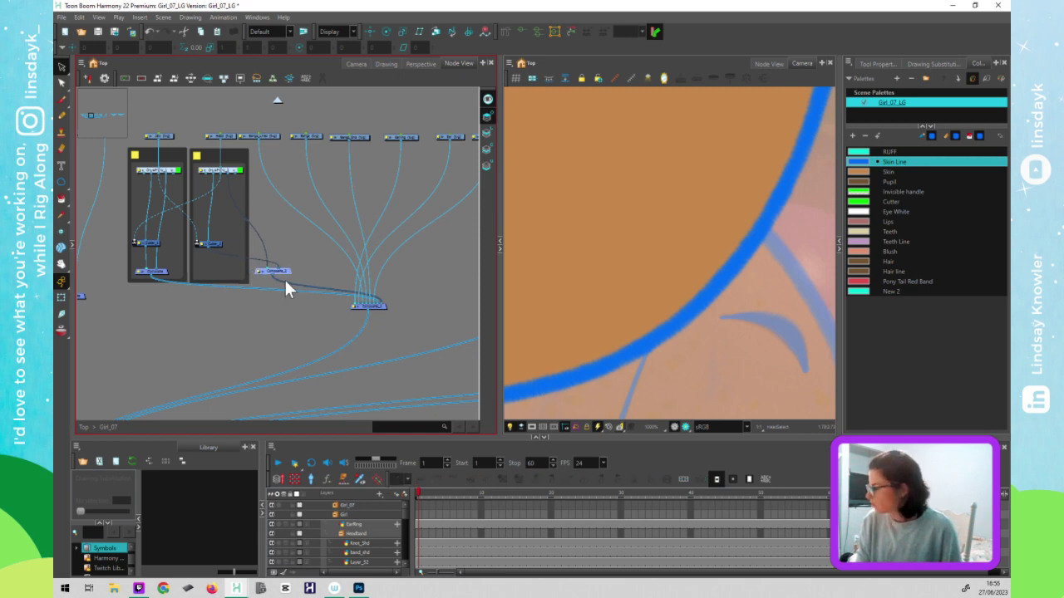
{"action": "left_click", "coordinate": [663, 338]}
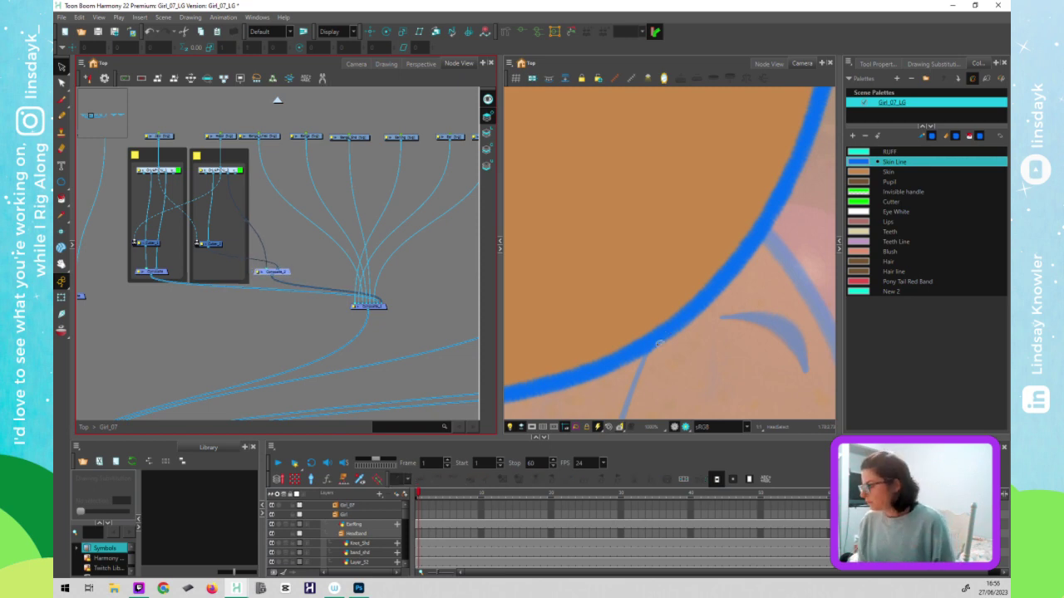
{"action": "left_click", "coordinate": [286, 266]}
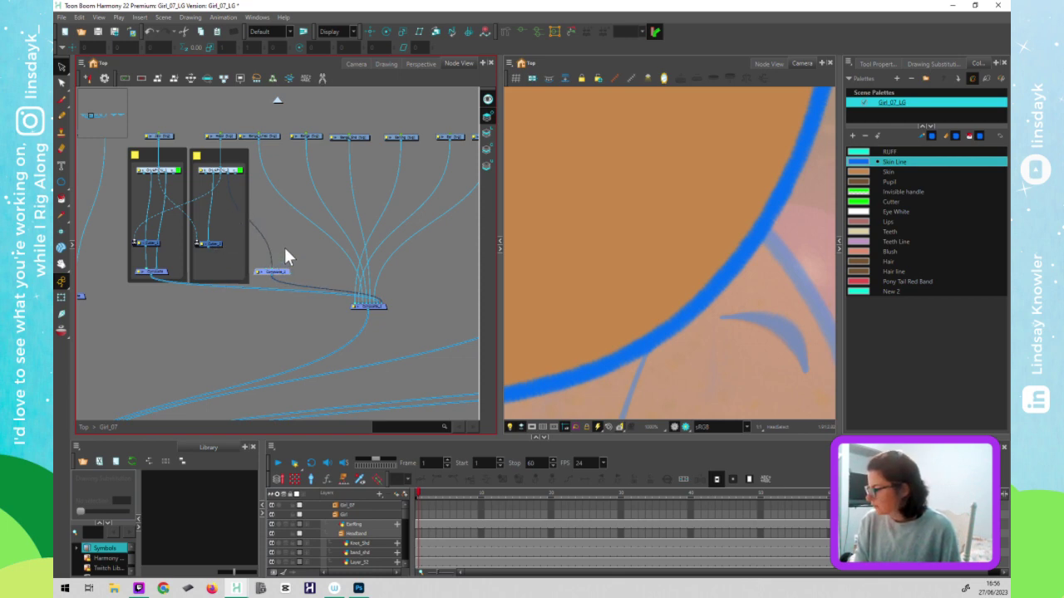
{"action": "left_click", "coordinate": [766, 345]}
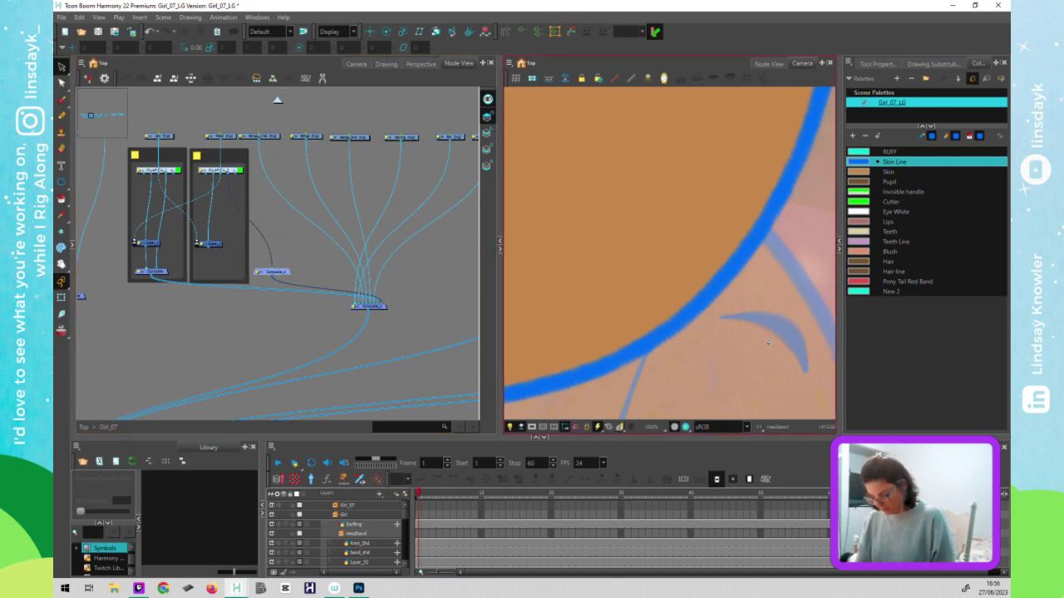
{"action": "scroll", "coordinate": [766, 346], "scroll_direction": "down", "scroll_amount": 3}
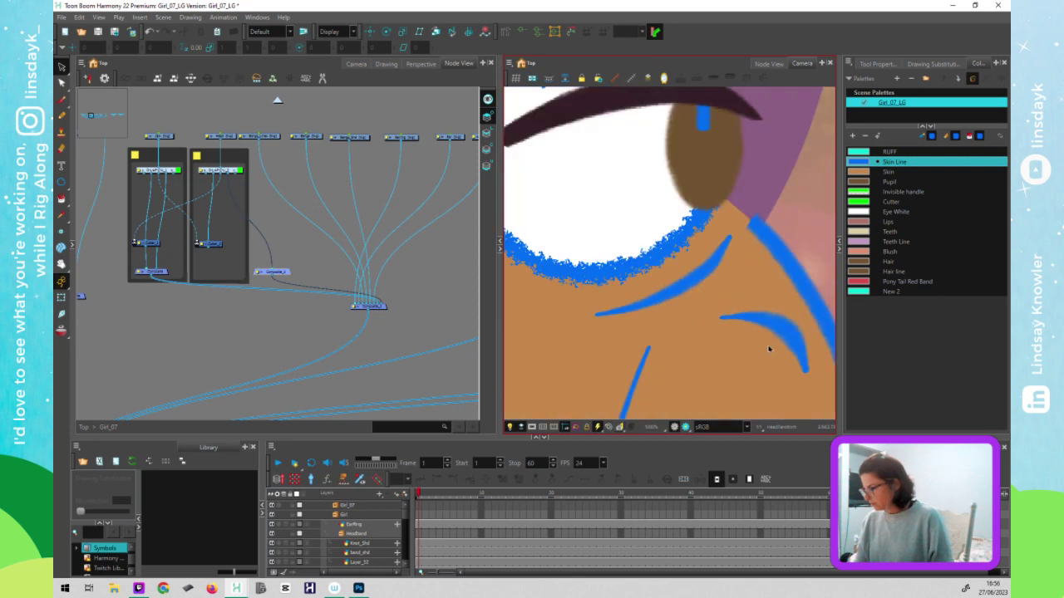
- Connect the Head art-layer group's line output directly to the Head composite
{"action": "left_click", "coordinate": [771, 193]}
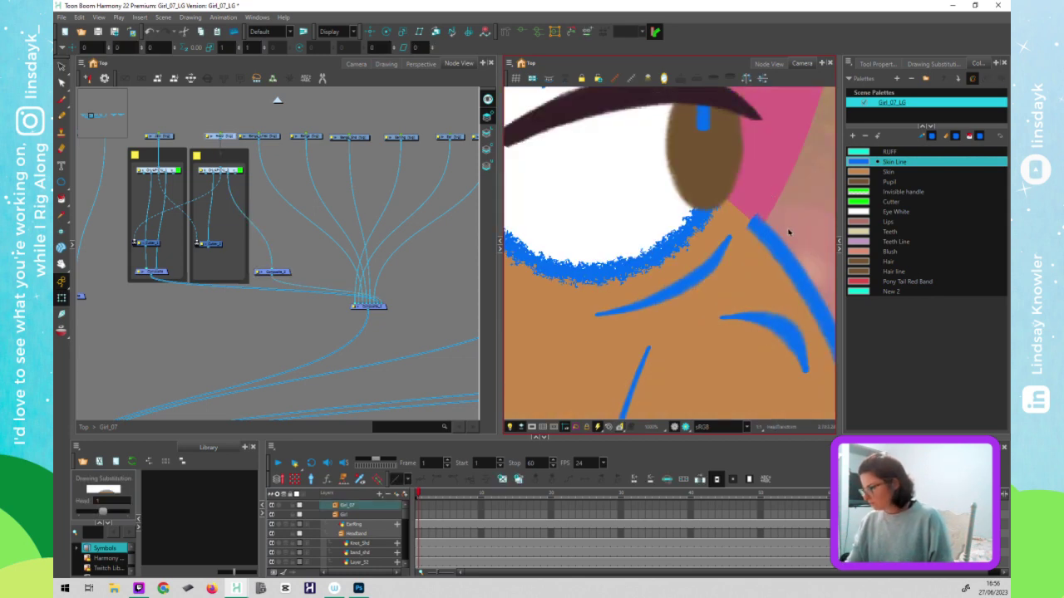
{"action": "scroll", "coordinate": [789, 232], "scroll_direction": "down", "scroll_amount": 2}
{"action": "left_click", "coordinate": [254, 246]}
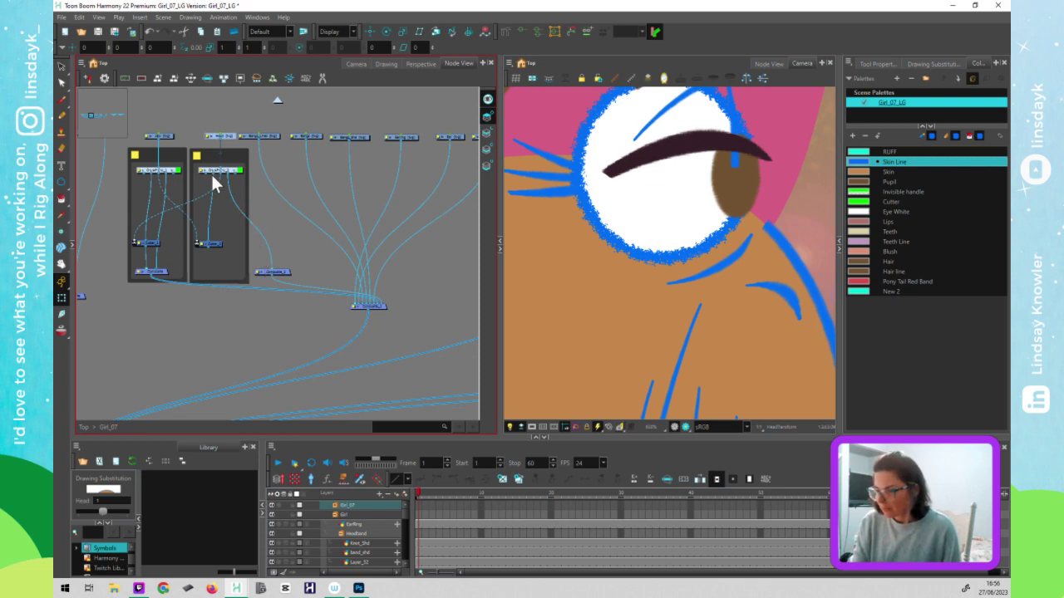
{"action": "mouse_move", "coordinate": [265, 253]}
{"action": "left_mouse_down"}
{"action": "mouse_move", "coordinate": [276, 266]}
{"action": "mouse_move", "coordinate": [278, 250]}
{"action": "left_mouse_up"}
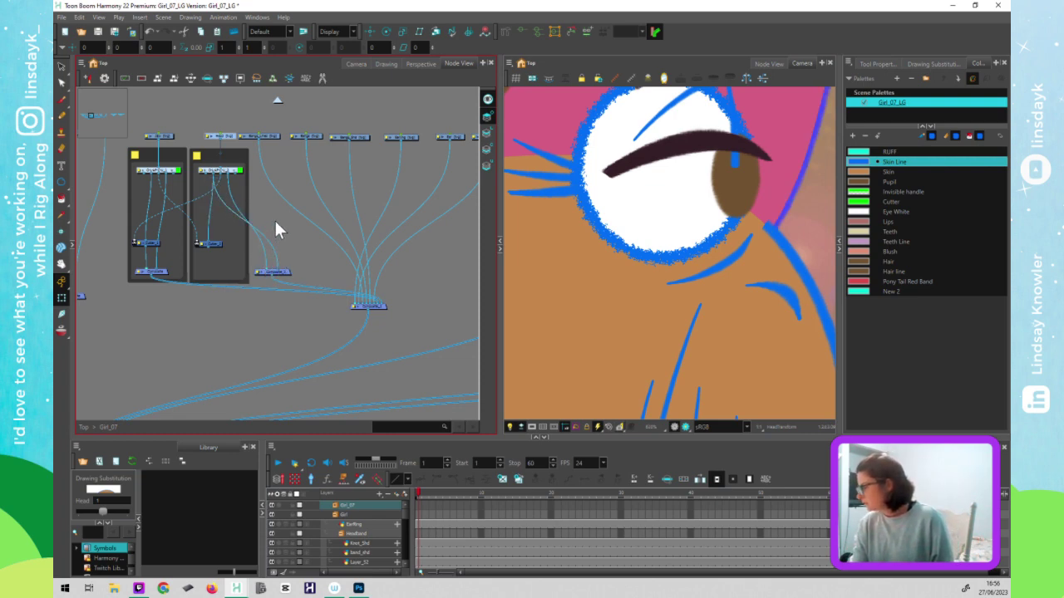
- Reorder the Head composite's incoming connections to put the line art over the colour, and move the composite back into the Head backdrop
{"action": "left_click", "coordinate": [267, 272]}
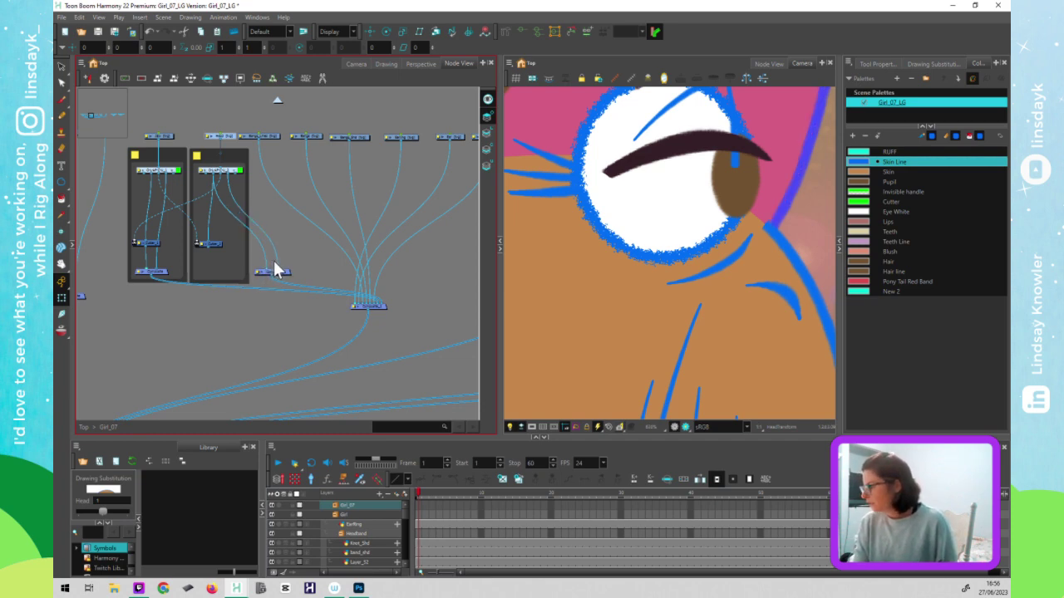
{"action": "left_click", "coordinate": [769, 231]}
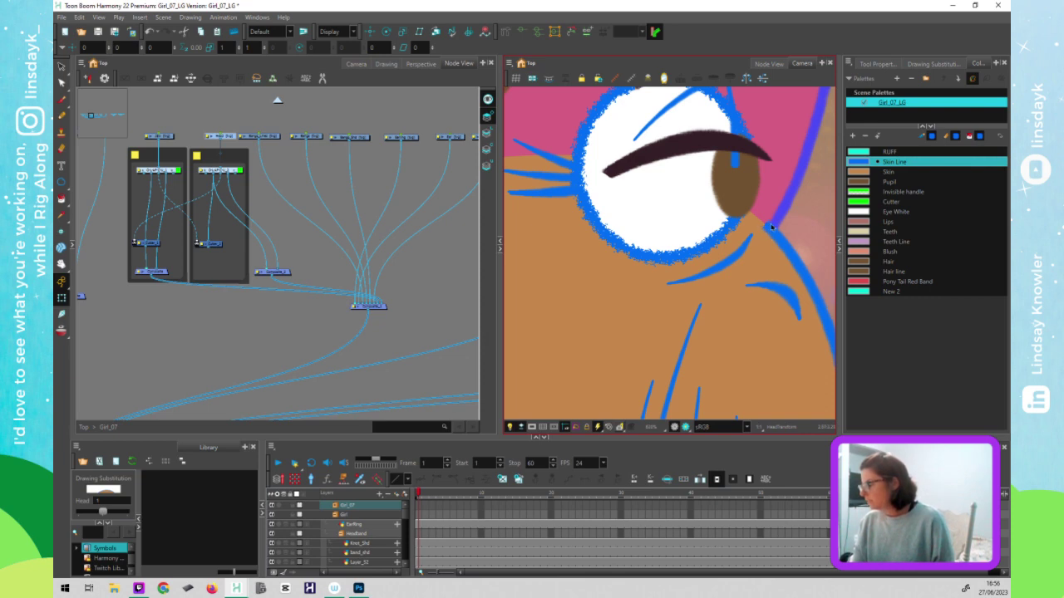
{"action": "left_click", "coordinate": [271, 278]}
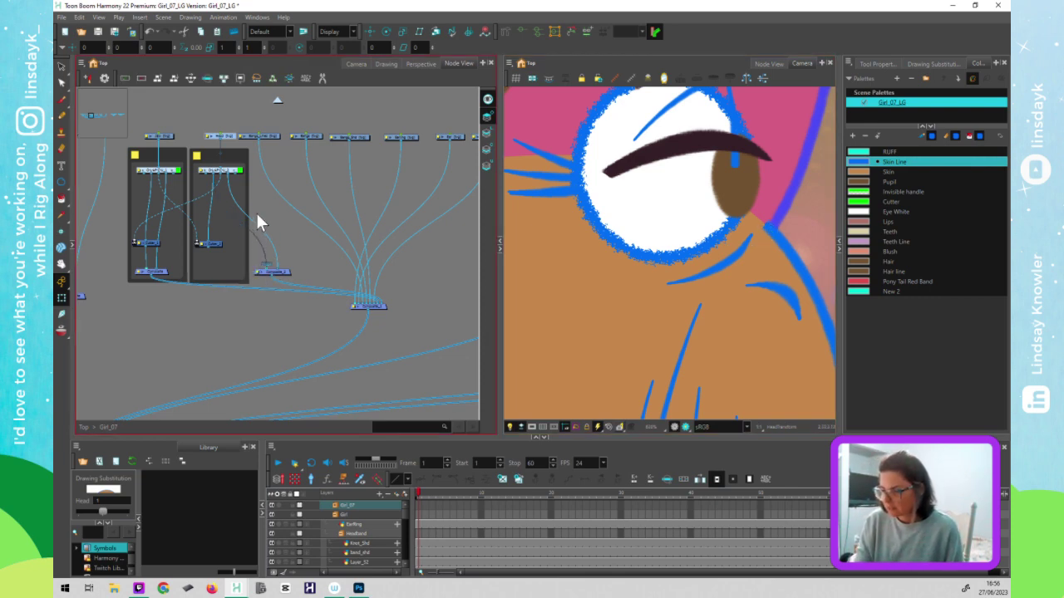
{"action": "left_click_drag", "start_coordinate": [212, 246], "coordinate": [225, 265]}
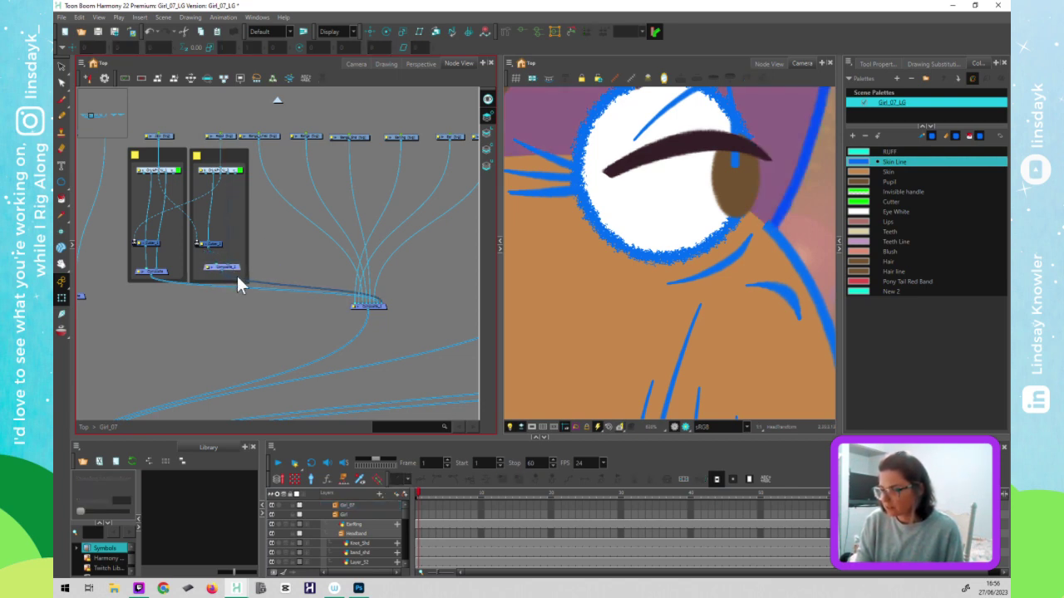
- Test the Jaw Cutter's matte connection from the Head art-layer group by disconnecting and reconnecting it, comparing the join beside the eye
{"action": "left_click", "coordinate": [775, 256]}
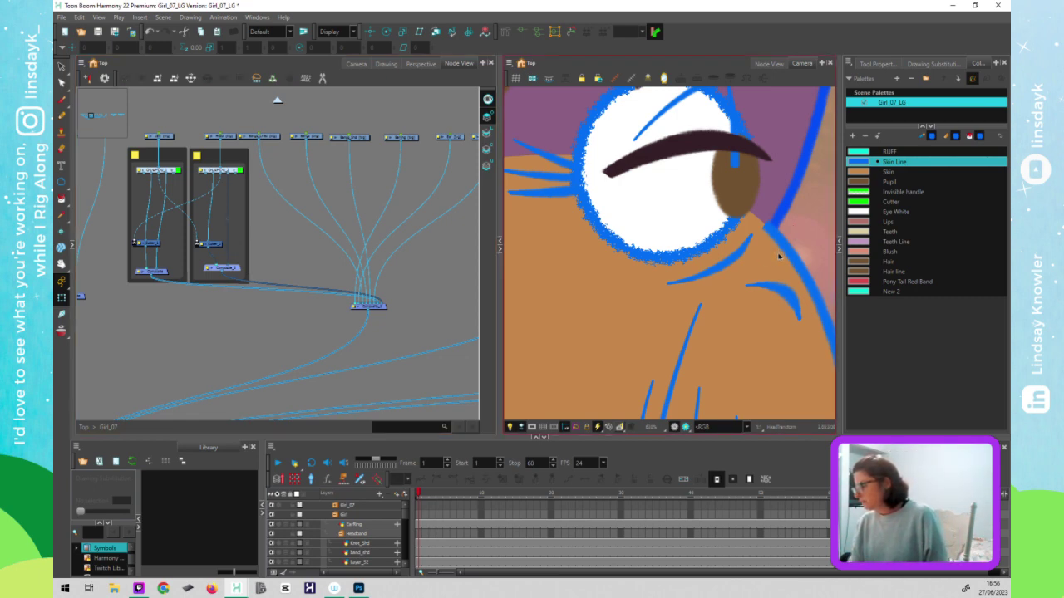
{"action": "left_click", "coordinate": [220, 181]}
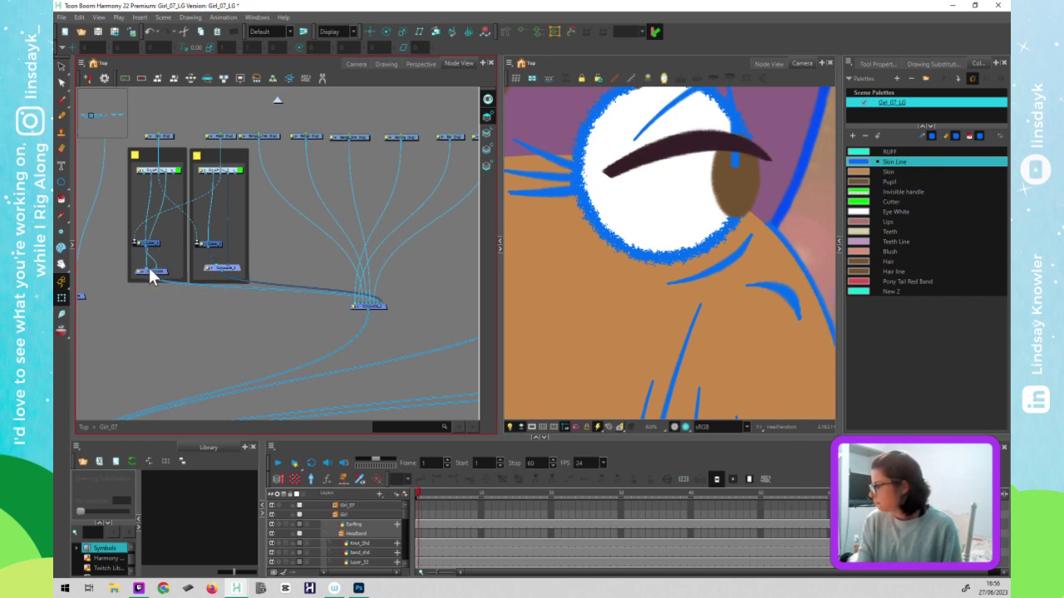
{"action": "key", "text": "ctrl+z"}
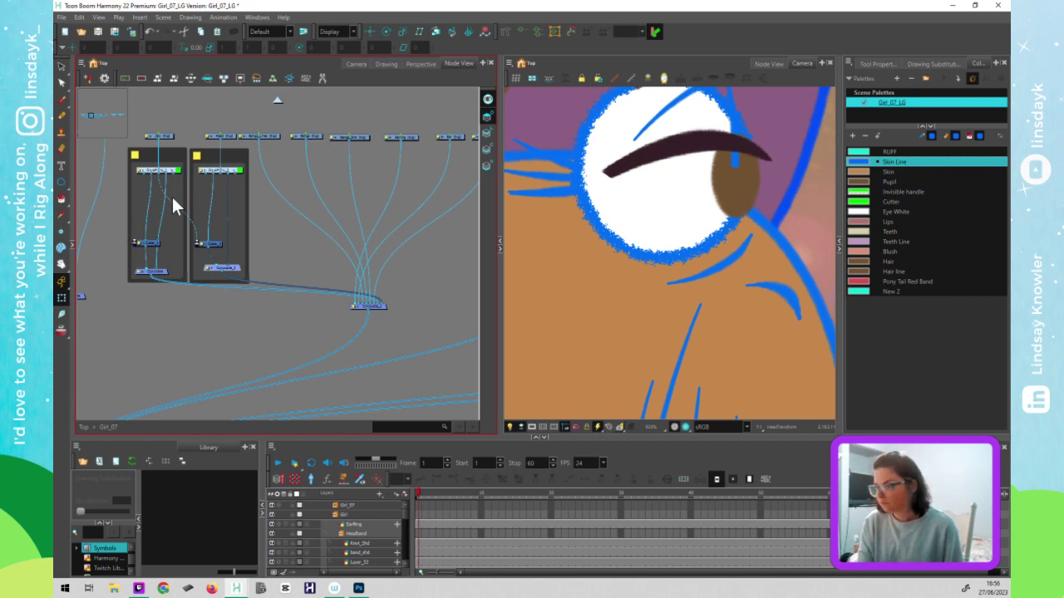
{"action": "left_click_drag", "start_coordinate": [230, 181], "coordinate": [139, 248]}
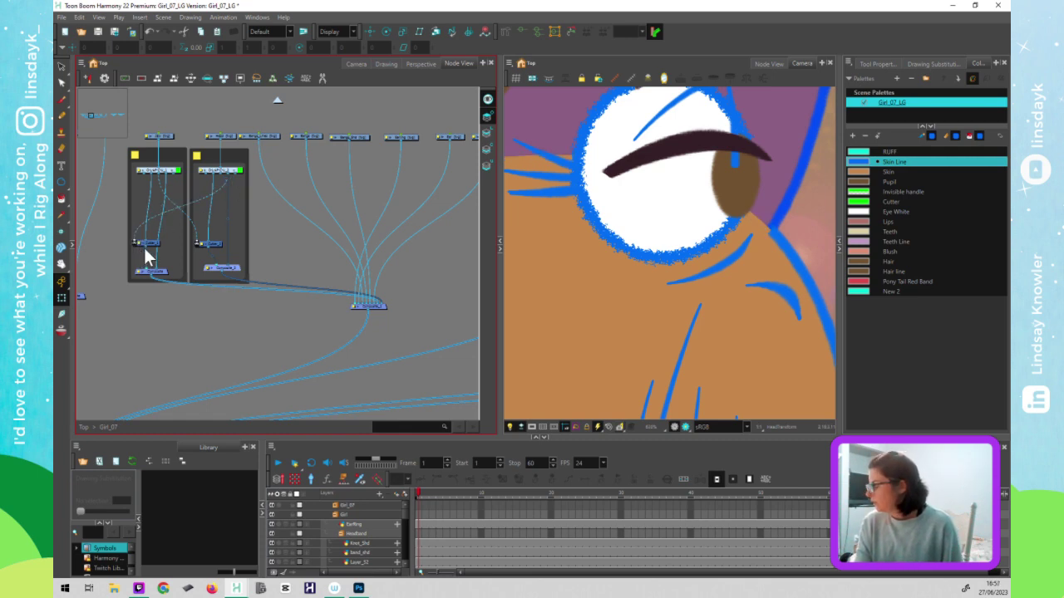
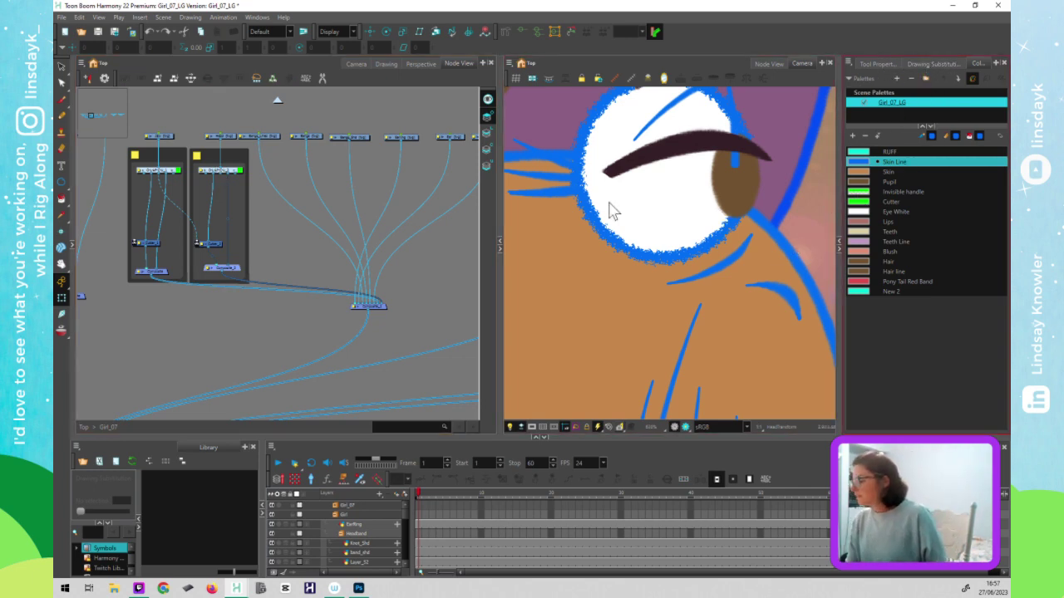
{"action": "mouse_move", "coordinate": [134, 239]}
{"action": "left_mouse_down"}
{"action": "mouse_move", "coordinate": [134, 206]}
{"action": "mouse_move", "coordinate": [211, 187]}
{"action": "mouse_move", "coordinate": [218, 171]}
{"action": "left_mouse_up"}
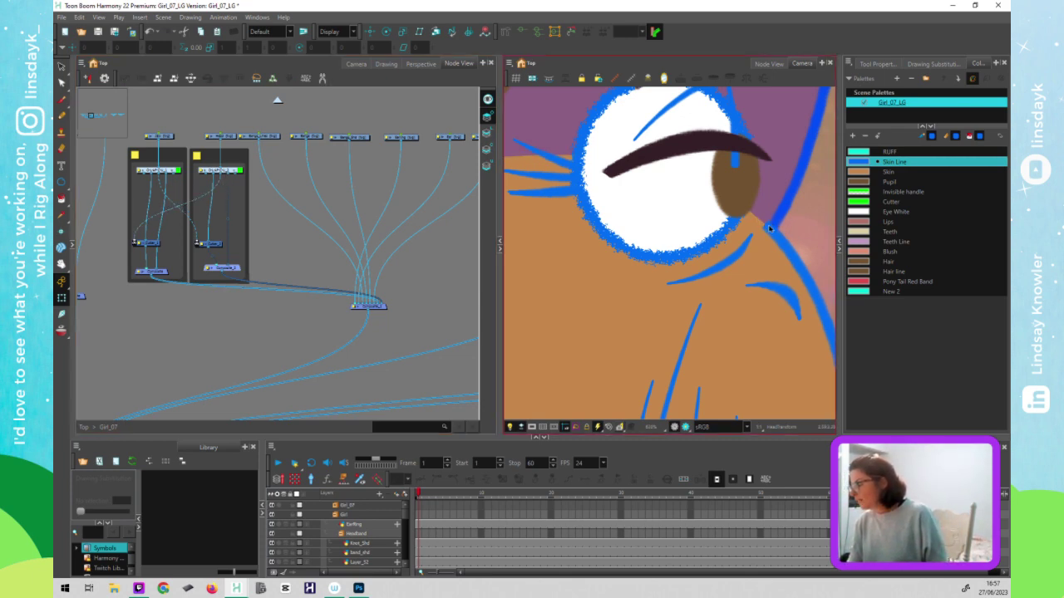
{"action": "left_click", "coordinate": [792, 245]}
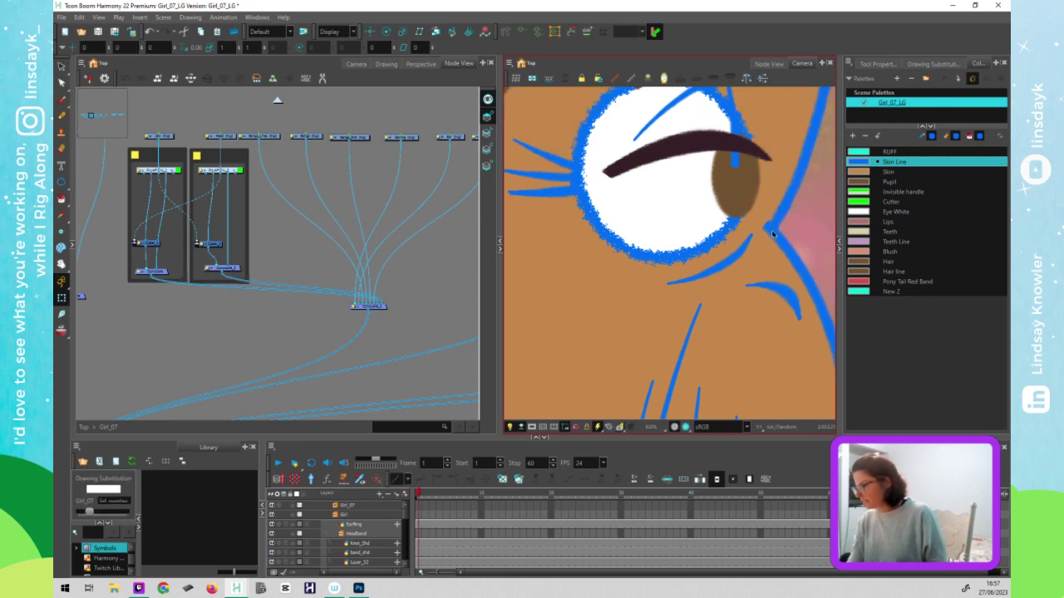
- Line up the Head composite beneath its Cutter inside the Head backdrop and save the scene
{"action": "scroll", "coordinate": [773, 316], "scroll_direction": "down", "scroll_amount": 5}
{"action": "left_click_drag", "start_coordinate": [753, 389], "coordinate": [710, 336]}
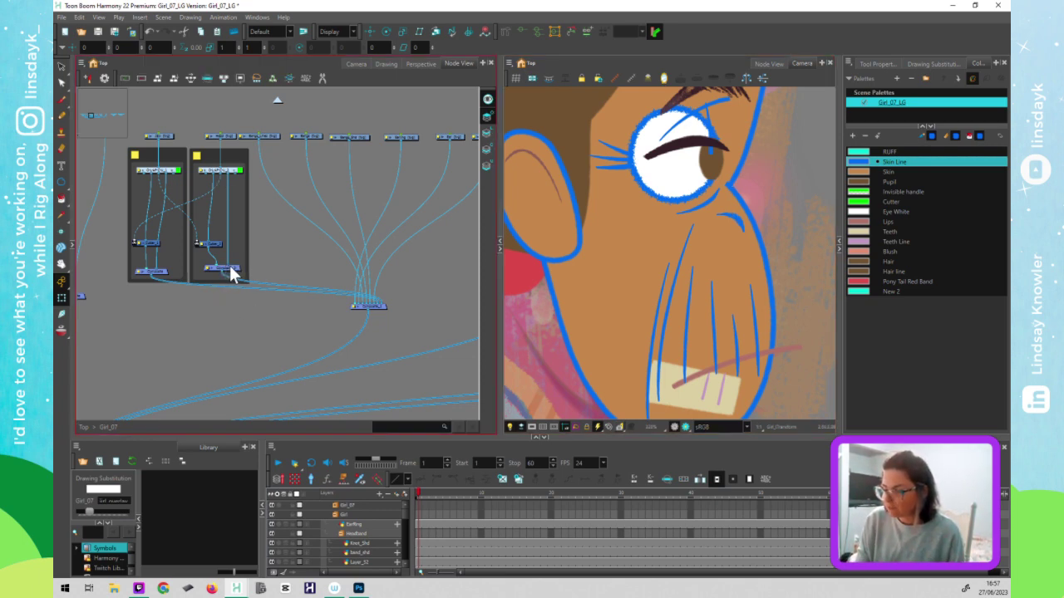
{"action": "left_click_drag", "start_coordinate": [235, 268], "coordinate": [226, 266]}
{"action": "left_click", "coordinate": [276, 265]}
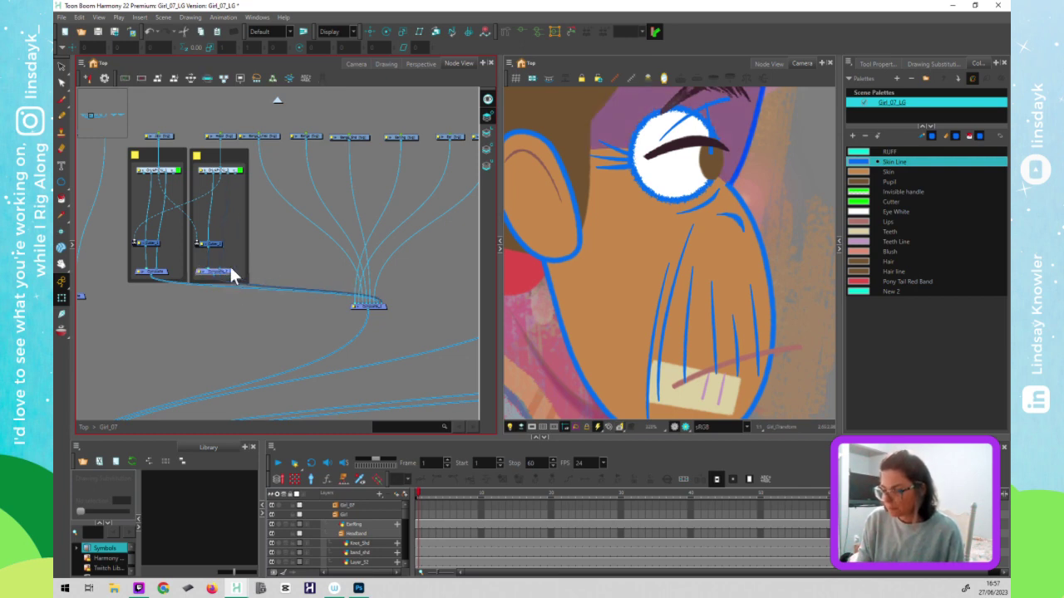
{"action": "left_click", "coordinate": [265, 261]}
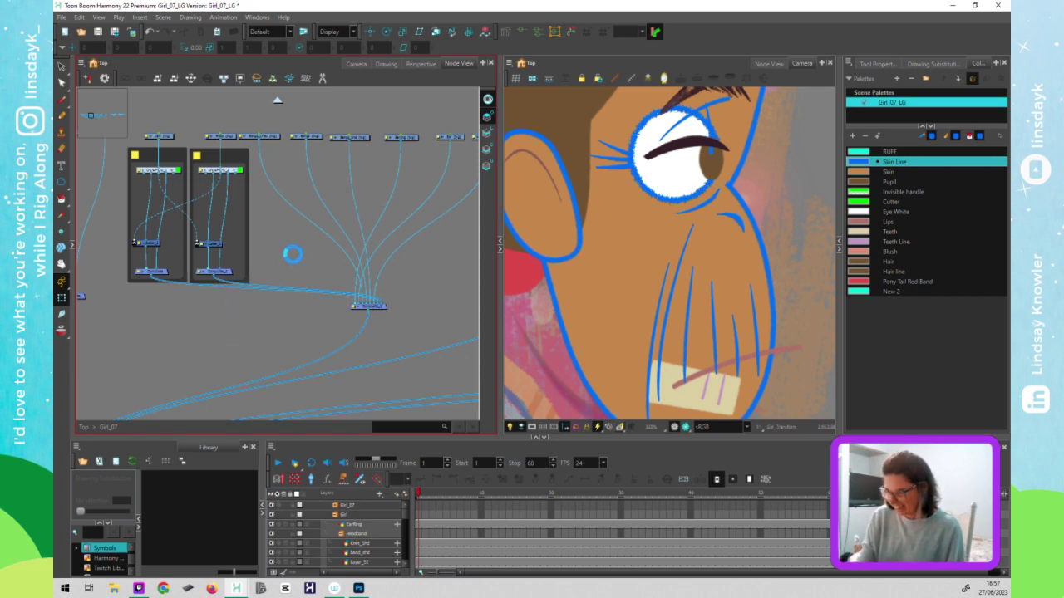
- Space the Bangs_Lines drawing node slightly away from the Head drawing node and check the whole face in the camera
{"action": "left_click", "coordinate": [273, 135]}
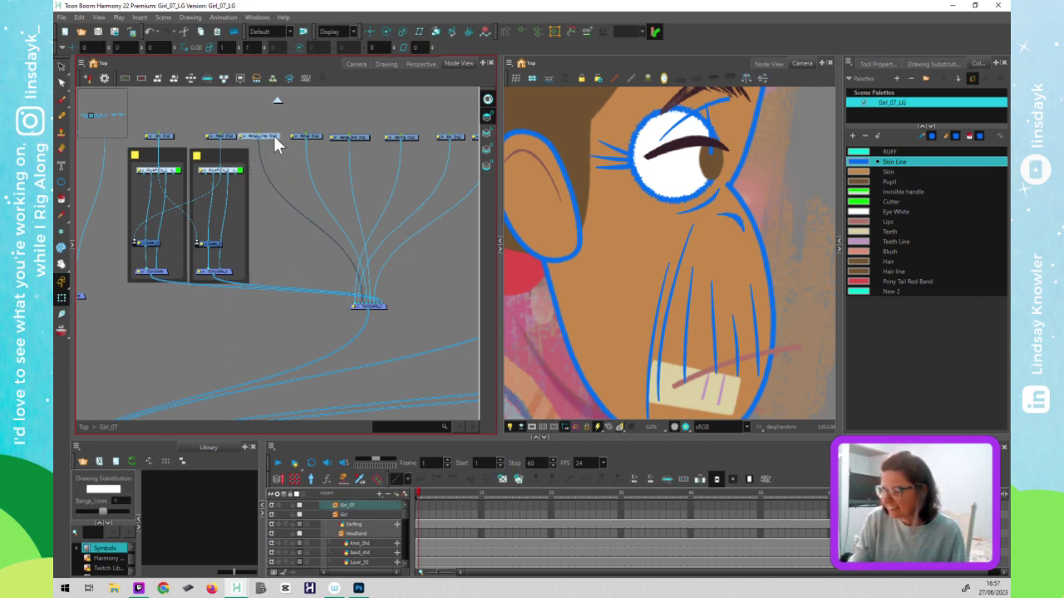
{"action": "left_click", "coordinate": [716, 177]}
{"action": "left_click", "coordinate": [285, 288]}
{"action": "left_click", "coordinate": [629, 413]}
{"action": "scroll", "coordinate": [628, 403], "scroll_direction": "down", "scroll_amount": 5}
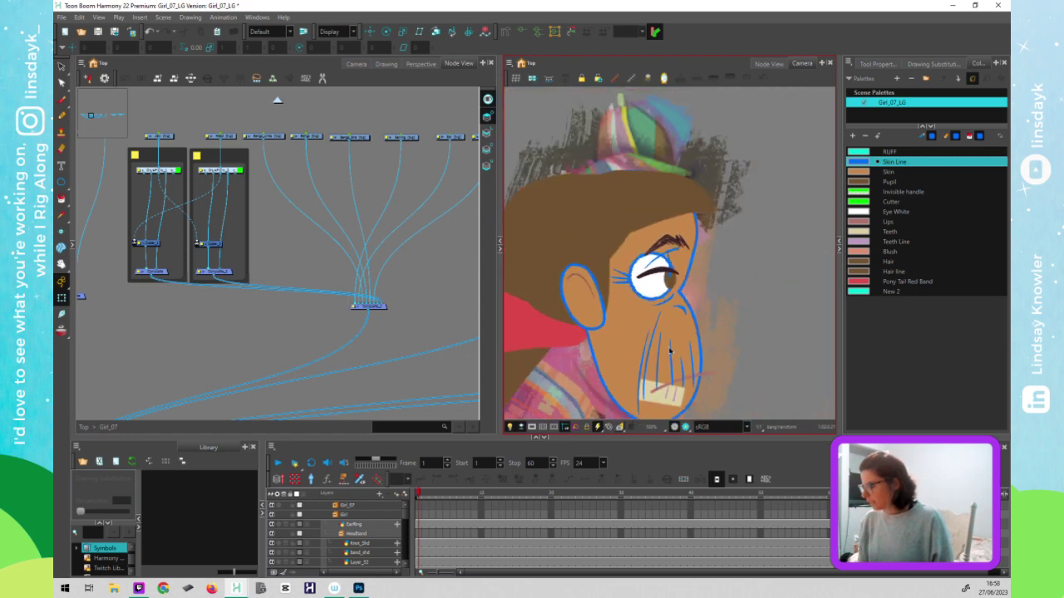
{"action": "left_click_drag", "start_coordinate": [647, 339], "coordinate": [654, 294]}
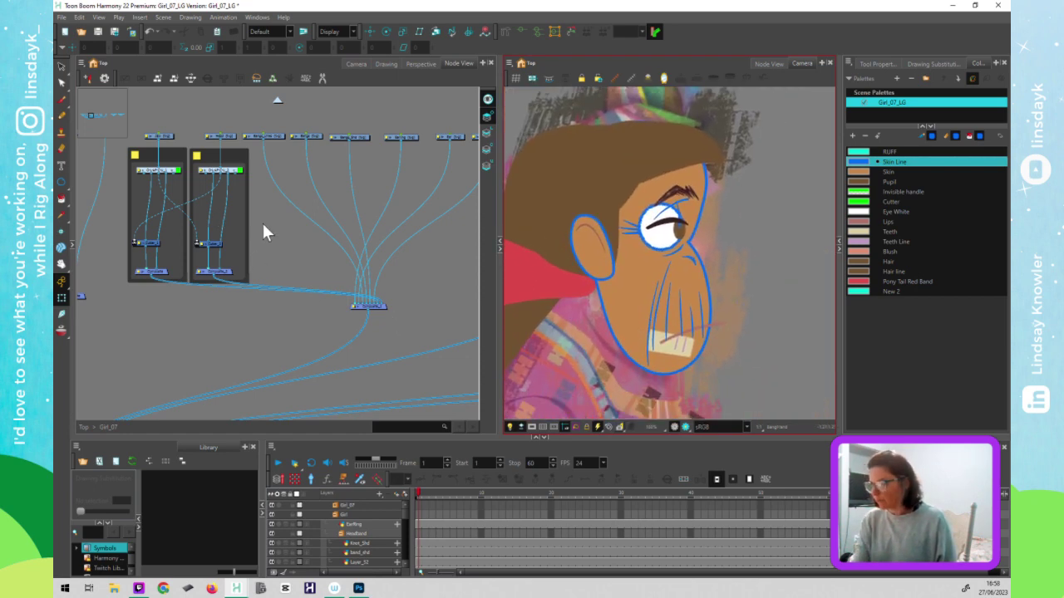
{"action": "left_click", "coordinate": [279, 317]}
{"action": "left_click", "coordinate": [639, 345]}
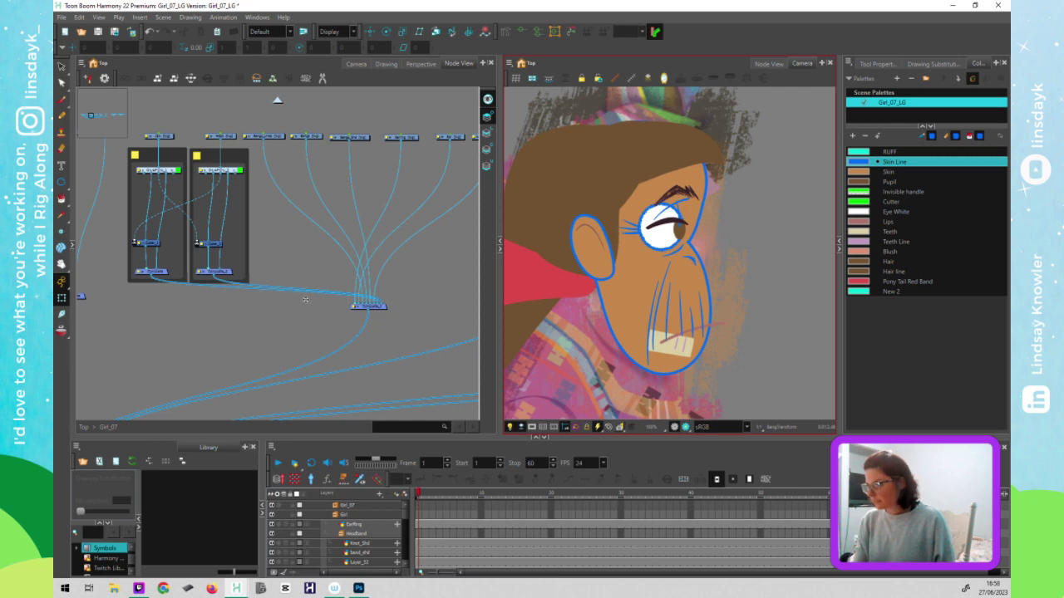
- Select the Ear drawing and transfer its skin fill from the Line Art layer to the Colour Art layer
{"action": "left_click", "coordinate": [577, 266]}
{"action": "left_click", "coordinate": [358, 279]}
{"action": "left_click_drag", "start_coordinate": [373, 281], "coordinate": [318, 285]}
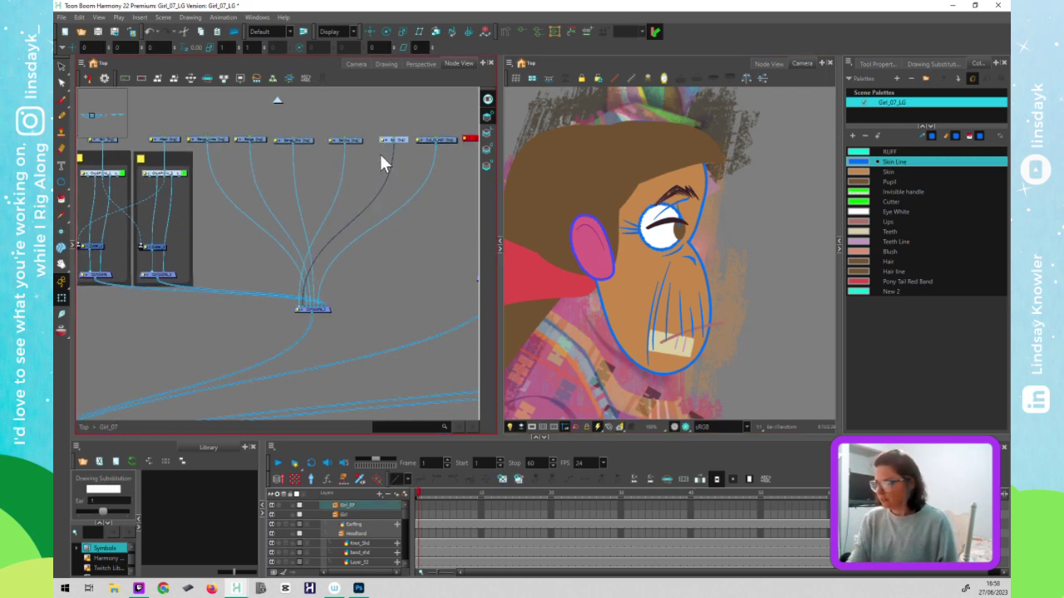
{"action": "key", "text": "alt+s"}
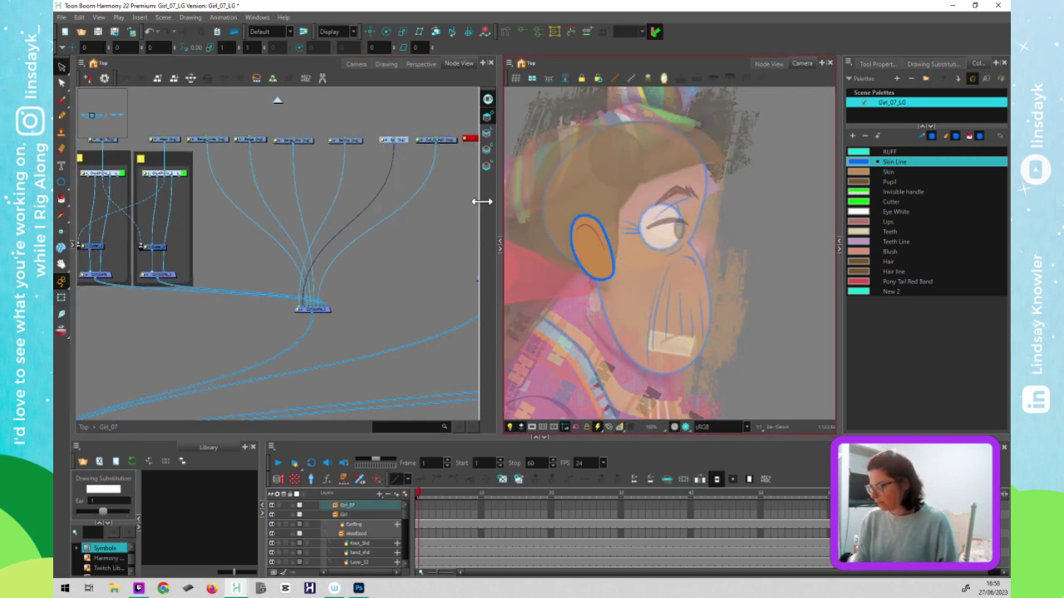
{"action": "left_click", "coordinate": [487, 99]}
{"action": "left_click", "coordinate": [488, 117]}
{"action": "left_click", "coordinate": [598, 255]}
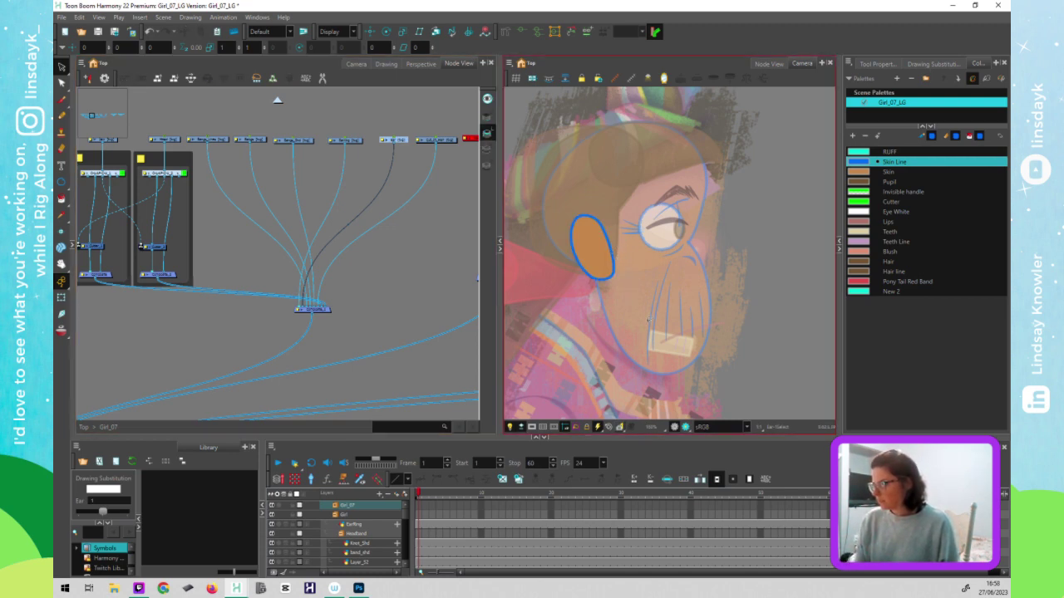
{"action": "left_click", "coordinate": [601, 268]}
{"action": "key", "text": "ctrl+x"}
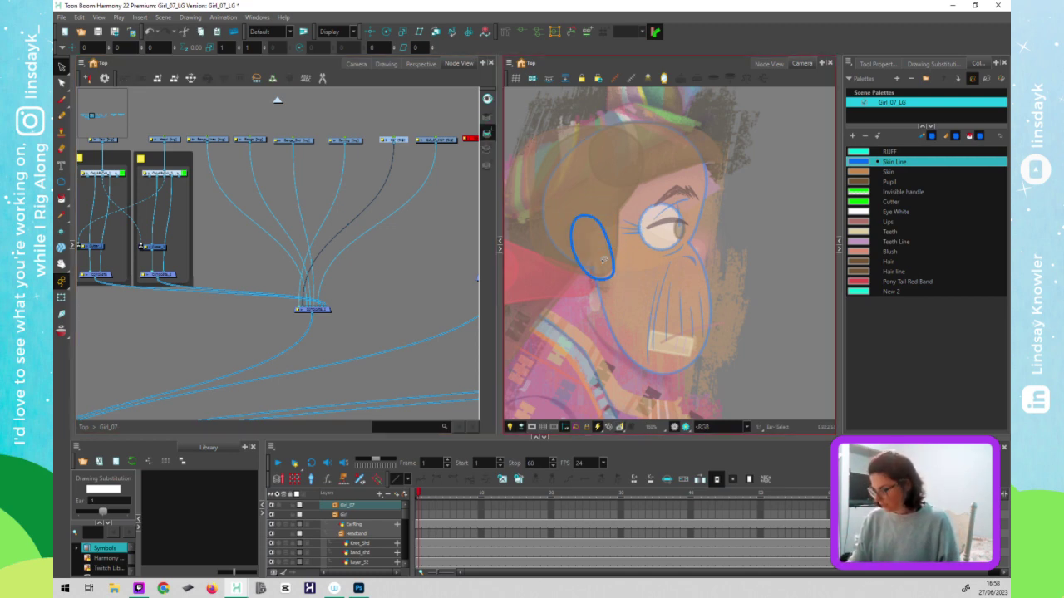
{"action": "left_click", "coordinate": [487, 149]}
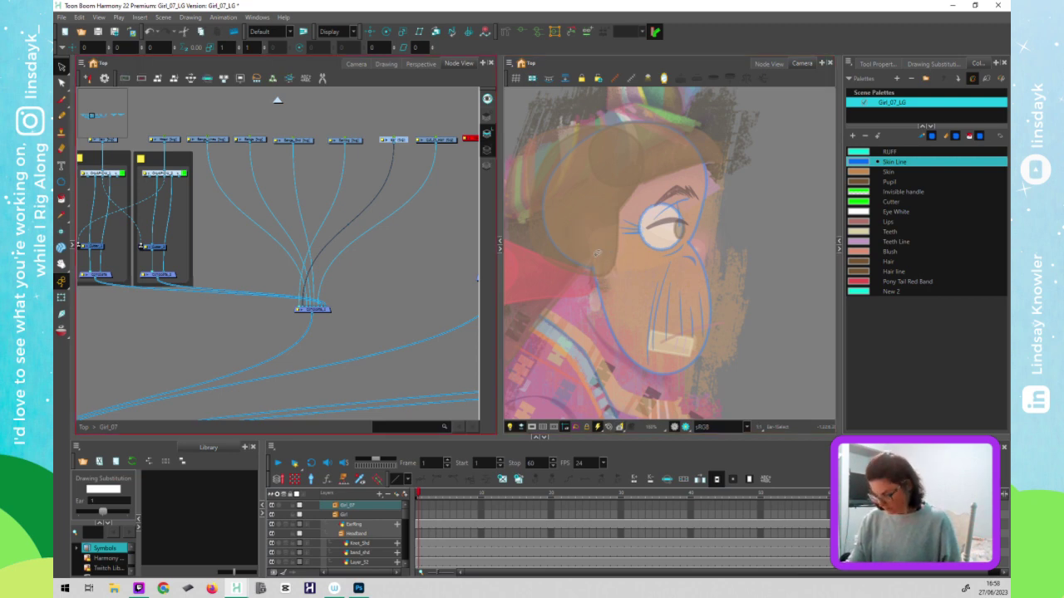
- Move the ear's blue outline from the Line Art layer to the Overlay layer and inspect its contour
{"action": "left_click", "coordinate": [487, 133]}
{"action": "left_click", "coordinate": [607, 251]}
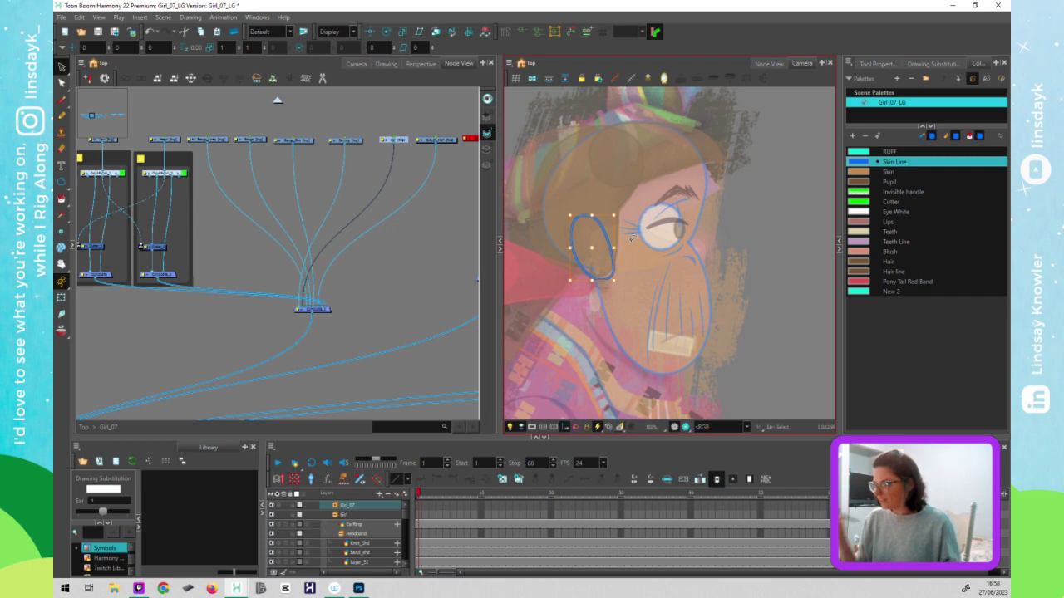
{"action": "left_click", "coordinate": [488, 116]}
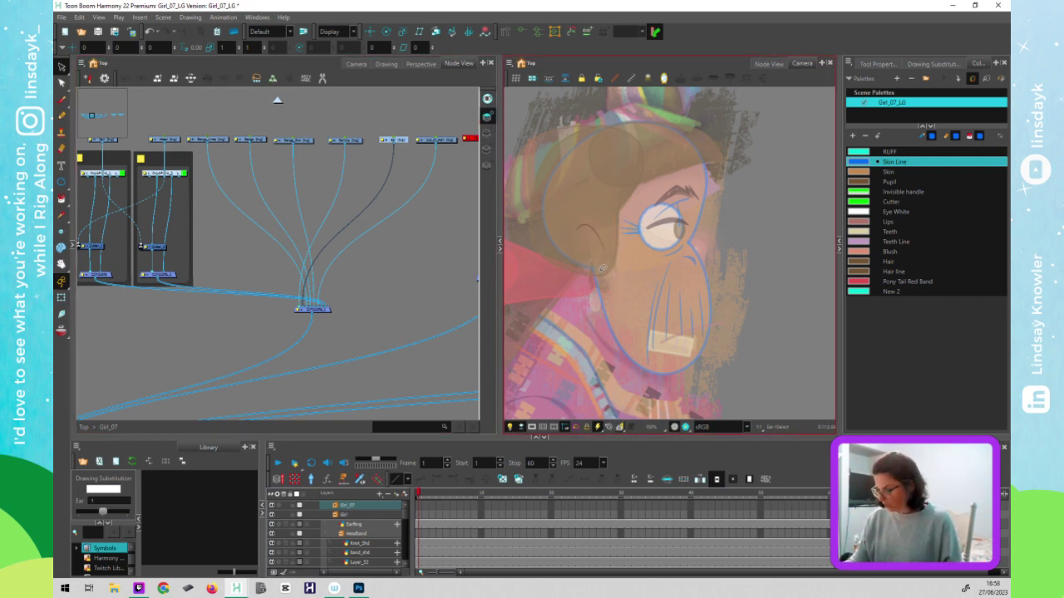
{"action": "left_click", "coordinate": [604, 269]}
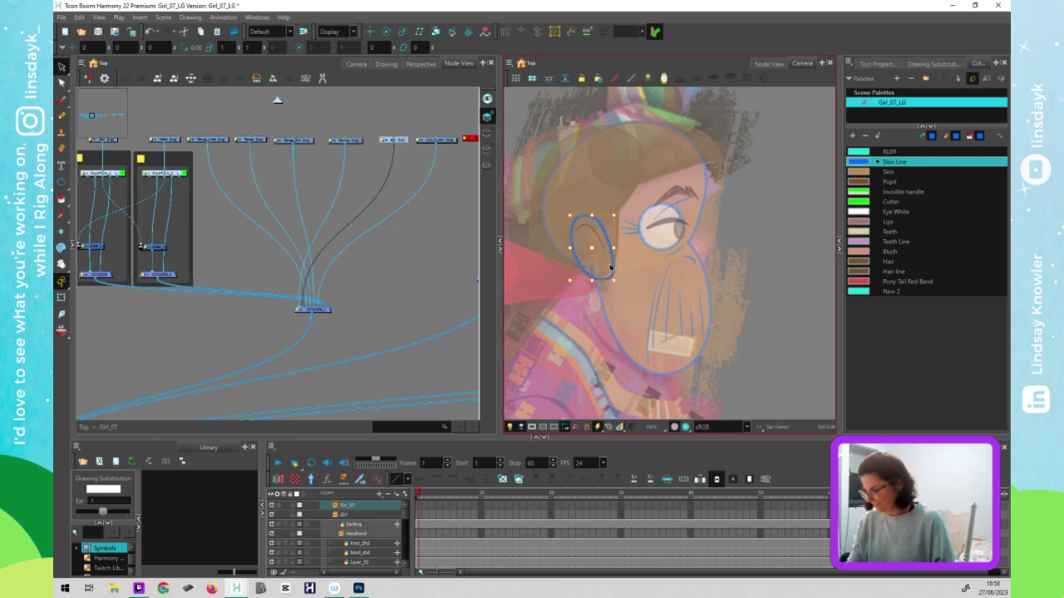
{"action": "key", "text": "alt+q"}
{"action": "scroll", "coordinate": [618, 270], "scroll_direction": "up", "scroll_amount": 2}
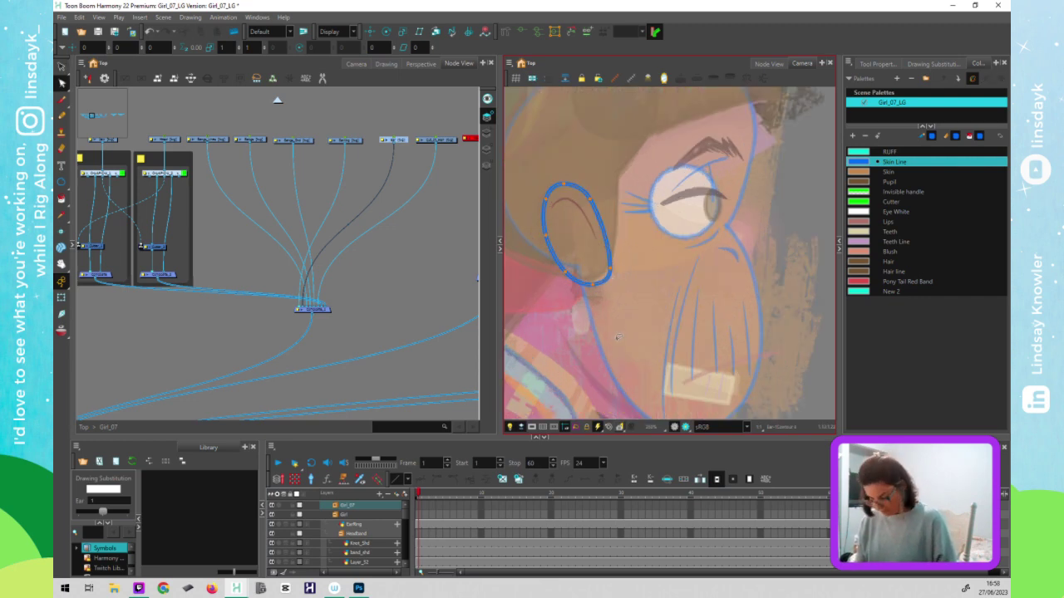
{"action": "key", "text": "shift+t"}
{"action": "left_click", "coordinate": [807, 223]}
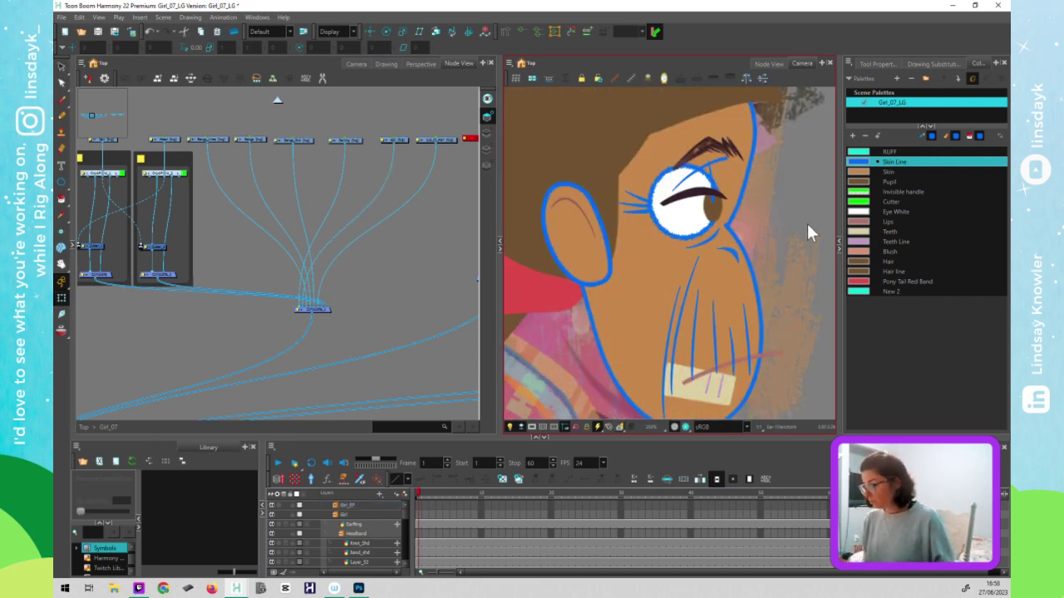
- Leave the Girl group for the scene's top level and enable the Girl_07_flat reference drawing
{"action": "left_click_drag", "start_coordinate": [354, 298], "coordinate": [269, 341]}
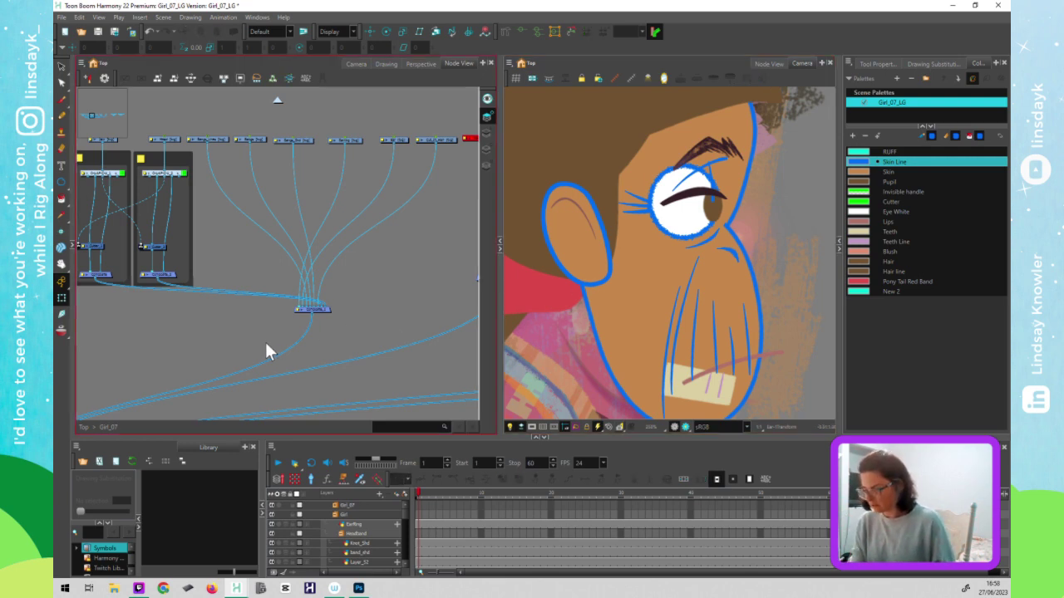
{"action": "left_click", "coordinate": [305, 362]}
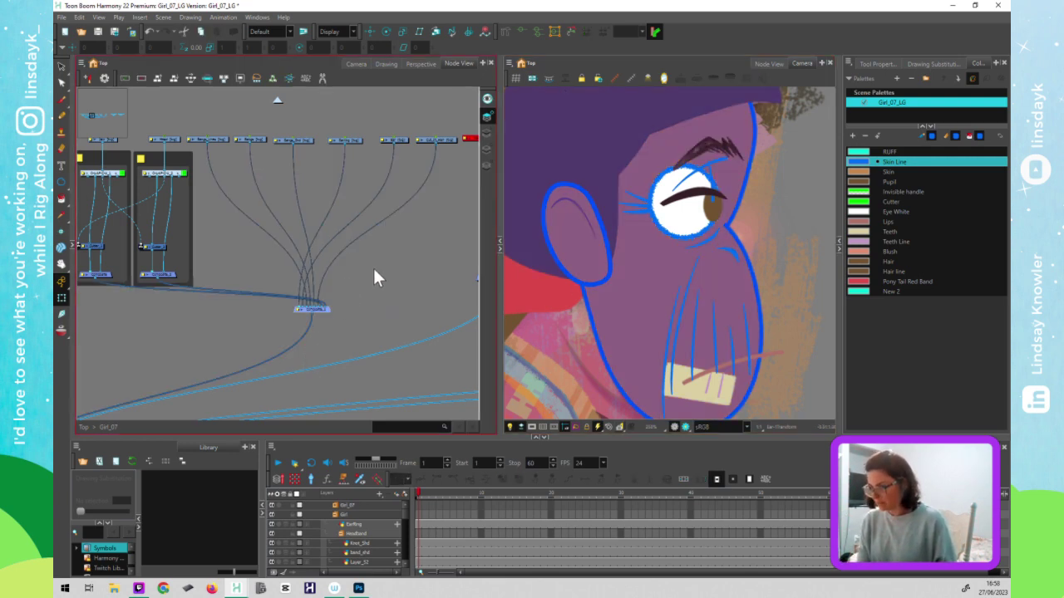
{"action": "left_click", "coordinate": [279, 102]}
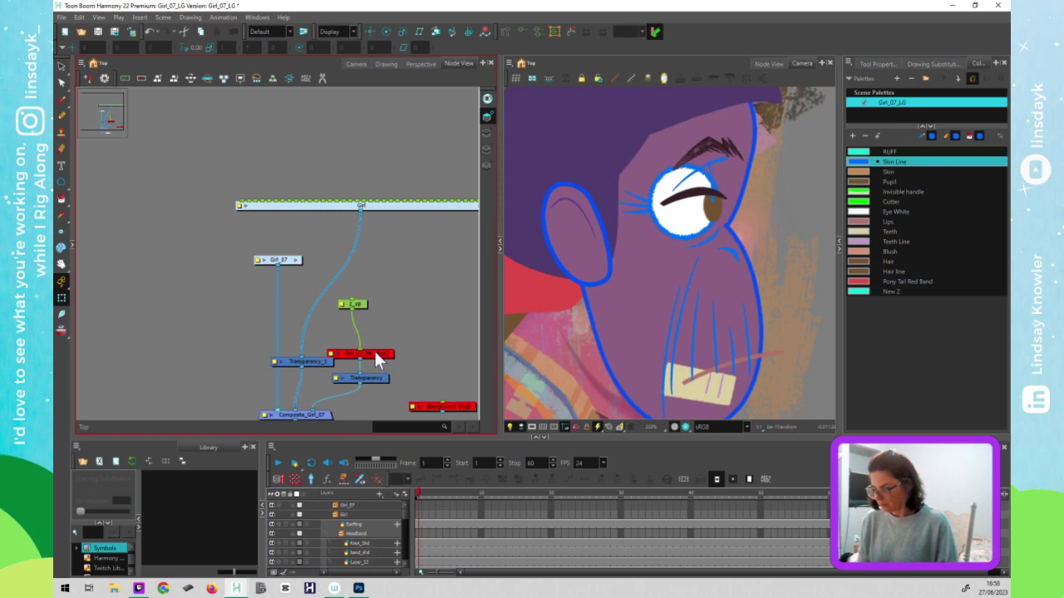
{"action": "left_click", "coordinate": [382, 358]}
{"action": "key", "text": "a"}
{"action": "left_click", "coordinate": [414, 359]}
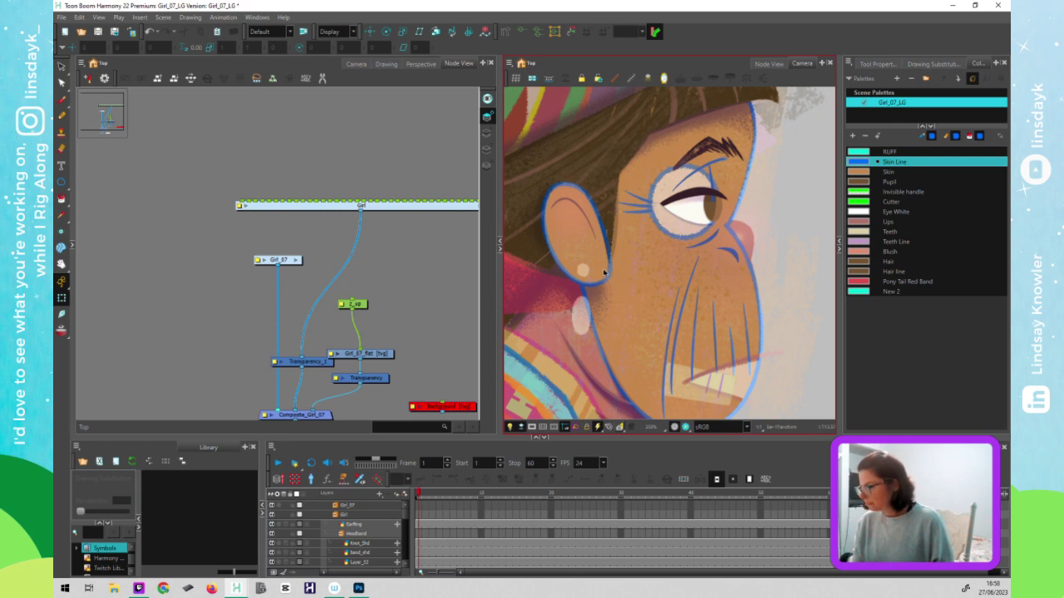
- Select the Ear drawing and compare its outline with the painted ear in the reference
{"action": "left_click", "coordinate": [601, 277]}
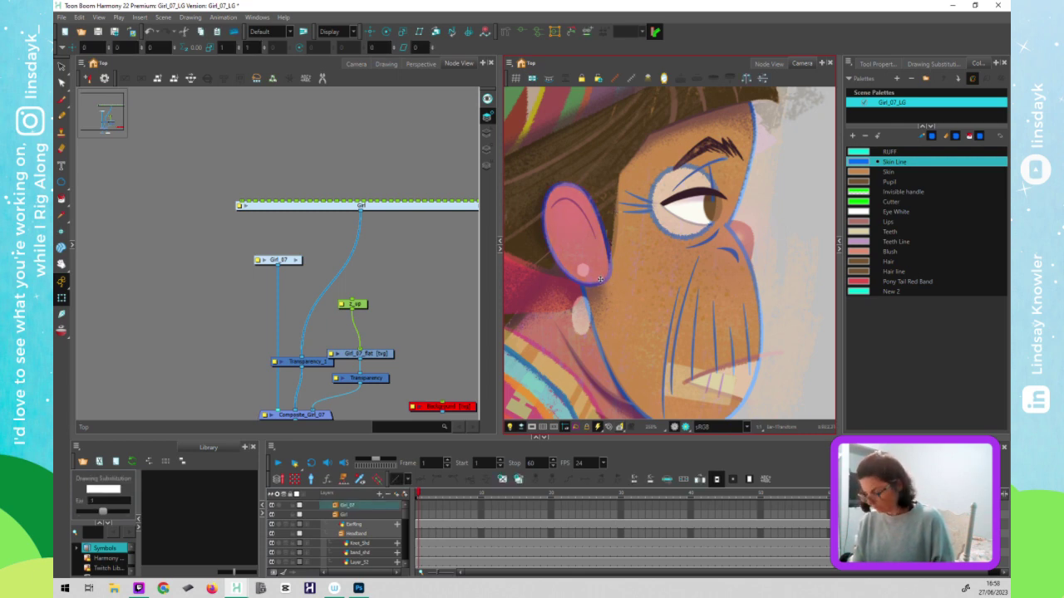
{"action": "left_click", "coordinate": [602, 286]}
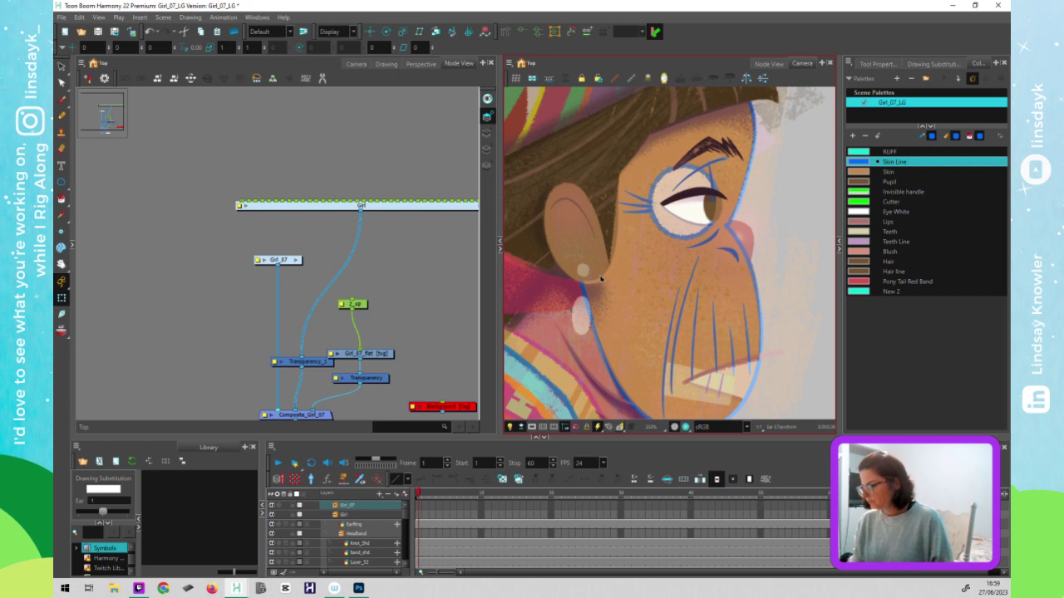
{"action": "left_click", "coordinate": [600, 280]}
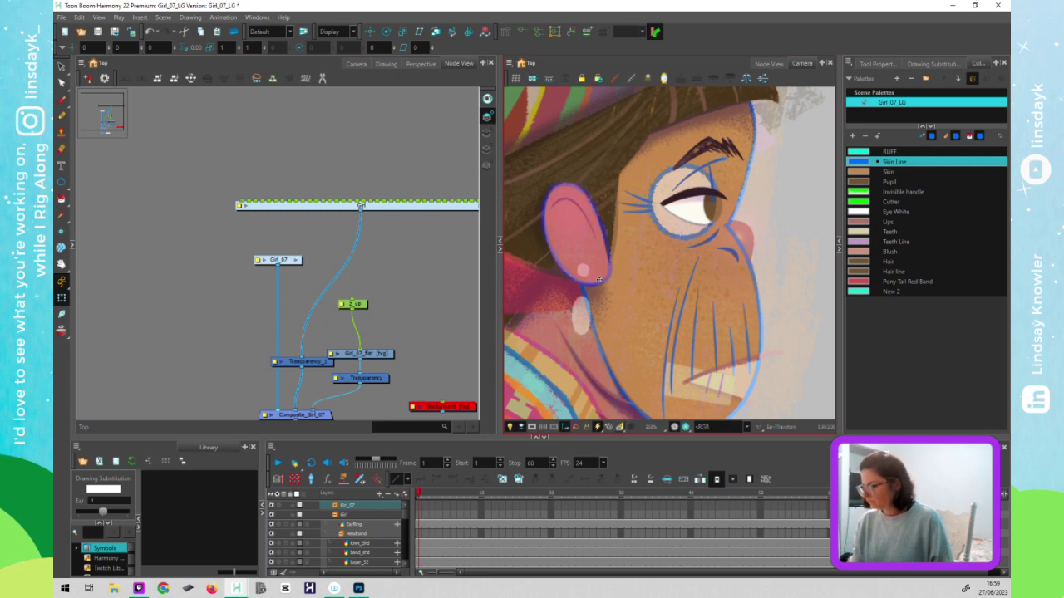
- Select the ear's outline on the Overlay layer and place it on the Line Art layer
{"action": "key", "text": "alt+s"}
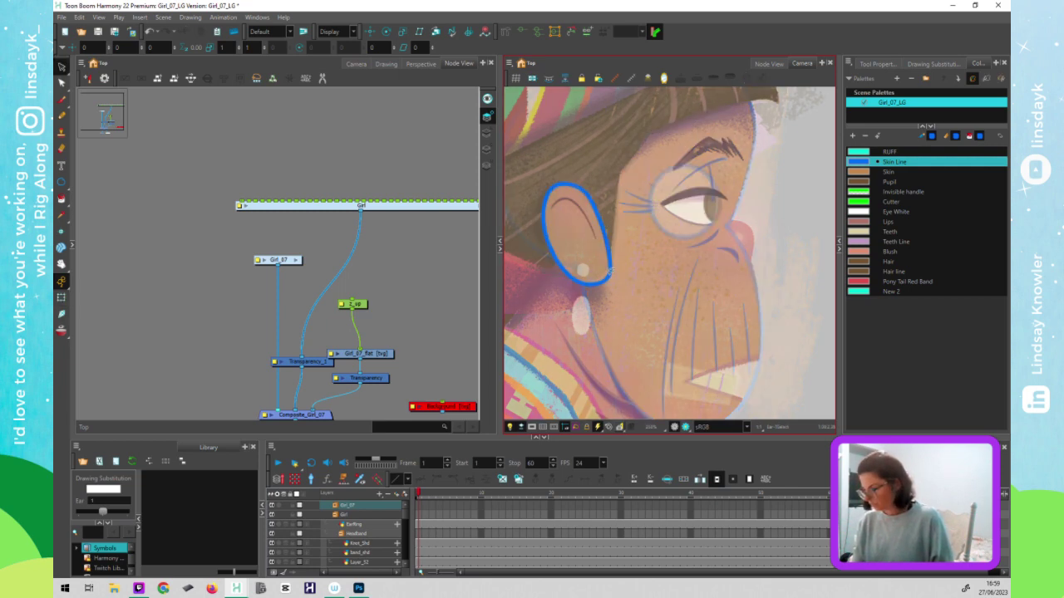
{"action": "left_click", "coordinate": [608, 271]}
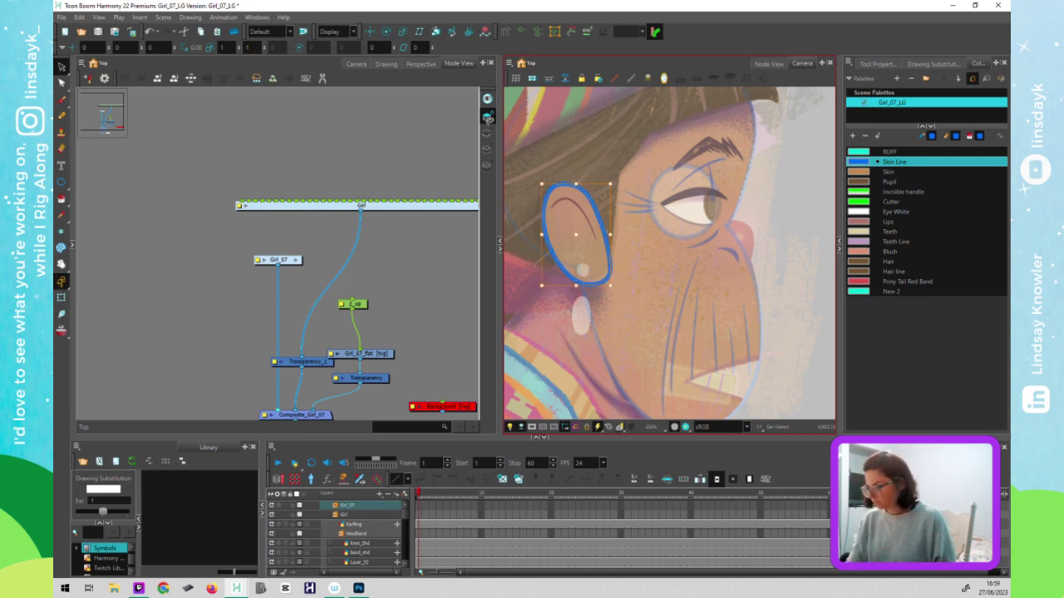
{"action": "left_click", "coordinate": [489, 132]}
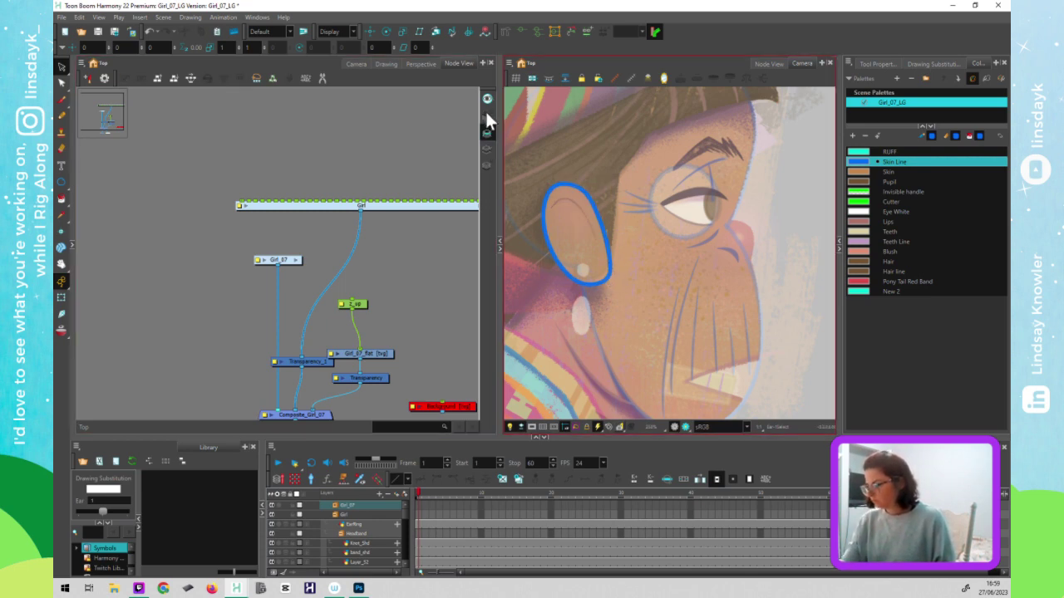
{"action": "left_click", "coordinate": [487, 116]}
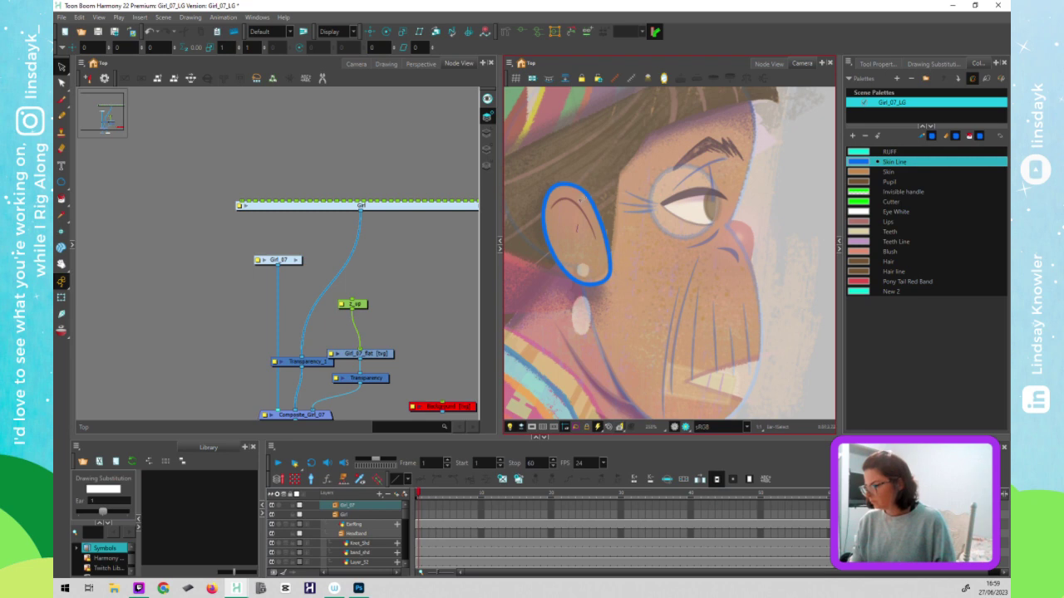
- Select the ear's blue outline on its art layers and delete it from the Ear drawing
{"action": "left_click", "coordinate": [622, 265]}
{"action": "key", "text": "ctrl+a"}
{"action": "key", "text": "Delete"}
{"action": "left_click", "coordinate": [631, 234]}
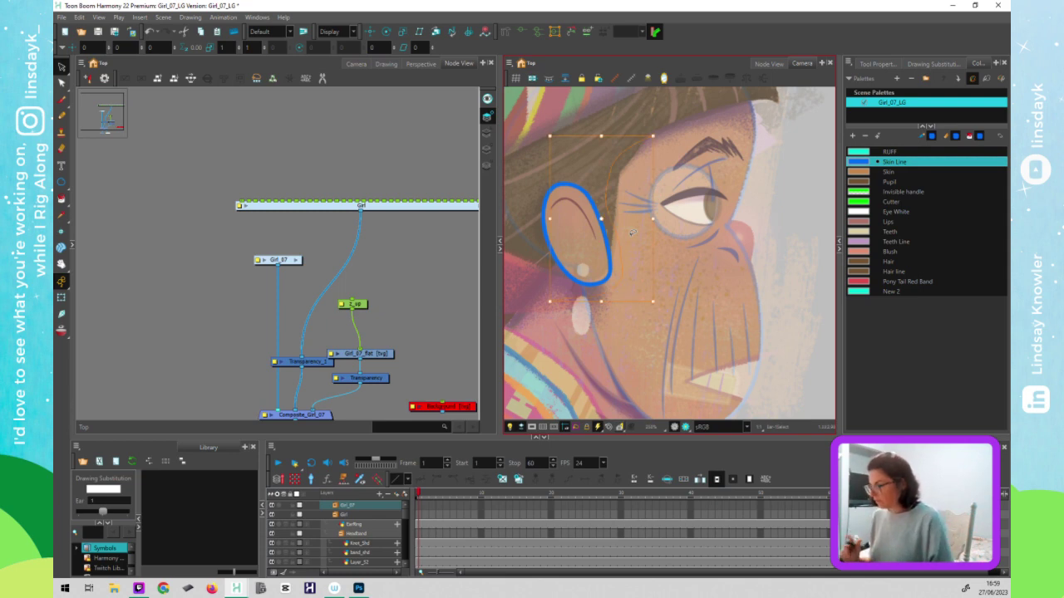
{"action": "left_click", "coordinate": [631, 233]}
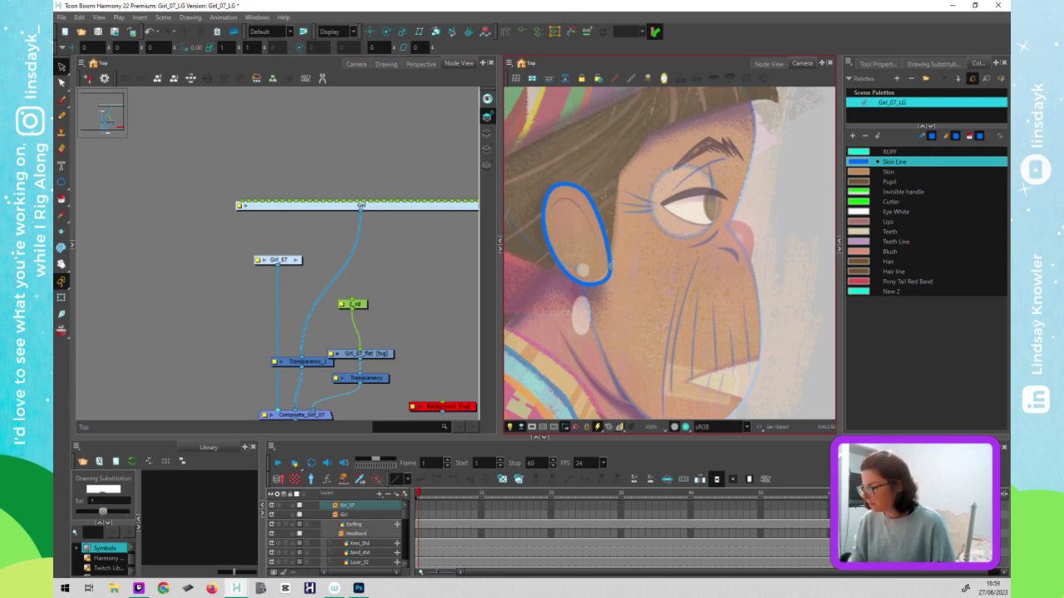
{"action": "left_click", "coordinate": [620, 266]}
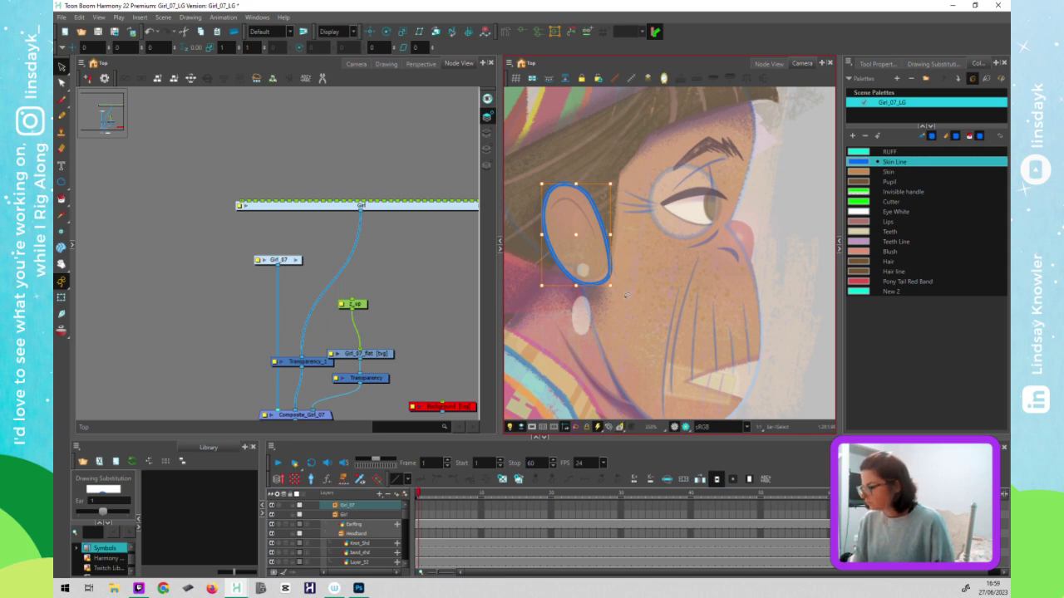
{"action": "left_click", "coordinate": [628, 276]}
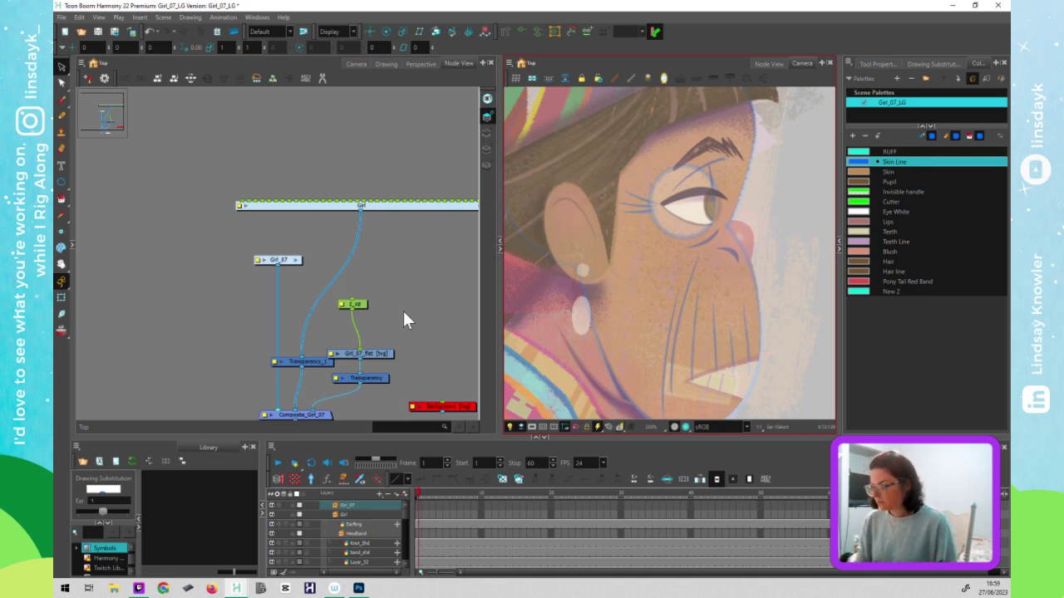
{"action": "left_click", "coordinate": [484, 131]}
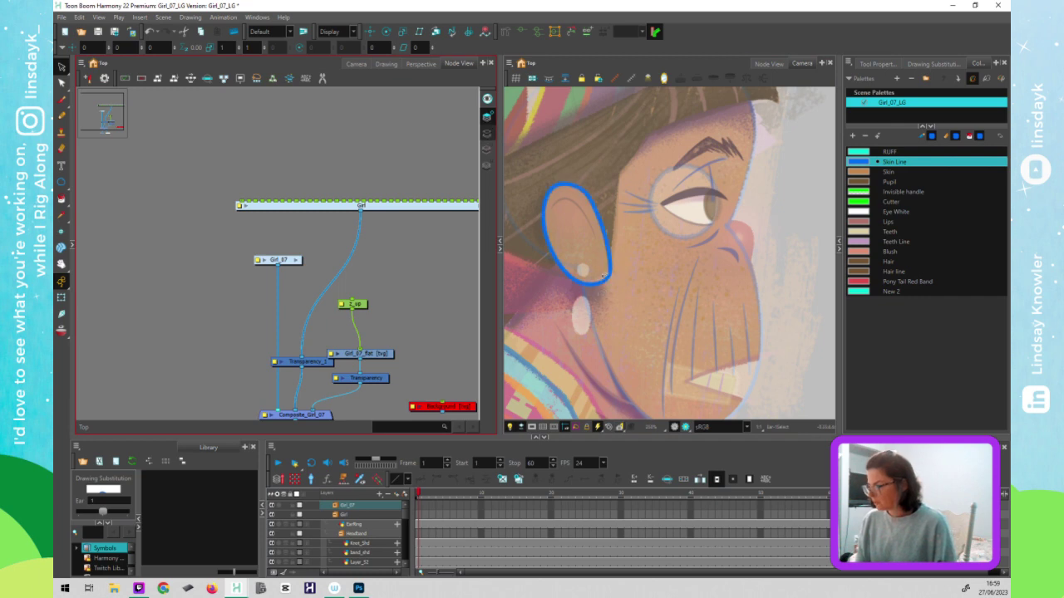
{"action": "left_click", "coordinate": [603, 274]}
{"action": "key", "text": "Delete"}
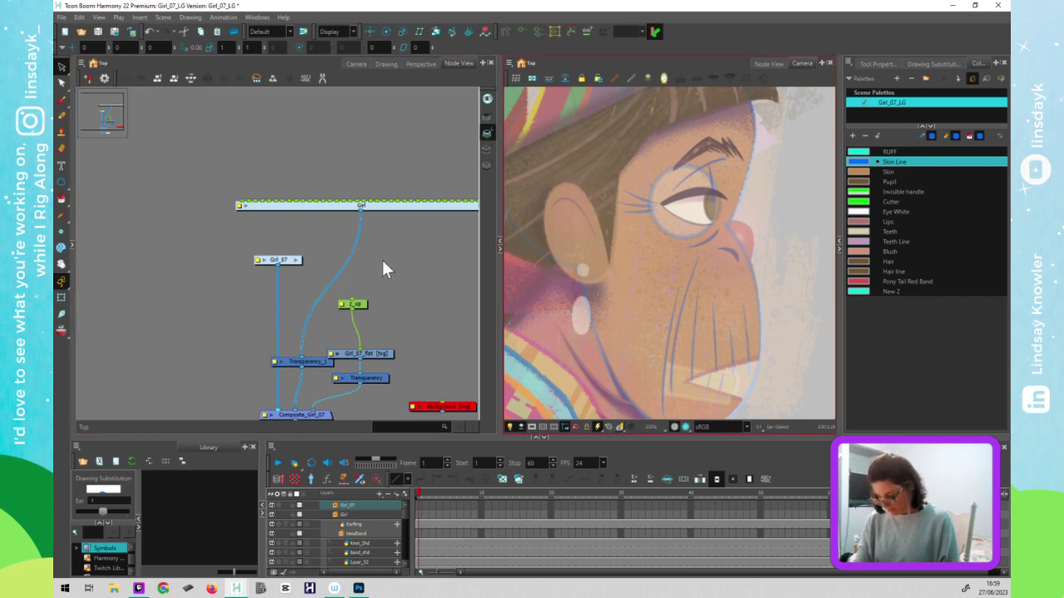
- Deselect the ear and enter the Girl_07 group to look over its node network
{"action": "left_click", "coordinate": [382, 258]}
{"action": "key", "text": "shift+t"}
{"action": "scroll", "coordinate": [646, 265], "scroll_direction": "down", "scroll_amount": 5}
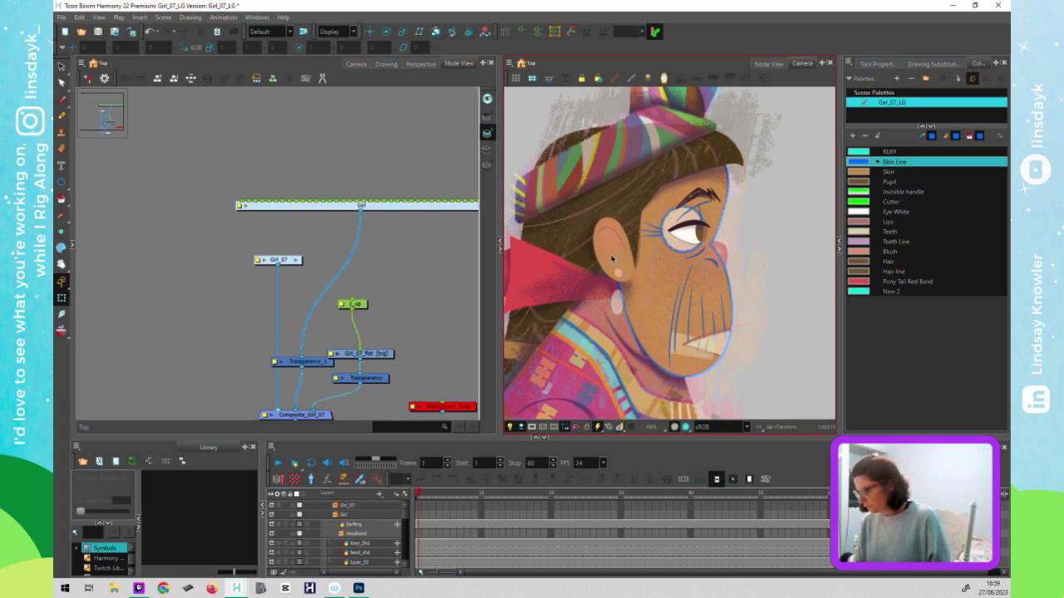
{"action": "left_click", "coordinate": [387, 333]}
{"action": "left_click", "coordinate": [296, 259]}
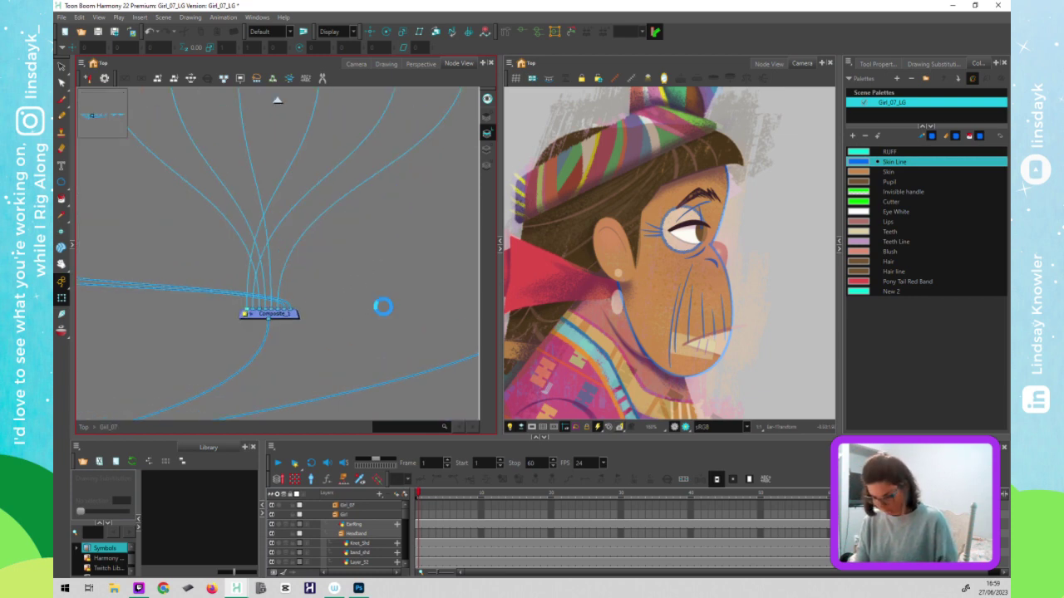
{"action": "scroll", "coordinate": [382, 322], "scroll_direction": "down", "scroll_amount": 4}
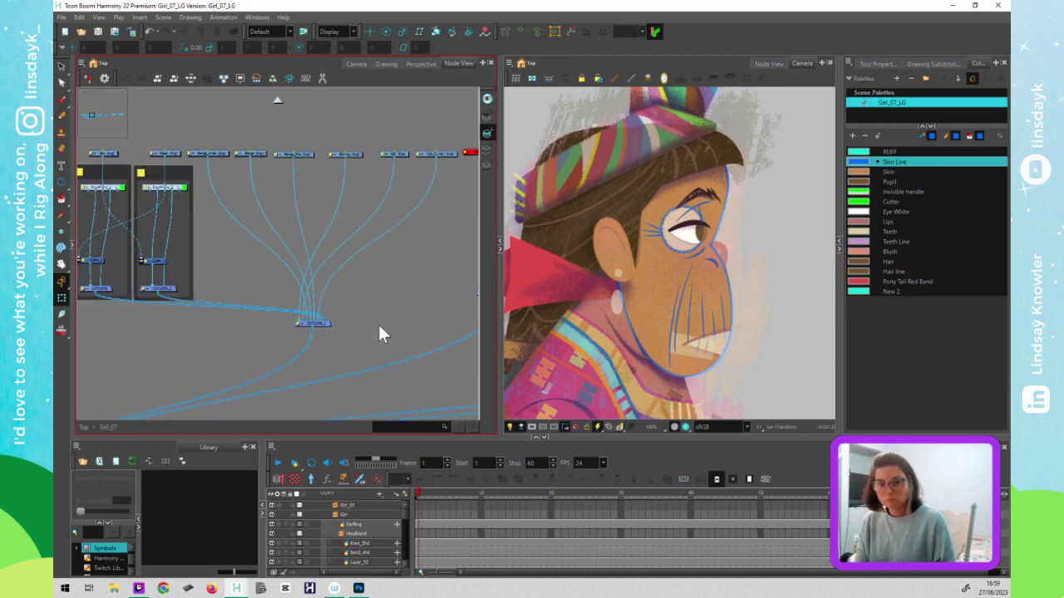
{"action": "scroll", "coordinate": [380, 304], "scroll_direction": "down", "scroll_amount": 2}
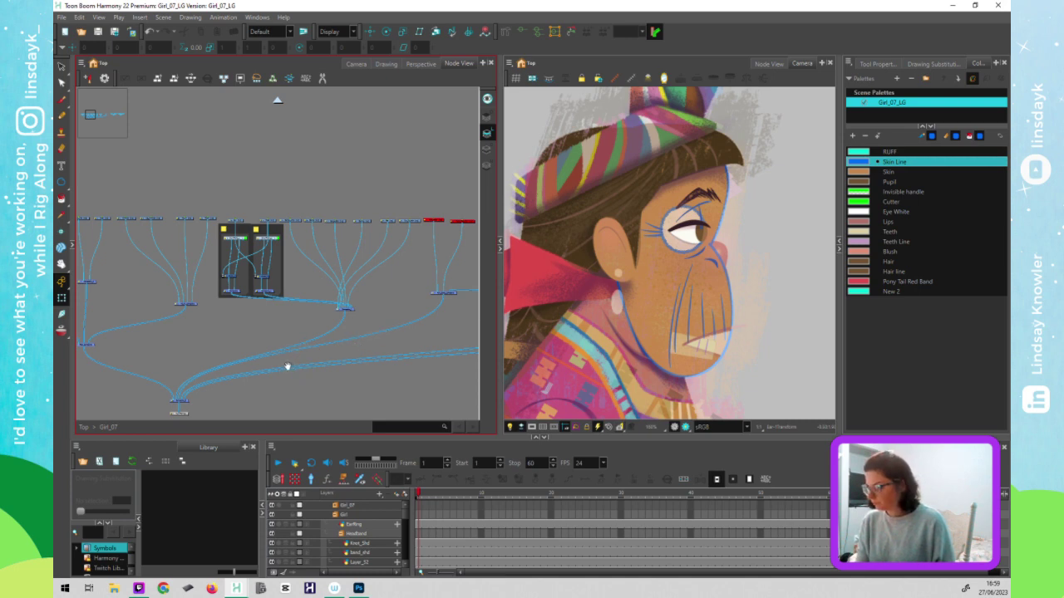
{"action": "left_click_drag", "start_coordinate": [273, 364], "coordinate": [173, 370]}
{"action": "scroll", "coordinate": [404, 351], "scroll_direction": "left", "scroll_amount": 10}
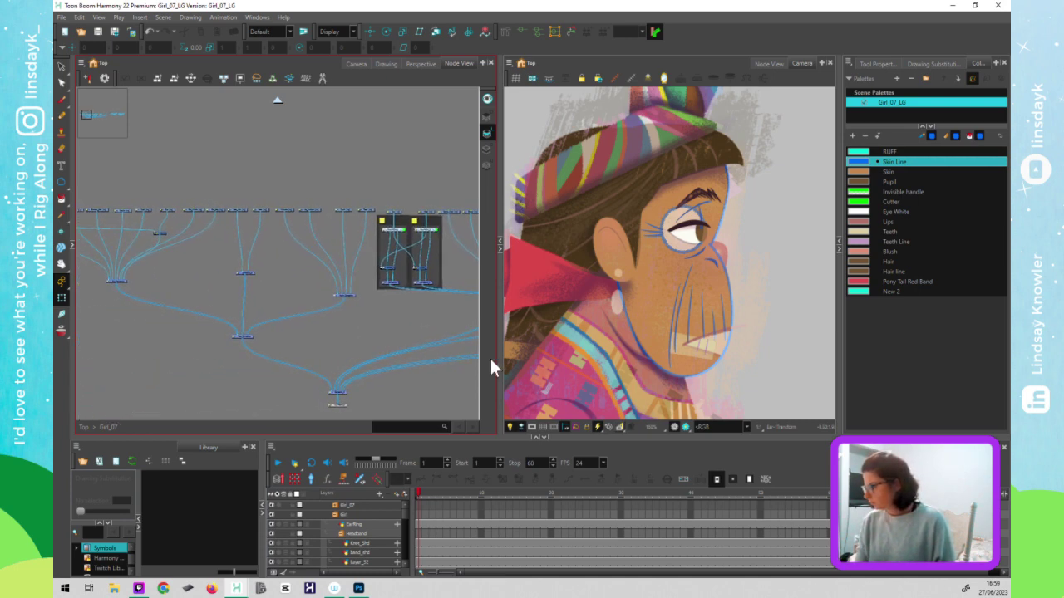
- Nudge the contour point on the brown hair cut-in shape beside the face slightly toward the ear, then deselect the shape
{"action": "left_click", "coordinate": [636, 249]}
{"action": "scroll", "coordinate": [636, 250], "scroll_direction": "up", "scroll_amount": 5}
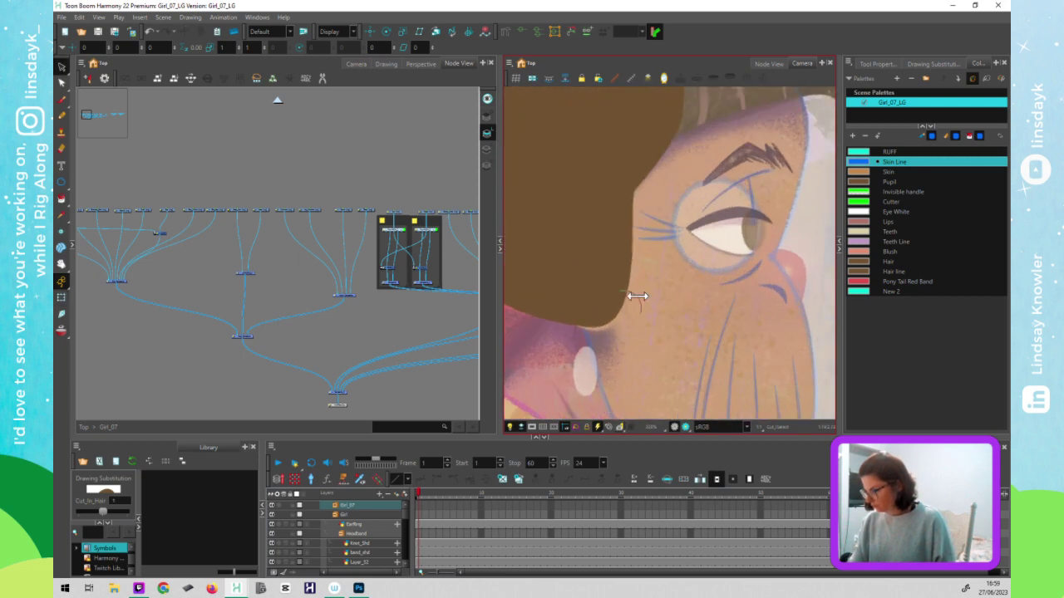
{"action": "left_click", "coordinate": [637, 296]}
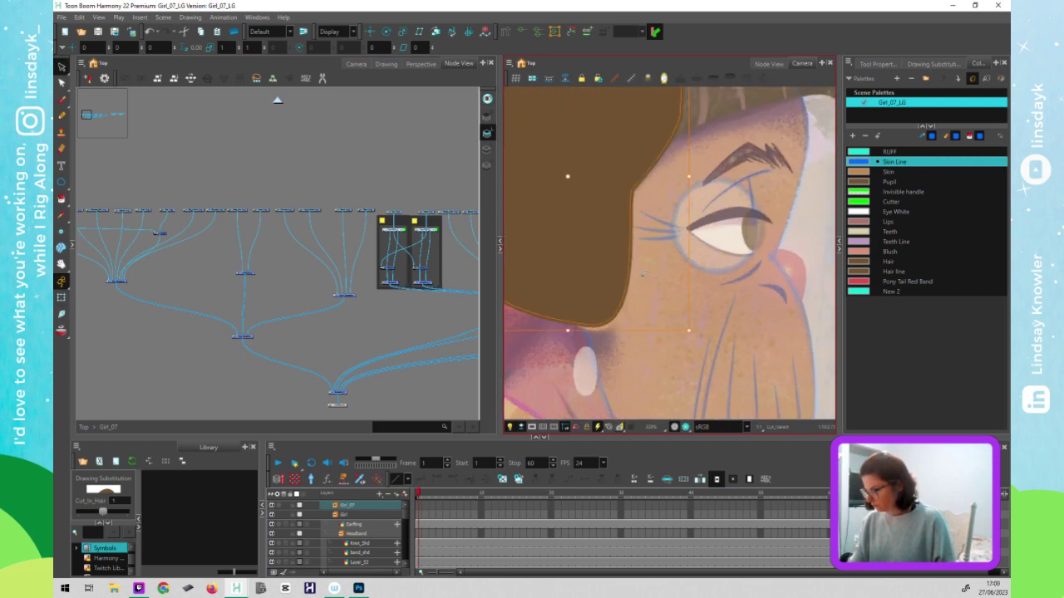
{"action": "key", "text": "alt+q"}
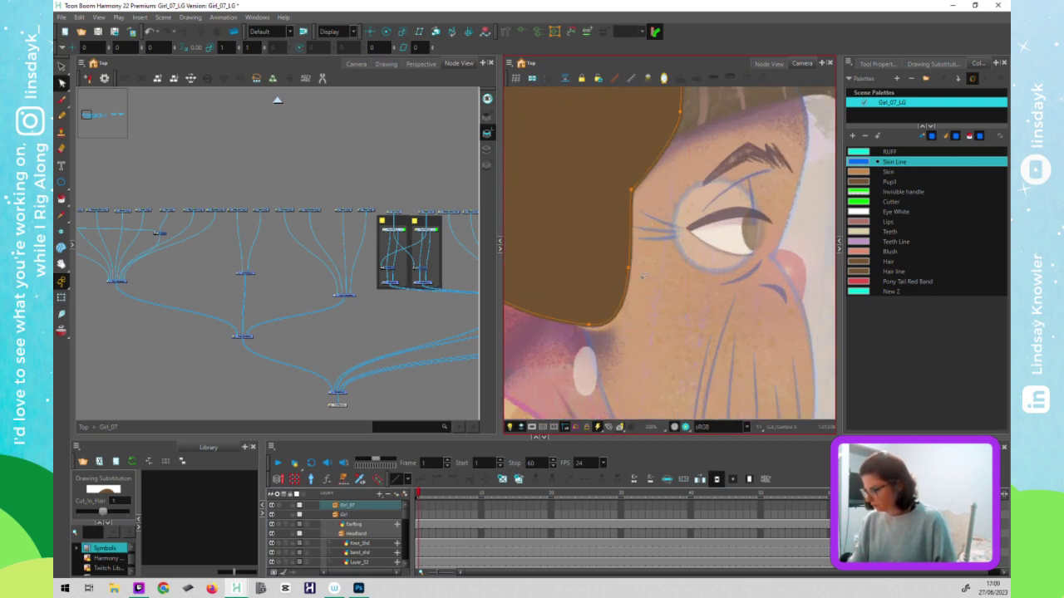
{"action": "left_click", "coordinate": [628, 268]}
{"action": "key", "text": "Left"}
{"action": "key", "text": "Left"}
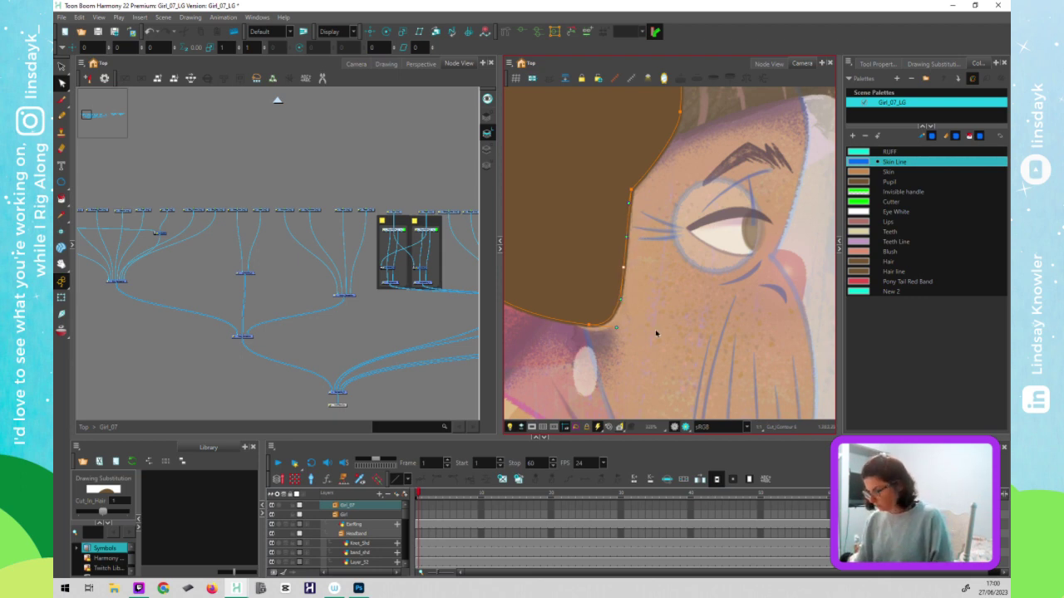
{"action": "key", "text": "shift+t"}
{"action": "left_click", "coordinate": [597, 358]}
{"action": "key", "text": "1"}
{"action": "key", "text": "1"}
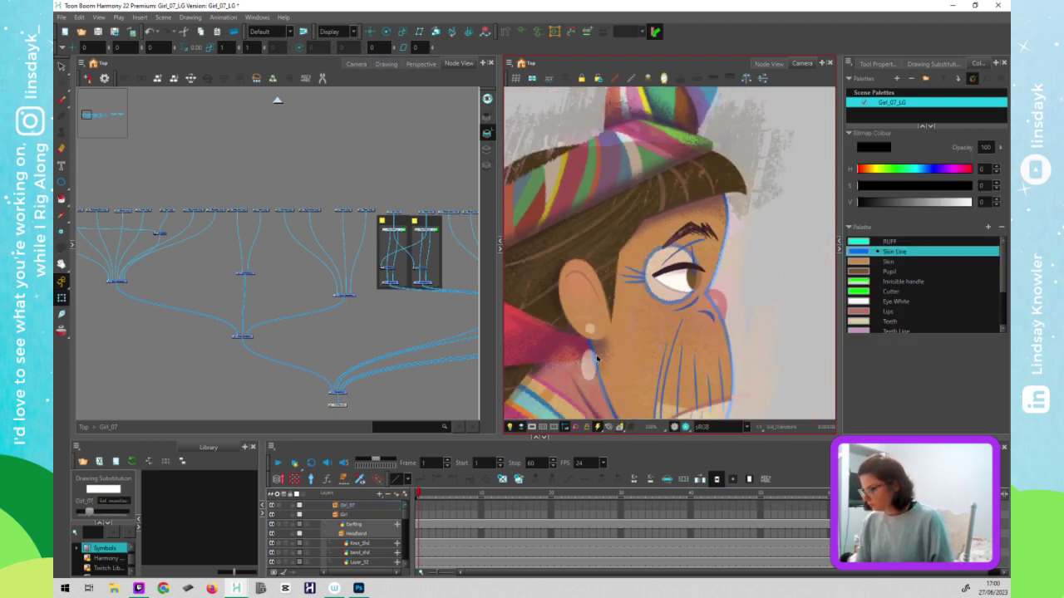
{"action": "key", "text": "1"}
{"action": "key", "text": "space"}
{"action": "left_click_drag", "start_coordinate": [613, 359], "coordinate": [706, 299]}
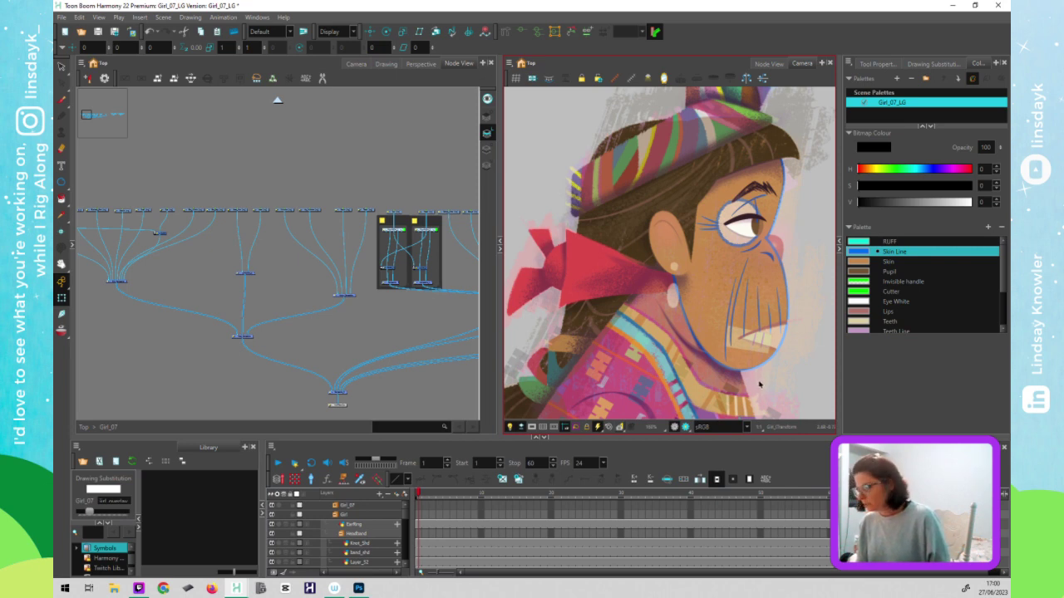
- Locate the Nose drawing between the Nose_Line and Wrinkles nodes and select it for drawing
{"action": "left_click", "coordinate": [381, 330]}
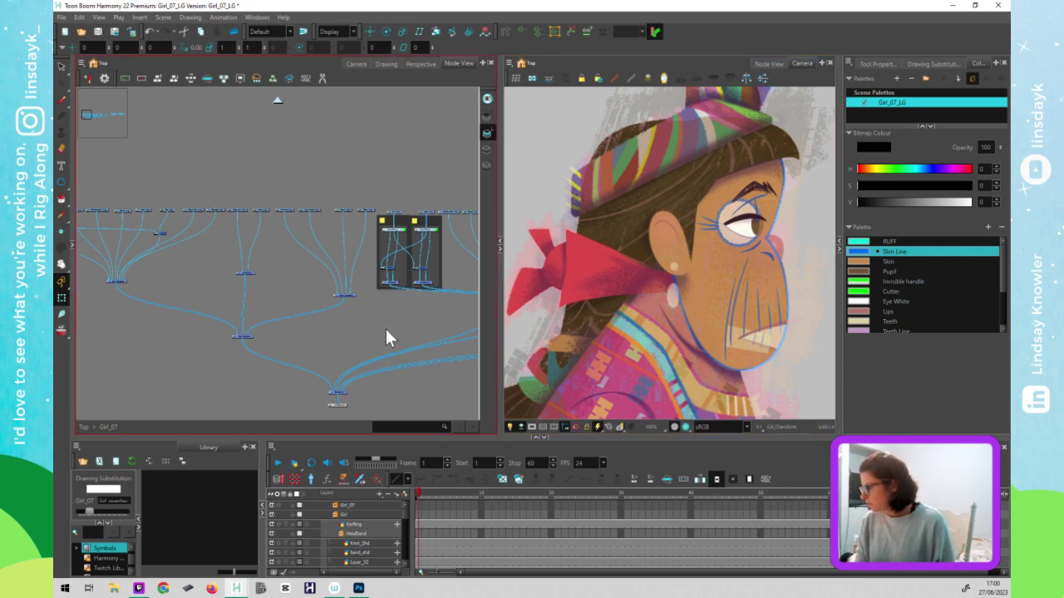
{"action": "scroll", "coordinate": [376, 226], "scroll_direction": "up", "scroll_amount": 5}
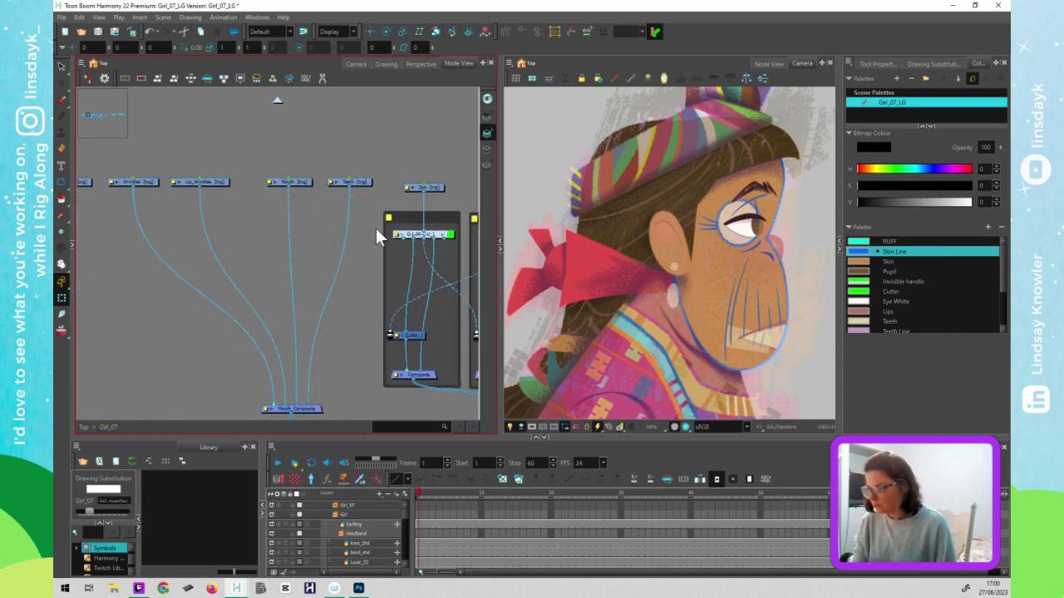
{"action": "scroll", "coordinate": [344, 391], "scroll_direction": "down", "scroll_amount": 3}
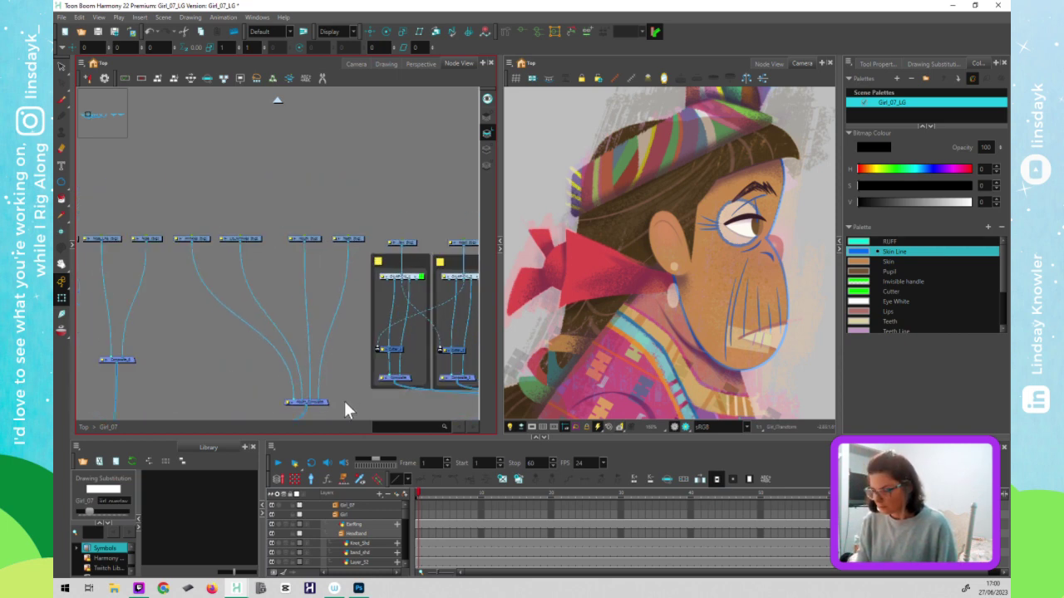
{"action": "left_click_drag", "start_coordinate": [351, 394], "coordinate": [364, 380]}
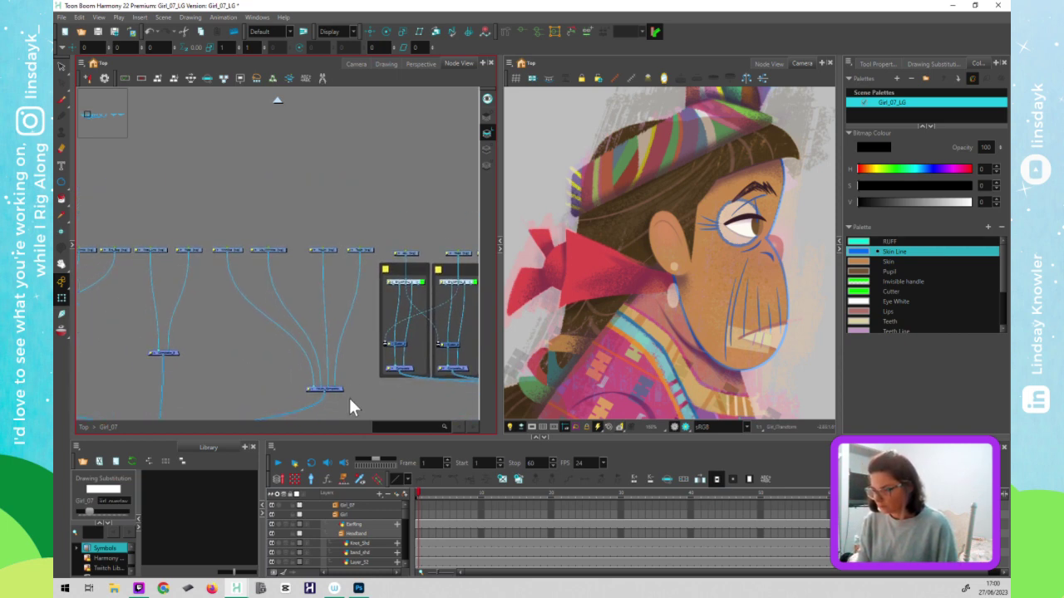
{"action": "left_click_drag", "start_coordinate": [229, 391], "coordinate": [374, 401]}
{"action": "scroll", "coordinate": [339, 266], "scroll_direction": "up", "scroll_amount": 1}
{"action": "scroll", "coordinate": [340, 262], "scroll_direction": "up", "scroll_amount": 2}
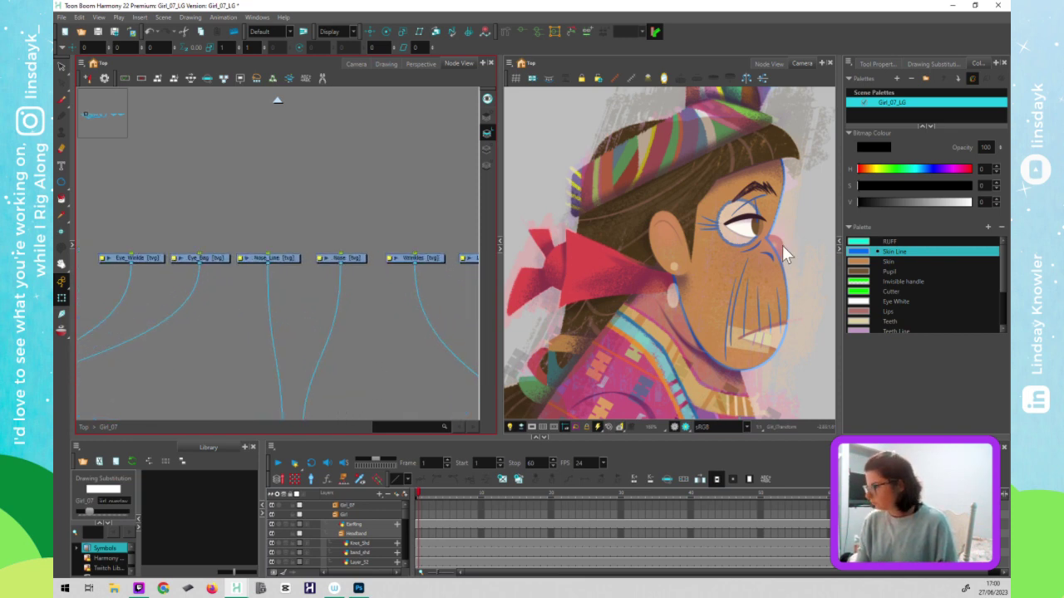
{"action": "left_click", "coordinate": [352, 259]}
{"action": "scroll", "coordinate": [773, 268], "scroll_direction": "up", "scroll_amount": 2}
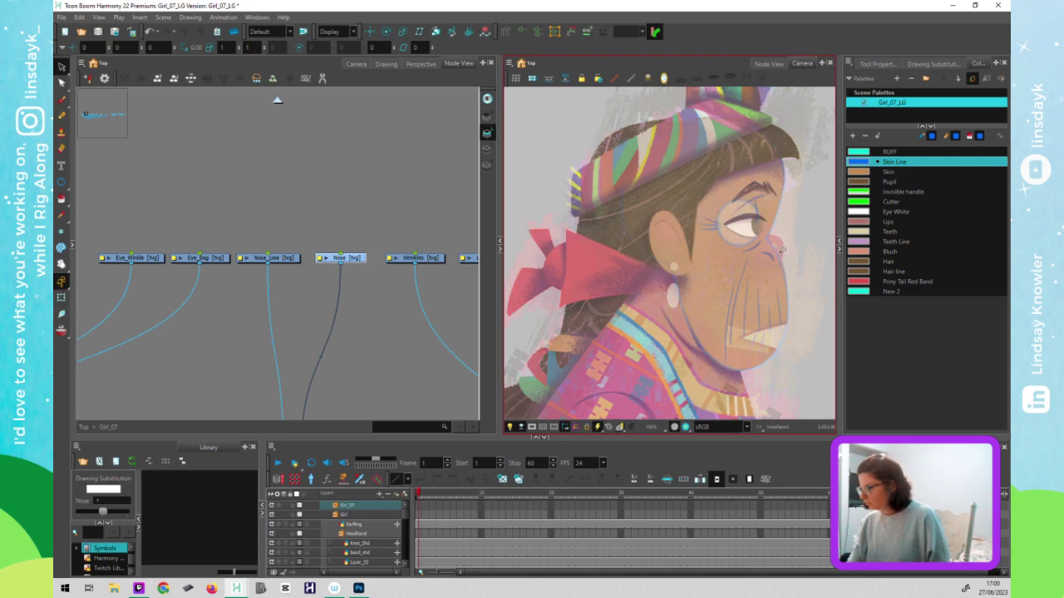
- Draw an ellipse around the painted nose, recolour it with the Skin swatch and lower its upper edge to match
{"action": "scroll", "coordinate": [785, 264], "scroll_direction": "up", "scroll_amount": 1}
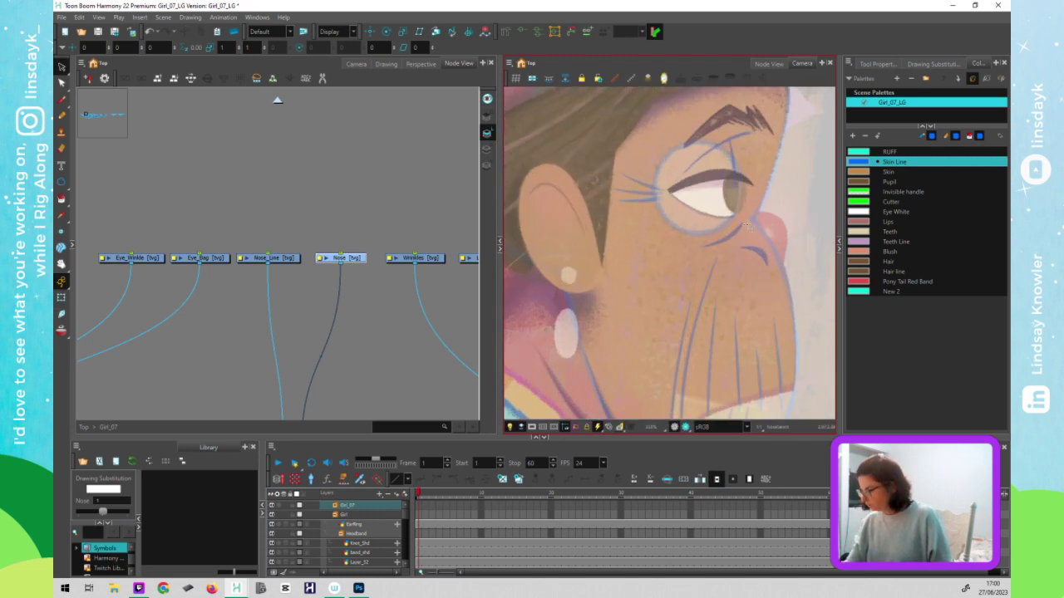
{"action": "key", "text": "alt+equal"}
{"action": "left_click_drag", "start_coordinate": [731, 206], "coordinate": [781, 279]}
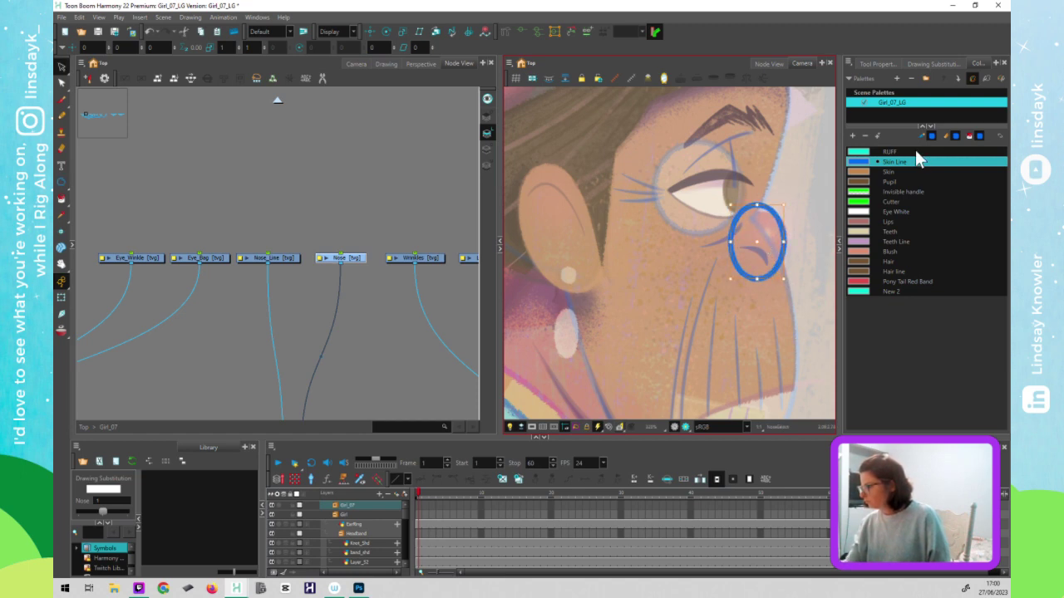
{"action": "left_click", "coordinate": [904, 171]}
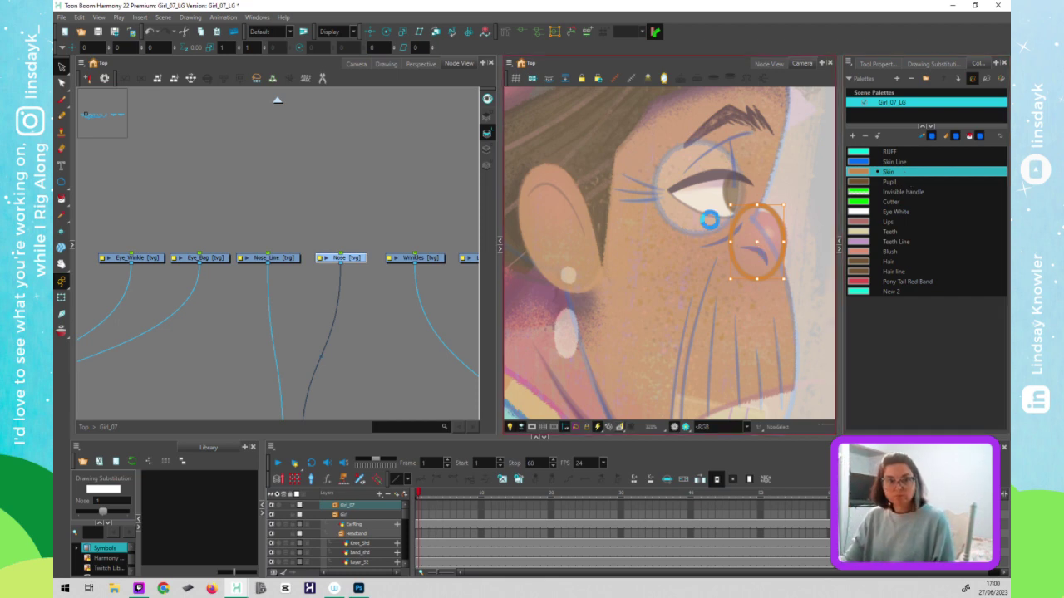
{"action": "left_click_drag", "start_coordinate": [757, 206], "coordinate": [758, 213]}
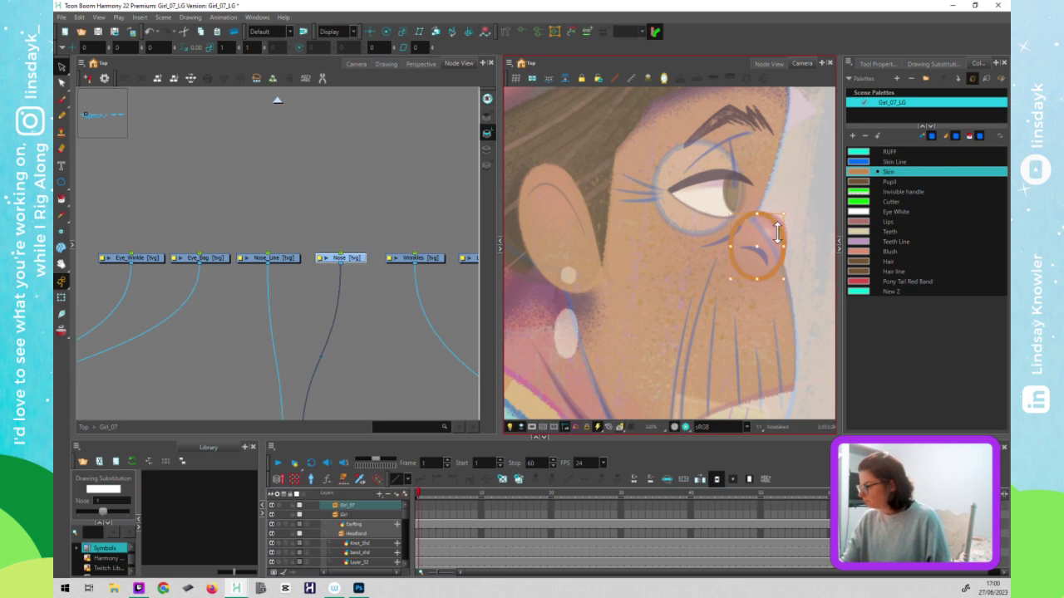
- Reshape the nose ellipse's contour points along its front edge and underside to follow the painted nose
{"action": "key", "text": "alt+q"}
{"action": "left_click_drag", "start_coordinate": [777, 223], "coordinate": [783, 225]}
{"action": "key", "text": "2"}
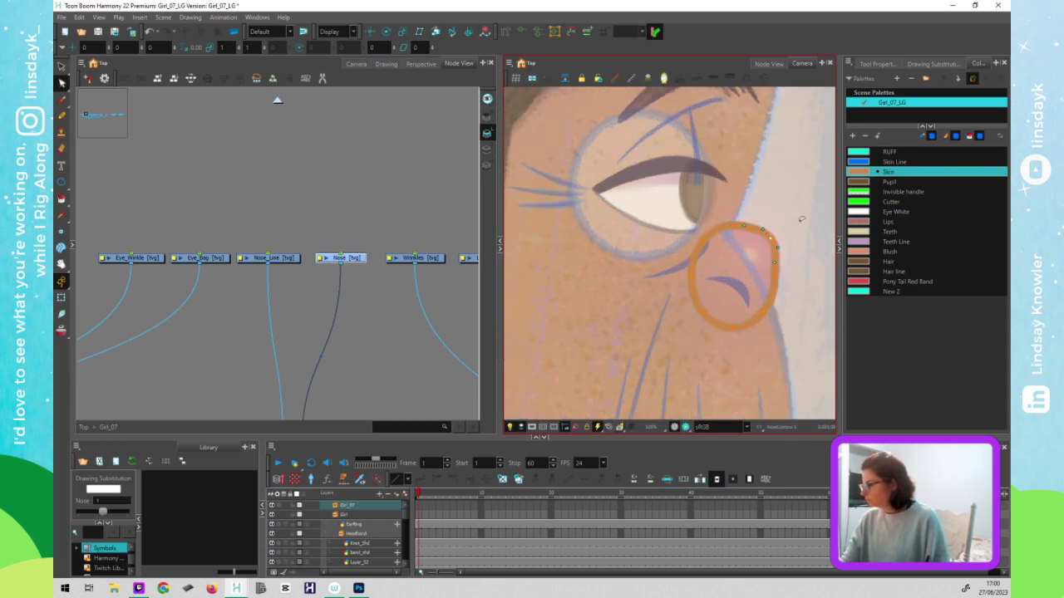
{"action": "scroll", "coordinate": [802, 218], "scroll_direction": "up", "scroll_amount": 1}
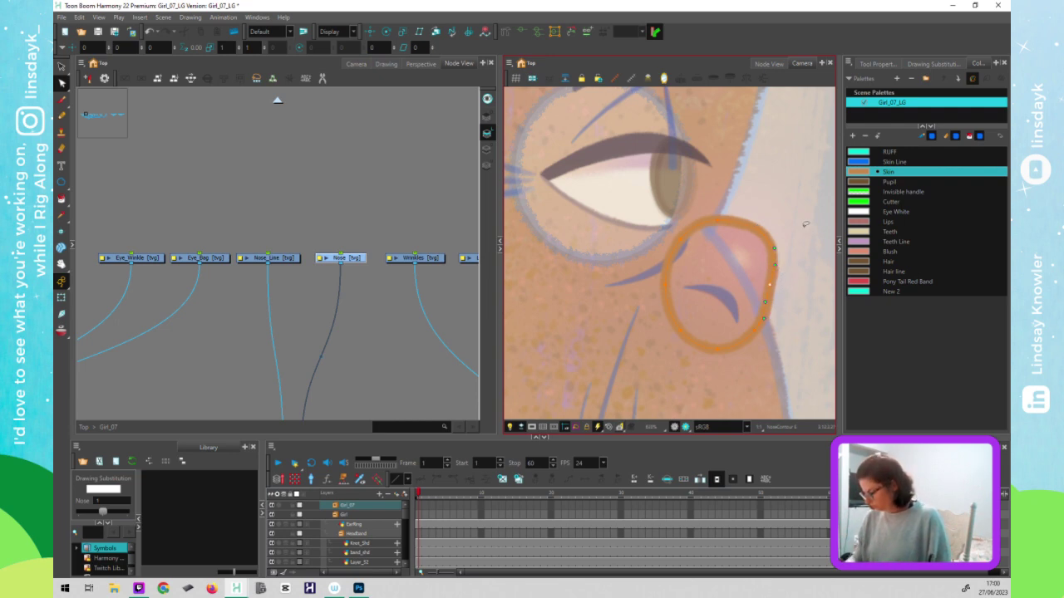
{"action": "left_click", "coordinate": [757, 338]}
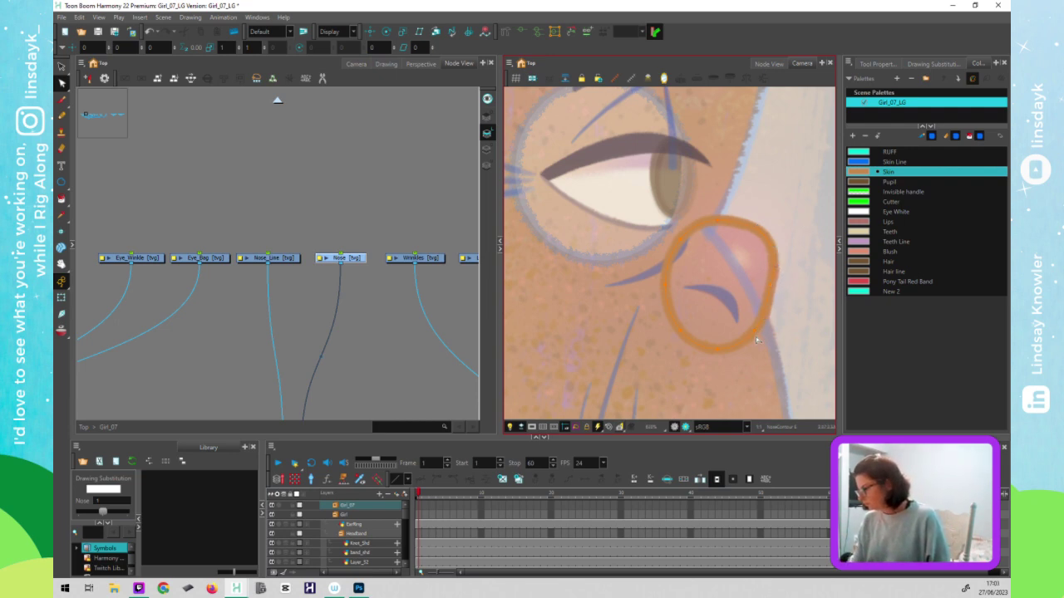
{"action": "left_click_drag", "start_coordinate": [769, 302], "coordinate": [771, 305]}
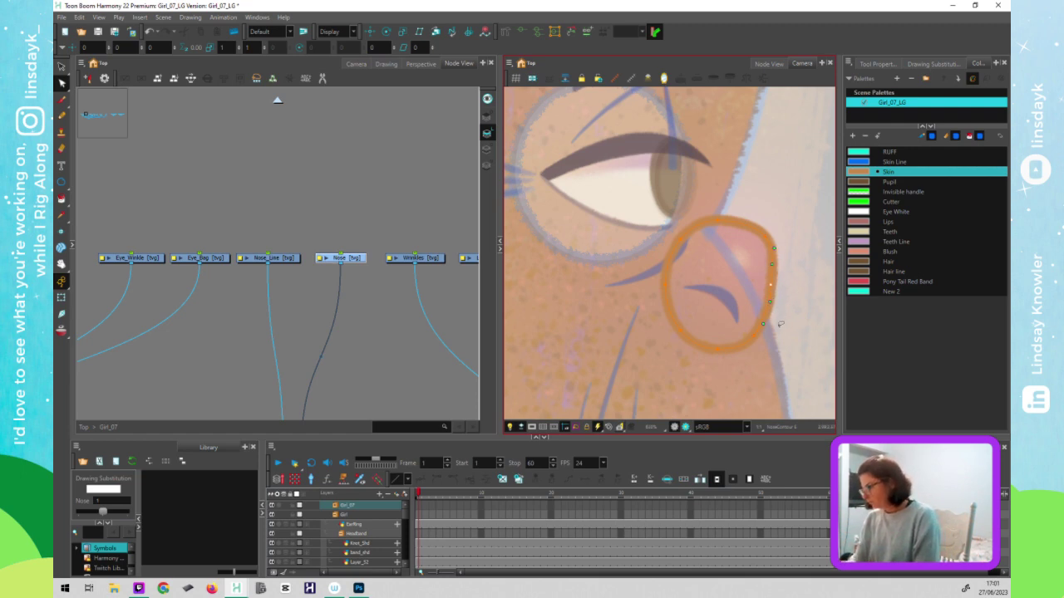
{"action": "key", "text": "Right"}
{"action": "key", "text": "Right"}
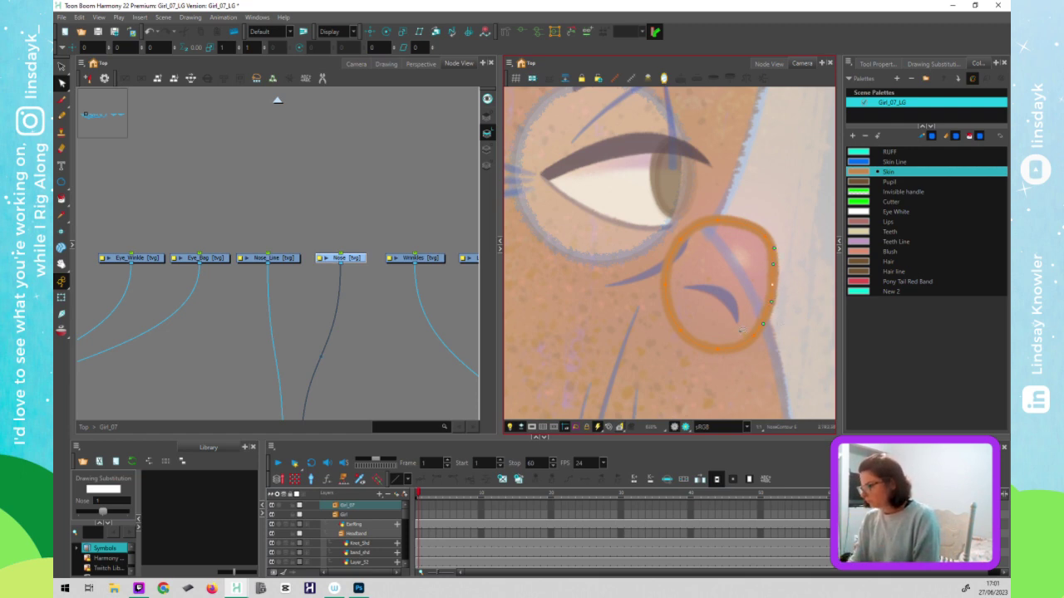
{"action": "left_click", "coordinate": [755, 336]}
{"action": "left_click", "coordinate": [721, 355]}
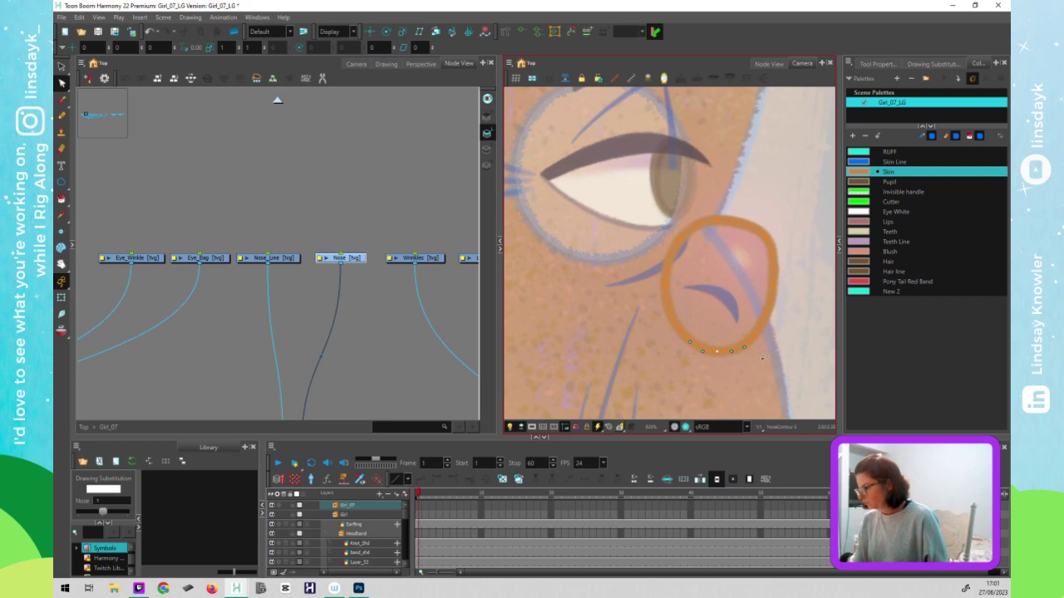
- Fill the inside of the nose outline and recolour the fill with the Skin swatch
{"action": "left_click", "coordinate": [727, 331]}
{"action": "key", "text": "alt+s"}
{"action": "left_click", "coordinate": [736, 322]}
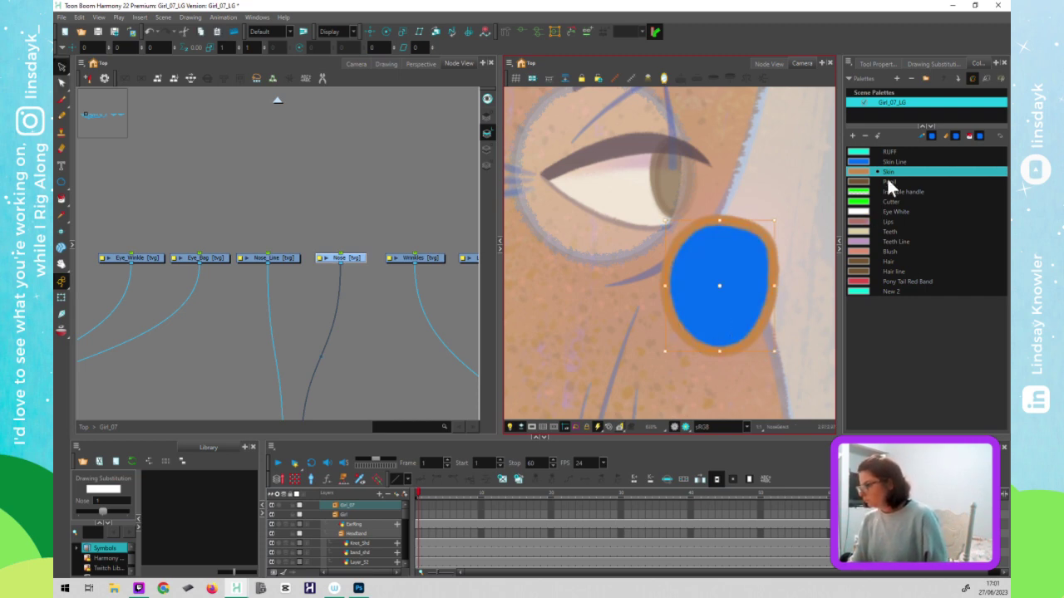
{"action": "left_click", "coordinate": [896, 171]}
{"action": "left_click", "coordinate": [802, 329]}
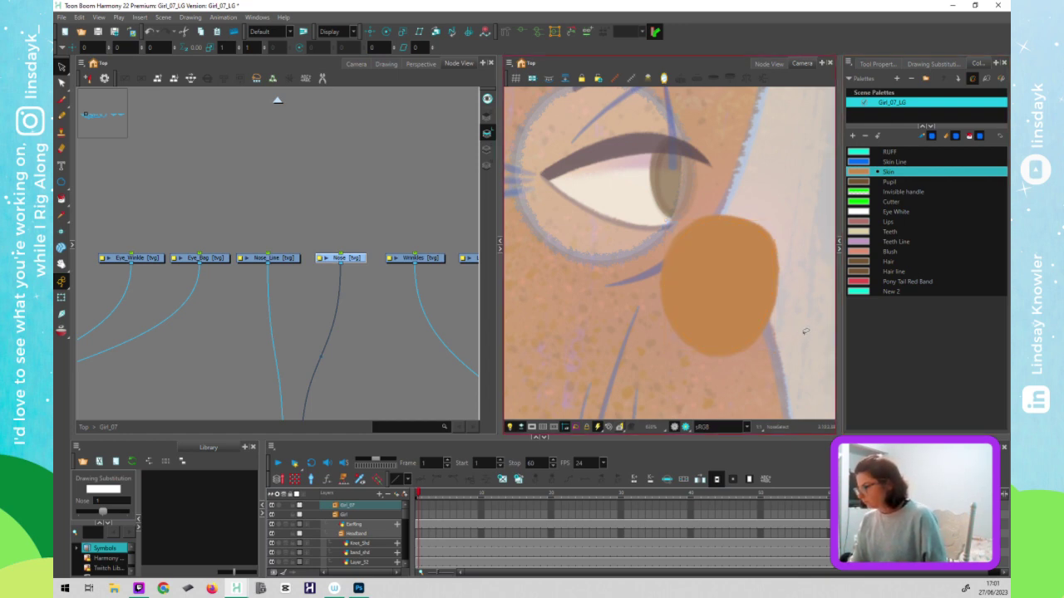
- Try the Skin Line colour on the nose outline and check it against the whole face
{"action": "left_click", "coordinate": [772, 301]}
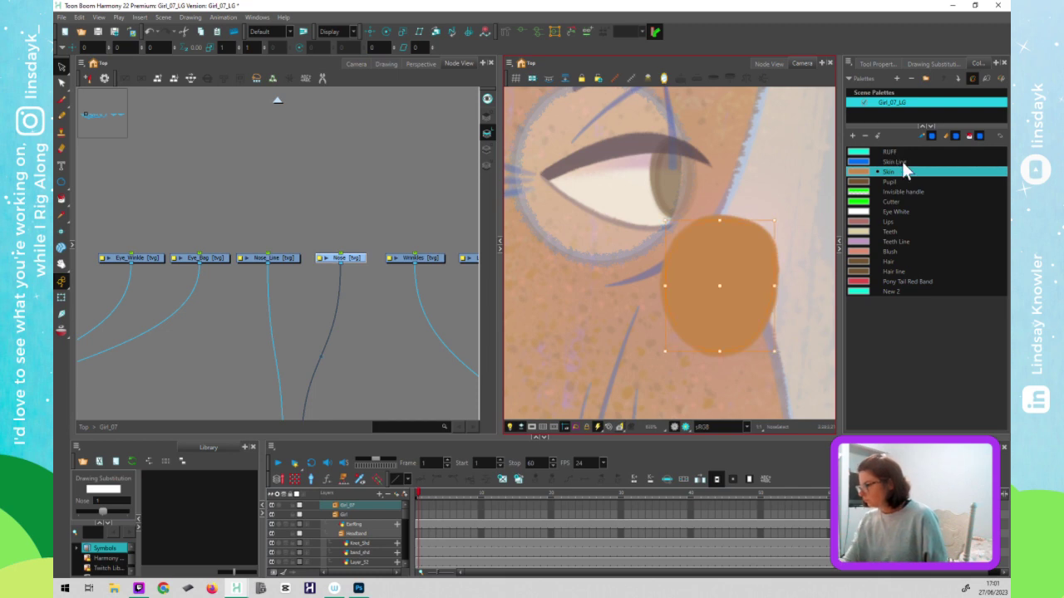
{"action": "left_click", "coordinate": [904, 163]}
{"action": "left_click", "coordinate": [799, 356]}
{"action": "scroll", "coordinate": [795, 359], "scroll_direction": "down", "scroll_amount": 1}
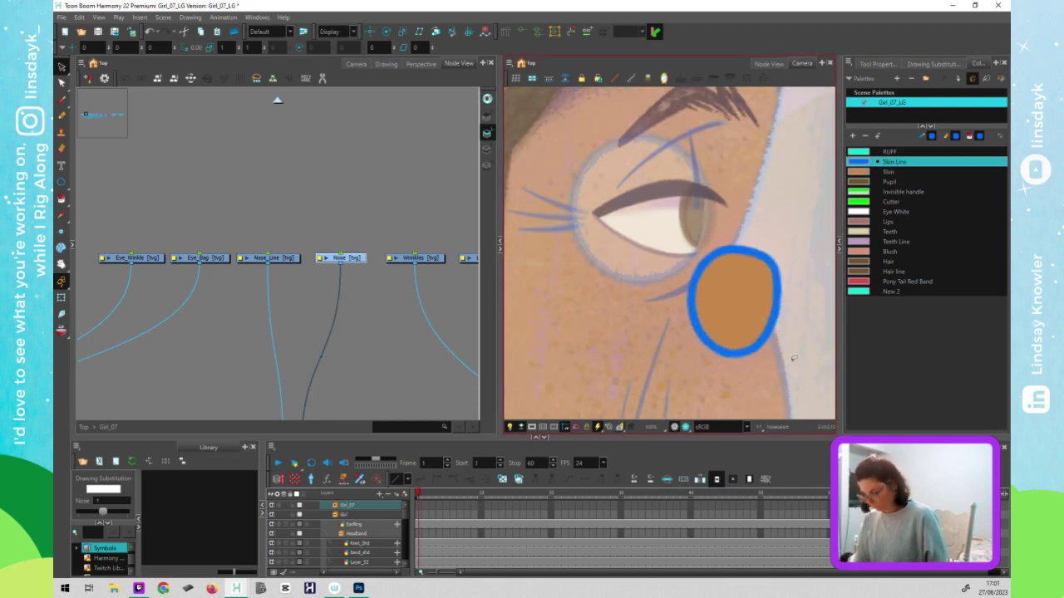
{"action": "key", "text": "shift+t"}
{"action": "scroll", "coordinate": [806, 316], "scroll_direction": "down", "scroll_amount": 2}
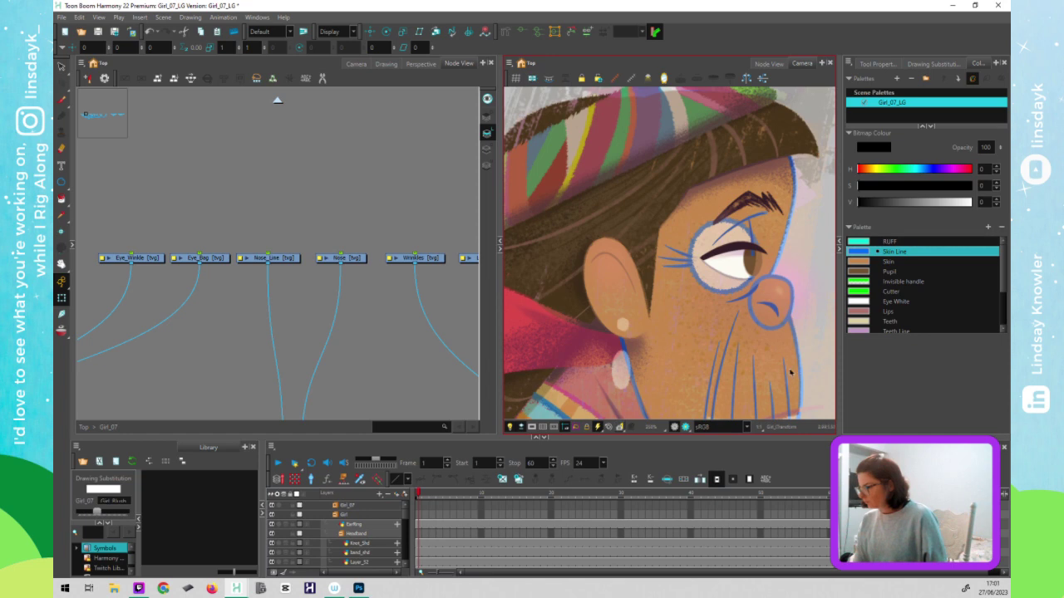
{"action": "left_click_drag", "start_coordinate": [745, 330], "coordinate": [736, 302]}
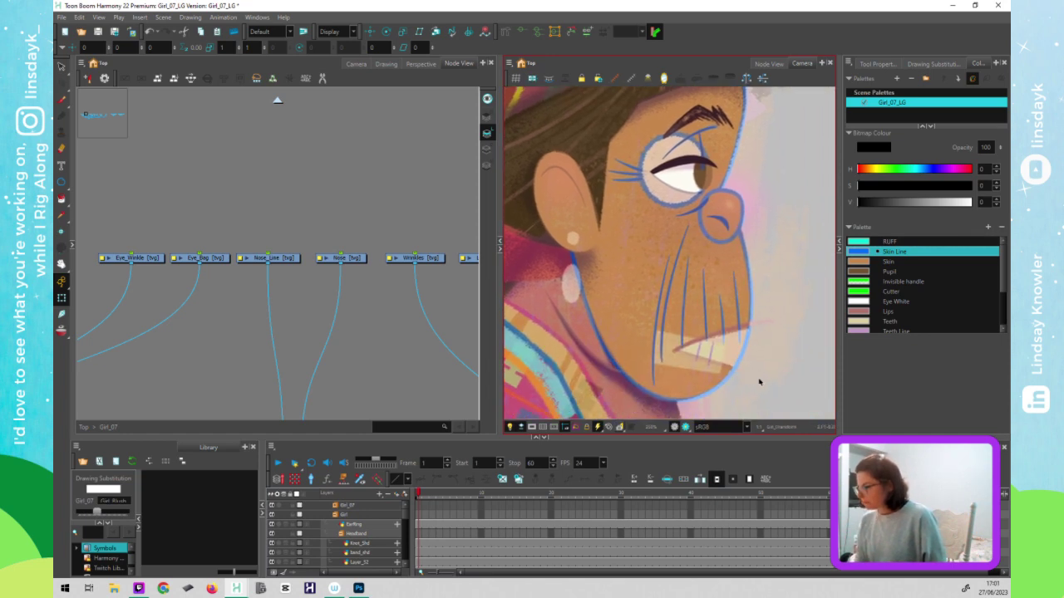
- Select the nose drawing again and recolour its whole outline with the Skin swatch
{"action": "left_click", "coordinate": [721, 237]}
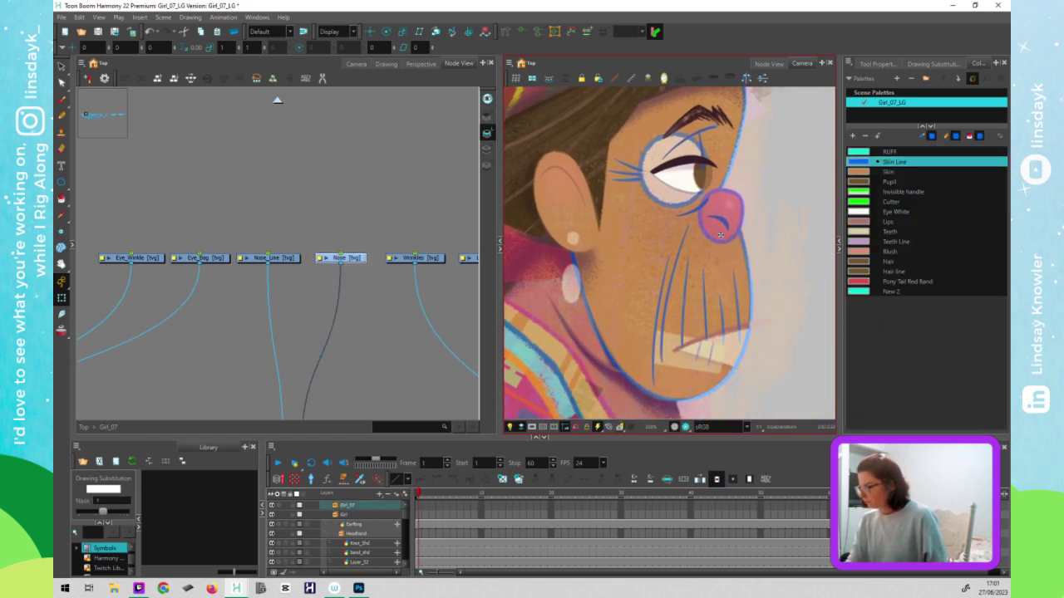
{"action": "key", "text": "alt+s"}
{"action": "key", "text": "ctrl+a"}
{"action": "left_click", "coordinate": [893, 162]}
{"action": "left_click", "coordinate": [776, 339]}
{"action": "left_click", "coordinate": [721, 214]}
{"action": "left_click", "coordinate": [886, 171]}
{"action": "left_click", "coordinate": [781, 356]}
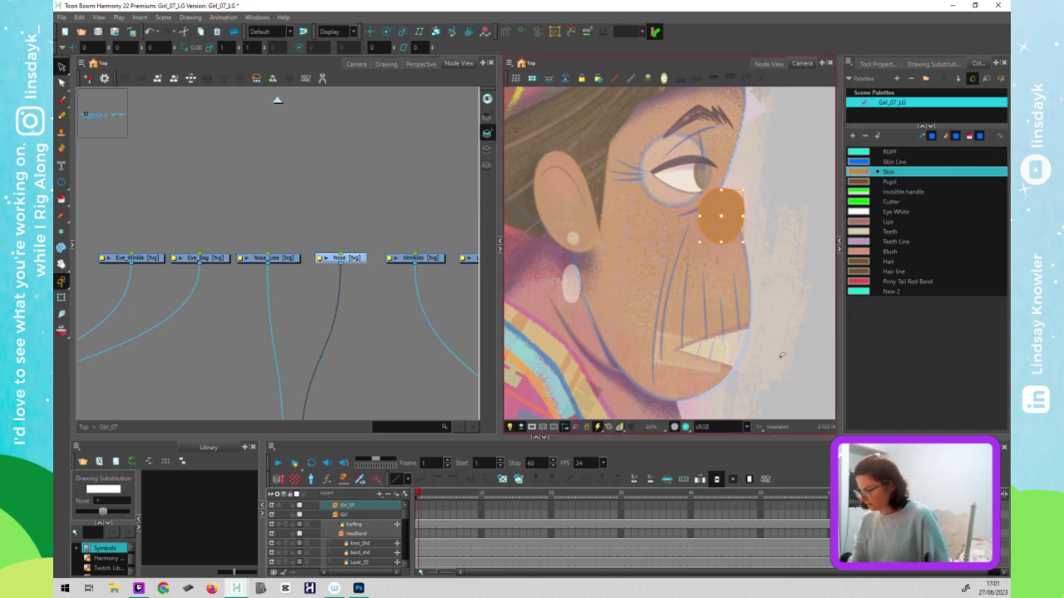
{"action": "key", "text": "shift+t"}
{"action": "left_click", "coordinate": [780, 362]}
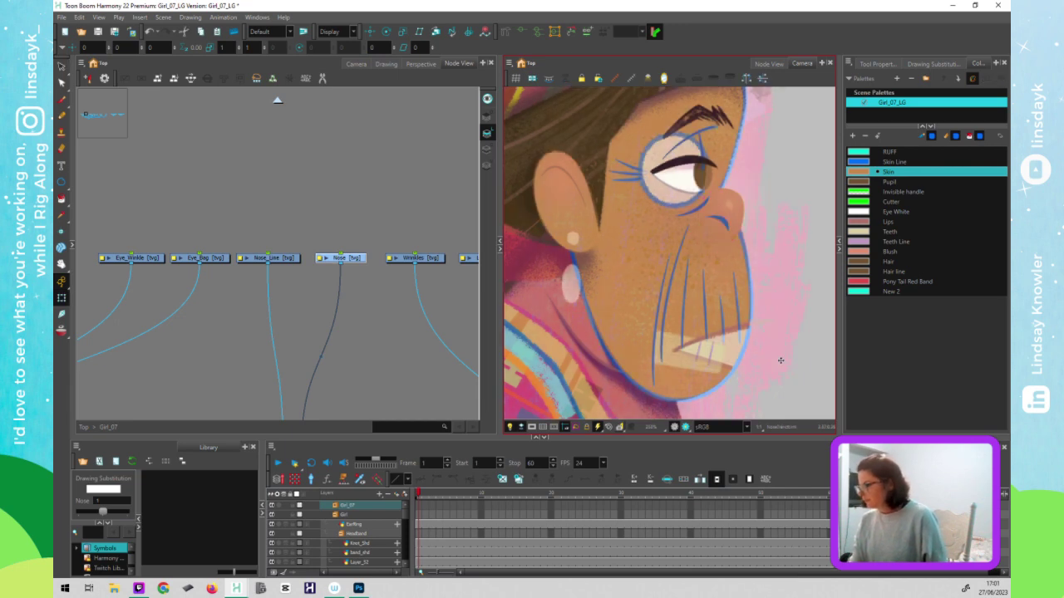
- Examine how the nose, head and jaw outlines blend across the face and down to the neck
{"action": "scroll", "coordinate": [780, 363], "scroll_direction": "down", "scroll_amount": 1}
{"action": "scroll", "coordinate": [793, 384], "scroll_direction": "down", "scroll_amount": 3}
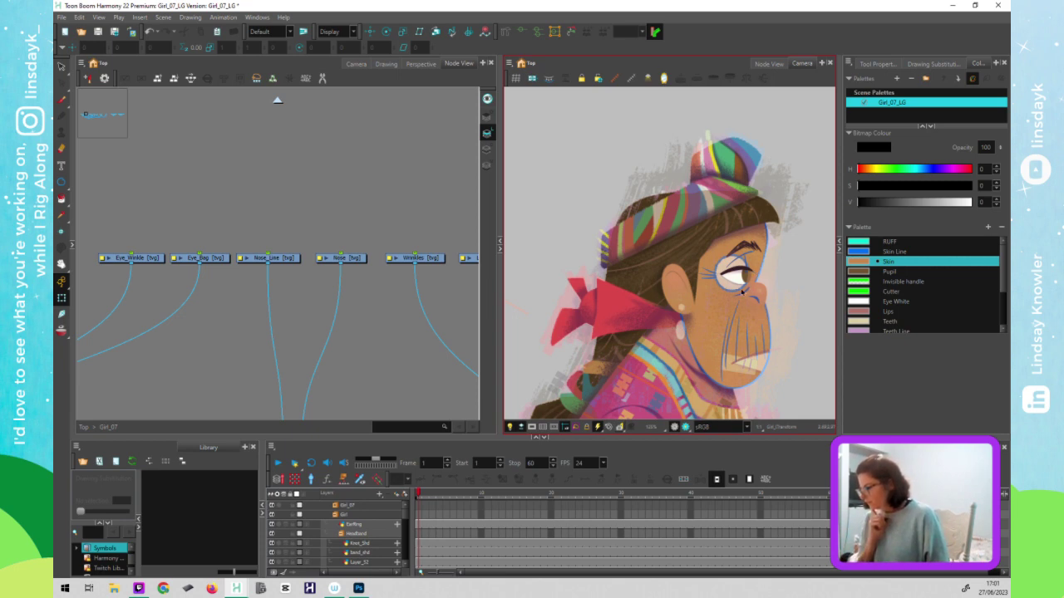
{"action": "scroll", "coordinate": [708, 354], "scroll_direction": "up", "scroll_amount": 4}
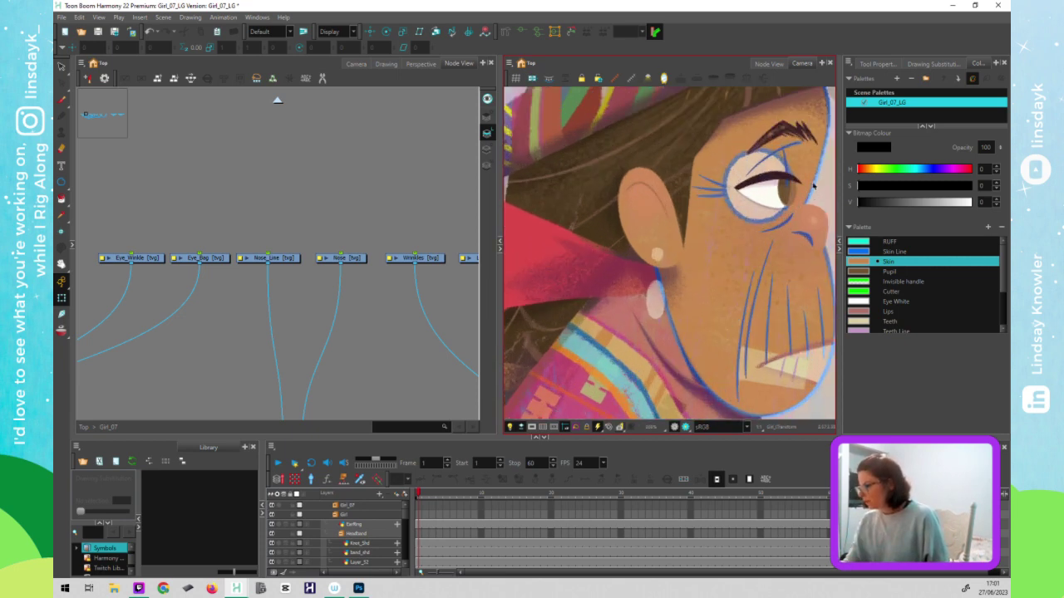
{"action": "left_click", "coordinate": [814, 191]}
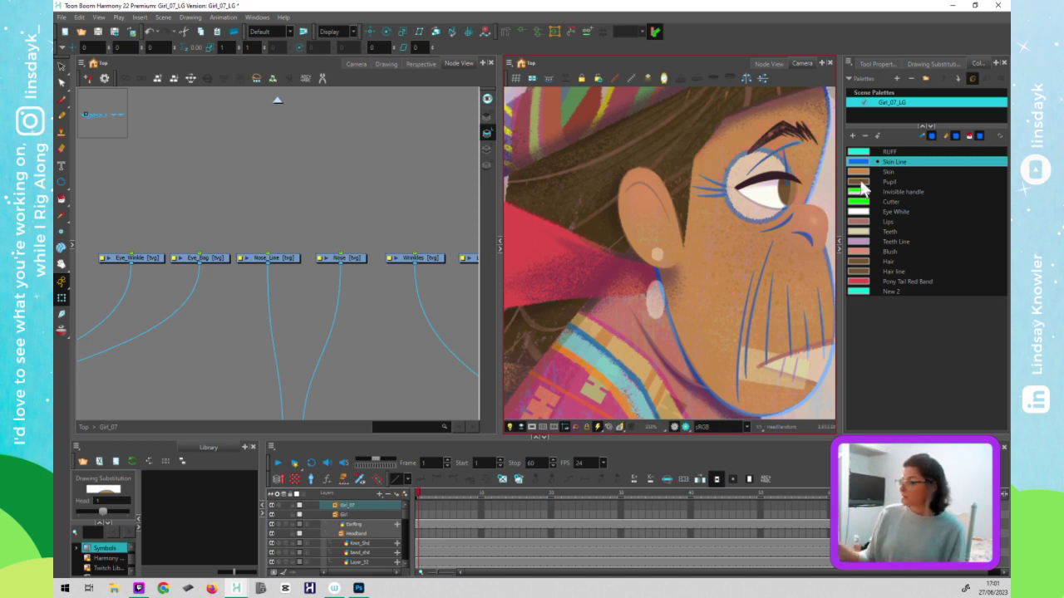
{"action": "left_click", "coordinate": [719, 365]}
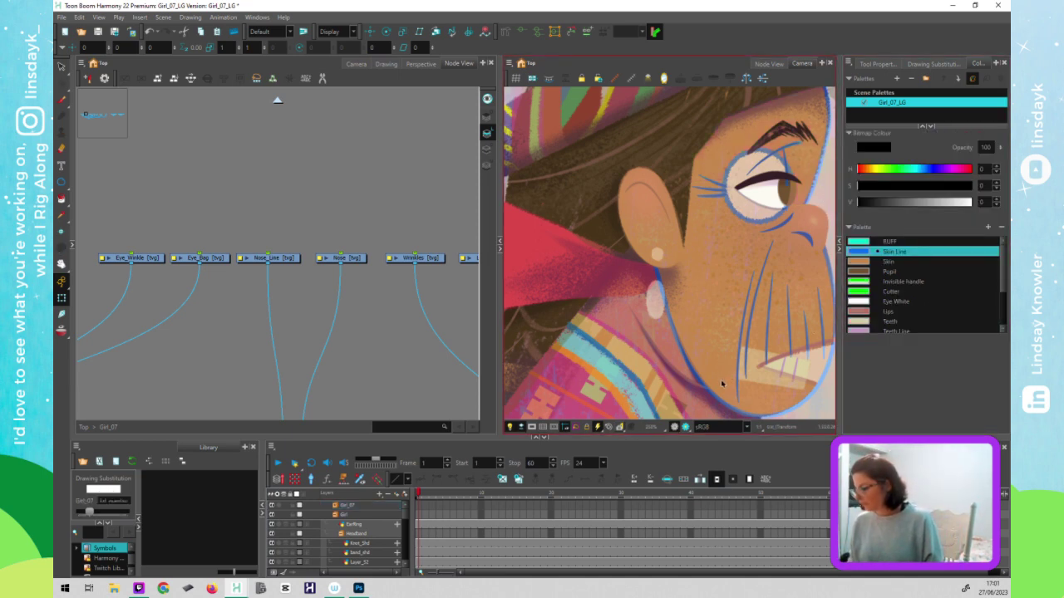
{"action": "left_click", "coordinate": [703, 387]}
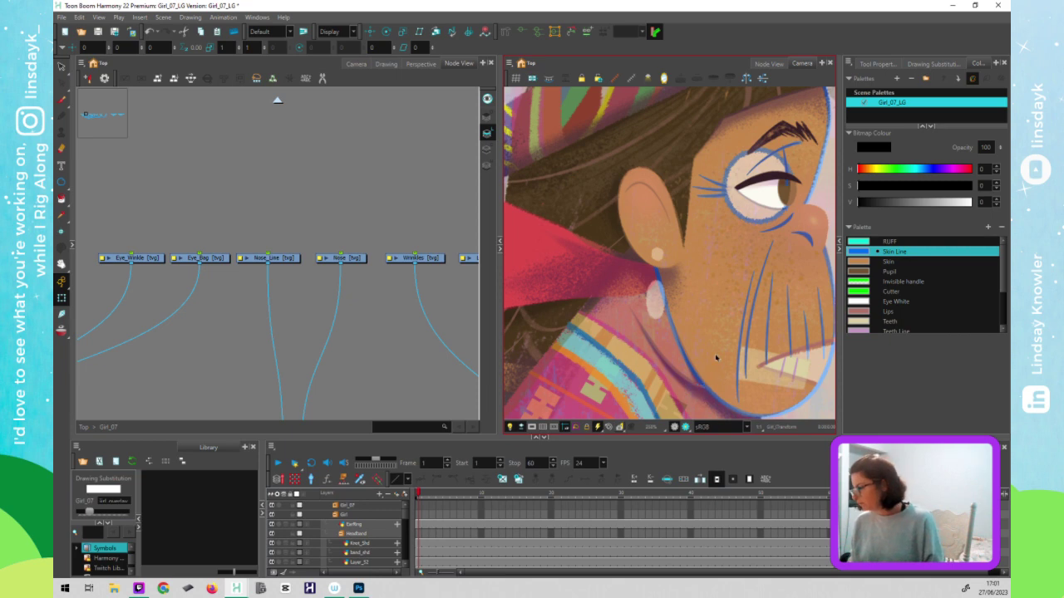
{"action": "scroll", "coordinate": [778, 400], "scroll_direction": "down", "scroll_amount": 1}
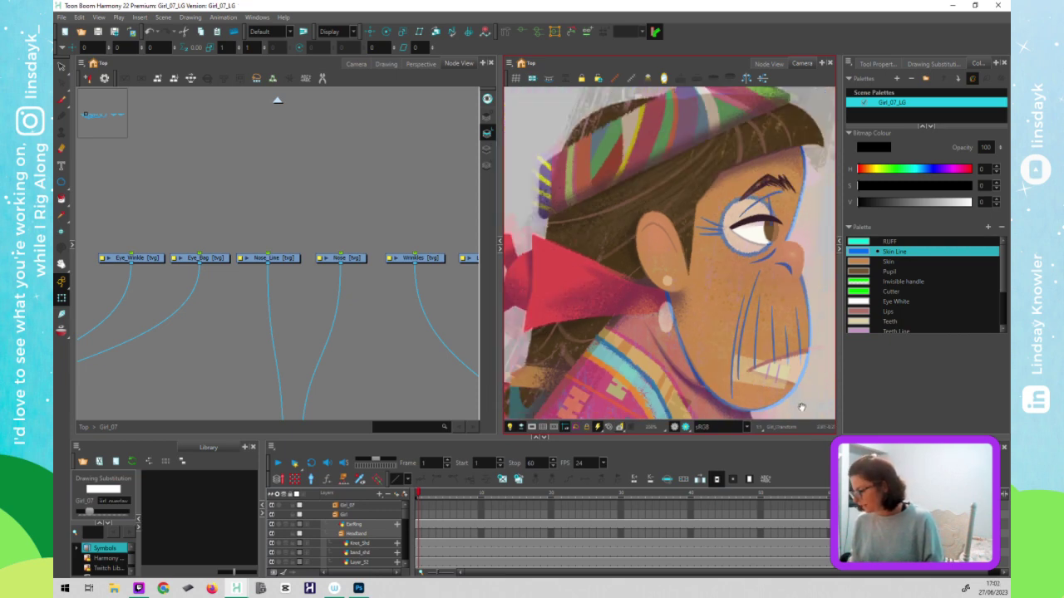
{"action": "left_click_drag", "start_coordinate": [802, 407], "coordinate": [753, 358]}
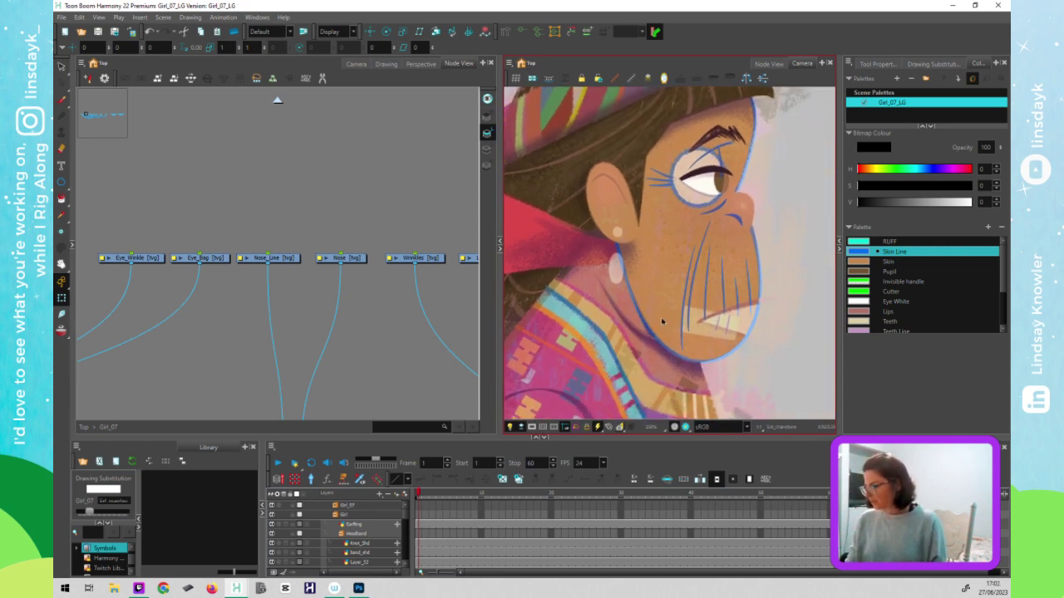
- Select the jaw drawing and compare its contour on the line art and colour art layers
{"action": "left_click", "coordinate": [666, 346]}
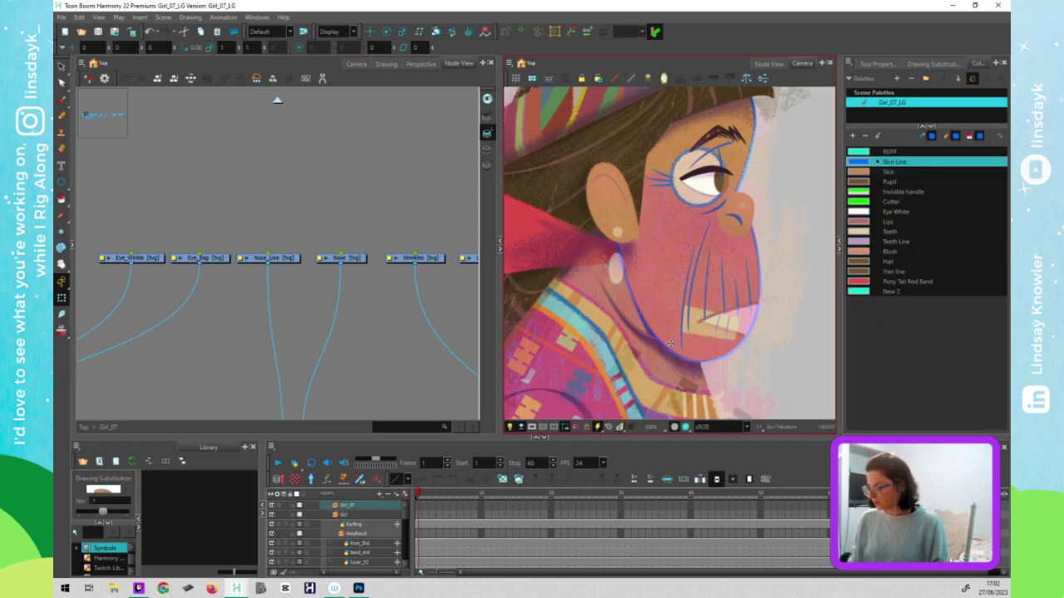
{"action": "left_click", "coordinate": [407, 368]}
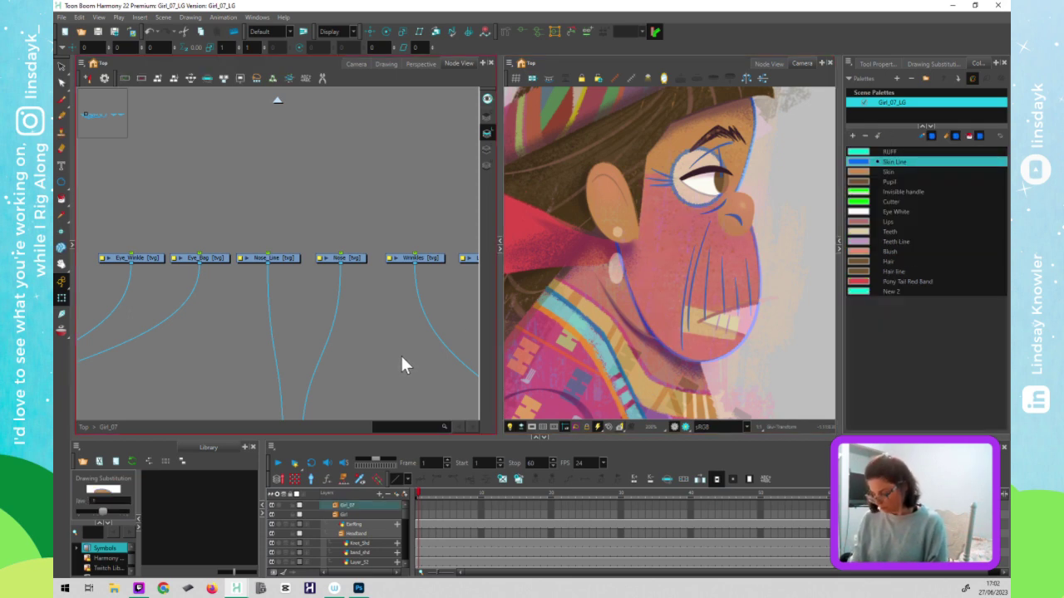
{"action": "left_click", "coordinate": [664, 308]}
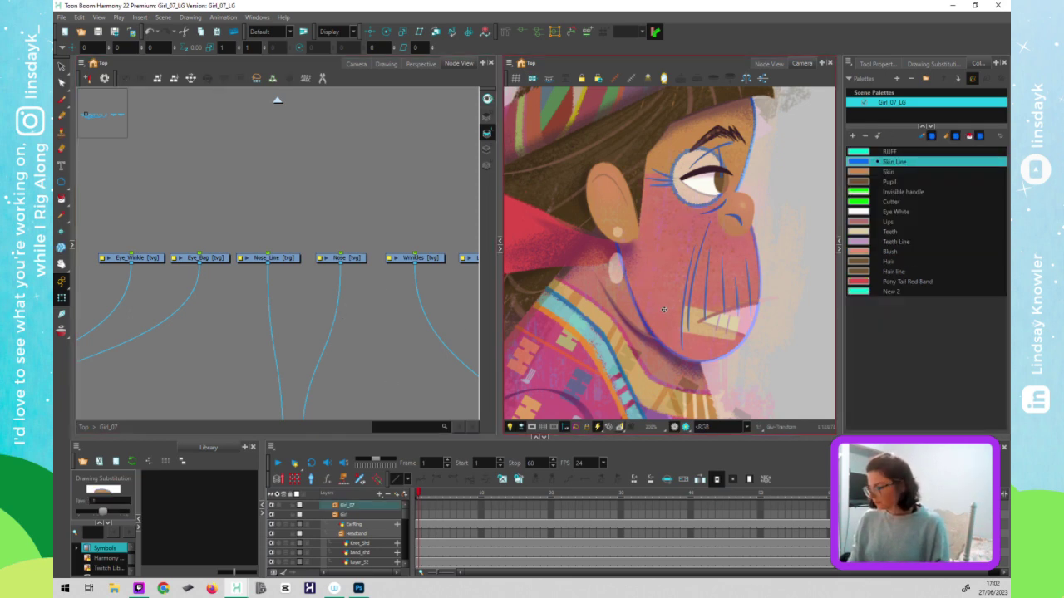
{"action": "left_click", "coordinate": [663, 298]}
{"action": "left_click", "coordinate": [642, 315]}
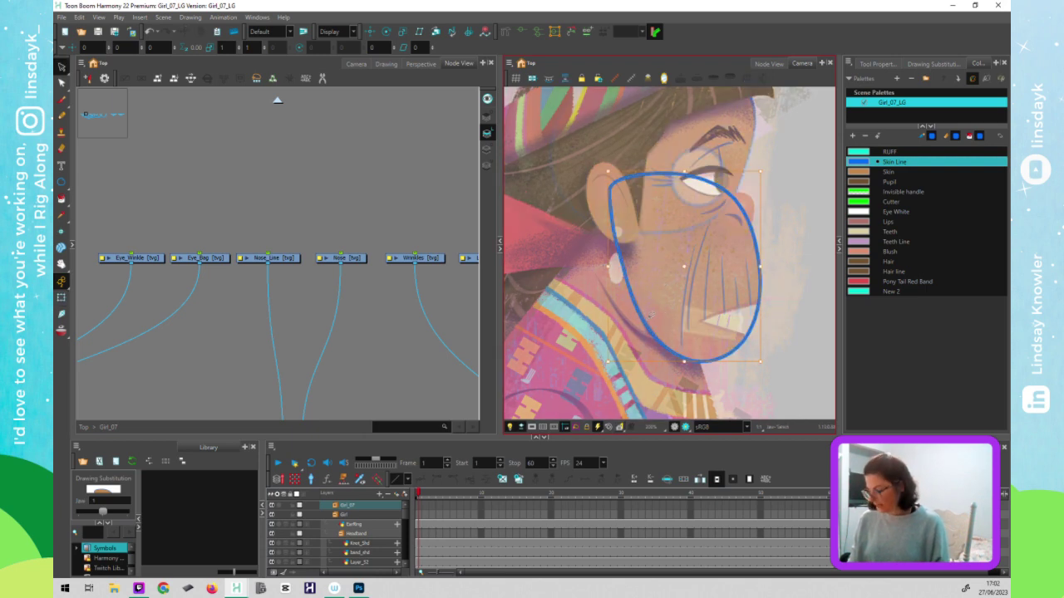
{"action": "left_click", "coordinate": [488, 117]}
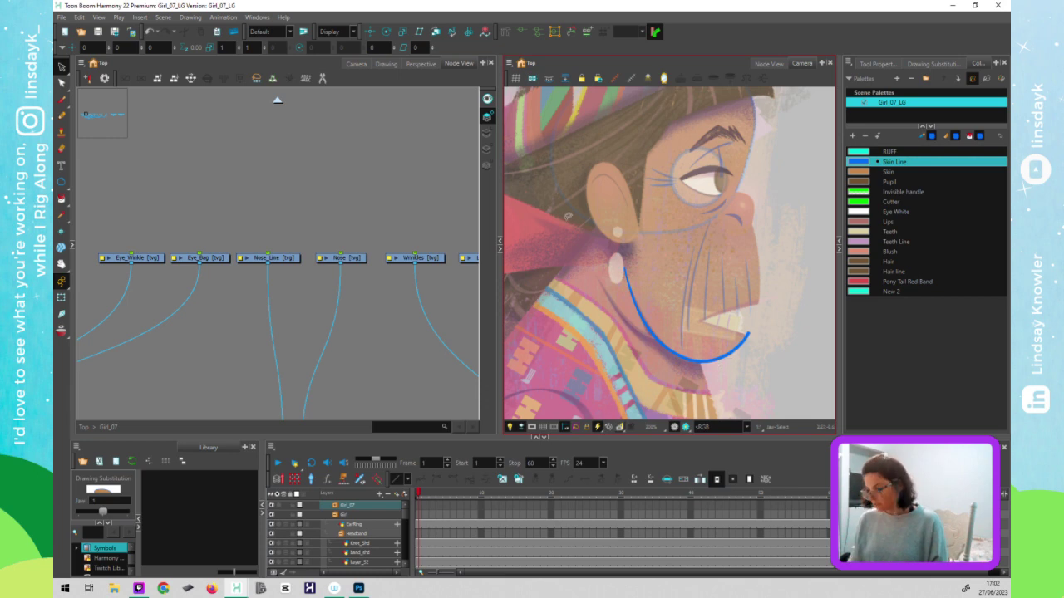
{"action": "left_click", "coordinate": [488, 133]}
{"action": "left_click", "coordinate": [756, 338]}
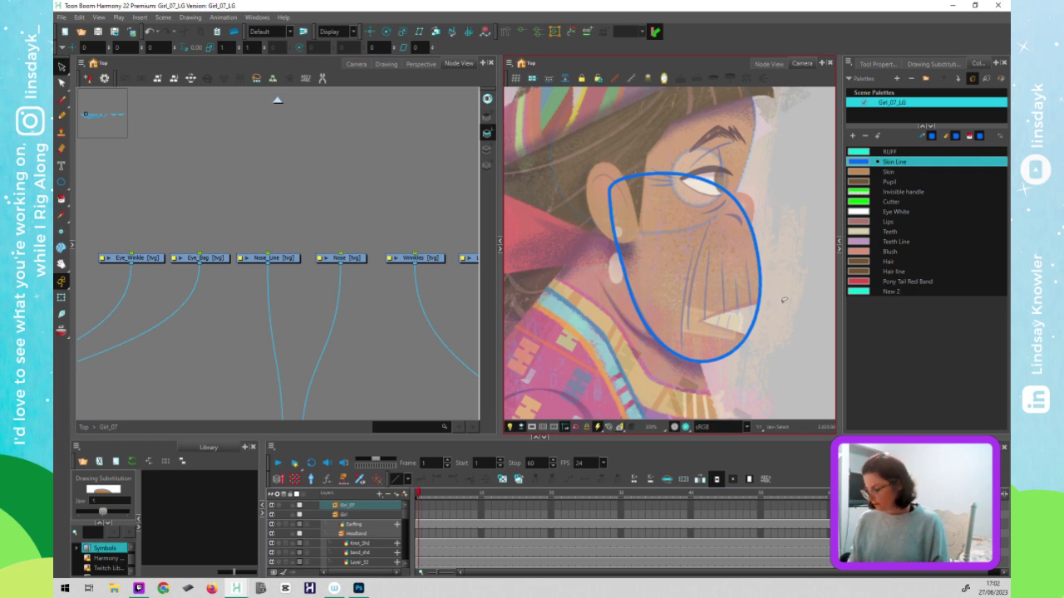
- With the jaw drawing selected, add a palette colour named Dark Skin Line and place it directly under RUFF
{"action": "key", "text": "shift+2"}
{"action": "left_click", "coordinate": [755, 142]}
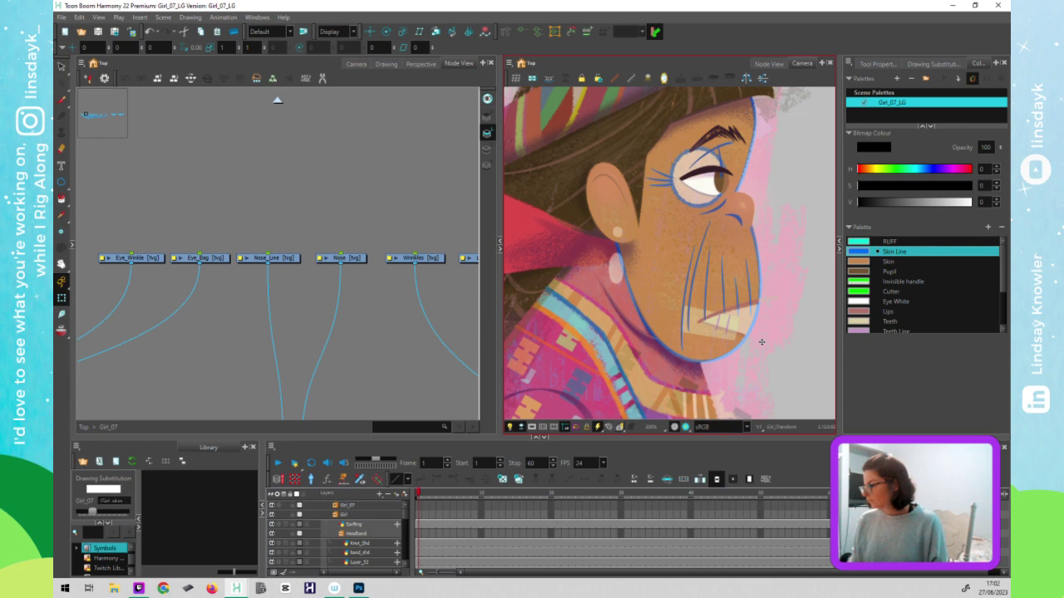
{"action": "left_click", "coordinate": [691, 362]}
{"action": "key", "text": "alt+s"}
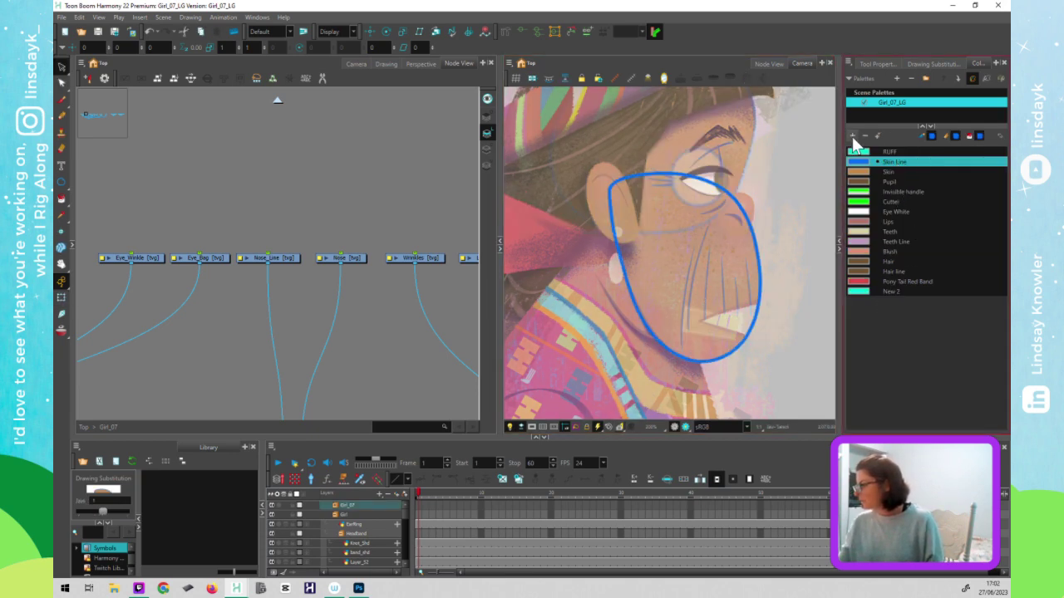
{"action": "left_click_drag", "start_coordinate": [888, 301], "coordinate": [890, 157]}
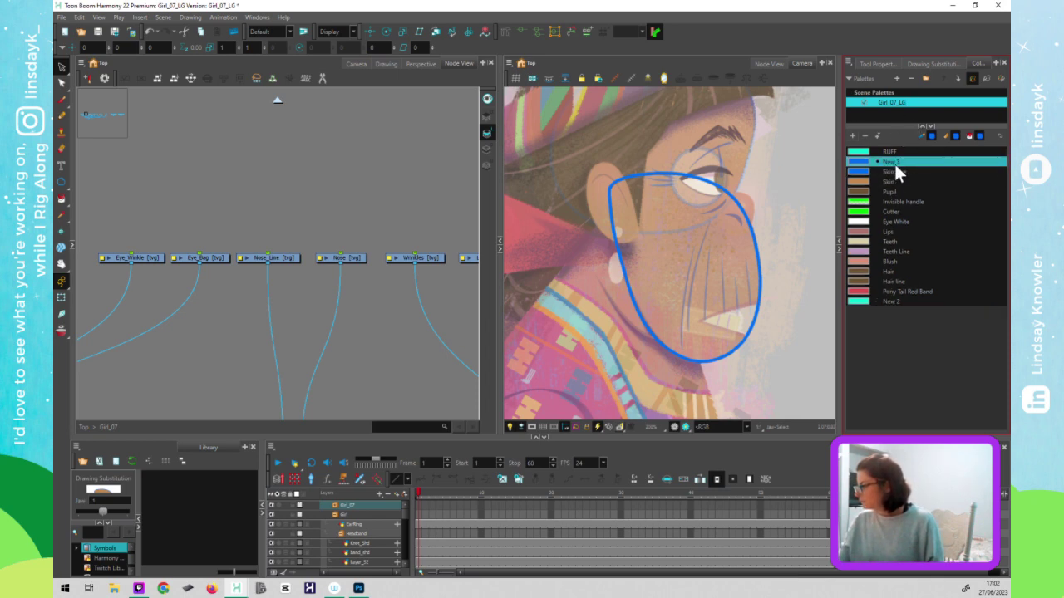
{"action": "mouse_move", "coordinate": [903, 163]}
{"action": "left_mouse_down"}
{"action": "mouse_move", "coordinate": [902, 176]}
{"action": "mouse_move", "coordinate": [902, 166]}
{"action": "left_mouse_up"}
{"action": "double_click", "coordinate": [891, 162]}
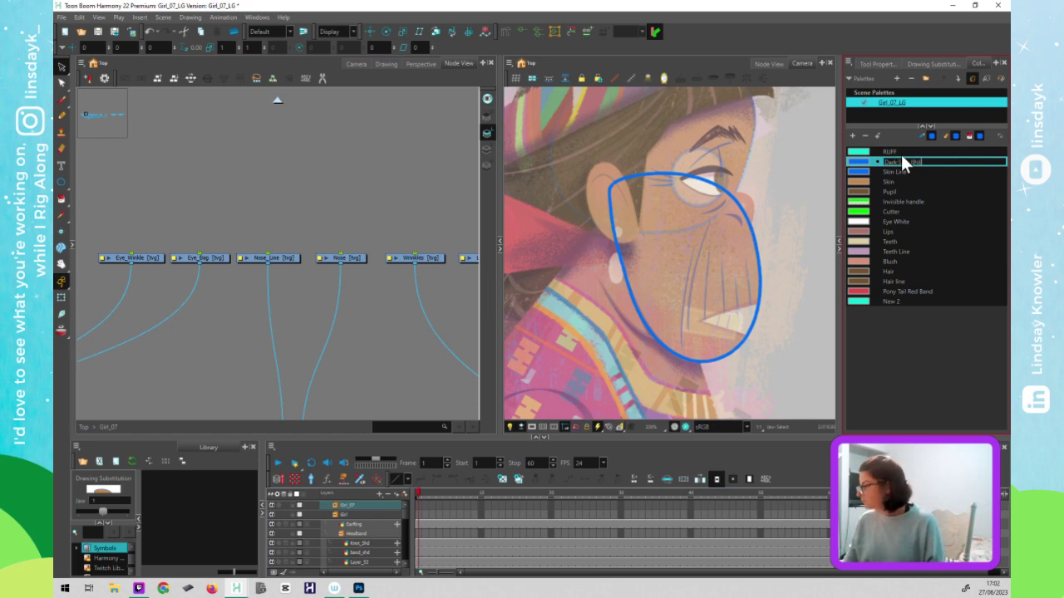
{"action": "key", "text": "BackSpace"}
{"action": "key", "text": "BackSpace"}
{"action": "key", "text": "BackSpace"}
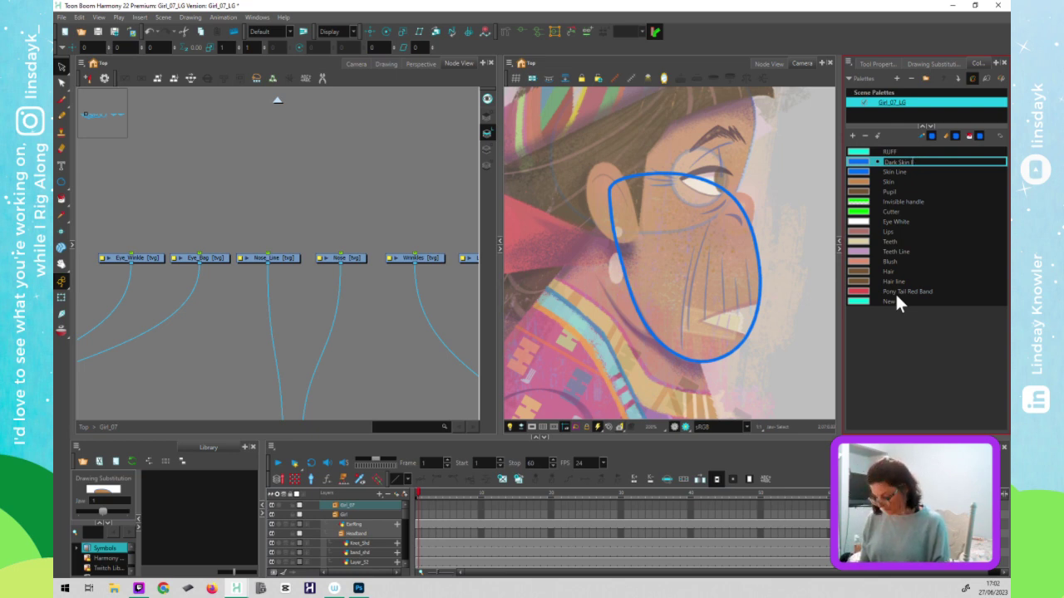
{"action": "type", "text": "ine"}
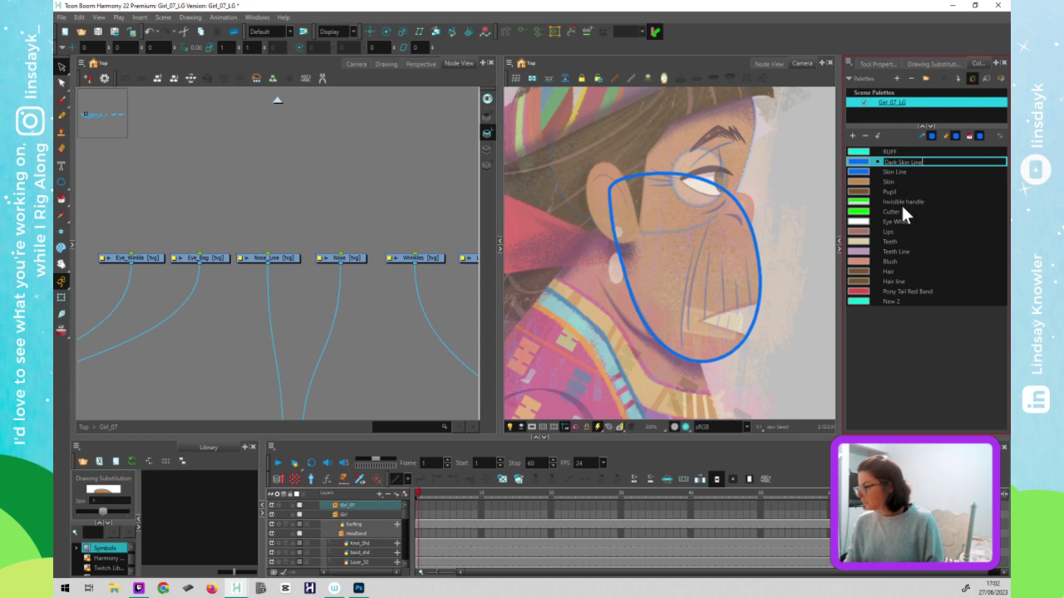
{"action": "key", "text": "Return"}
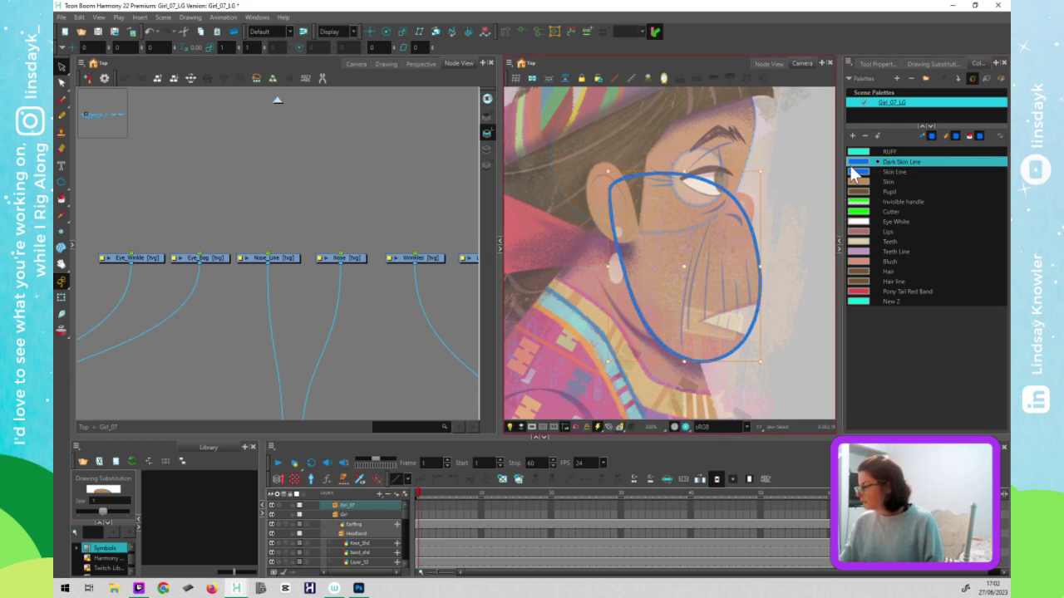
- Apply Dark Skin Line to the jaw outline and deselect the drawing
{"action": "left_click", "coordinate": [785, 264]}
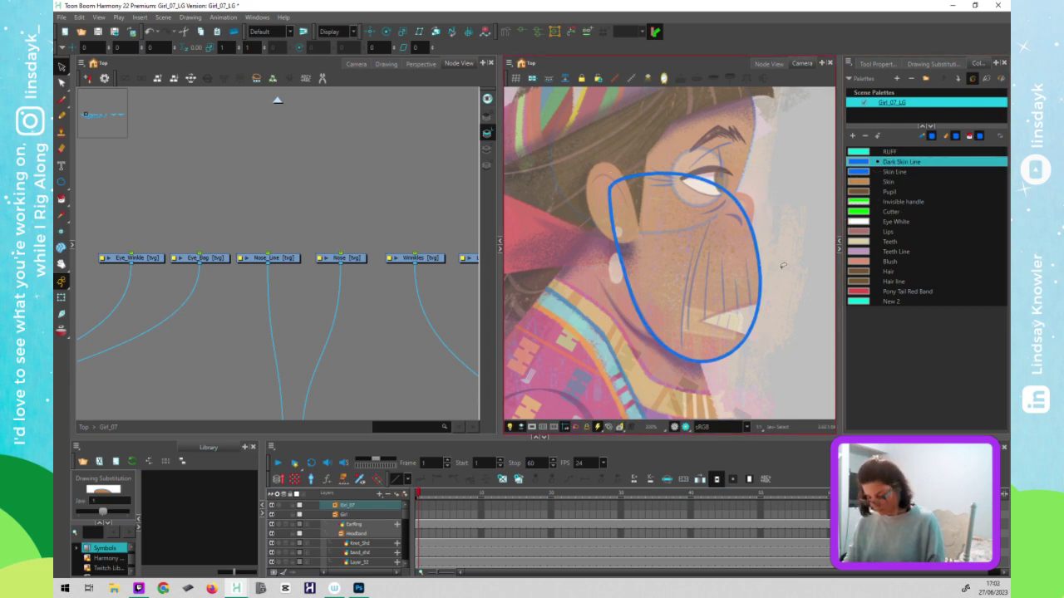
{"action": "key", "text": "shift+t"}
{"action": "key", "text": "Escape"}
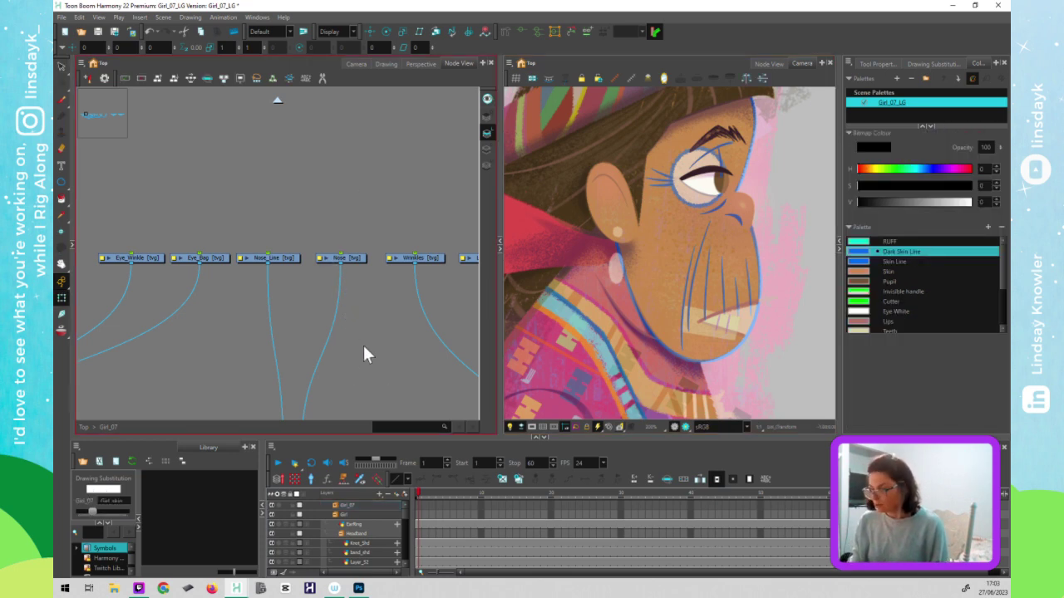
{"action": "left_click", "coordinate": [363, 345]}
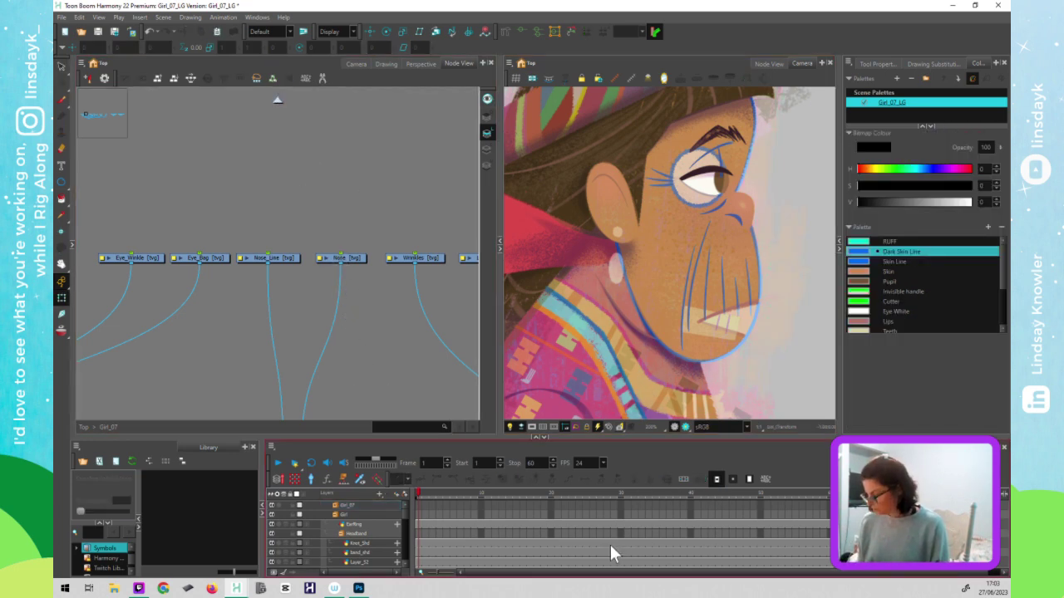
- Open a second Node View in the timeline's area and collapse the bitmap colour controls above the palette
{"action": "key", "text": "ctrl+Tab"}
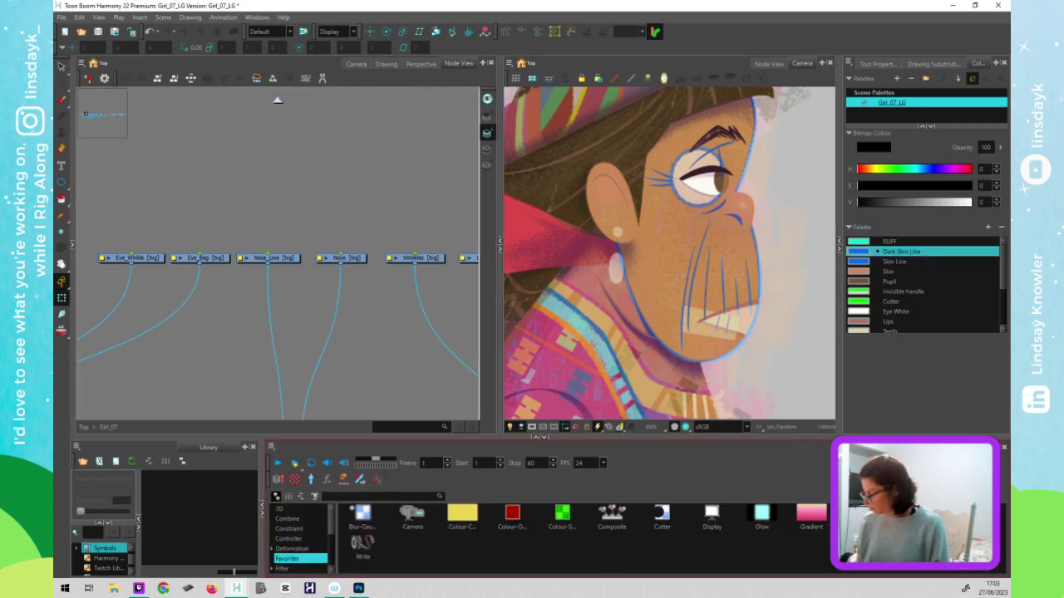
{"action": "left_click", "coordinate": [935, 447]}
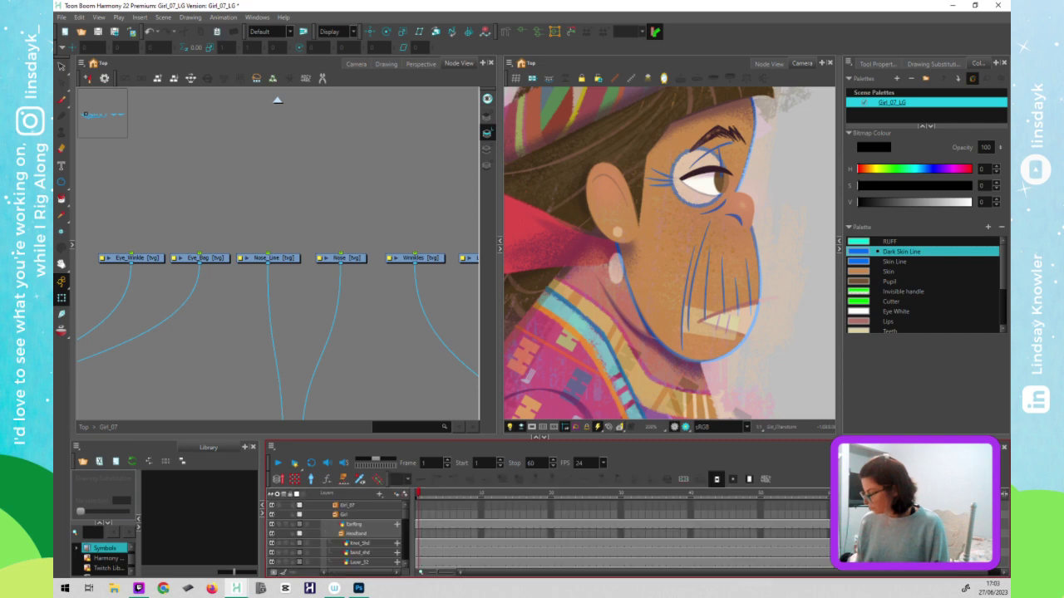
{"action": "left_click", "coordinate": [998, 450]}
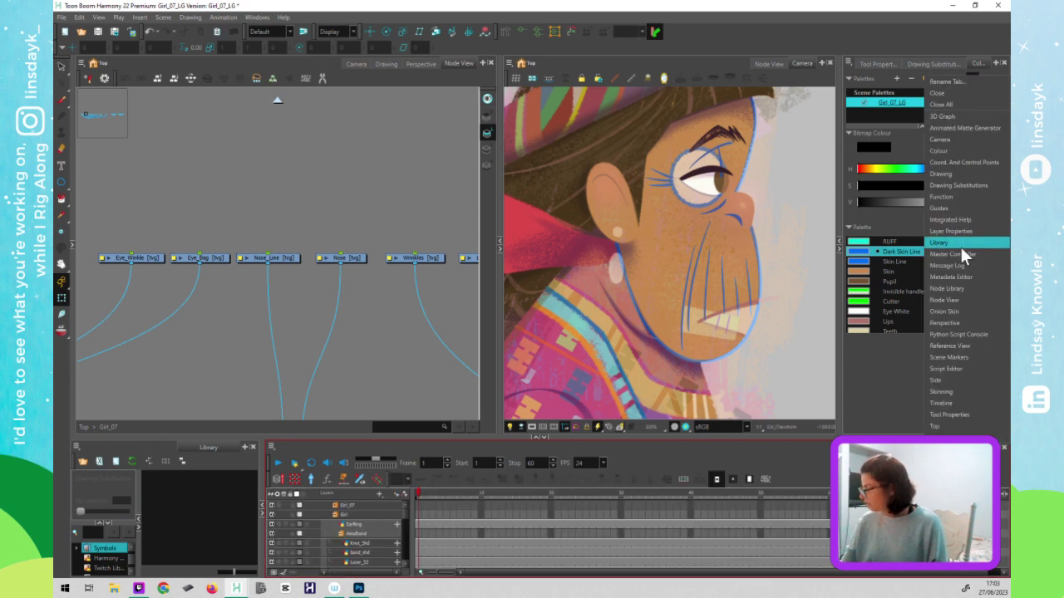
{"action": "left_click", "coordinate": [954, 300]}
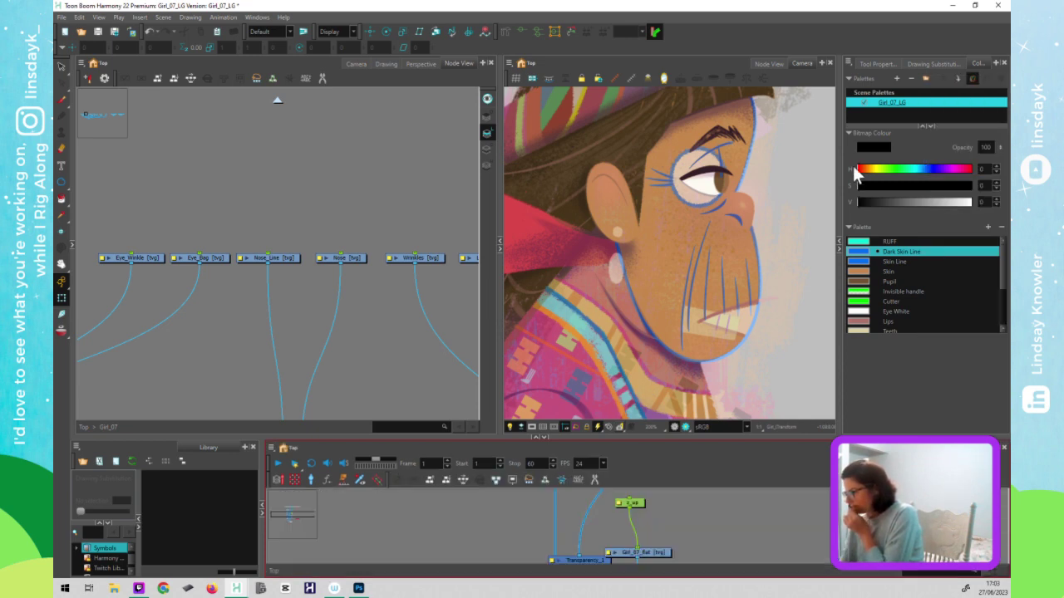
{"action": "left_click", "coordinate": [849, 133]}
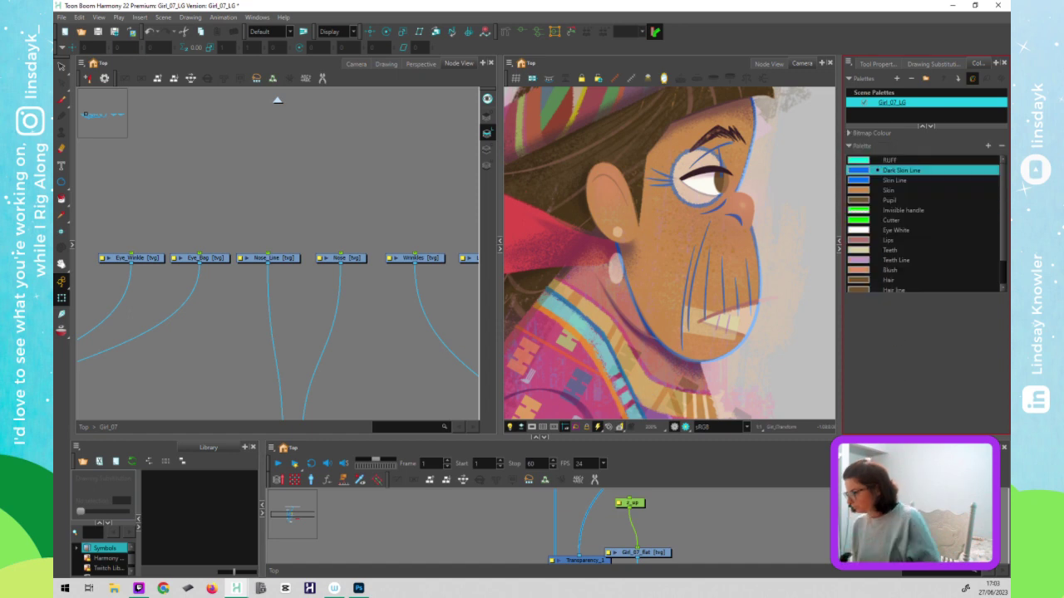
- Disable the Transparency node connected below Girl_07_flat to show the reference artwork at full strength
{"action": "left_click_drag", "start_coordinate": [705, 544], "coordinate": [725, 513]}
{"action": "left_click", "coordinate": [670, 548]}
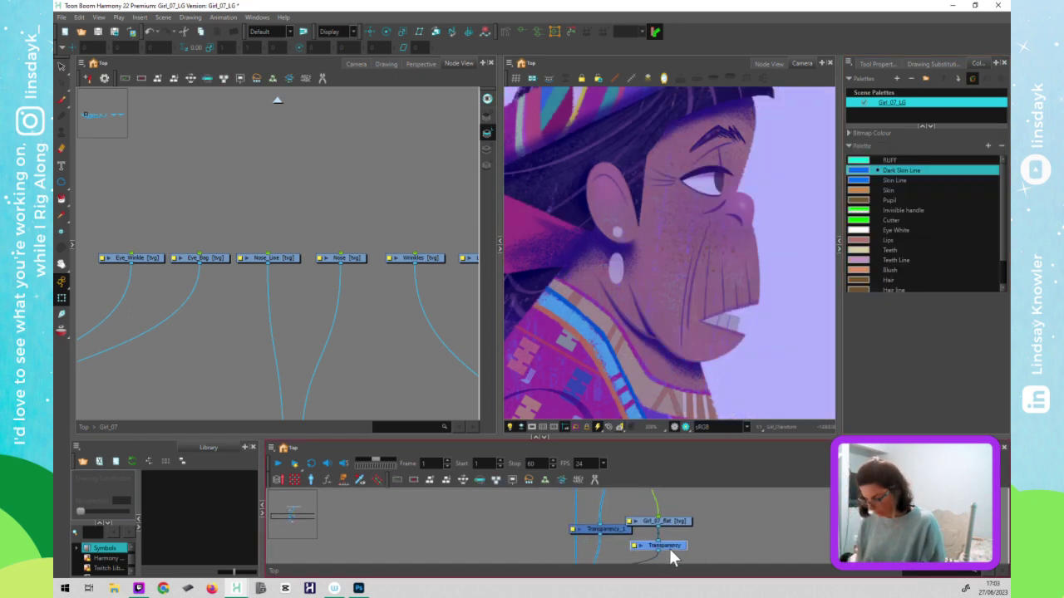
{"action": "key", "text": "d"}
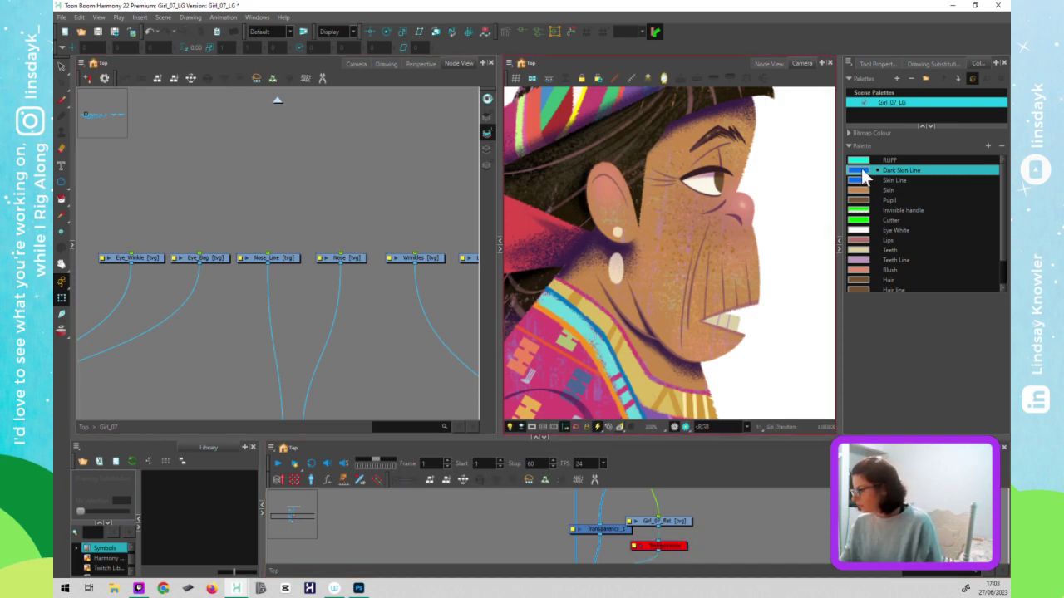
- Recolour the Skin Line swatch with the dark skin tone sampled from the reference's jaw area and rename it Dark Skin Line
{"action": "double_click", "coordinate": [862, 171]}
{"action": "left_click", "coordinate": [866, 181]}
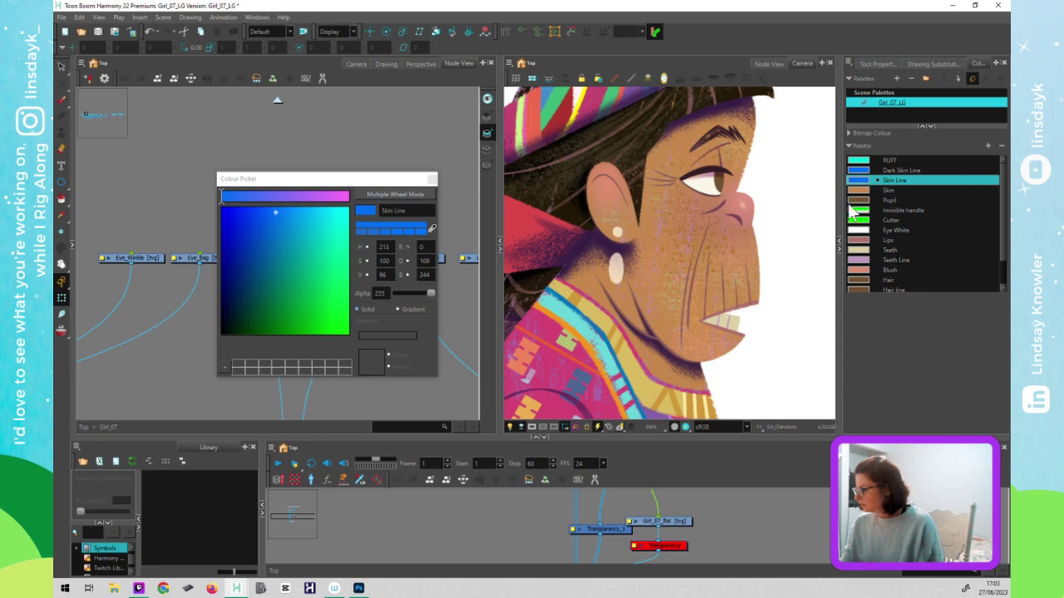
{"action": "left_click", "coordinate": [432, 228]}
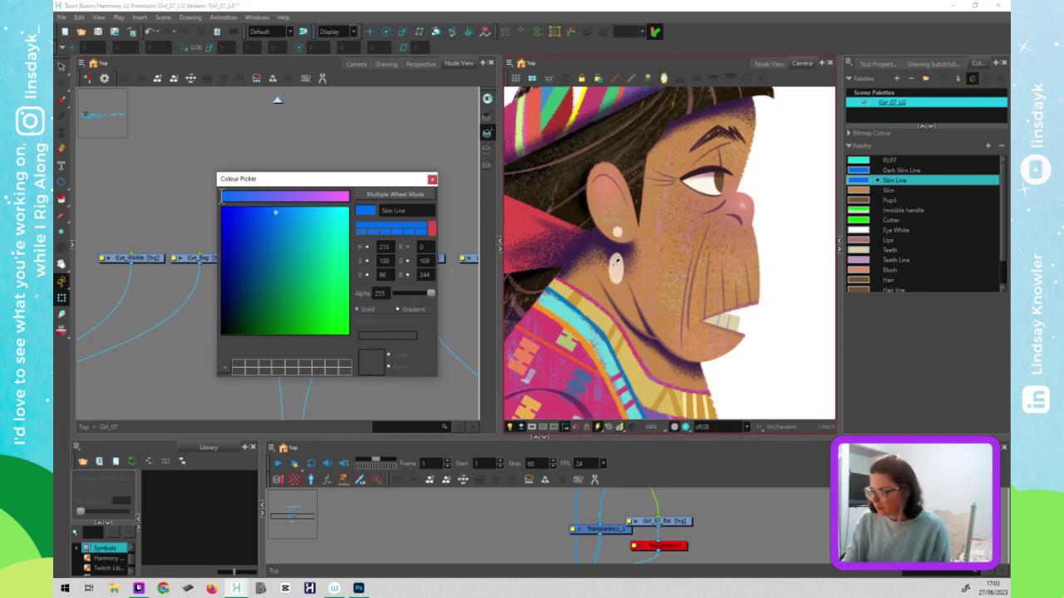
{"action": "left_click", "coordinate": [664, 343]}
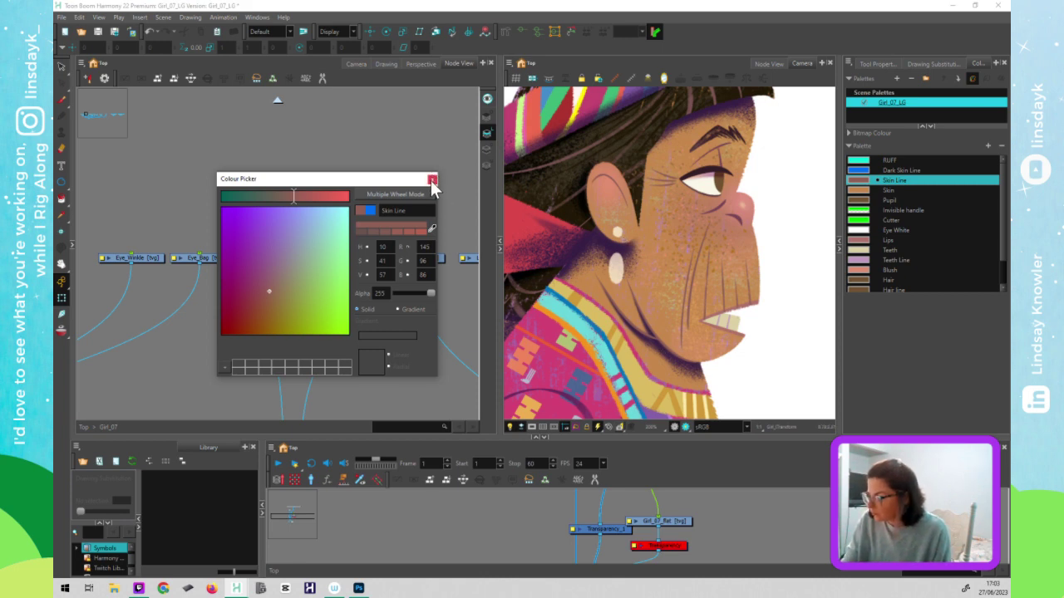
{"action": "left_click", "coordinate": [384, 210]}
{"action": "type", "text": "Dark"}
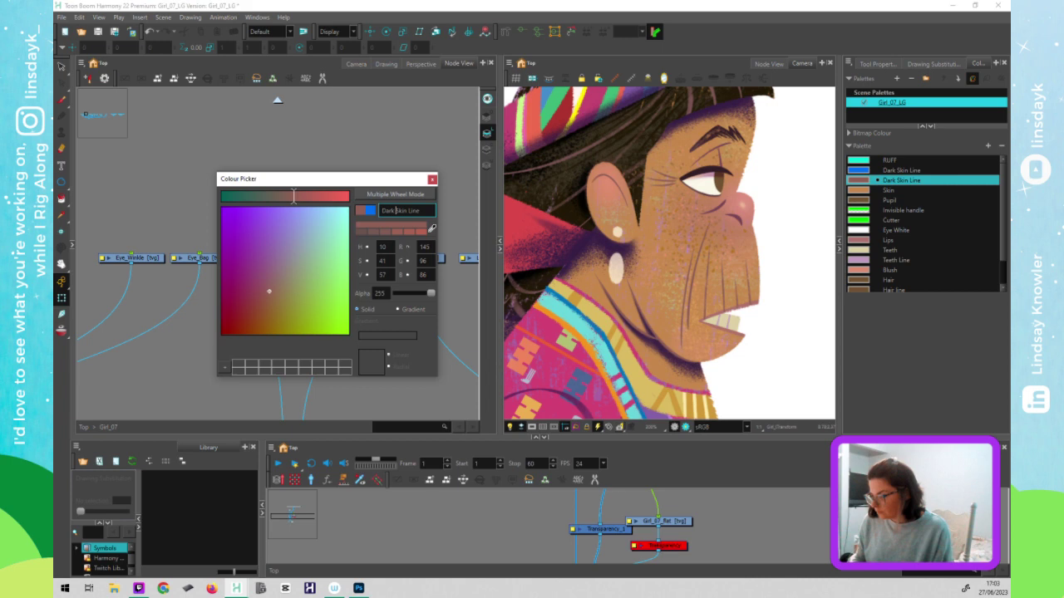
{"action": "left_click", "coordinate": [432, 180]}
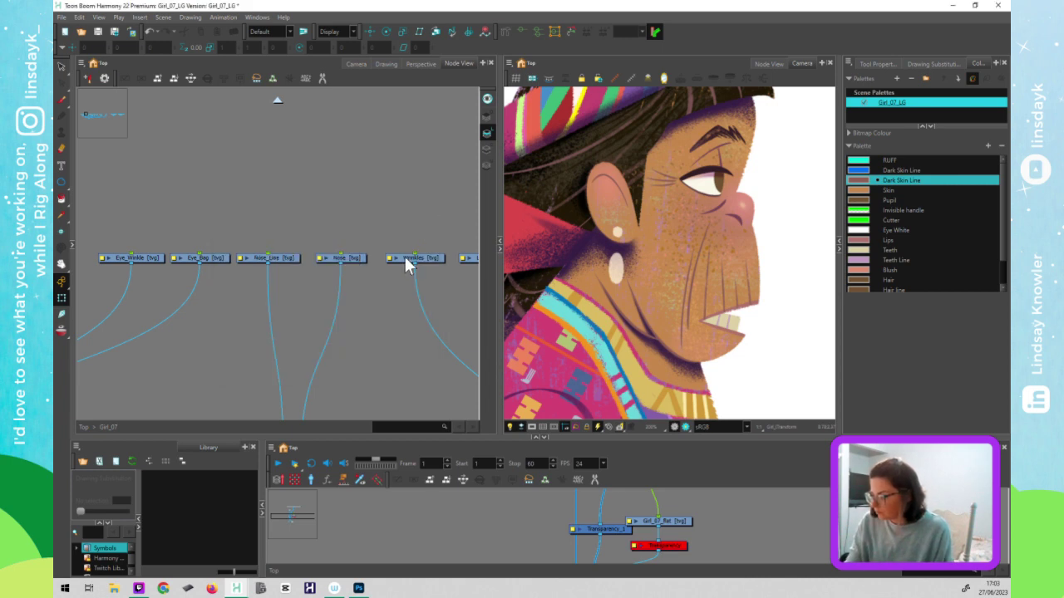
- Rename the blue swatch directly under RUFF to Skin Line
{"action": "left_click", "coordinate": [899, 170]}
{"action": "double_click", "coordinate": [899, 172]}
{"action": "left_click_drag", "start_coordinate": [898, 170], "coordinate": [885, 170]}
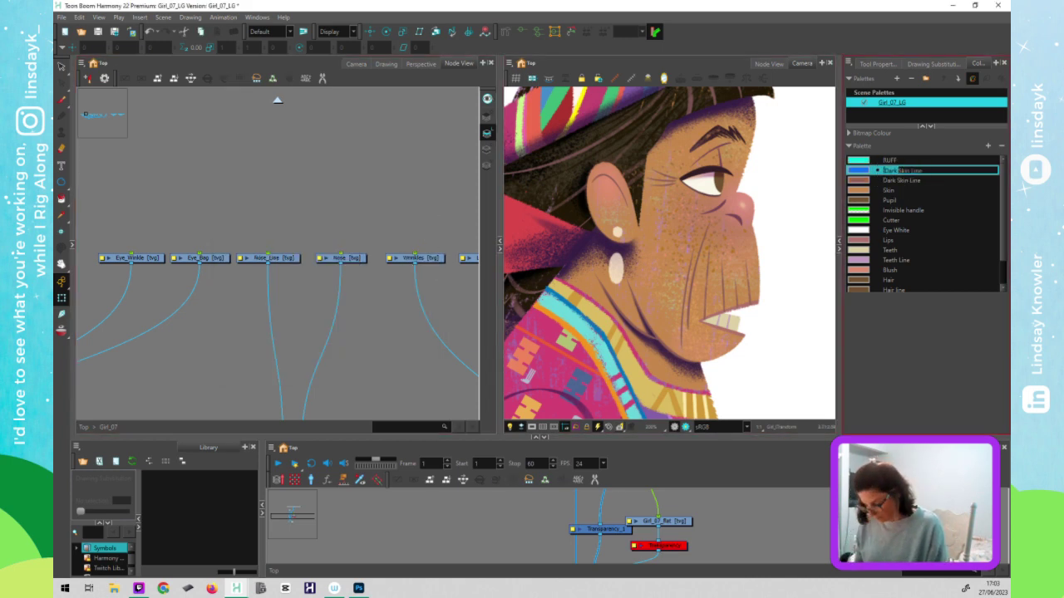
{"action": "key", "text": "BackSpace"}
{"action": "key", "text": "BackSpace"}
{"action": "key", "text": "Return"}
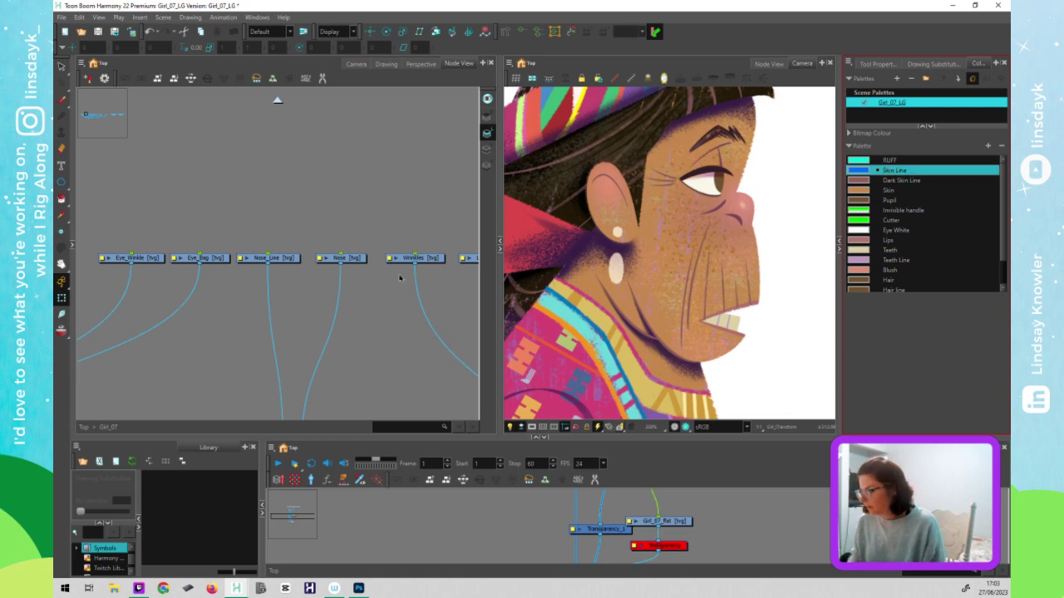
- Enable the Transparency node below Girl_07_flat again
{"action": "left_click", "coordinate": [683, 549]}
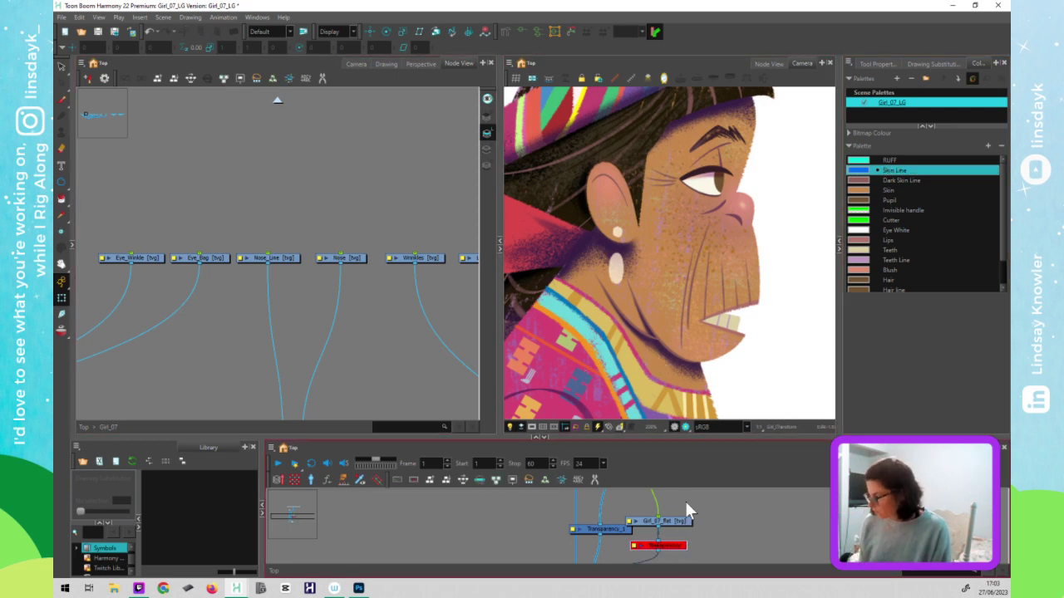
{"action": "key", "text": "a"}
{"action": "left_click", "coordinate": [761, 353]}
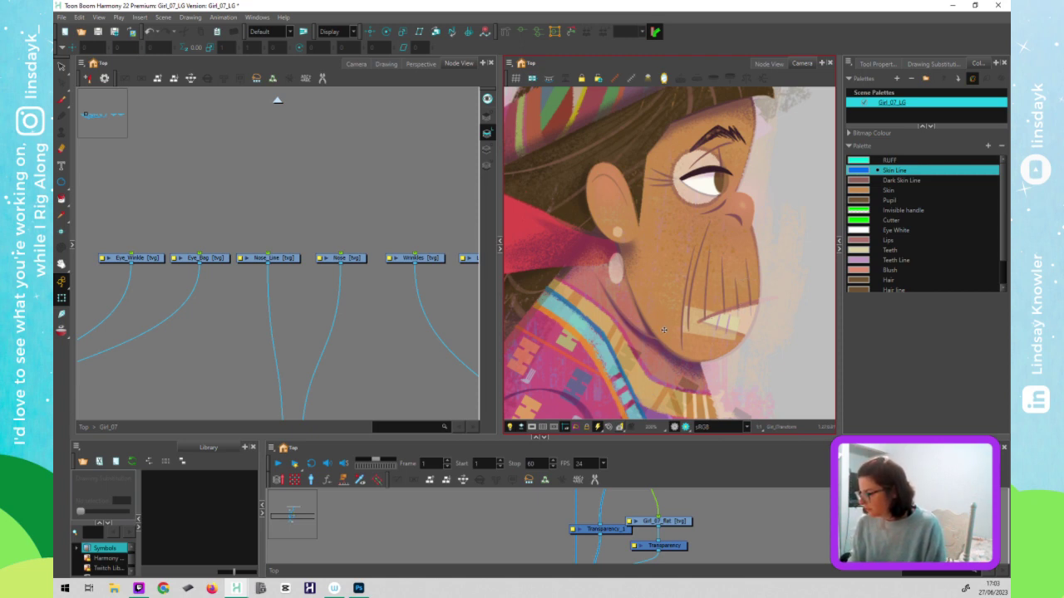
- Select the whole jaw outline and recolour it with Skin Line
{"action": "left_click", "coordinate": [651, 296]}
{"action": "left_click", "coordinate": [761, 254]}
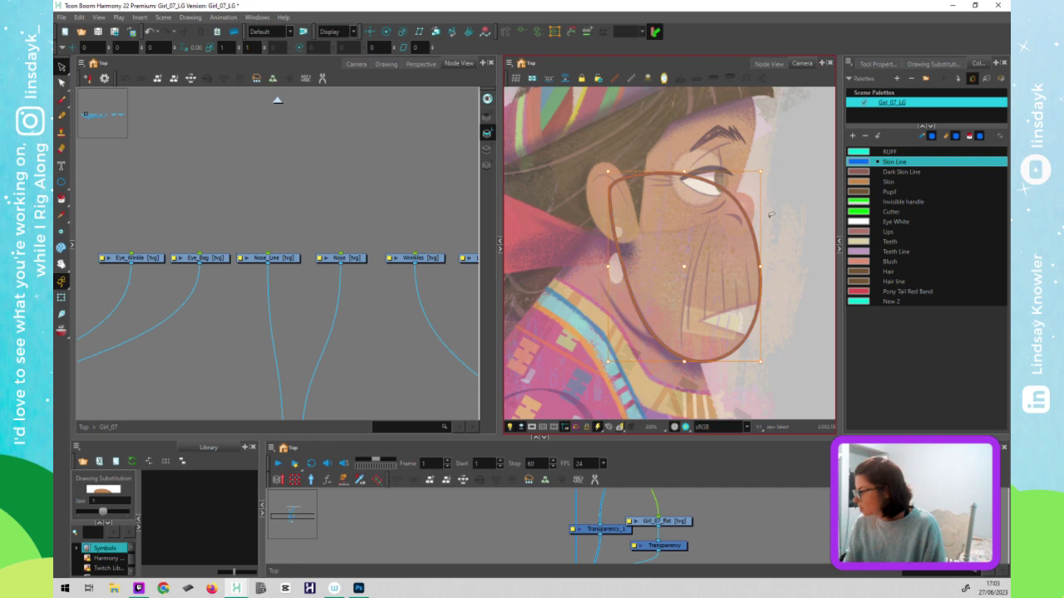
{"action": "left_click", "coordinate": [912, 161]}
{"action": "left_click", "coordinate": [757, 238]}
{"action": "key", "text": "shift+2"}
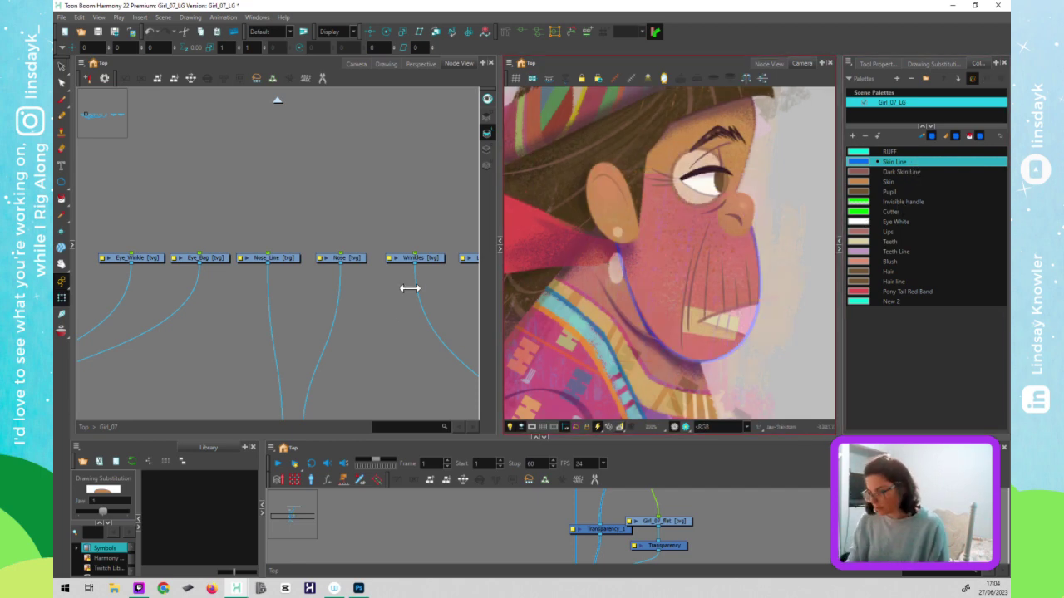
- Select the Head drawing beside the Jaw node, recolour its whole outline with Skin Line, and deselect it
{"action": "left_click", "coordinate": [743, 160]}
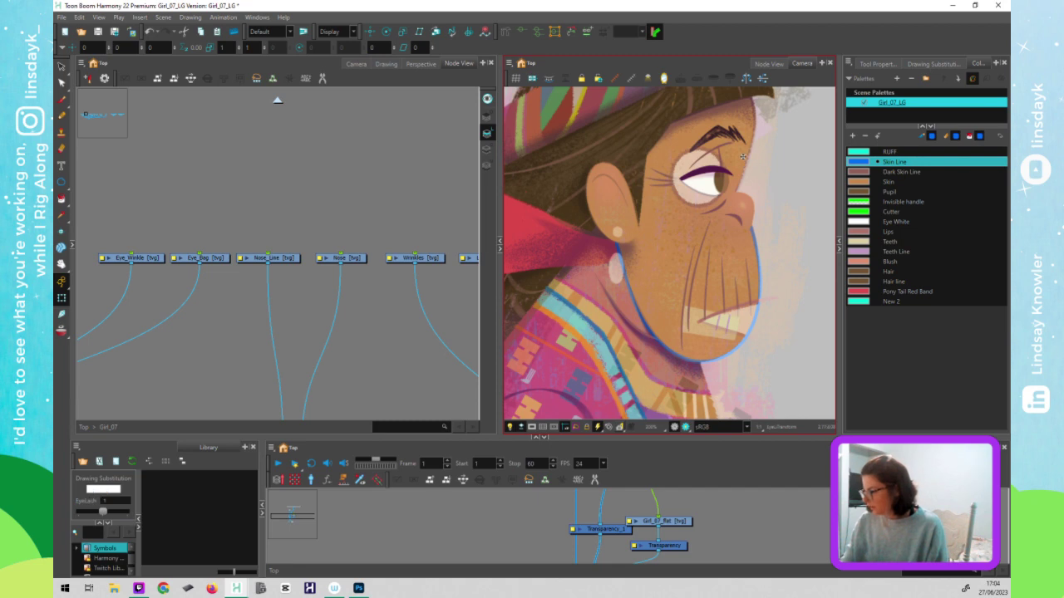
{"action": "middle_click", "coordinate": [298, 342]}
{"action": "key", "text": "o"}
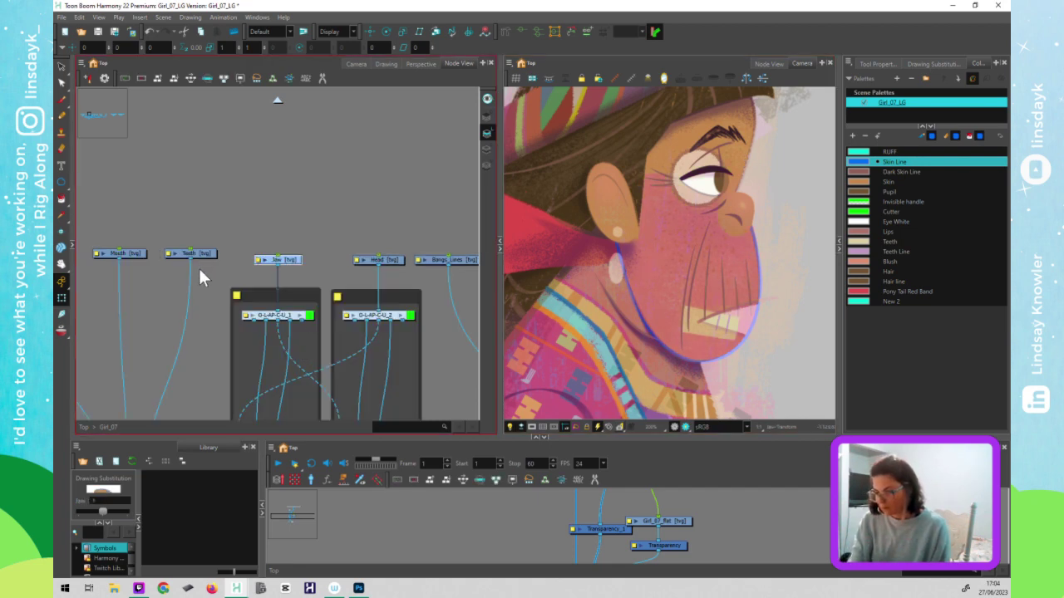
{"action": "left_click", "coordinate": [391, 257]}
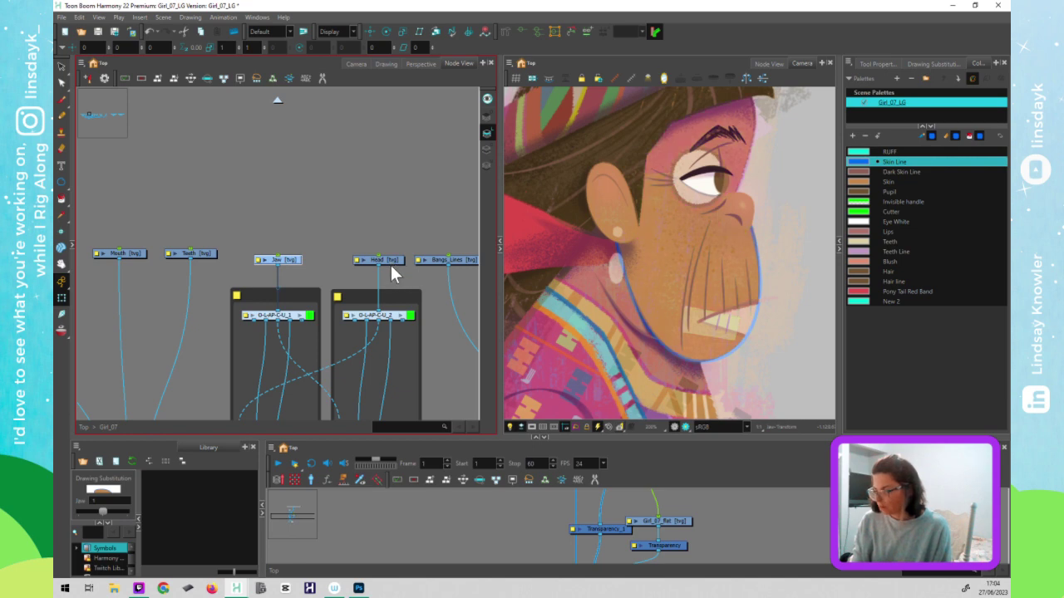
{"action": "middle_click", "coordinate": [691, 316]}
{"action": "key", "text": "alt+s"}
{"action": "key", "text": "ctrl+a"}
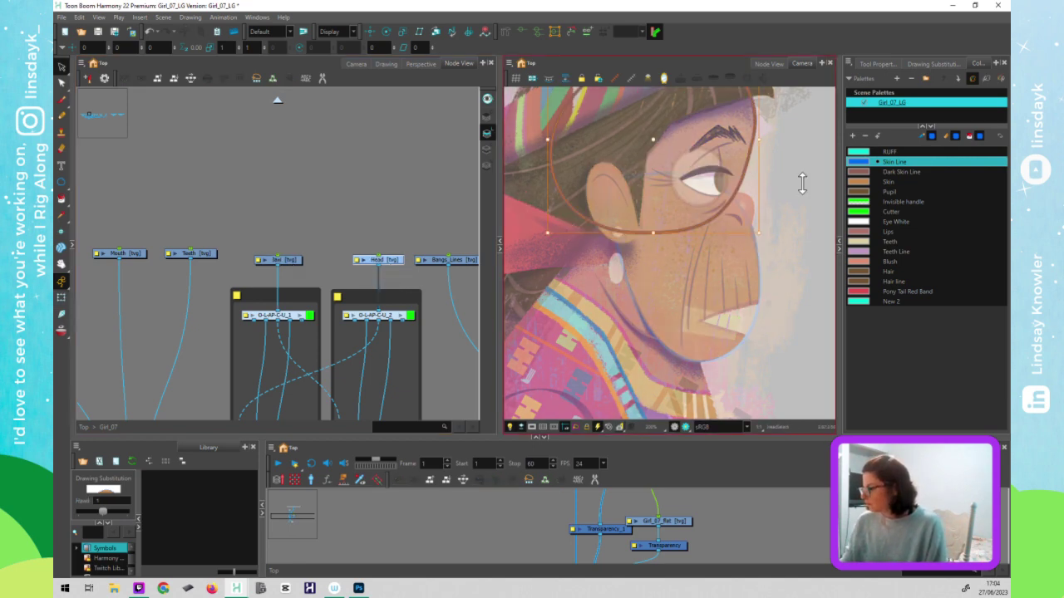
{"action": "left_click", "coordinate": [901, 162]}
{"action": "left_click", "coordinate": [778, 336]}
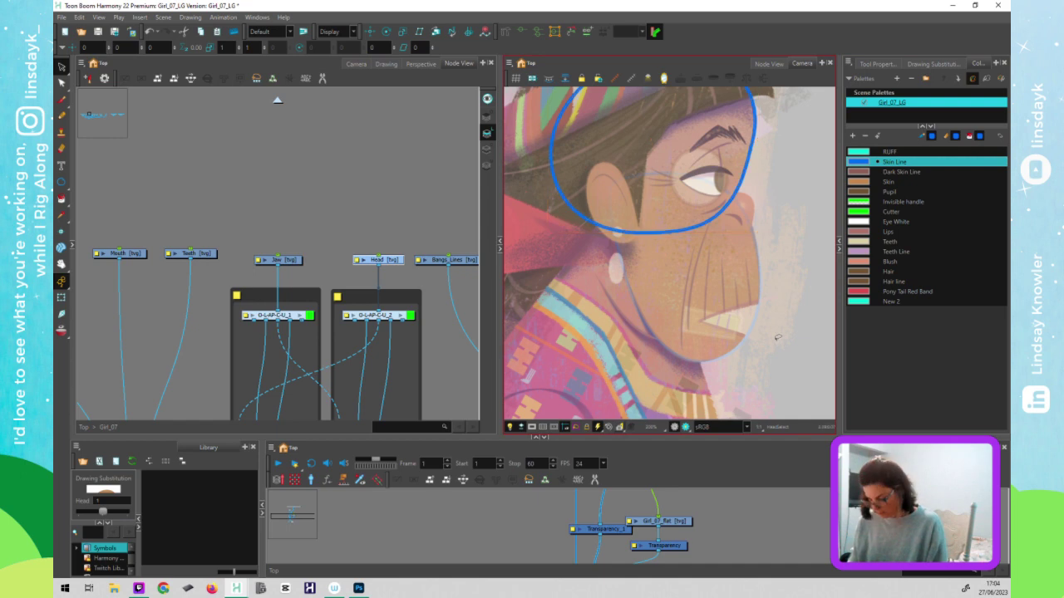
{"action": "key", "text": "shift+t"}
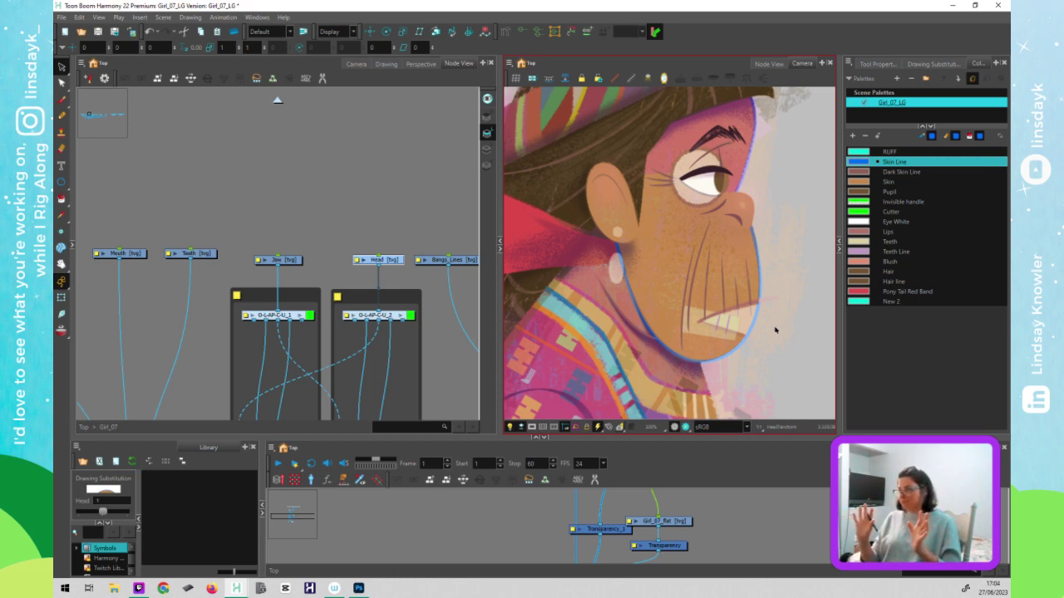
{"action": "key", "text": "shift+t"}
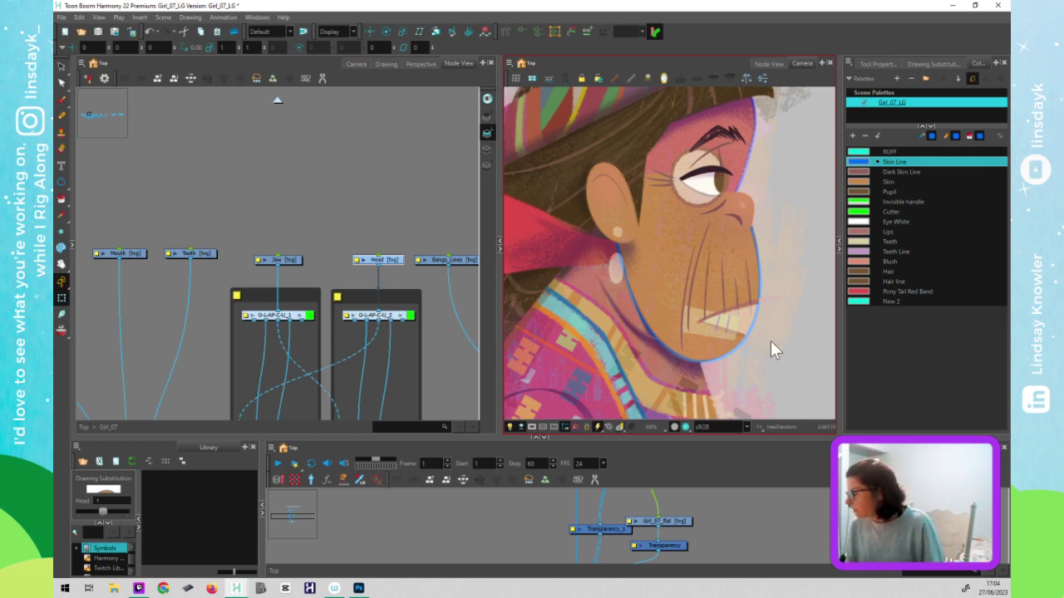
{"action": "left_click", "coordinate": [761, 278]}
{"action": "left_click", "coordinate": [773, 379]}
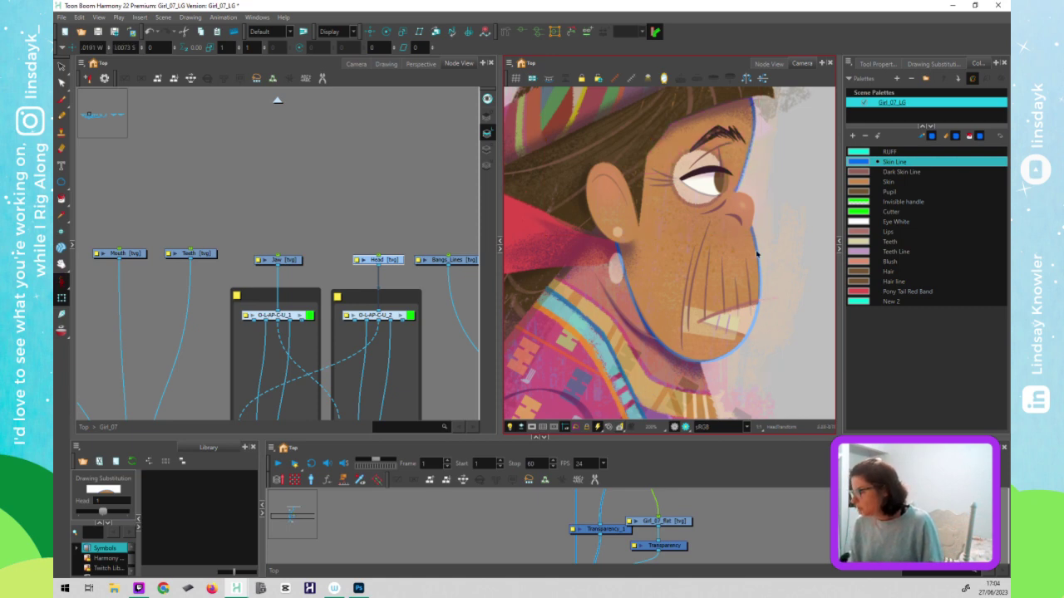
- Examine how the head and jaw outlines join on the face and how their node groups are connected
{"action": "scroll", "coordinate": [755, 251], "scroll_direction": "down", "scroll_amount": 3}
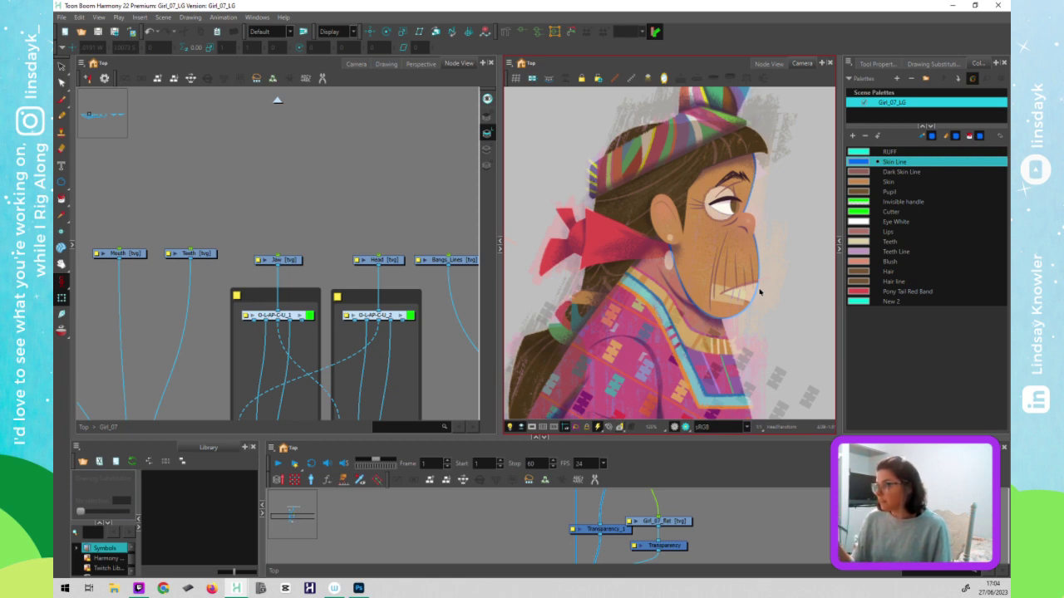
{"action": "left_click", "coordinate": [449, 394]}
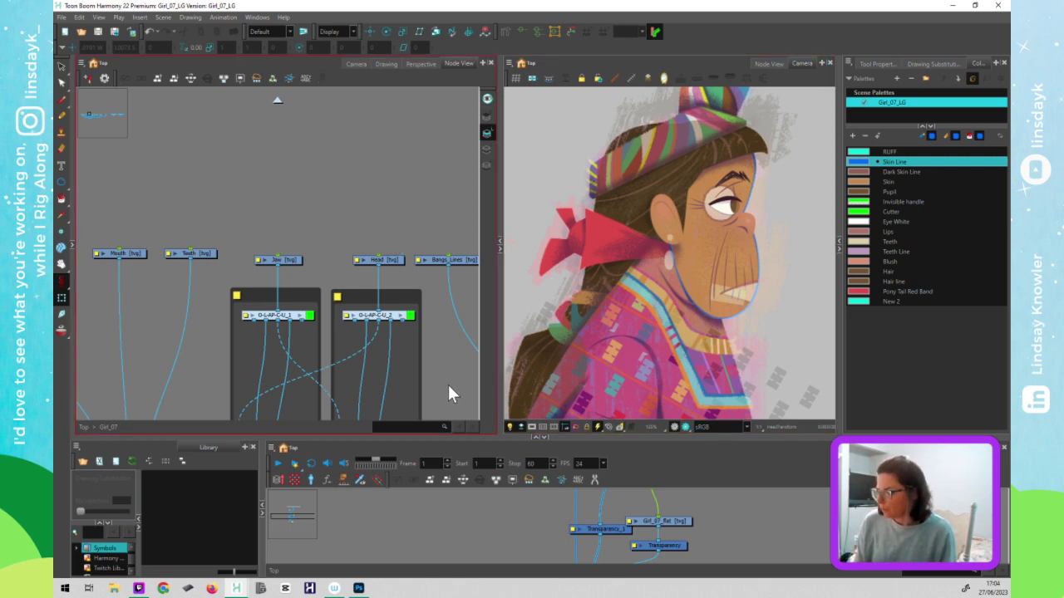
{"action": "scroll", "coordinate": [336, 260], "scroll_direction": "down", "scroll_amount": 3}
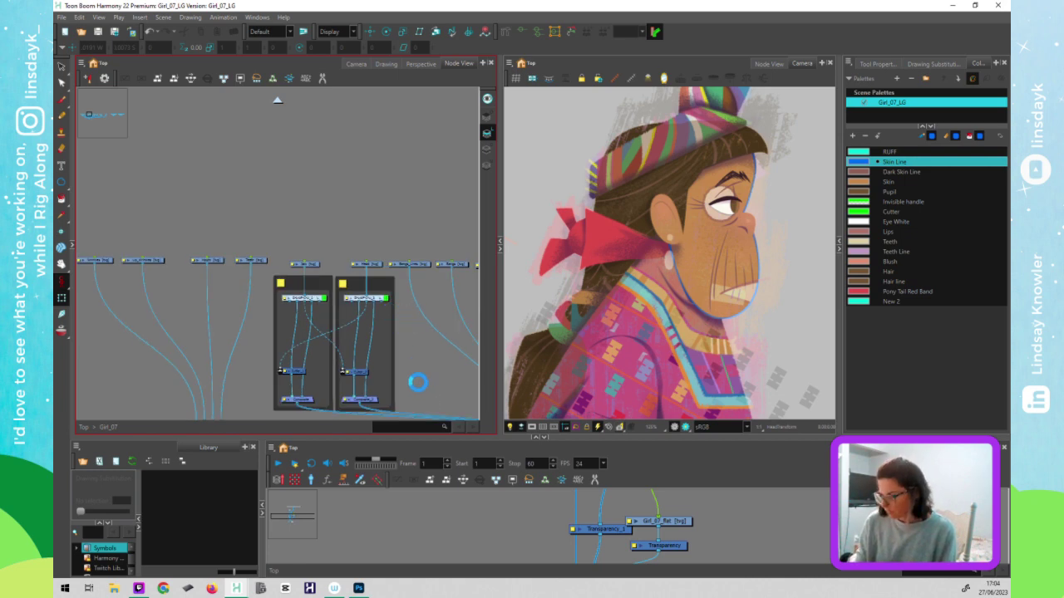
{"action": "left_click", "coordinate": [745, 242]}
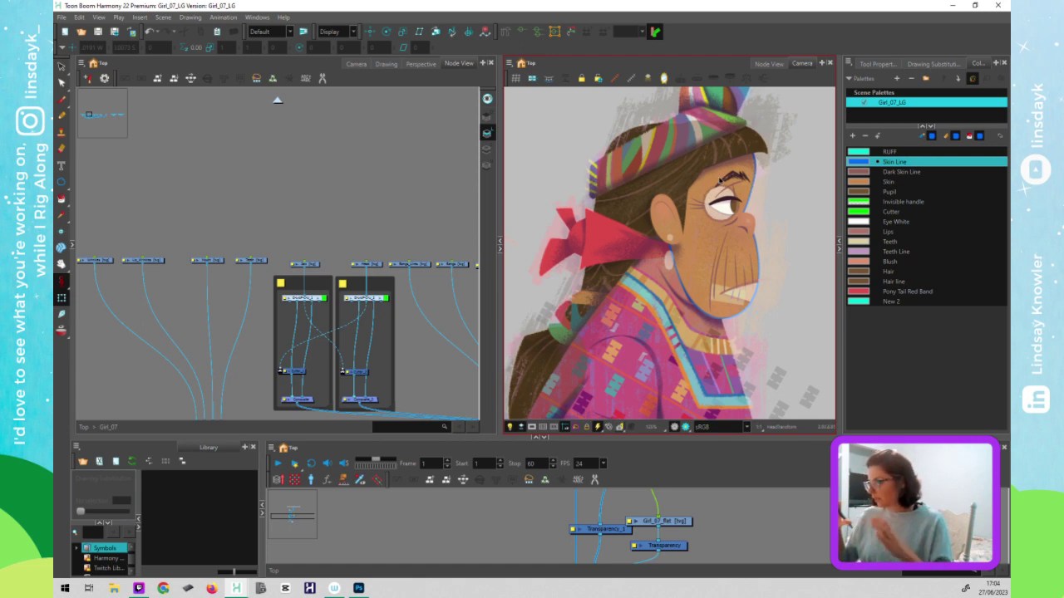
{"action": "left_click", "coordinate": [310, 291]}
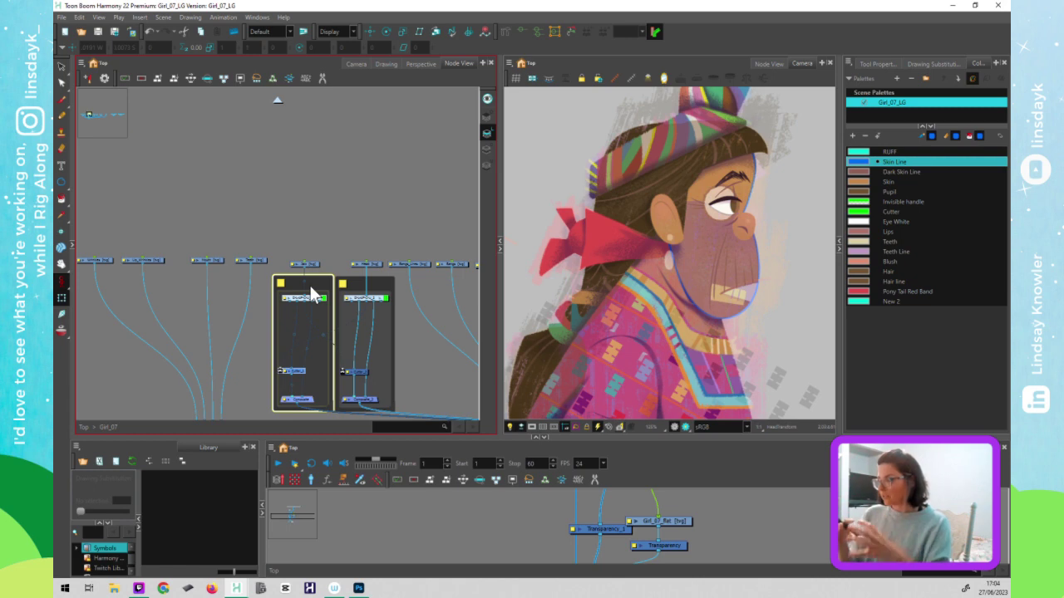
{"action": "left_click", "coordinate": [378, 265]}
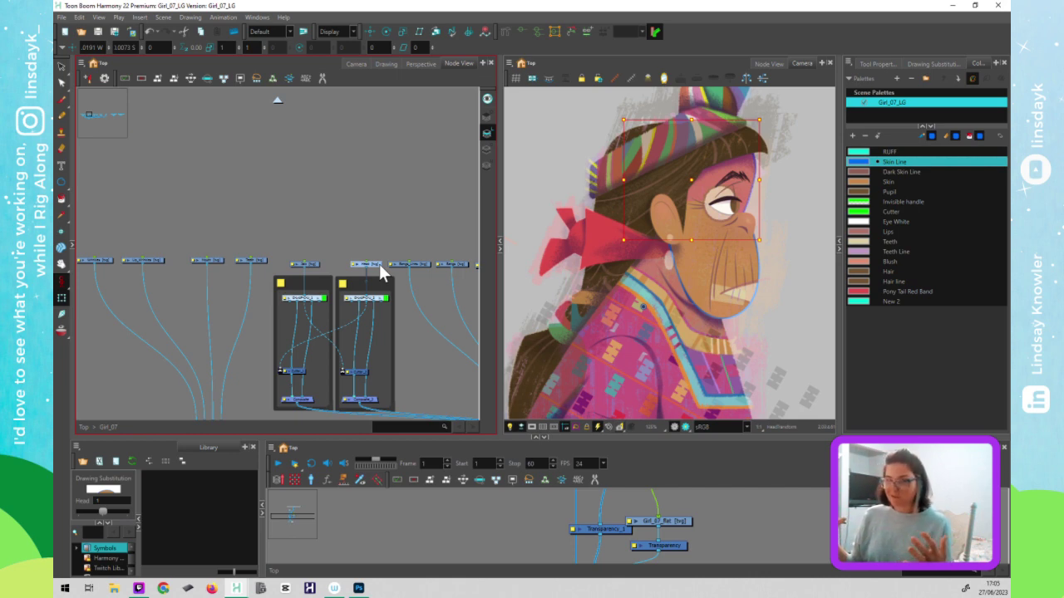
{"action": "left_click", "coordinate": [402, 233]}
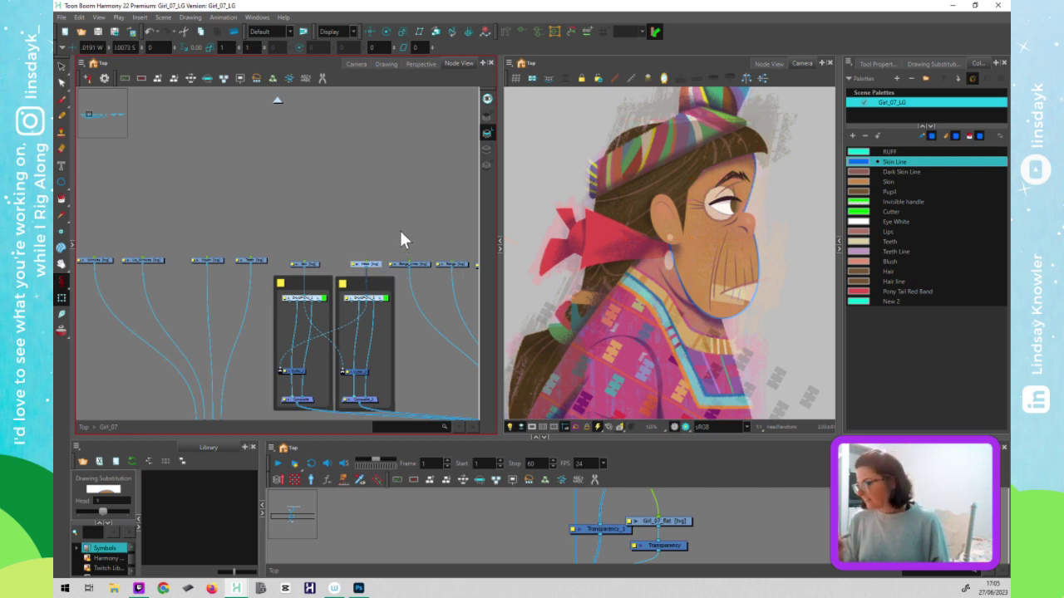
{"action": "left_click", "coordinate": [742, 267]}
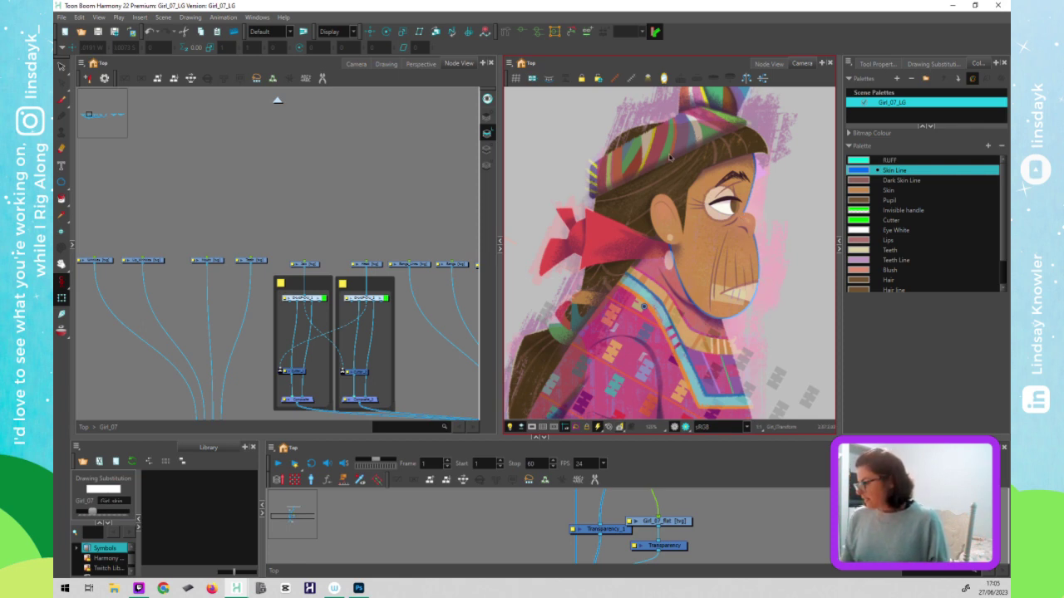
{"action": "left_click", "coordinate": [414, 371]}
{"action": "left_click_drag", "start_coordinate": [372, 383], "coordinate": [238, 373]}
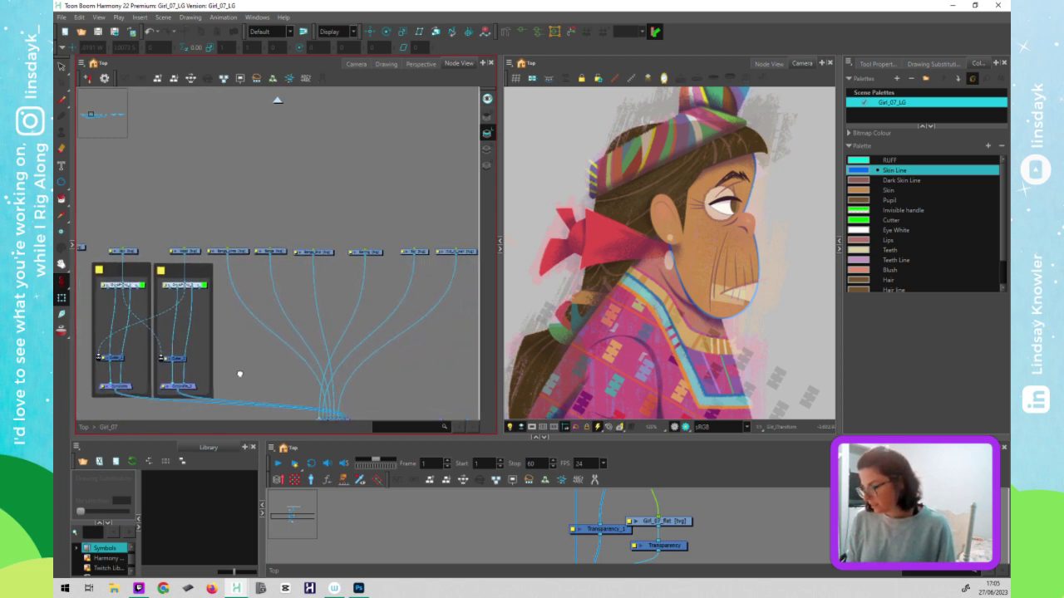
{"action": "left_click_drag", "start_coordinate": [343, 359], "coordinate": [440, 344]}
{"action": "left_click_drag", "start_coordinate": [369, 321], "coordinate": [459, 316]}
{"action": "left_click", "coordinate": [723, 90]}
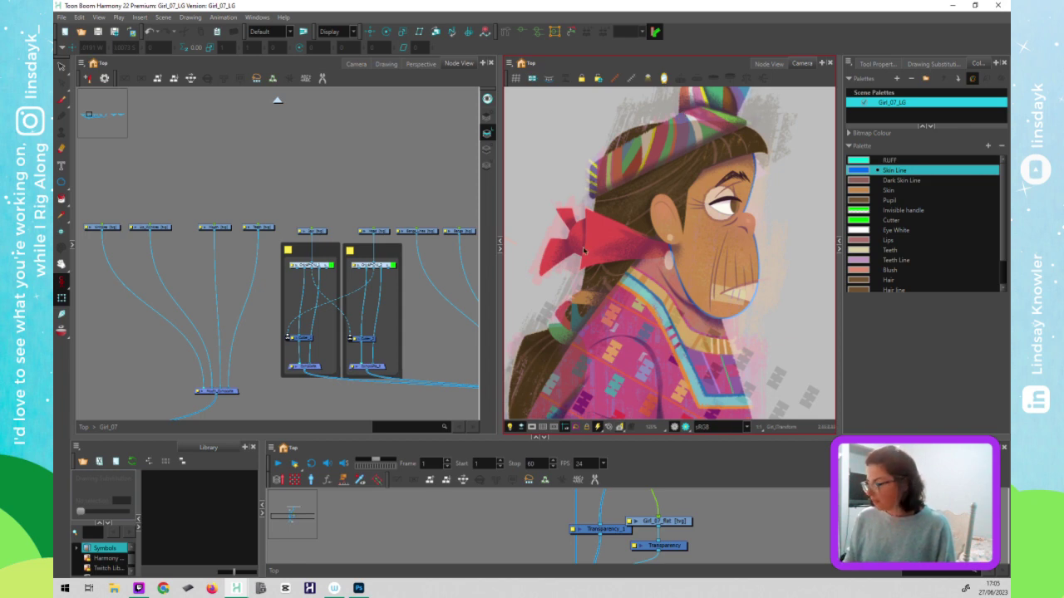
- Enable the two disabled headband drawings in the node network and leave only Band_Top_Knot selected
{"action": "left_click", "coordinate": [452, 381]}
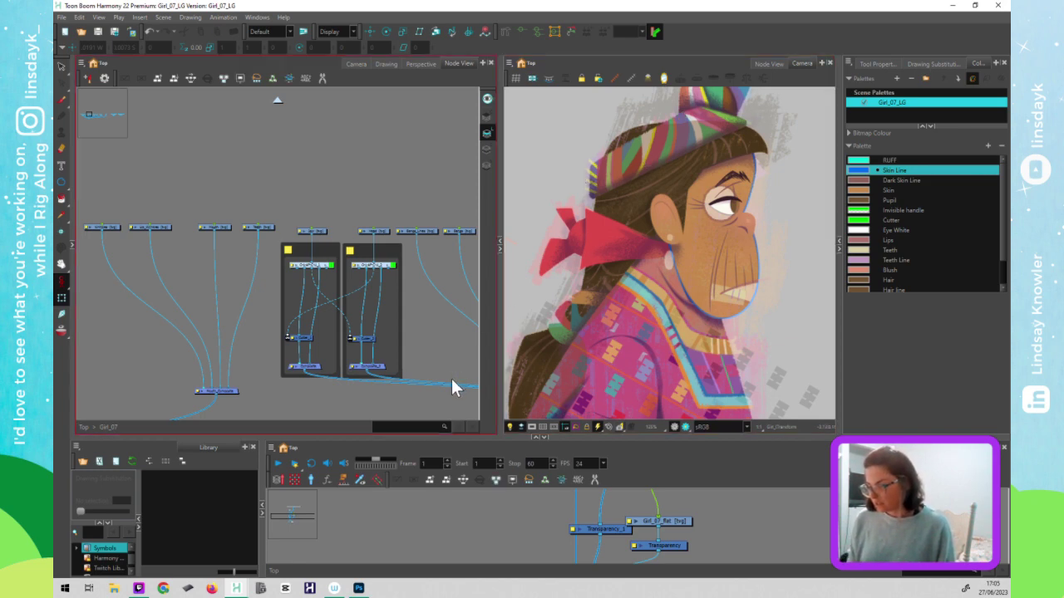
{"action": "left_click_drag", "start_coordinate": [450, 387], "coordinate": [172, 372]}
{"action": "left_click_drag", "start_coordinate": [285, 356], "coordinate": [166, 361]}
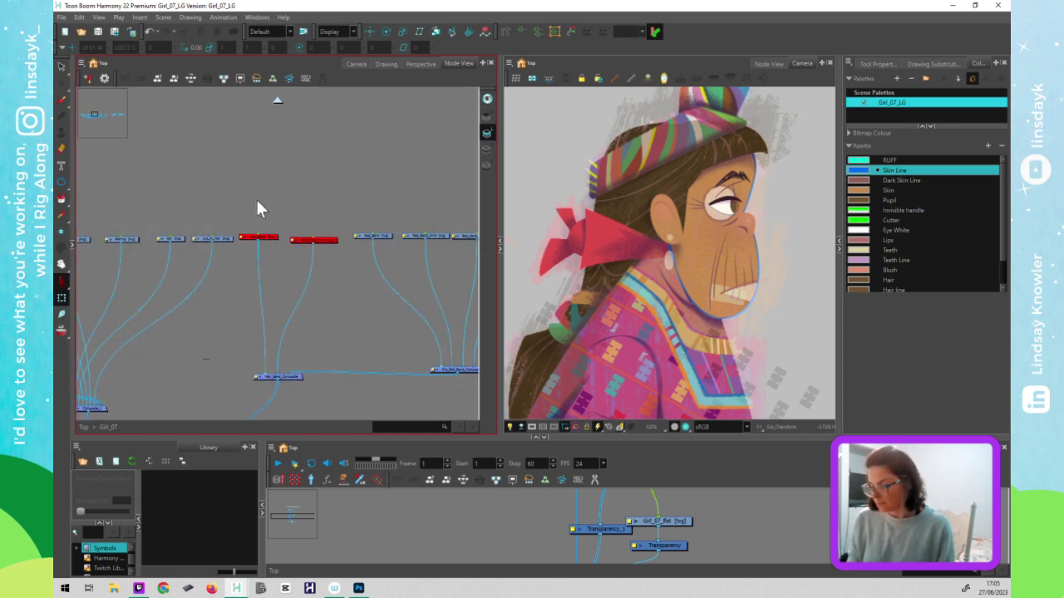
{"action": "left_click", "coordinate": [340, 245]}
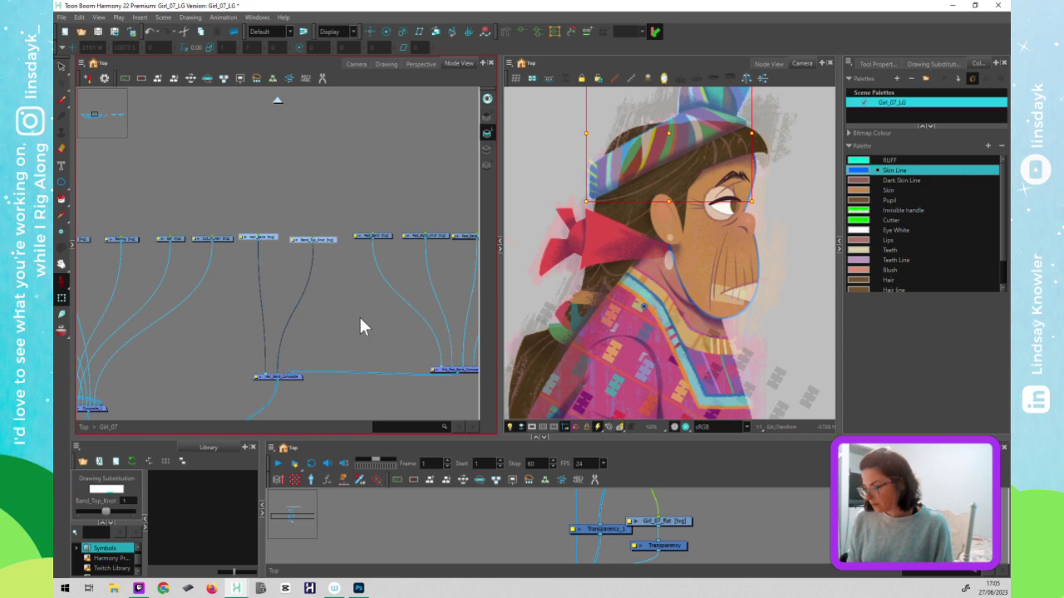
{"action": "left_click", "coordinate": [327, 238]}
{"action": "left_click_drag", "start_coordinate": [353, 340], "coordinate": [278, 332]}
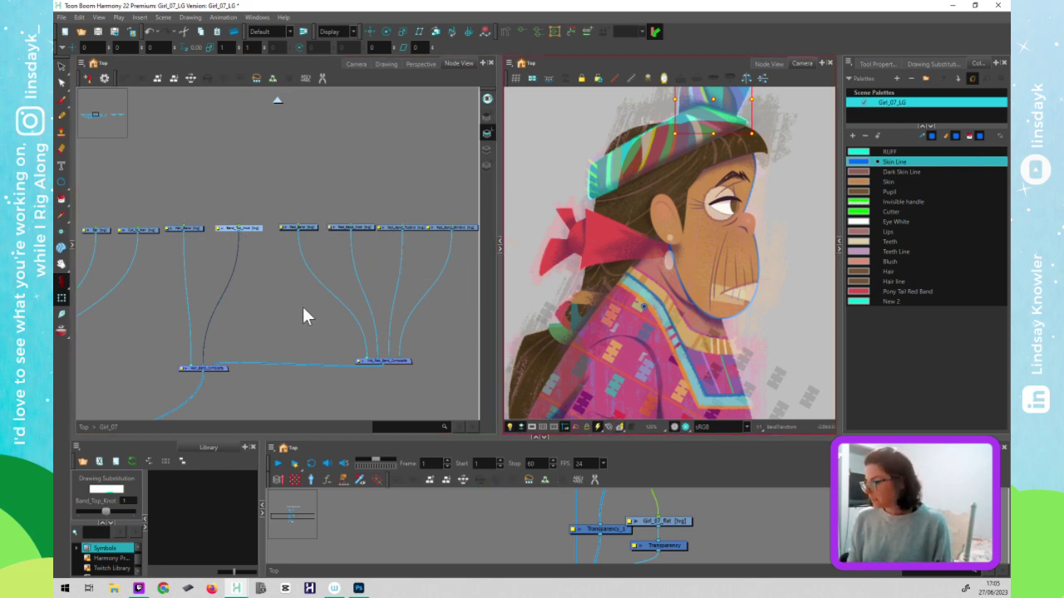
- Deselect the headband drawing and open the Girl group in the lower node network to bring its drawing nodes into view
{"action": "left_click", "coordinate": [377, 331]}
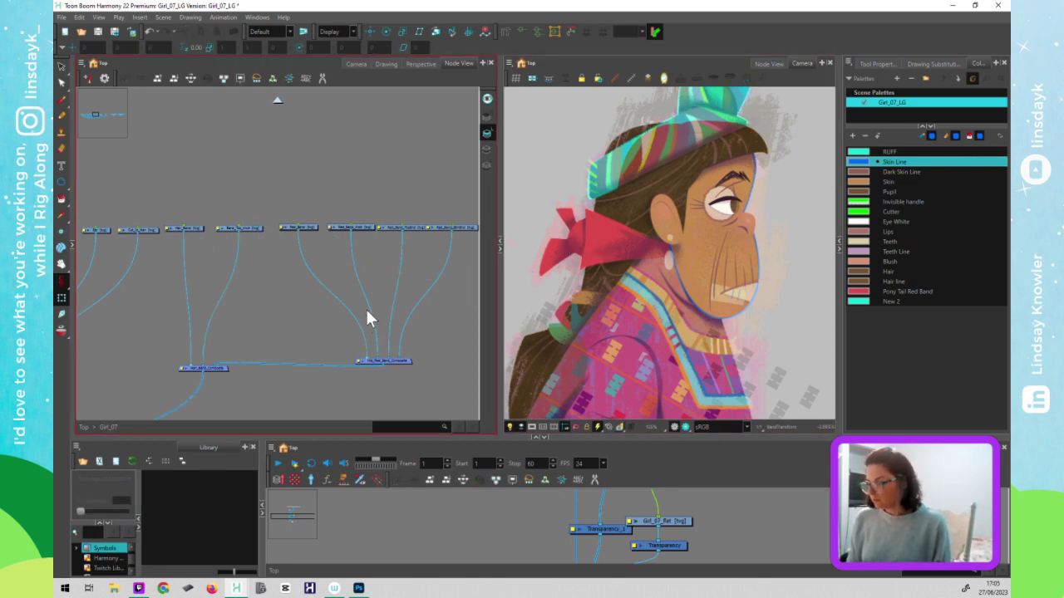
{"action": "left_click_drag", "start_coordinate": [739, 532], "coordinate": [741, 555]}
{"action": "left_click_drag", "start_coordinate": [741, 508], "coordinate": [739, 582]}
{"action": "scroll", "coordinate": [760, 525], "scroll_direction": "down", "scroll_amount": 5}
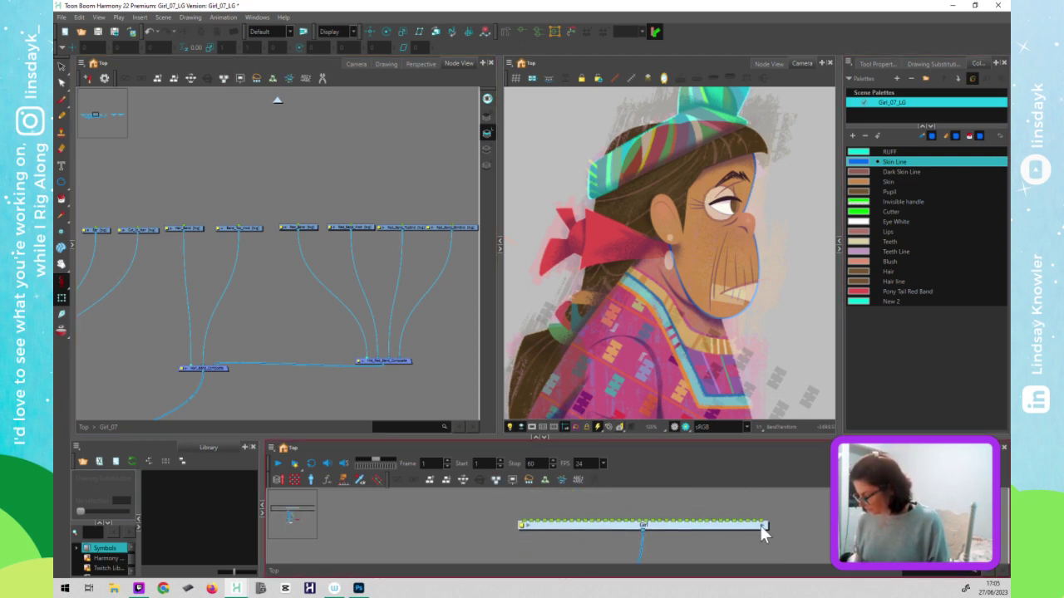
{"action": "scroll", "coordinate": [677, 548], "scroll_direction": "down", "scroll_amount": 5}
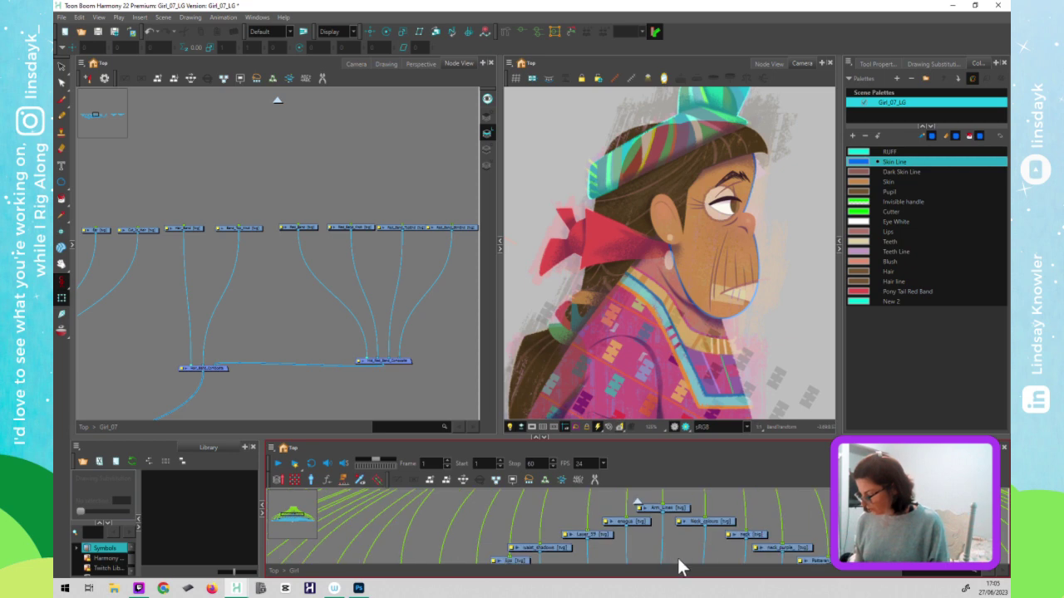
{"action": "left_click_drag", "start_coordinate": [702, 524], "coordinate": [713, 505]}
- Leave the Girl_07 group in the upper node network and disable the Girl_07 group node
{"action": "left_click", "coordinate": [430, 398]}
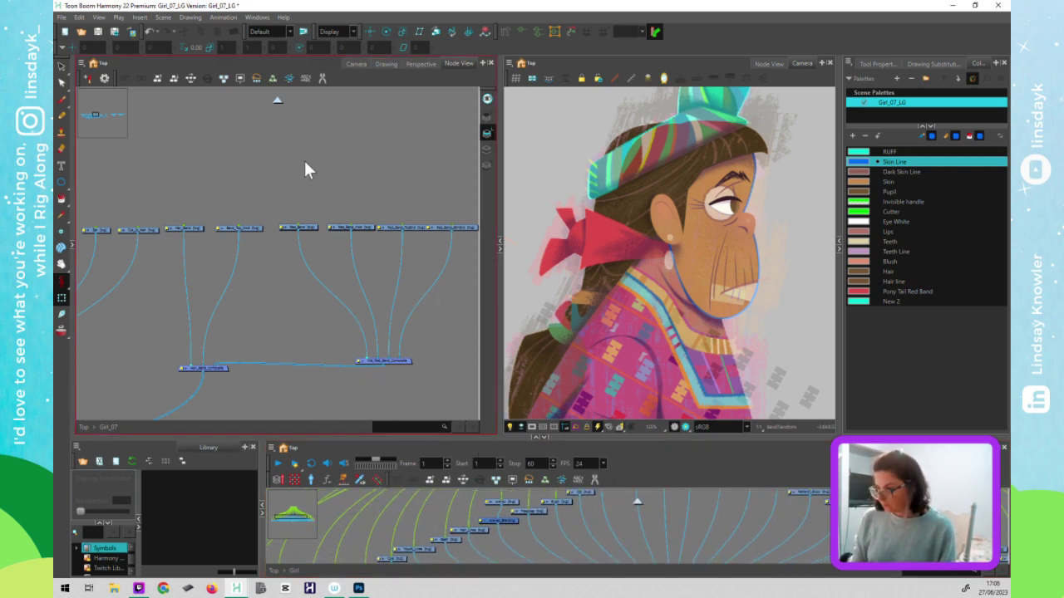
{"action": "left_click", "coordinate": [278, 101]}
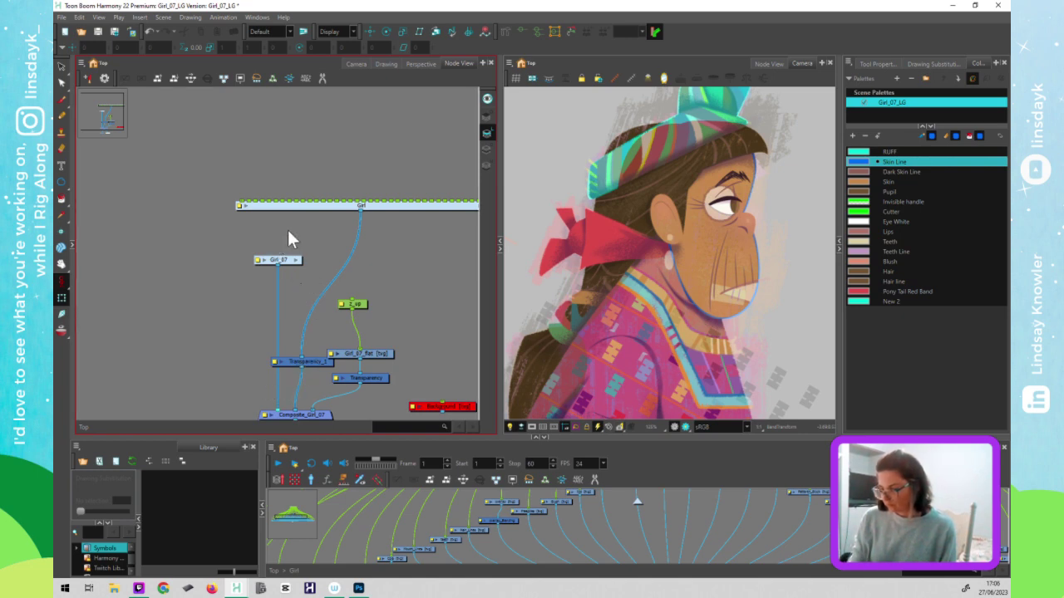
{"action": "left_click", "coordinate": [285, 259]}
{"action": "key", "text": "d"}
{"action": "left_click", "coordinate": [229, 304]}
{"action": "left_click", "coordinate": [694, 164]}
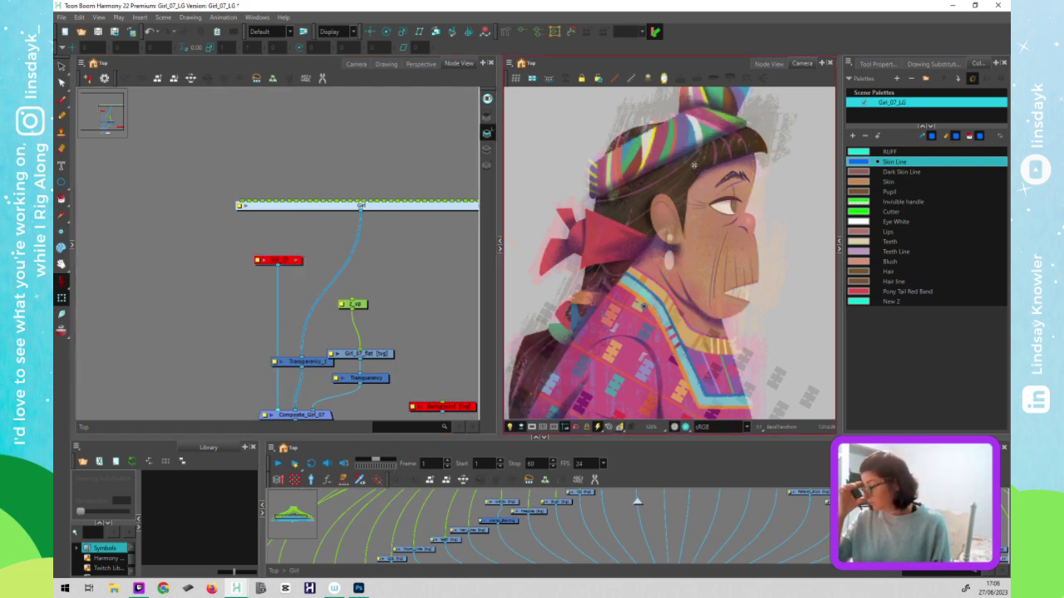
- Find the hair lines drawing in the Girl group's network, place it clear of the other nodes and disable it
{"action": "left_click", "coordinate": [715, 540]}
{"action": "key", "text": "o"}
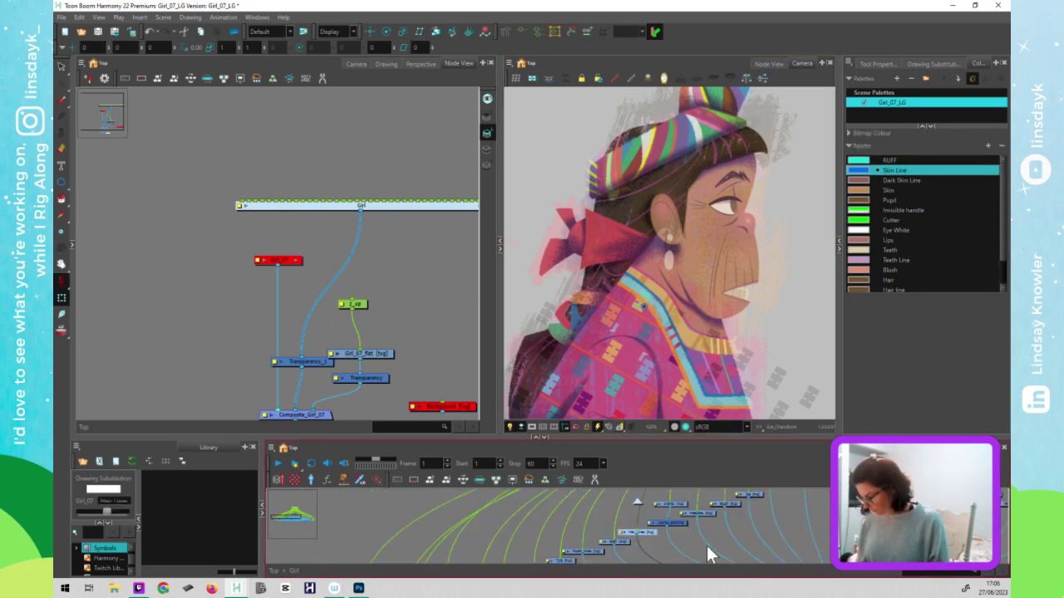
{"action": "left_click_drag", "start_coordinate": [609, 535], "coordinate": [565, 507]}
{"action": "key", "text": "1"}
{"action": "key", "text": "1"}
{"action": "left_click_drag", "start_coordinate": [653, 553], "coordinate": [636, 552]}
{"action": "left_click_drag", "start_coordinate": [689, 529], "coordinate": [674, 513]}
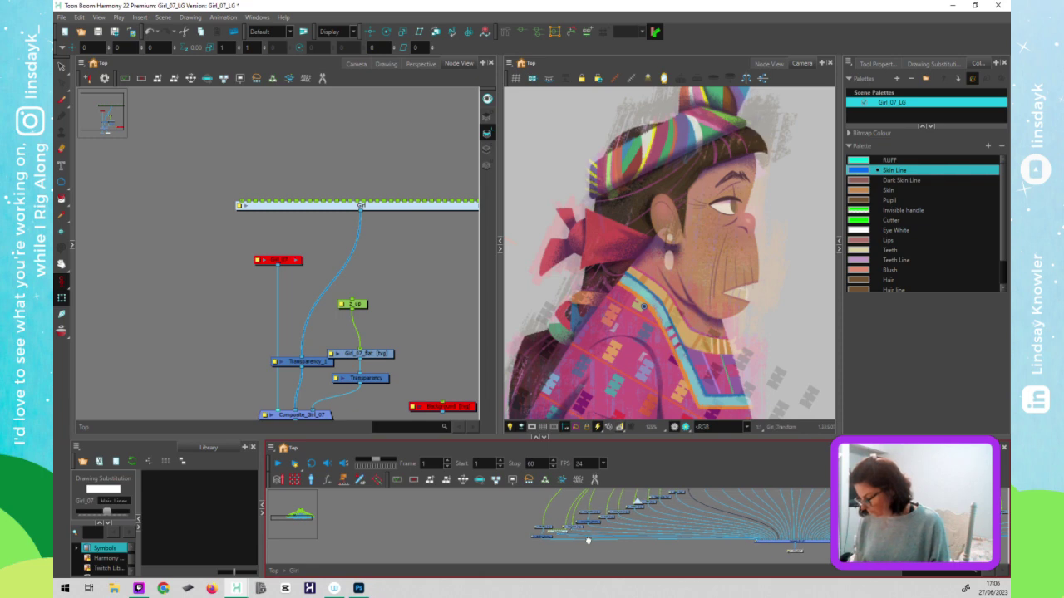
{"action": "left_click", "coordinate": [677, 555]}
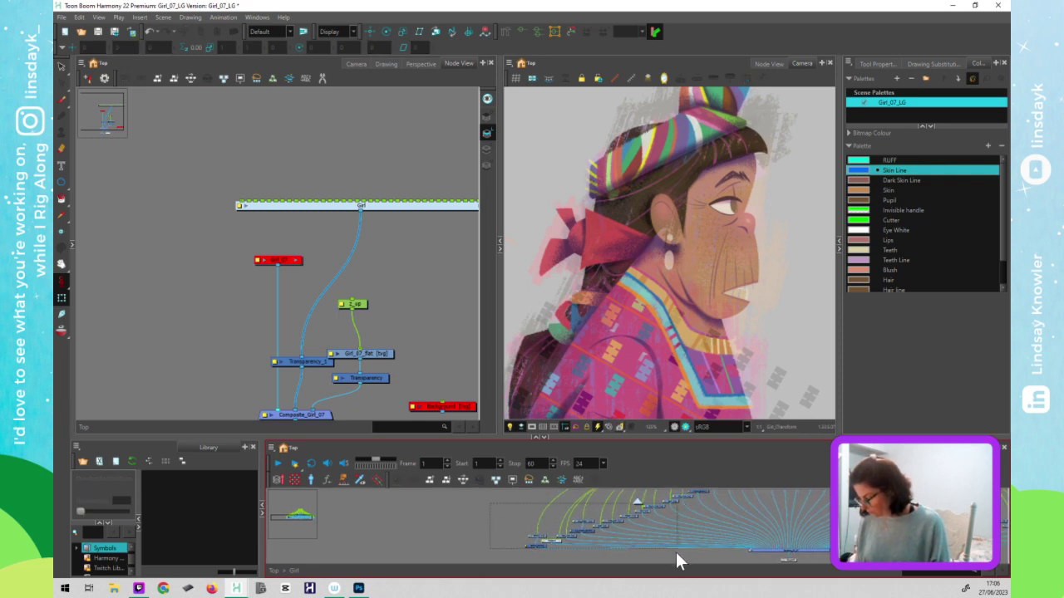
{"action": "left_click", "coordinate": [670, 498]}
{"action": "left_click_drag", "start_coordinate": [674, 501], "coordinate": [598, 504]}
{"action": "left_click_drag", "start_coordinate": [688, 496], "coordinate": [657, 497]}
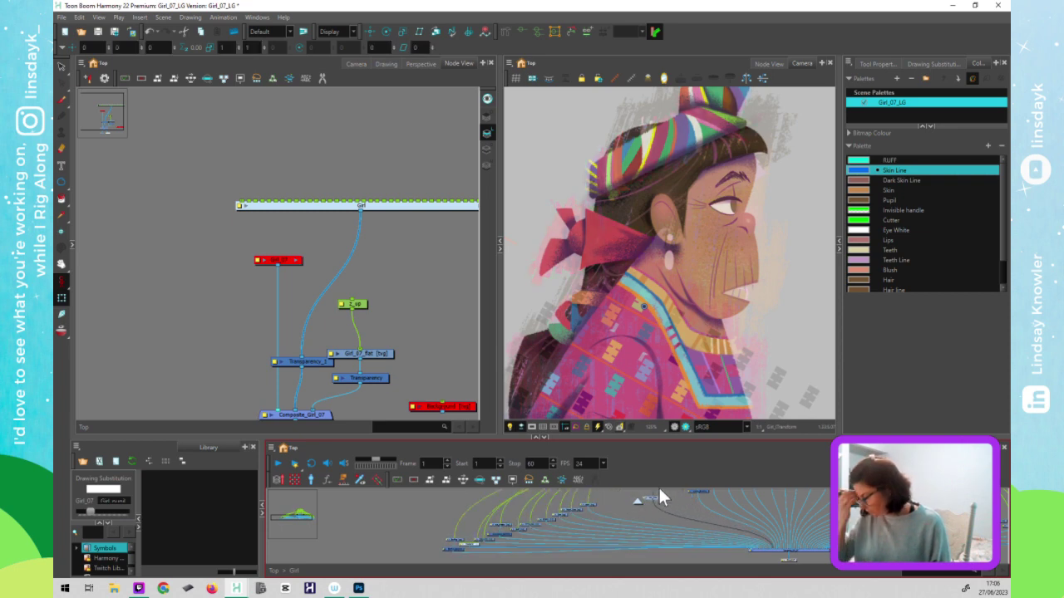
{"action": "left_click_drag", "start_coordinate": [774, 503], "coordinate": [764, 528]}
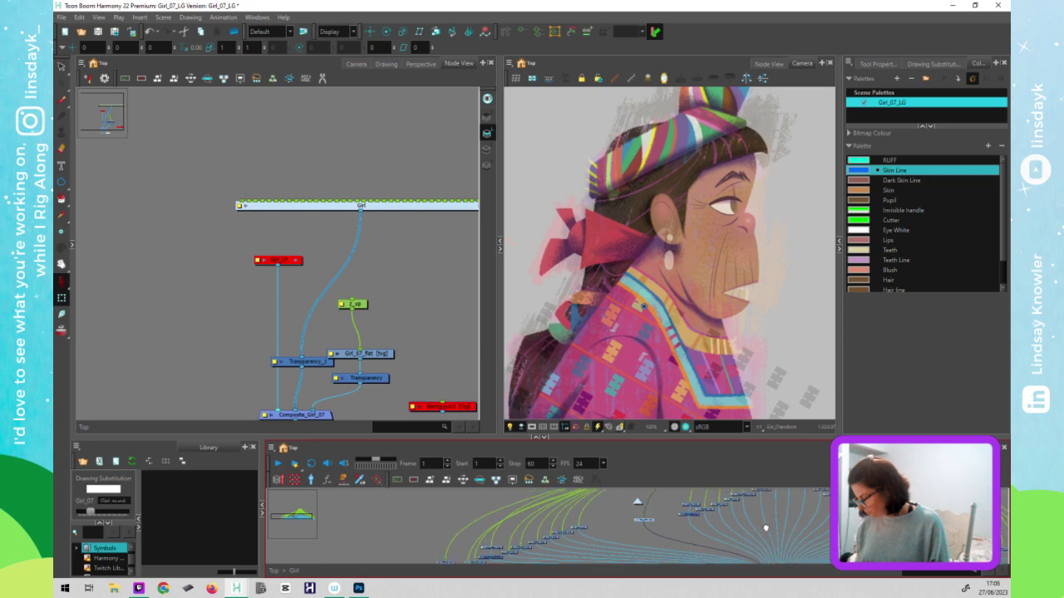
{"action": "left_click", "coordinate": [647, 522]}
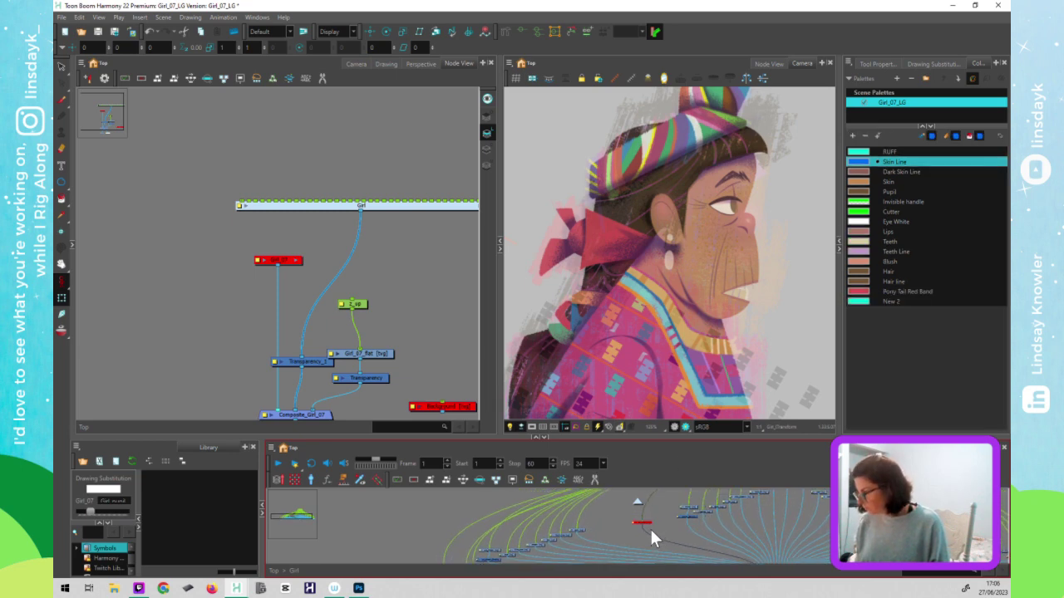
- Select the overlay drawing and its artwork over the ear and nose to check what it covers
{"action": "left_click", "coordinate": [689, 507]}
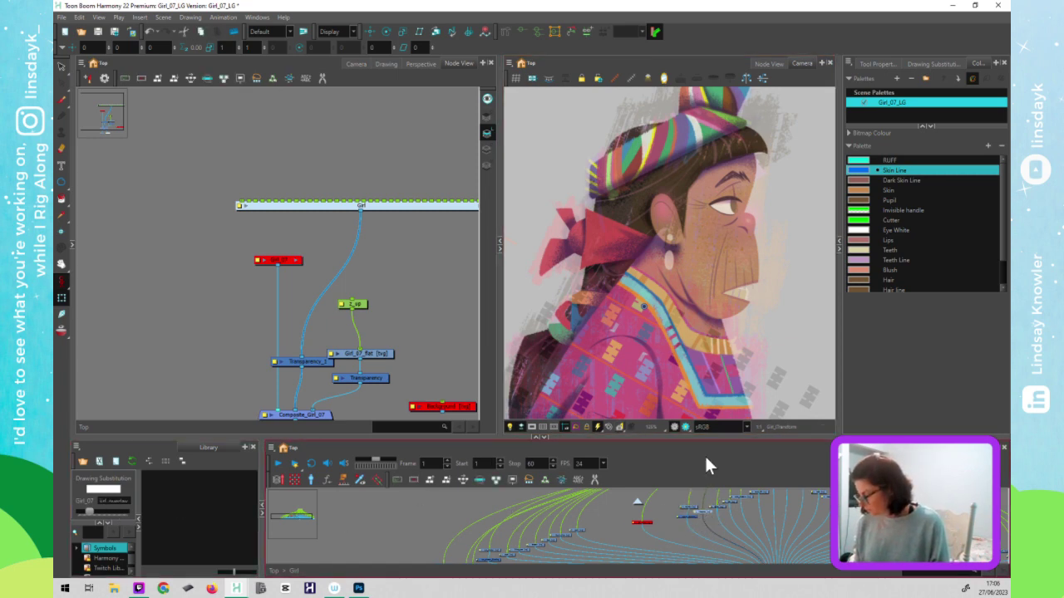
{"action": "left_click", "coordinate": [725, 343]}
{"action": "key", "text": "alt+s"}
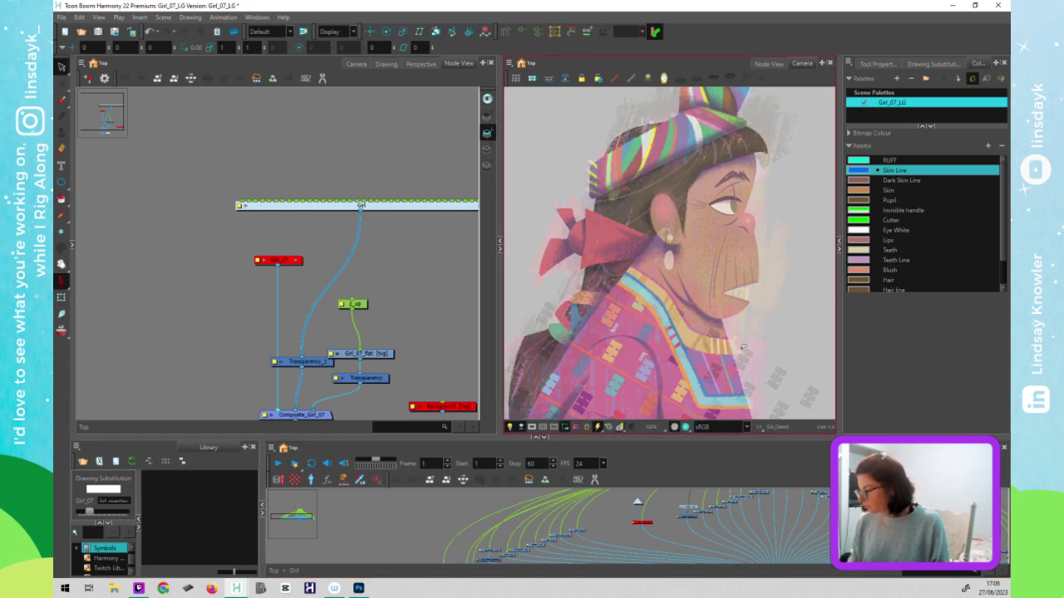
{"action": "mouse_move", "coordinate": [705, 197]}
{"action": "left_mouse_down"}
{"action": "mouse_move", "coordinate": [727, 214]}
{"action": "mouse_move", "coordinate": [731, 199]}
{"action": "mouse_move", "coordinate": [684, 219]}
{"action": "mouse_move", "coordinate": [779, 256]}
{"action": "mouse_move", "coordinate": [726, 244]}
{"action": "mouse_move", "coordinate": [739, 241]}
{"action": "left_mouse_up"}
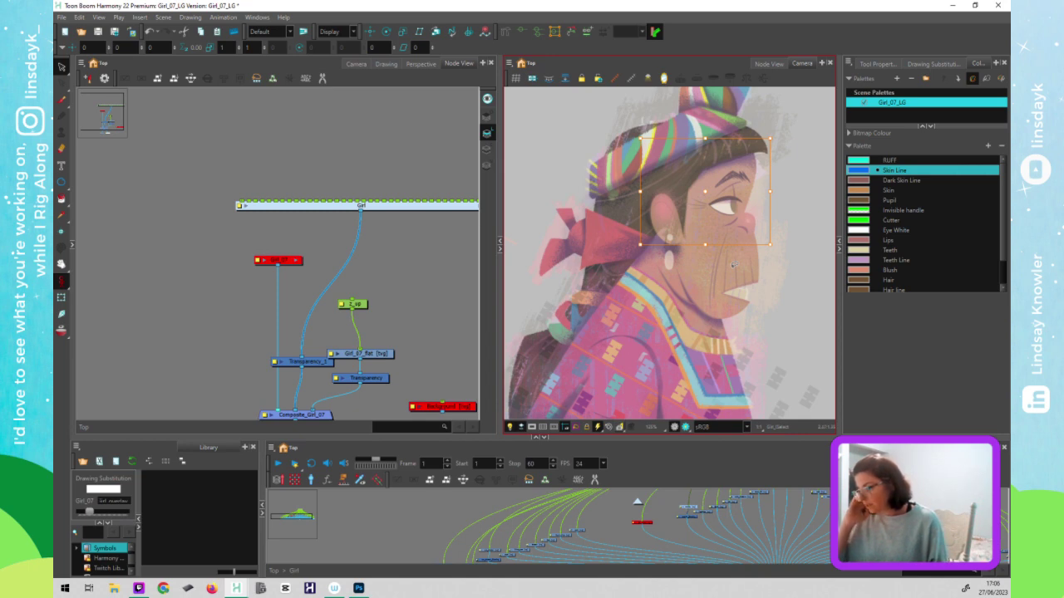
- Move the disabled hair lines drawing away from the overlay and overlay_blending nodes in the Girl group
{"action": "left_click", "coordinate": [688, 507]}
{"action": "scroll", "coordinate": [689, 536], "scroll_direction": "up", "scroll_amount": 4}
{"action": "left_click_drag", "start_coordinate": [644, 548], "coordinate": [633, 518]}
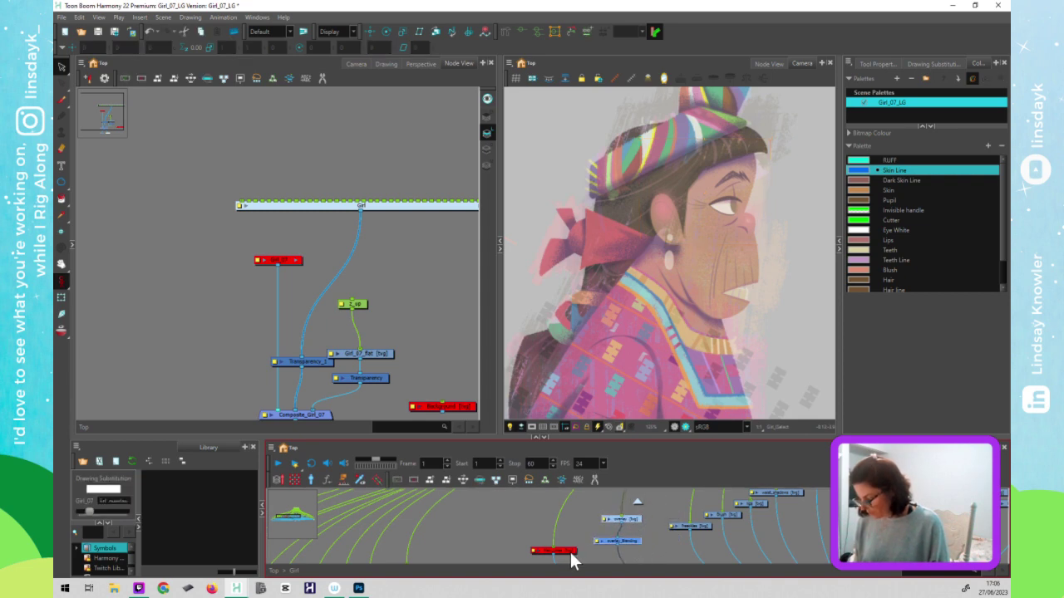
{"action": "left_click_drag", "start_coordinate": [570, 551], "coordinate": [498, 544]}
- Add a backdrop around the overlay and overlay_blending nodes and name it "EAR NOSE BLUSH"
{"action": "left_click_drag", "start_coordinate": [633, 557], "coordinate": [605, 516]}
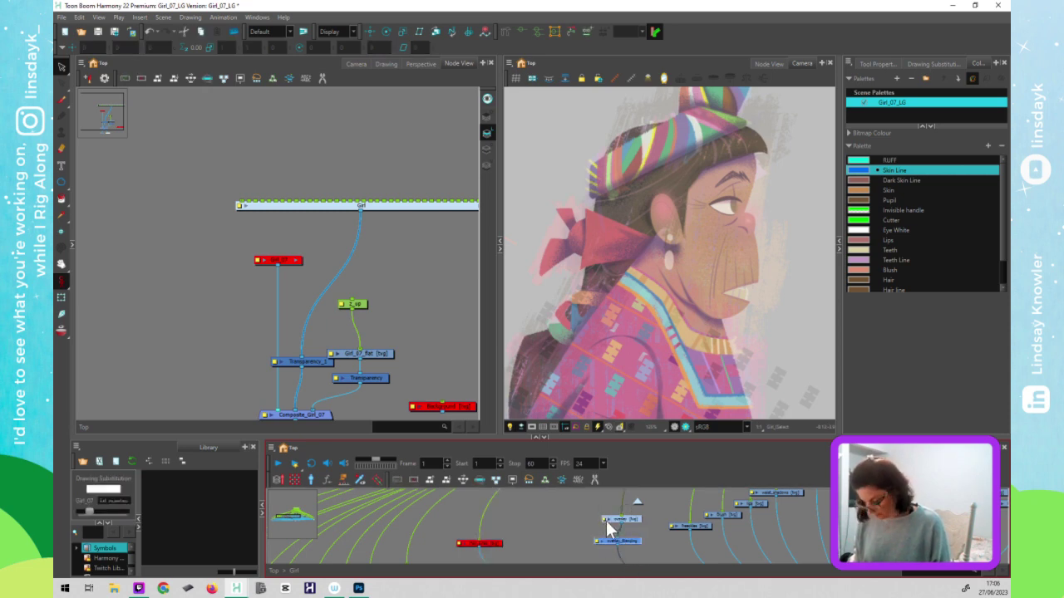
{"action": "key", "text": "ctrl+b"}
{"action": "double_click", "coordinate": [578, 491]}
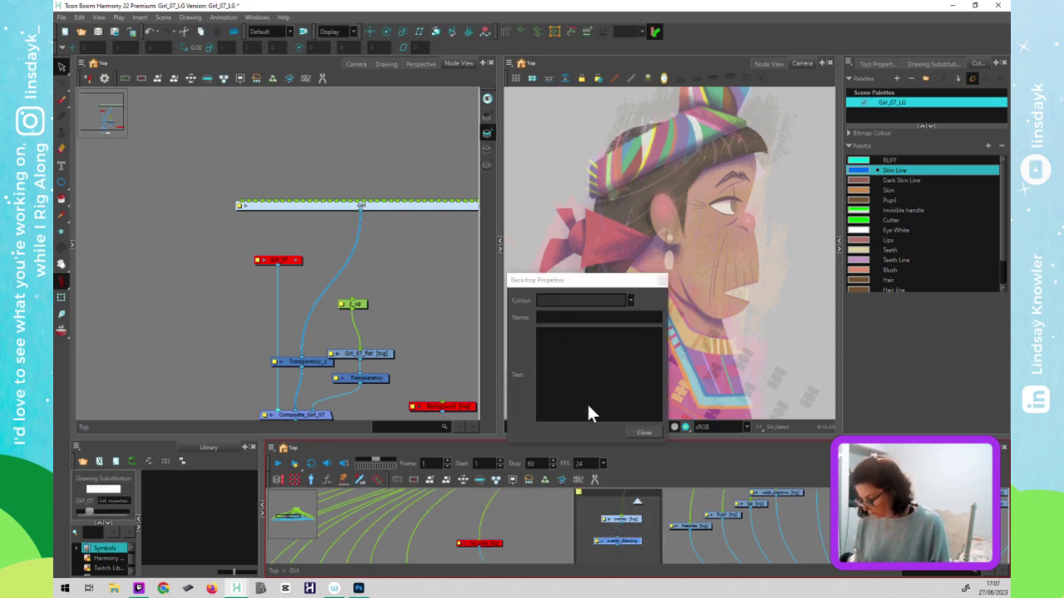
{"action": "left_click", "coordinate": [577, 314]}
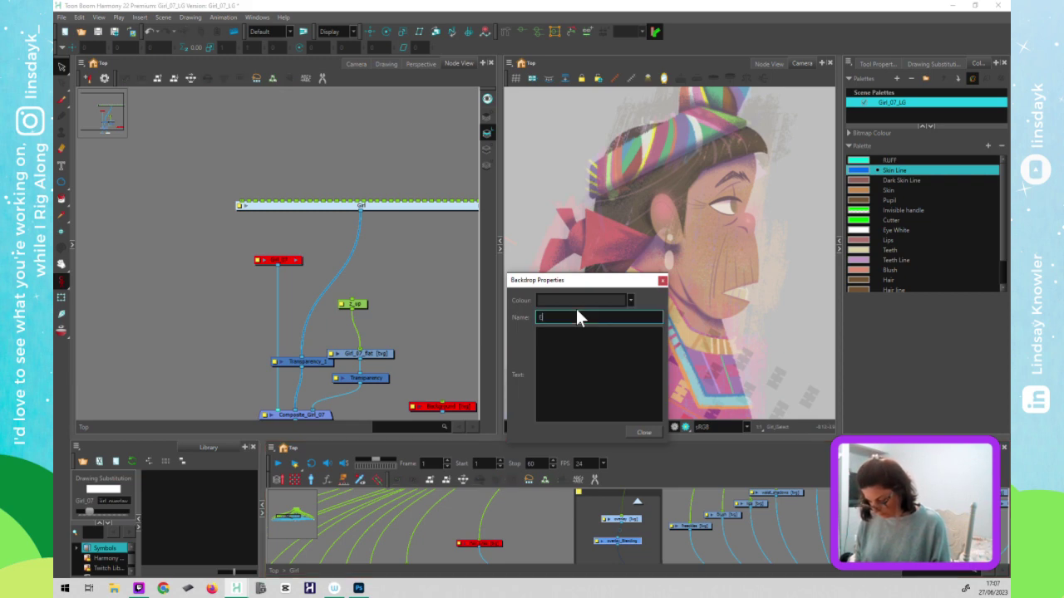
{"action": "type", "text": "EAR NOSE BLUSH"}
{"action": "left_click", "coordinate": [662, 280]}
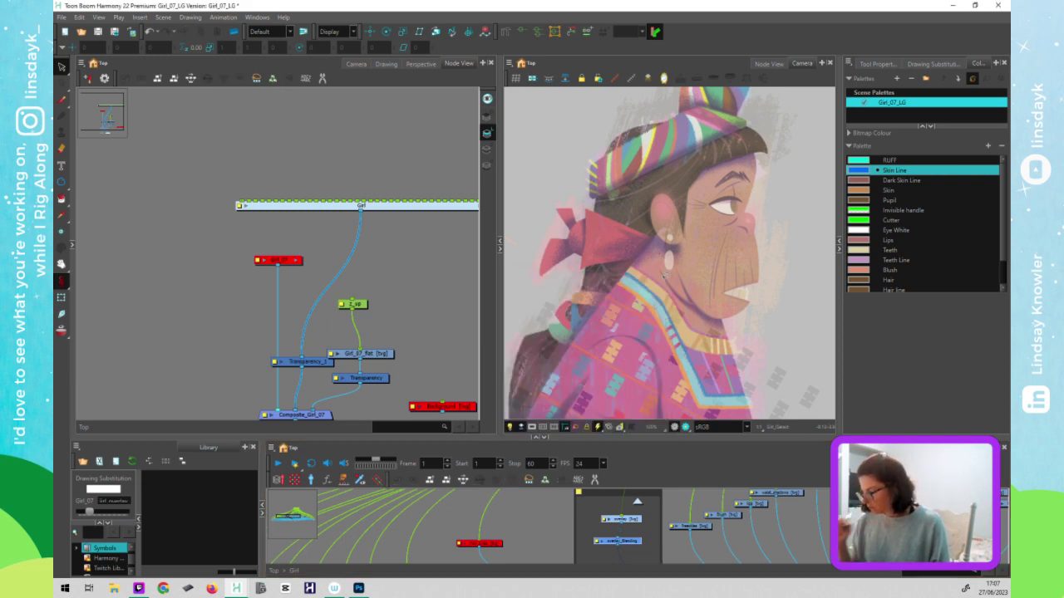
- Move the Blush drawing node into the EAR NOSE BLUSH backdrop
{"action": "left_click", "coordinate": [700, 508]}
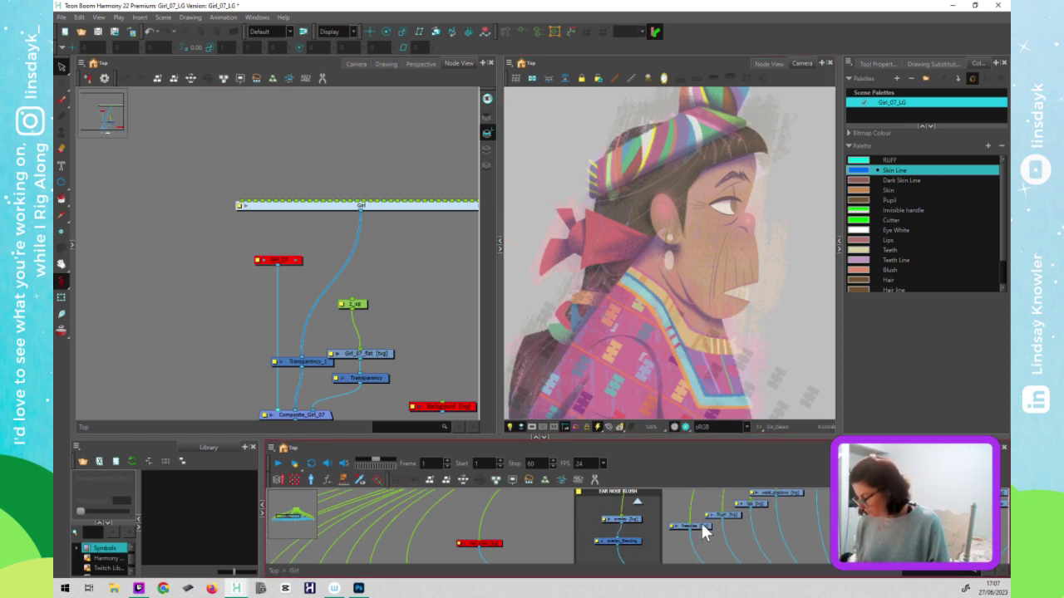
{"action": "left_click", "coordinate": [698, 530]}
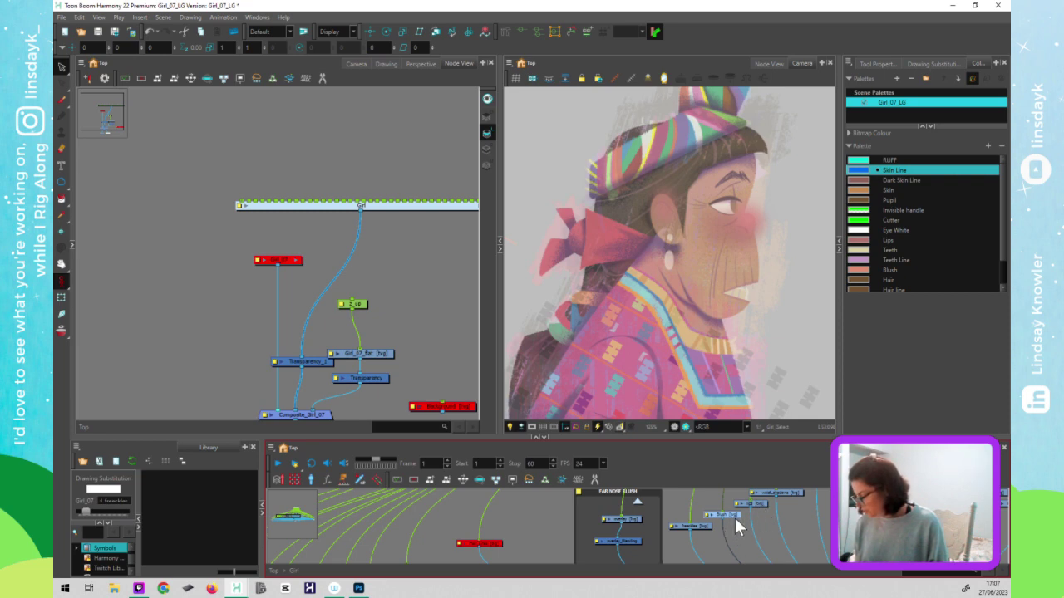
{"action": "left_click_drag", "start_coordinate": [705, 514], "coordinate": [652, 530]}
{"action": "left_click", "coordinate": [757, 503]}
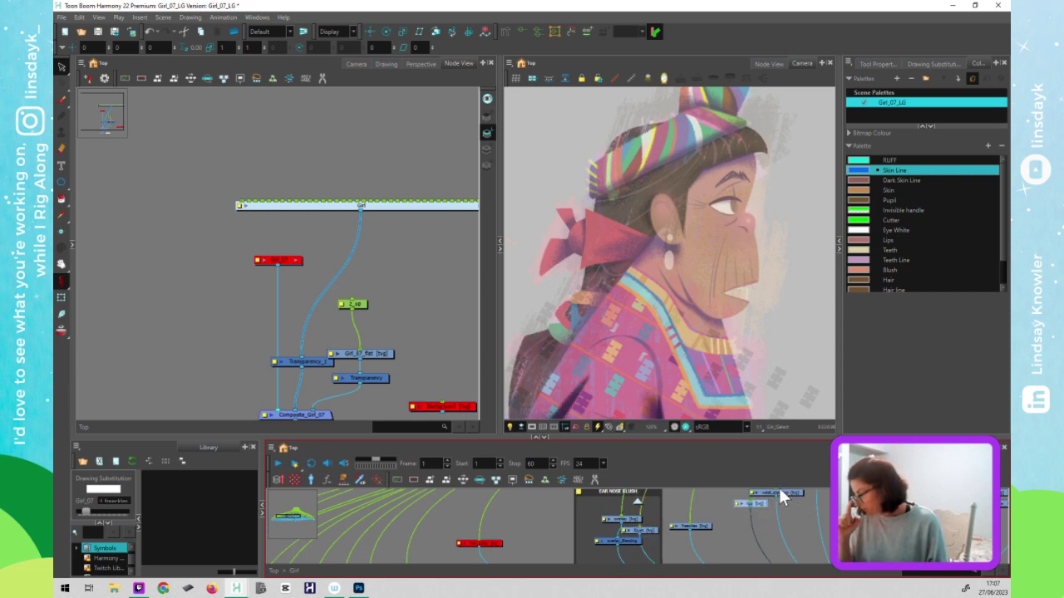
{"action": "scroll", "coordinate": [783, 540], "scroll_direction": "down", "scroll_amount": 2}
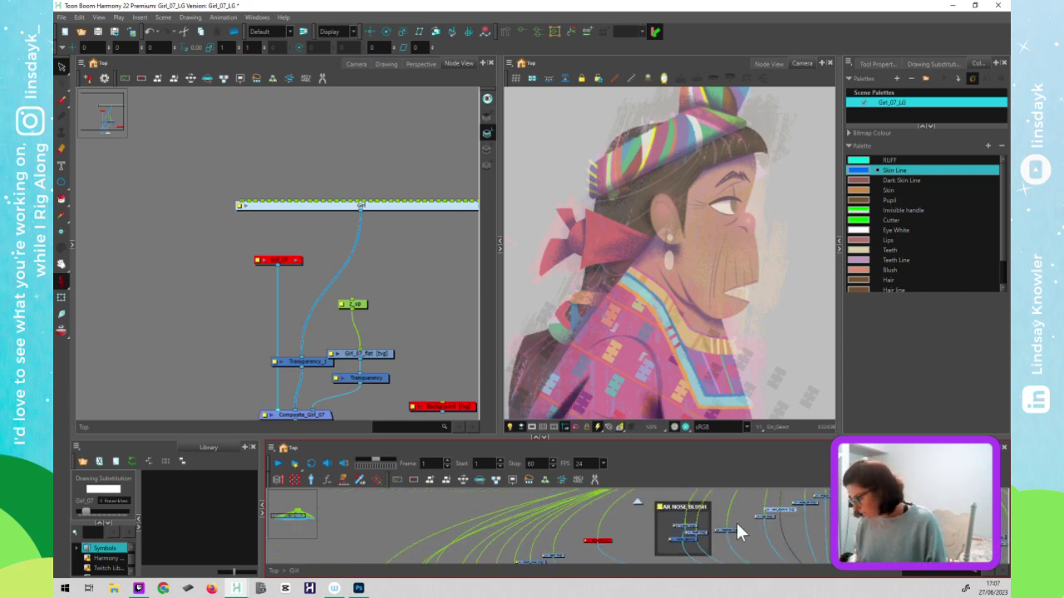
- Enable the disabled hair lines drawing again and leave it selected in the Girl group
{"action": "left_click", "coordinate": [606, 542]}
{"action": "key", "text": "a"}
{"action": "left_click", "coordinate": [603, 546]}
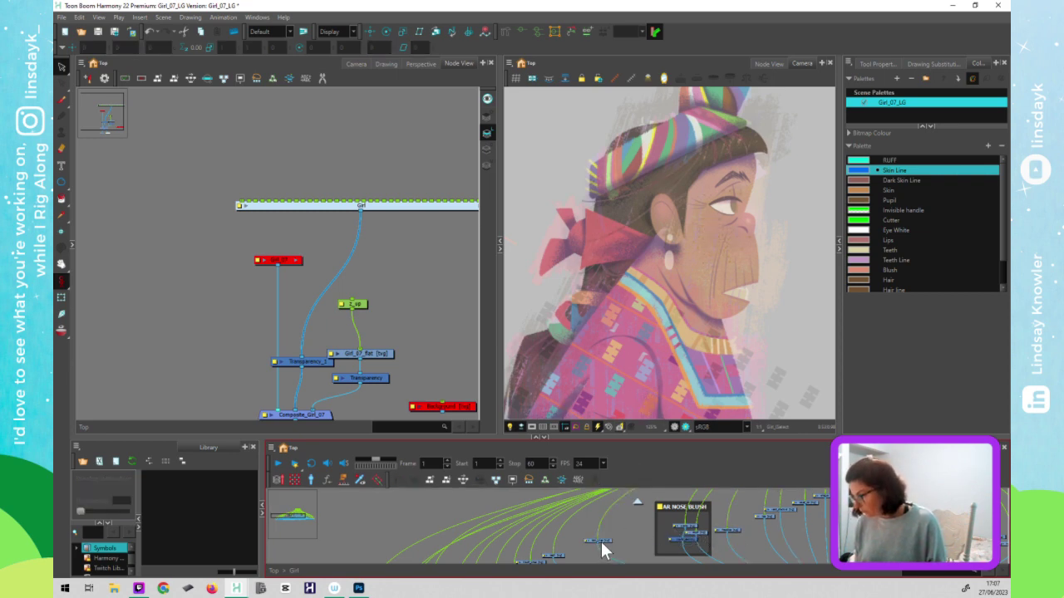
{"action": "left_click", "coordinate": [682, 214]}
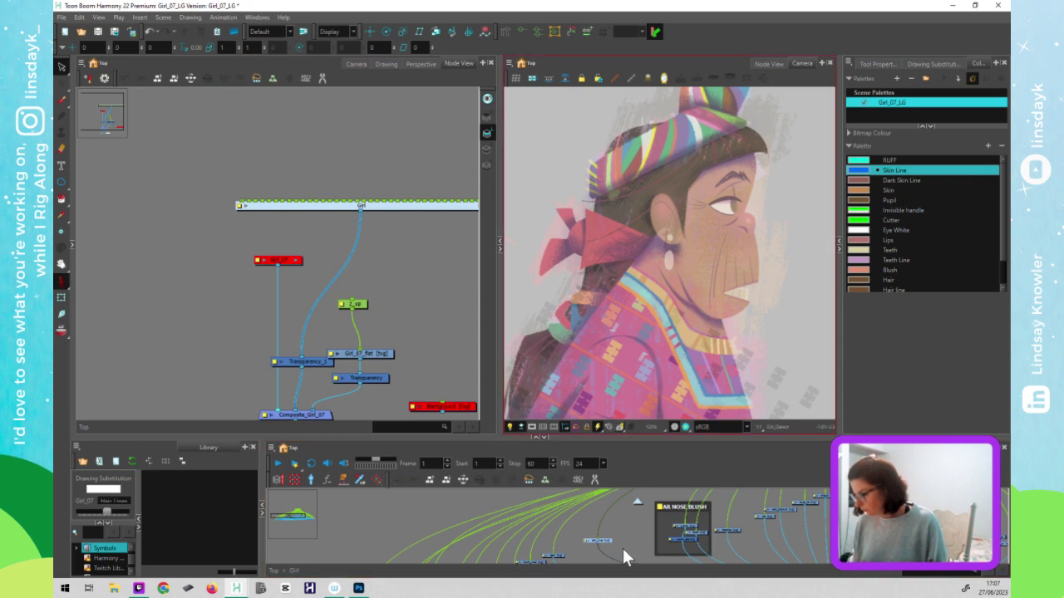
{"action": "left_click_drag", "start_coordinate": [586, 550], "coordinate": [621, 533]}
{"action": "left_click", "coordinate": [596, 543]}
{"action": "left_click", "coordinate": [627, 409]}
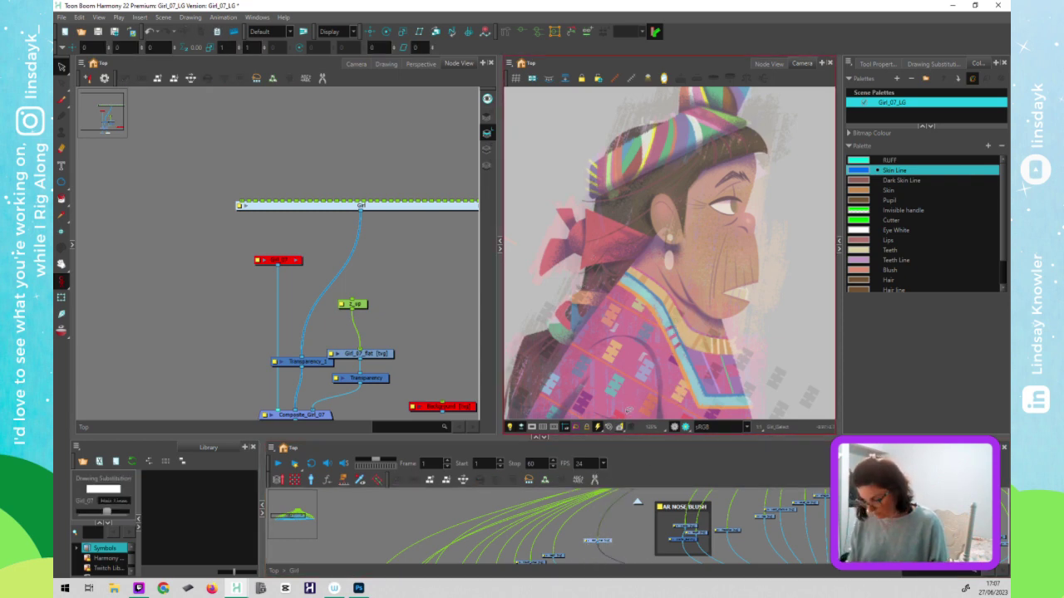
- Move the hair lines artwork off the character to inspect it on its own, and undo the move
{"action": "scroll", "coordinate": [713, 357], "scroll_direction": "down", "scroll_amount": 2}
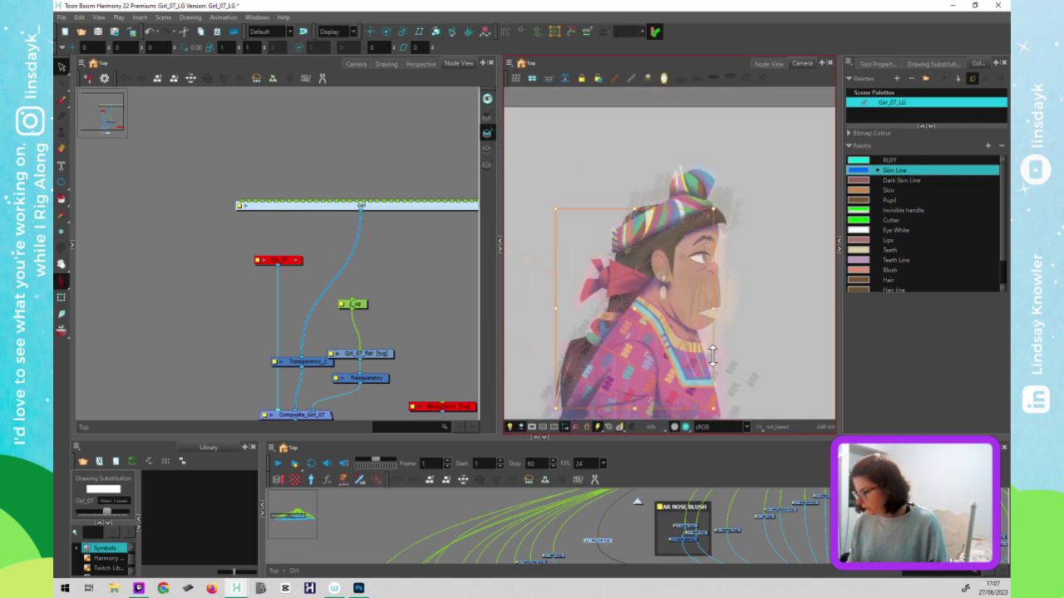
{"action": "scroll", "coordinate": [731, 304], "scroll_direction": "down", "scroll_amount": 2}
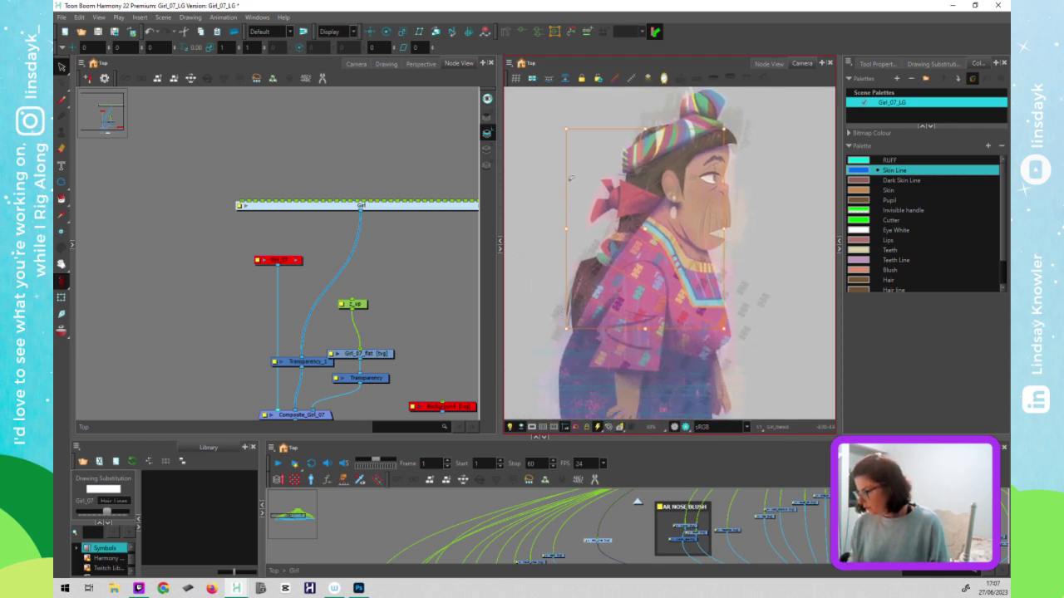
{"action": "scroll", "coordinate": [723, 293], "scroll_direction": "down", "scroll_amount": 1}
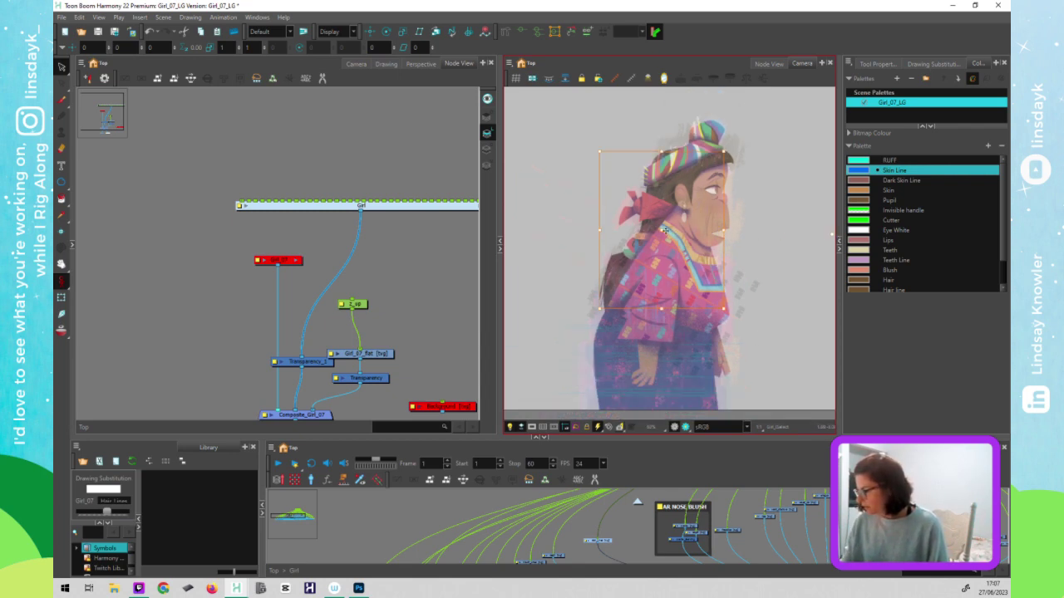
{"action": "mouse_move", "coordinate": [665, 230]}
{"action": "left_mouse_down"}
{"action": "mouse_move", "coordinate": [820, 221]}
{"action": "mouse_move", "coordinate": [774, 276]}
{"action": "left_mouse_up"}
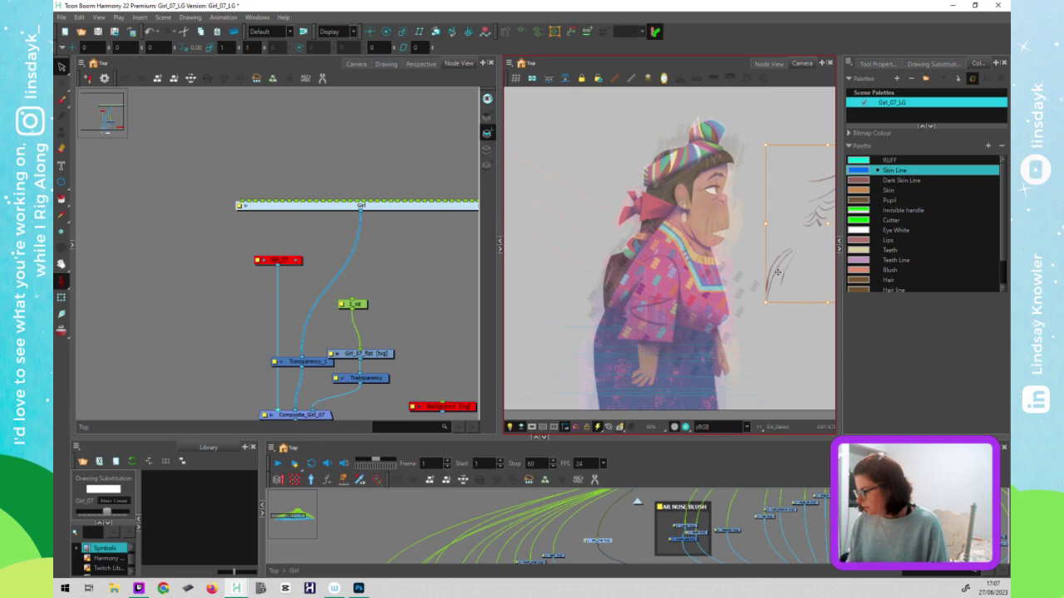
{"action": "left_click_drag", "start_coordinate": [780, 318], "coordinate": [641, 315]}
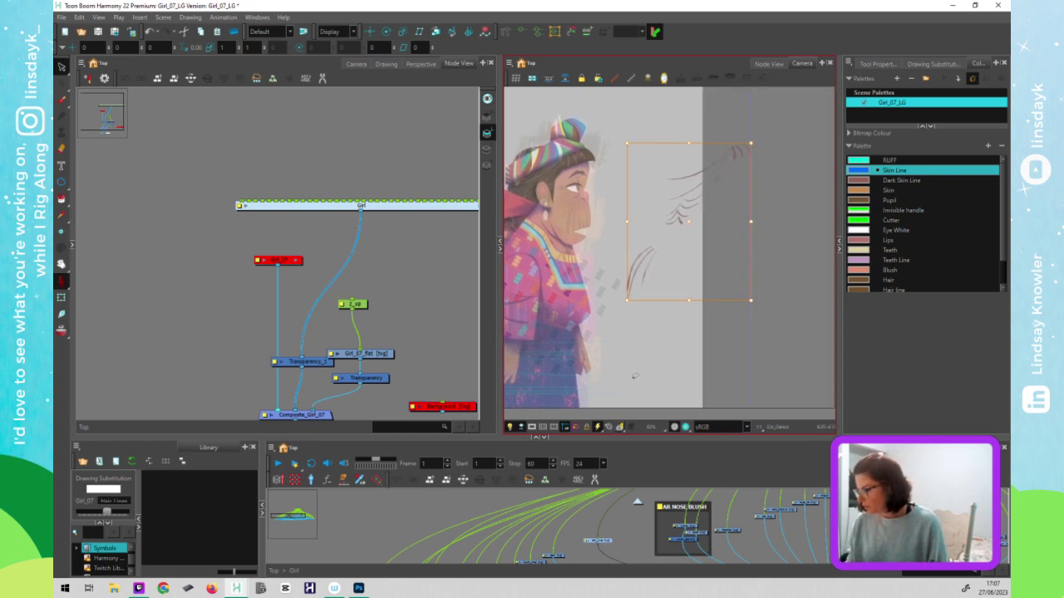
{"action": "key", "text": "ctrl+z"}
{"action": "left_click_drag", "start_coordinate": [713, 351], "coordinate": [876, 340]}
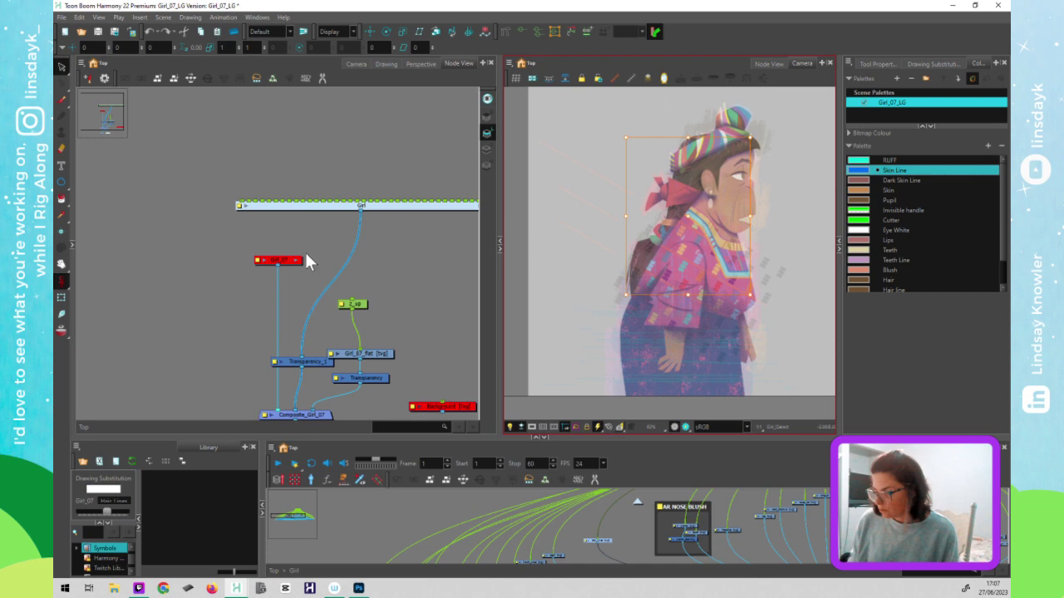
- Enable the Girl_07 group node again and enter the group
{"action": "left_click", "coordinate": [269, 288]}
{"action": "left_click", "coordinate": [293, 261]}
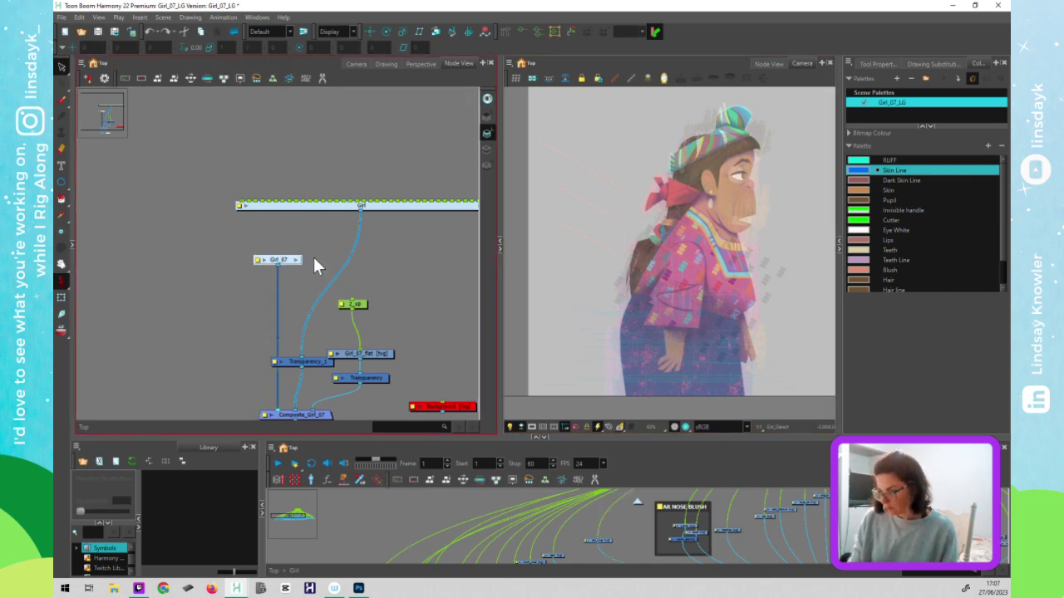
{"action": "left_click", "coordinate": [295, 260]}
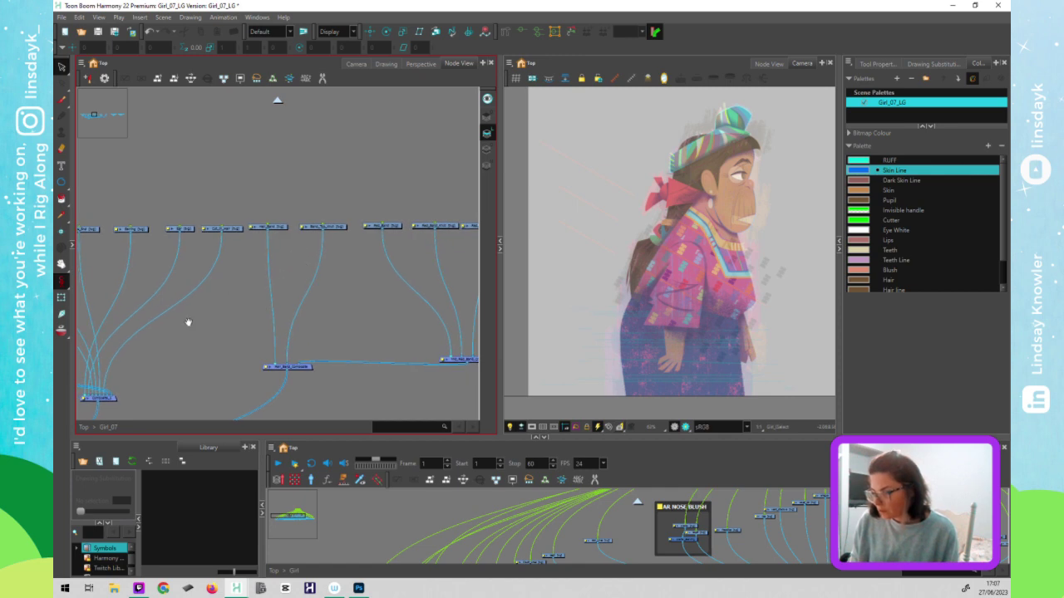
- Separate the Pony_Lines drawing node from its neighbours in the Girl_07 group and put it in its own backdrop
{"action": "left_click_drag", "start_coordinate": [341, 332], "coordinate": [147, 346]}
{"action": "left_click_drag", "start_coordinate": [402, 341], "coordinate": [207, 334]}
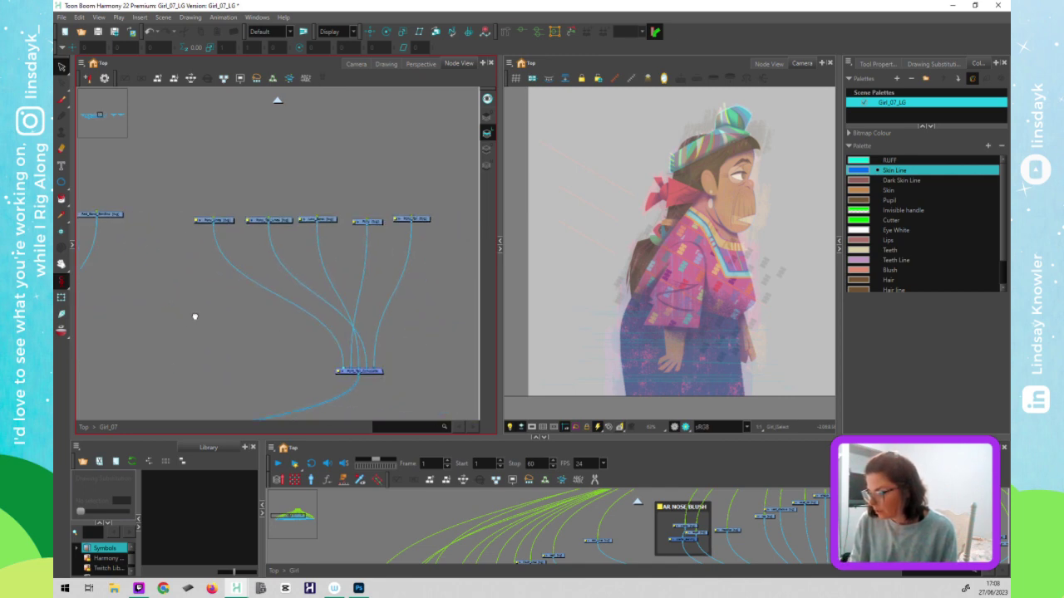
{"action": "left_click", "coordinate": [776, 264]}
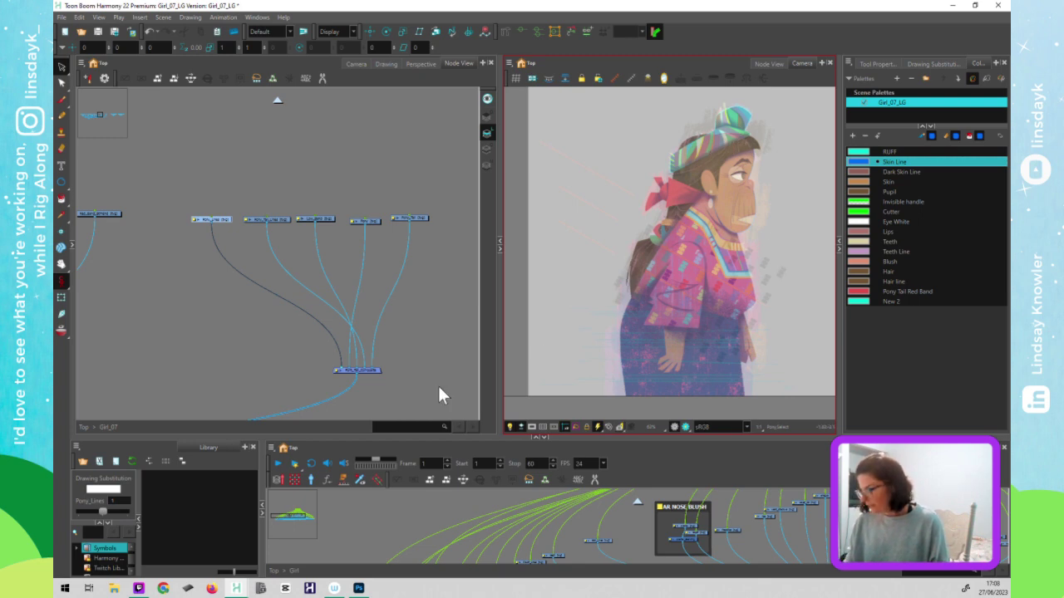
{"action": "left_click", "coordinate": [218, 220]}
{"action": "left_click_drag", "start_coordinate": [219, 217], "coordinate": [204, 221]}
{"action": "key", "text": "ctrl+alt+b"}
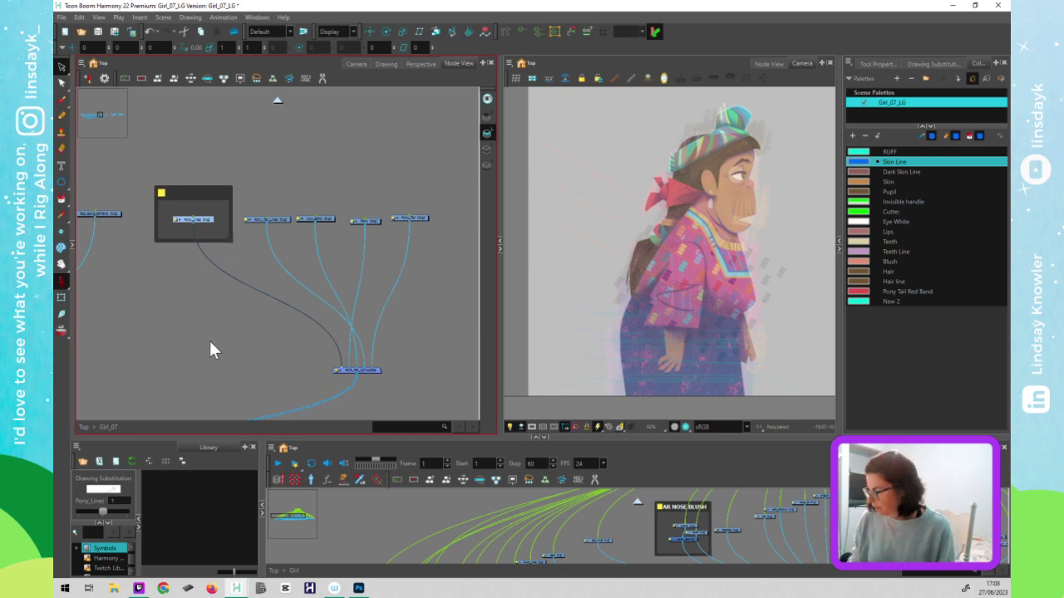
- Select the hair, top knot and pony line artwork on the head in turn to check which drawing each belongs to
{"action": "left_click", "coordinate": [699, 356]}
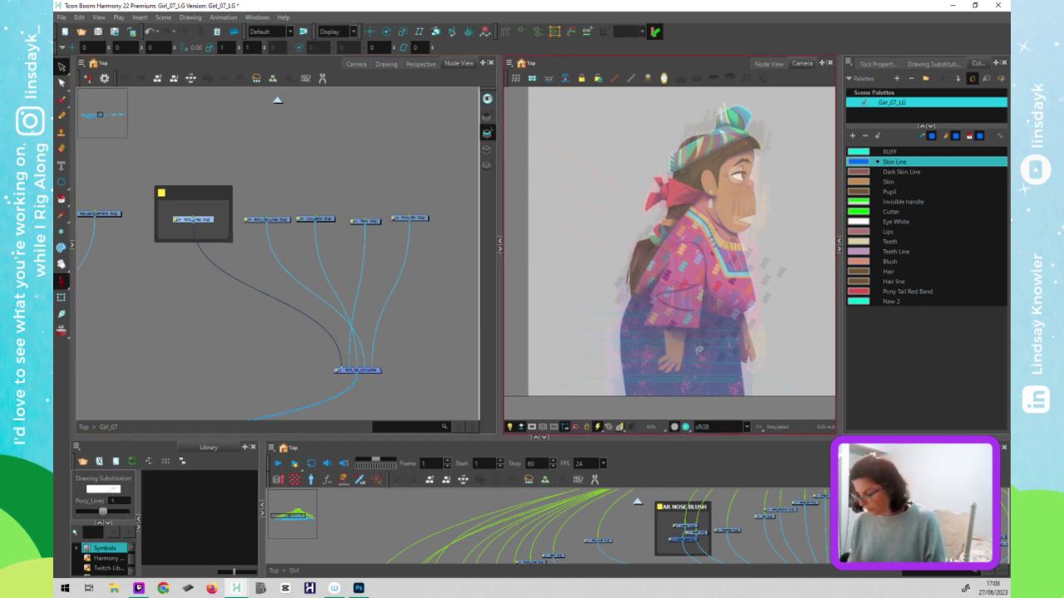
{"action": "key", "text": "shift+2"}
{"action": "left_click", "coordinate": [708, 153]}
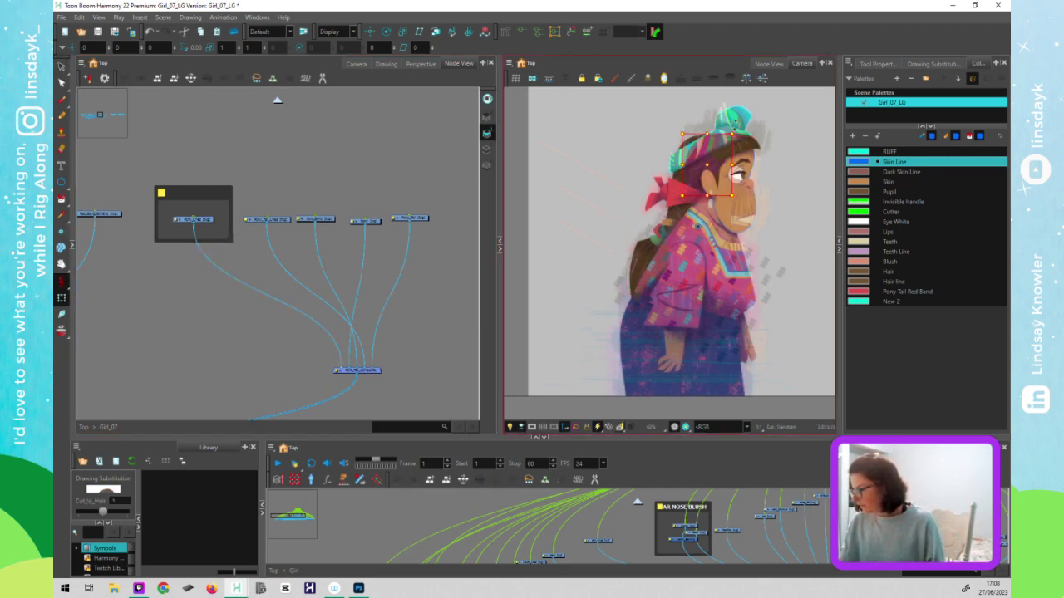
{"action": "left_click", "coordinate": [741, 123]}
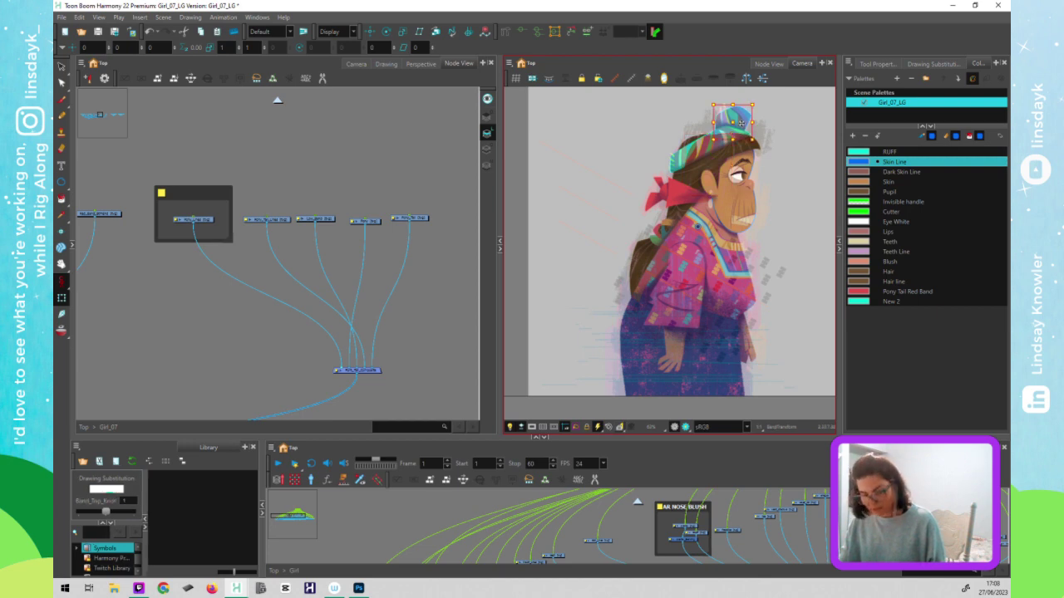
{"action": "left_click", "coordinate": [689, 142]}
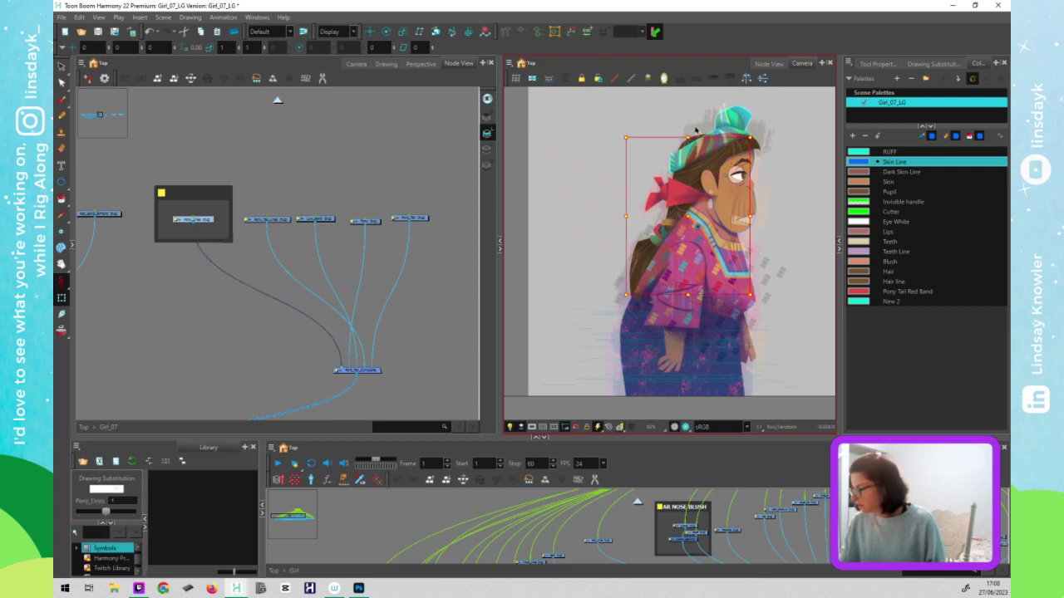
{"action": "left_click", "coordinate": [699, 132]}
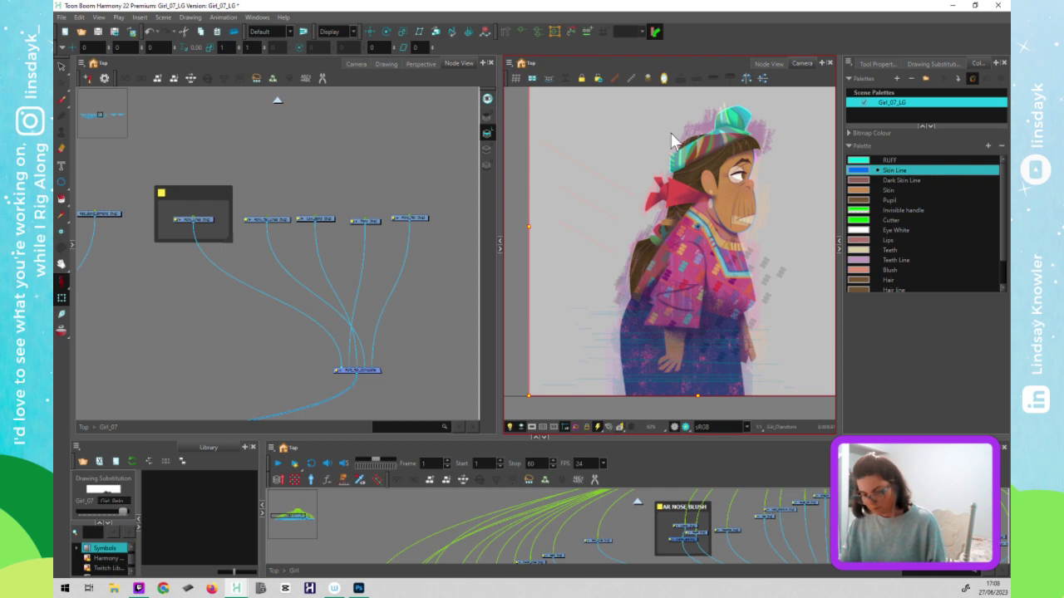
{"action": "left_click_drag", "start_coordinate": [778, 542], "coordinate": [629, 524]}
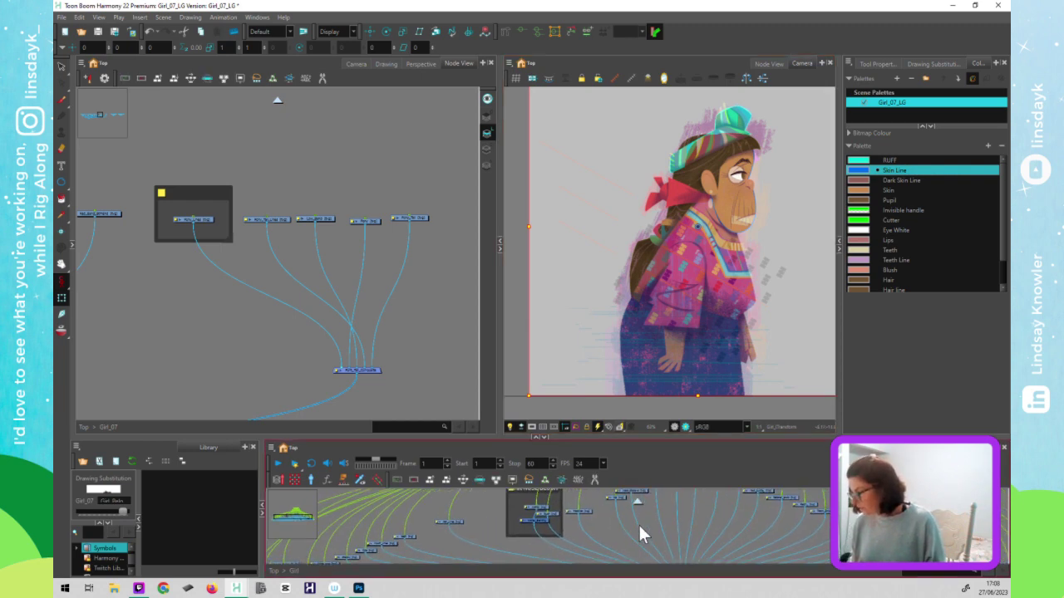
- Disable the head band composite node in the Girl_07 group
{"action": "left_click", "coordinate": [300, 373]}
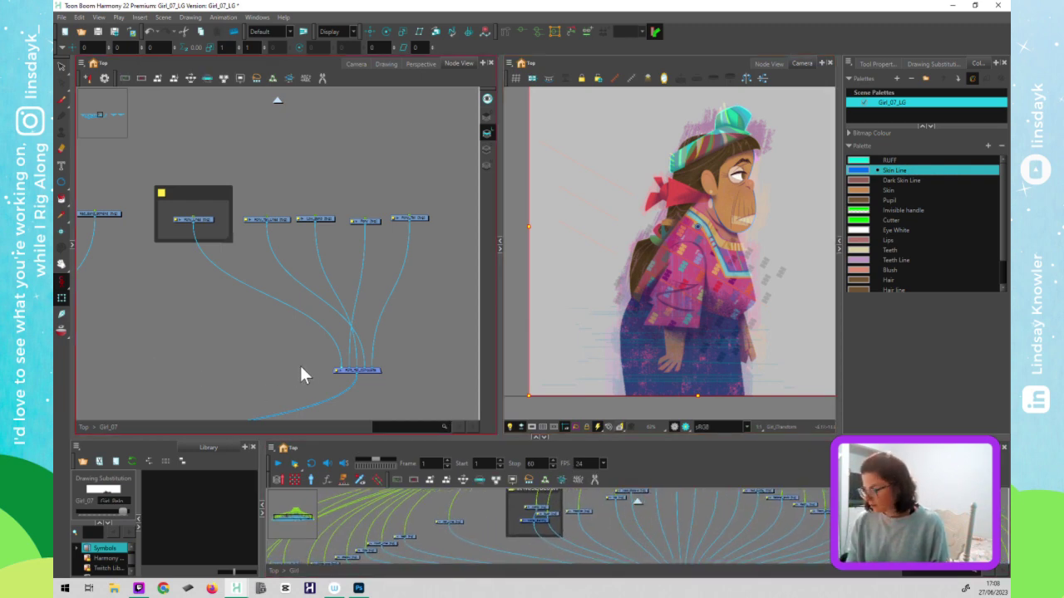
{"action": "scroll", "coordinate": [313, 345], "scroll_direction": "down", "scroll_amount": 5}
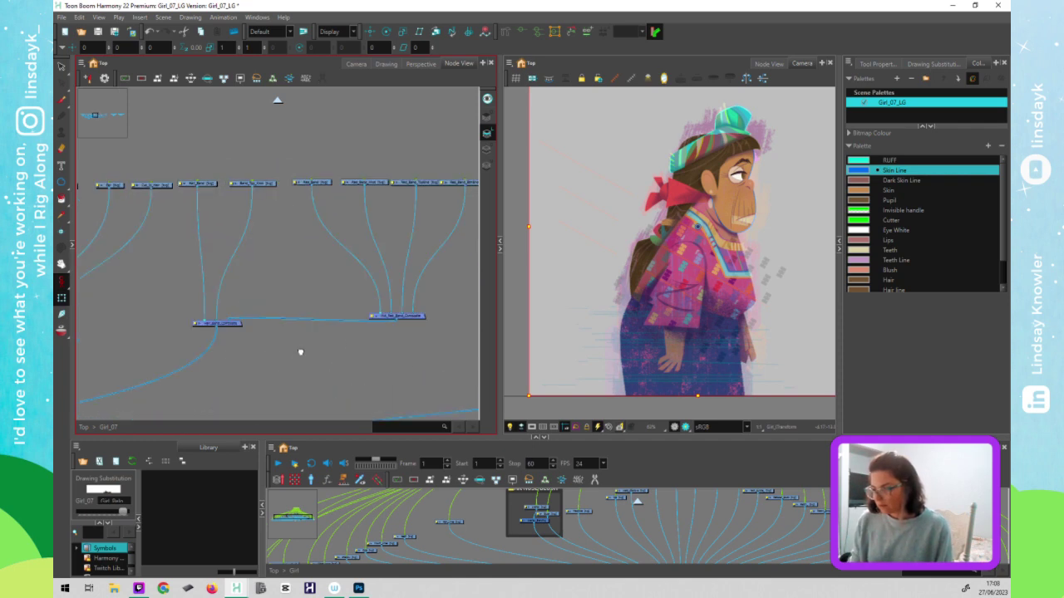
{"action": "scroll", "coordinate": [351, 336], "scroll_direction": "down", "scroll_amount": 3}
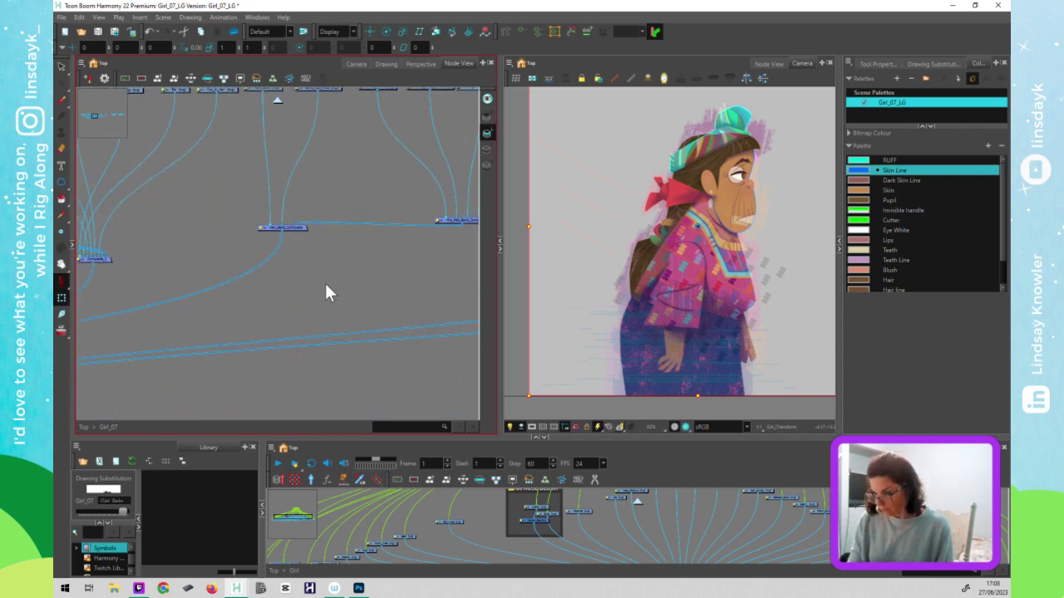
{"action": "left_click", "coordinate": [282, 226]}
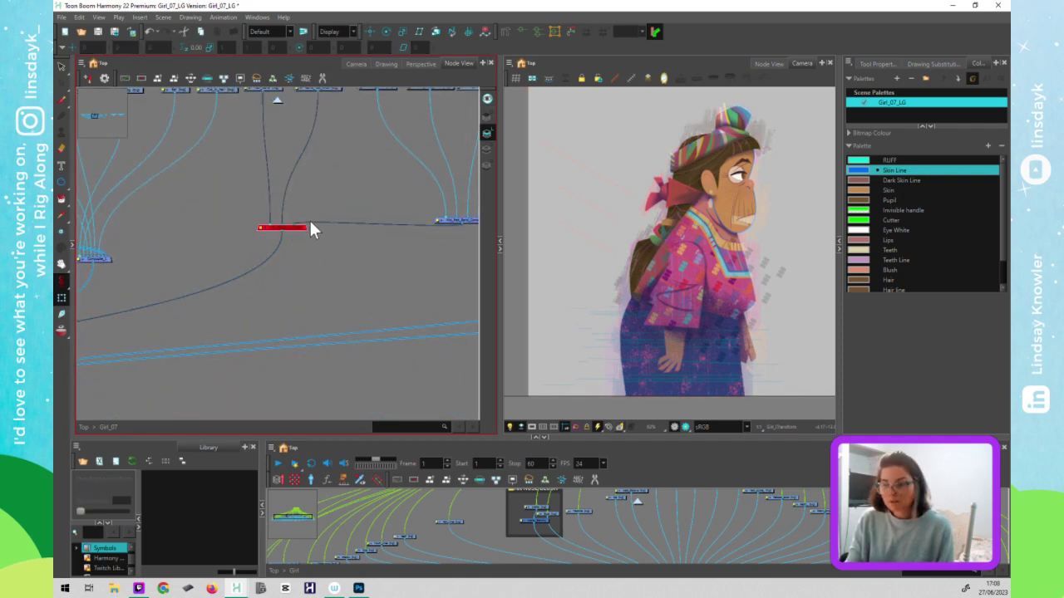
{"action": "left_click", "coordinate": [708, 149]}
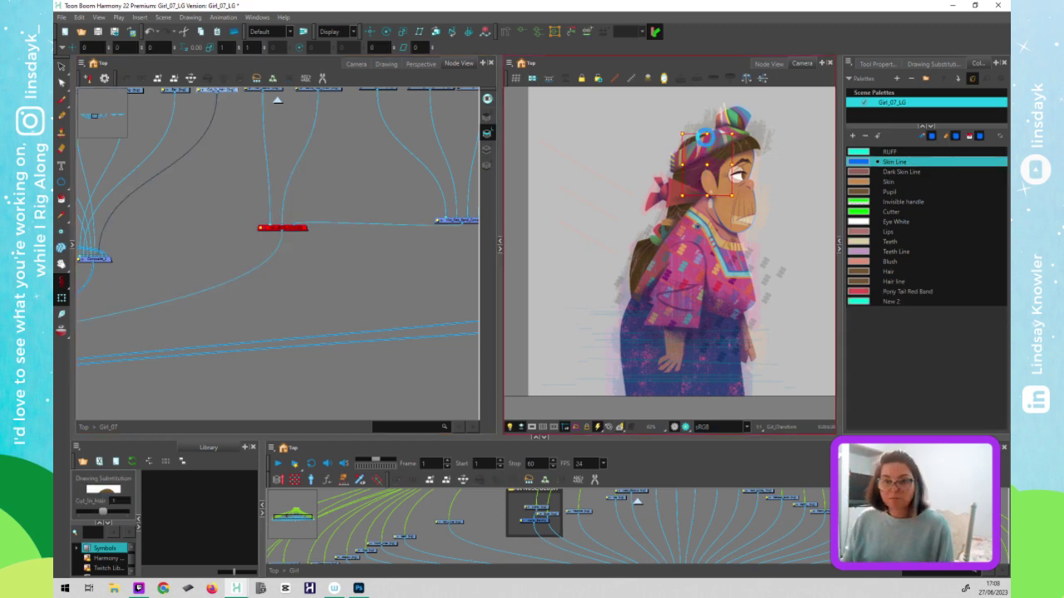
{"action": "left_click_drag", "start_coordinate": [705, 137], "coordinate": [703, 184]}
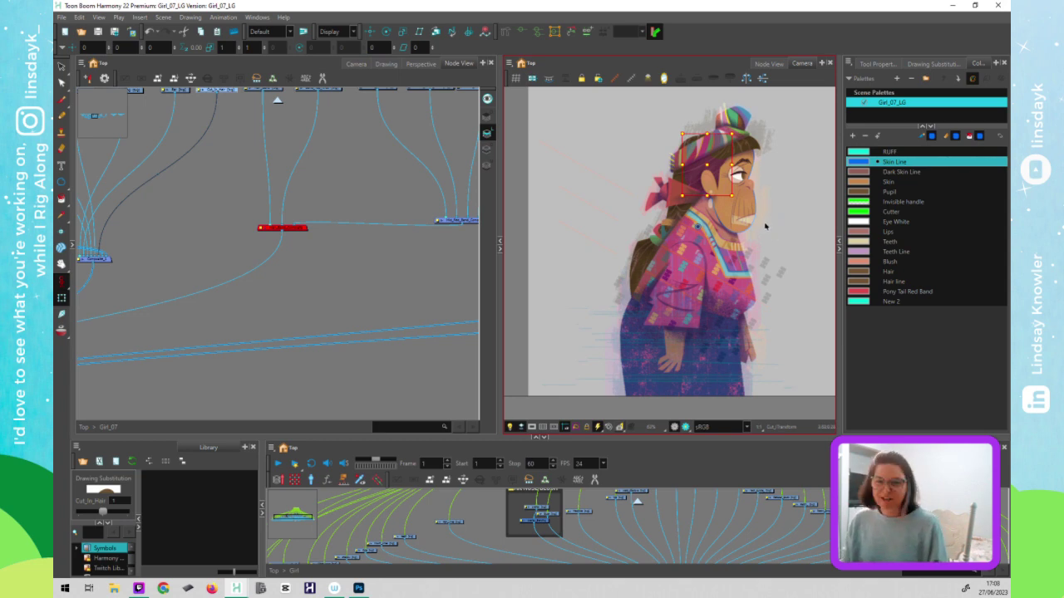
{"action": "left_click", "coordinate": [782, 186]}
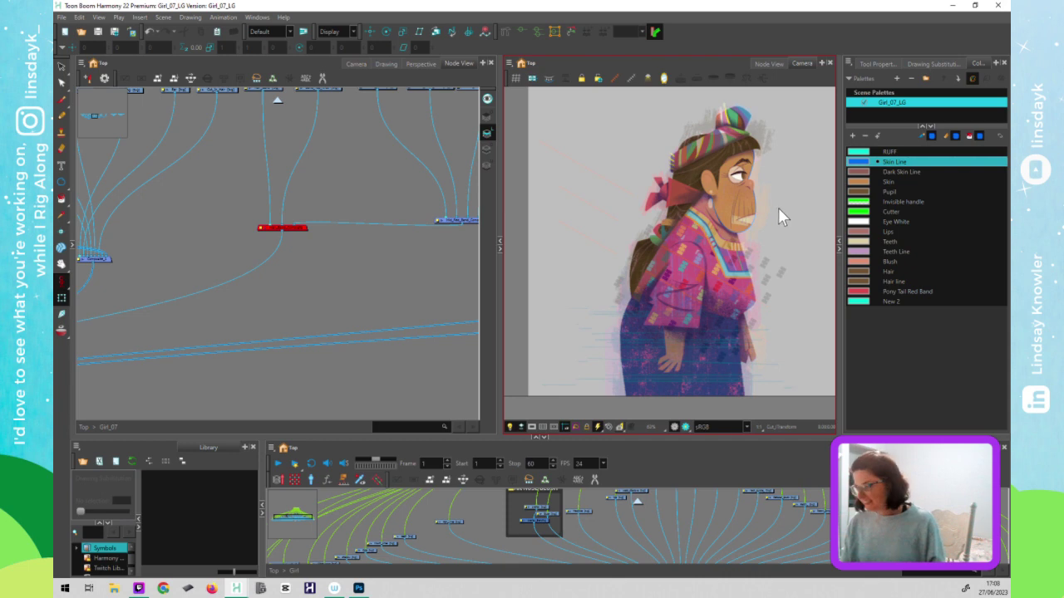
- Enlarge the lower node view and select the neck_purple drawing node in the Girl group
{"action": "left_click_drag", "start_coordinate": [689, 541], "coordinate": [679, 544]}
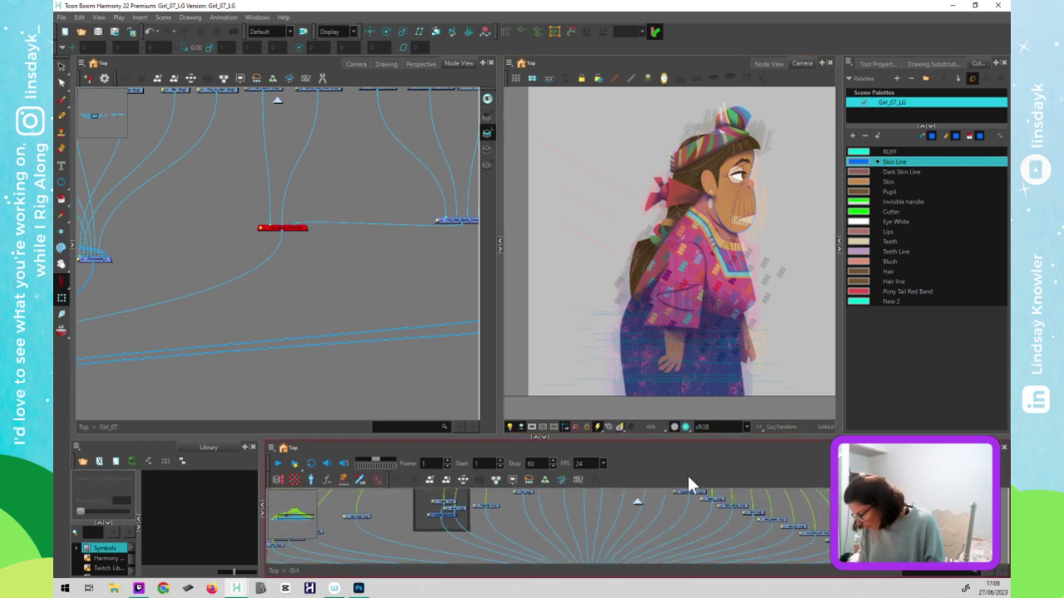
{"action": "scroll", "coordinate": [691, 513], "scroll_direction": "up", "scroll_amount": 2}
{"action": "left_click_drag", "start_coordinate": [718, 440], "coordinate": [713, 369]}
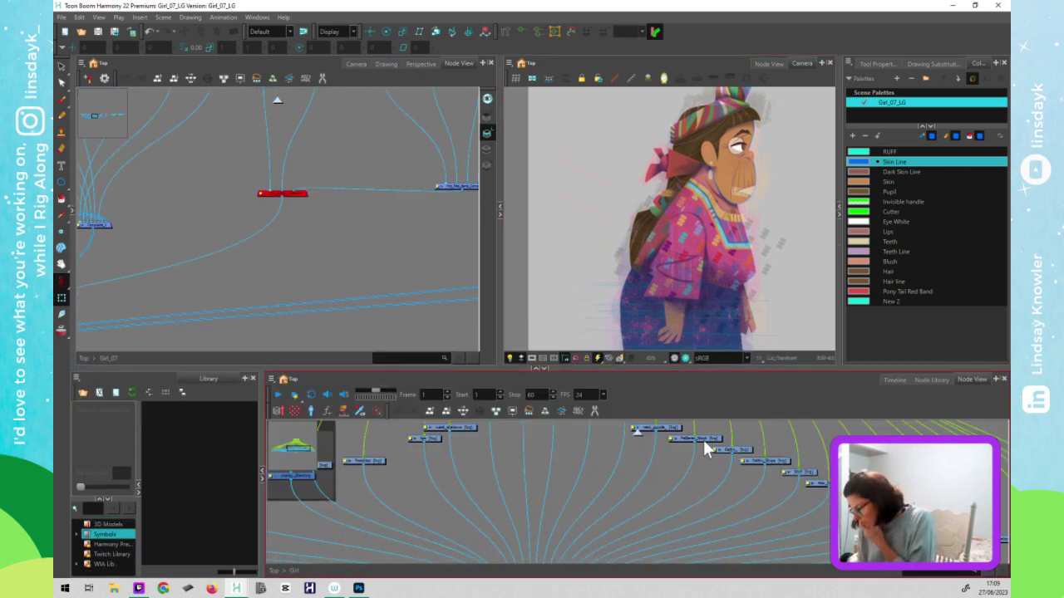
{"action": "left_click", "coordinate": [662, 429]}
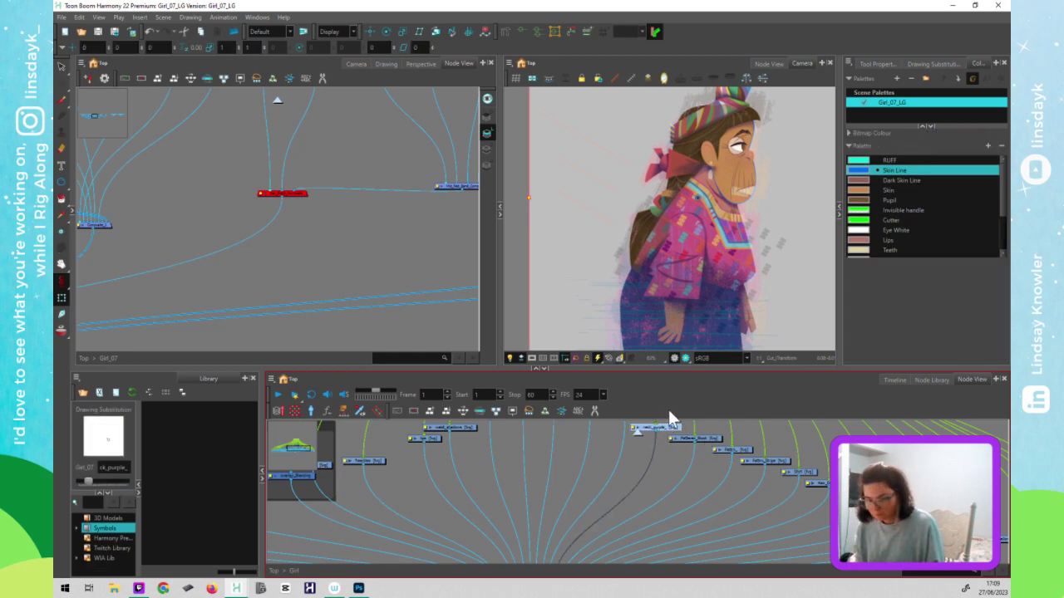
- Check which drawings get selected when picking different parts of the headband artwork on the character
{"action": "left_click_drag", "start_coordinate": [771, 221], "coordinate": [762, 267]}
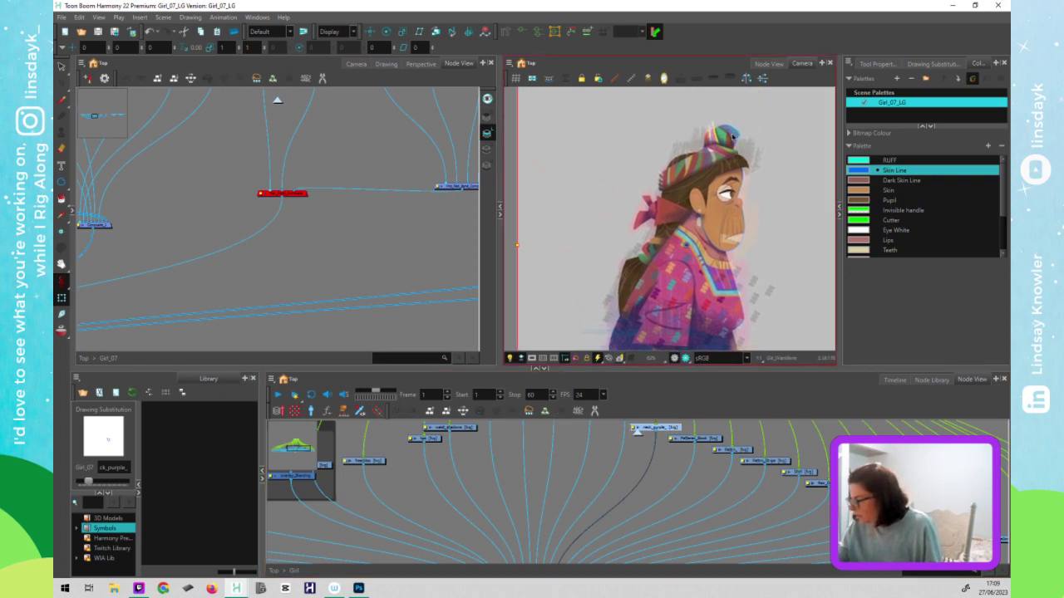
{"action": "left_click", "coordinate": [732, 135]}
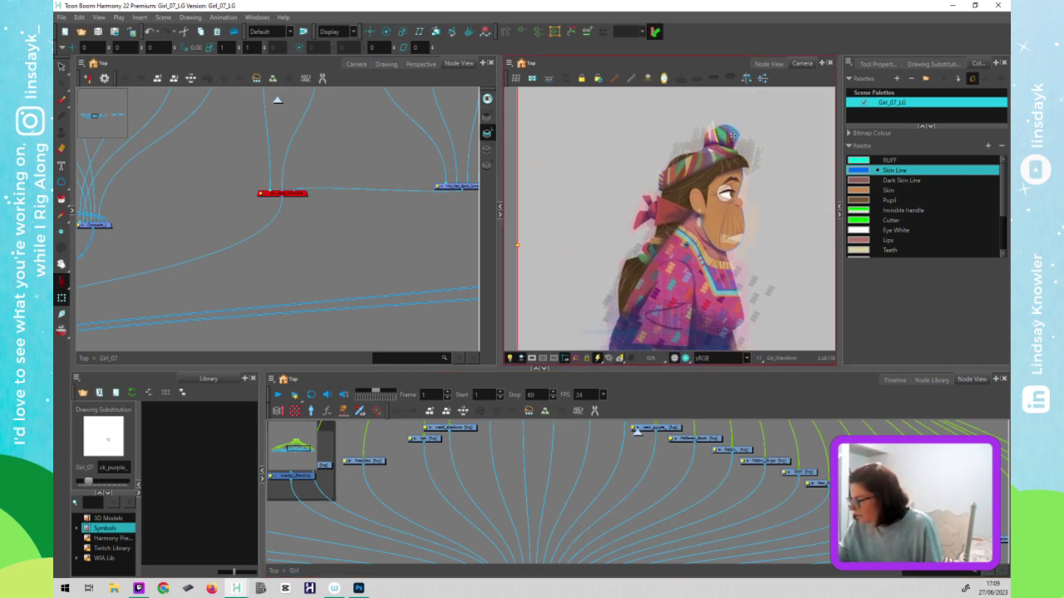
{"action": "left_click", "coordinate": [733, 515]}
{"action": "left_click", "coordinate": [697, 163]}
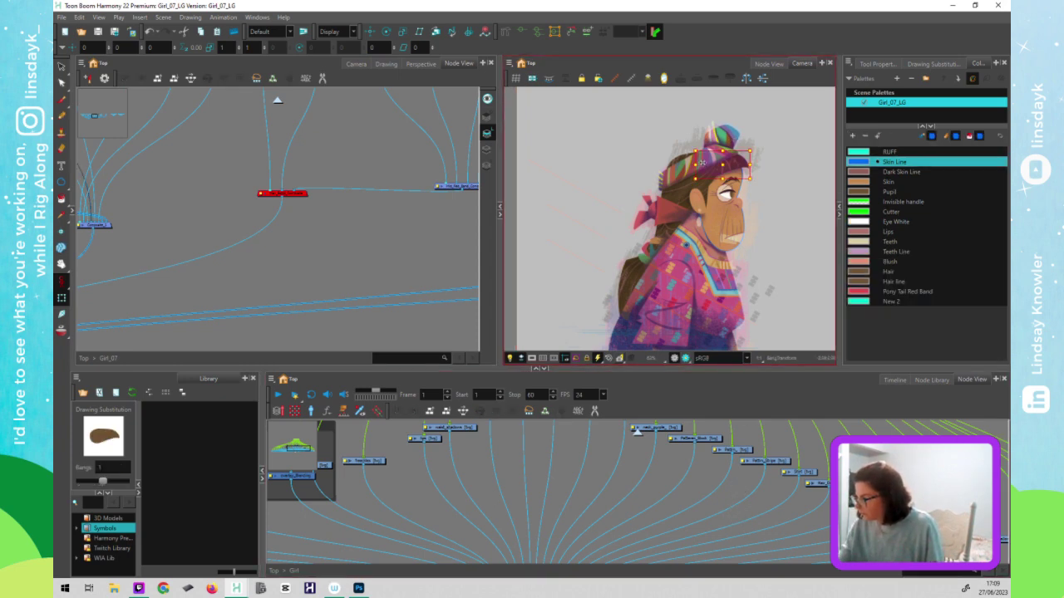
{"action": "left_click", "coordinate": [682, 170]}
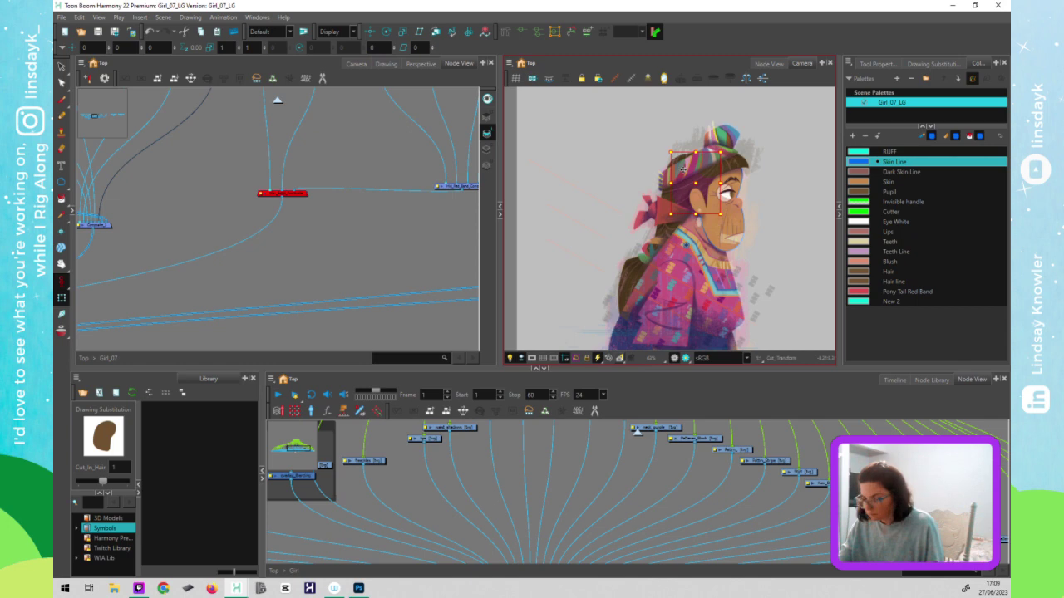
- Disable the final composite node at the base of the Girl_07 node network
{"action": "scroll", "coordinate": [275, 309], "scroll_direction": "down", "scroll_amount": 4}
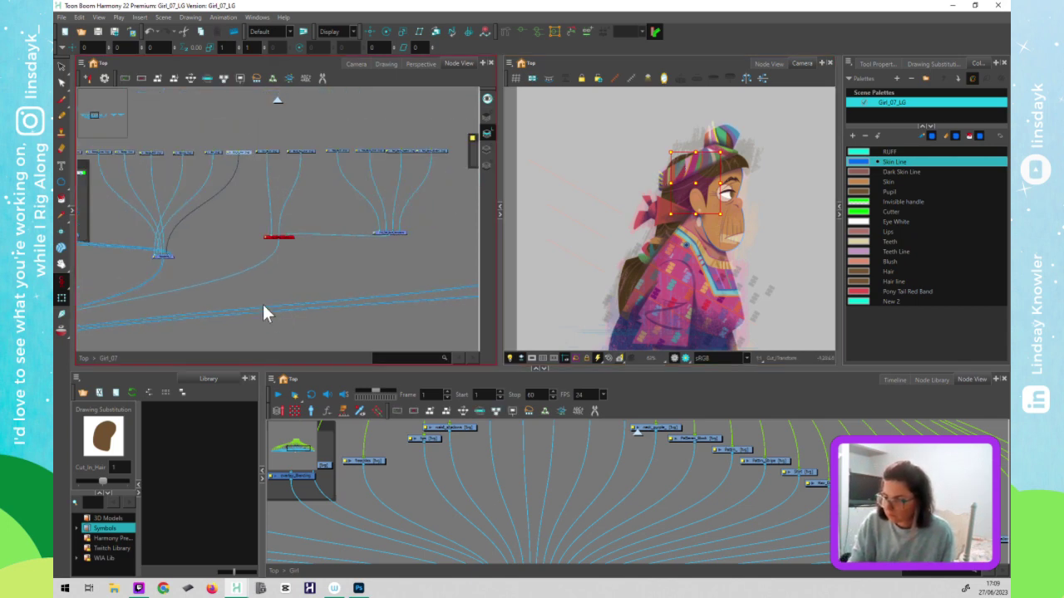
{"action": "left_click_drag", "start_coordinate": [240, 278], "coordinate": [391, 194]}
{"action": "left_click_drag", "start_coordinate": [246, 249], "coordinate": [245, 292]}
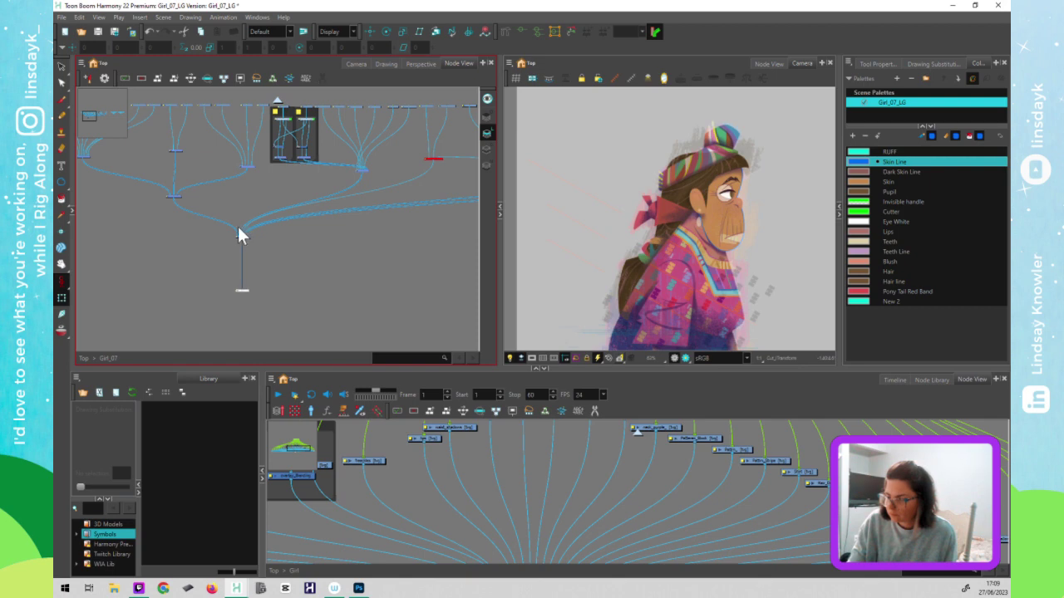
{"action": "left_click", "coordinate": [239, 231]}
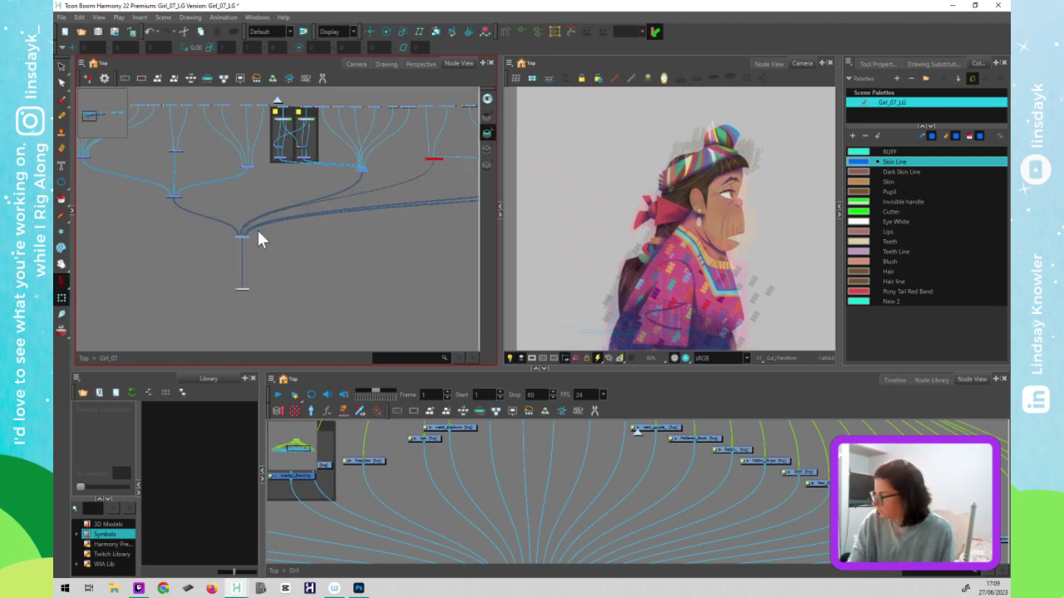
- Locate the Headband group node from its artwork and move the EarRing and EarRing_Blending nodes away from it
{"action": "left_click", "coordinate": [712, 153]}
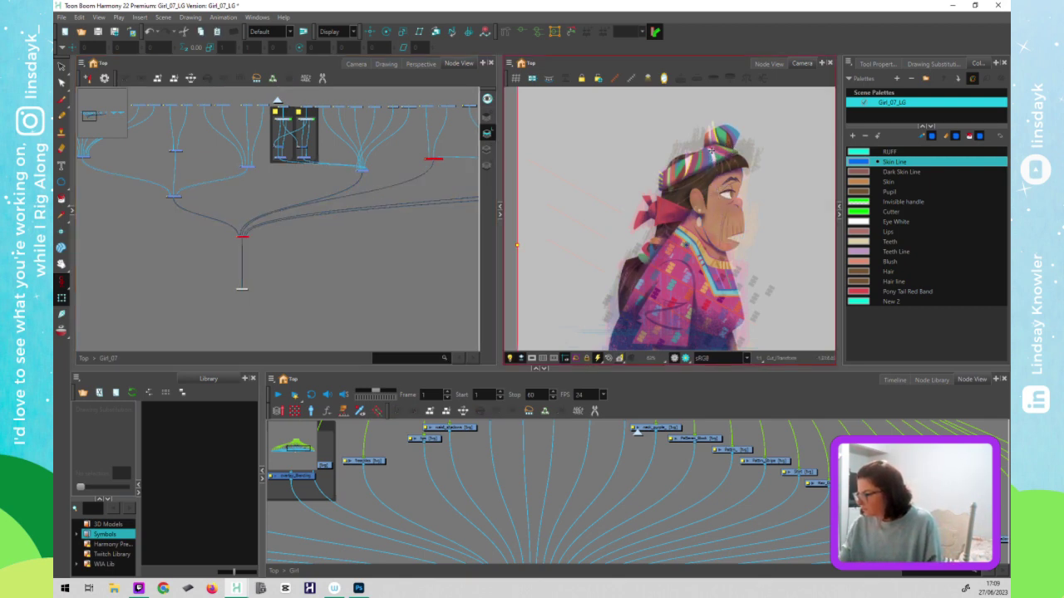
{"action": "left_click", "coordinate": [758, 511]}
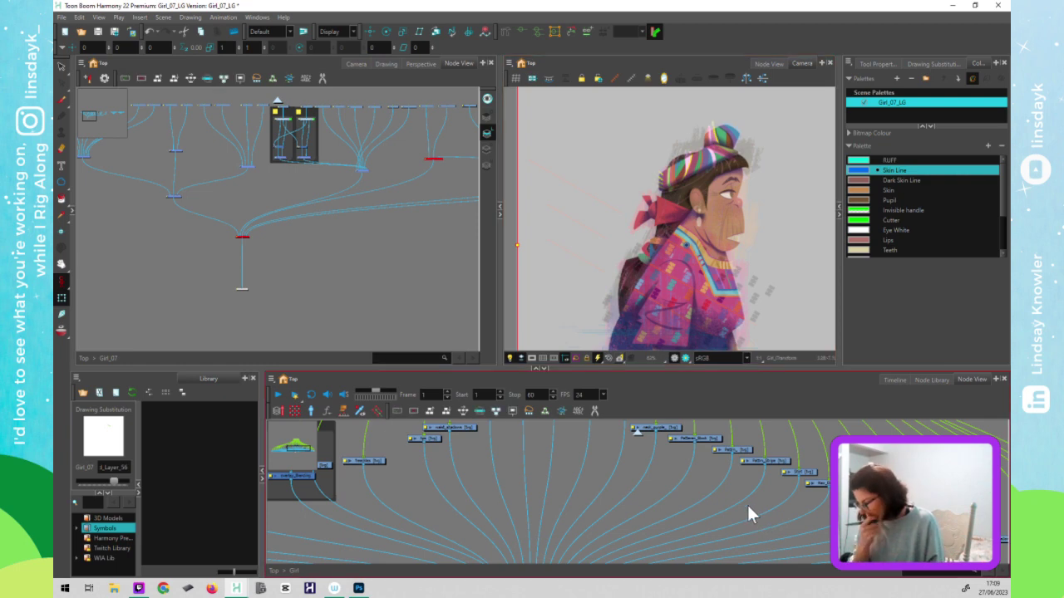
{"action": "key", "text": "o"}
{"action": "left_click", "coordinate": [638, 434]}
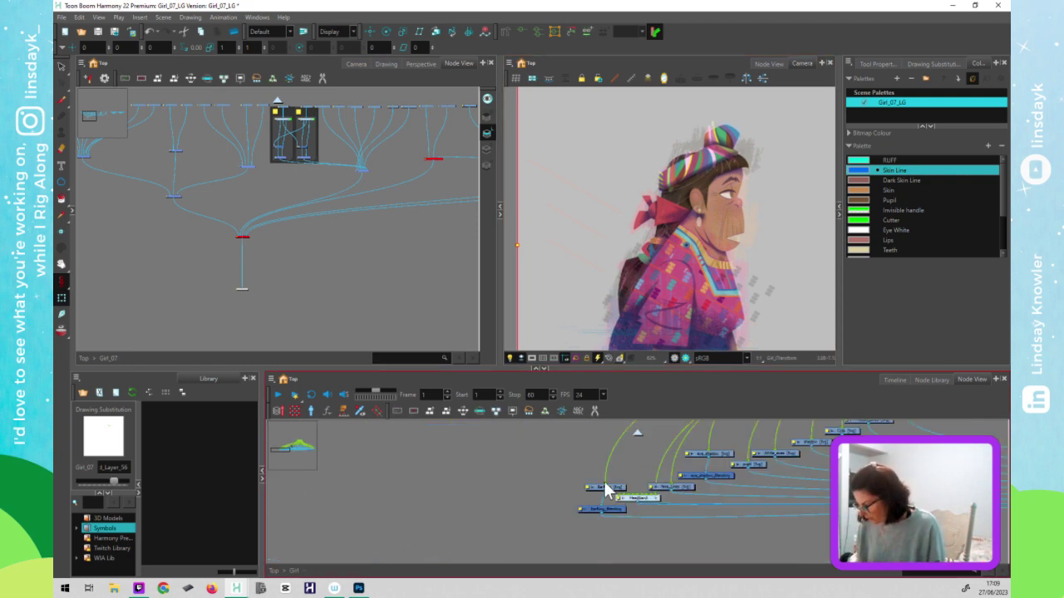
{"action": "mouse_move", "coordinate": [586, 530]}
{"action": "left_mouse_down"}
{"action": "mouse_move", "coordinate": [616, 486]}
{"action": "mouse_move", "coordinate": [568, 508]}
{"action": "left_mouse_up"}
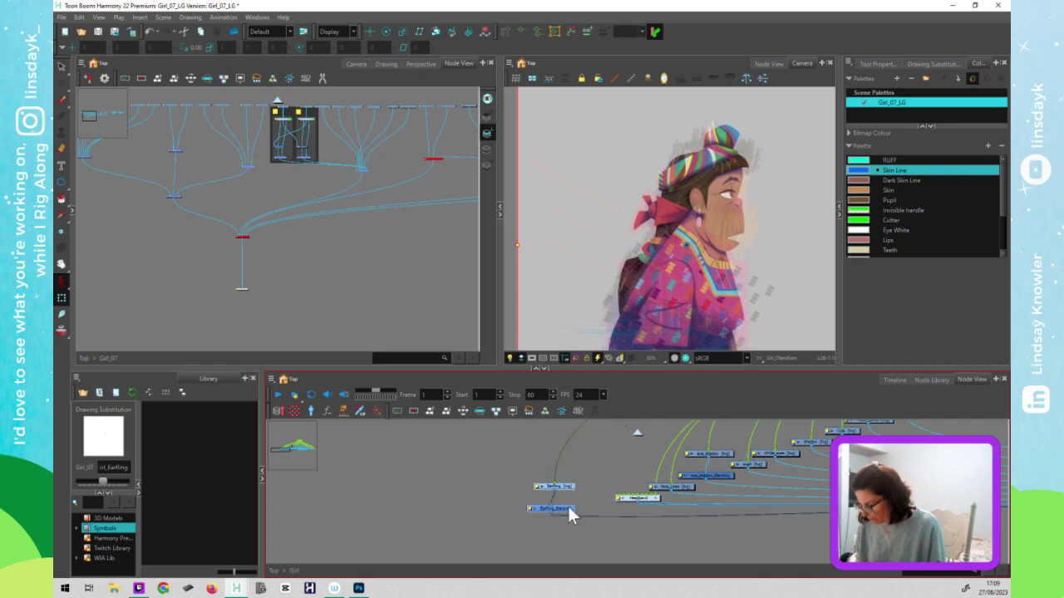
{"action": "scroll", "coordinate": [652, 505], "scroll_direction": "up", "scroll_amount": 4}
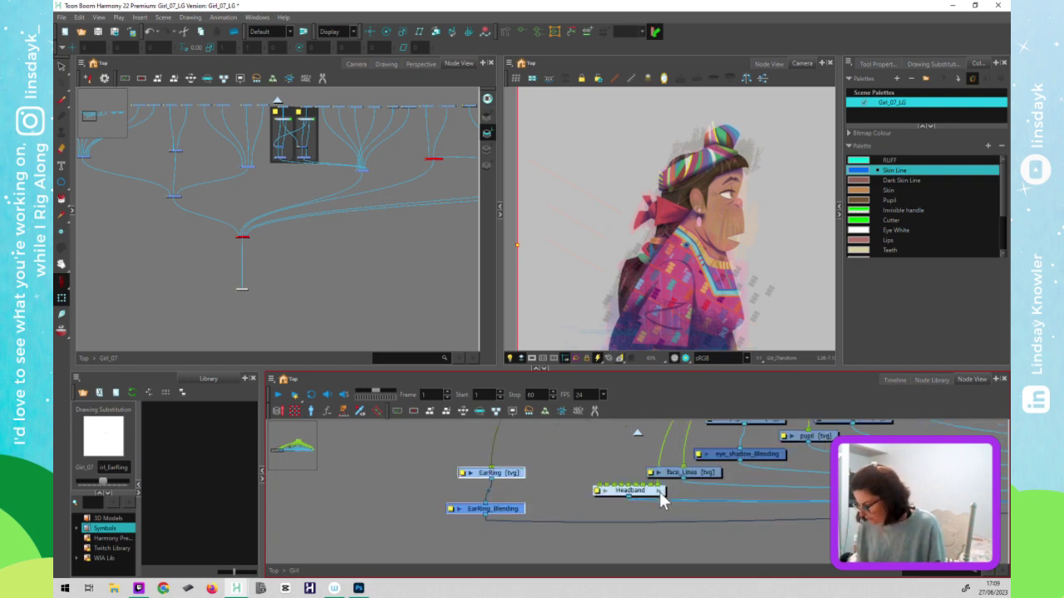
- Try to lasso only the headband artwork with all nodes inside the Headband group selected, and return to the parent group
{"action": "left_click", "coordinate": [660, 492]}
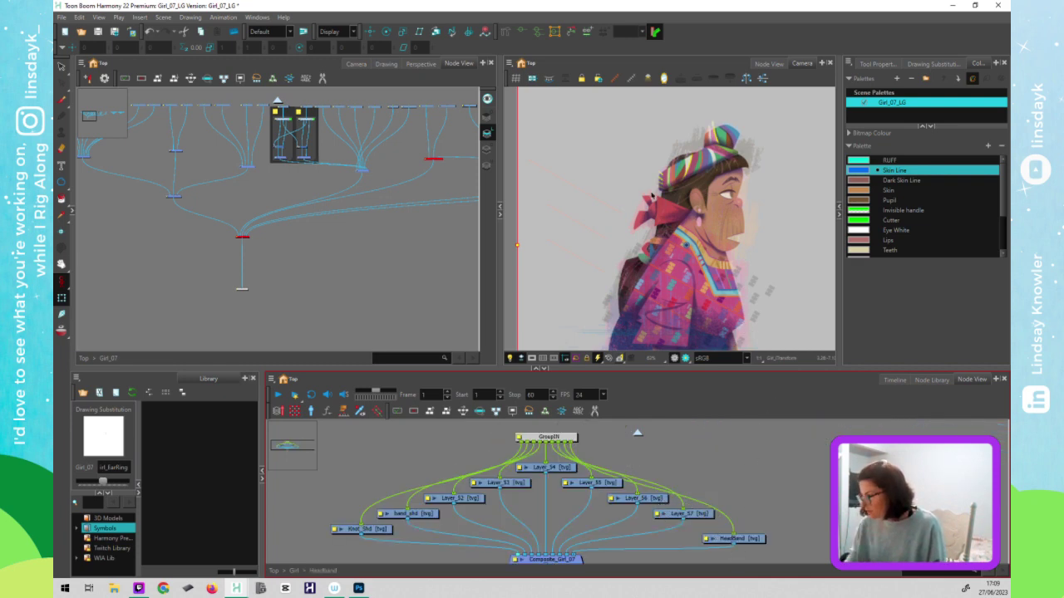
{"action": "scroll", "coordinate": [759, 506], "scroll_direction": "down", "scroll_amount": 3}
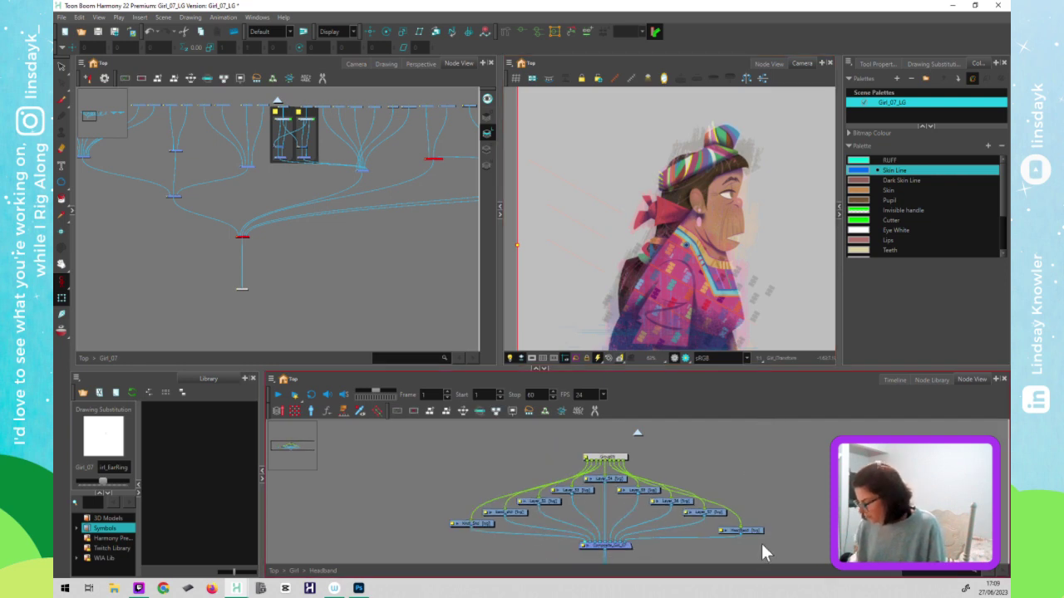
{"action": "mouse_move", "coordinate": [441, 481]}
{"action": "left_mouse_down"}
{"action": "mouse_move", "coordinate": [728, 538]}
{"action": "mouse_move", "coordinate": [799, 538]}
{"action": "left_mouse_up"}
{"action": "scroll", "coordinate": [695, 187], "scroll_direction": "up", "scroll_amount": 2}
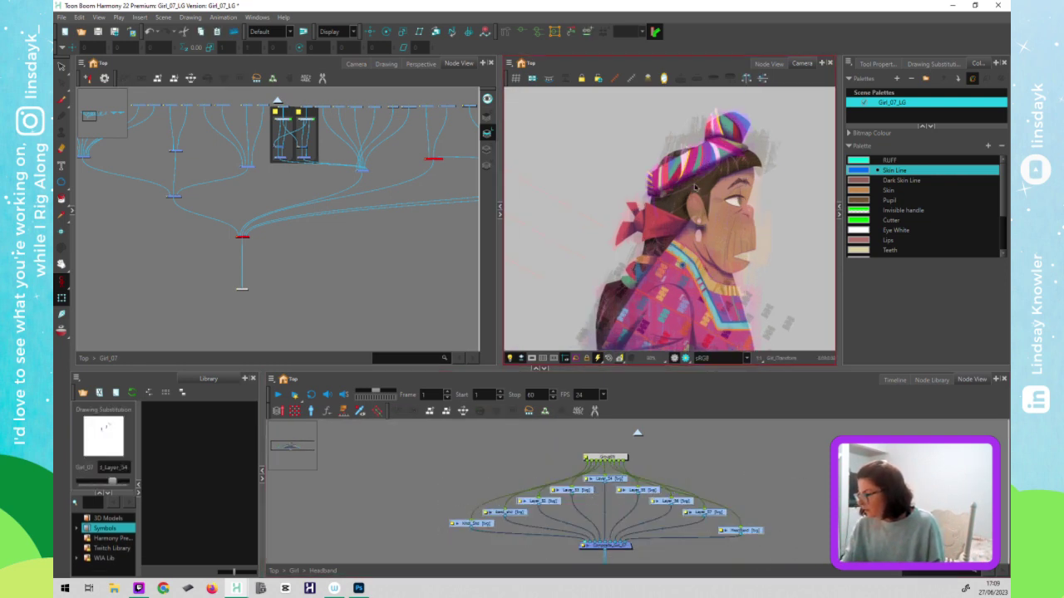
{"action": "scroll", "coordinate": [694, 188], "scroll_direction": "up", "scroll_amount": 2}
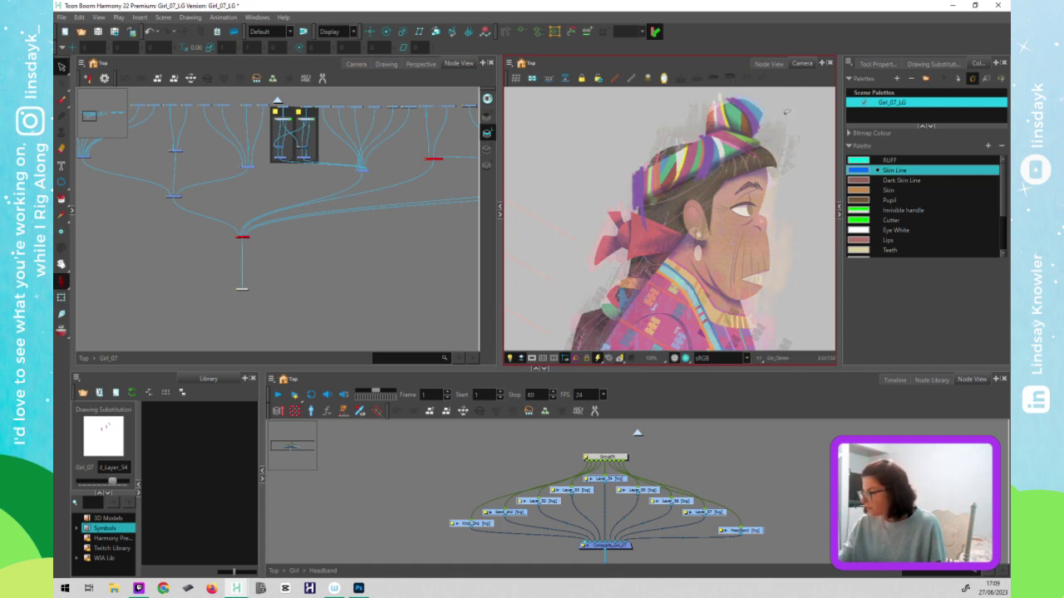
{"action": "mouse_move", "coordinate": [786, 111]}
{"action": "left_mouse_down"}
{"action": "mouse_move", "coordinate": [636, 119]}
{"action": "mouse_move", "coordinate": [631, 241]}
{"action": "mouse_move", "coordinate": [806, 131]}
{"action": "mouse_move", "coordinate": [739, 91]}
{"action": "left_mouse_up"}
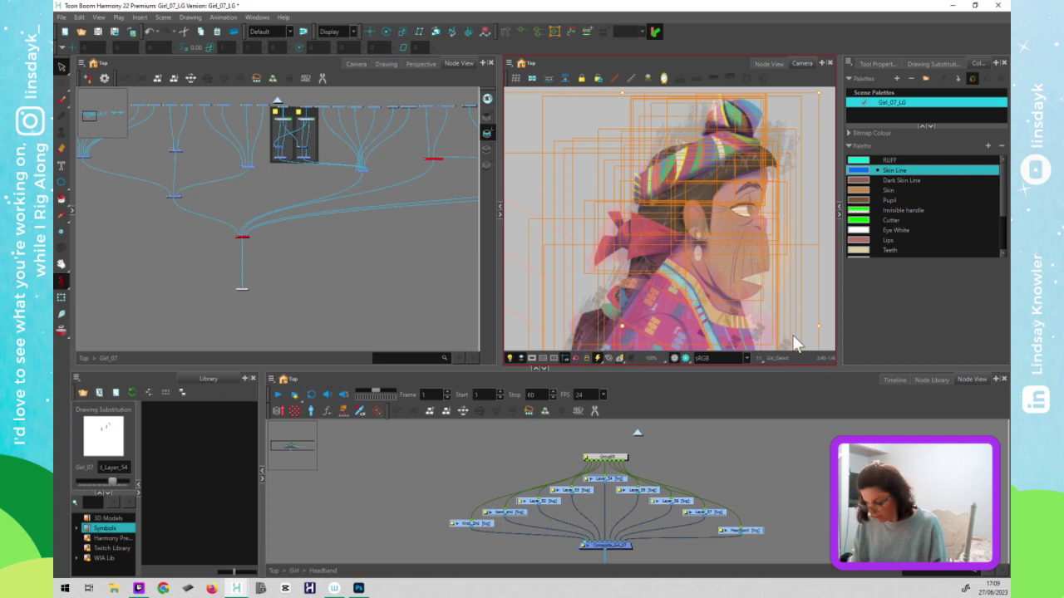
{"action": "key", "text": "shift+t"}
{"action": "left_click", "coordinate": [684, 457]}
{"action": "left_click", "coordinate": [638, 434]}
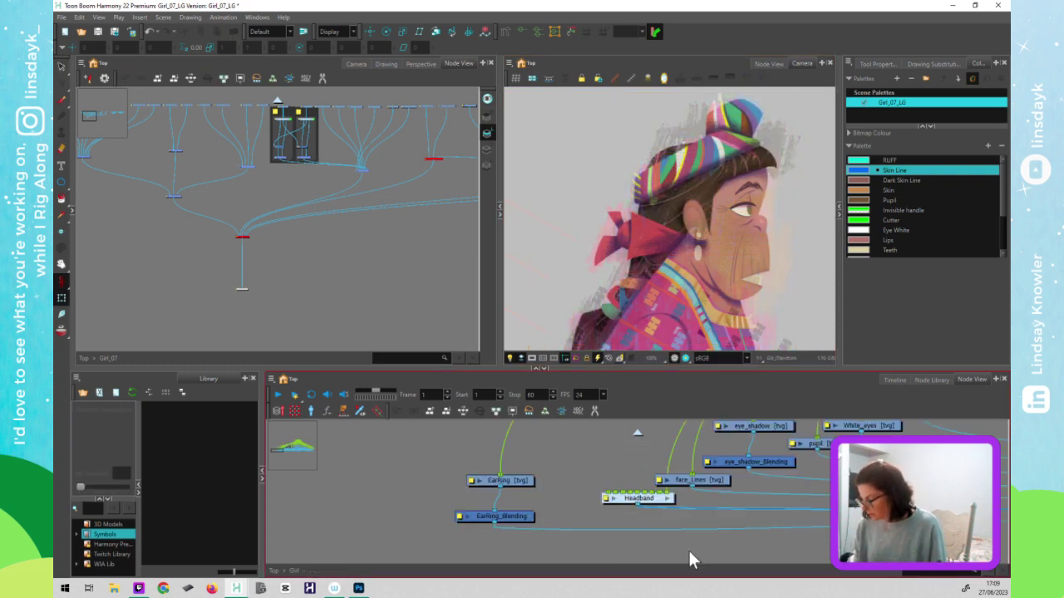
- Disable every node in the Girl group except the Headband group
{"action": "scroll", "coordinate": [697, 527], "scroll_direction": "down", "scroll_amount": 4}
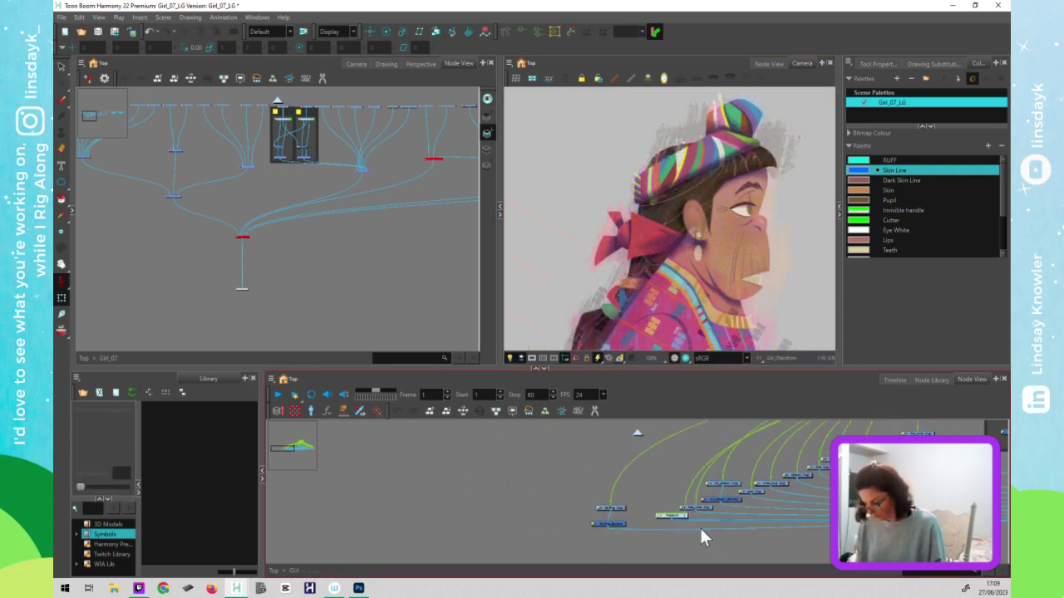
{"action": "key", "text": "ctrl+a"}
{"action": "key", "text": "d"}
{"action": "left_click", "coordinate": [665, 519]}
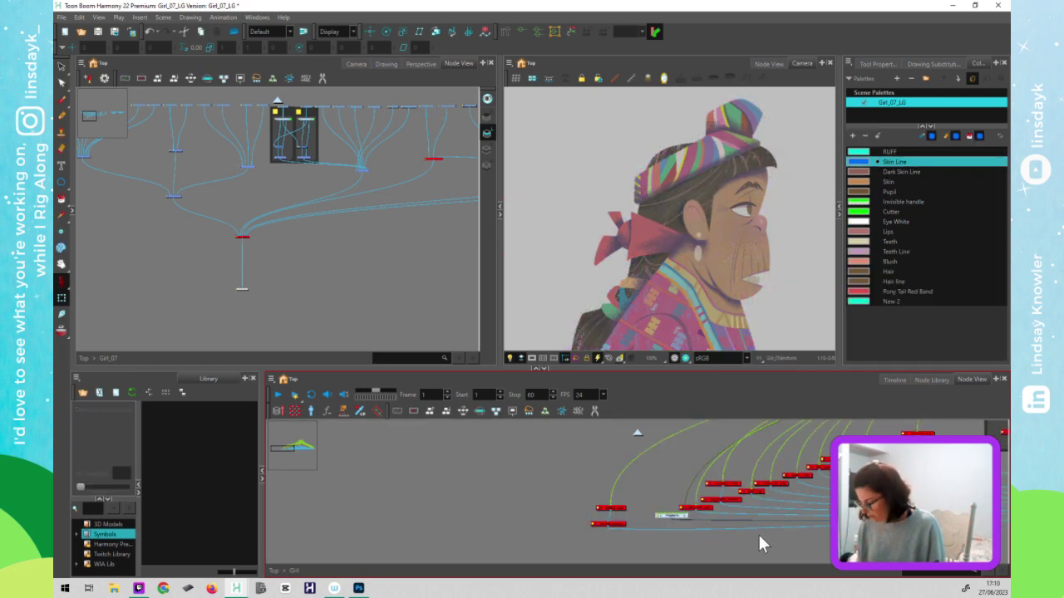
- Re-enable the main composite node that collects all layers at the base of the Girl group
{"action": "scroll", "coordinate": [758, 536], "scroll_direction": "down", "scroll_amount": 2}
{"action": "left_click_drag", "start_coordinate": [576, 471], "coordinate": [556, 463]}
{"action": "left_click_drag", "start_coordinate": [683, 507], "coordinate": [722, 464]}
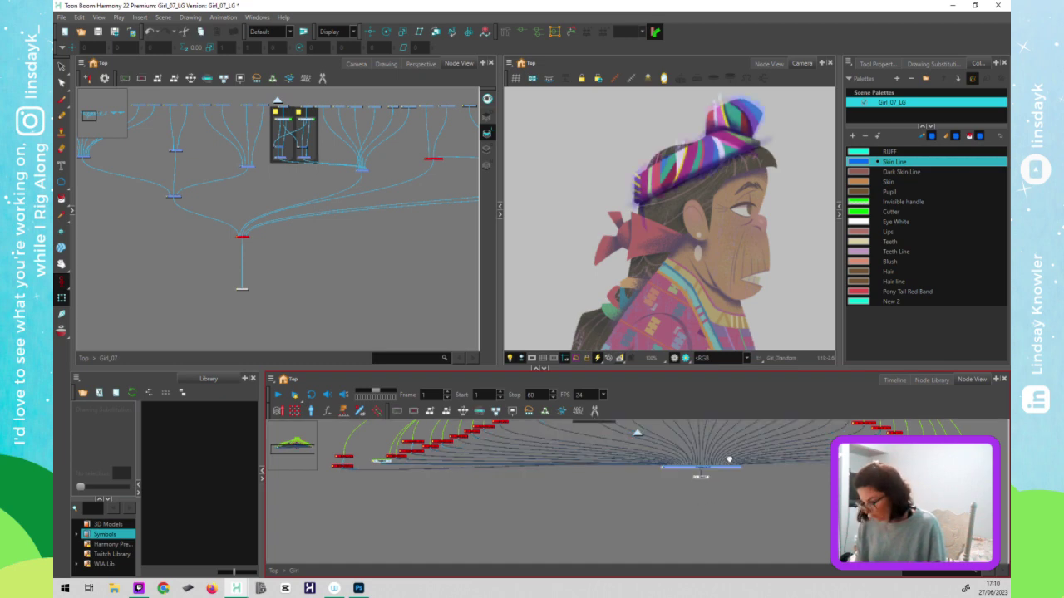
{"action": "scroll", "coordinate": [747, 462], "scroll_direction": "up", "scroll_amount": 4}
{"action": "scroll", "coordinate": [748, 462], "scroll_direction": "up", "scroll_amount": 3}
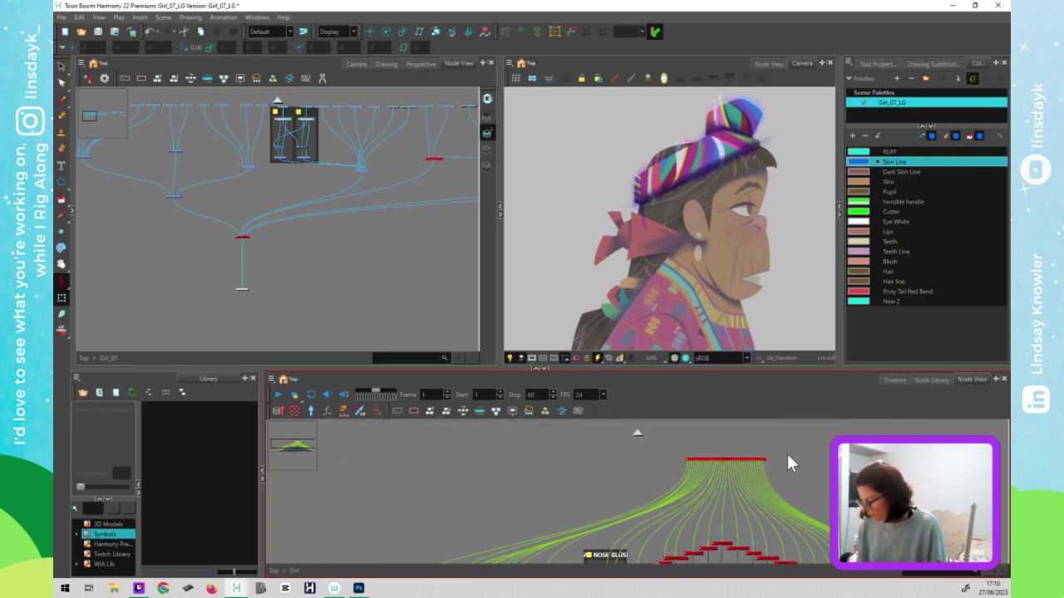
{"action": "left_click_drag", "start_coordinate": [562, 520], "coordinate": [808, 409]}
- Enter the Headband group, select all its nodes, and select all of their artwork with the Select tool
{"action": "left_click", "coordinate": [642, 518]}
{"action": "scroll", "coordinate": [651, 539], "scroll_direction": "up", "scroll_amount": 2}
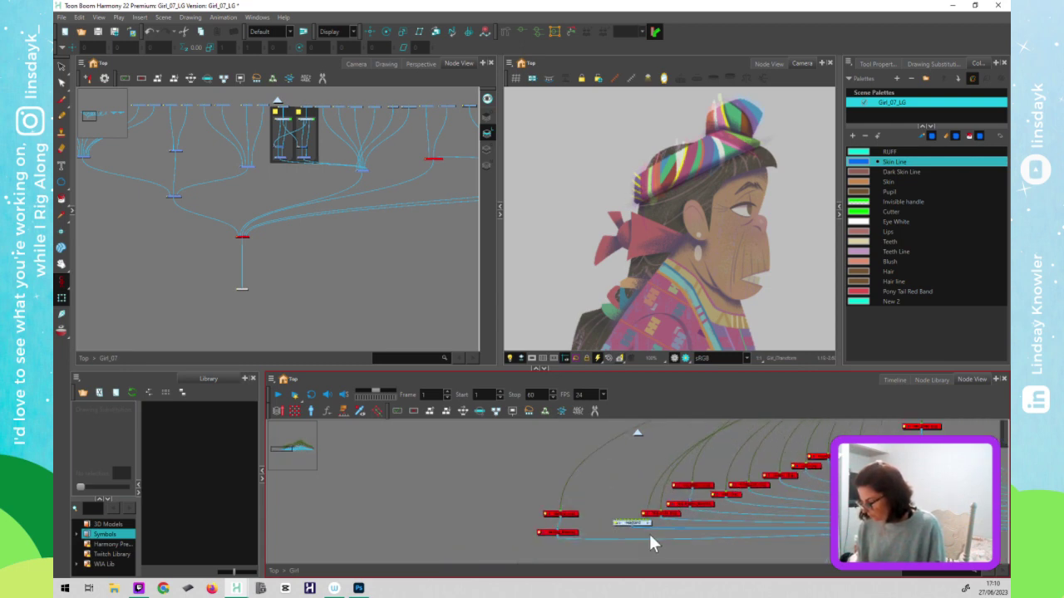
{"action": "left_click", "coordinate": [647, 524]}
{"action": "left_click_drag", "start_coordinate": [440, 461], "coordinate": [773, 528]}
{"action": "key", "text": "alt+s"}
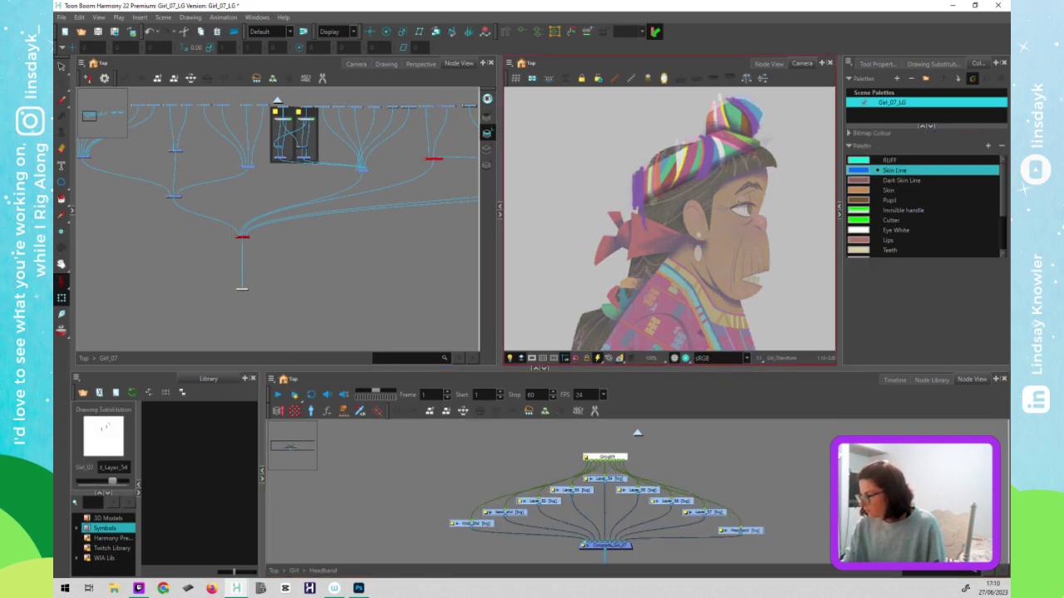
{"action": "key", "text": "ctrl+a"}
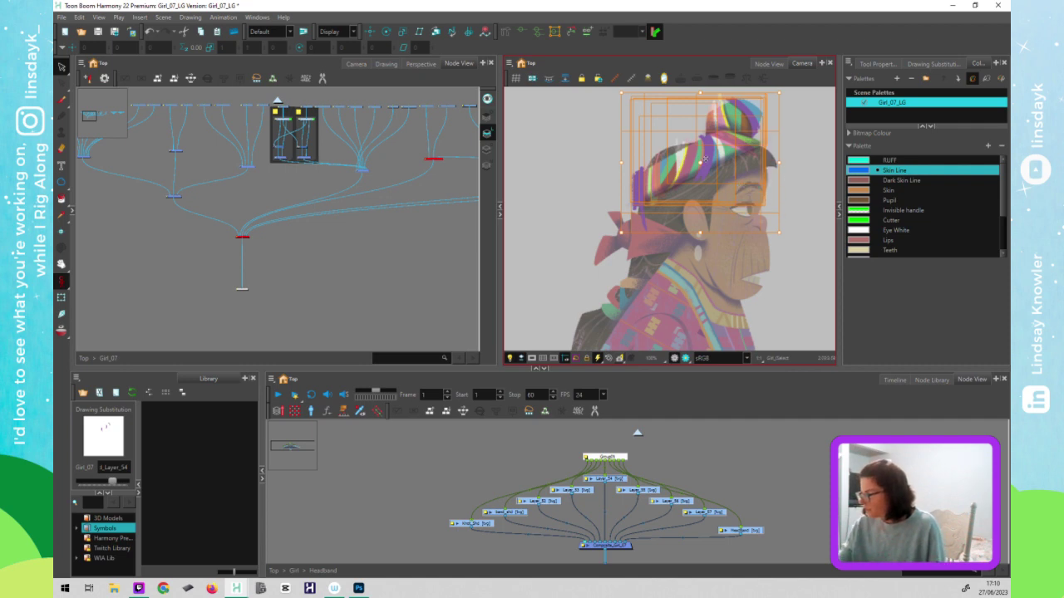
- Try to move the selected headband artwork off the head to one side
{"action": "left_click_drag", "start_coordinate": [719, 183], "coordinate": [830, 239]}
{"action": "left_click_drag", "start_coordinate": [796, 313], "coordinate": [590, 310]}
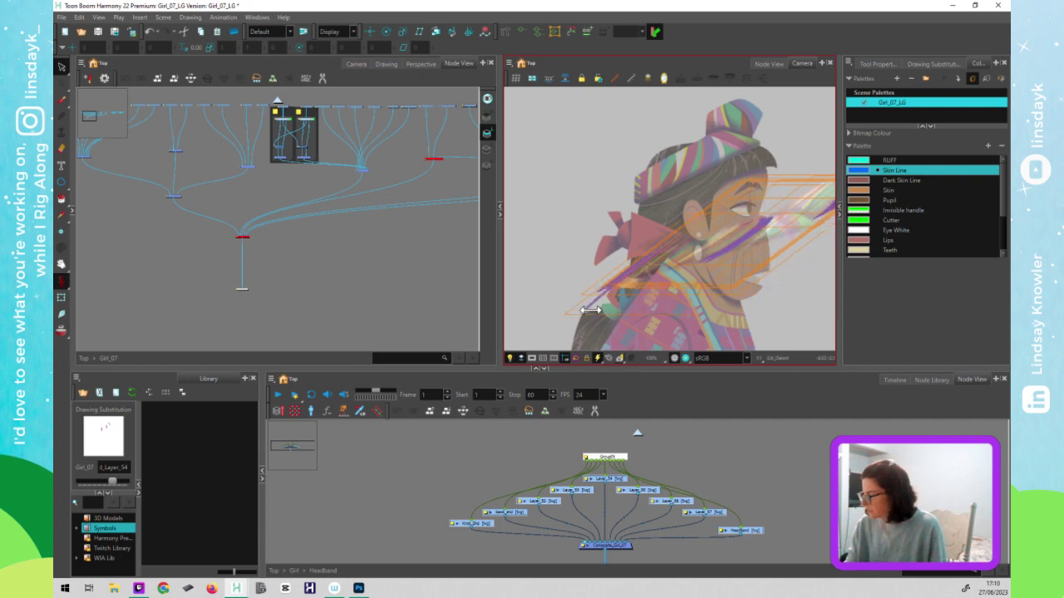
{"action": "key", "text": "ctrl+z"}
{"action": "left_click_drag", "start_coordinate": [795, 325], "coordinate": [619, 329]}
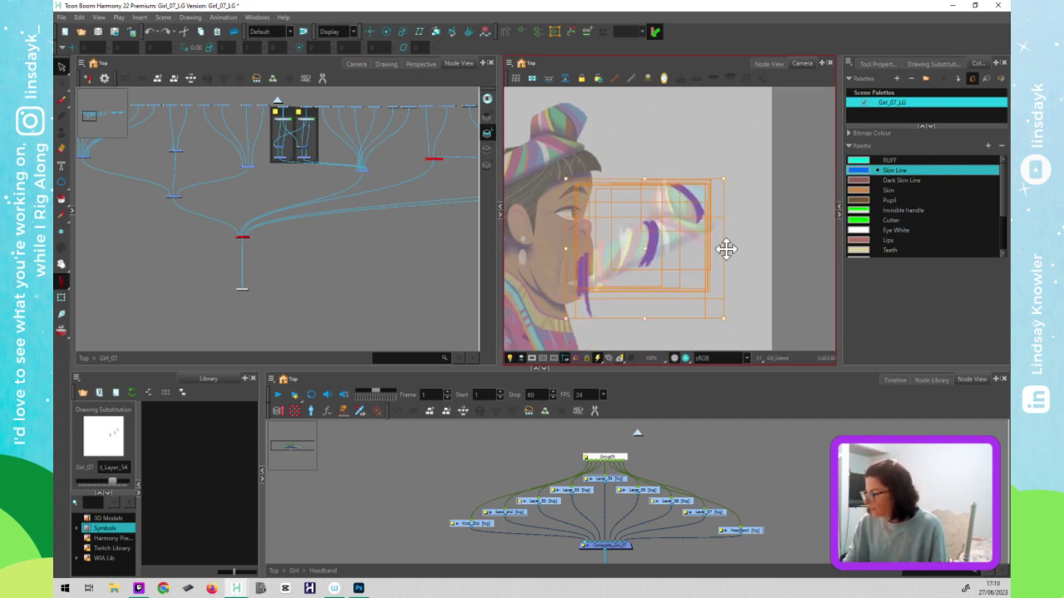
{"action": "left_click_drag", "start_coordinate": [726, 249], "coordinate": [758, 301]}
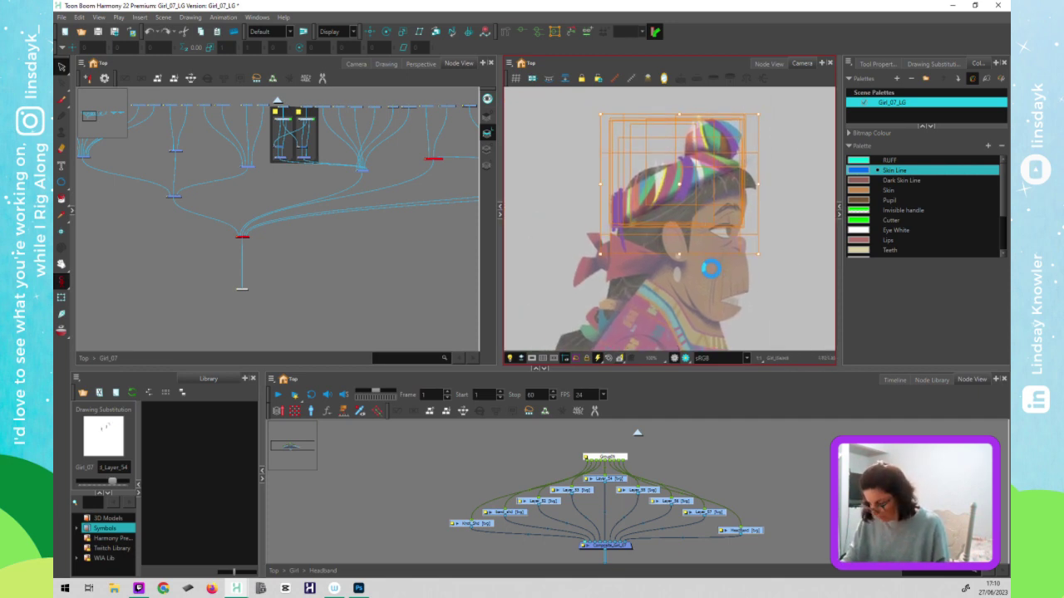
{"action": "left_click", "coordinate": [718, 498]}
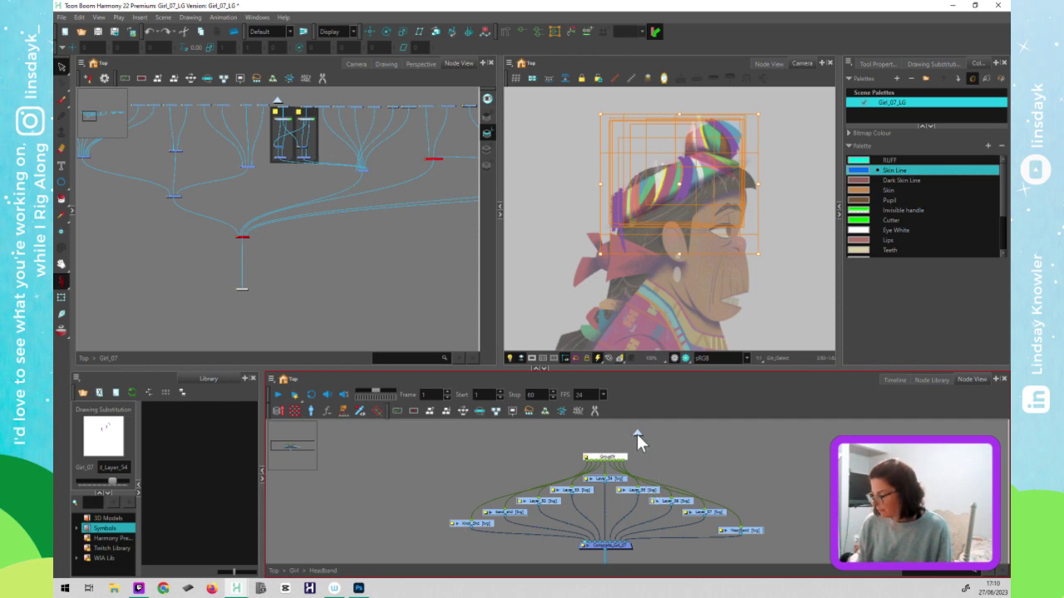
- Leave the Headband group, then re-enable the main composite and the hair band composite inside the Girl_07 group
{"action": "key", "text": "ctrl+shift+Return"}
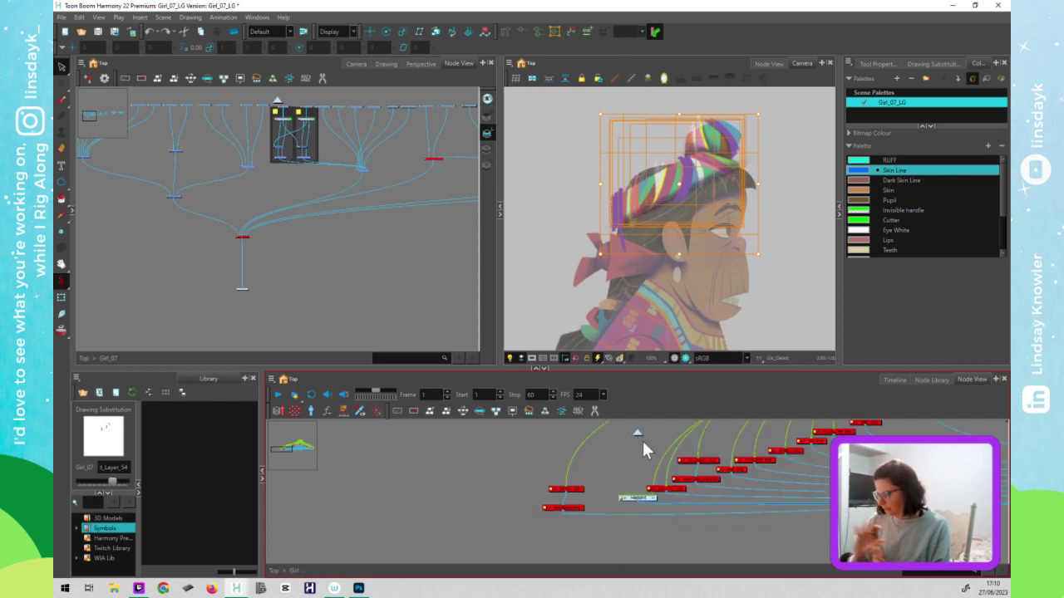
{"action": "left_click", "coordinate": [633, 502]}
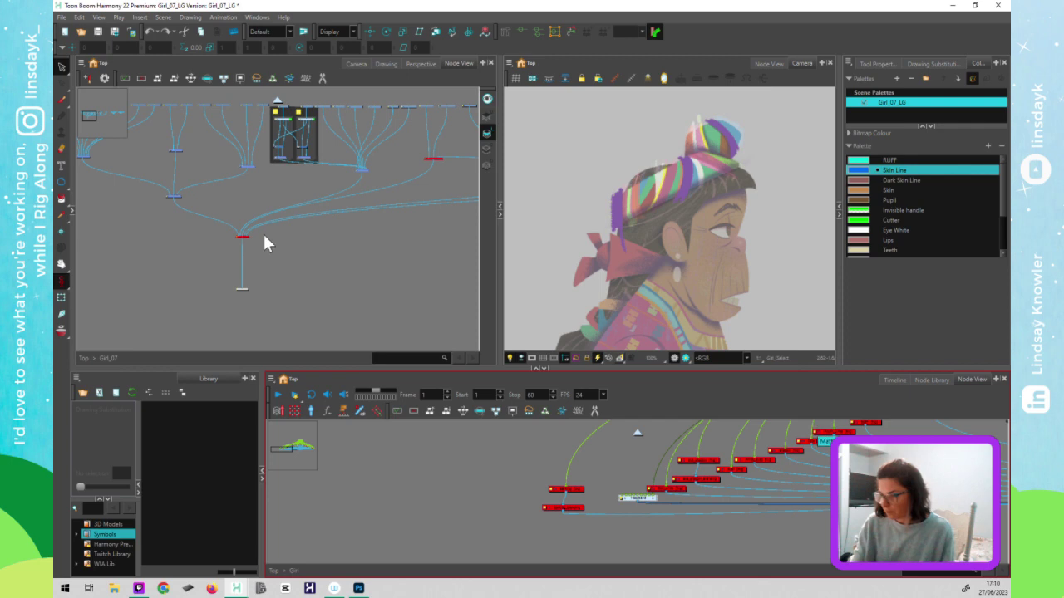
{"action": "left_click", "coordinate": [296, 248]}
{"action": "left_click", "coordinate": [431, 146]}
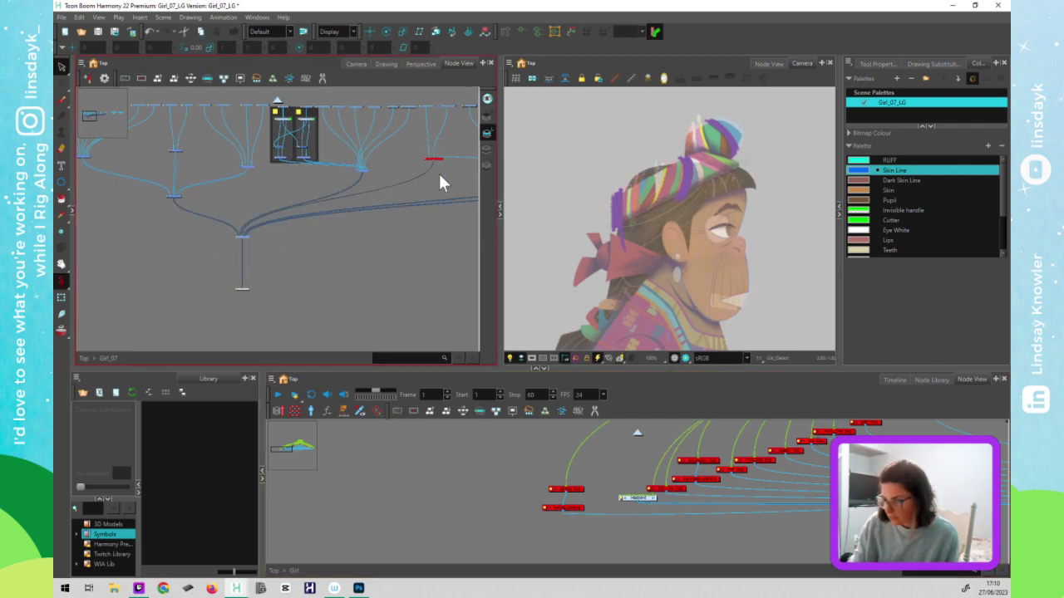
{"action": "left_click", "coordinate": [420, 151]}
{"action": "left_click", "coordinate": [432, 159]}
{"action": "key", "text": "a"}
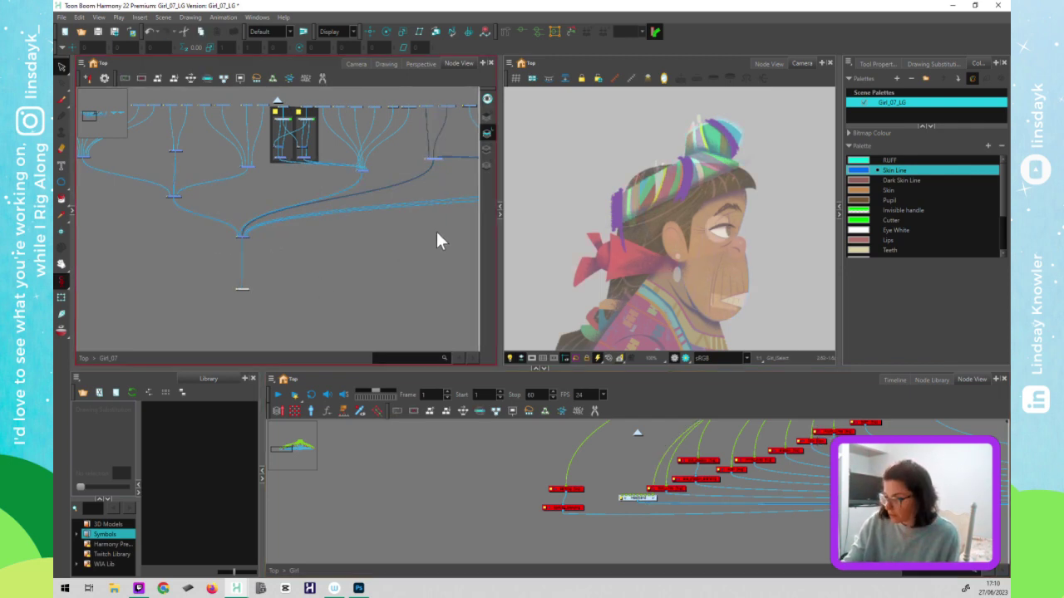
- Check the Hair_Band and Band_Top_Knot drawings in the Girl_07 group and leave the Hair_Band node selected
{"action": "left_click_drag", "start_coordinate": [477, 173], "coordinate": [412, 246]}
{"action": "scroll", "coordinate": [364, 191], "scroll_direction": "up", "scroll_amount": 4}
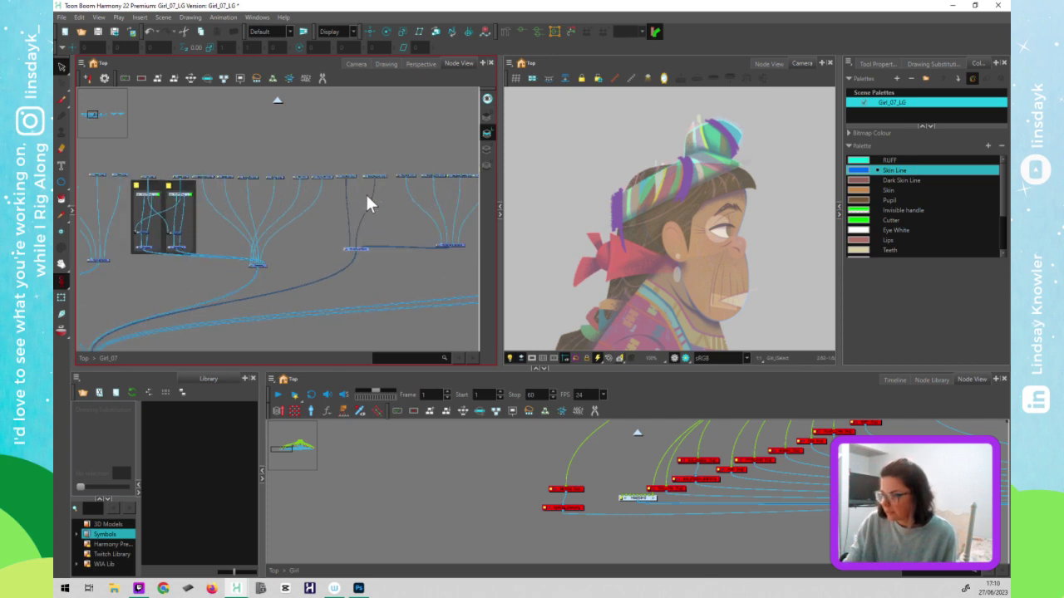
{"action": "scroll", "coordinate": [332, 137], "scroll_direction": "up", "scroll_amount": 3}
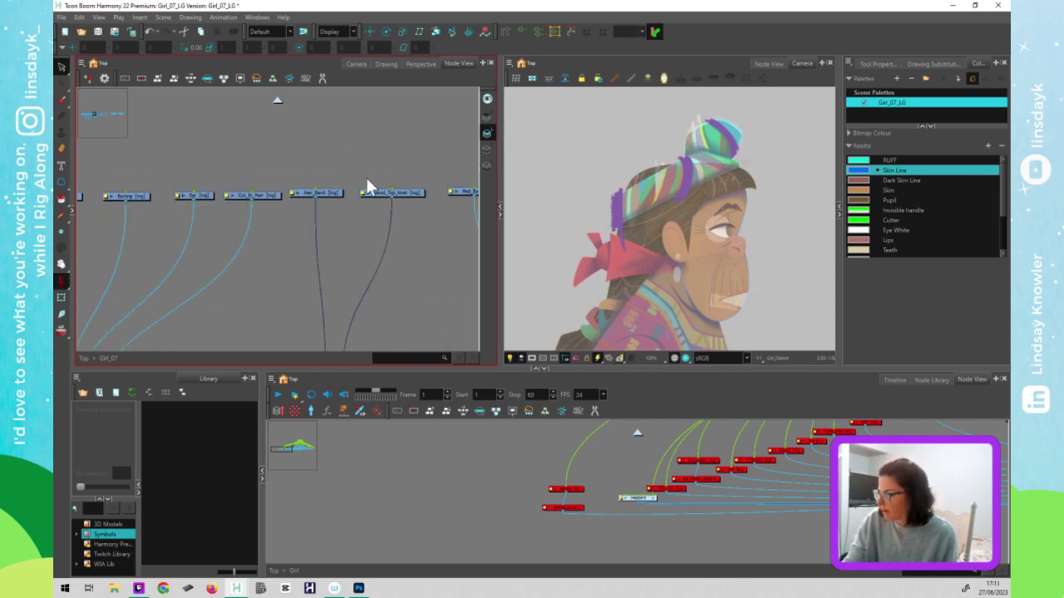
{"action": "left_click", "coordinate": [316, 193]}
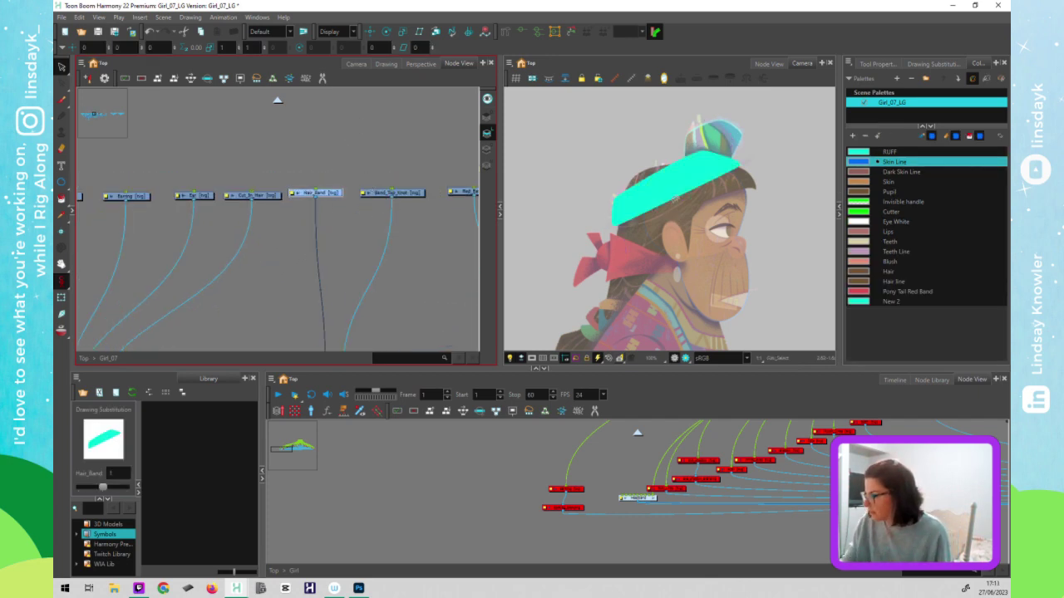
{"action": "left_click", "coordinate": [404, 193]}
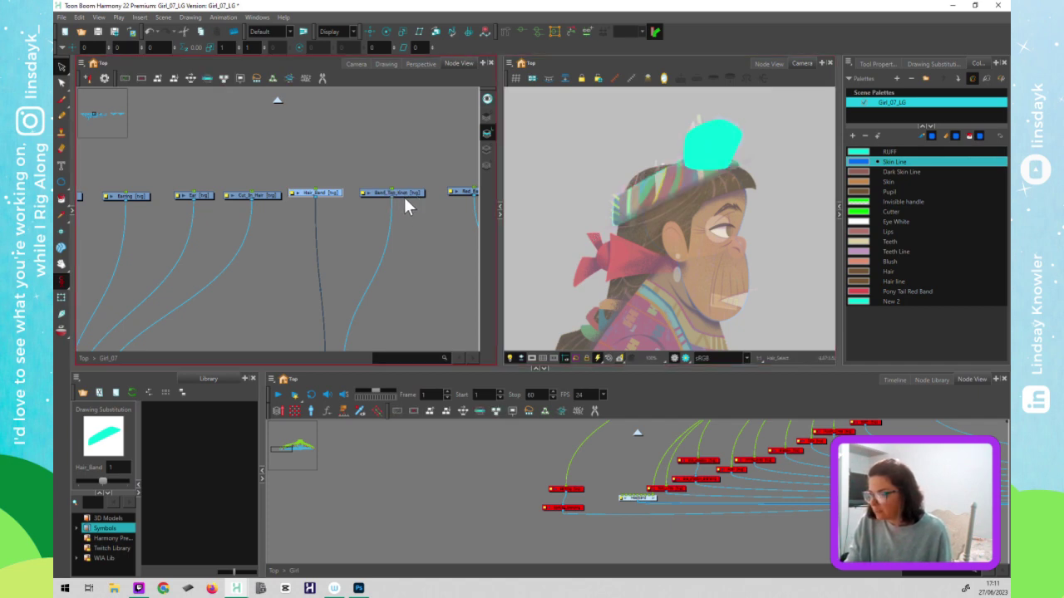
{"action": "left_click", "coordinate": [317, 192]}
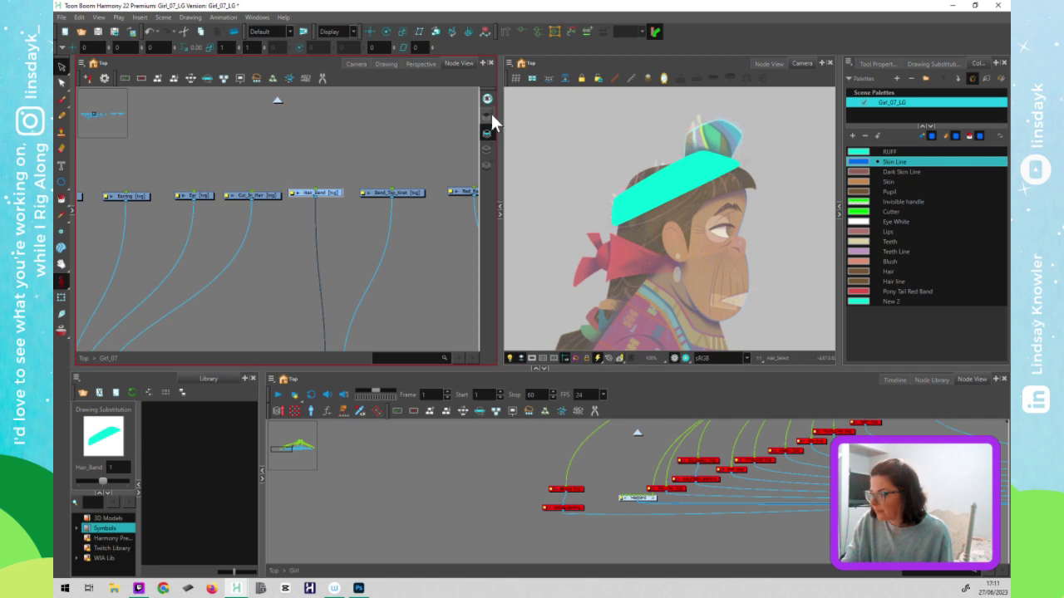
- Paste the copied headband artwork into the Overlay Art layer of the Hair_Band drawing
{"action": "left_click", "coordinate": [488, 116]}
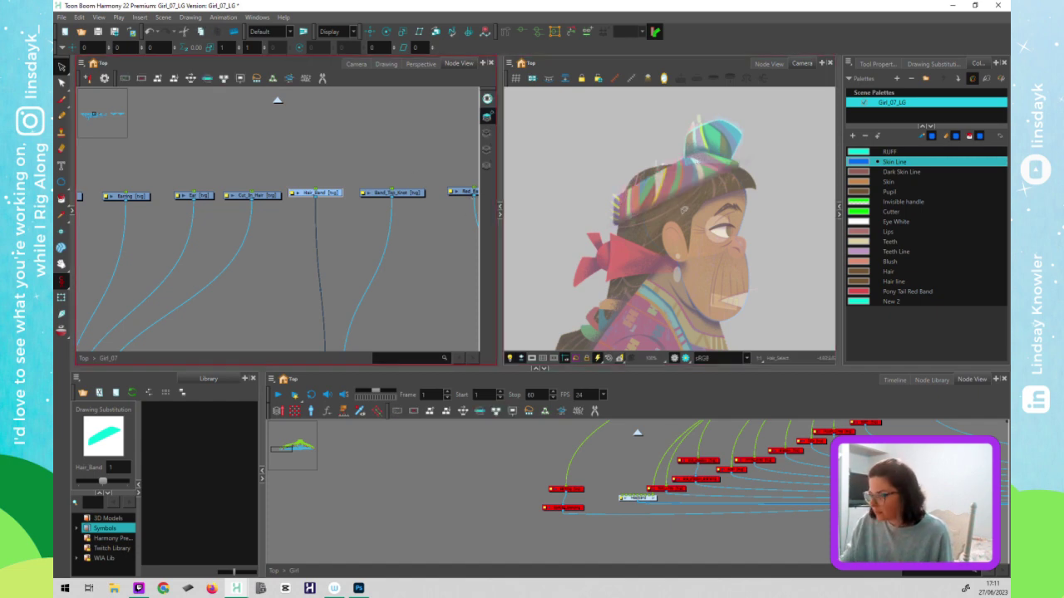
{"action": "left_click", "coordinate": [683, 214]}
{"action": "left_click", "coordinate": [702, 204]}
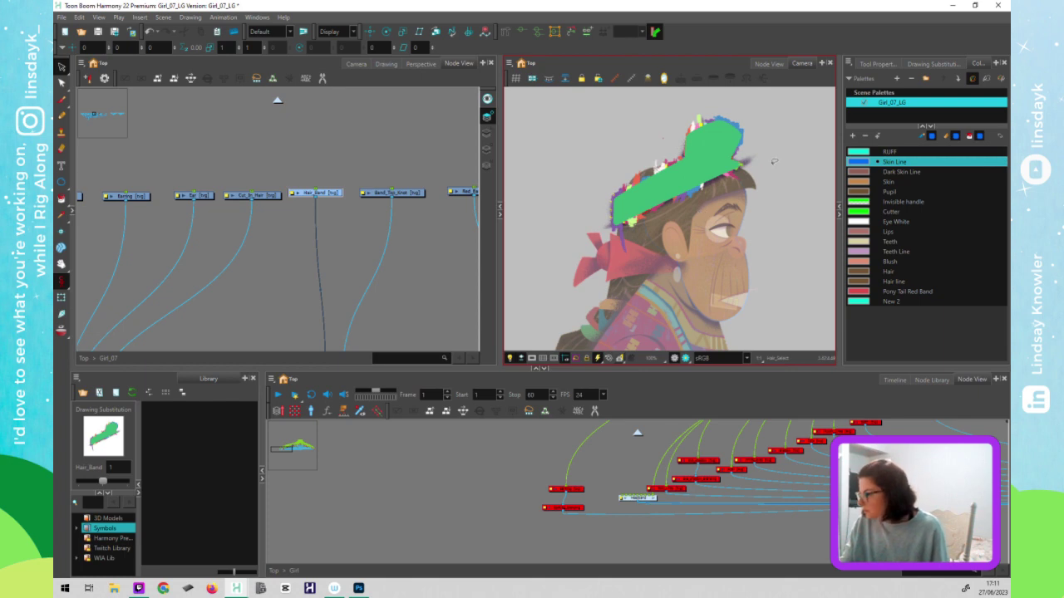
- Try moving the pasted headband artwork down over the face, undoing each move
{"action": "mouse_move", "coordinate": [721, 149]}
{"action": "left_mouse_down"}
{"action": "mouse_move", "coordinate": [722, 170]}
{"action": "mouse_move", "coordinate": [752, 204]}
{"action": "left_mouse_up"}
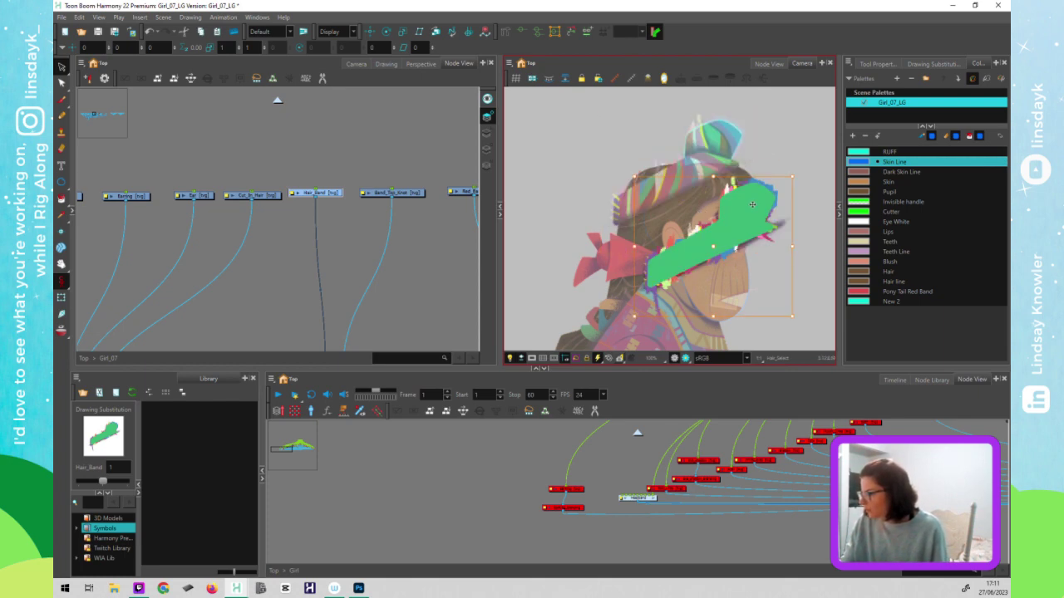
{"action": "key", "text": "ctrl+z"}
{"action": "left_click", "coordinate": [788, 166]}
{"action": "left_click_drag", "start_coordinate": [701, 172], "coordinate": [716, 229]}
{"action": "key", "text": "ctrl+z"}
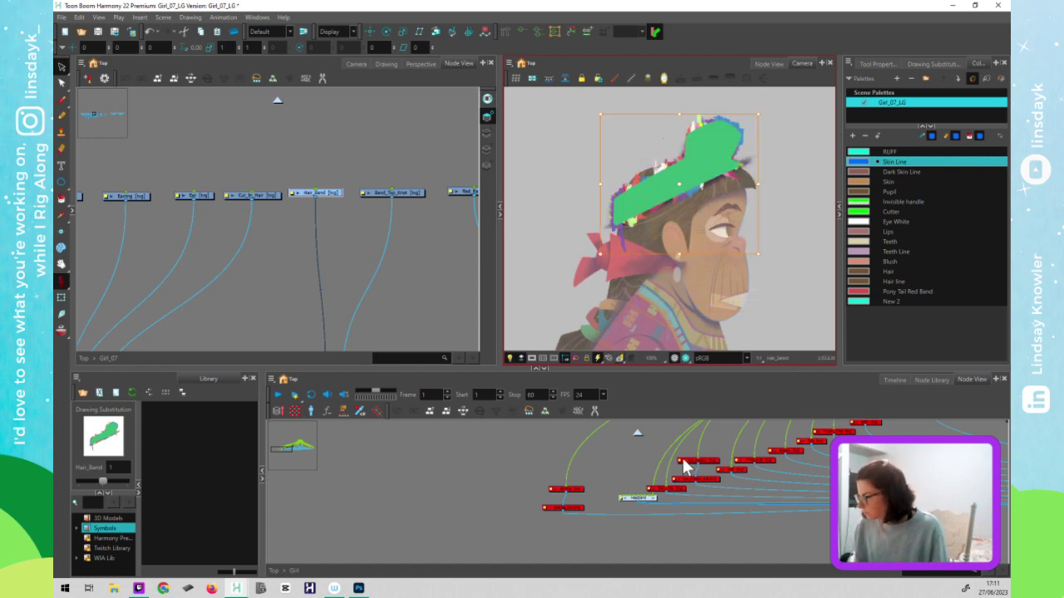
- Delete the pasted headband artwork from the Hair_Band drawing's Overlay Art layer
{"action": "left_click", "coordinate": [683, 467]}
{"action": "left_click", "coordinate": [881, 60]}
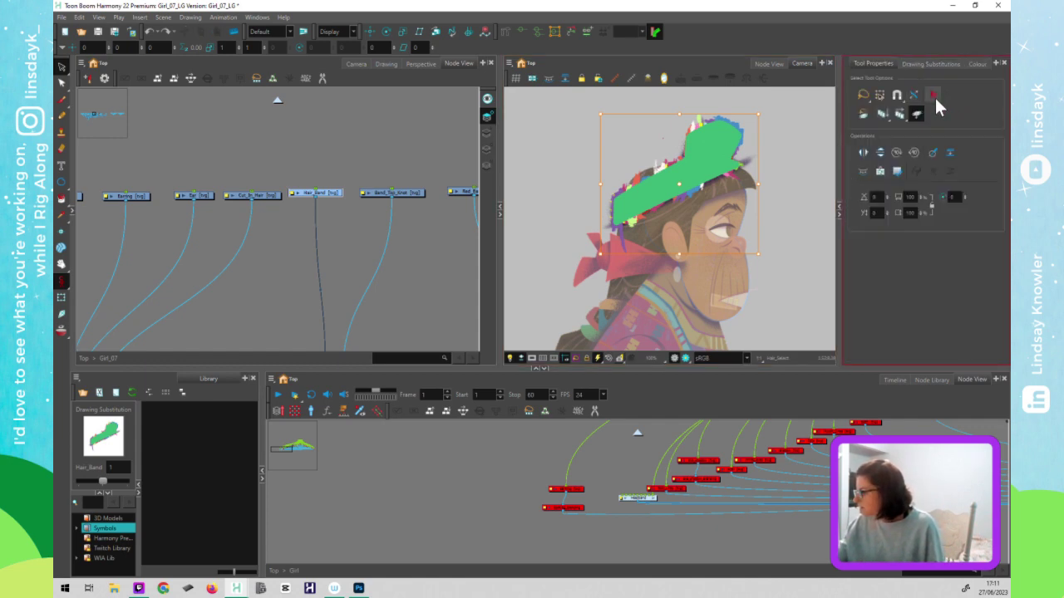
{"action": "left_click", "coordinate": [702, 168]}
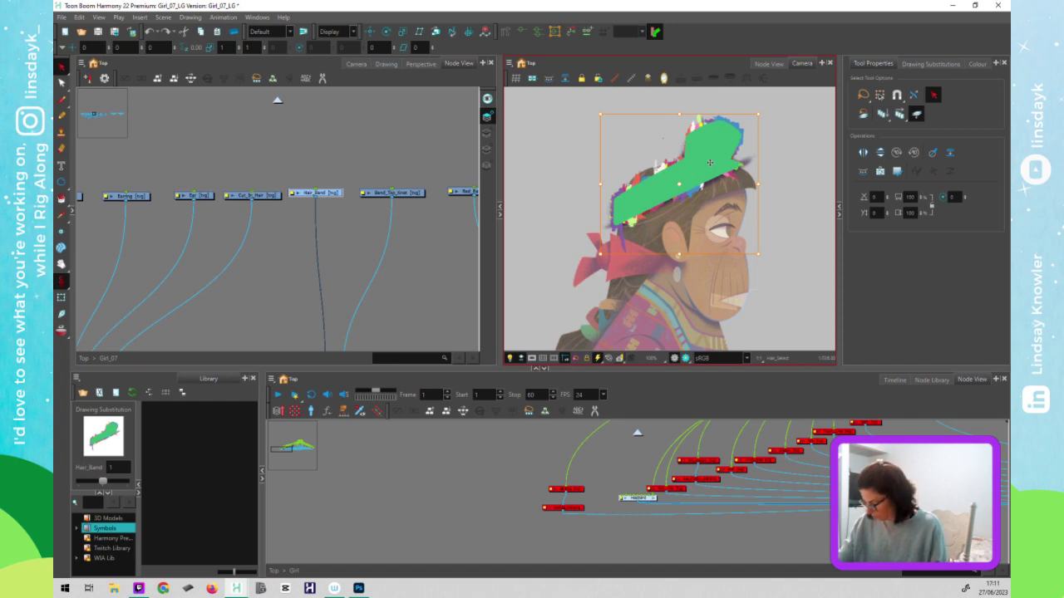
{"action": "key", "text": "Delete"}
- Inside the Headband group, disable the HeadBand drawing node and move it away from the other layer nodes
{"action": "left_click", "coordinate": [652, 498]}
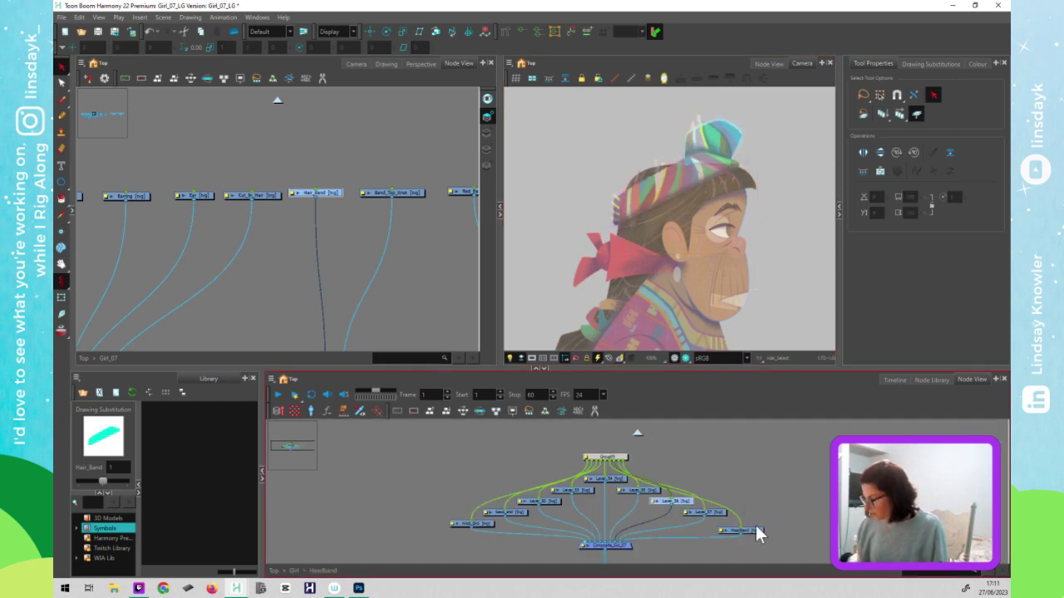
{"action": "left_click", "coordinate": [752, 529]}
{"action": "key", "text": "d"}
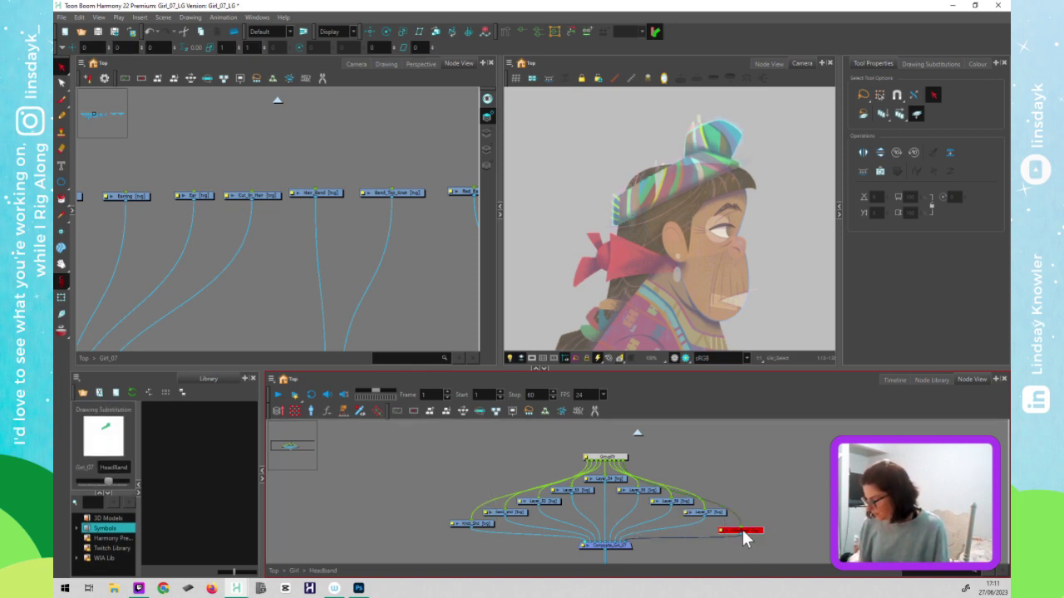
{"action": "left_click_drag", "start_coordinate": [761, 536], "coordinate": [846, 540]}
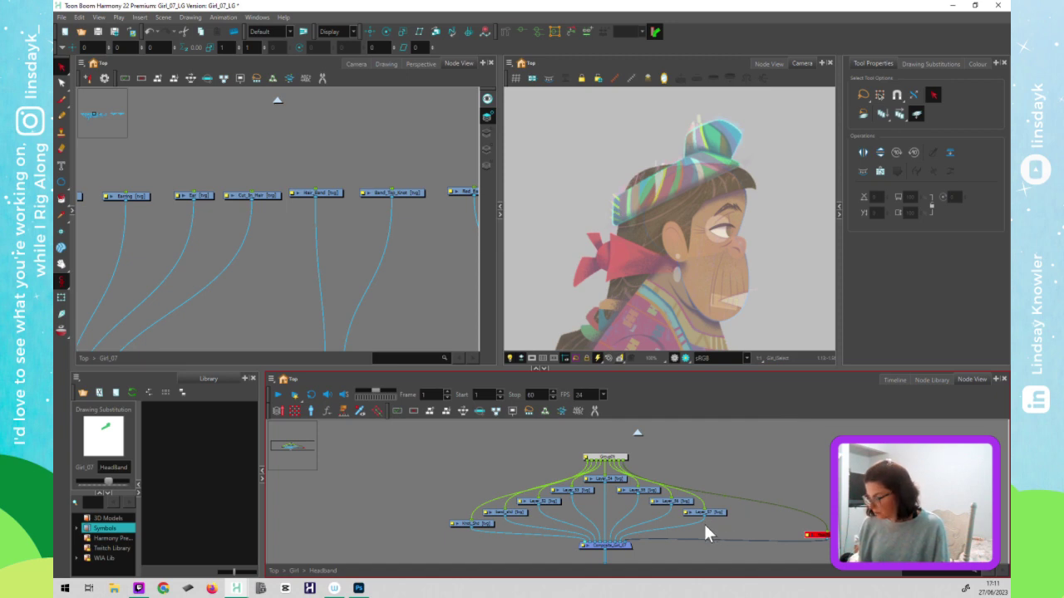
- Try to select the remaining layer nodes of the Headband group and their artwork with the Select tool
{"action": "left_click_drag", "start_coordinate": [450, 488], "coordinate": [731, 533]}
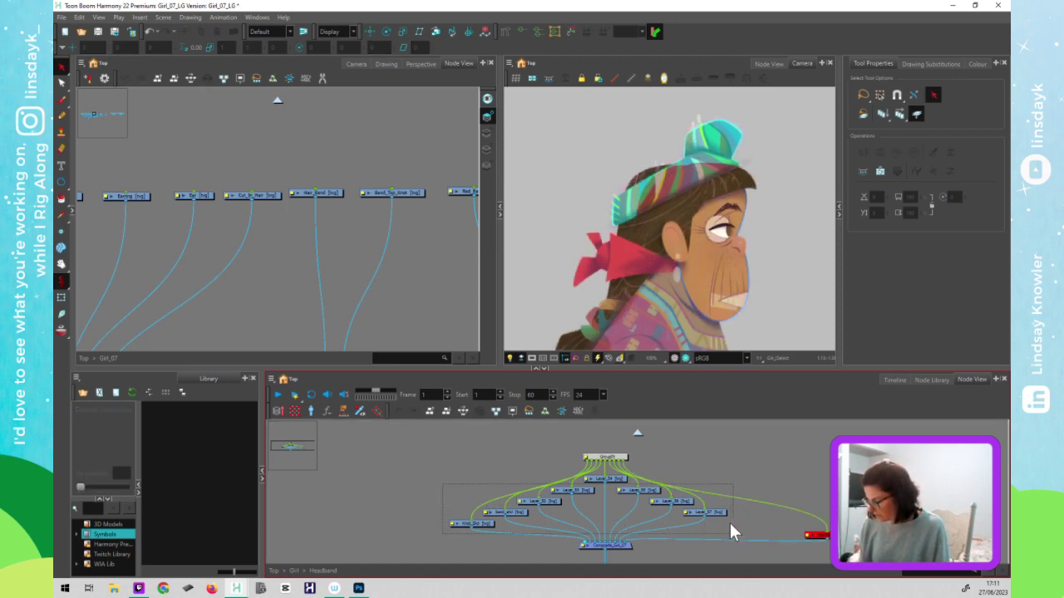
{"action": "left_click", "coordinate": [633, 485]}
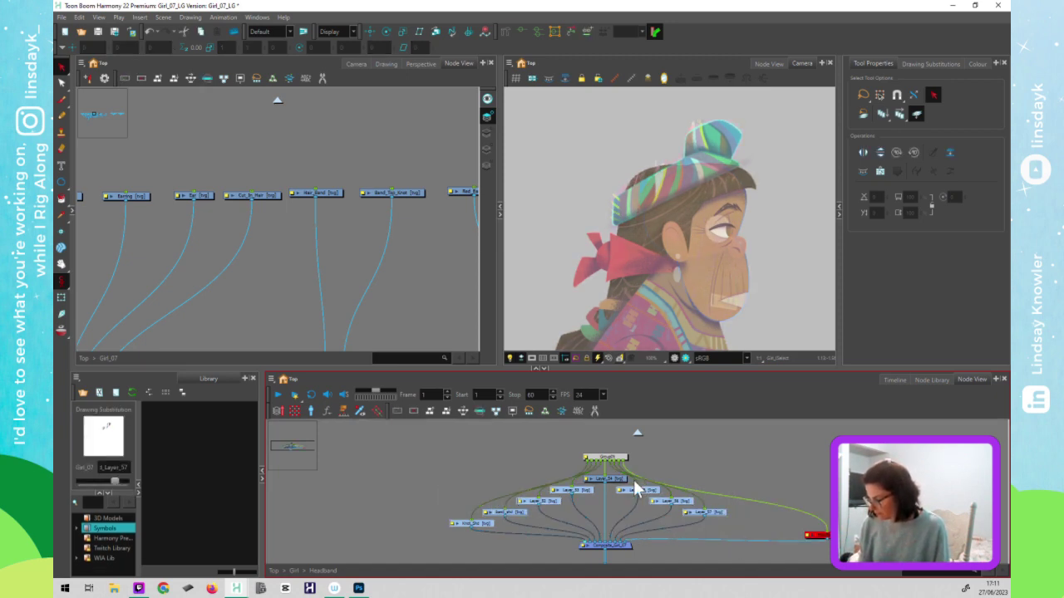
{"action": "left_click", "coordinate": [753, 146]}
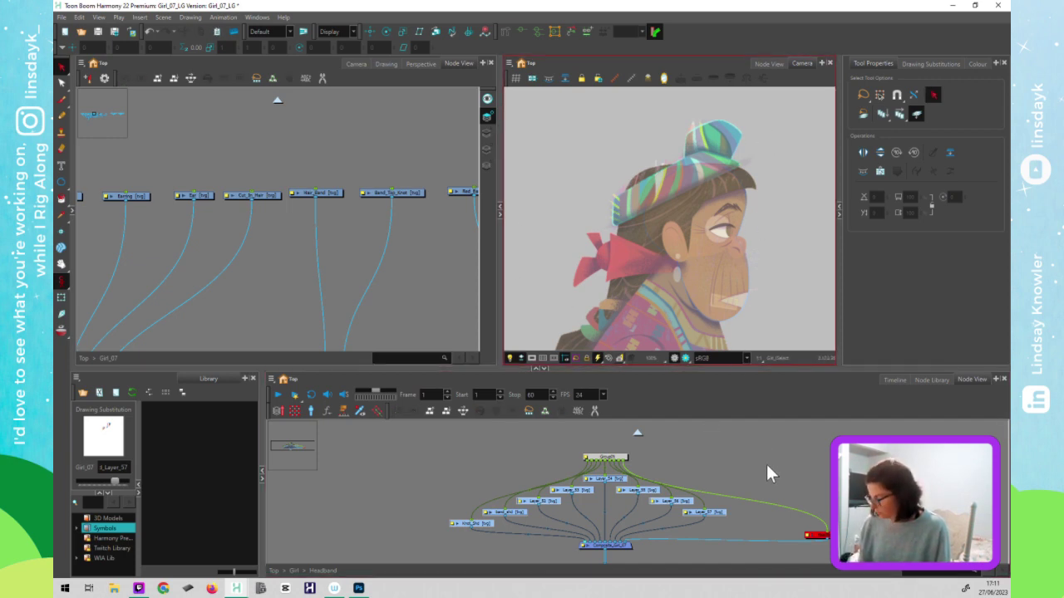
{"action": "left_click", "coordinate": [730, 520]}
{"action": "left_click_drag", "start_coordinate": [443, 478], "coordinate": [749, 526]}
{"action": "left_click", "coordinate": [712, 244]}
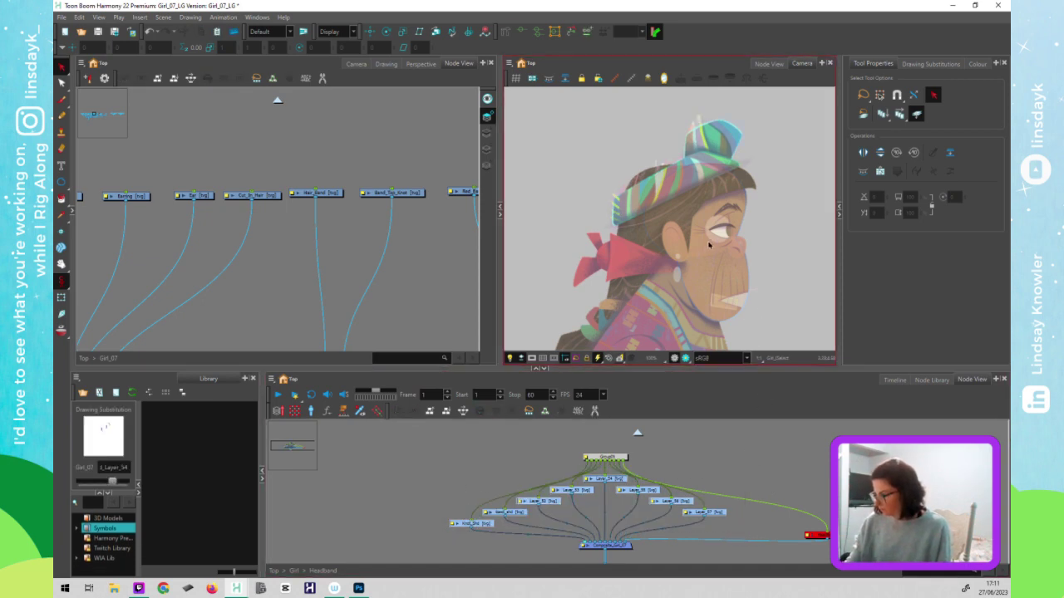
{"action": "mouse_move", "coordinate": [785, 170]}
{"action": "left_mouse_down"}
{"action": "mouse_move", "coordinate": [559, 191]}
{"action": "mouse_move", "coordinate": [759, 96]}
{"action": "left_mouse_up"}
{"action": "mouse_move", "coordinate": [552, 140]}
{"action": "left_mouse_down"}
{"action": "mouse_move", "coordinate": [684, 250]}
{"action": "mouse_move", "coordinate": [585, 136]}
{"action": "mouse_move", "coordinate": [550, 231]}
{"action": "left_mouse_up"}
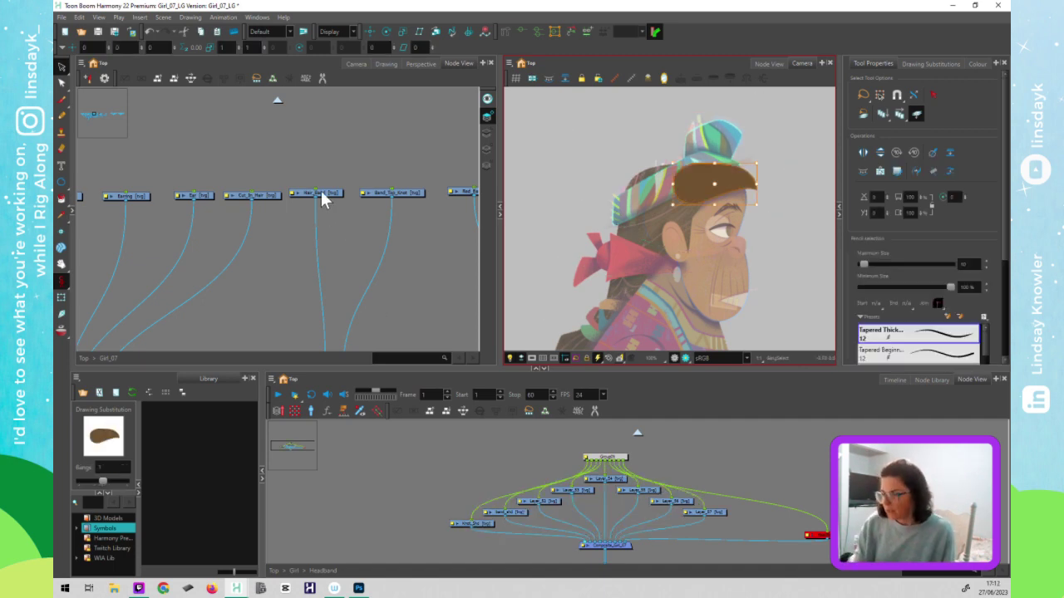
- Go up to the Top level of the node network and disable the Girl_07 group
{"action": "left_click", "coordinate": [277, 101]}
{"action": "left_click_drag", "start_coordinate": [299, 262], "coordinate": [288, 158]}
{"action": "left_click", "coordinate": [269, 123]}
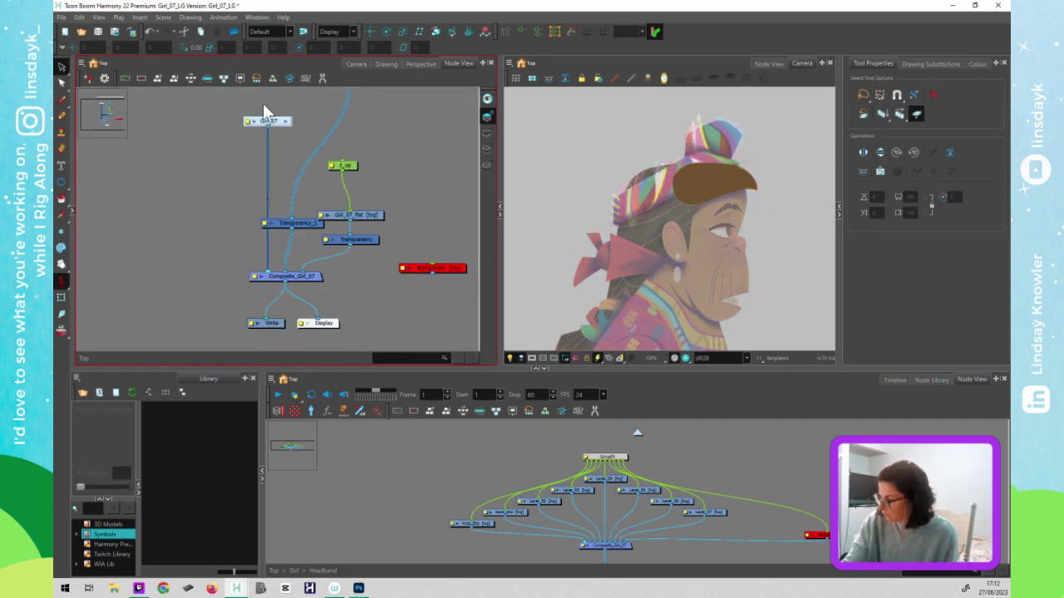
{"action": "left_click", "coordinate": [405, 183]}
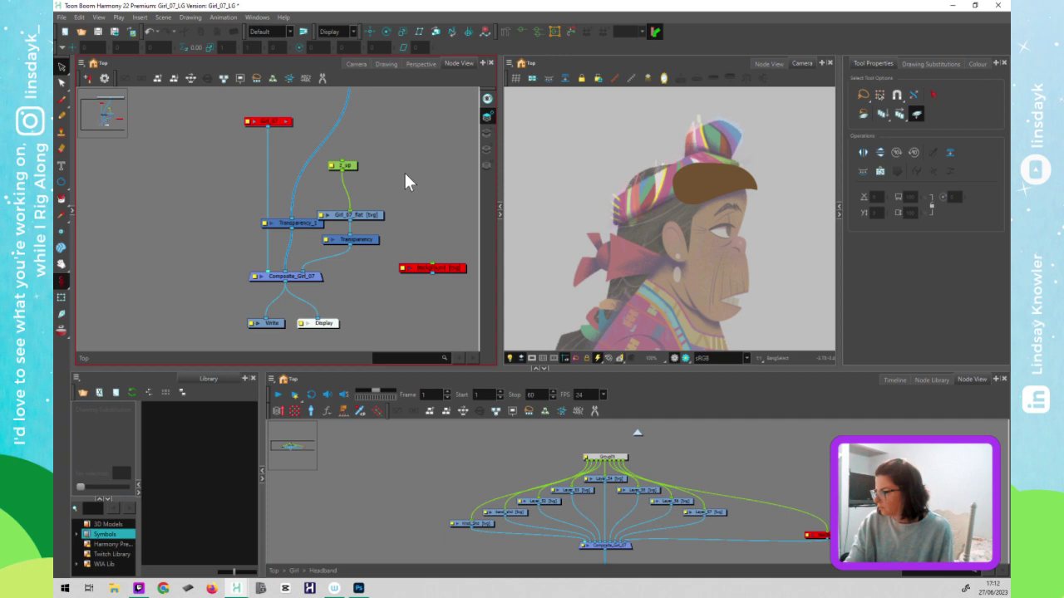
- Select the artwork of all remaining headband layers with the Select tool and make Line Art the active art layer
{"action": "left_click", "coordinate": [689, 176]}
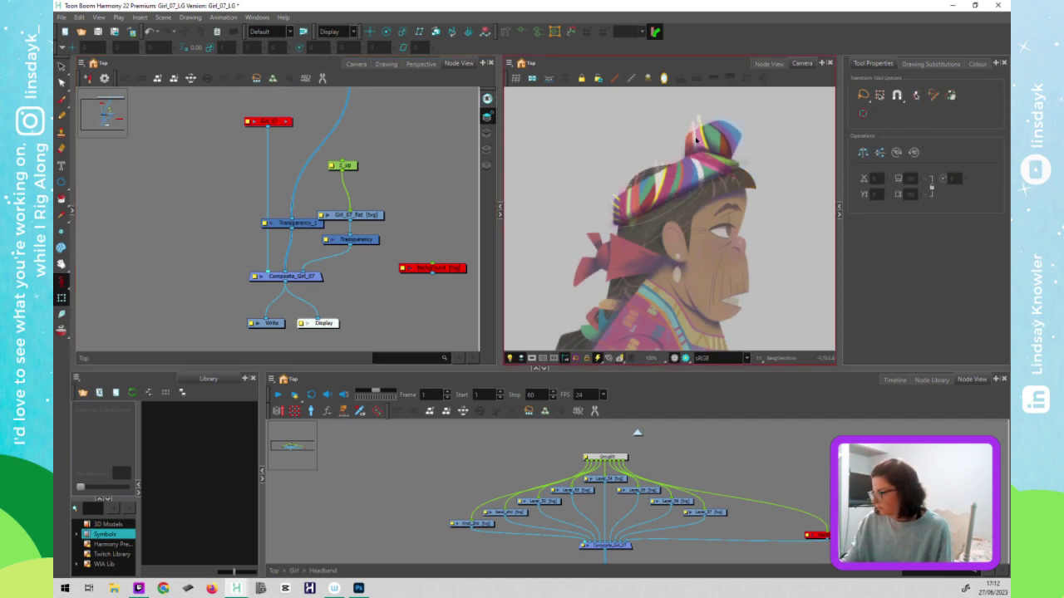
{"action": "key", "text": "alt+s"}
{"action": "mouse_move", "coordinate": [777, 138]}
{"action": "left_mouse_down"}
{"action": "mouse_move", "coordinate": [534, 233]}
{"action": "mouse_move", "coordinate": [722, 89]}
{"action": "left_mouse_up"}
{"action": "left_click", "coordinate": [487, 133]}
{"action": "mouse_move", "coordinate": [772, 109]}
{"action": "left_mouse_down"}
{"action": "mouse_move", "coordinate": [592, 275]}
{"action": "mouse_move", "coordinate": [763, 154]}
{"action": "left_mouse_up"}
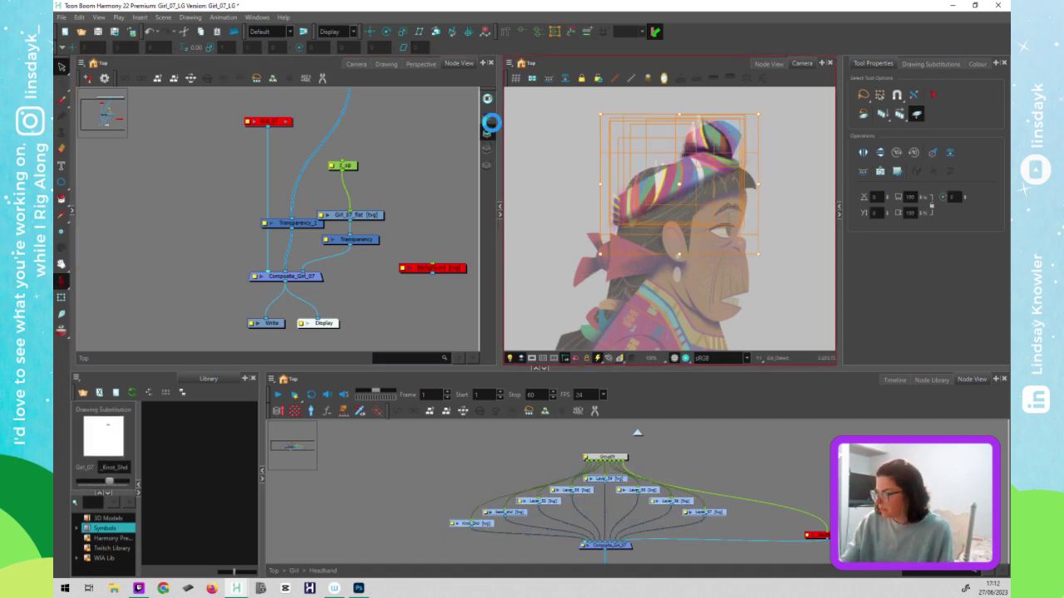
- Re-enable the Girl_07 group, enter it, and select the Hair_Band drawing node
{"action": "left_click", "coordinate": [273, 127]}
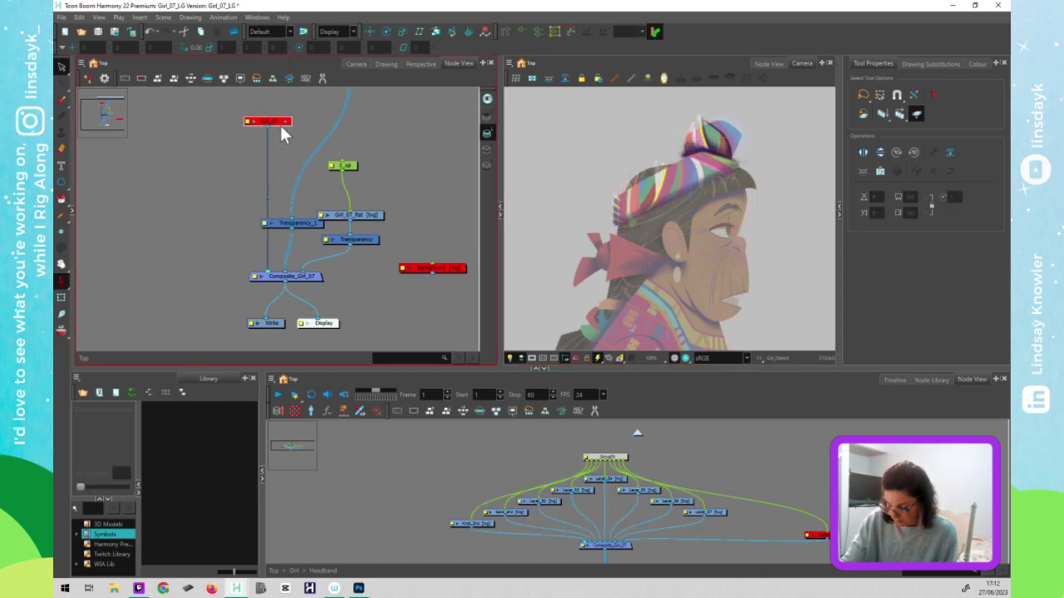
{"action": "left_click", "coordinate": [282, 122]}
{"action": "left_click", "coordinate": [286, 122]}
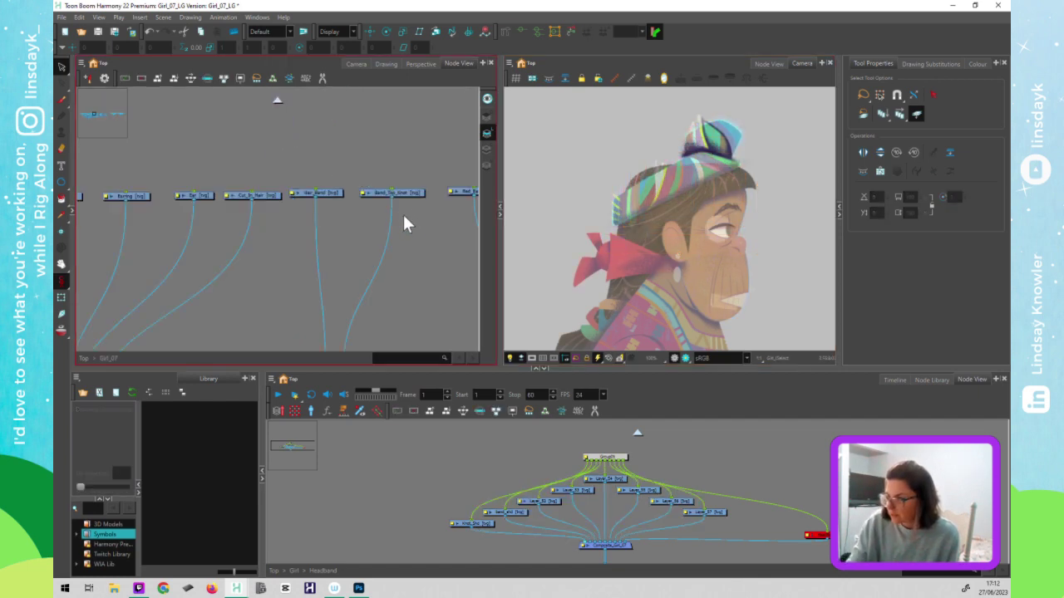
{"action": "left_click", "coordinate": [332, 194]}
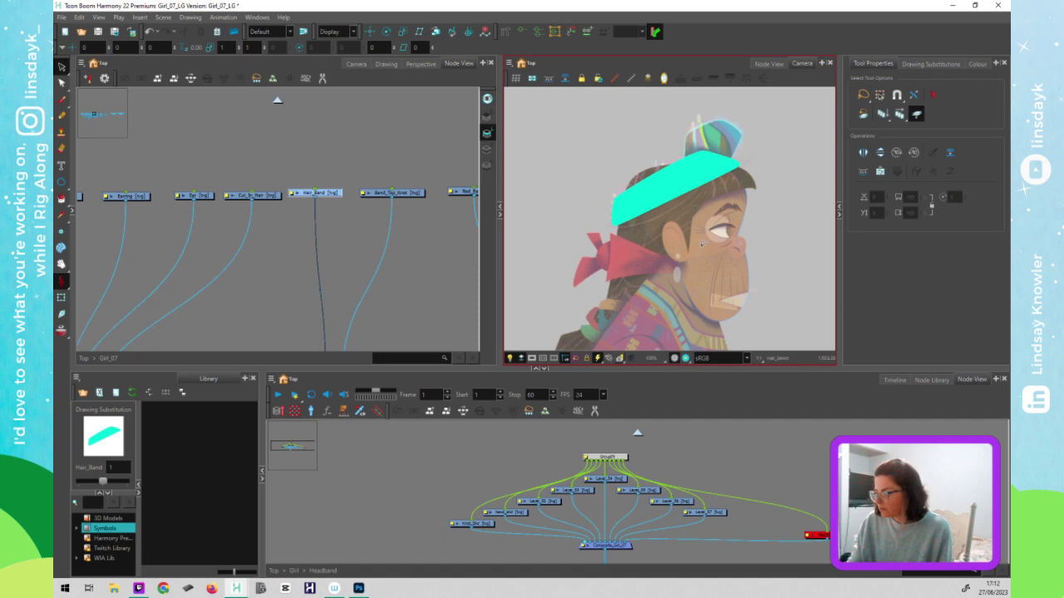
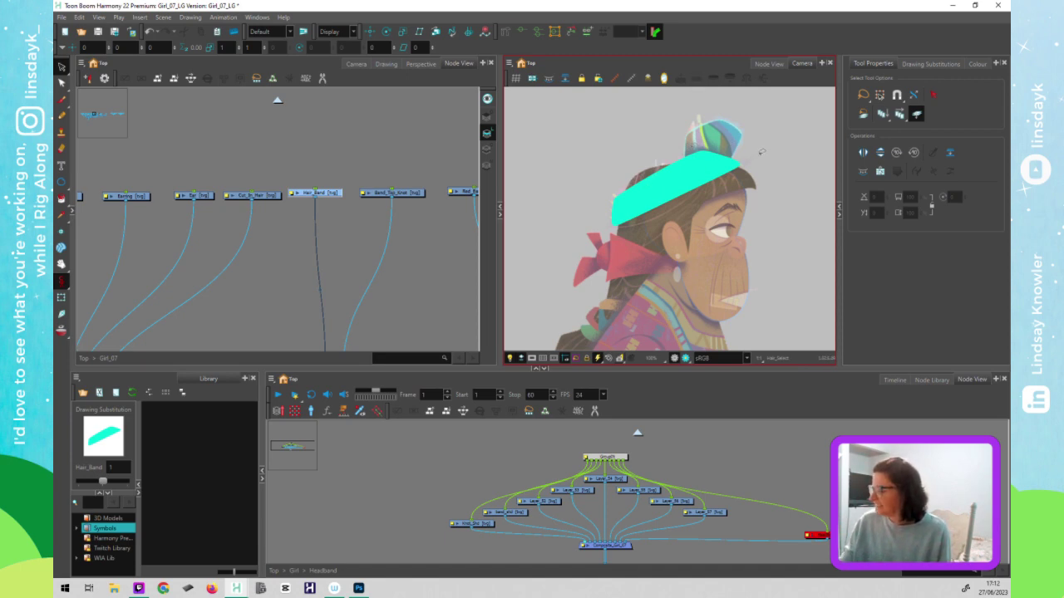
- Save the scene and reselect the Hair_Band drawing node in the Girl_07 group
{"action": "mouse_move", "coordinate": [761, 152]}
{"action": "left_mouse_down"}
{"action": "mouse_move", "coordinate": [752, 166]}
{"action": "mouse_move", "coordinate": [732, 154]}
{"action": "left_mouse_up"}
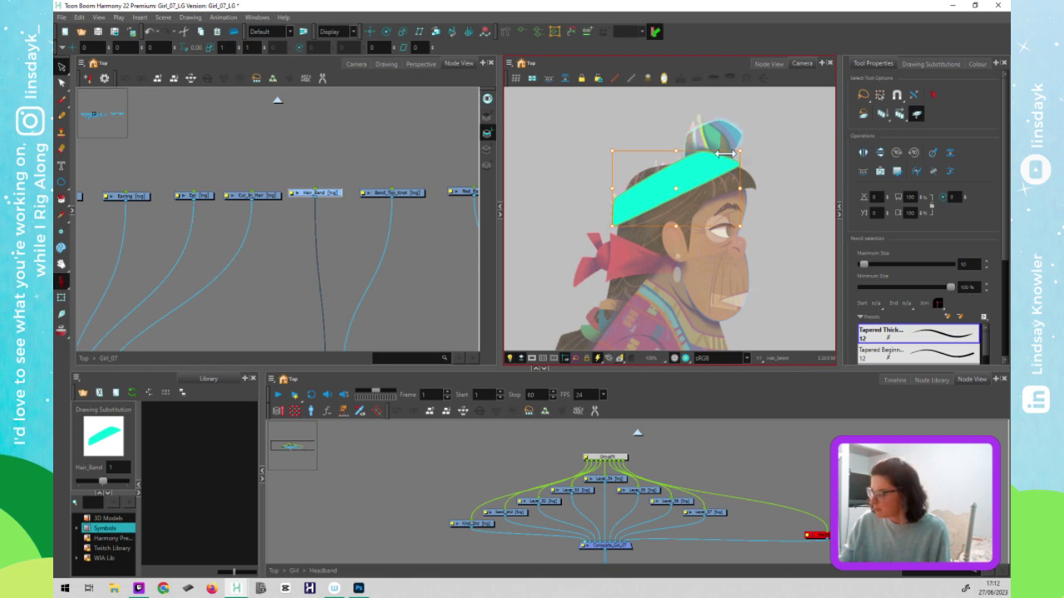
{"action": "left_click", "coordinate": [330, 218]}
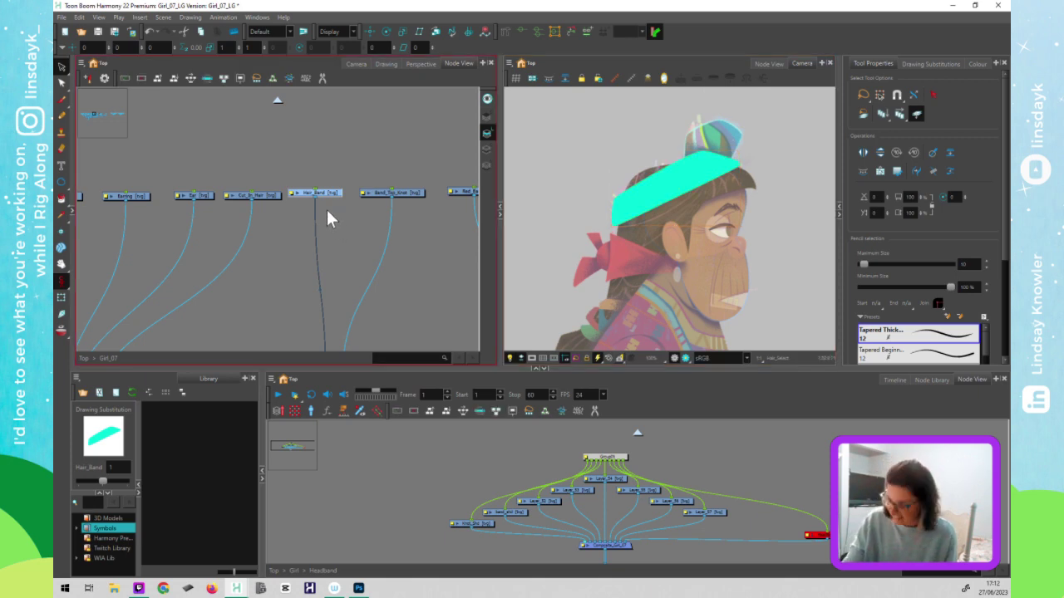
{"action": "left_click", "coordinate": [785, 211]}
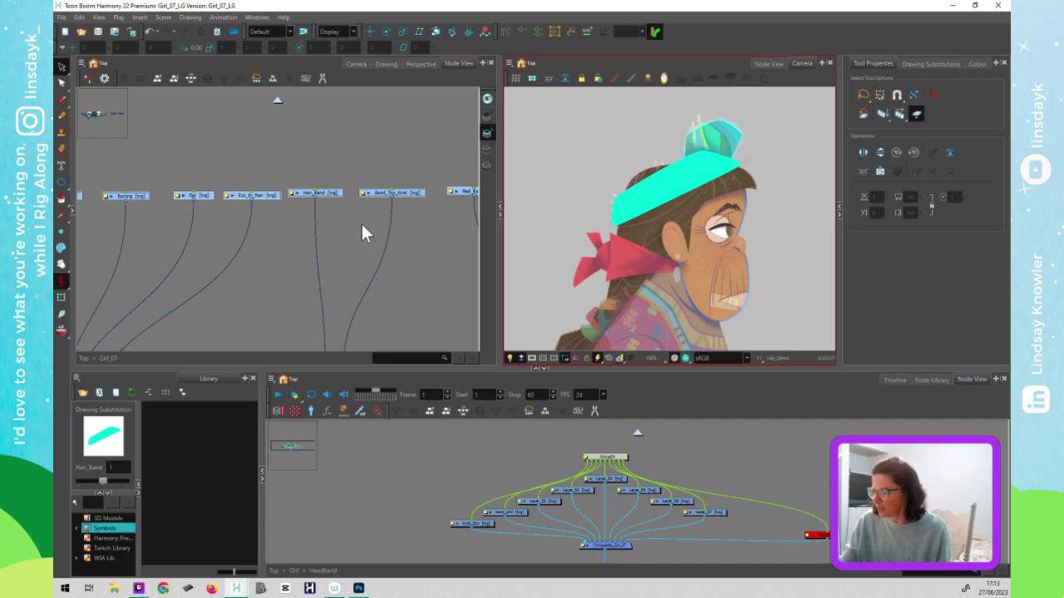
{"action": "left_click", "coordinate": [326, 191]}
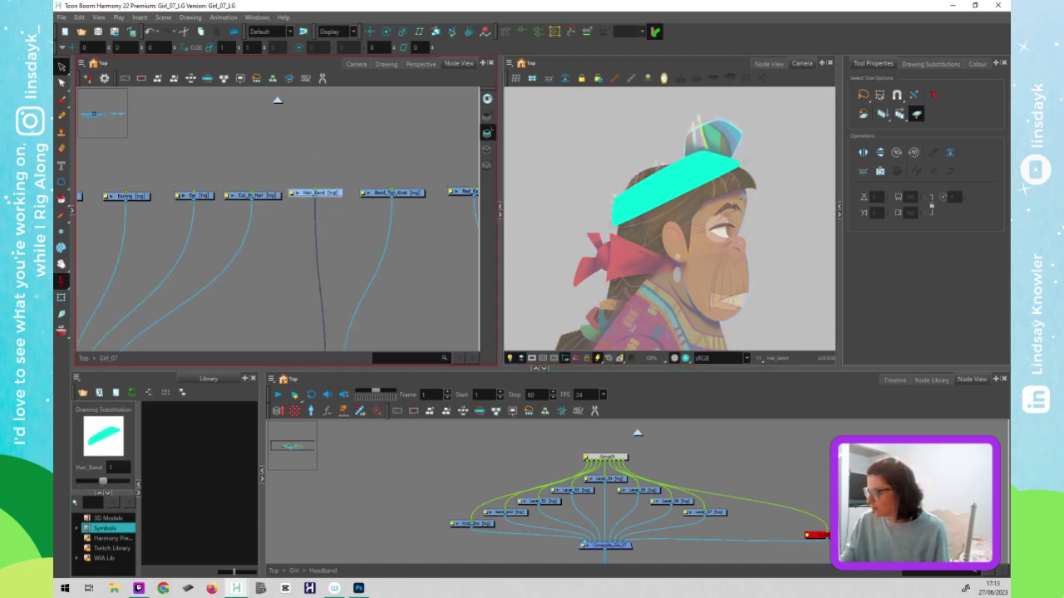
- Try to paste the copied headband artwork into the Overlay art layer of the Hair_Band drawing
{"action": "left_click", "coordinate": [741, 197]}
{"action": "left_click", "coordinate": [488, 117]}
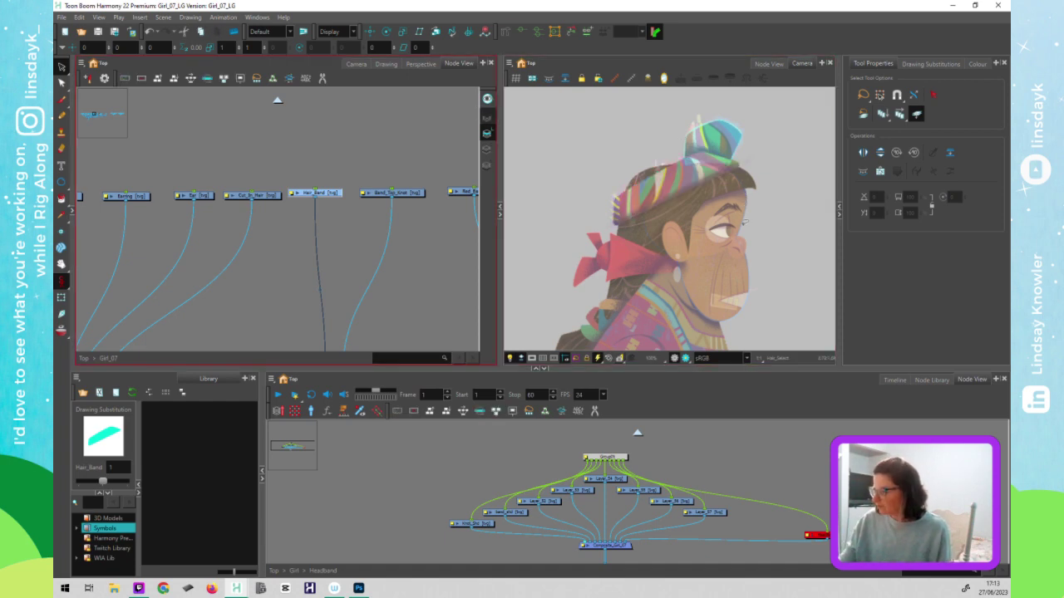
{"action": "key", "text": "ctrl+v"}
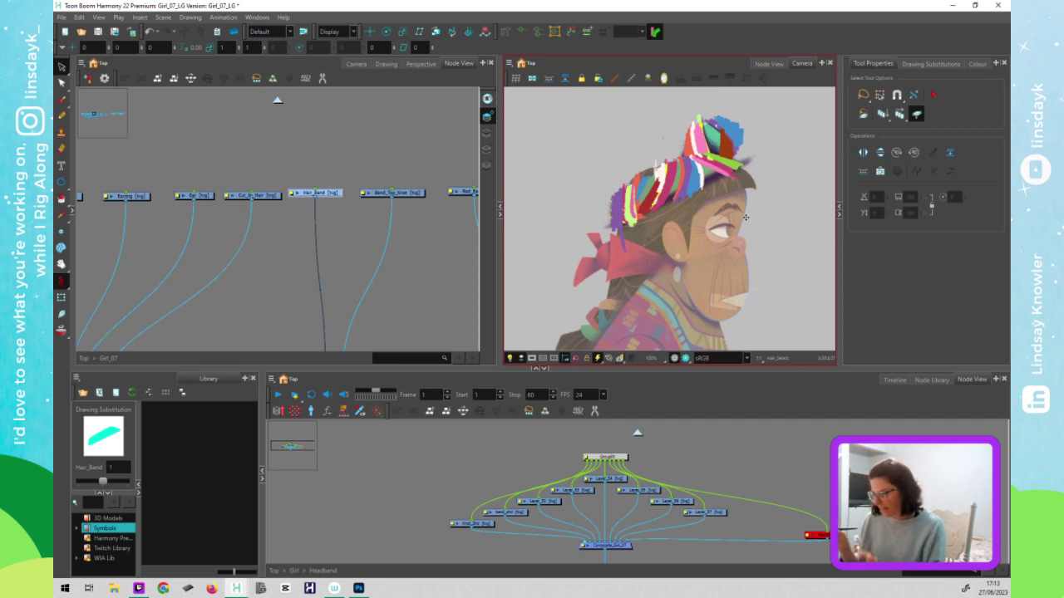
{"action": "left_click", "coordinate": [745, 126]}
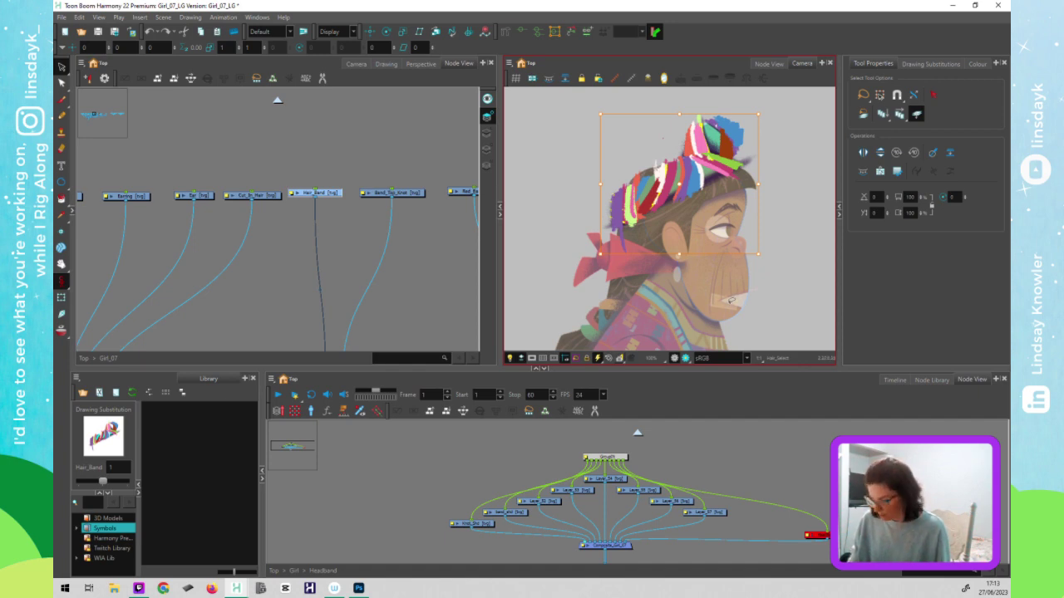
- Select all nodes in the Headband group and try to select their headband artwork directly in the camera
{"action": "left_click", "coordinate": [462, 523]}
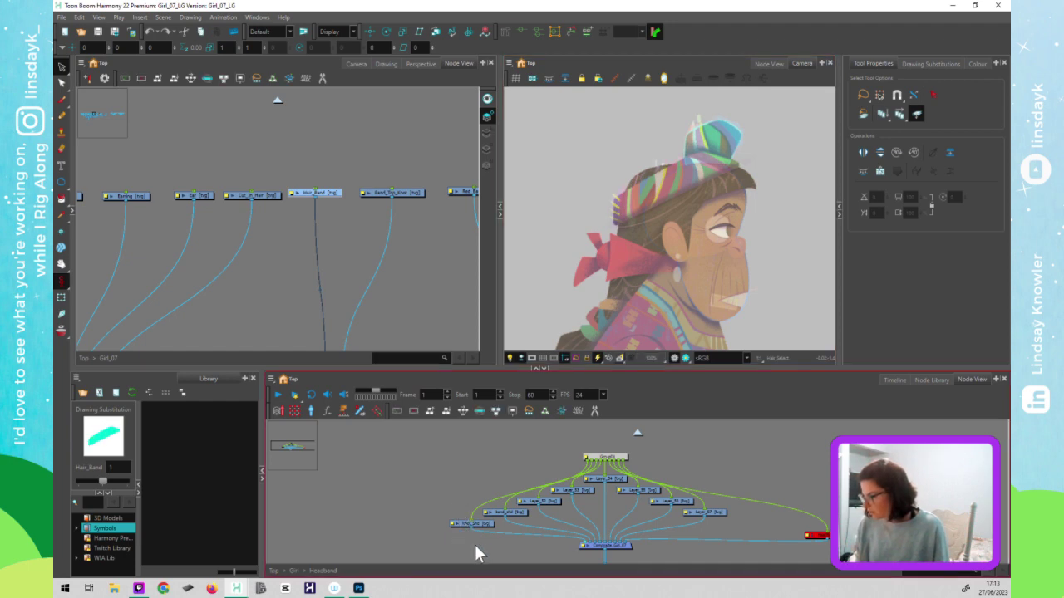
{"action": "left_click", "coordinate": [472, 544]}
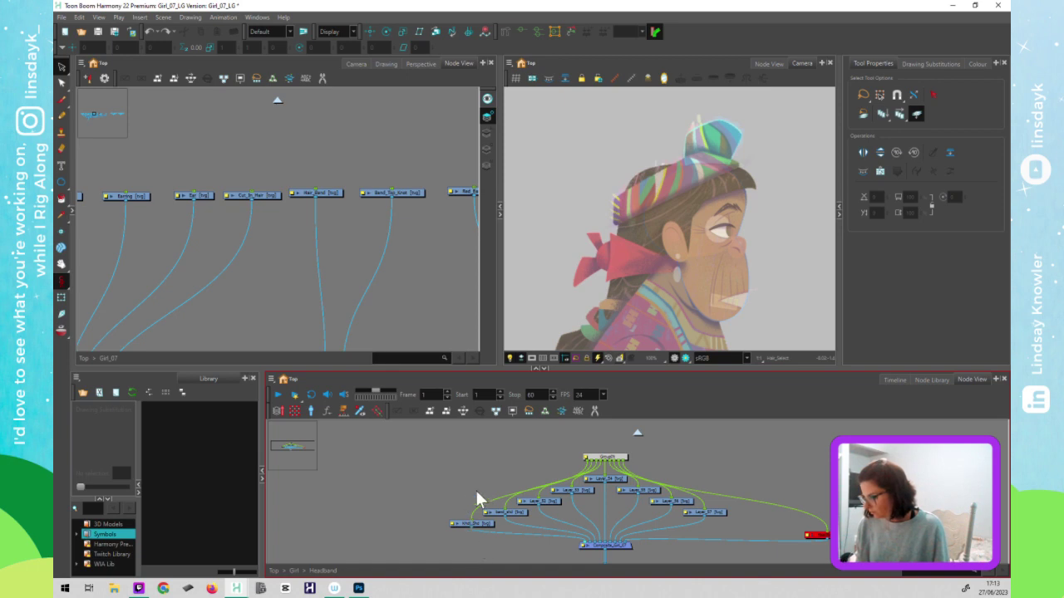
{"action": "key", "text": "ctrl+a"}
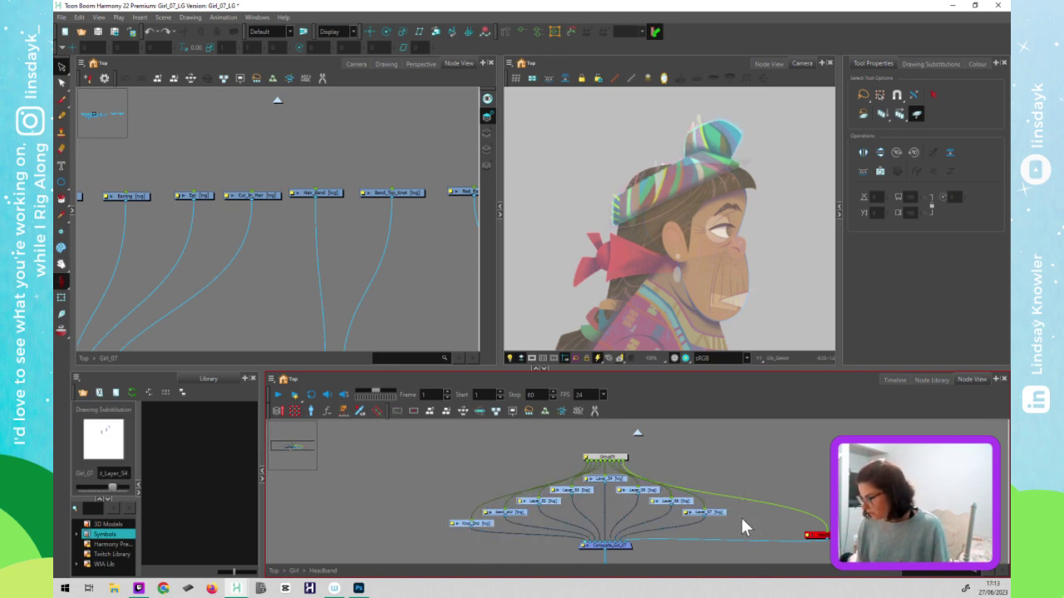
{"action": "left_click", "coordinate": [730, 183]}
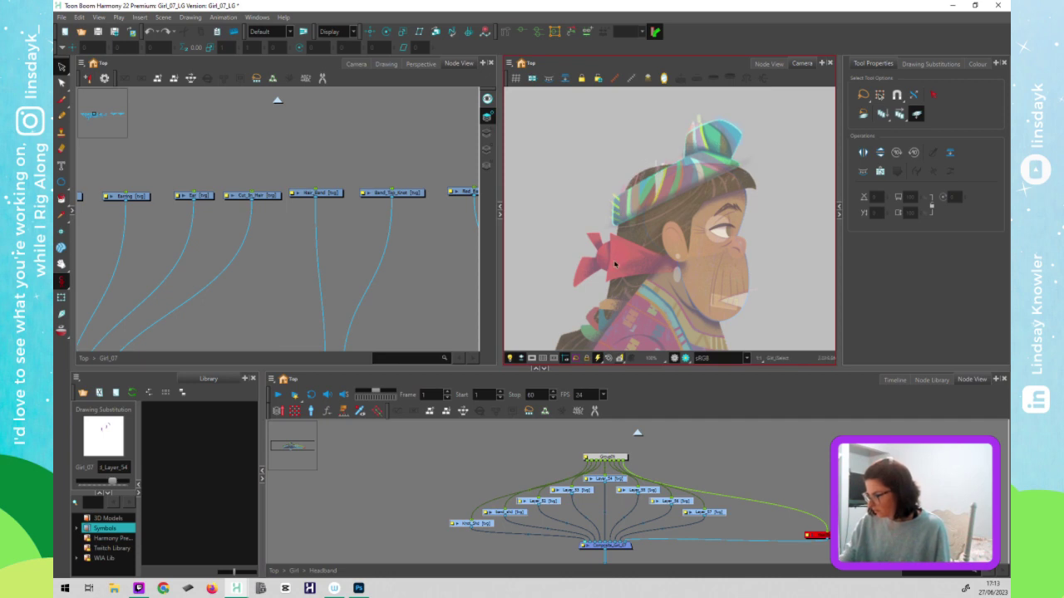
{"action": "left_click", "coordinate": [702, 181]}
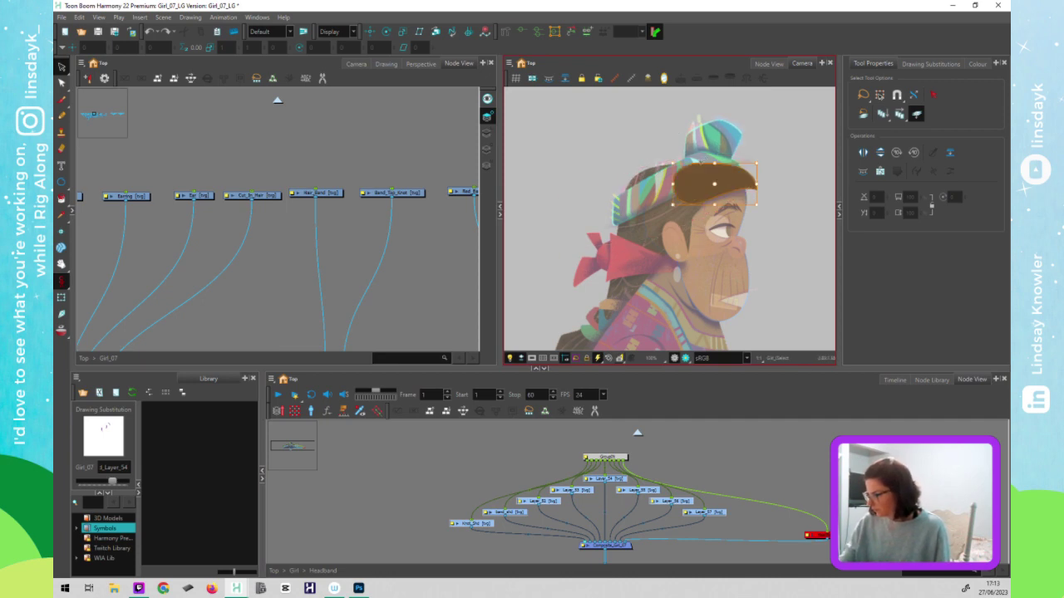
{"action": "left_click", "coordinate": [579, 177]}
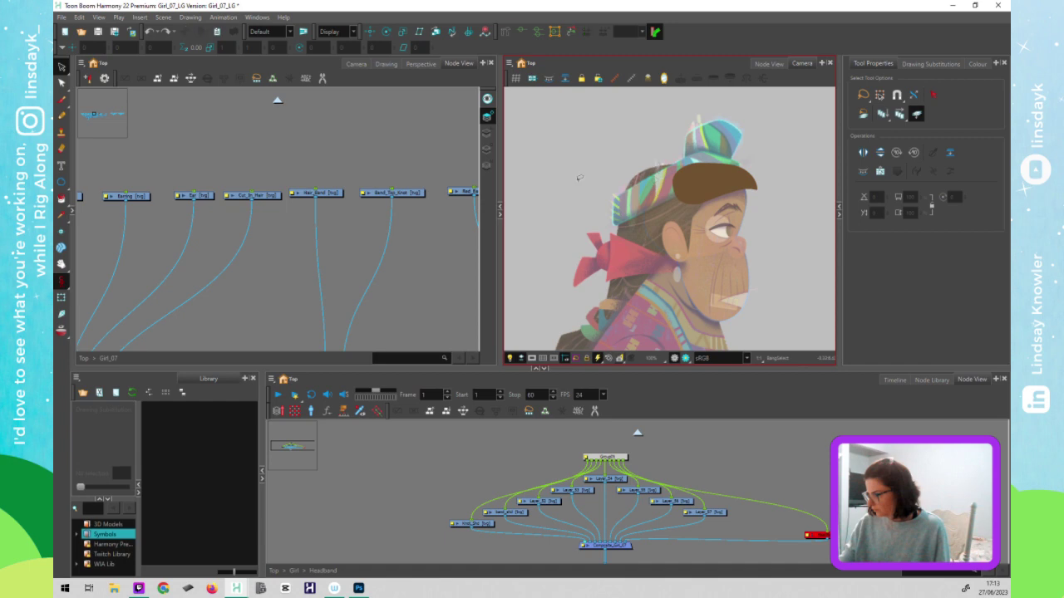
- Return to the Top level of the node network and disable the Girl_07 group
{"action": "left_click", "coordinate": [277, 100]}
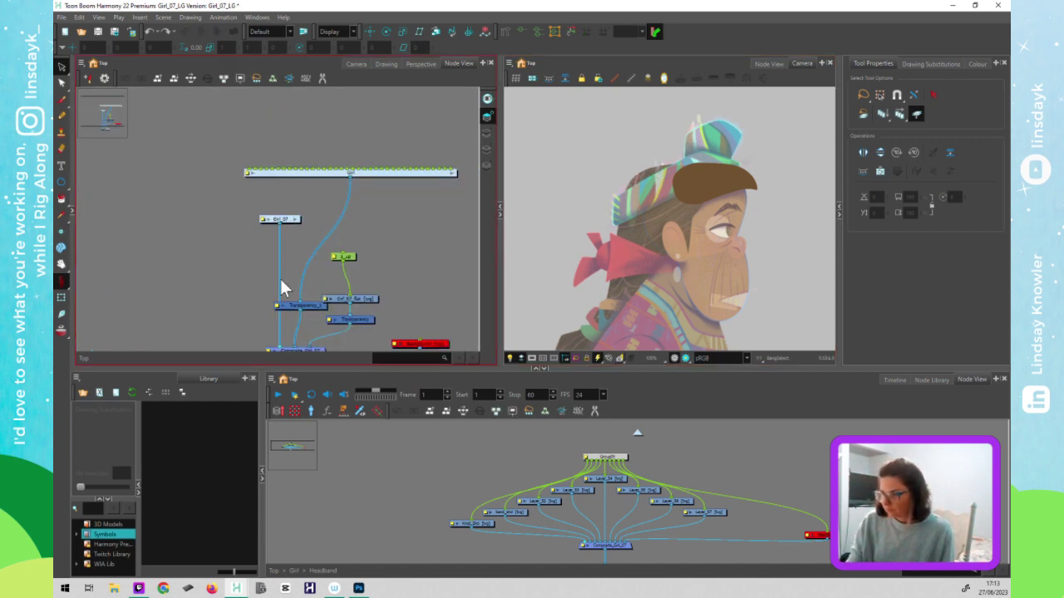
{"action": "left_click", "coordinate": [290, 221]}
{"action": "key", "text": "d"}
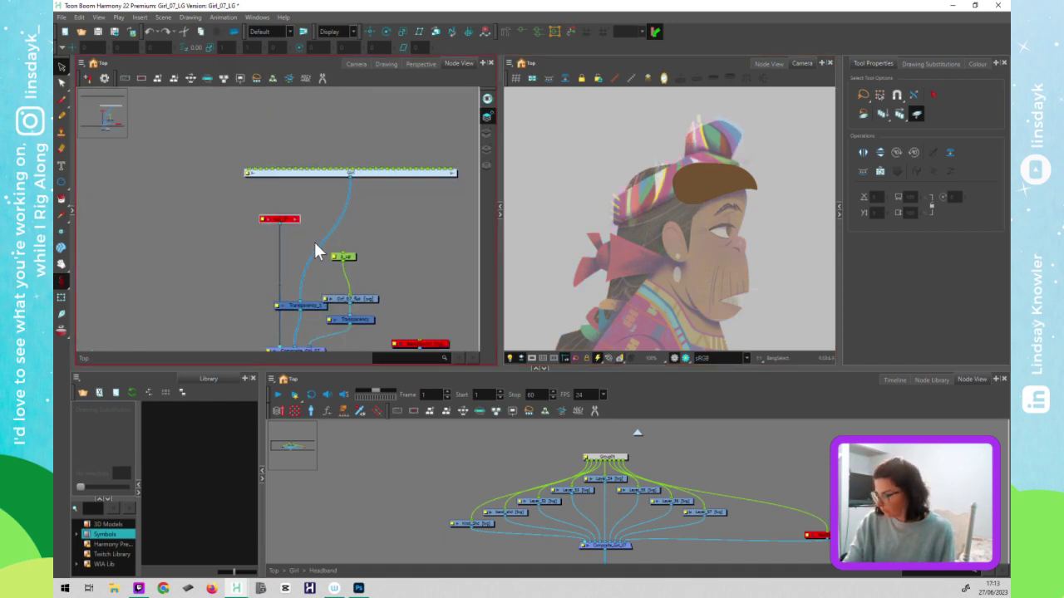
- Look through the node network inside the Girl group and return to the Top level
{"action": "left_click", "coordinate": [312, 223]}
{"action": "left_click", "coordinate": [452, 174]}
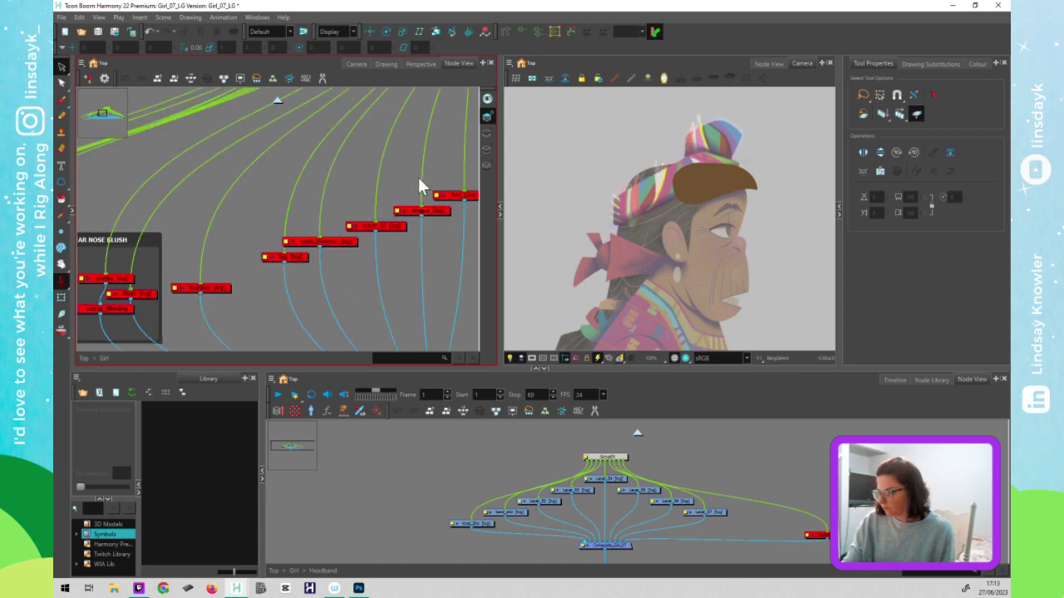
{"action": "left_click_drag", "start_coordinate": [264, 313], "coordinate": [452, 243]}
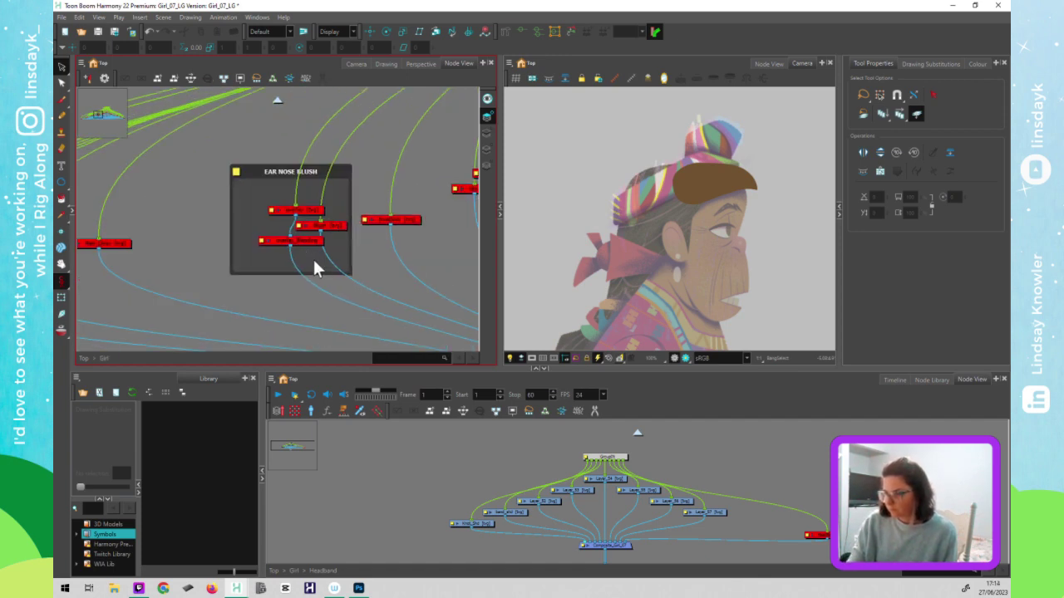
{"action": "left_click_drag", "start_coordinate": [166, 305], "coordinate": [423, 254]}
{"action": "left_click_drag", "start_coordinate": [273, 166], "coordinate": [118, 232]}
{"action": "left_click", "coordinate": [281, 100]}
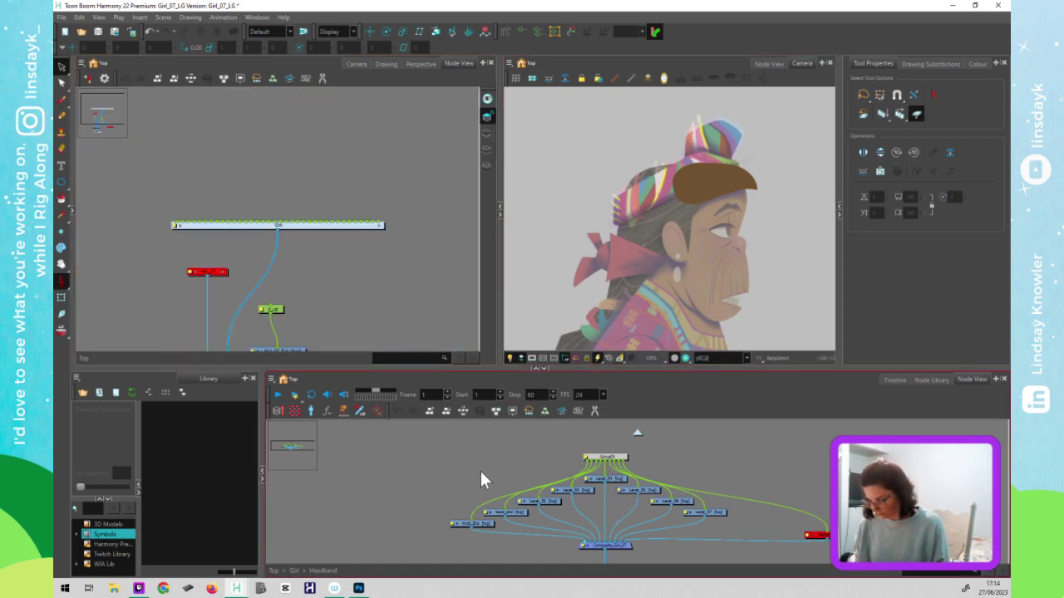
- Select the band_shd drawing in the Headband group with the Select tool and make Line Art the active art layer
{"action": "key", "text": "shift+t"}
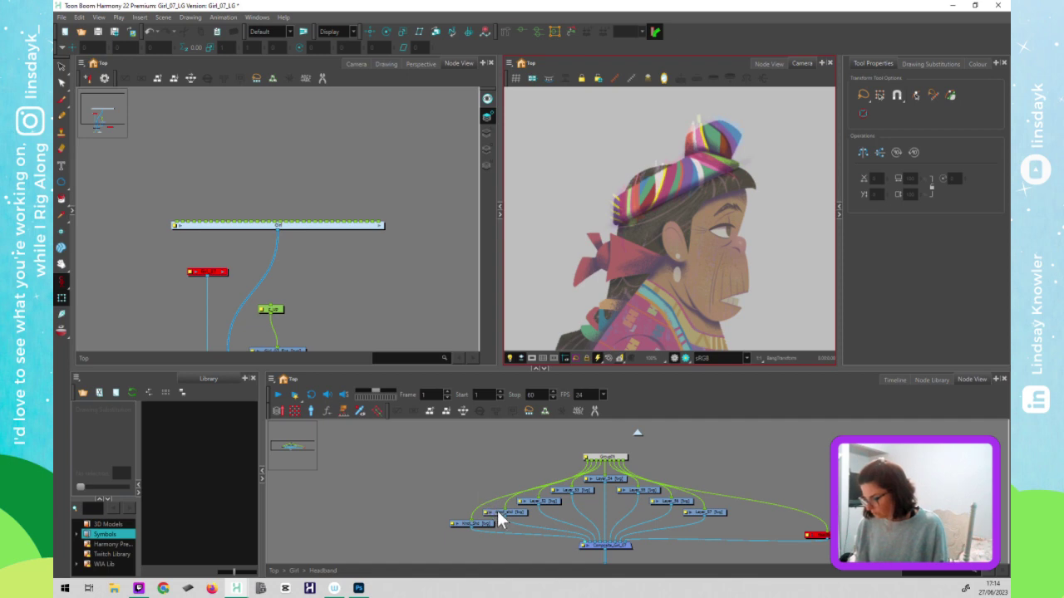
{"action": "left_click", "coordinate": [515, 511]}
{"action": "key", "text": "alt+s"}
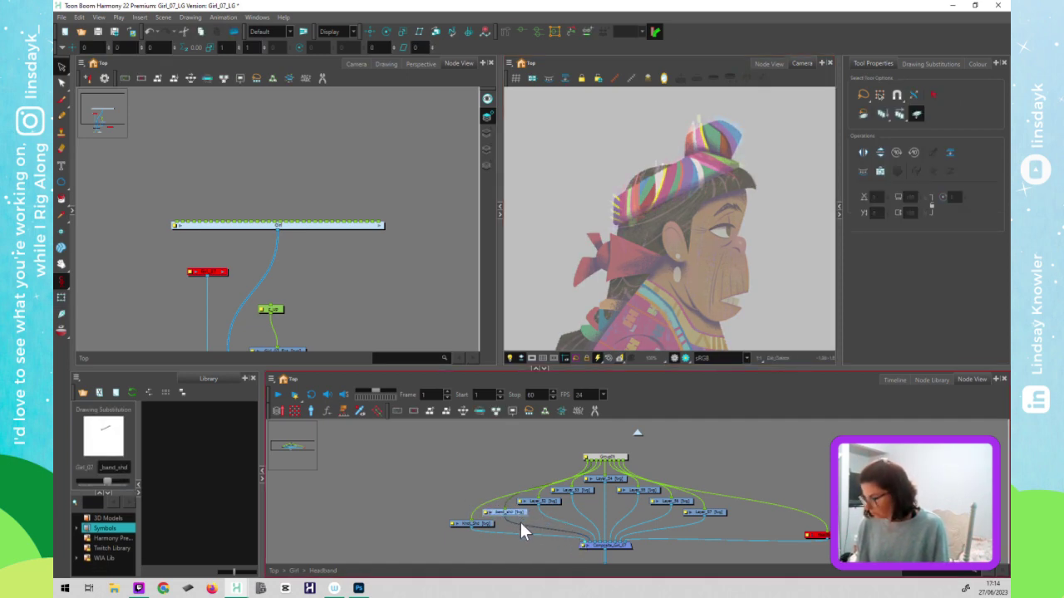
{"action": "left_click", "coordinate": [720, 285]}
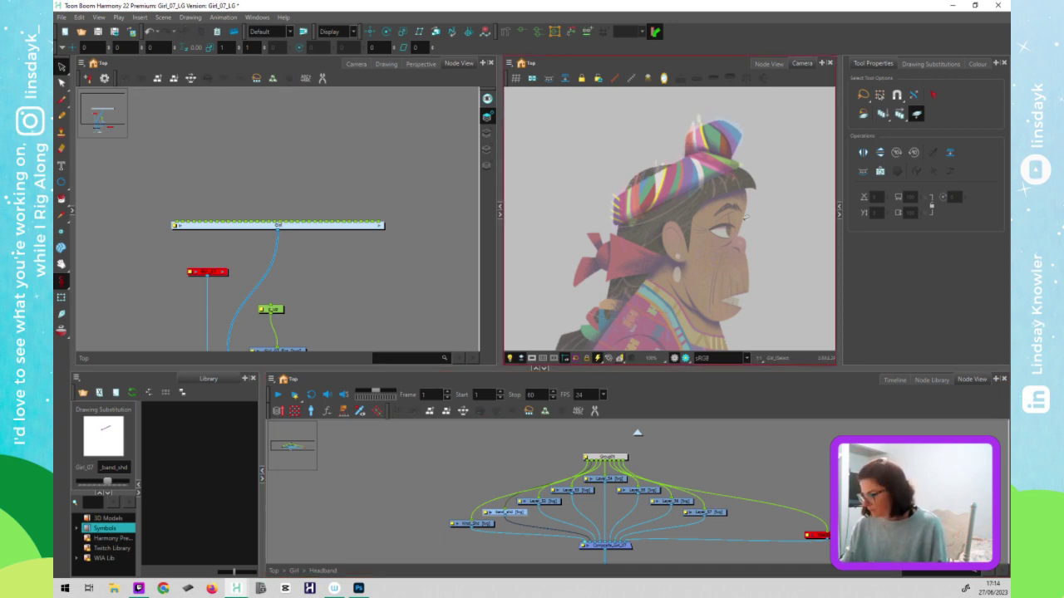
{"action": "left_click", "coordinate": [487, 132]}
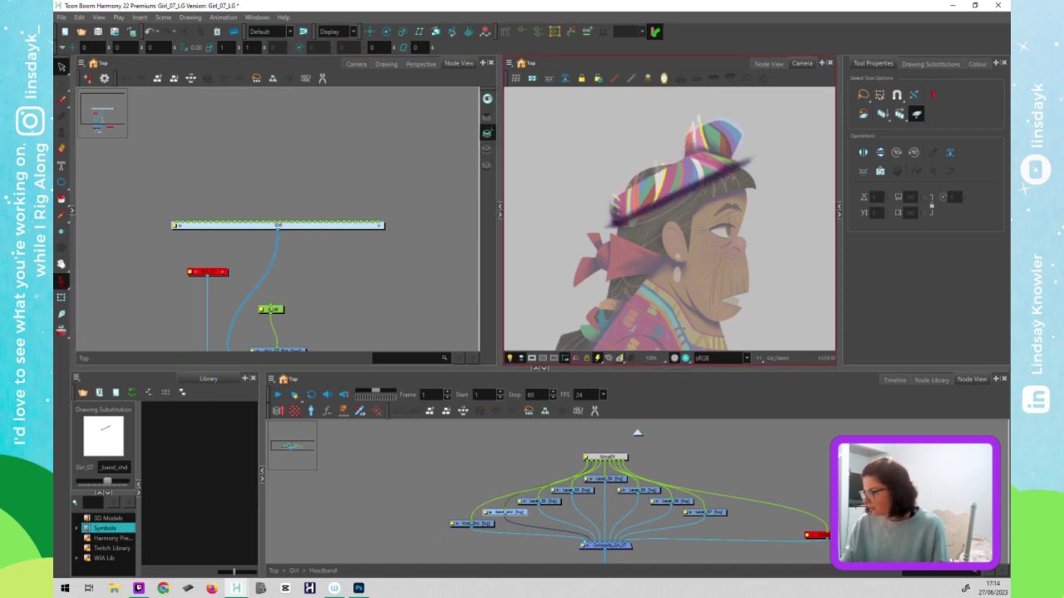
- Move the band_shd and Knot_Shd nodes out to opposite sides of the Headband network and Layer_57 beneath the other layers
{"action": "left_click_drag", "start_coordinate": [515, 518], "coordinate": [375, 513]}
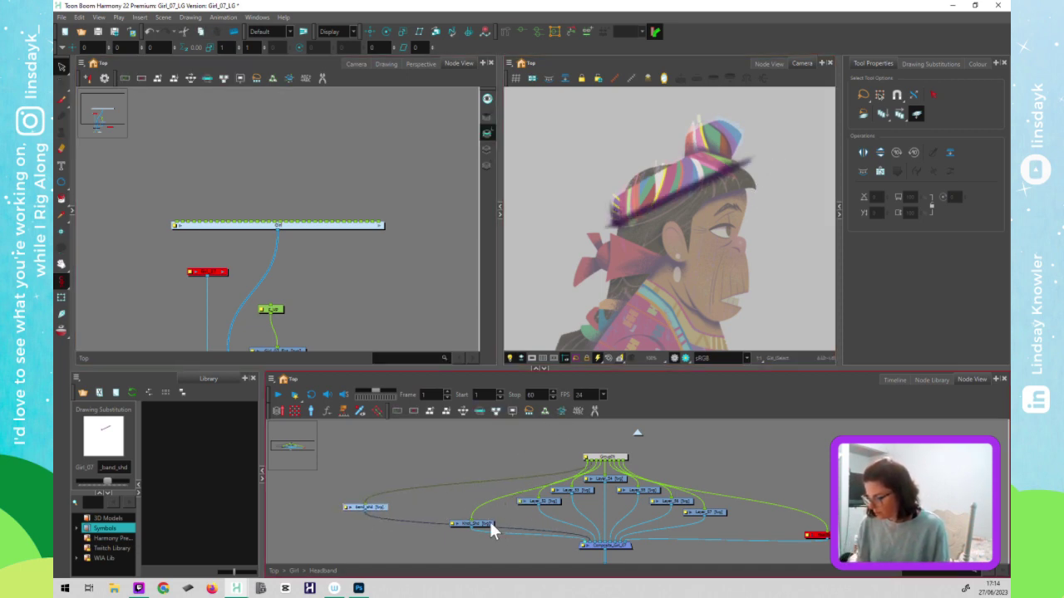
{"action": "left_click_drag", "start_coordinate": [487, 519], "coordinate": [821, 458]}
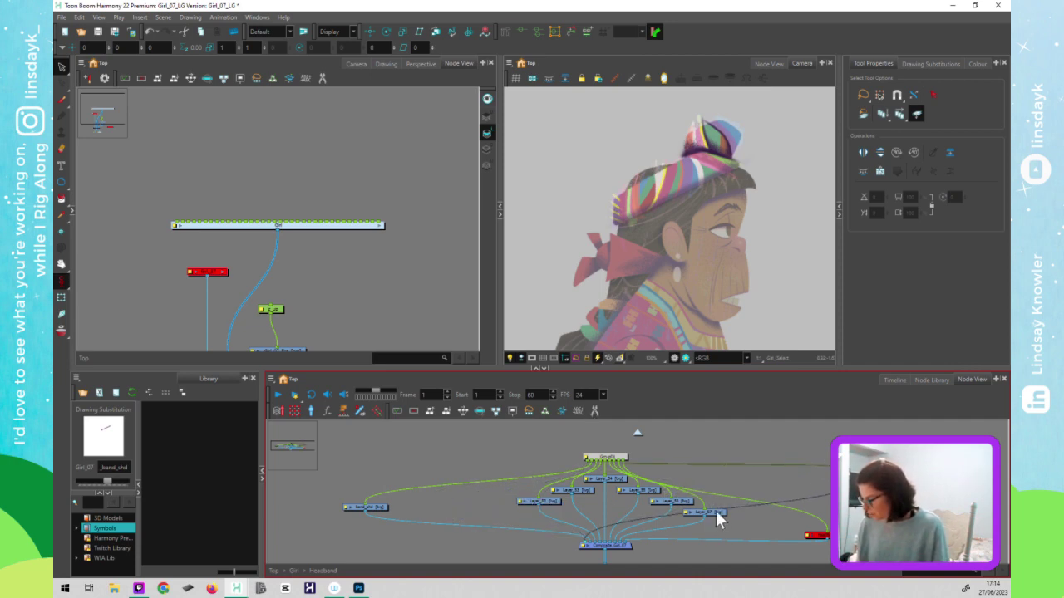
{"action": "mouse_move", "coordinate": [720, 513]}
{"action": "left_mouse_down"}
{"action": "mouse_move", "coordinate": [756, 515]}
{"action": "mouse_move", "coordinate": [671, 530]}
{"action": "mouse_move", "coordinate": [590, 517]}
{"action": "mouse_move", "coordinate": [632, 571]}
{"action": "left_mouse_up"}
- Move the Headband group's composite and output nodes further down to make room below the drawing nodes
{"action": "left_click_drag", "start_coordinate": [677, 540], "coordinate": [693, 431]}
{"action": "left_click_drag", "start_coordinate": [641, 457], "coordinate": [642, 508]}
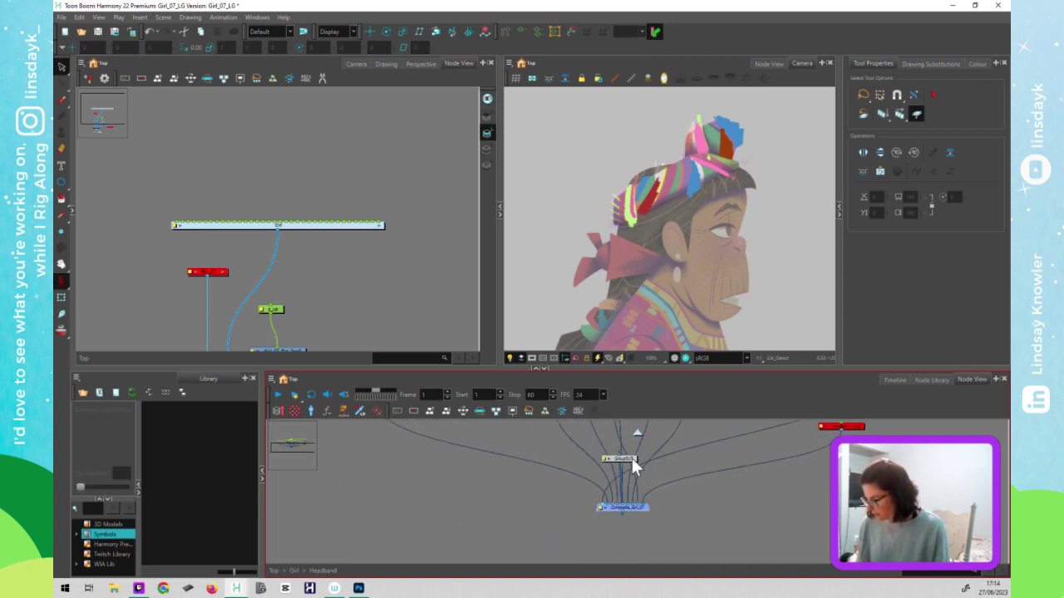
{"action": "left_click_drag", "start_coordinate": [632, 458], "coordinate": [634, 545]}
{"action": "left_click_drag", "start_coordinate": [665, 491], "coordinate": [663, 520]}
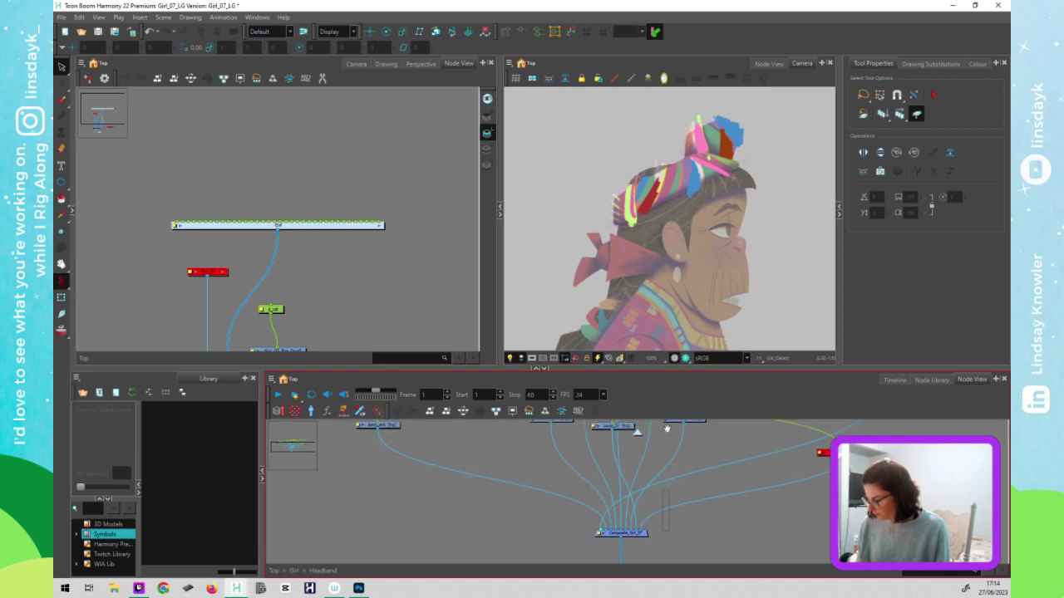
{"action": "scroll", "coordinate": [665, 511], "scroll_direction": "up", "scroll_amount": 3}
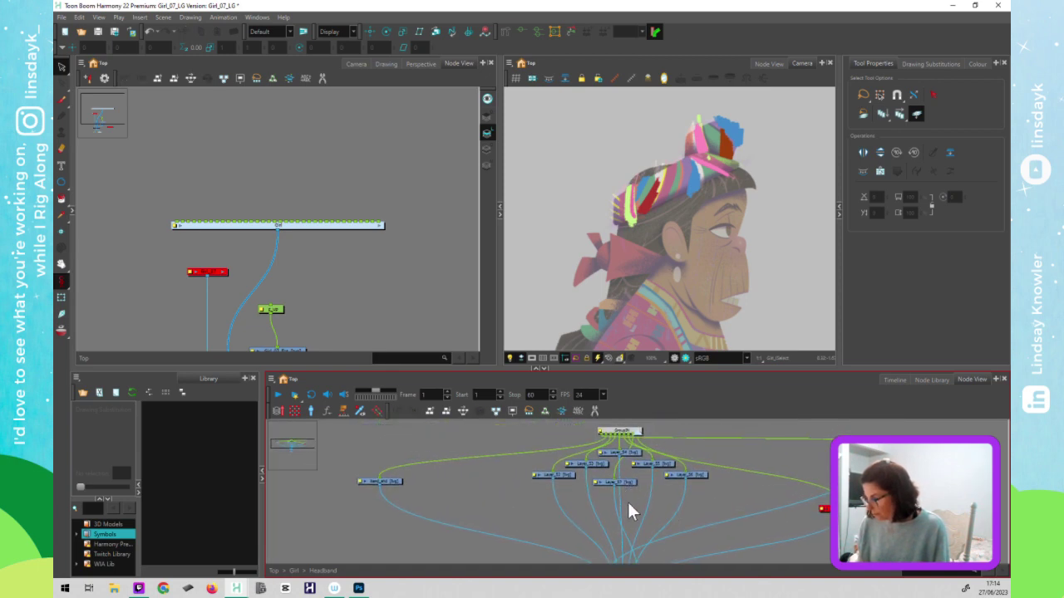
- Spread the numbered Layer nodes of the Headband group out beneath the group's input node
{"action": "left_click", "coordinate": [629, 504]}
{"action": "left_click_drag", "start_coordinate": [631, 508], "coordinate": [632, 509]}
{"action": "mouse_move", "coordinate": [568, 472]}
{"action": "left_mouse_down"}
{"action": "mouse_move", "coordinate": [559, 496]}
{"action": "mouse_move", "coordinate": [574, 507]}
{"action": "left_mouse_up"}
{"action": "left_click_drag", "start_coordinate": [598, 469], "coordinate": [602, 489]}
{"action": "mouse_move", "coordinate": [630, 453]}
{"action": "left_mouse_down"}
{"action": "mouse_move", "coordinate": [637, 476]}
{"action": "mouse_move", "coordinate": [672, 461]}
{"action": "mouse_move", "coordinate": [708, 496]}
{"action": "left_mouse_up"}
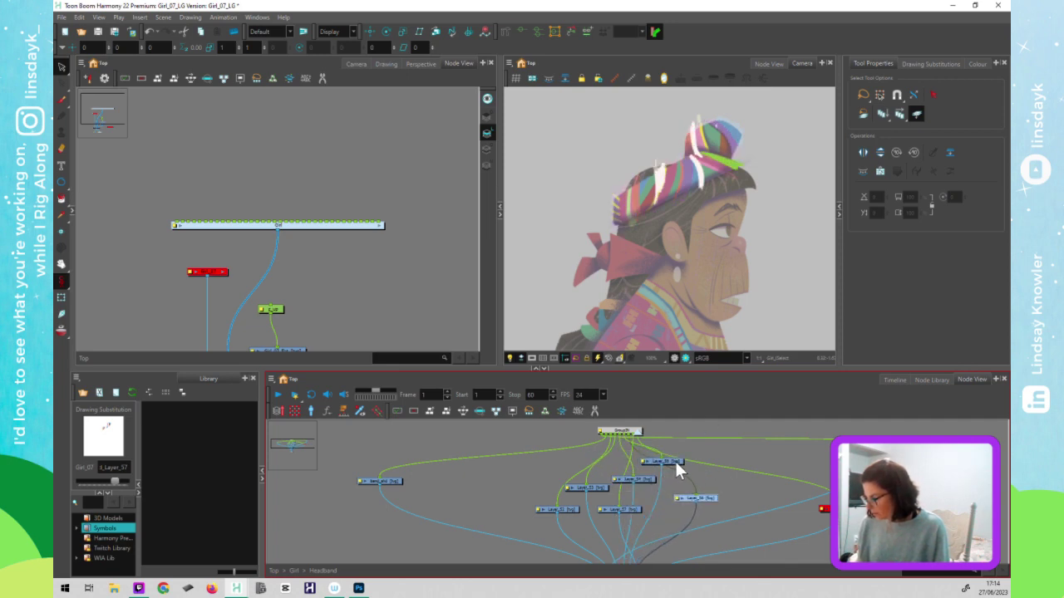
{"action": "left_click", "coordinate": [674, 462]}
{"action": "left_click_drag", "start_coordinate": [675, 462], "coordinate": [724, 479]}
- Line up the last two numbered Layer nodes with the rows of the others and save the scene
{"action": "left_click", "coordinate": [704, 498]}
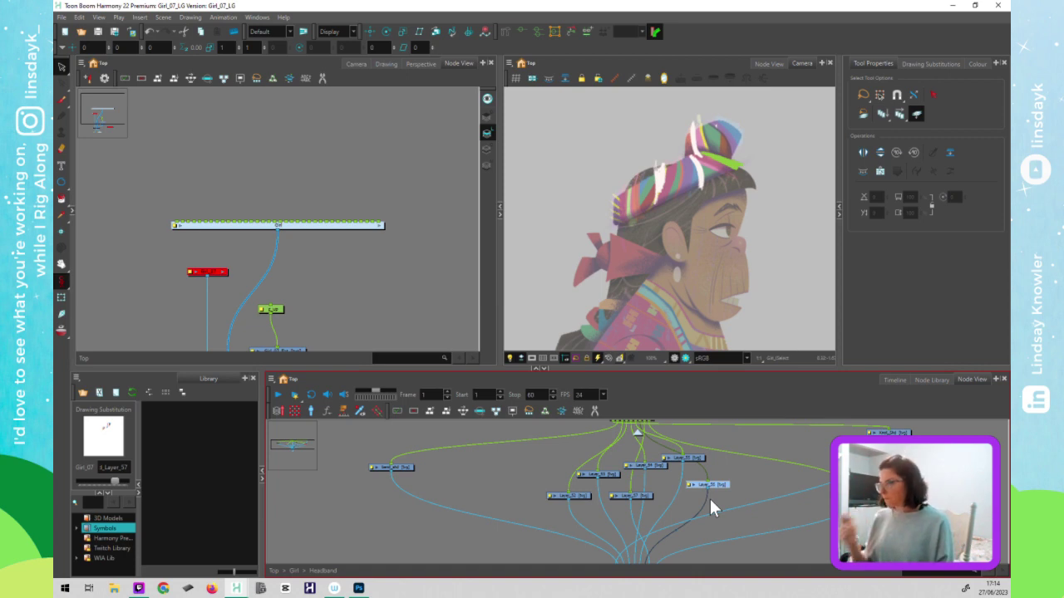
{"action": "left_click", "coordinate": [719, 491]}
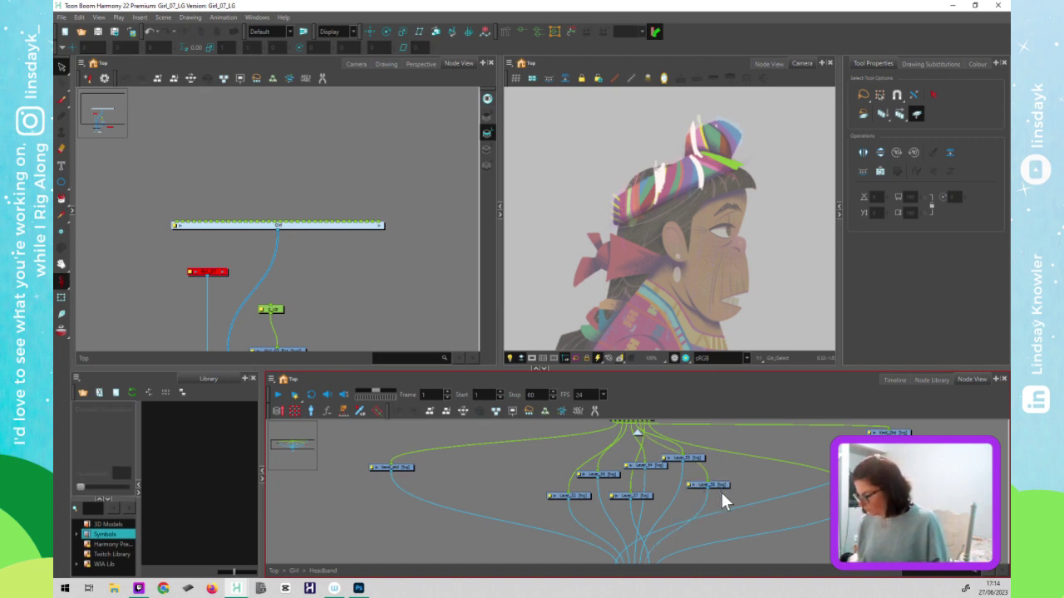
{"action": "left_click_drag", "start_coordinate": [720, 486], "coordinate": [719, 495]}
{"action": "left_click_drag", "start_coordinate": [701, 457], "coordinate": [713, 465]}
{"action": "key", "text": "ctrl+s"}
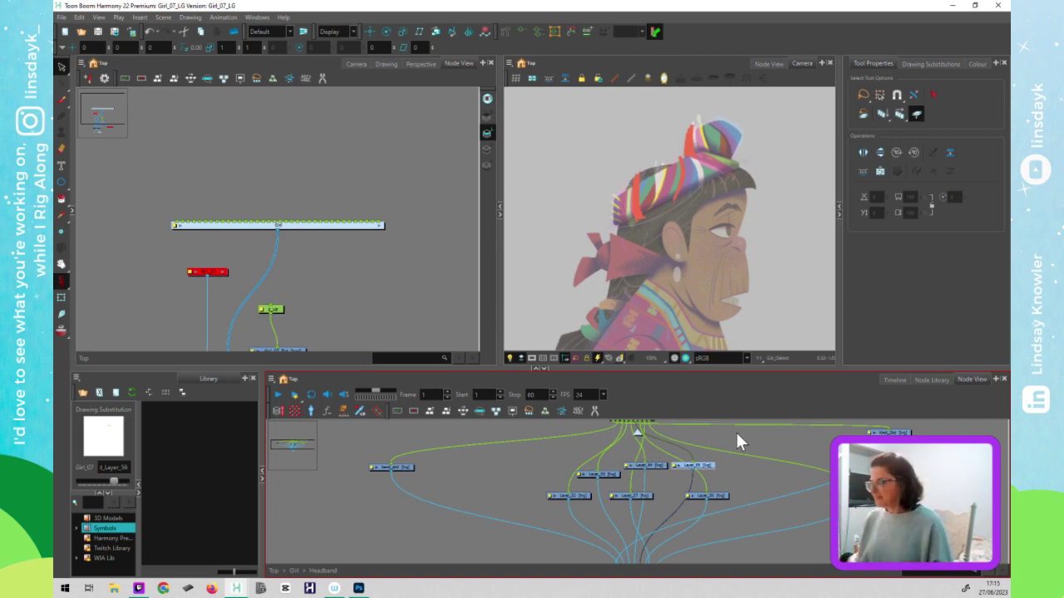
- Select the stripe artwork of the chosen headband layer in the camera
{"action": "left_click", "coordinate": [738, 147]}
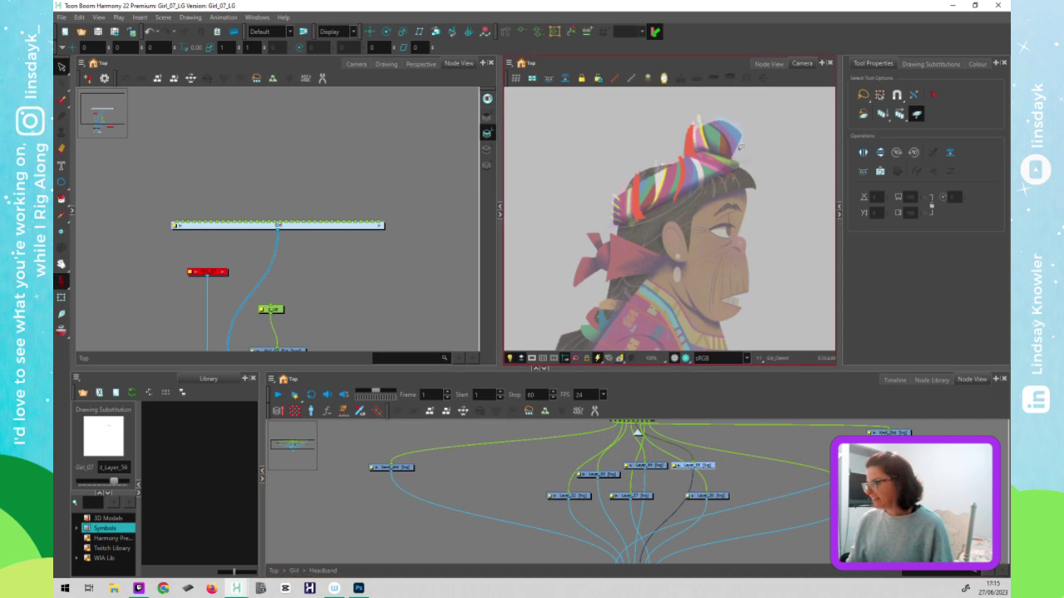
{"action": "left_click", "coordinate": [698, 156]}
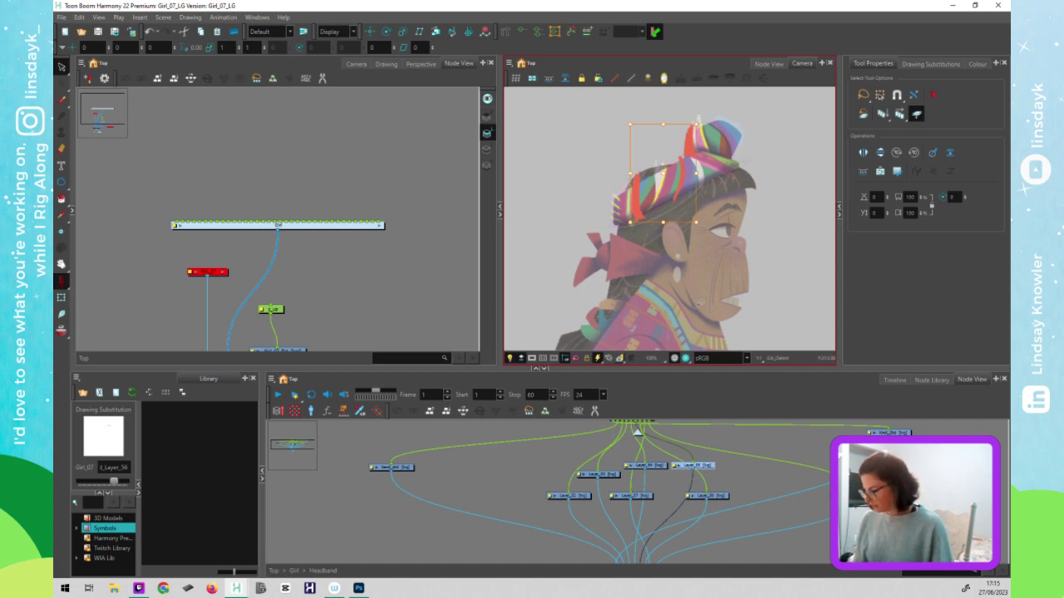
- Re-enable and enter the Girl_07 group and select its Hair_Band drawing node
{"action": "left_click", "coordinate": [354, 332]}
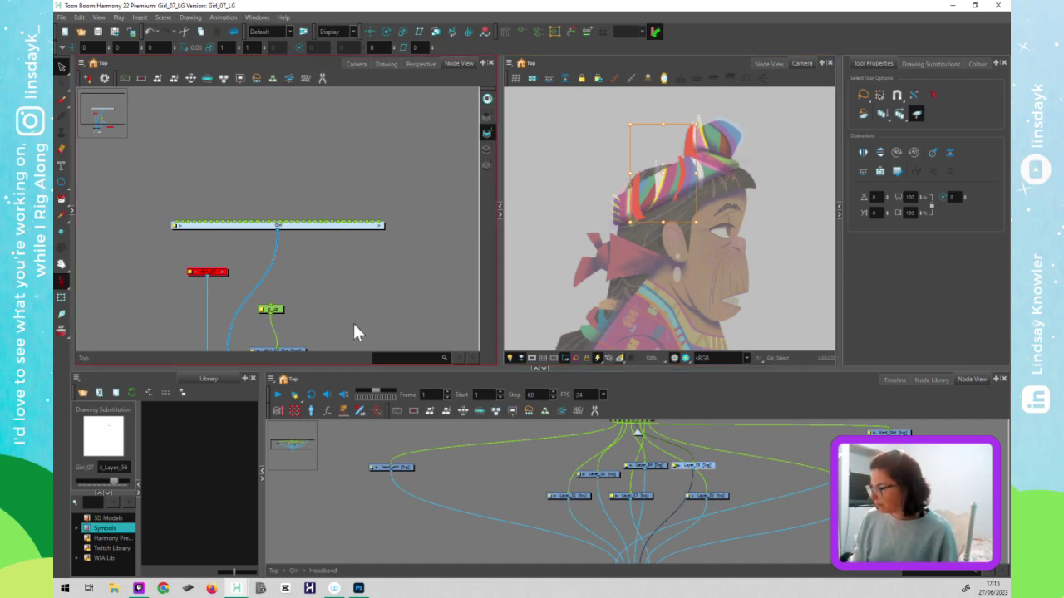
{"action": "left_click", "coordinate": [224, 272]}
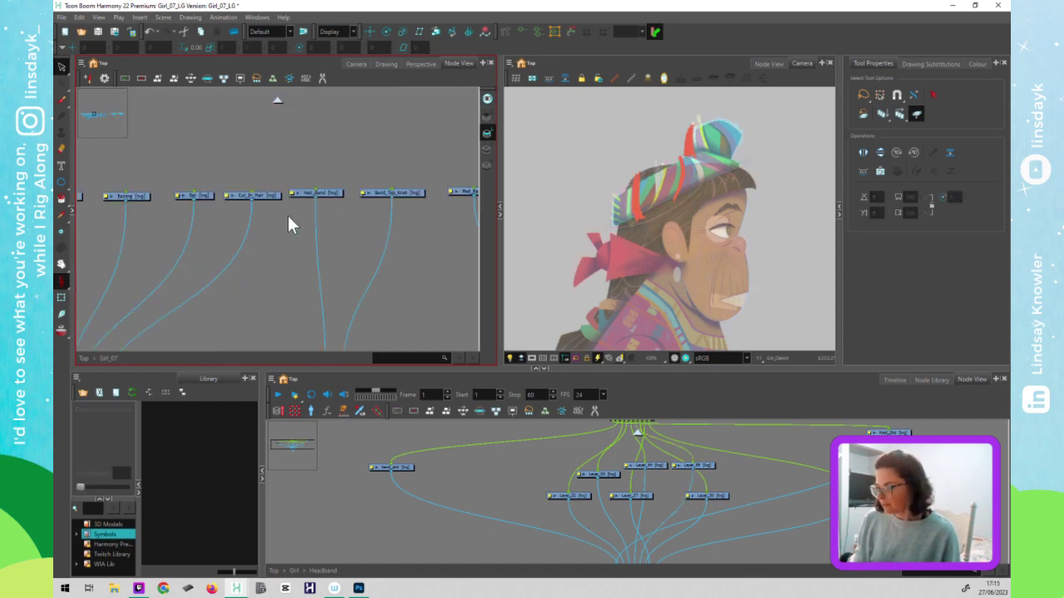
{"action": "left_click", "coordinate": [326, 195]}
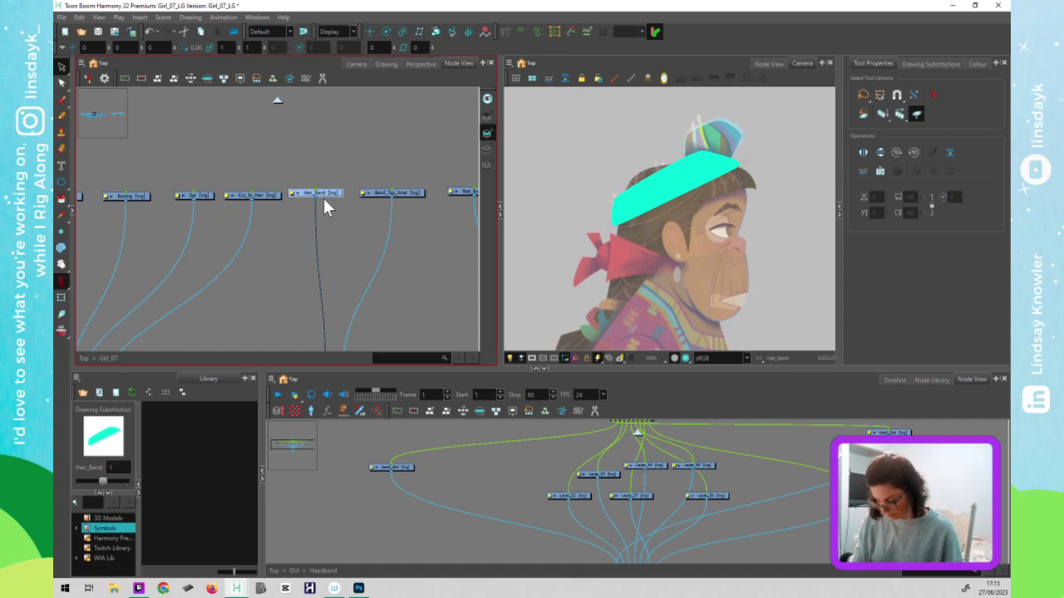
- Paste a duplicate of the Hair_Band drawing node and delete it again
{"action": "key", "text": "ctrl+v"}
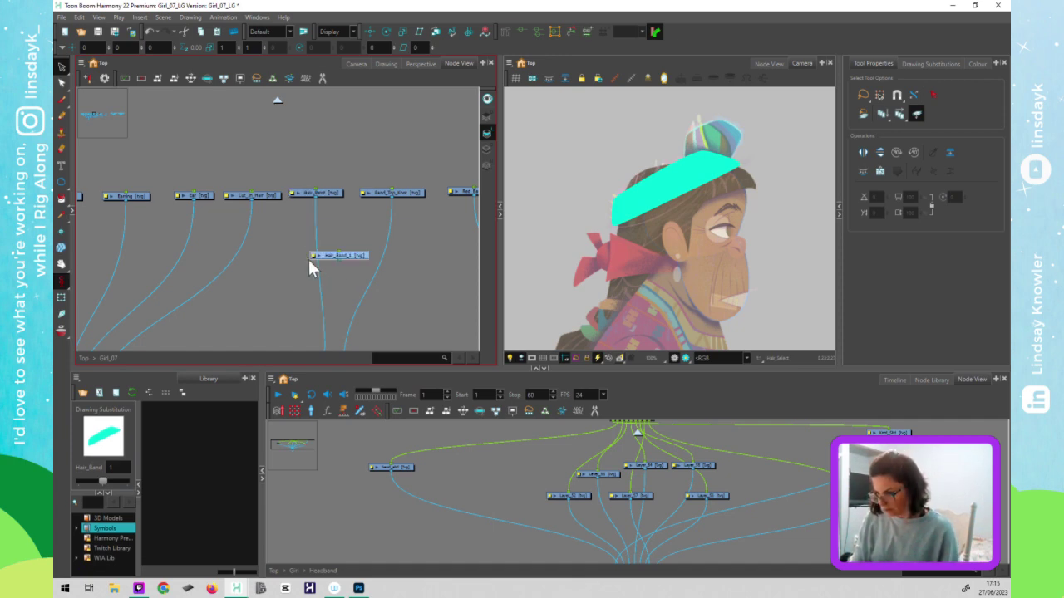
{"action": "key", "text": "Delete"}
- Paste a duplicate of the Hair_Band drawing node with Paste Special and connect it to Hair_Band_Composite
{"action": "left_click", "coordinate": [335, 233]}
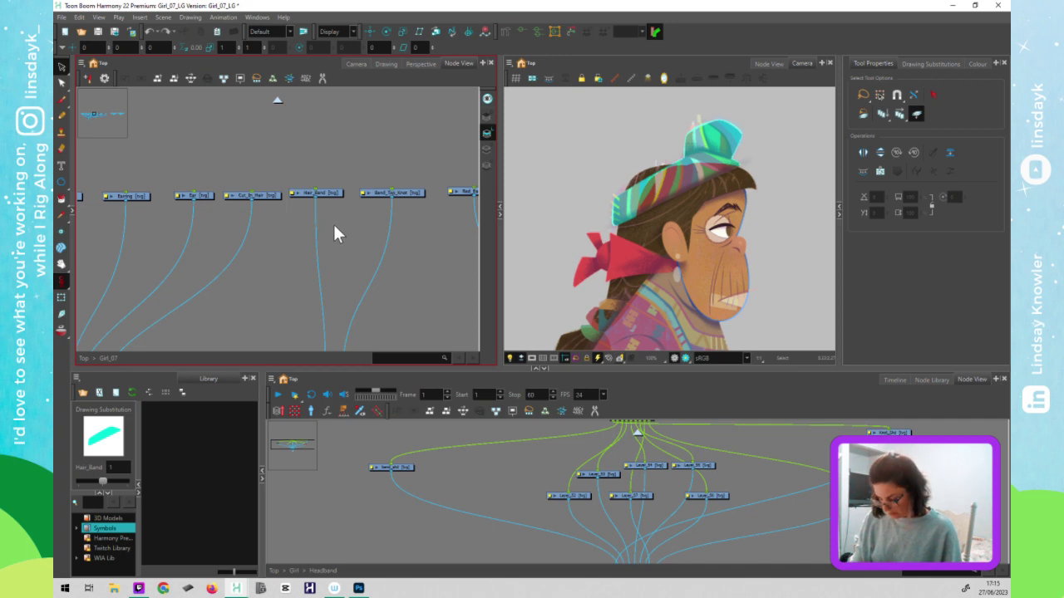
{"action": "key", "text": "ctrl+b"}
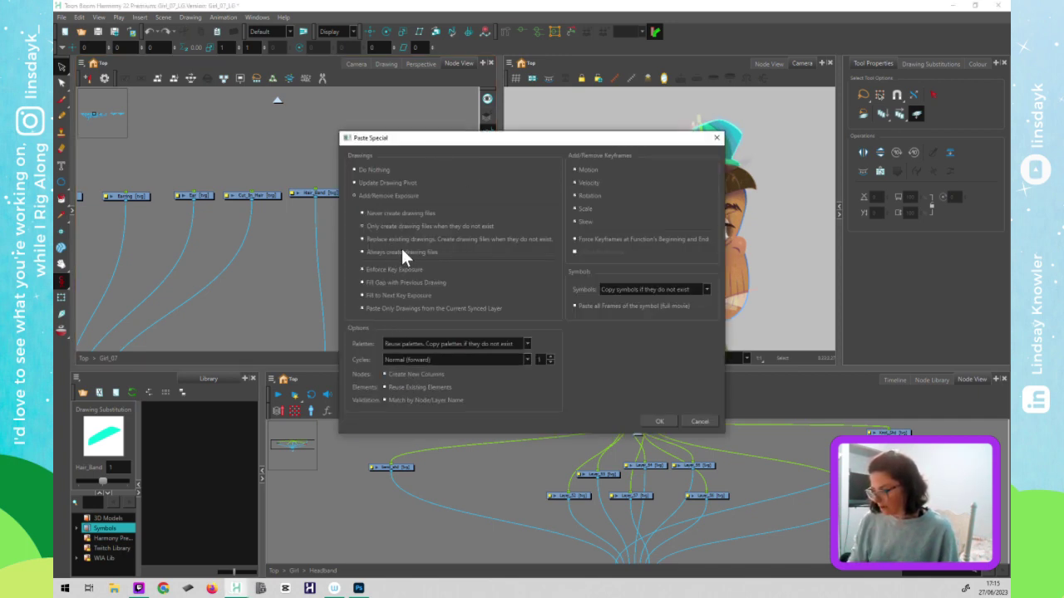
{"action": "left_click", "coordinate": [652, 422]}
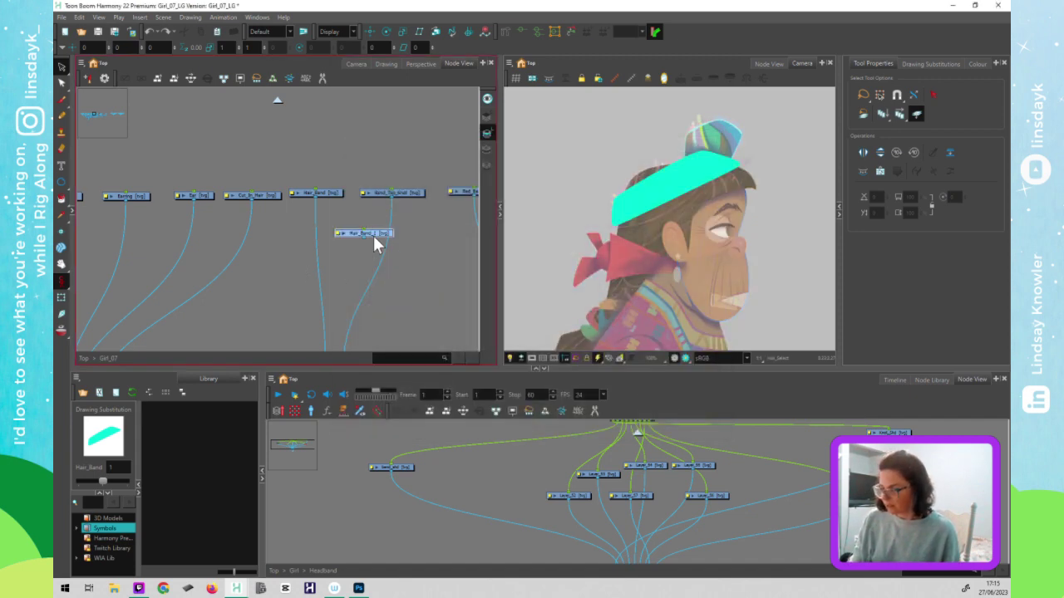
{"action": "left_click_drag", "start_coordinate": [379, 236], "coordinate": [320, 286]}
{"action": "key", "text": "space"}
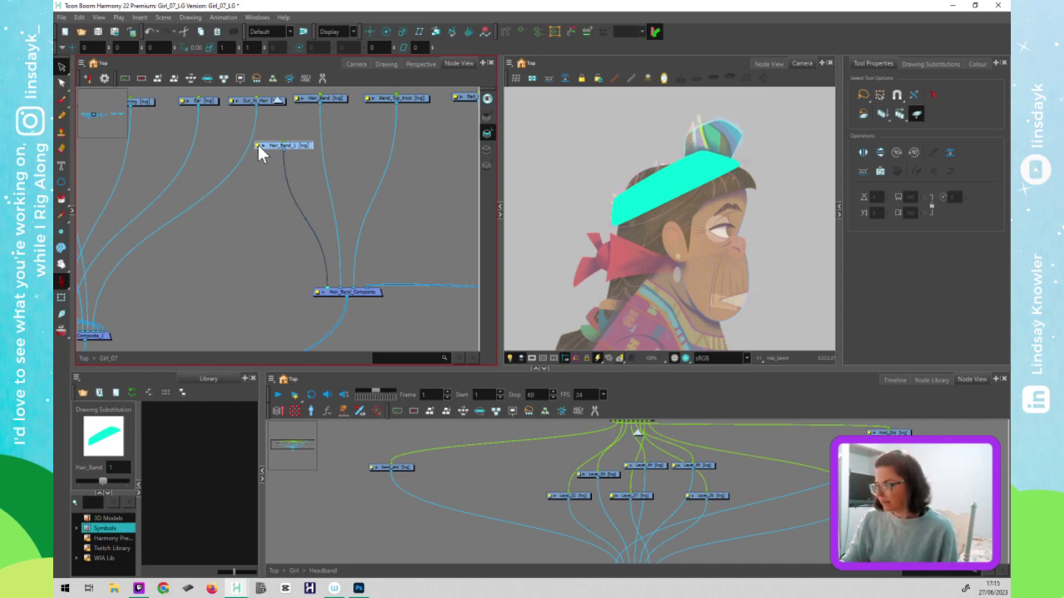
- Rename the duplicated headband drawing node to Hair_Band_Colour
{"action": "double_click", "coordinate": [261, 145]}
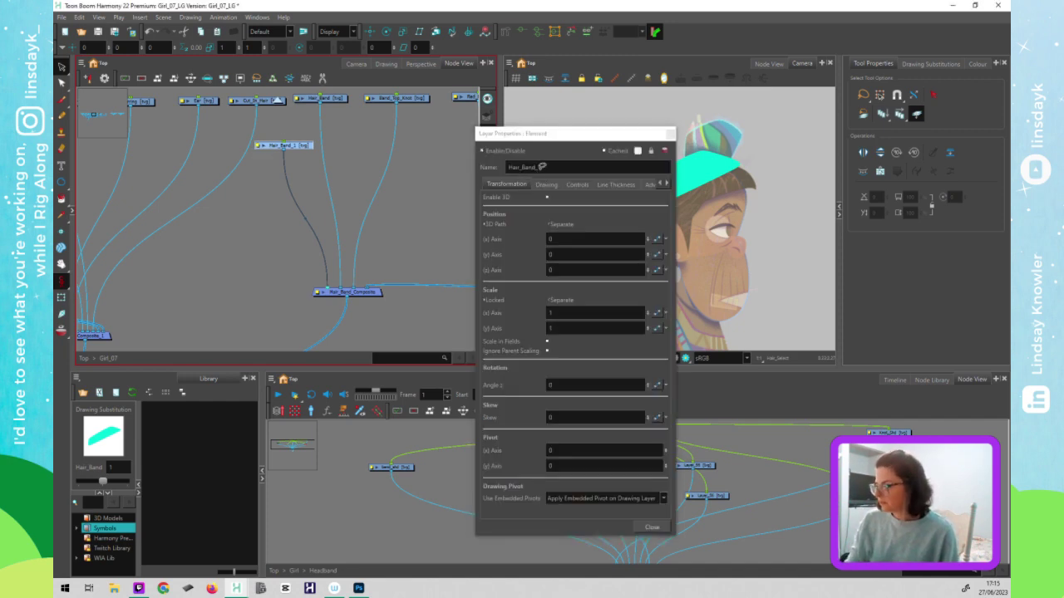
{"action": "key", "text": "Escape"}
{"action": "left_click", "coordinate": [258, 146]}
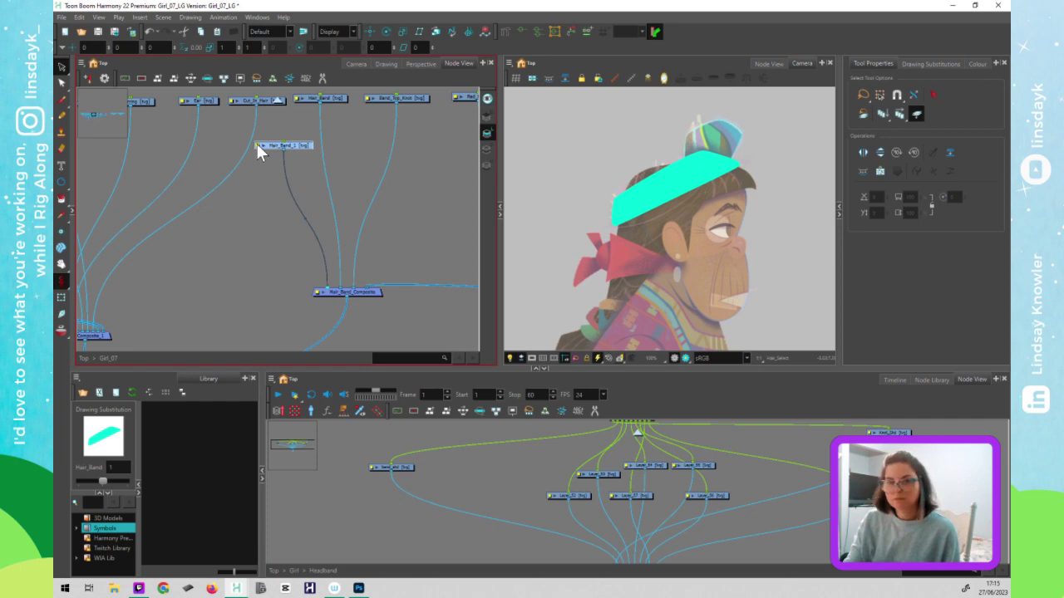
{"action": "double_click", "coordinate": [258, 144]}
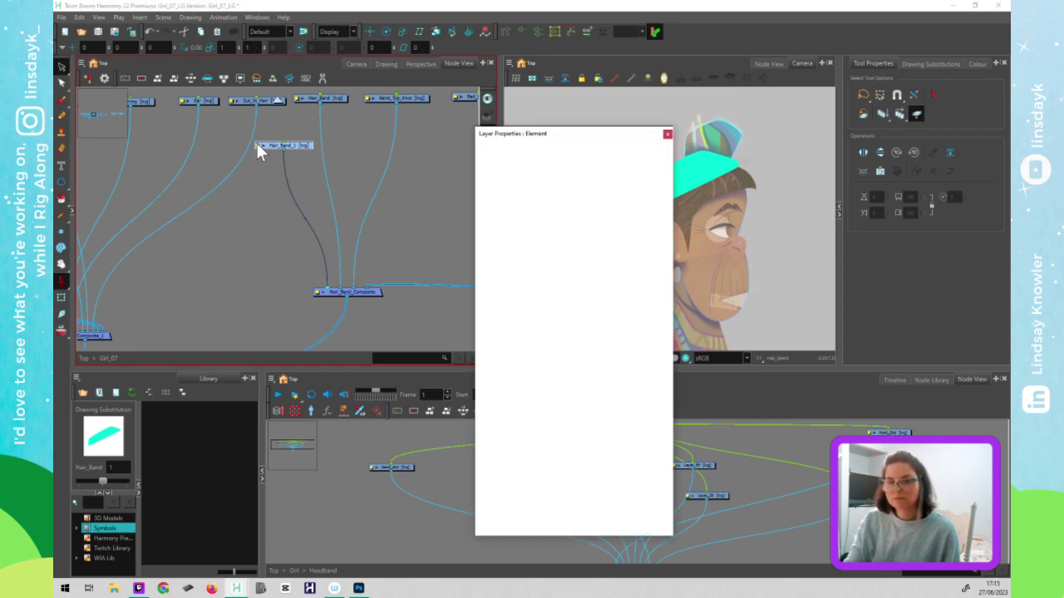
{"action": "left_click", "coordinate": [544, 167]}
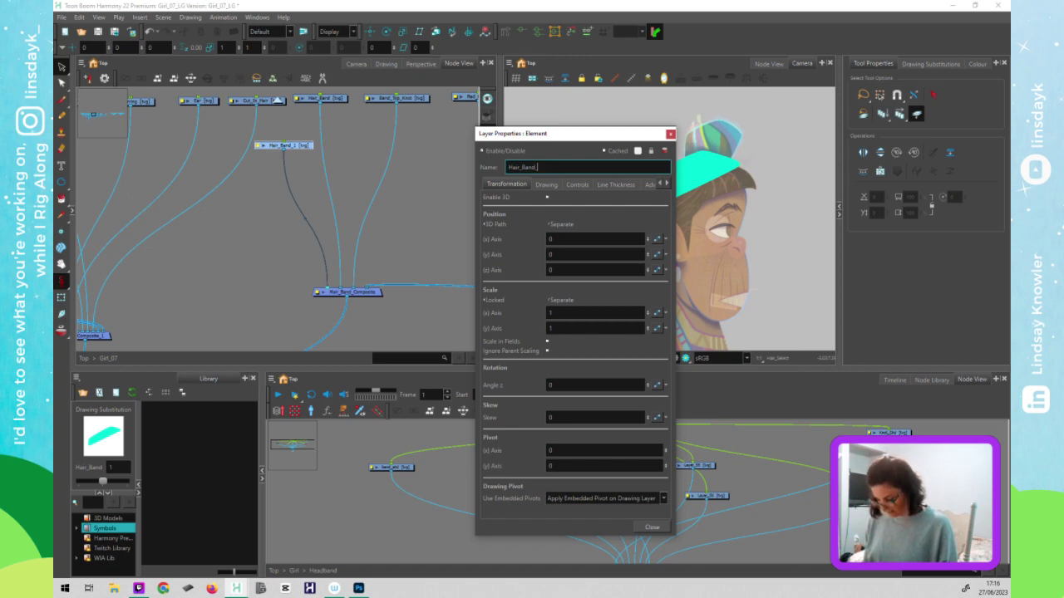
{"action": "type", "text": "Colo"}
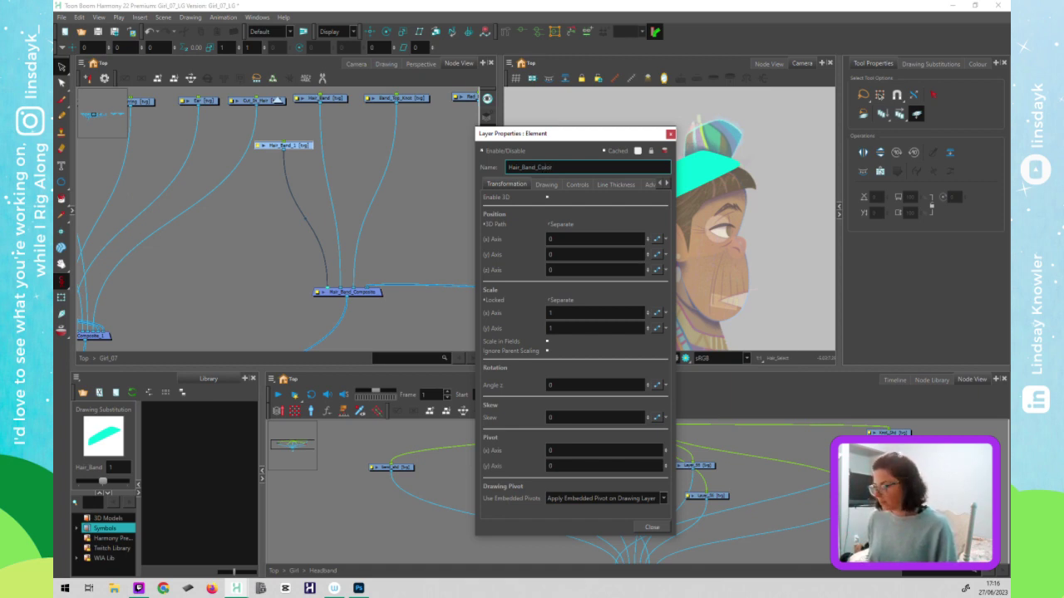
{"action": "type", "text": "u"}
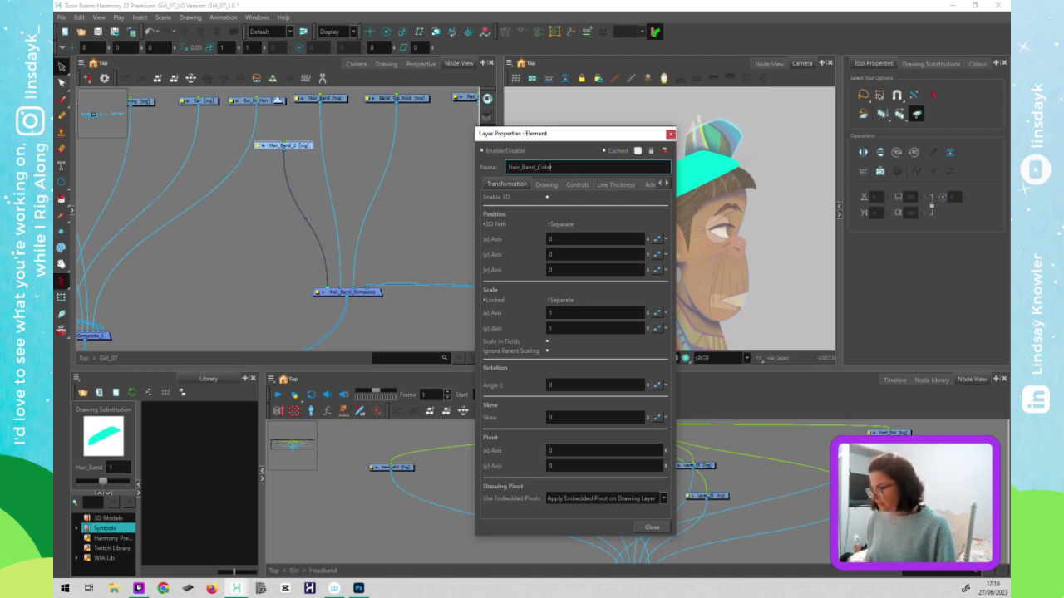
{"action": "type", "text": "r"}
{"action": "left_click", "coordinate": [670, 134]}
- Delete the turquoise headband artwork from the Hair_Band_Colour drawing and check its Overlay art layer
{"action": "left_click", "coordinate": [306, 183]}
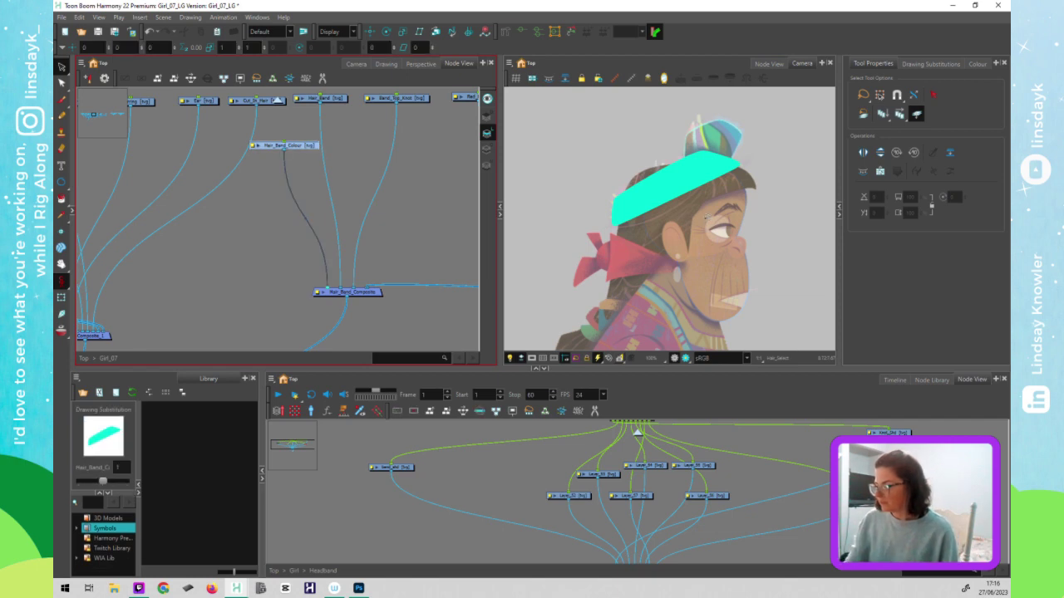
{"action": "left_click", "coordinate": [704, 202]}
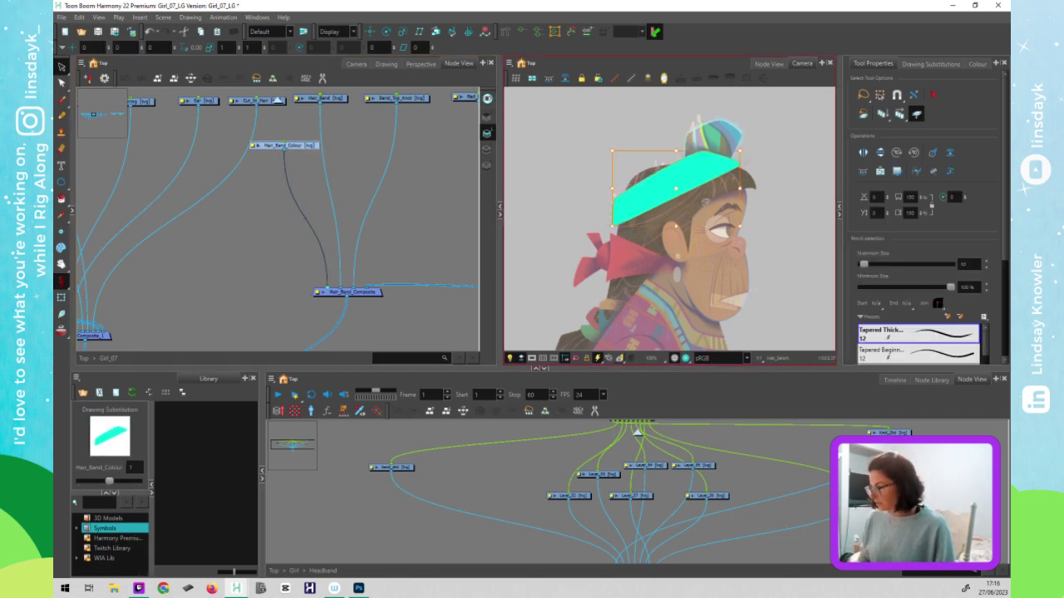
{"action": "key", "text": "Delete"}
{"action": "left_click", "coordinate": [486, 101]}
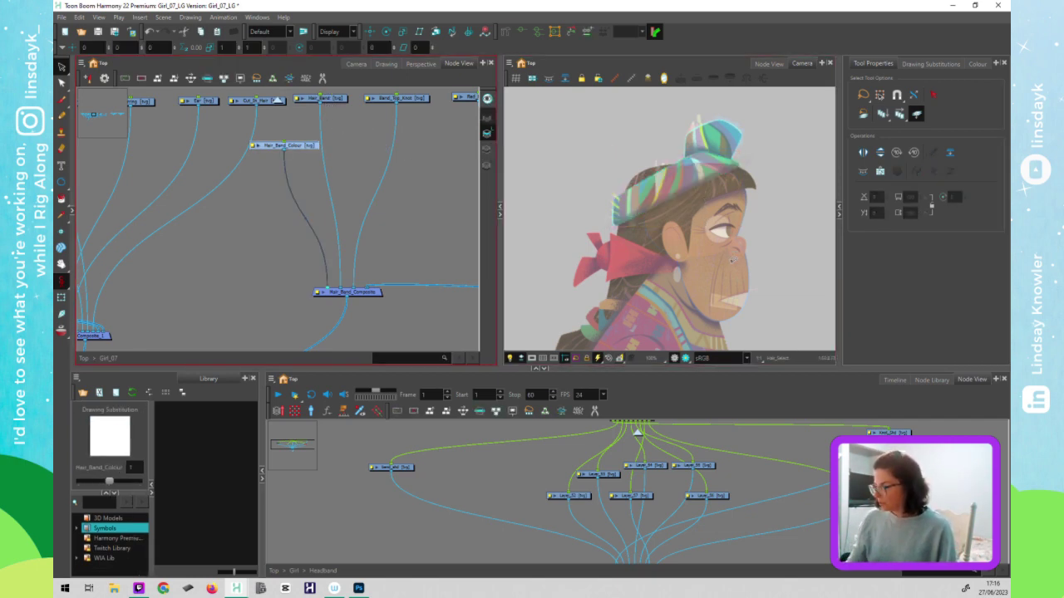
{"action": "left_click", "coordinate": [731, 260]}
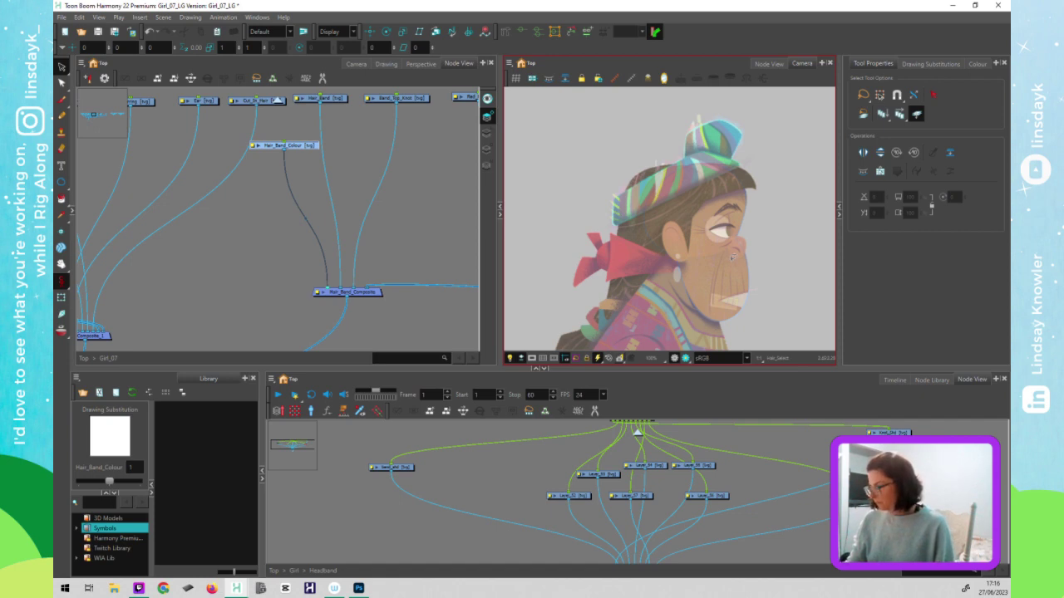
- Copy the magenta stripes from Layer_52 into the Line Art of Hair_Band_Colour and disable the Layer_52 node
{"action": "left_click", "coordinate": [581, 495]}
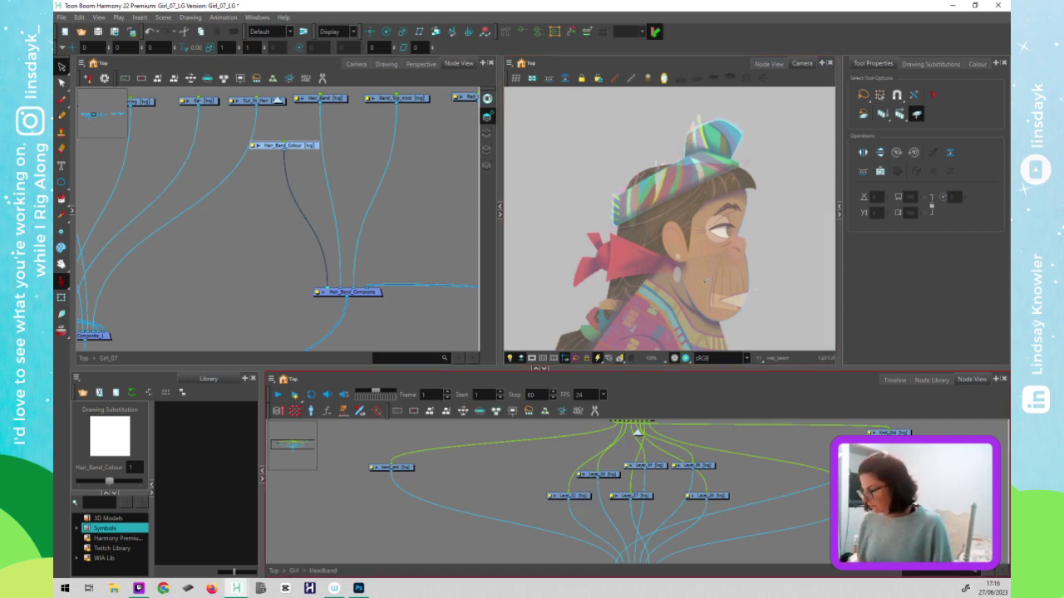
{"action": "left_click", "coordinate": [693, 250]}
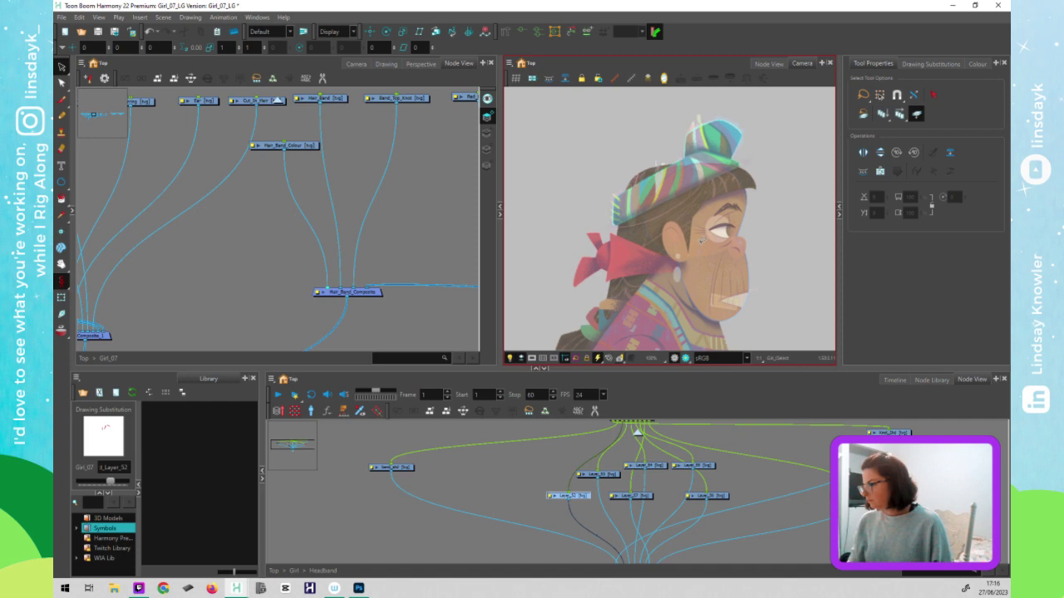
{"action": "left_click", "coordinate": [487, 133]}
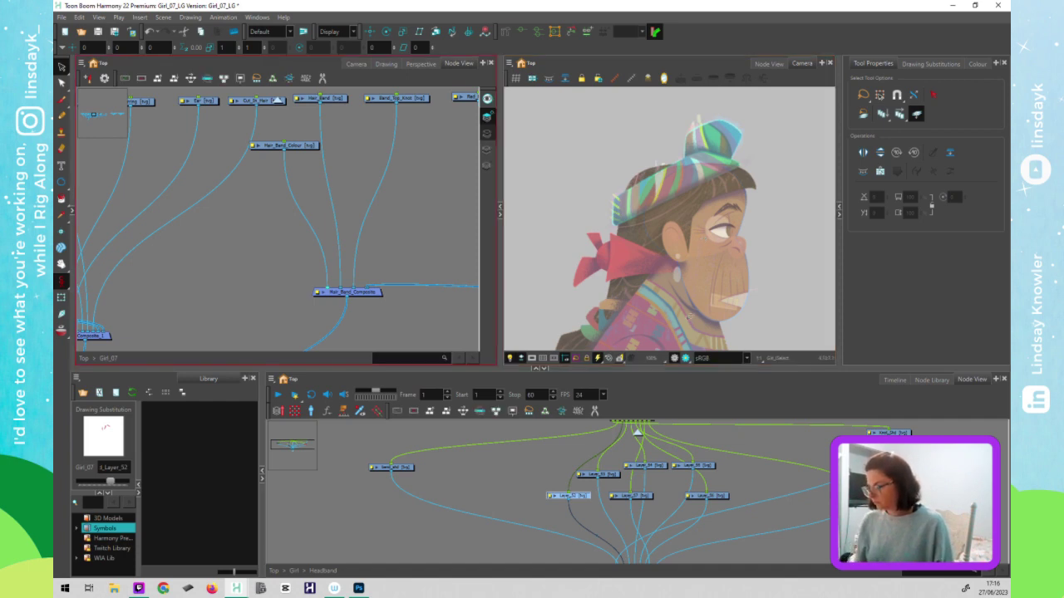
{"action": "left_click", "coordinate": [683, 236]}
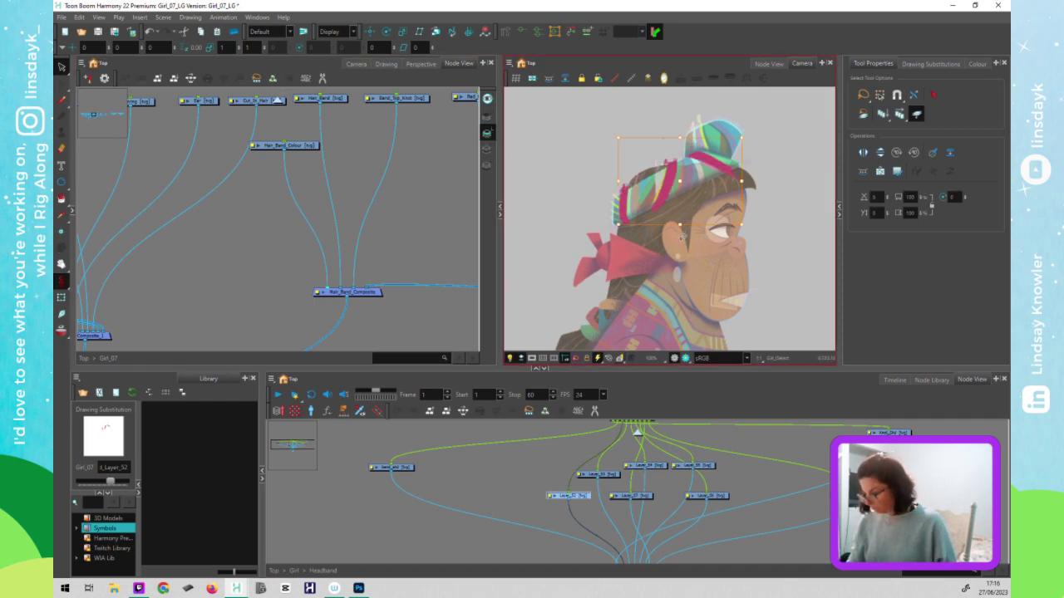
{"action": "left_click", "coordinate": [305, 143]}
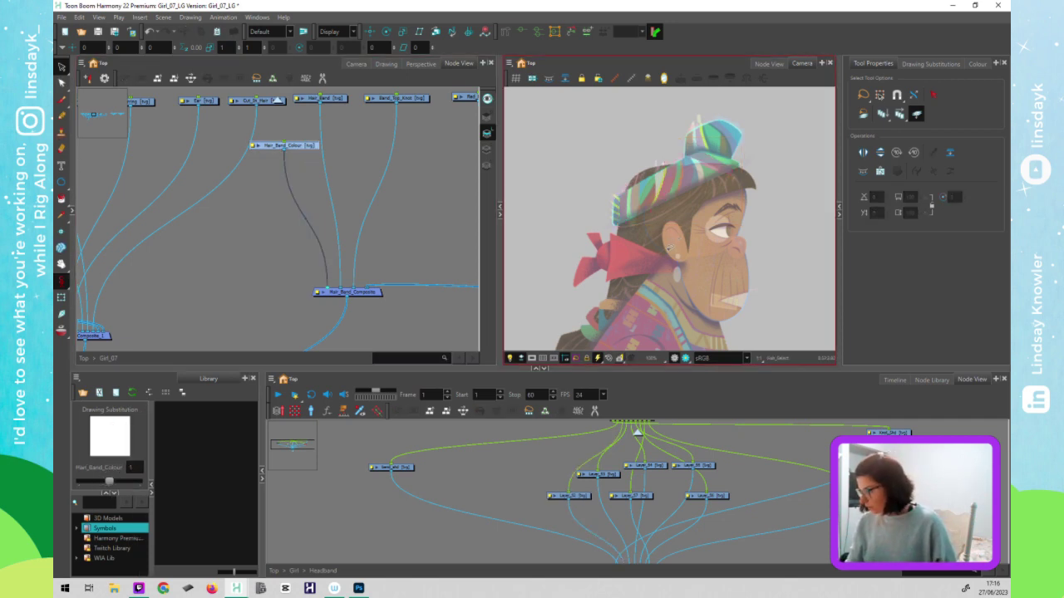
{"action": "key", "text": "ctrl+v"}
{"action": "left_click", "coordinate": [578, 494]}
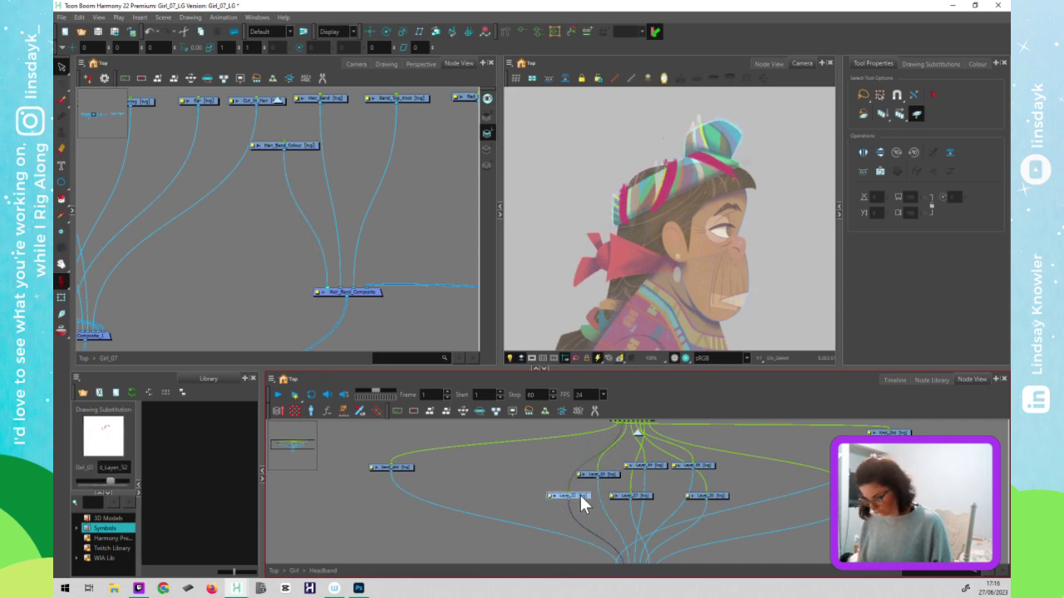
{"action": "key", "text": "d"}
- Copy the yellow stripes from Layer_53 into the Colour Art of Hair_Band_Colour
{"action": "left_click", "coordinate": [609, 471]}
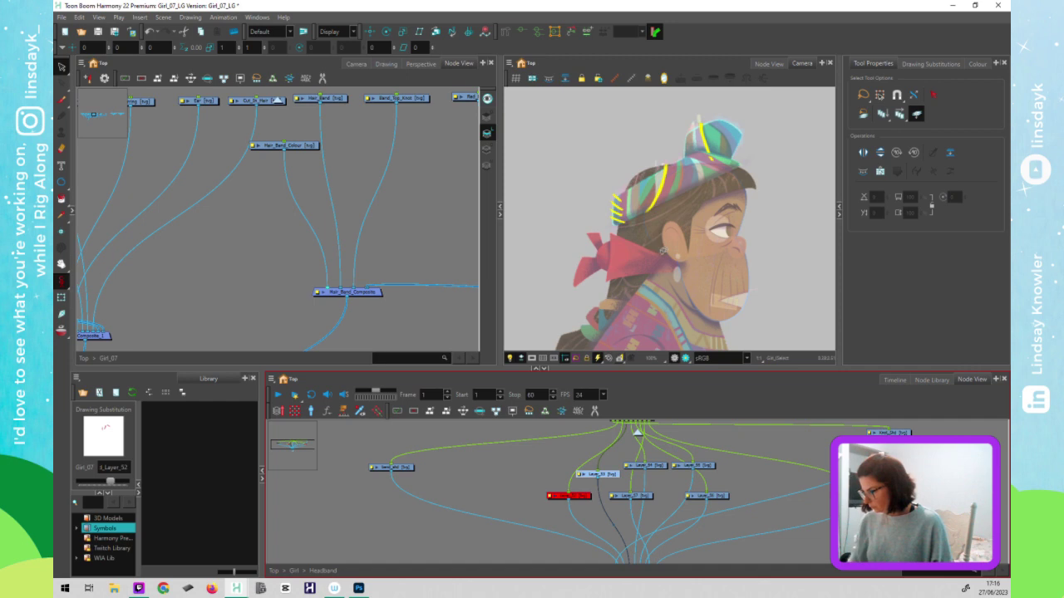
{"action": "left_click", "coordinate": [662, 251]}
{"action": "key", "text": "ctrl+a"}
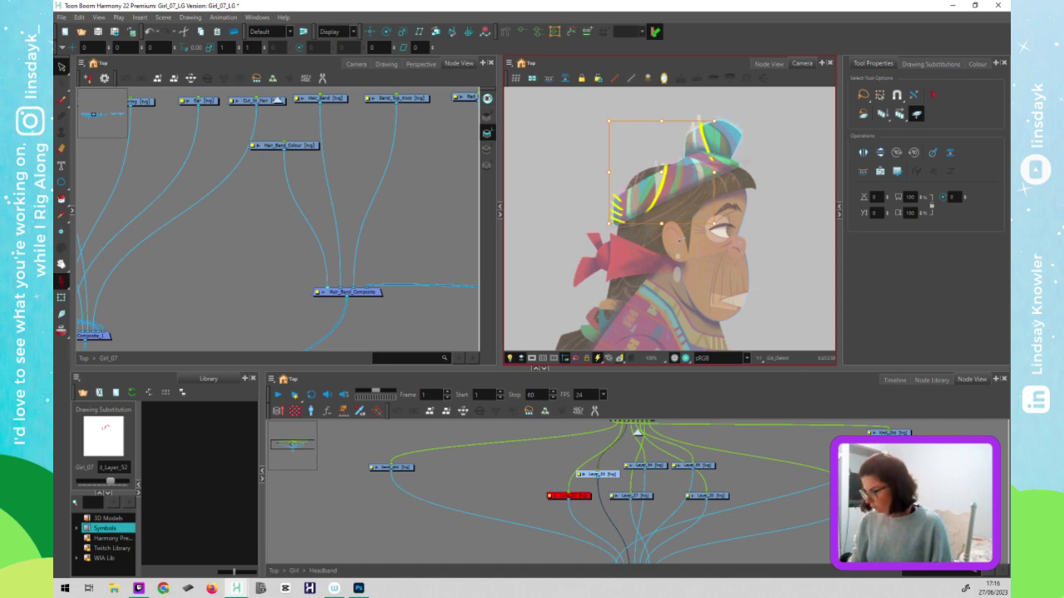
{"action": "left_click", "coordinate": [305, 145]}
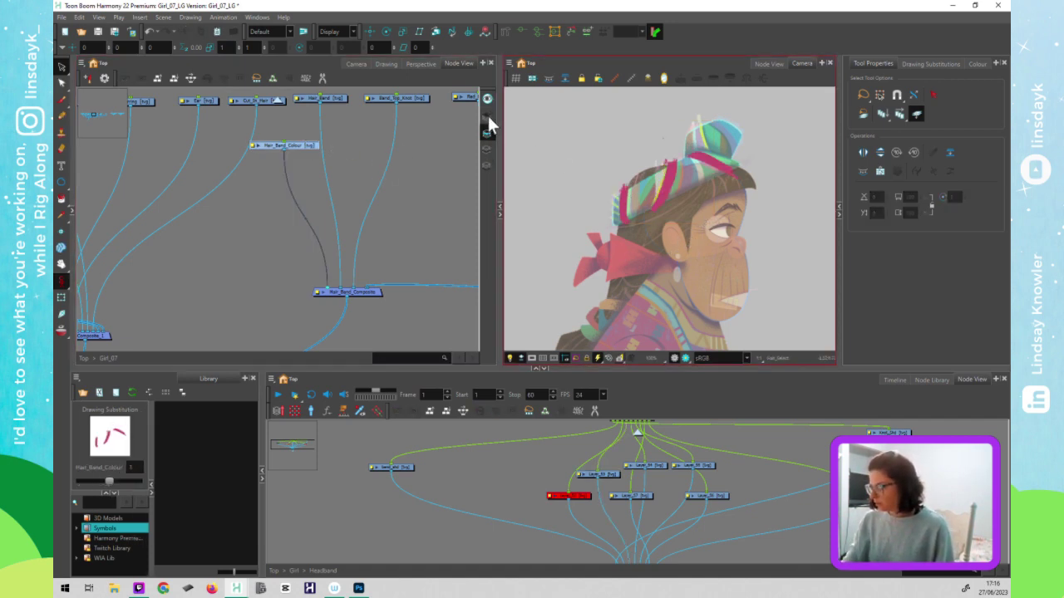
{"action": "left_click", "coordinate": [486, 164]}
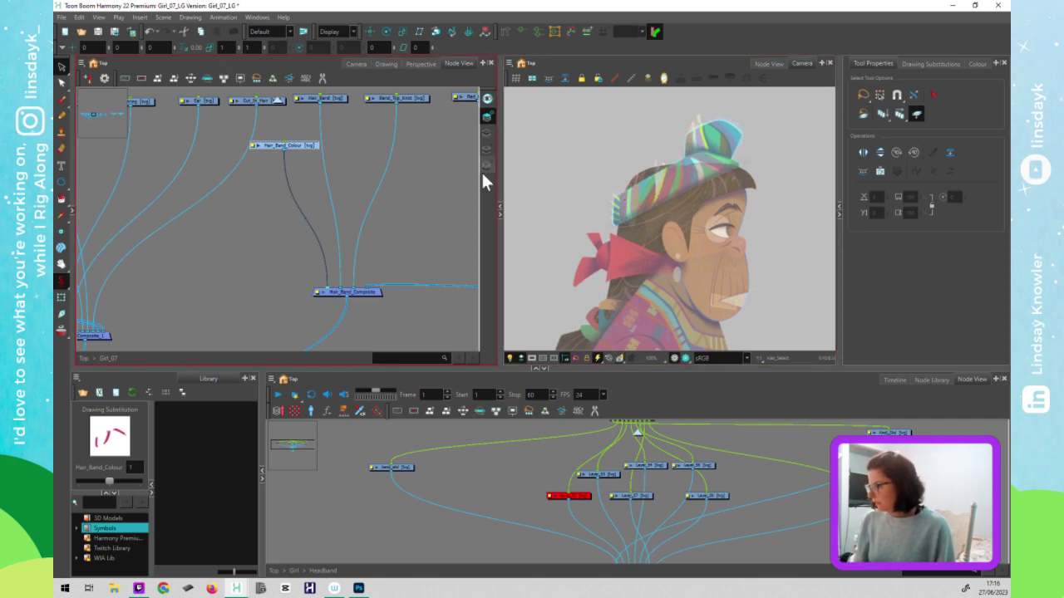
{"action": "left_click", "coordinate": [487, 149]}
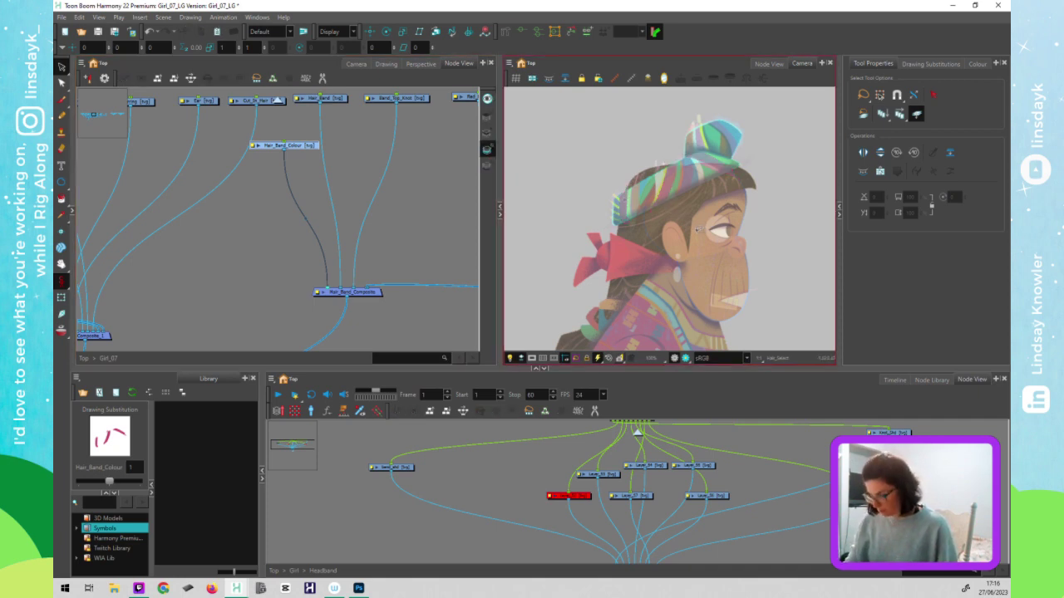
{"action": "key", "text": "ctrl+a"}
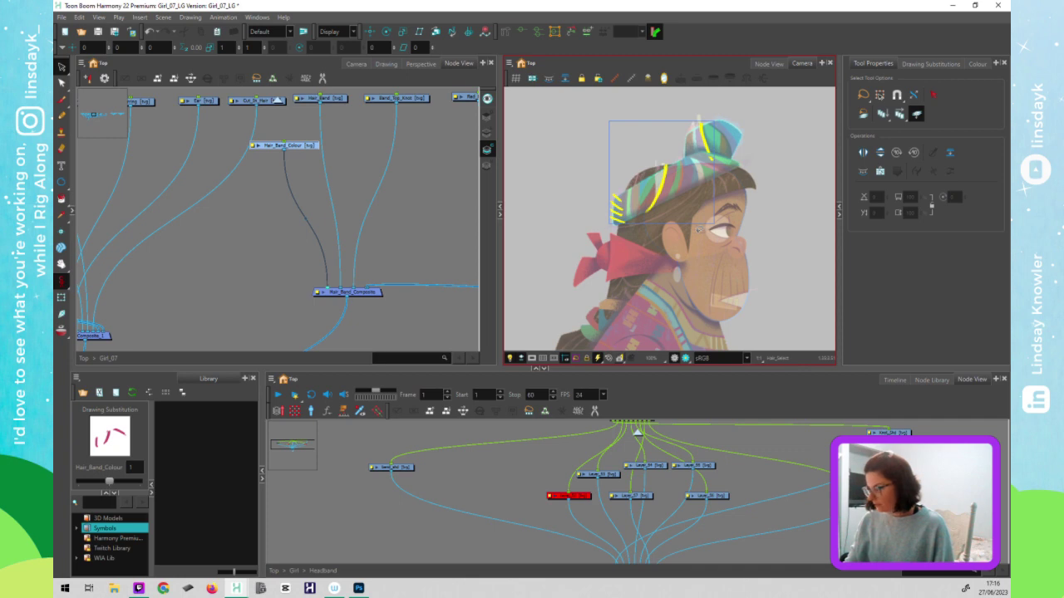
- Move Layer_53's Colour Art frame outline above the camera frame, shift its node aside and disconnect its output
{"action": "left_click", "coordinate": [606, 476]}
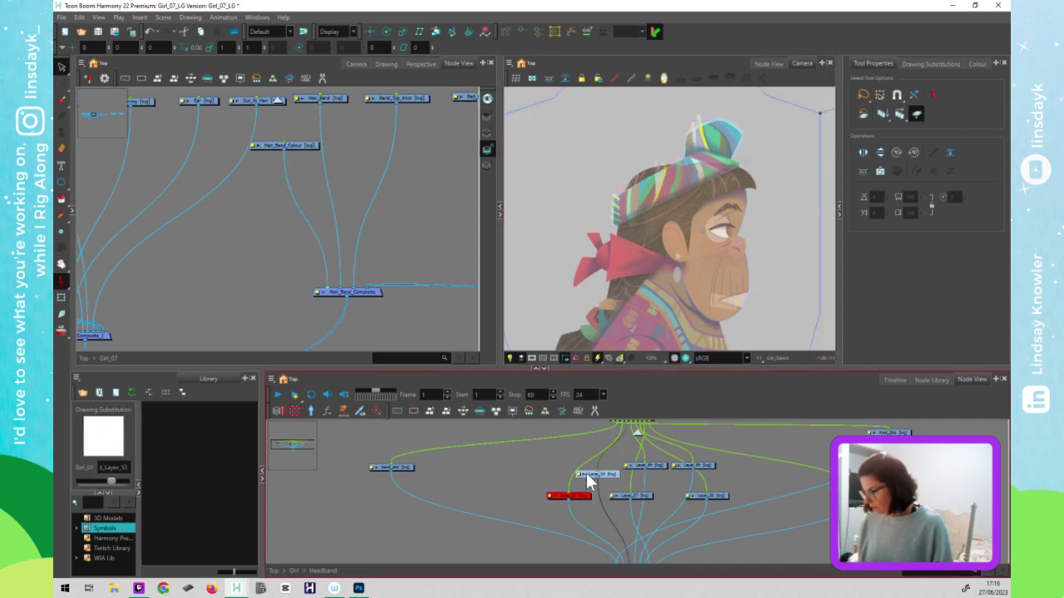
{"action": "left_click", "coordinate": [716, 303]}
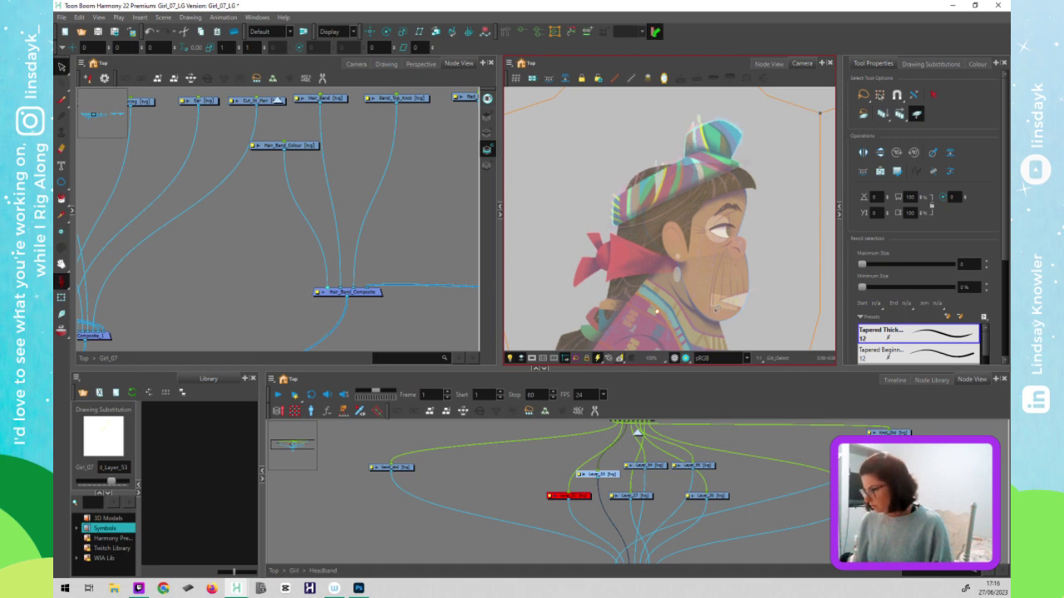
{"action": "scroll", "coordinate": [716, 307], "scroll_direction": "down", "scroll_amount": 5}
{"action": "scroll", "coordinate": [727, 309], "scroll_direction": "up", "scroll_amount": 2}
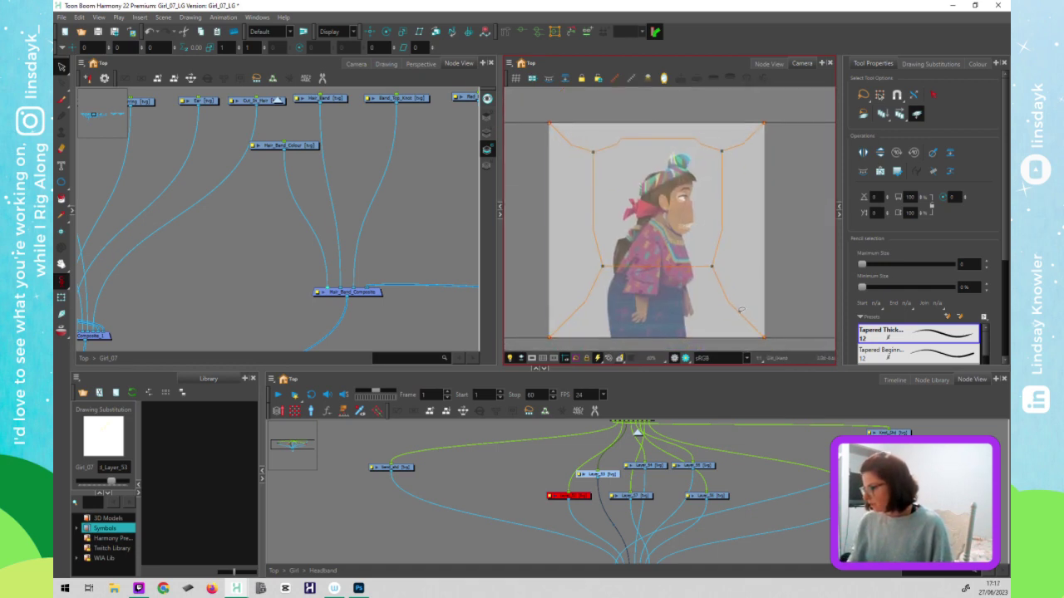
{"action": "scroll", "coordinate": [741, 310], "scroll_direction": "down", "scroll_amount": 3}
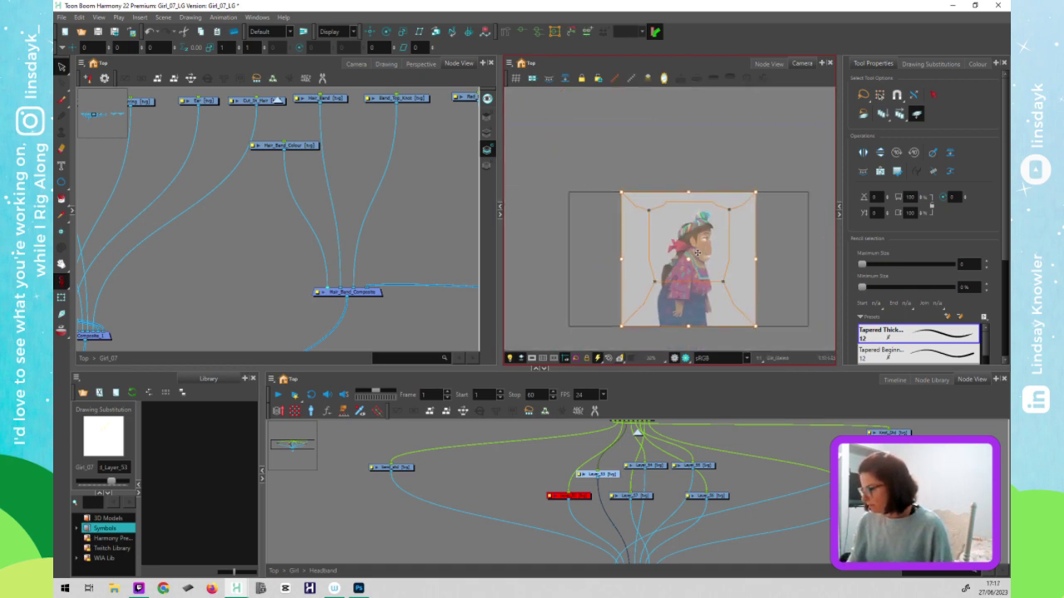
{"action": "left_click_drag", "start_coordinate": [698, 252], "coordinate": [703, 119]}
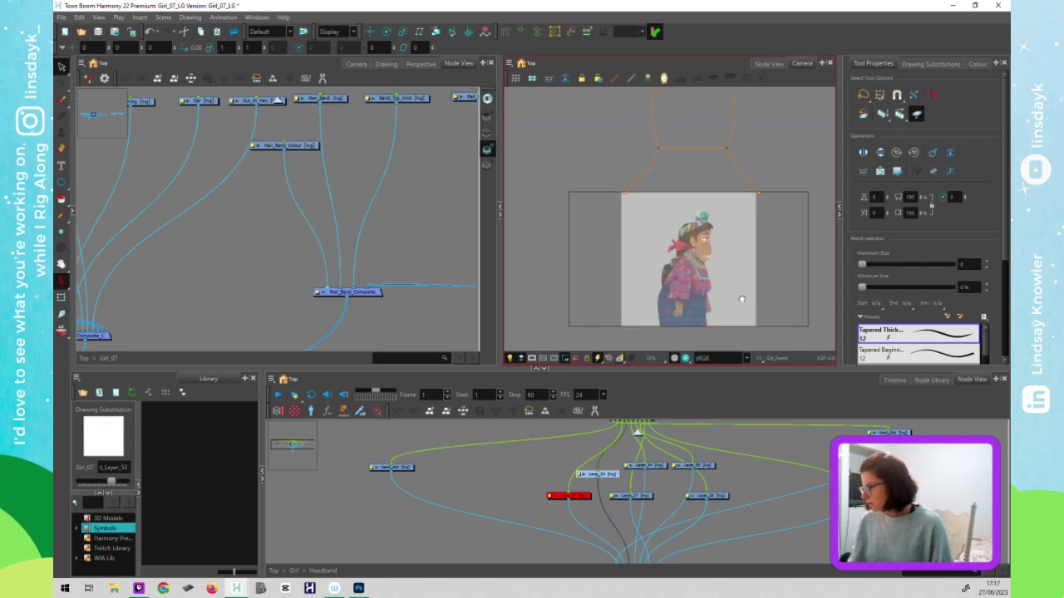
{"action": "scroll", "coordinate": [740, 298], "scroll_direction": "up", "scroll_amount": 5}
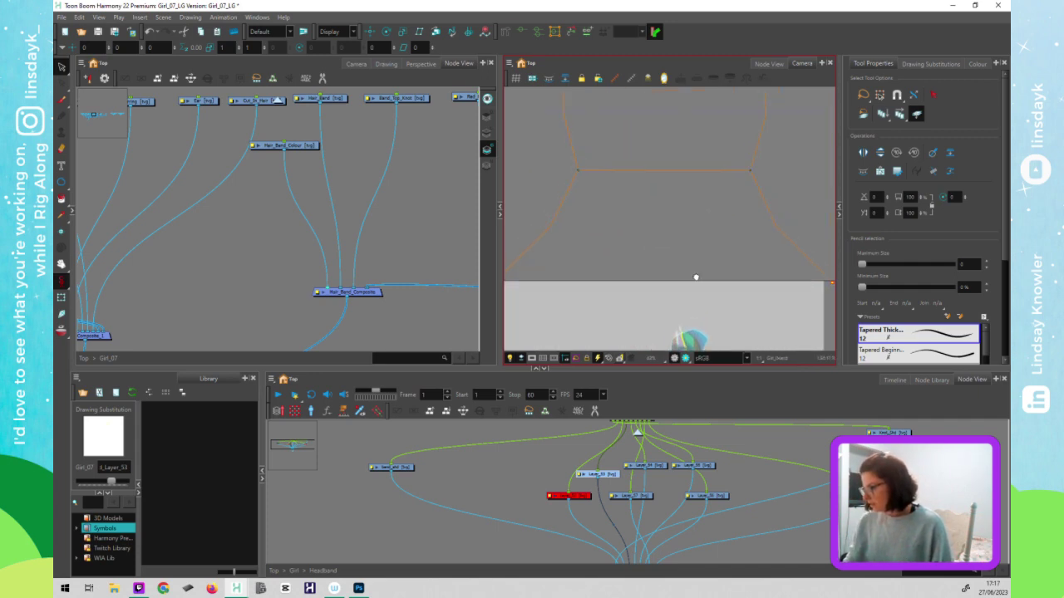
{"action": "scroll", "coordinate": [696, 276], "scroll_direction": "down", "scroll_amount": 5}
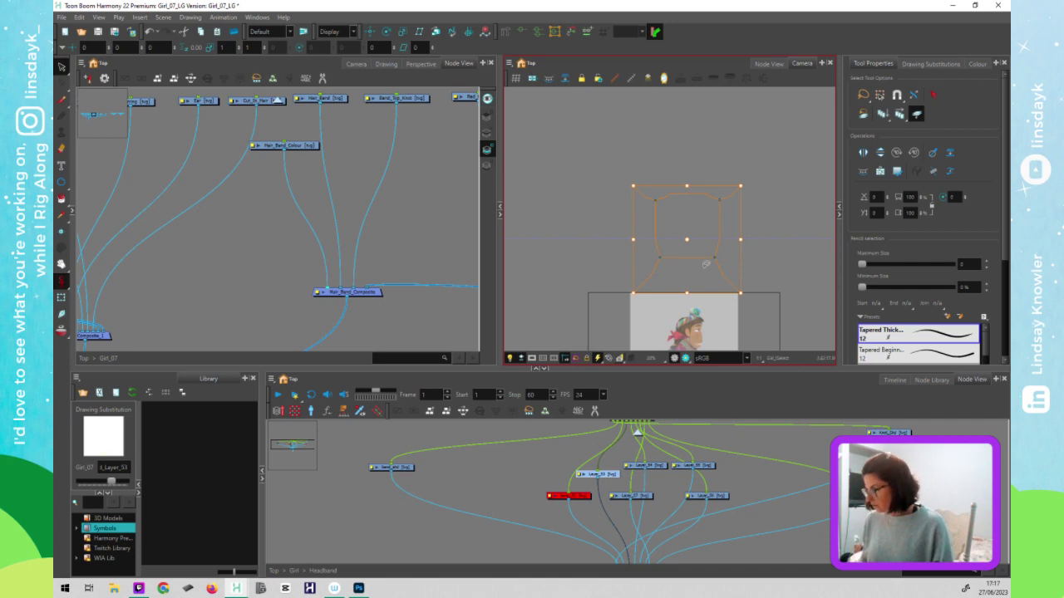
{"action": "left_click_drag", "start_coordinate": [610, 472], "coordinate": [593, 473]}
{"action": "left_click_drag", "start_coordinate": [614, 532], "coordinate": [616, 514]}
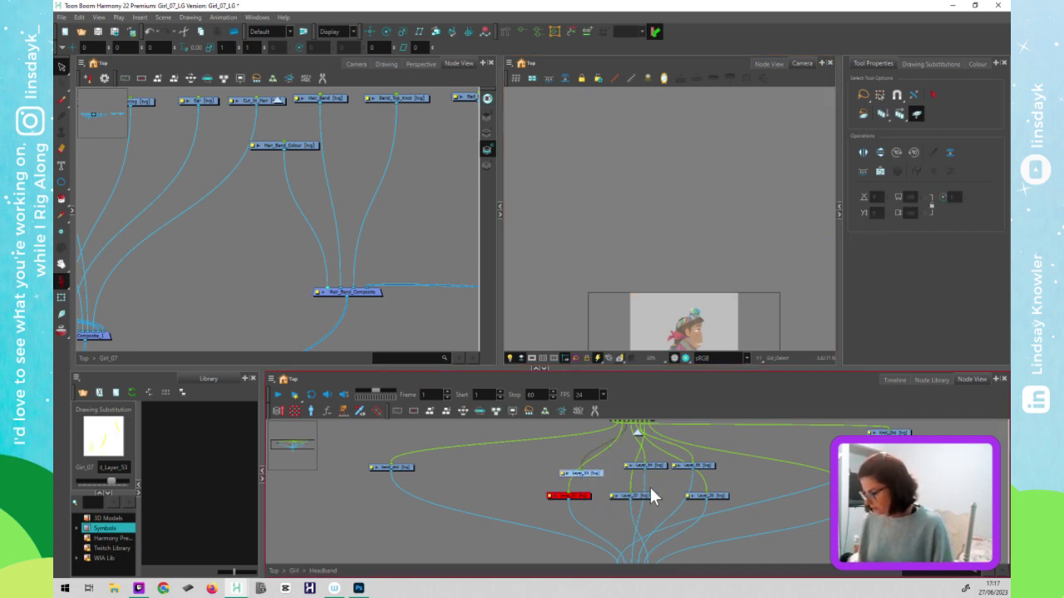
- Select Layer_57 and all the artwork in its Colour Art, and examine it around the headband
{"action": "left_click", "coordinate": [644, 495]}
{"action": "scroll", "coordinate": [708, 324], "scroll_direction": "up", "scroll_amount": 3}
{"action": "mouse_move", "coordinate": [700, 254]}
{"action": "left_mouse_down"}
{"action": "mouse_move", "coordinate": [701, 235]}
{"action": "mouse_move", "coordinate": [701, 249]}
{"action": "left_mouse_up"}
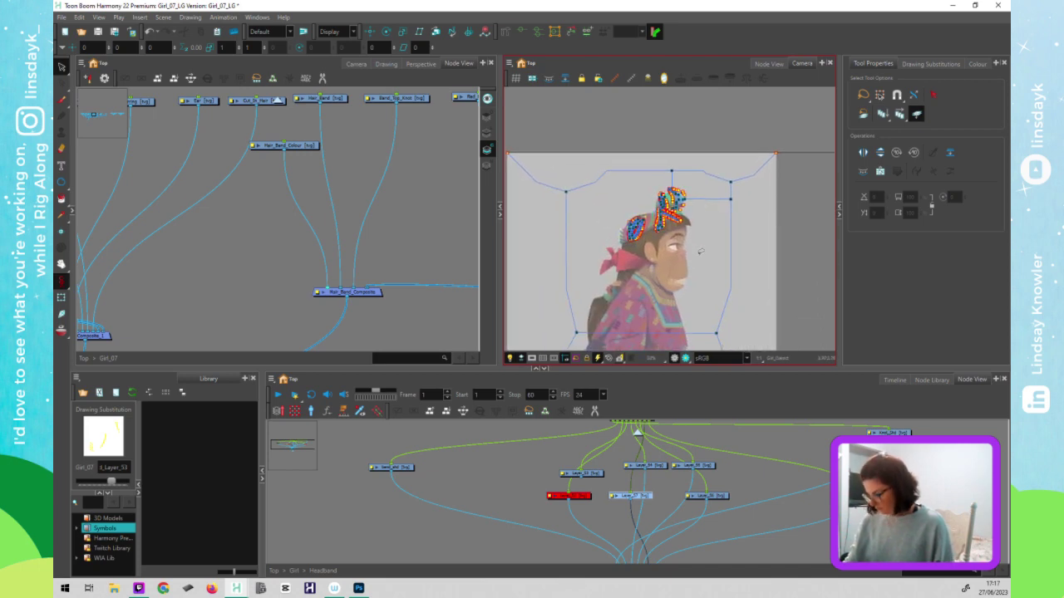
{"action": "key", "text": "k"}
{"action": "key", "text": "ctrl+a"}
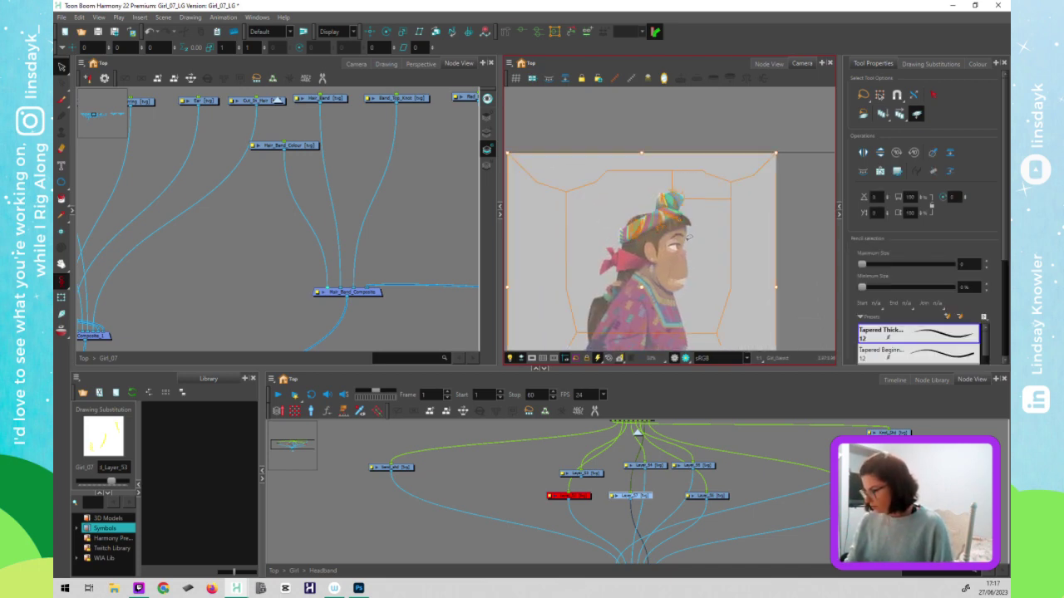
{"action": "scroll", "coordinate": [690, 236], "scroll_direction": "up", "scroll_amount": 5}
{"action": "left_click_drag", "start_coordinate": [675, 255], "coordinate": [728, 267]}
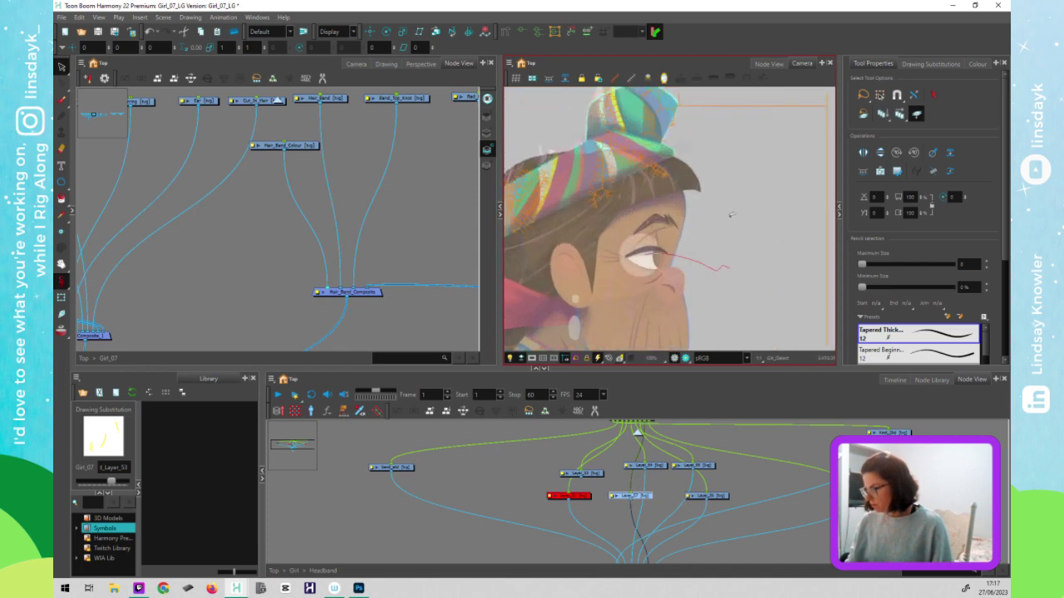
{"action": "left_click_drag", "start_coordinate": [732, 214], "coordinate": [703, 285]}
- Copy the pink, blue, red and lime stripes from Layer_57's Line Art into the Overlay art of Hair_Band_Colour
{"action": "left_click", "coordinate": [64, 285]}
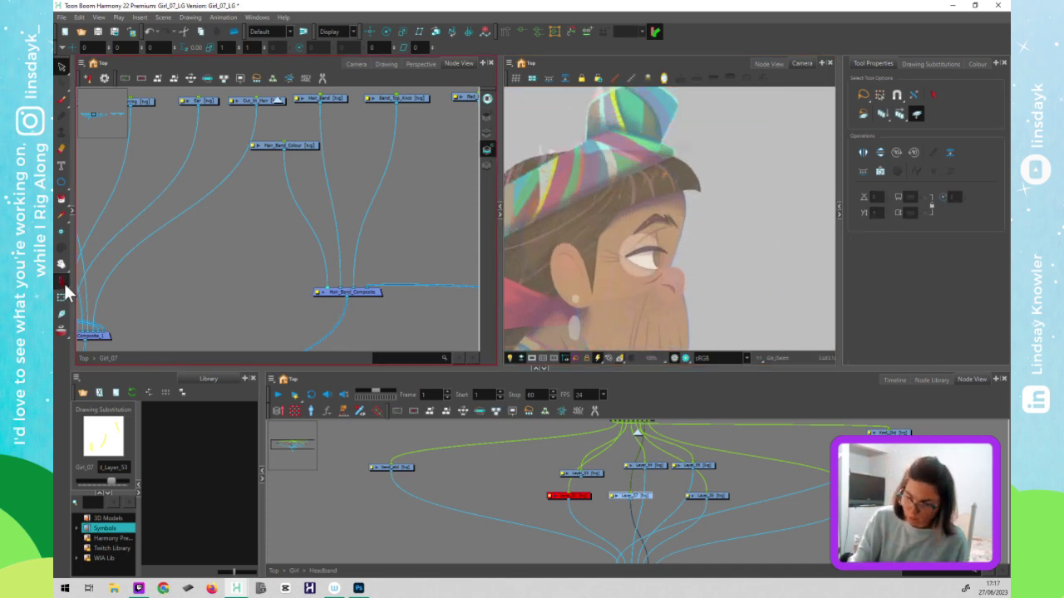
{"action": "left_click", "coordinate": [61, 281]}
{"action": "left_click", "coordinate": [103, 279]}
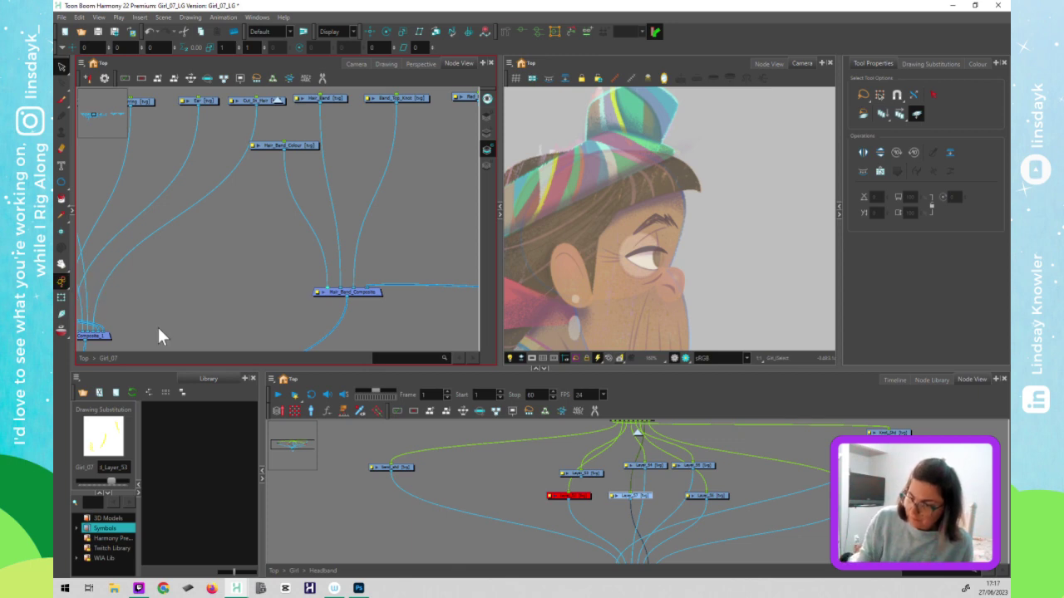
{"action": "scroll", "coordinate": [761, 310], "scroll_direction": "down", "scroll_amount": 3}
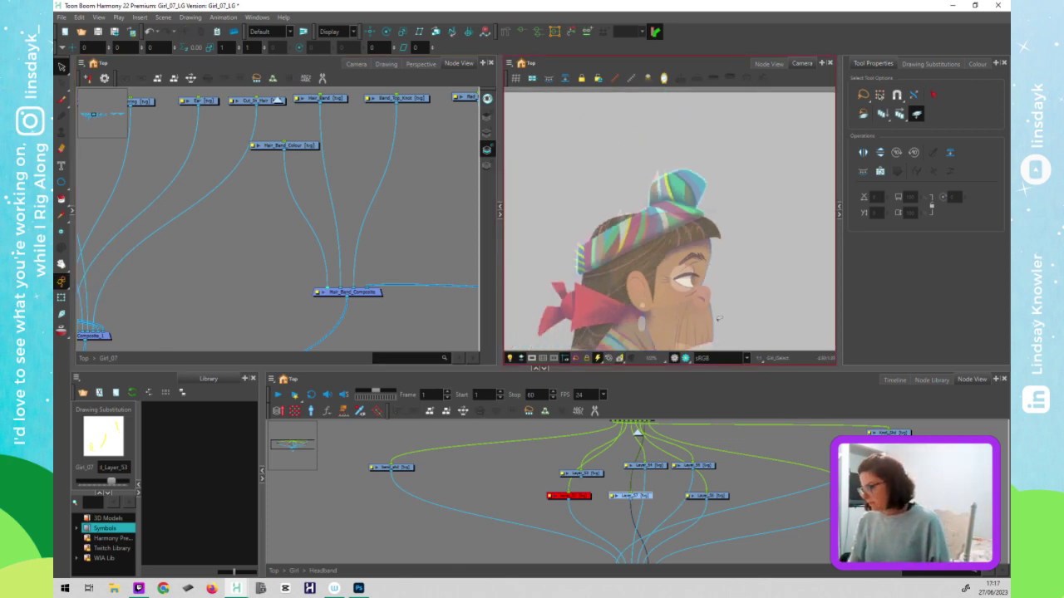
{"action": "key", "text": "ctrl+a"}
{"action": "key", "text": "Escape"}
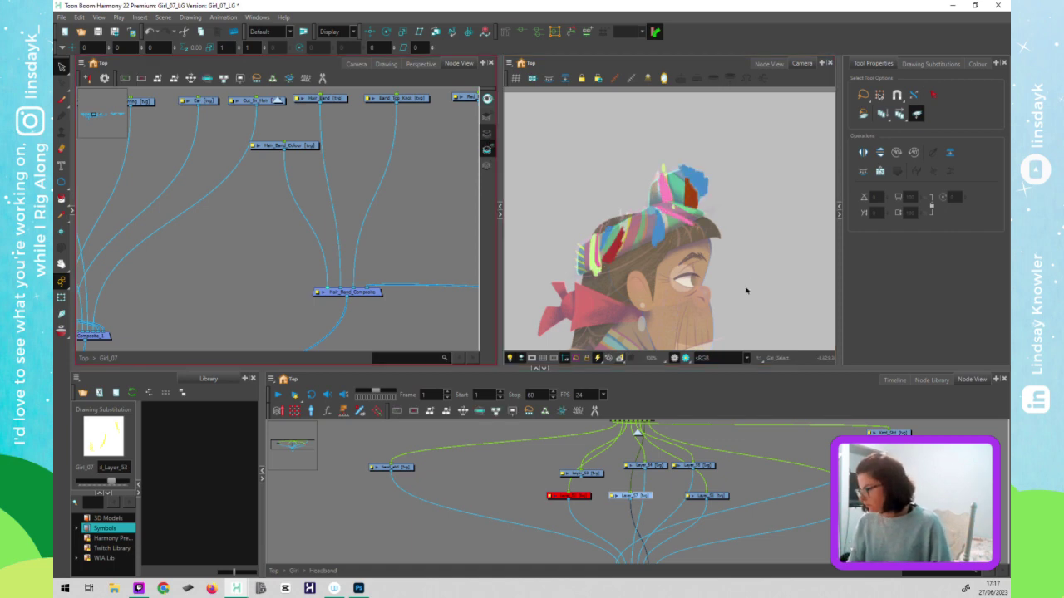
{"action": "left_click", "coordinate": [749, 281]}
{"action": "key", "text": "ctrl+a"}
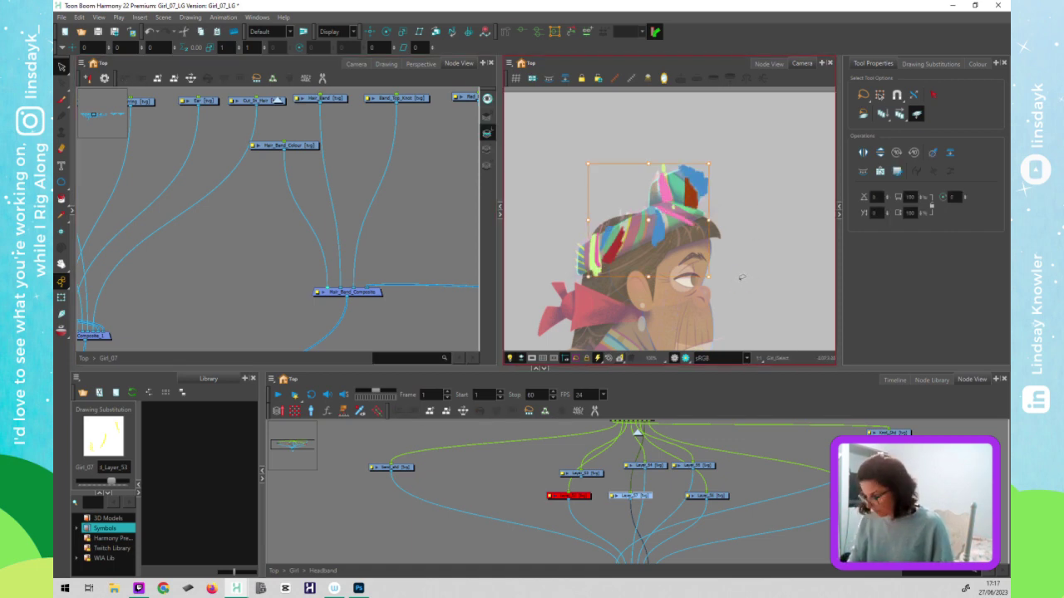
{"action": "left_click", "coordinate": [304, 146]}
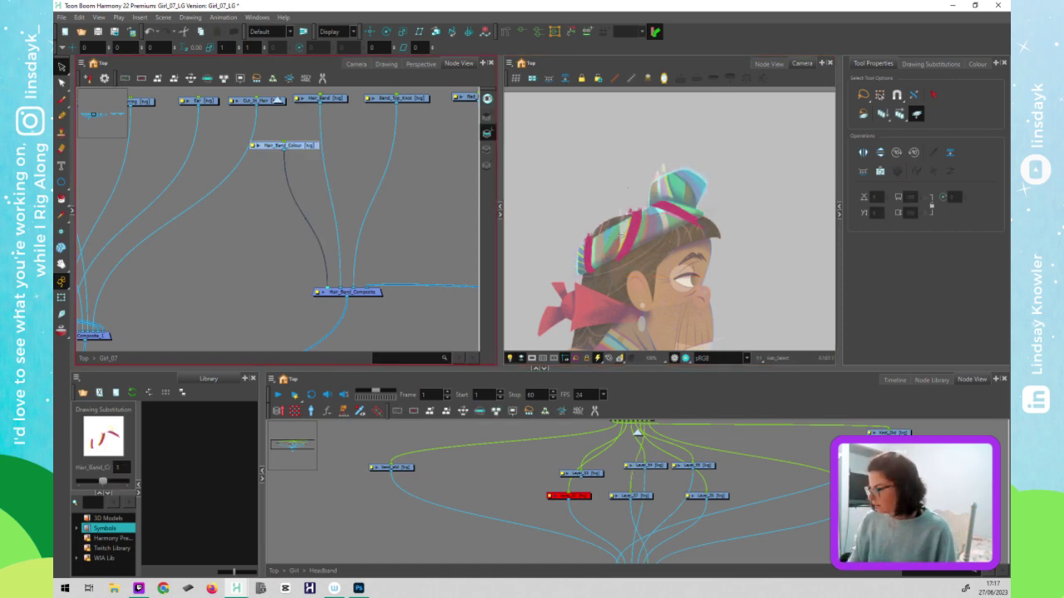
{"action": "left_click", "coordinate": [488, 166]}
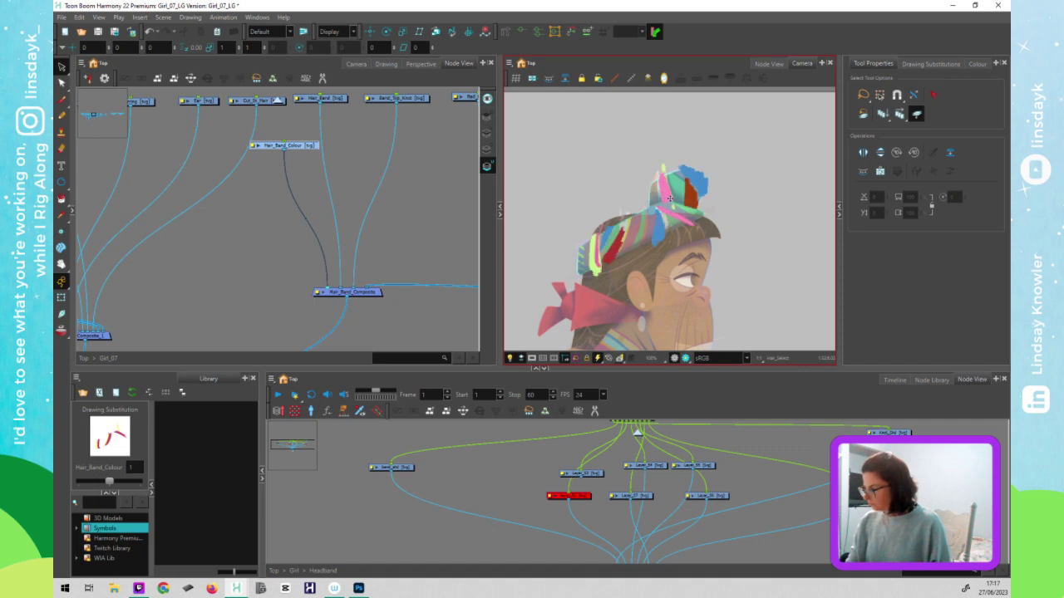
- Check the Line, Colour and Overlay art of Hair_Band_Colour against Layer_57, and disable the Layer_57 node
{"action": "left_click", "coordinate": [641, 496]}
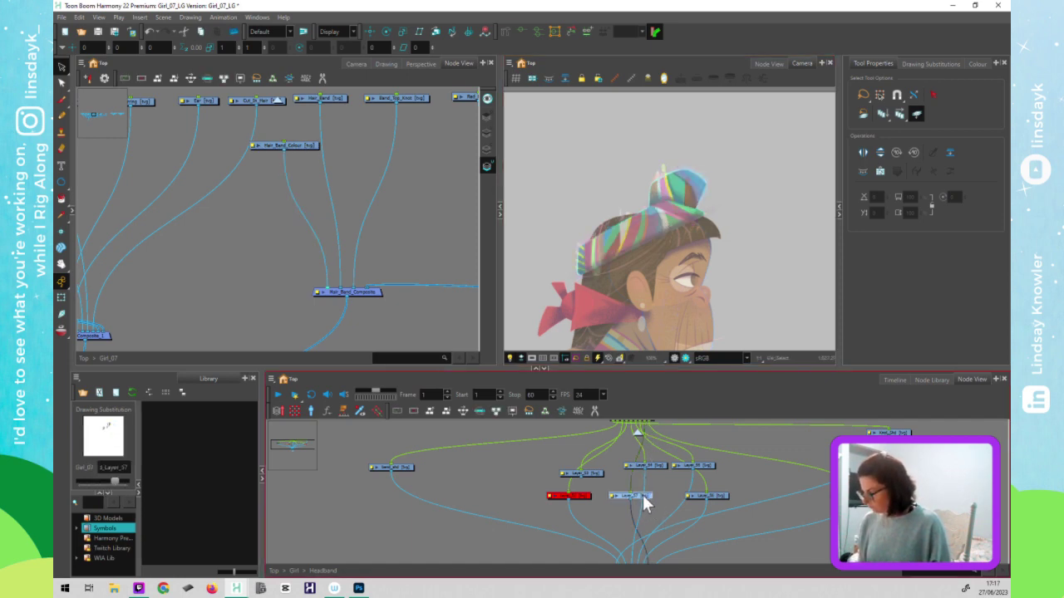
{"action": "left_click", "coordinate": [488, 133]}
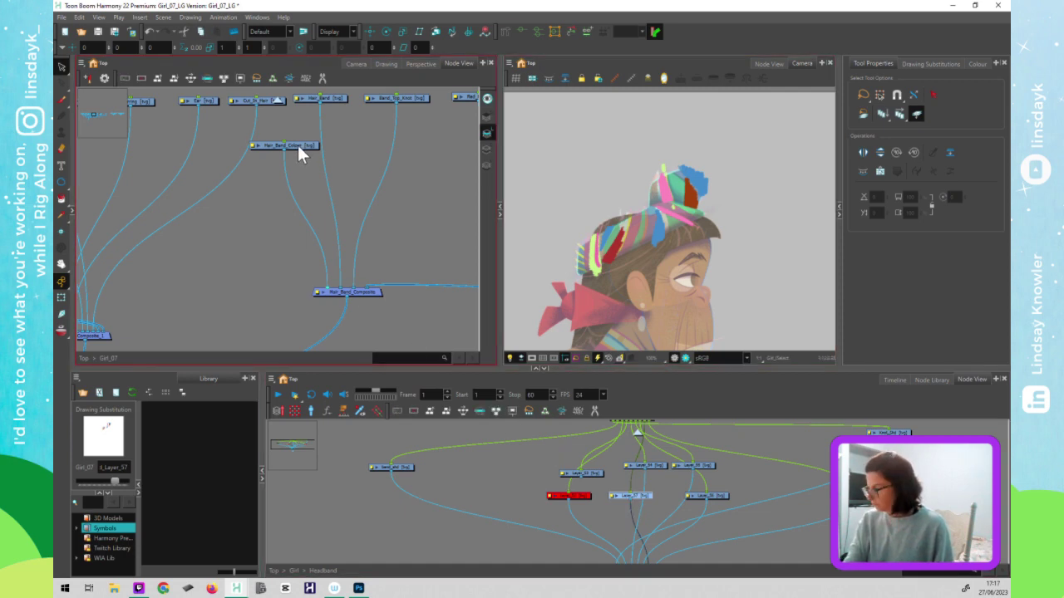
{"action": "left_click", "coordinate": [297, 145]}
{"action": "left_click", "coordinate": [486, 148]}
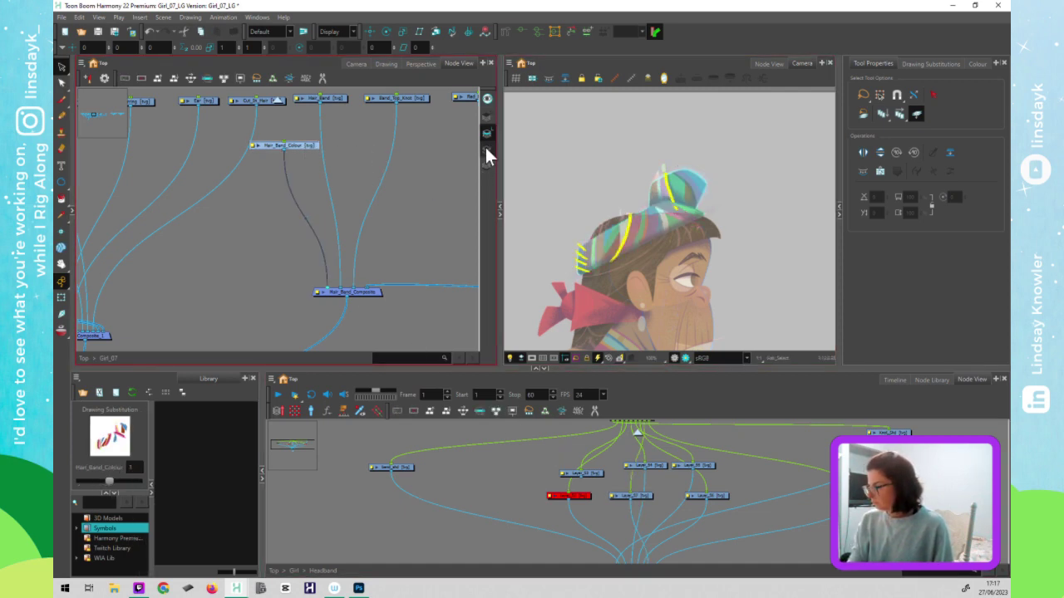
{"action": "left_click", "coordinate": [487, 166]}
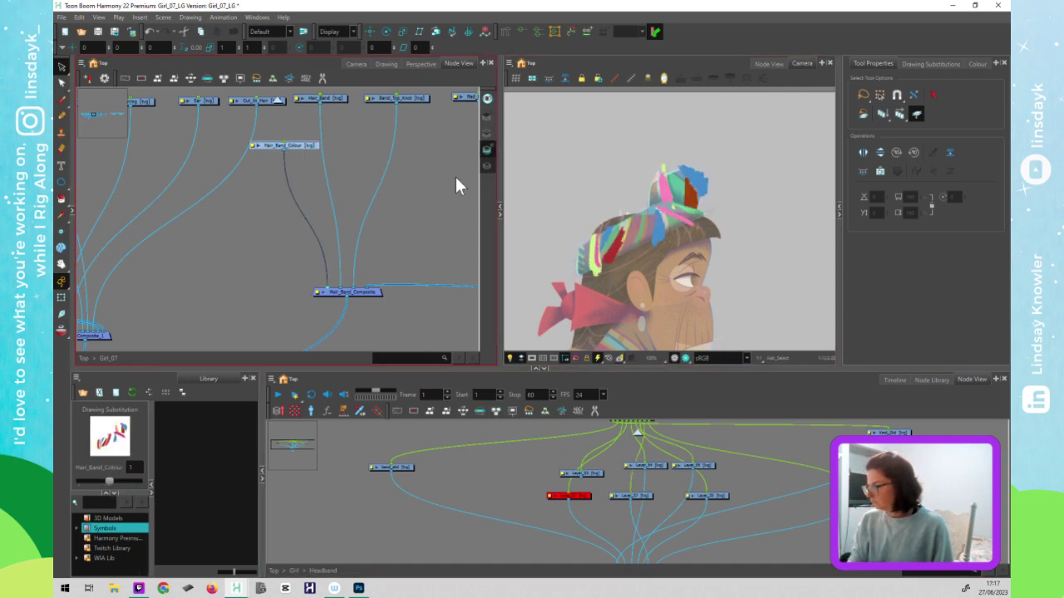
{"action": "left_click", "coordinate": [486, 133]}
{"action": "left_click", "coordinate": [644, 498]}
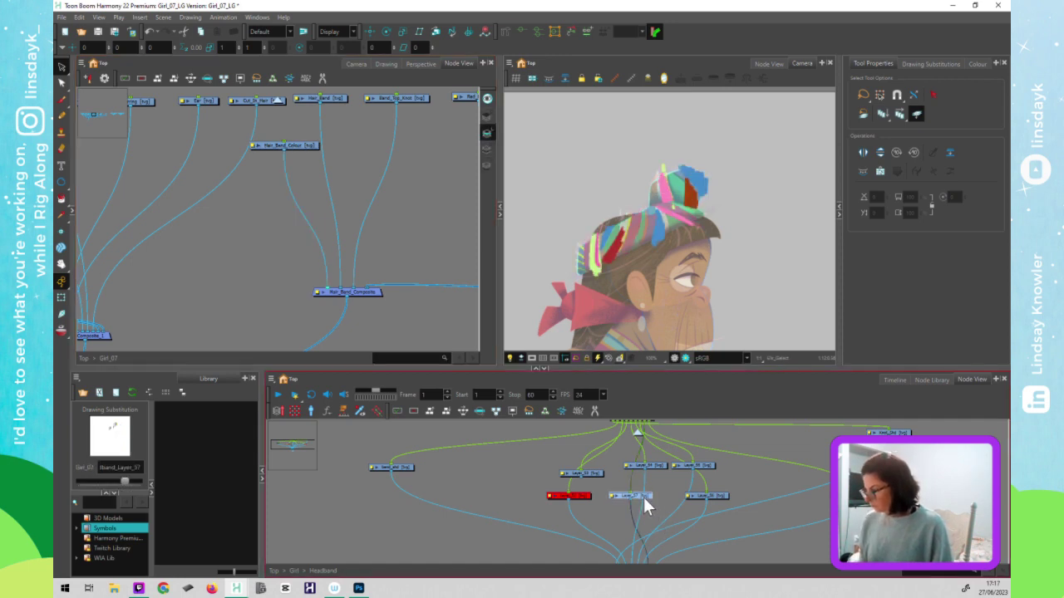
{"action": "key", "text": "d"}
- Copy the white and green stripes from the Line Art of the node right of Layer_57 and disable that node
{"action": "left_click", "coordinate": [715, 497]}
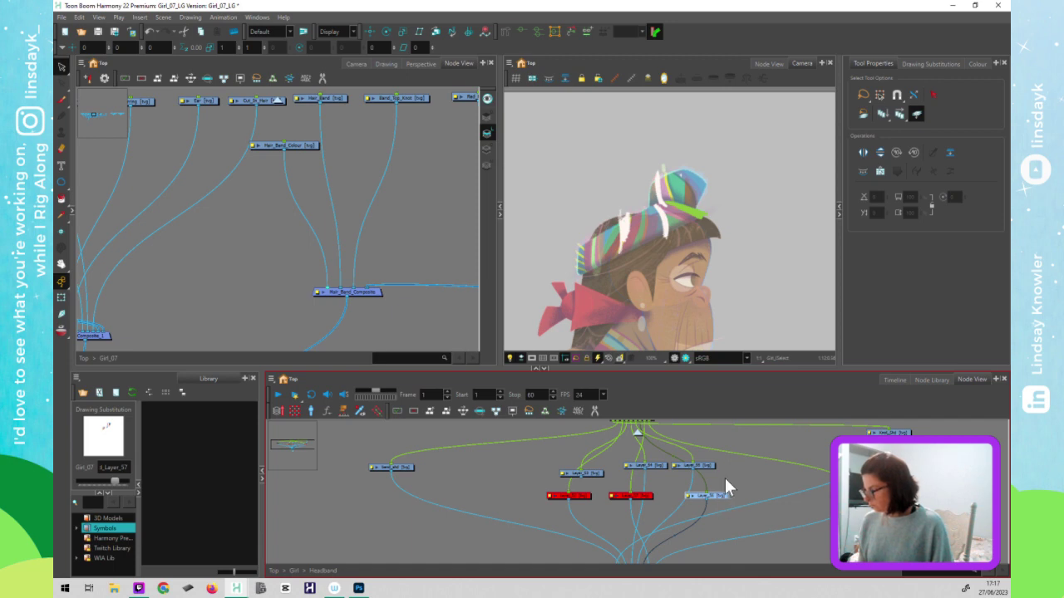
{"action": "mouse_move", "coordinate": [726, 236]}
{"action": "left_mouse_down"}
{"action": "mouse_move", "coordinate": [736, 194]}
{"action": "mouse_move", "coordinate": [692, 279]}
{"action": "mouse_move", "coordinate": [708, 264]}
{"action": "left_mouse_up"}
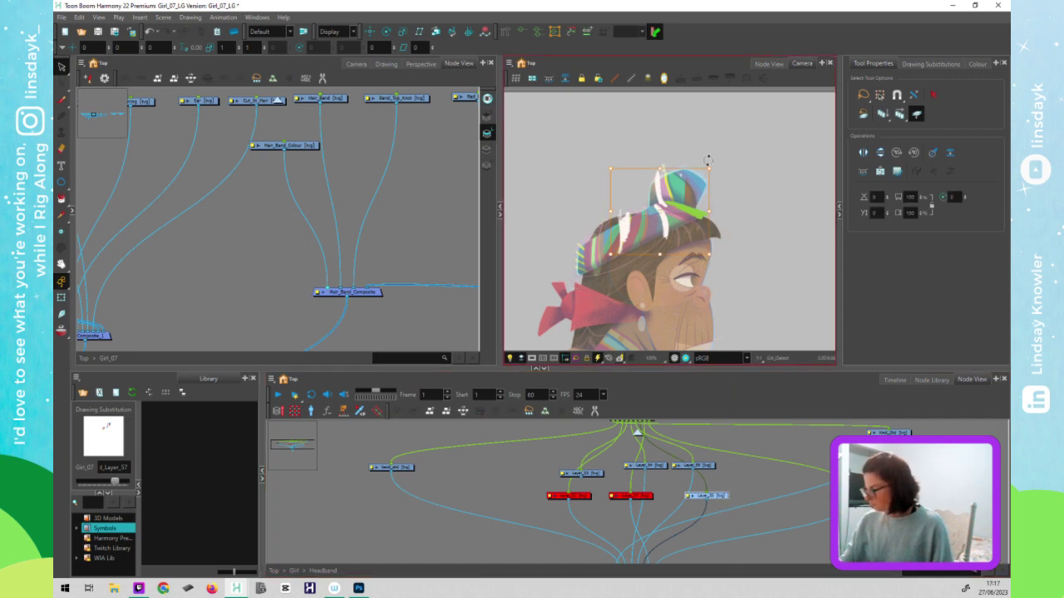
{"action": "left_click", "coordinate": [717, 498]}
{"action": "key", "text": "d"}
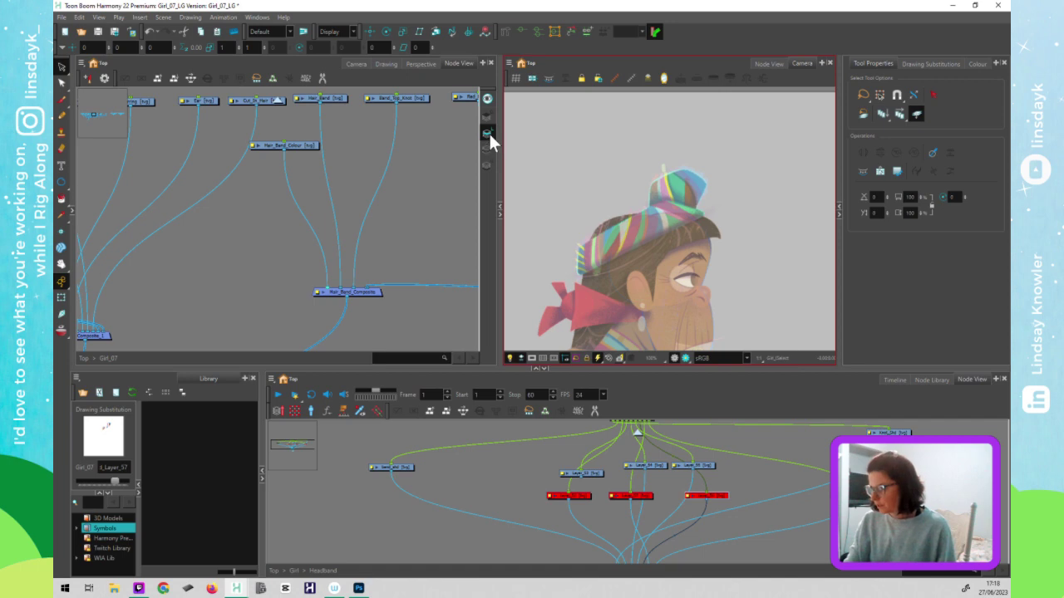
- Paste the white and green stripes into the Colour Art of Hair_Band_Colour alongside the yellow stripes
{"action": "left_click", "coordinate": [303, 147]}
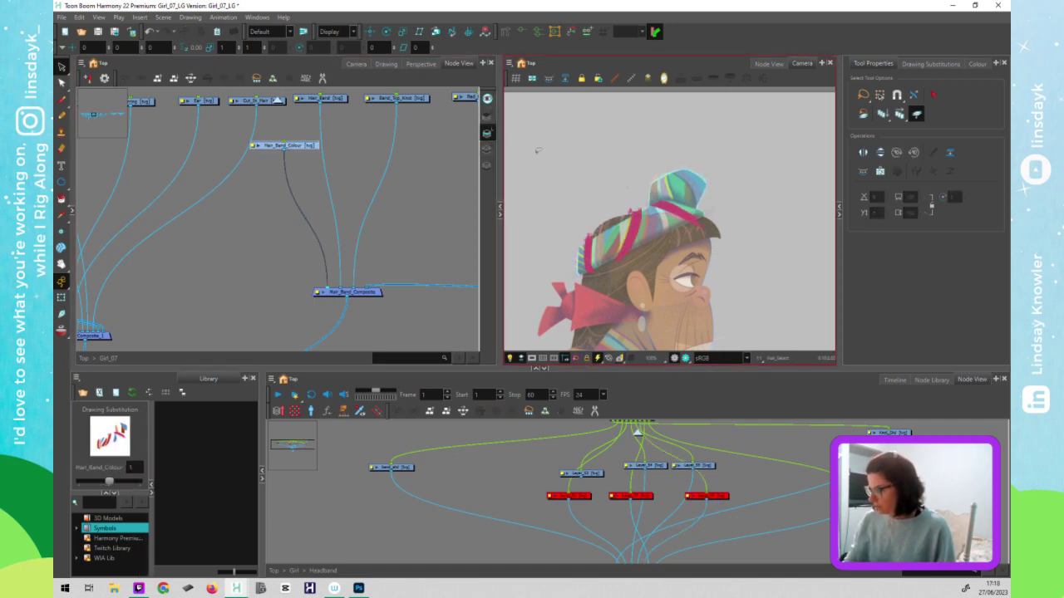
{"action": "left_click", "coordinate": [487, 114]}
{"action": "left_click", "coordinate": [488, 149]}
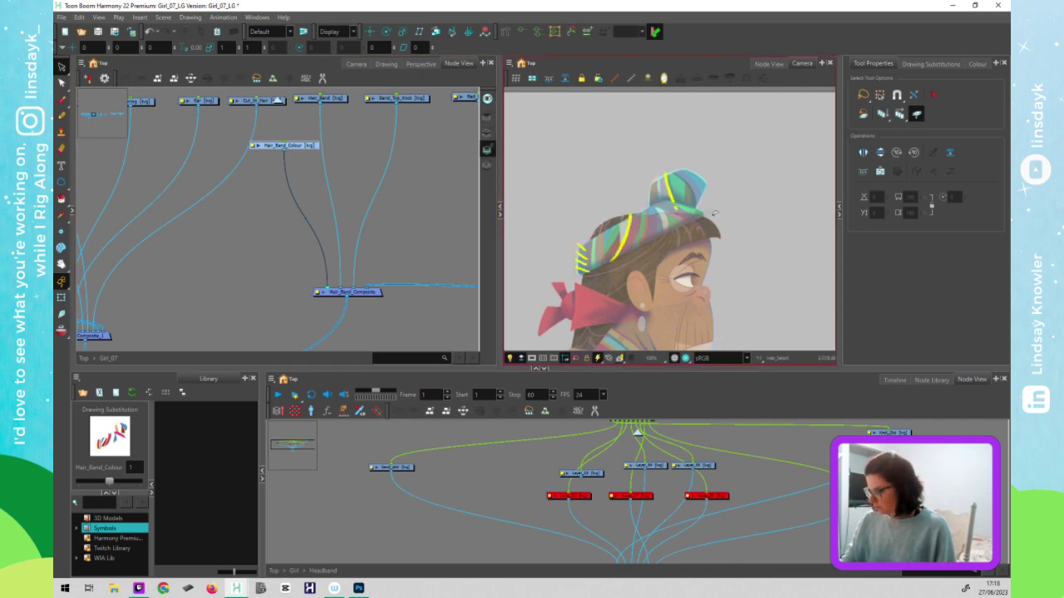
{"action": "left_click", "coordinate": [488, 166]}
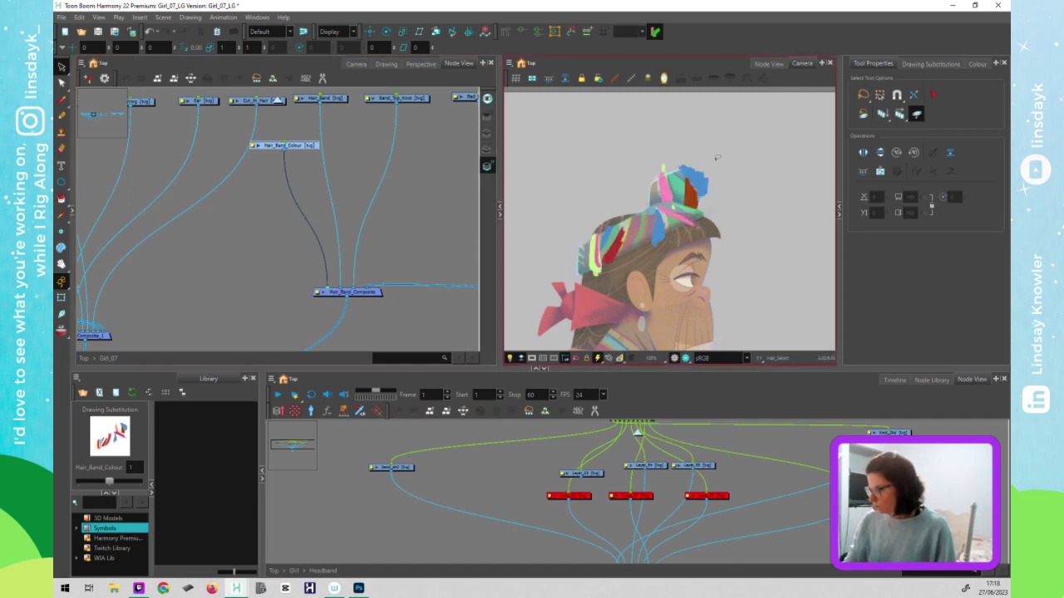
{"action": "left_click", "coordinate": [487, 150]}
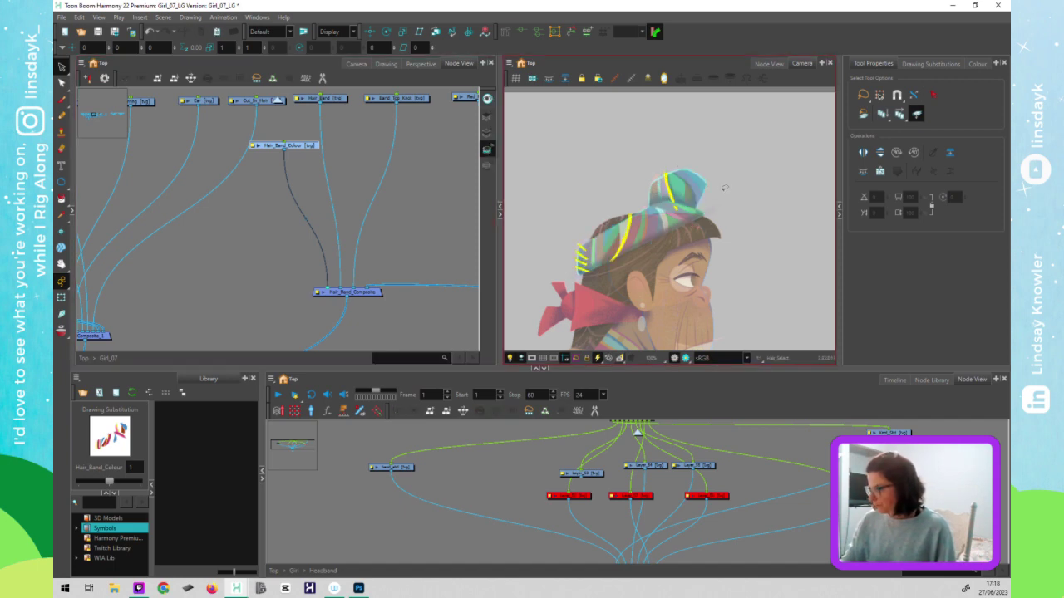
{"action": "key", "text": "ctrl+z"}
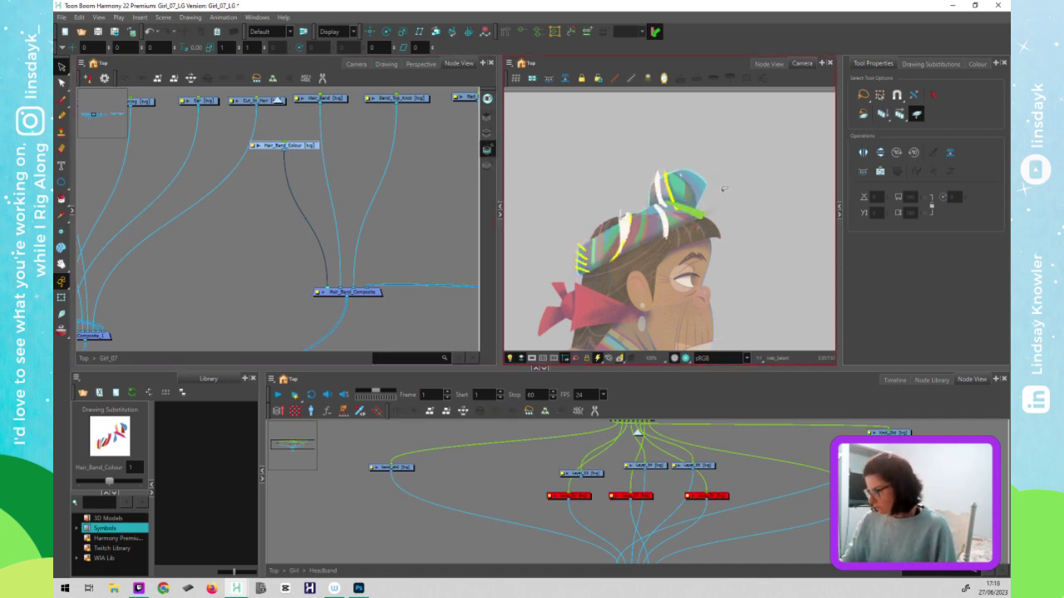
{"action": "left_click", "coordinate": [669, 225]}
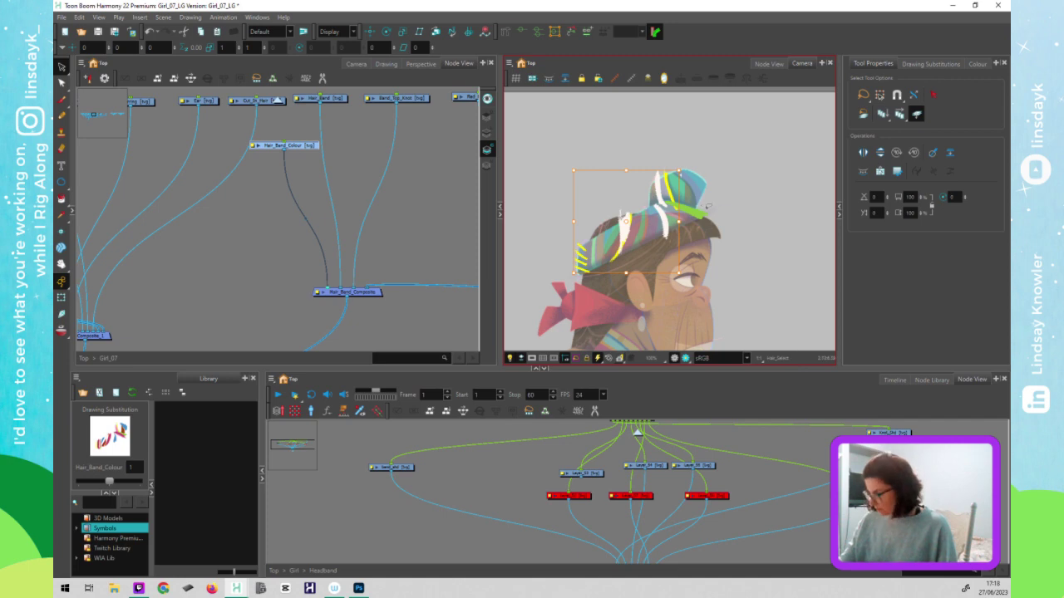
{"action": "mouse_move", "coordinate": [708, 207]}
{"action": "left_mouse_down"}
{"action": "mouse_move", "coordinate": [694, 194]}
{"action": "mouse_move", "coordinate": [695, 213]}
{"action": "left_mouse_up"}
{"action": "left_click", "coordinate": [732, 213]}
- Copy the red stripes from Layer_55's Line Art into the Overlay art of Hair_Band_Colour and disable the Layer_55 node
{"action": "left_click", "coordinate": [699, 509]}
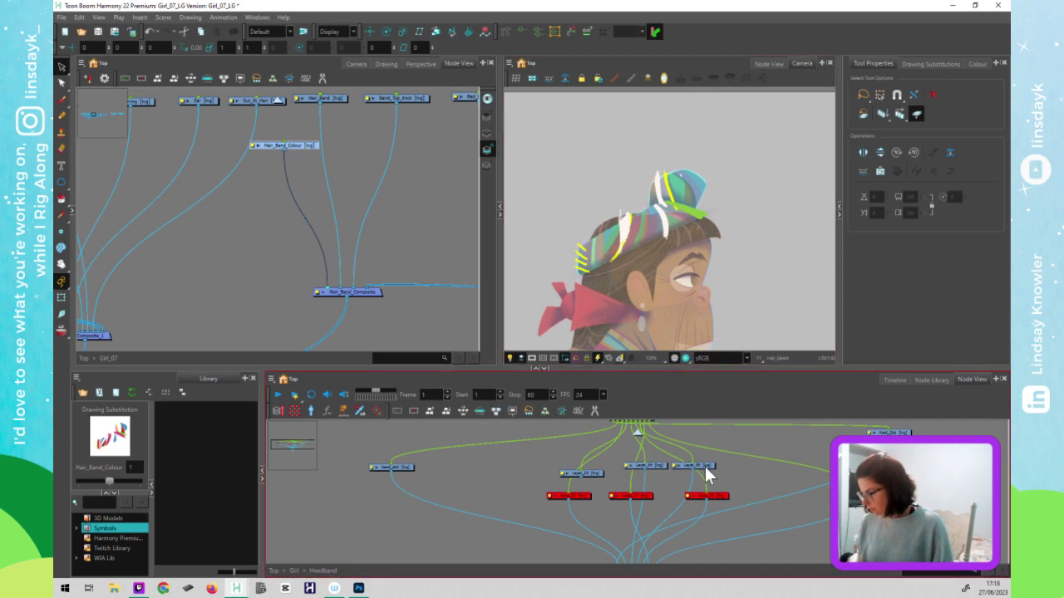
{"action": "left_click", "coordinate": [704, 467]}
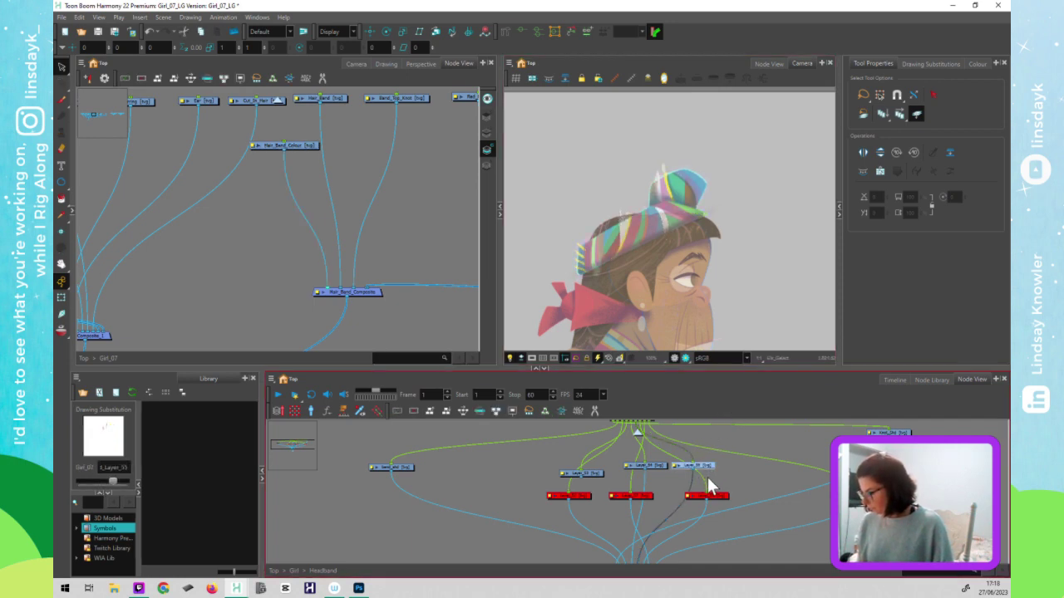
{"action": "left_click", "coordinate": [717, 298]}
{"action": "left_click", "coordinate": [488, 131]}
{"action": "mouse_move", "coordinate": [701, 165]}
{"action": "left_mouse_down"}
{"action": "mouse_move", "coordinate": [579, 169]}
{"action": "mouse_move", "coordinate": [590, 302]}
{"action": "mouse_move", "coordinate": [711, 160]}
{"action": "mouse_move", "coordinate": [672, 125]}
{"action": "left_mouse_up"}
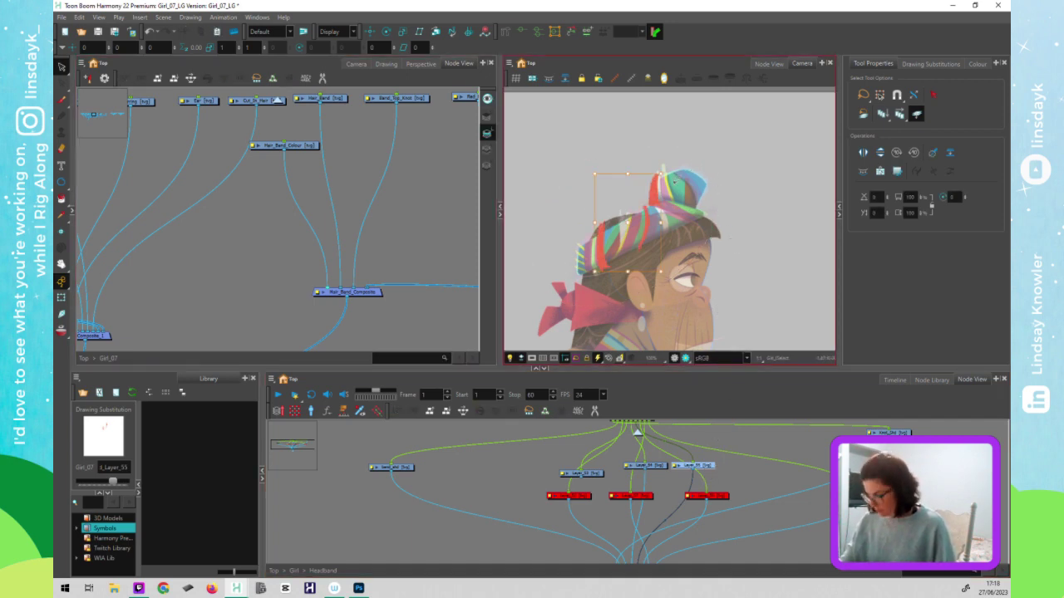
{"action": "left_click", "coordinate": [705, 464]}
{"action": "key", "text": "d"}
{"action": "left_click", "coordinate": [489, 100]}
{"action": "left_click", "coordinate": [645, 244]}
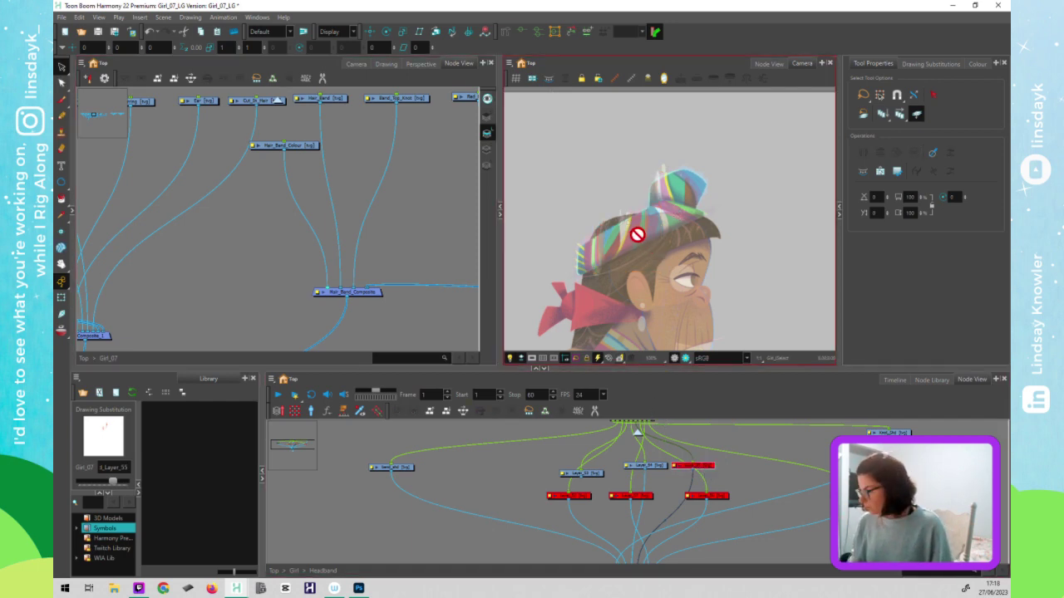
{"action": "left_click", "coordinate": [488, 165]}
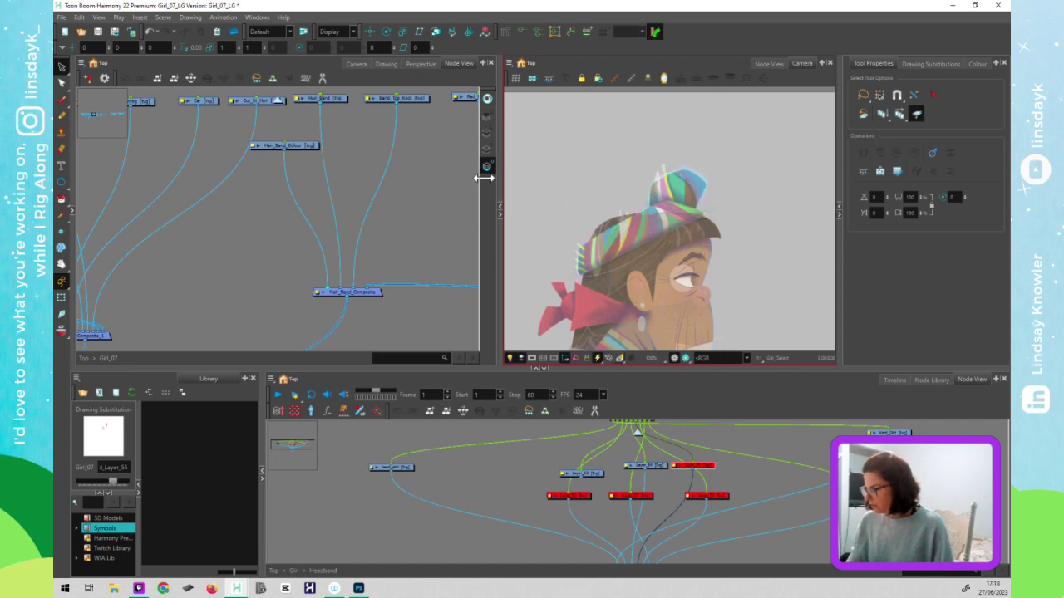
{"action": "left_click", "coordinate": [306, 144]}
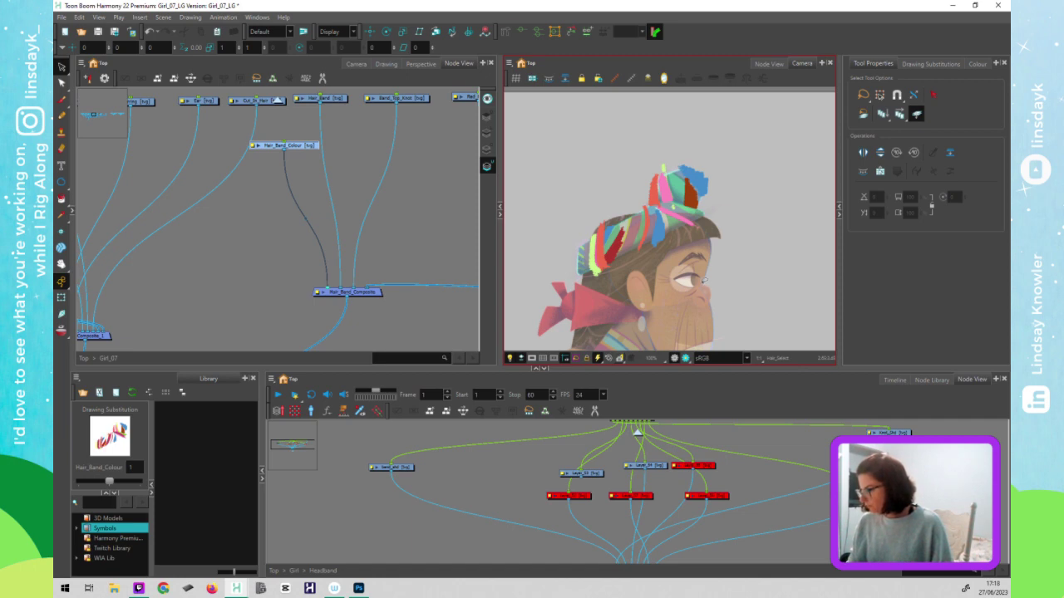
- Move all the Overlay stripes of Hair_Band_Colour off the head and undo the move
{"action": "mouse_move", "coordinate": [760, 169]}
{"action": "left_mouse_down"}
{"action": "mouse_move", "coordinate": [640, 151]}
{"action": "mouse_move", "coordinate": [536, 308]}
{"action": "left_mouse_up"}
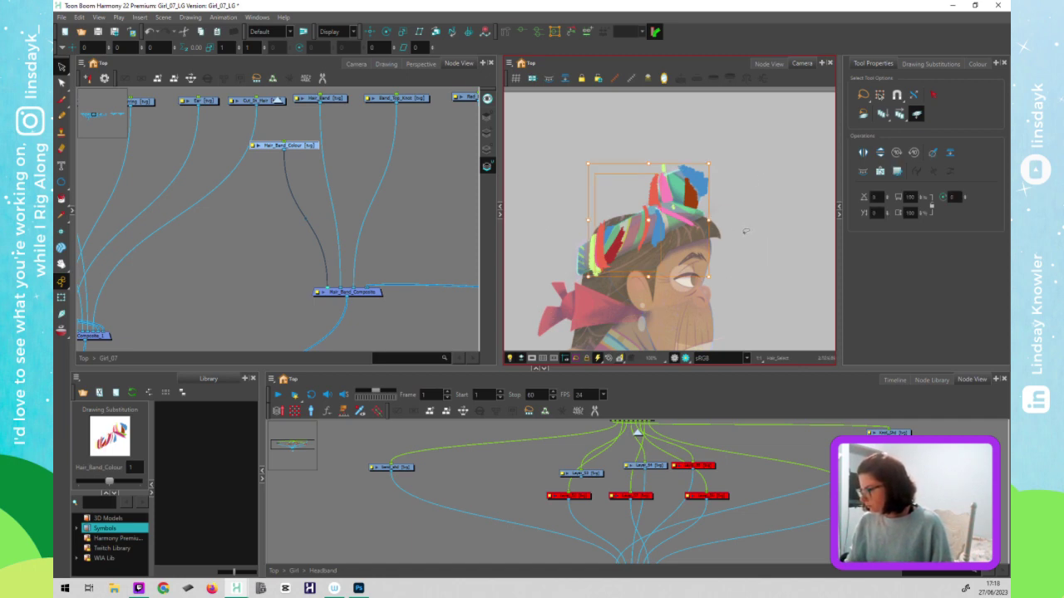
{"action": "left_click_drag", "start_coordinate": [615, 240], "coordinate": [744, 231]}
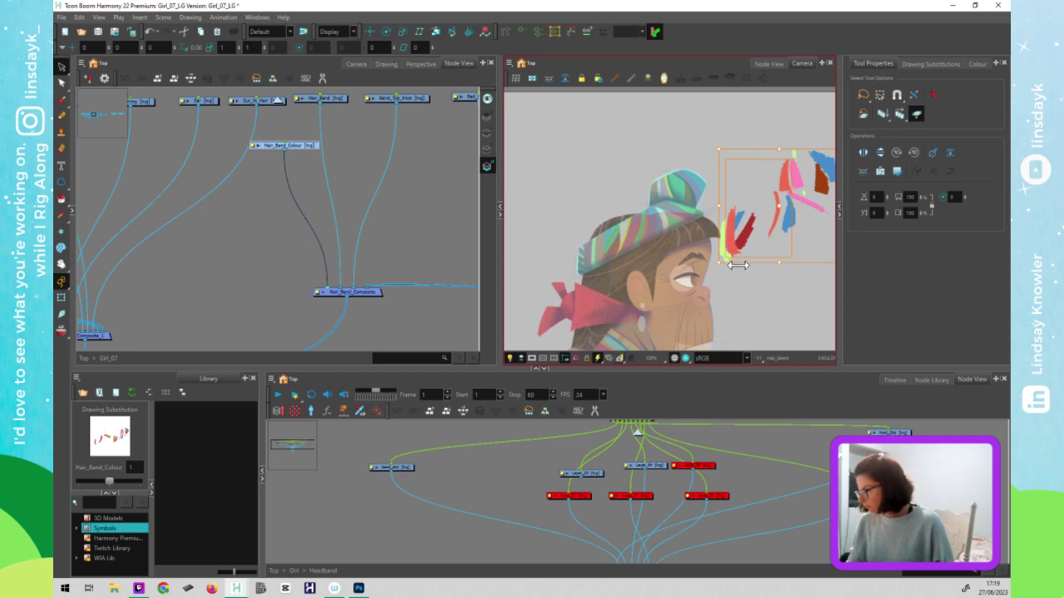
{"action": "key", "text": "ctrl+z"}
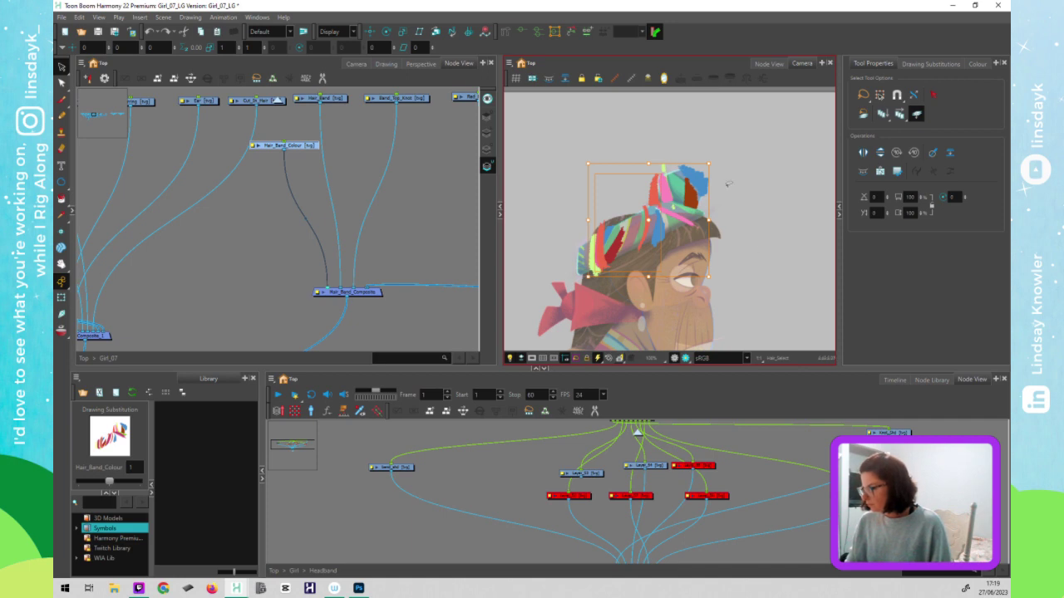
- Copy the purple stripes from Layer_54's Line Art in the Headband group and disable the Layer_54 node
{"action": "left_click", "coordinate": [654, 465]}
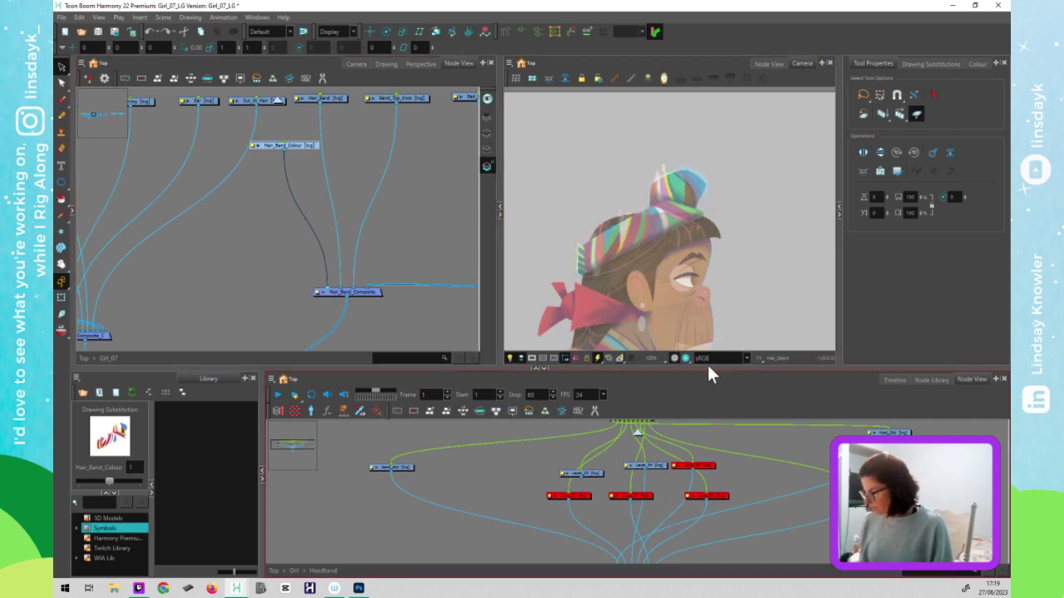
{"action": "left_click", "coordinate": [591, 472]}
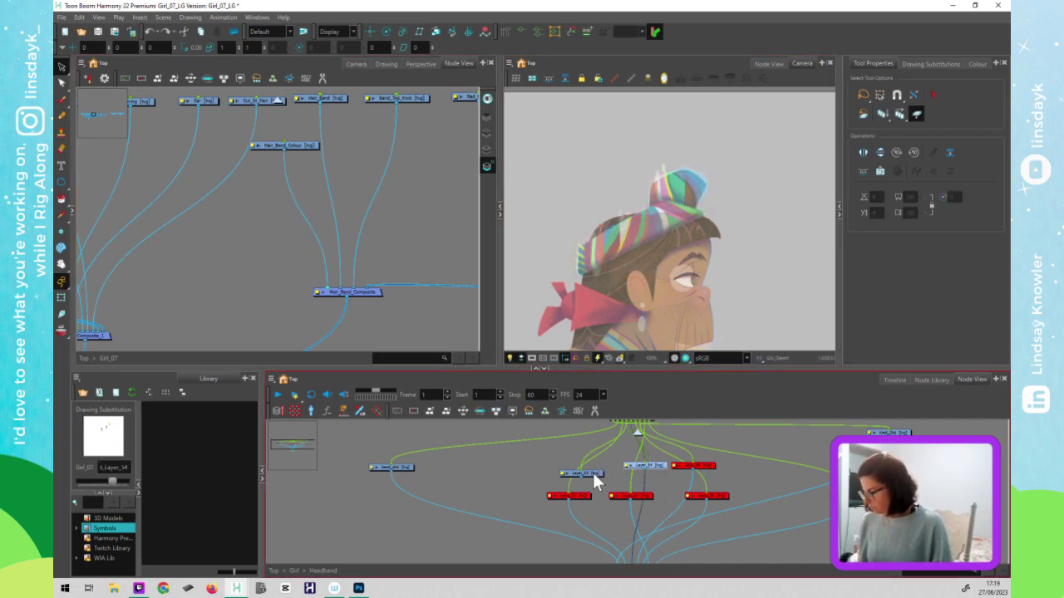
{"action": "left_click", "coordinate": [717, 245]}
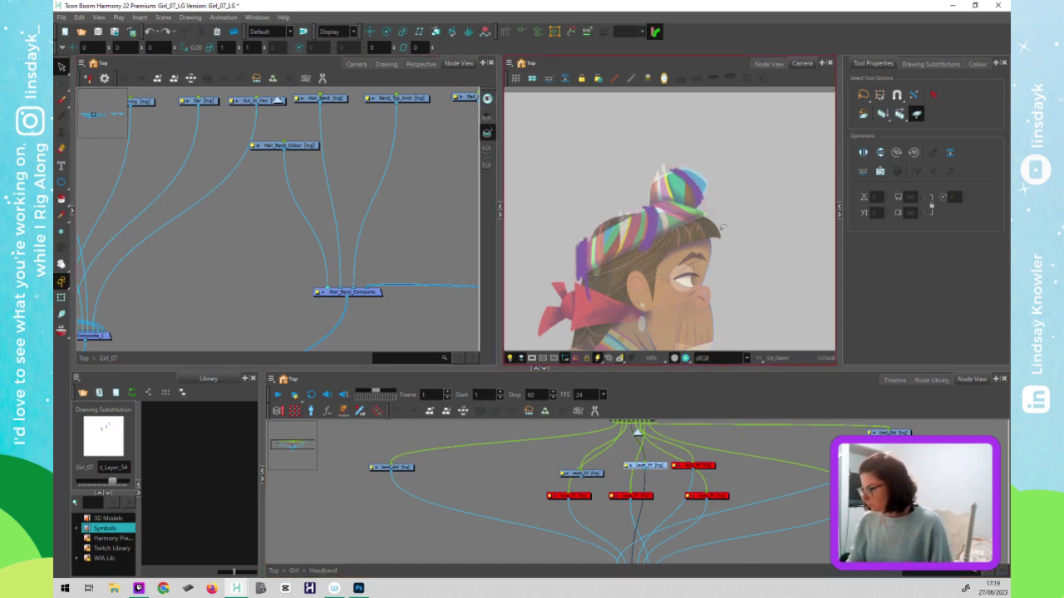
{"action": "left_click", "coordinate": [593, 474]}
{"action": "left_click", "coordinate": [704, 262]}
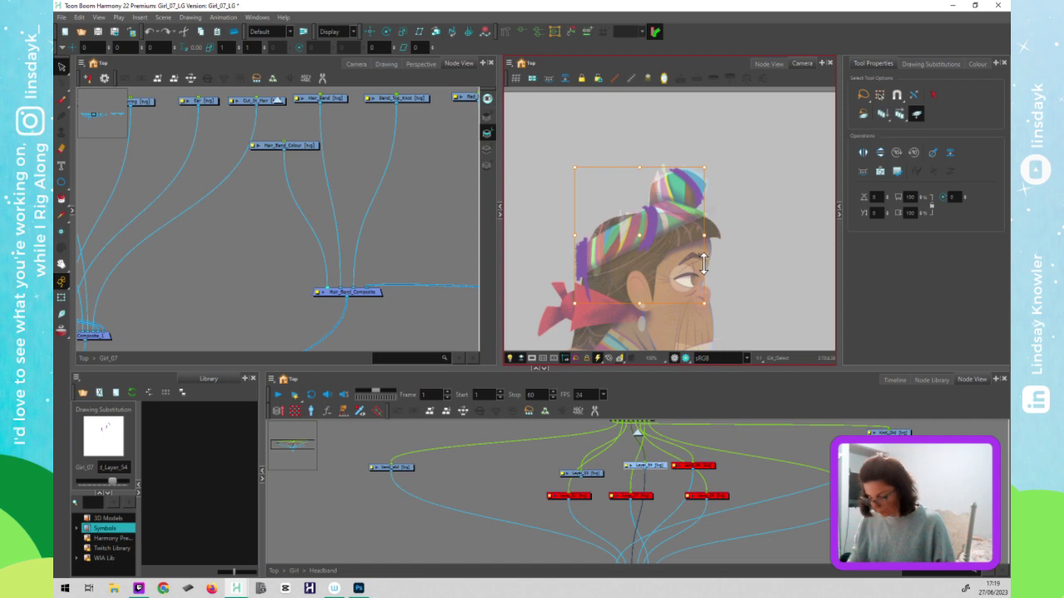
{"action": "left_click", "coordinate": [653, 457]}
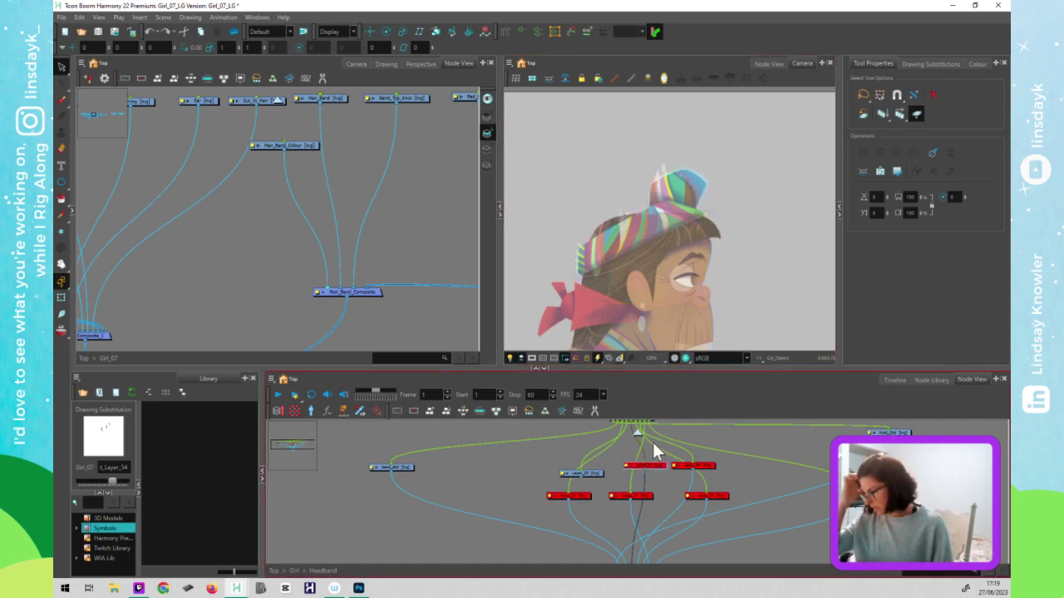
{"action": "left_click", "coordinate": [677, 223]}
{"action": "left_click", "coordinate": [486, 162]}
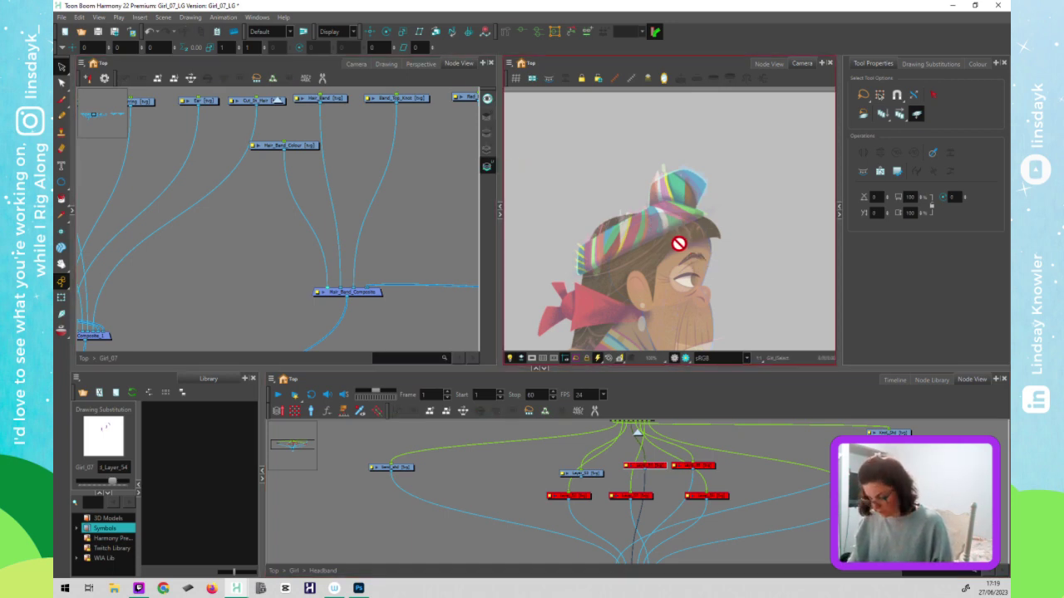
- Add a parent peg above the z_up node at the scene's top level and name it Slide
{"action": "key", "text": "shift+t"}
{"action": "left_click", "coordinate": [381, 438]}
{"action": "double_click", "coordinate": [638, 433]}
{"action": "left_click_drag", "start_coordinate": [649, 536], "coordinate": [642, 438]}
{"action": "left_click_drag", "start_coordinate": [657, 485], "coordinate": [549, 540]}
{"action": "key", "text": "ctrl+p"}
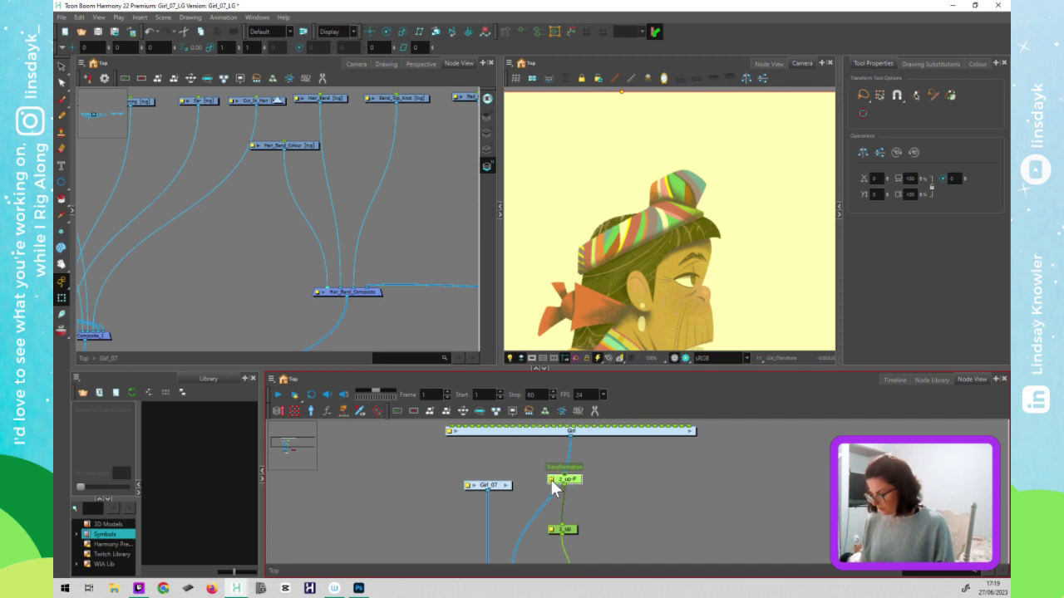
{"action": "double_click", "coordinate": [553, 482]}
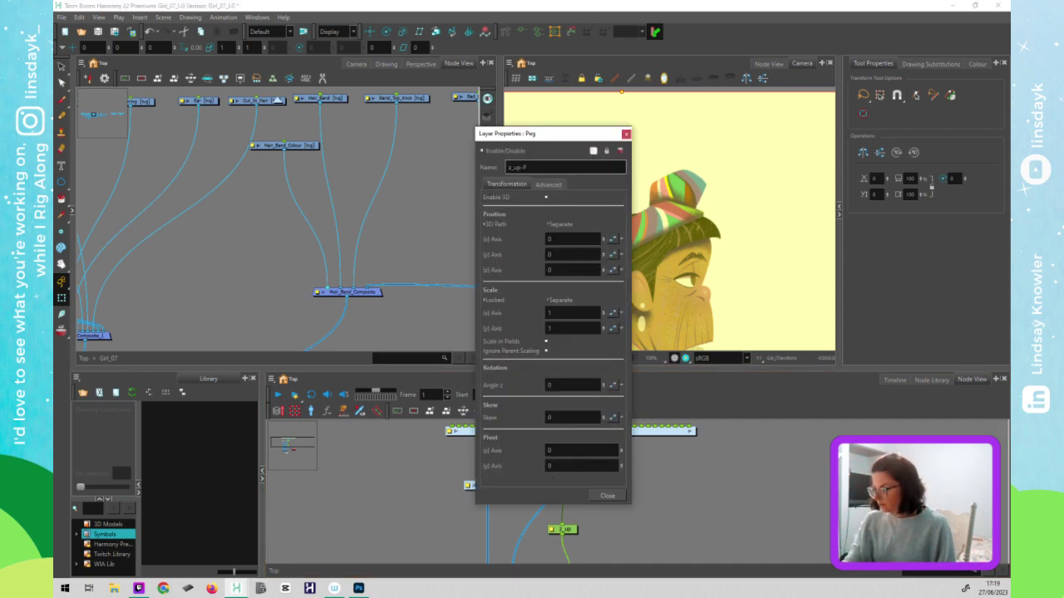
{"action": "type", "text": "Slide"}
{"action": "left_click", "coordinate": [626, 133]}
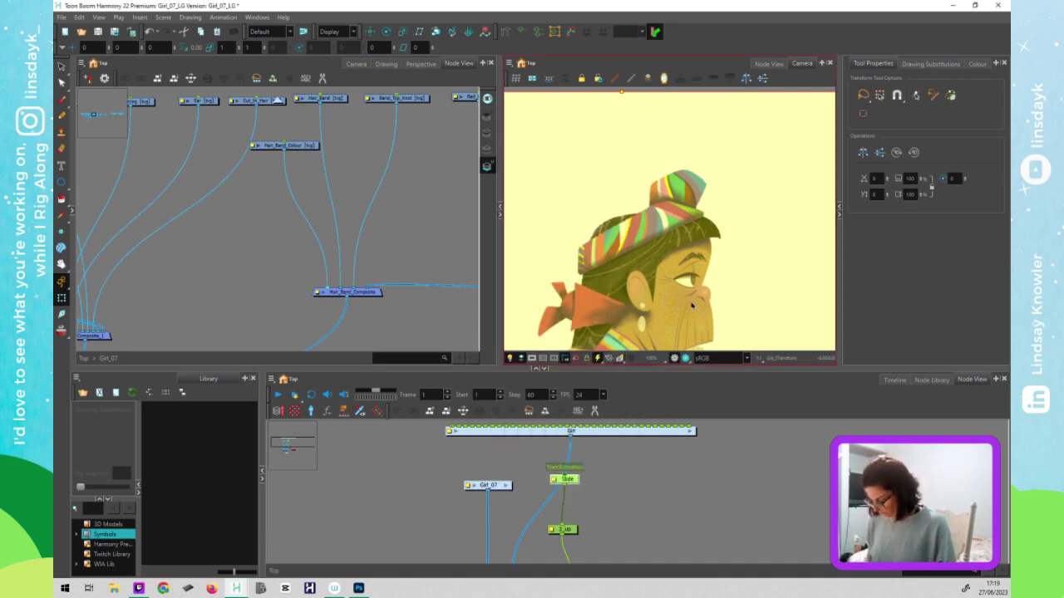
- Nudge the Slide peg right to about 5.33 E, placing the painted Girl artwork beside the Girl_07 rig
{"action": "key", "text": "Right"}
{"action": "key", "text": "Right"}
{"action": "key", "text": "Right"}
{"action": "key", "text": "Right"}
{"action": "key", "text": "Right"}
{"action": "key", "text": "Right"}
{"action": "key", "text": "Right"}
{"action": "key", "text": "Right"}
{"action": "key", "text": "Right"}
{"action": "key", "text": "Right"}
{"action": "key", "text": "Right"}
{"action": "key", "text": "Right"}
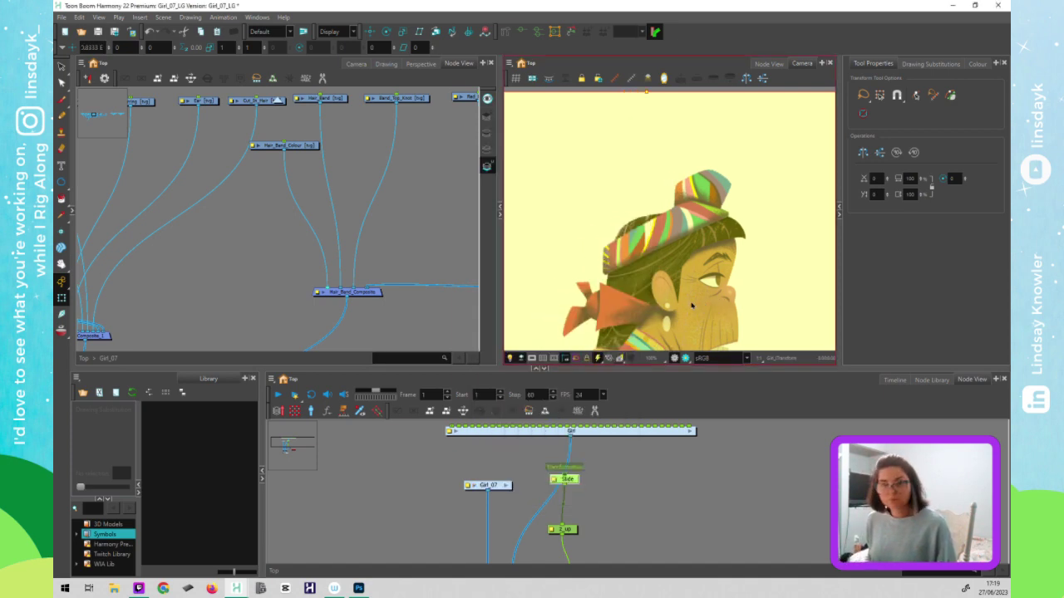
{"action": "key", "text": "Right"}
{"action": "key", "text": "Right"}
{"action": "key", "text": "Right"}
{"action": "key", "text": "Right"}
{"action": "key", "text": "Right"}
{"action": "key", "text": "Right"}
{"action": "key", "text": "Right"}
{"action": "key", "text": "Right"}
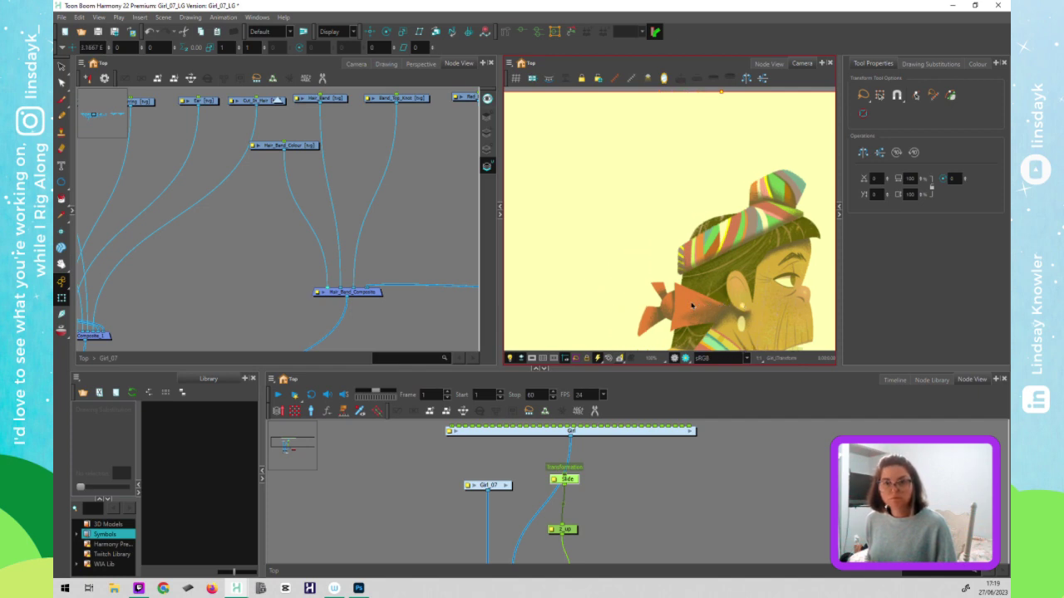
{"action": "key", "text": "Right"}
{"action": "key", "text": "Right"}
{"action": "key", "text": "Right"}
{"action": "key", "text": "Right"}
{"action": "key", "text": "Right"}
{"action": "key", "text": "Right"}
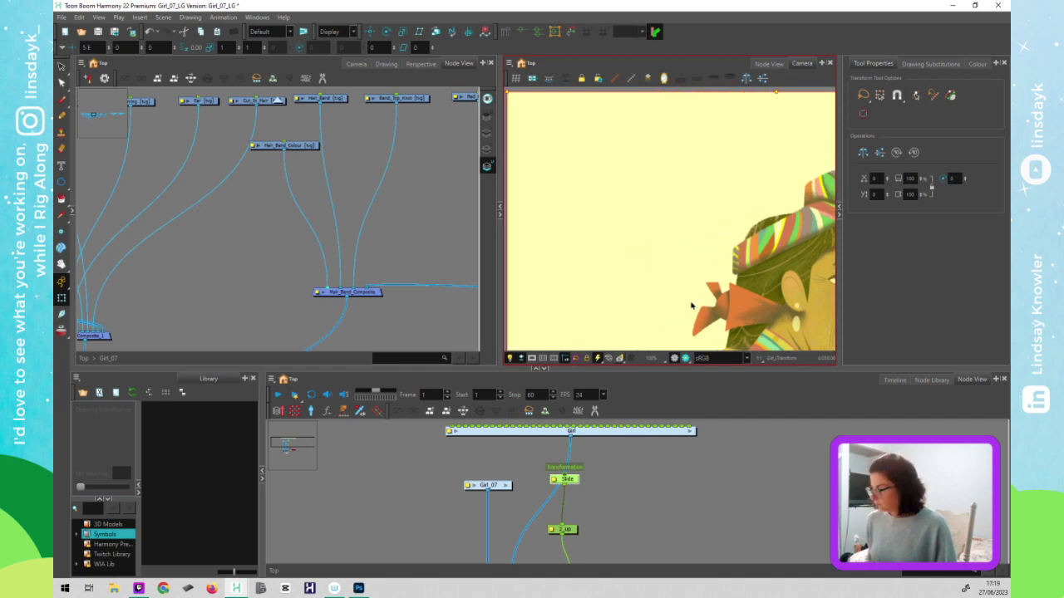
{"action": "key", "text": "Right"}
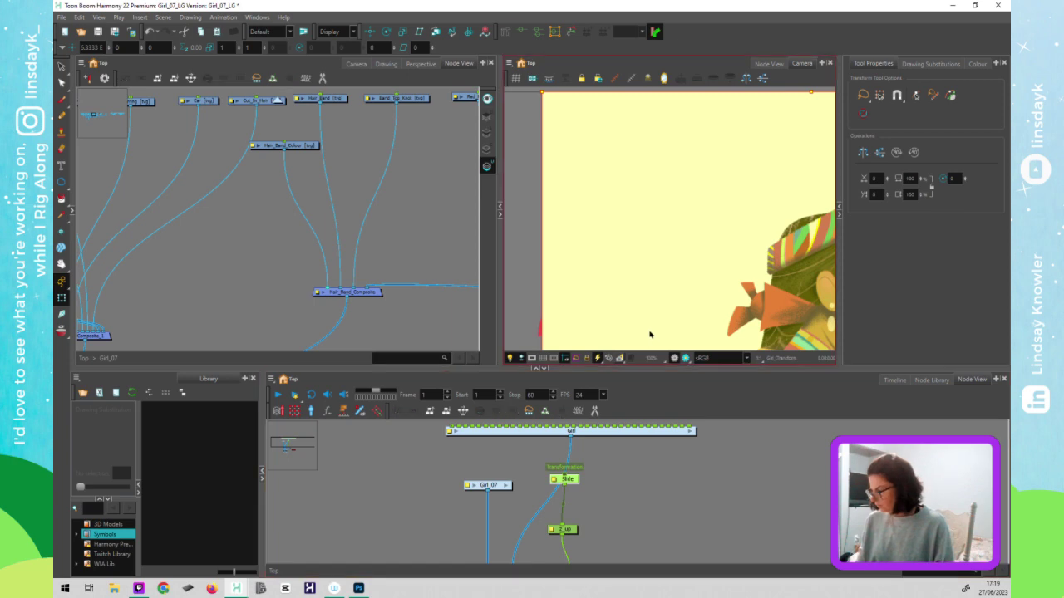
{"action": "left_click", "coordinate": [426, 327]}
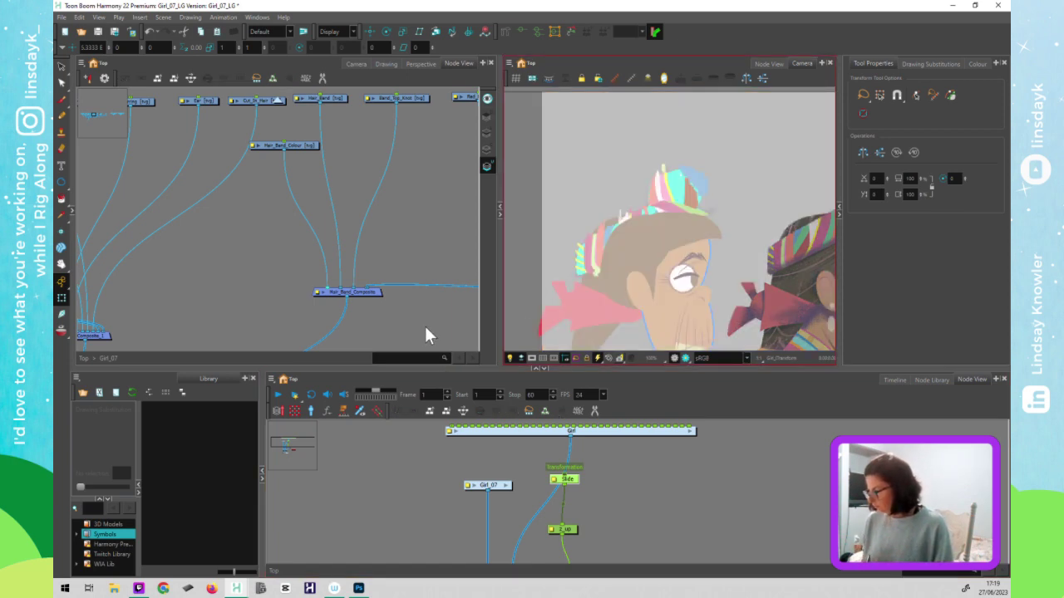
{"action": "left_click_drag", "start_coordinate": [720, 307], "coordinate": [638, 284]}
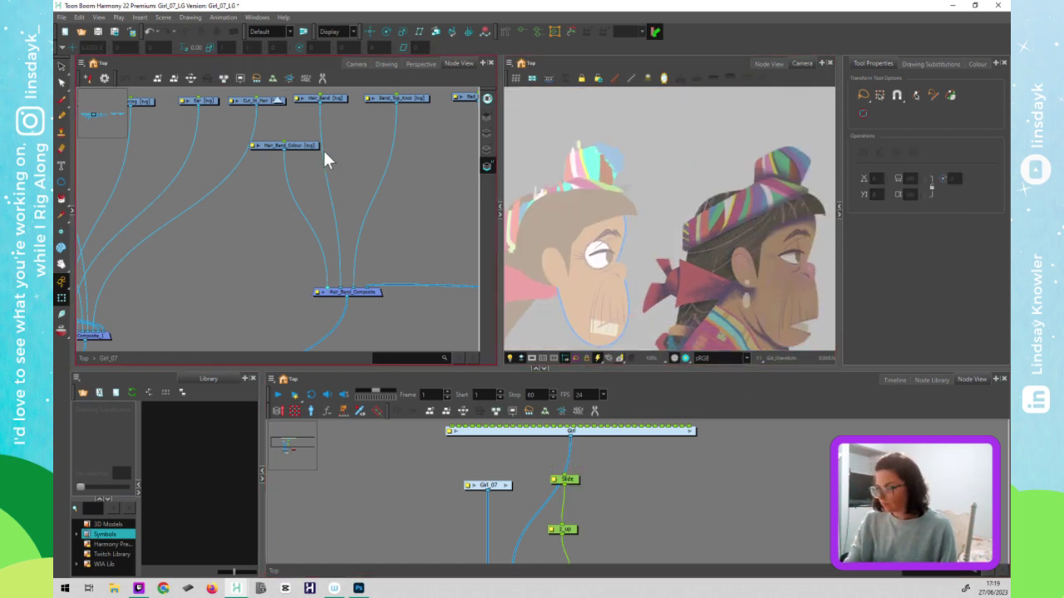
- Trace the Hair_Band_Composite output connection through the Girl_07 node network and widen the camera view
{"action": "left_click_drag", "start_coordinate": [349, 329], "coordinate": [397, 266]}
{"action": "left_click", "coordinate": [316, 151]}
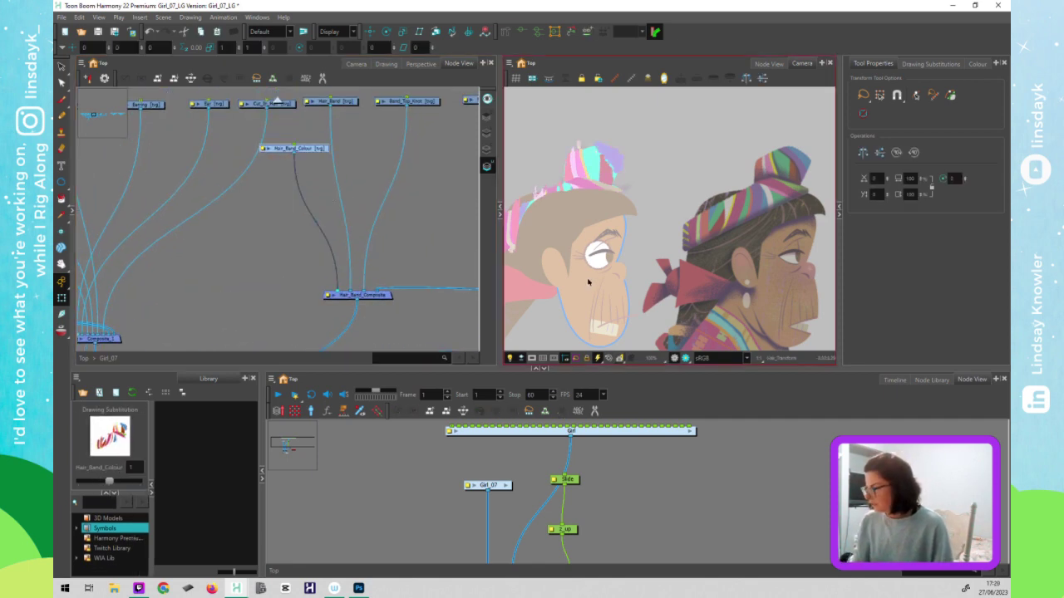
{"action": "left_click_drag", "start_coordinate": [319, 326], "coordinate": [384, 200]}
{"action": "left_click", "coordinate": [424, 171]}
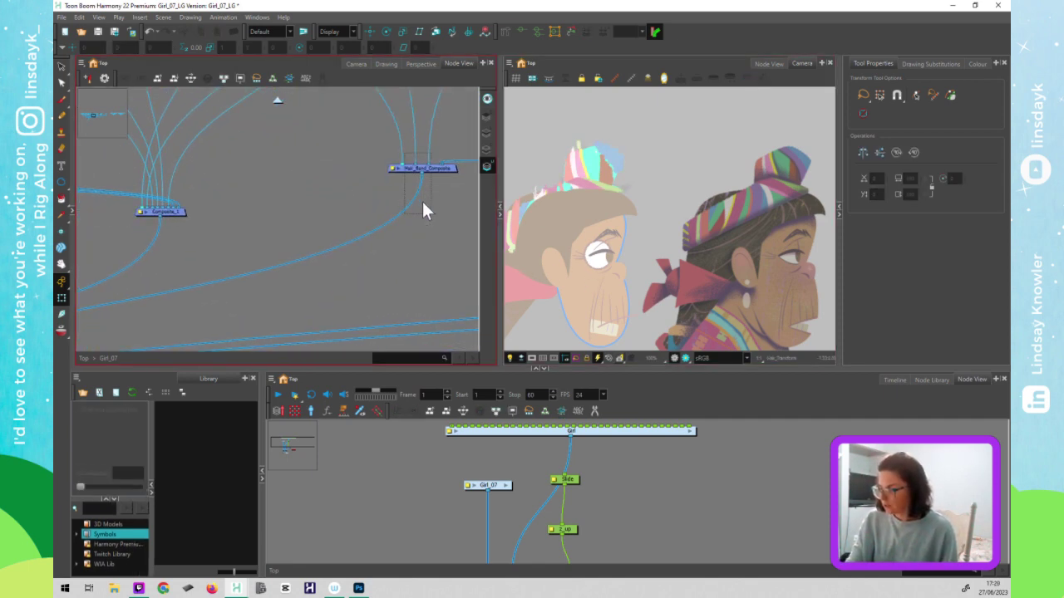
{"action": "left_click_drag", "start_coordinate": [221, 309], "coordinate": [412, 267]}
{"action": "mouse_move", "coordinate": [228, 306]}
{"action": "left_mouse_down"}
{"action": "mouse_move", "coordinate": [441, 260]}
{"action": "mouse_move", "coordinate": [327, 236]}
{"action": "left_mouse_up"}
{"action": "left_click_drag", "start_coordinate": [196, 342], "coordinate": [289, 275]}
{"action": "left_click", "coordinate": [279, 280]}
{"action": "mouse_move", "coordinate": [436, 243]}
{"action": "left_mouse_down"}
{"action": "mouse_move", "coordinate": [255, 301]}
{"action": "mouse_move", "coordinate": [247, 283]}
{"action": "mouse_move", "coordinate": [223, 298]}
{"action": "left_mouse_up"}
{"action": "left_click_drag", "start_coordinate": [407, 228], "coordinate": [205, 311]}
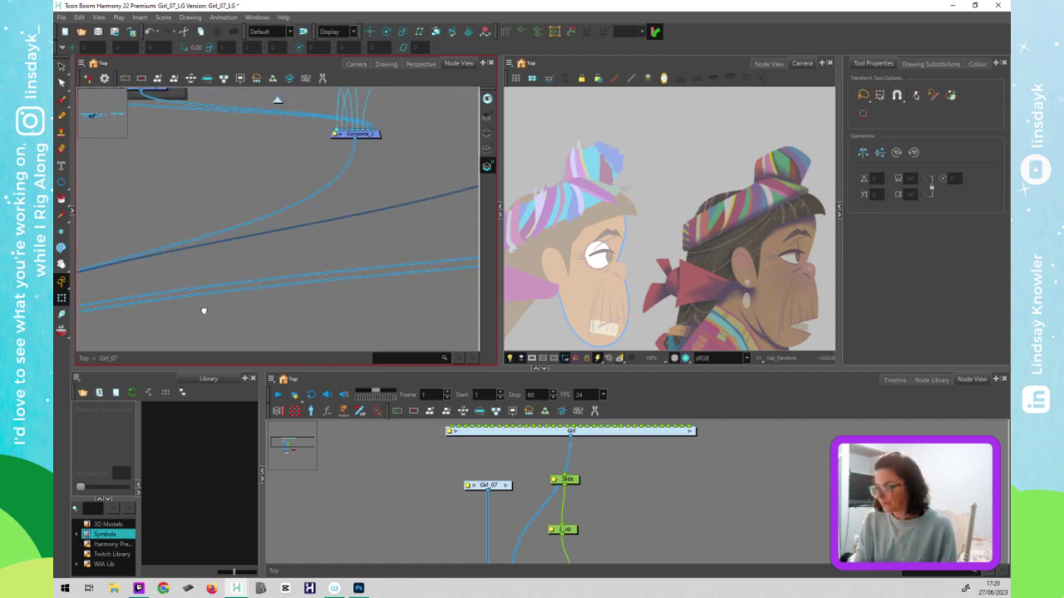
{"action": "left_click_drag", "start_coordinate": [428, 183], "coordinate": [299, 271]}
{"action": "scroll", "coordinate": [654, 296], "scroll_direction": "up", "scroll_amount": 3}
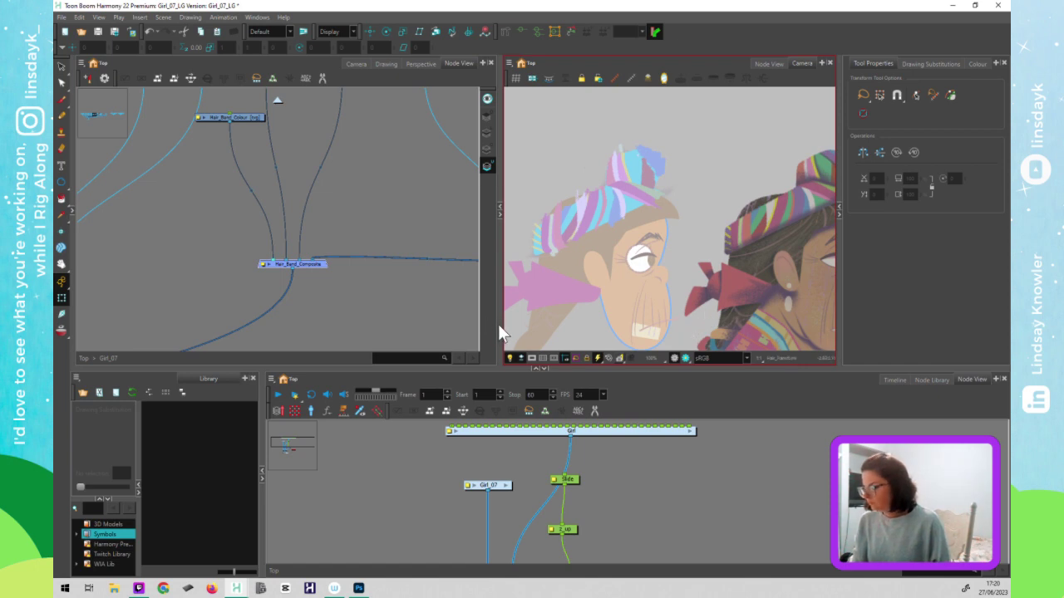
{"action": "left_click_drag", "start_coordinate": [499, 332], "coordinate": [452, 320]}
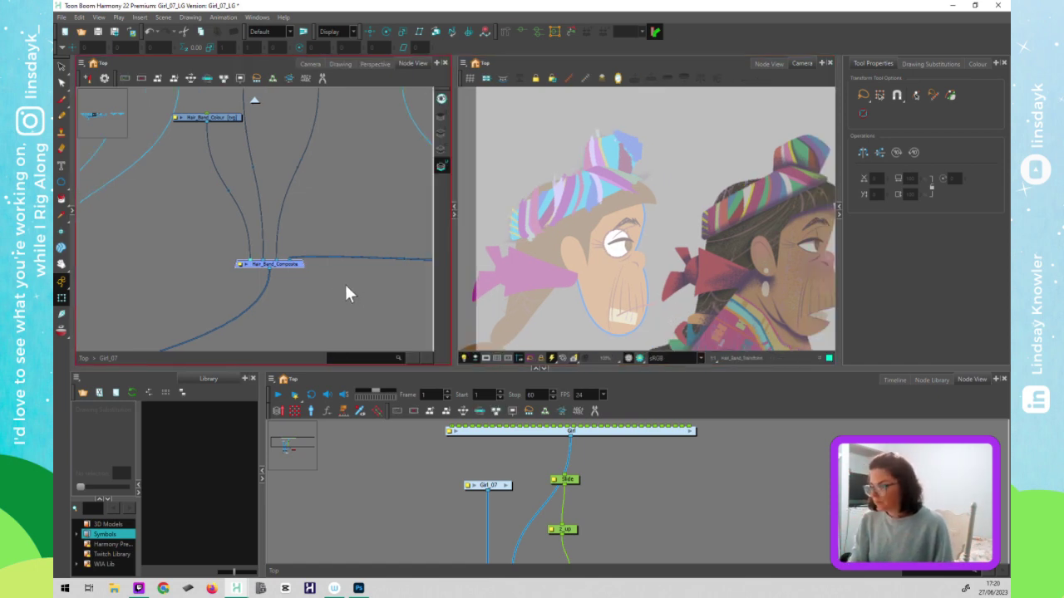
{"action": "scroll", "coordinate": [316, 270], "scroll_direction": "up", "scroll_amount": 3}
- Inspect the Overlay, Line, Colour and Underlay Art contents of Hair_Band_Colour one after another
{"action": "left_click", "coordinate": [217, 201]}
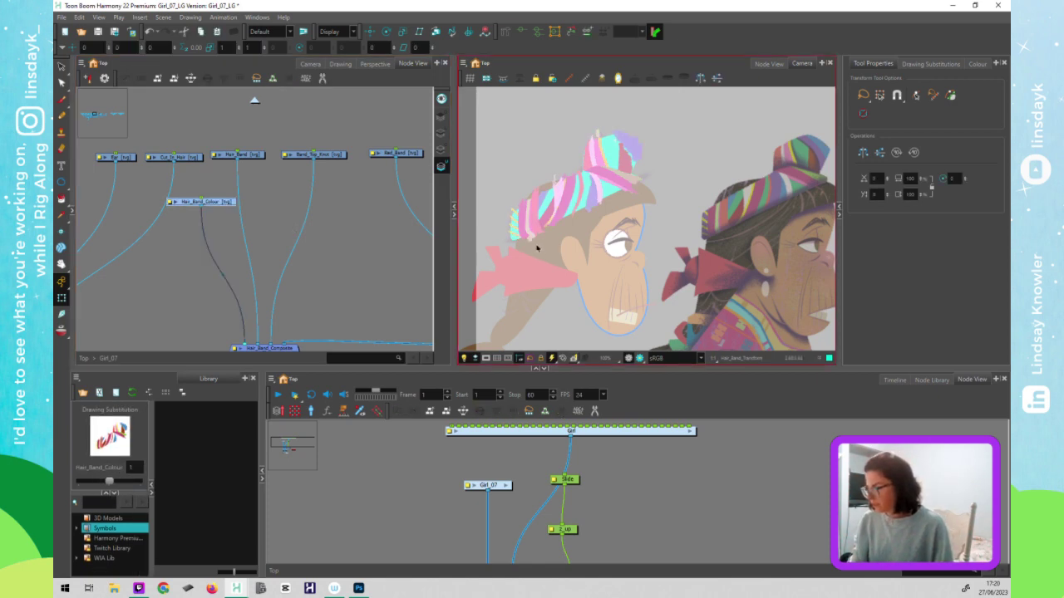
{"action": "key", "text": "alt+s"}
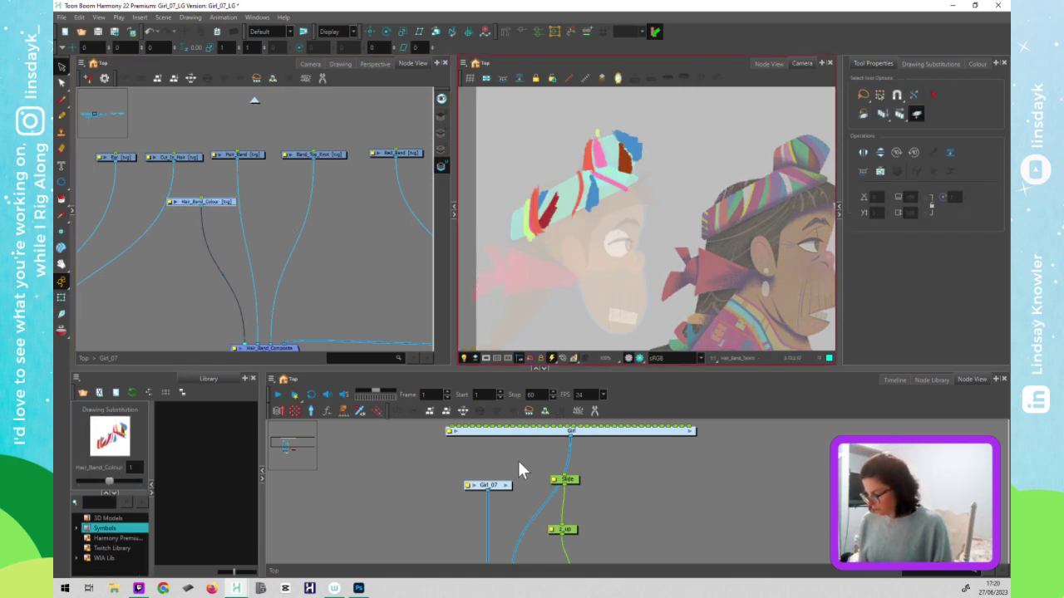
{"action": "left_click", "coordinate": [440, 482]}
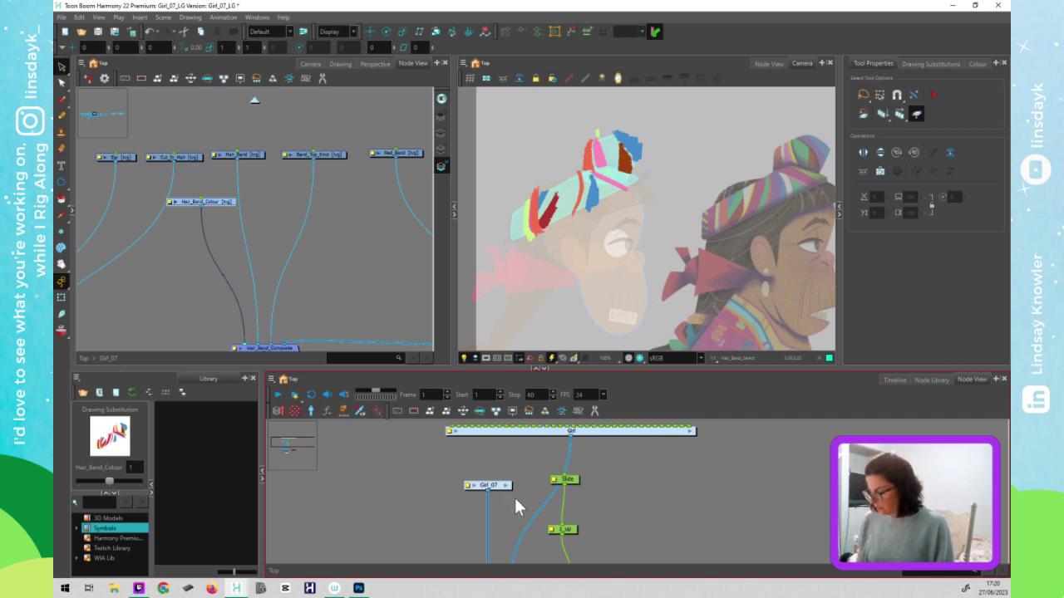
{"action": "left_click", "coordinate": [439, 119]}
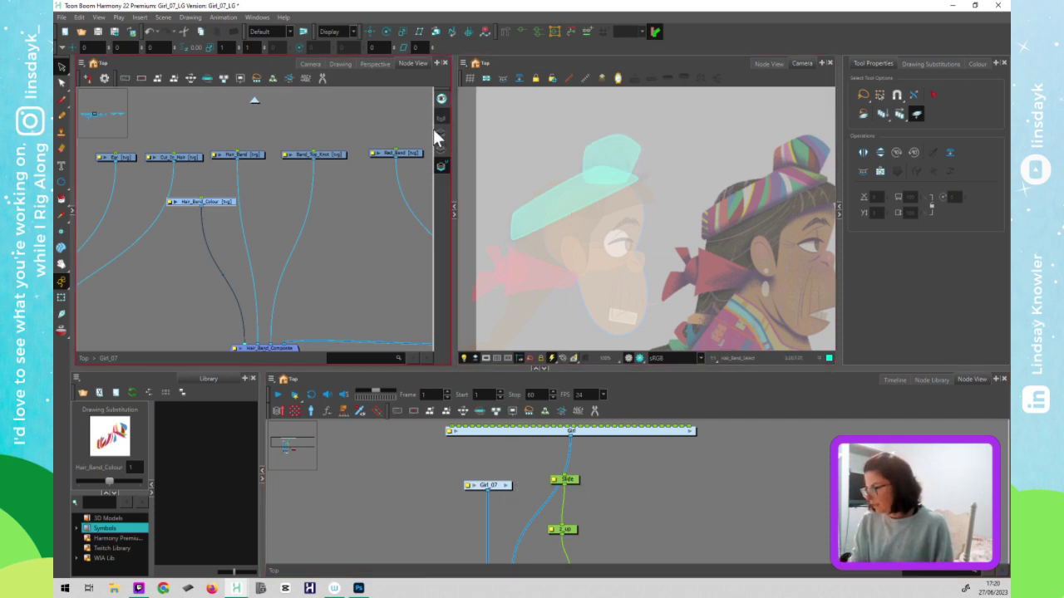
{"action": "left_click", "coordinate": [440, 134]}
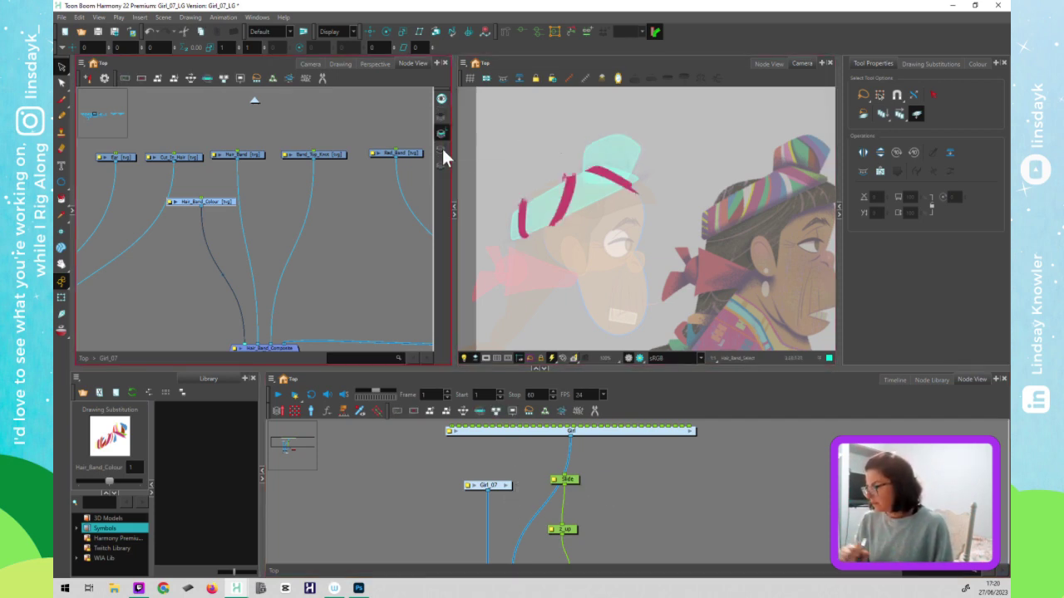
{"action": "left_click", "coordinate": [438, 150]}
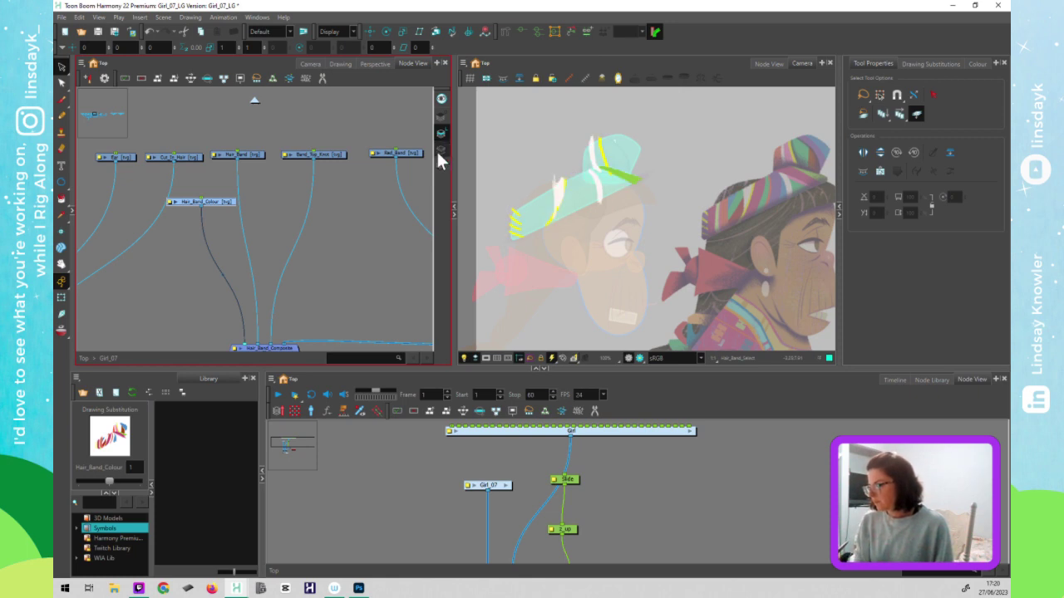
{"action": "left_click", "coordinate": [436, 171]}
{"action": "left_click", "coordinate": [535, 268]}
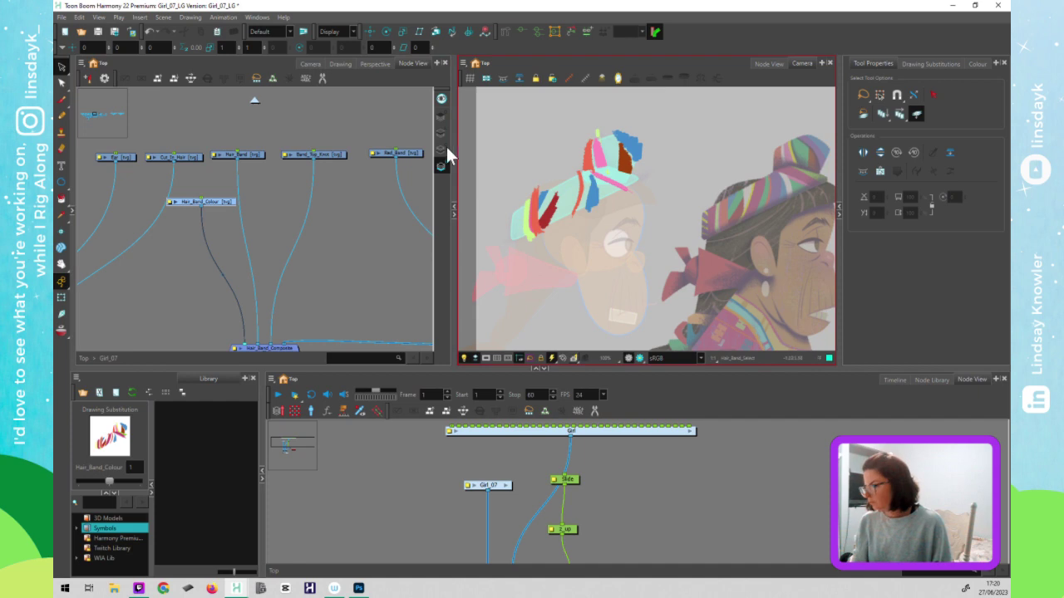
- Paste the copied purple stripes into the Colour Art of Hair_Band_Colour
{"action": "left_click", "coordinate": [441, 150]}
{"action": "left_click", "coordinate": [582, 250]}
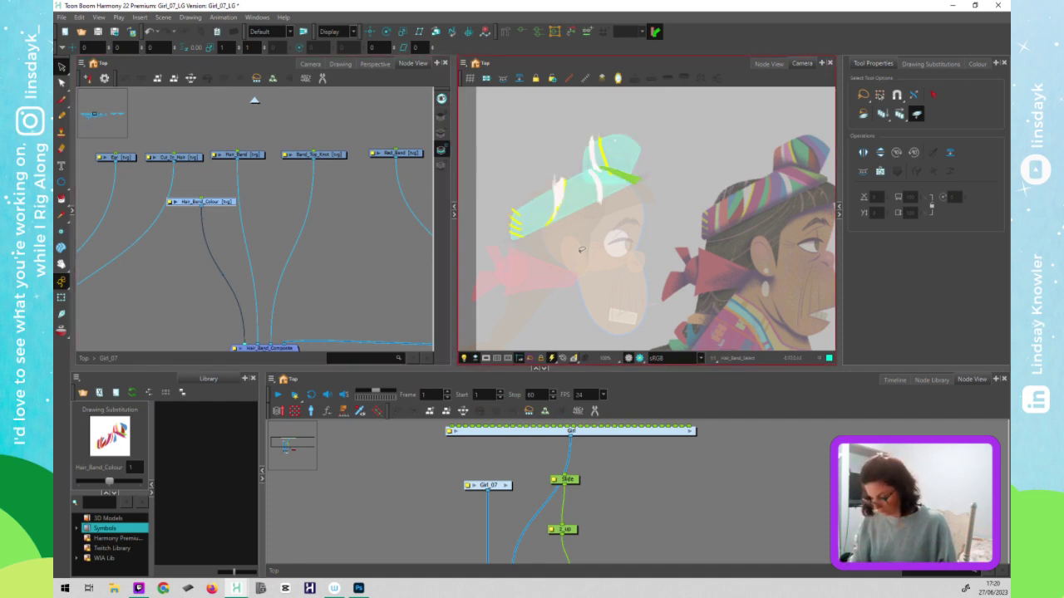
{"action": "key", "text": "ctrl+v"}
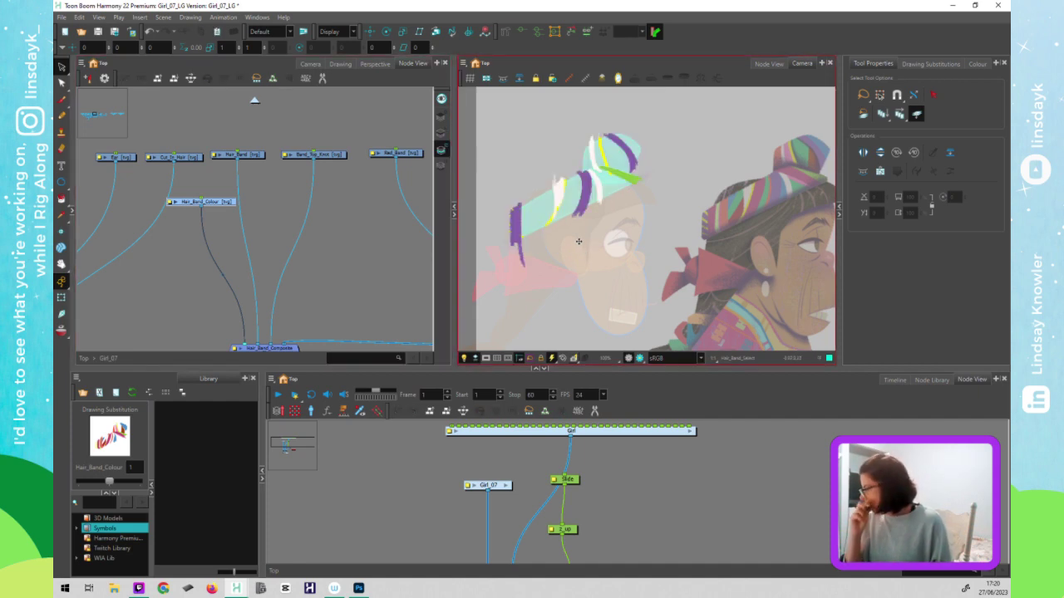
{"action": "right_click", "coordinate": [515, 231]}
{"action": "mouse_move", "coordinate": [554, 459]}
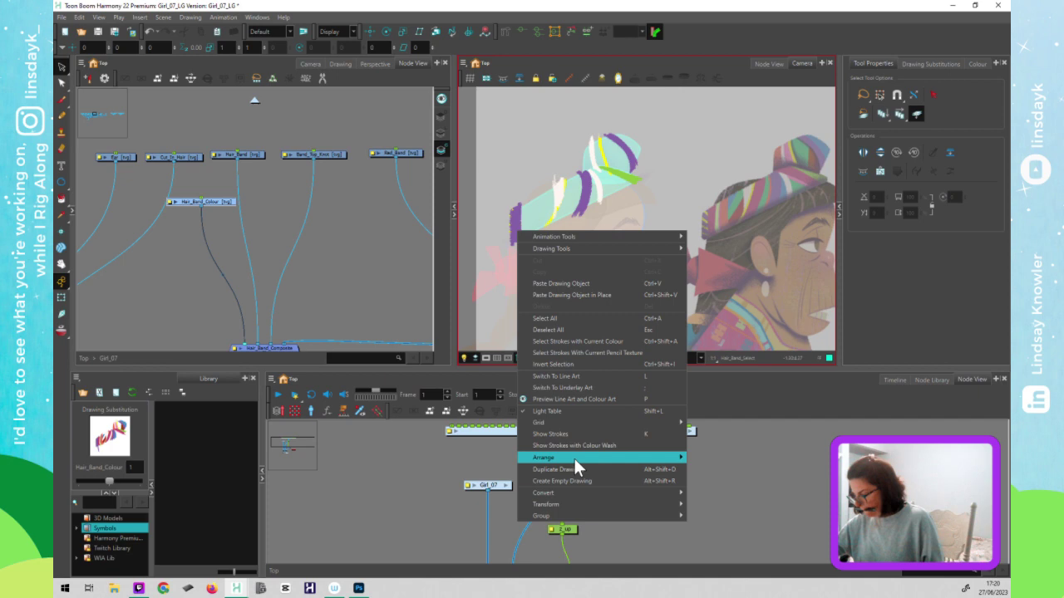
{"action": "left_click", "coordinate": [344, 243]}
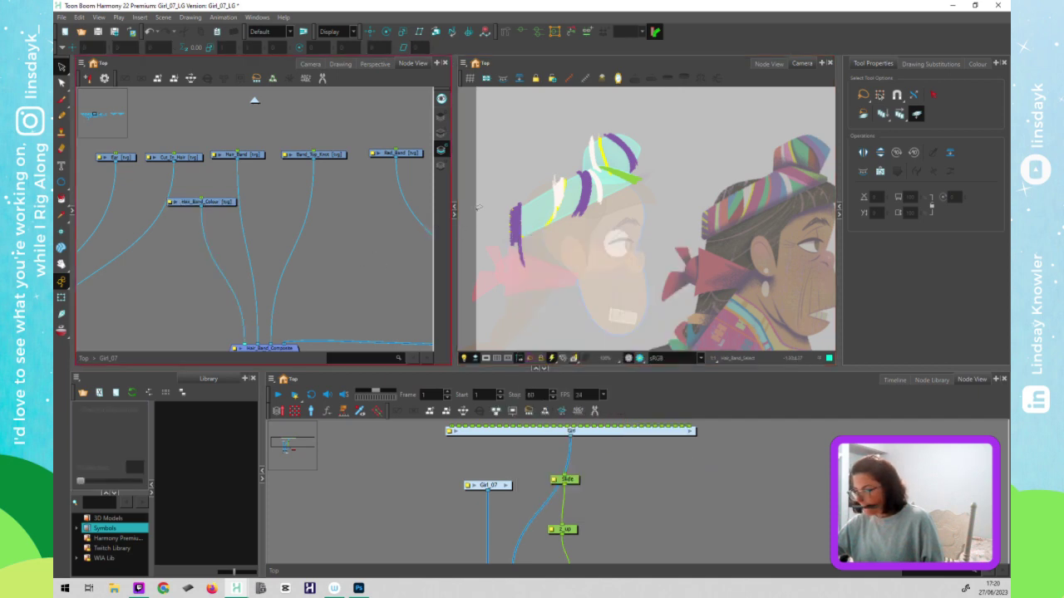
- Send the purple stripes to the back of the Colour Art in Hair_Band_Colour
{"action": "left_click", "coordinate": [514, 228]}
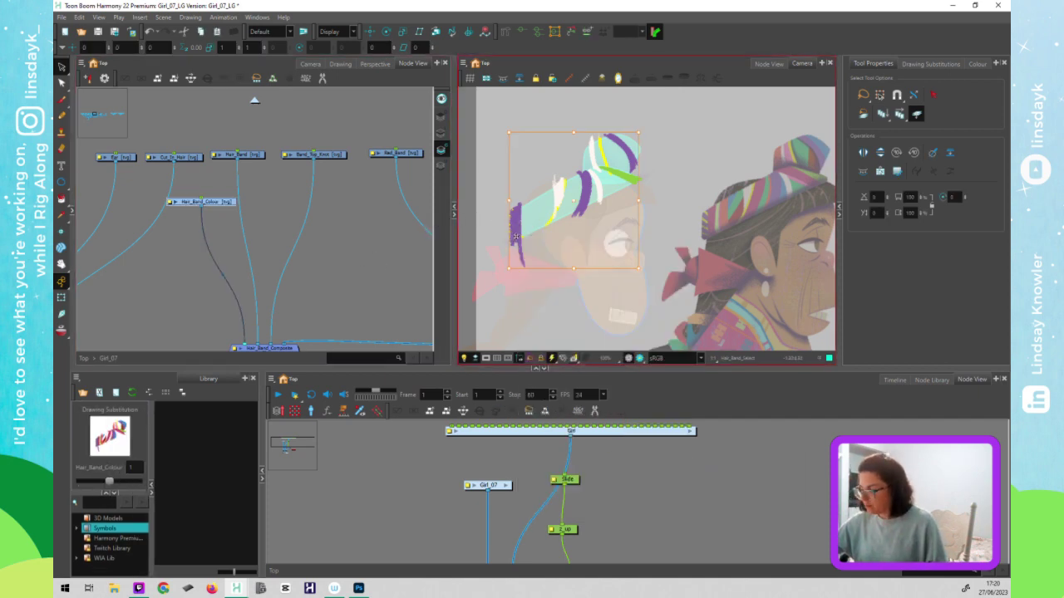
{"action": "right_click", "coordinate": [515, 236]}
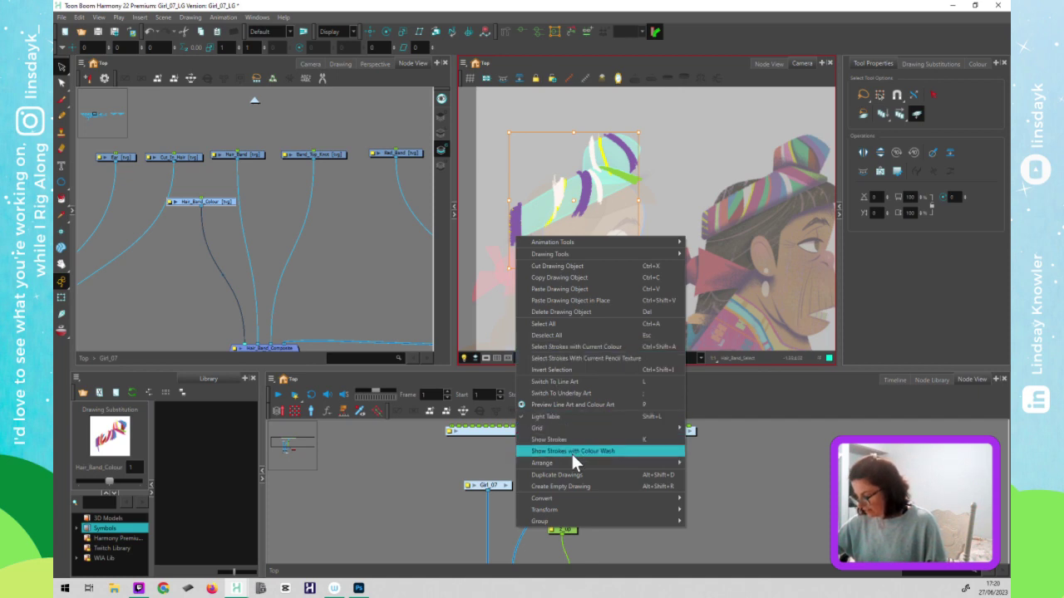
{"action": "mouse_move", "coordinate": [582, 463]}
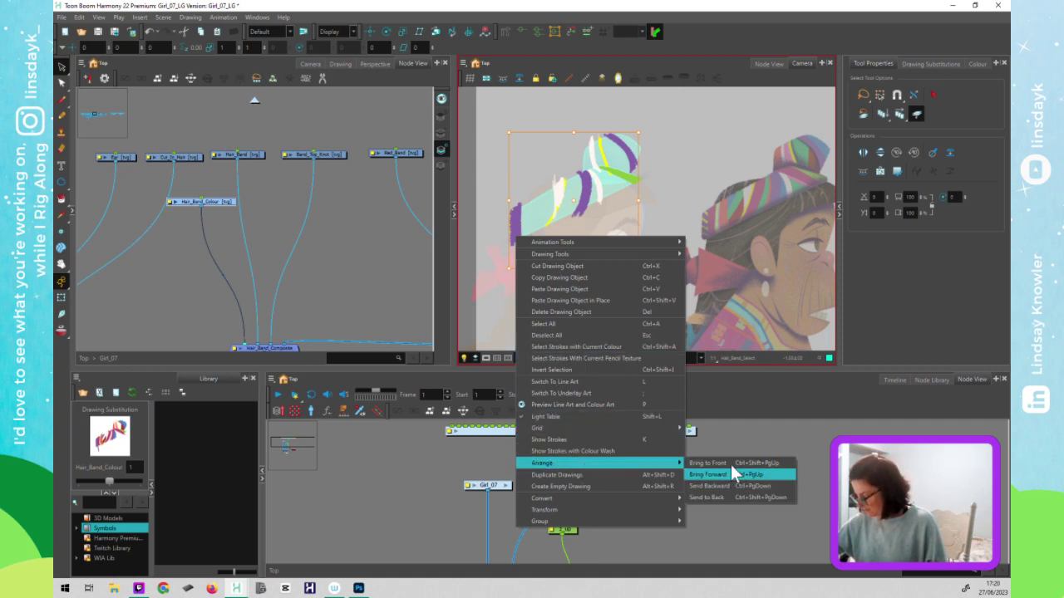
{"action": "left_click", "coordinate": [713, 497]}
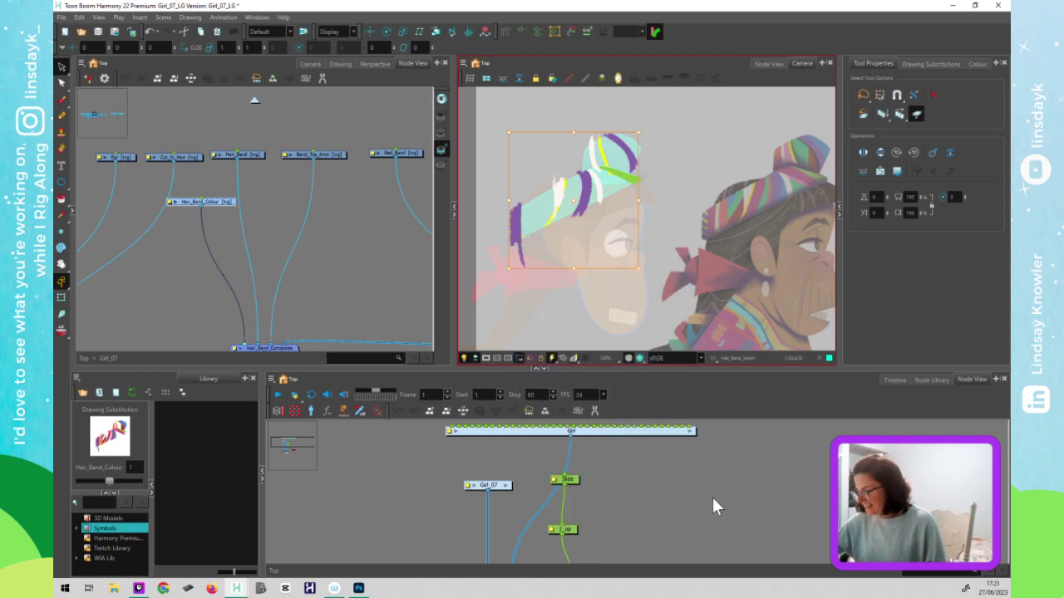
- Duplicate the Hair_Band_Colour drawing node in the Girl_07 network with Paste Special
{"action": "left_click", "coordinate": [368, 268]}
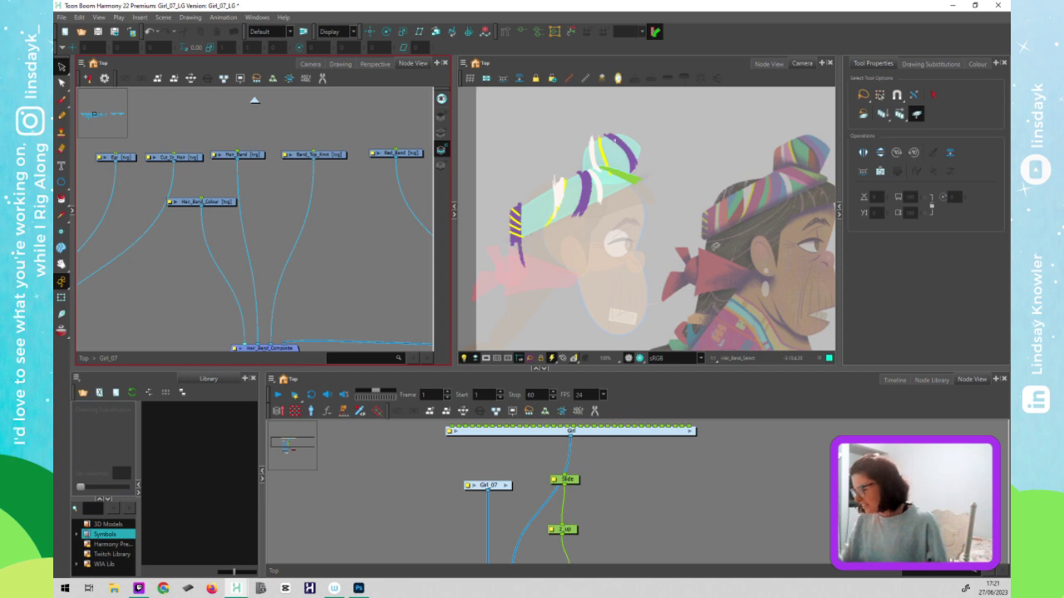
{"action": "left_click", "coordinate": [808, 163]}
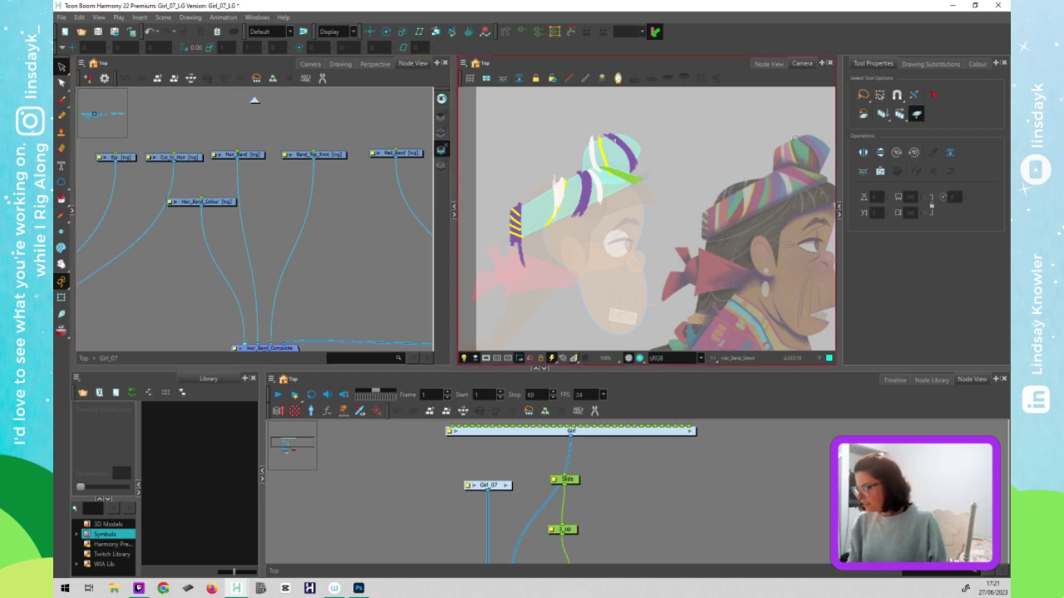
{"action": "left_click", "coordinate": [212, 201]}
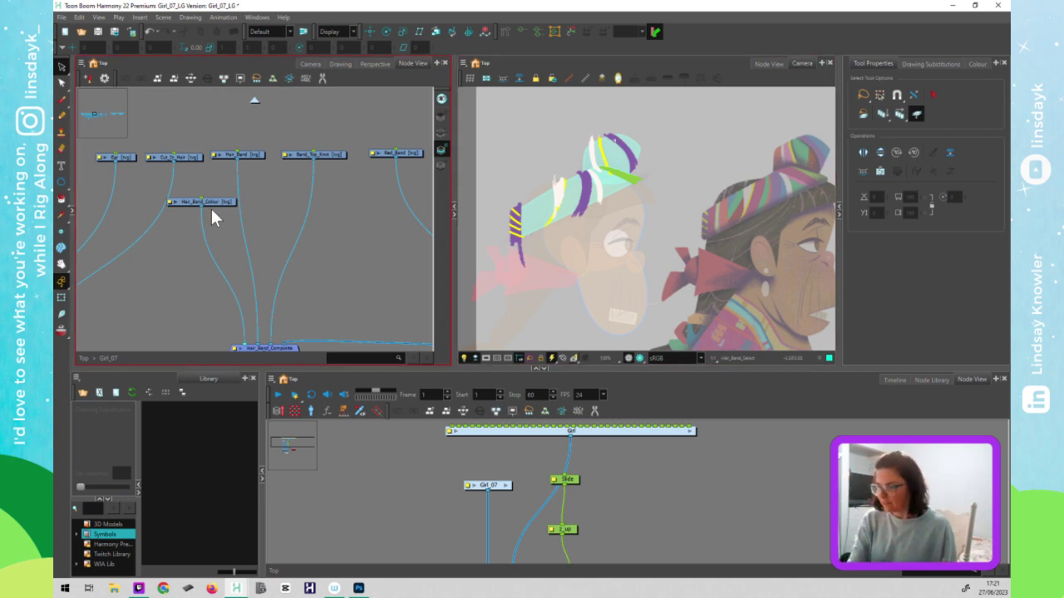
{"action": "left_click", "coordinate": [539, 529]}
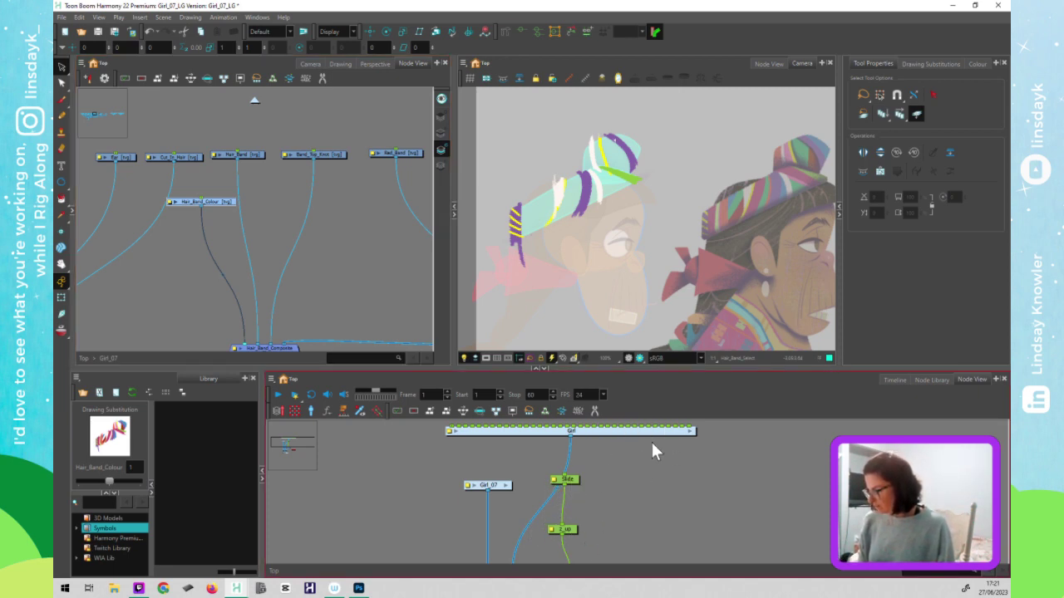
{"action": "left_click", "coordinate": [189, 205]}
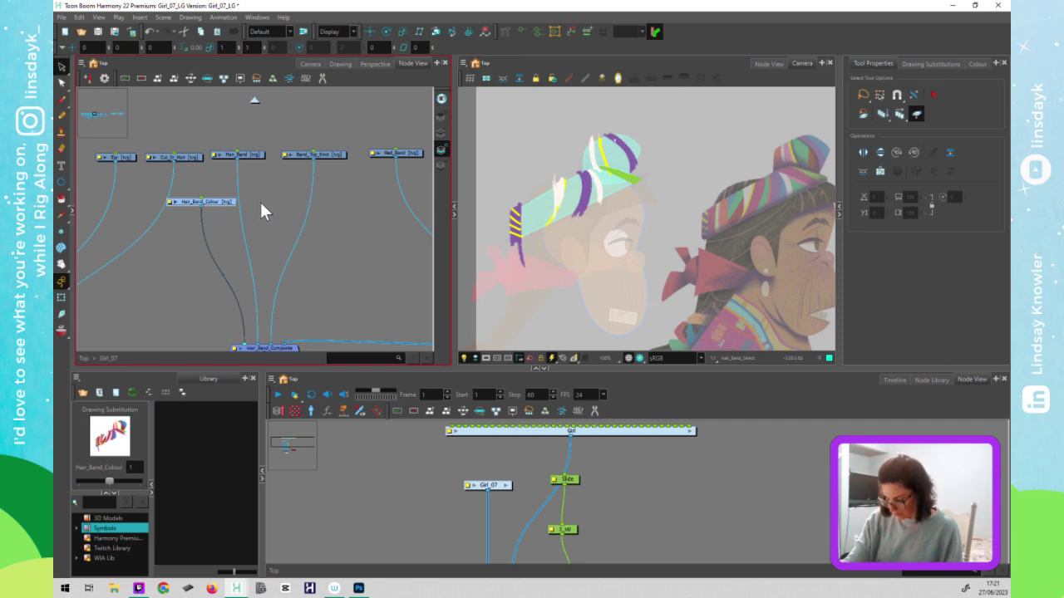
{"action": "key", "text": "ctrl+b"}
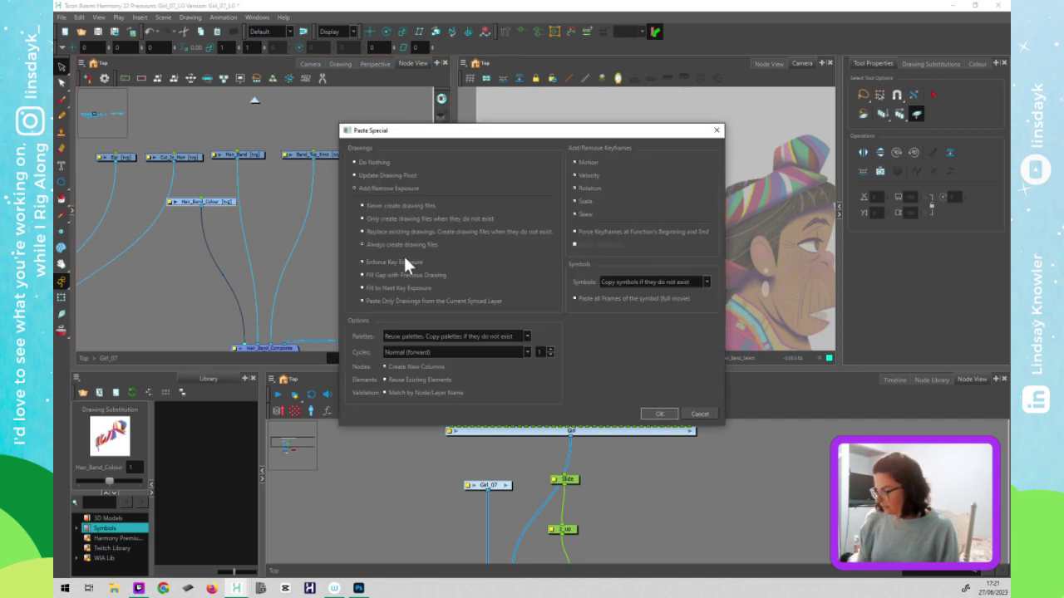
{"action": "key", "text": "Return"}
{"action": "left_click", "coordinate": [333, 241]}
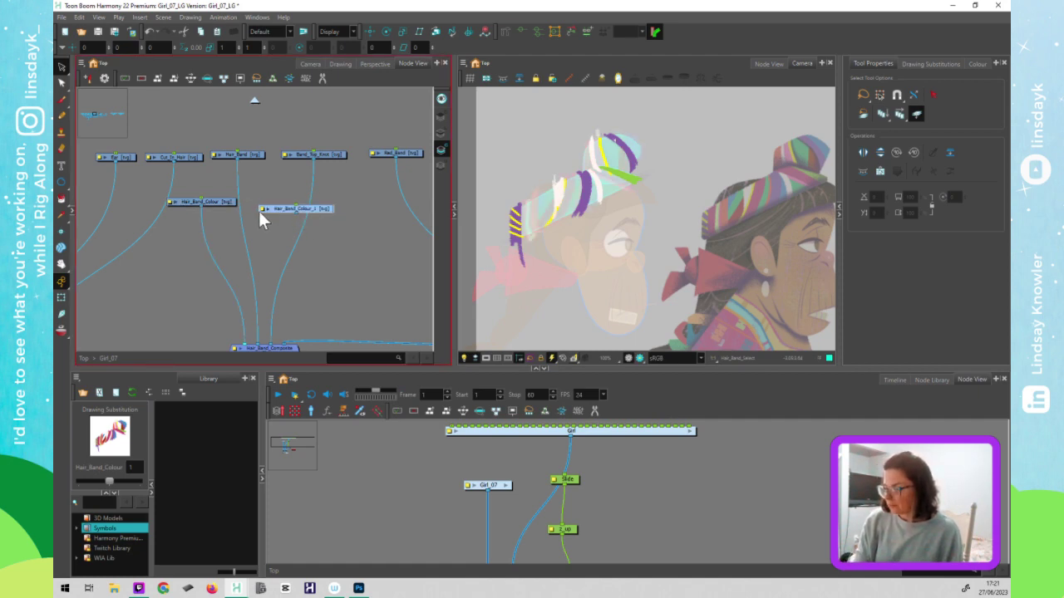
- Rename the duplicated drawing node to Top_Knot_Colour in its layer properties
{"action": "double_click", "coordinate": [313, 211]}
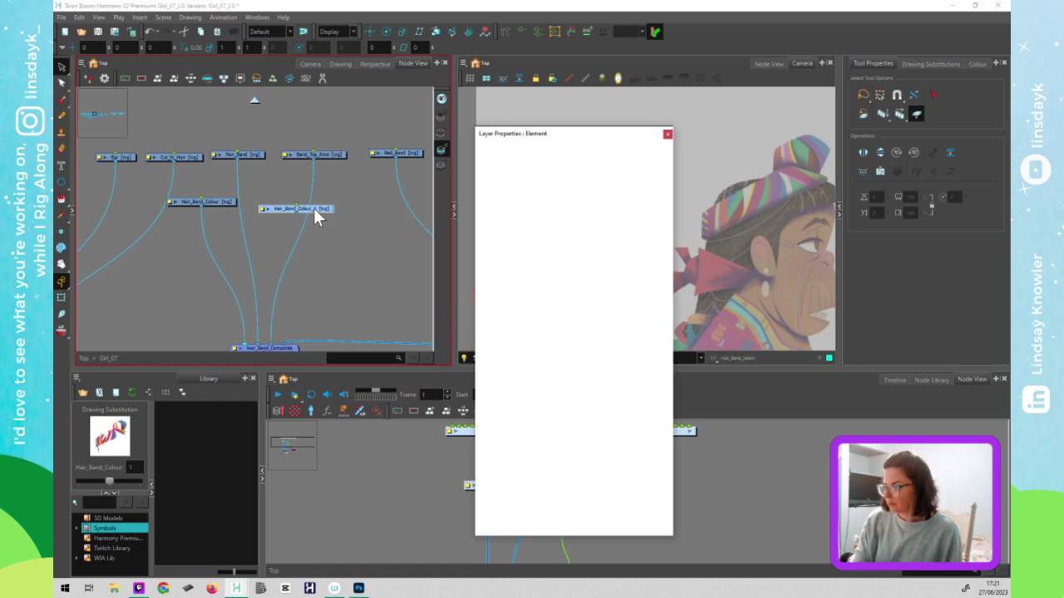
{"action": "left_click_drag", "start_coordinate": [538, 167], "coordinate": [507, 167]}
{"action": "type", "text": "Top_Knot"}
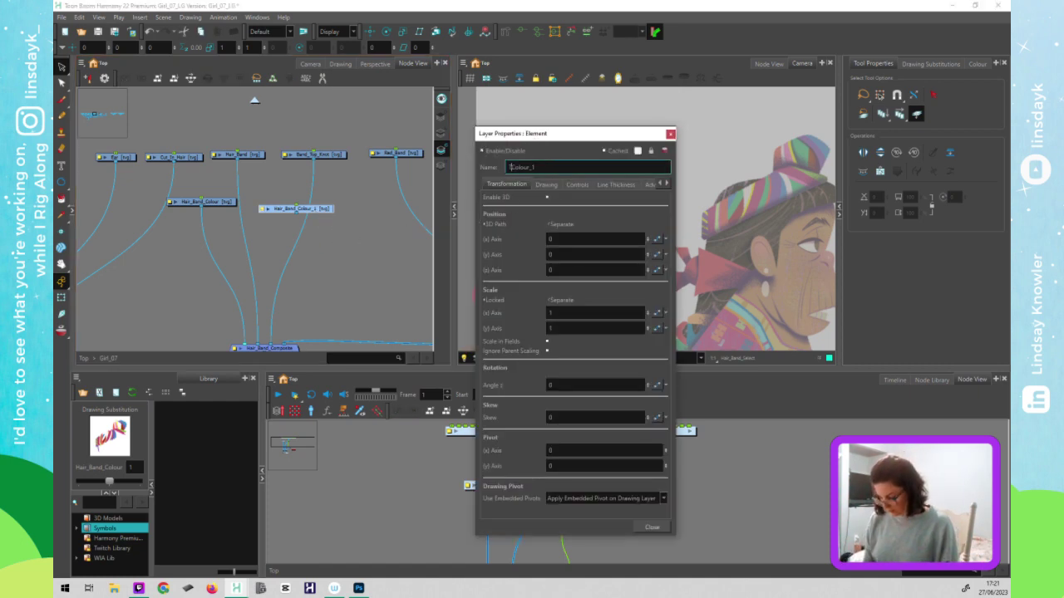
{"action": "type", "text": "t_"}
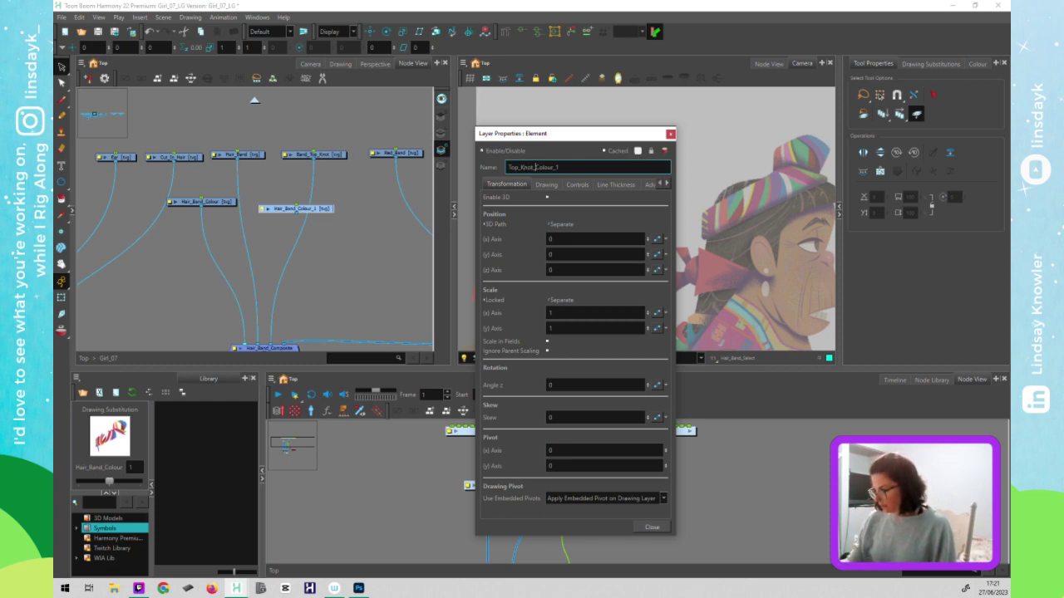
{"action": "key", "text": "BackSpace"}
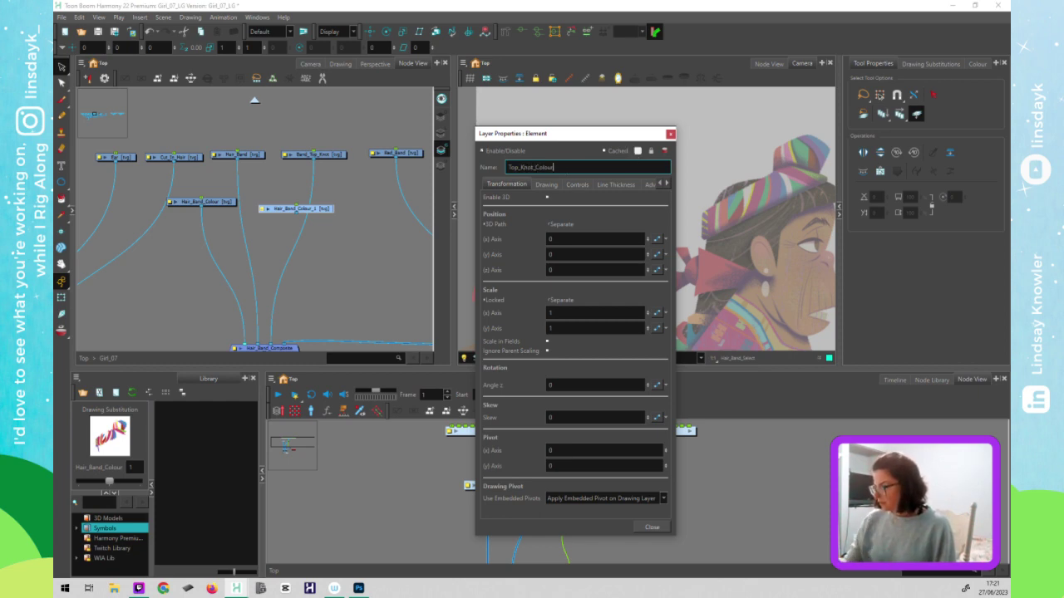
{"action": "left_click", "coordinate": [670, 133]}
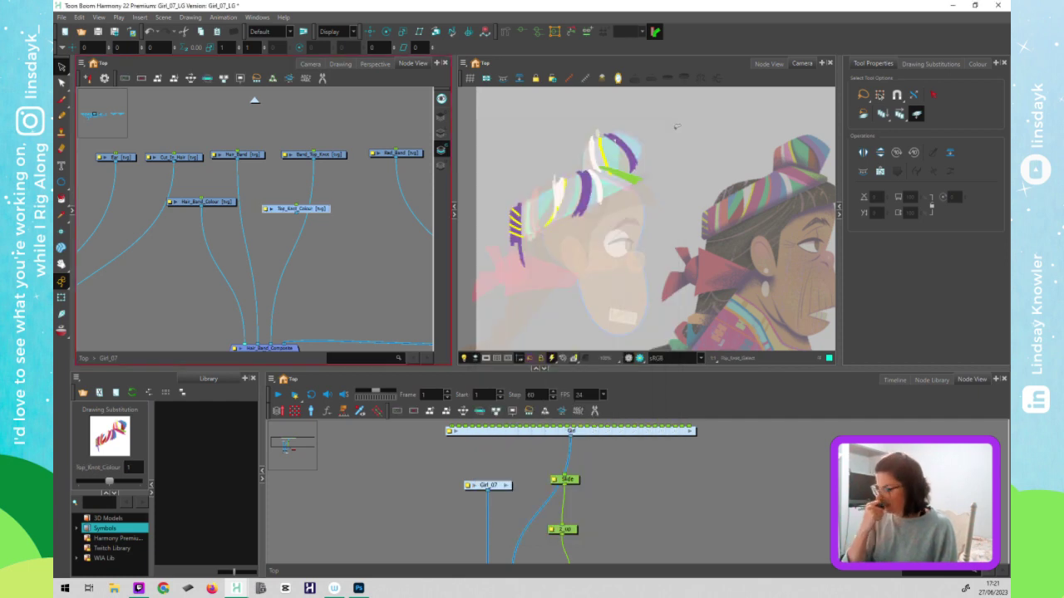
- Make the Line Art of Hair_Band_Colour active and try to select the stray marks beside the top knot
{"action": "left_click", "coordinate": [223, 198]}
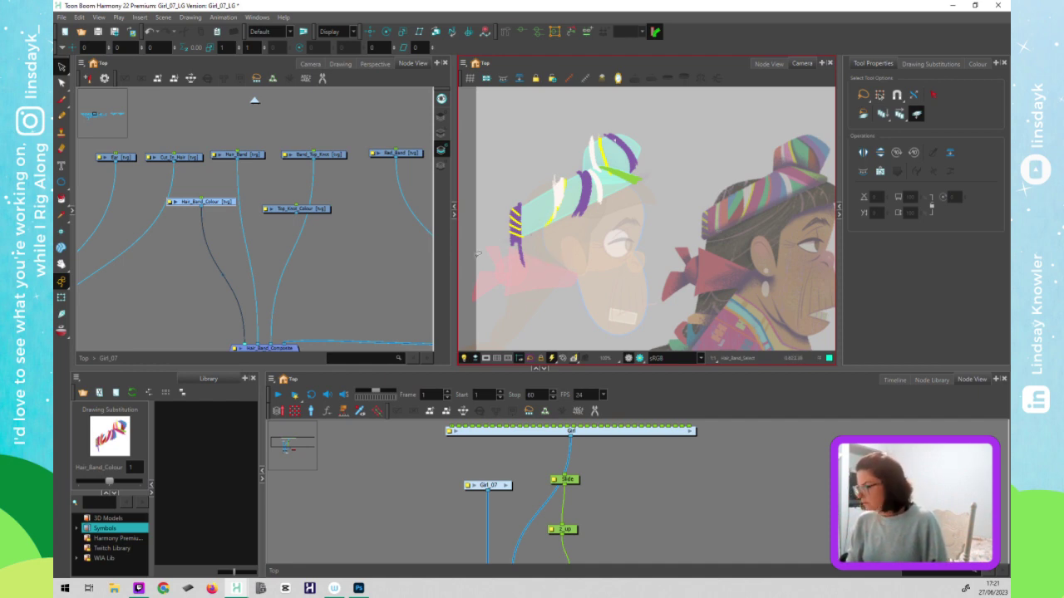
{"action": "left_click", "coordinate": [223, 204]}
{"action": "mouse_move", "coordinate": [645, 134]}
{"action": "left_mouse_down"}
{"action": "mouse_move", "coordinate": [612, 130]}
{"action": "mouse_move", "coordinate": [657, 153]}
{"action": "left_mouse_up"}
{"action": "left_click", "coordinate": [672, 182]}
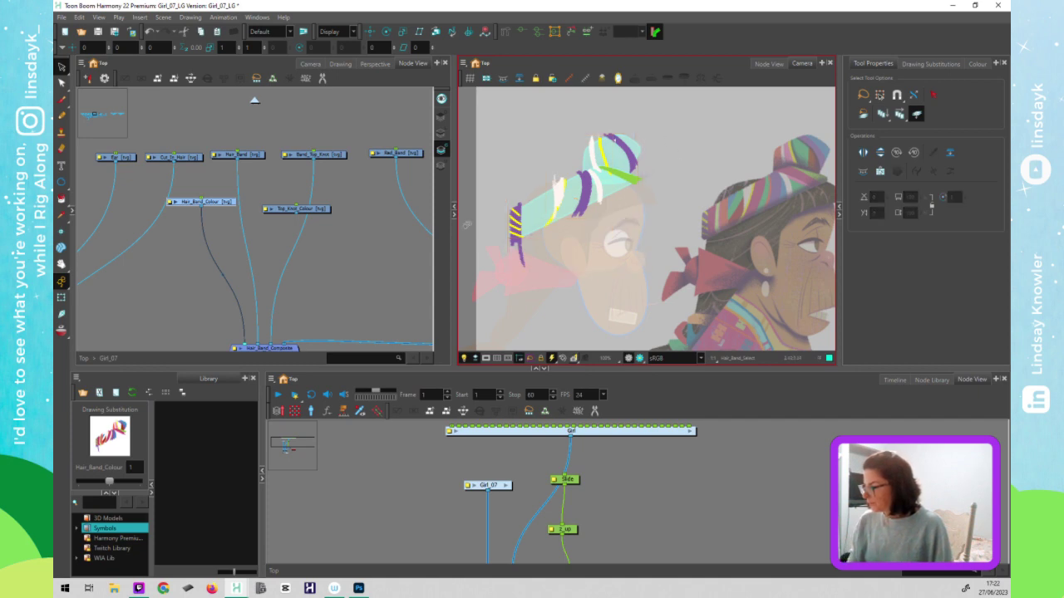
{"action": "key", "text": "ctrl+z"}
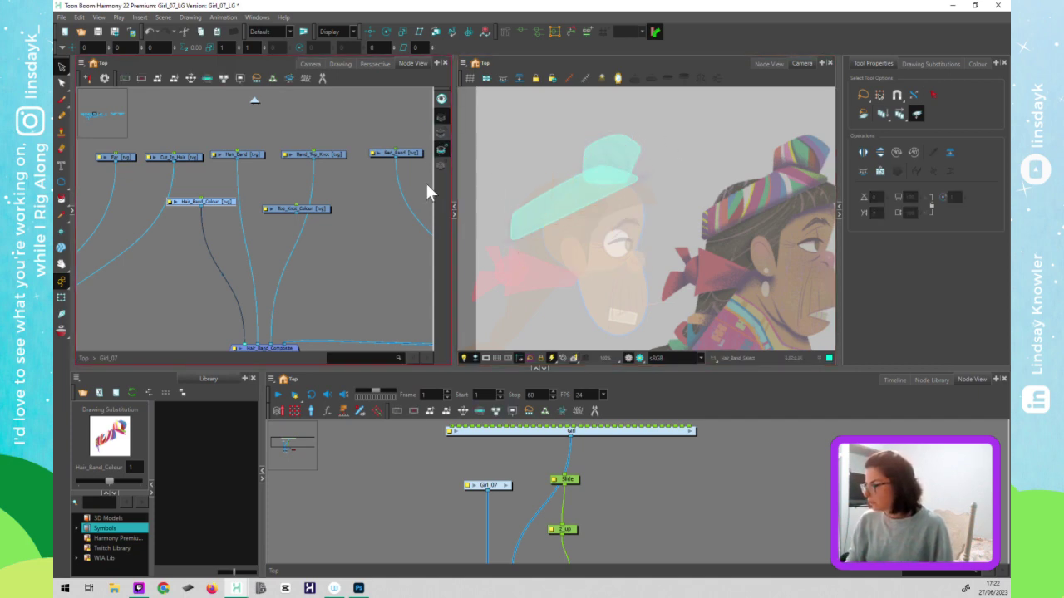
{"action": "left_click", "coordinate": [441, 133]}
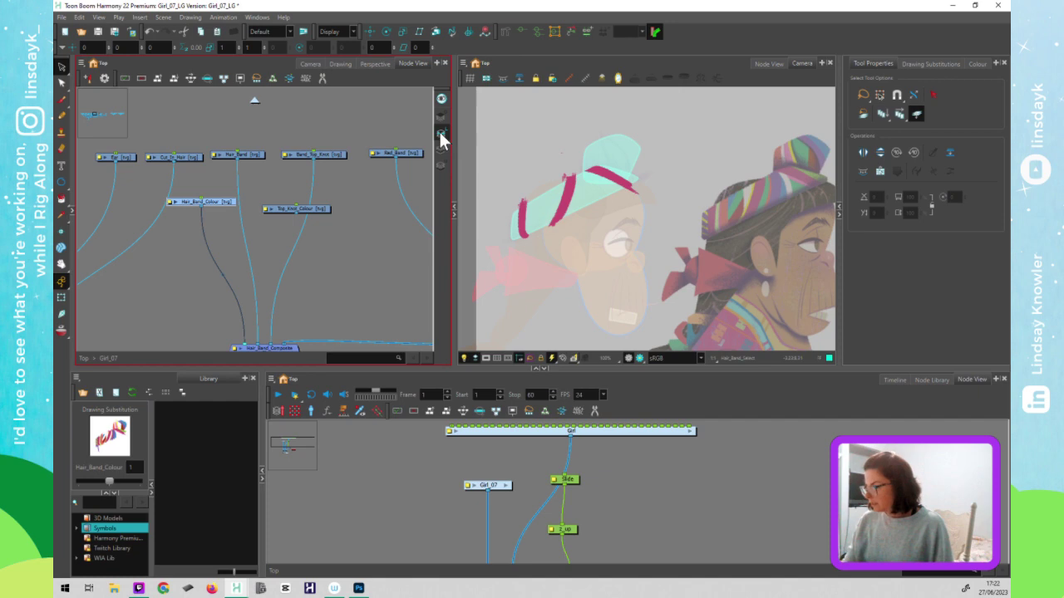
{"action": "left_click", "coordinate": [566, 155]}
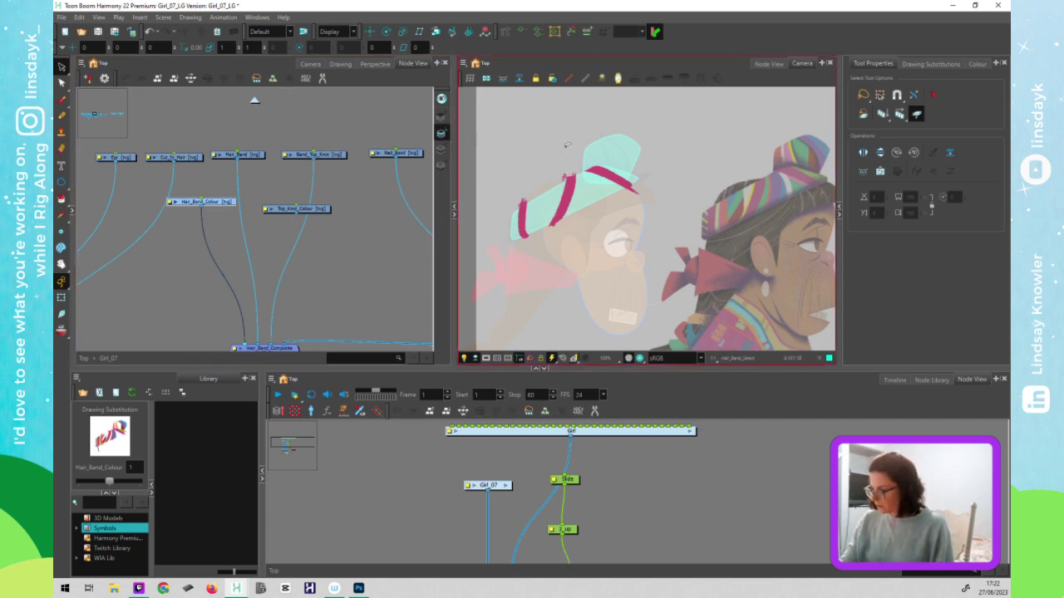
{"action": "left_click", "coordinate": [565, 148]}
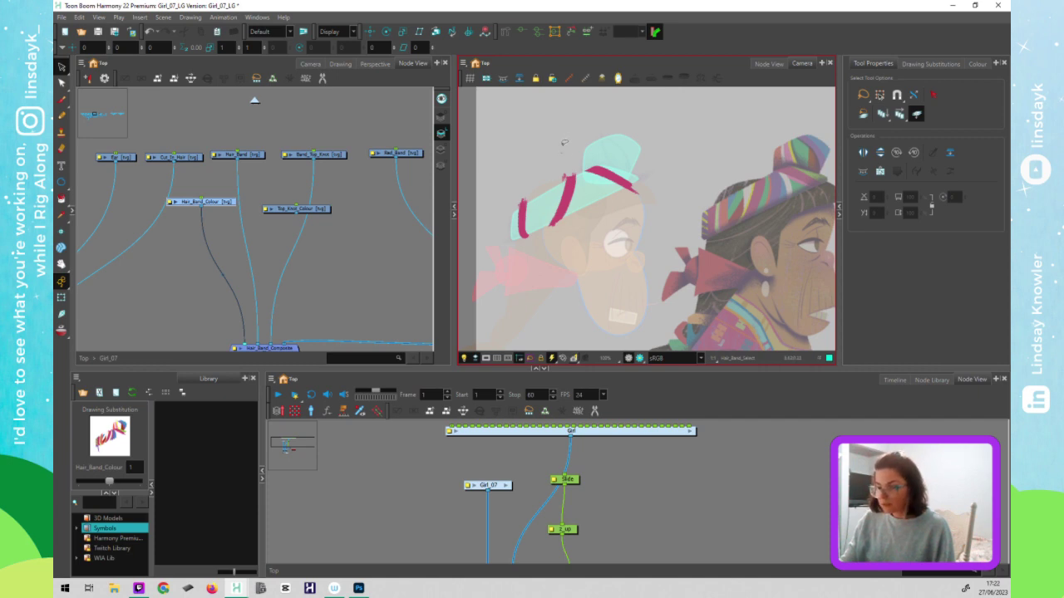
- Cut out the stray marks above the headband in Hair_Band_Colour's Line Art with the Cutter tool and delete them
{"action": "key", "text": "shift+t"}
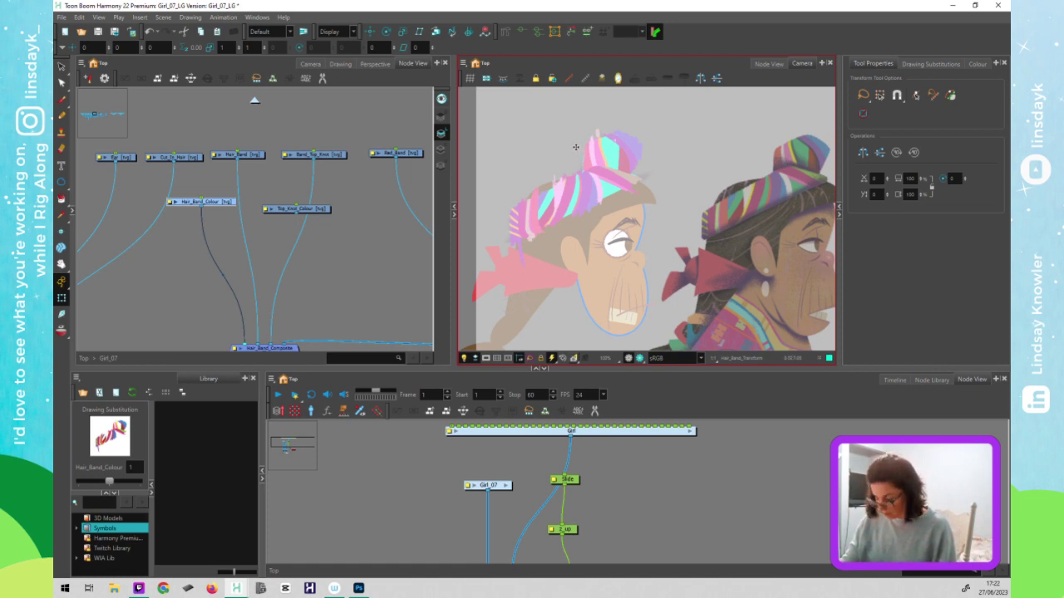
{"action": "left_click", "coordinate": [360, 101]}
{"action": "left_click", "coordinate": [64, 68]}
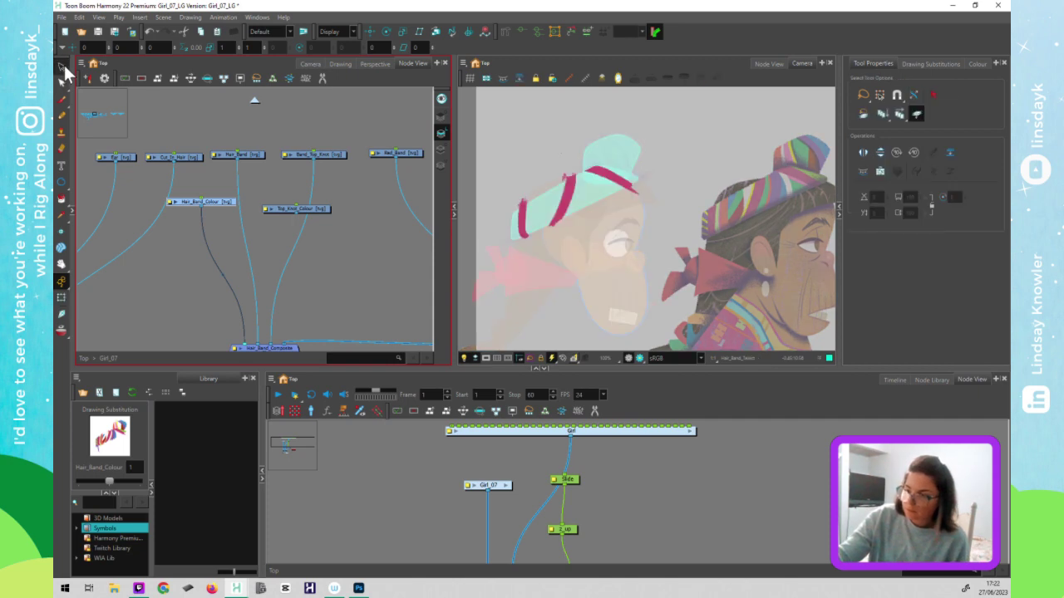
{"action": "left_click_drag", "start_coordinate": [64, 68], "coordinate": [92, 85]}
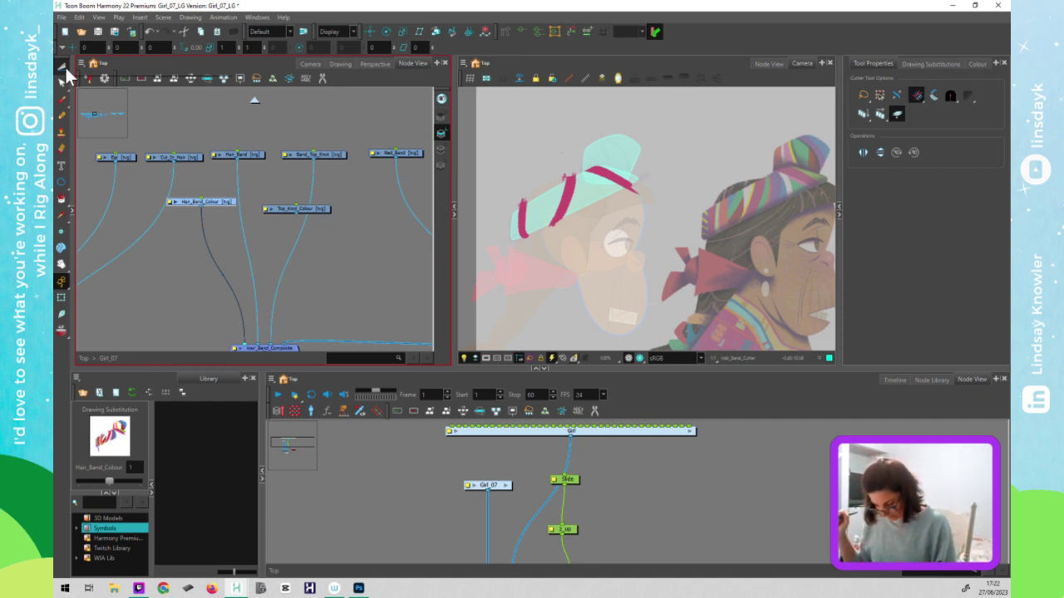
{"action": "left_click", "coordinate": [580, 148]}
{"action": "left_click_drag", "start_coordinate": [580, 146], "coordinate": [578, 147]}
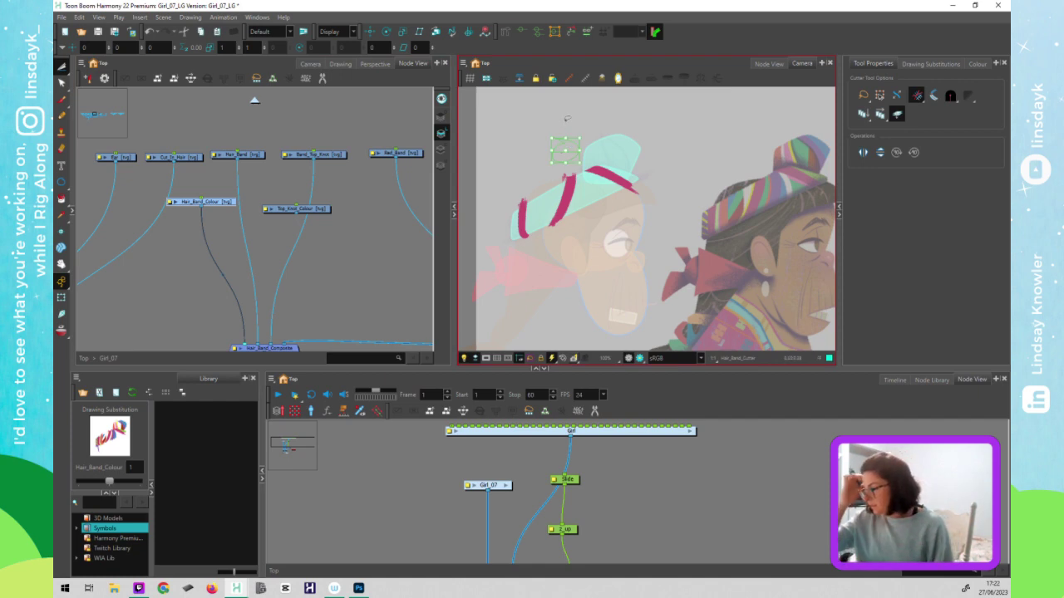
{"action": "key", "text": "Delete"}
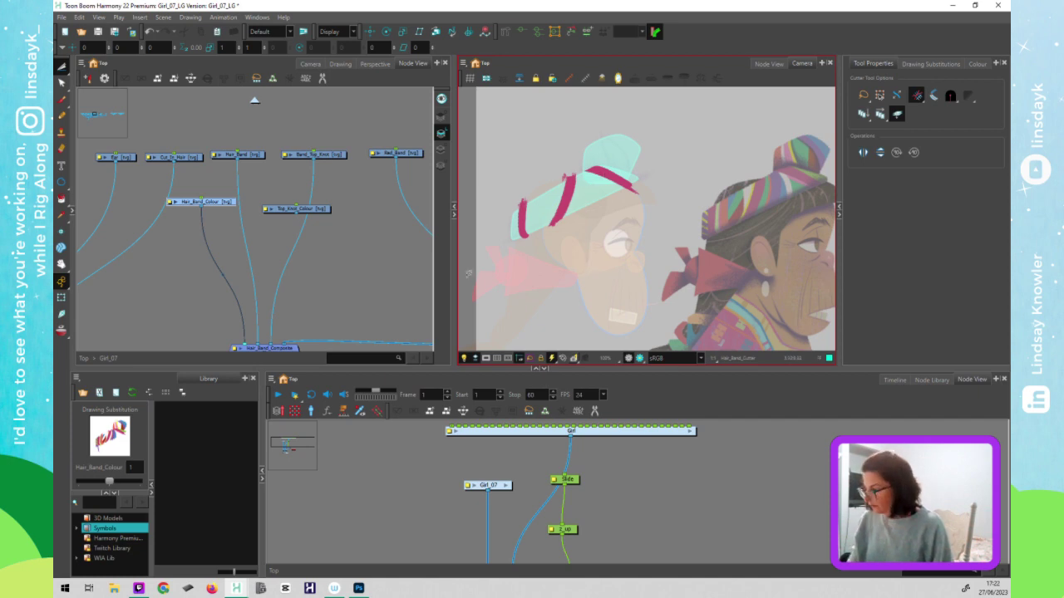
- Try cutting the top-knot stripes out of Hair_Band_Colour's Colour Art, then undo the deletion
{"action": "left_click", "coordinate": [468, 434]}
{"action": "left_click", "coordinate": [293, 217]}
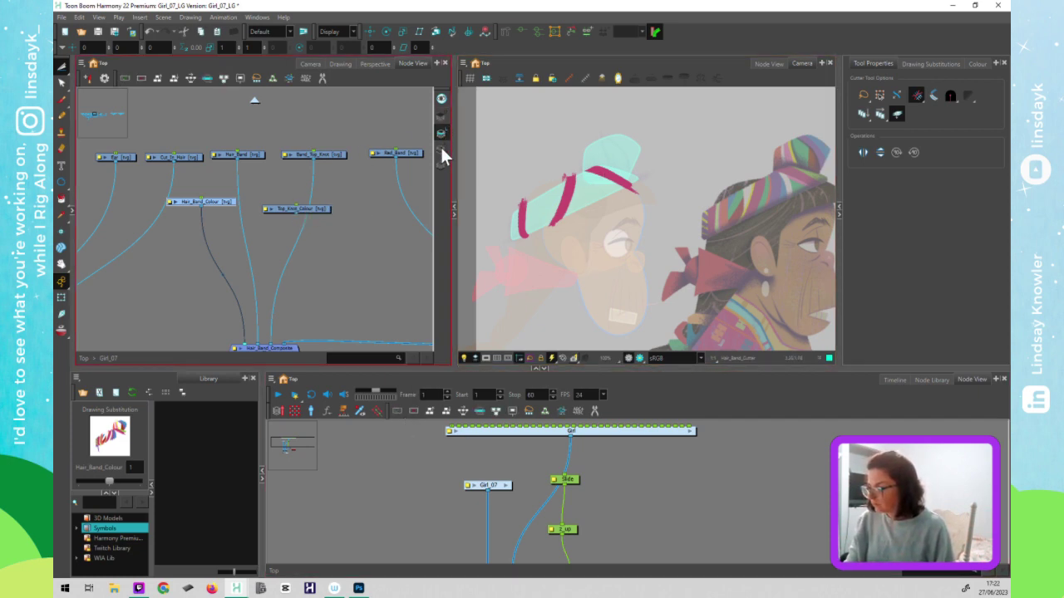
{"action": "key", "text": "l"}
{"action": "left_click_drag", "start_coordinate": [631, 176], "coordinate": [639, 181]}
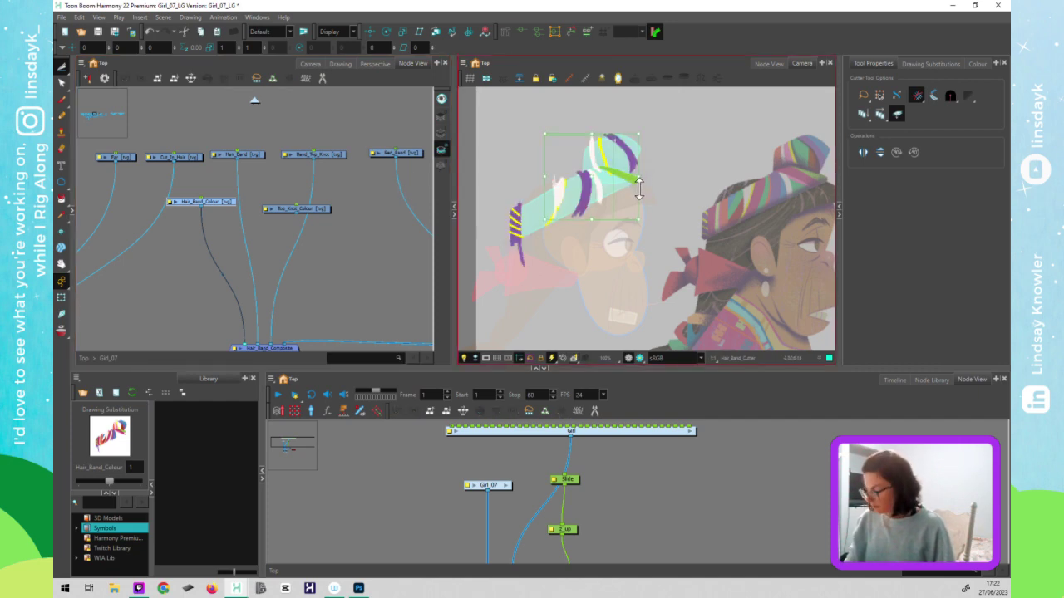
{"action": "key", "text": "Delete"}
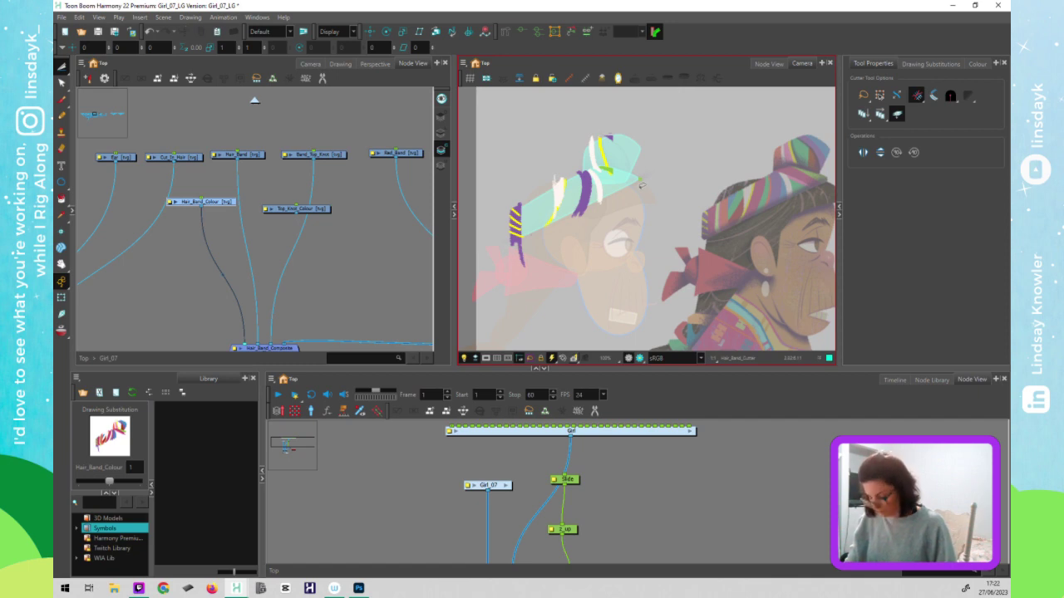
{"action": "key", "text": "ctrl+z"}
{"action": "key", "text": "ctrl+z"}
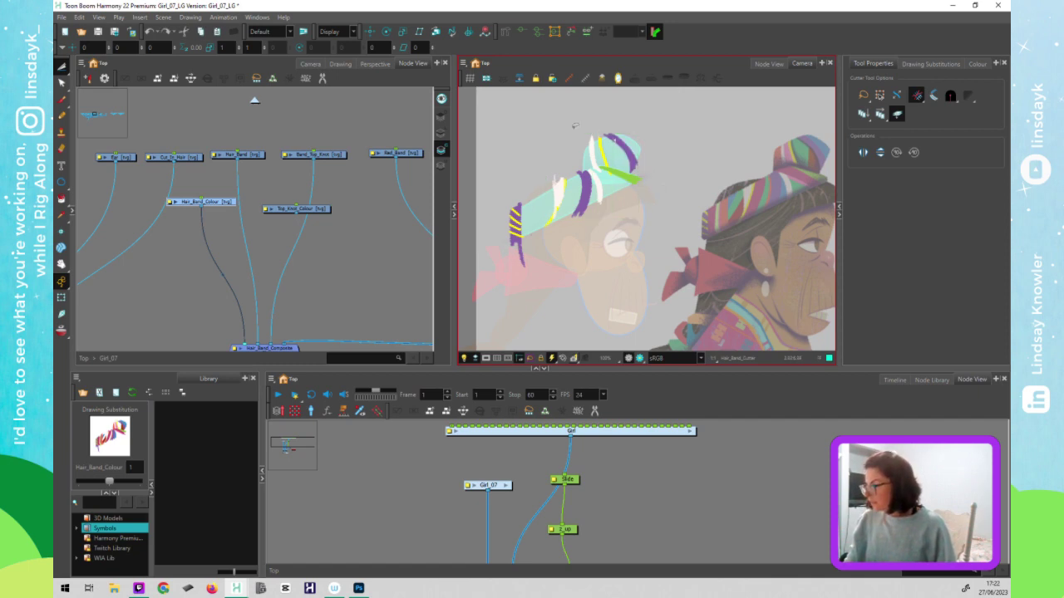
- Try deleting the white and green strokes with the Select tool, then restore them with the Overlay Art active
{"action": "left_click", "coordinate": [184, 157]}
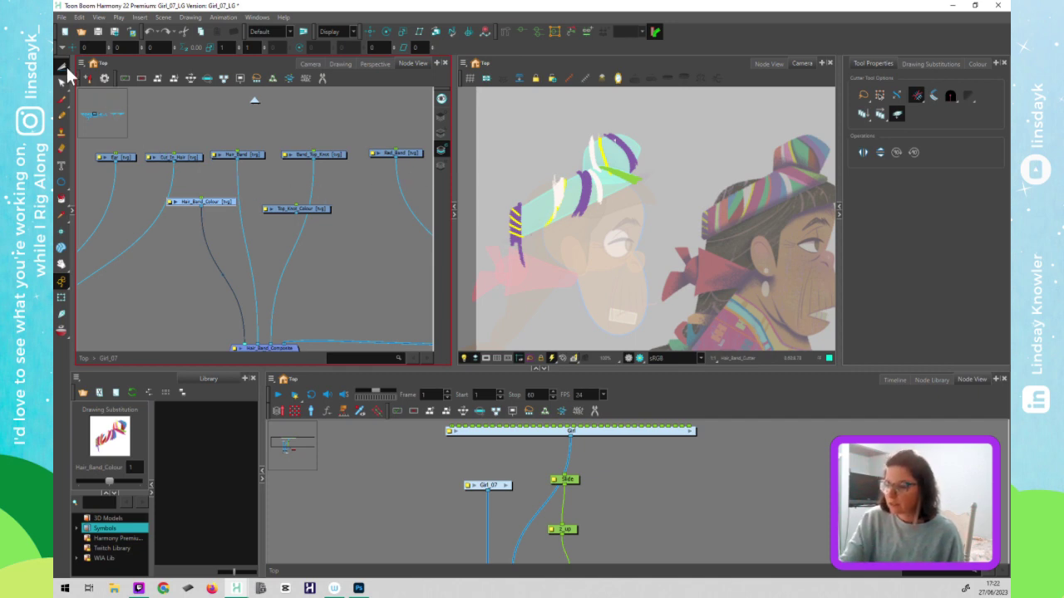
{"action": "left_click_drag", "start_coordinate": [65, 64], "coordinate": [94, 73]}
{"action": "left_click", "coordinate": [633, 158]}
{"action": "left_click", "coordinate": [630, 176]}
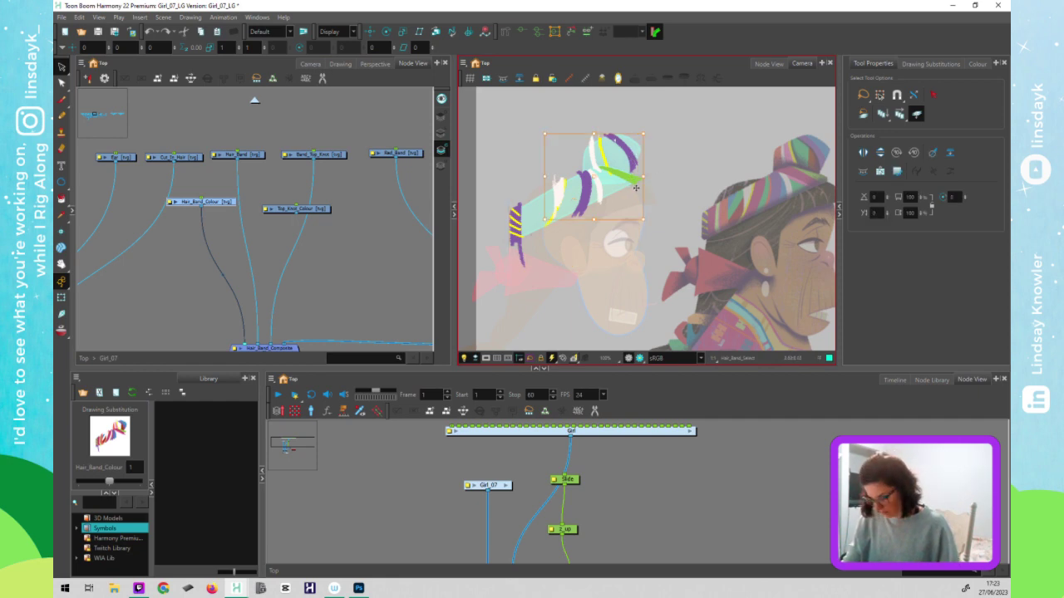
{"action": "key", "text": "Delete"}
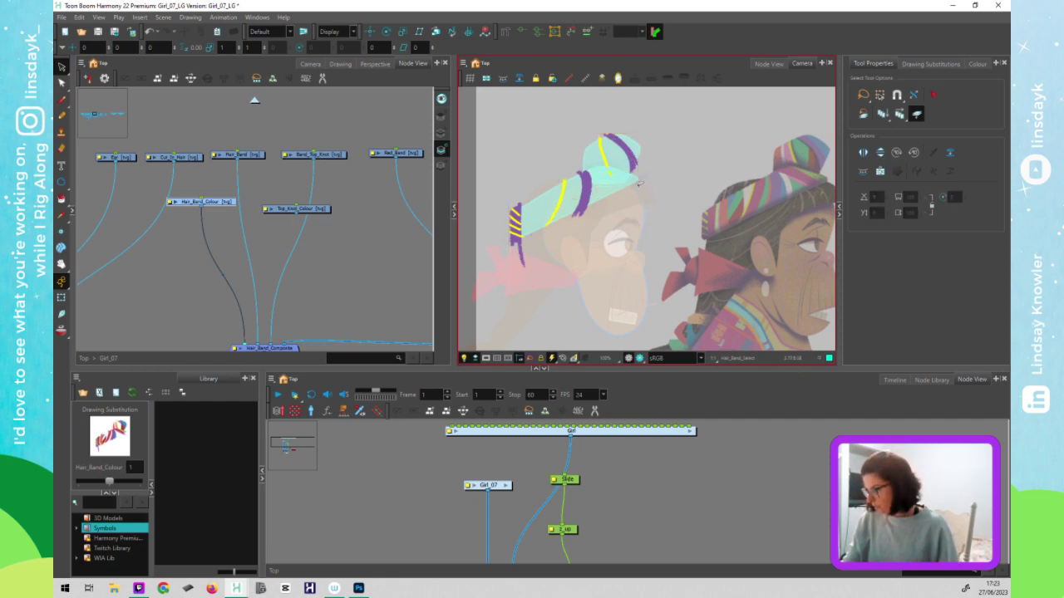
{"action": "left_click", "coordinate": [443, 115]}
{"action": "left_click", "coordinate": [670, 175]}
{"action": "key", "text": "ctrl+z"}
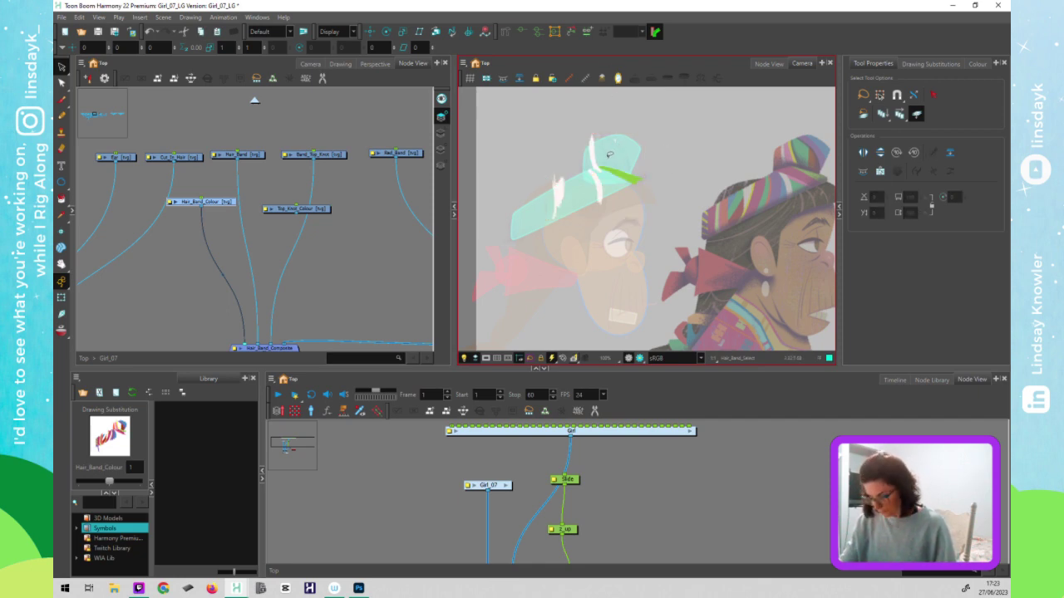
- Cut out and delete the stray white mark near the top of the top knot in Hair_Band_Colour's Overlay Art
{"action": "scroll", "coordinate": [612, 154], "scroll_direction": "up", "scroll_amount": 5}
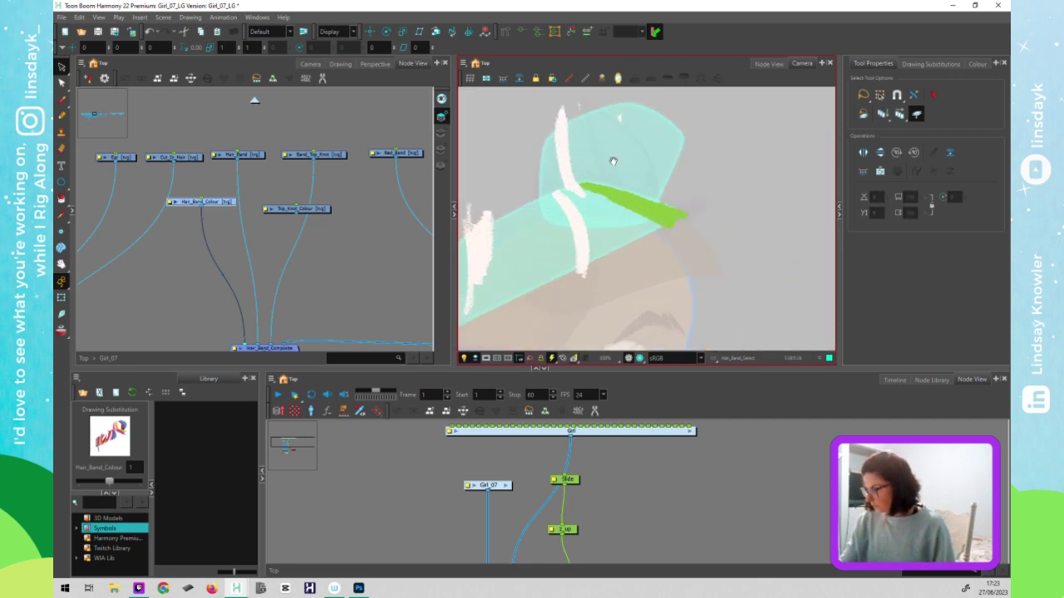
{"action": "left_click_drag", "start_coordinate": [612, 161], "coordinate": [658, 237]}
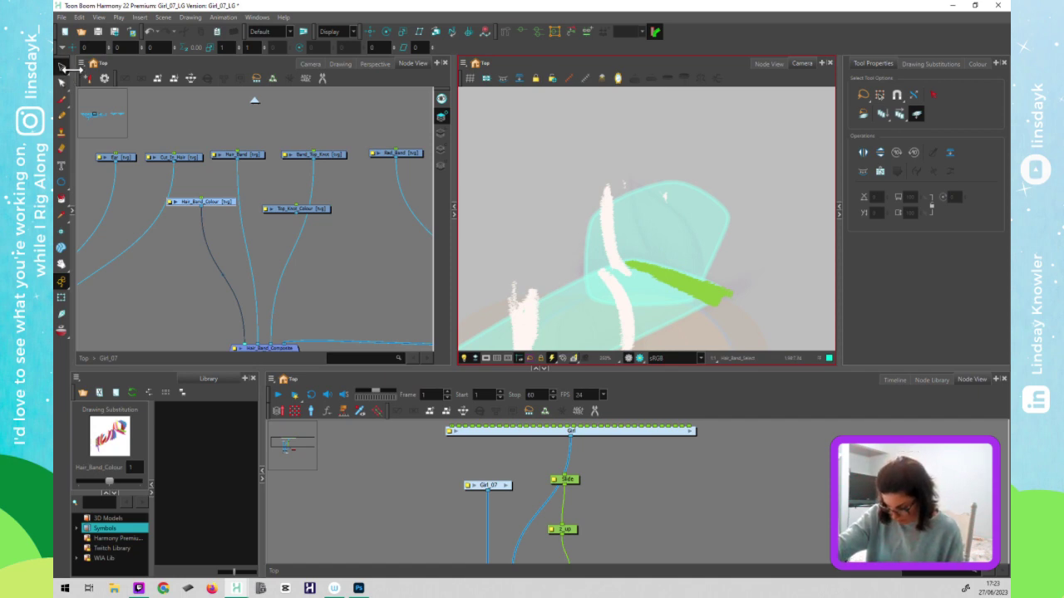
{"action": "key", "text": "alt+t"}
{"action": "mouse_move", "coordinate": [687, 172]}
{"action": "left_mouse_down"}
{"action": "mouse_move", "coordinate": [619, 205]}
{"action": "mouse_move", "coordinate": [659, 155]}
{"action": "left_mouse_up"}
{"action": "key", "text": "Delete"}
{"action": "scroll", "coordinate": [664, 238], "scroll_direction": "down", "scroll_amount": 2}
{"action": "scroll", "coordinate": [640, 193], "scroll_direction": "up", "scroll_amount": 3}
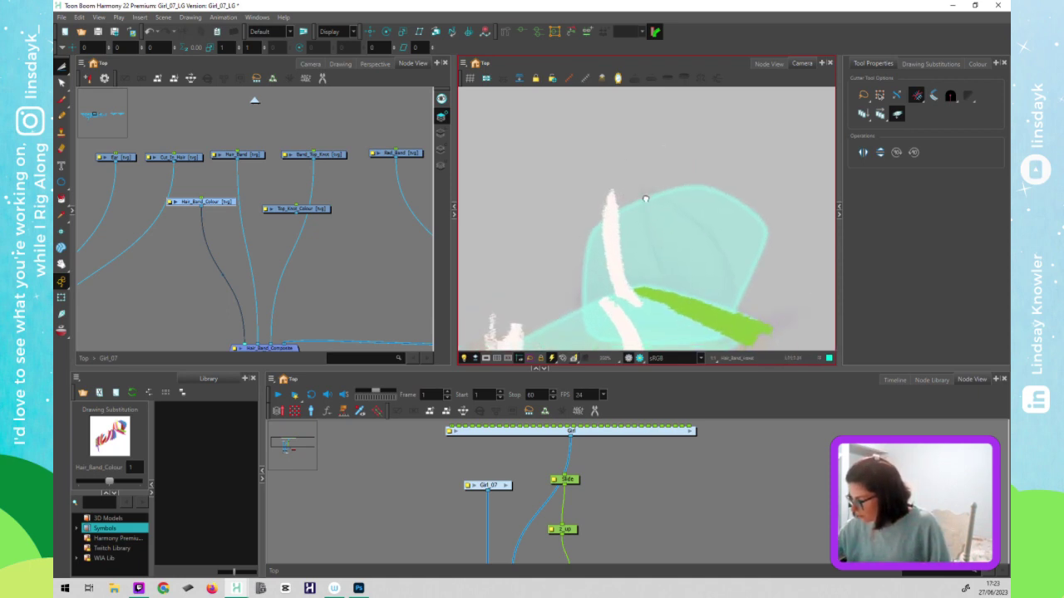
{"action": "scroll", "coordinate": [644, 199], "scroll_direction": "up", "scroll_amount": 2}
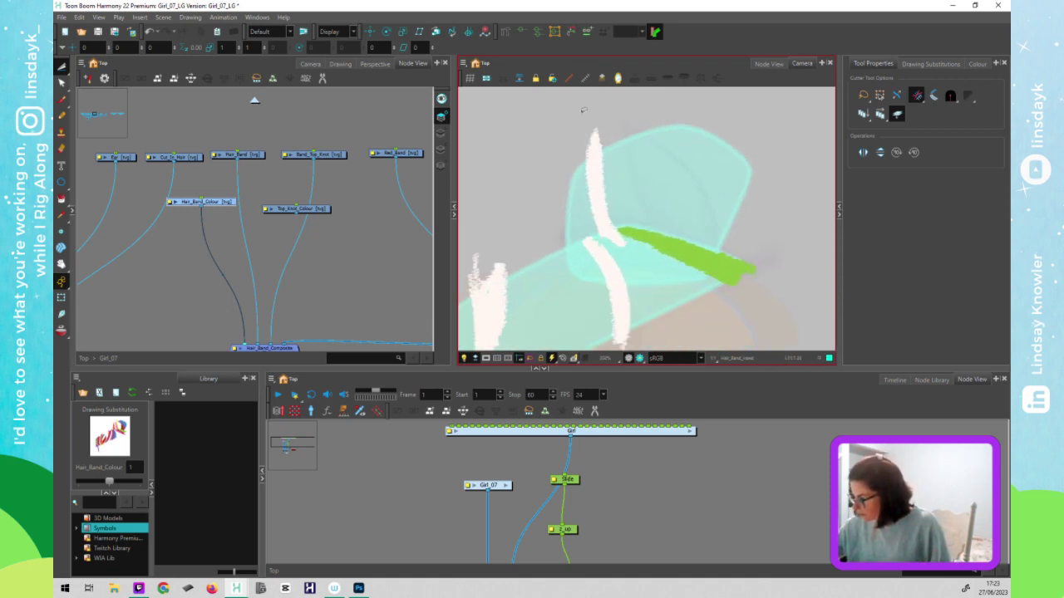
- Cut out the long white stripe on the top knot in Hair_Band_Colour's Overlay Art and delete it
{"action": "mouse_move", "coordinate": [611, 134]}
{"action": "left_mouse_down"}
{"action": "mouse_move", "coordinate": [579, 117]}
{"action": "mouse_move", "coordinate": [581, 225]}
{"action": "mouse_move", "coordinate": [605, 267]}
{"action": "mouse_move", "coordinate": [639, 274]}
{"action": "mouse_move", "coordinate": [615, 225]}
{"action": "mouse_move", "coordinate": [606, 122]}
{"action": "left_mouse_up"}
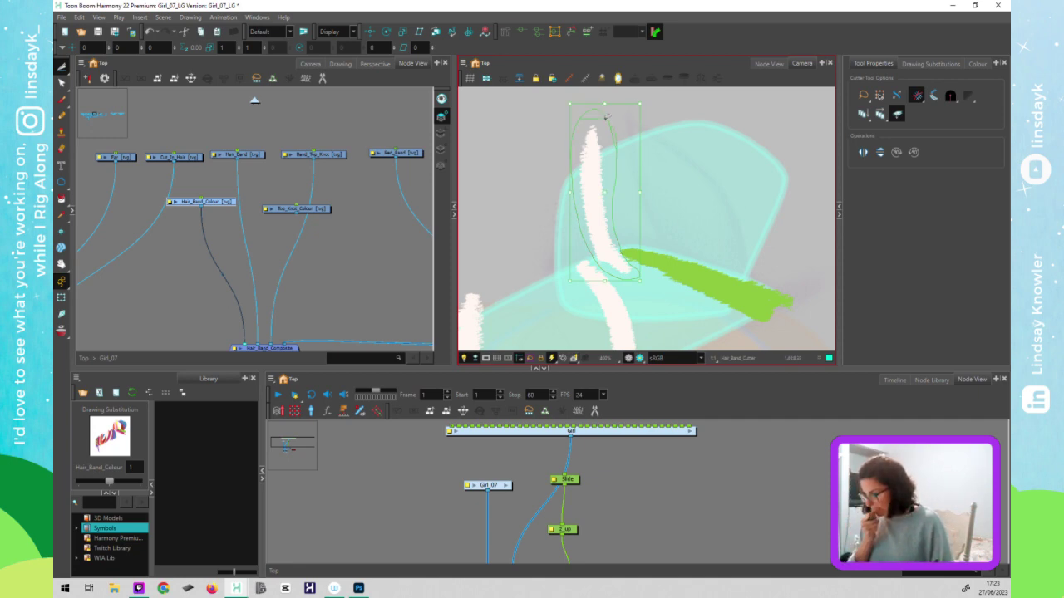
{"action": "key", "text": "Delete"}
{"action": "scroll", "coordinate": [606, 117], "scroll_direction": "down", "scroll_amount": 3}
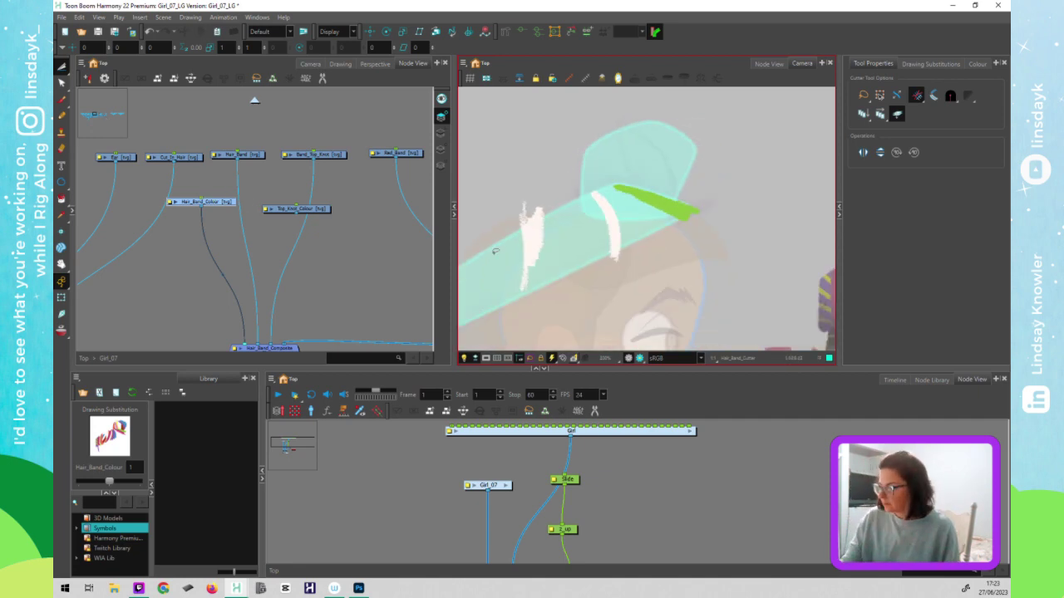
- Select the remaining white and green strokes in Hair_Band_Colour's Overlay Art and cut them from that layer
{"action": "left_click", "coordinate": [164, 204]}
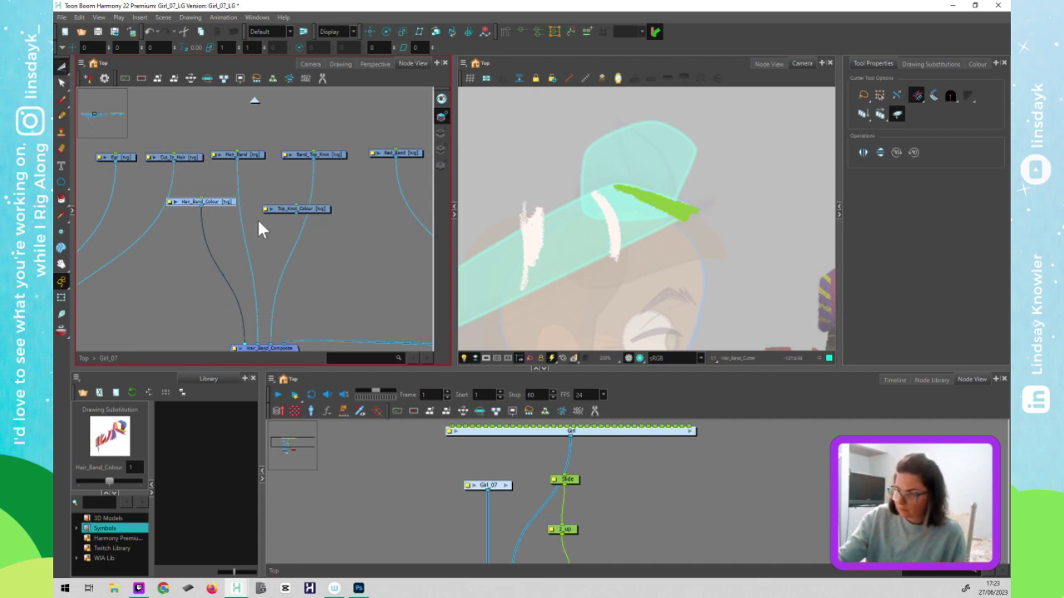
{"action": "left_click", "coordinate": [444, 130]}
{"action": "left_click", "coordinate": [441, 132]}
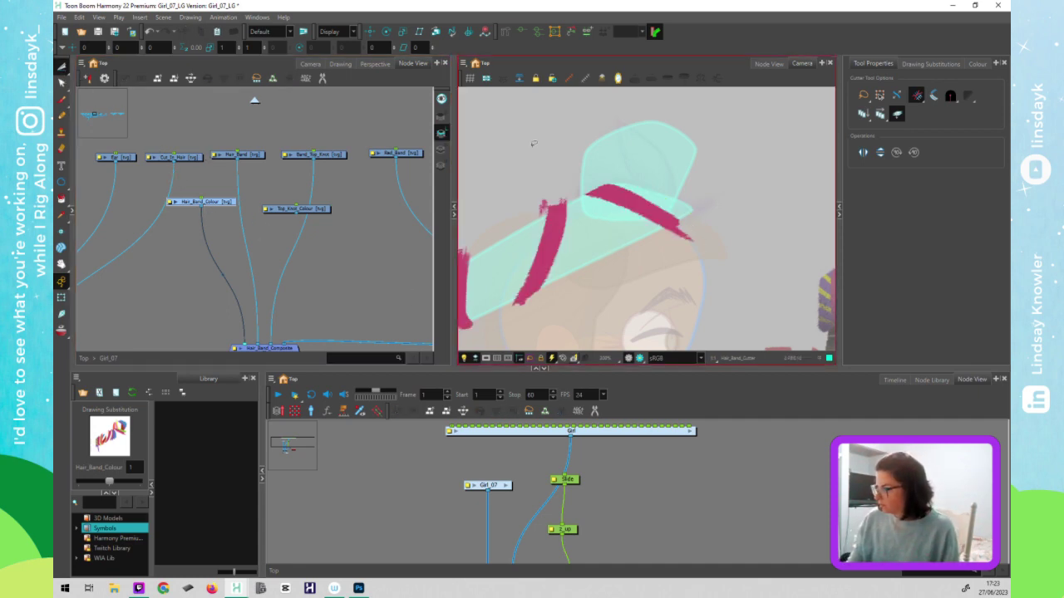
{"action": "left_click", "coordinate": [441, 116]}
{"action": "left_click", "coordinate": [61, 69]}
{"action": "left_click", "coordinate": [97, 69]}
{"action": "scroll", "coordinate": [670, 254], "scroll_direction": "down", "scroll_amount": 2}
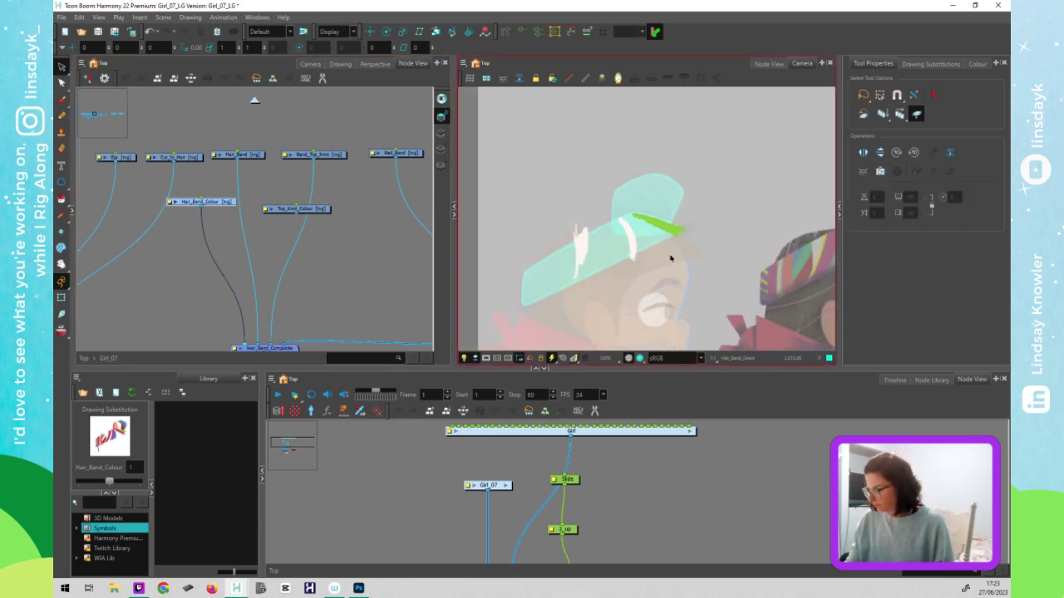
{"action": "left_click", "coordinate": [670, 251]}
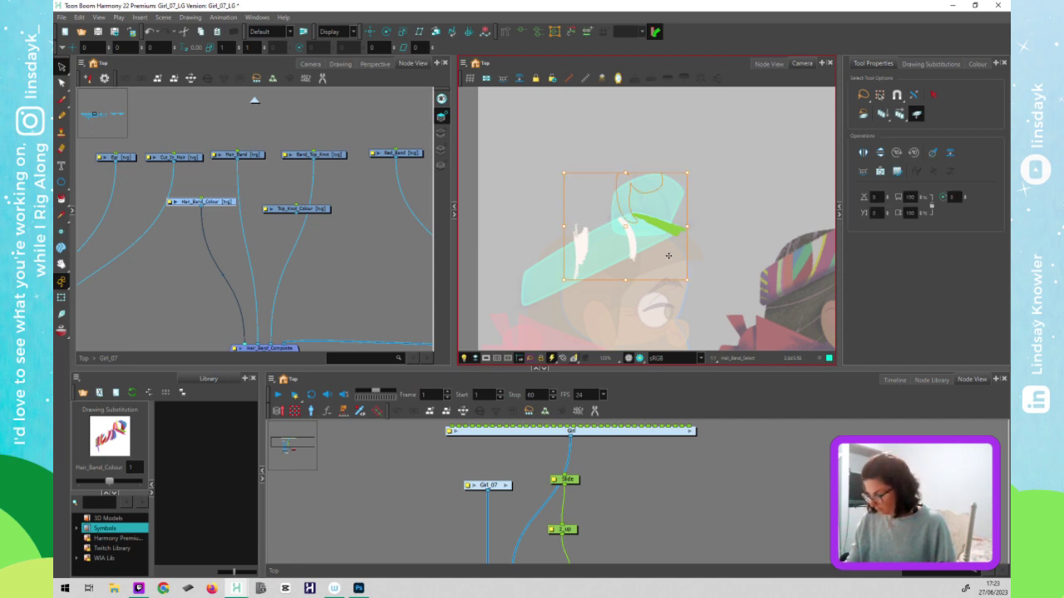
{"action": "key", "text": "Delete"}
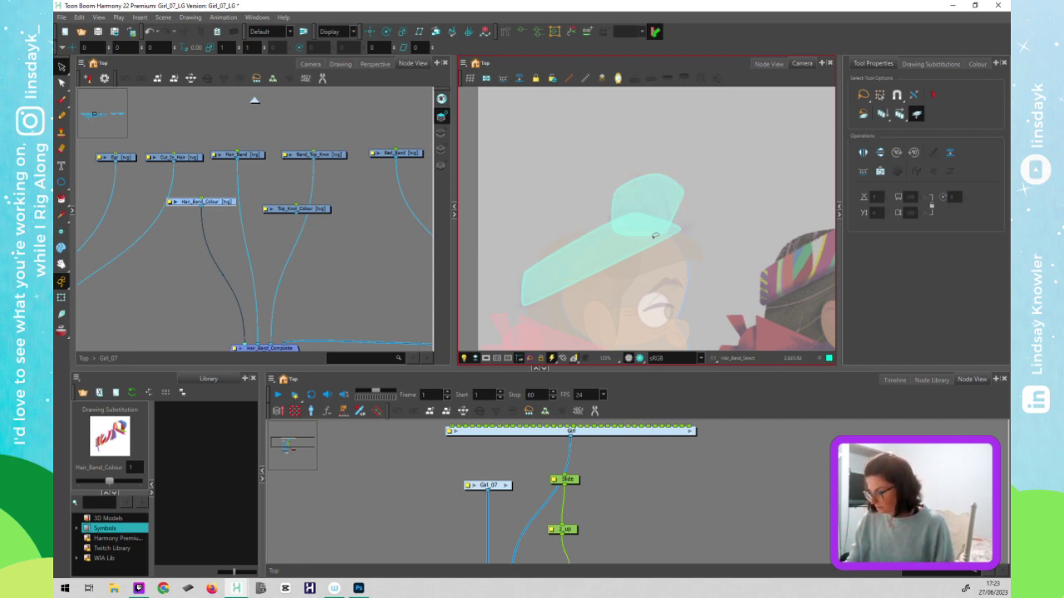
- Try pasting the white and green strokes into Hair_Band_Colour's Colour Art
{"action": "left_click", "coordinate": [441, 132]}
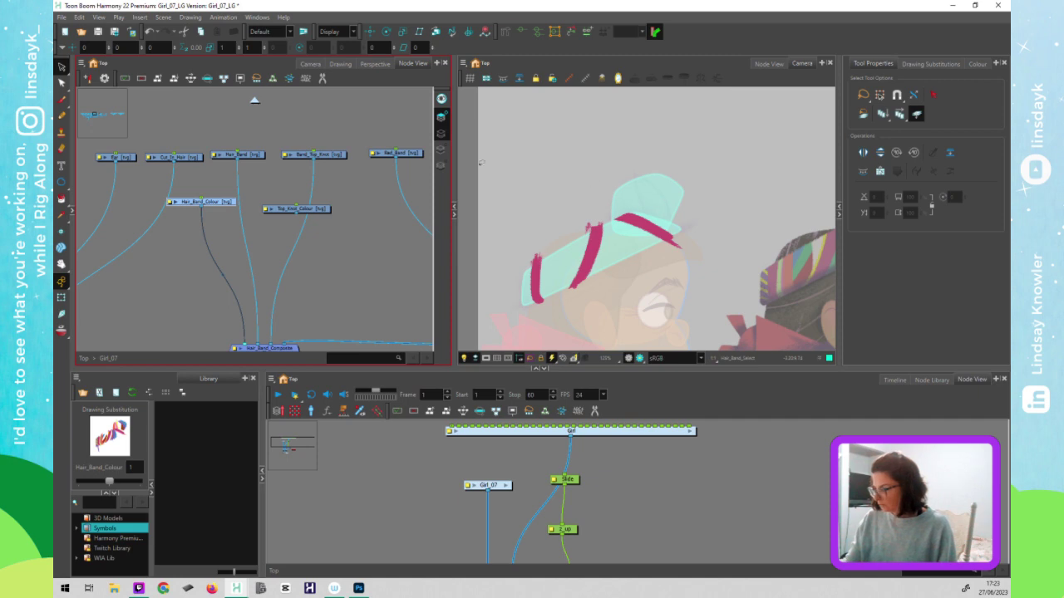
{"action": "left_click_drag", "start_coordinate": [698, 323], "coordinate": [641, 312]}
{"action": "left_click", "coordinate": [441, 149]}
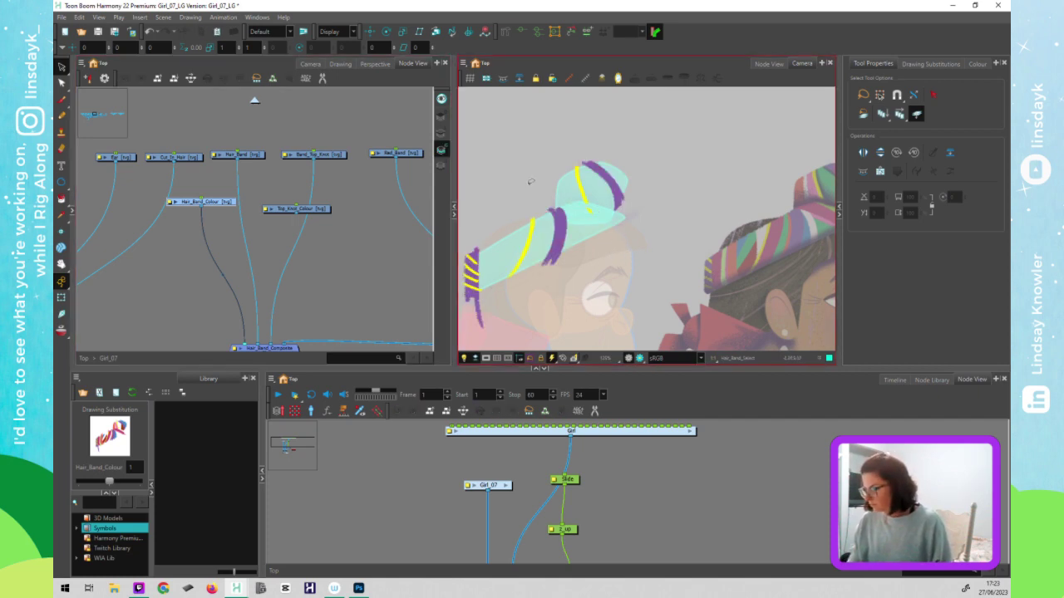
{"action": "left_click", "coordinate": [441, 133]}
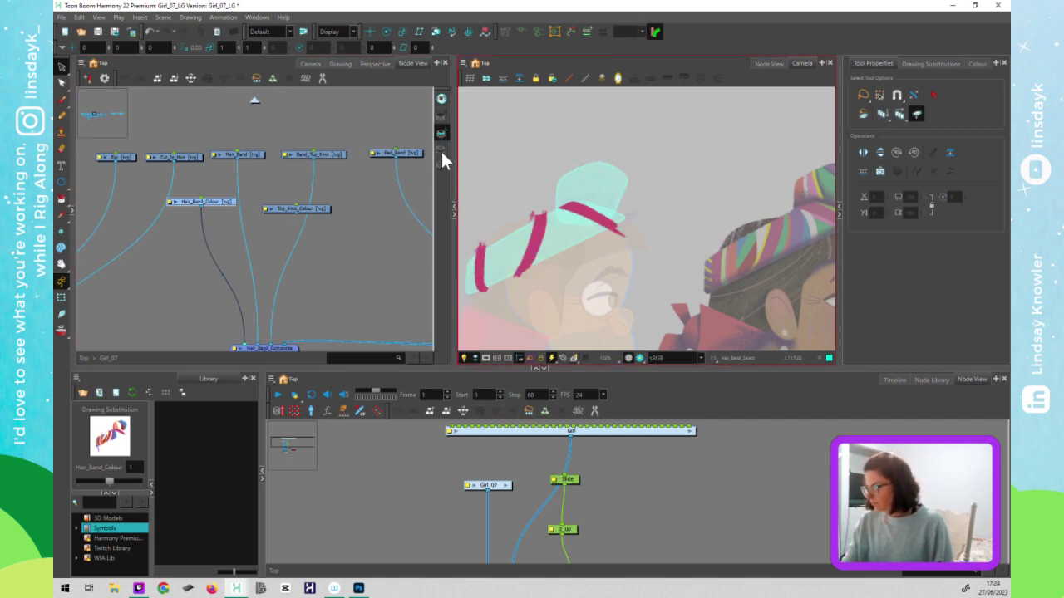
{"action": "left_click", "coordinate": [443, 148]}
{"action": "left_click", "coordinate": [647, 240]}
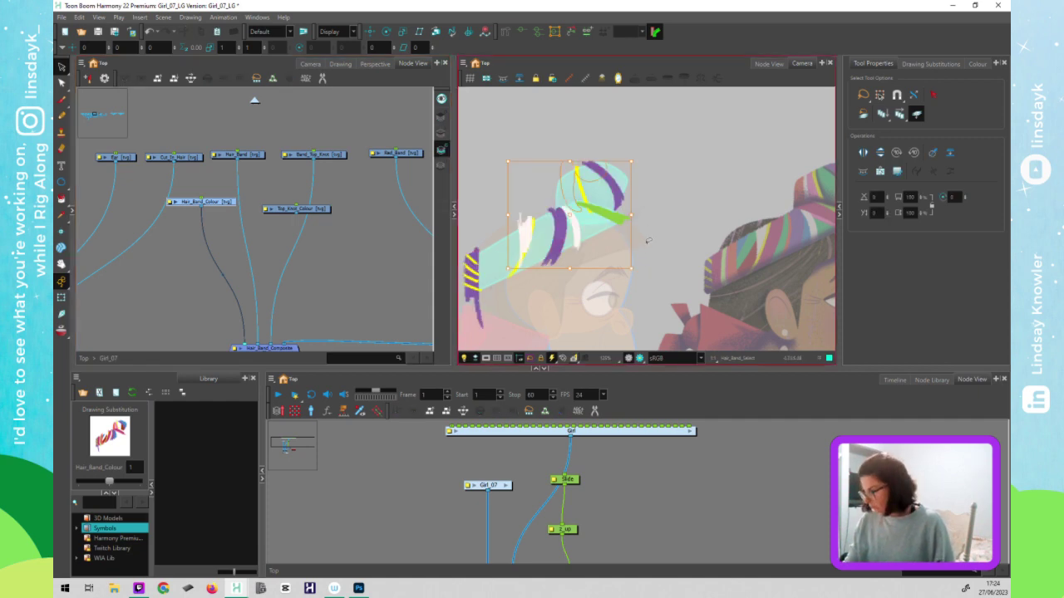
- Undo the Colour Art paste and paste the white and green strokes into Hair_Band_Colour's Line Art instead
{"action": "left_click", "coordinate": [441, 133]}
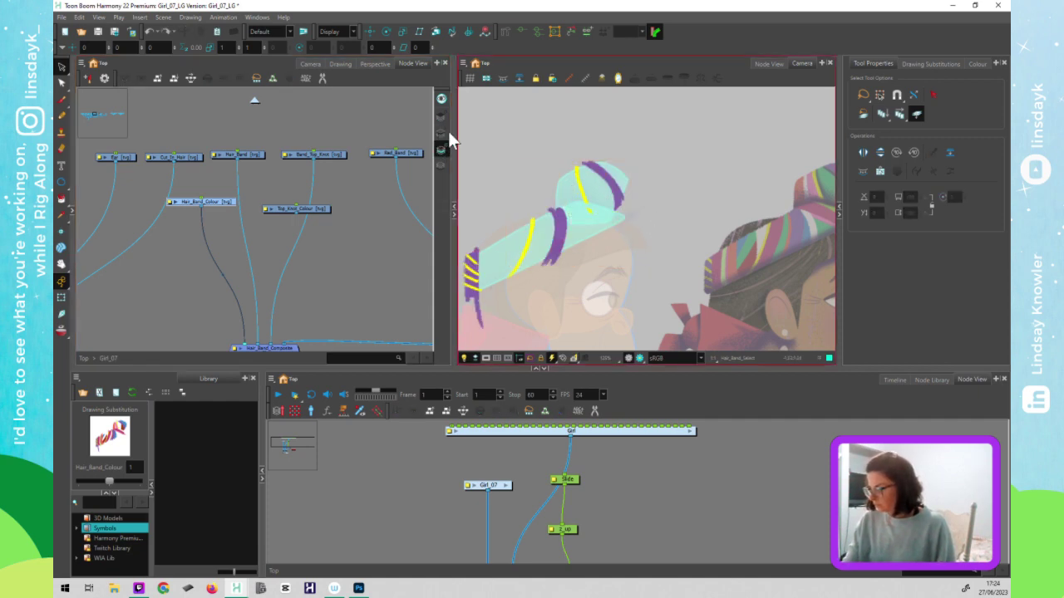
{"action": "left_click", "coordinate": [629, 201]}
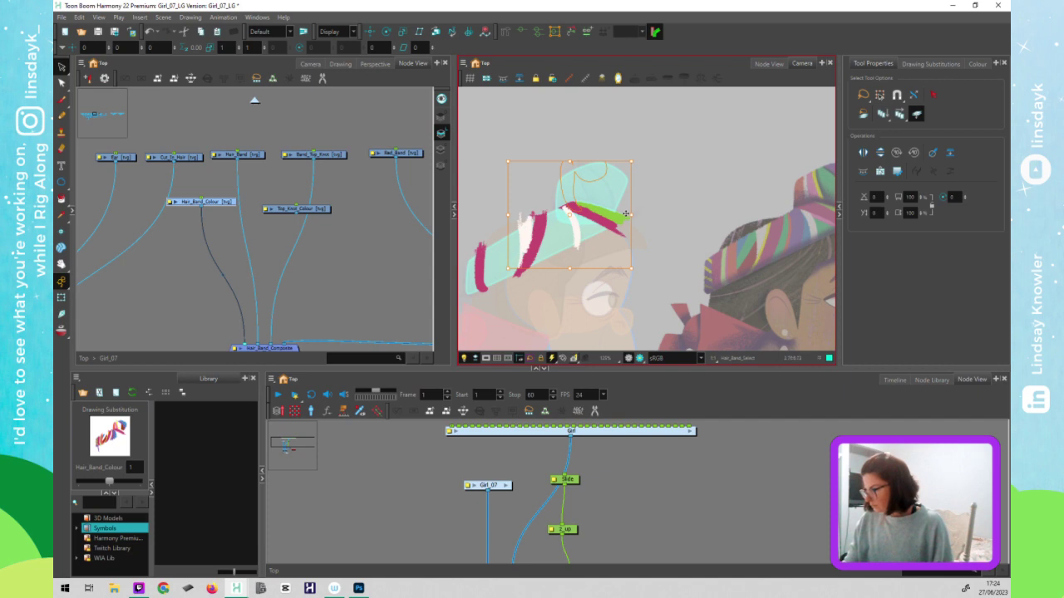
{"action": "left_click", "coordinate": [454, 135]}
{"action": "left_click", "coordinate": [455, 141]}
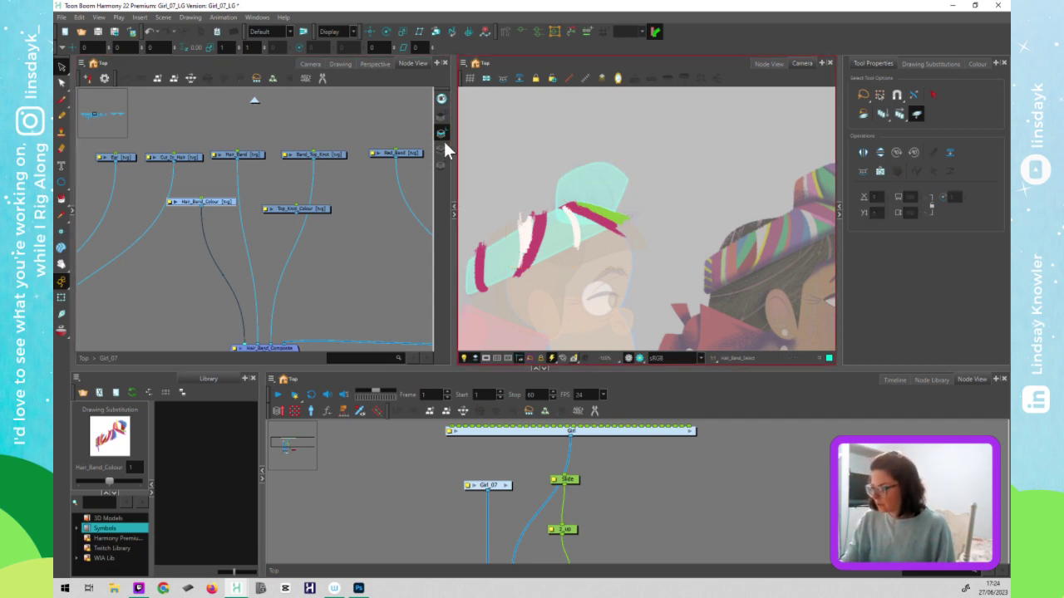
- Cut the purple and yellow top-knot stripes out of Hair_Band_Colour's Colour Art and delete them
{"action": "left_click", "coordinate": [619, 185]}
{"action": "left_click_drag", "start_coordinate": [661, 191], "coordinate": [674, 191]}
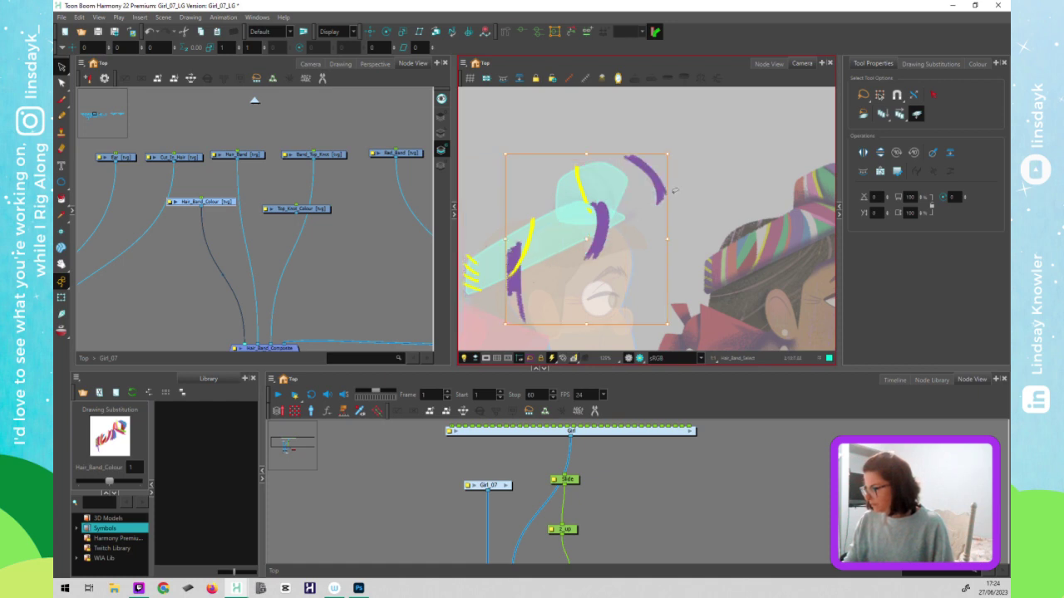
{"action": "key", "text": "ctrl+z"}
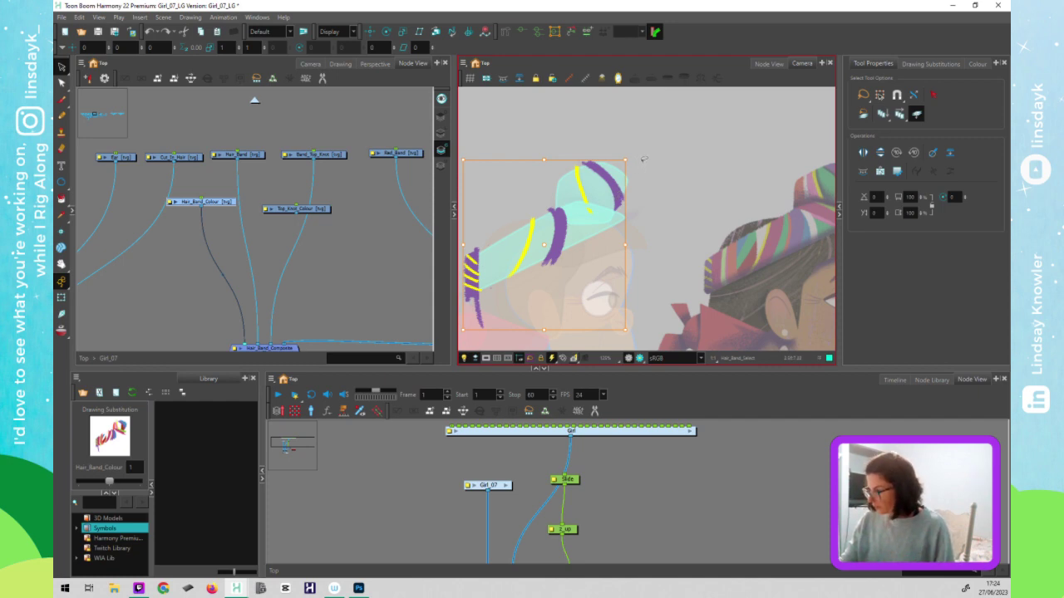
{"action": "key", "text": "alt+t"}
{"action": "left_click_drag", "start_coordinate": [606, 127], "coordinate": [606, 125]}
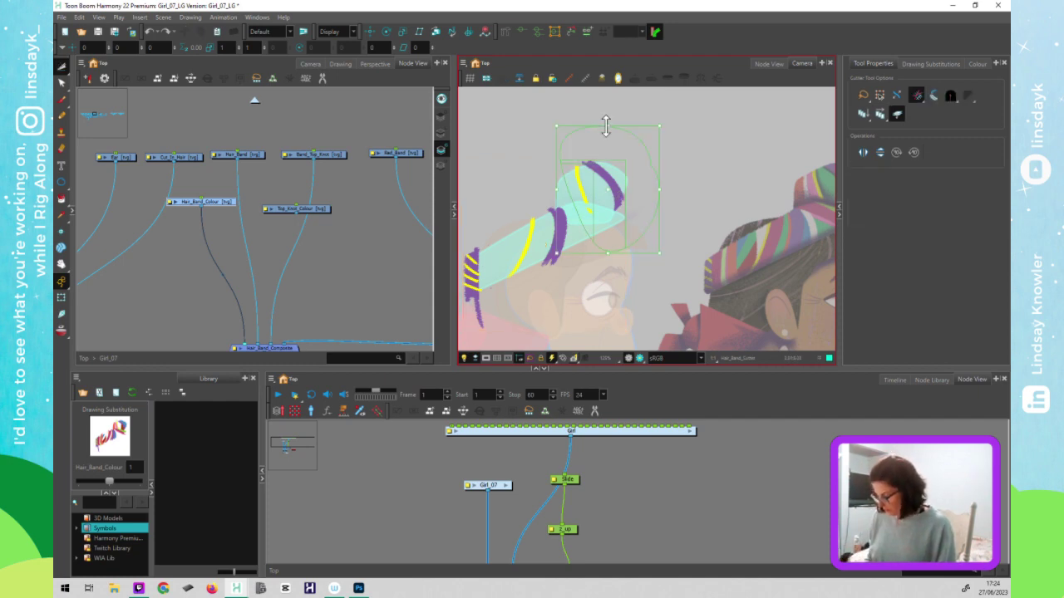
{"action": "key", "text": "Delete"}
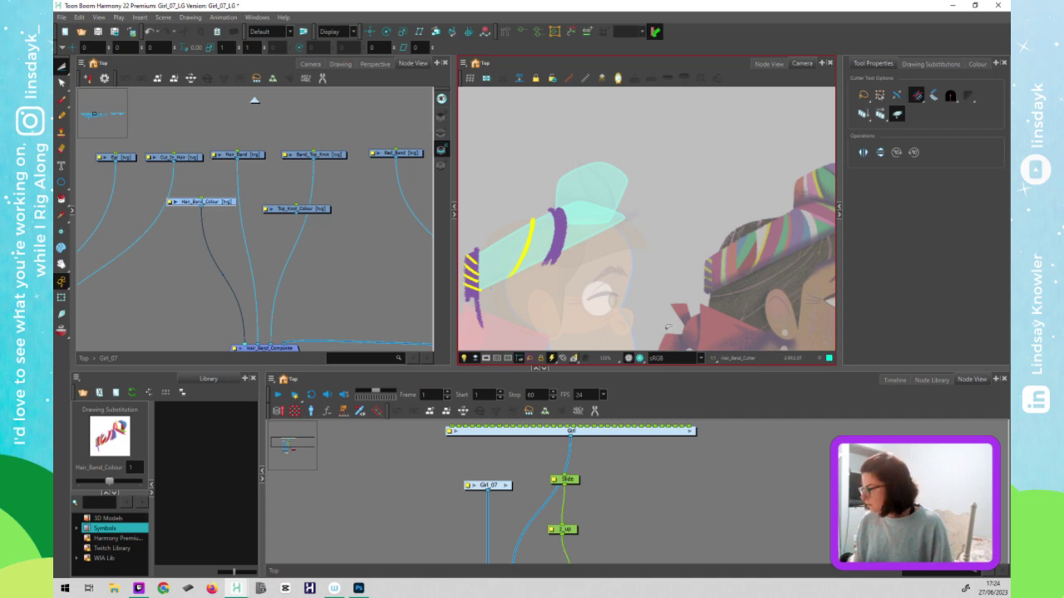
- Compare the Top_Knot_Colour drawing with the Hair_Band_Colour drawing
{"action": "left_click", "coordinate": [315, 207]}
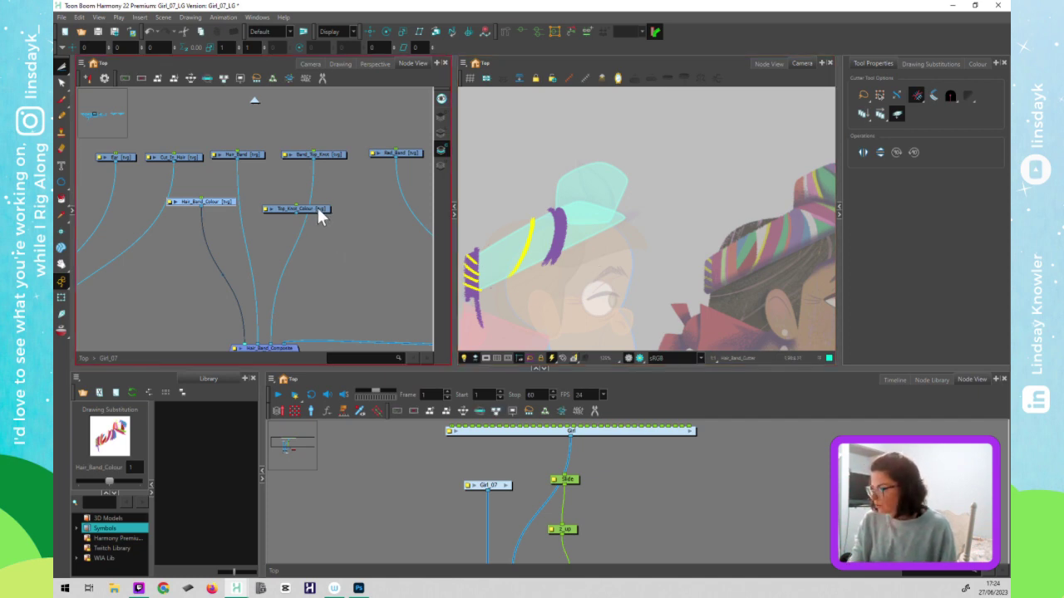
{"action": "left_click", "coordinate": [318, 211]}
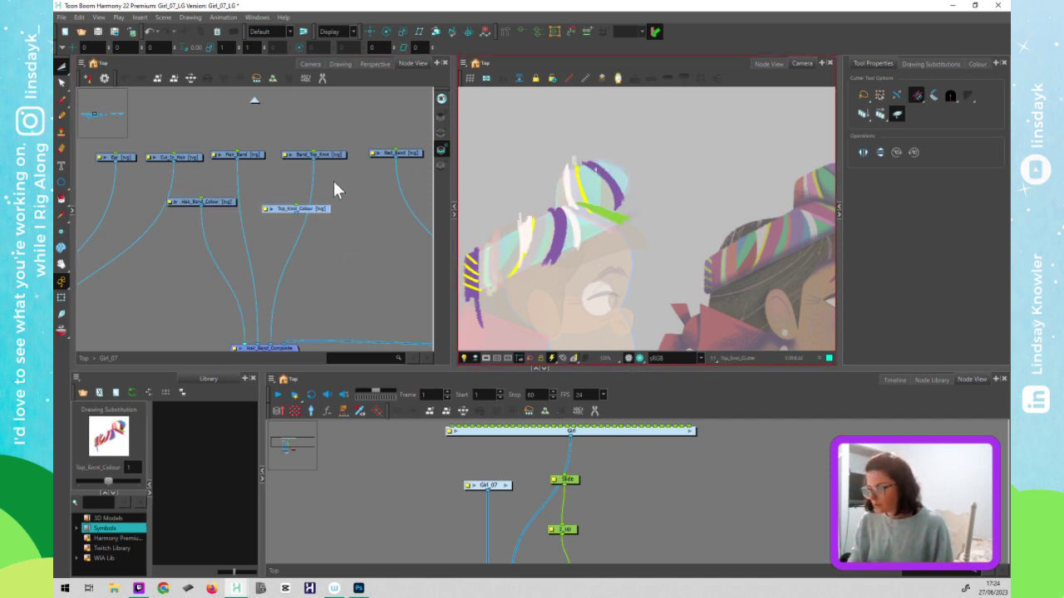
{"action": "left_click", "coordinate": [226, 200]}
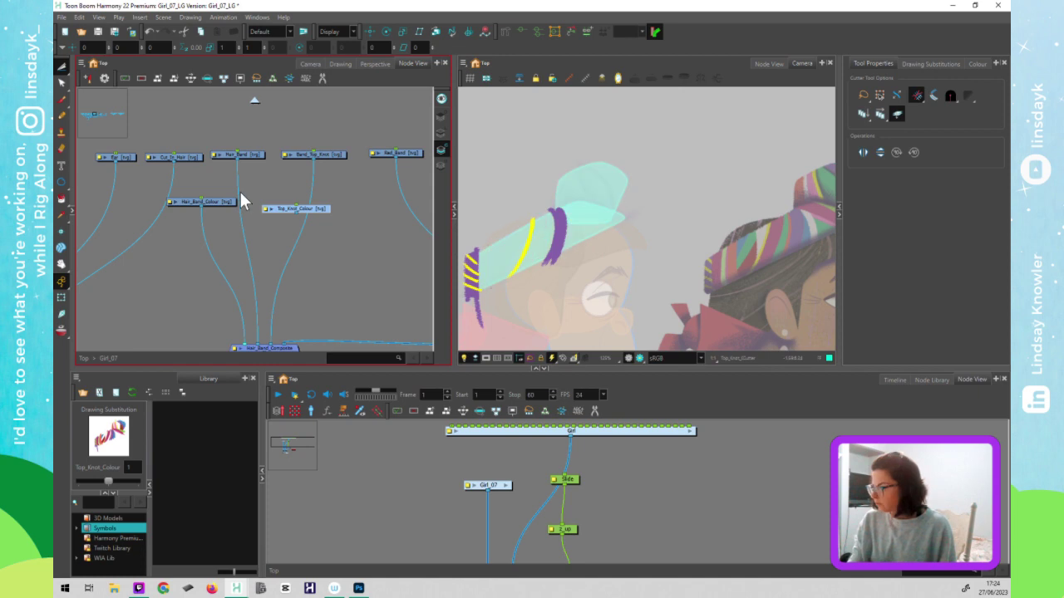
- Move all strokes except the bright red ones from Hair_Band_Colour's Underlay Art to its Overlay Art
{"action": "left_click", "coordinate": [441, 165]}
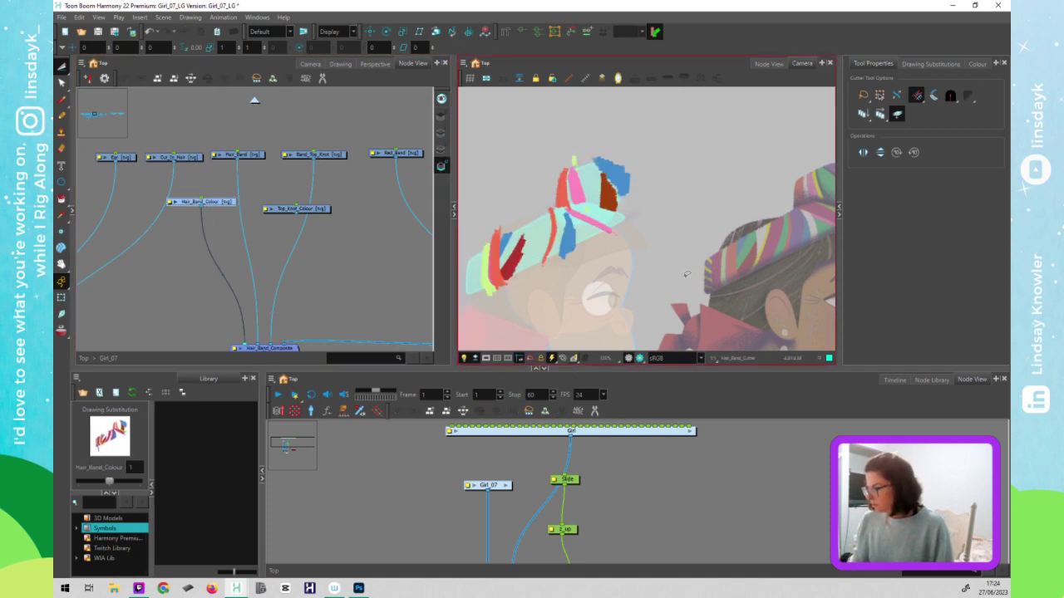
{"action": "left_click_drag", "start_coordinate": [599, 222], "coordinate": [643, 200]}
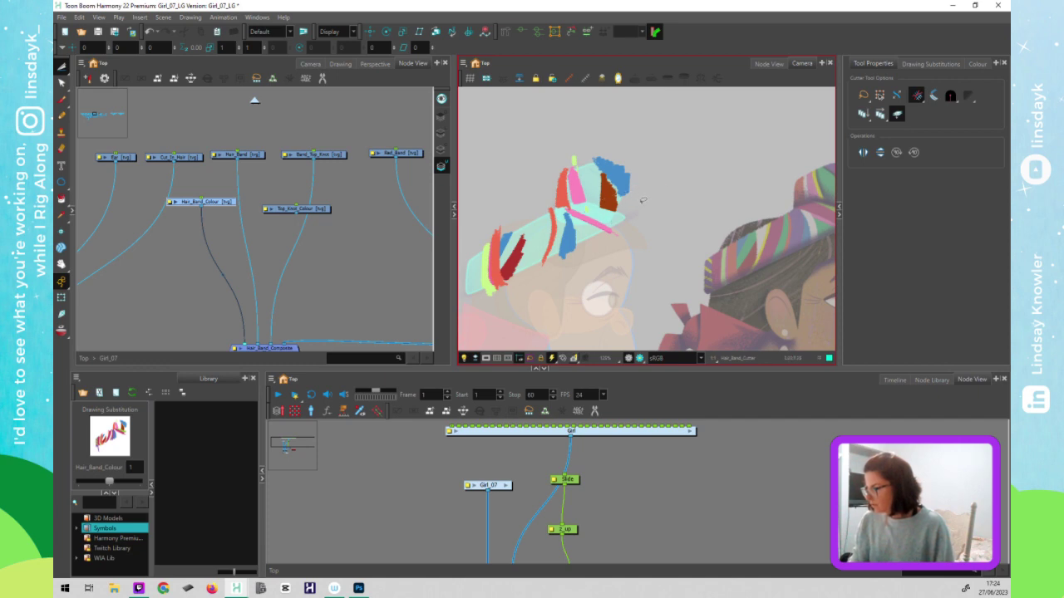
{"action": "key", "text": "alt+s"}
{"action": "left_click", "coordinate": [613, 201]}
{"action": "left_click_drag", "start_coordinate": [609, 205], "coordinate": [573, 270]}
{"action": "key", "text": "ctrl+z"}
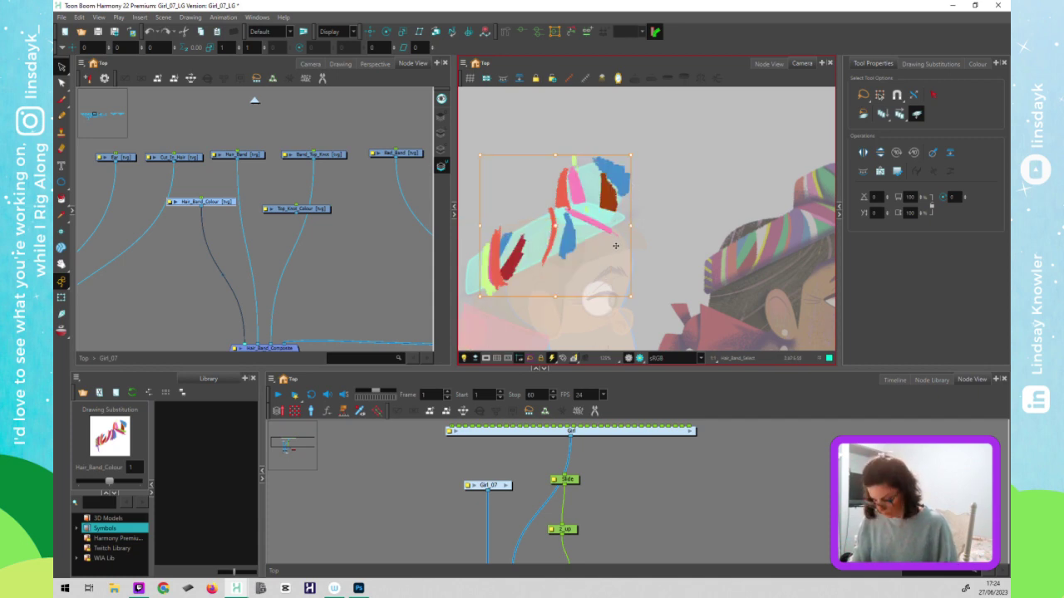
{"action": "key", "text": "Delete"}
{"action": "left_click", "coordinate": [441, 116]}
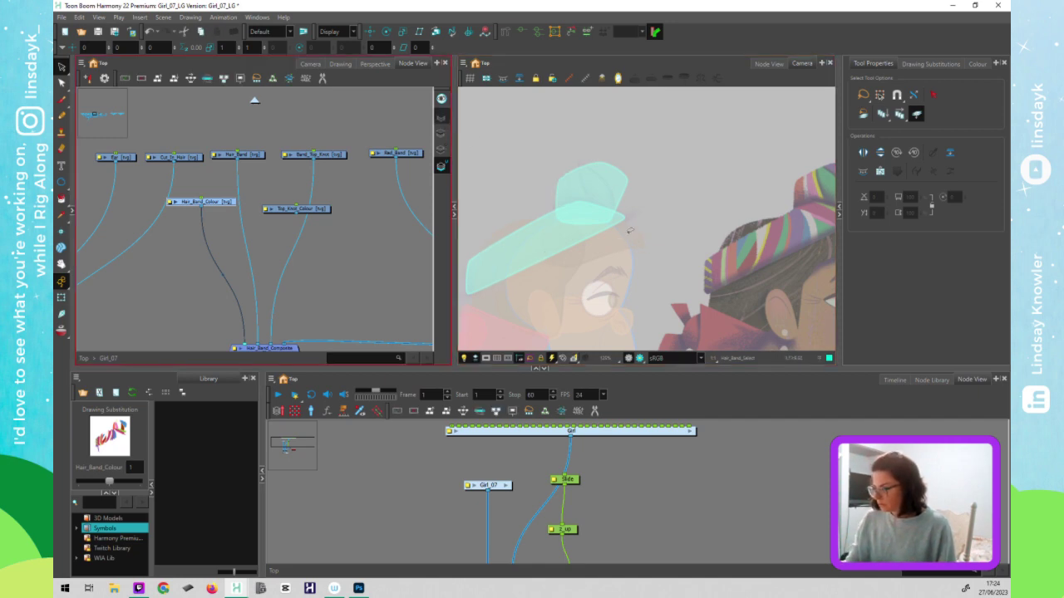
{"action": "key", "text": "ctrl+v"}
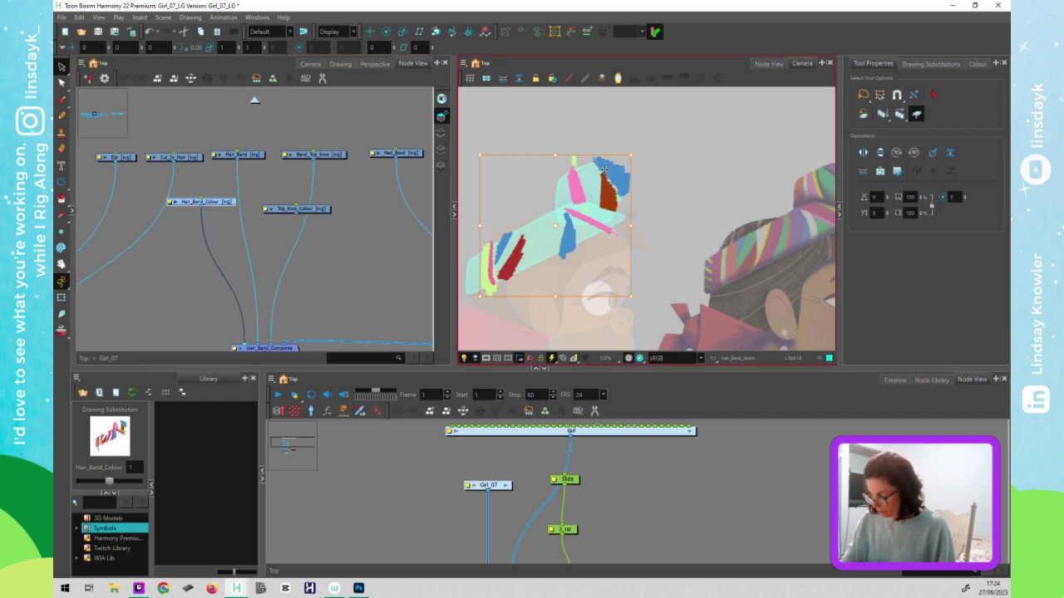
- Cut out the pink, brown, blue and yellow top-knot stripes in Hair_Band_Colour's Overlay Art and delete them
{"action": "key", "text": "alt+t"}
{"action": "mouse_move", "coordinate": [644, 143]}
{"action": "left_mouse_down"}
{"action": "mouse_move", "coordinate": [586, 127]}
{"action": "mouse_move", "coordinate": [575, 206]}
{"action": "mouse_move", "coordinate": [622, 219]}
{"action": "mouse_move", "coordinate": [653, 166]}
{"action": "mouse_move", "coordinate": [627, 125]}
{"action": "mouse_move", "coordinate": [632, 155]}
{"action": "left_mouse_up"}
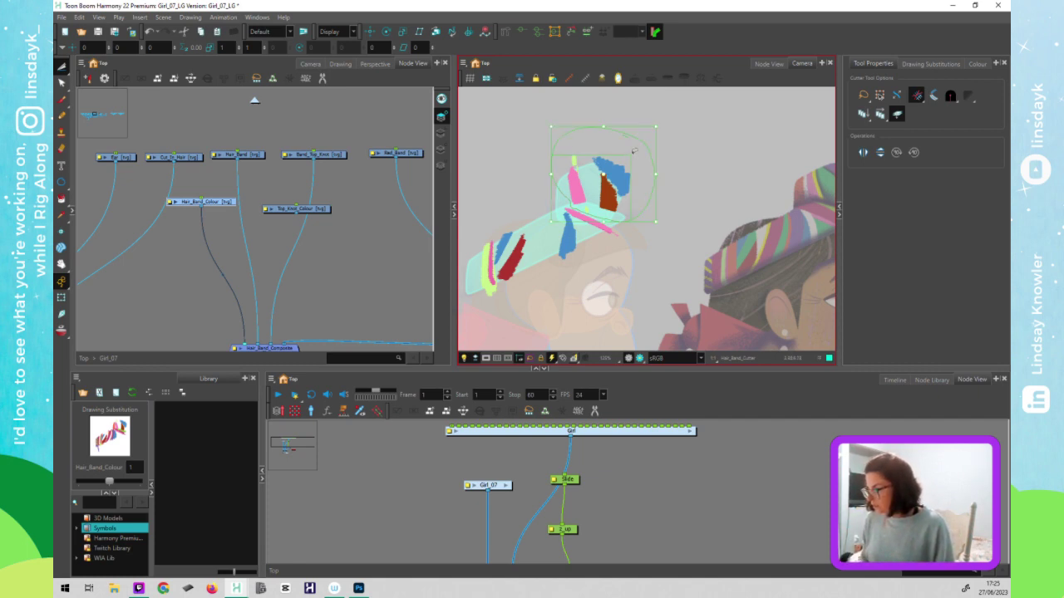
{"action": "key", "text": "Delete"}
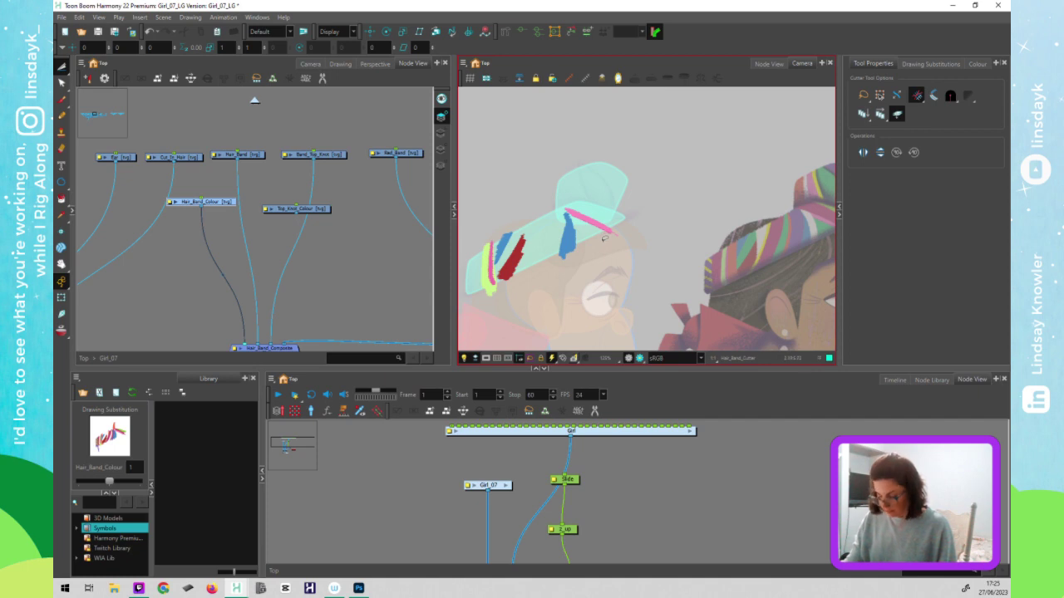
- Move the remaining pink, blue, dark red and yellow headband stripes from the Overlay Art back to the Underlay Art
{"action": "key", "text": "alt+s"}
{"action": "key", "text": "ctrl+a"}
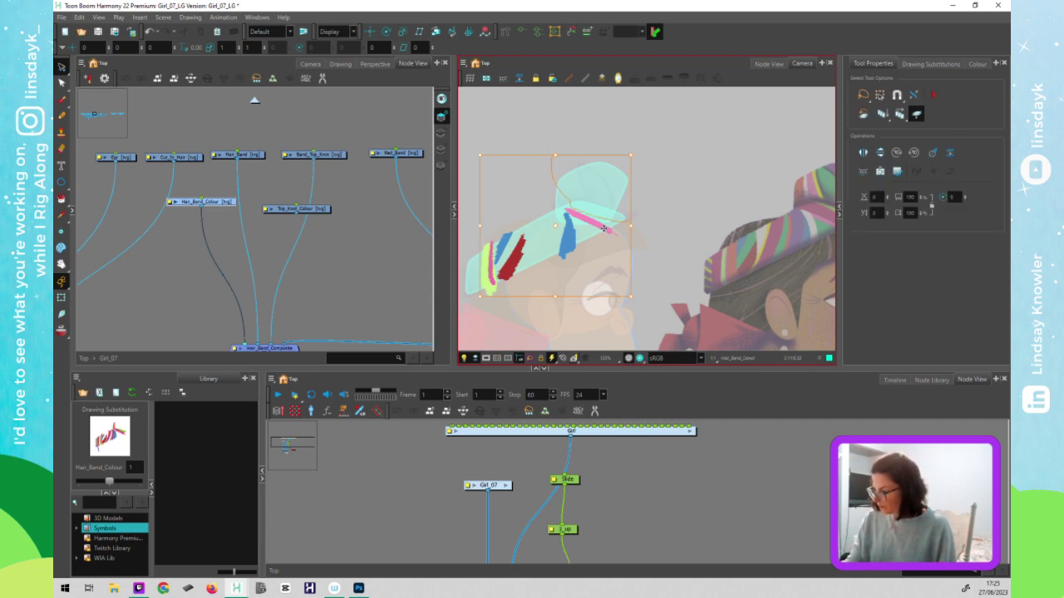
{"action": "key", "text": "ctrl+x"}
{"action": "left_click", "coordinate": [442, 151]}
{"action": "left_click", "coordinate": [558, 191]}
{"action": "left_click", "coordinate": [441, 165]}
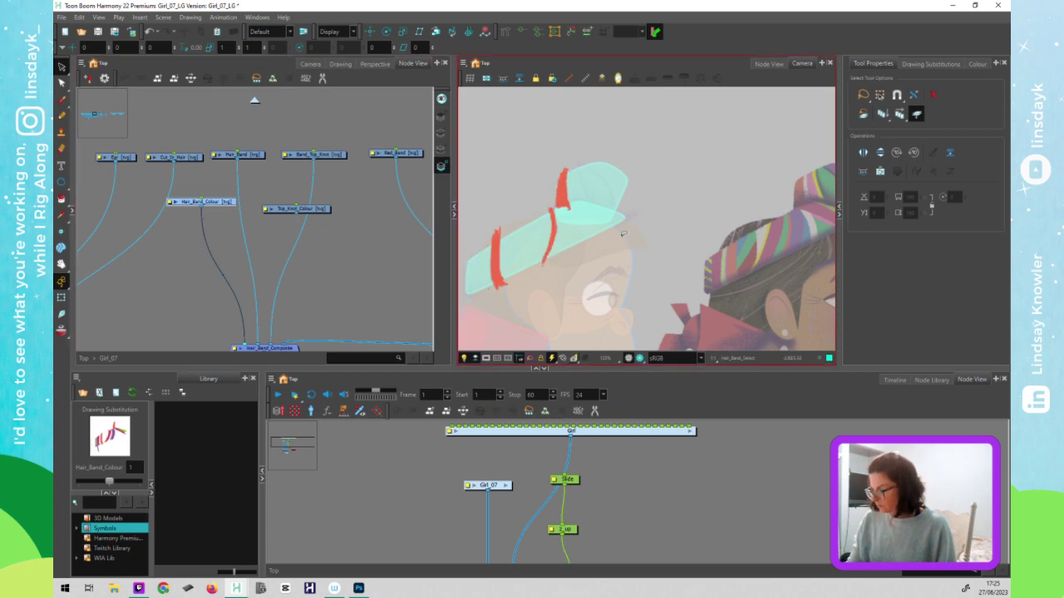
{"action": "key", "text": "ctrl+v"}
- Move the bright red strokes from Hair_Band_Colour's Underlay Art to its Overlay Art
{"action": "left_click", "coordinate": [566, 173]}
{"action": "key", "text": "ctrl+a"}
{"action": "key", "text": "Delete"}
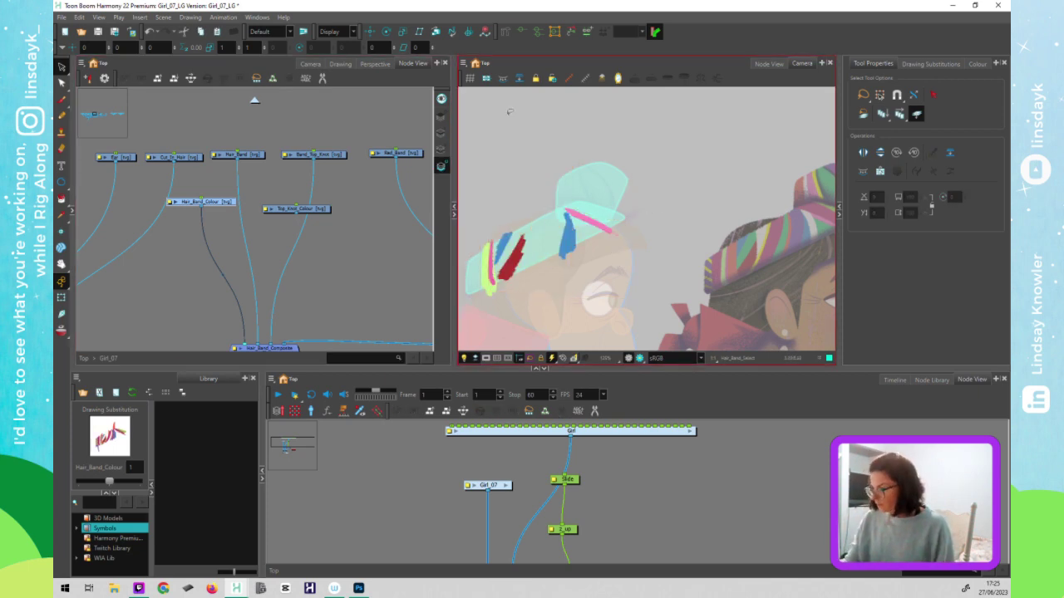
{"action": "left_click", "coordinate": [443, 114]}
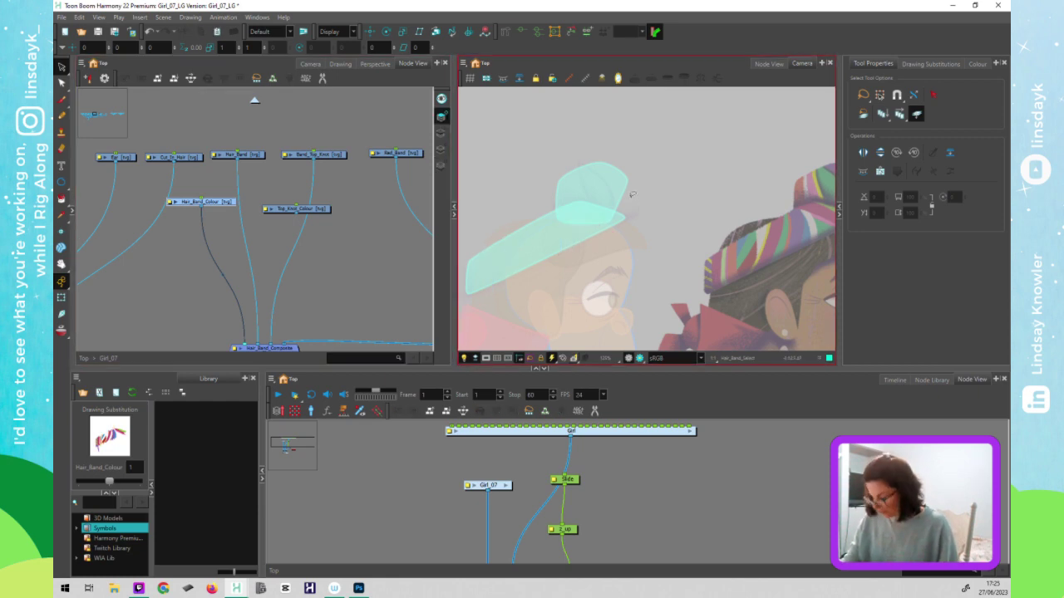
{"action": "key", "text": "ctrl+v"}
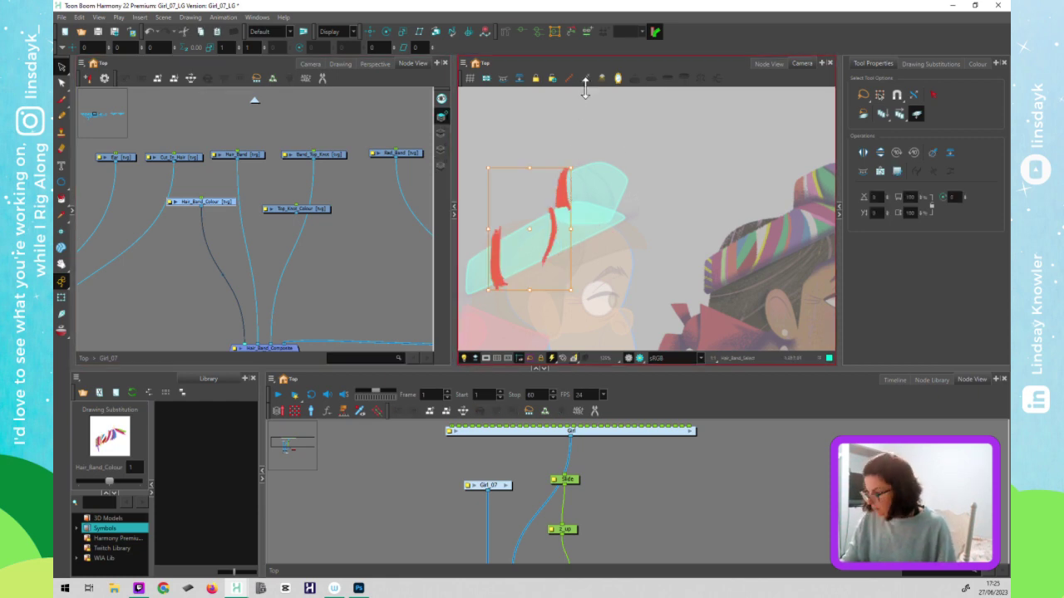
- Cut the bright red top-knot stripe out of Hair_Band_Colour's Overlay Art and delete it
{"action": "key", "text": "alt+t"}
{"action": "mouse_move", "coordinate": [597, 156]}
{"action": "left_mouse_down"}
{"action": "mouse_move", "coordinate": [552, 186]}
{"action": "mouse_move", "coordinate": [554, 202]}
{"action": "mouse_move", "coordinate": [574, 214]}
{"action": "mouse_move", "coordinate": [591, 134]}
{"action": "left_mouse_up"}
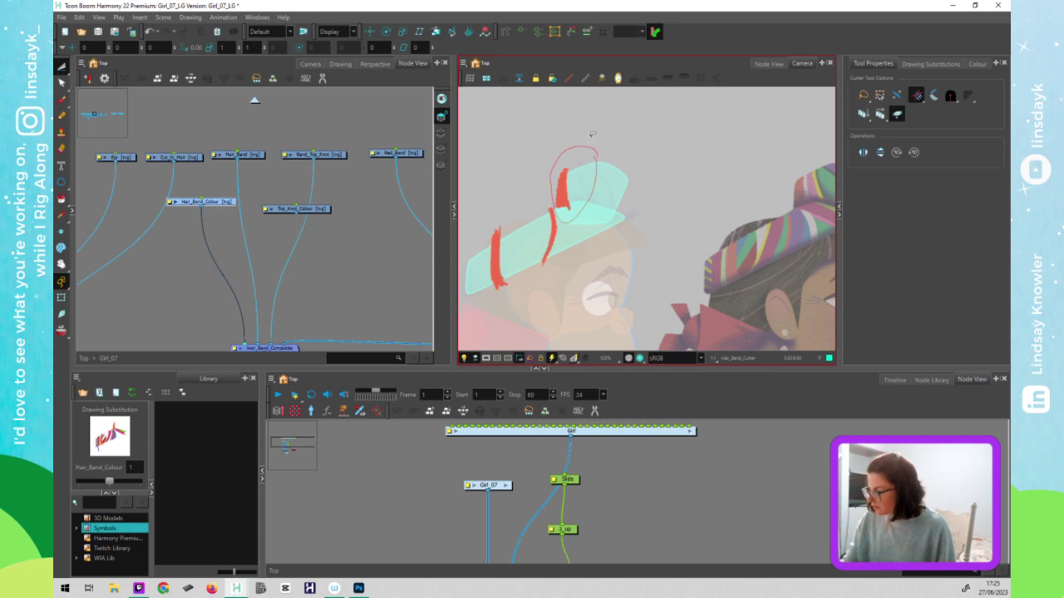
{"action": "key", "text": "Delete"}
{"action": "mouse_move", "coordinate": [565, 273]}
{"action": "left_mouse_down"}
{"action": "mouse_move", "coordinate": [504, 286]}
{"action": "mouse_move", "coordinate": [568, 226]}
{"action": "left_mouse_up"}
{"action": "key", "text": "Delete"}
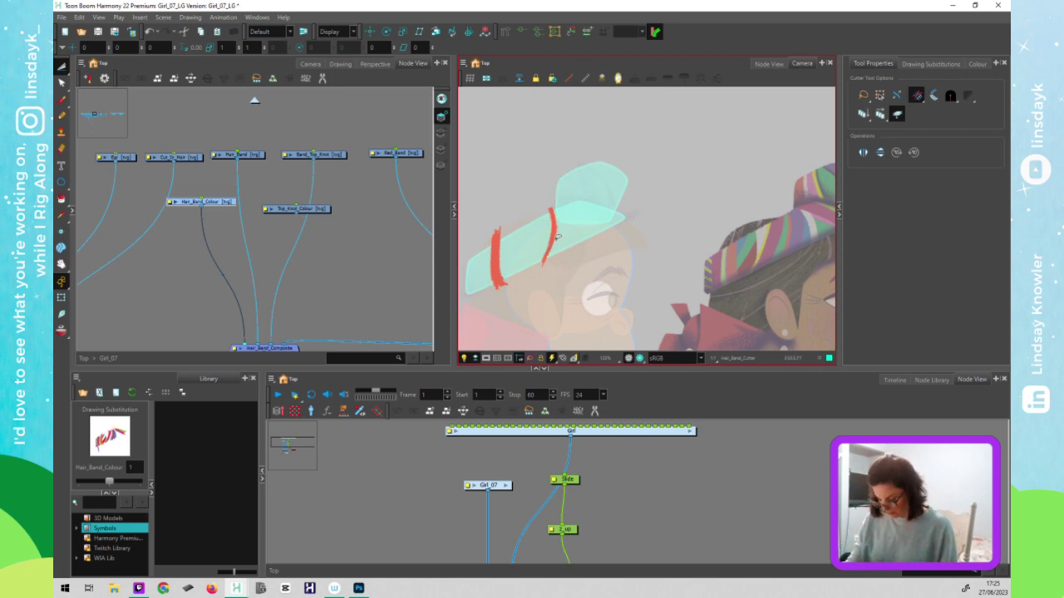
- Move the remaining bright red headband strokes from Hair_Band_Colour's Overlay Art back to its Underlay Art and save the scene
{"action": "key", "text": "alt+s"}
{"action": "key", "text": "ctrl+a"}
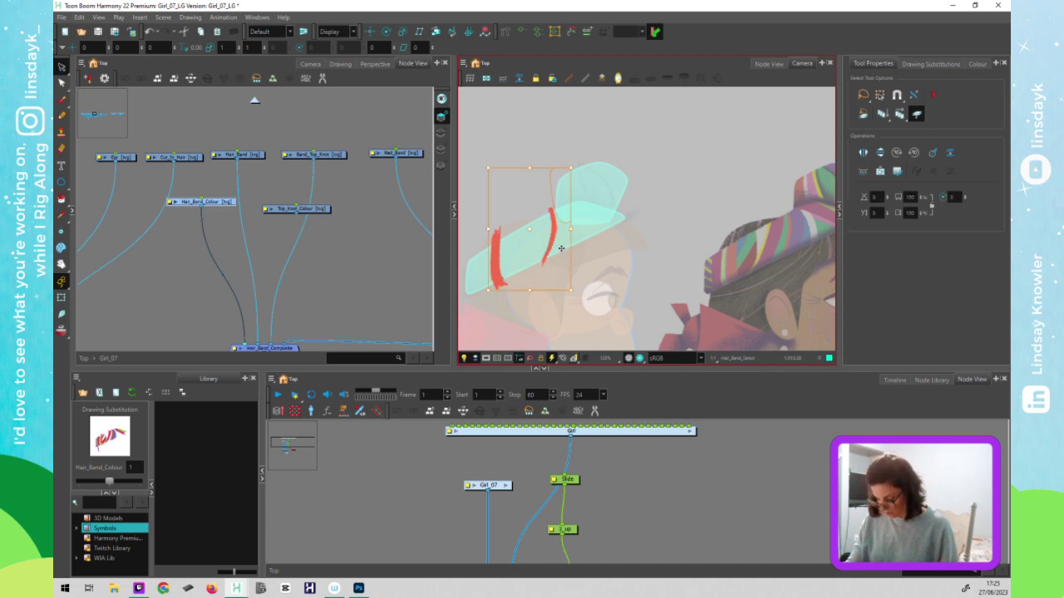
{"action": "key", "text": "Delete"}
{"action": "left_click", "coordinate": [441, 165]}
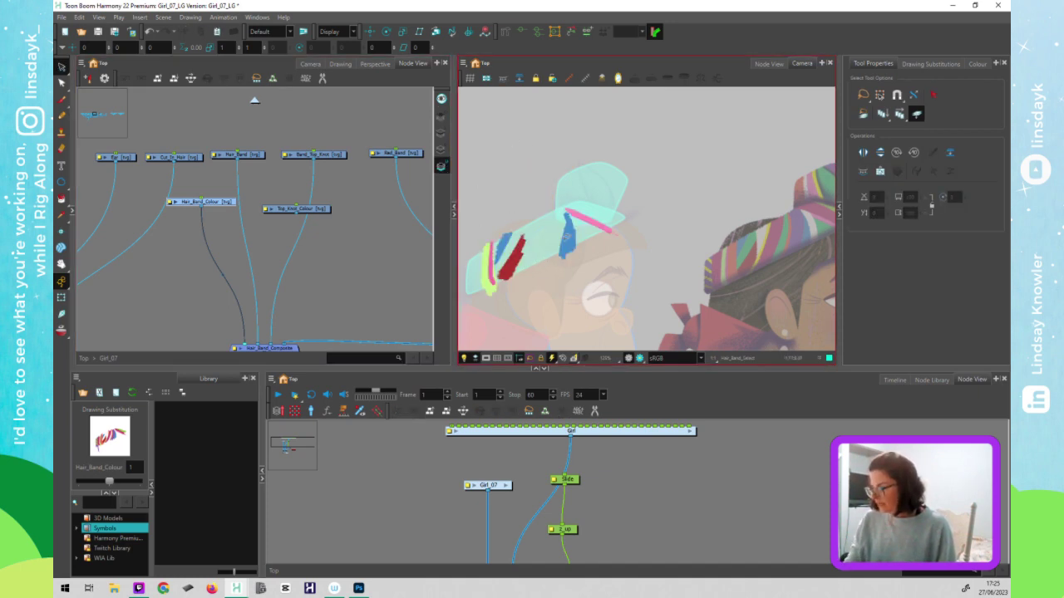
{"action": "key", "text": "ctrl+z"}
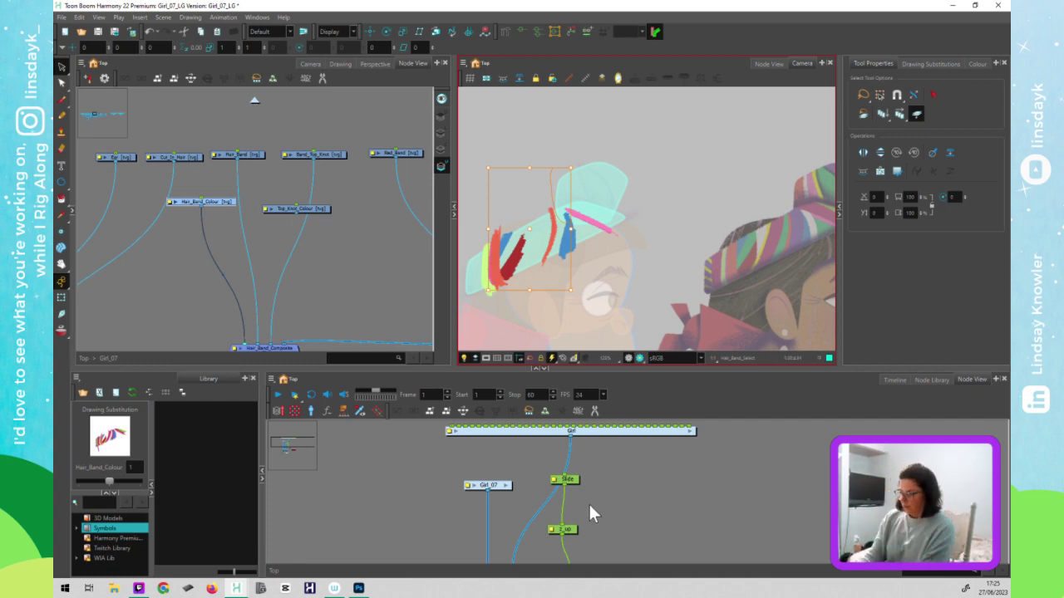
{"action": "left_click", "coordinate": [630, 522]}
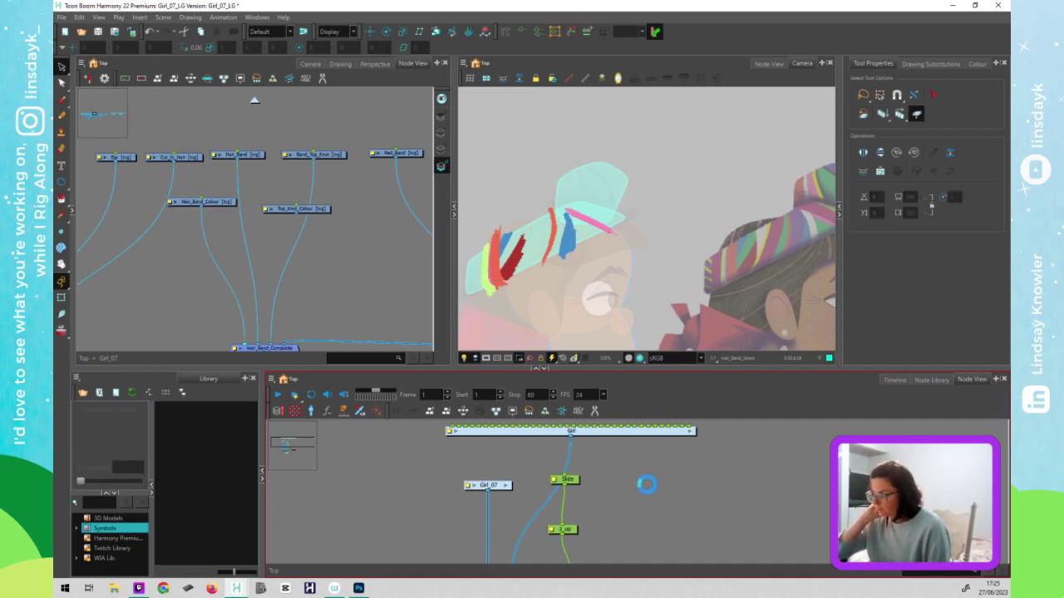
- Disable the Transparency node directly beneath Girl_07_Ref and turn off the light table
{"action": "scroll", "coordinate": [639, 525], "scroll_direction": "down", "scroll_amount": 2}
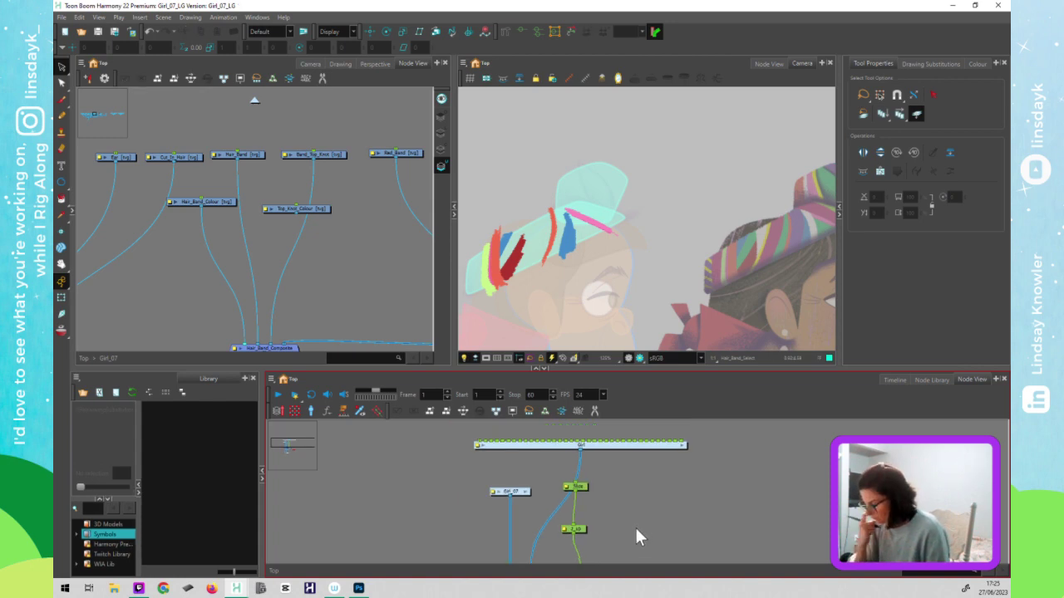
{"action": "left_click_drag", "start_coordinate": [682, 506], "coordinate": [716, 425]}
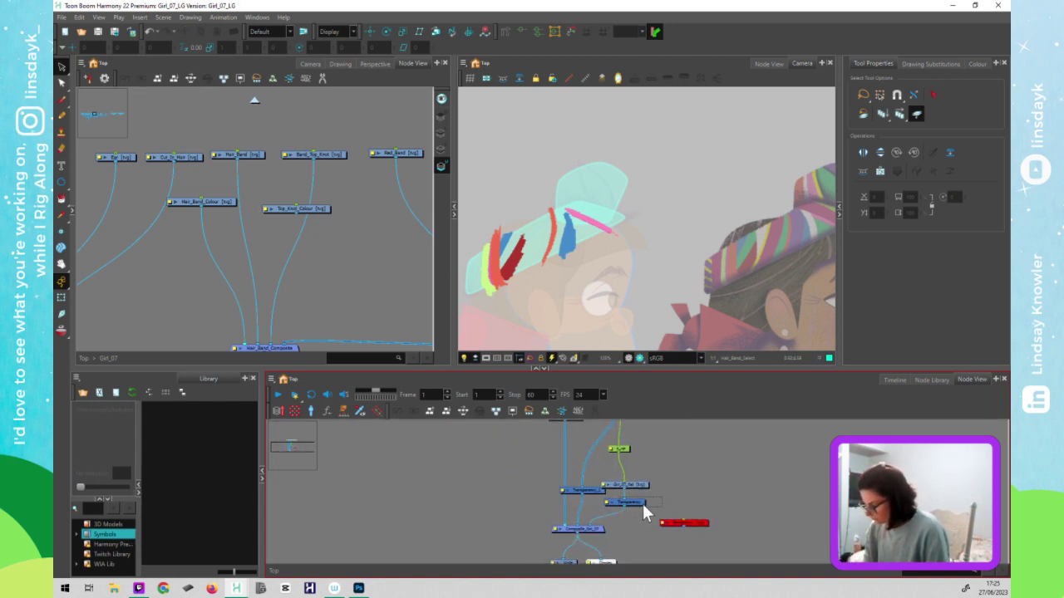
{"action": "left_click", "coordinate": [642, 503]}
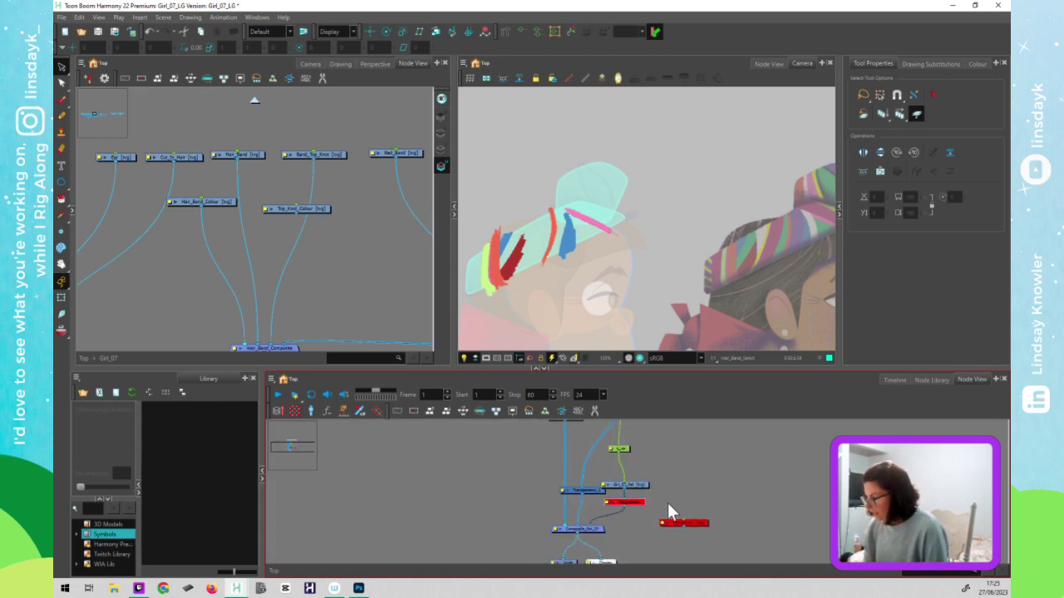
{"action": "left_click", "coordinate": [580, 257]}
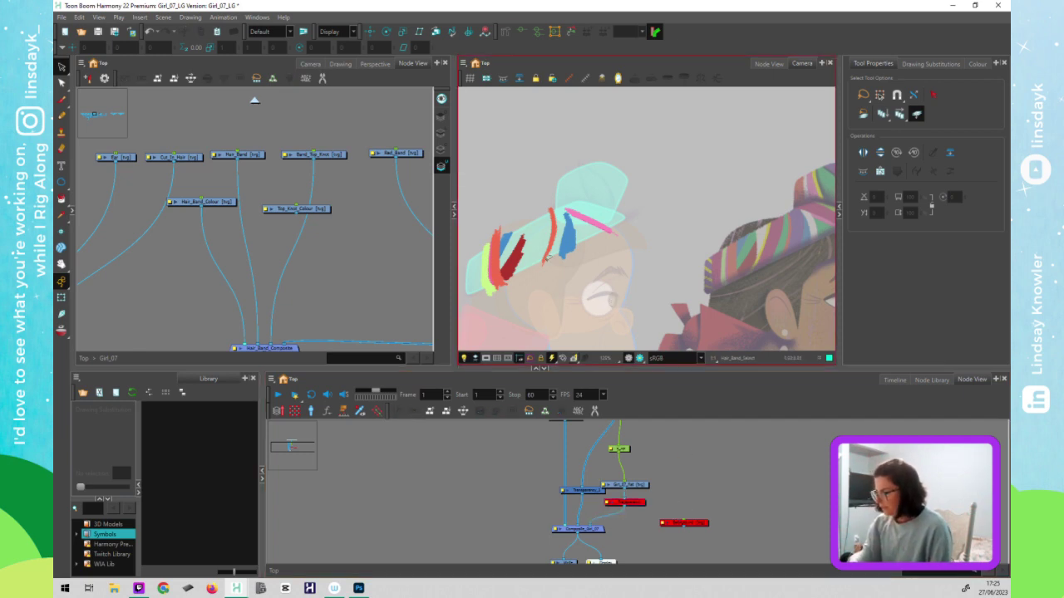
{"action": "left_click", "coordinate": [475, 359]}
{"action": "left_click", "coordinate": [463, 358]}
- Disable the green peg directly above Girl_07_Ref
{"action": "left_click", "coordinate": [624, 449]}
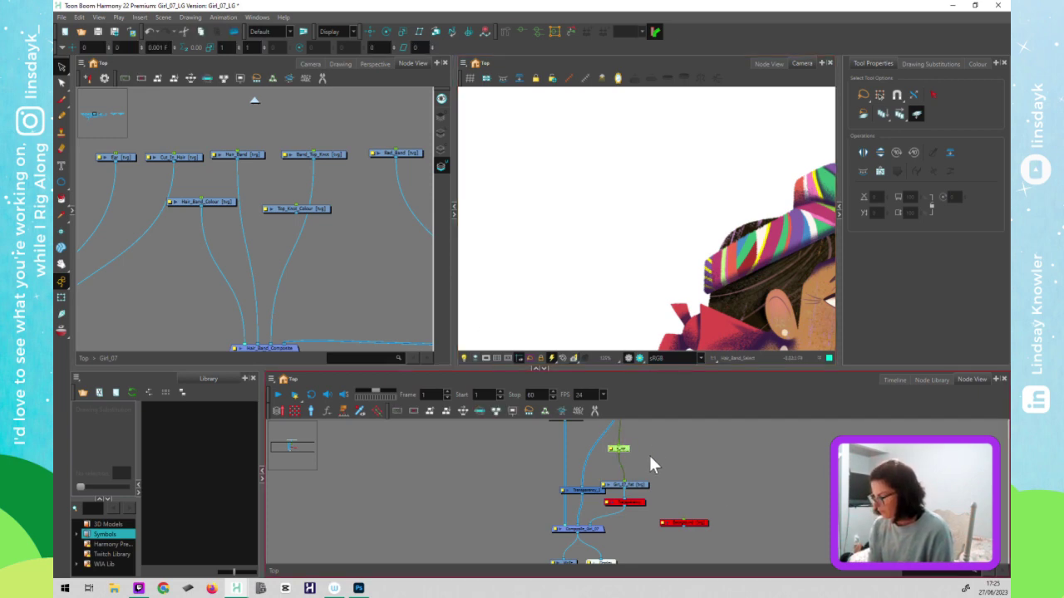
{"action": "key", "text": "d"}
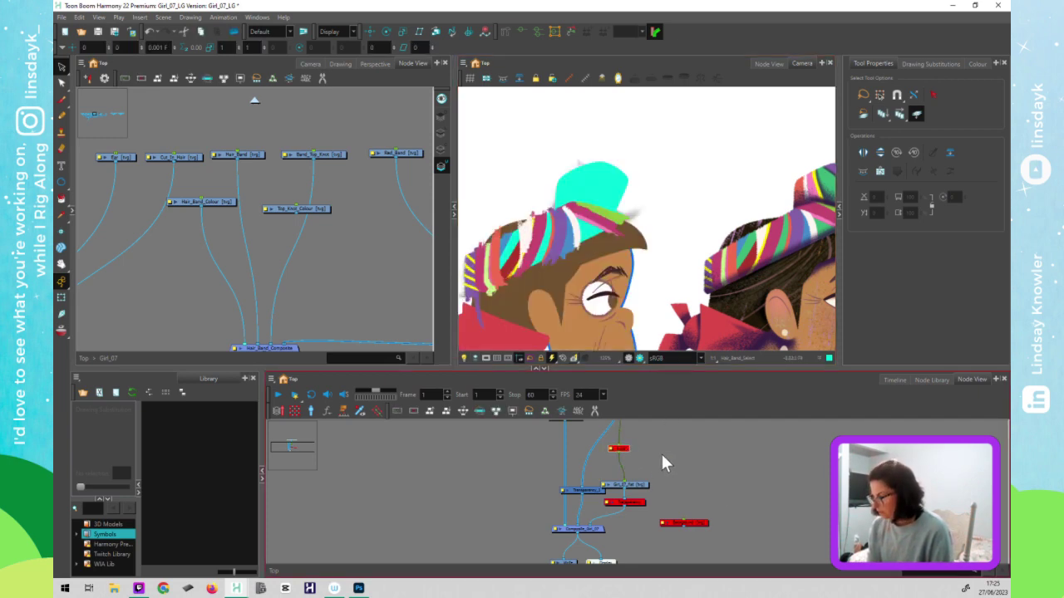
{"action": "left_click", "coordinate": [641, 469]}
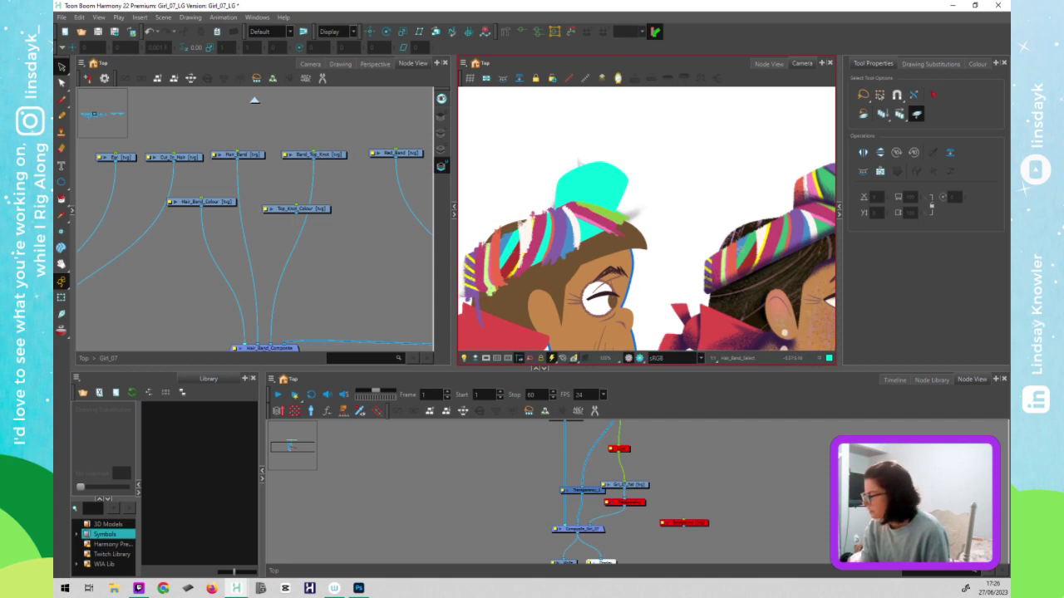
- Turn on the light table and examine Hair_Band_Colour's stripes on the Underlay, Colour and Line Art layers beside the reference
{"action": "left_click", "coordinate": [615, 213]}
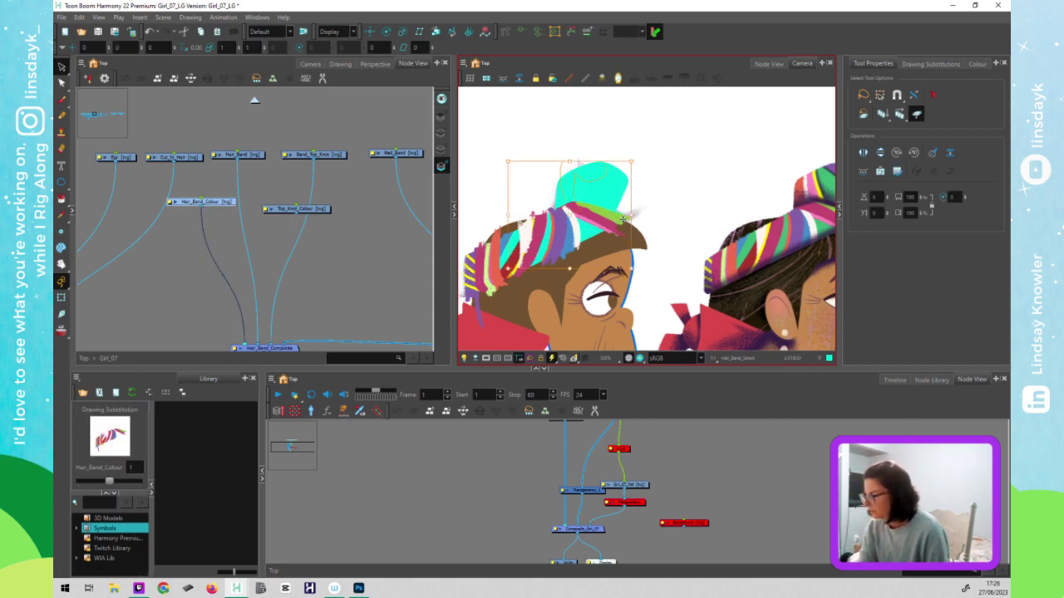
{"action": "left_click_drag", "start_coordinate": [671, 264], "coordinate": [634, 261]}
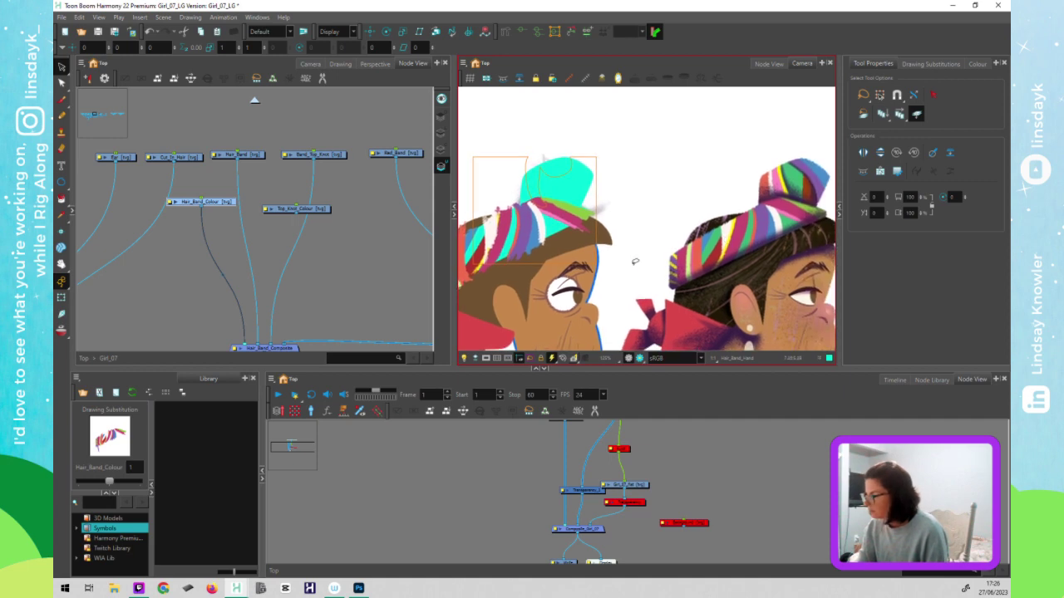
{"action": "scroll", "coordinate": [643, 274], "scroll_direction": "down", "scroll_amount": 1}
{"action": "left_click_drag", "start_coordinate": [448, 295], "coordinate": [392, 292]}
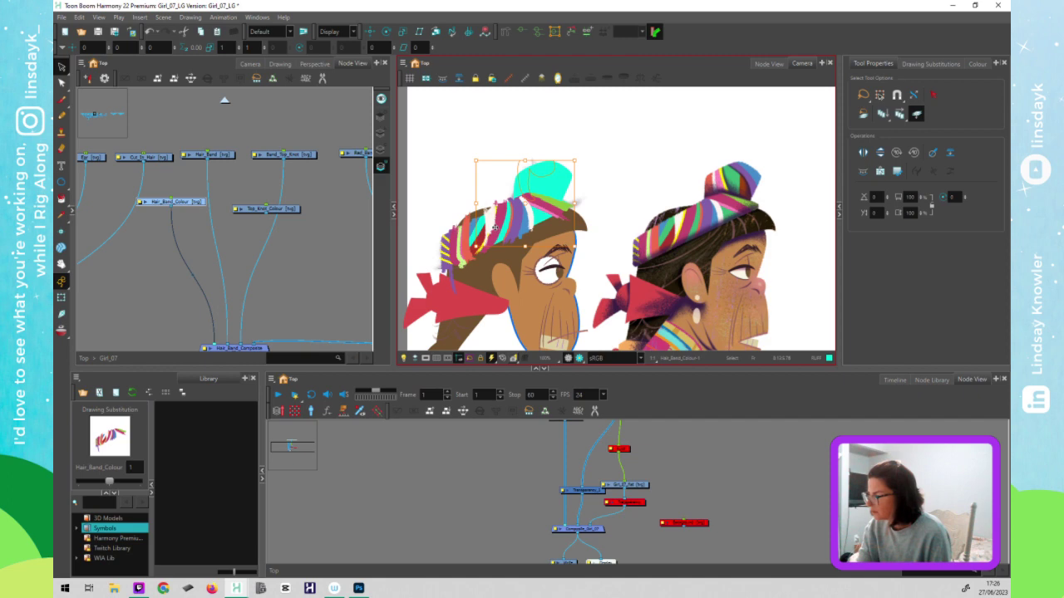
{"action": "left_click", "coordinate": [401, 357]}
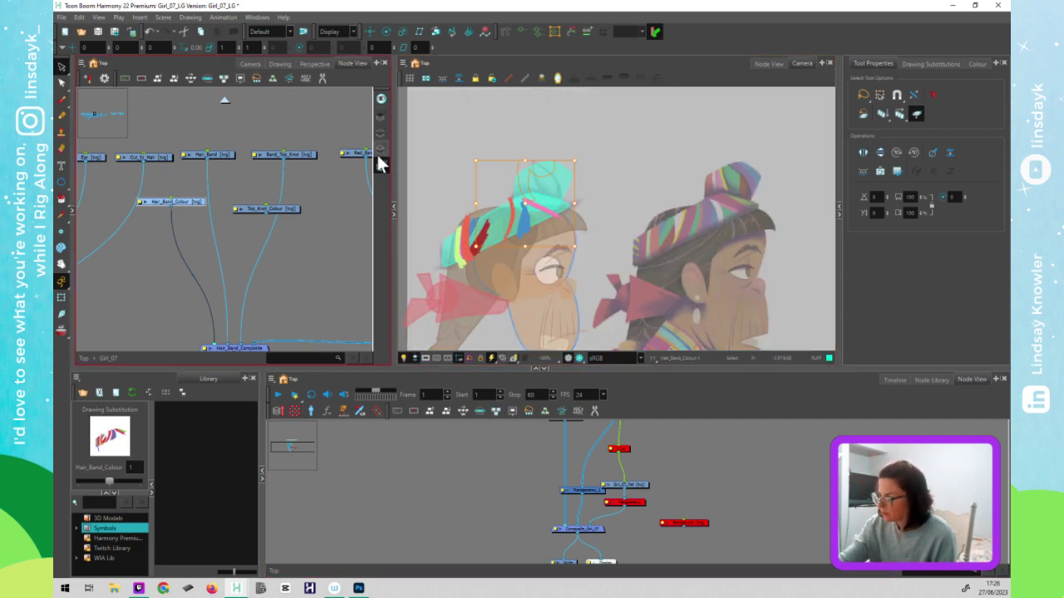
{"action": "left_click", "coordinate": [382, 149]}
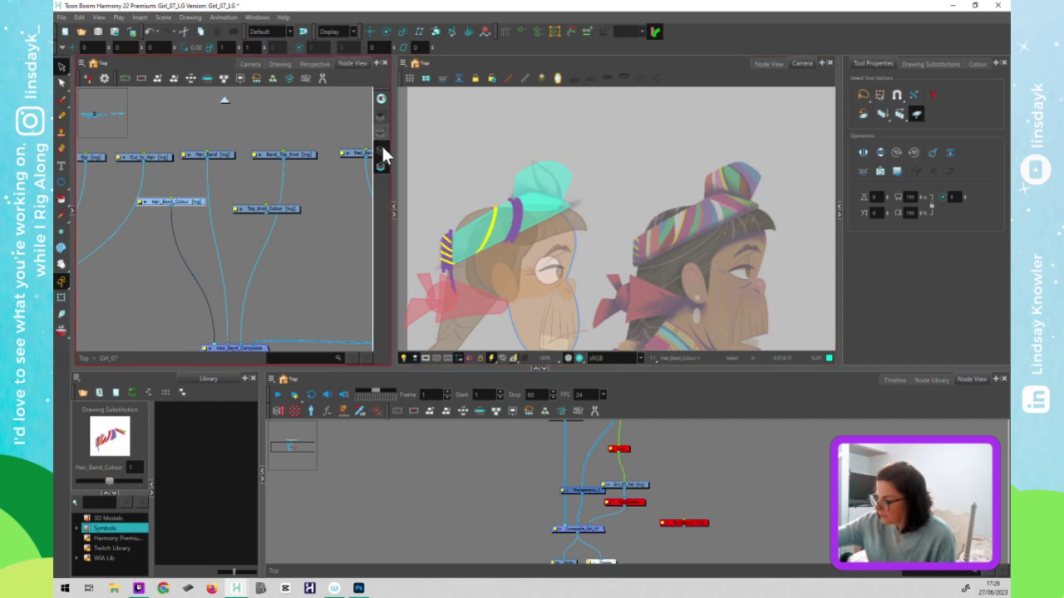
{"action": "left_click", "coordinate": [384, 137]}
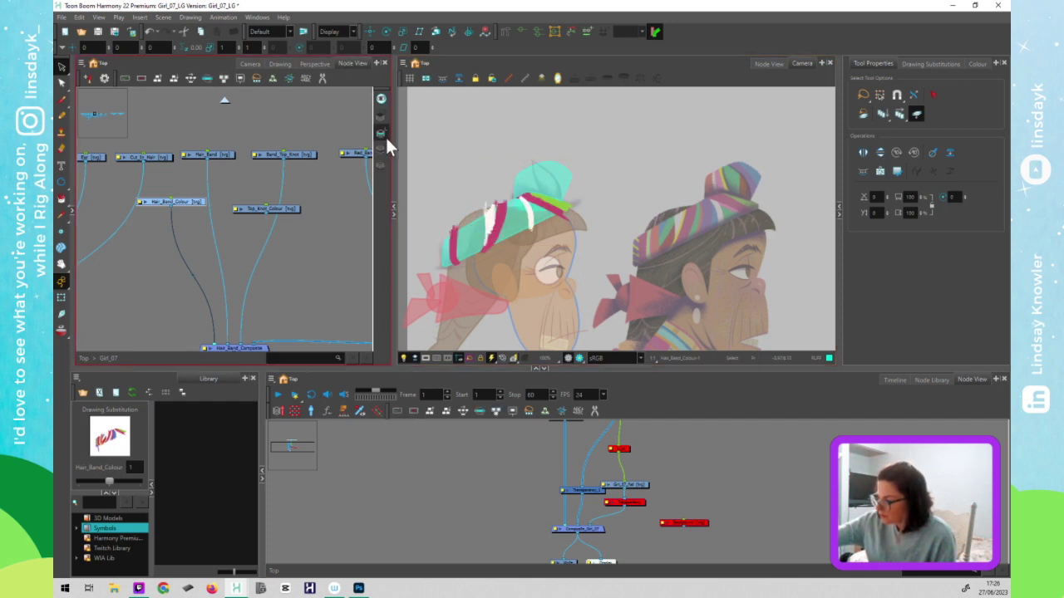
{"action": "left_click", "coordinate": [421, 141]}
- Move the three dark pink stripes from Hair_Band_Colour's Line Art to its Overlay Art
{"action": "left_click", "coordinate": [563, 163]}
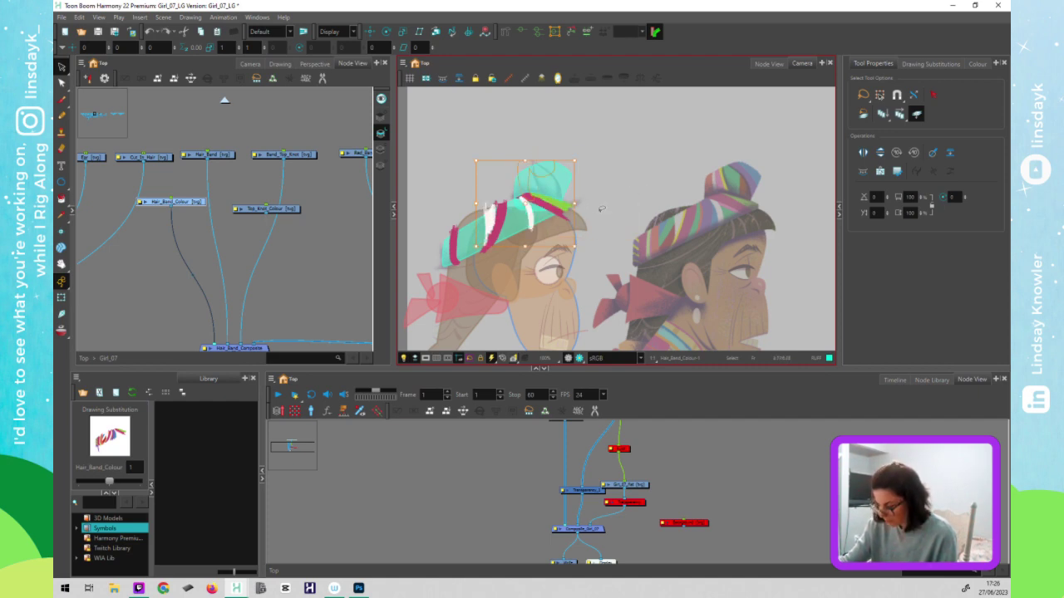
{"action": "left_click", "coordinate": [602, 210]}
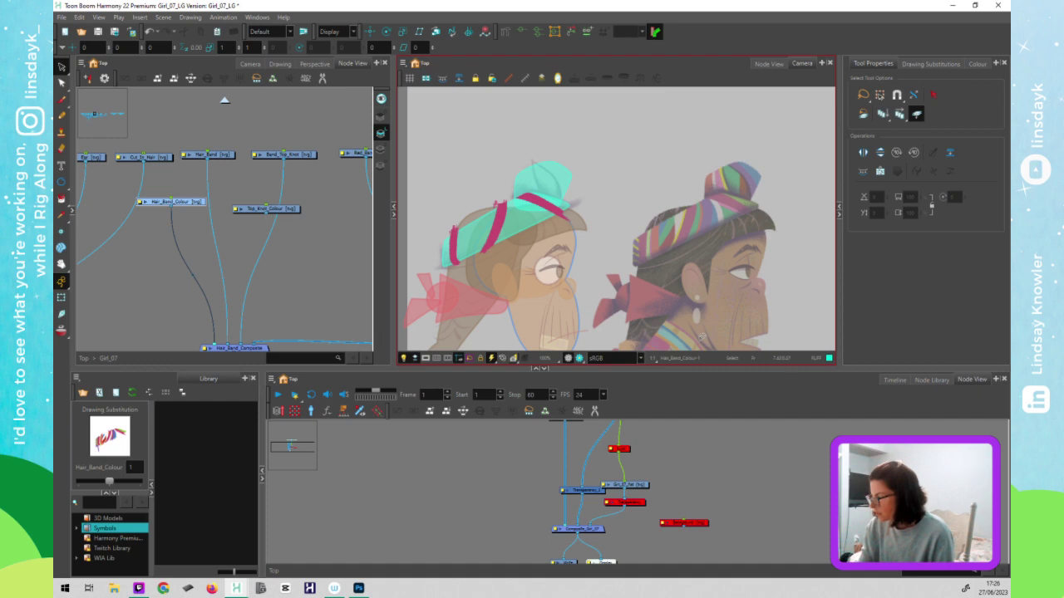
{"action": "left_click", "coordinate": [454, 250]}
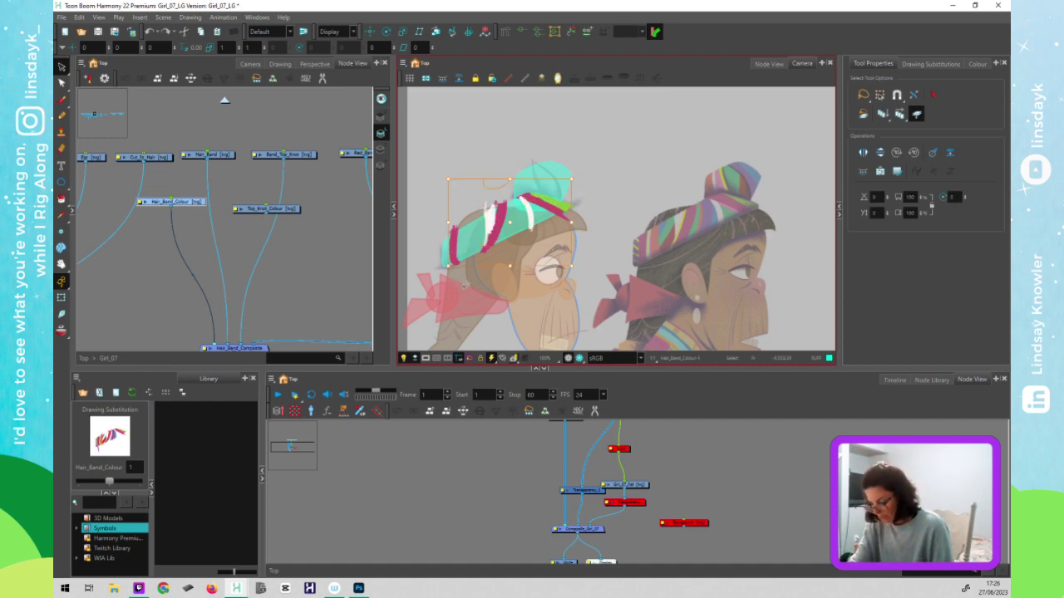
{"action": "key", "text": "Delete"}
{"action": "left_click", "coordinate": [383, 117]}
{"action": "key", "text": "ctrl+a"}
{"action": "key", "text": "Delete"}
{"action": "key", "text": "ctrl+z"}
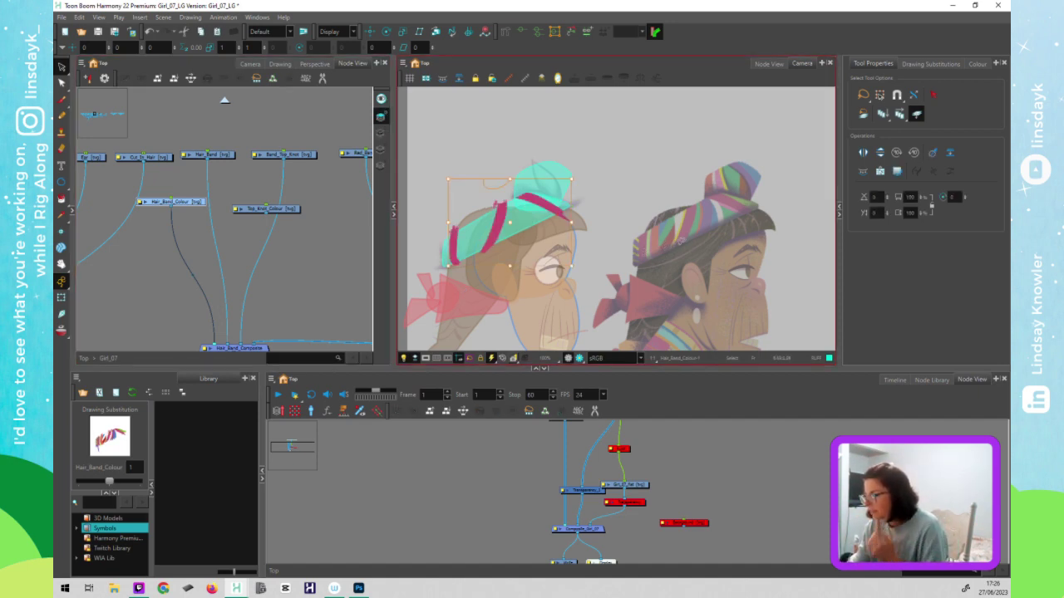
- Move the purple and yellow stripes from Hair_Band_Colour's Colour Art to its Line Art
{"action": "left_click", "coordinate": [382, 134]}
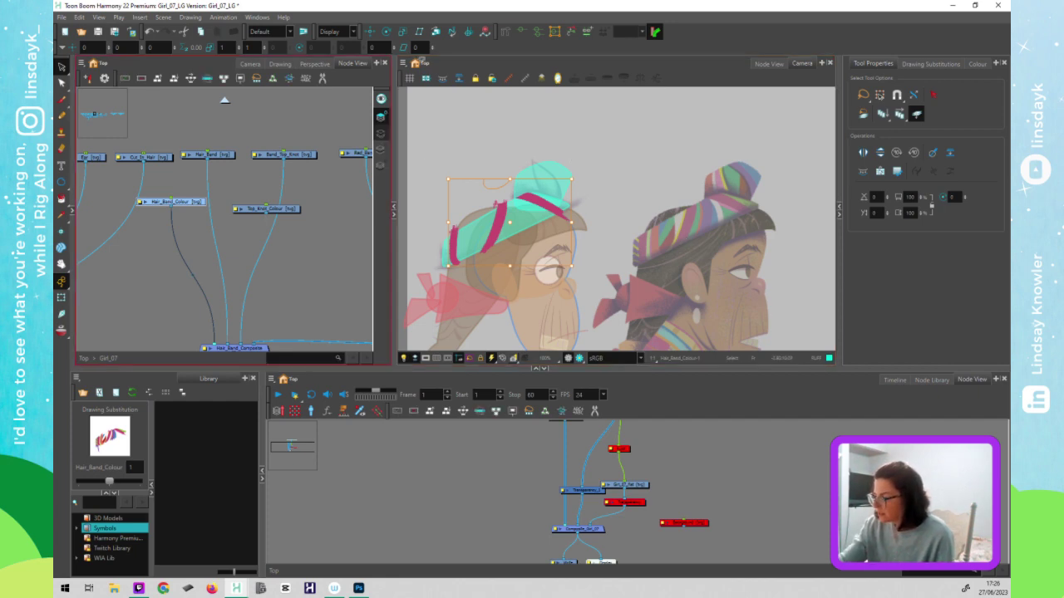
{"action": "left_click", "coordinate": [384, 149]}
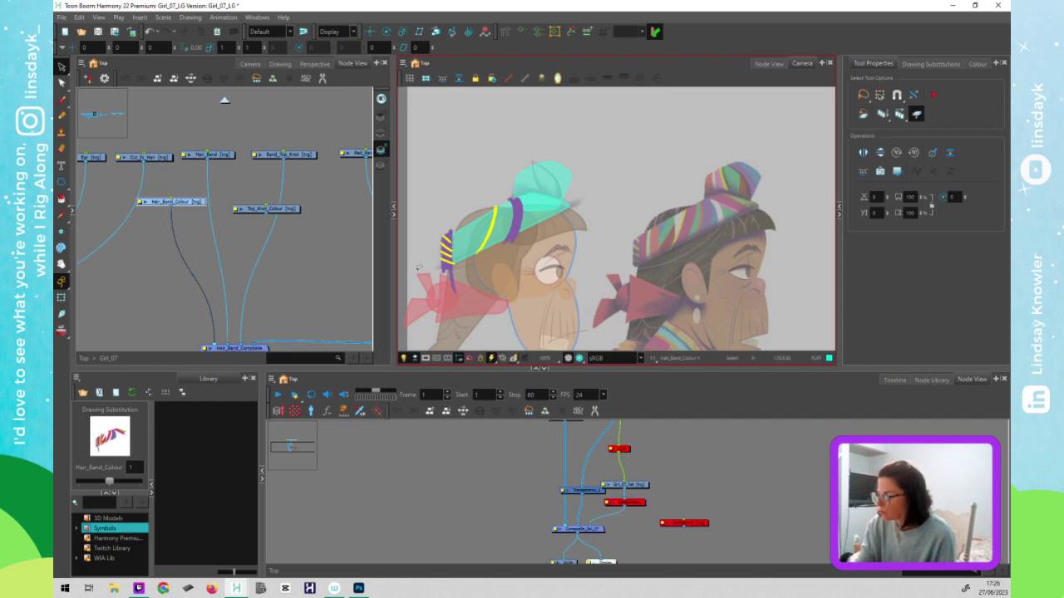
{"action": "left_click", "coordinate": [495, 246]}
{"action": "left_click", "coordinate": [381, 134]}
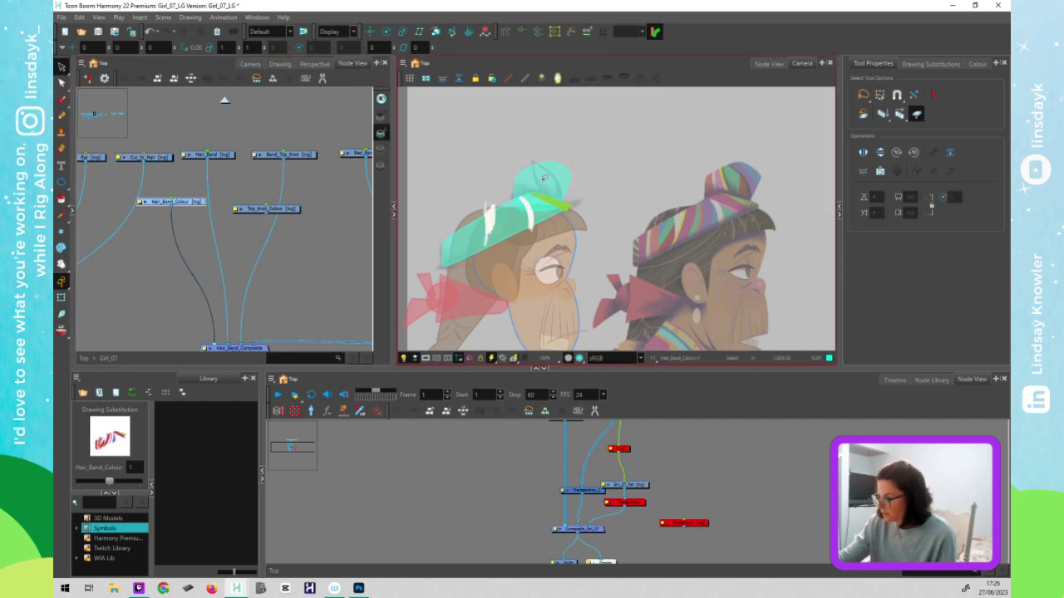
- Move the white and lime green stripes from Hair_Band_Colour's Line Art to its Colour Art and deselect the drawing
{"action": "left_click", "coordinate": [544, 198]}
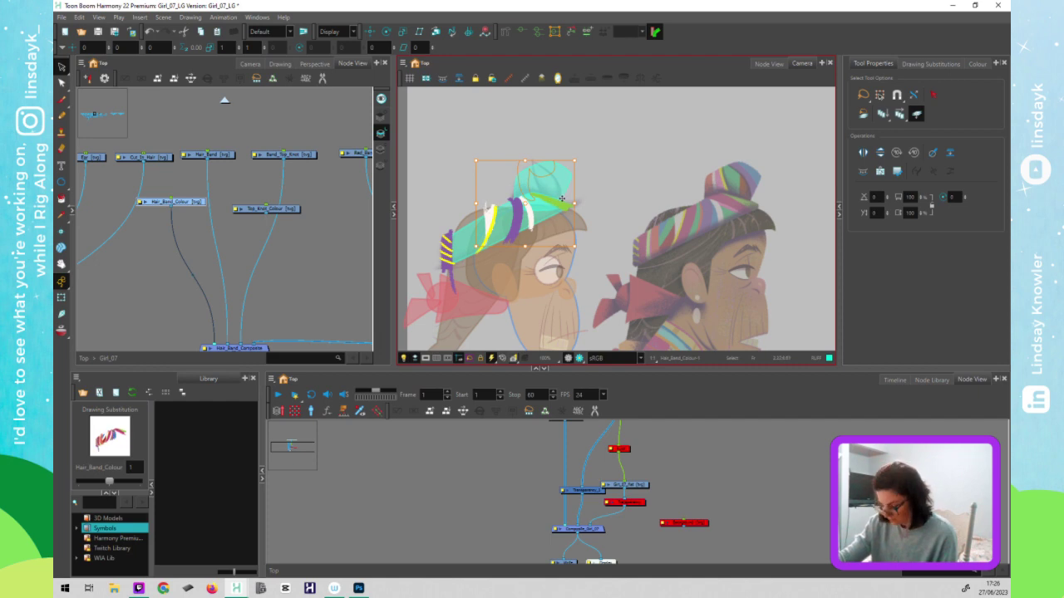
{"action": "left_click", "coordinate": [381, 150]}
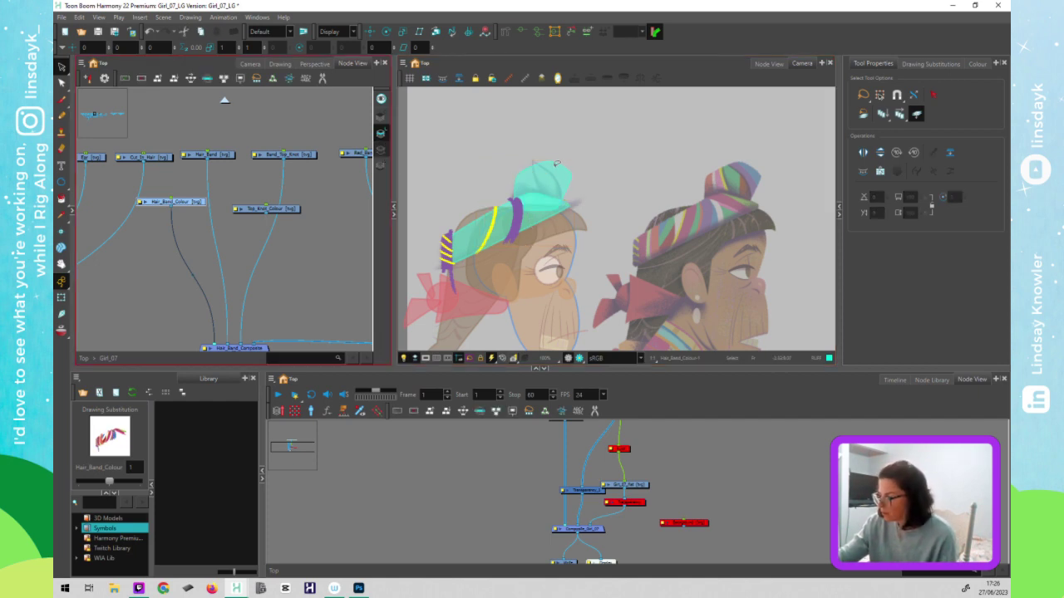
{"action": "left_click", "coordinate": [555, 168]}
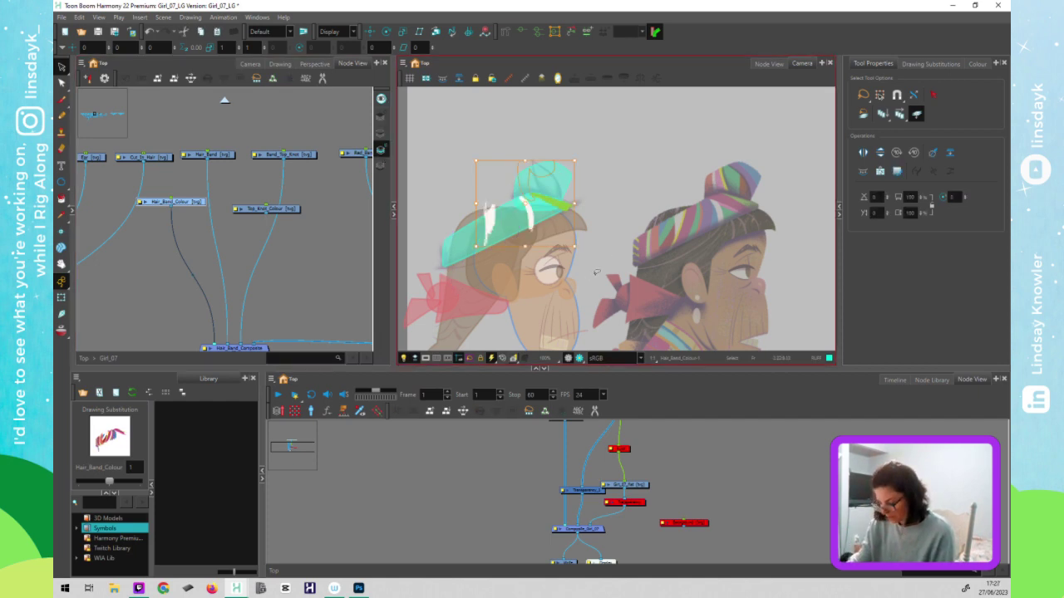
{"action": "key", "text": "shift+2"}
{"action": "left_click", "coordinate": [322, 292]}
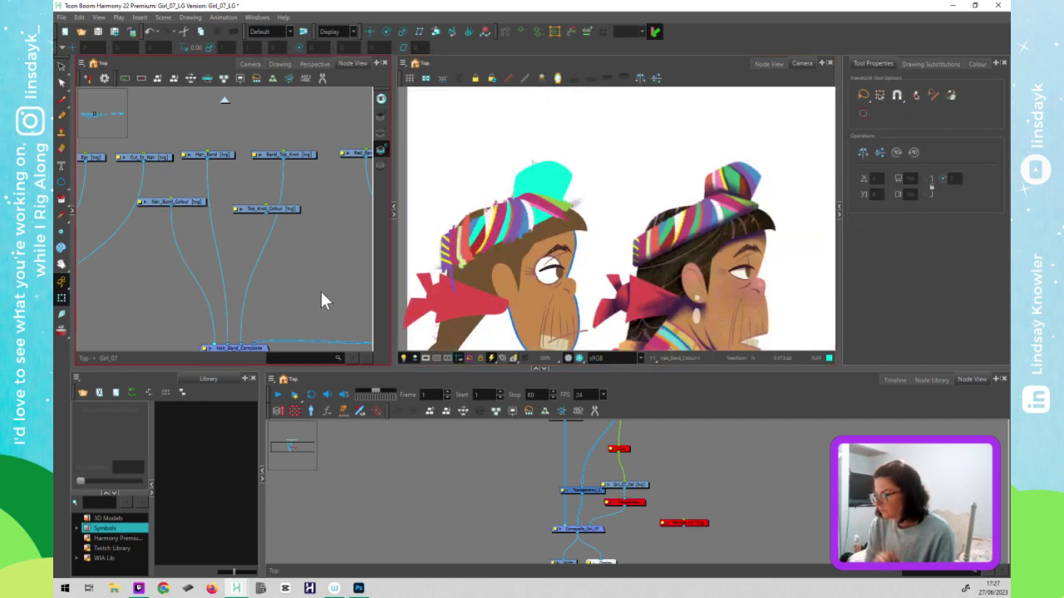
{"action": "left_click", "coordinate": [637, 261]}
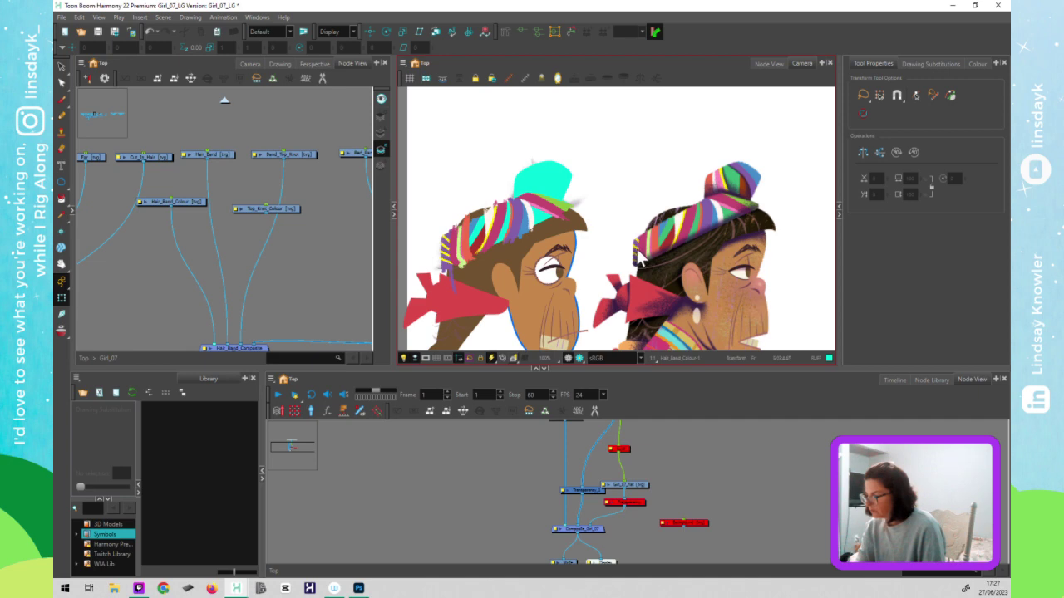
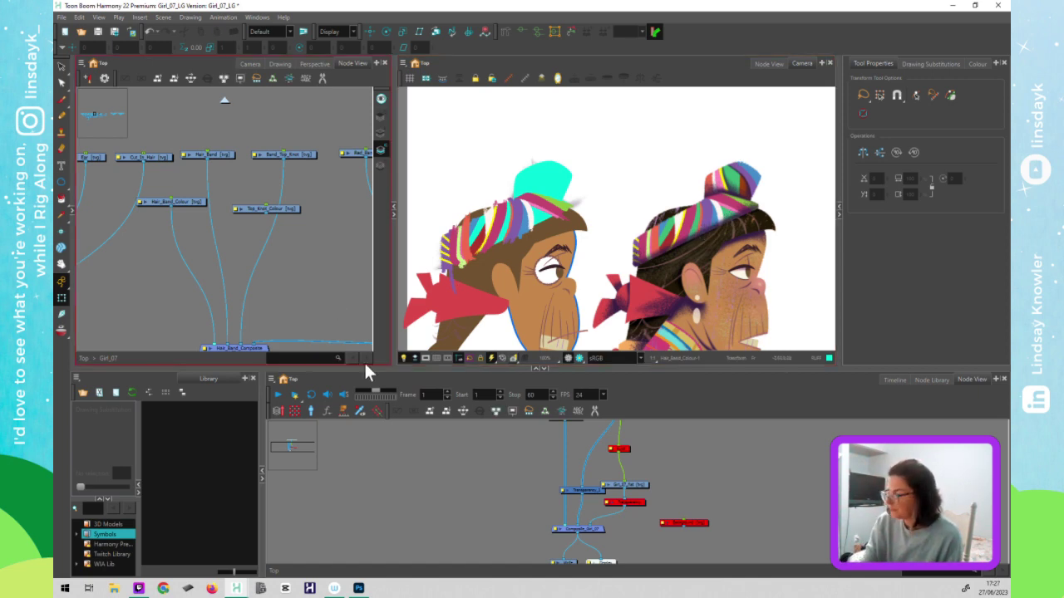
- Move the face's composite node lower in the Girl_07 network, beneath the two eye backdrops and neighbouring drawings
{"action": "scroll", "coordinate": [303, 307], "scroll_direction": "down", "scroll_amount": 1}
{"action": "scroll", "coordinate": [310, 312], "scroll_direction": "down", "scroll_amount": 2}
{"action": "left_click_drag", "start_coordinate": [202, 312], "coordinate": [322, 265]}
{"action": "left_click_drag", "start_coordinate": [285, 295], "coordinate": [286, 327]}
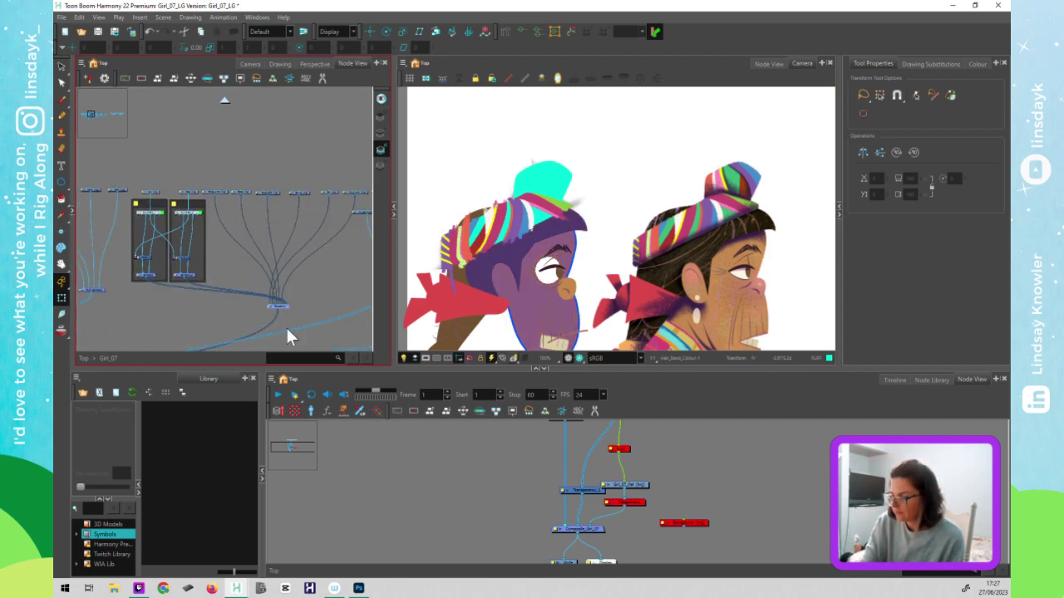
- Copy the second eye backdrop with its nodes and paste it beside the headband nodes and their composite
{"action": "left_click", "coordinate": [196, 206]}
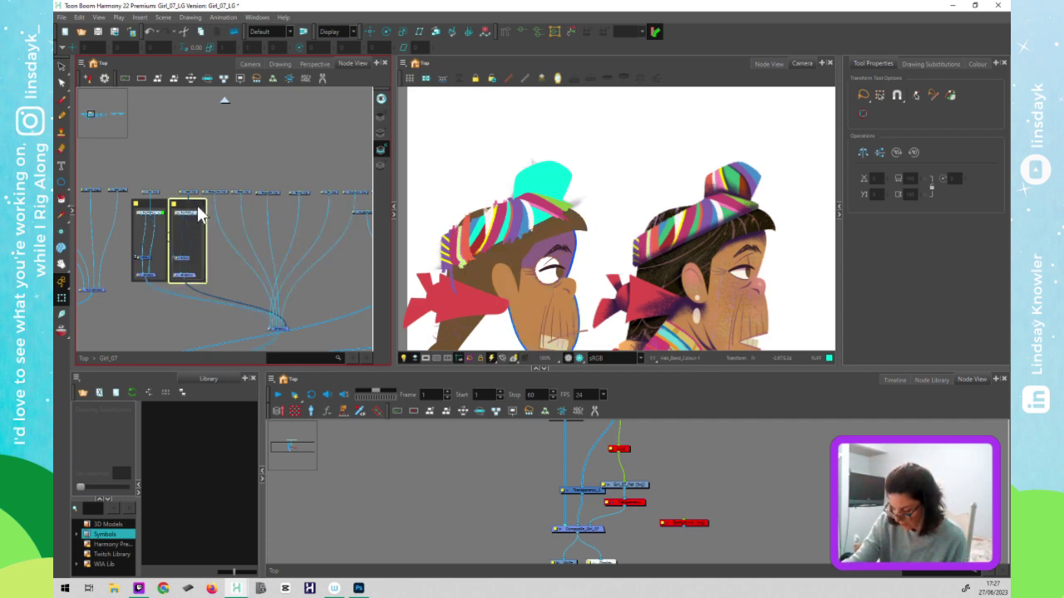
{"action": "left_click_drag", "start_coordinate": [257, 220], "coordinate": [232, 220]}
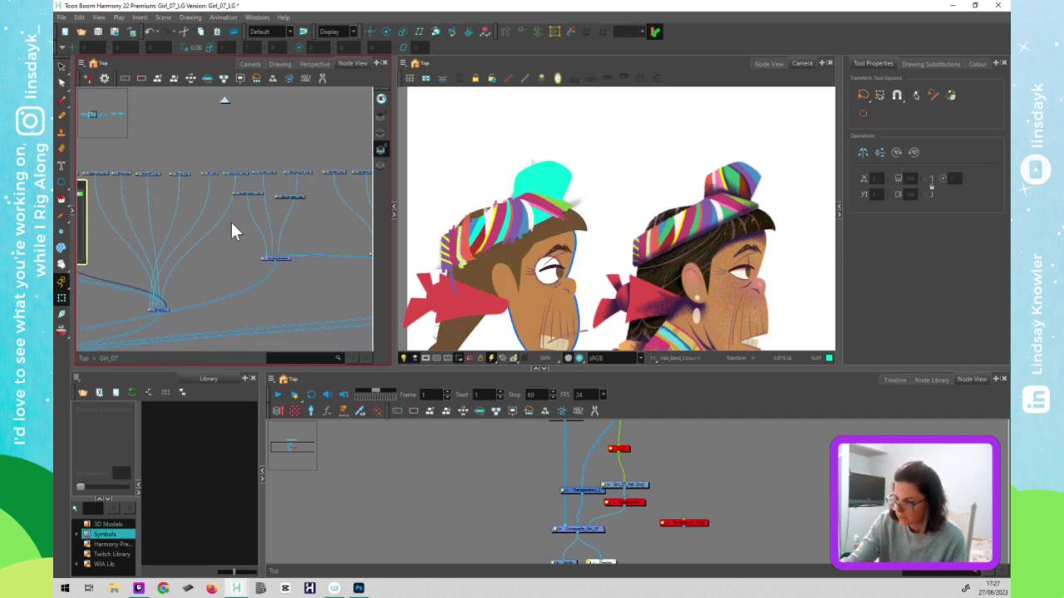
{"action": "left_click", "coordinate": [232, 223]}
{"action": "key", "text": "ctrl+v"}
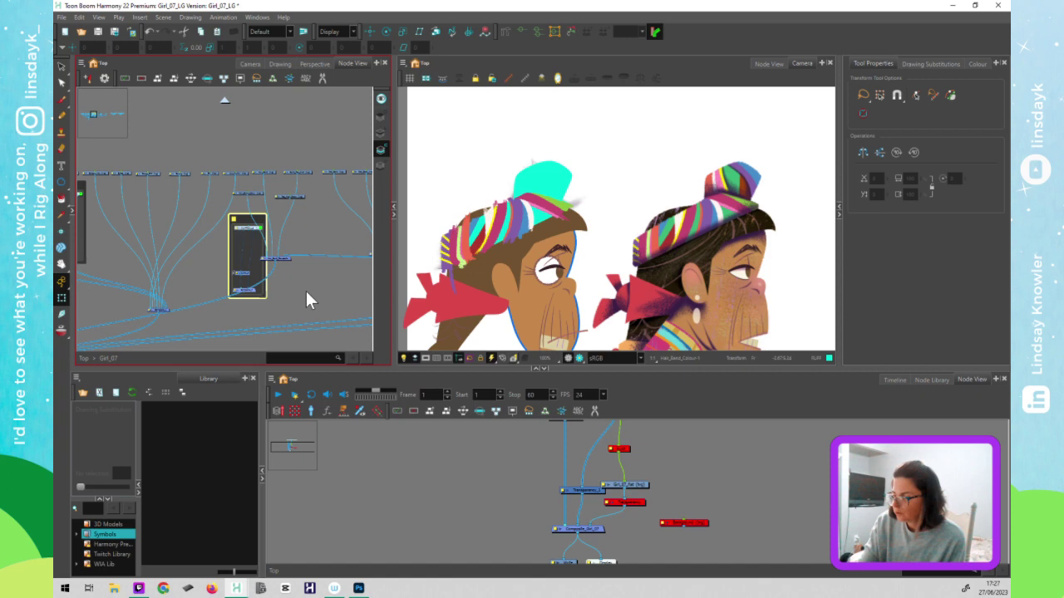
{"action": "left_click_drag", "start_coordinate": [394, 304], "coordinate": [585, 302]}
{"action": "left_click_drag", "start_coordinate": [430, 336], "coordinate": [267, 312]}
{"action": "scroll", "coordinate": [291, 315], "scroll_direction": "down", "scroll_amount": 3}
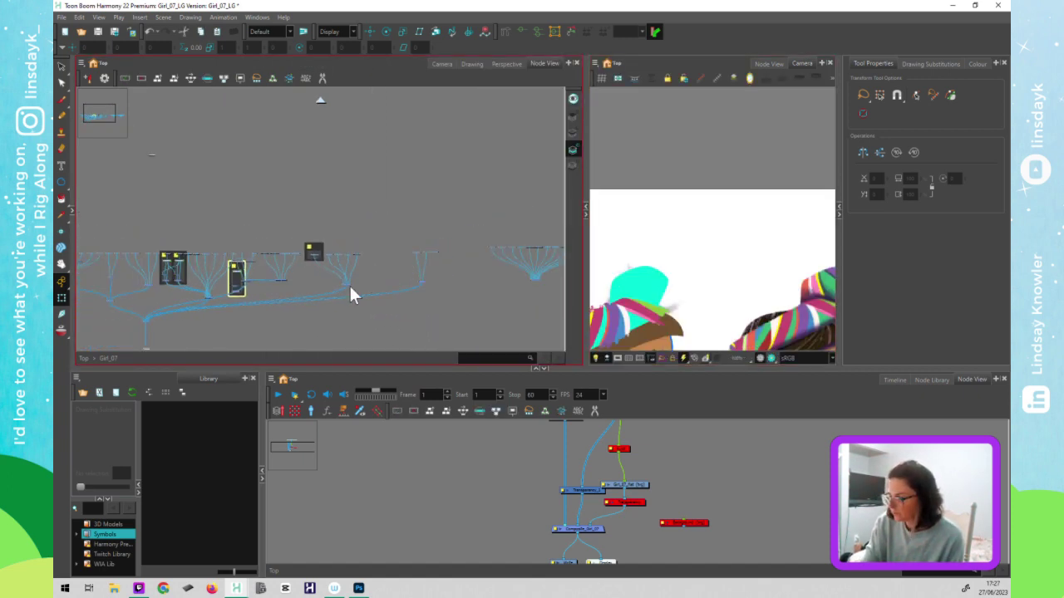
- Shift the headband nodes, their neighbouring drawings and composites, and the small single-drawing backdrop further right to make space in the Girl_07 network
{"action": "scroll", "coordinate": [283, 275], "scroll_direction": "up", "scroll_amount": 2}
{"action": "mouse_move", "coordinate": [450, 213]}
{"action": "left_mouse_down"}
{"action": "mouse_move", "coordinate": [225, 318]}
{"action": "mouse_move", "coordinate": [201, 314]}
{"action": "left_mouse_up"}
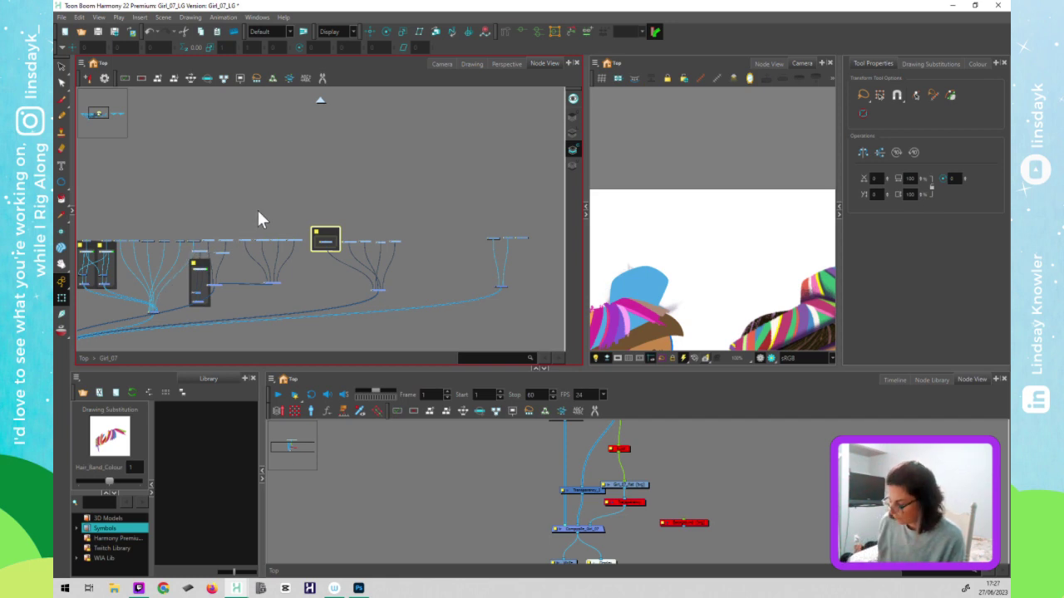
{"action": "key", "text": "Right"}
{"action": "key", "text": "Right"}
{"action": "key", "text": "Right"}
{"action": "key", "text": "Right"}
{"action": "key", "text": "Right"}
{"action": "key", "text": "Right"}
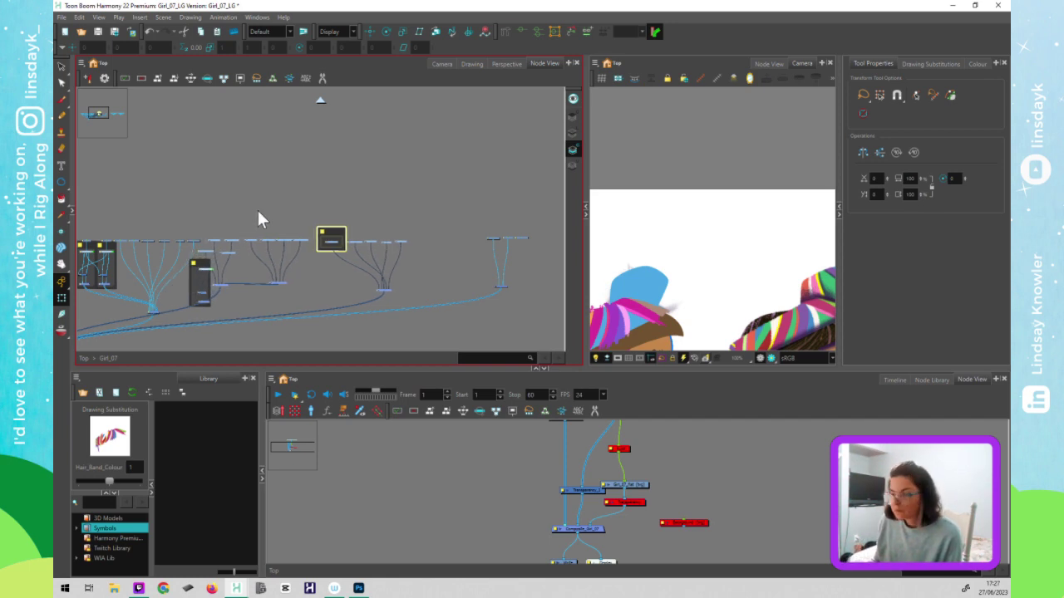
{"action": "key", "text": "Right"}
{"action": "key", "text": "Right"}
{"action": "key", "text": "Right"}
{"action": "key", "text": "Right"}
{"action": "key", "text": "Right"}
{"action": "key", "text": "Right"}
{"action": "key", "text": "Right"}
{"action": "key", "text": "Right"}
{"action": "key", "text": "Right"}
{"action": "key", "text": "Right"}
{"action": "key", "text": "Right"}
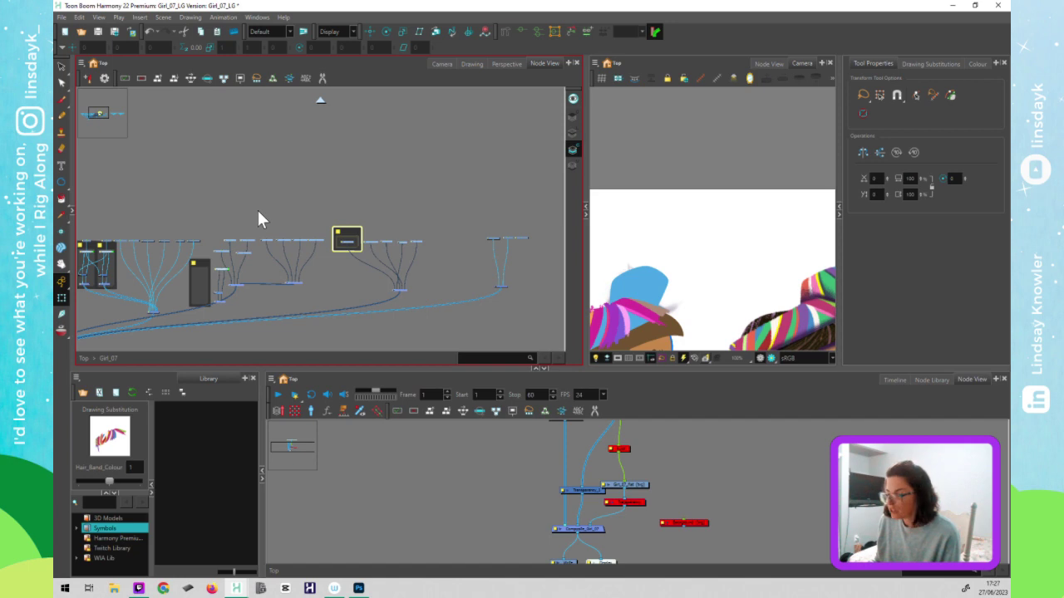
{"action": "key", "text": "Right"}
{"action": "key", "text": "Right"}
{"action": "key", "text": "Right"}
{"action": "key", "text": "Right"}
{"action": "key", "text": "Right"}
{"action": "key", "text": "Right"}
{"action": "key", "text": "Right"}
{"action": "key", "text": "Right"}
{"action": "key", "text": "Right"}
{"action": "key", "text": "Right"}
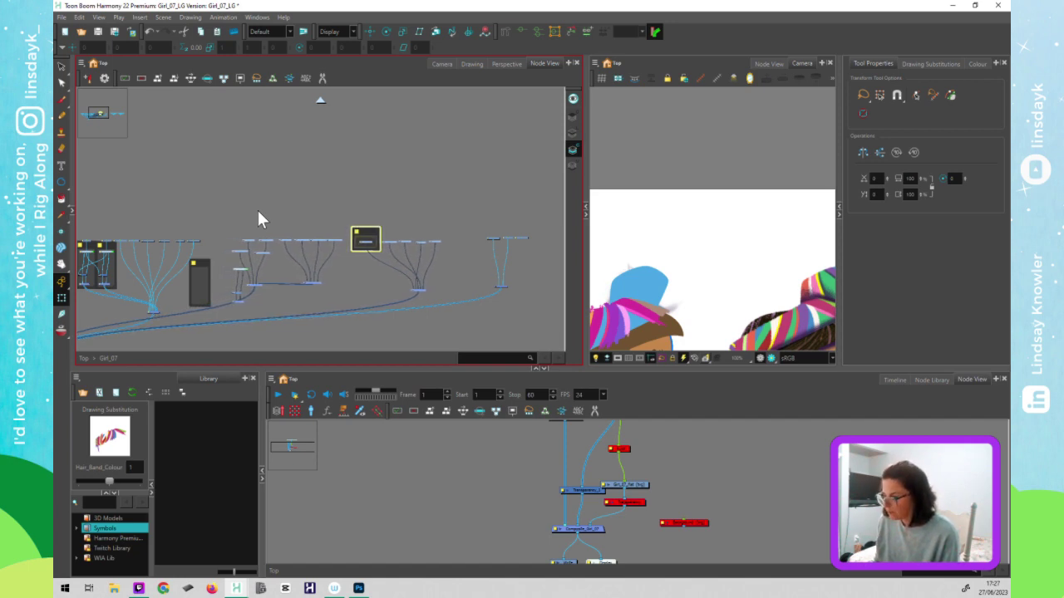
{"action": "key", "text": "Right"}
{"action": "key", "text": "Right"}
{"action": "key", "text": "Right"}
{"action": "key", "text": "Right"}
{"action": "key", "text": "Right"}
{"action": "key", "text": "Right"}
{"action": "key", "text": "Right"}
{"action": "key", "text": "Right"}
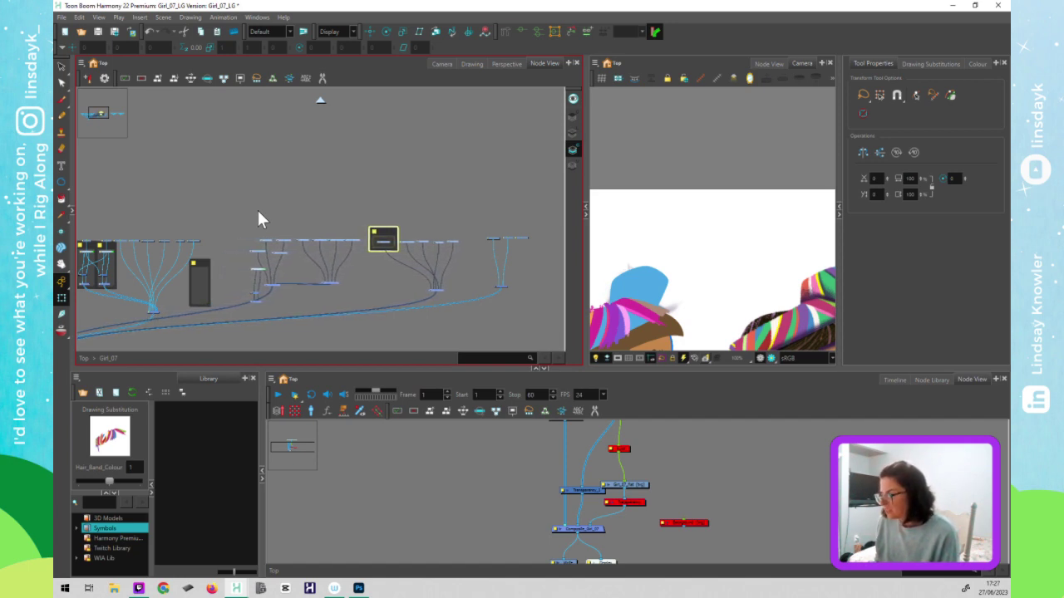
{"action": "left_click", "coordinate": [334, 330]}
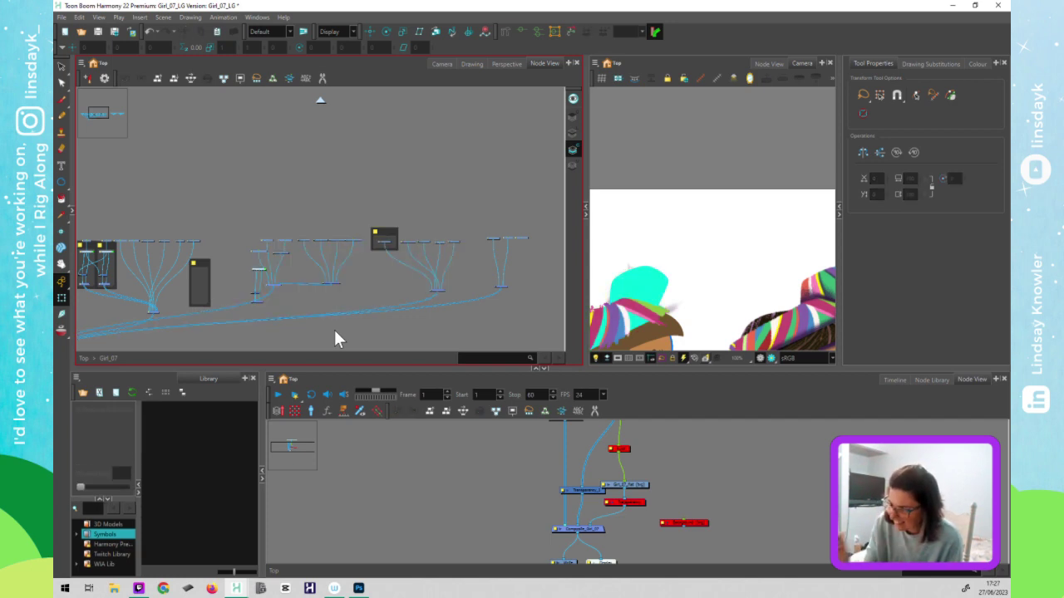
- Move the emptied copied backdrop beside the headband nodes and put its copied drawing, effect and composite nodes back inside it
{"action": "left_click_drag", "start_coordinate": [206, 269], "coordinate": [242, 249]}
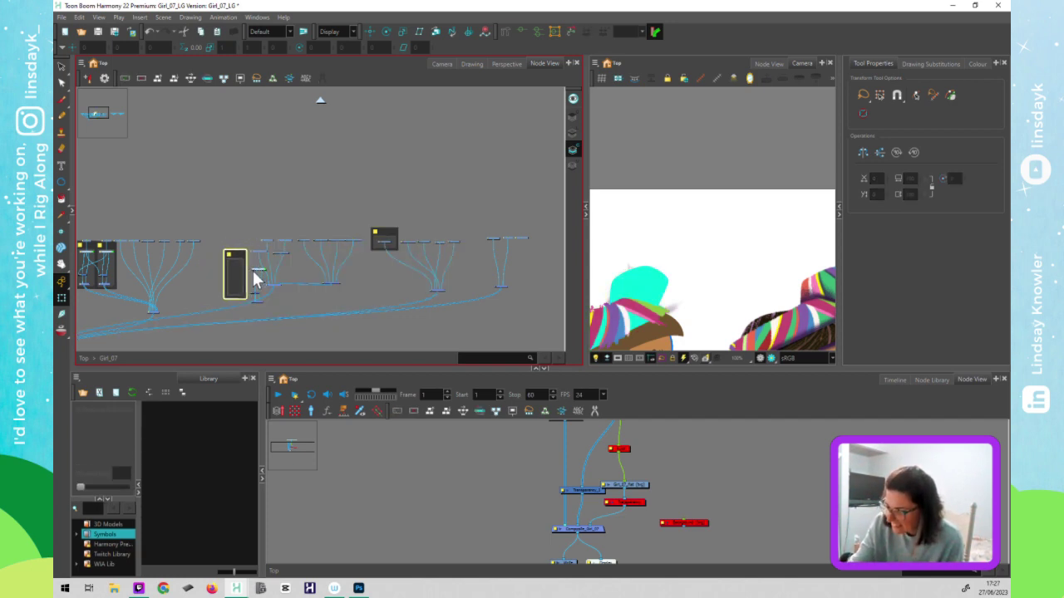
{"action": "left_click", "coordinate": [257, 310]}
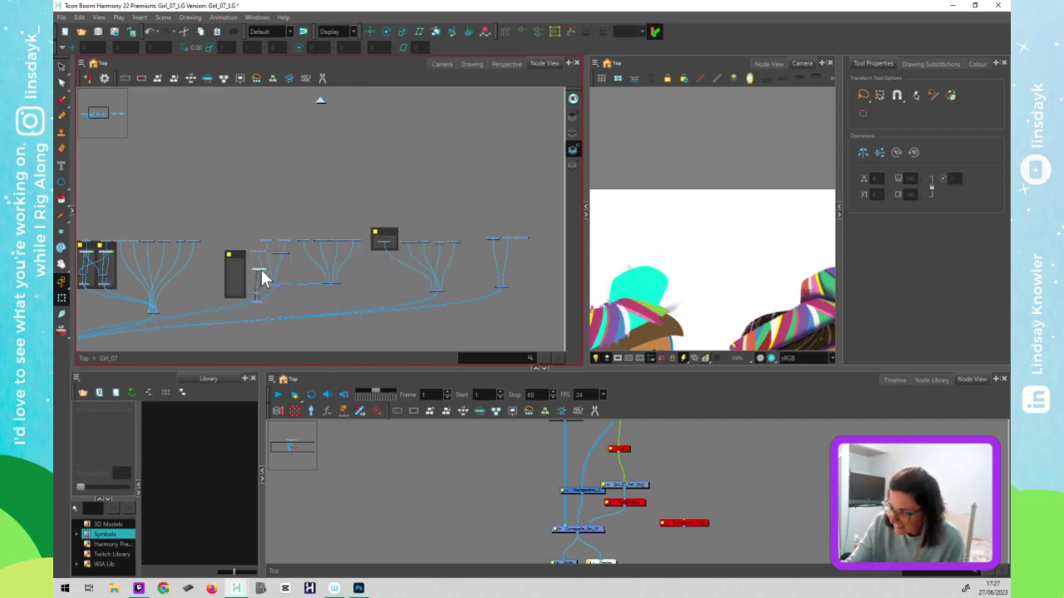
{"action": "left_click_drag", "start_coordinate": [260, 270], "coordinate": [238, 260]}
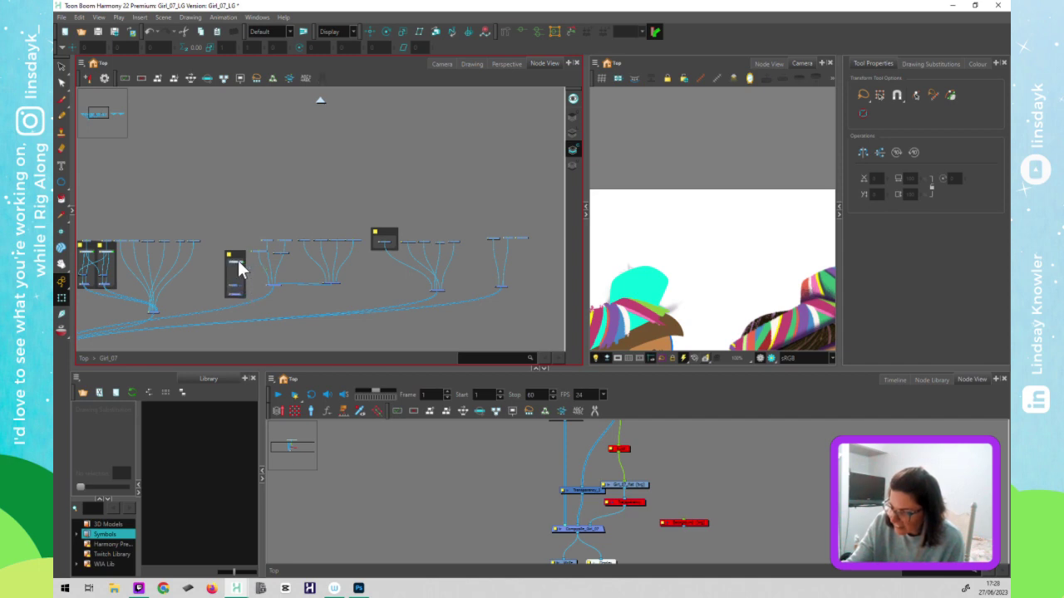
- Move the Hair_Band_Colour drawing node up and left, away from the other headband drawings and above the copied backdrop
{"action": "scroll", "coordinate": [261, 241], "scroll_direction": "up", "scroll_amount": 5}
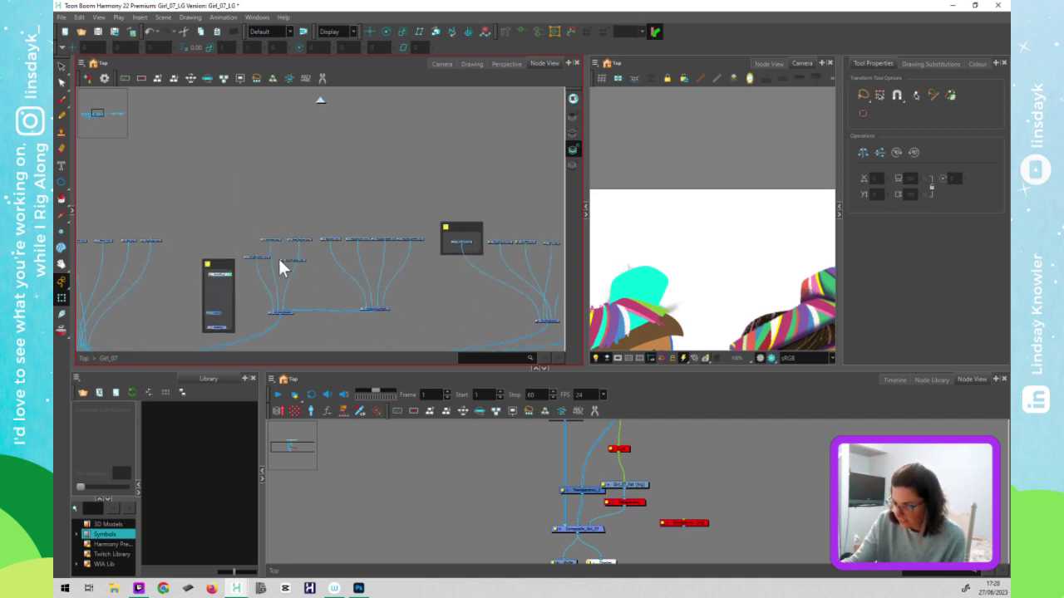
{"action": "left_click_drag", "start_coordinate": [257, 267], "coordinate": [213, 233]}
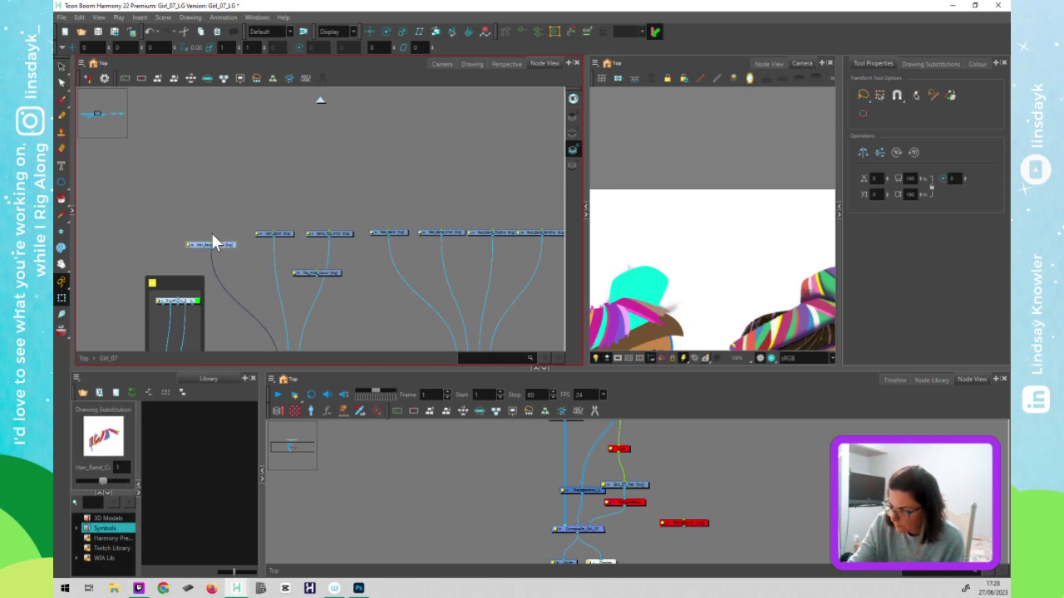
{"action": "left_click_drag", "start_coordinate": [307, 293], "coordinate": [359, 197]}
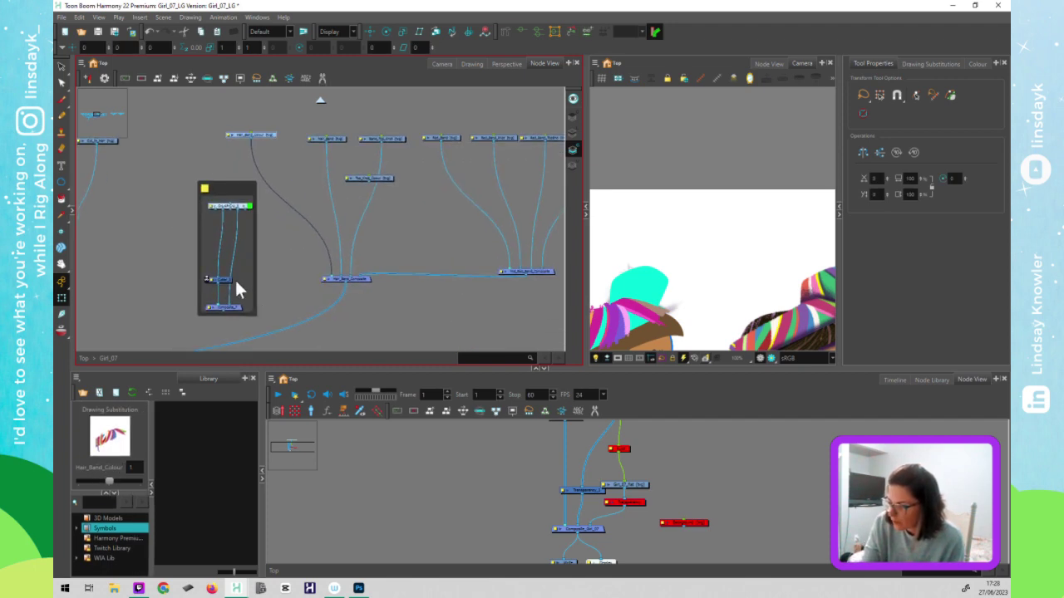
- Copy the effect node between the backdrop's drawing and composite, then insert the copy into Hair_Band_Colour's connection to the headband composite
{"action": "left_click", "coordinate": [219, 287]}
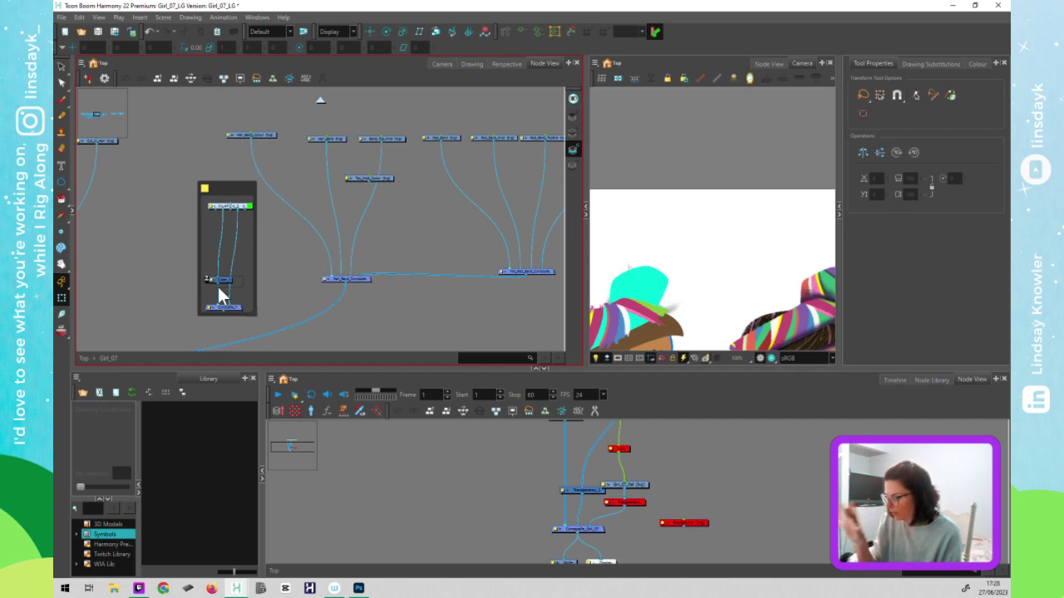
{"action": "key", "text": "Delete"}
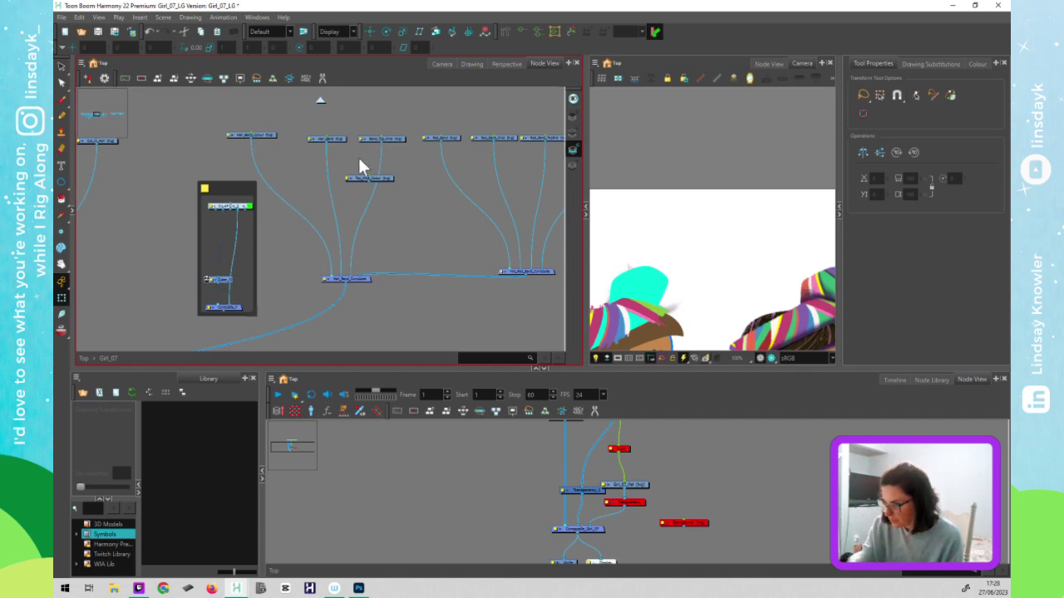
{"action": "left_click", "coordinate": [639, 288]}
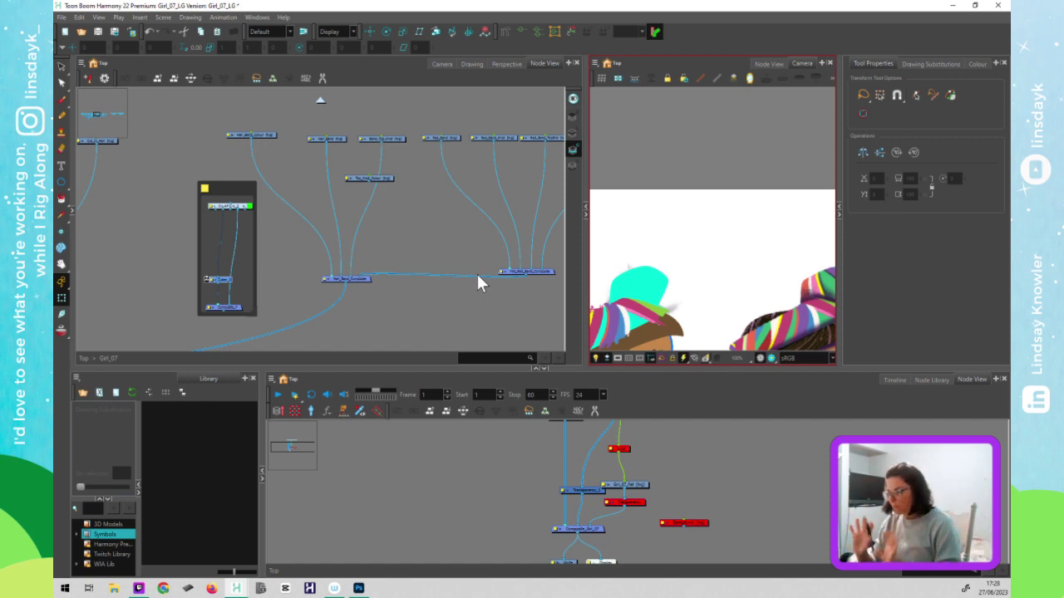
{"action": "left_click", "coordinate": [323, 269]}
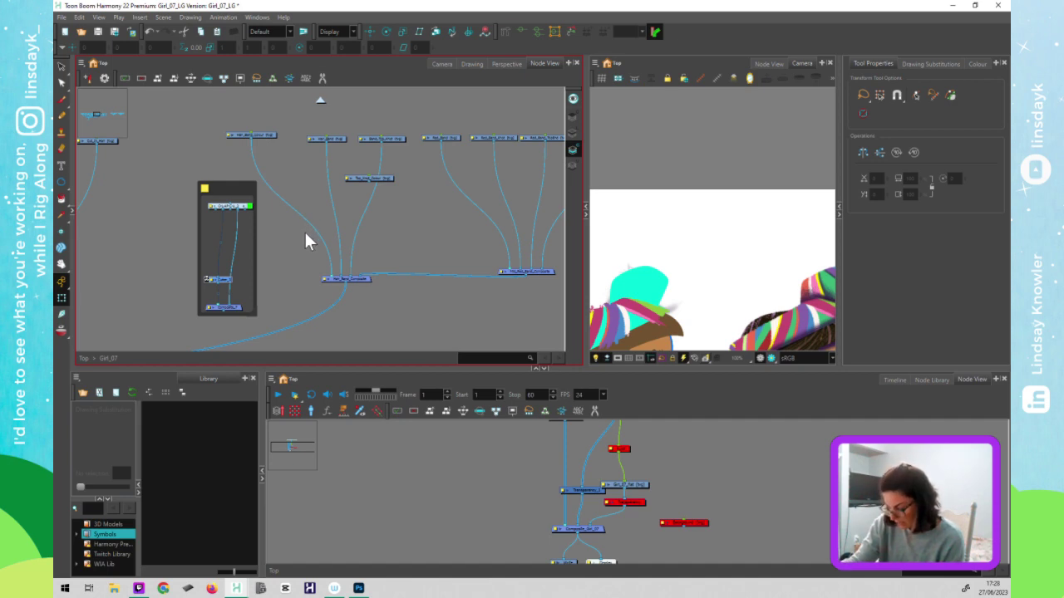
{"action": "key", "text": "ctrl+v"}
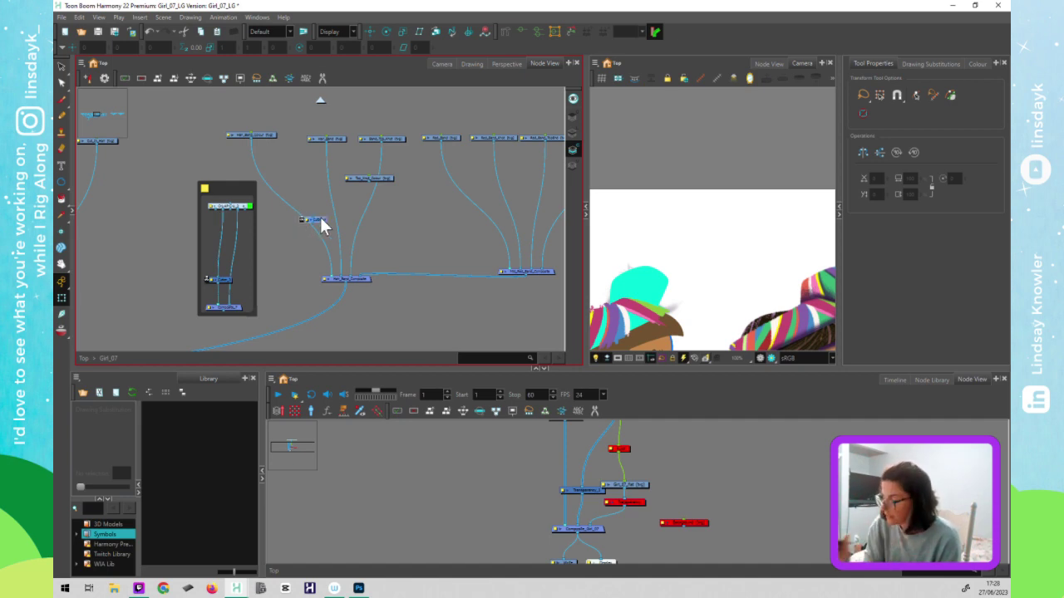
{"action": "left_click", "coordinate": [715, 297]}
{"action": "scroll", "coordinate": [718, 293], "scroll_direction": "down", "scroll_amount": 3}
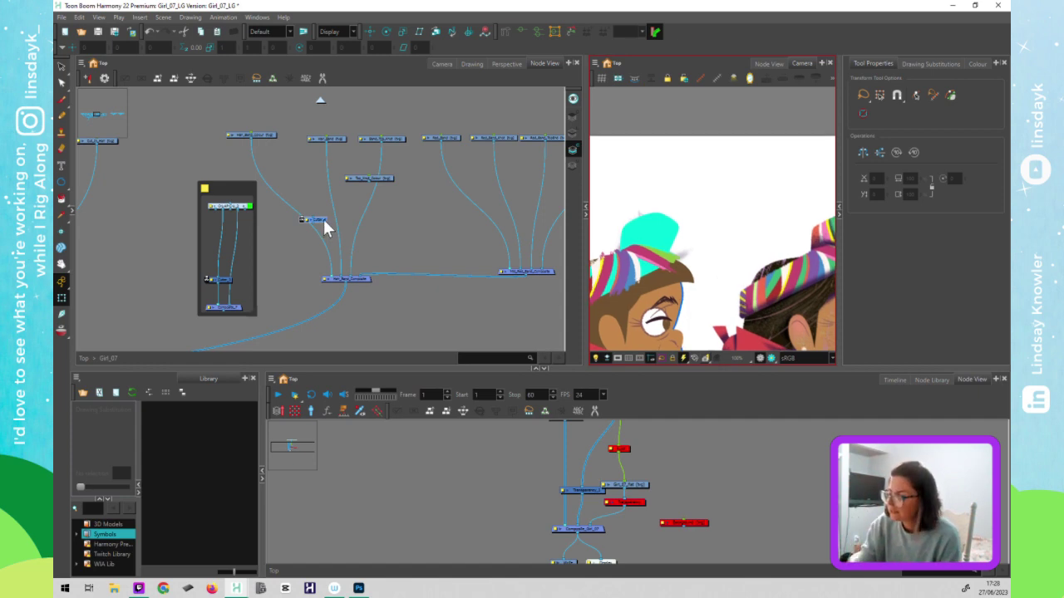
{"action": "left_click_drag", "start_coordinate": [319, 221], "coordinate": [307, 220]}
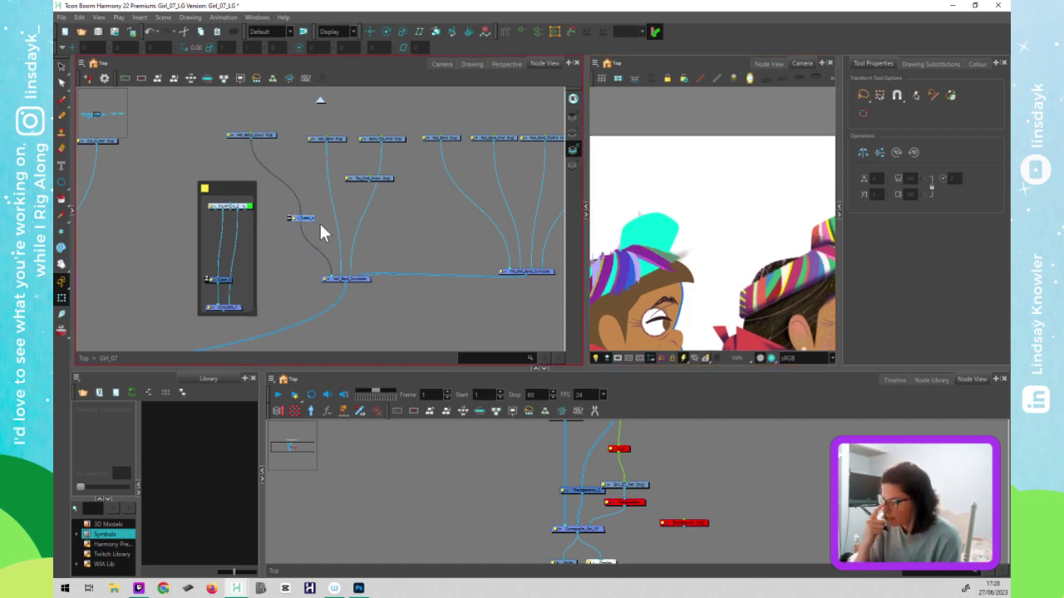
- Connect the Hair_Band drawing to the matte port of the cutter below Hair_Band_Colour and invert the cutter
{"action": "left_click_drag", "start_coordinate": [326, 141], "coordinate": [291, 215]}
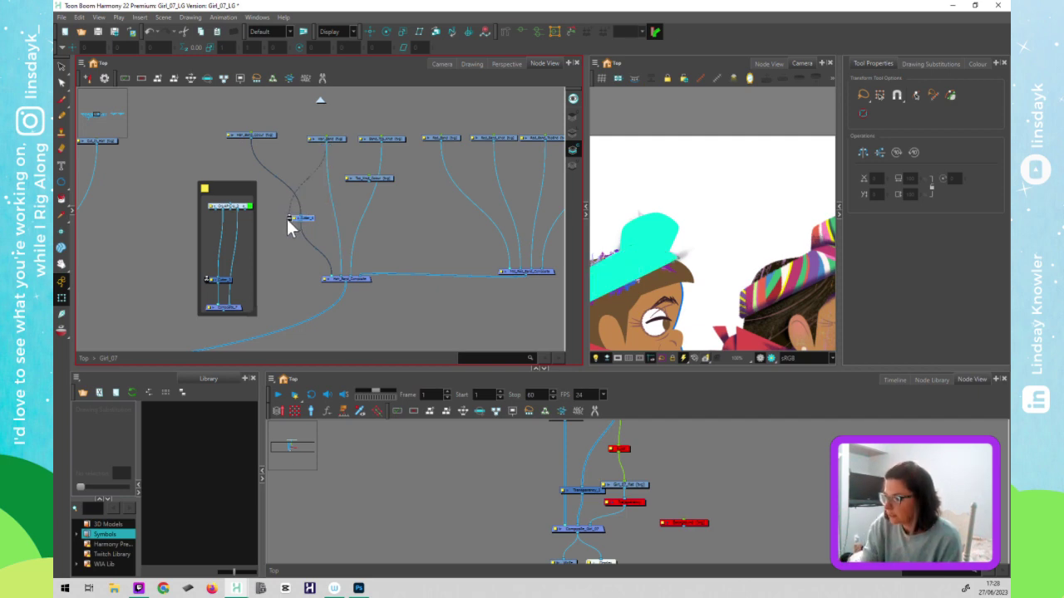
{"action": "left_click", "coordinate": [288, 218]}
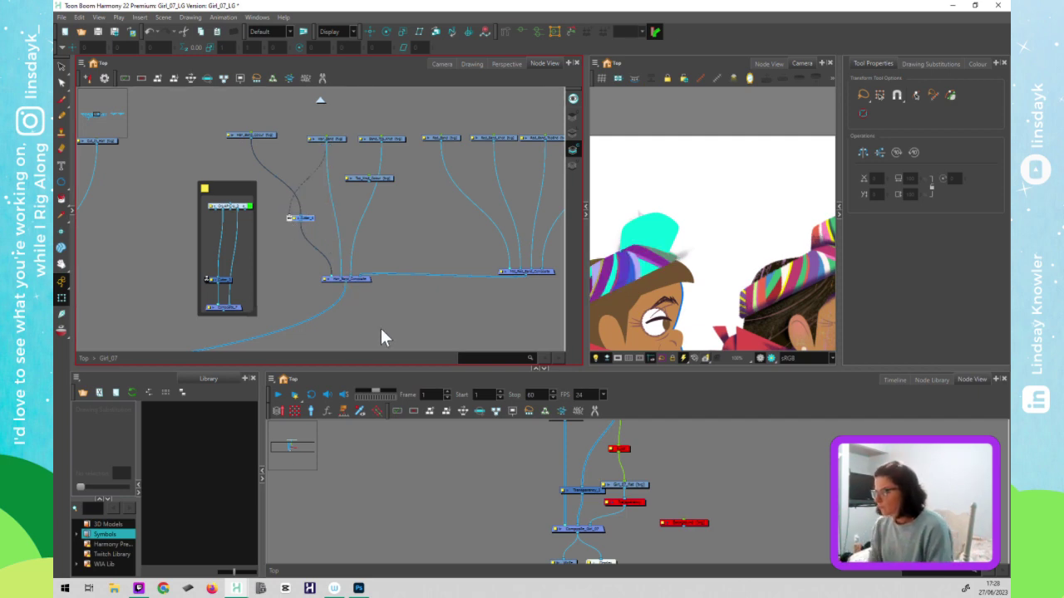
{"action": "left_click", "coordinate": [713, 326]}
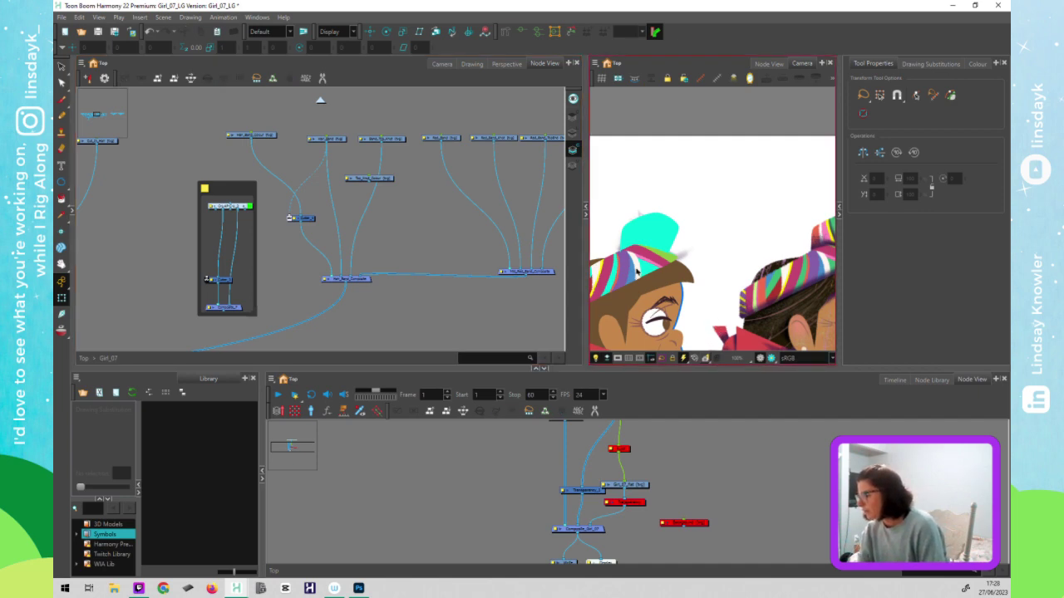
{"action": "left_click", "coordinate": [638, 272]}
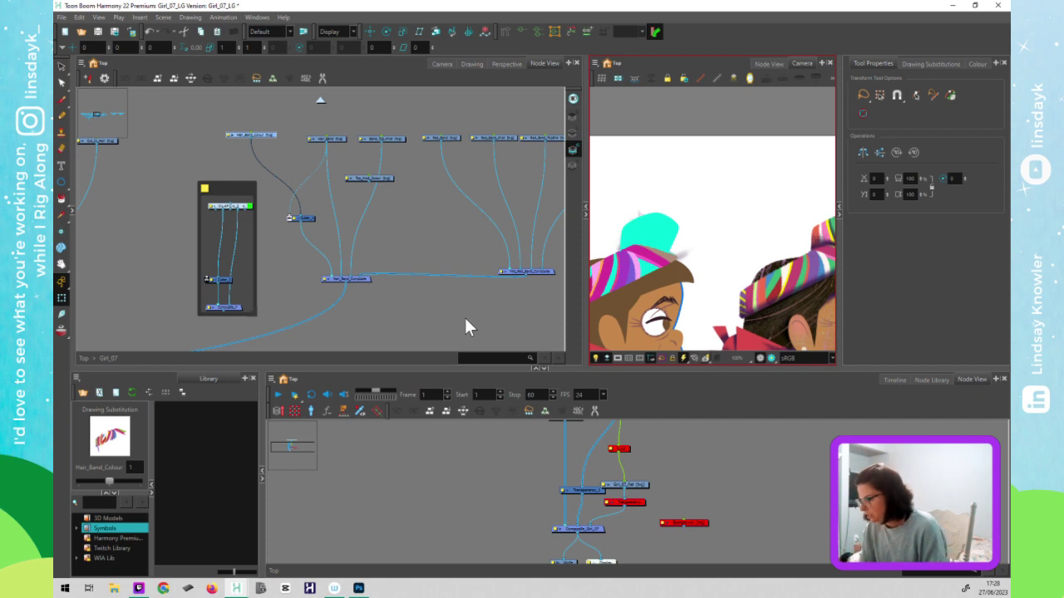
- Recolour the New 2 palette swatch with the green sampled from the finished reference girl's striped head band
{"action": "left_click_drag", "start_coordinate": [755, 336], "coordinate": [789, 321]}
{"action": "scroll", "coordinate": [789, 325], "scroll_direction": "down", "scroll_amount": 1}
{"action": "scroll", "coordinate": [793, 337], "scroll_direction": "down", "scroll_amount": 3}
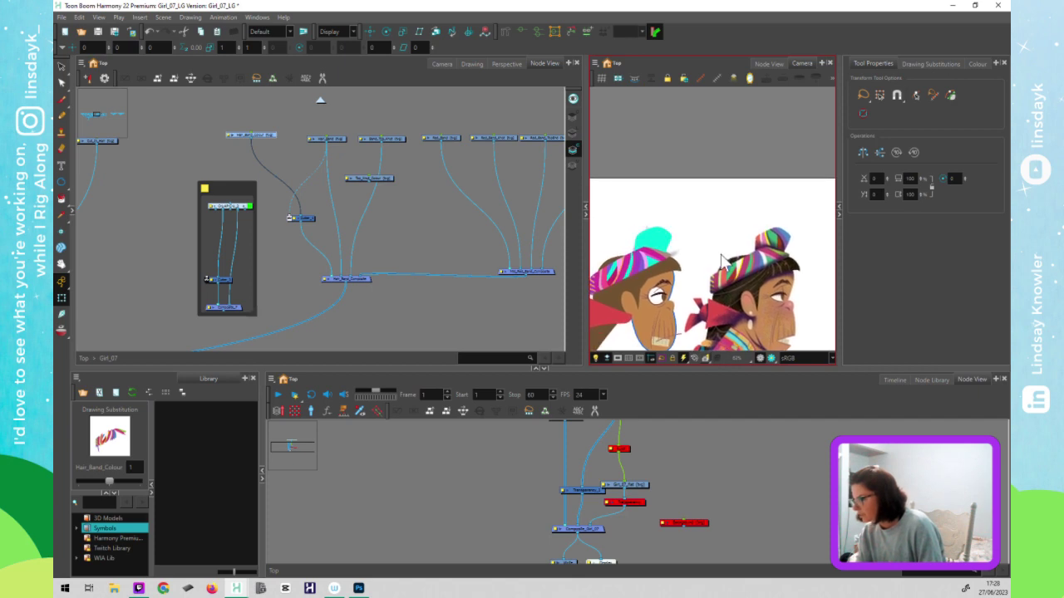
{"action": "left_click", "coordinate": [974, 75]}
{"action": "left_click", "coordinate": [977, 64]}
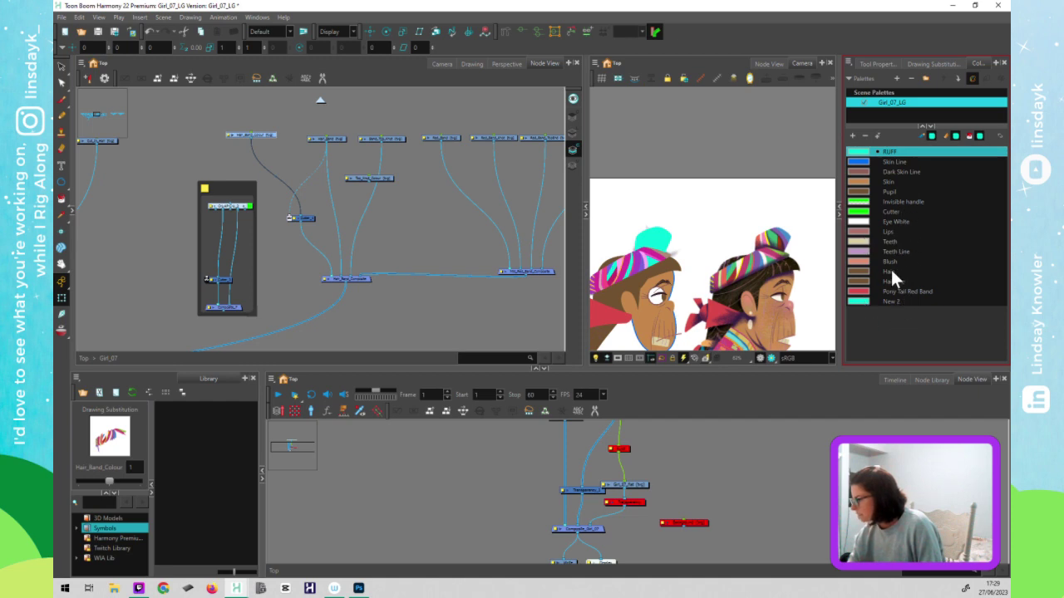
{"action": "double_click", "coordinate": [864, 301]}
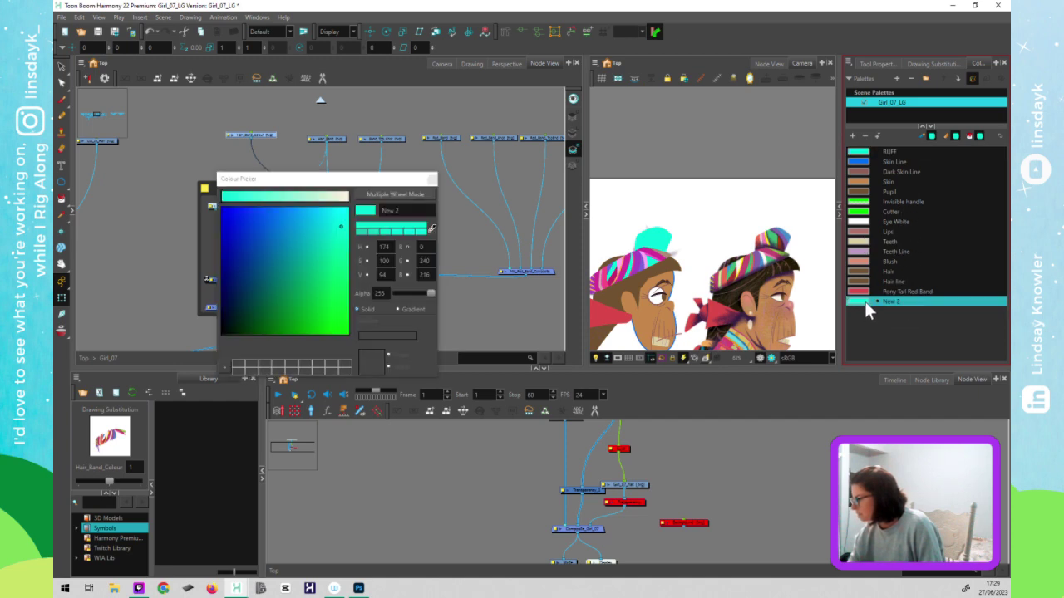
{"action": "left_click", "coordinate": [432, 227]}
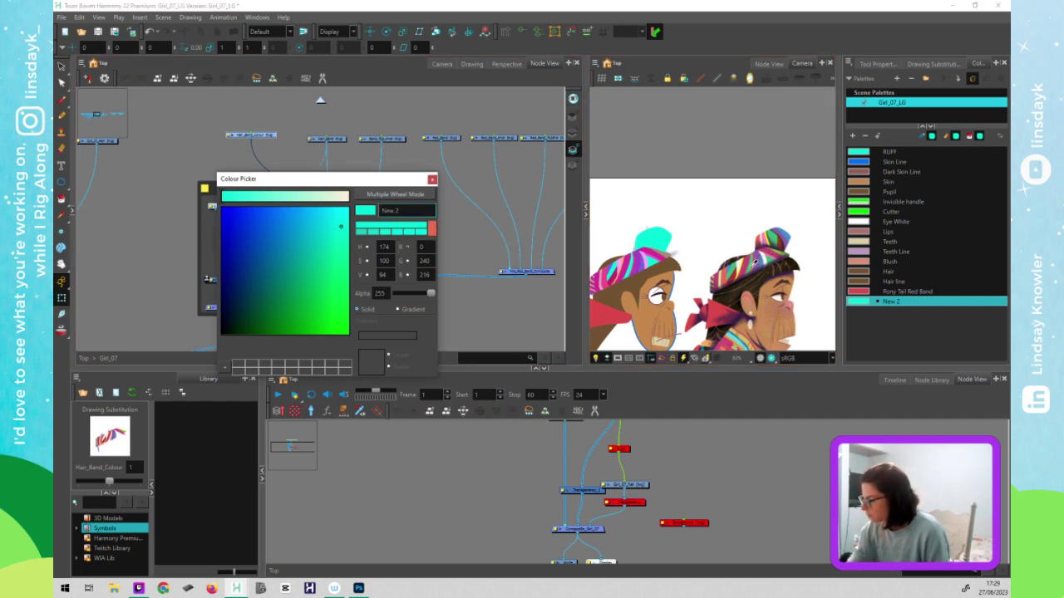
{"action": "left_click", "coordinate": [758, 265]}
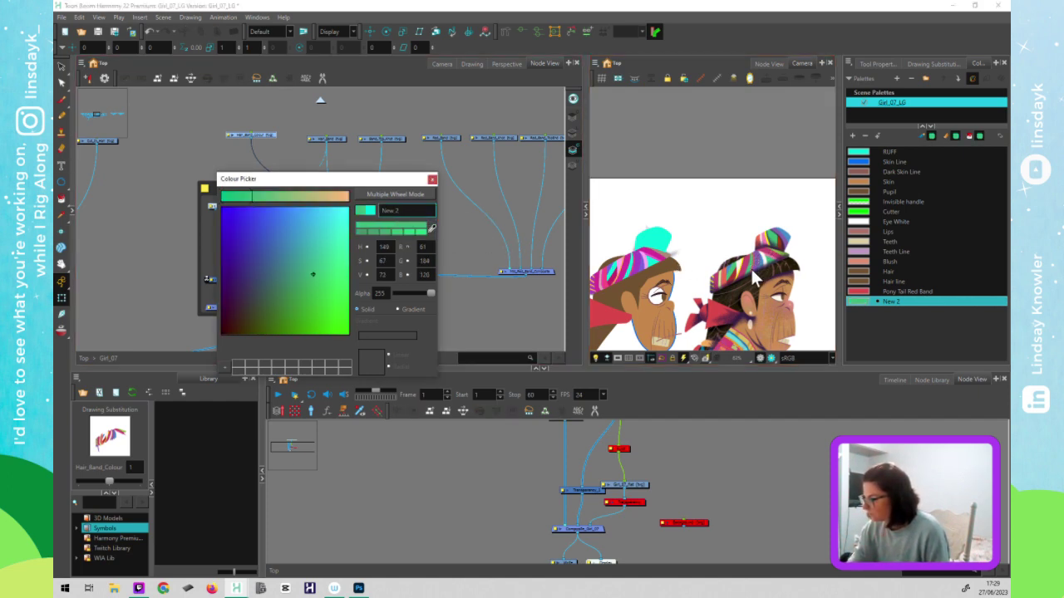
{"action": "left_click", "coordinate": [431, 178]}
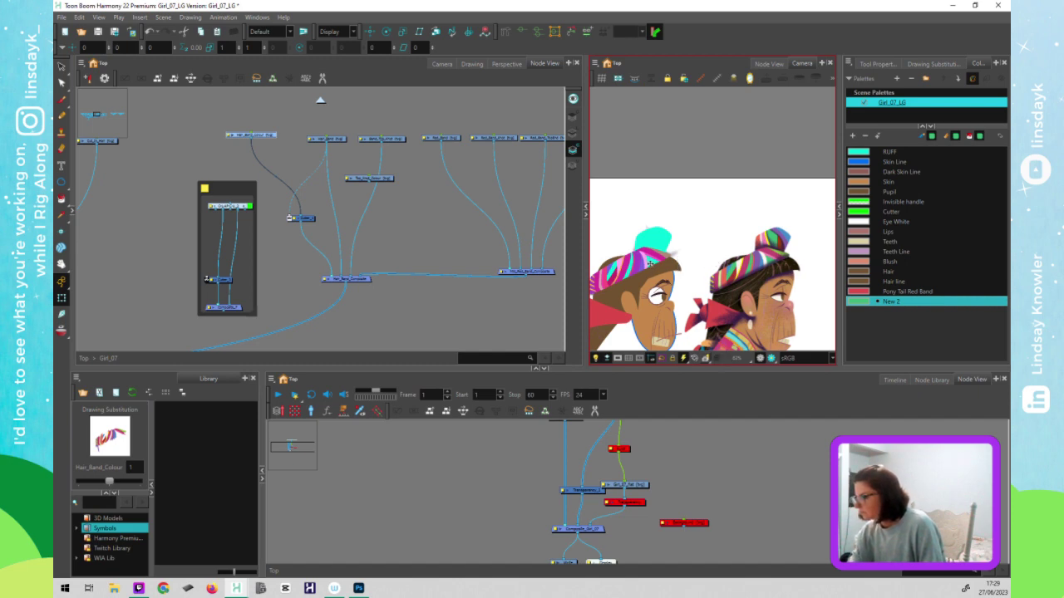
- Recolour the base shape of the Hair_Band drawing with the New 2 swatch
{"action": "left_click", "coordinate": [652, 260]}
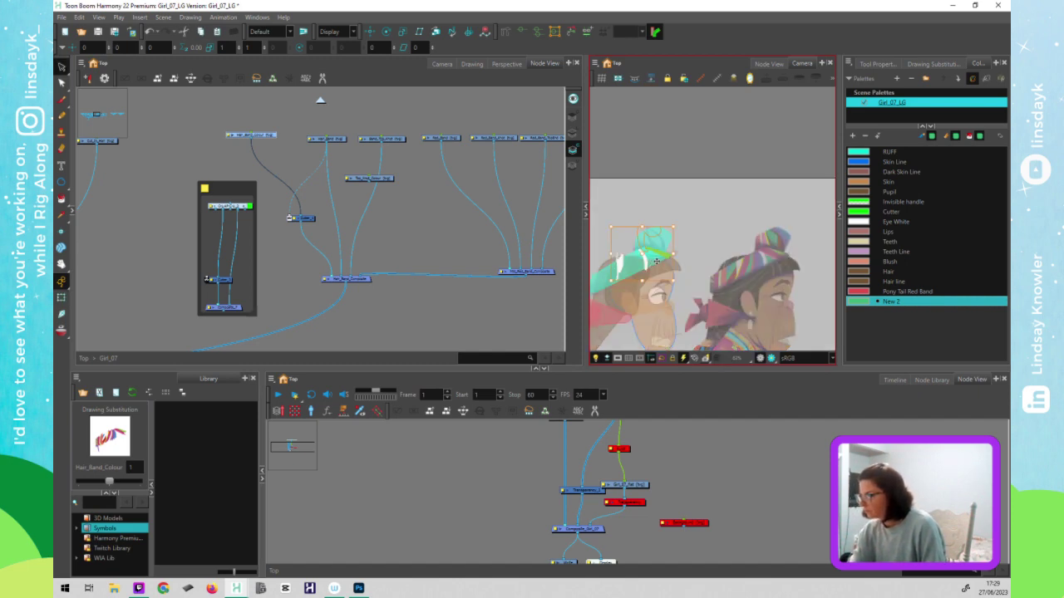
{"action": "left_click", "coordinate": [330, 138]}
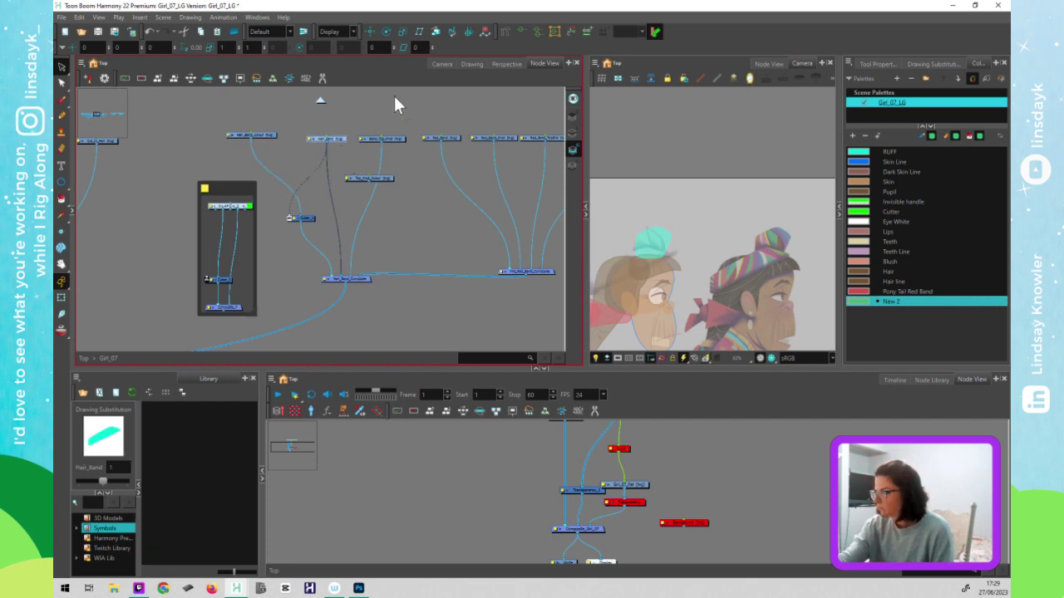
{"action": "left_click", "coordinate": [655, 256]}
{"action": "left_click", "coordinate": [575, 132]}
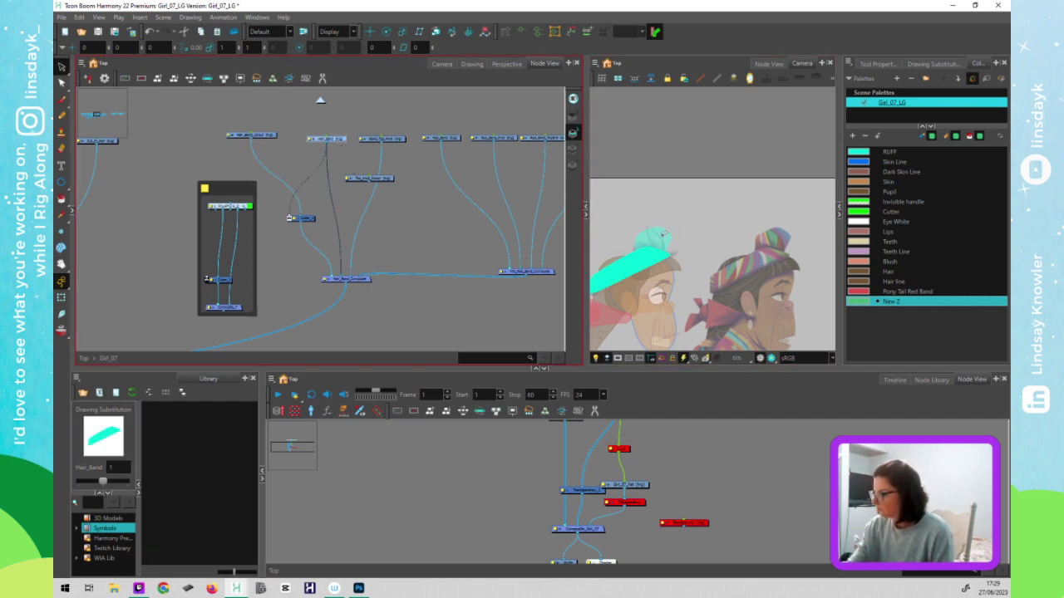
{"action": "left_click_drag", "start_coordinate": [663, 229], "coordinate": [651, 290]}
{"action": "left_click", "coordinate": [898, 300]}
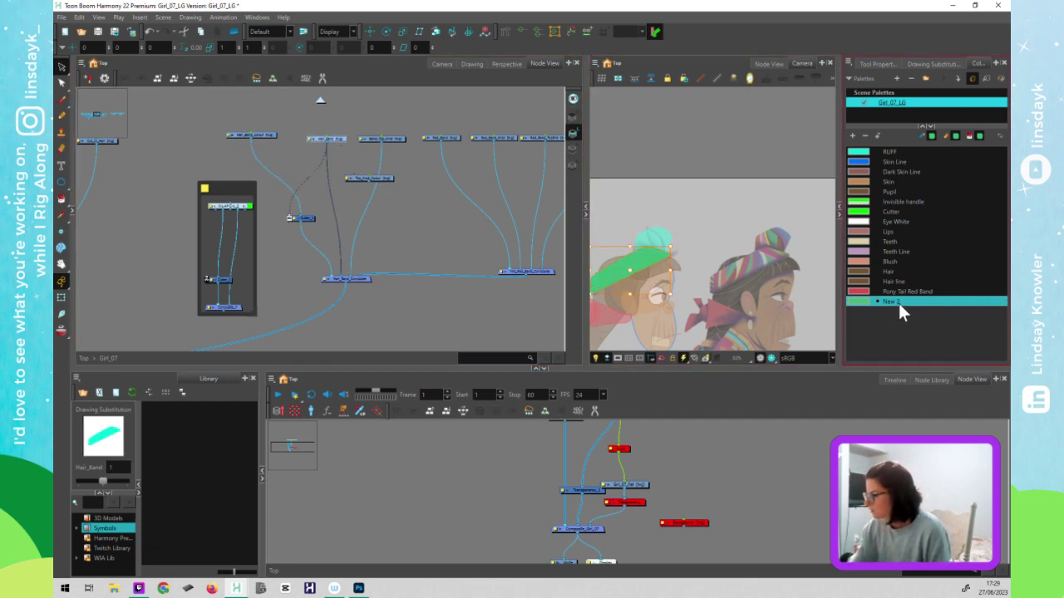
{"action": "left_click", "coordinate": [685, 240]}
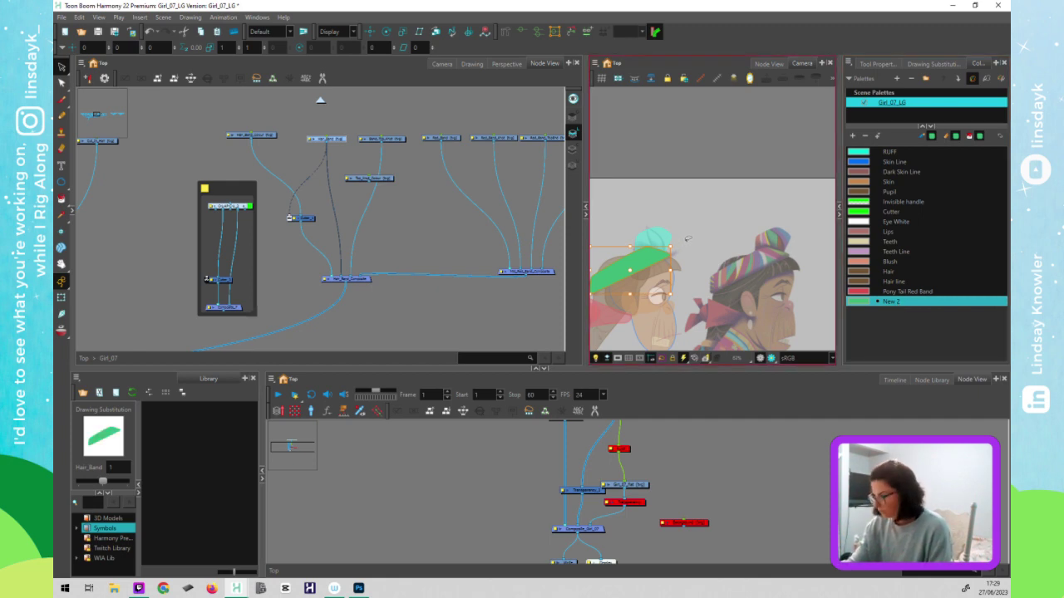
{"action": "key", "text": "shift+2"}
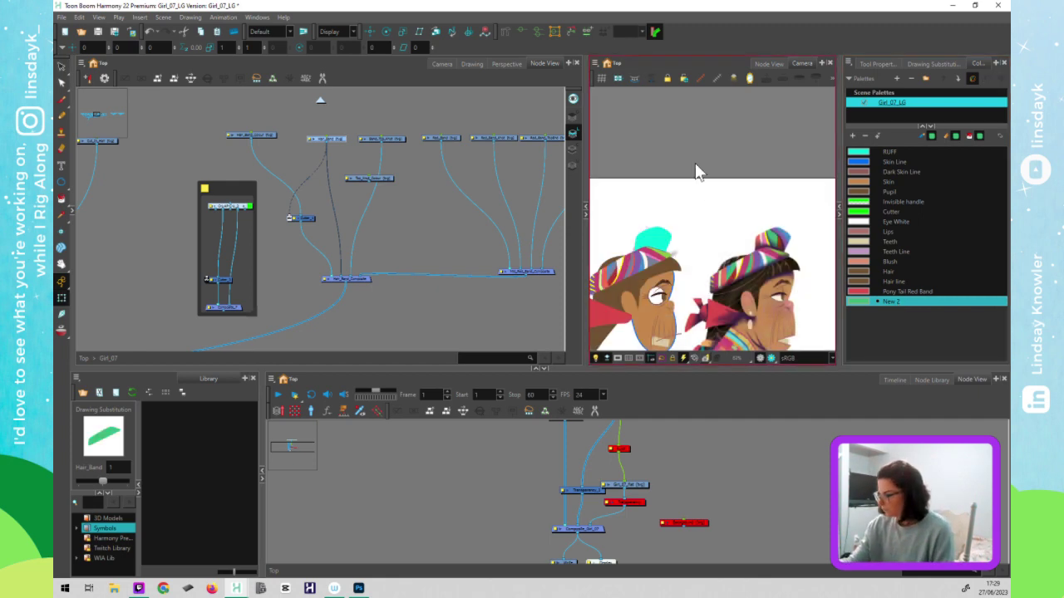
- Recolour the knot shape on top of the rigged girl's head band with the New 2 swatch
{"action": "left_click", "coordinate": [664, 239]}
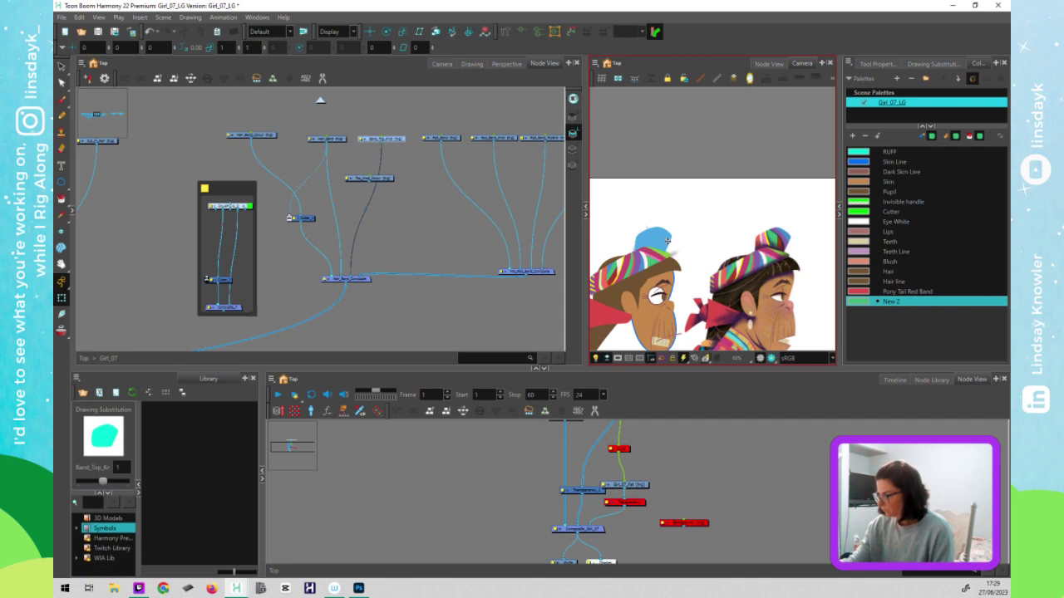
{"action": "key", "text": "alt+s"}
{"action": "left_click", "coordinate": [657, 234]}
{"action": "left_click", "coordinate": [856, 301]}
{"action": "left_click", "coordinate": [705, 157]}
{"action": "left_click", "coordinate": [704, 157]}
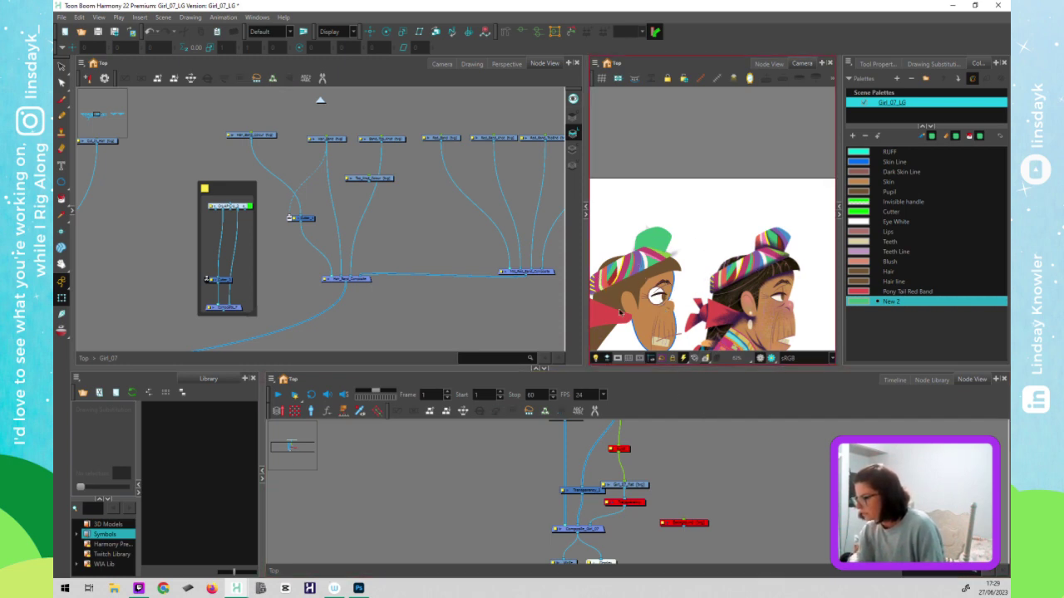
- Show the camera in render view and examine the lower edge of the striped head band up close
{"action": "scroll", "coordinate": [624, 266], "scroll_direction": "up", "scroll_amount": 3}
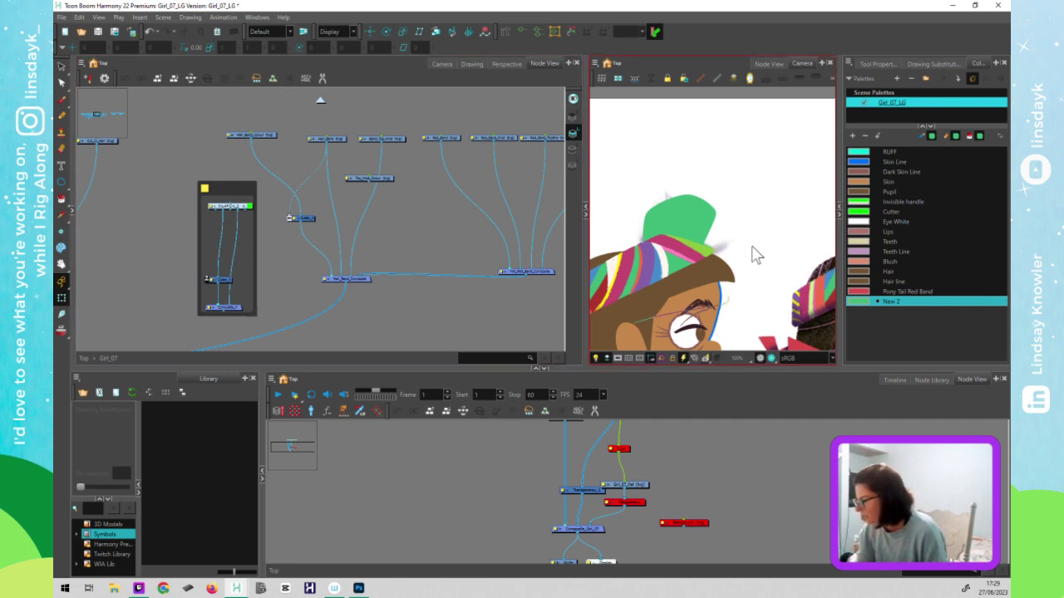
{"action": "left_click", "coordinate": [689, 324]}
{"action": "left_click", "coordinate": [513, 336]}
{"action": "left_click", "coordinate": [771, 359]}
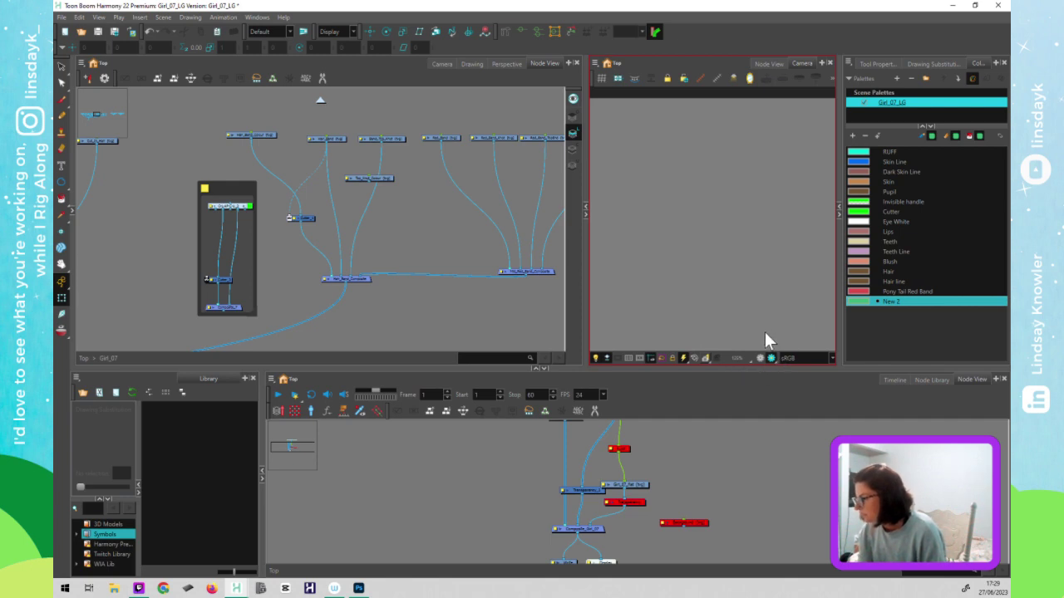
{"action": "scroll", "coordinate": [771, 303], "scroll_direction": "down", "scroll_amount": 3}
{"action": "scroll", "coordinate": [762, 312], "scroll_direction": "up", "scroll_amount": 1}
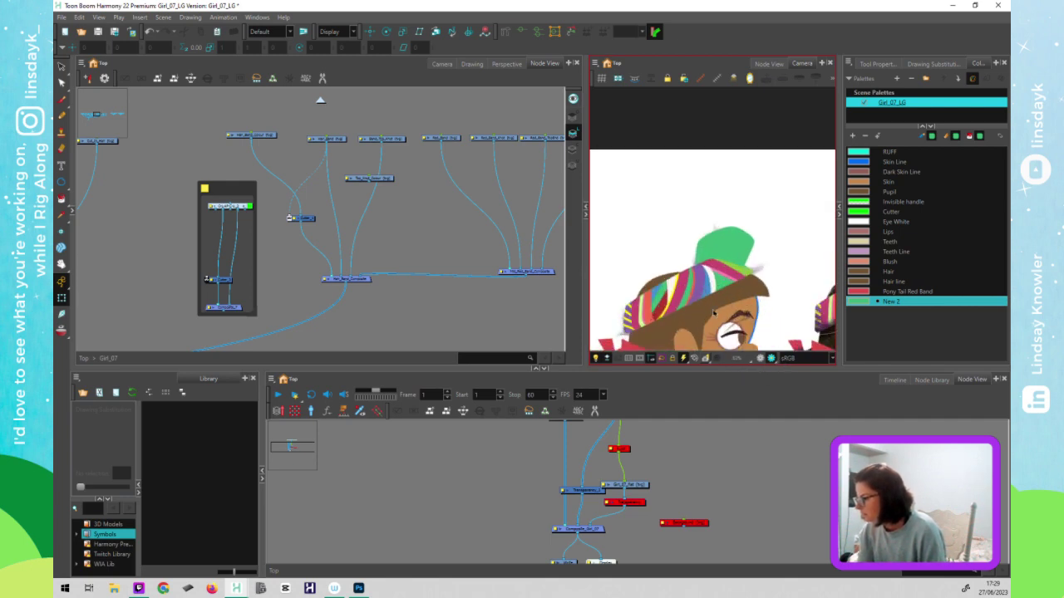
{"action": "scroll", "coordinate": [713, 312], "scroll_direction": "up", "scroll_amount": 3}
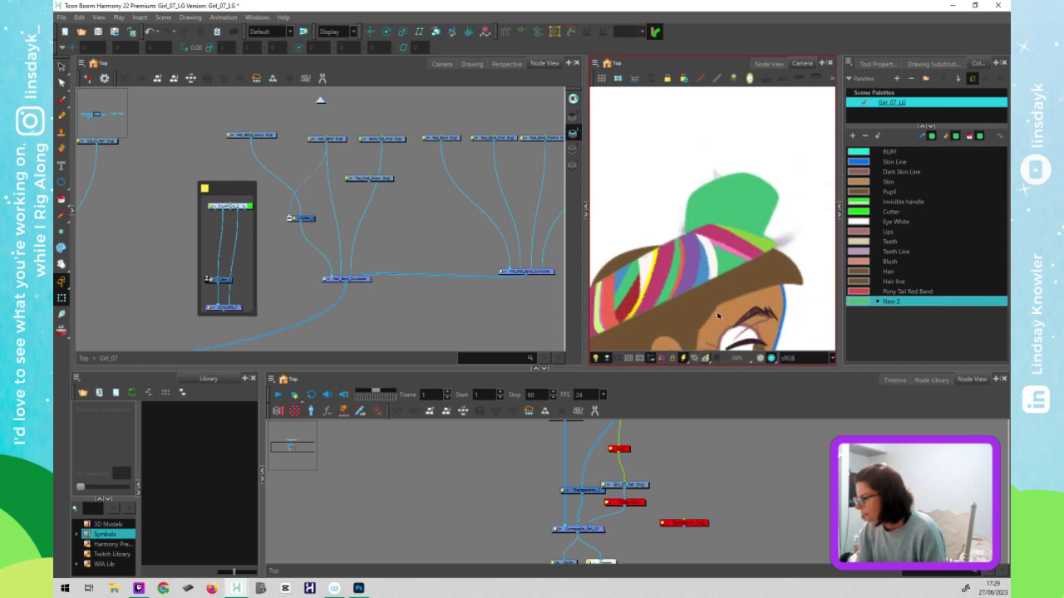
{"action": "scroll", "coordinate": [718, 315], "scroll_direction": "up", "scroll_amount": 5}
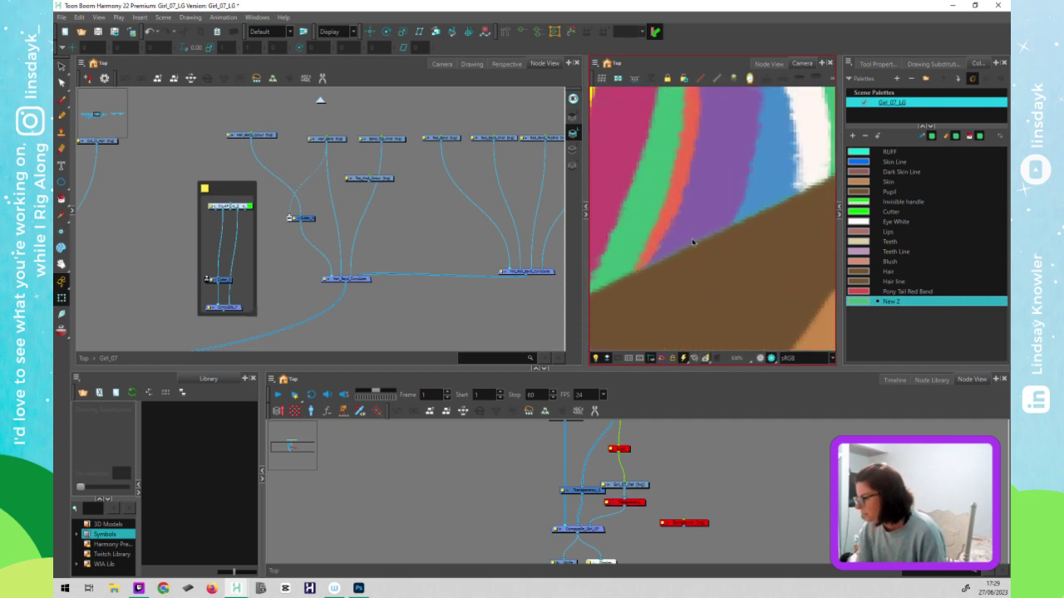
{"action": "scroll", "coordinate": [728, 232], "scroll_direction": "down", "scroll_amount": 1}
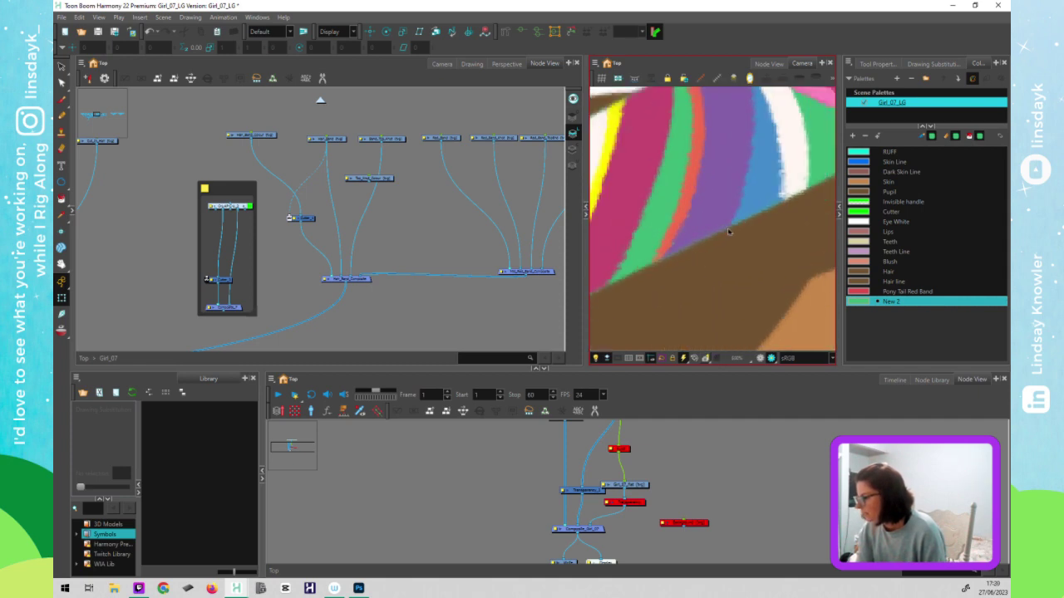
{"action": "scroll", "coordinate": [745, 177], "scroll_direction": "down", "scroll_amount": 2}
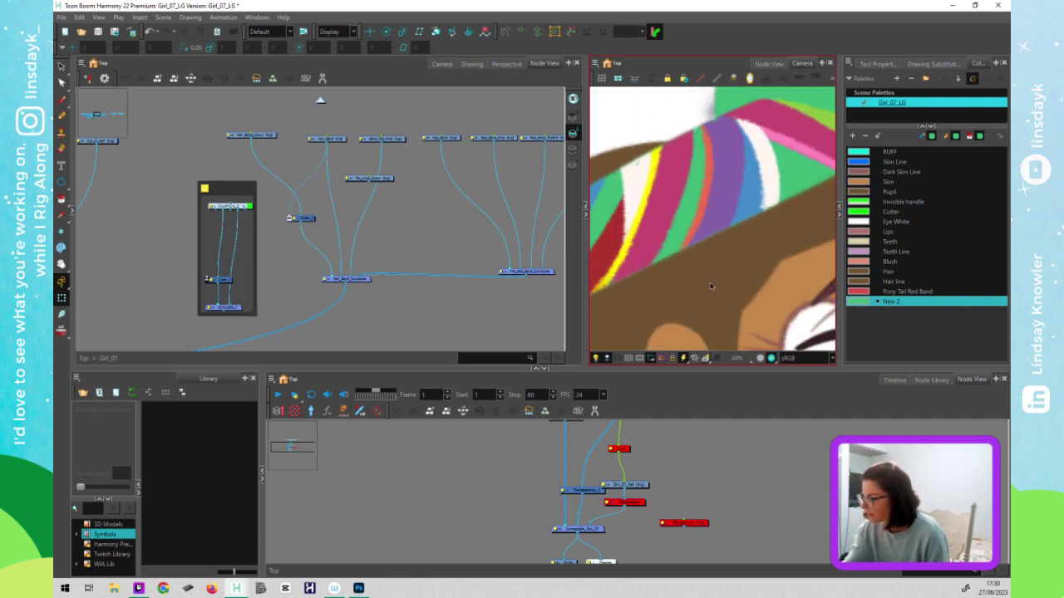
{"action": "scroll", "coordinate": [716, 249], "scroll_direction": "up", "scroll_amount": 2}
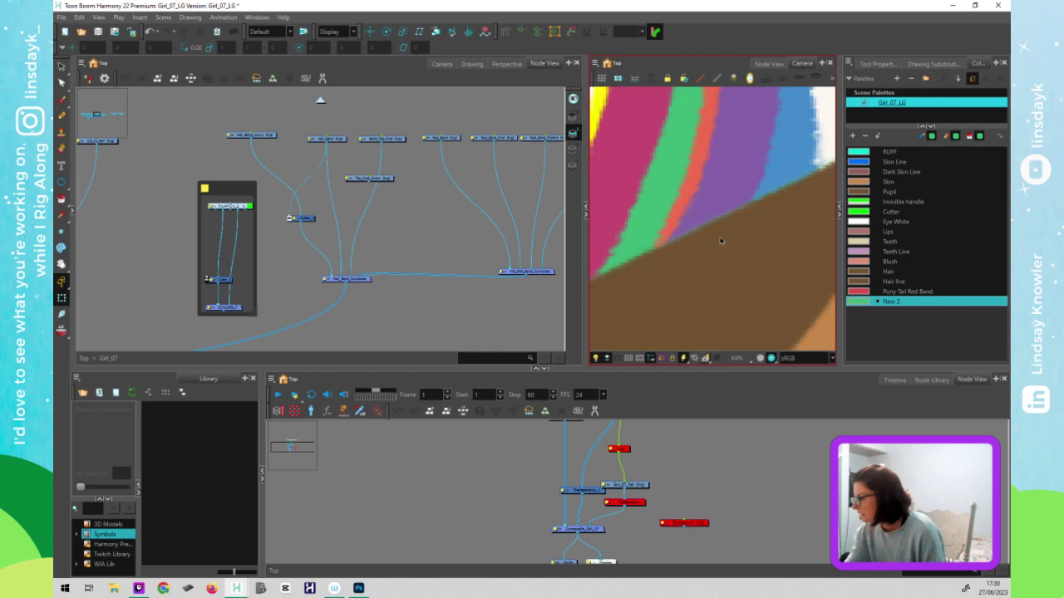
{"action": "scroll", "coordinate": [720, 241], "scroll_direction": "up", "scroll_amount": 1}
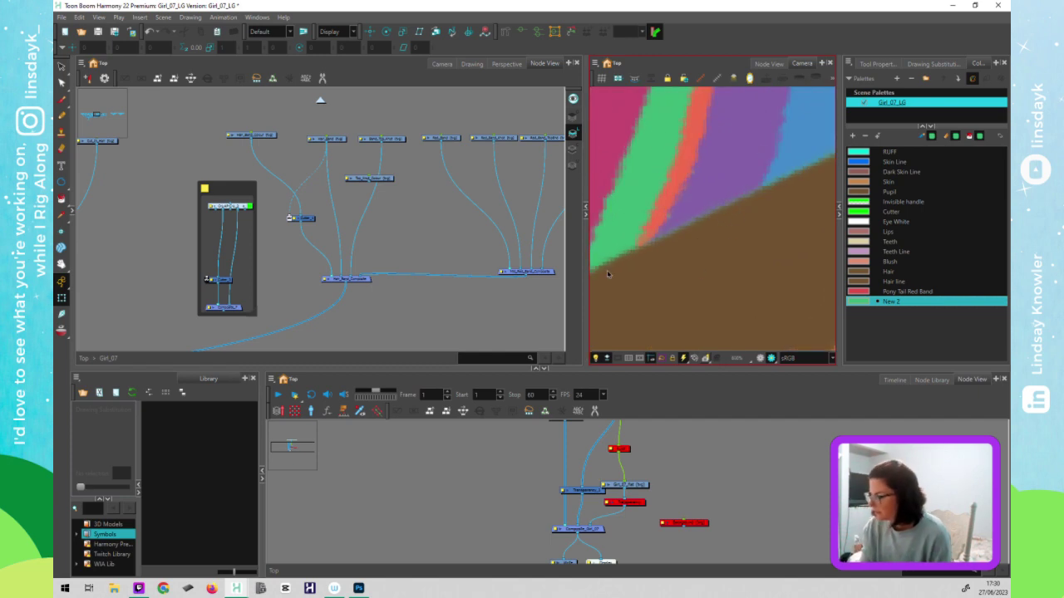
{"action": "scroll", "coordinate": [734, 289], "scroll_direction": "down", "scroll_amount": 3}
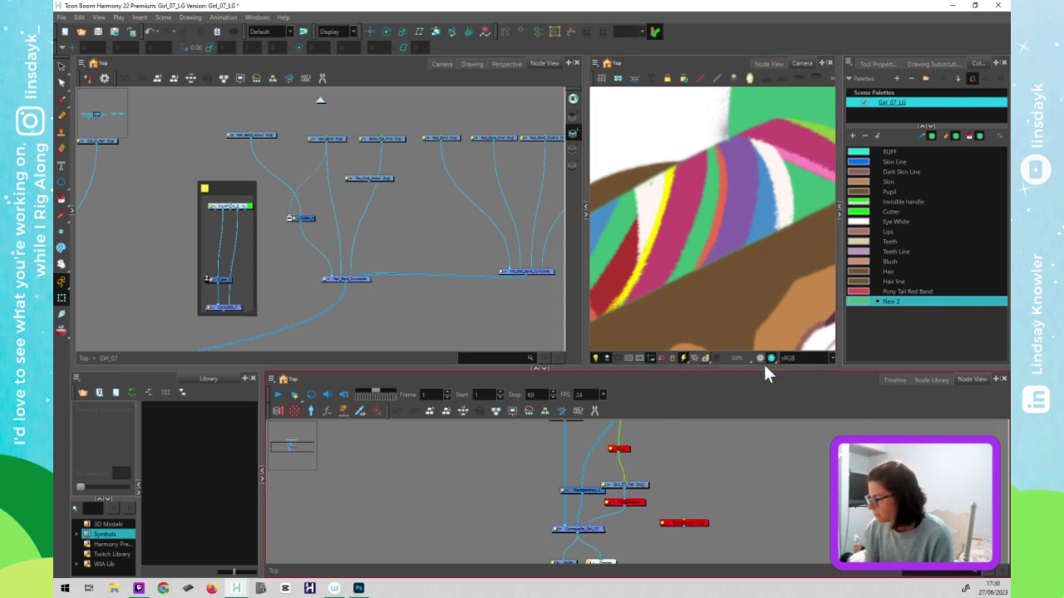
{"action": "scroll", "coordinate": [762, 345], "scroll_direction": "down", "scroll_amount": 1}
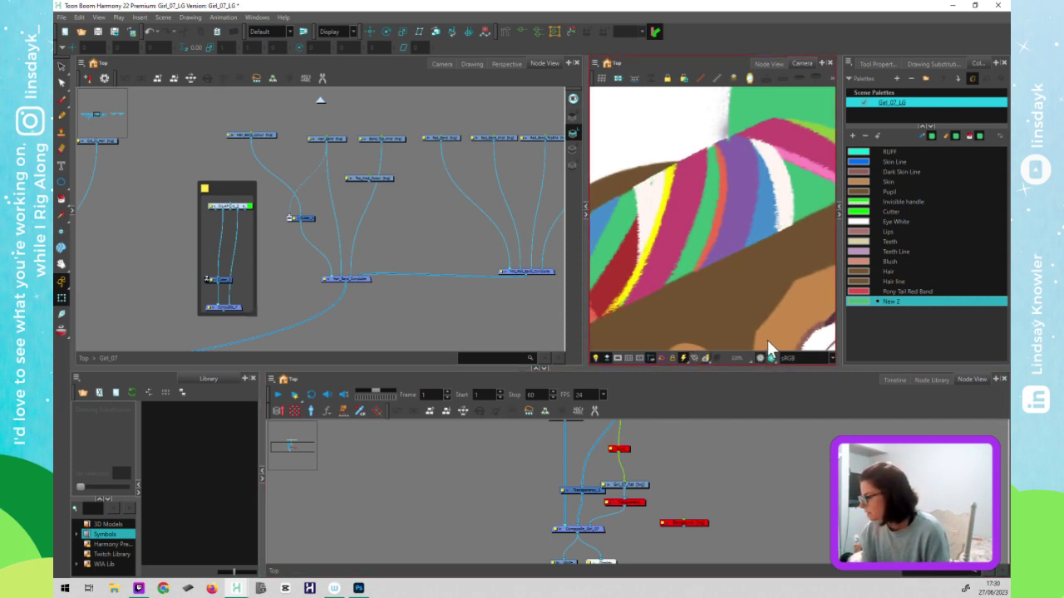
- Delete the pencil outline from the Hair_Band drawing, keeping its green fill
{"action": "left_click", "coordinate": [335, 138]}
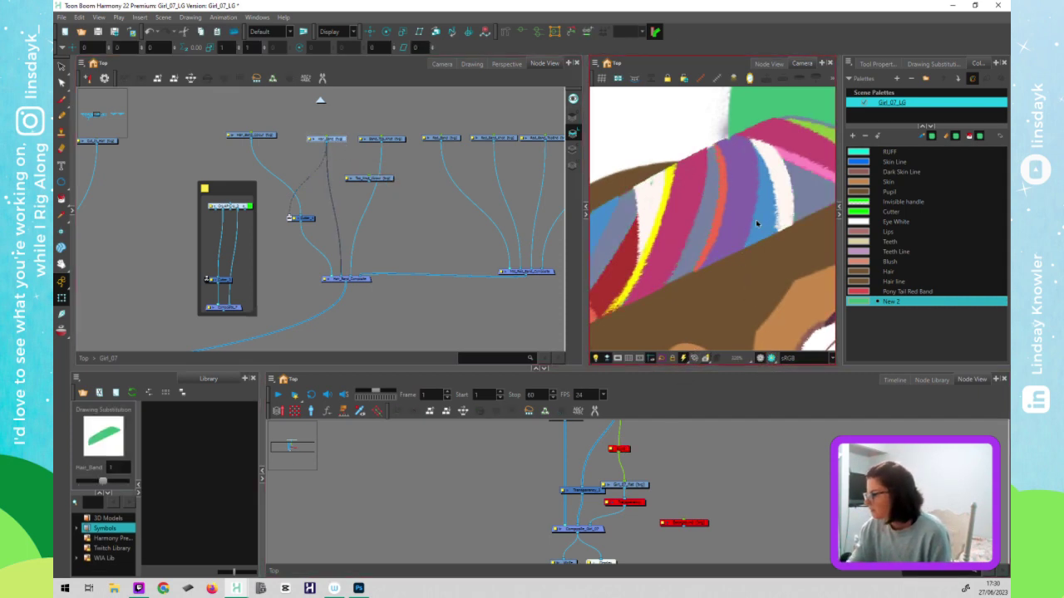
{"action": "key", "text": "alt+s"}
{"action": "left_click_drag", "start_coordinate": [745, 272], "coordinate": [739, 220]}
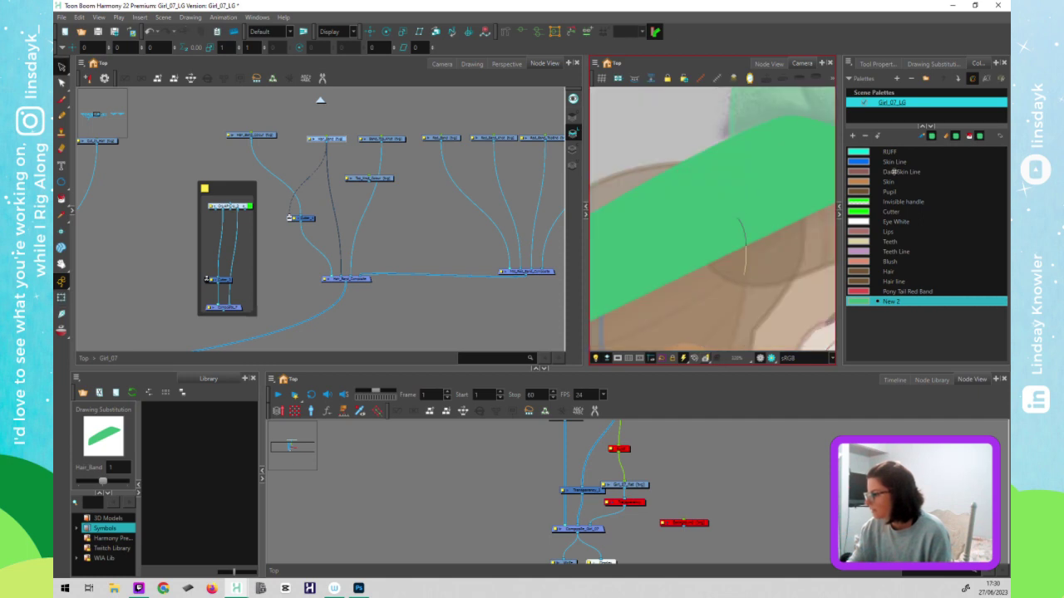
{"action": "left_click", "coordinate": [886, 63]}
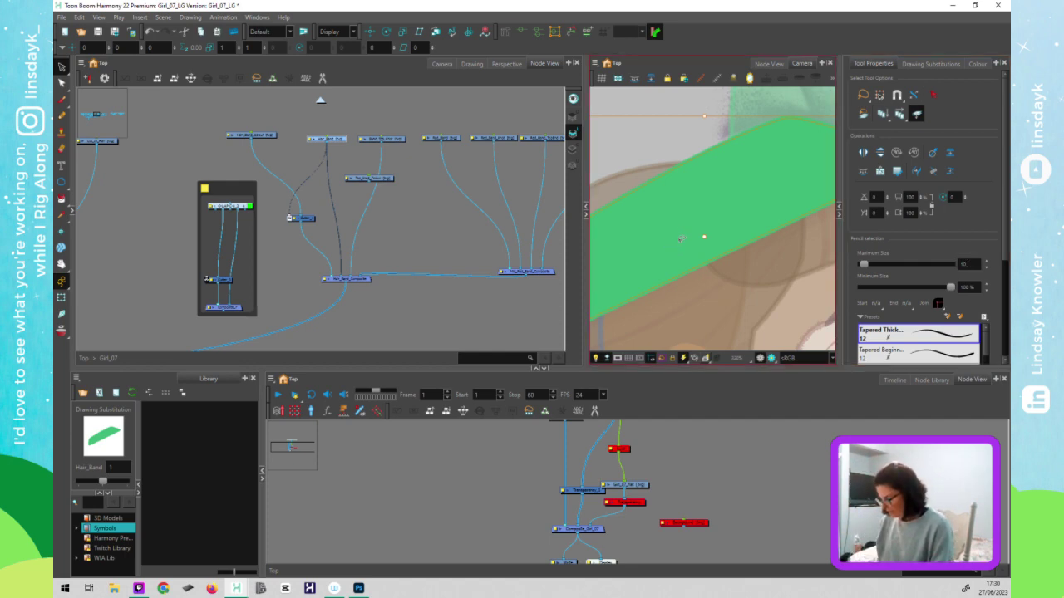
{"action": "key", "text": "Delete"}
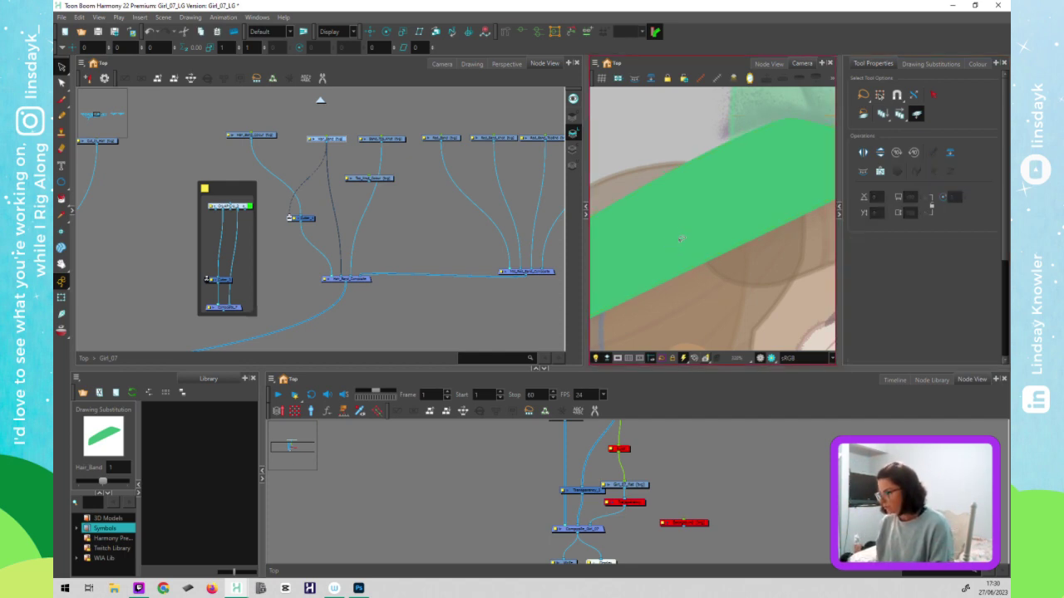
{"action": "left_click", "coordinate": [398, 202]}
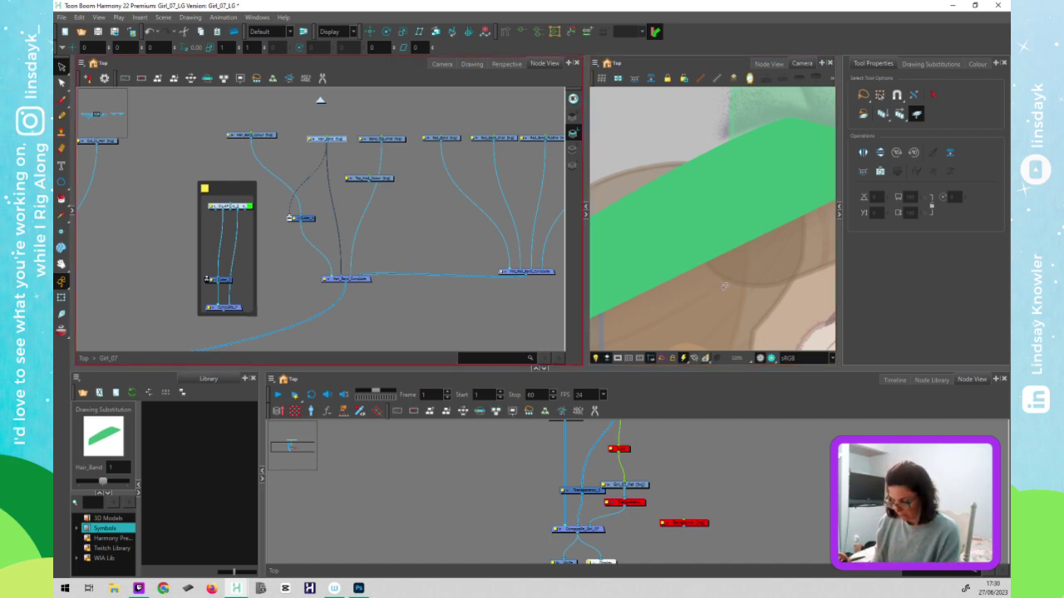
- Deselect the hair band drawing and check the cleaned band edge in render view
{"action": "key", "text": "shift+2"}
{"action": "left_click", "coordinate": [451, 314]}
{"action": "left_click", "coordinate": [772, 360]}
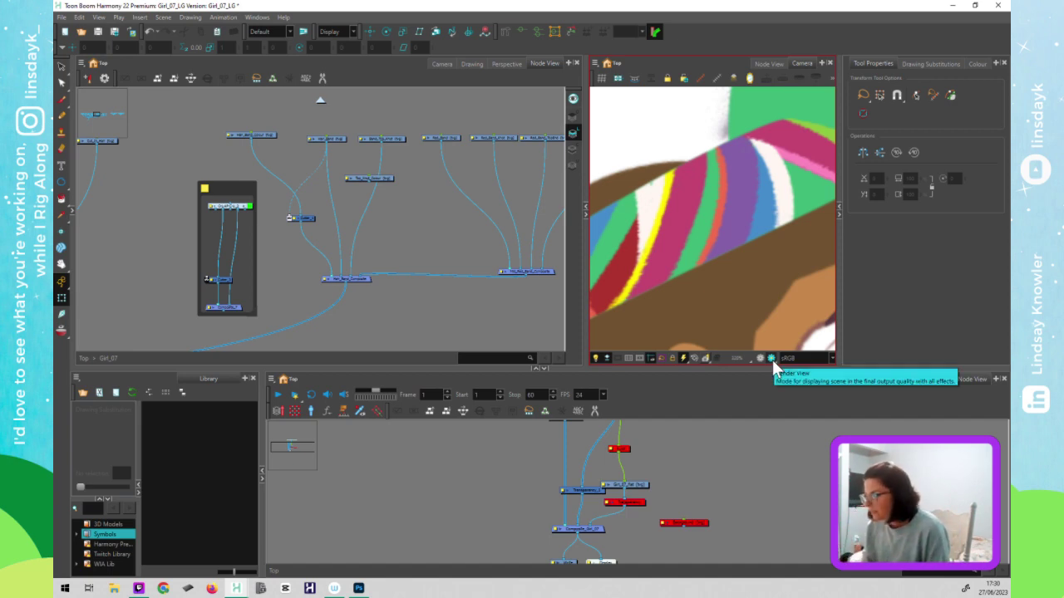
- Add an Increase-Opacity node to the hair band network and place it unconnected beside the cutter
{"action": "left_click", "coordinate": [771, 358]}
{"action": "left_click", "coordinate": [382, 247]}
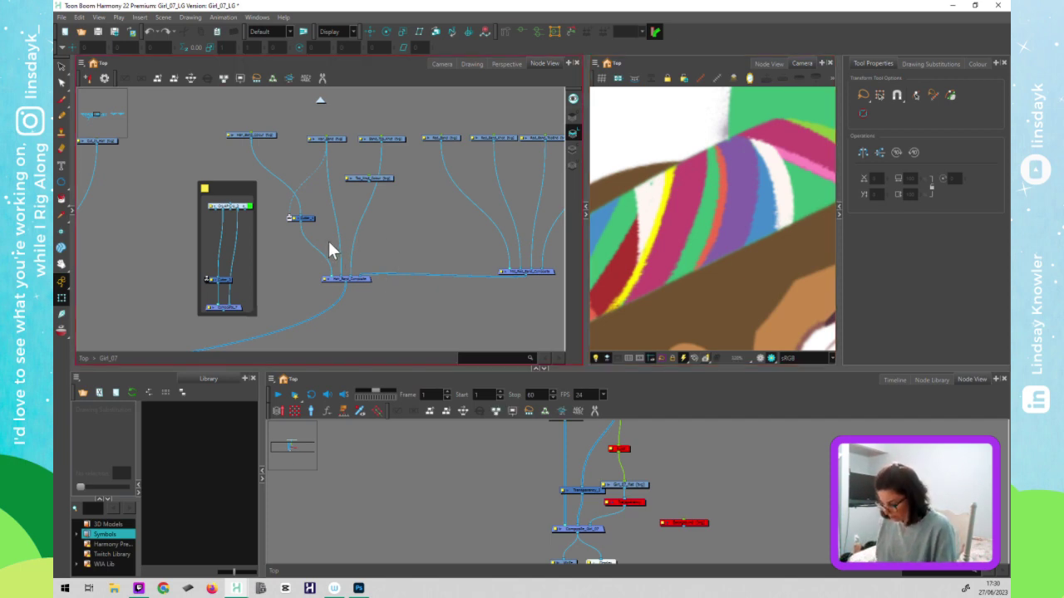
{"action": "key", "text": "Tab"}
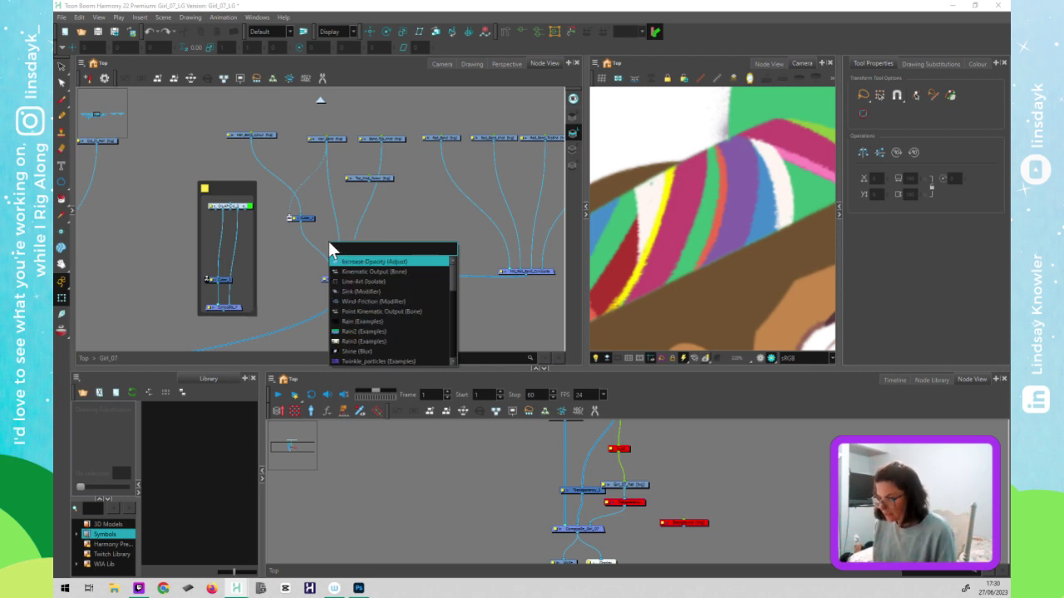
{"action": "left_click", "coordinate": [378, 262]}
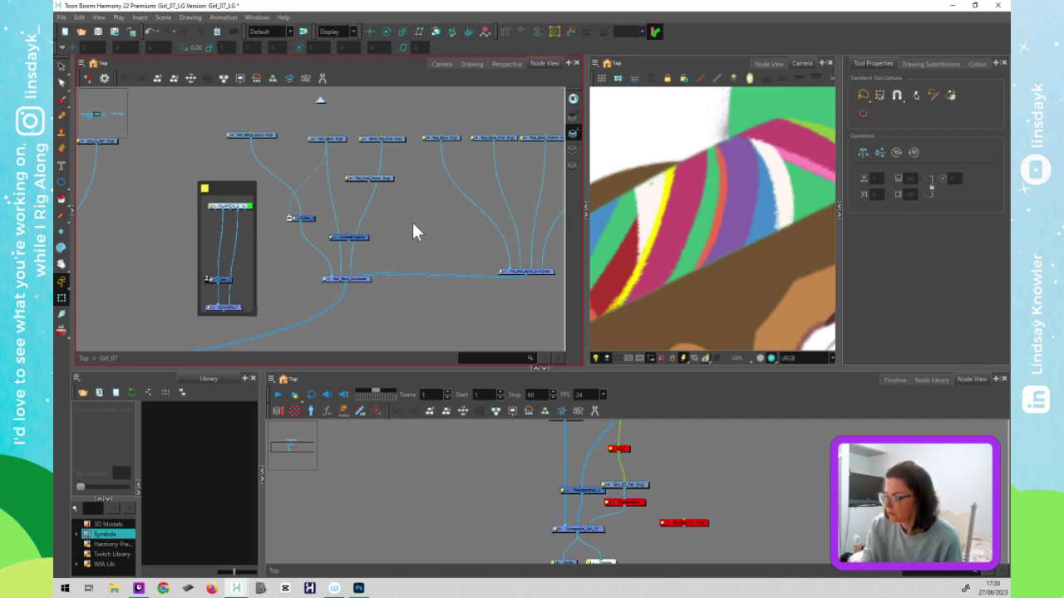
{"action": "left_click_drag", "start_coordinate": [360, 238], "coordinate": [413, 223]}
{"action": "left_click_drag", "start_coordinate": [302, 225], "coordinate": [333, 276]}
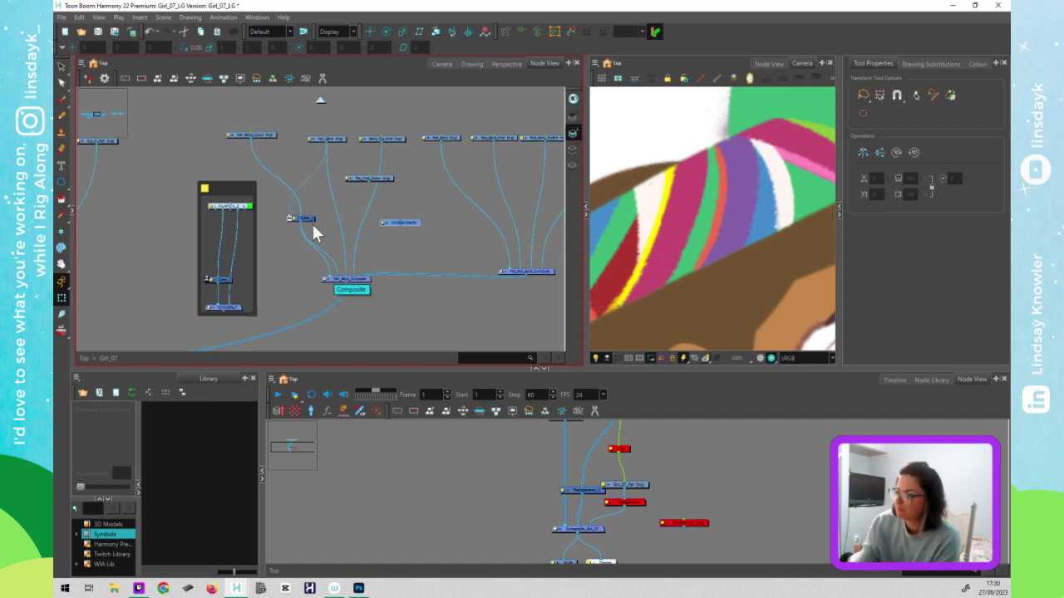
{"action": "left_click_drag", "start_coordinate": [302, 225], "coordinate": [336, 273]}
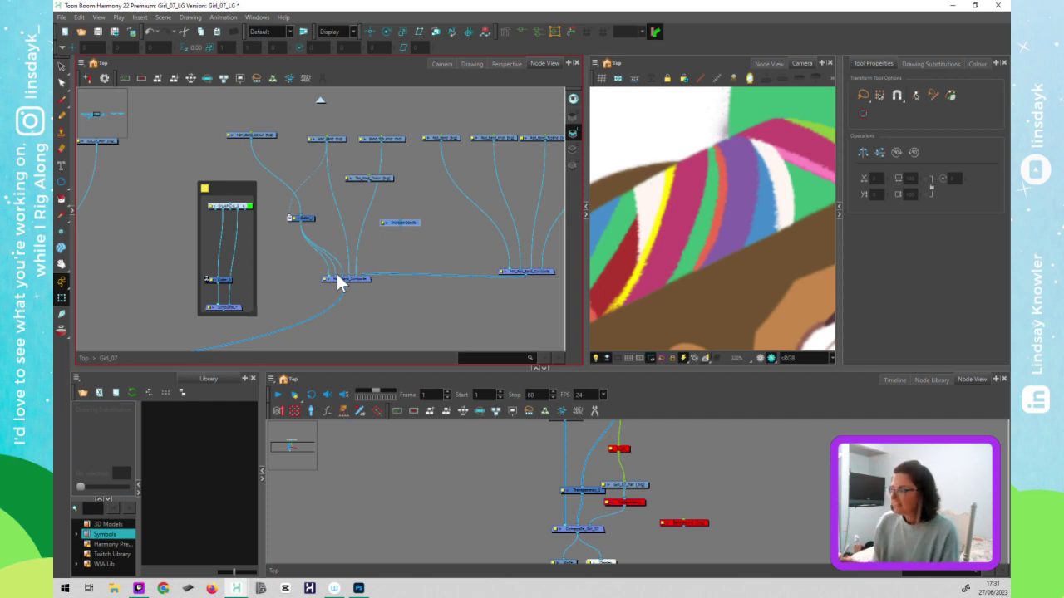
{"action": "left_click", "coordinate": [337, 273]}
{"action": "left_click_drag", "start_coordinate": [337, 275], "coordinate": [329, 222]}
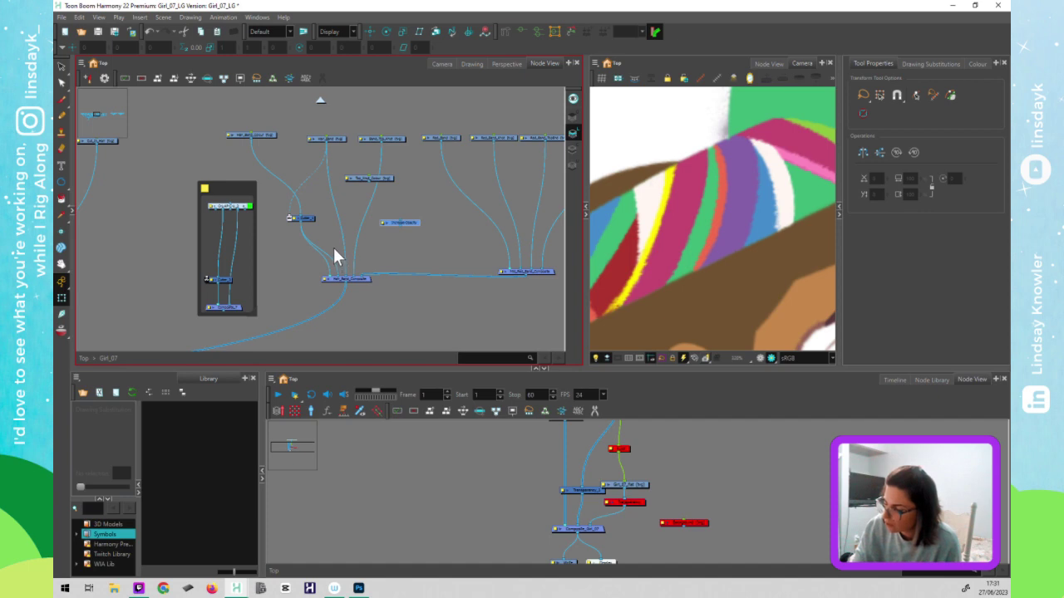
{"action": "left_click_drag", "start_coordinate": [337, 273], "coordinate": [332, 247]}
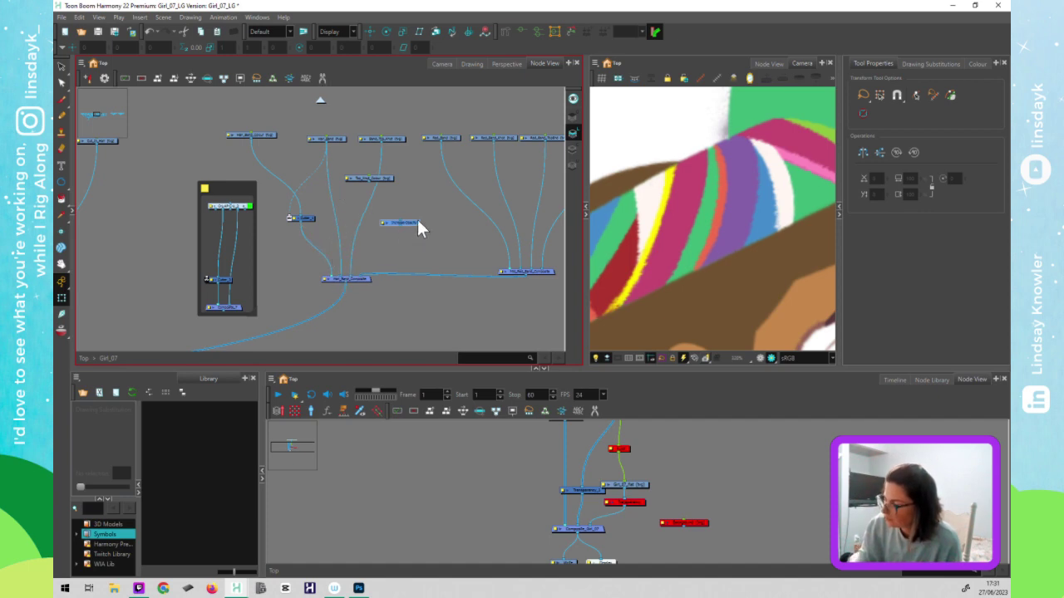
- Try the Increase-Opacity node between the Hair_Band_Colour drawing and the cutter, and view its layer properties
{"action": "left_click_drag", "start_coordinate": [417, 221], "coordinate": [297, 200]}
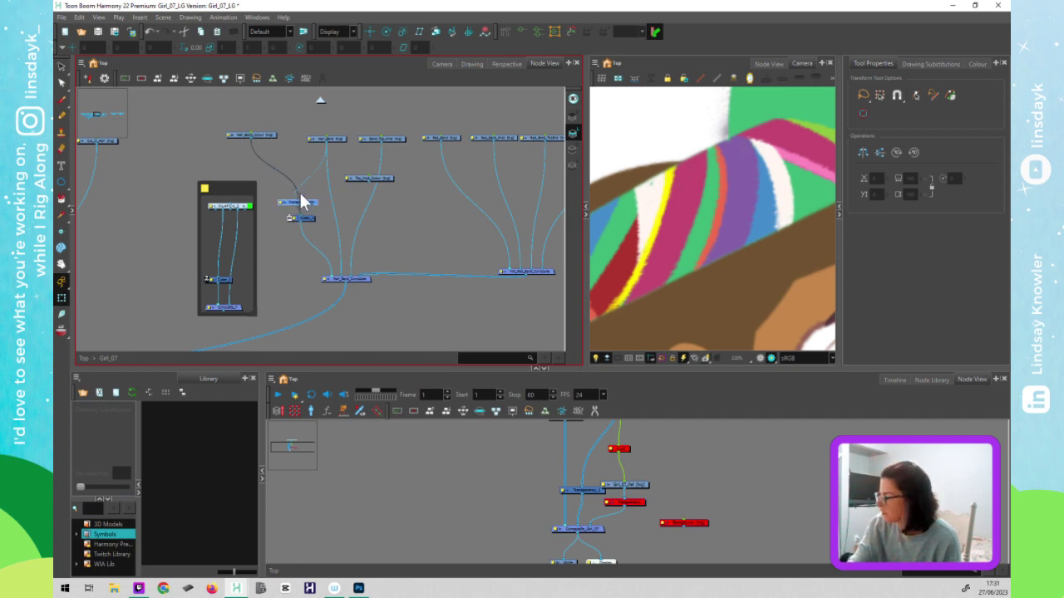
{"action": "left_click", "coordinate": [301, 219]}
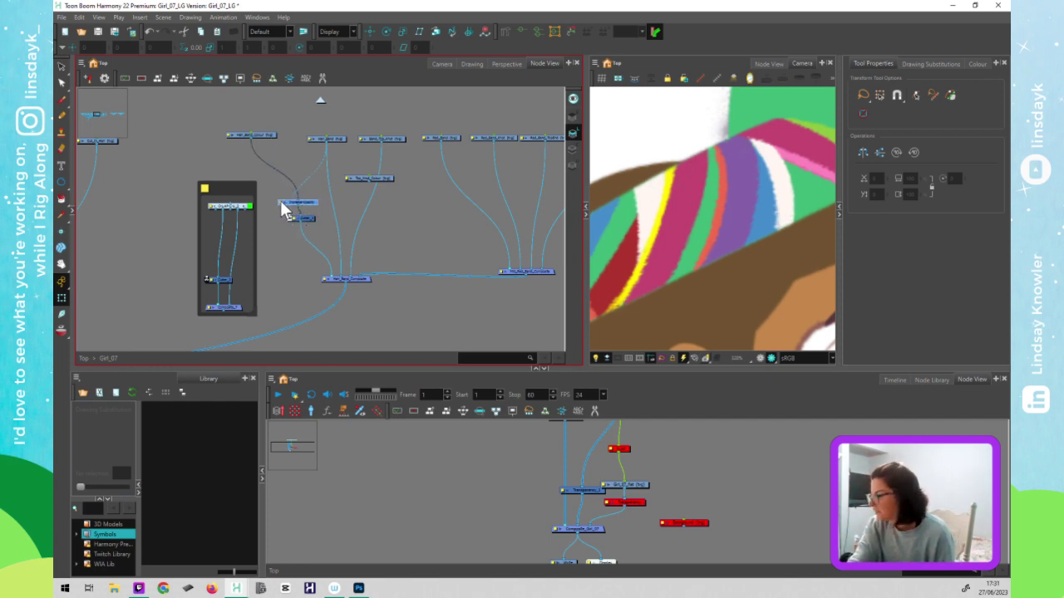
{"action": "double_click", "coordinate": [280, 200]}
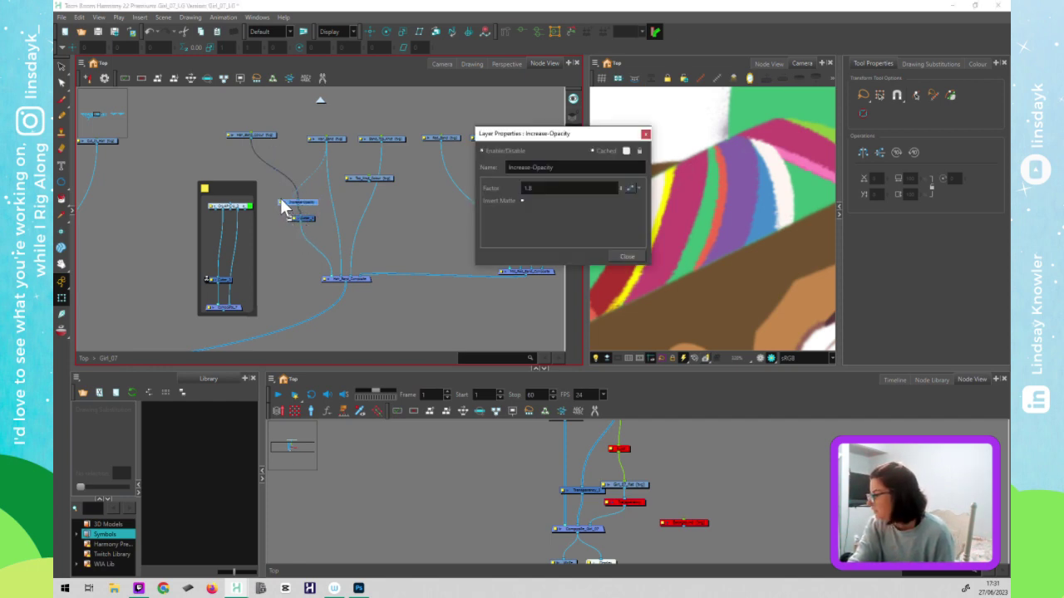
{"action": "left_click", "coordinate": [646, 134]}
- Move the Increase-Opacity node onto the connection between the cutter and the hair band composite
{"action": "left_click_drag", "start_coordinate": [311, 203], "coordinate": [341, 201]}
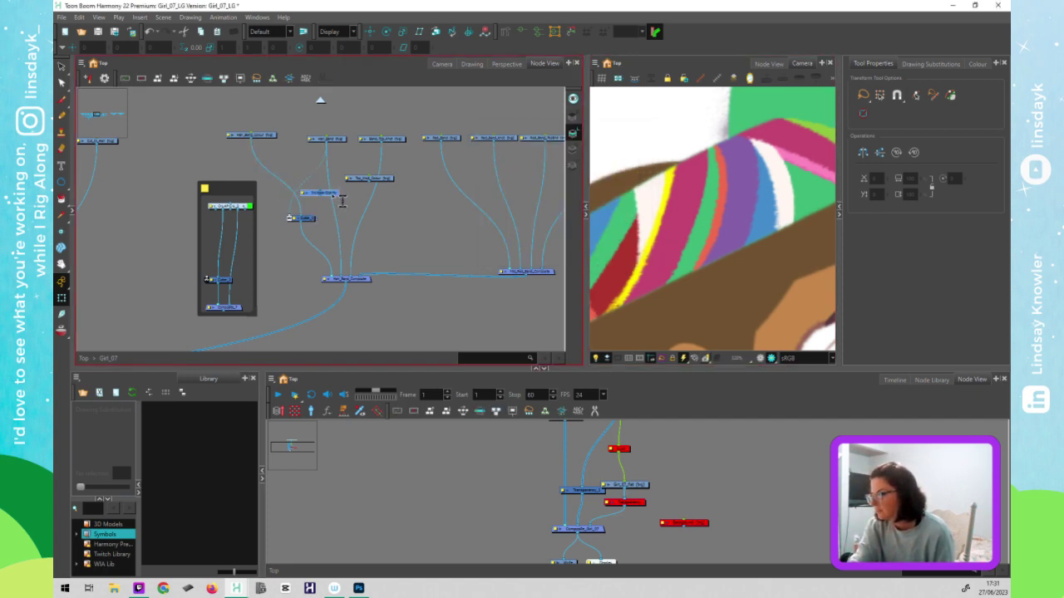
{"action": "left_click", "coordinate": [327, 196]}
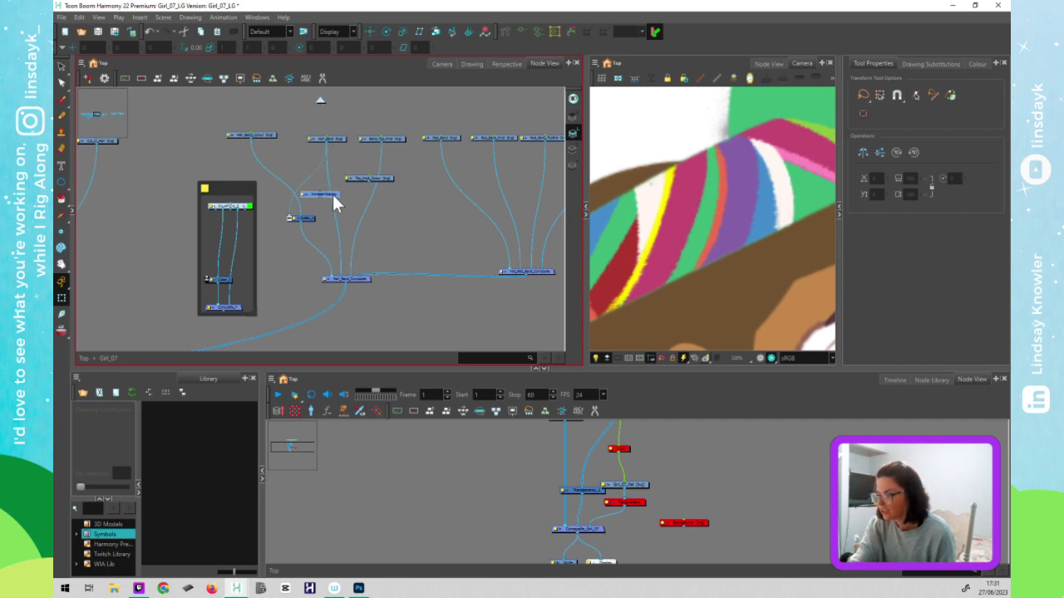
{"action": "left_click_drag", "start_coordinate": [332, 194], "coordinate": [300, 182]}
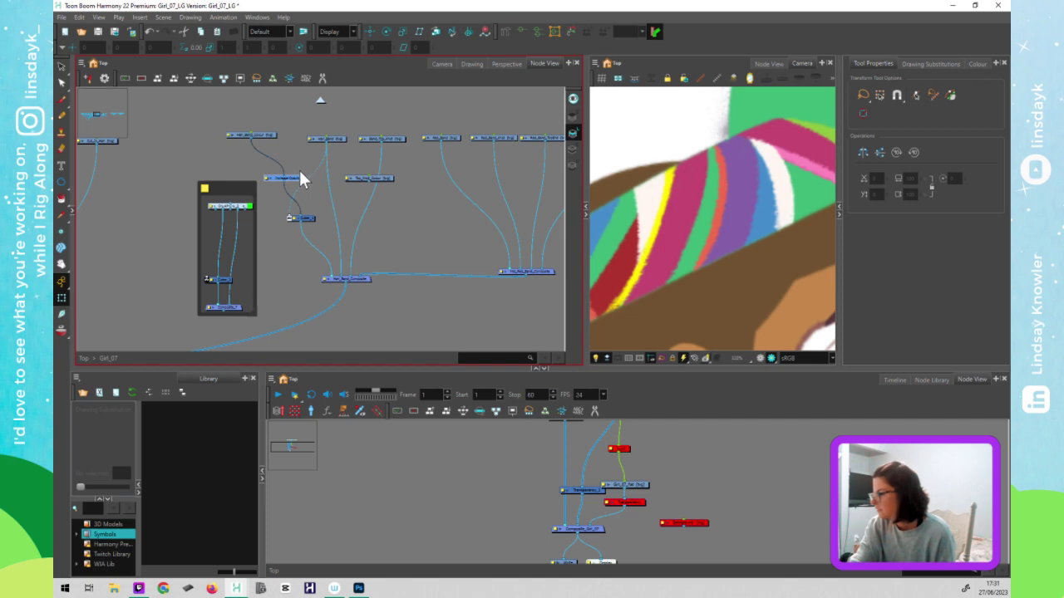
{"action": "left_click_drag", "start_coordinate": [304, 177], "coordinate": [322, 242]}
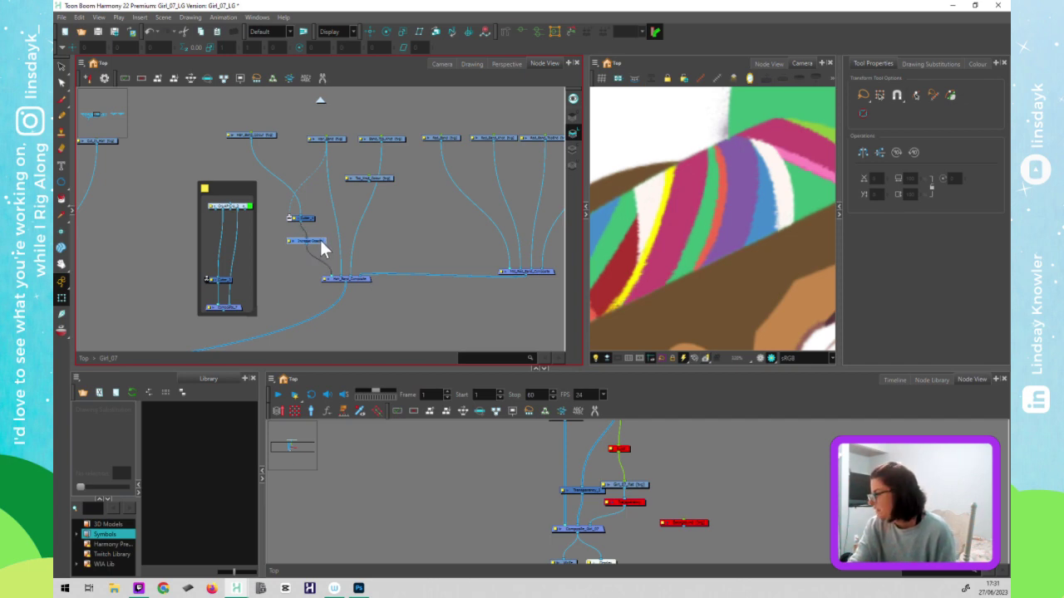
- Examine the lower edge of the striped head band against the hair, both up close and at full-band size
{"action": "scroll", "coordinate": [725, 278], "scroll_direction": "down", "scroll_amount": 3}
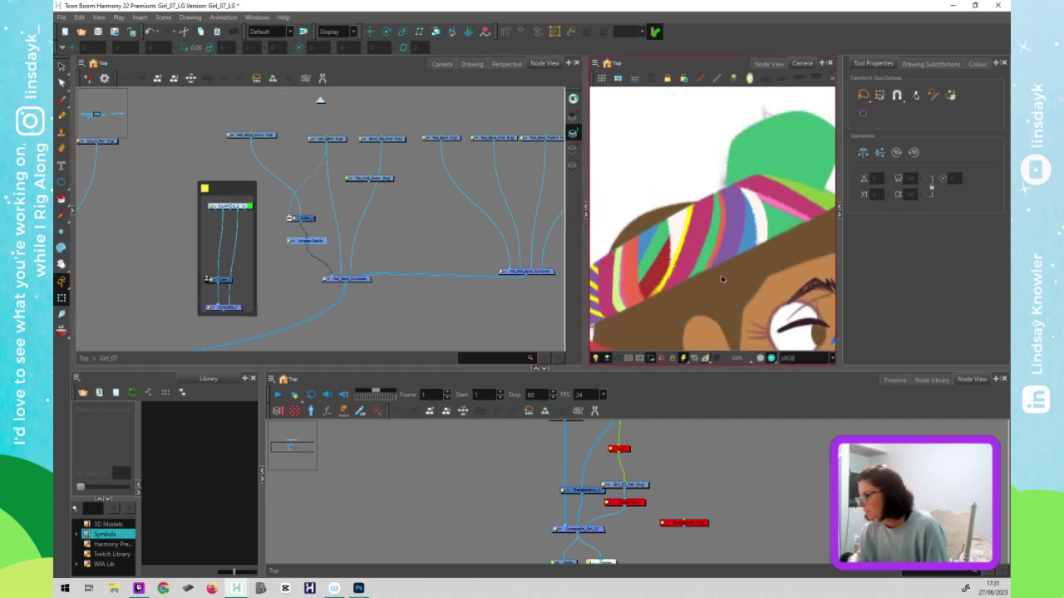
{"action": "scroll", "coordinate": [717, 283], "scroll_direction": "down", "scroll_amount": 2}
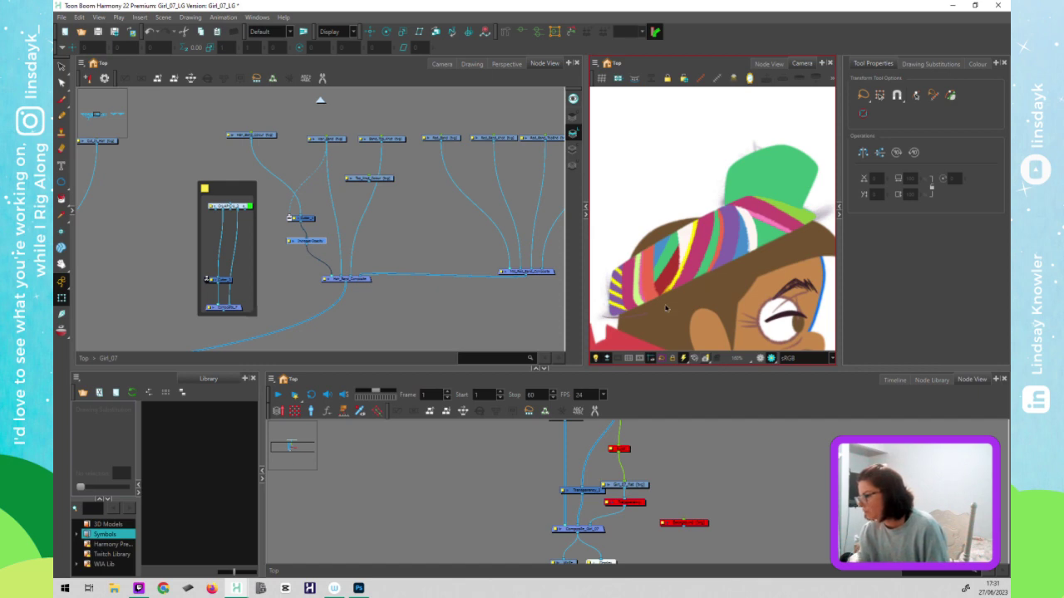
{"action": "scroll", "coordinate": [720, 283], "scroll_direction": "up", "scroll_amount": 5}
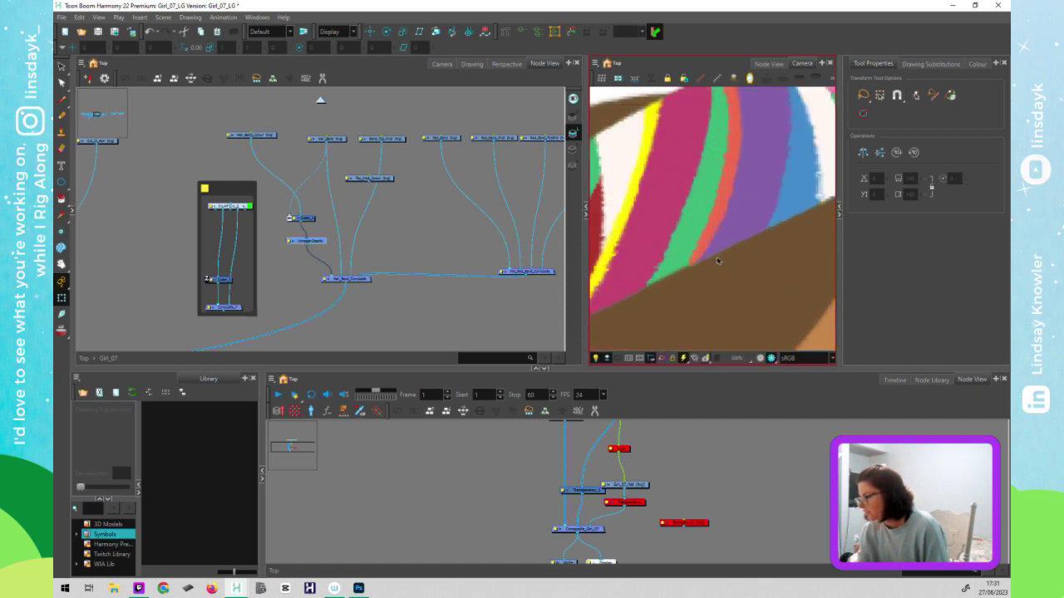
{"action": "scroll", "coordinate": [718, 260], "scroll_direction": "up", "scroll_amount": 2}
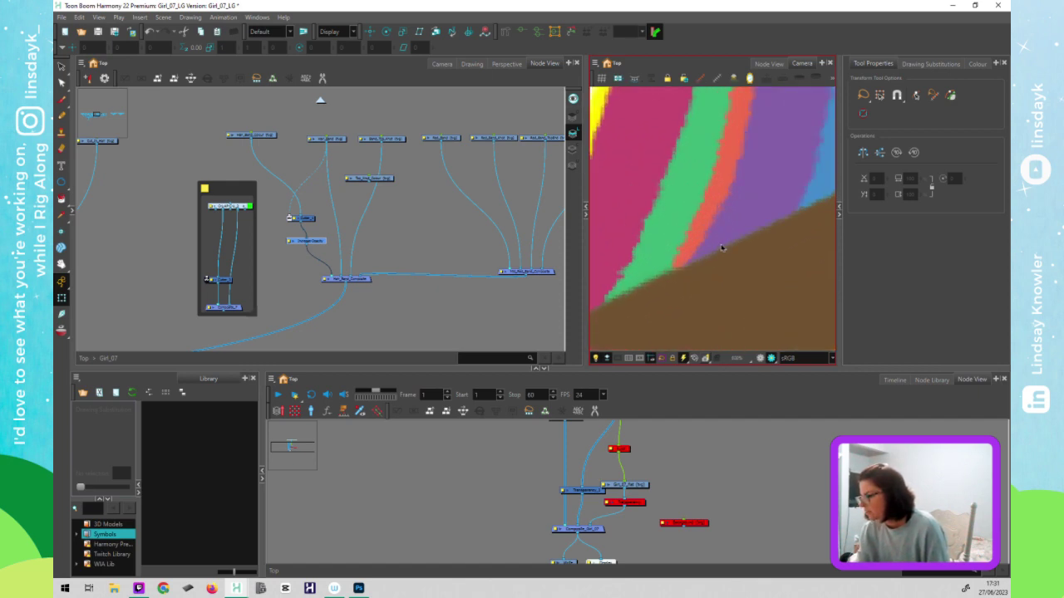
{"action": "scroll", "coordinate": [721, 248], "scroll_direction": "up", "scroll_amount": 1}
{"action": "scroll", "coordinate": [721, 248], "scroll_direction": "down", "scroll_amount": 2}
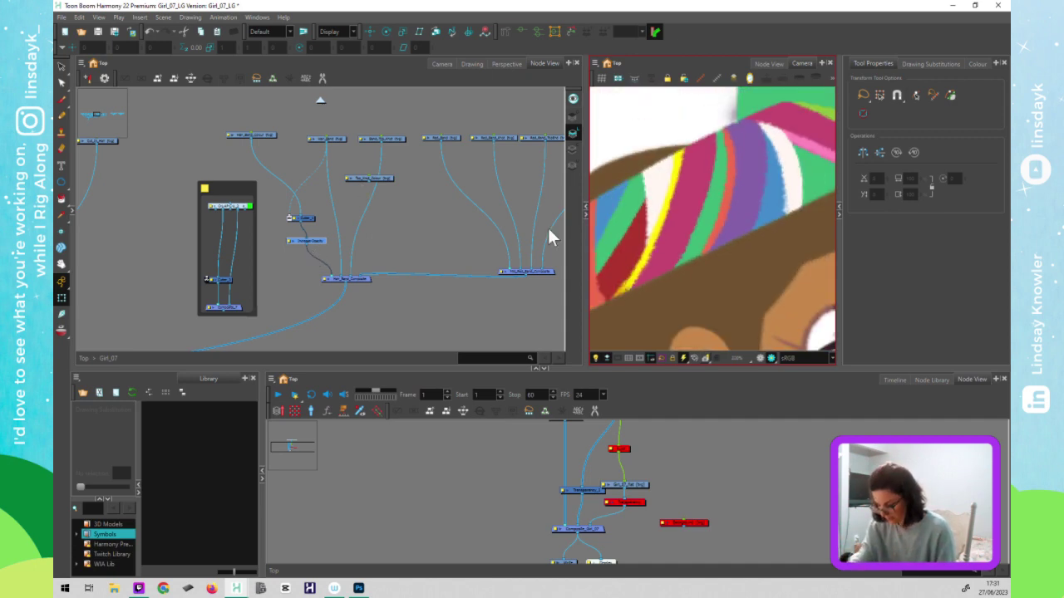
{"action": "scroll", "coordinate": [731, 262], "scroll_direction": "up", "scroll_amount": 2}
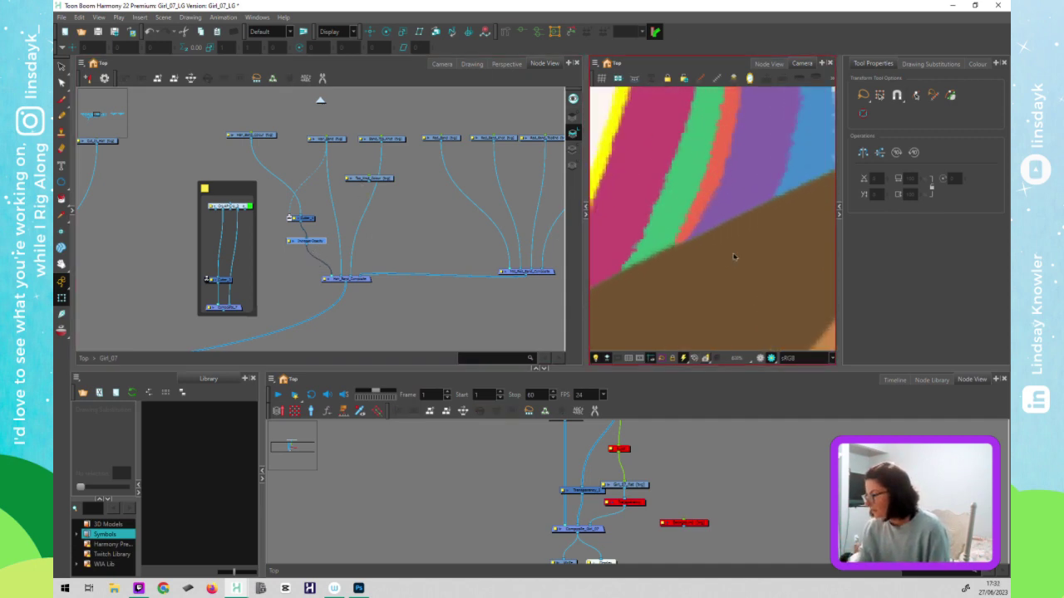
- Disable and re-enable the Increase-Opacity node to compare its effect on the head band's lower edge
{"action": "left_click", "coordinate": [321, 242]}
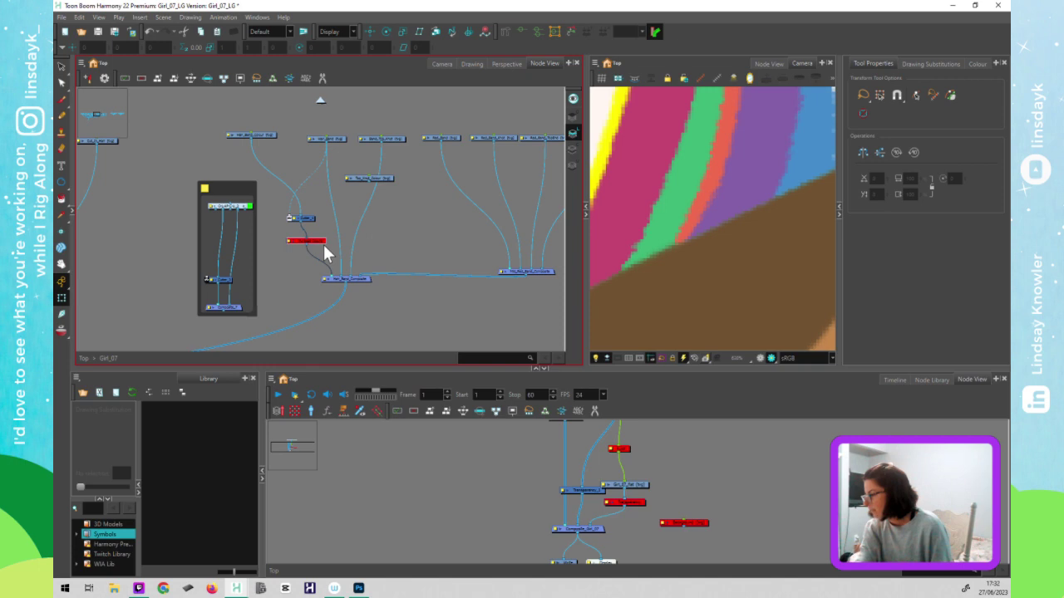
{"action": "left_click", "coordinate": [718, 231]}
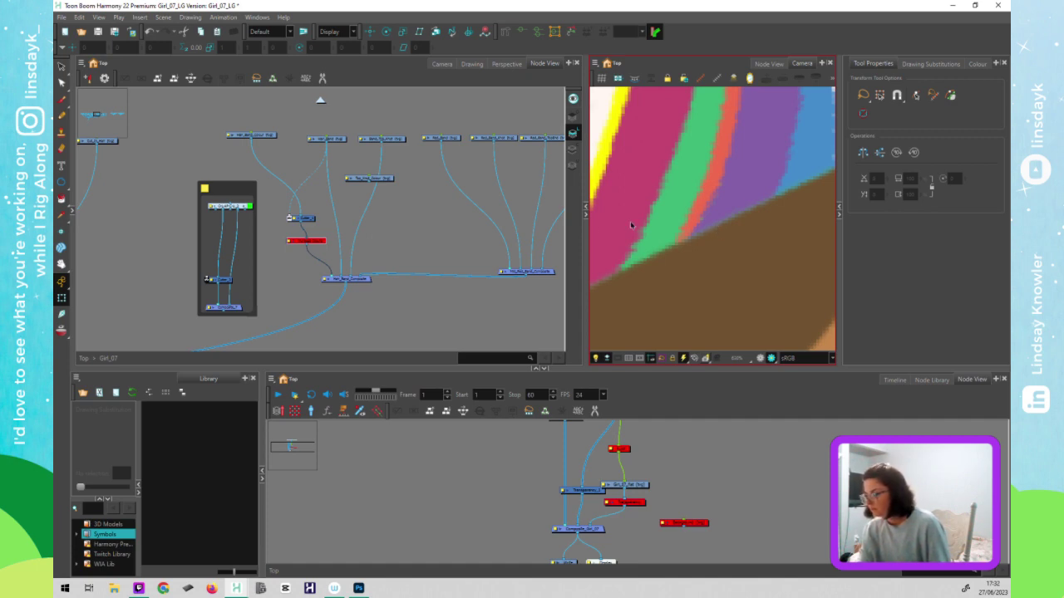
{"action": "left_click", "coordinate": [400, 281]}
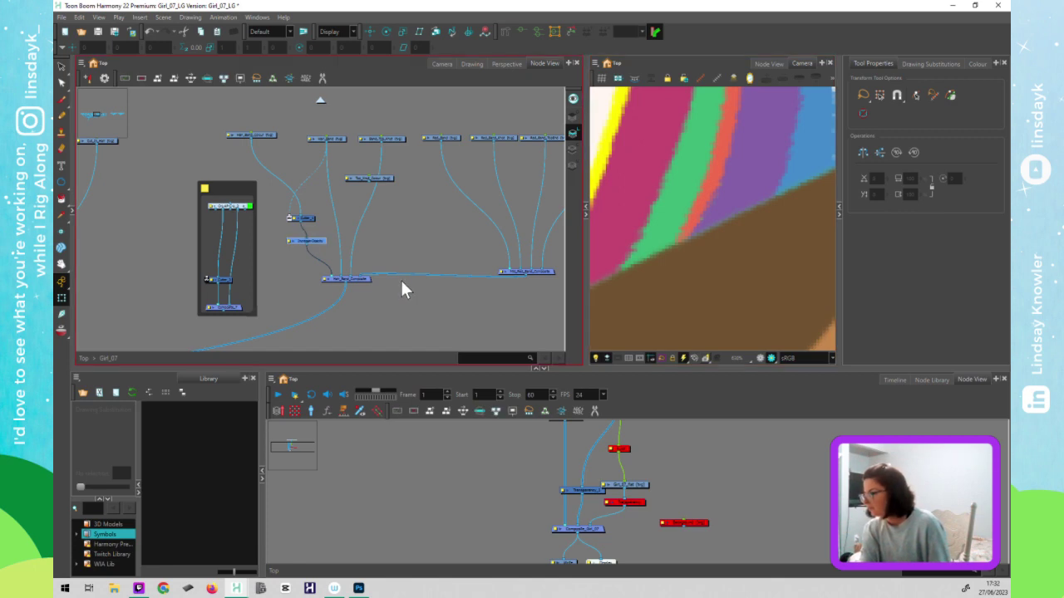
{"action": "left_click", "coordinate": [689, 278]}
{"action": "scroll", "coordinate": [687, 285], "scroll_direction": "down", "scroll_amount": 5}
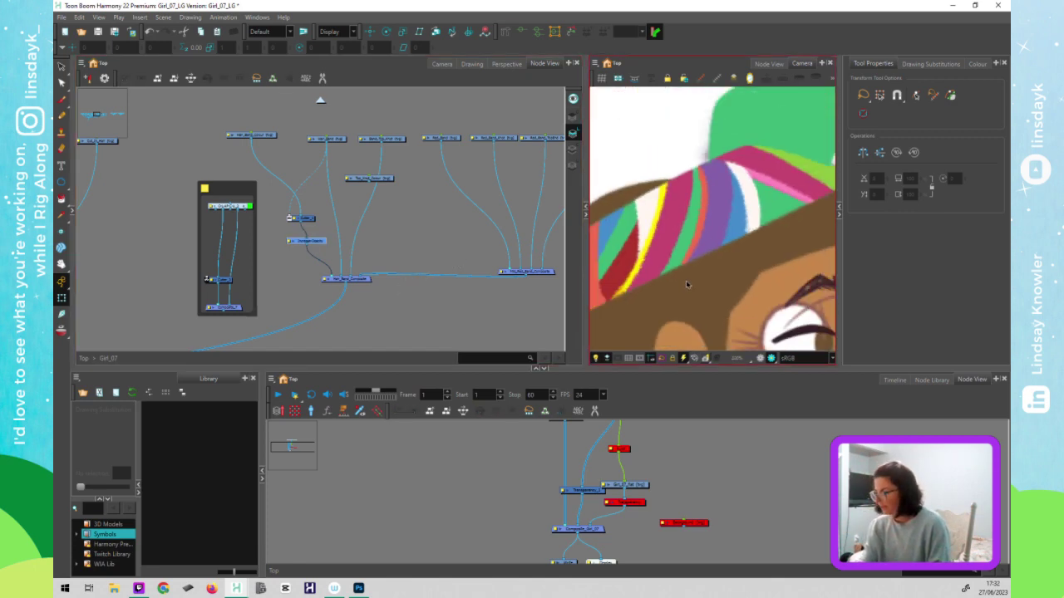
{"action": "scroll", "coordinate": [686, 285], "scroll_direction": "down", "scroll_amount": 1}
- Switch the camera from render view to OpenGL view and inspect the whole striped head band with nothing selected
{"action": "left_click", "coordinate": [265, 209]}
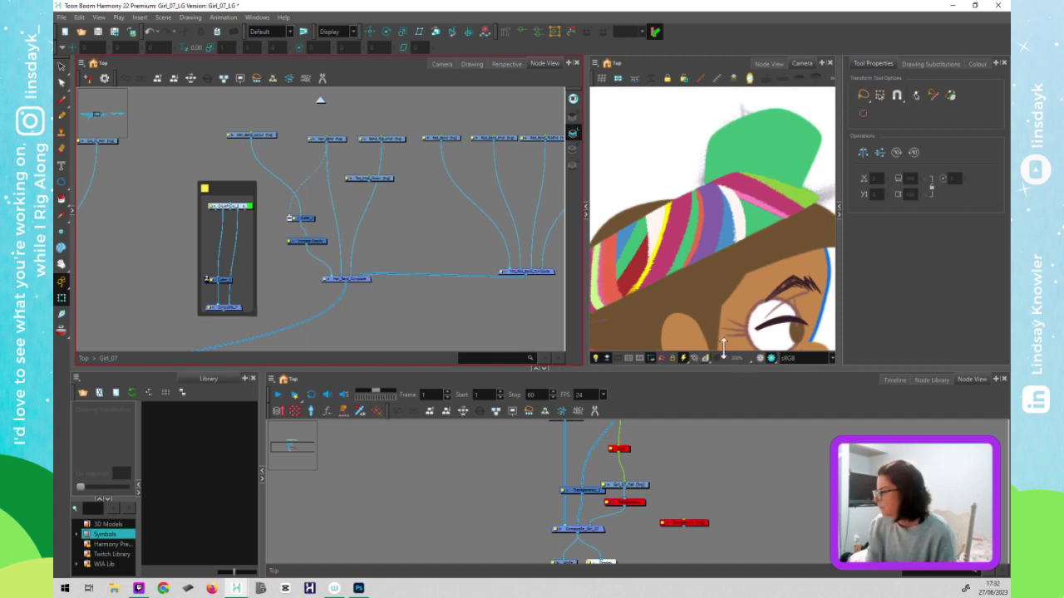
{"action": "left_click_drag", "start_coordinate": [747, 295], "coordinate": [591, 340]}
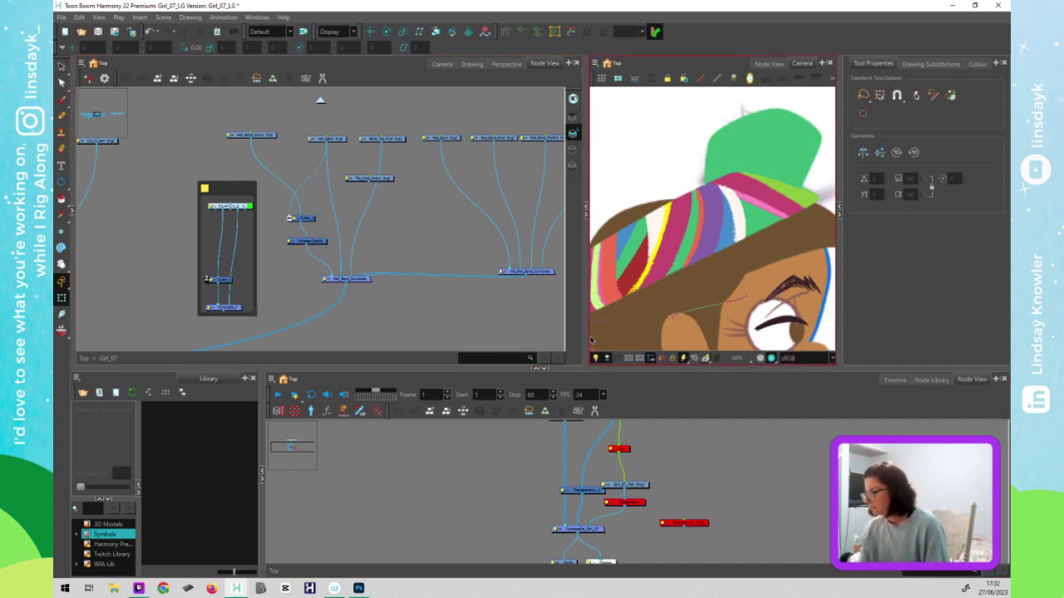
{"action": "left_click", "coordinate": [394, 324]}
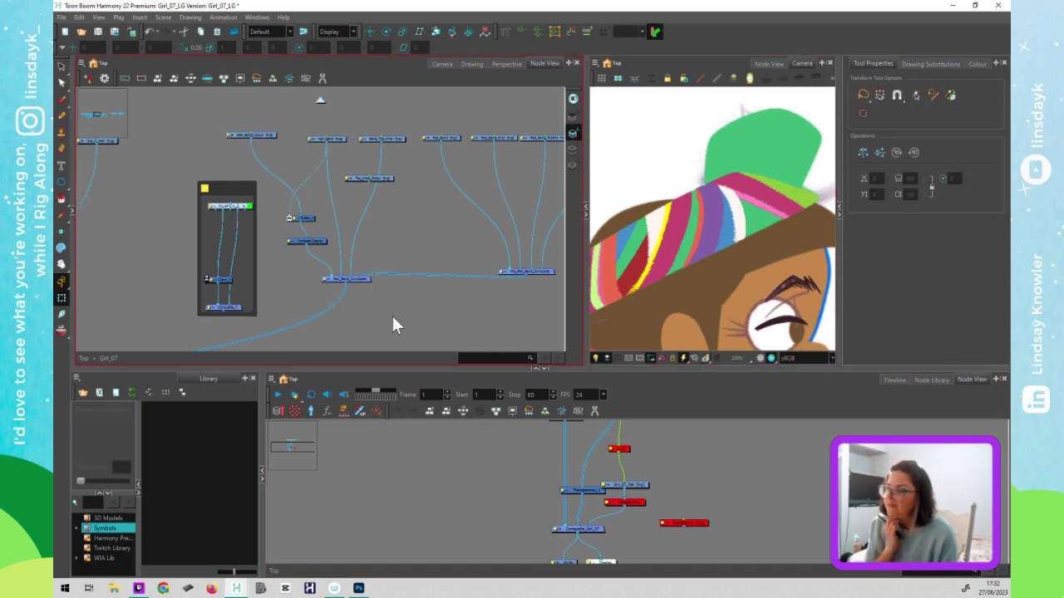
{"action": "left_click", "coordinate": [266, 134]}
{"action": "left_click", "coordinate": [740, 270]}
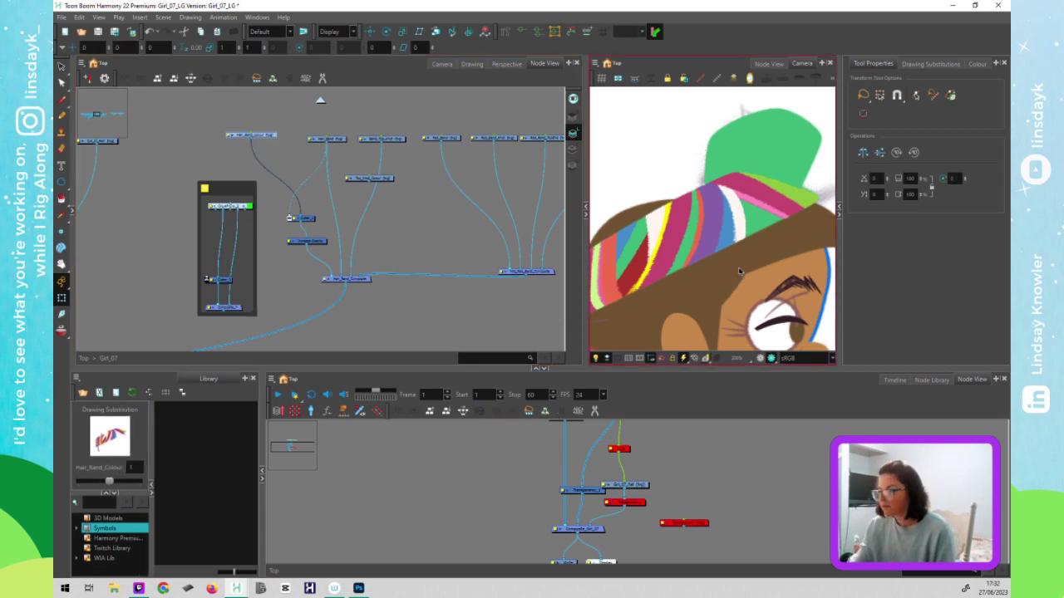
{"action": "left_click", "coordinate": [760, 359]}
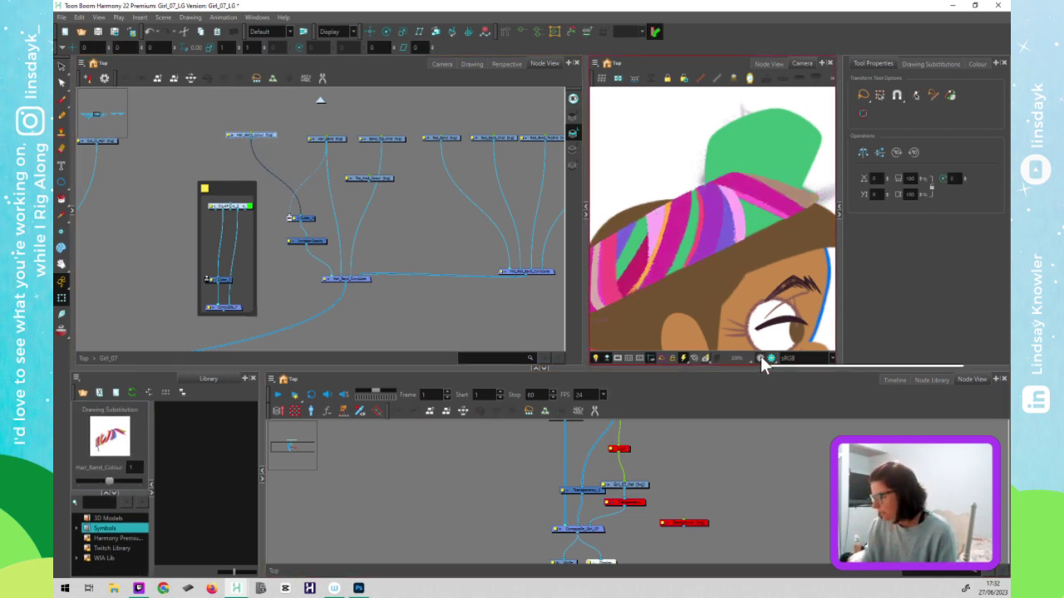
{"action": "left_click", "coordinate": [441, 315]}
{"action": "scroll", "coordinate": [725, 255], "scroll_direction": "down", "scroll_amount": 2}
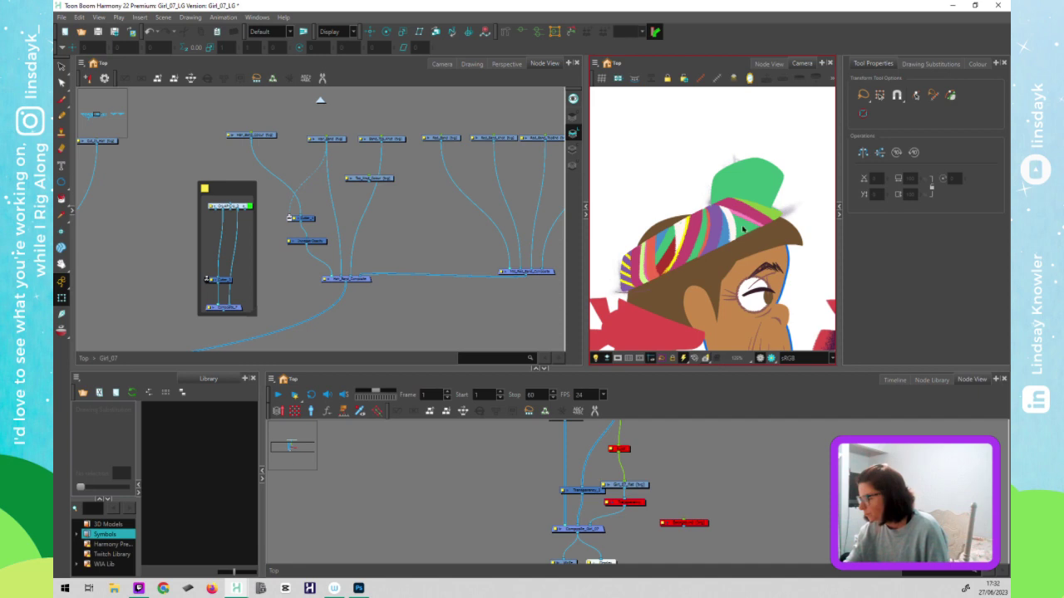
- Select the Hair_Band_Colour drawing and display its Overlay Art with the Select tool
{"action": "left_click", "coordinate": [747, 229]}
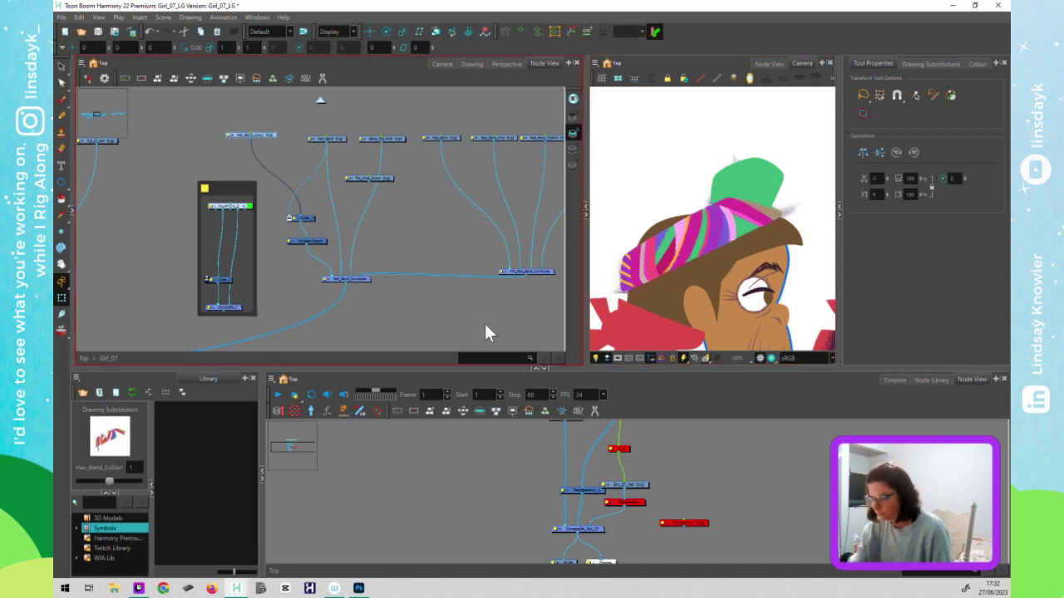
{"action": "key", "text": "alt+s"}
{"action": "left_click", "coordinate": [574, 117]}
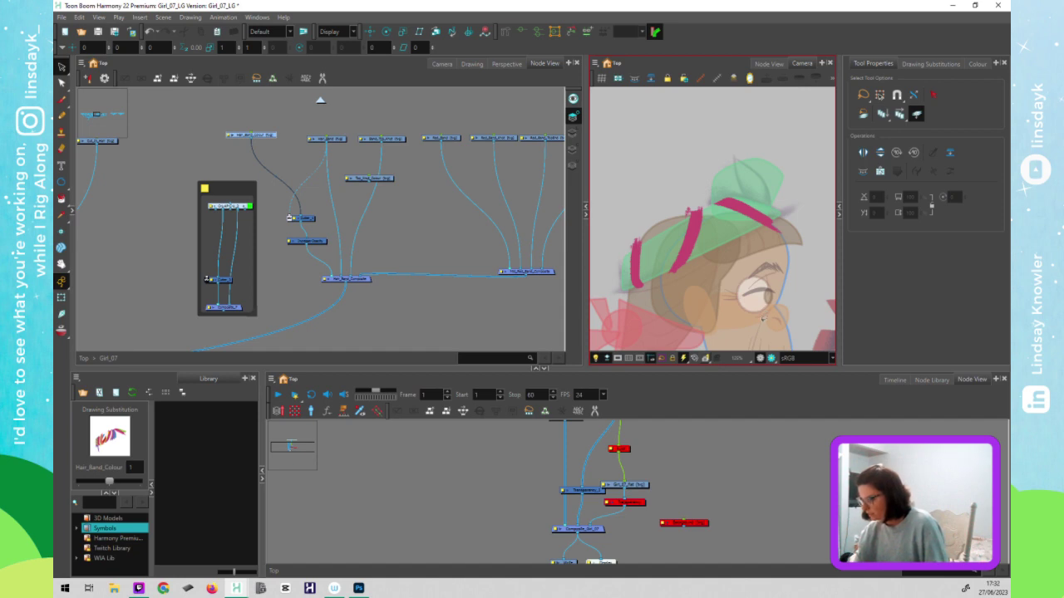
- Find the Headband group inside the original Girl group and select its leftmost band drawing node
{"action": "left_click_drag", "start_coordinate": [722, 492], "coordinate": [719, 537]}
{"action": "left_click", "coordinate": [706, 446]}
{"action": "left_click", "coordinate": [653, 499]}
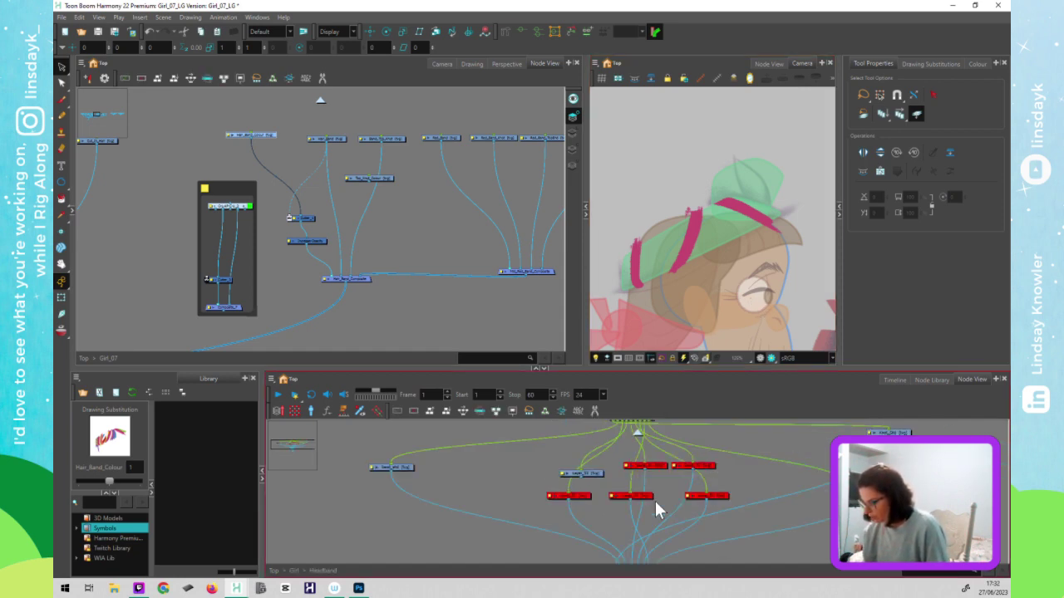
{"action": "left_click", "coordinate": [388, 479]}
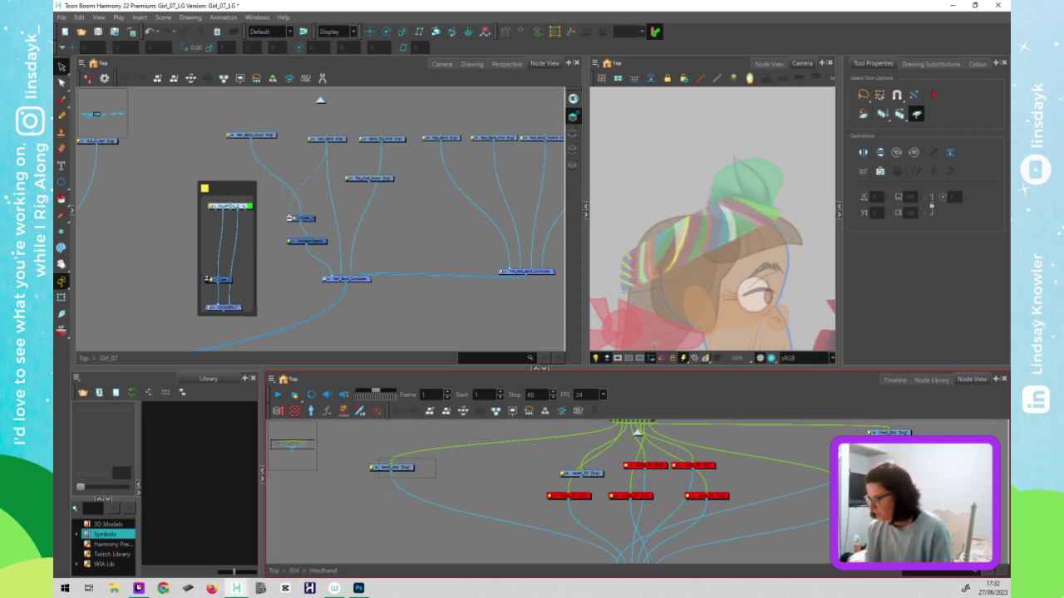
{"action": "left_click", "coordinate": [392, 468]}
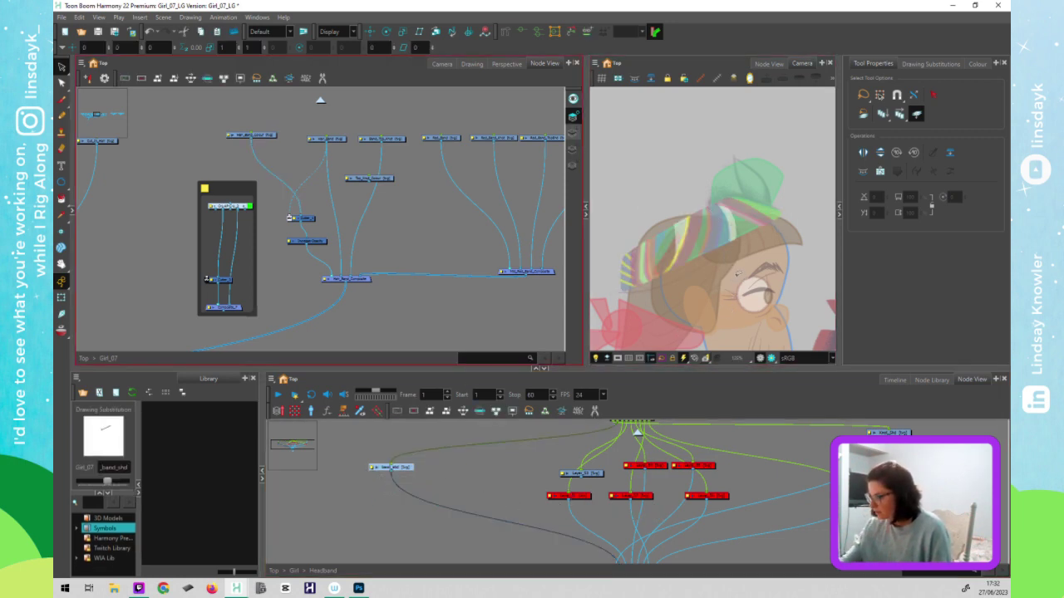
- Copy the dark shadow stroke from the original headband drawing's Line Art and paste it into Hair_Band_Colour's Overlay Art
{"action": "left_click", "coordinate": [572, 133]}
{"action": "left_click", "coordinate": [777, 223]}
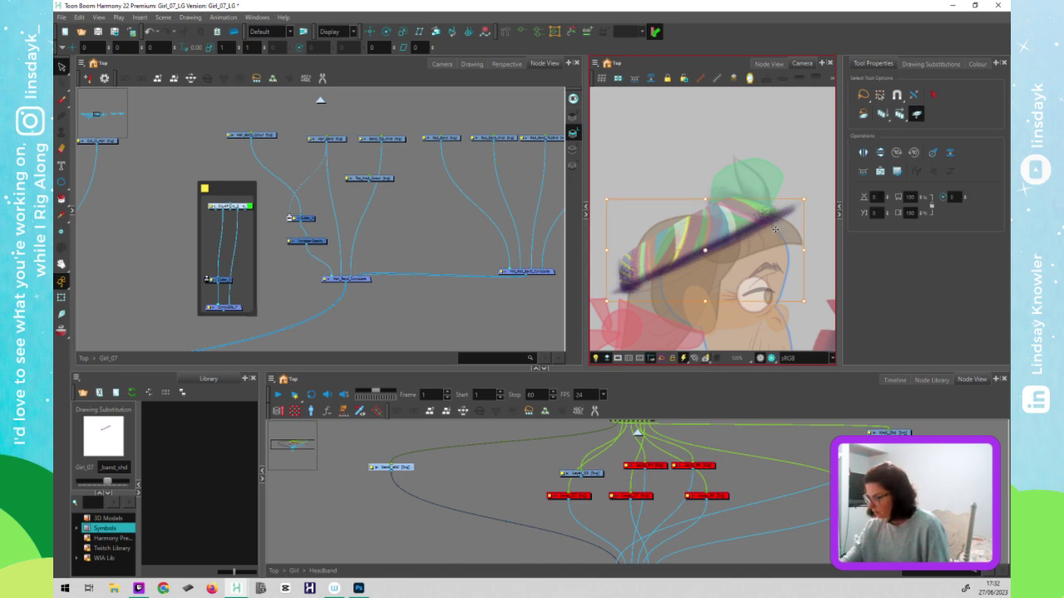
{"action": "left_click", "coordinate": [574, 125]}
{"action": "left_click", "coordinate": [573, 117]}
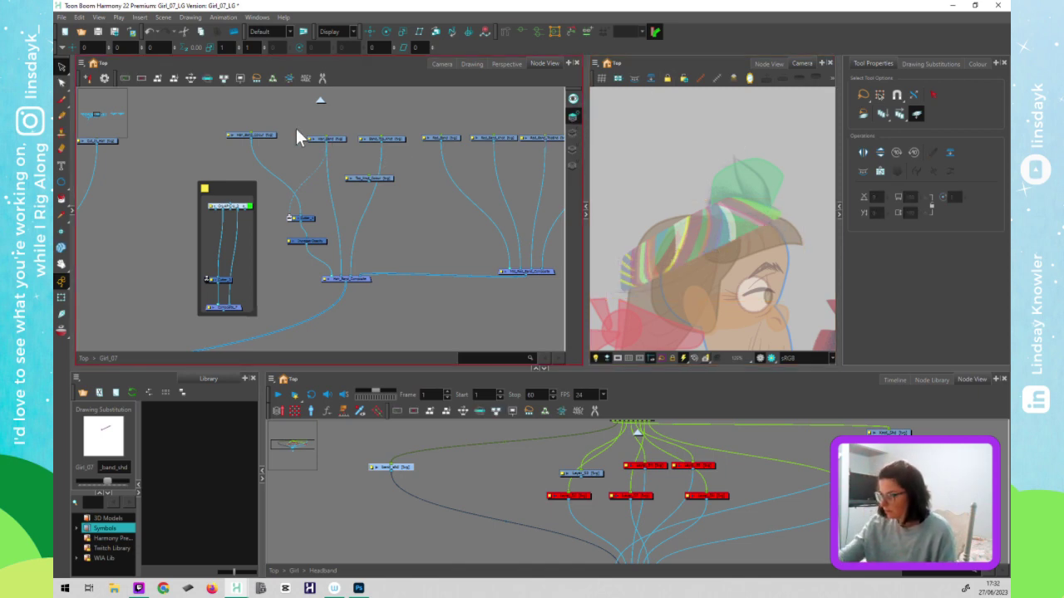
{"action": "left_click", "coordinate": [260, 135]}
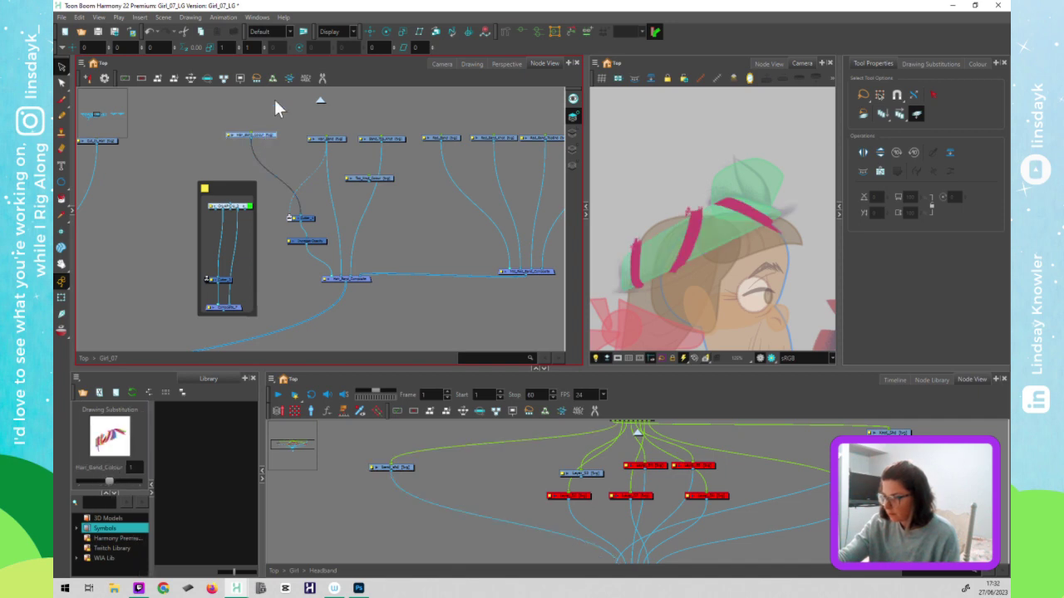
{"action": "left_click", "coordinate": [757, 265]}
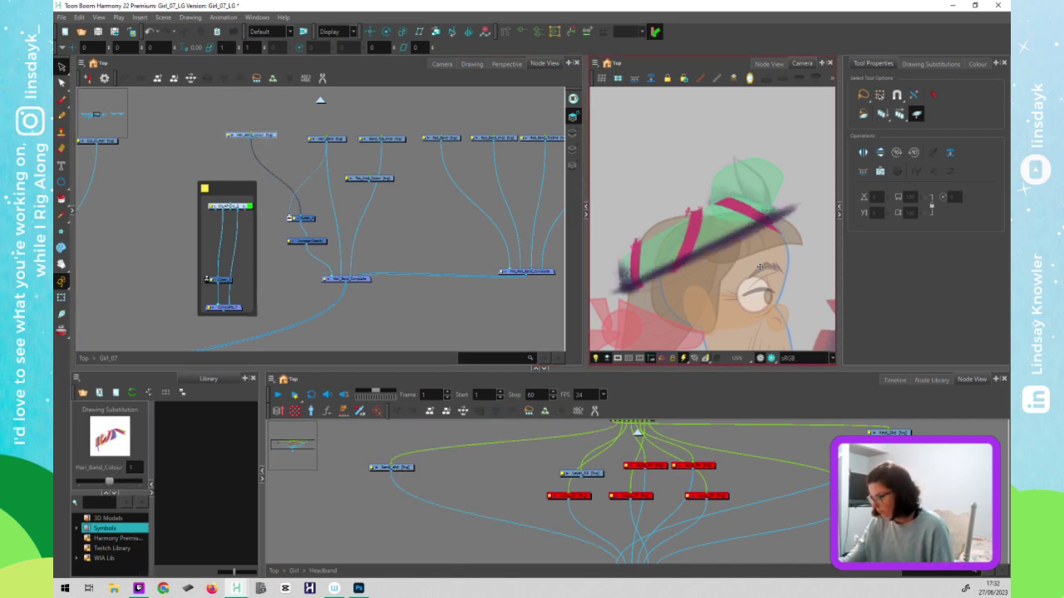
{"action": "key", "text": "shift+t"}
{"action": "left_click", "coordinate": [814, 325]}
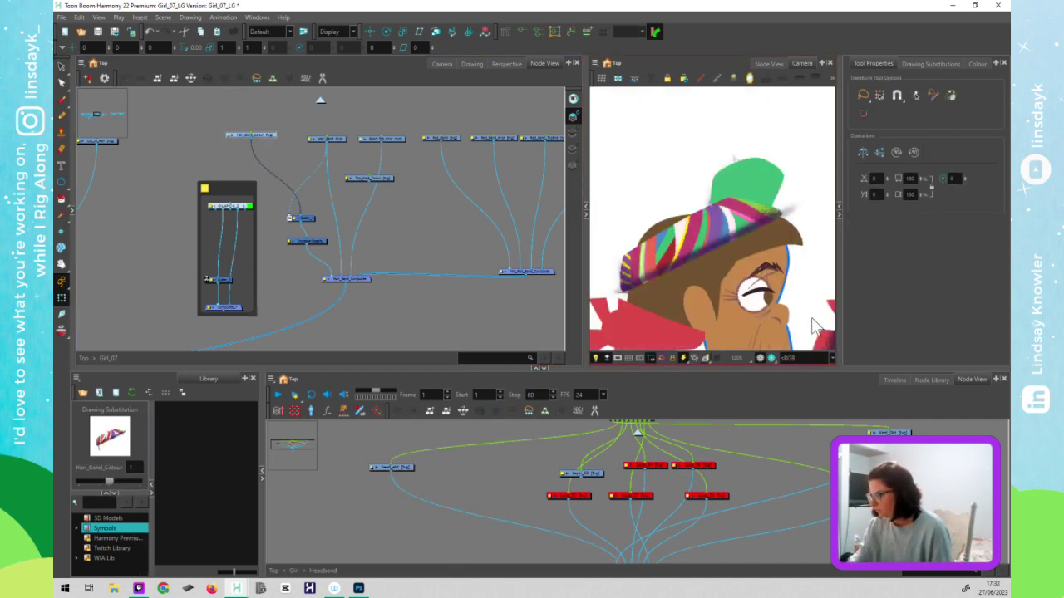
- Disable the leftmost band shadow node in the Headband group and compare the rigged head band with the reference artwork
{"action": "left_click", "coordinate": [689, 537]}
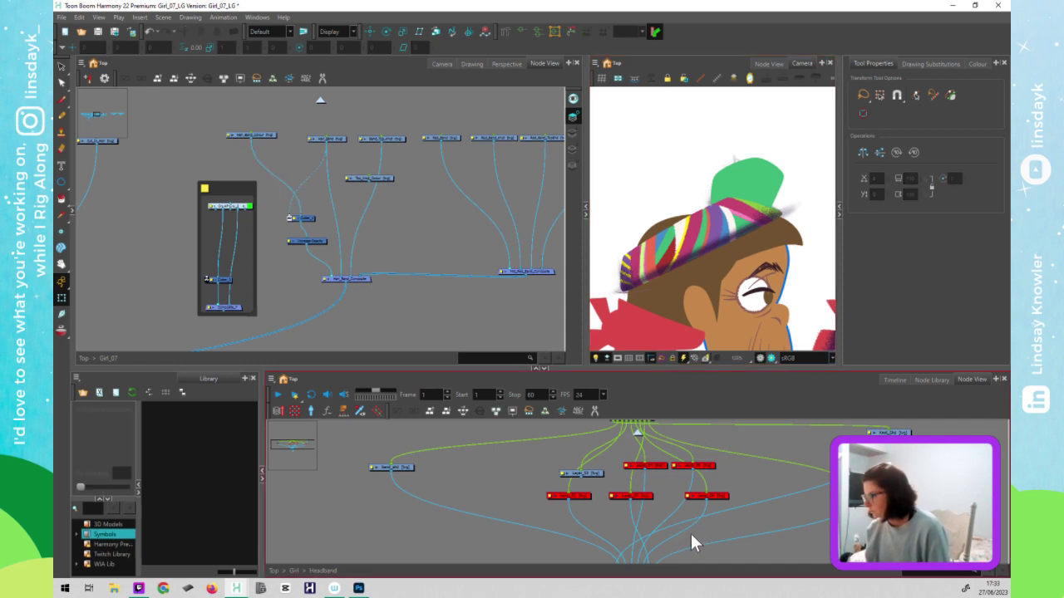
{"action": "left_click", "coordinate": [403, 467]}
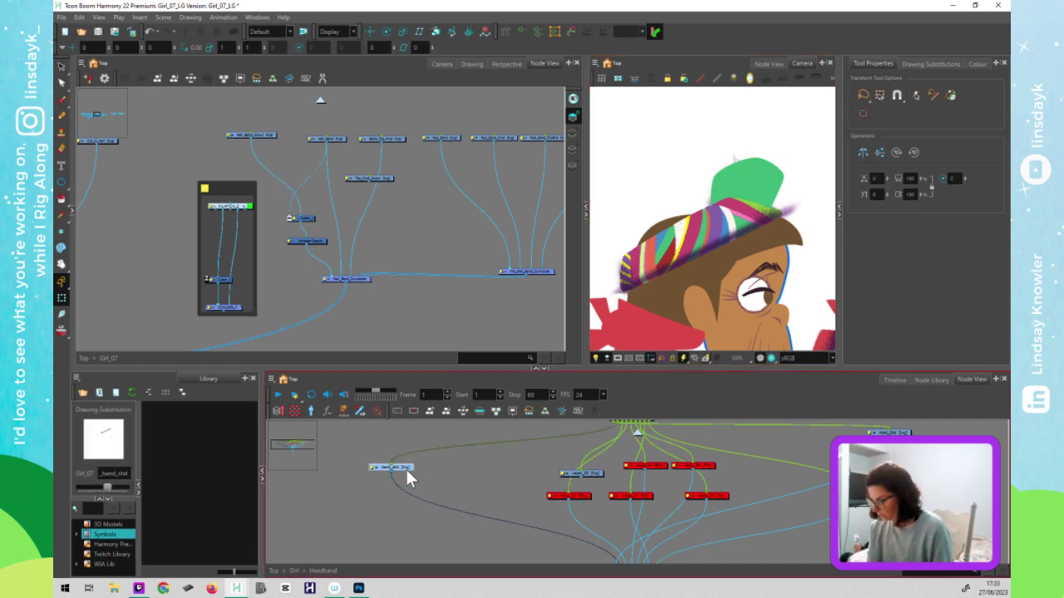
{"action": "left_click", "coordinate": [479, 470]}
{"action": "left_click", "coordinate": [686, 353]}
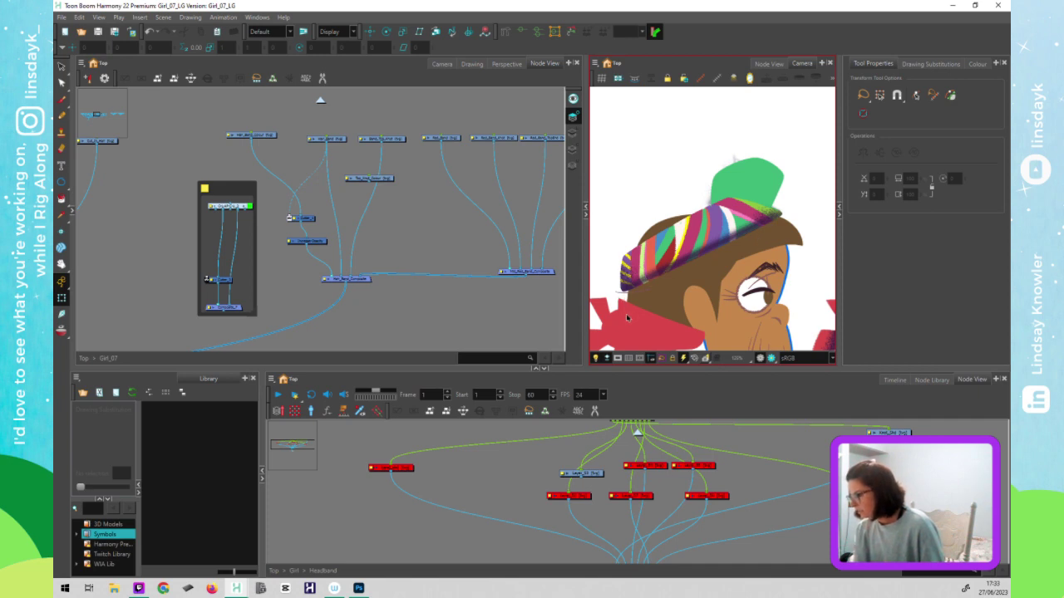
{"action": "scroll", "coordinate": [626, 313], "scroll_direction": "down", "scroll_amount": 2}
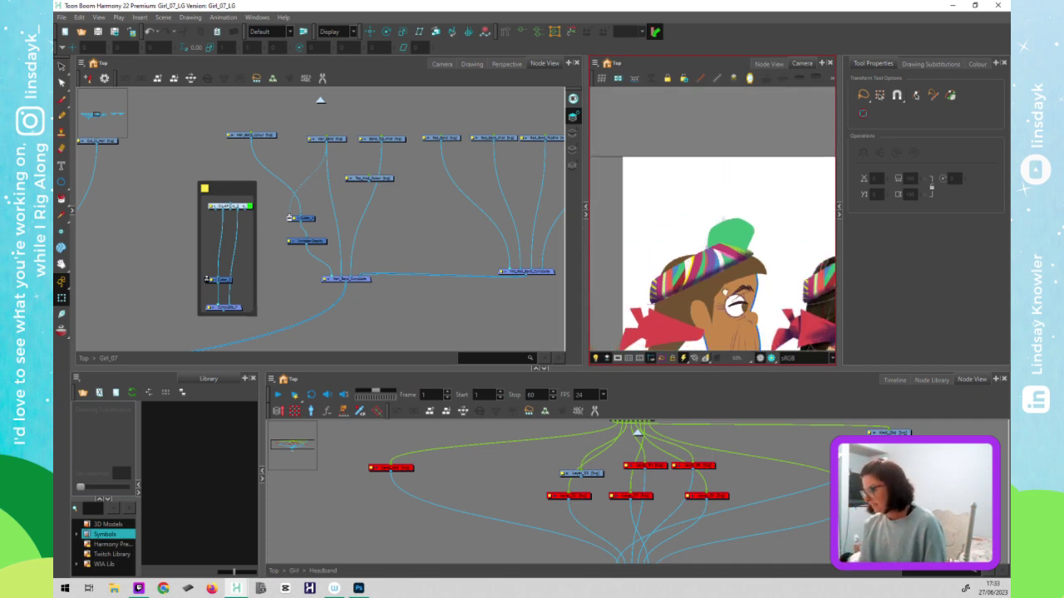
{"action": "scroll", "coordinate": [704, 343], "scroll_direction": "down", "scroll_amount": 2}
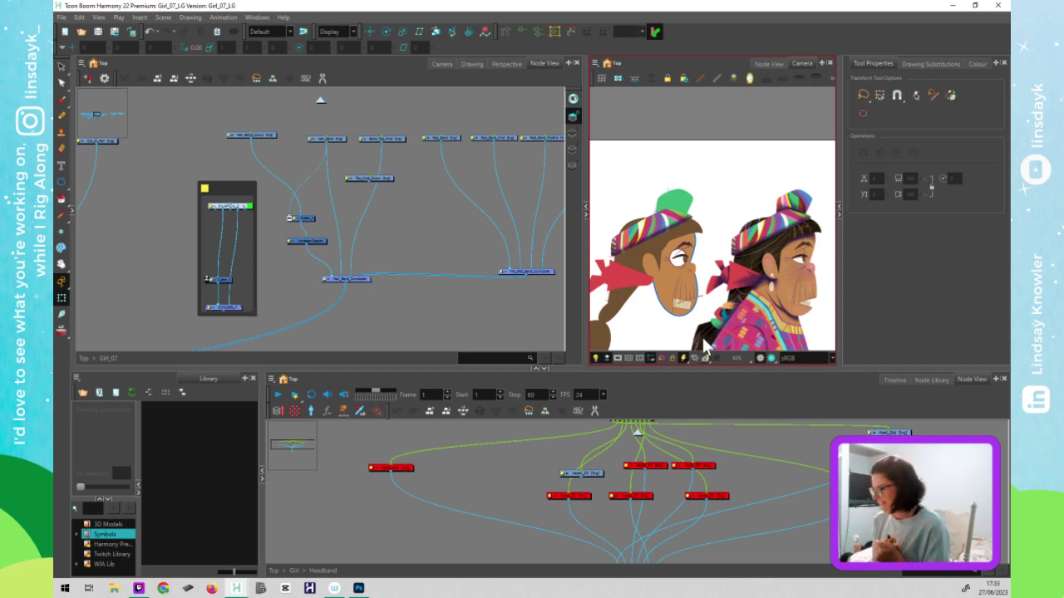
{"action": "left_click", "coordinate": [399, 335]}
{"action": "left_click", "coordinate": [724, 509]}
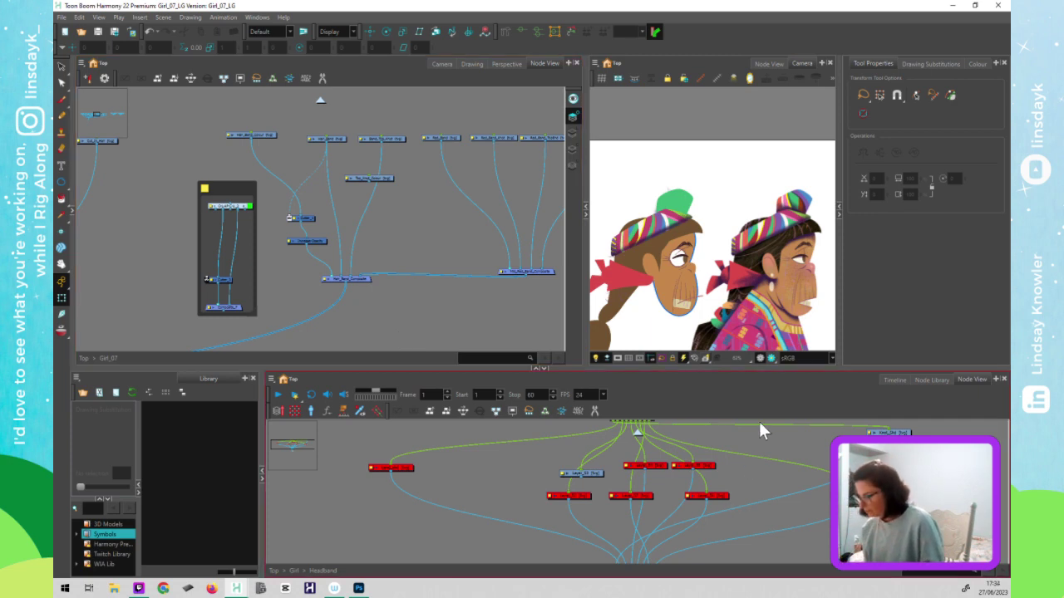
{"action": "left_click", "coordinate": [746, 221]}
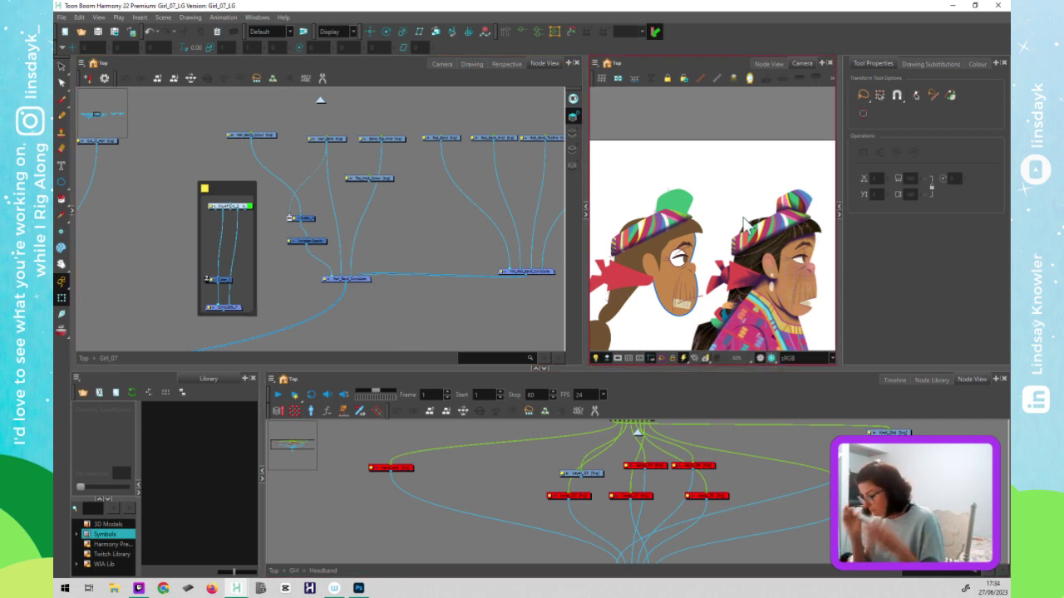
- Move the backdrop holding the separate cutter and composite nodes up, clear of the head band nodes
{"action": "left_click", "coordinate": [386, 188]}
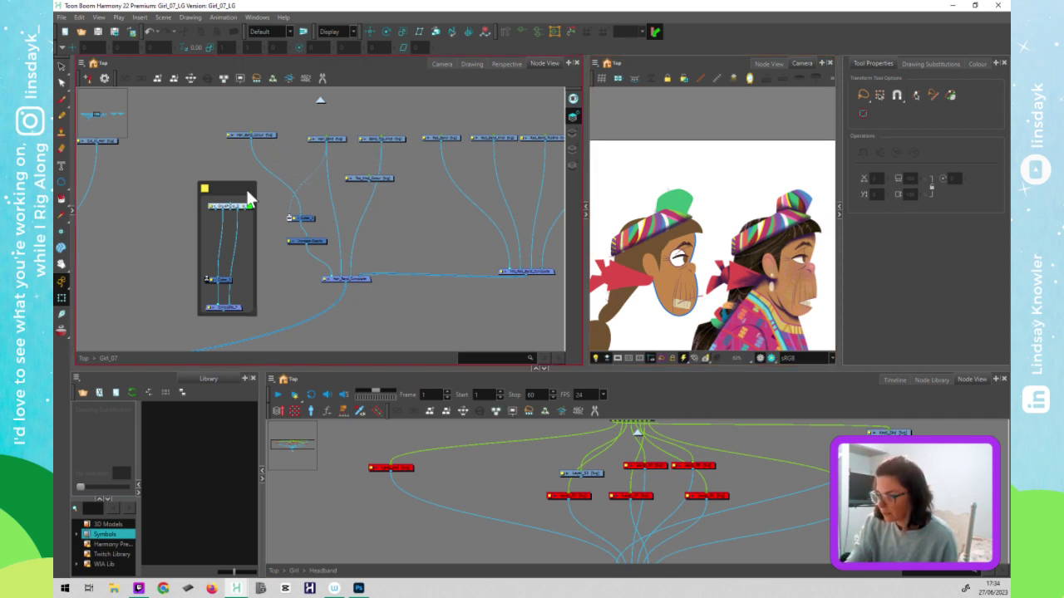
{"action": "left_click_drag", "start_coordinate": [201, 186], "coordinate": [151, 180]}
{"action": "left_click_drag", "start_coordinate": [189, 146], "coordinate": [194, 63]}
{"action": "scroll", "coordinate": [196, 149], "scroll_direction": "down", "scroll_amount": 3}
{"action": "scroll", "coordinate": [266, 186], "scroll_direction": "up", "scroll_amount": 5}
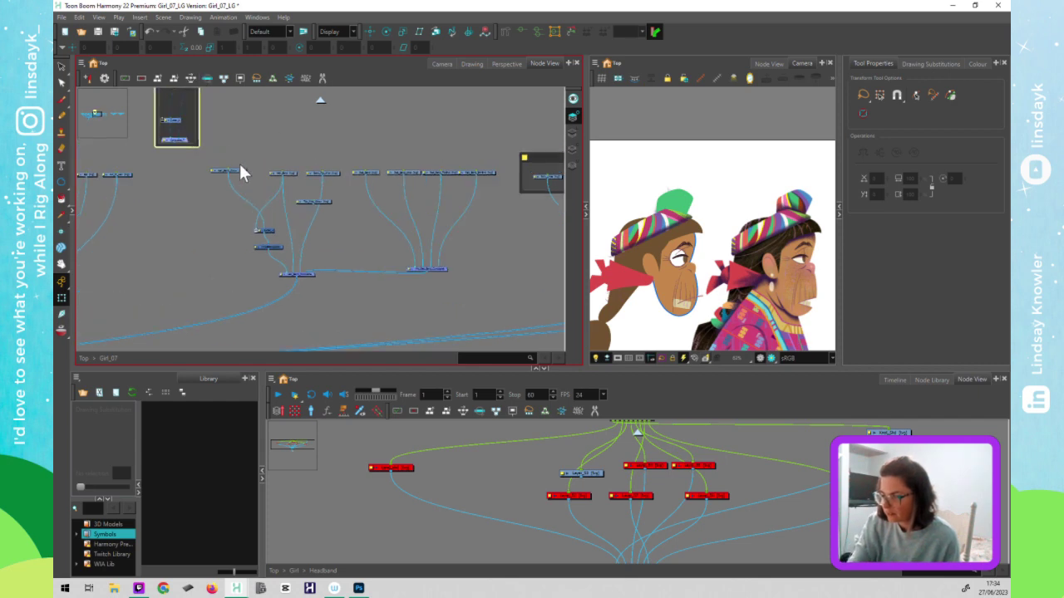
- Shift Hair_Band_Colour, its cutter and Increase-Opacity nodes, and Hair_Band left to open space before Band_Top_Knot
{"action": "left_click", "coordinate": [166, 170]}
{"action": "left_click_drag", "start_coordinate": [163, 169], "coordinate": [156, 167]}
{"action": "left_click_drag", "start_coordinate": [293, 252], "coordinate": [189, 276]}
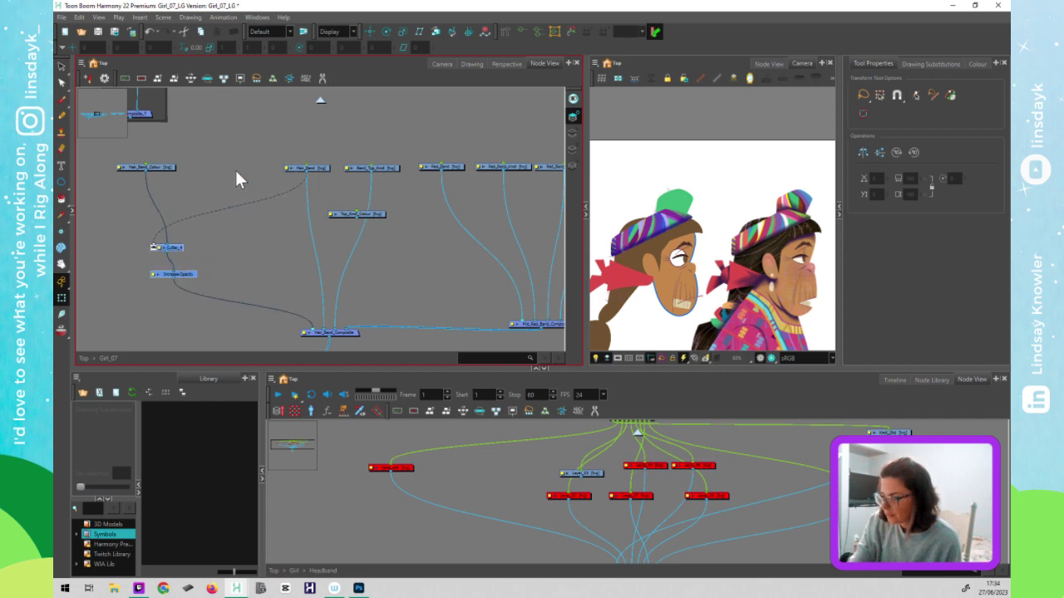
{"action": "left_click_drag", "start_coordinate": [308, 169], "coordinate": [231, 171]}
{"action": "left_click_drag", "start_coordinate": [316, 168], "coordinate": [229, 167]}
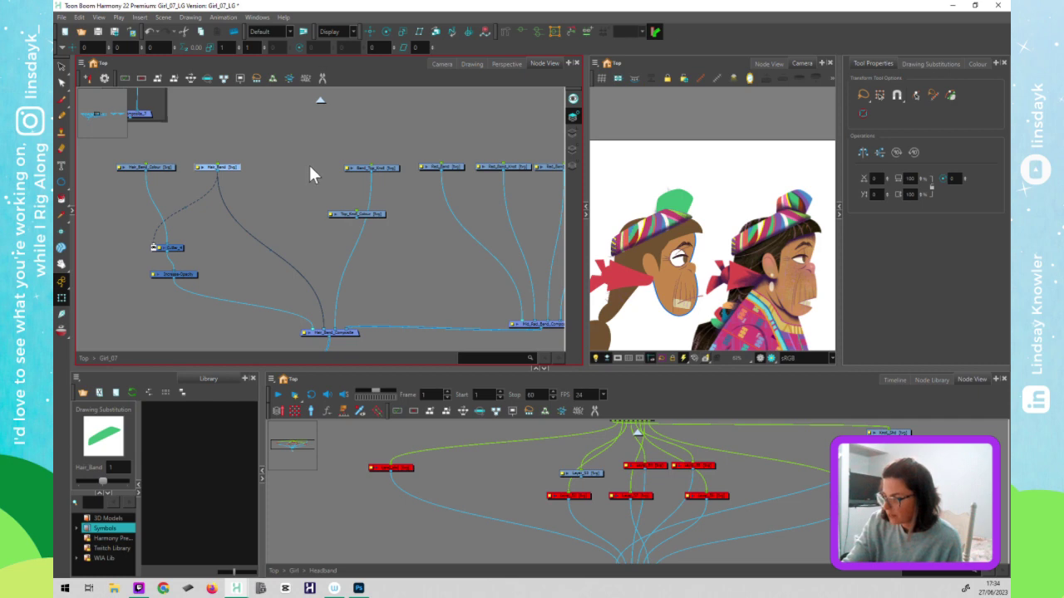
- Place Top_Knot_Colour between Hair_Band and Band_Top_Knot and connect it to the Hair_Band_Composite
{"action": "mouse_move", "coordinate": [378, 214]}
{"action": "left_mouse_down"}
{"action": "mouse_move", "coordinate": [310, 165]}
{"action": "mouse_move", "coordinate": [330, 331]}
{"action": "left_mouse_up"}
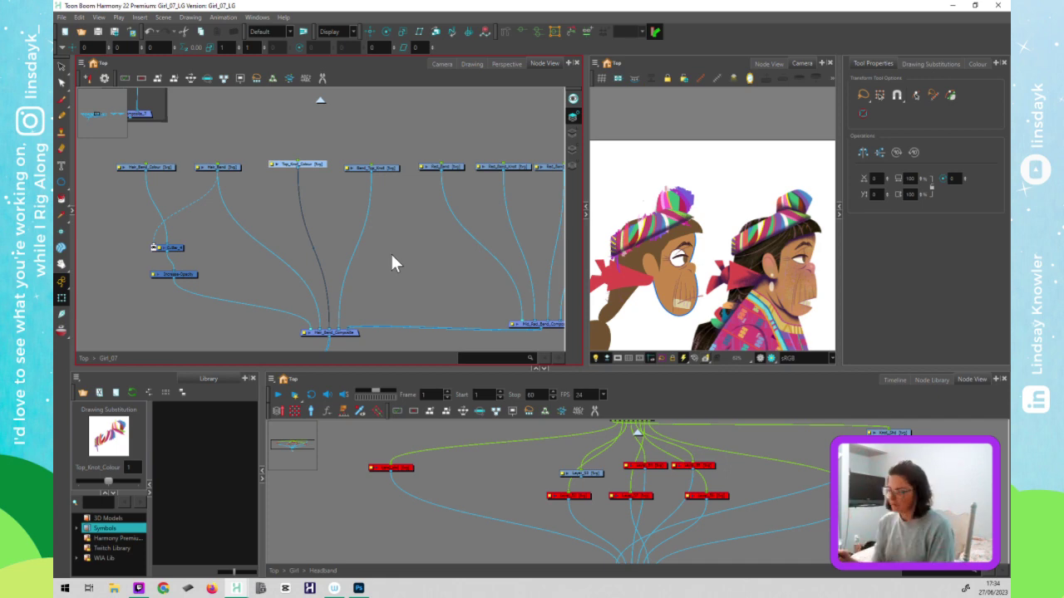
{"action": "left_click", "coordinate": [337, 208]}
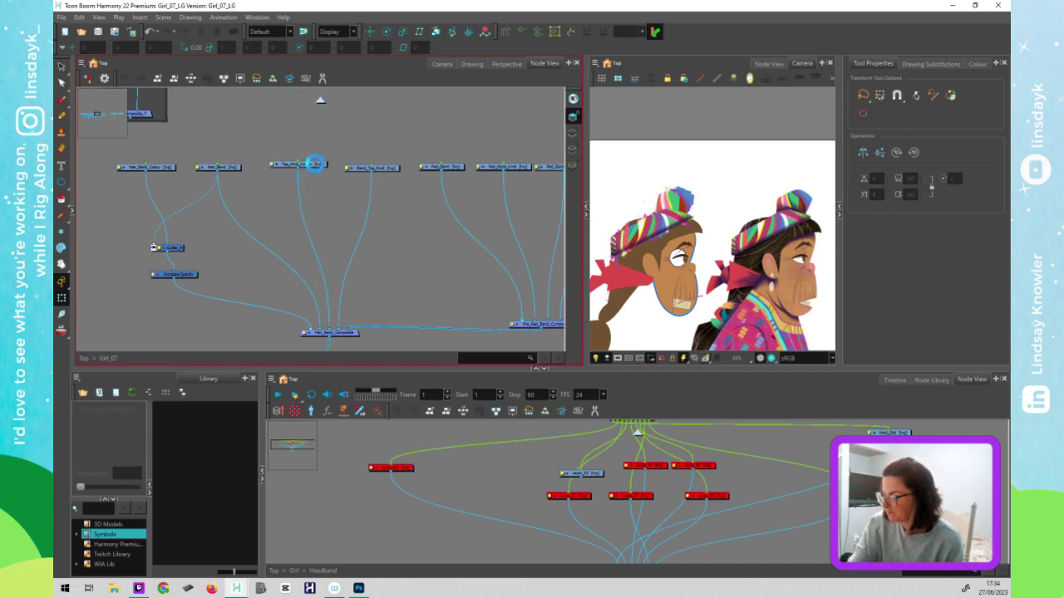
{"action": "left_click", "coordinate": [316, 166]}
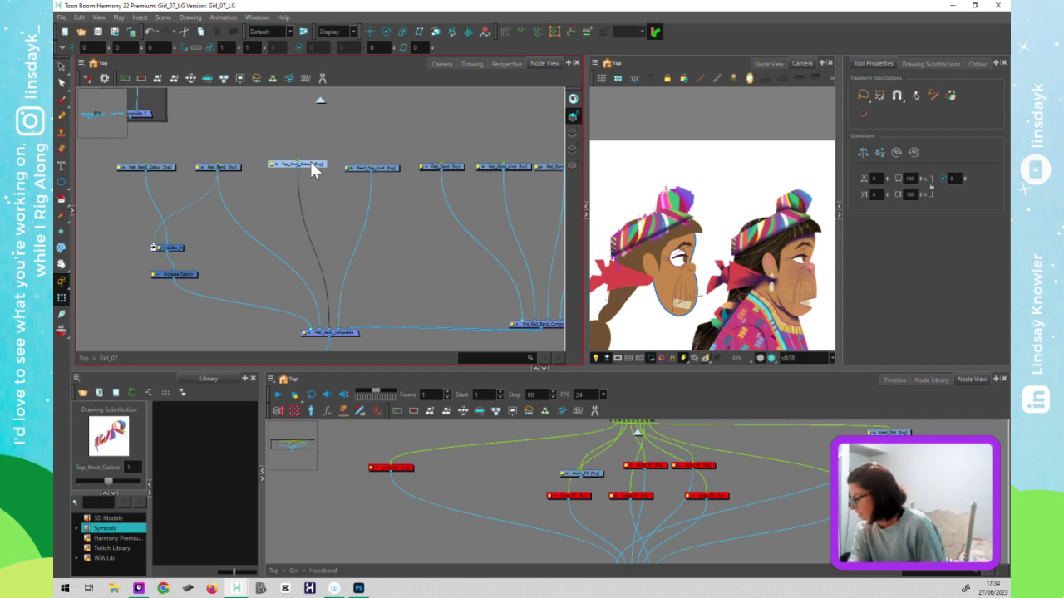
- Check the knot shading drawing in the Headband group and examine Top_Knot_Colour's Overlay, Line, Colour and Underlay Art
{"action": "left_click", "coordinate": [891, 433]}
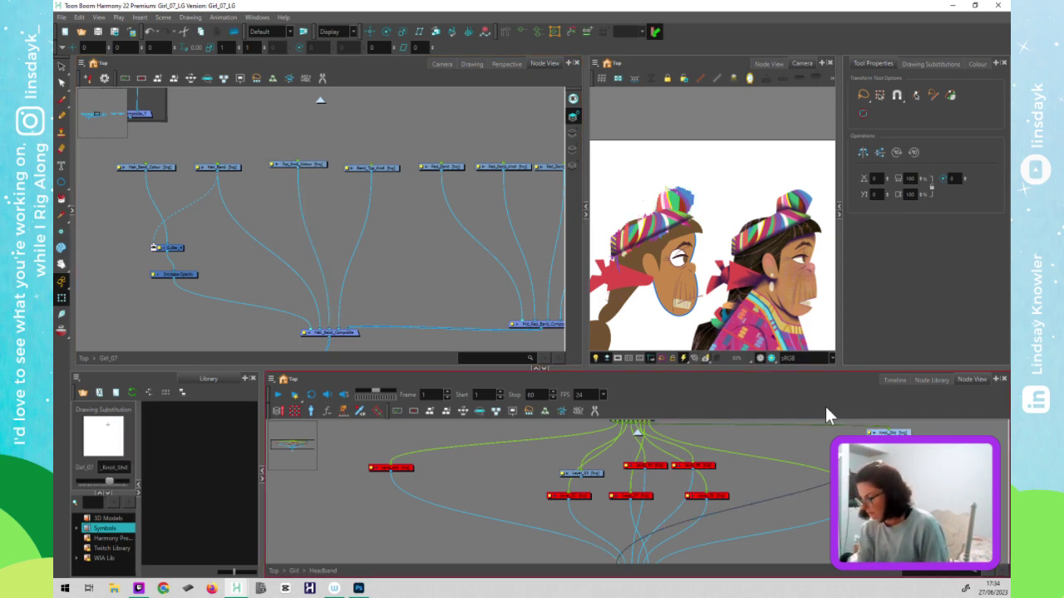
{"action": "left_click", "coordinate": [591, 474]}
{"action": "left_click", "coordinate": [307, 165]}
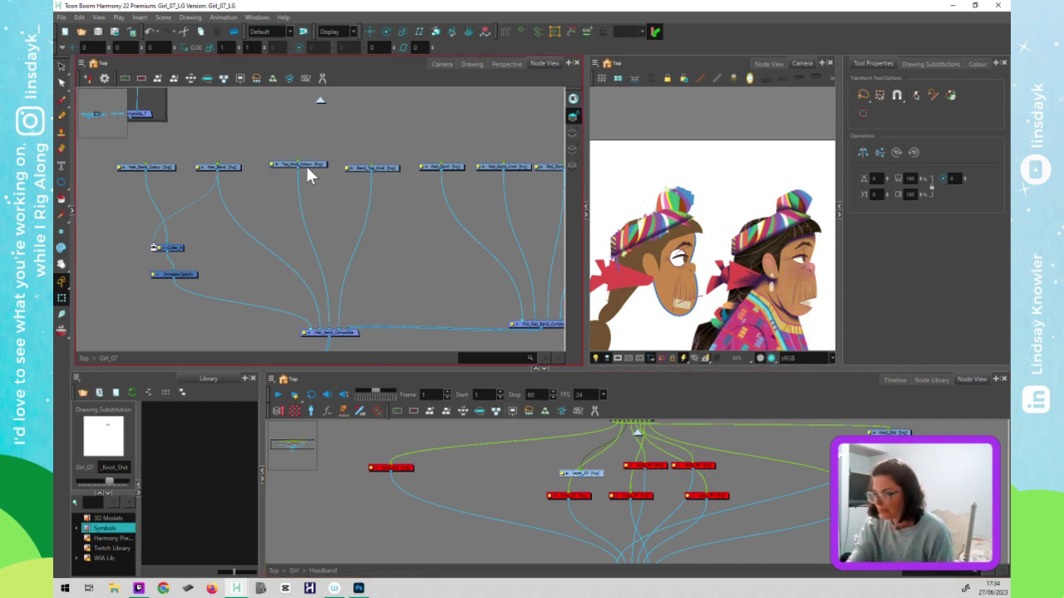
{"action": "left_click", "coordinate": [312, 170]}
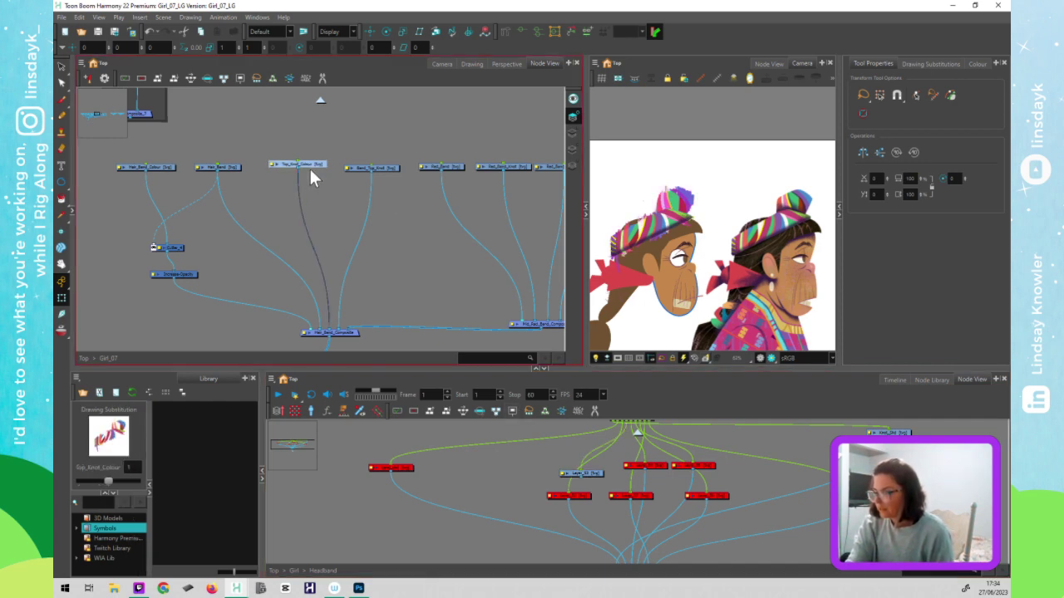
{"action": "key", "text": "alt+s"}
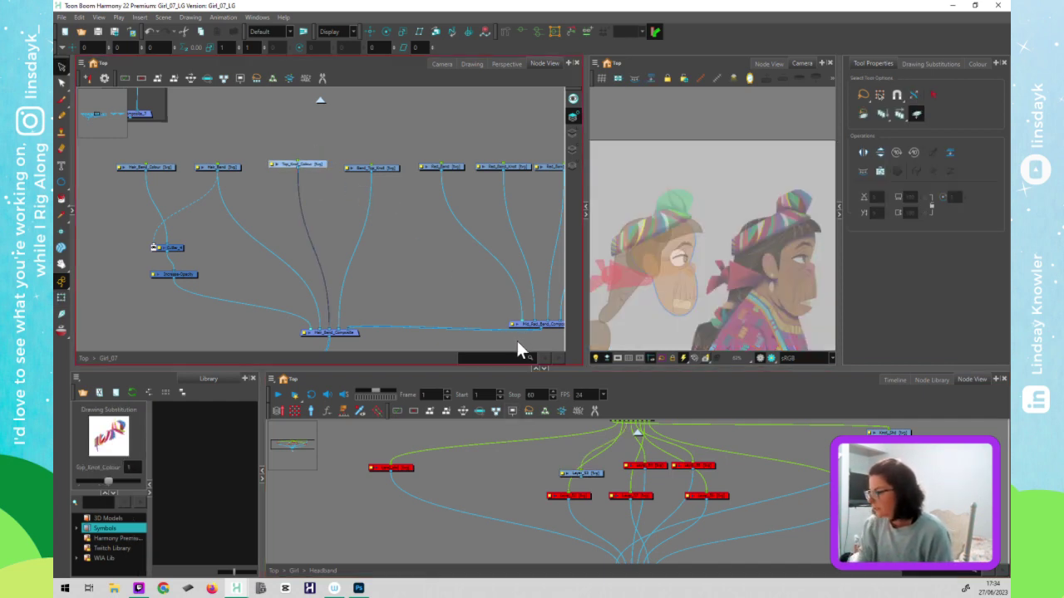
{"action": "left_click", "coordinate": [574, 121]}
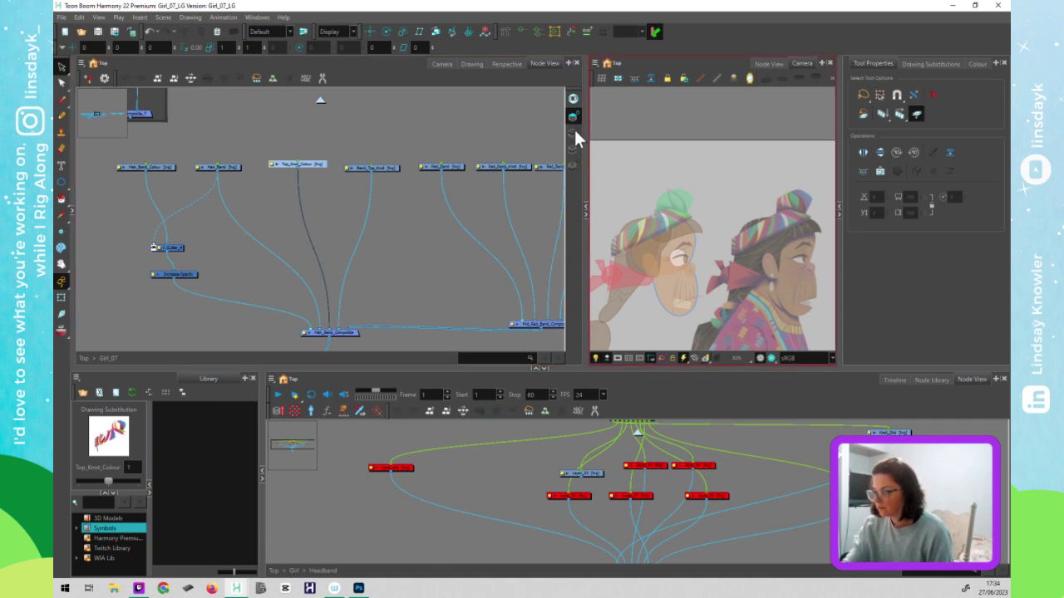
{"action": "left_click", "coordinate": [573, 130]}
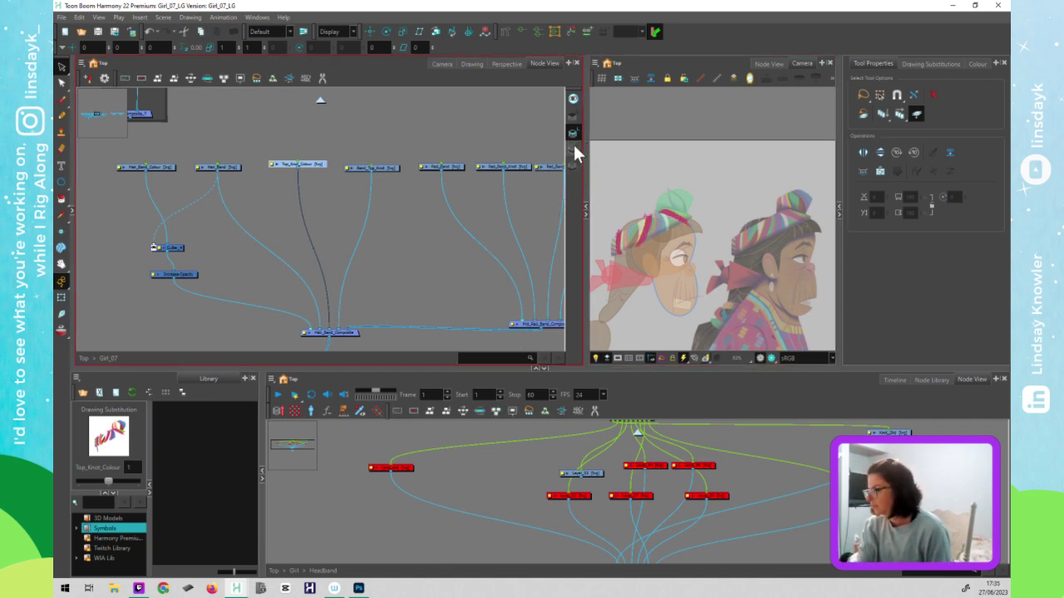
{"action": "left_click", "coordinate": [574, 149]}
{"action": "left_click", "coordinate": [571, 163]}
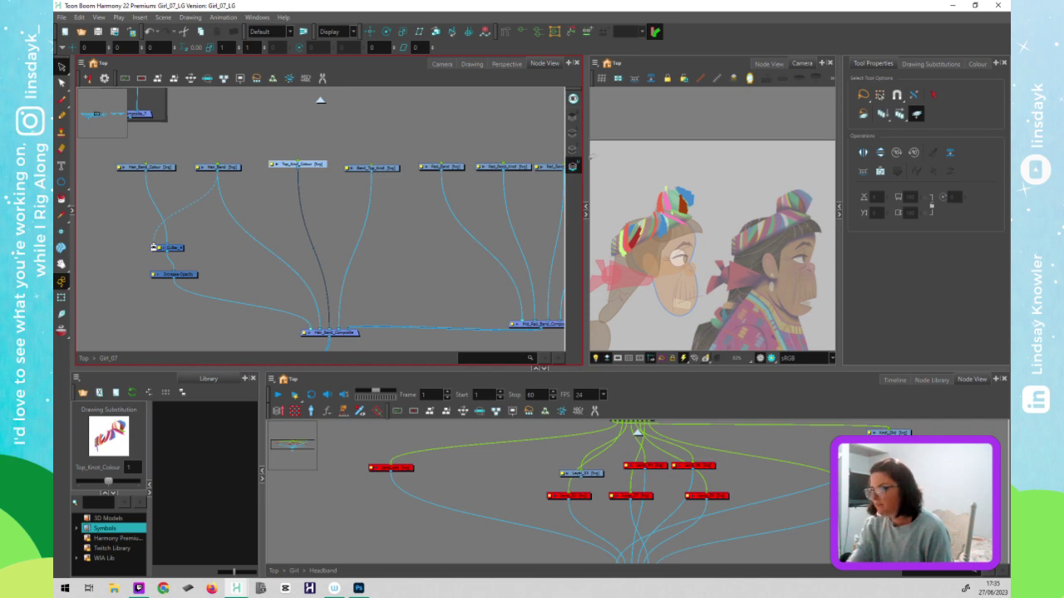
{"action": "left_click", "coordinate": [574, 148]}
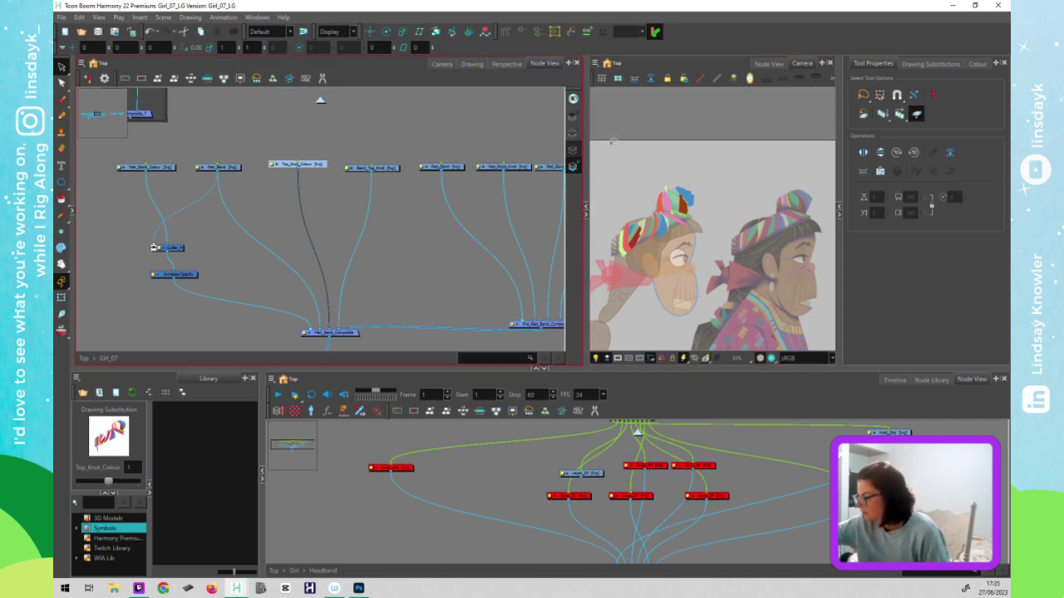
{"action": "left_click", "coordinate": [573, 148]}
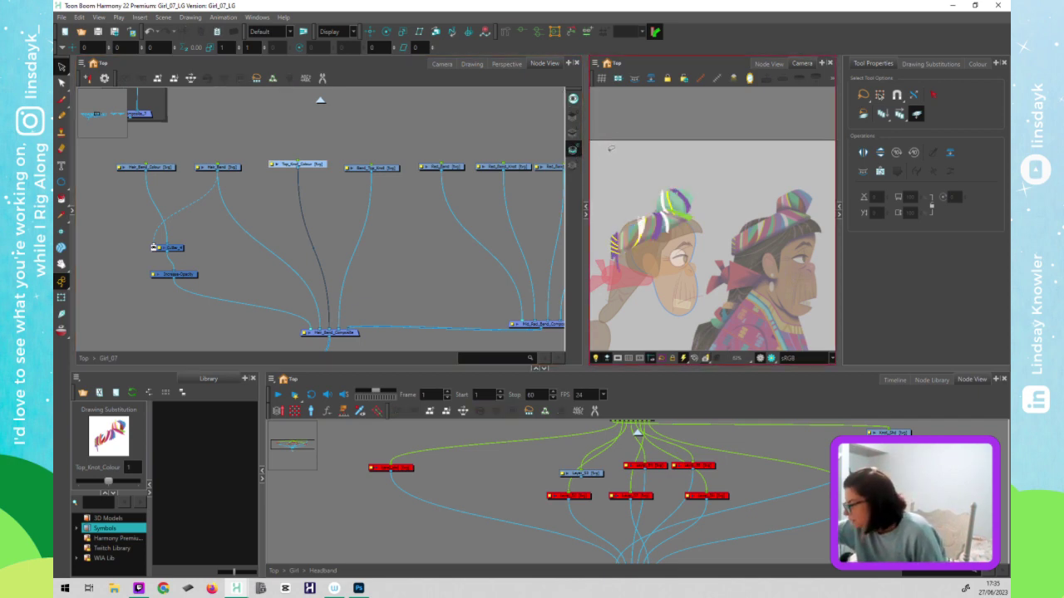
{"action": "left_click", "coordinate": [572, 118]}
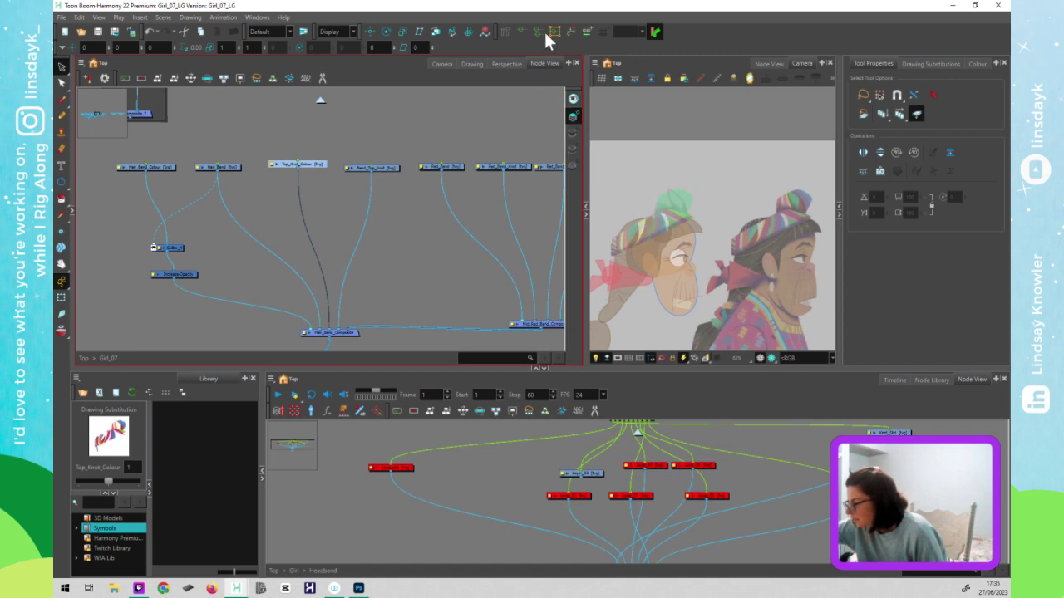
- Delete the head band stripes from Top_Knot_Colour's Line Art with the Cutter tool
{"action": "left_click", "coordinate": [575, 131]}
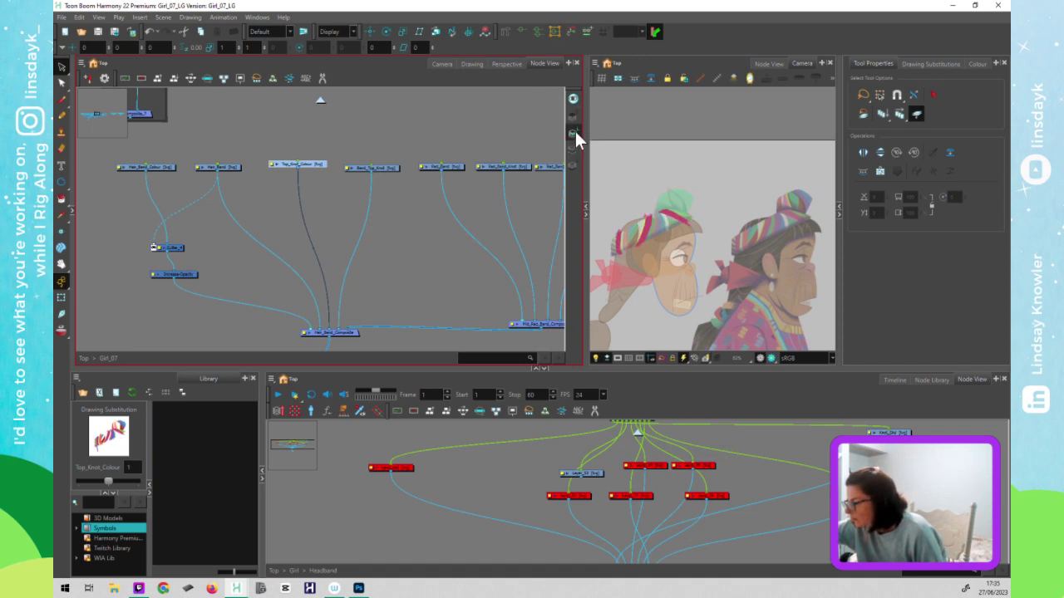
{"action": "key", "text": "alt+t"}
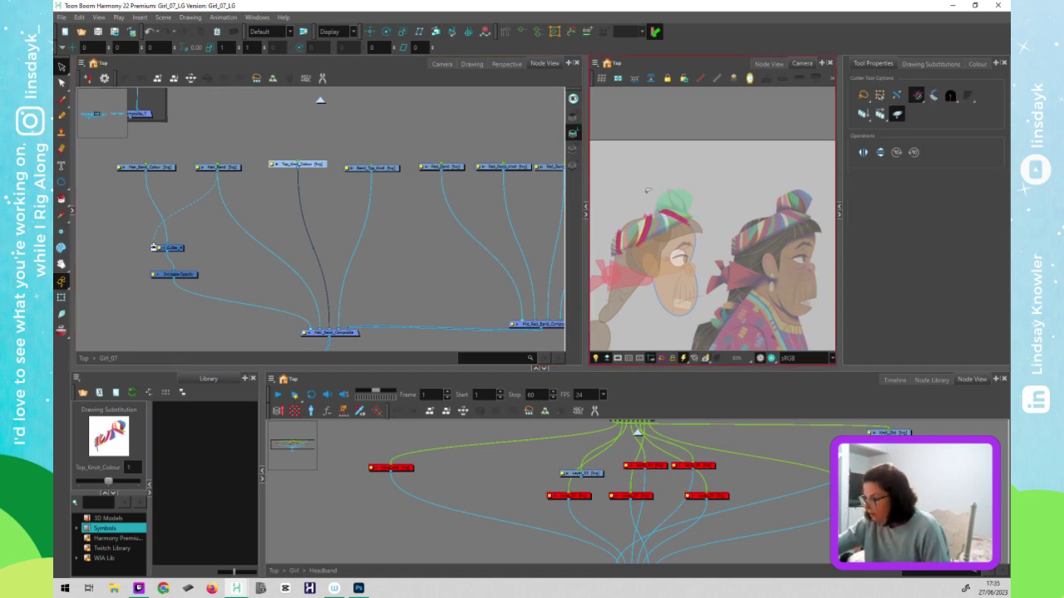
{"action": "left_click_drag", "start_coordinate": [647, 183], "coordinate": [654, 185]}
{"action": "key", "text": "Delete"}
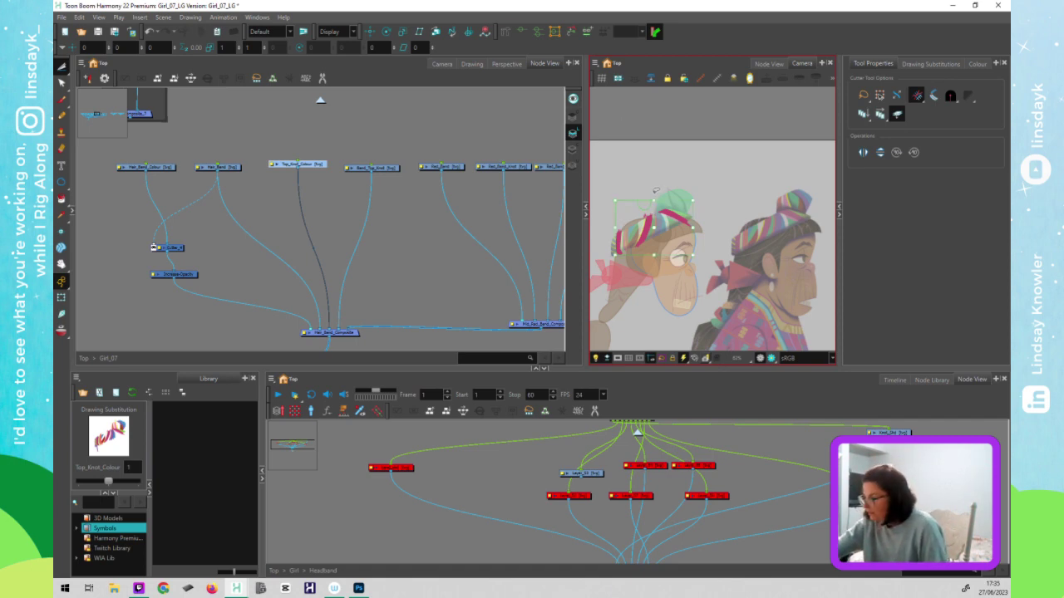
{"action": "left_click", "coordinate": [378, 168]}
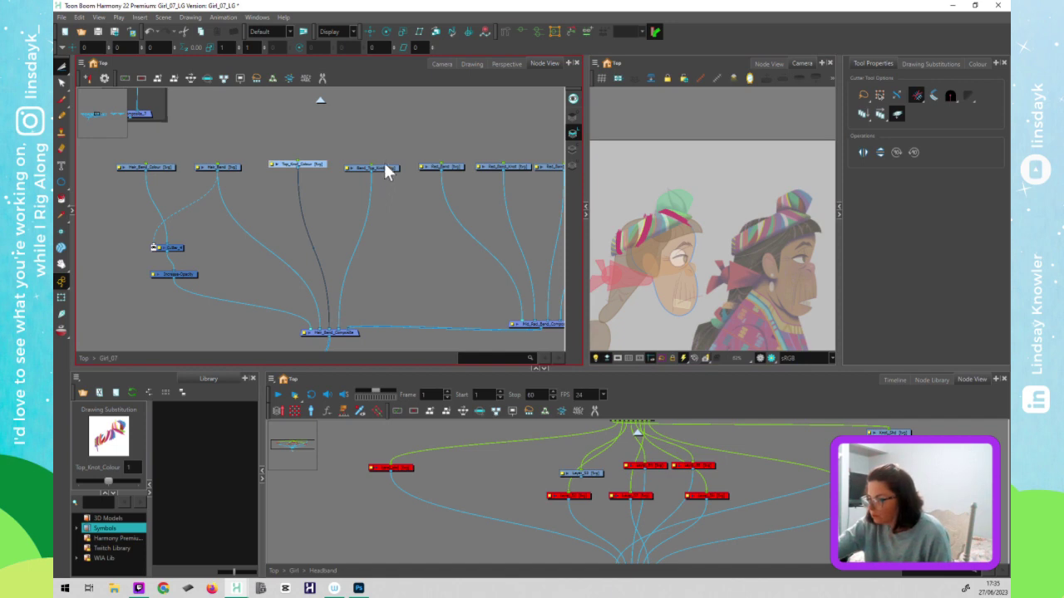
{"action": "left_click", "coordinate": [315, 164]}
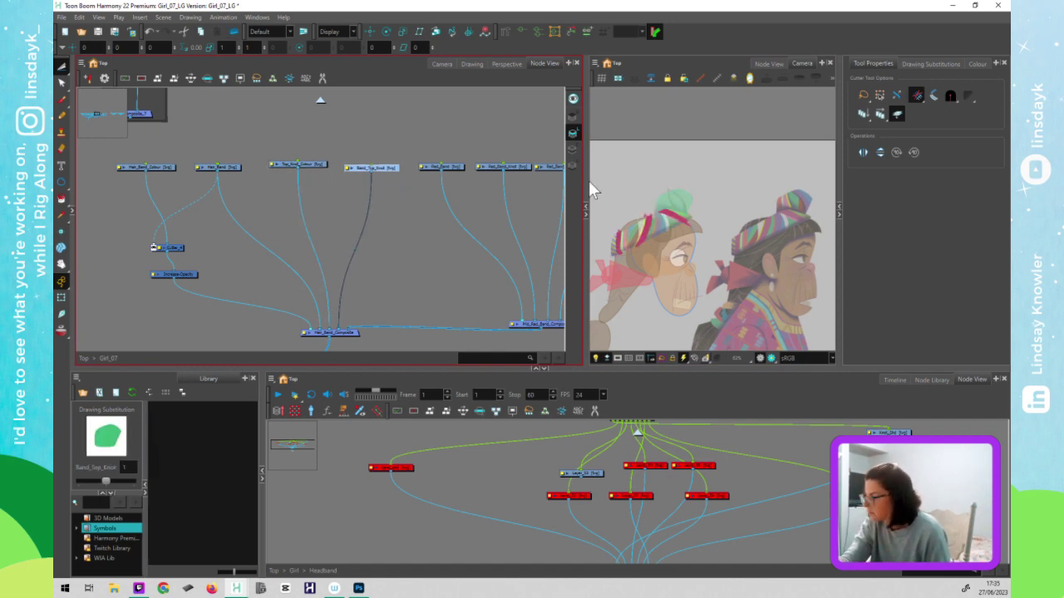
{"action": "left_click", "coordinate": [609, 83]}
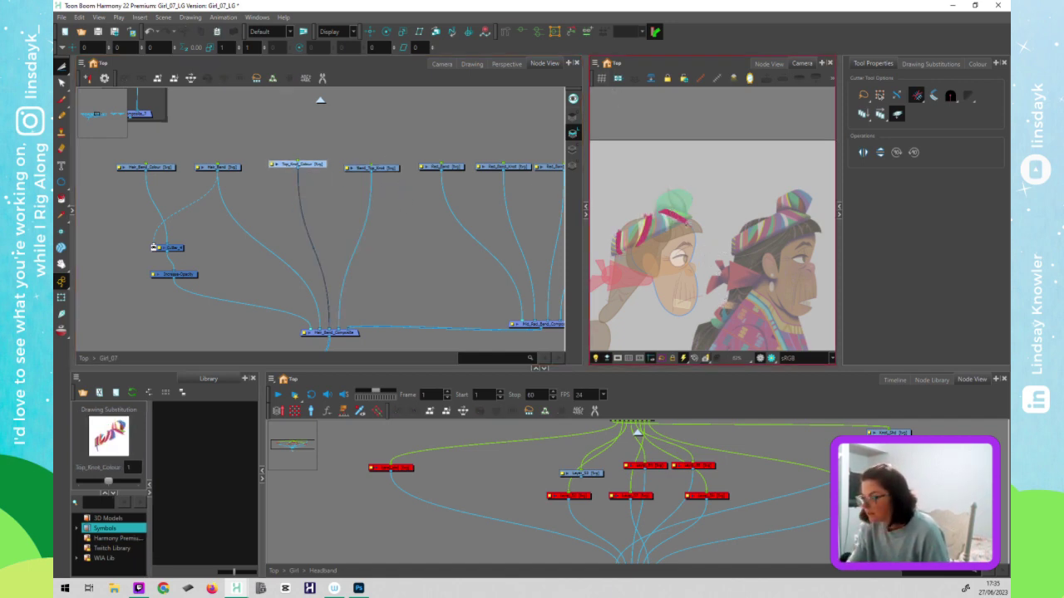
{"action": "mouse_move", "coordinate": [710, 209]}
{"action": "left_mouse_down"}
{"action": "mouse_move", "coordinate": [648, 284]}
{"action": "mouse_move", "coordinate": [696, 200]}
{"action": "left_mouse_up"}
{"action": "left_click", "coordinate": [653, 190]}
{"action": "key", "text": "Delete"}
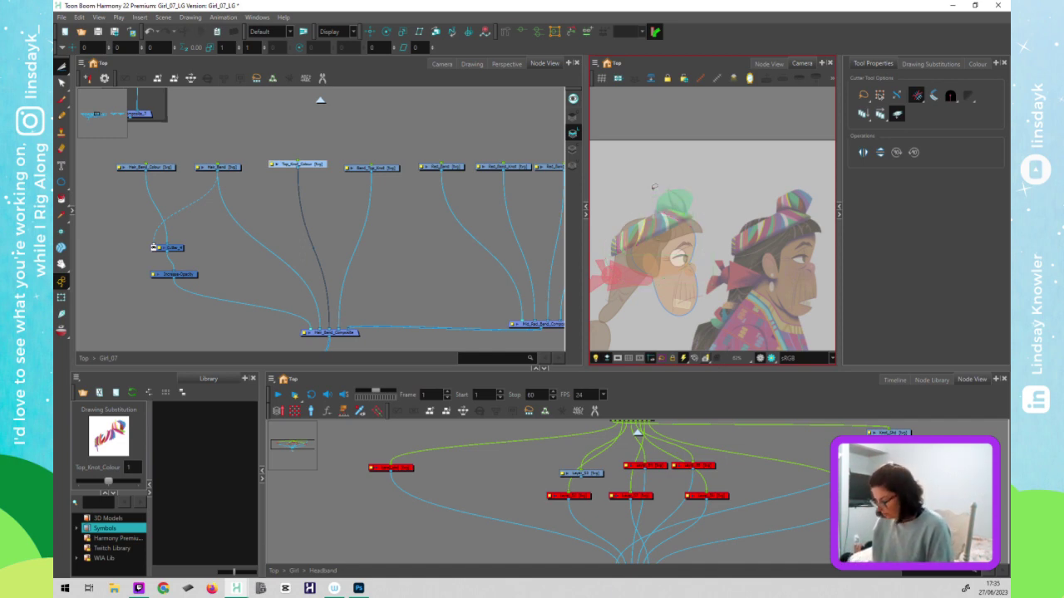
- Try moving the selected knot stripes in Top_Knot_Colour's Colour Art off the head and undo the move
{"action": "left_click", "coordinate": [572, 149]}
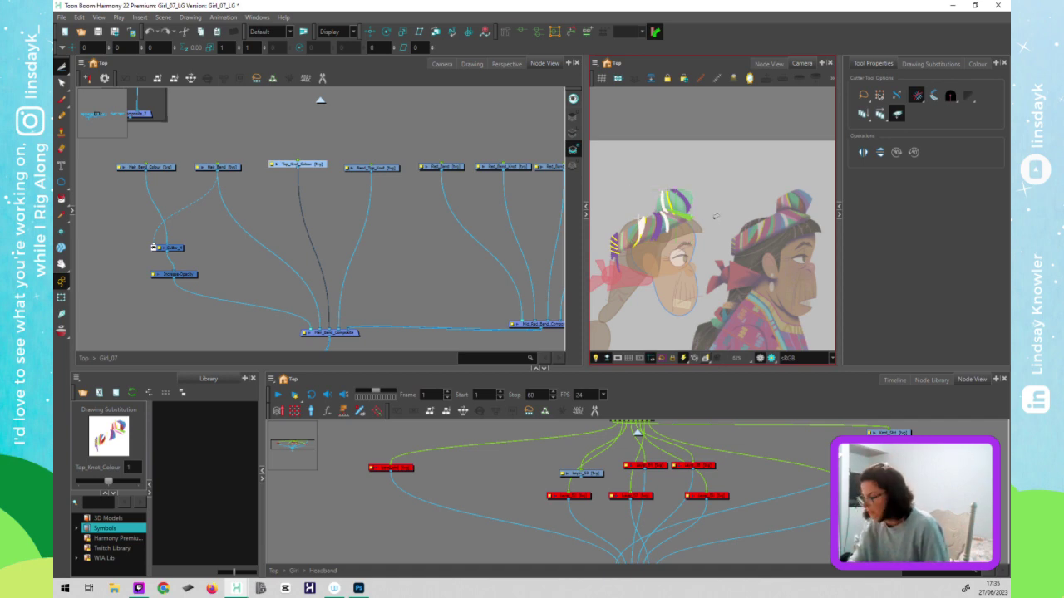
{"action": "key", "text": "alt+s"}
{"action": "left_click", "coordinate": [691, 198]}
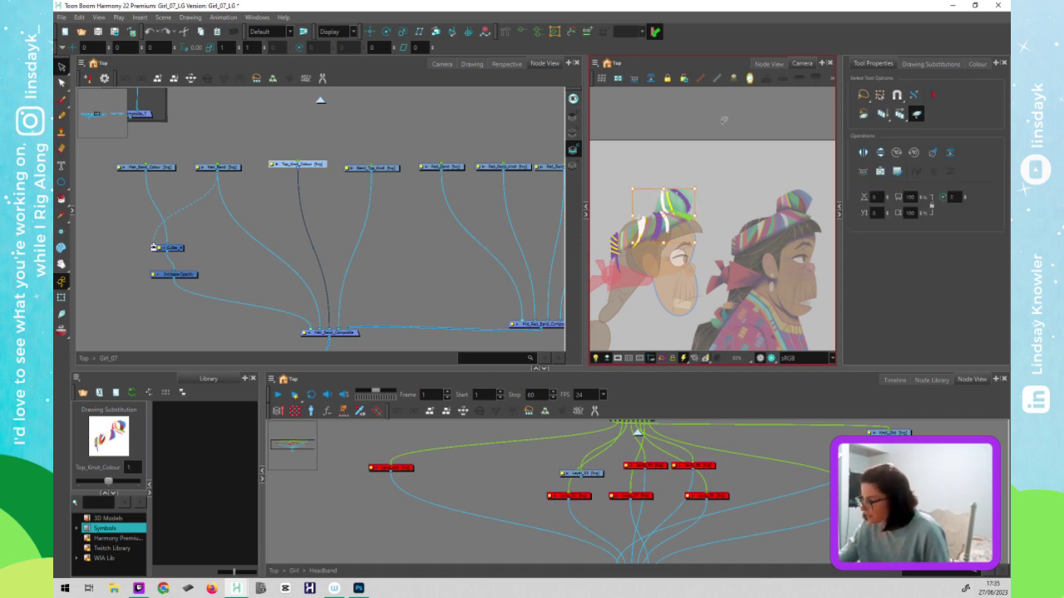
{"action": "left_click_drag", "start_coordinate": [694, 196], "coordinate": [722, 183]}
{"action": "key", "text": "ctrl+z"}
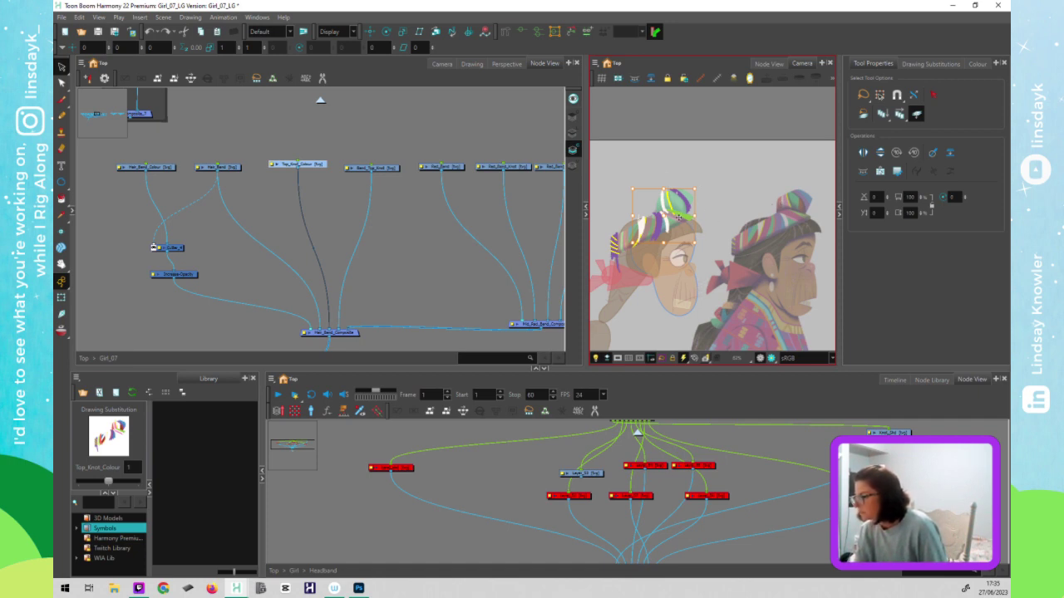
- With Underlay Art active, try moving and deleting the selected knot and head band stripes together
{"action": "left_click", "coordinate": [572, 169]}
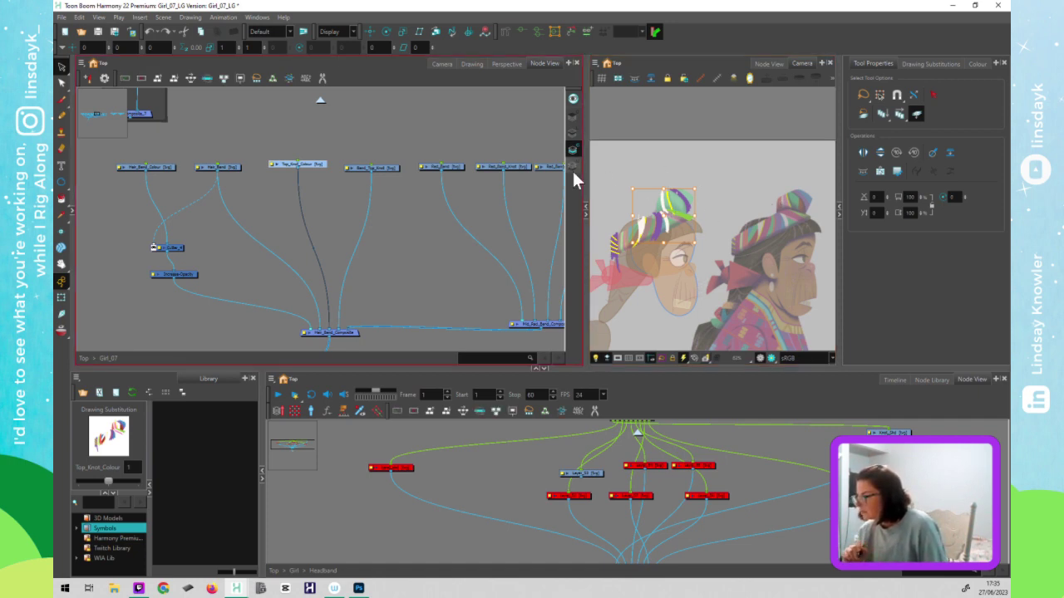
{"action": "left_click", "coordinate": [666, 226]}
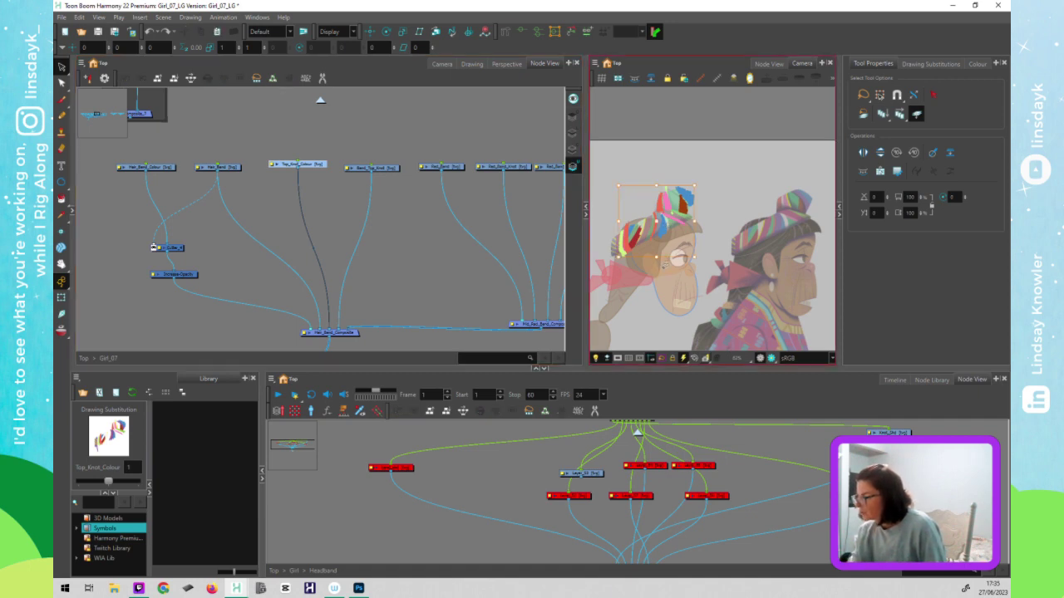
{"action": "left_click_drag", "start_coordinate": [666, 226], "coordinate": [669, 261]}
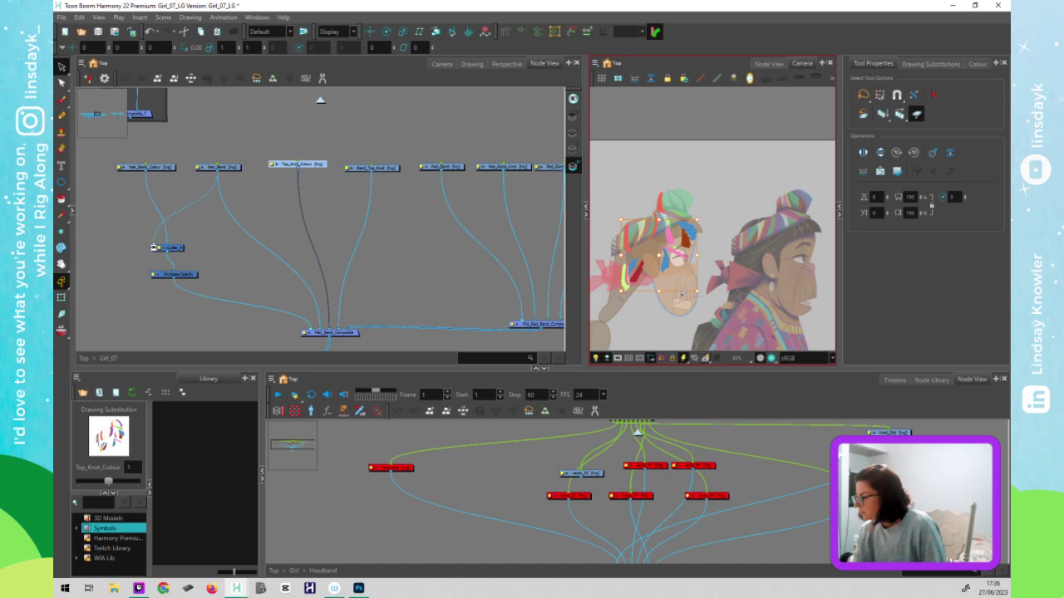
{"action": "key", "text": "ctrl+z"}
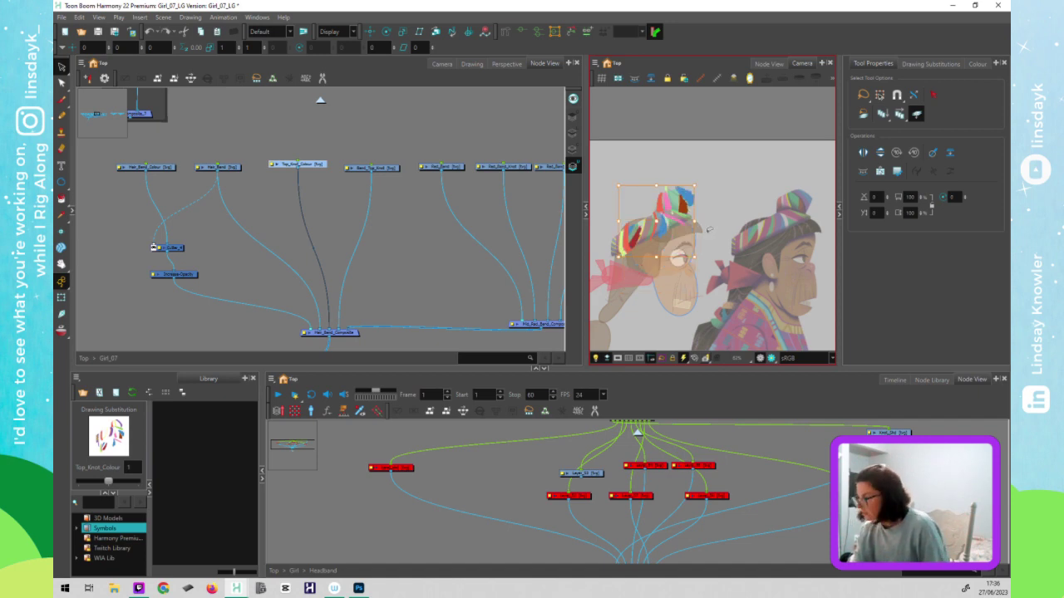
{"action": "key", "text": "Delete"}
- Cut the head band stripes out of Top_Knot_Colour's Overlay Art with the Cutter tool, keeping the stripes on the knot
{"action": "left_click", "coordinate": [572, 111]}
{"action": "left_click", "coordinate": [579, 114]}
{"action": "left_click", "coordinate": [680, 173]}
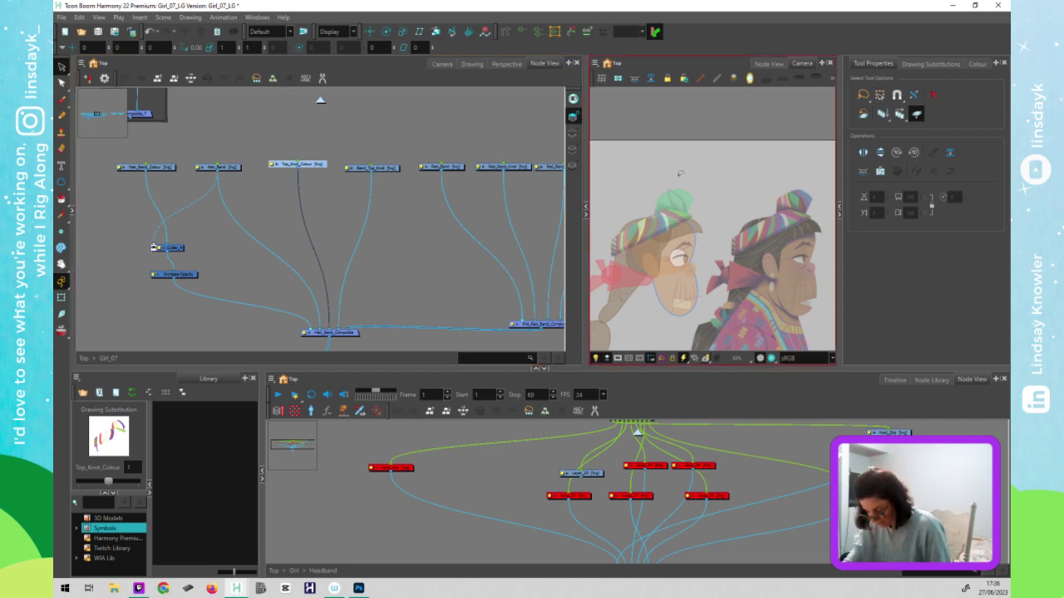
{"action": "left_click", "coordinate": [679, 196]}
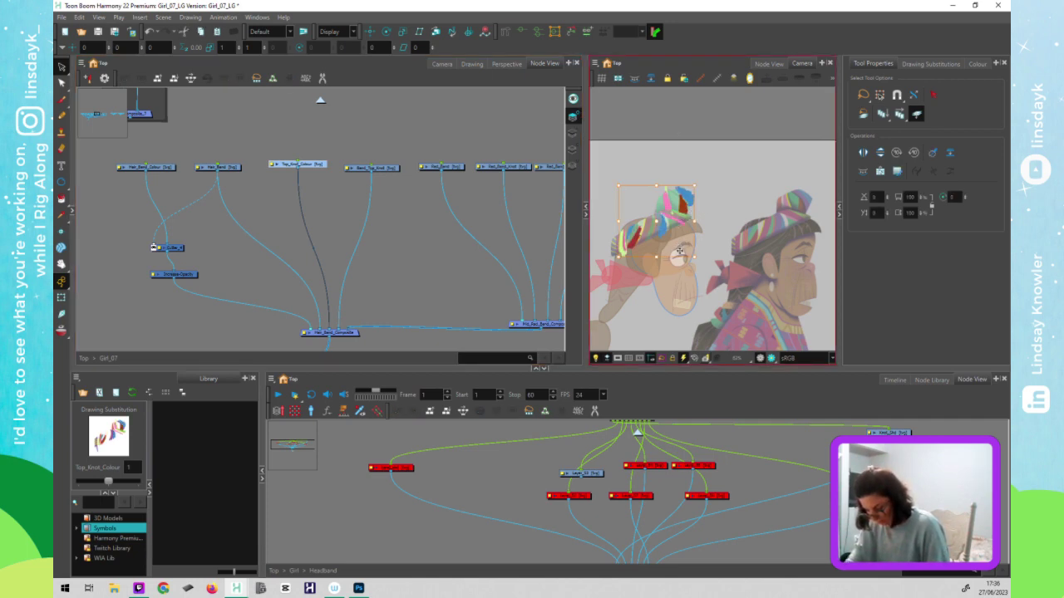
{"action": "key", "text": "alt+t"}
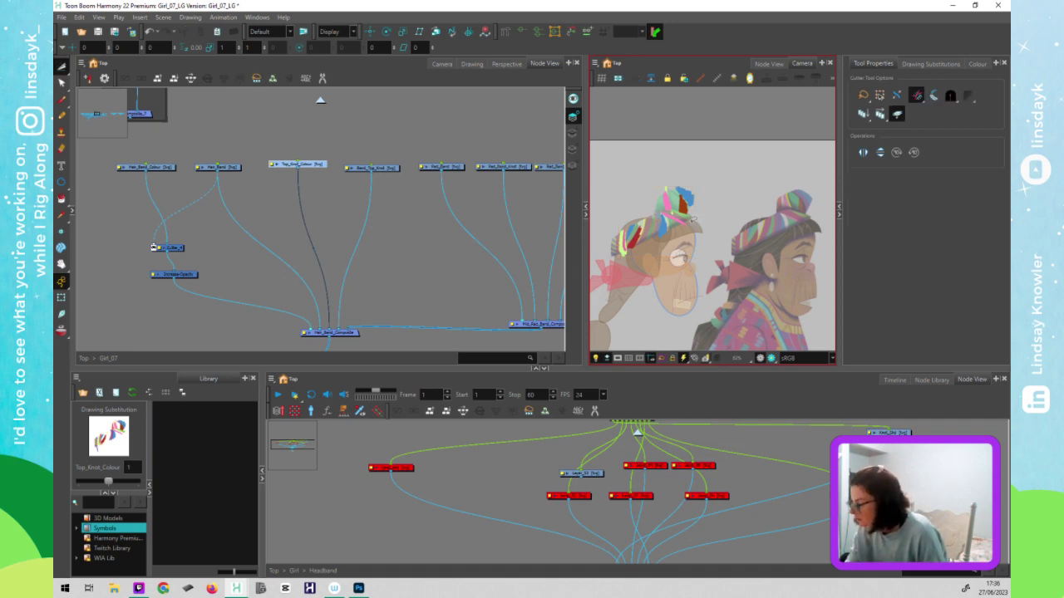
{"action": "scroll", "coordinate": [692, 226], "scroll_direction": "up", "scroll_amount": 2}
{"action": "scroll", "coordinate": [669, 250], "scroll_direction": "up", "scroll_amount": 1}
{"action": "mouse_move", "coordinate": [719, 261]}
{"action": "left_mouse_down"}
{"action": "mouse_move", "coordinate": [795, 294]}
{"action": "mouse_move", "coordinate": [766, 253]}
{"action": "left_mouse_up"}
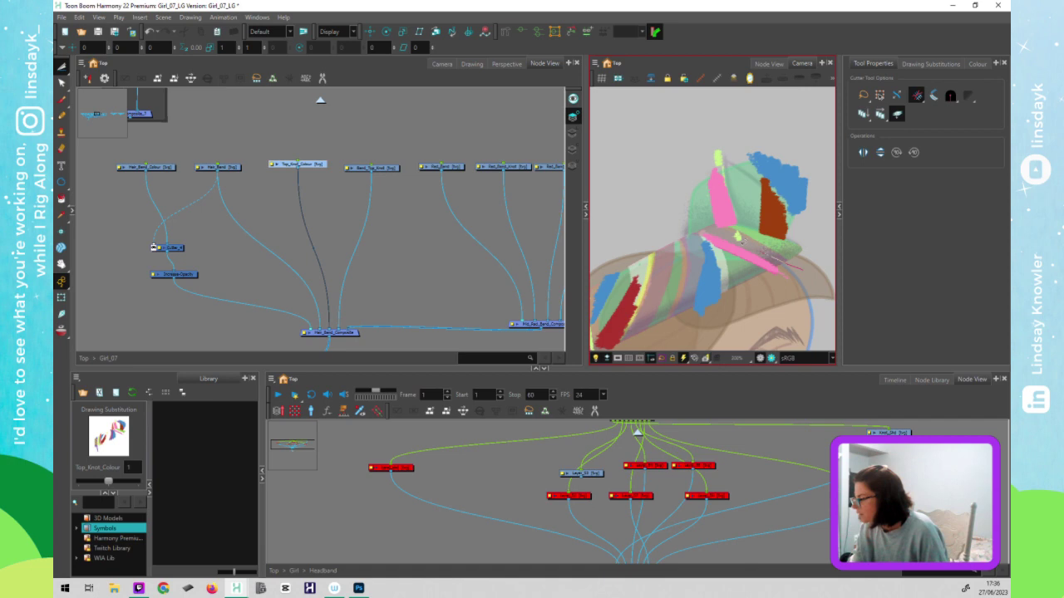
{"action": "mouse_move", "coordinate": [593, 252]}
{"action": "left_mouse_down"}
{"action": "mouse_move", "coordinate": [637, 336]}
{"action": "mouse_move", "coordinate": [768, 342]}
{"action": "mouse_move", "coordinate": [822, 261]}
{"action": "mouse_move", "coordinate": [814, 291]}
{"action": "left_mouse_up"}
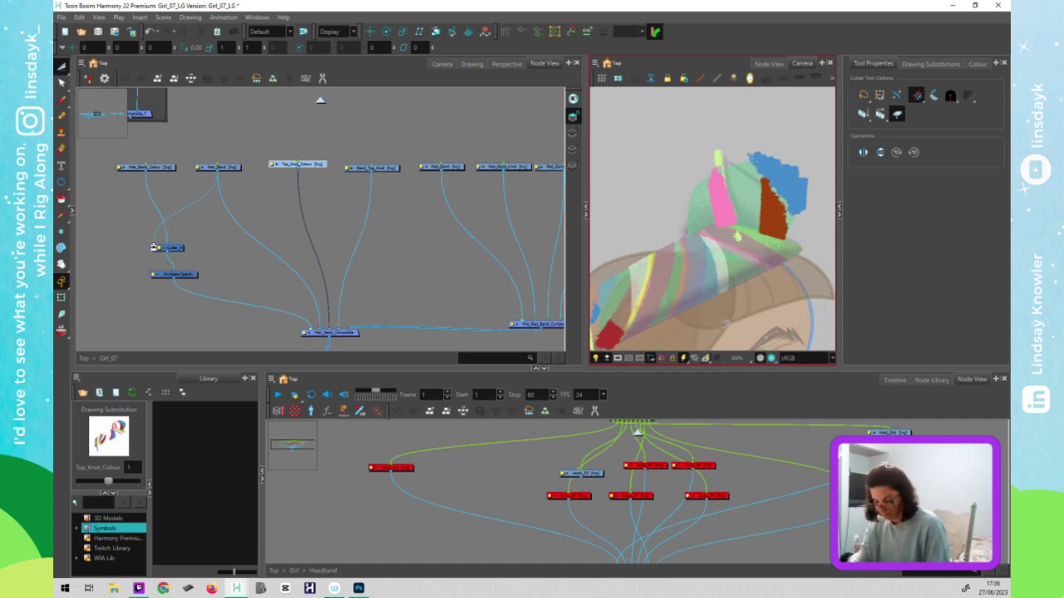
{"action": "scroll", "coordinate": [723, 324], "scroll_direction": "down", "scroll_amount": 2}
{"action": "mouse_move", "coordinate": [729, 264]}
{"action": "left_mouse_down"}
{"action": "mouse_move", "coordinate": [743, 191]}
{"action": "mouse_move", "coordinate": [619, 249]}
{"action": "mouse_move", "coordinate": [682, 198]}
{"action": "mouse_move", "coordinate": [667, 190]}
{"action": "left_mouse_up"}
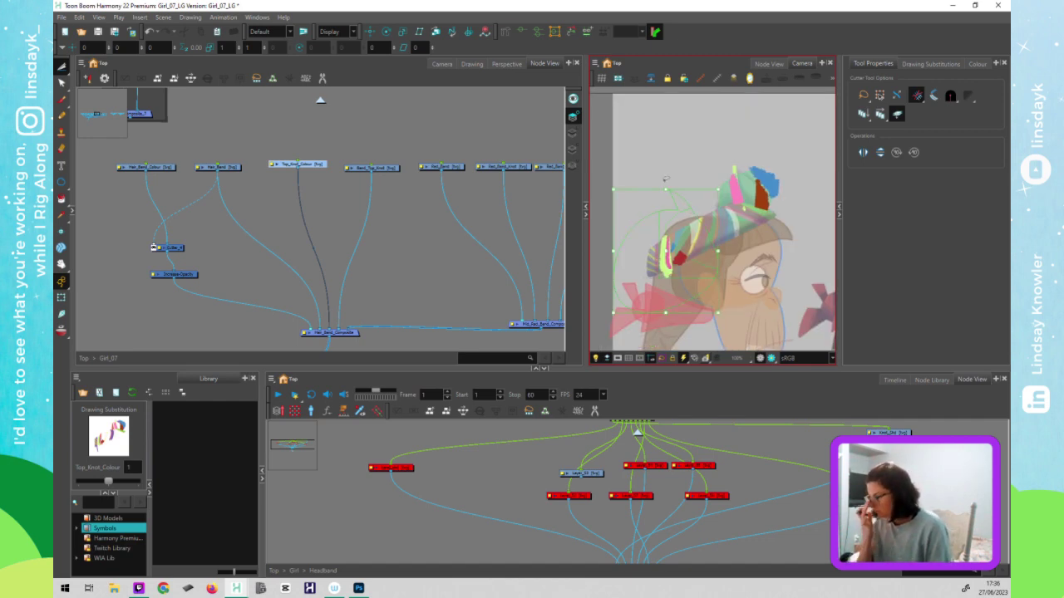
{"action": "key", "text": "Delete"}
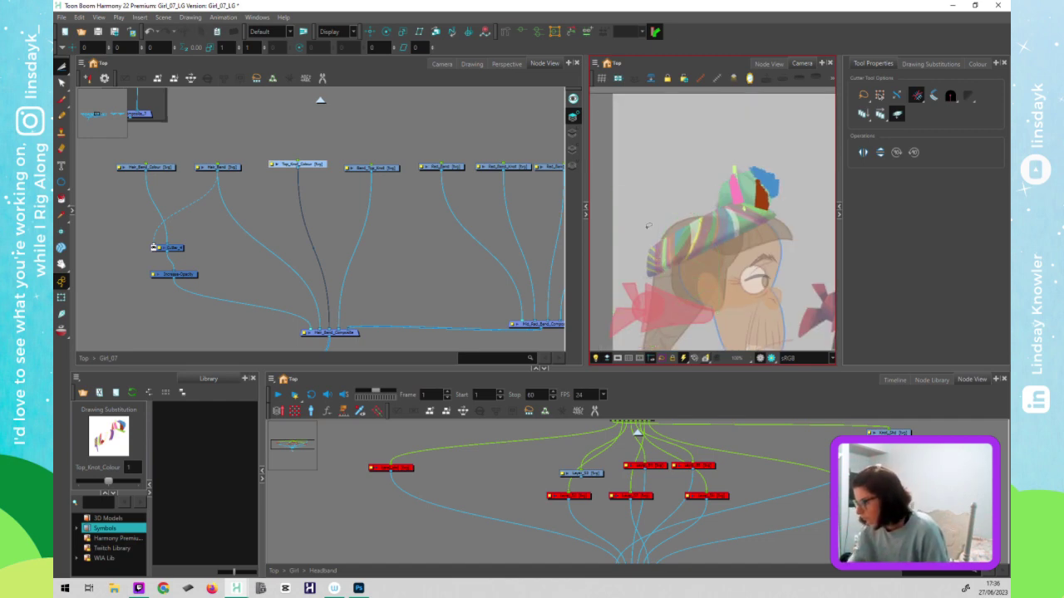
- Delete the red head band stripe from Top_Knot_Colour's Underlay Art, keeping the red stripe on the knot
{"action": "left_click", "coordinate": [593, 507]}
{"action": "left_click", "coordinate": [548, 171]}
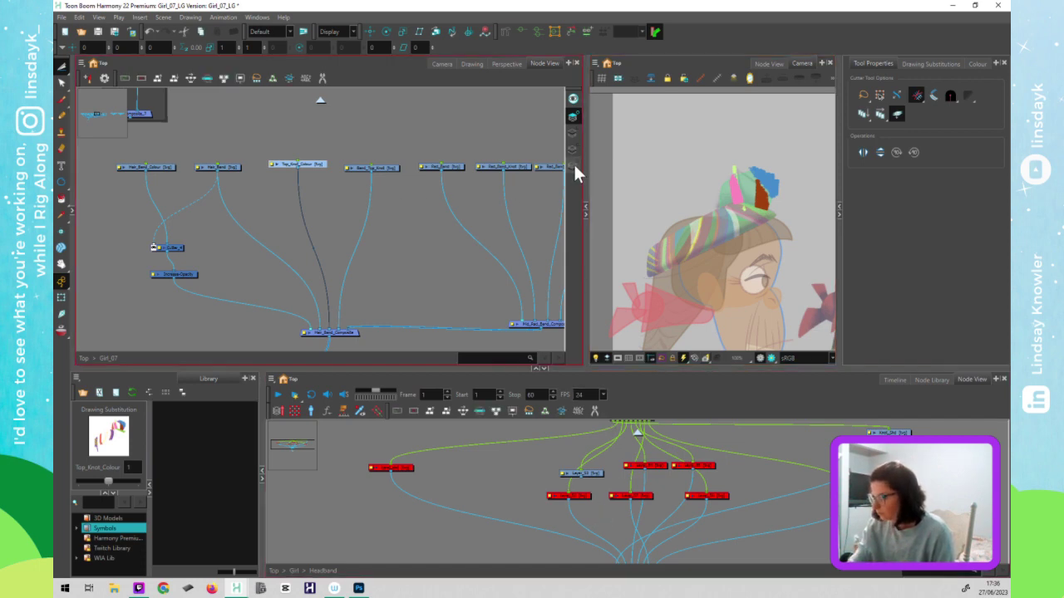
{"action": "left_click", "coordinate": [573, 165]}
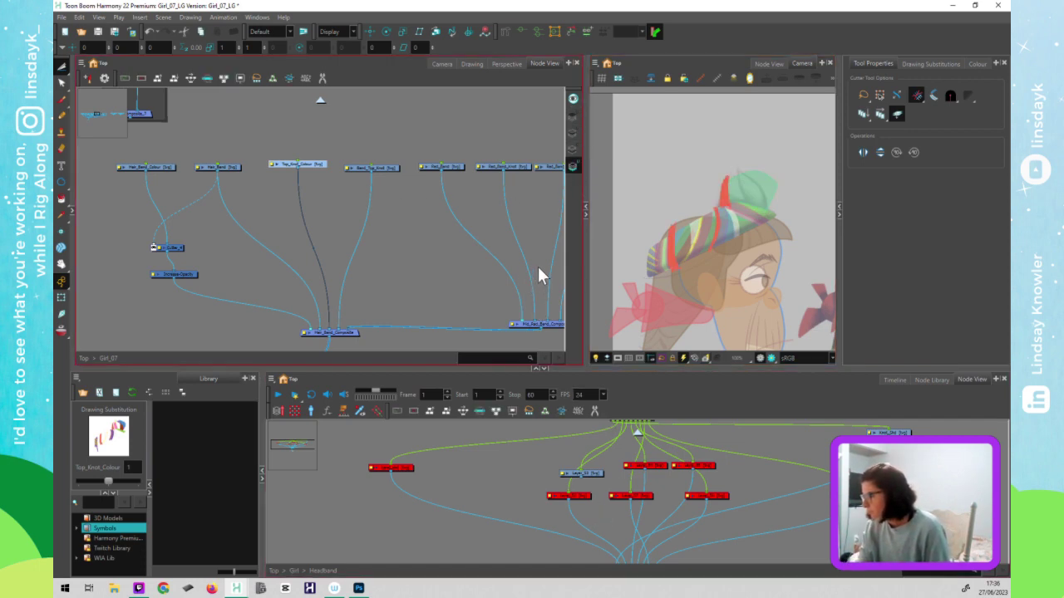
{"action": "left_click", "coordinate": [726, 214]}
{"action": "mouse_move", "coordinate": [716, 199]}
{"action": "left_mouse_down"}
{"action": "mouse_move", "coordinate": [762, 266]}
{"action": "mouse_move", "coordinate": [759, 241]}
{"action": "left_mouse_up"}
{"action": "key", "text": "Delete"}
- Compare the knot's stripes with the reference girl in Colour Art and full colour, selecting the Top_Knot_Colour drawing
{"action": "left_click_drag", "start_coordinate": [746, 321], "coordinate": [631, 323]}
{"action": "key", "text": "1"}
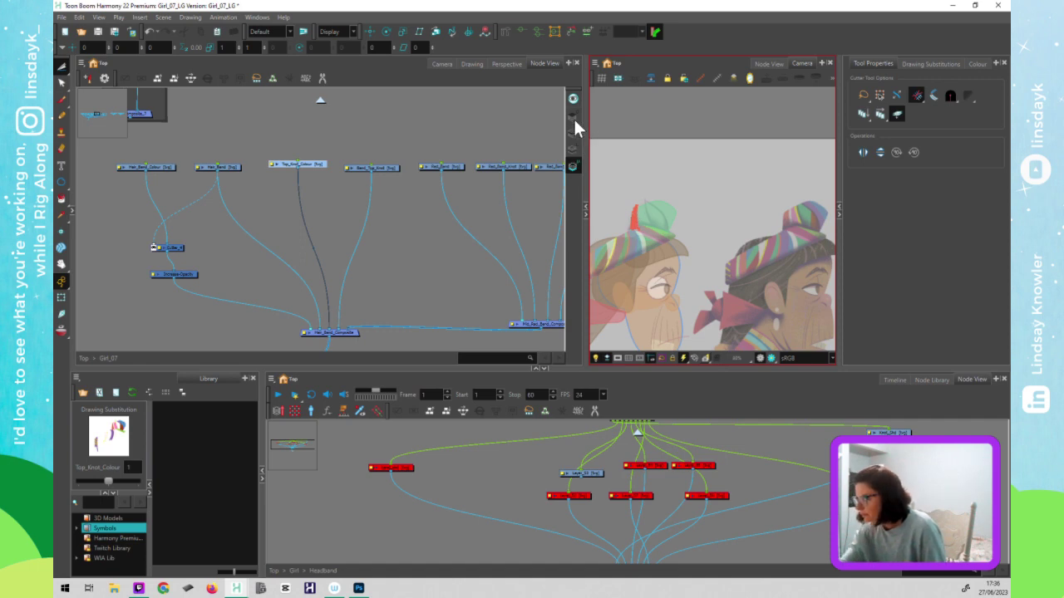
{"action": "left_click", "coordinate": [571, 149]}
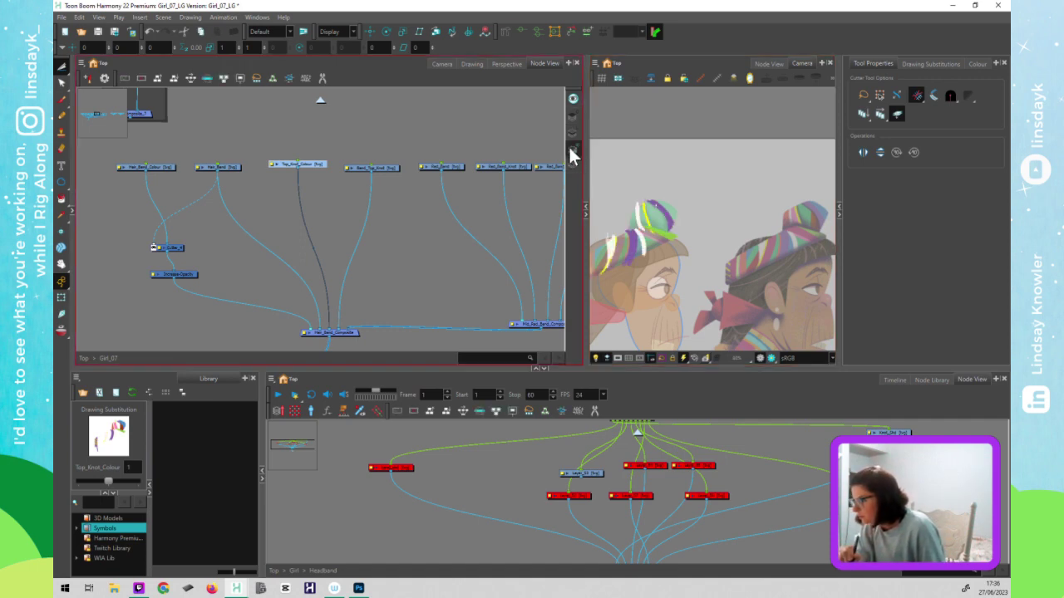
{"action": "left_click", "coordinate": [643, 221]}
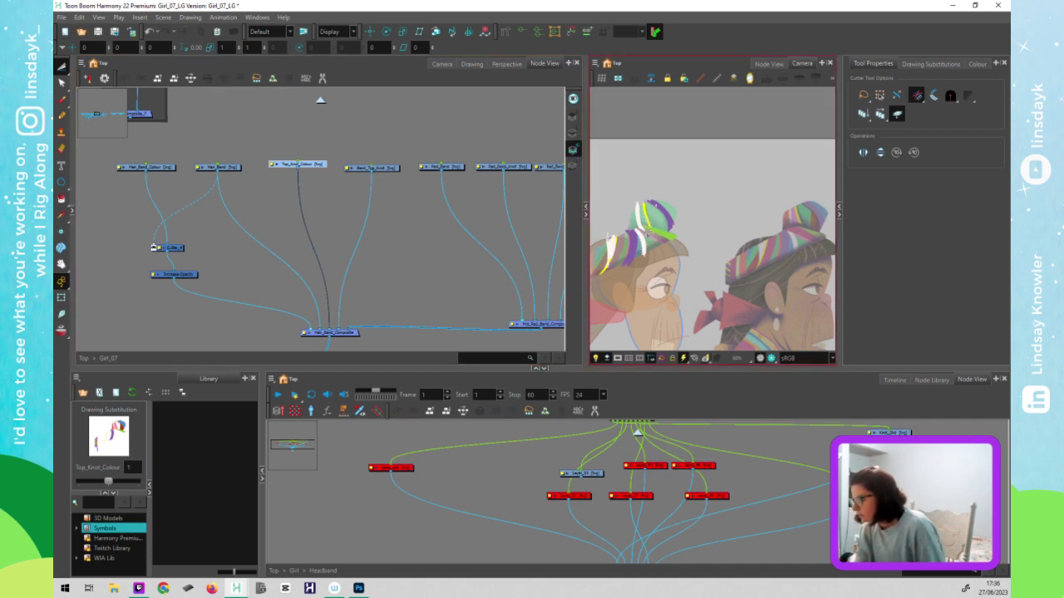
{"action": "key", "text": "shift+2"}
{"action": "left_click", "coordinate": [540, 263]}
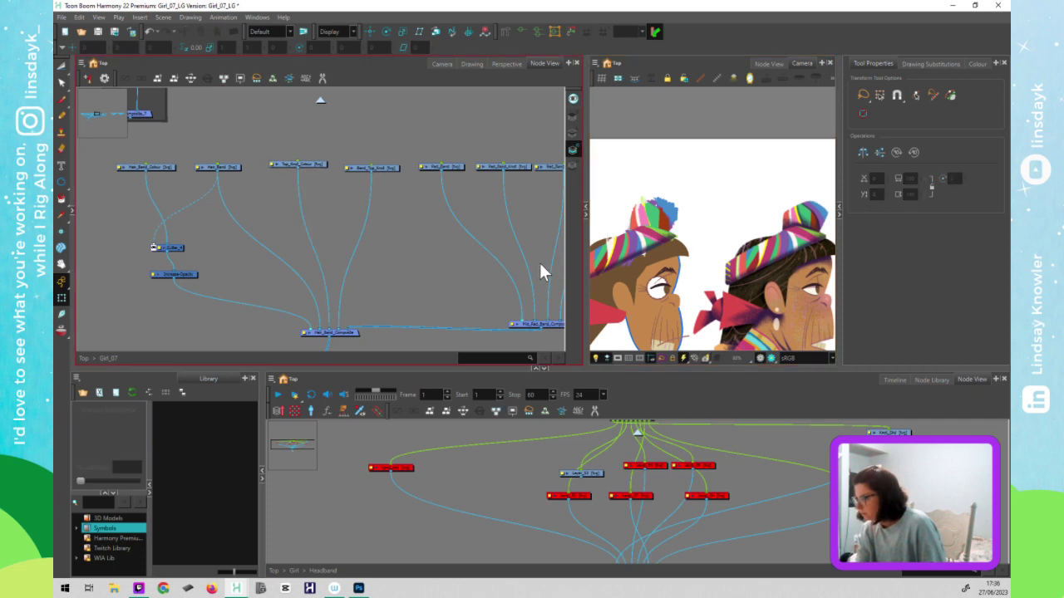
{"action": "left_click", "coordinate": [644, 222]}
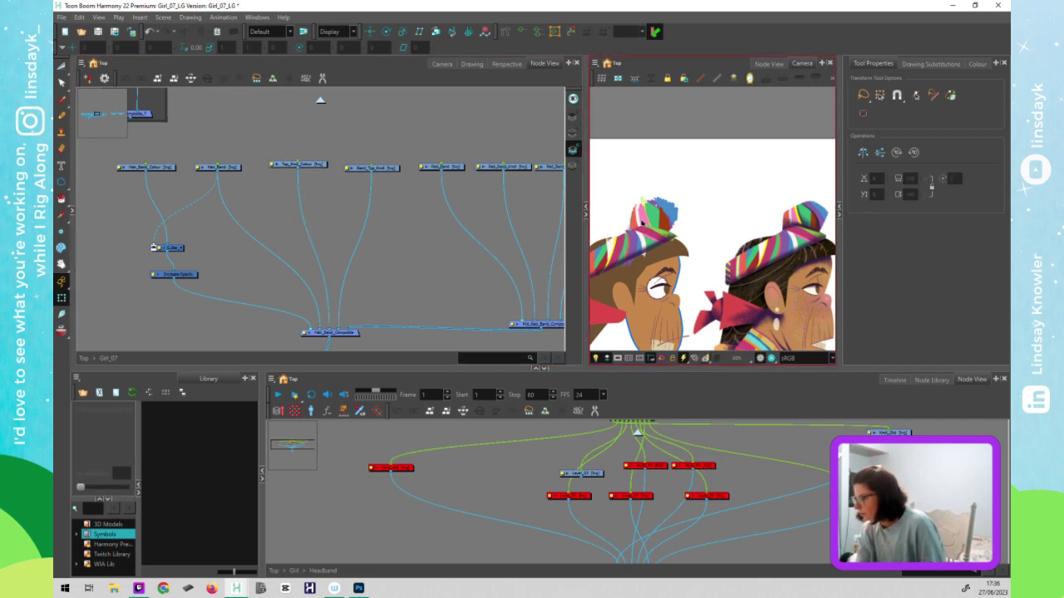
{"action": "left_click", "coordinate": [664, 223]}
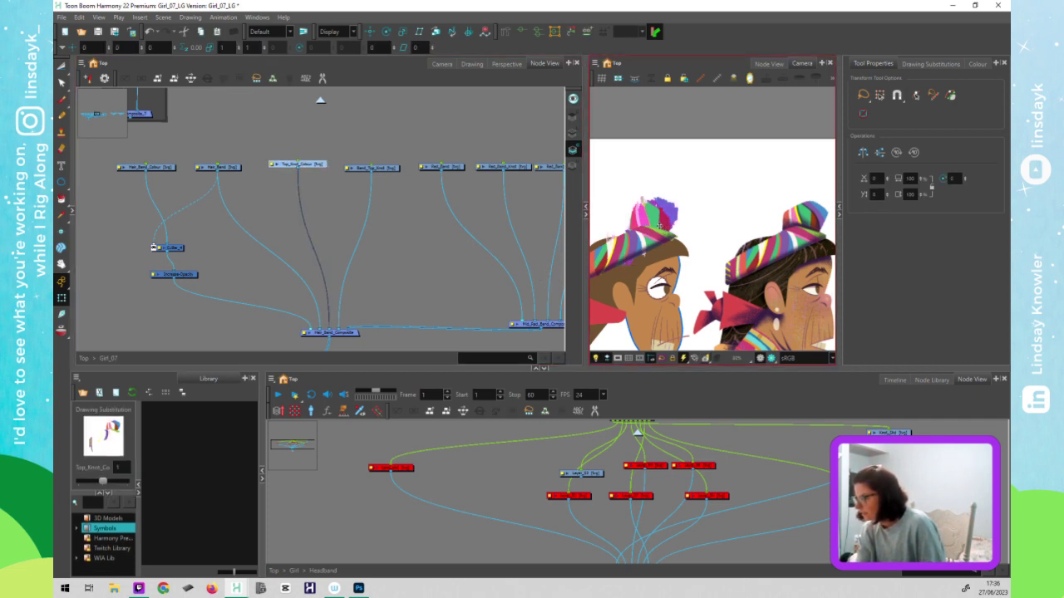
- Examine Top_Knot_Colour's Overlay, Line, Colour and Underlay Art for stripes left over from the head band
{"action": "left_click", "coordinate": [574, 115]}
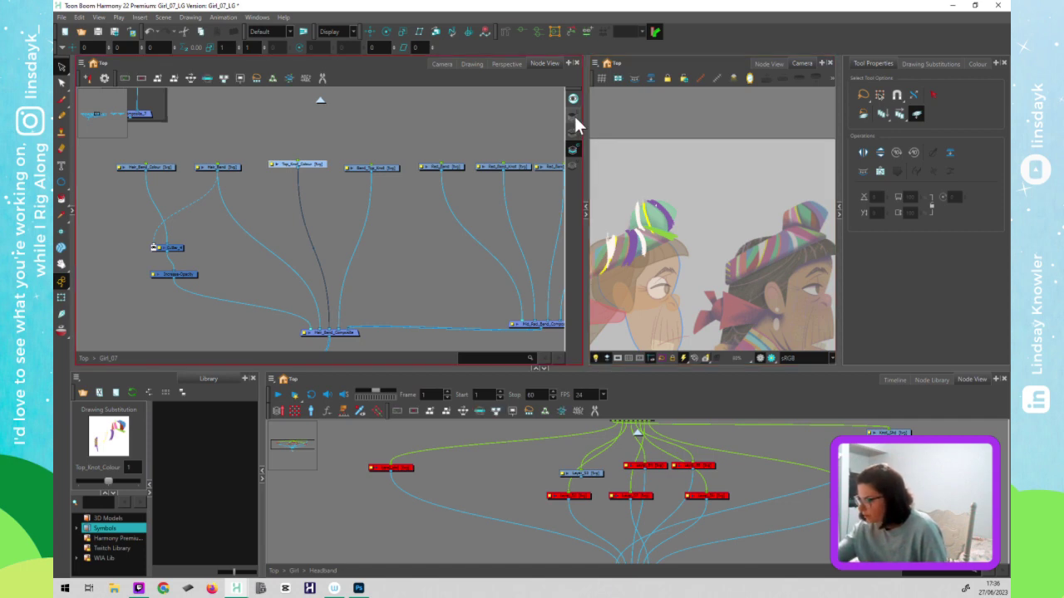
{"action": "left_click", "coordinate": [574, 133]}
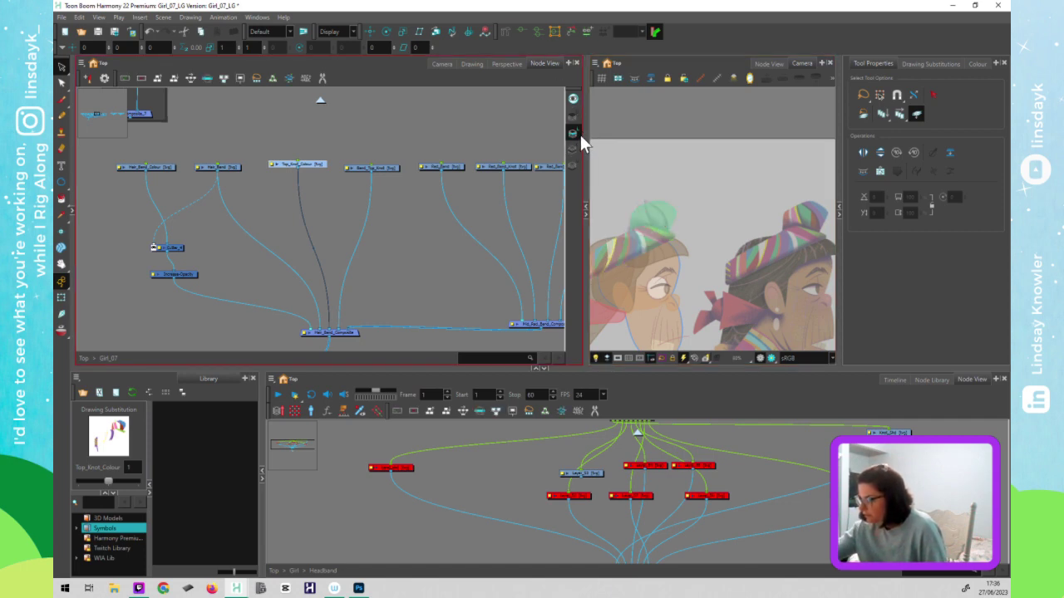
{"action": "left_click", "coordinate": [577, 152]}
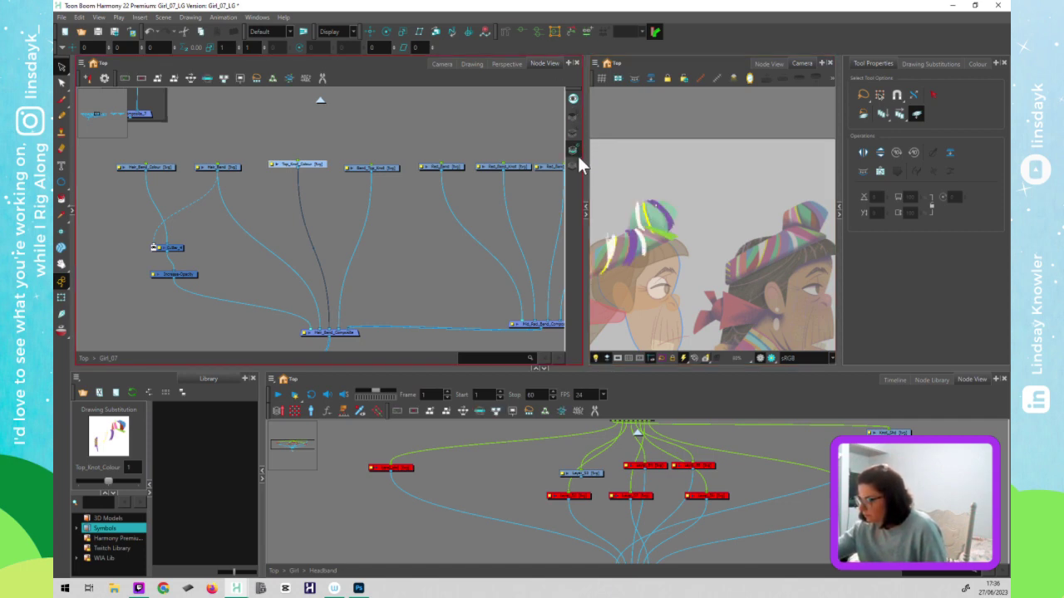
{"action": "left_click", "coordinate": [580, 166]}
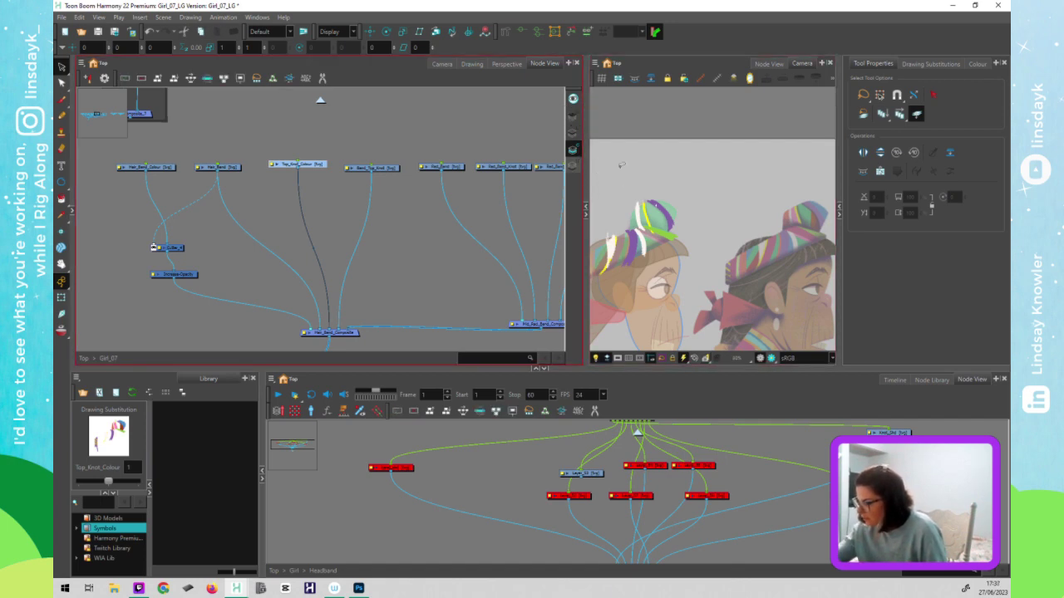
{"action": "left_click", "coordinate": [575, 115]}
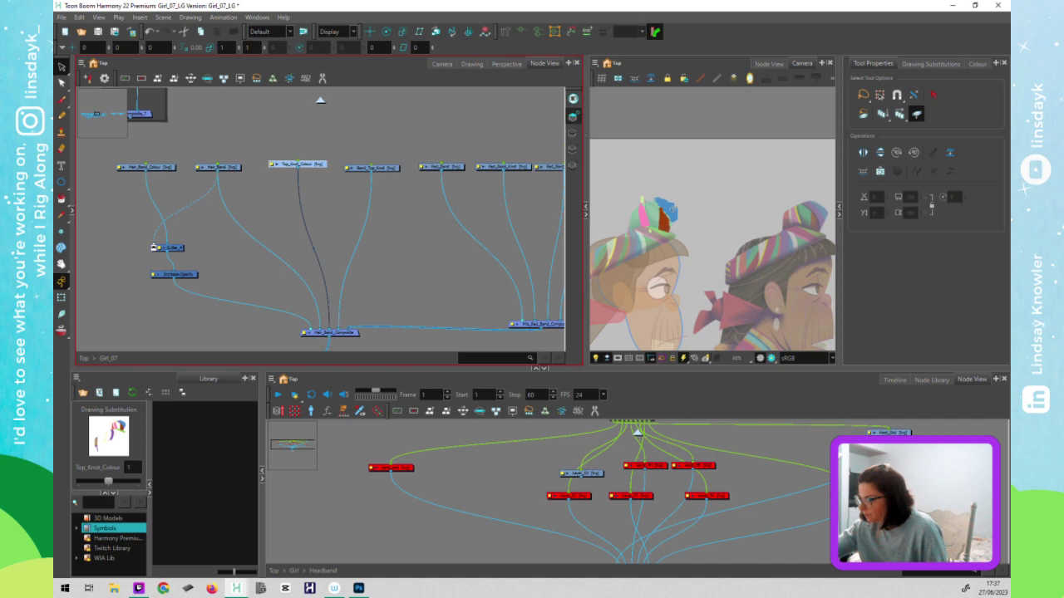
{"action": "left_click", "coordinate": [697, 200]}
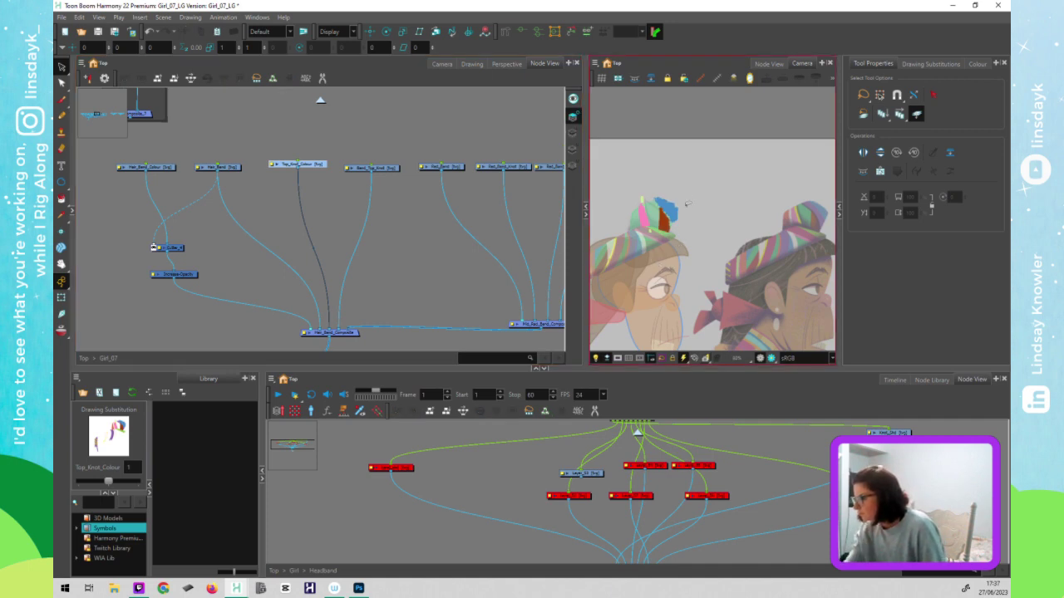
- Move the knot's pink, blue and brown patches from Top_Knot_Colour's Overlay Art to its Underlay Art, selecting them with the Cutter tool
{"action": "mouse_move", "coordinate": [654, 251]}
{"action": "left_mouse_down"}
{"action": "mouse_move", "coordinate": [703, 223]}
{"action": "mouse_move", "coordinate": [666, 172]}
{"action": "mouse_move", "coordinate": [689, 242]}
{"action": "mouse_move", "coordinate": [690, 220]}
{"action": "mouse_move", "coordinate": [735, 278]}
{"action": "left_mouse_up"}
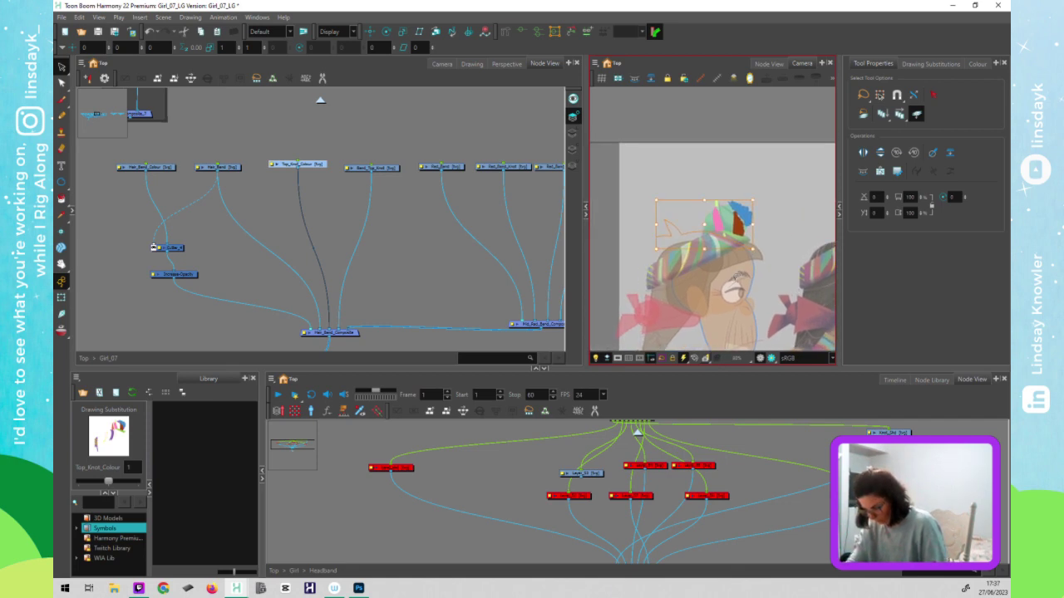
{"action": "key", "text": "alt+t"}
{"action": "mouse_move", "coordinate": [673, 170]}
{"action": "left_mouse_down"}
{"action": "mouse_move", "coordinate": [701, 218]}
{"action": "mouse_move", "coordinate": [705, 196]}
{"action": "mouse_move", "coordinate": [670, 166]}
{"action": "left_mouse_up"}
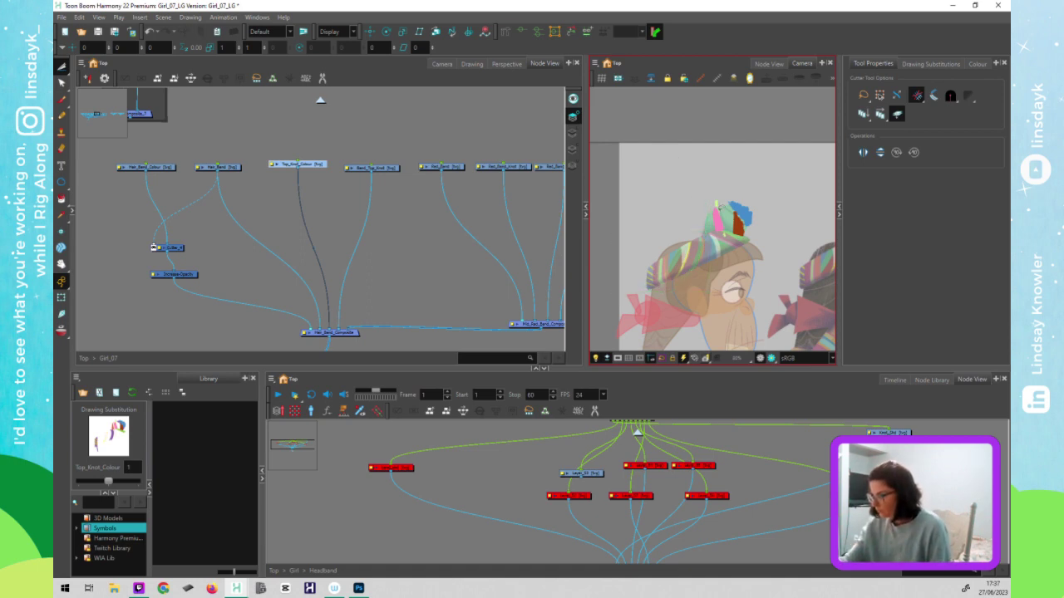
{"action": "mouse_move", "coordinate": [772, 191]}
{"action": "left_mouse_down"}
{"action": "mouse_move", "coordinate": [781, 245]}
{"action": "mouse_move", "coordinate": [763, 221]}
{"action": "left_mouse_up"}
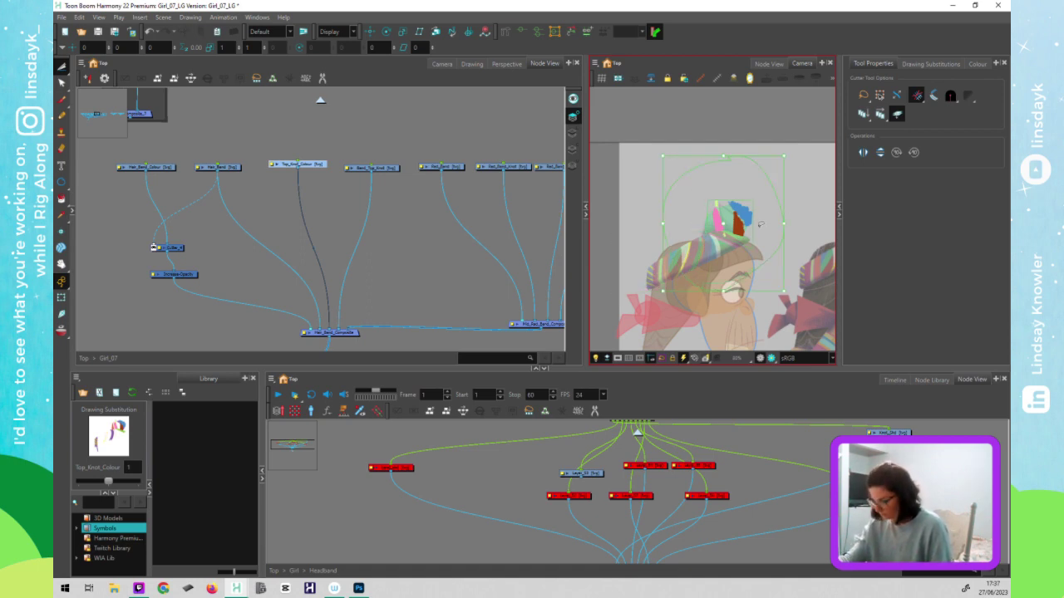
{"action": "key", "text": "Delete"}
{"action": "left_click", "coordinate": [575, 149]}
{"action": "left_click", "coordinate": [766, 227]}
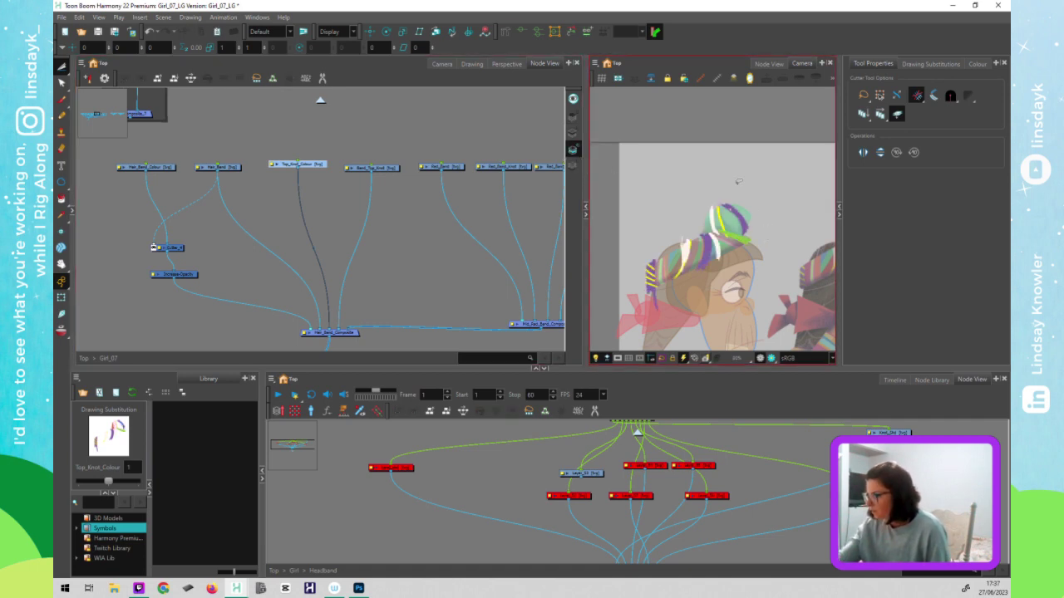
{"action": "left_click", "coordinate": [572, 165]}
{"action": "left_click", "coordinate": [740, 187]}
{"action": "key", "text": "ctrl+a"}
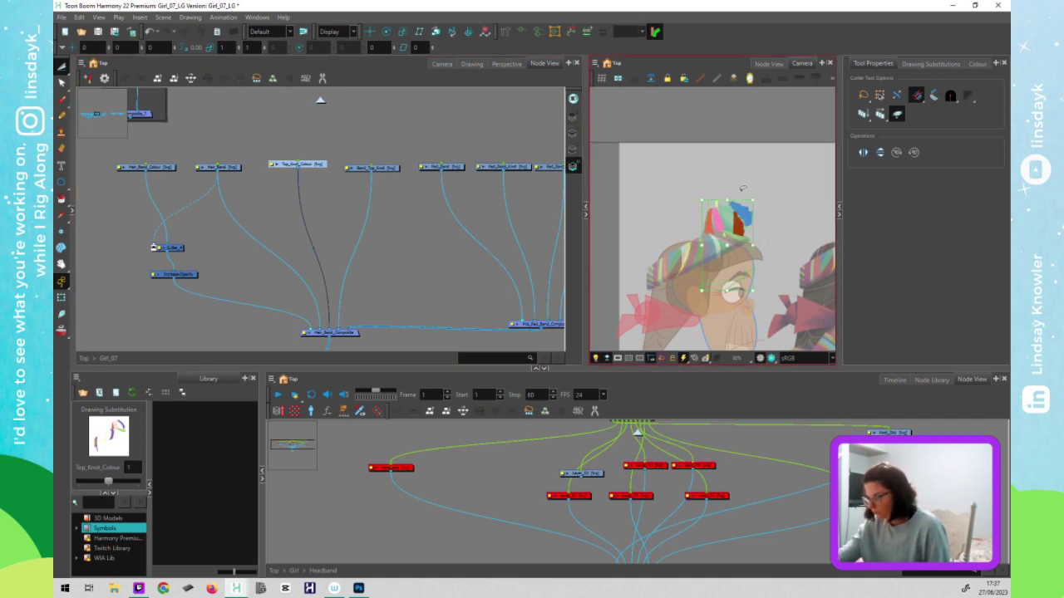
{"action": "left_click", "coordinate": [766, 288]}
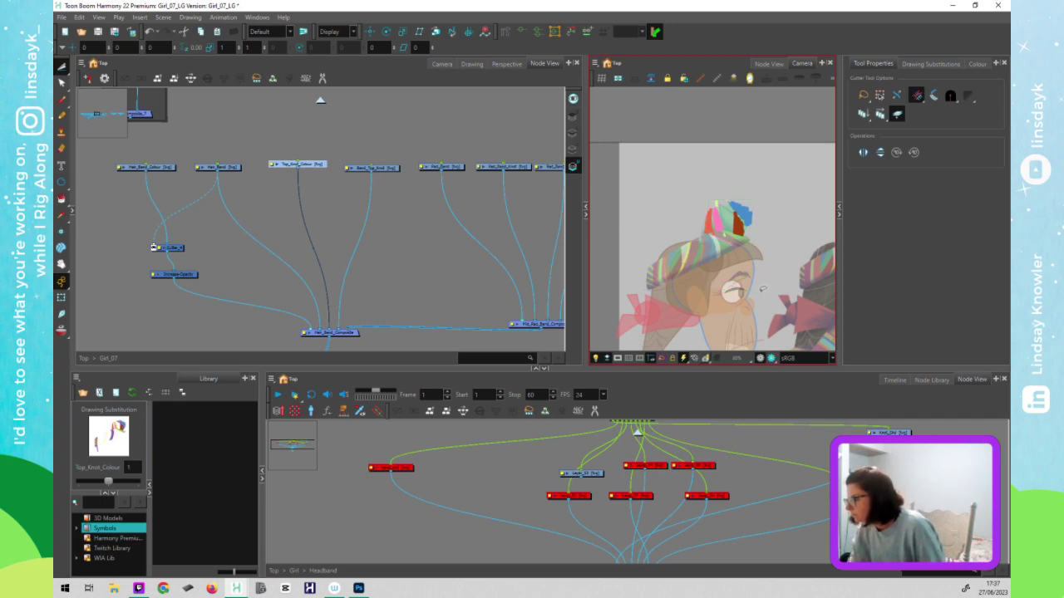
- Compare the layering of the knot's coloured patches and stripes with the reference girl in full colour
{"action": "left_click_drag", "start_coordinate": [759, 322], "coordinate": [691, 325]}
{"action": "left_click", "coordinate": [702, 327]}
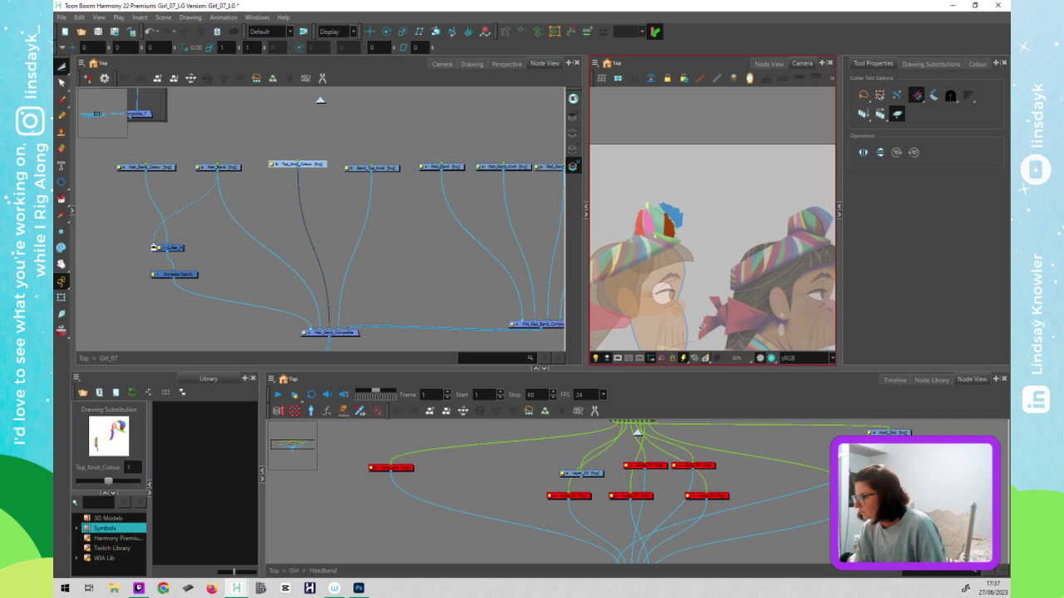
{"action": "key", "text": "shift+t"}
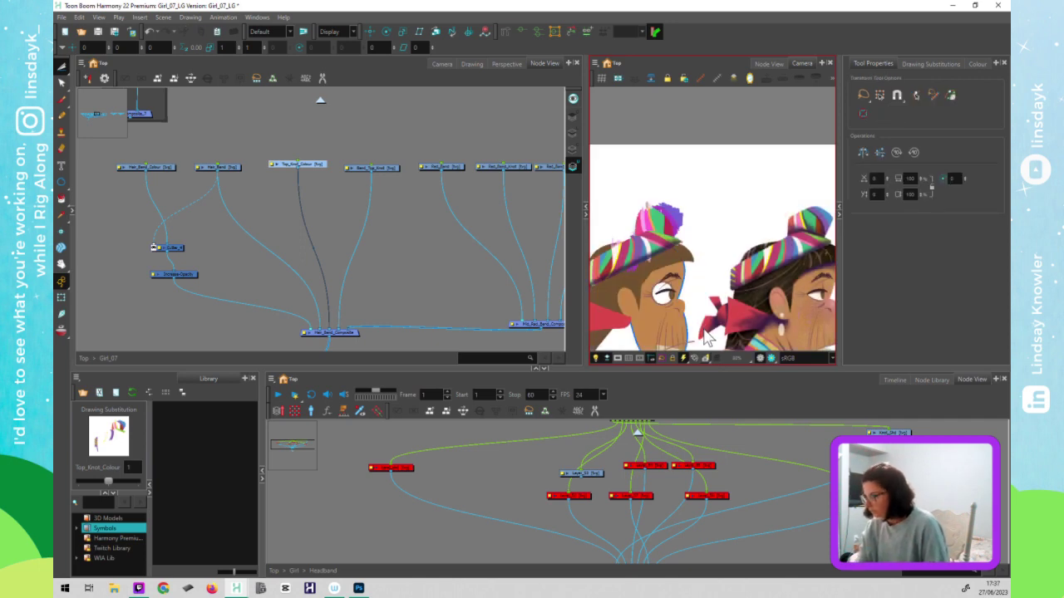
{"action": "left_click", "coordinate": [477, 303]}
{"action": "left_click", "coordinate": [476, 302]}
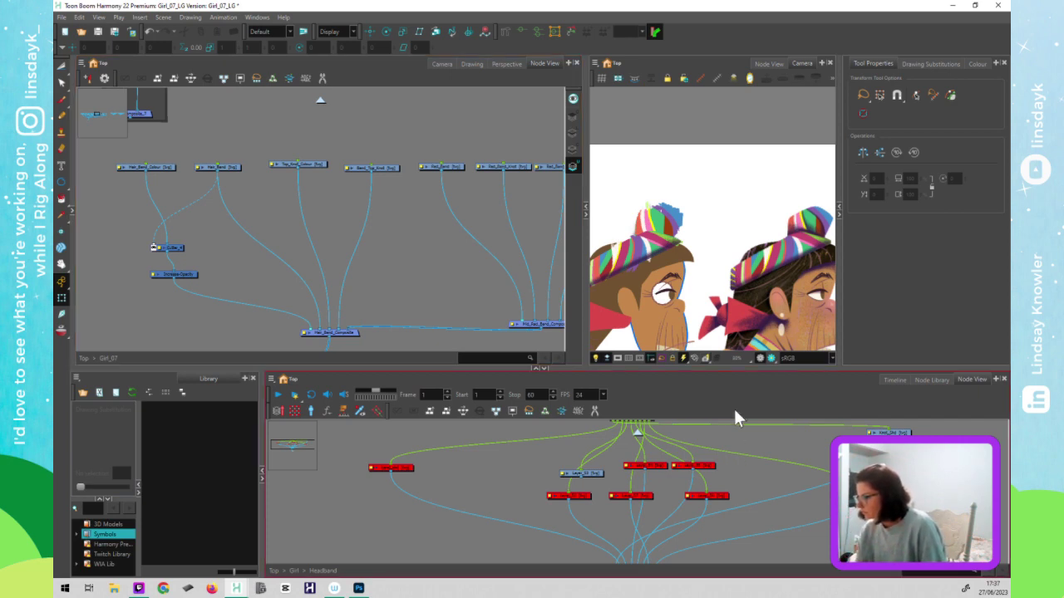
{"action": "left_click", "coordinate": [643, 251]}
{"action": "left_click", "coordinate": [649, 226]}
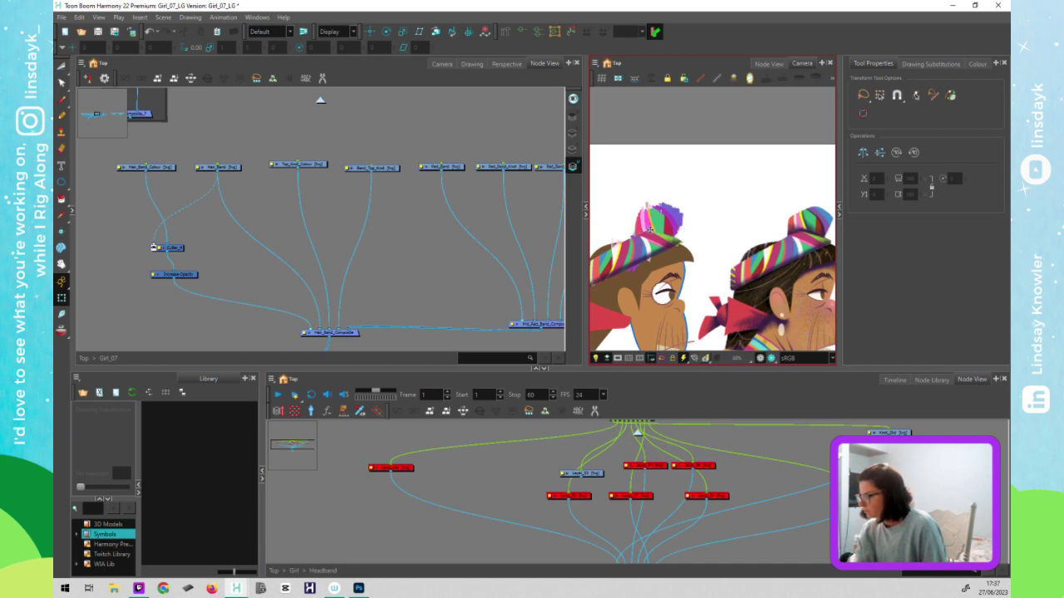
- Move the white and lime green stripes from Top_Knot_Colour's Colour Art to its Line Art
{"action": "key", "text": "alt+s"}
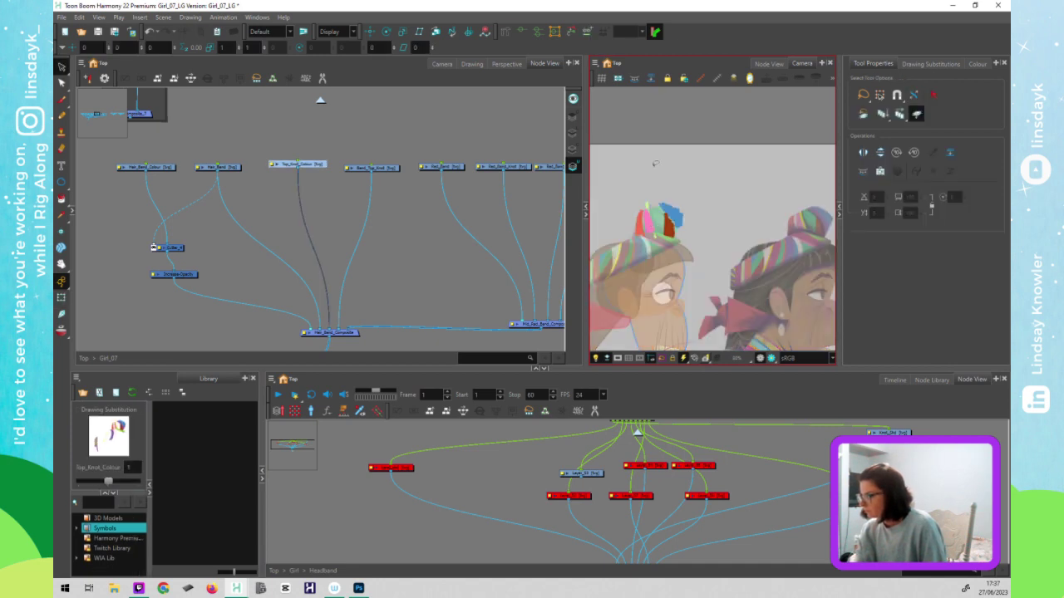
{"action": "left_click", "coordinate": [578, 150]}
{"action": "left_click", "coordinate": [584, 158]}
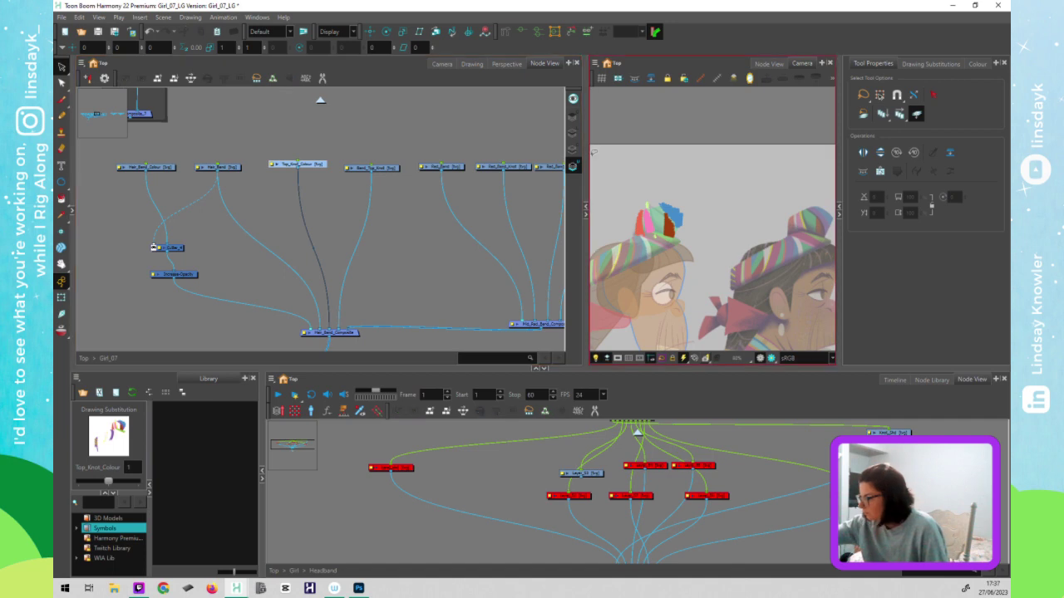
{"action": "left_click", "coordinate": [580, 152]}
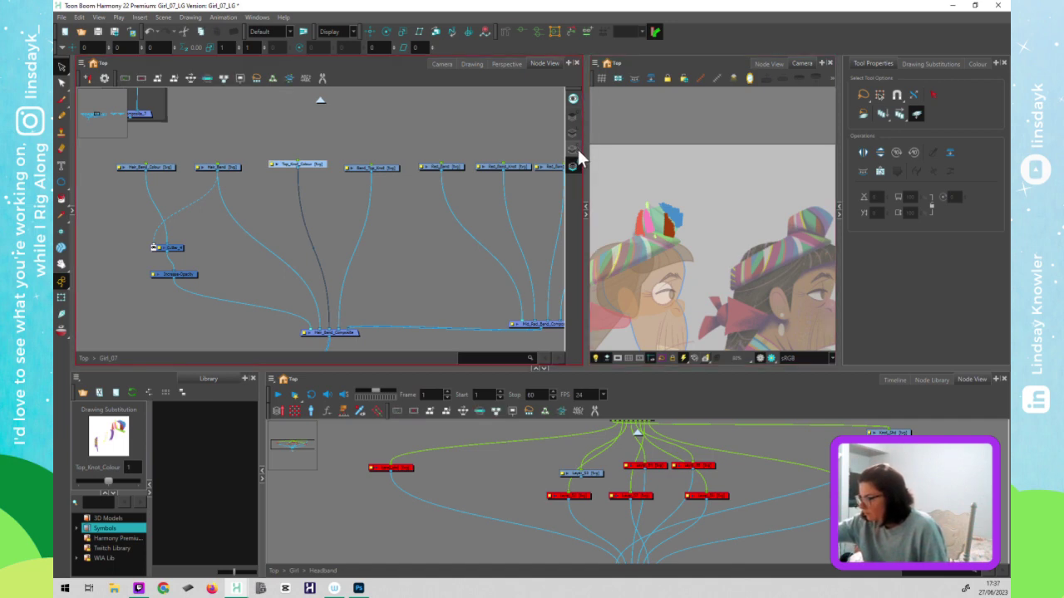
{"action": "left_click", "coordinate": [674, 151]}
{"action": "left_click", "coordinate": [576, 131]}
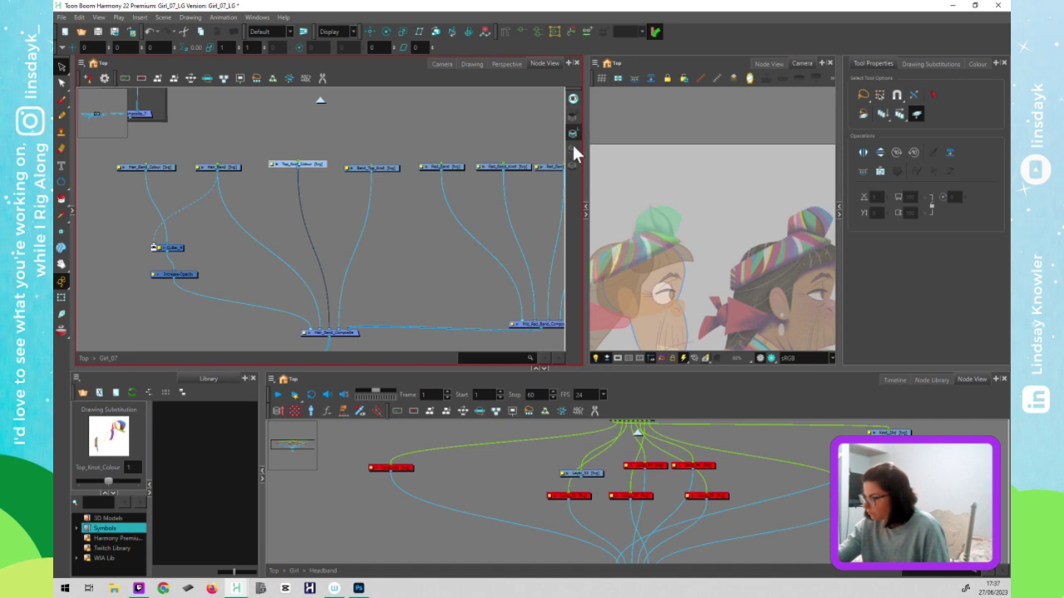
{"action": "left_click", "coordinate": [572, 149]}
{"action": "left_click", "coordinate": [675, 227]}
{"action": "left_click_drag", "start_coordinate": [675, 227], "coordinate": [714, 229]}
{"action": "key", "text": "ctrl+z"}
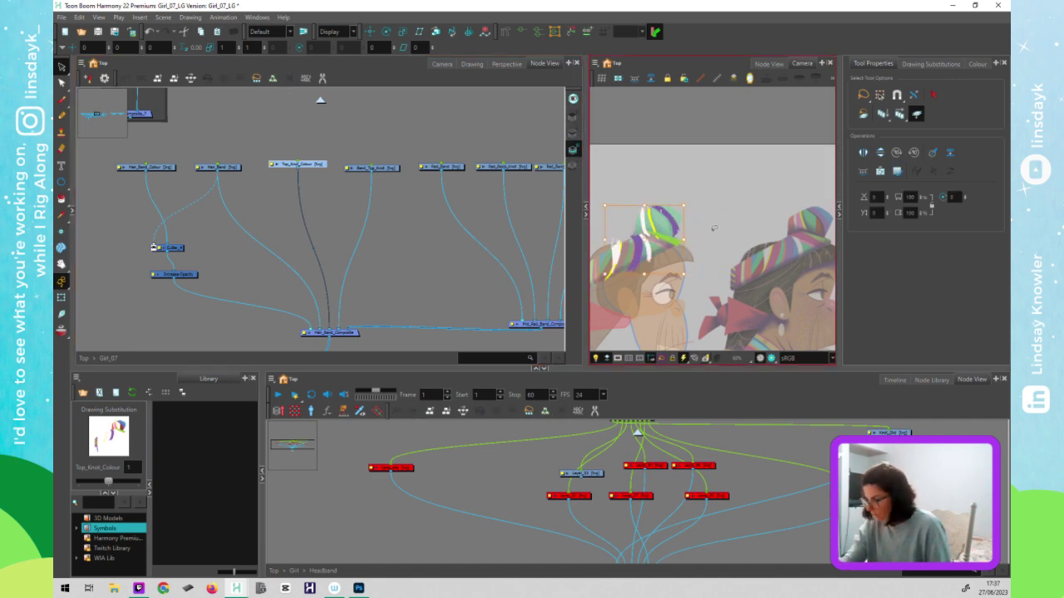
{"action": "key", "text": "Delete"}
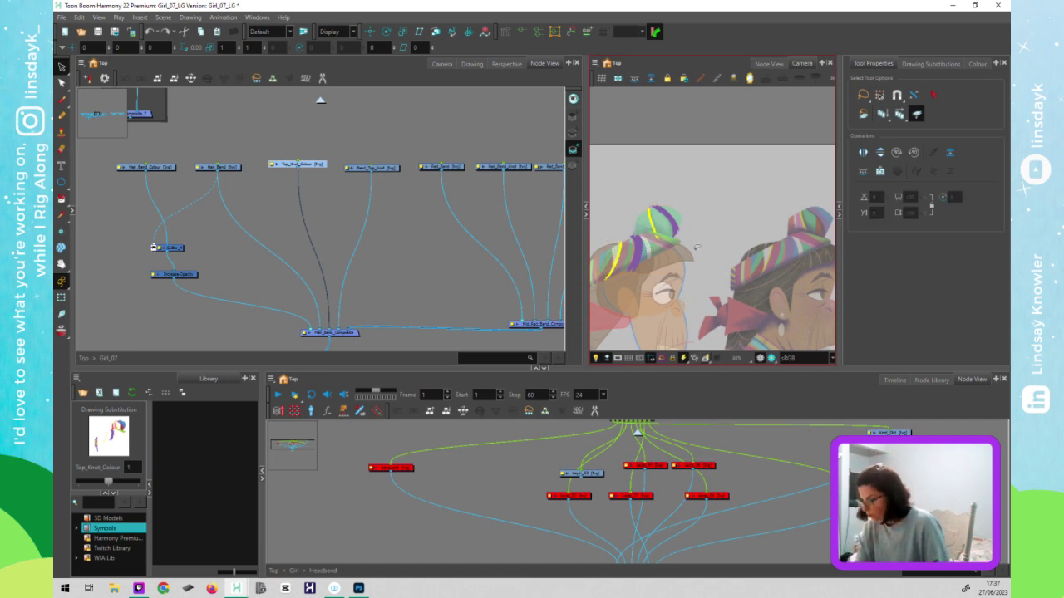
{"action": "left_click", "coordinate": [679, 208]}
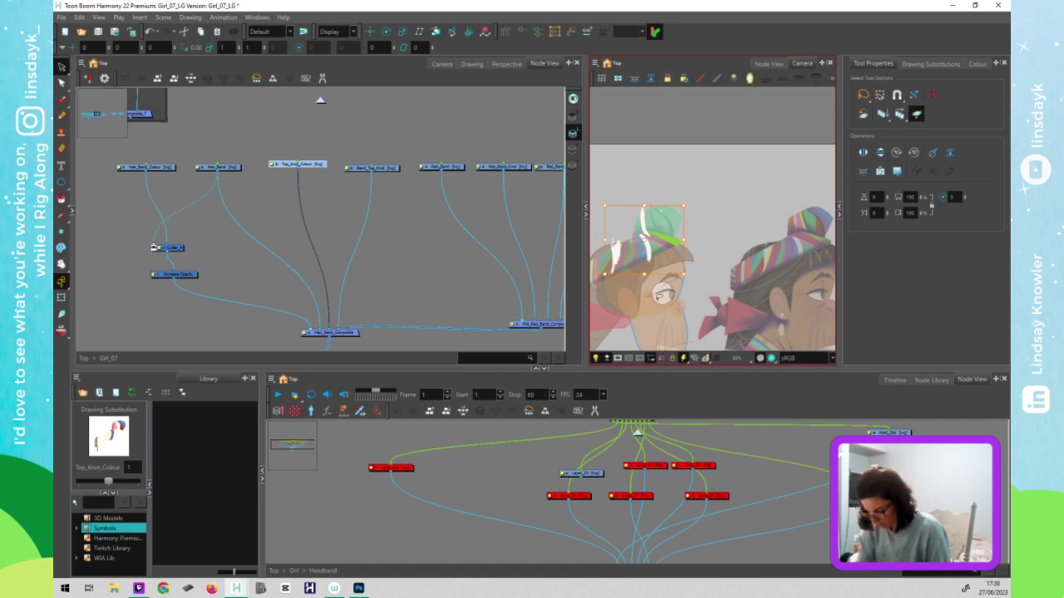
- Cut the lime green stripe at the knot's base out of Top_Knot_Colour's Line Art with the Cutter tool
{"action": "key", "text": "alt+t"}
{"action": "left_click_drag", "start_coordinate": [680, 200], "coordinate": [678, 224]}
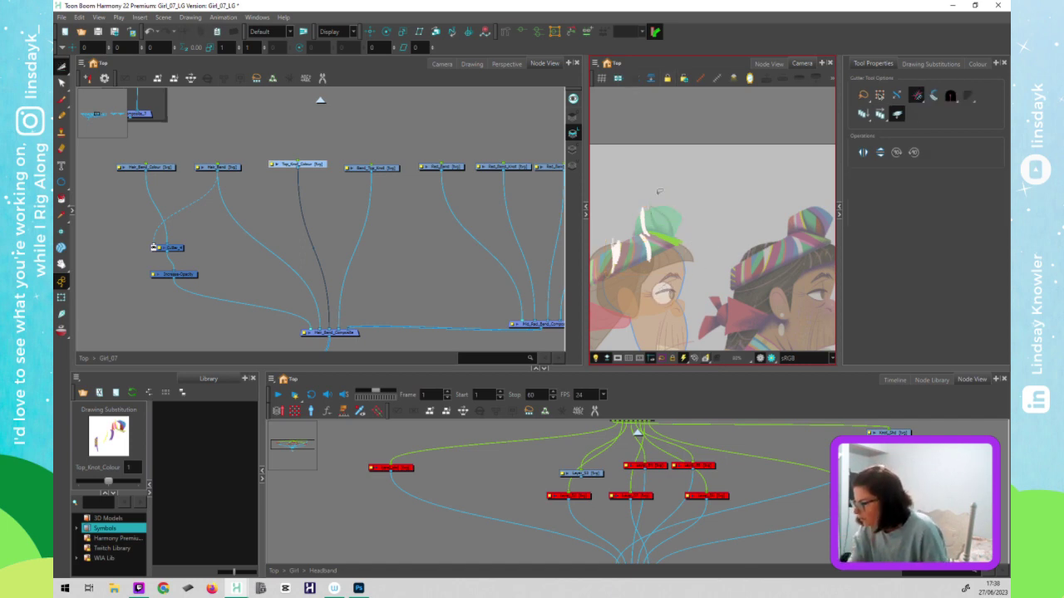
{"action": "scroll", "coordinate": [650, 231], "scroll_direction": "up", "scroll_amount": 2}
{"action": "scroll", "coordinate": [640, 215], "scroll_direction": "up", "scroll_amount": 3}
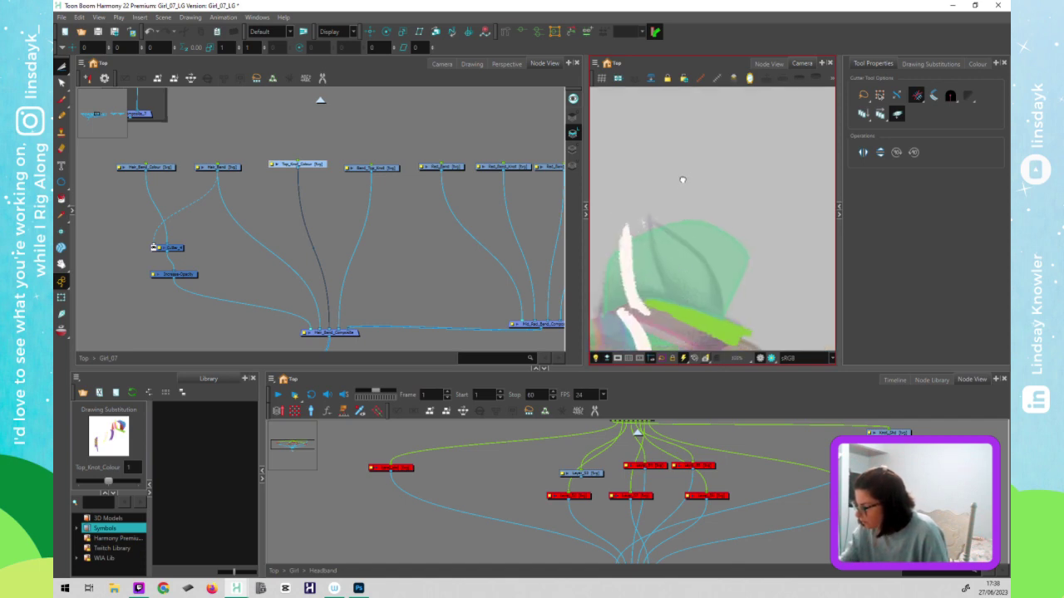
{"action": "mouse_move", "coordinate": [637, 123]}
{"action": "left_mouse_down"}
{"action": "mouse_move", "coordinate": [666, 127]}
{"action": "mouse_move", "coordinate": [646, 144]}
{"action": "left_mouse_up"}
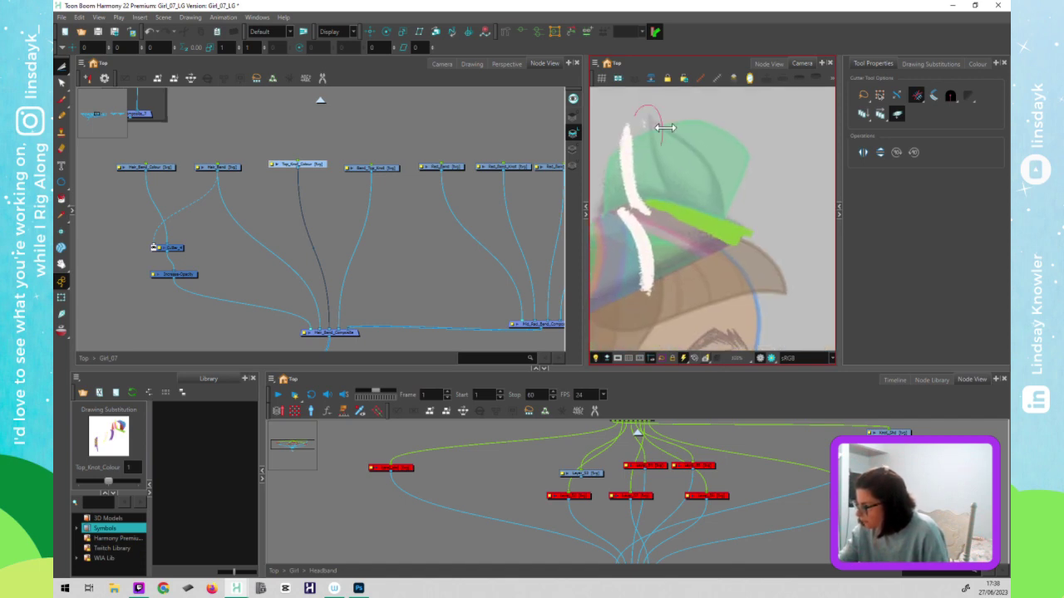
{"action": "key", "text": "Delete"}
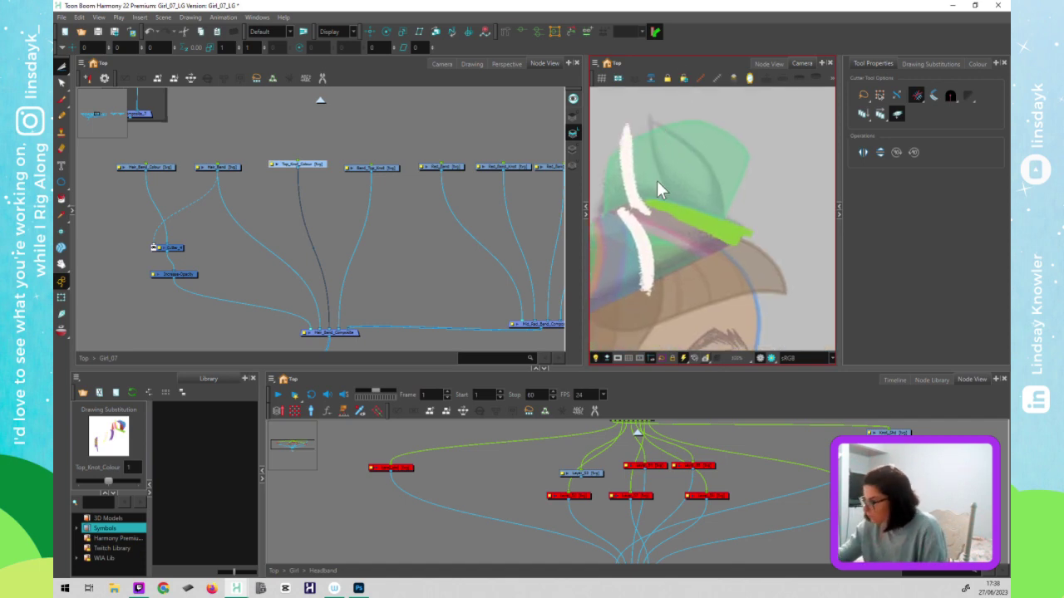
{"action": "left_click_drag", "start_coordinate": [644, 198], "coordinate": [656, 181]}
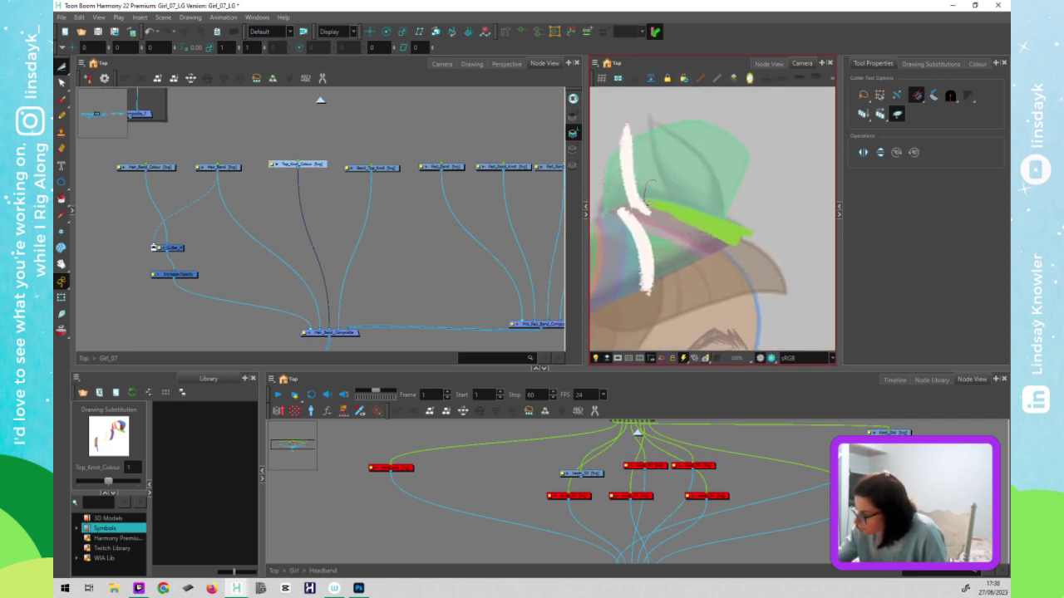
{"action": "mouse_move", "coordinate": [672, 222]}
{"action": "left_mouse_down"}
{"action": "mouse_move", "coordinate": [690, 246]}
{"action": "mouse_move", "coordinate": [748, 218]}
{"action": "left_mouse_up"}
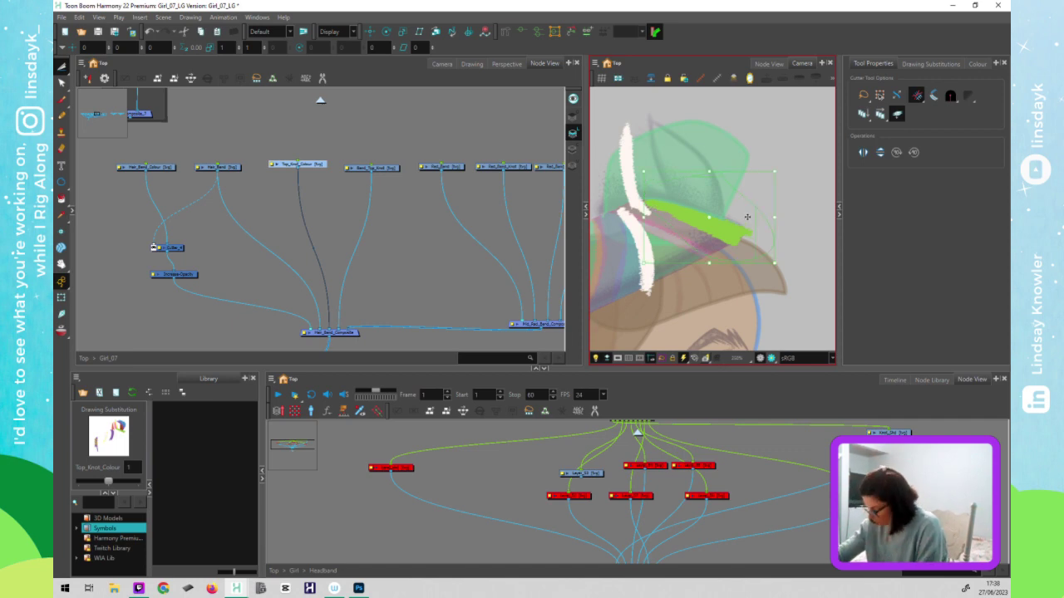
{"action": "key", "text": "Delete"}
- Cut the head band's white stripes out of Top_Knot_Colour's Line Art, keeping the white stripe on the knot
{"action": "left_click_drag", "start_coordinate": [673, 300], "coordinate": [777, 277]}
{"action": "scroll", "coordinate": [772, 282], "scroll_direction": "down", "scroll_amount": 1}
{"action": "mouse_move", "coordinate": [757, 205]}
{"action": "left_mouse_down"}
{"action": "mouse_move", "coordinate": [696, 198]}
{"action": "mouse_move", "coordinate": [777, 288]}
{"action": "mouse_move", "coordinate": [732, 299]}
{"action": "left_mouse_up"}
{"action": "key", "text": "Delete"}
{"action": "scroll", "coordinate": [713, 280], "scroll_direction": "down", "scroll_amount": 2}
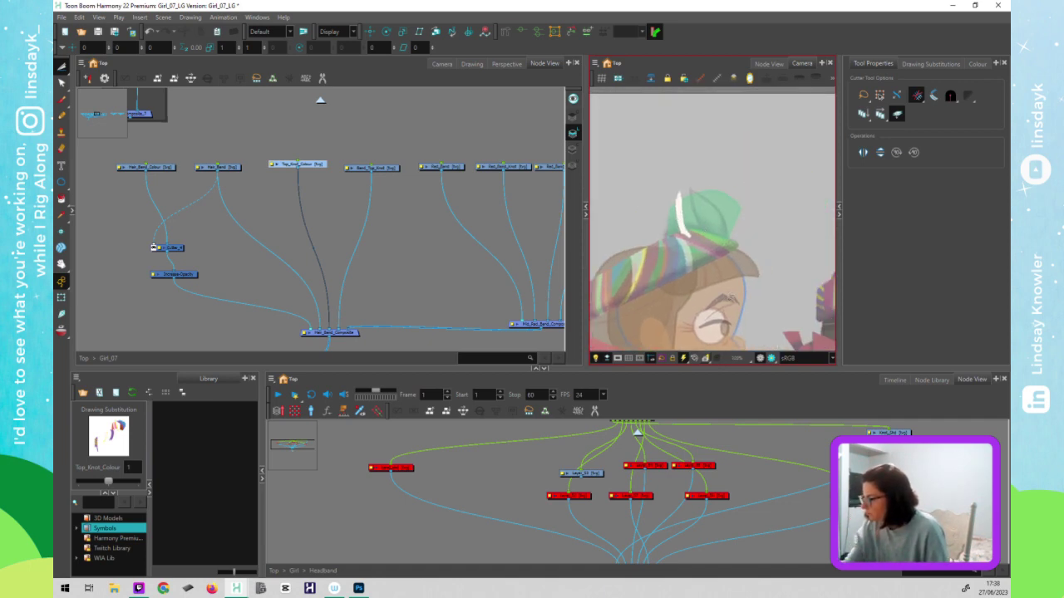
- Compare the trimmed knot and head band stripes with the reference girl in full colour
{"action": "key", "text": "shift+t"}
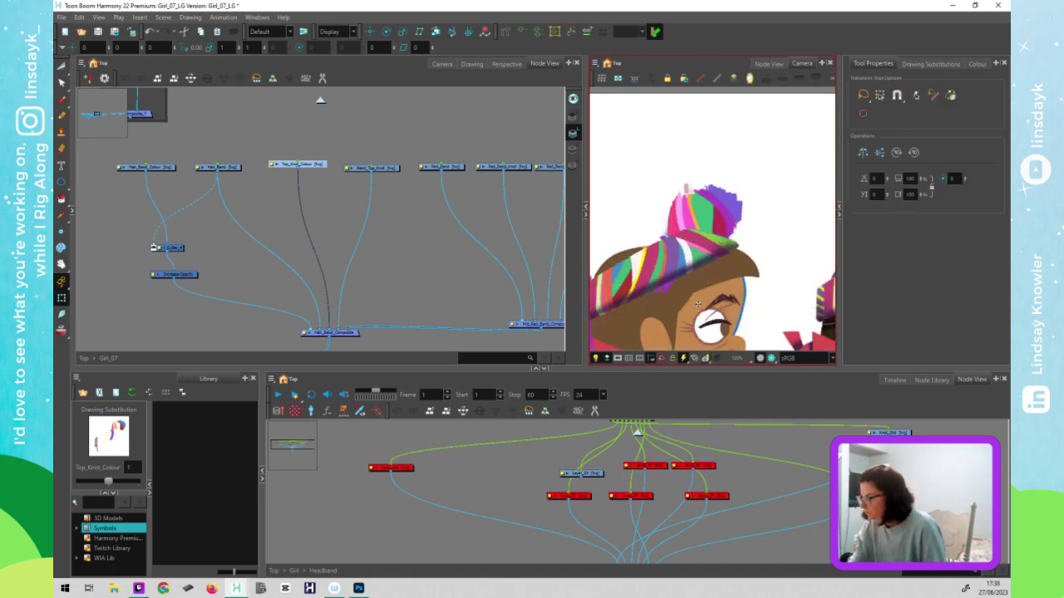
{"action": "scroll", "coordinate": [736, 307], "scroll_direction": "down", "scroll_amount": 2}
{"action": "left_click", "coordinate": [720, 293]}
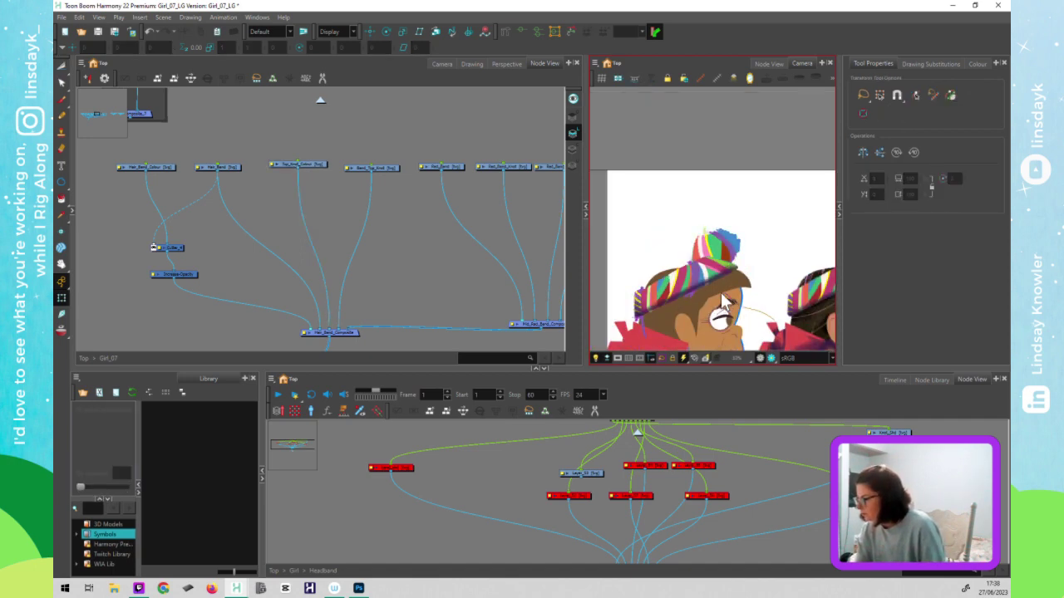
{"action": "mouse_move", "coordinate": [721, 293]}
{"action": "left_mouse_down"}
{"action": "mouse_move", "coordinate": [755, 305]}
{"action": "mouse_move", "coordinate": [708, 301]}
{"action": "left_mouse_up"}
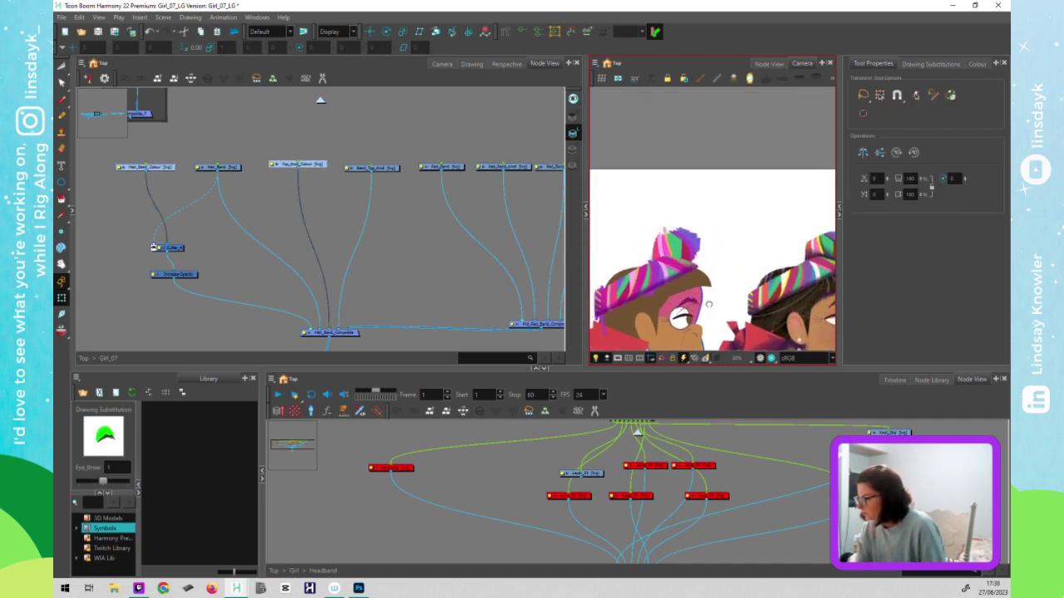
{"action": "left_click", "coordinate": [395, 238]}
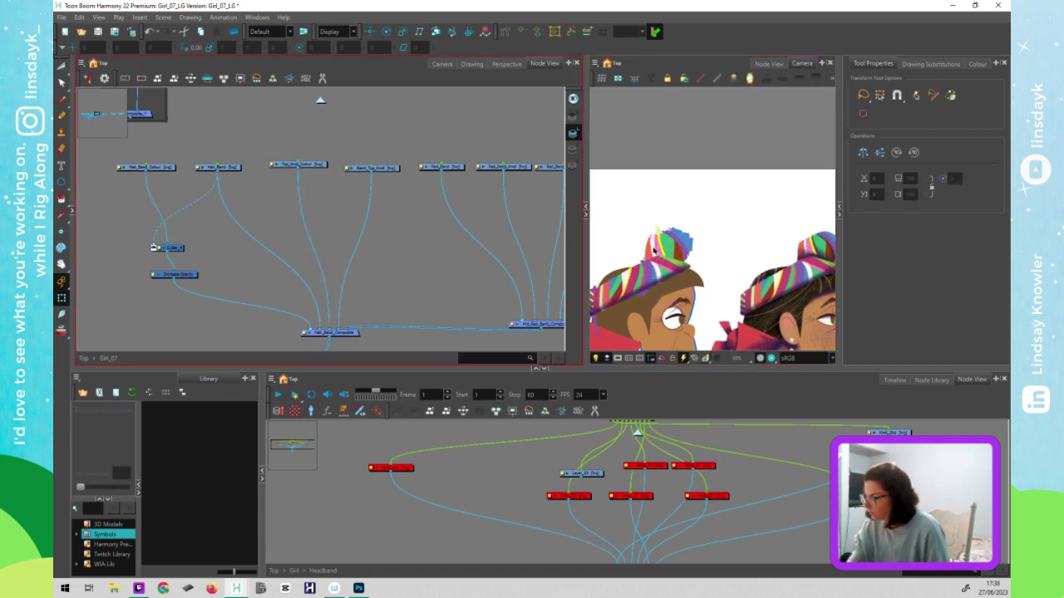
- Cut the head band's yellow and purple stripes out of Top_Knot_Colour's Colour Art, keeping the stripes on the knot
{"action": "left_click", "coordinate": [654, 250]}
{"action": "key", "text": "alt+s"}
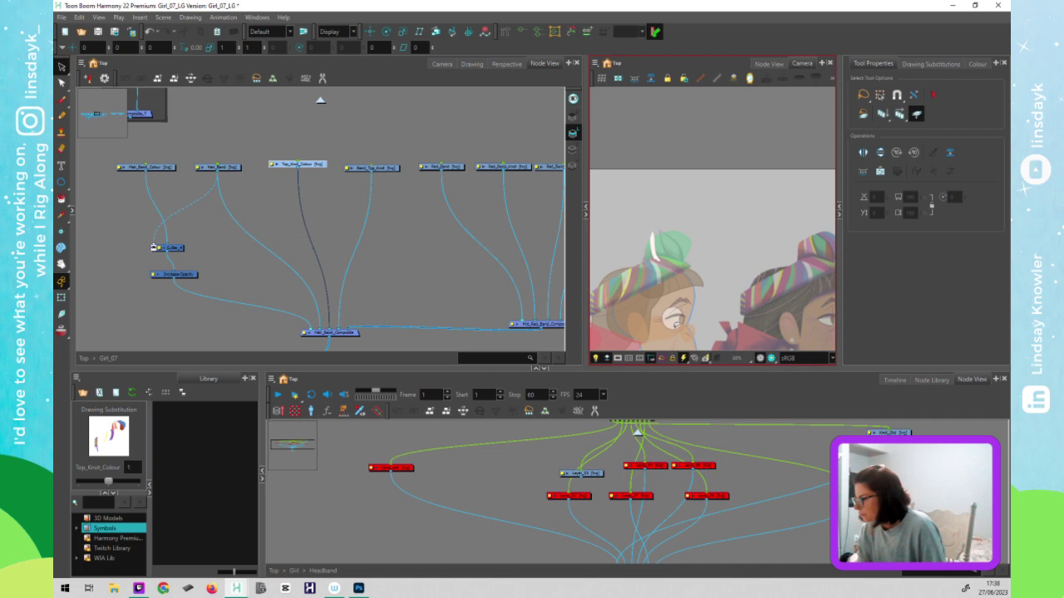
{"action": "left_click", "coordinate": [575, 148]}
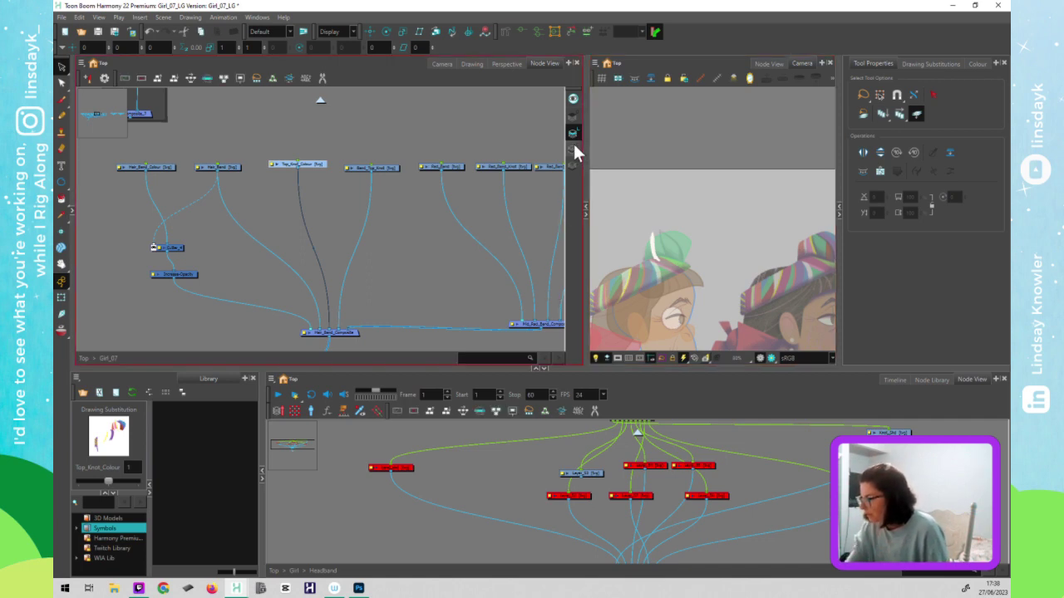
{"action": "left_click", "coordinate": [573, 147]}
{"action": "left_click", "coordinate": [602, 166]}
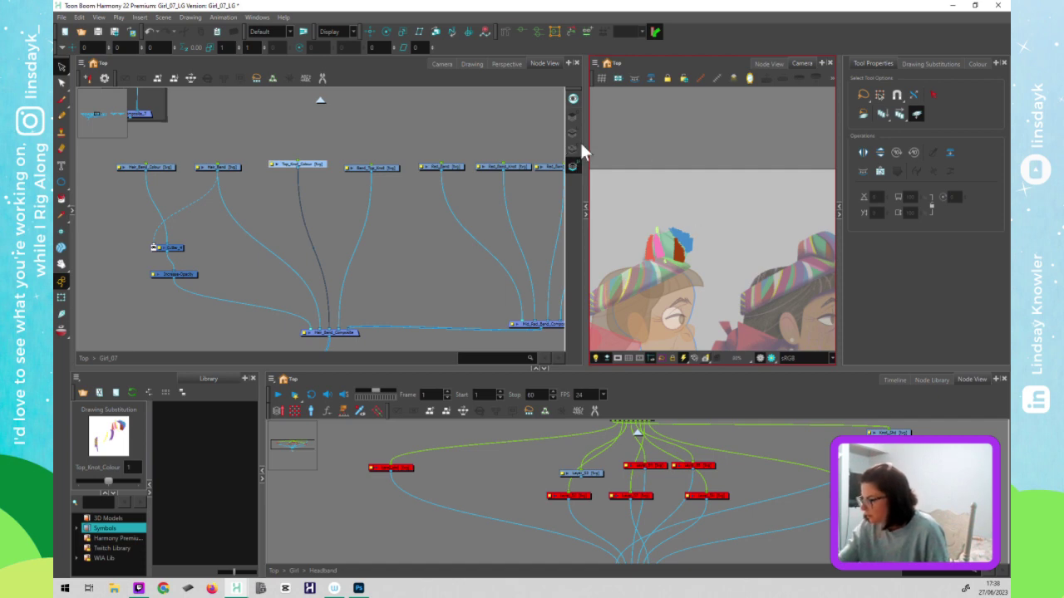
{"action": "left_click", "coordinate": [574, 148]}
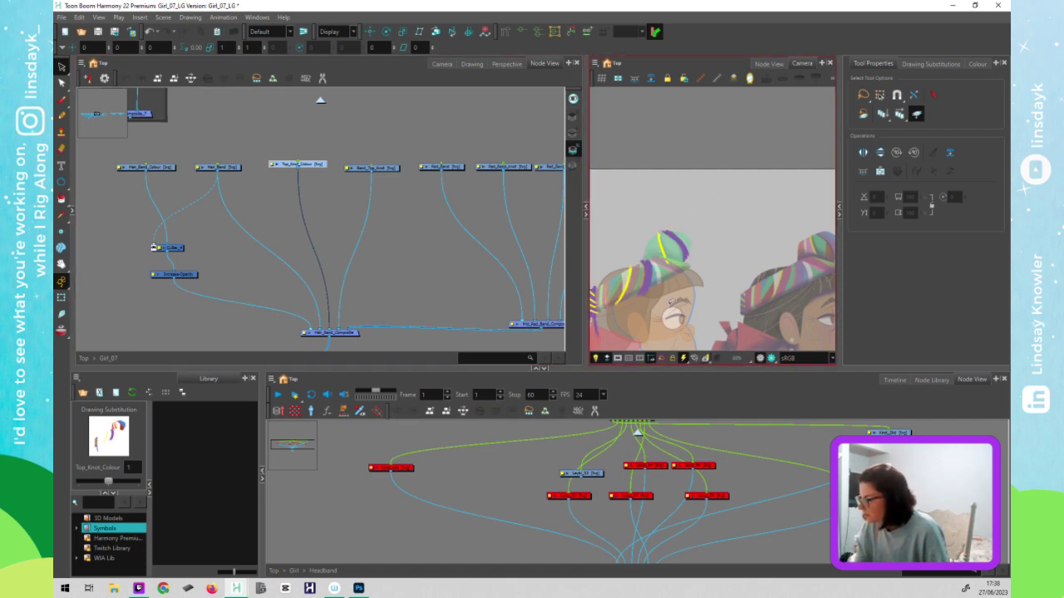
{"action": "left_click_drag", "start_coordinate": [660, 301], "coordinate": [686, 285]}
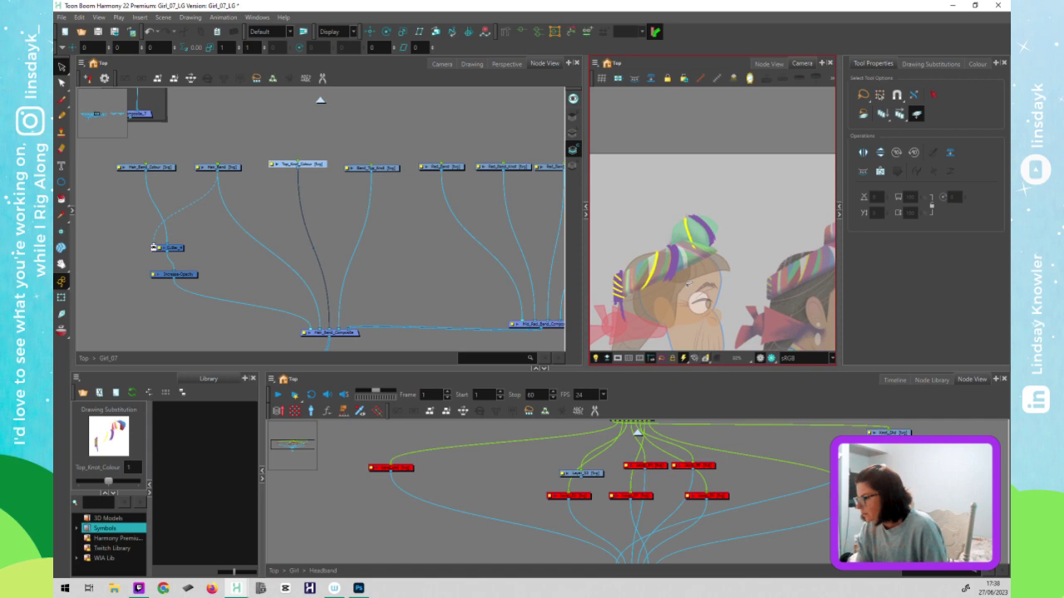
{"action": "key", "text": "ctrl+a"}
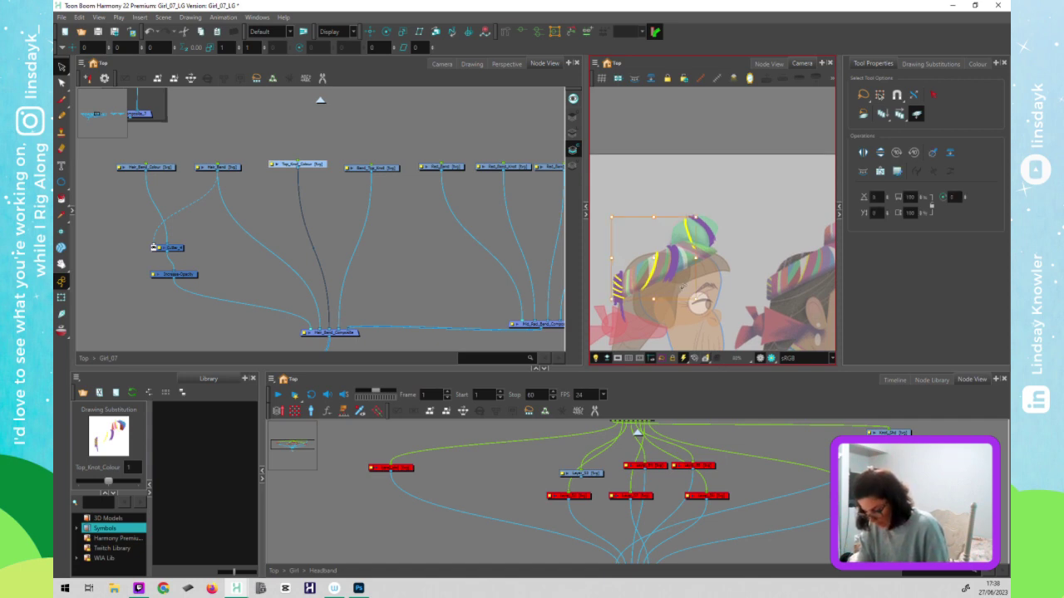
{"action": "key", "text": "alt+t"}
{"action": "mouse_move", "coordinate": [686, 273]}
{"action": "left_mouse_down"}
{"action": "mouse_move", "coordinate": [591, 283]}
{"action": "mouse_move", "coordinate": [699, 261]}
{"action": "left_mouse_up"}
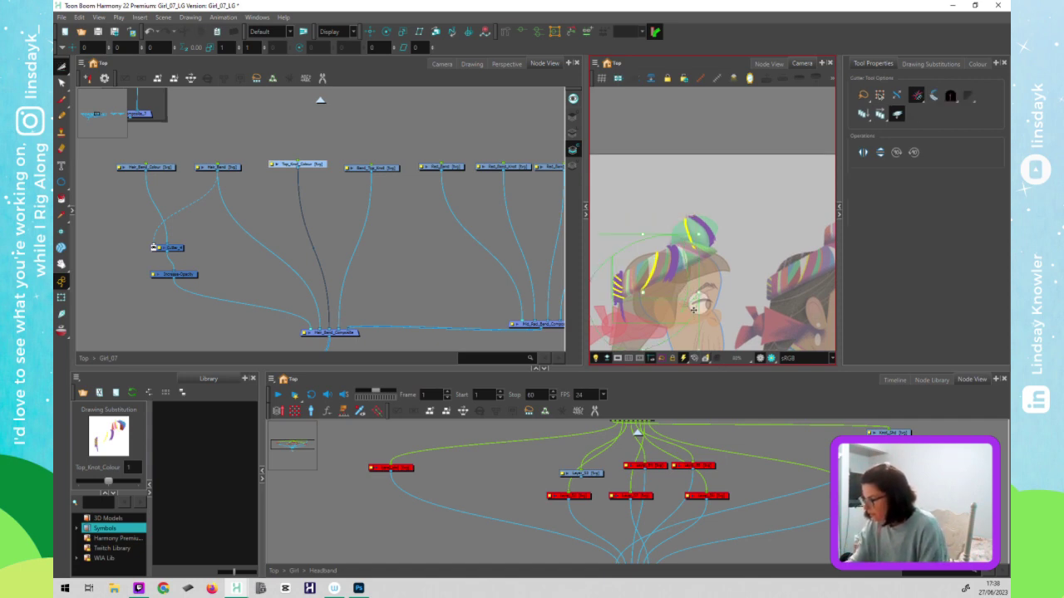
{"action": "key", "text": "Delete"}
- Delete the leftover cut fragments beside the knot from Top_Knot_Colour's Colour Art
{"action": "key", "text": "ctrl+a"}
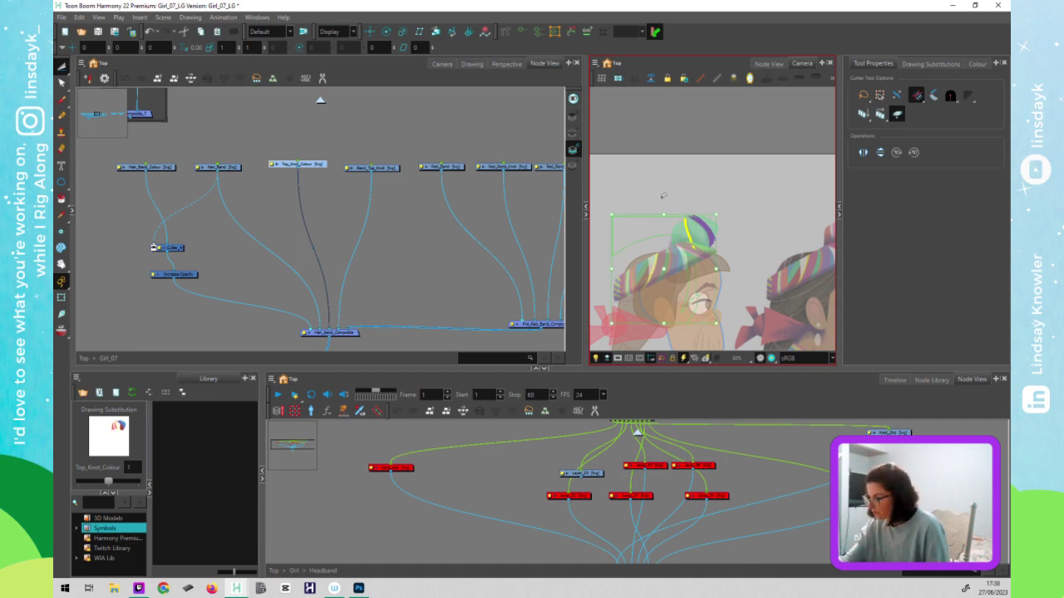
{"action": "mouse_move", "coordinate": [656, 188]}
{"action": "left_mouse_down"}
{"action": "mouse_move", "coordinate": [679, 220]}
{"action": "mouse_move", "coordinate": [630, 177]}
{"action": "left_mouse_up"}
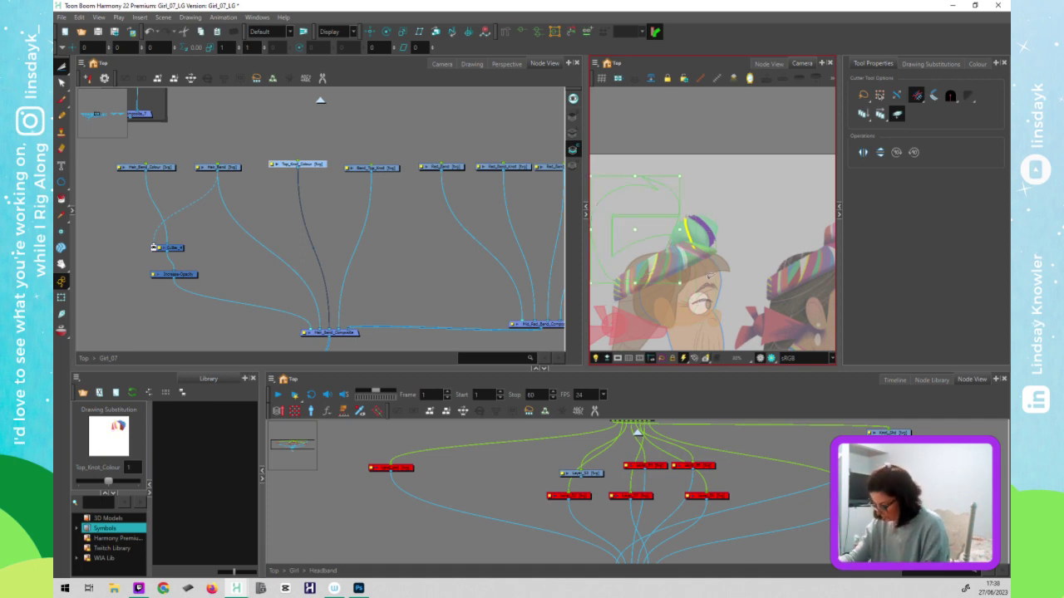
{"action": "key", "text": "Delete"}
{"action": "mouse_move", "coordinate": [712, 257]}
{"action": "left_mouse_down"}
{"action": "mouse_move", "coordinate": [691, 249]}
{"action": "mouse_move", "coordinate": [713, 252]}
{"action": "left_mouse_up"}
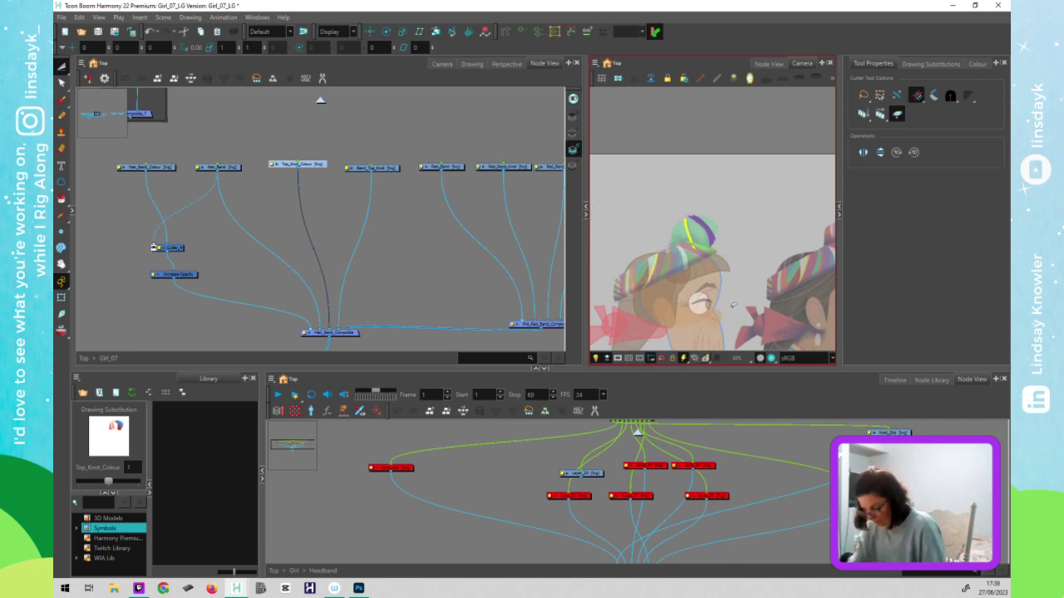
- Compare the knot with the reference girl in full colour and examine Top_Knot_Colour's art layers one by one
{"action": "key", "text": "shift+t"}
{"action": "left_click", "coordinate": [449, 281]}
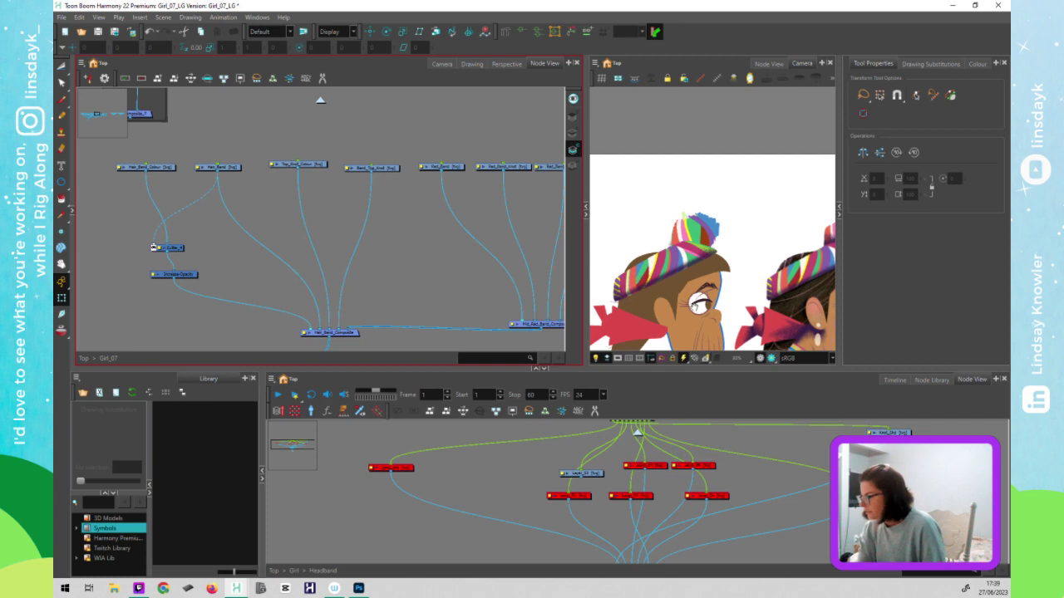
{"action": "left_click_drag", "start_coordinate": [729, 308], "coordinate": [681, 309]}
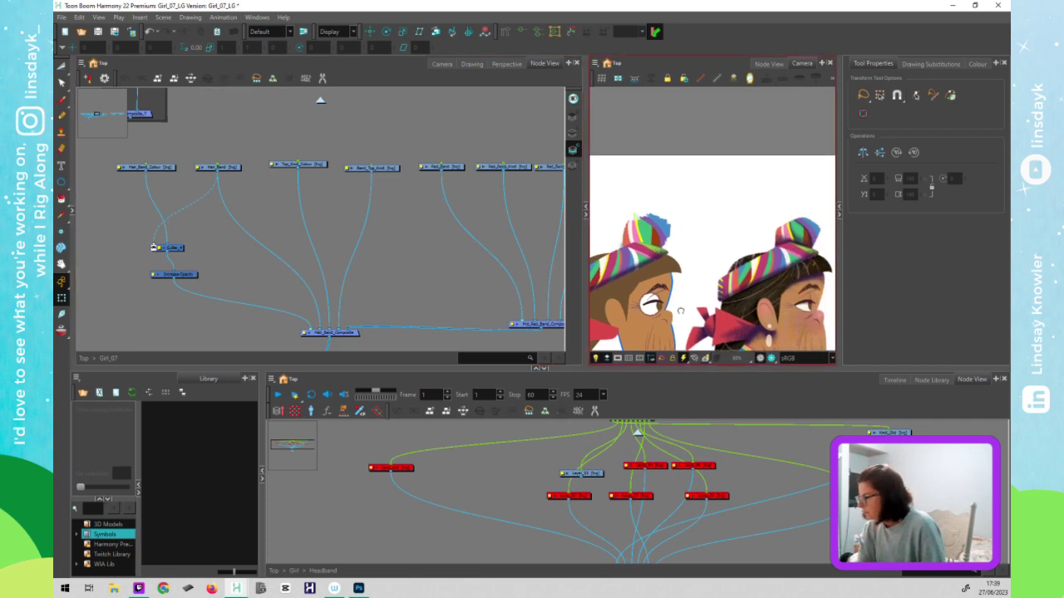
{"action": "left_click", "coordinate": [662, 240]}
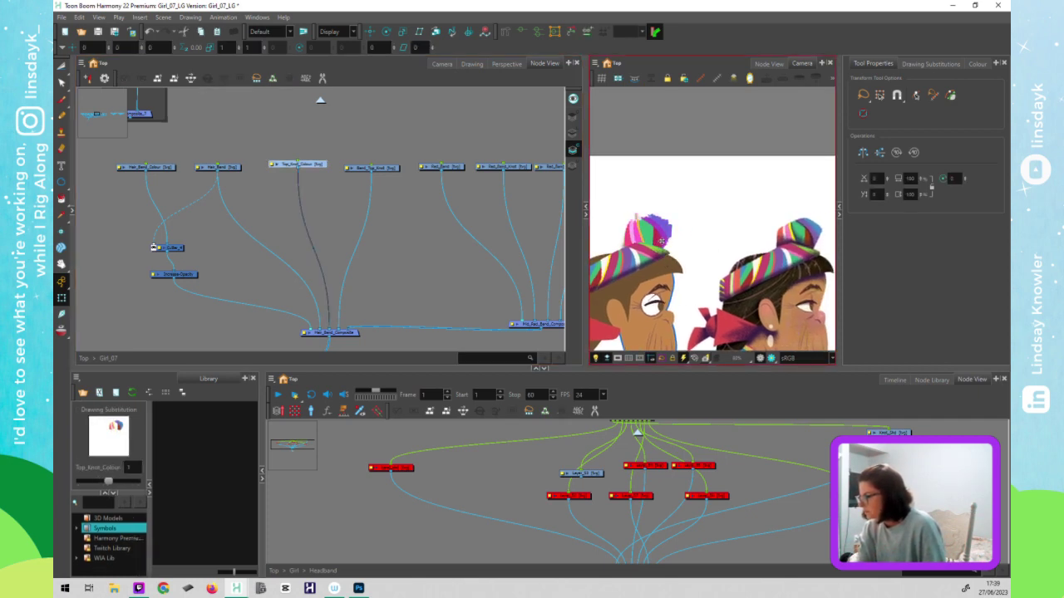
{"action": "key", "text": "alt+s"}
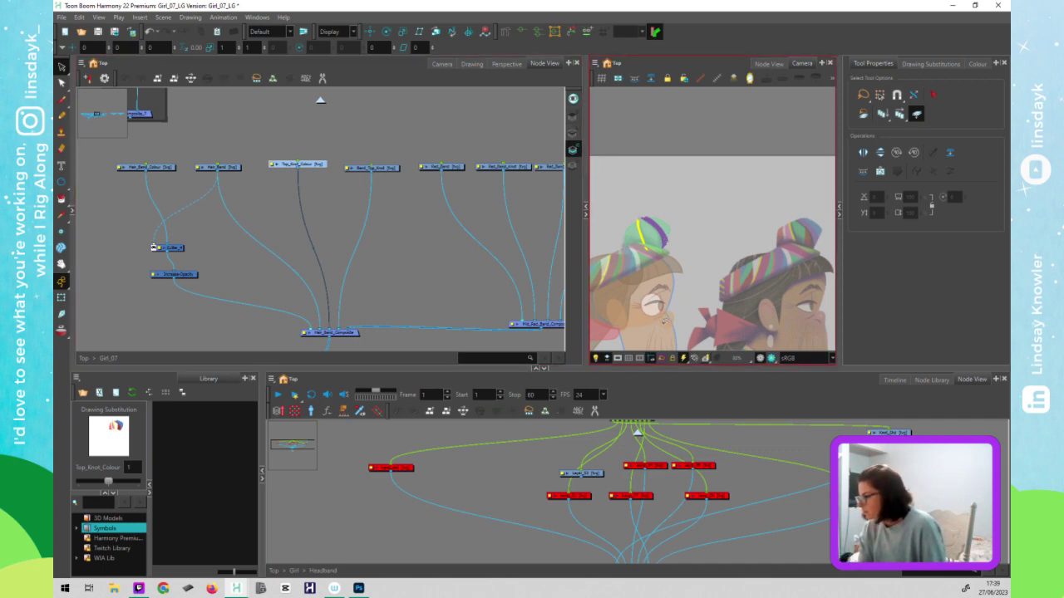
{"action": "left_click", "coordinate": [573, 132]}
{"action": "left_click", "coordinate": [576, 115]}
{"action": "left_click", "coordinate": [576, 131]}
{"action": "left_click", "coordinate": [576, 148]}
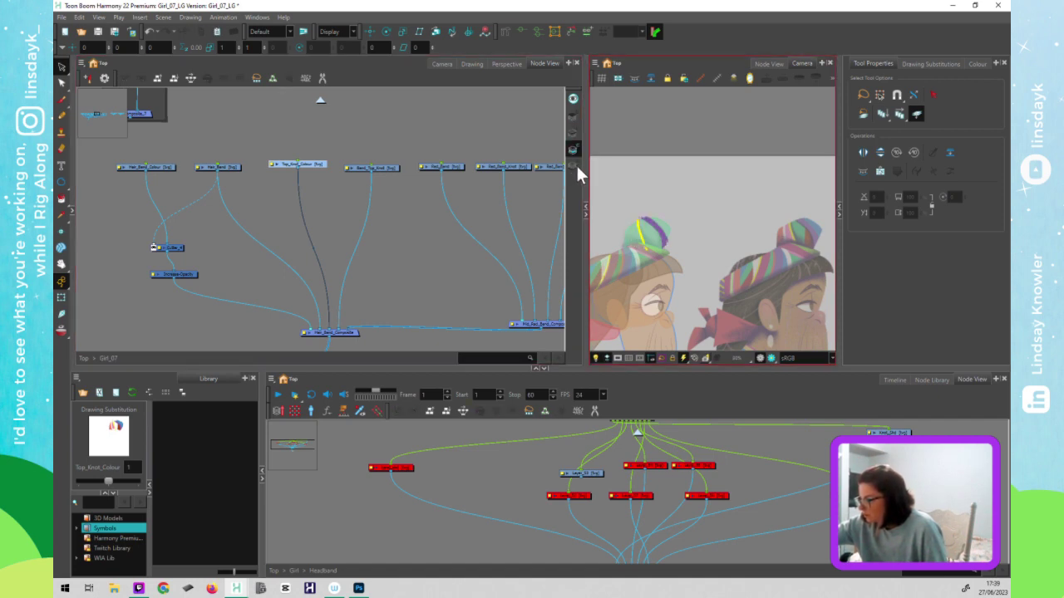
- Move all the coloured knot shapes from Top_Knot_Colour's Underlay Art to its Line Art
{"action": "left_click", "coordinate": [575, 166]}
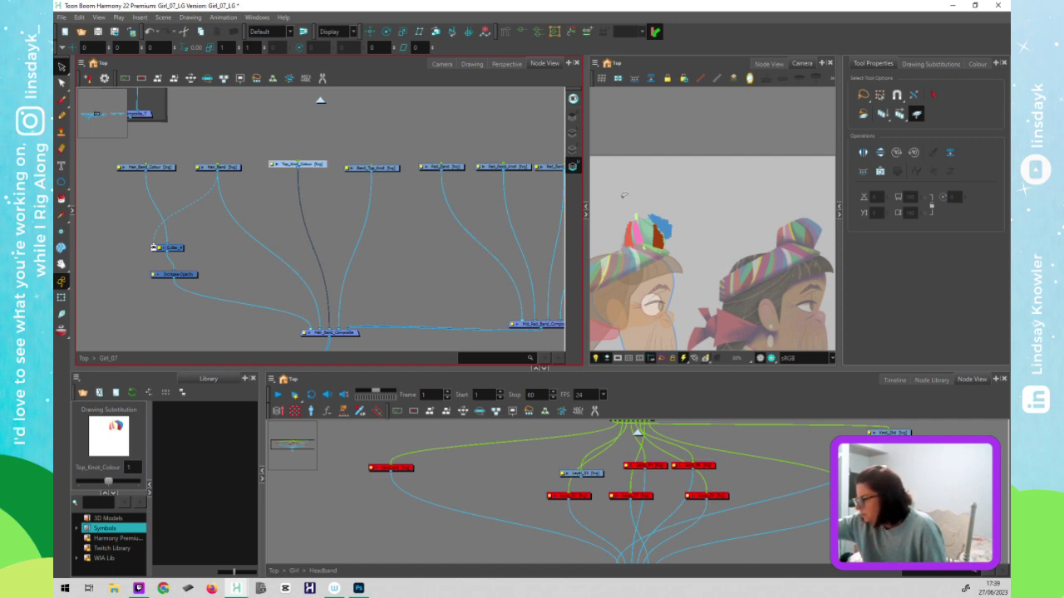
{"action": "left_click", "coordinate": [624, 195]}
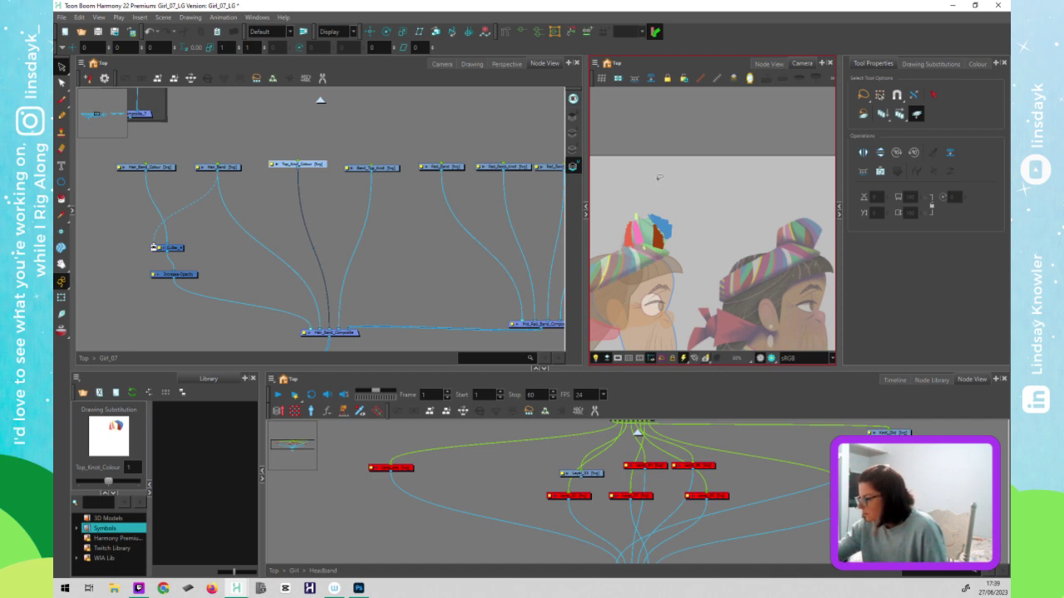
{"action": "left_click_drag", "start_coordinate": [645, 199], "coordinate": [698, 286]}
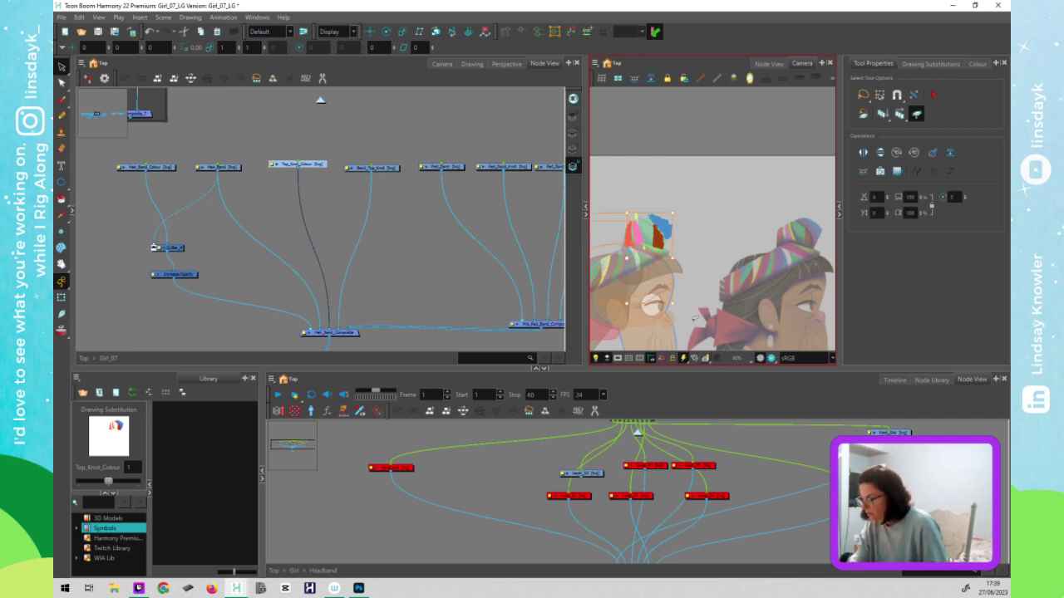
{"action": "key", "text": "ctrl+x"}
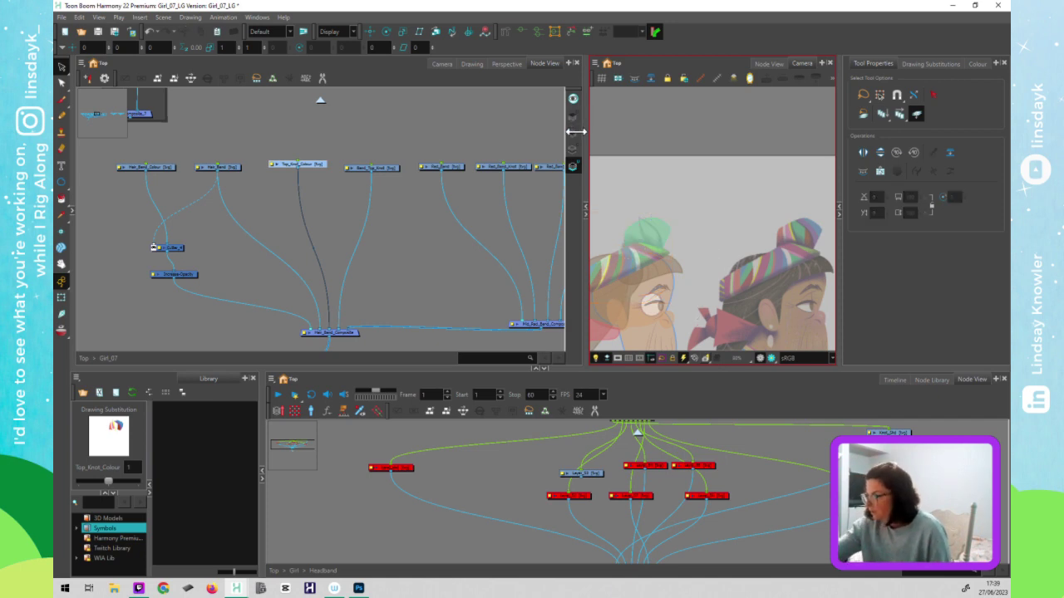
{"action": "left_click", "coordinate": [572, 133]}
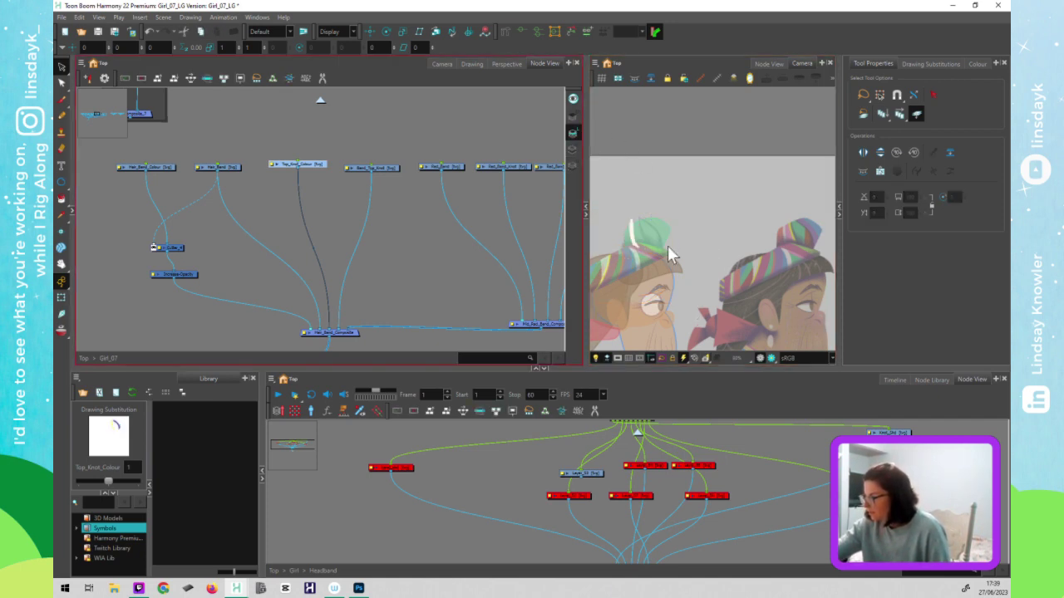
{"action": "left_click", "coordinate": [674, 309]}
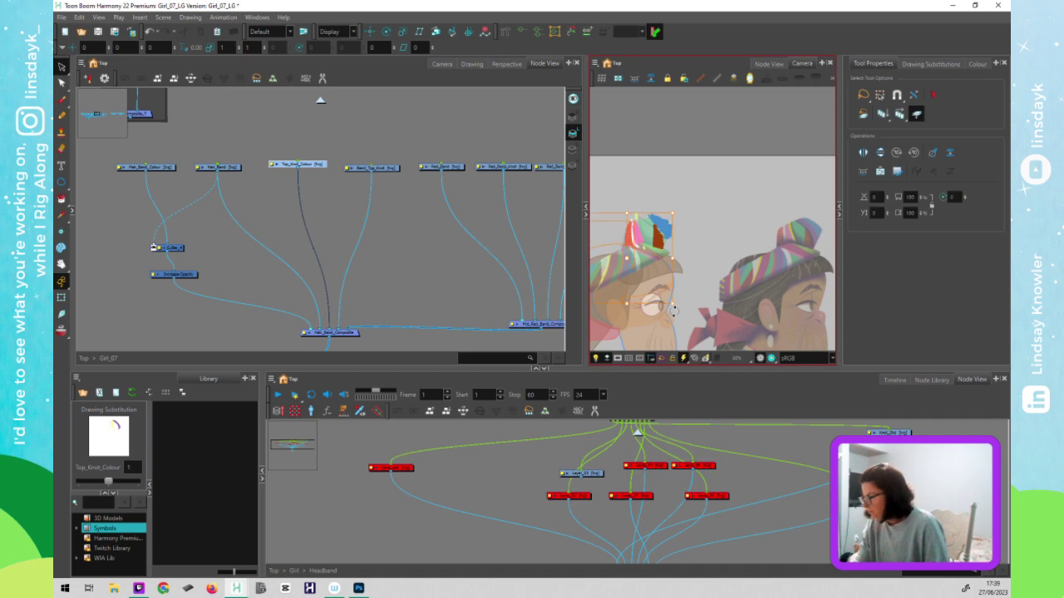
{"action": "left_click", "coordinate": [694, 296]}
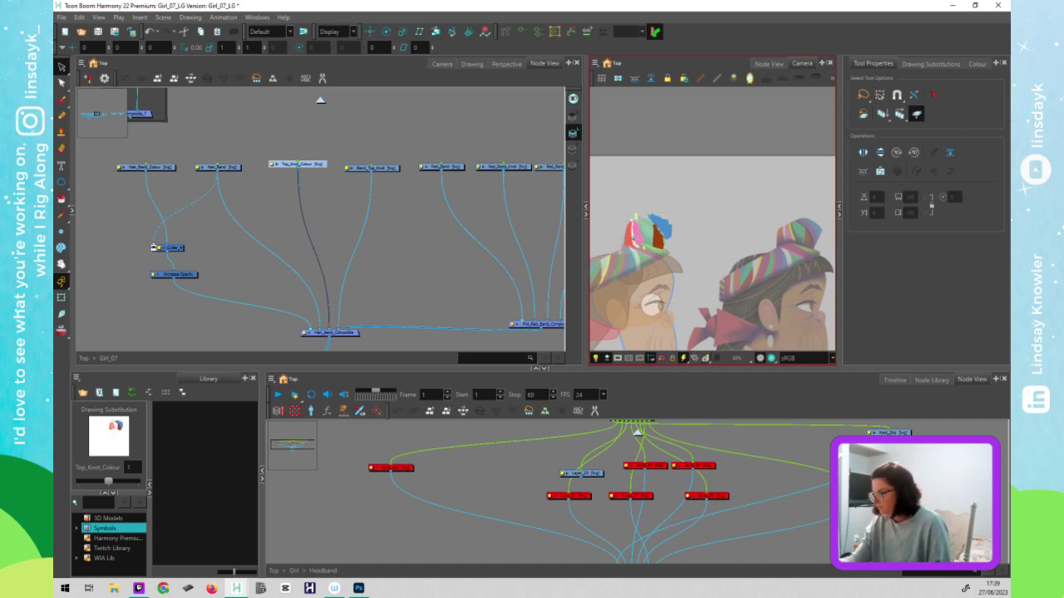
{"action": "key", "text": "shift+t"}
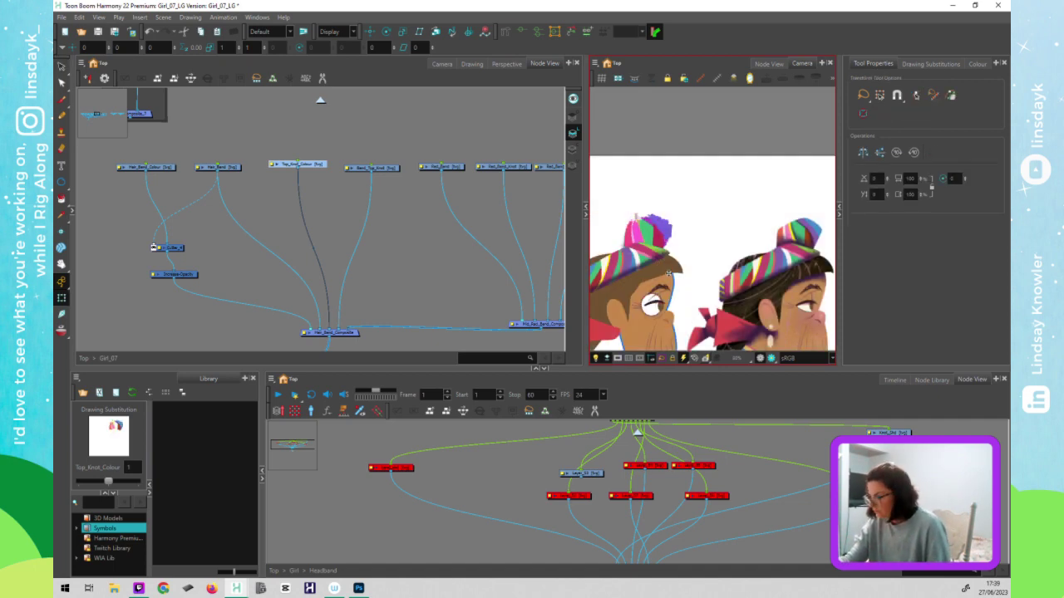
- Paste the coloured knot shapes into Line Art again and change their stacking order relative to the white stripe
{"action": "key", "text": "alt+s"}
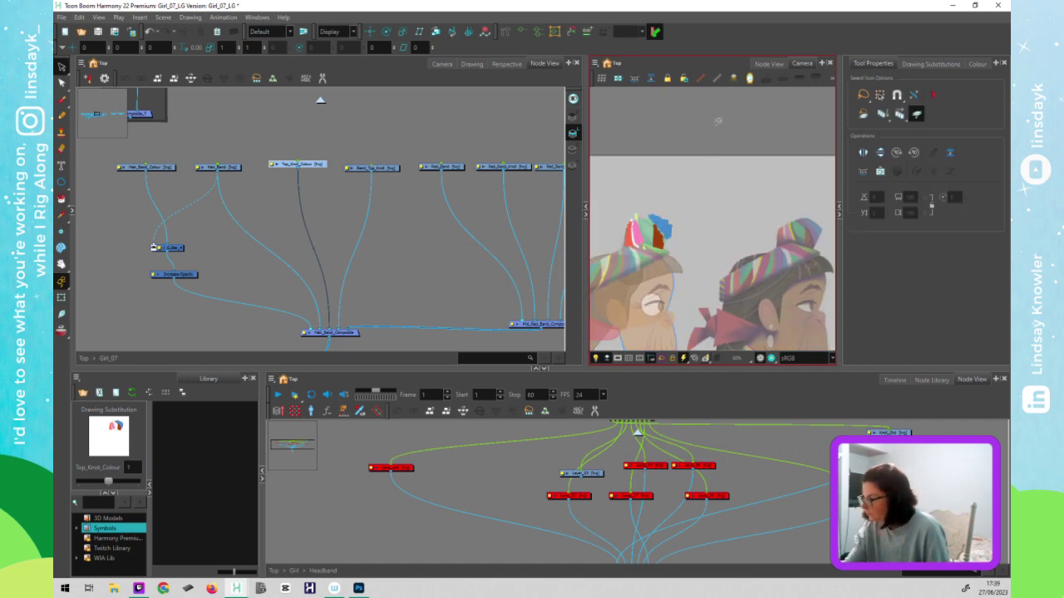
{"action": "left_click", "coordinate": [640, 246]}
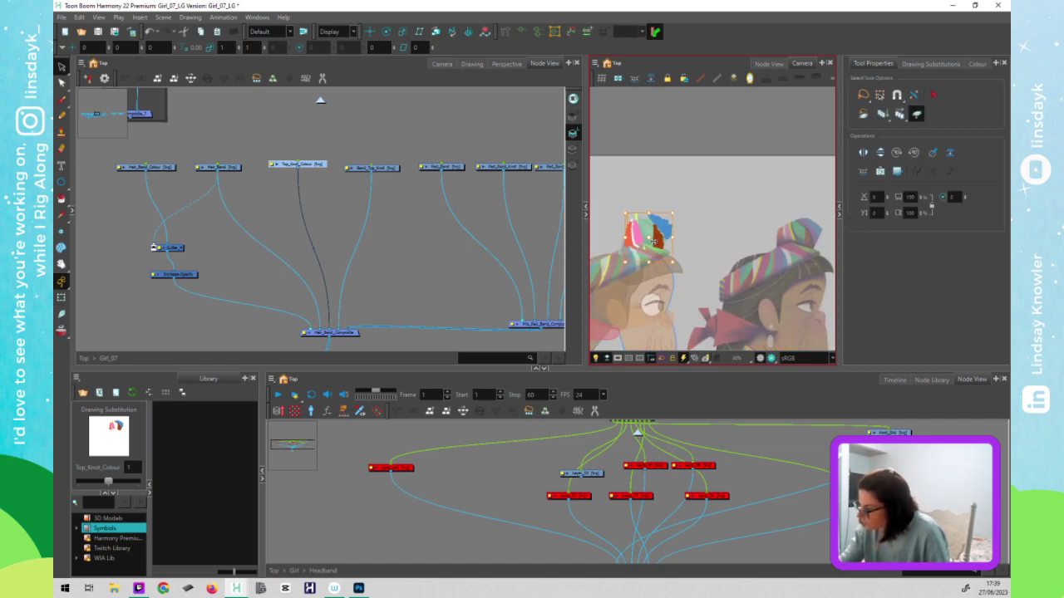
{"action": "key", "text": "ctrl+x"}
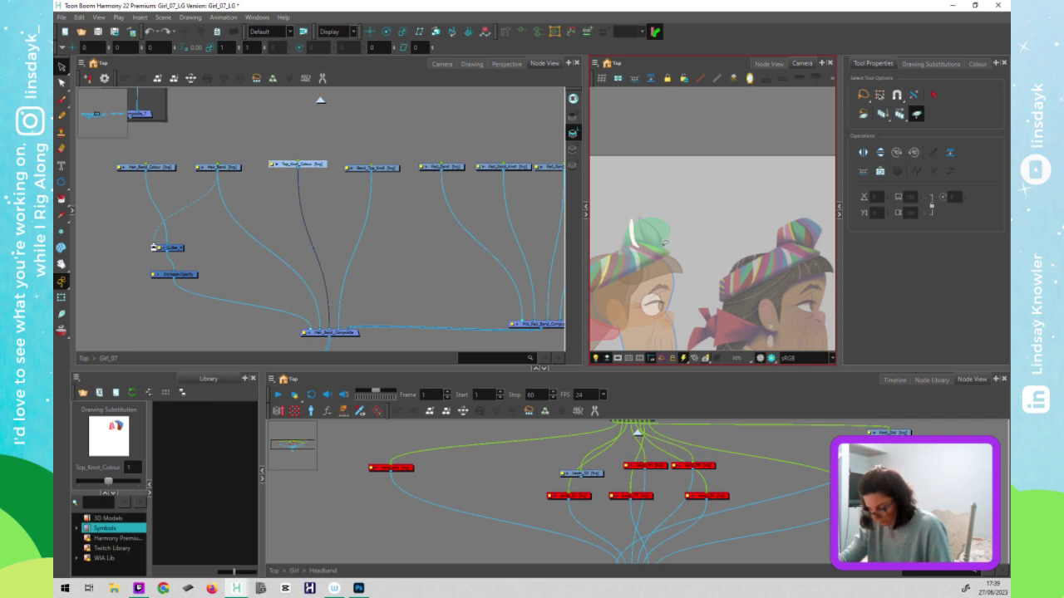
{"action": "left_click", "coordinate": [662, 241]}
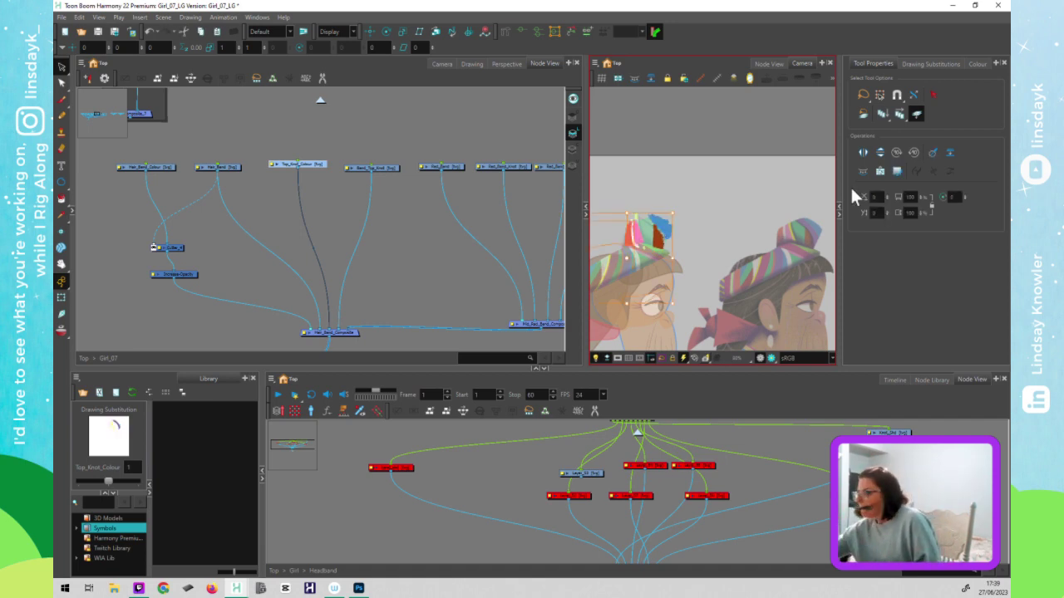
{"action": "right_click", "coordinate": [655, 241]}
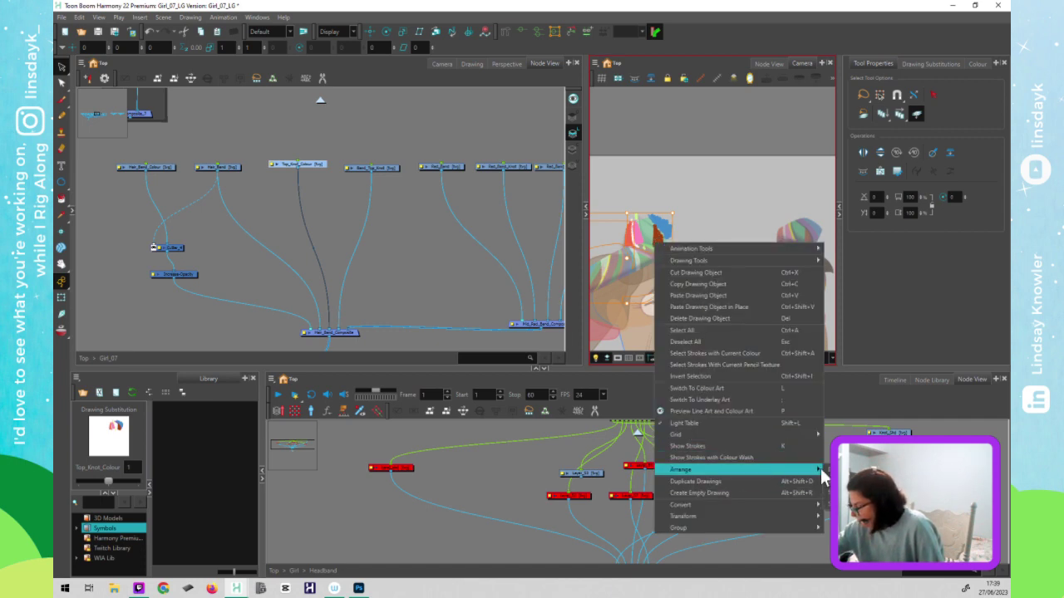
{"action": "left_click", "coordinate": [861, 504]}
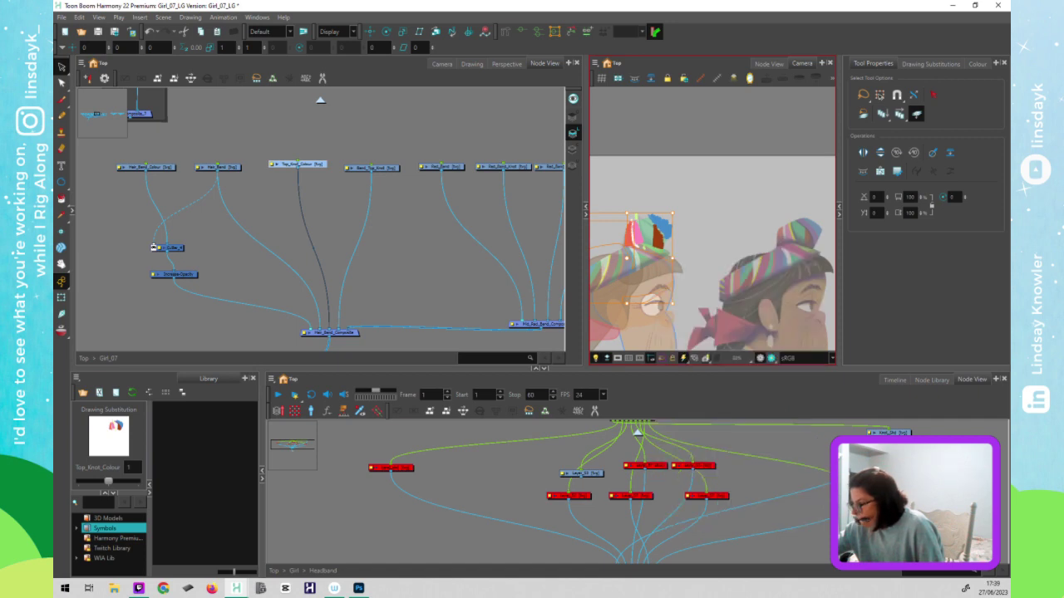
{"action": "left_click", "coordinate": [716, 226]}
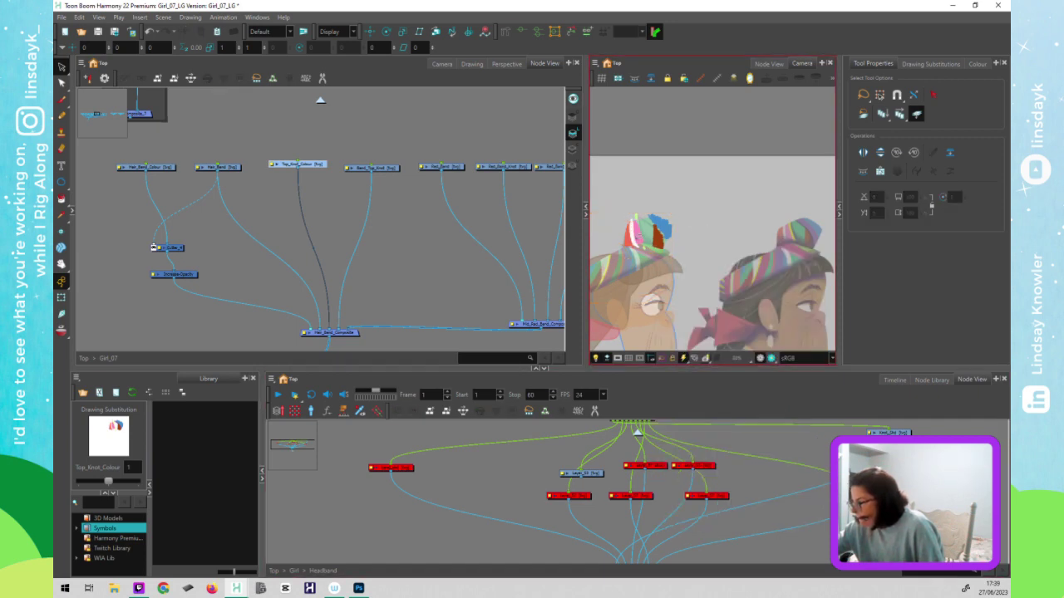
- Move the white knot stripe from Top_Knot_Colour's Line Art to its Colour Art and check it in full colour
{"action": "left_click", "coordinate": [631, 237]}
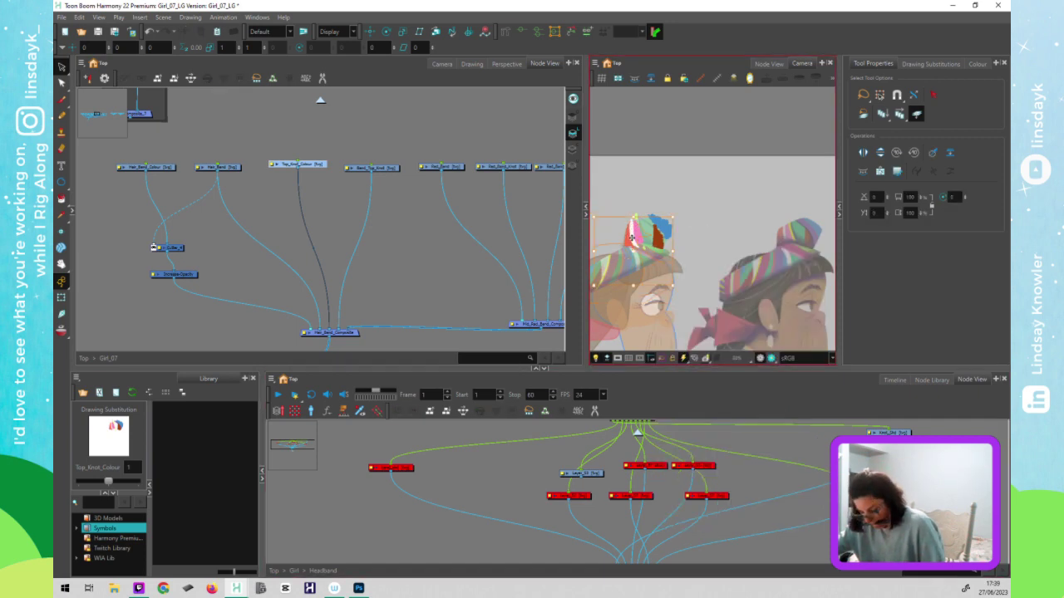
{"action": "key", "text": "ctrl+x"}
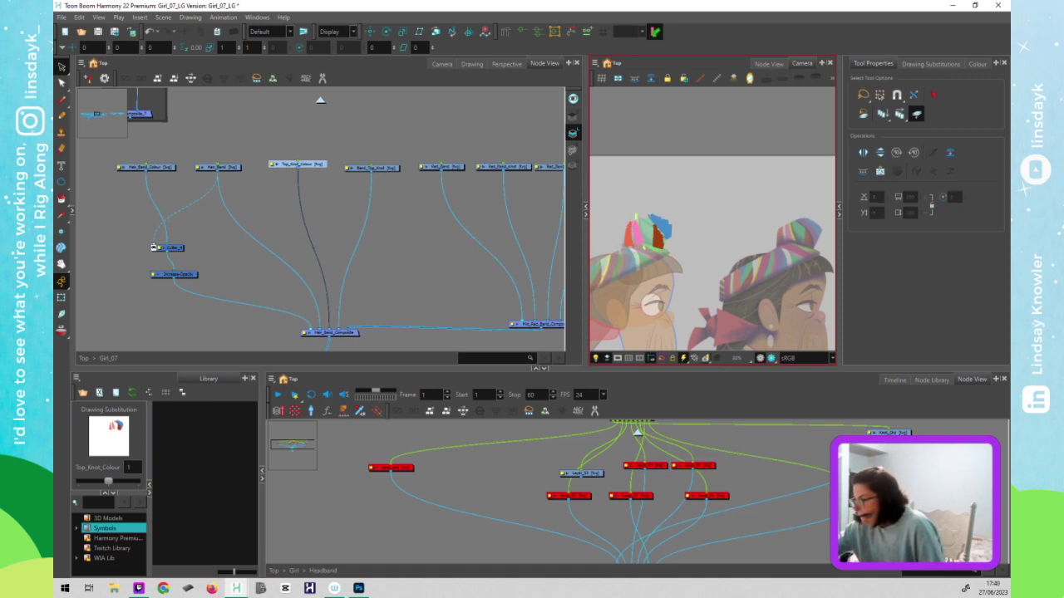
{"action": "left_click", "coordinate": [574, 125]}
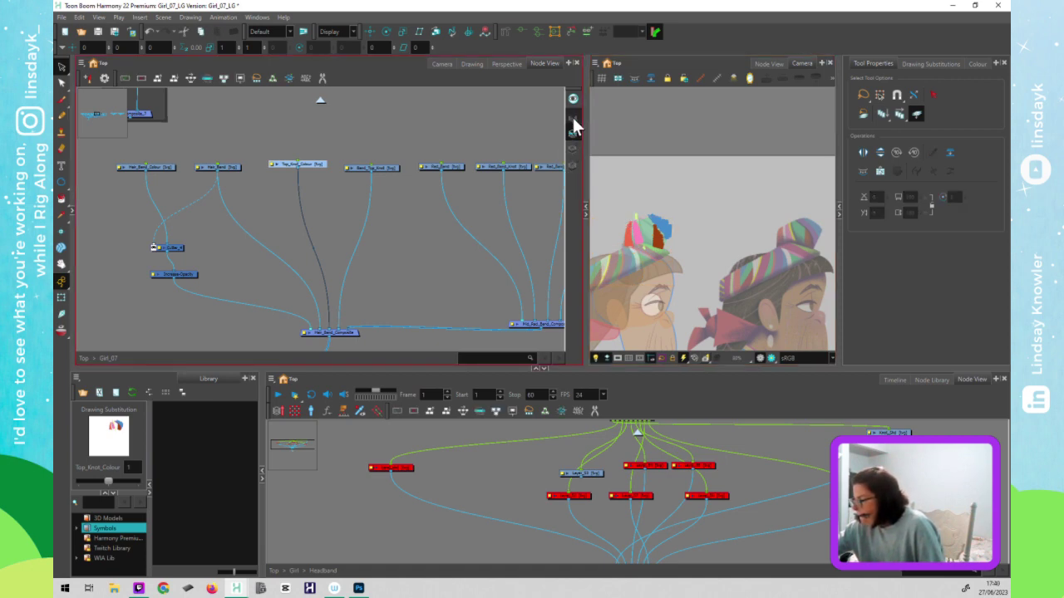
{"action": "left_click", "coordinate": [573, 117]}
{"action": "left_click", "coordinate": [573, 131]}
{"action": "left_click", "coordinate": [573, 149]}
{"action": "left_click", "coordinate": [640, 190]}
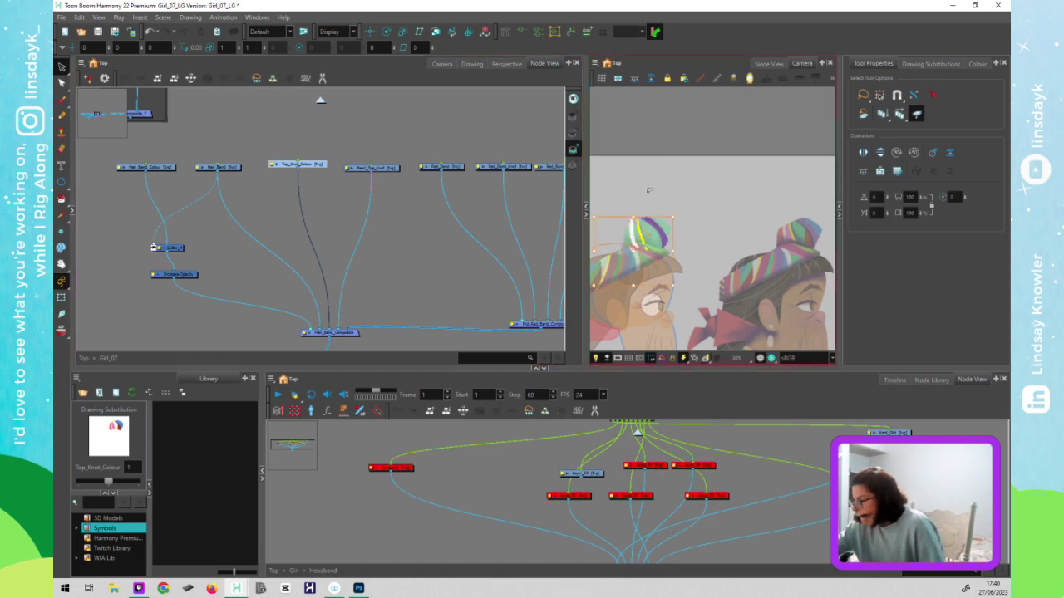
{"action": "key", "text": "shift+t"}
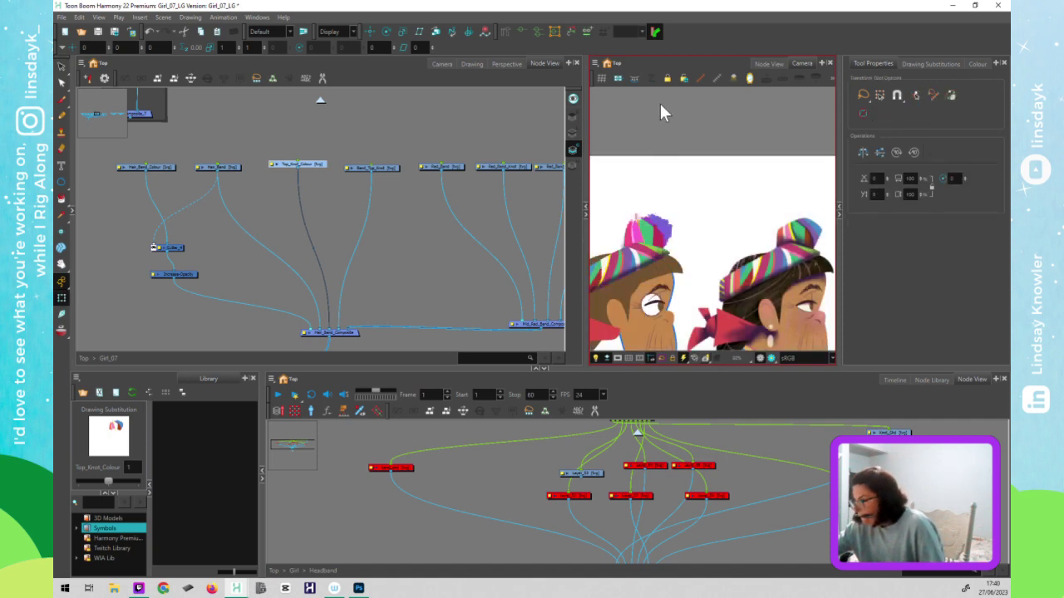
- Move the purple knot stripe from Top_Knot_Colour's Line Art to its Overlay Art and check the knot in full colour
{"action": "left_click", "coordinate": [663, 146]}
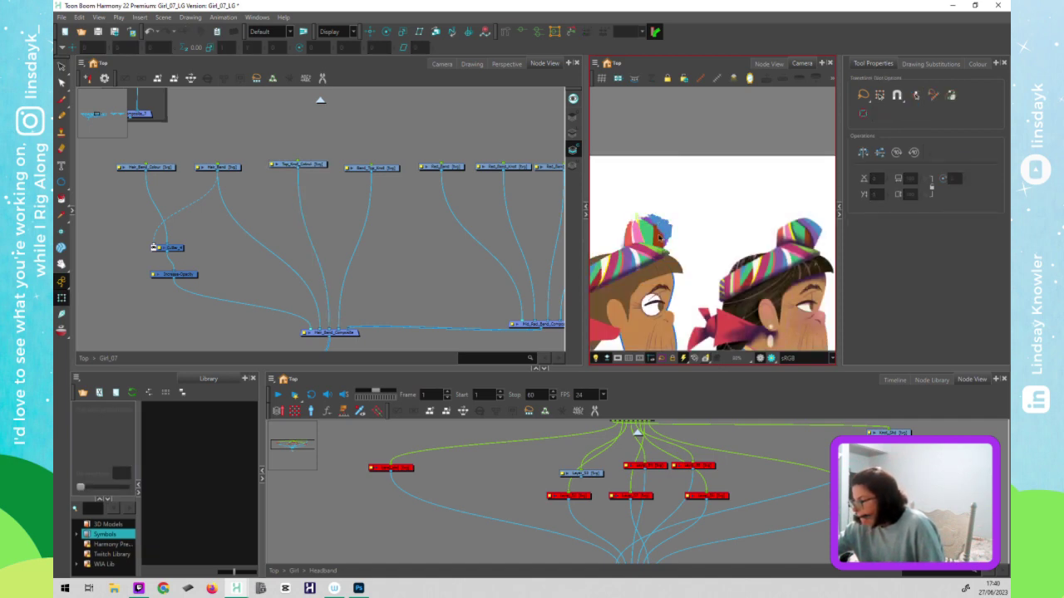
{"action": "left_click", "coordinate": [569, 170]}
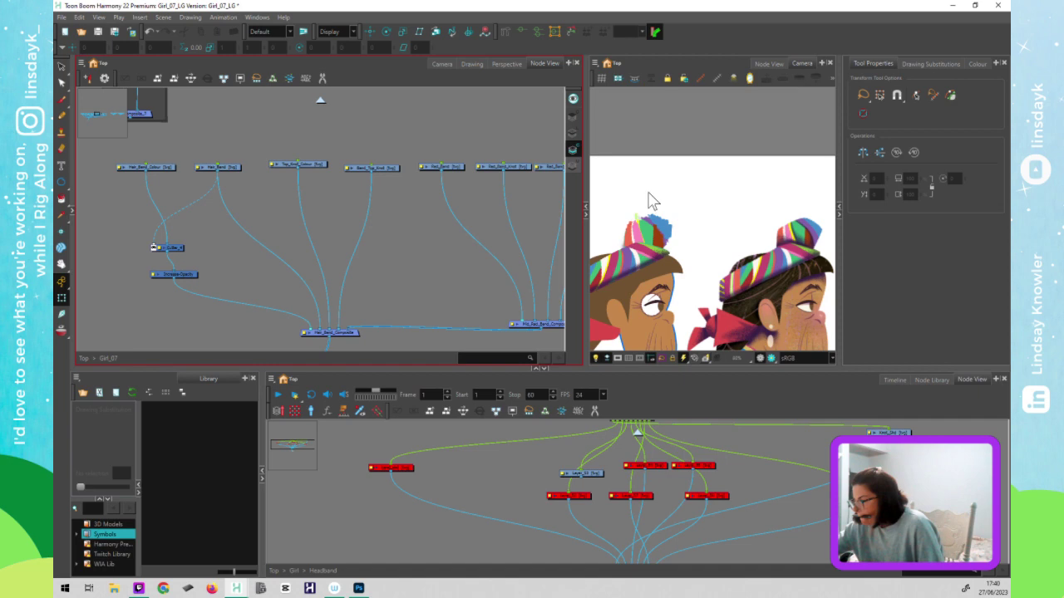
{"action": "key", "text": "alt+s"}
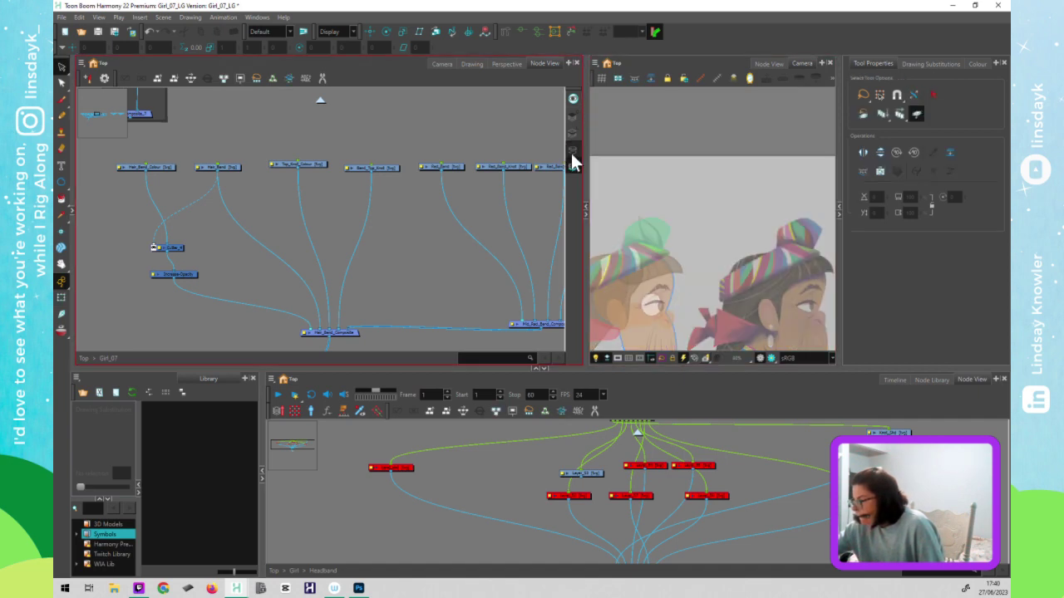
{"action": "left_click", "coordinate": [669, 229]}
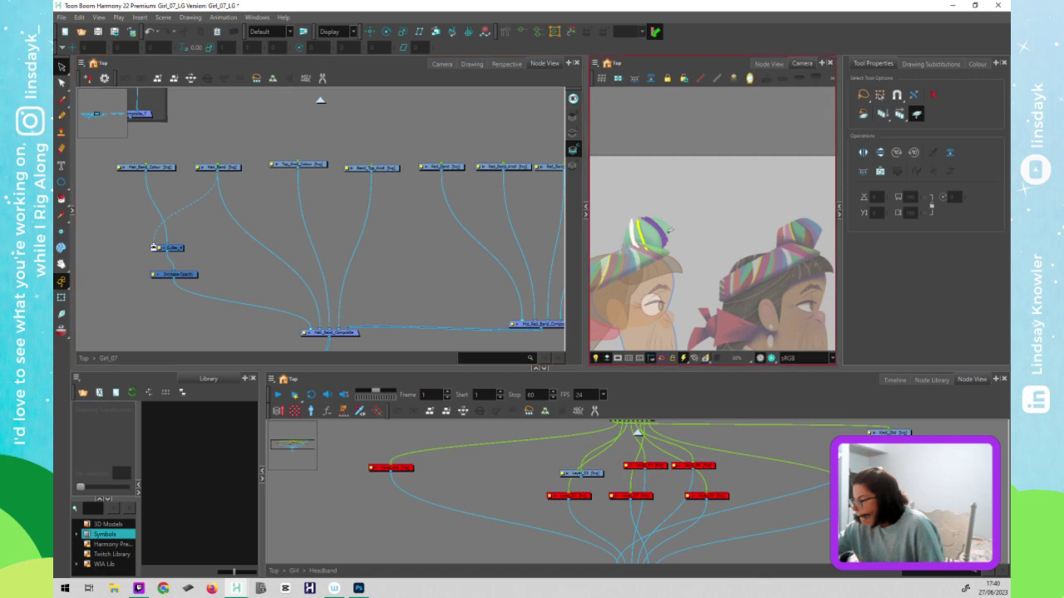
{"action": "left_click", "coordinate": [697, 232]}
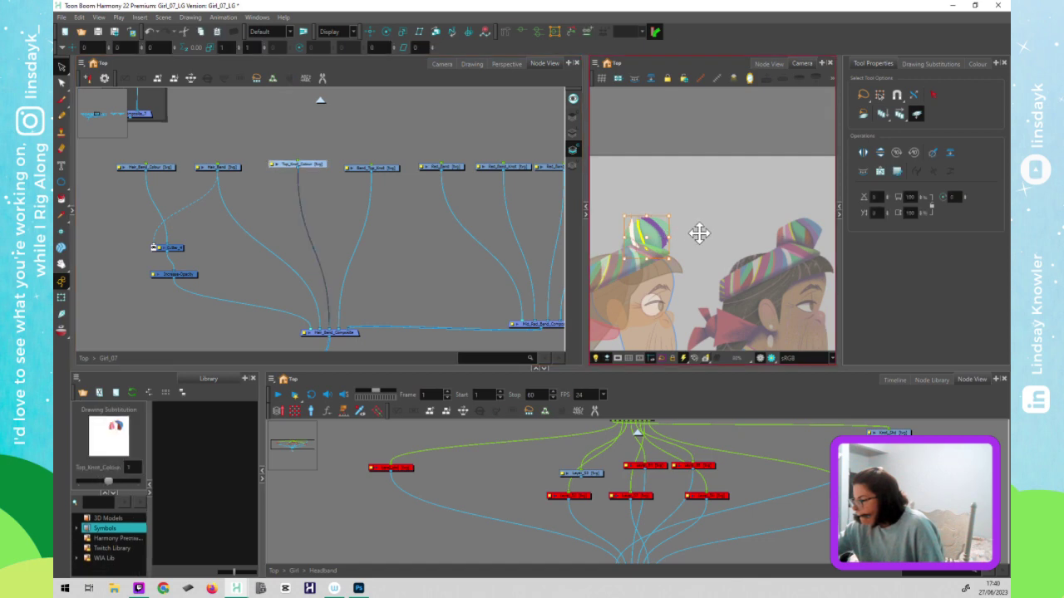
{"action": "key", "text": "Delete"}
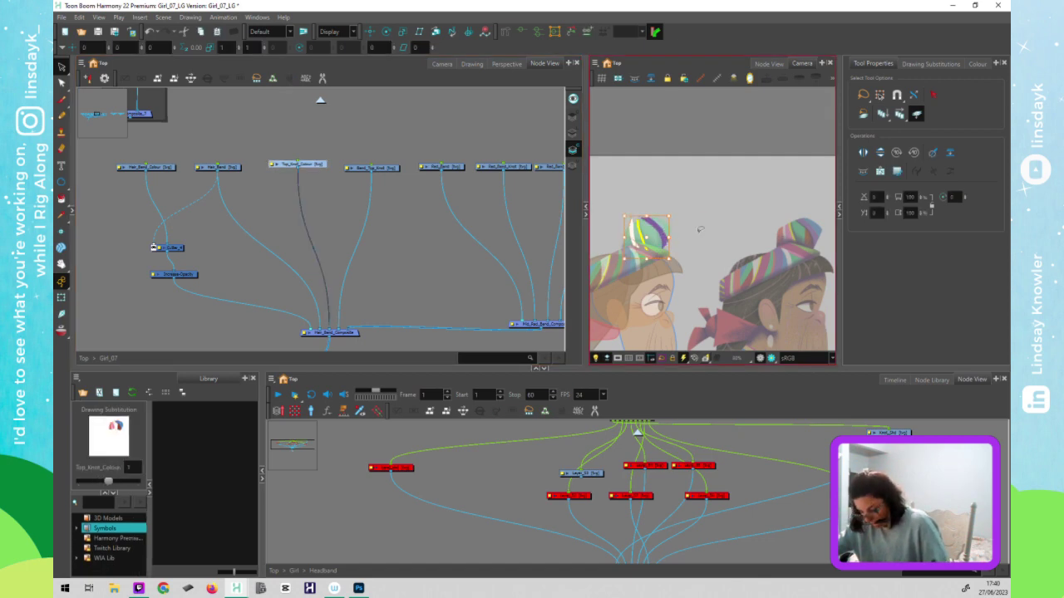
{"action": "left_click", "coordinate": [577, 121]}
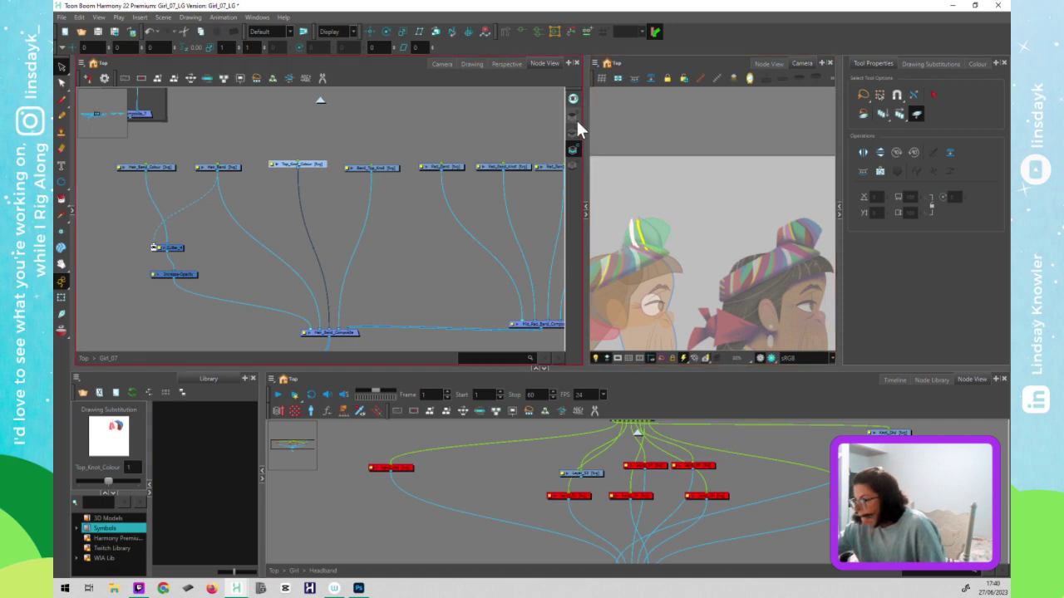
{"action": "left_click", "coordinate": [638, 216]}
{"action": "key", "text": "ctrl+v"}
{"action": "key", "text": "shift+t"}
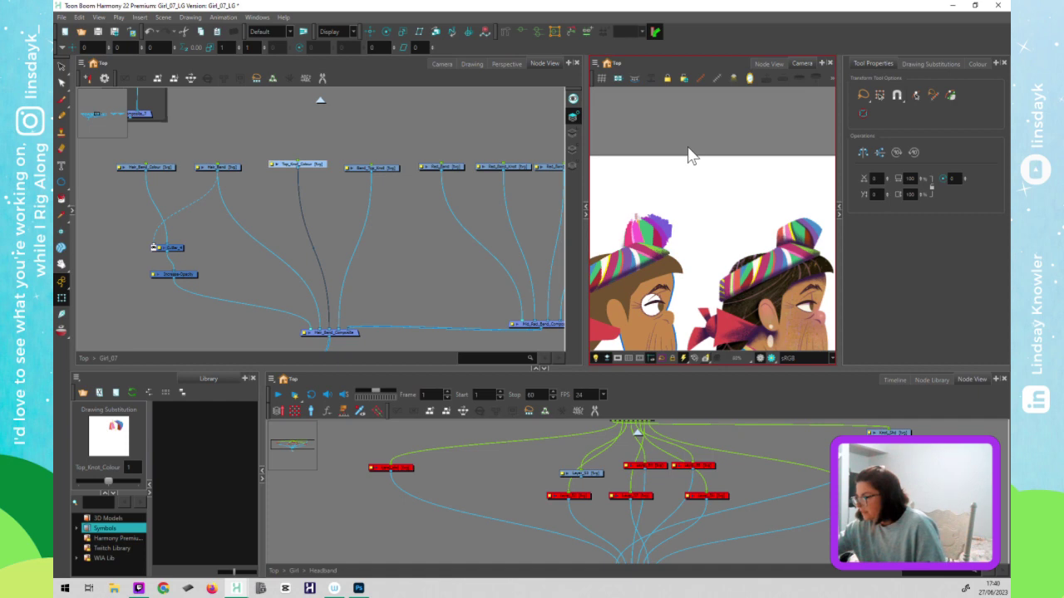
{"action": "left_click", "coordinate": [688, 148]}
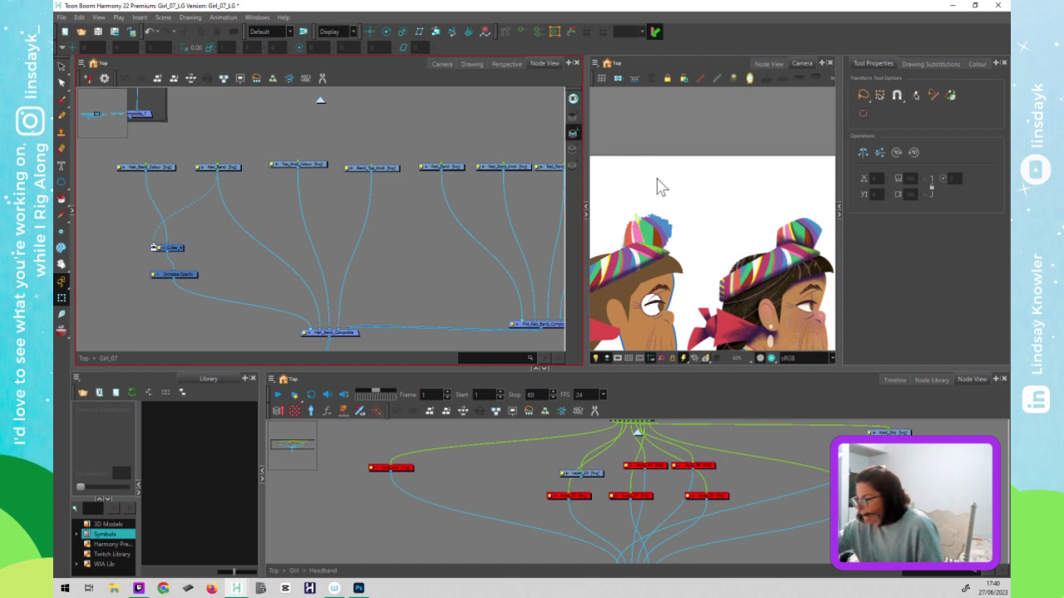
- Try to take the yellow knot stripe out of Top_Knot_Colour's Line Art
{"action": "key", "text": "alt+s"}
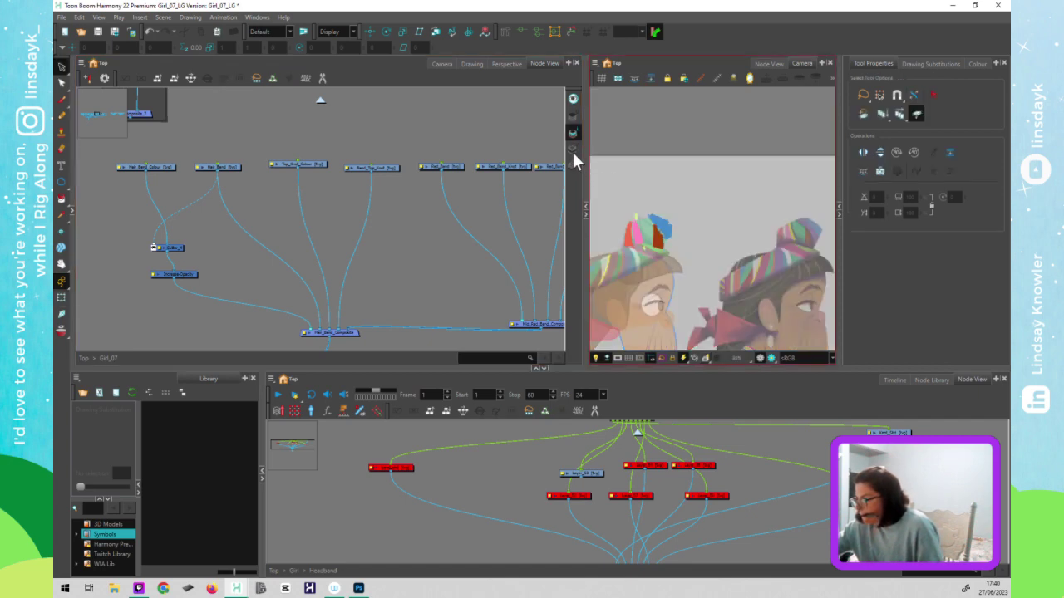
{"action": "left_click", "coordinate": [638, 223]}
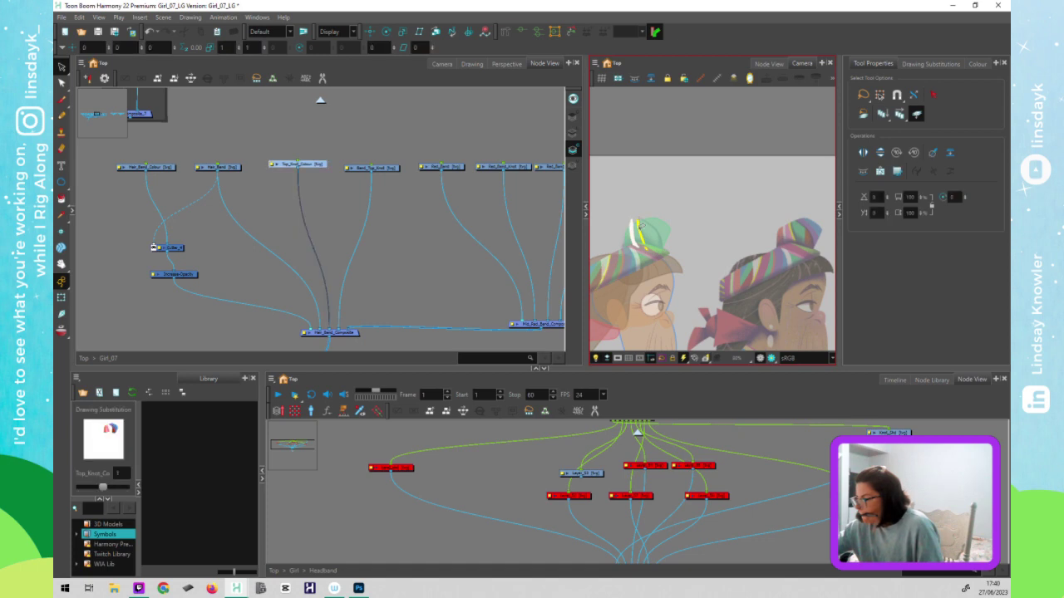
{"action": "mouse_move", "coordinate": [634, 237]}
{"action": "left_mouse_down"}
{"action": "mouse_move", "coordinate": [609, 238]}
{"action": "mouse_move", "coordinate": [651, 237]}
{"action": "left_mouse_up"}
{"action": "key", "text": "Escape"}
{"action": "left_click", "coordinate": [638, 235]}
{"action": "left_click", "coordinate": [682, 246]}
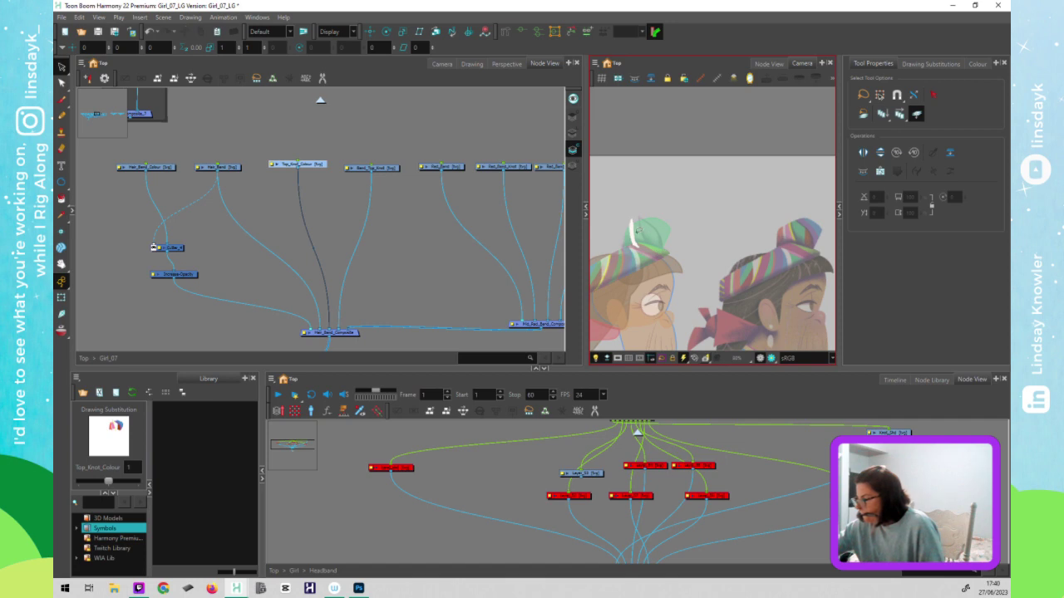
- Move the white knot stripe from Top_Knot_Colour's Line Art to its Underlay Art and check both art layers
{"action": "left_click", "coordinate": [574, 156]}
{"action": "left_click", "coordinate": [676, 201]}
{"action": "key", "text": "ctrl+v"}
{"action": "left_click", "coordinate": [572, 166]}
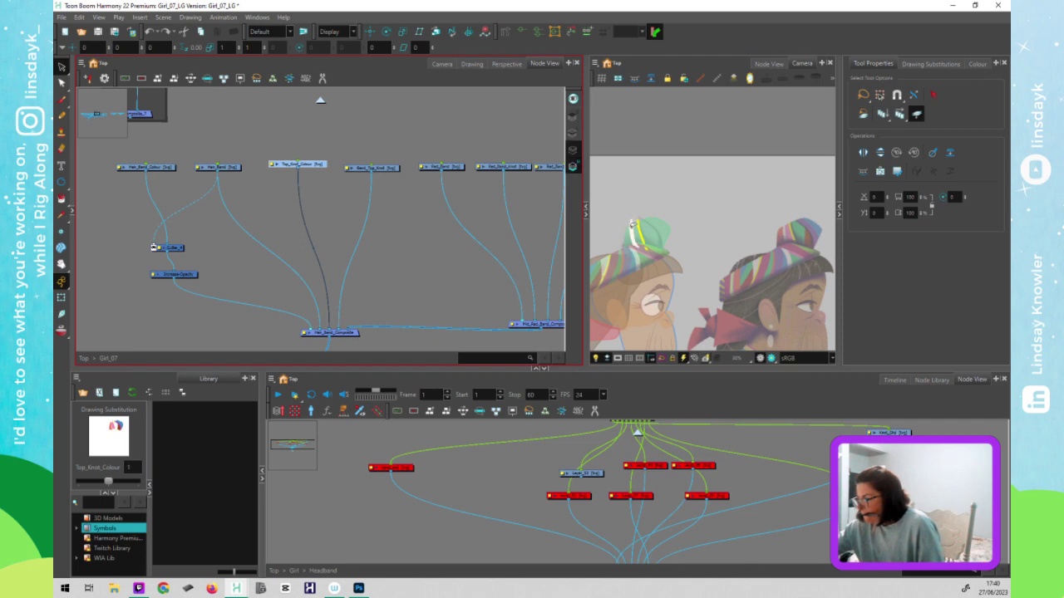
{"action": "left_click", "coordinate": [572, 150]}
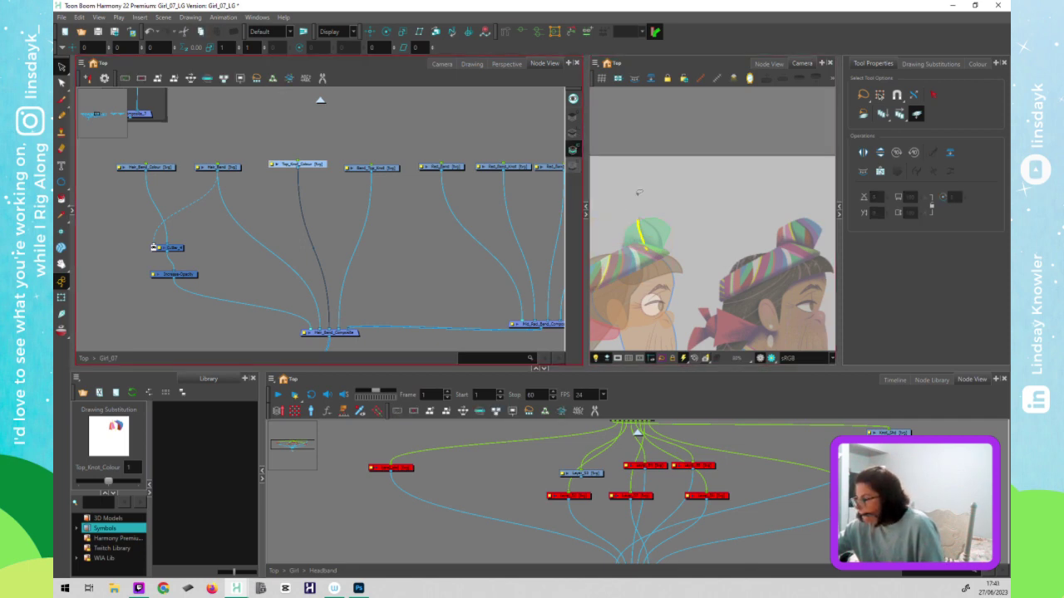
{"action": "left_click", "coordinate": [573, 163]}
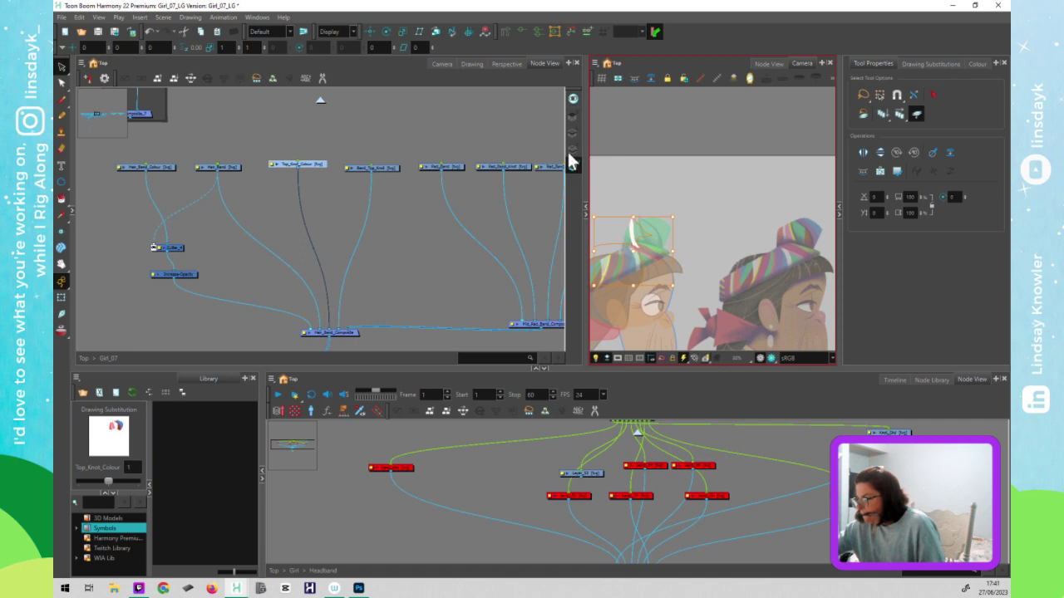
{"action": "left_click", "coordinate": [571, 163]}
{"action": "left_click", "coordinate": [571, 150]}
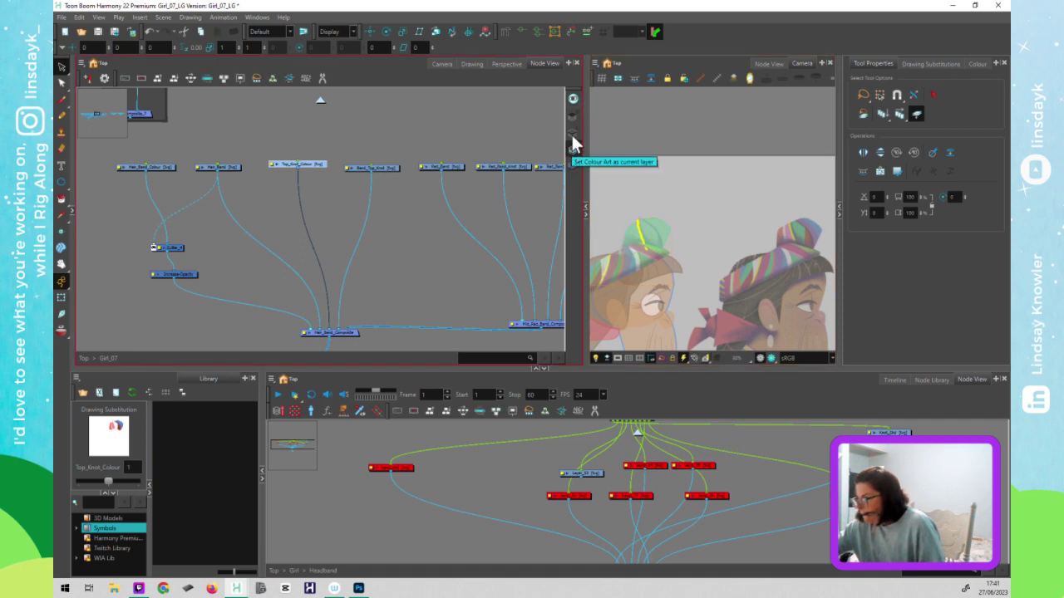
- Move the coloured knot shapes, except the red one, from Top_Knot_Colour's Colour Art to its Line Art
{"action": "left_click", "coordinate": [572, 134]}
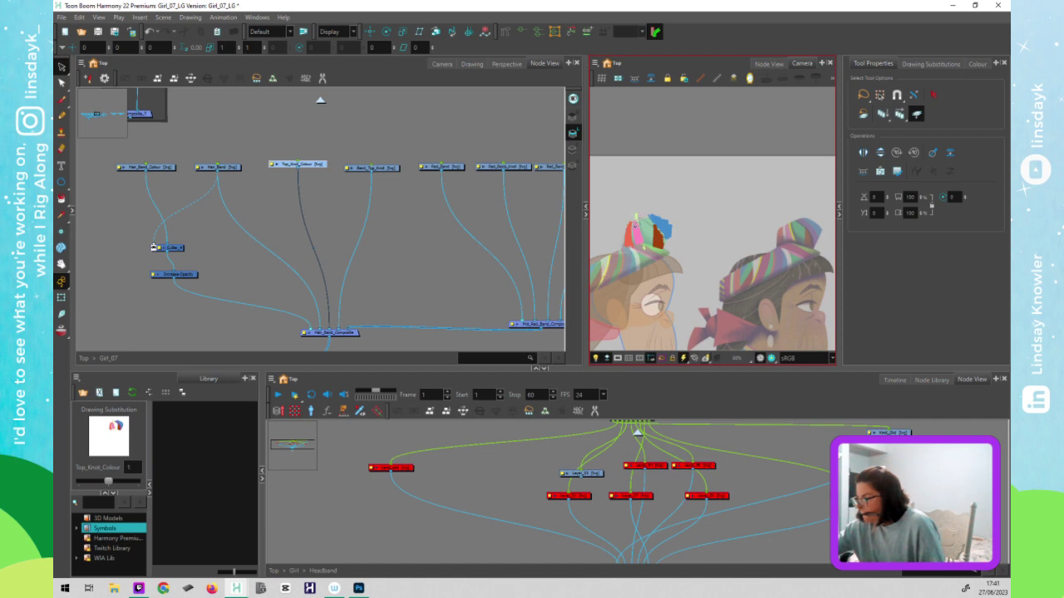
{"action": "left_click", "coordinate": [656, 242]}
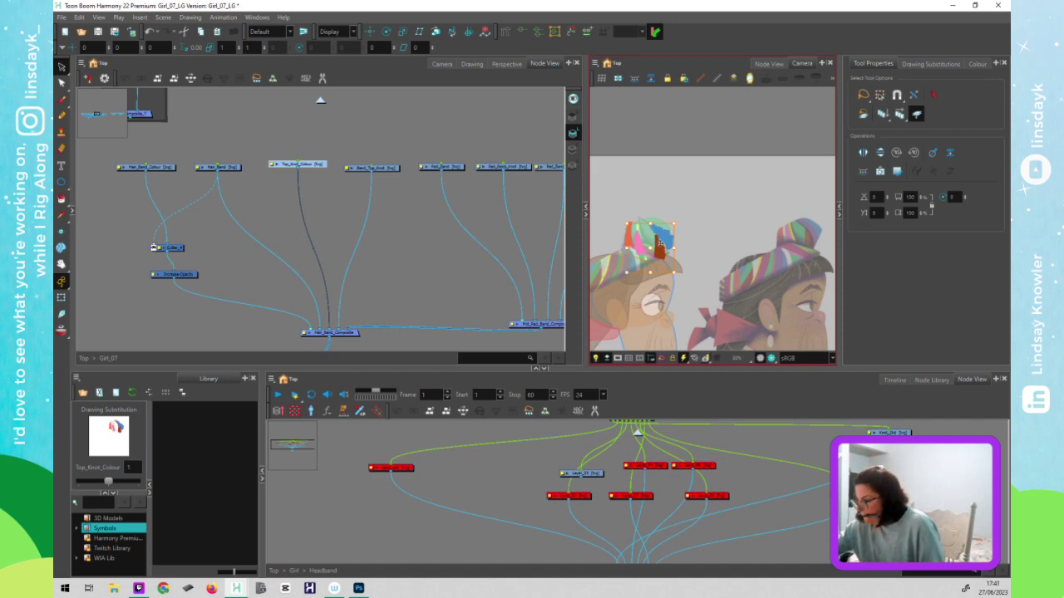
{"action": "left_click_drag", "start_coordinate": [656, 245], "coordinate": [654, 235]}
{"action": "key", "text": "ctrl+x"}
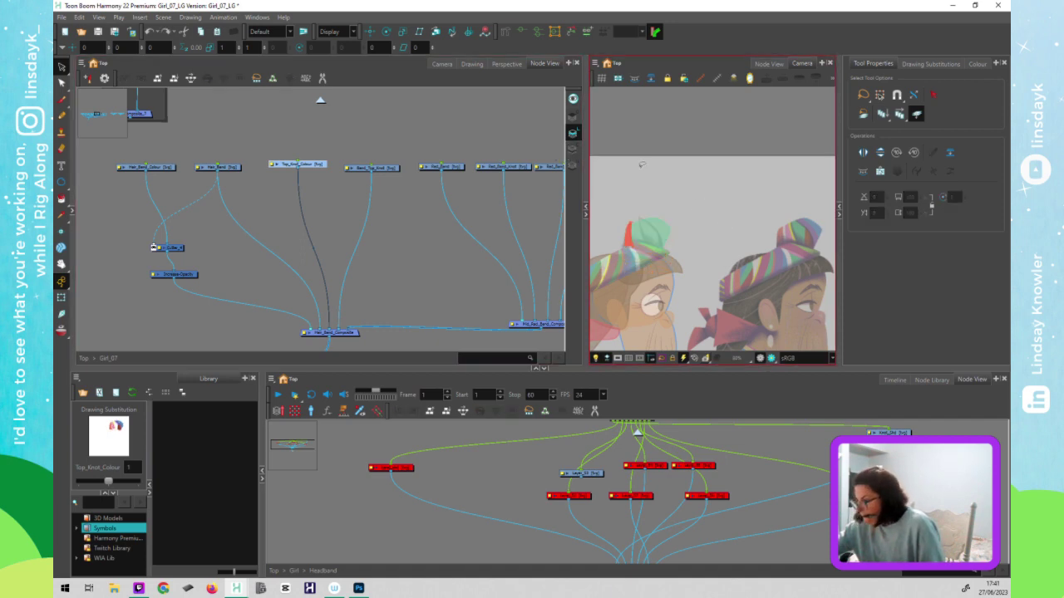
{"action": "left_click", "coordinate": [572, 151]}
{"action": "left_click", "coordinate": [695, 221]}
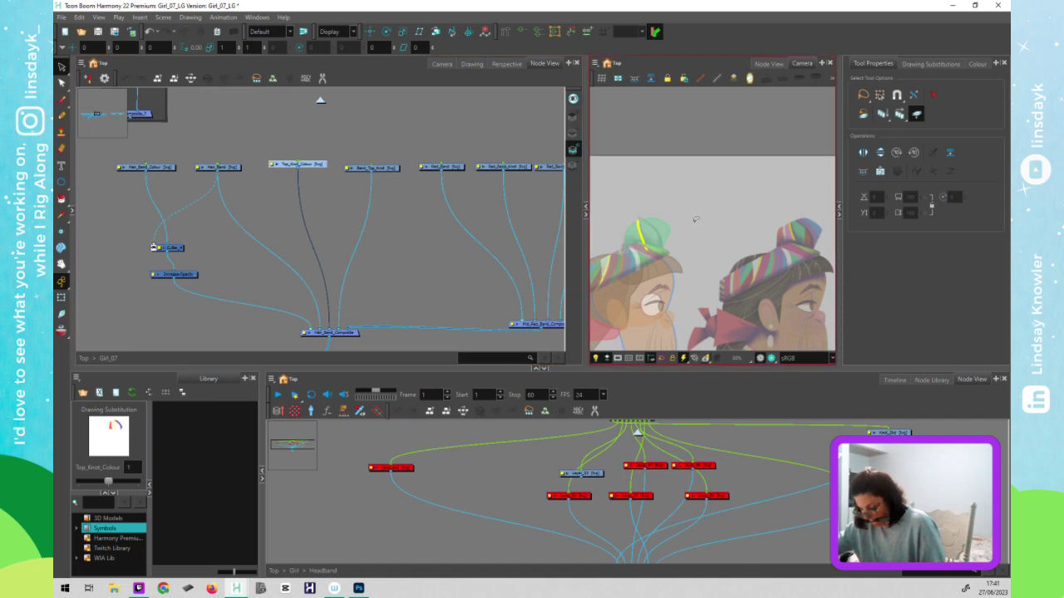
{"action": "key", "text": "ctrl+v"}
{"action": "right_click", "coordinate": [661, 237]}
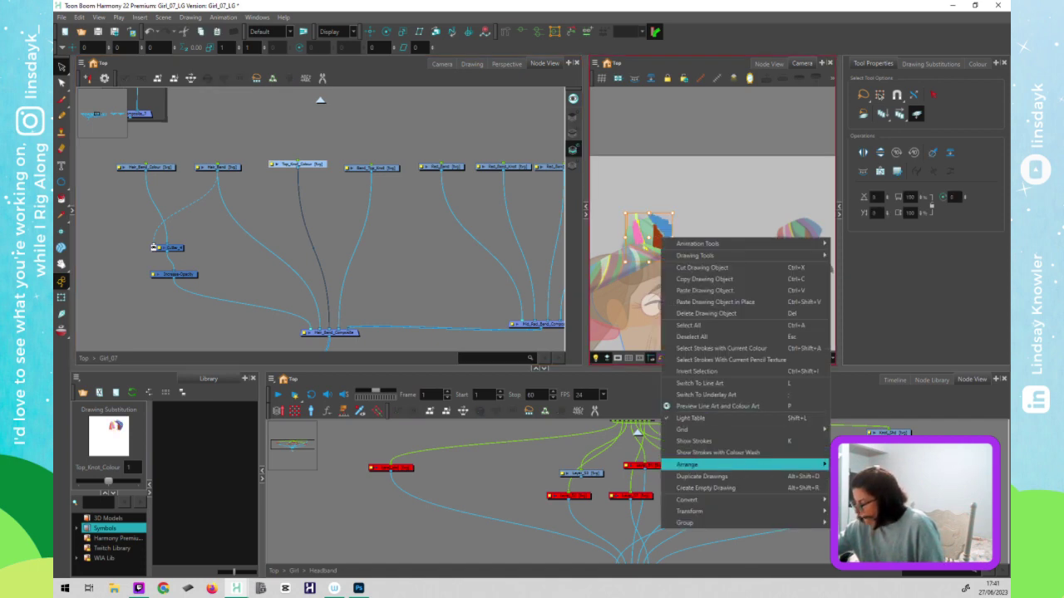
{"action": "key", "text": "Escape"}
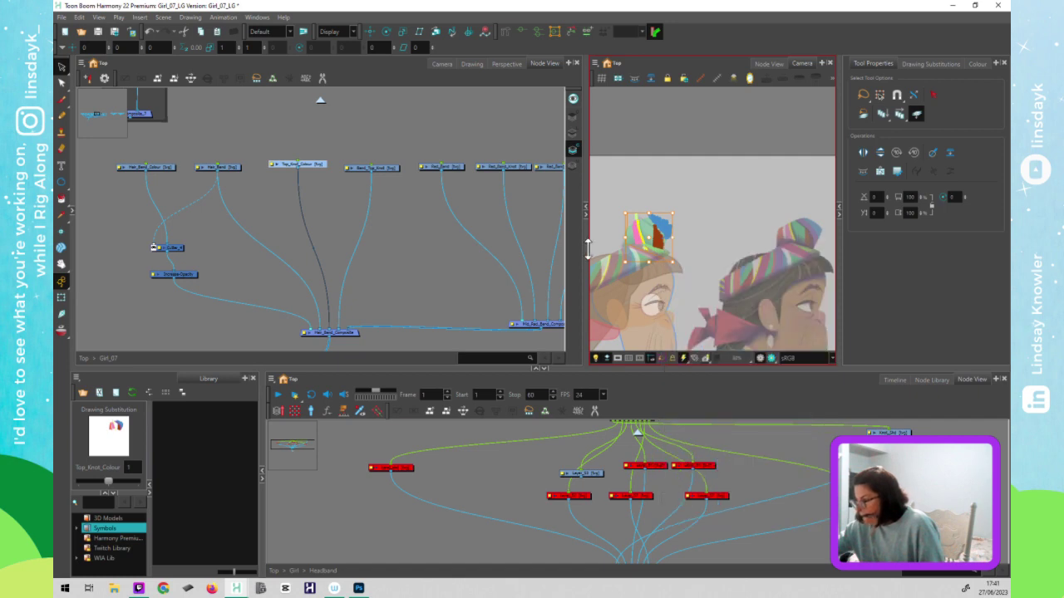
- Move the yellow knot stripe from Top_Knot_Colour's Line Art to its Colour Art and check it in full colour
{"action": "left_click", "coordinate": [641, 237]}
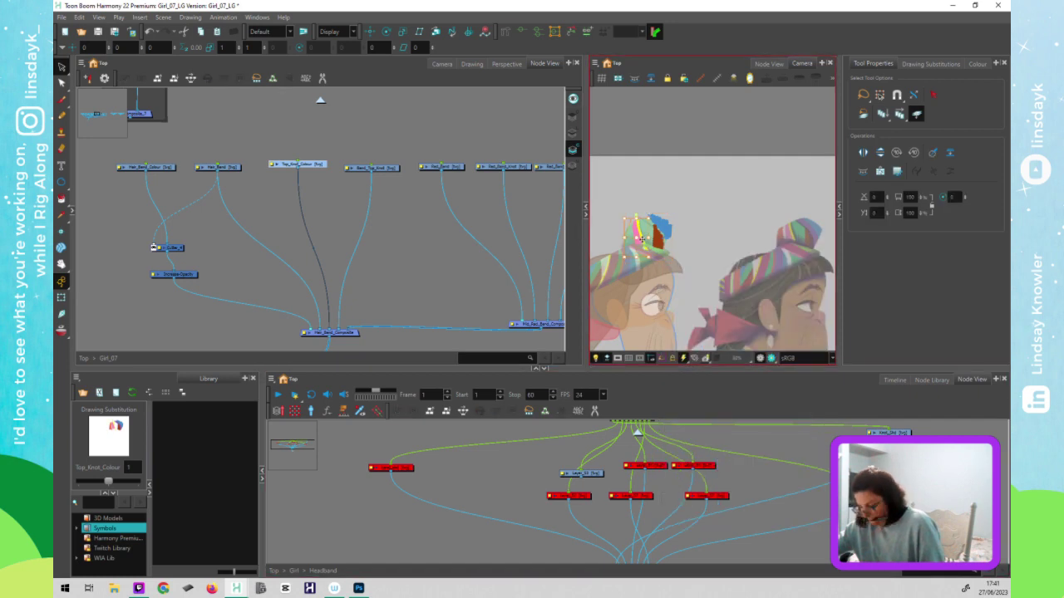
{"action": "left_click", "coordinate": [572, 137]}
{"action": "left_click", "coordinate": [648, 208]}
{"action": "key", "text": "ctrl+v"}
{"action": "key", "text": "shift+t"}
{"action": "left_click", "coordinate": [672, 158]}
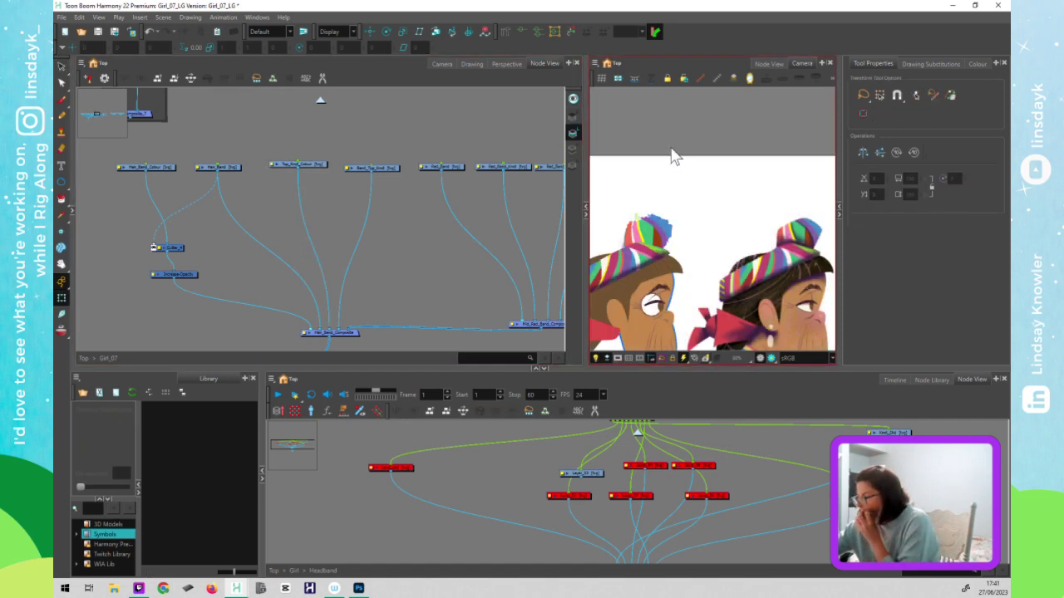
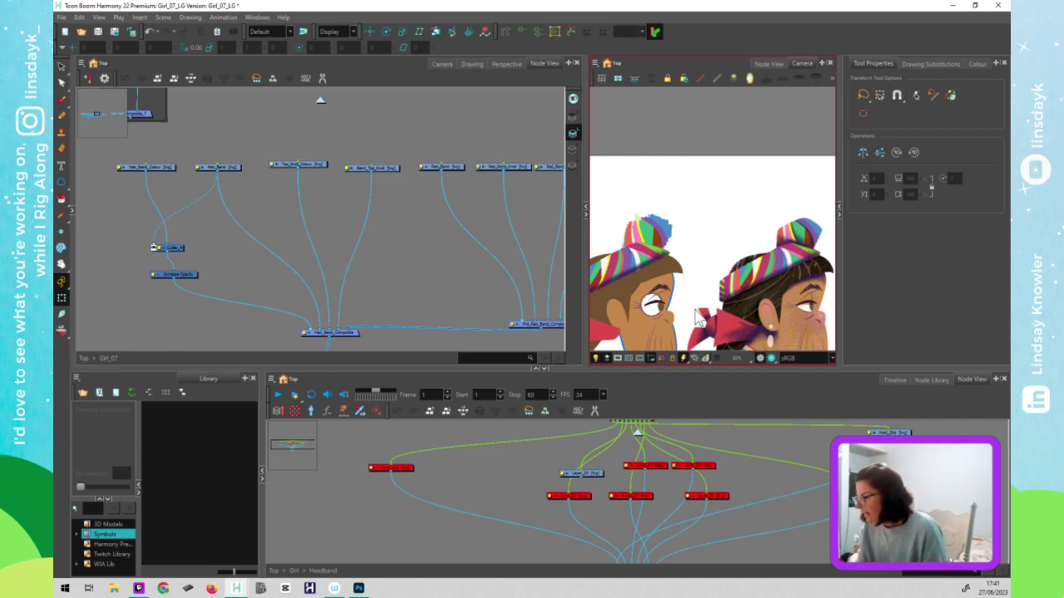
- Save the scene and copy the knot's shading artwork from the Knot_Shd drawing
{"action": "left_click", "coordinate": [573, 118]}
{"action": "left_click", "coordinate": [681, 258]}
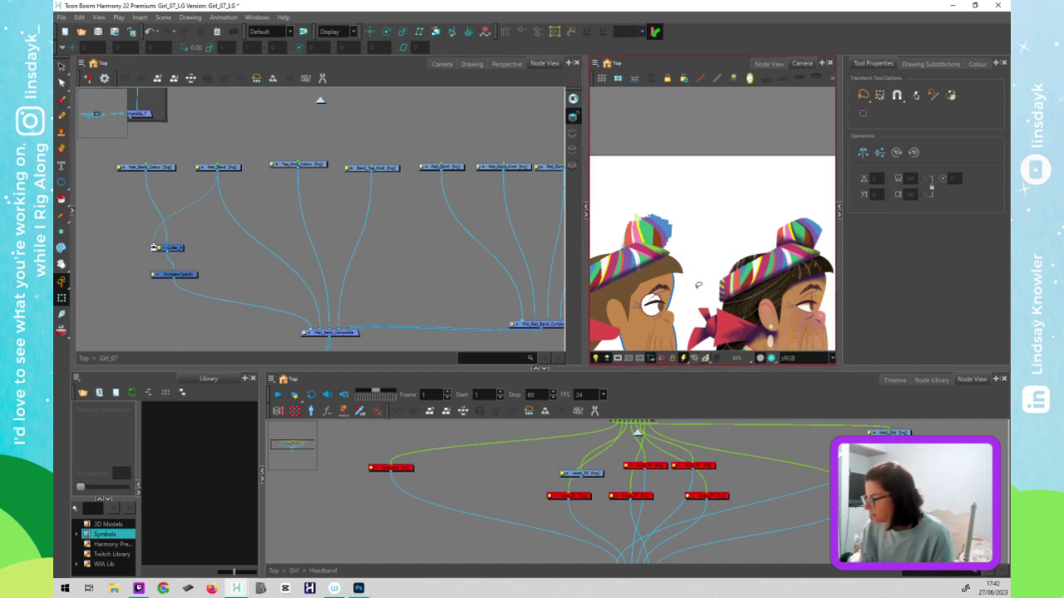
{"action": "key", "text": "alt+s"}
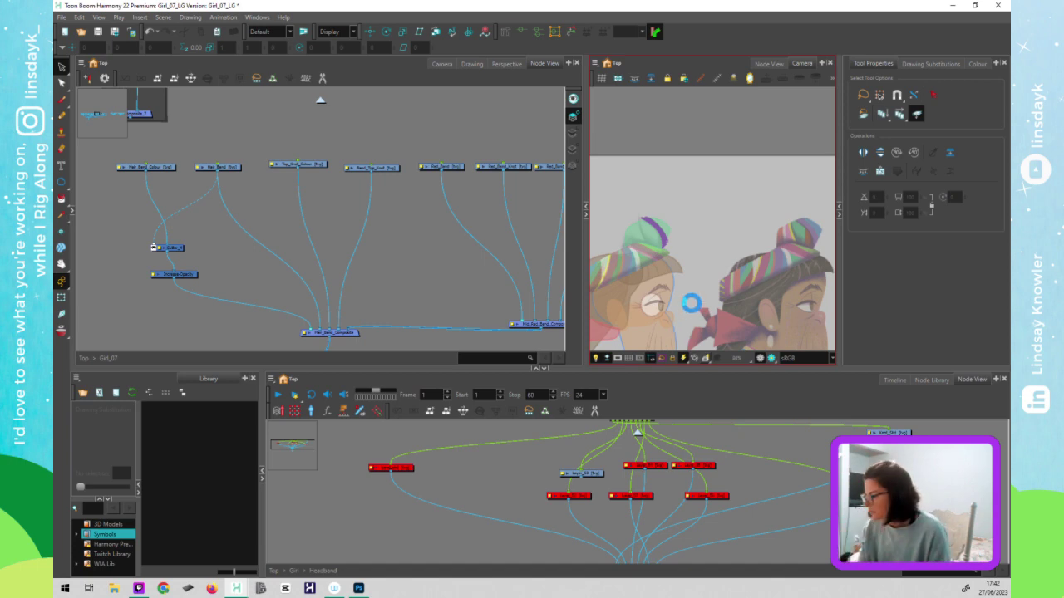
{"action": "left_click", "coordinate": [901, 433]}
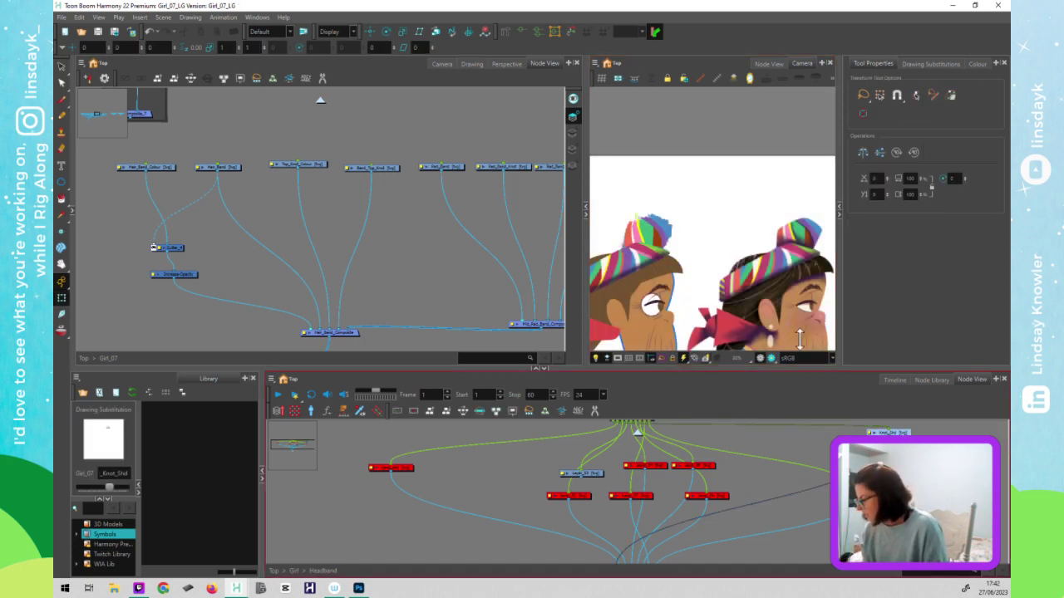
{"action": "left_click", "coordinate": [783, 272]}
{"action": "key", "text": "alt+s"}
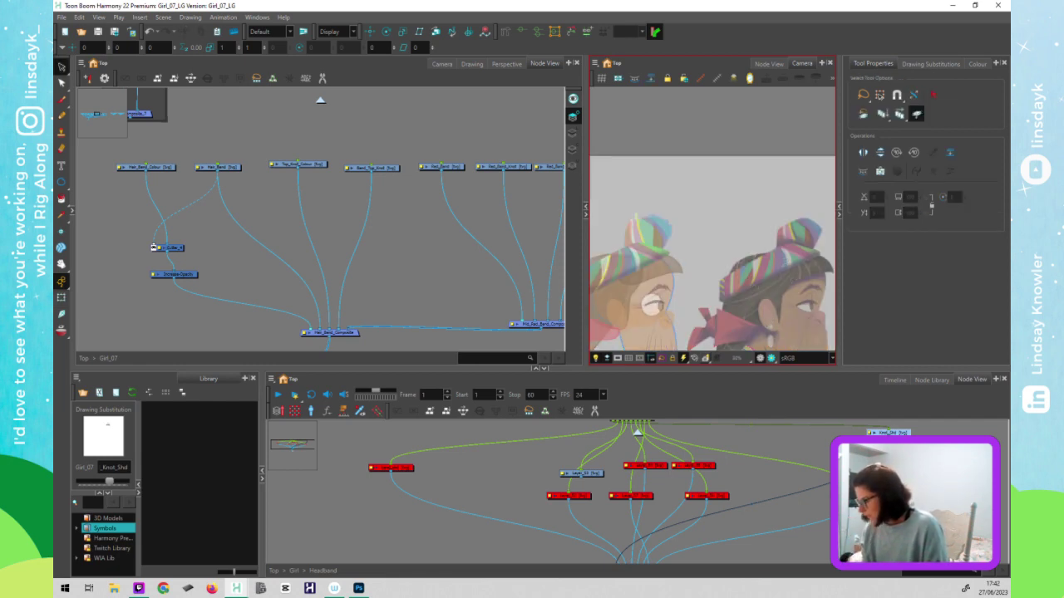
{"action": "left_click", "coordinate": [573, 133]}
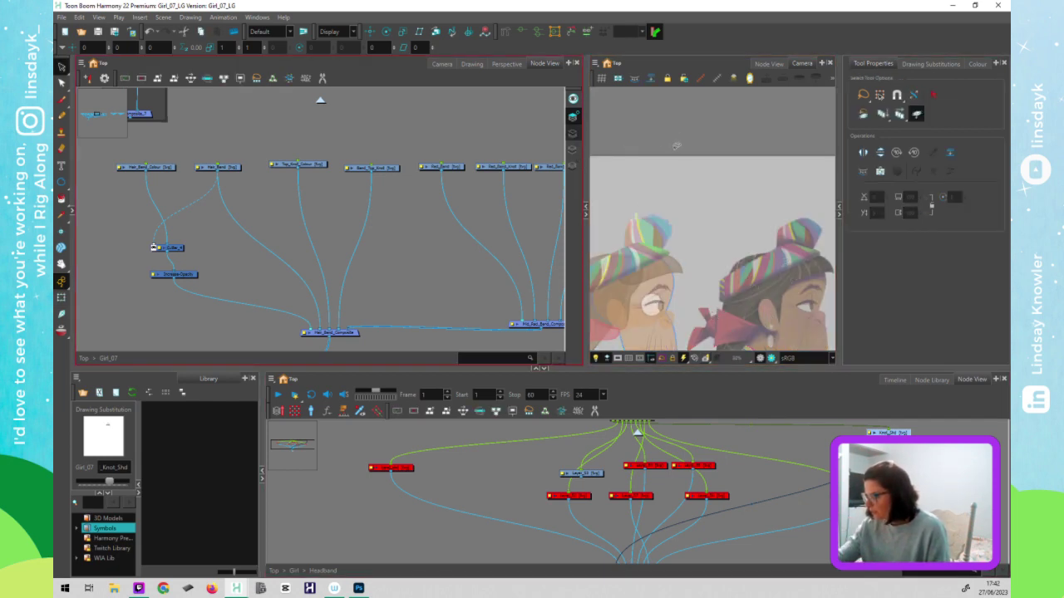
{"action": "mouse_move", "coordinate": [702, 250]}
{"action": "left_mouse_down"}
{"action": "mouse_move", "coordinate": [609, 280]}
{"action": "mouse_move", "coordinate": [689, 226]}
{"action": "left_mouse_up"}
{"action": "key", "text": "ctrl+x"}
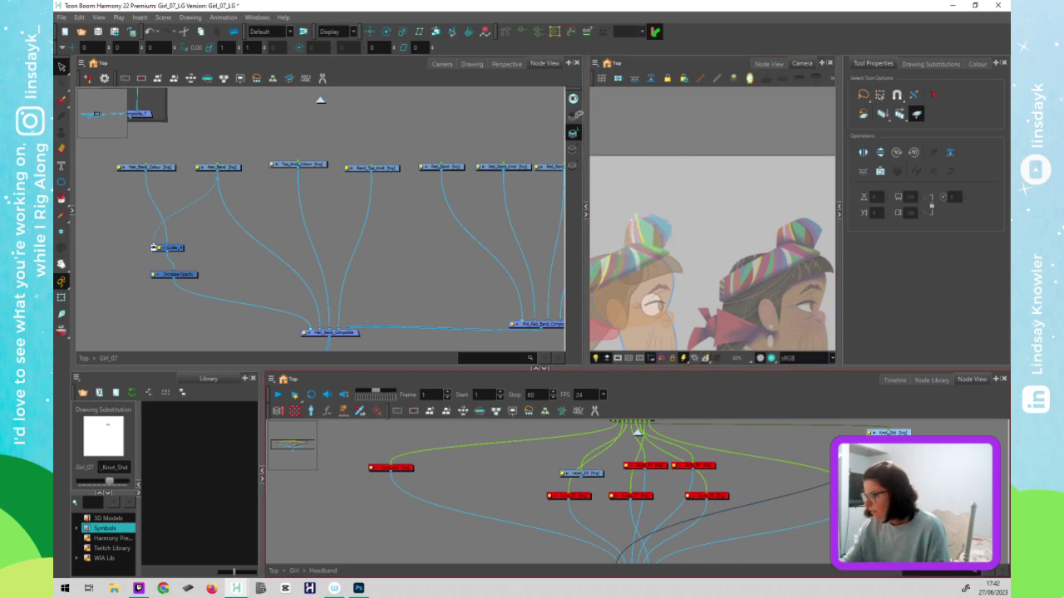
- Paste the knot shading into Top_Knot_Colour's Overlay Art and check the knot in full colour
{"action": "left_click", "coordinate": [309, 163]}
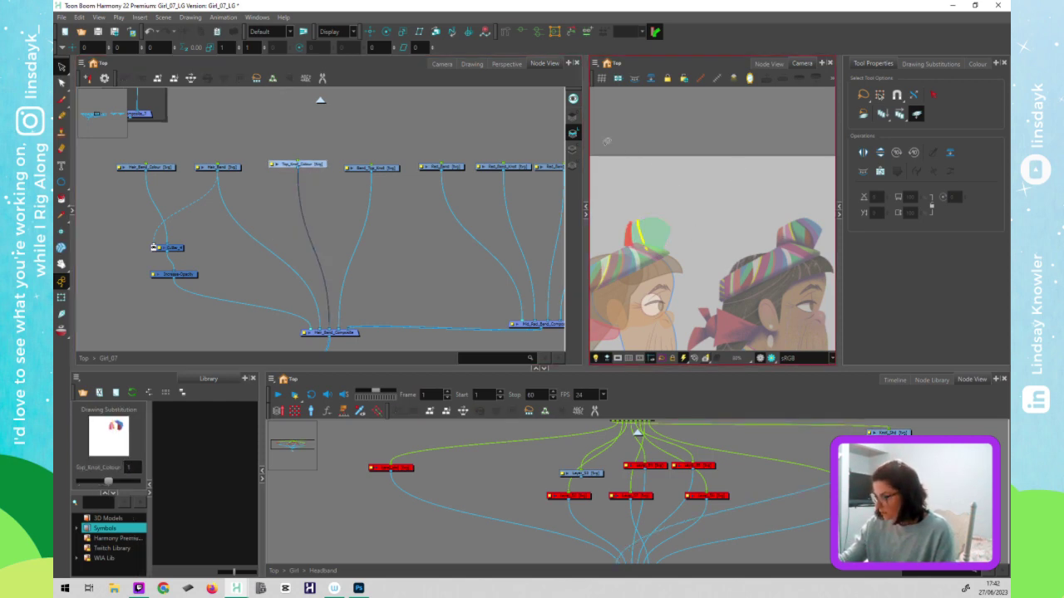
{"action": "left_click", "coordinate": [573, 117]}
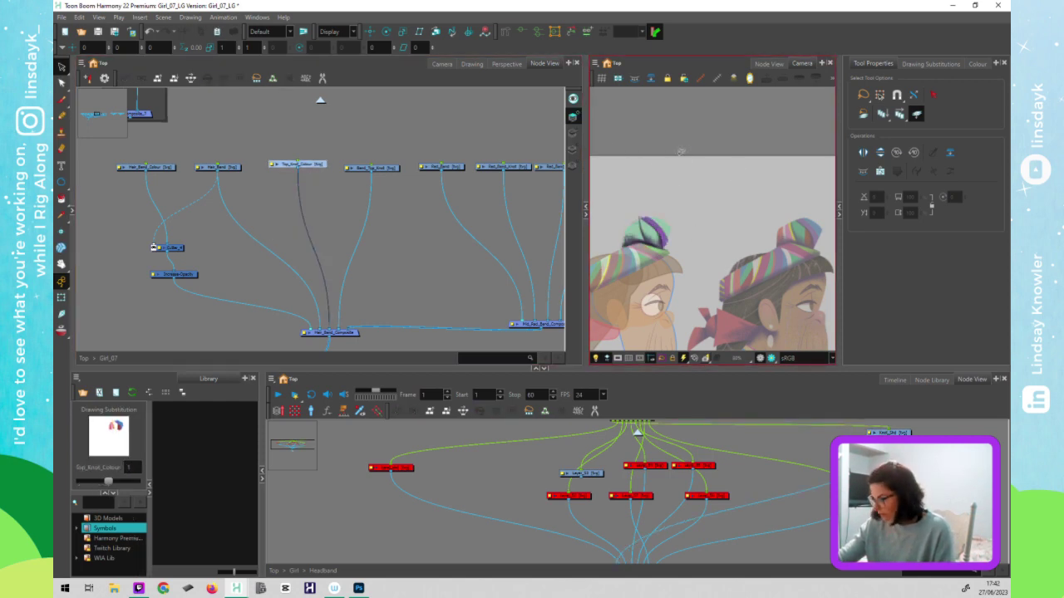
{"action": "key", "text": "shift+2"}
{"action": "left_click", "coordinate": [687, 139]}
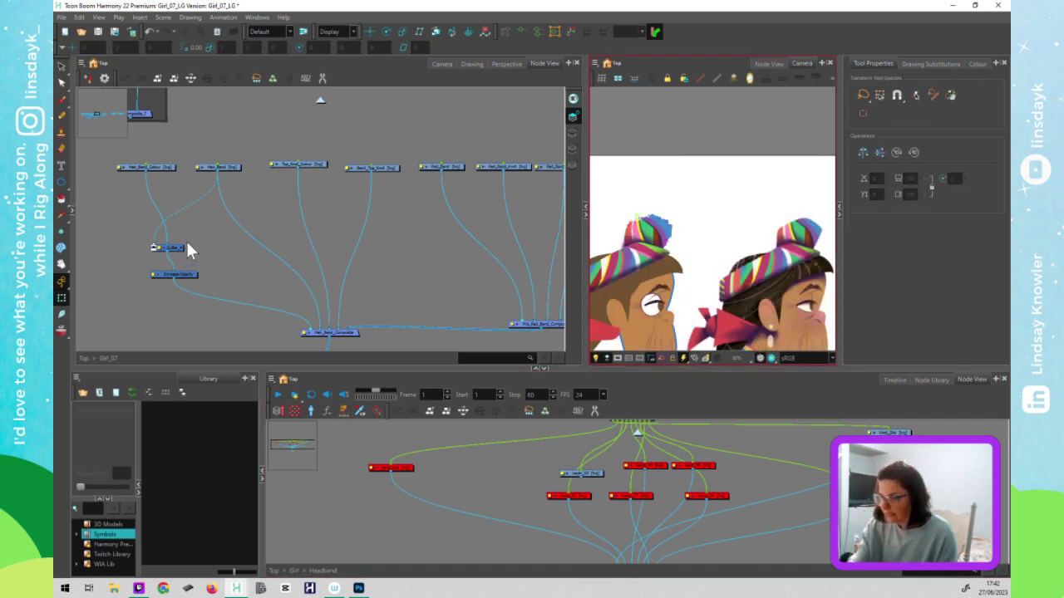
- Duplicate the head band's Cutter and Increase-Opacity nodes and wire them below Top_Knot_Colour into Hair_Band_Composite, with Band_Top_Knot as the matte
{"action": "left_click_drag", "start_coordinate": [137, 304], "coordinate": [202, 238]}
{"action": "left_click_drag", "start_coordinate": [183, 293], "coordinate": [184, 293]}
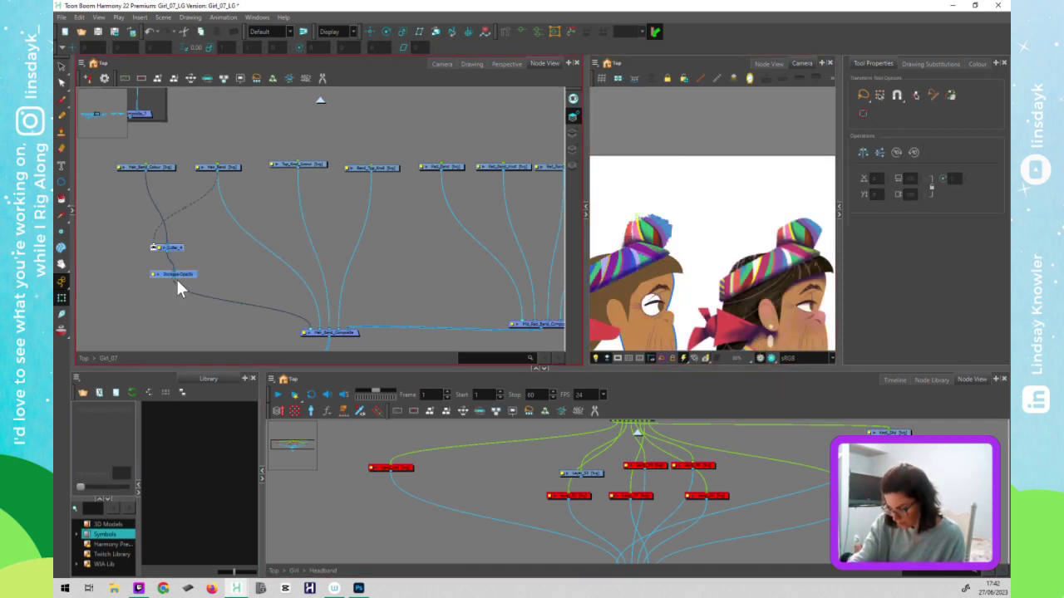
{"action": "key", "text": "ctrl+v"}
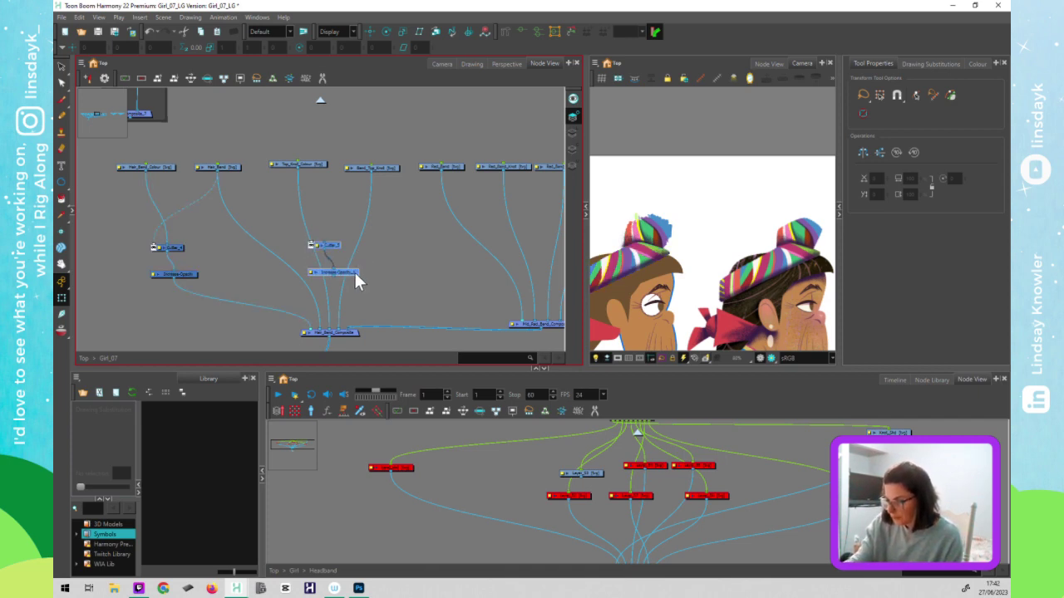
{"action": "mouse_move", "coordinate": [337, 243]}
{"action": "left_mouse_down"}
{"action": "mouse_move", "coordinate": [350, 210]}
{"action": "mouse_move", "coordinate": [316, 225]}
{"action": "mouse_move", "coordinate": [333, 252]}
{"action": "mouse_move", "coordinate": [321, 251]}
{"action": "left_mouse_up"}
{"action": "left_click", "coordinate": [351, 208]}
{"action": "left_click_drag", "start_coordinate": [368, 197], "coordinate": [375, 176]}
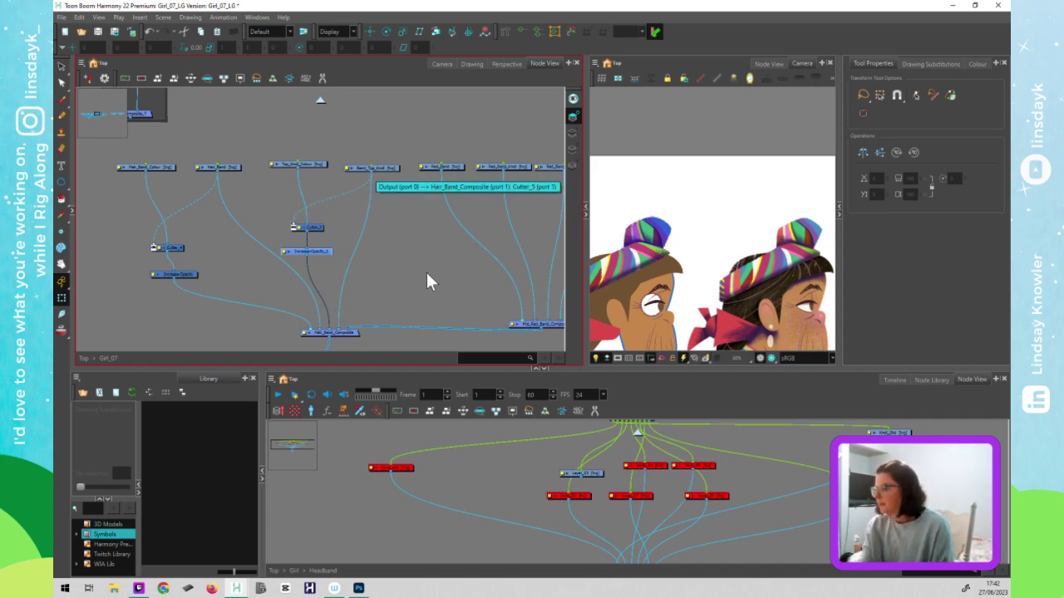
{"action": "left_click", "coordinate": [669, 309]}
{"action": "scroll", "coordinate": [669, 309], "scroll_direction": "up", "scroll_amount": 4}
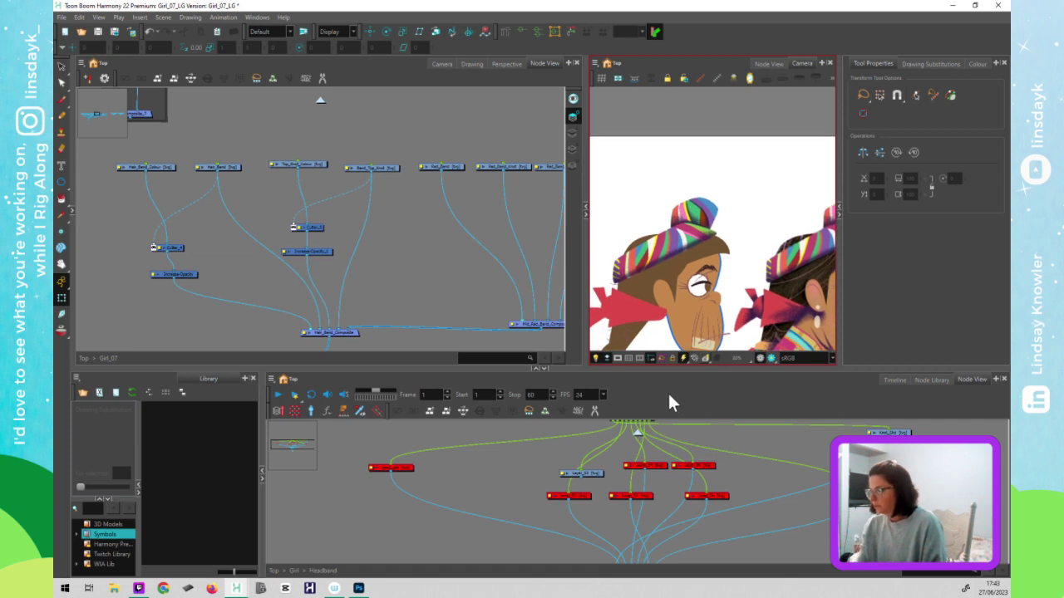
- Add a parent peg above Band_Top_Knot and connect Top_Knot_Colour to the same peg
{"action": "mouse_move", "coordinate": [361, 148]}
{"action": "left_mouse_down"}
{"action": "mouse_move", "coordinate": [386, 209]}
{"action": "mouse_move", "coordinate": [396, 195]}
{"action": "left_mouse_up"}
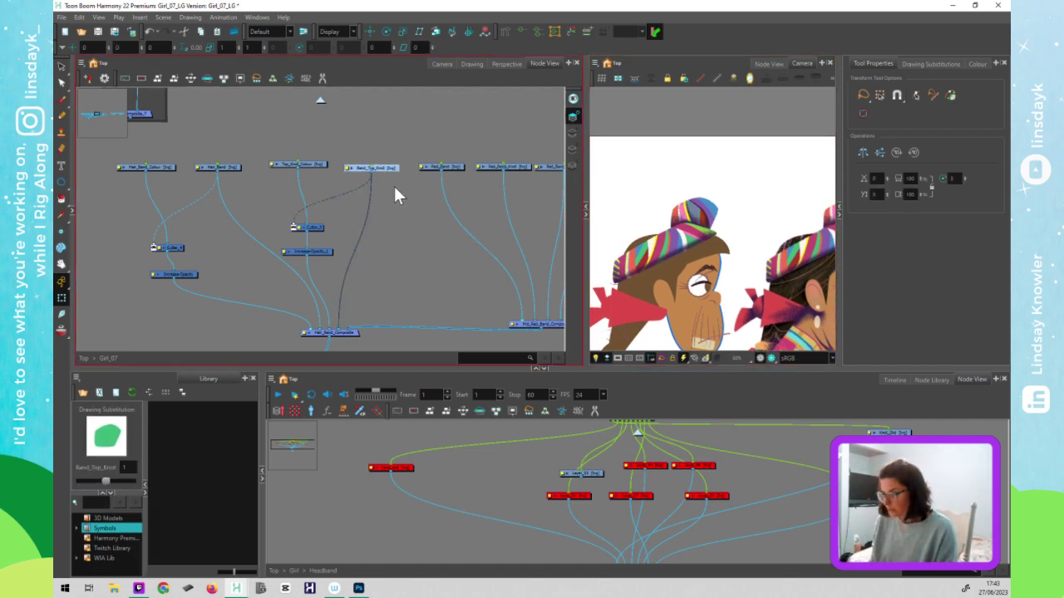
{"action": "key", "text": "ctrl+p"}
{"action": "left_click_drag", "start_coordinate": [365, 136], "coordinate": [300, 164]}
{"action": "left_click_drag", "start_coordinate": [399, 140], "coordinate": [359, 113]}
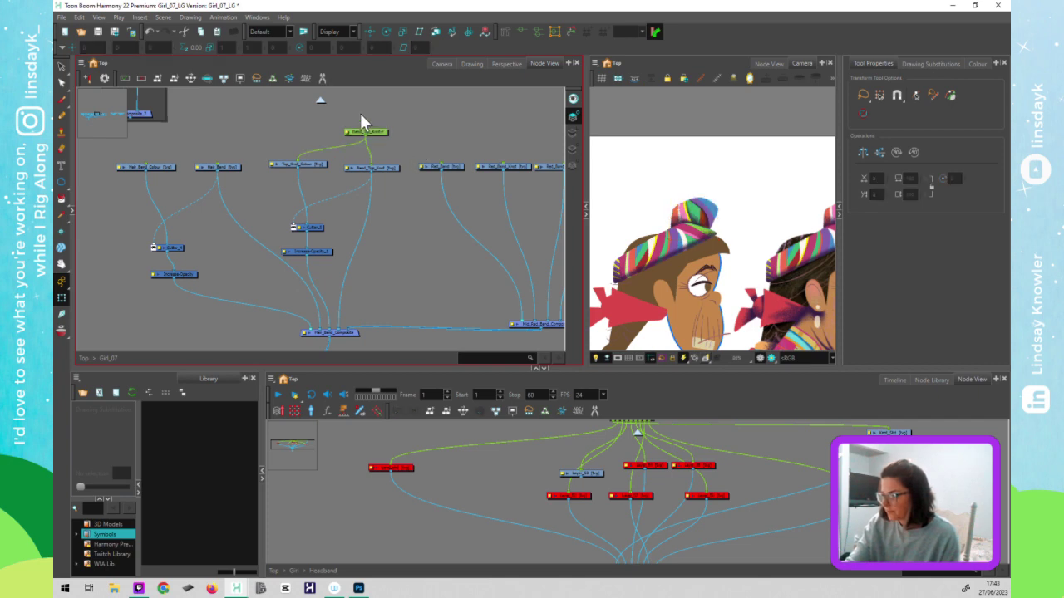
- Test moving the top knot with its peg to check the cut texture, and undo the move
{"action": "left_click", "coordinate": [678, 248]}
{"action": "mouse_move", "coordinate": [700, 206]}
{"action": "left_mouse_down"}
{"action": "mouse_move", "coordinate": [704, 193]}
{"action": "mouse_move", "coordinate": [702, 203]}
{"action": "left_mouse_up"}
{"action": "scroll", "coordinate": [705, 223], "scroll_direction": "up", "scroll_amount": 6}
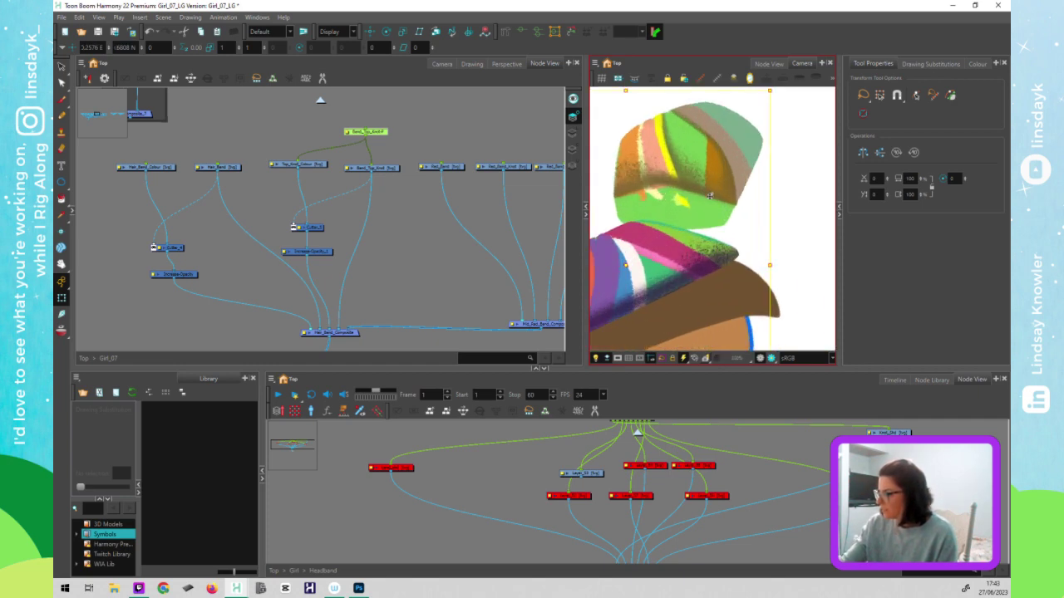
{"action": "scroll", "coordinate": [710, 197], "scroll_direction": "down", "scroll_amount": 4}
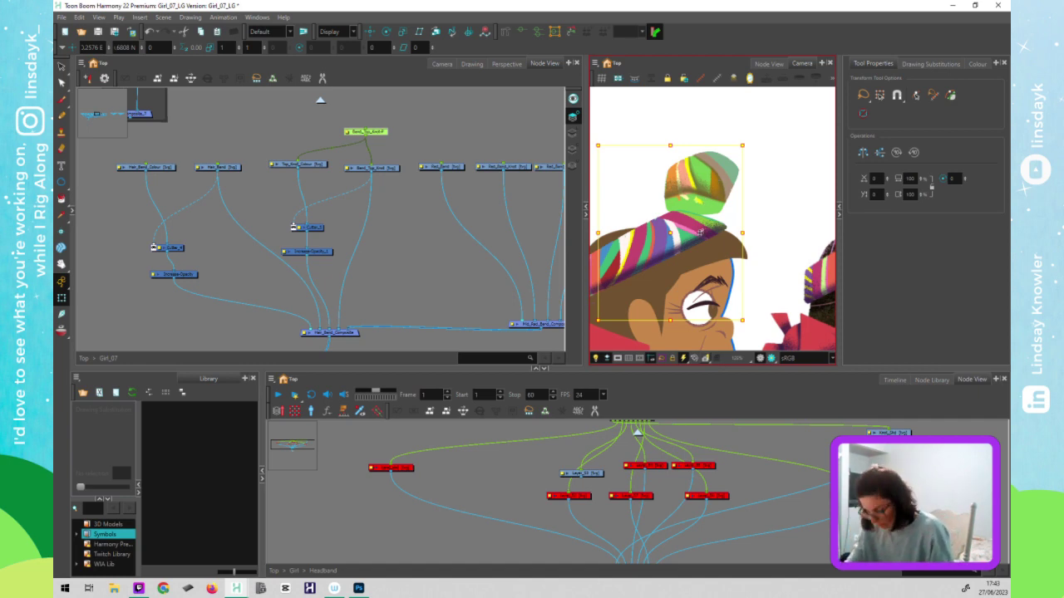
{"action": "key", "text": "ctrl+z"}
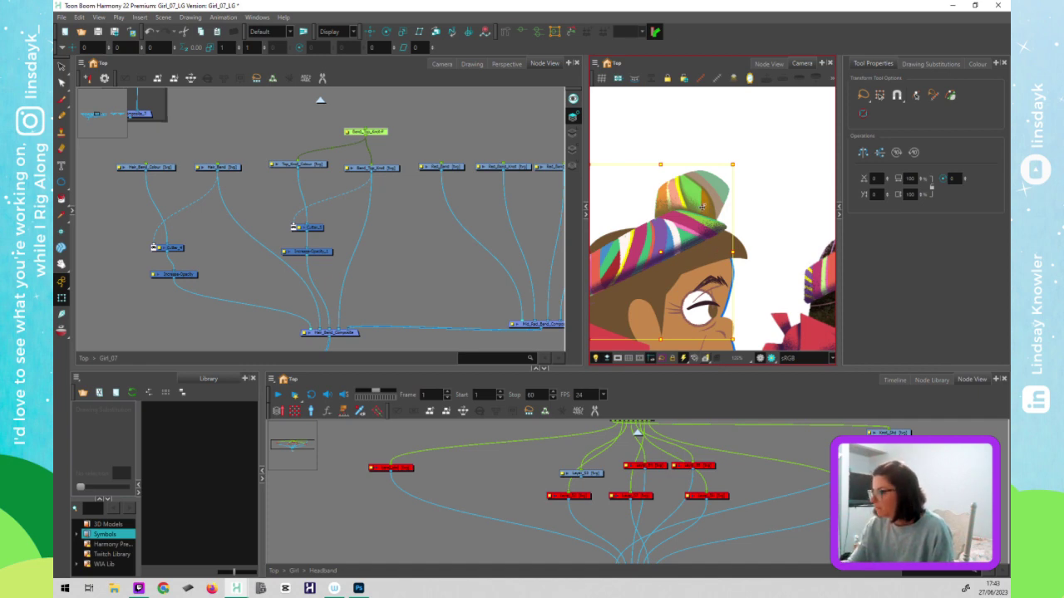
- Save the scene and delete the parent peg above the two top knot drawings
{"action": "key", "text": "ctrl+s"}
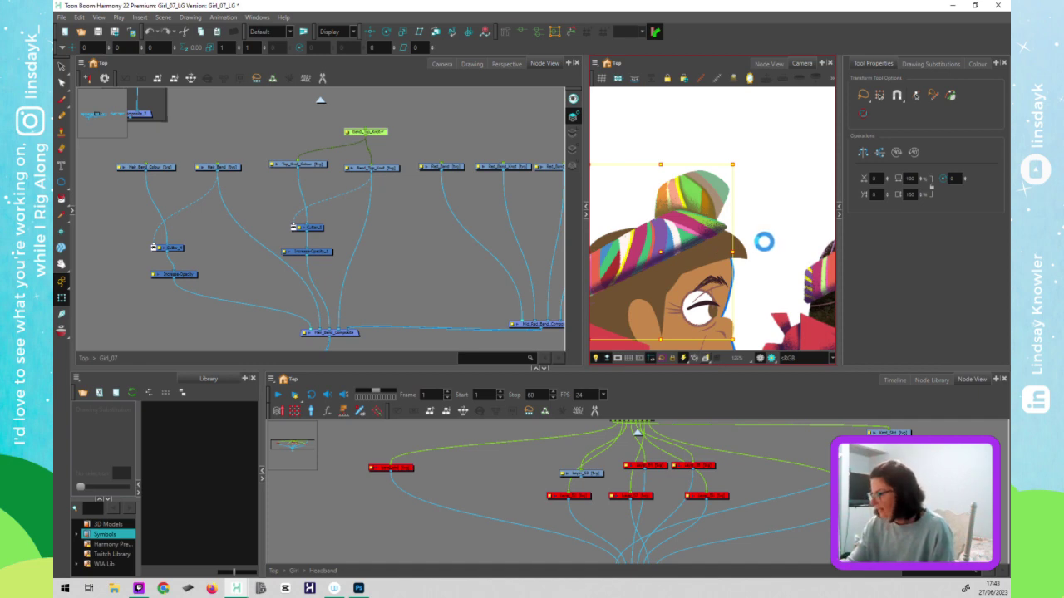
{"action": "left_click", "coordinate": [386, 140]}
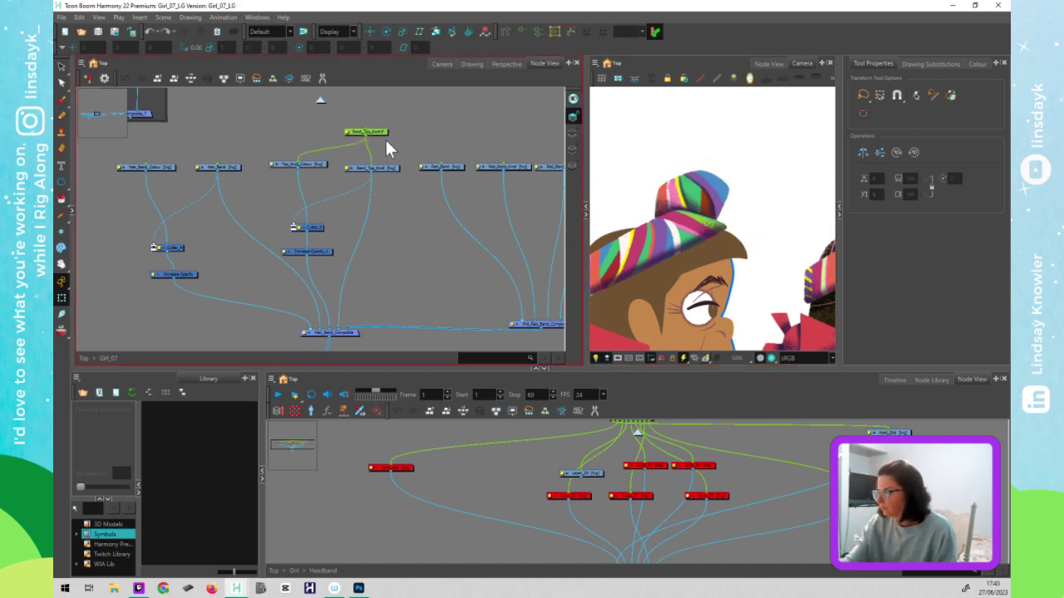
{"action": "left_click", "coordinate": [384, 134]}
{"action": "left_click_drag", "start_coordinate": [389, 143], "coordinate": [361, 108]}
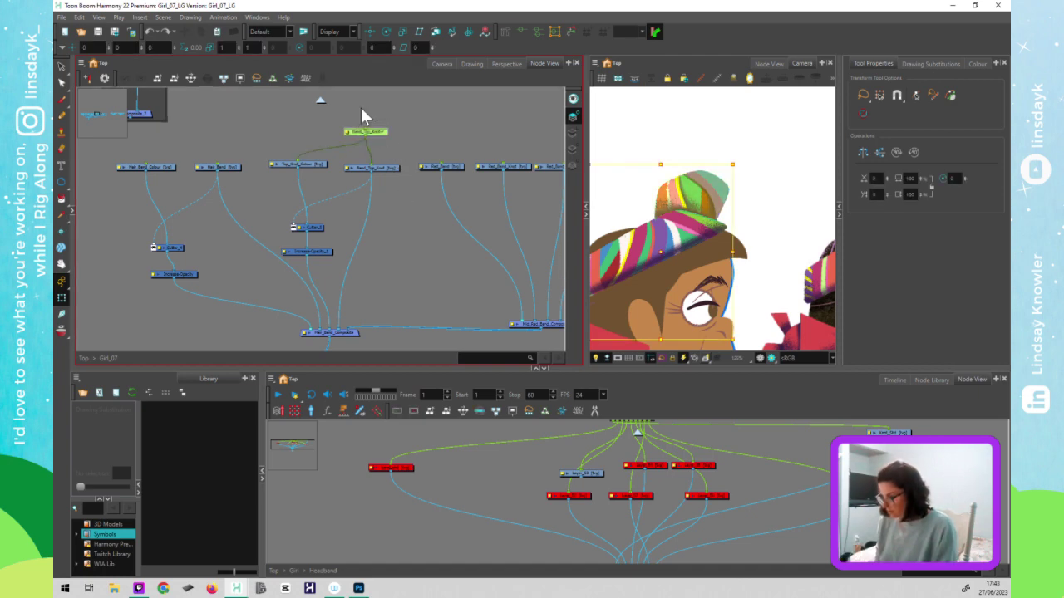
{"action": "key", "text": "Delete"}
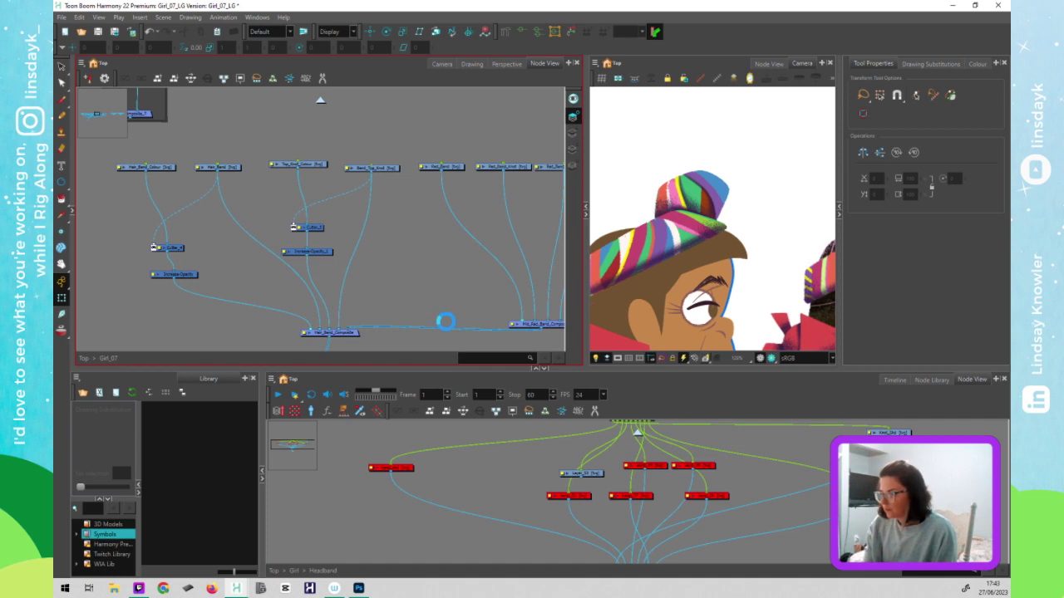
- Disable the Knot_Shd drawing in the Headband group
{"action": "left_click", "coordinate": [771, 359]}
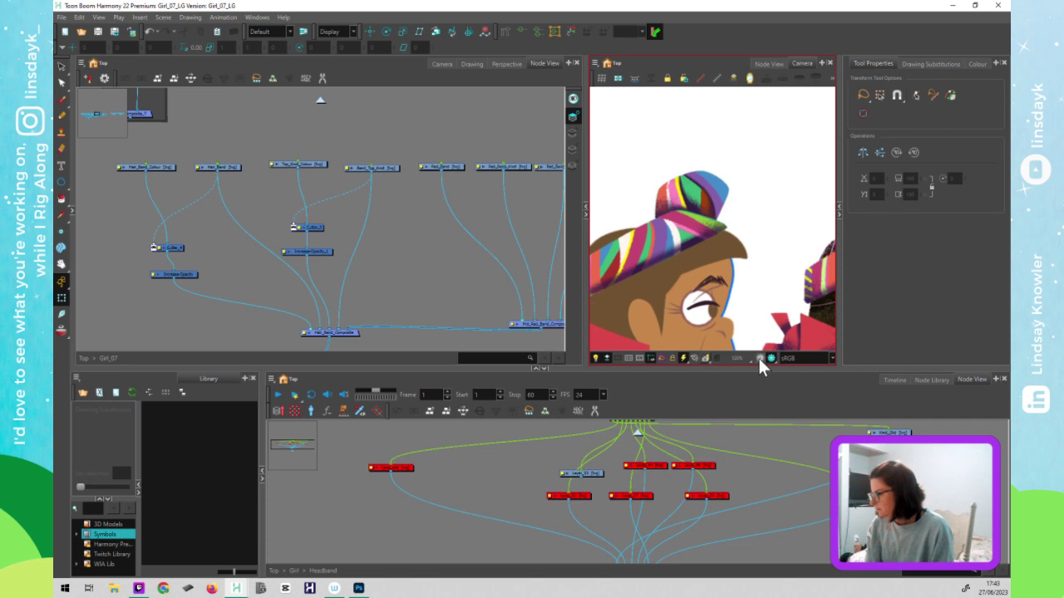
{"action": "left_click", "coordinate": [914, 503]}
{"action": "left_click", "coordinate": [892, 433]}
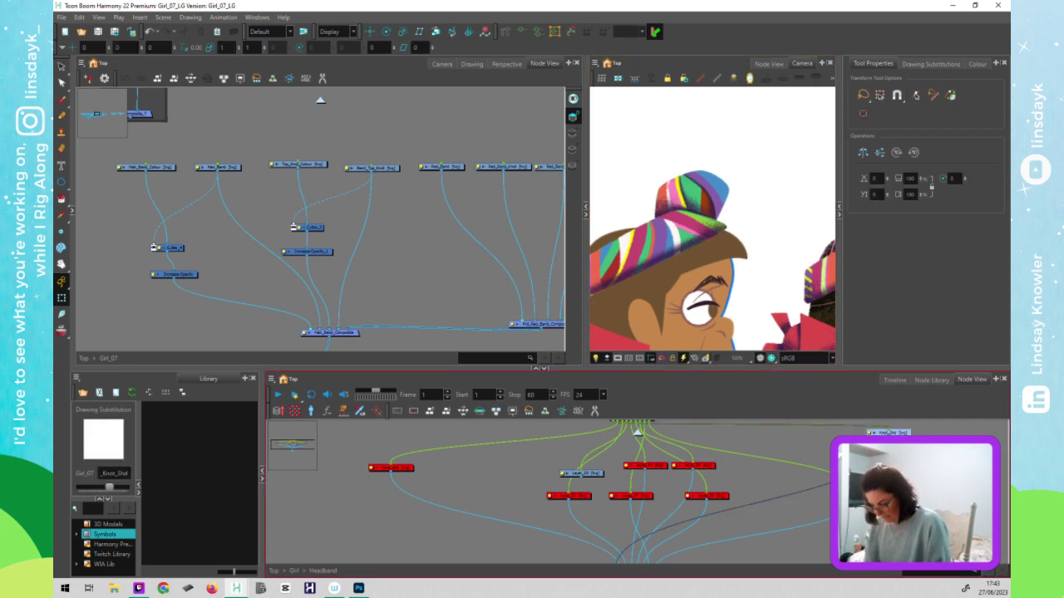
{"action": "left_click", "coordinate": [787, 281]}
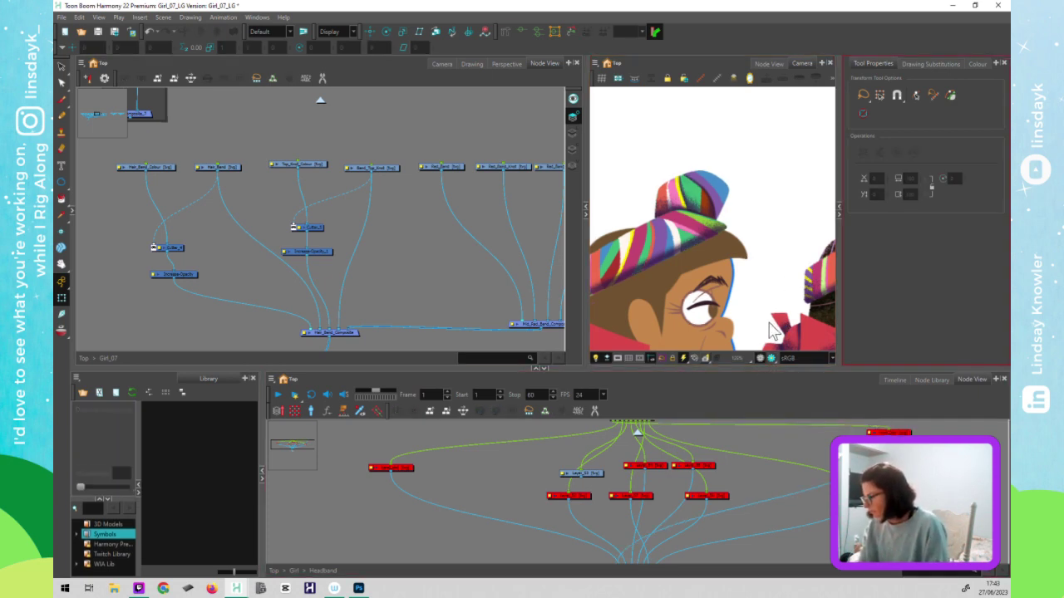
{"action": "scroll", "coordinate": [770, 336], "scroll_direction": "down", "scroll_amount": 2}
- Leave the Headband group, shift its node aside, and enable the disabled drawings in the Girl group
{"action": "left_click", "coordinate": [634, 434]}
{"action": "key", "text": "ctrl+shift+Return"}
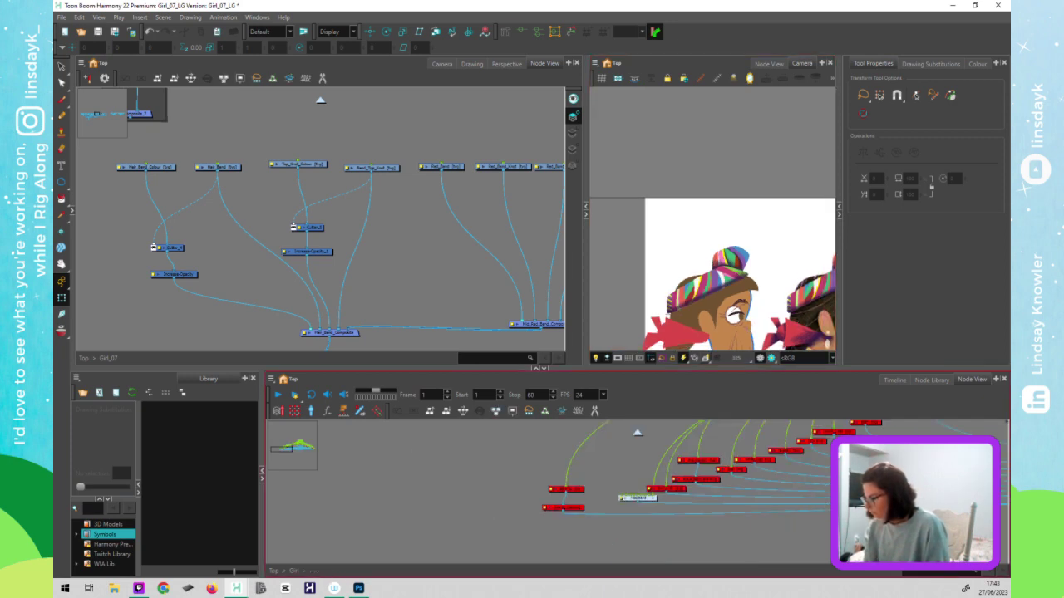
{"action": "left_click", "coordinate": [639, 499]}
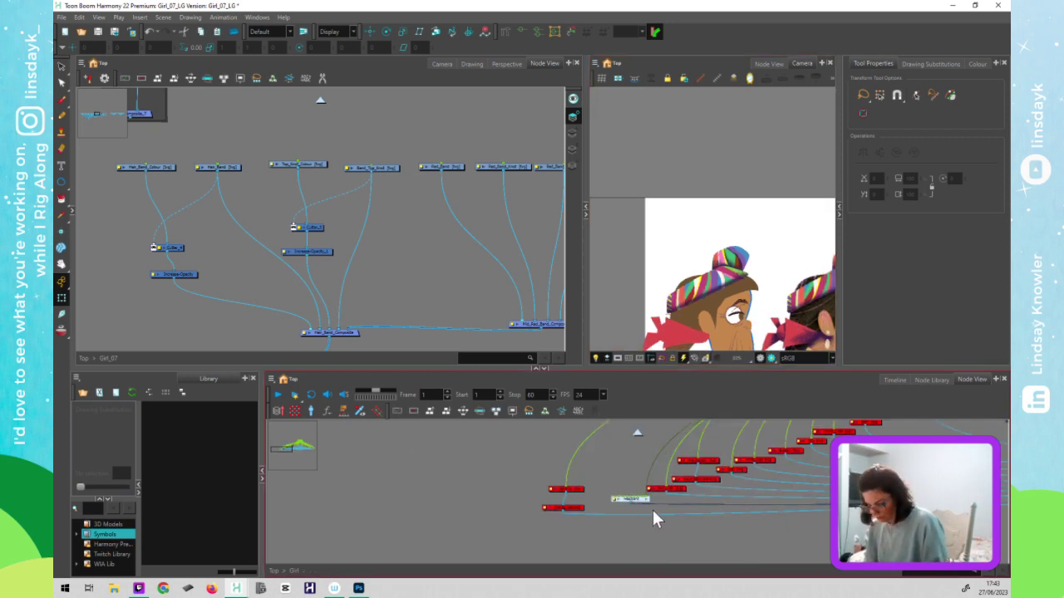
{"action": "left_click", "coordinate": [800, 532]}
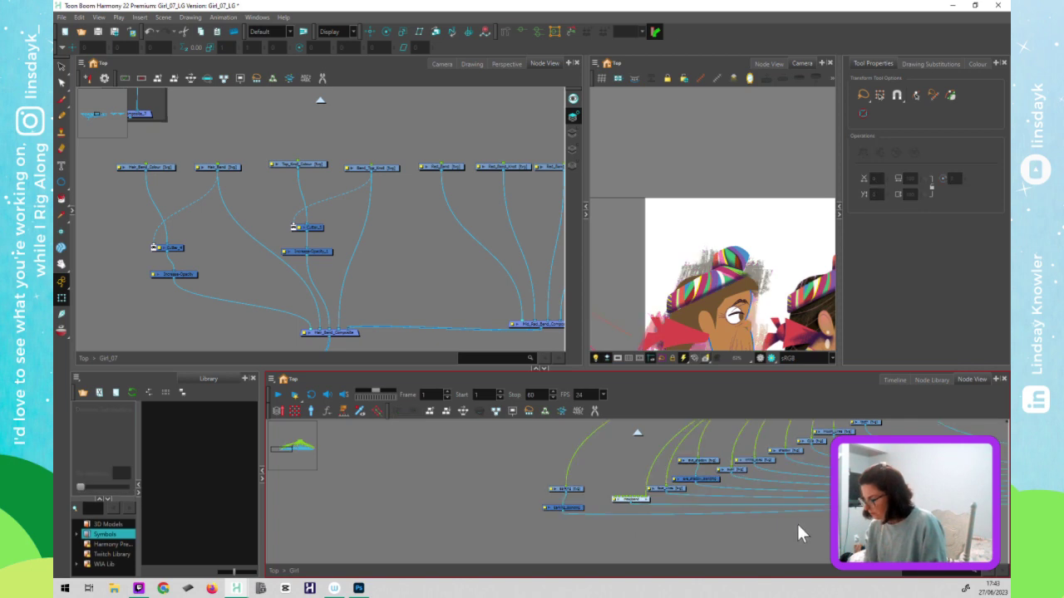
{"action": "left_click_drag", "start_coordinate": [718, 255], "coordinate": [668, 185]}
{"action": "left_click", "coordinate": [780, 541]}
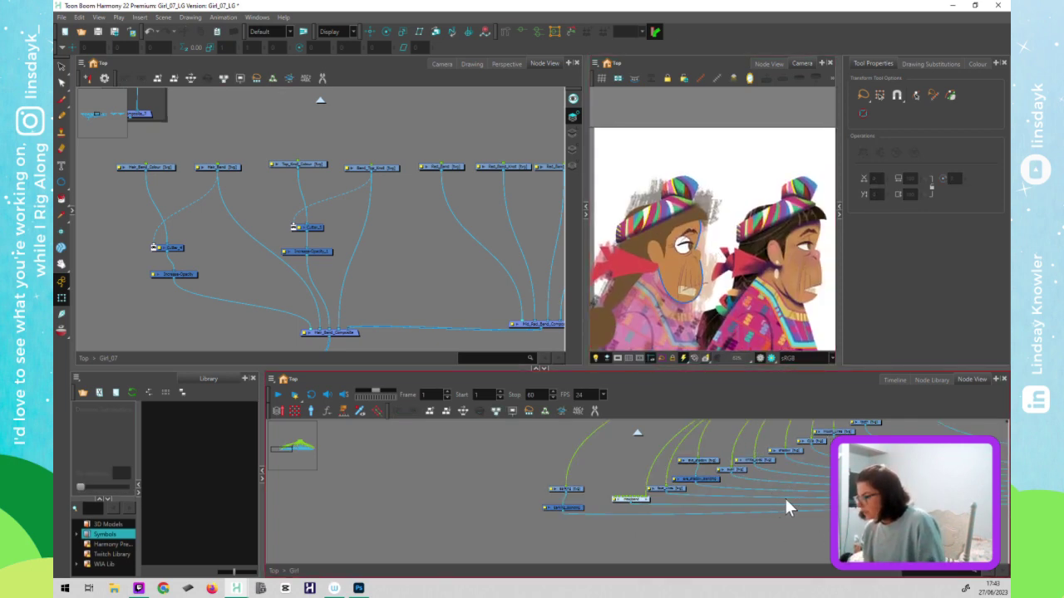
- Set the Hair swatch to a dark brown (H 40, S 82, V 13) sampled from the reference girl's hair, and save the scene
{"action": "left_click", "coordinate": [648, 263]}
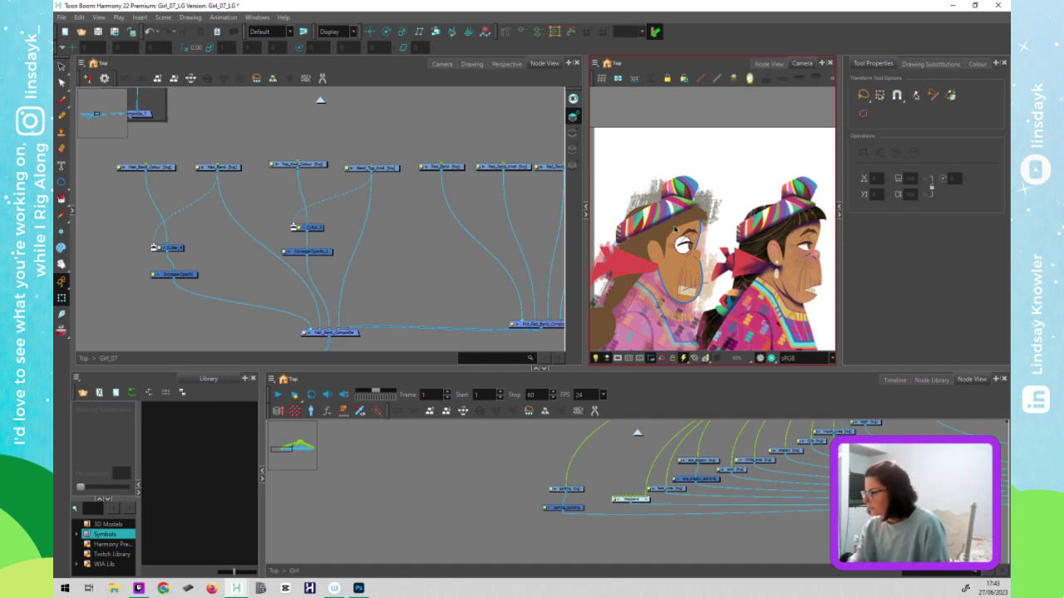
{"action": "left_click", "coordinate": [978, 64]}
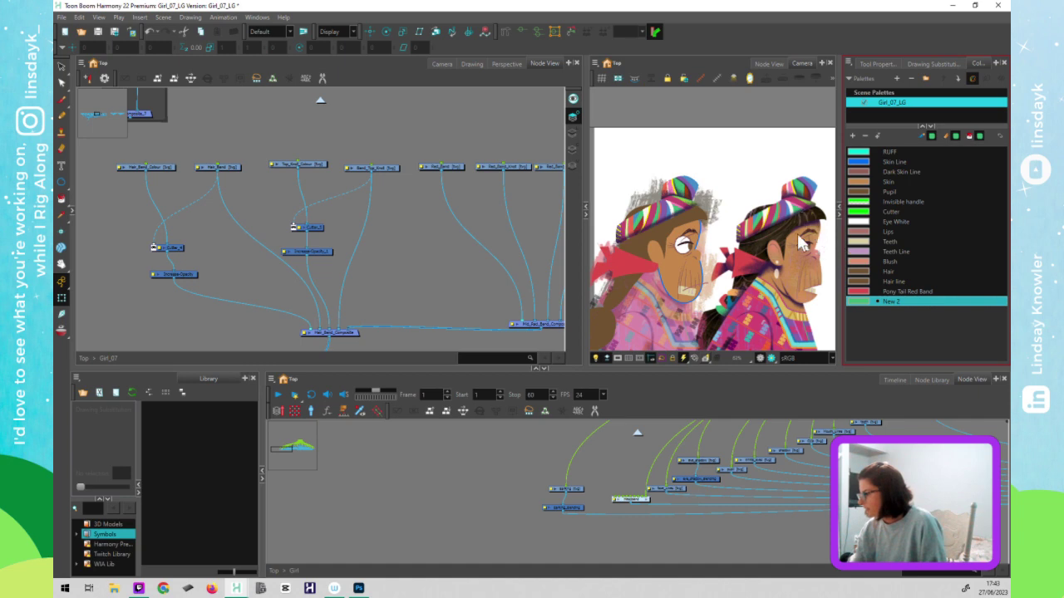
{"action": "double_click", "coordinate": [864, 271]}
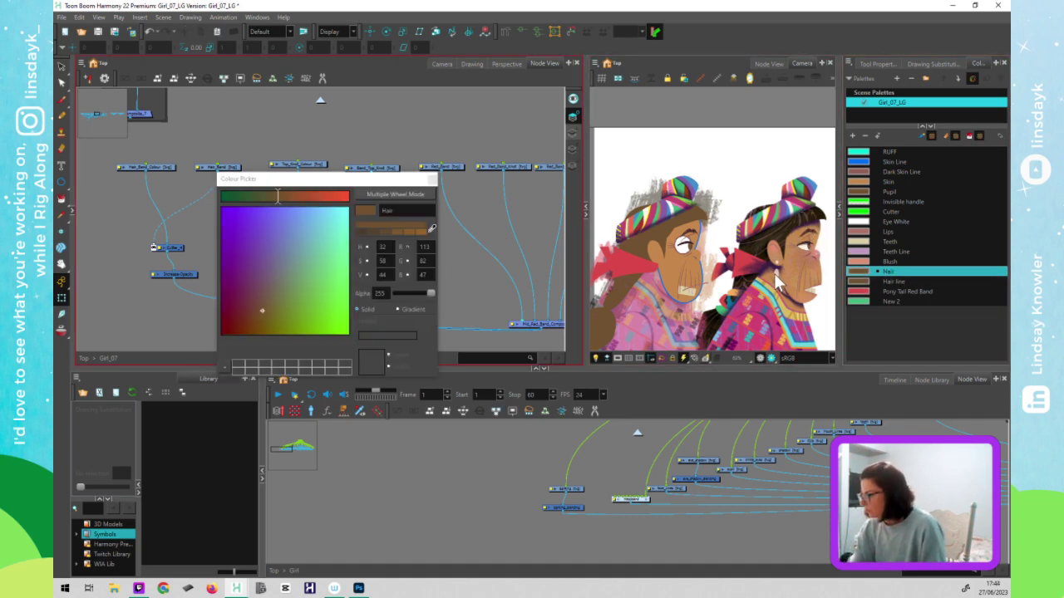
{"action": "scroll", "coordinate": [777, 281], "scroll_direction": "up", "scroll_amount": 3}
{"action": "scroll", "coordinate": [777, 281], "scroll_direction": "up", "scroll_amount": 2}
{"action": "left_click", "coordinate": [431, 227]}
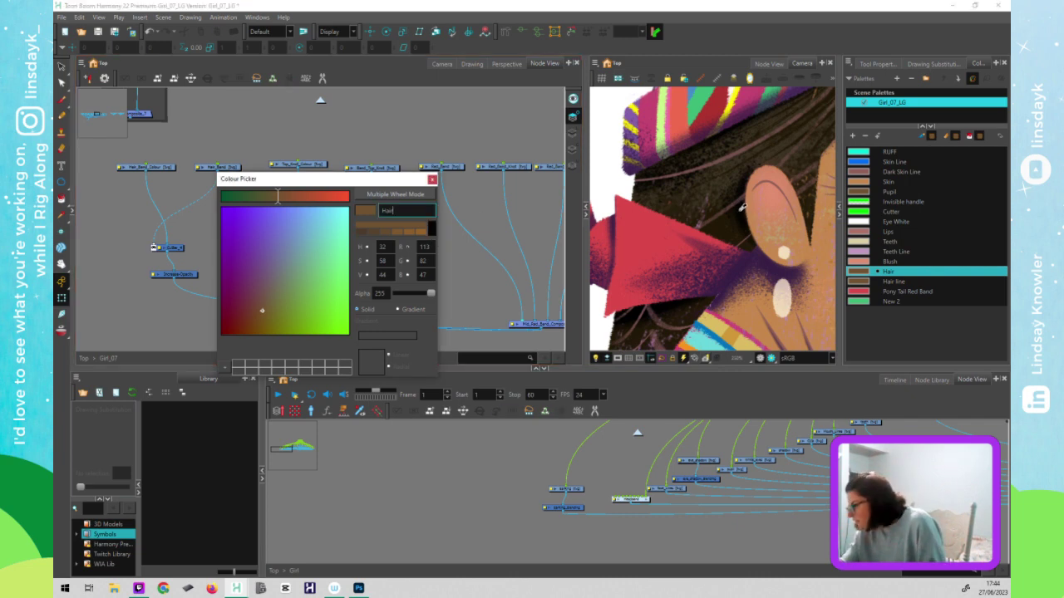
{"action": "left_click", "coordinate": [742, 211]}
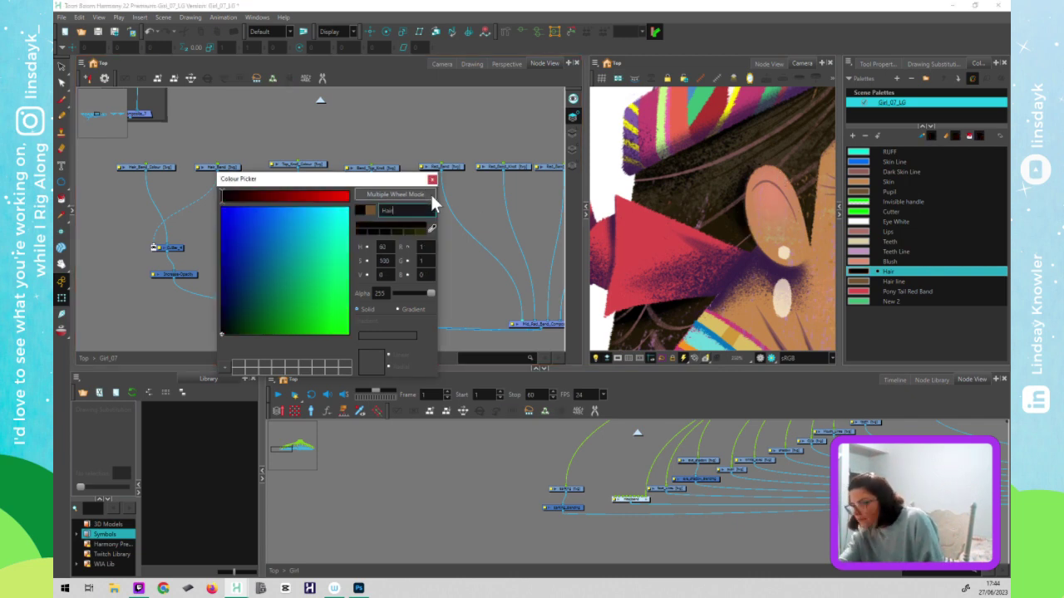
{"action": "left_click", "coordinate": [431, 228]}
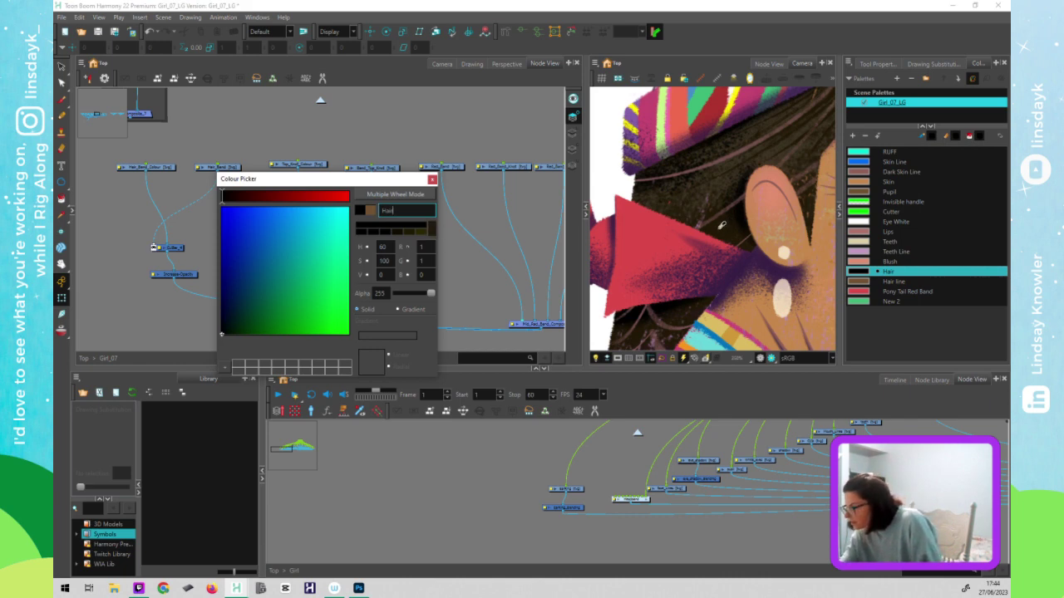
{"action": "left_click", "coordinate": [718, 230]}
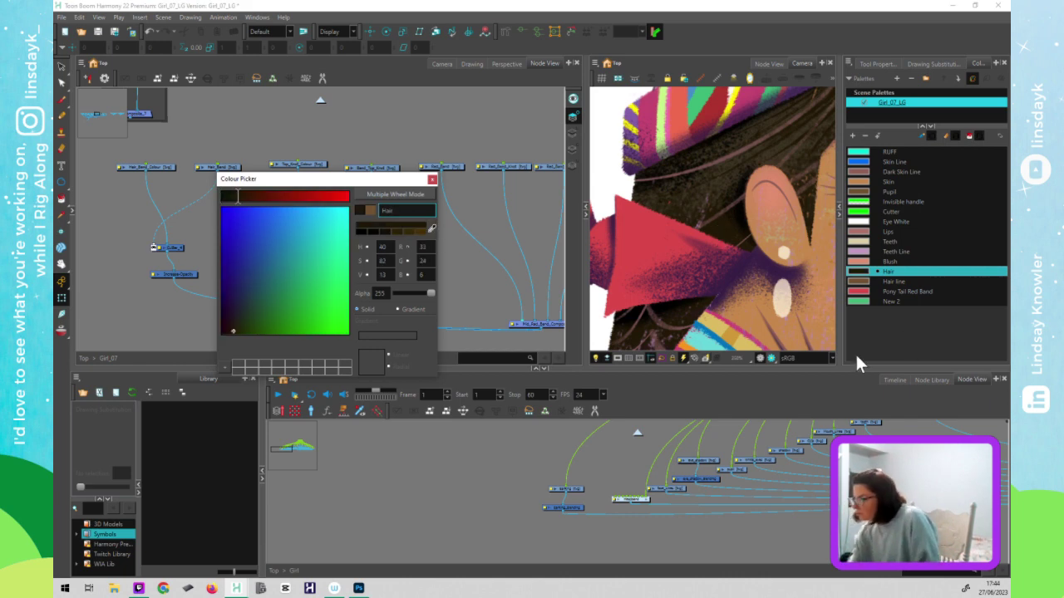
{"action": "left_click", "coordinate": [432, 179]}
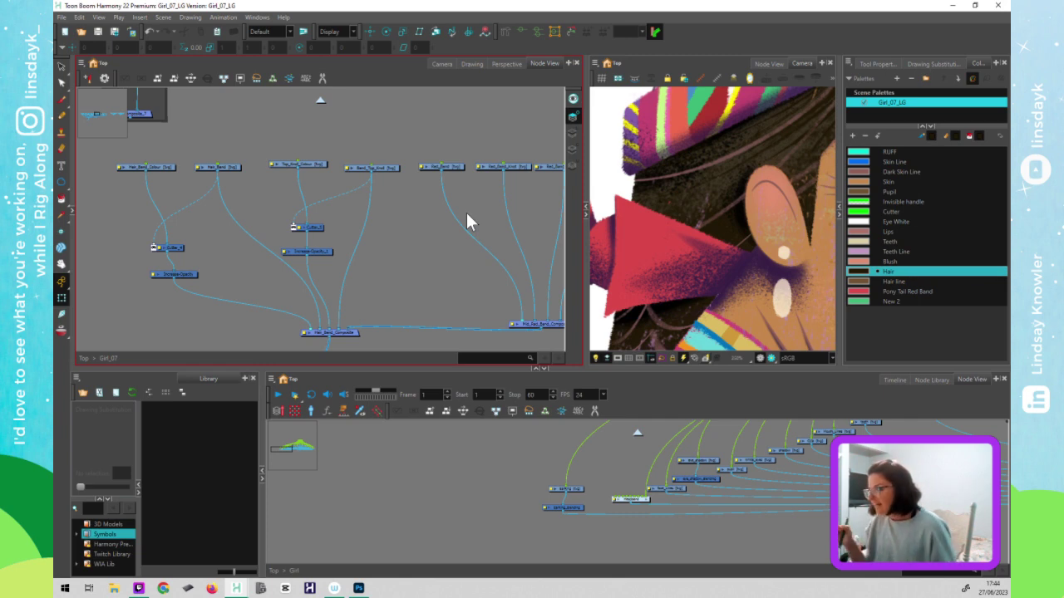
{"action": "key", "text": "ctrl+s"}
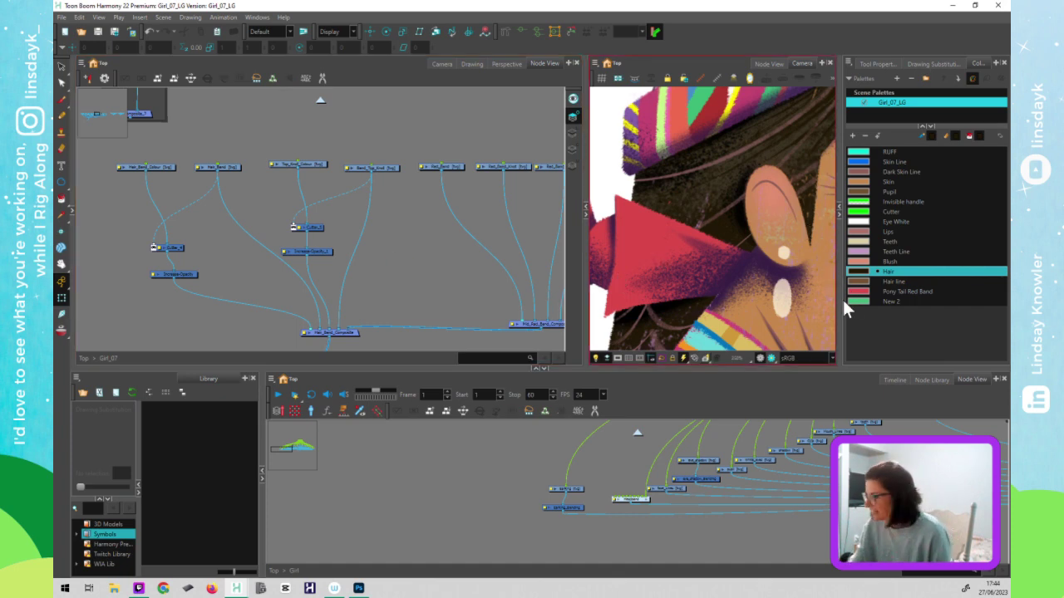
- Compare the rig's hair with the reference girl and inspect the colour of the Hair line swatch
{"action": "scroll", "coordinate": [804, 318], "scroll_direction": "down", "scroll_amount": 3}
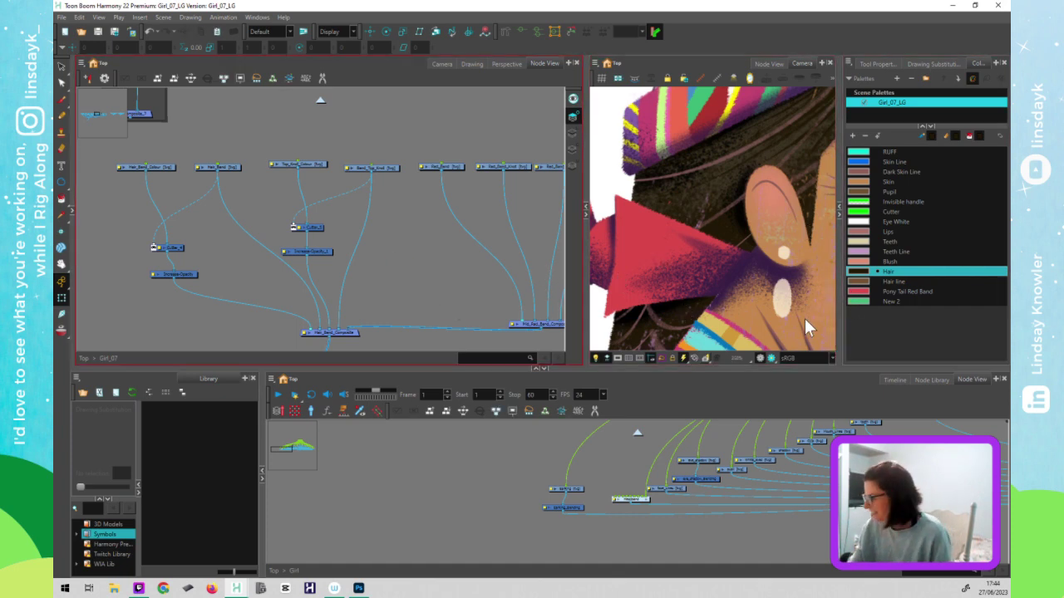
{"action": "scroll", "coordinate": [765, 282], "scroll_direction": "down", "scroll_amount": 2}
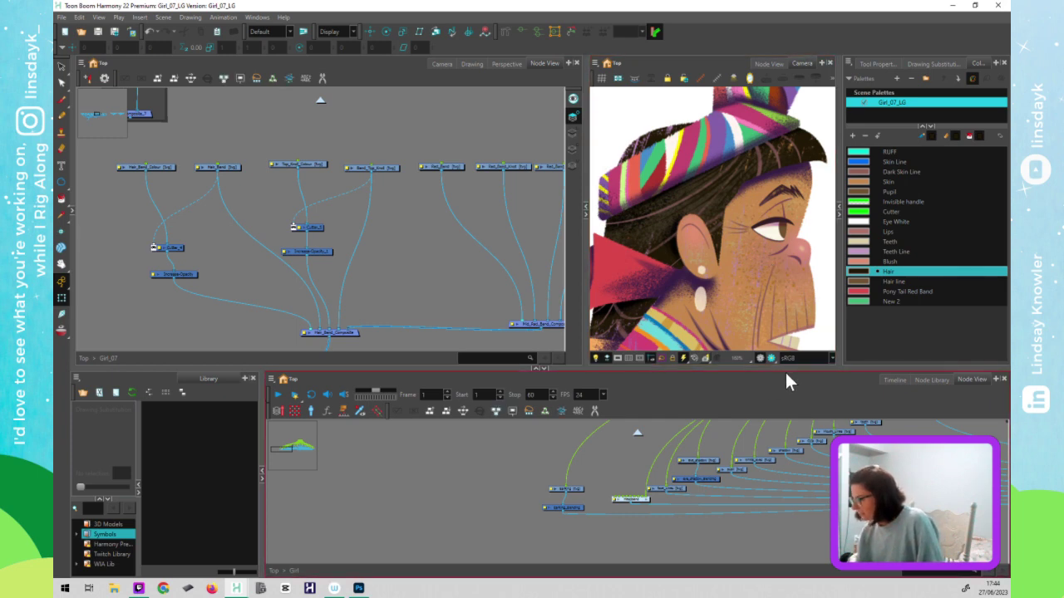
{"action": "scroll", "coordinate": [731, 335], "scroll_direction": "down", "scroll_amount": 4}
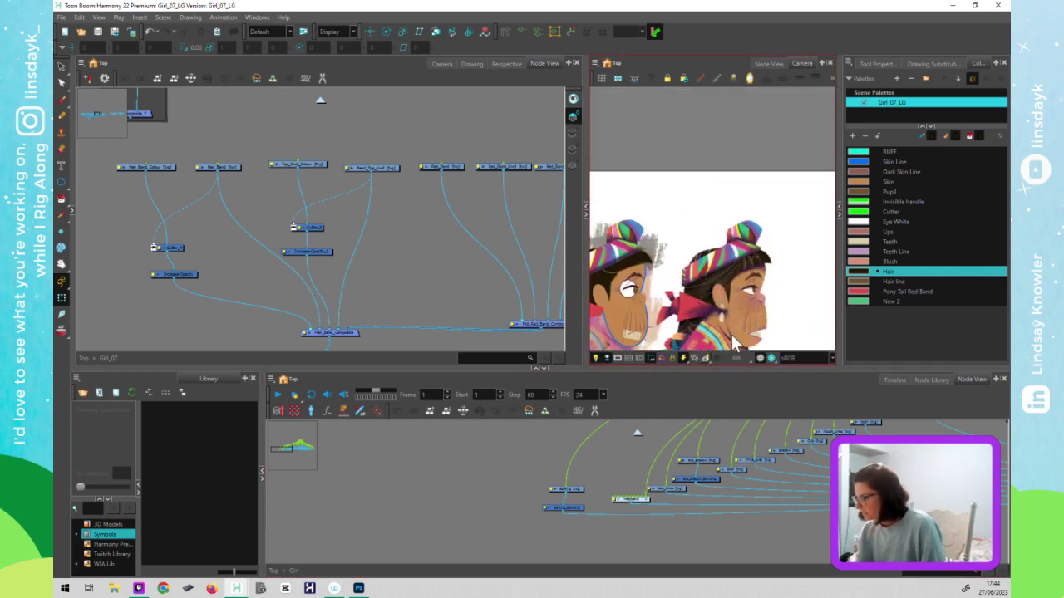
{"action": "key", "text": "ctrl+a"}
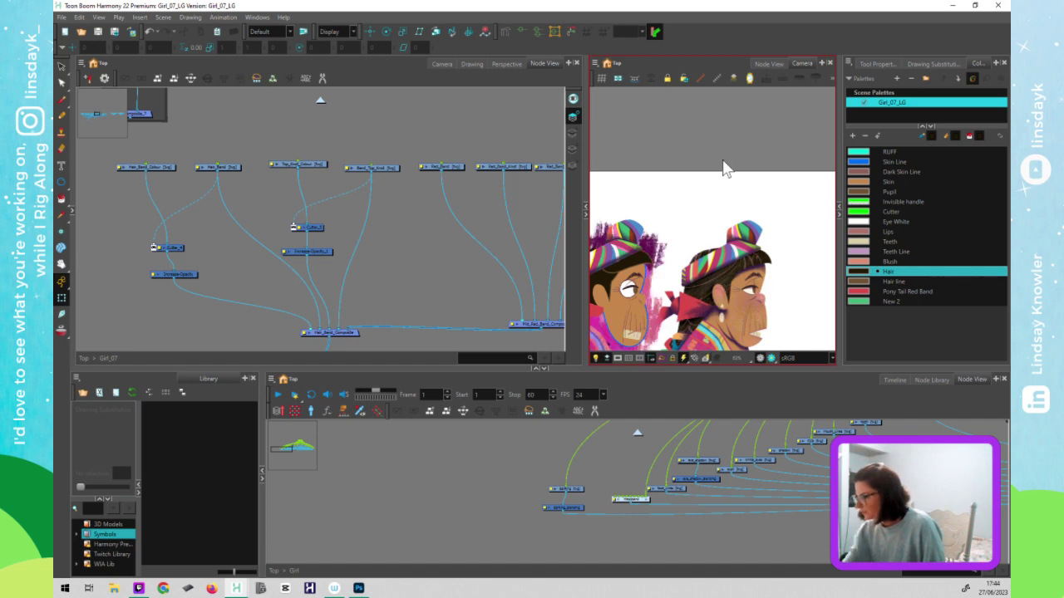
{"action": "scroll", "coordinate": [677, 345], "scroll_direction": "up", "scroll_amount": 2}
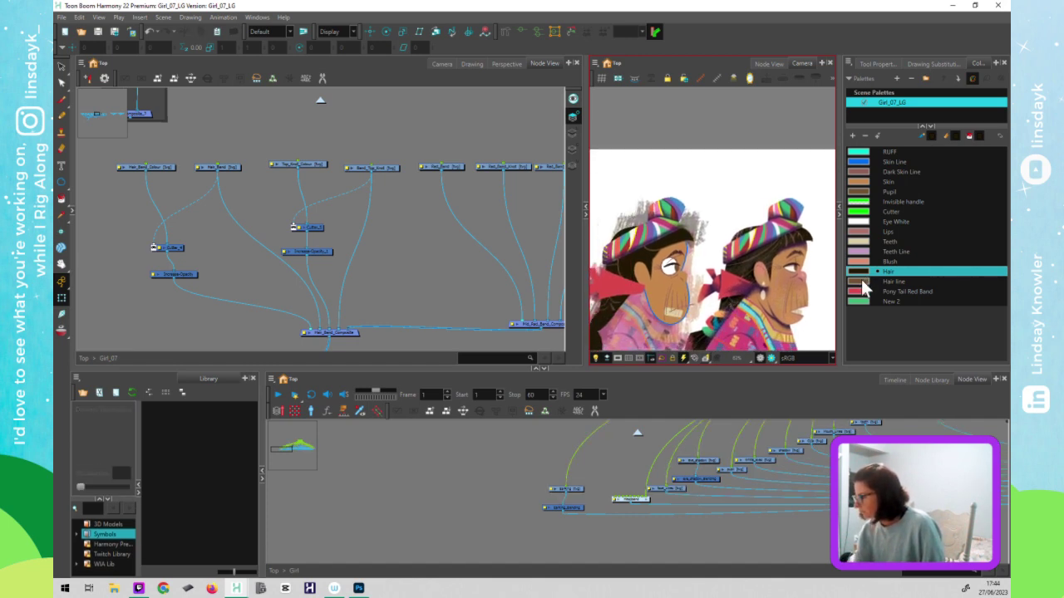
{"action": "double_click", "coordinate": [864, 282]}
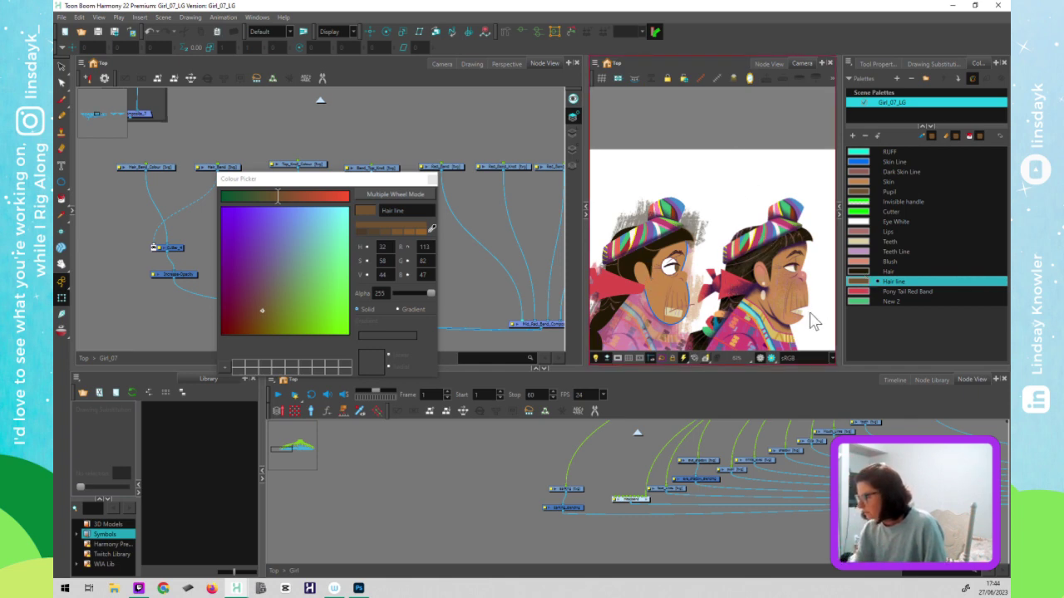
{"action": "left_click", "coordinate": [432, 178]}
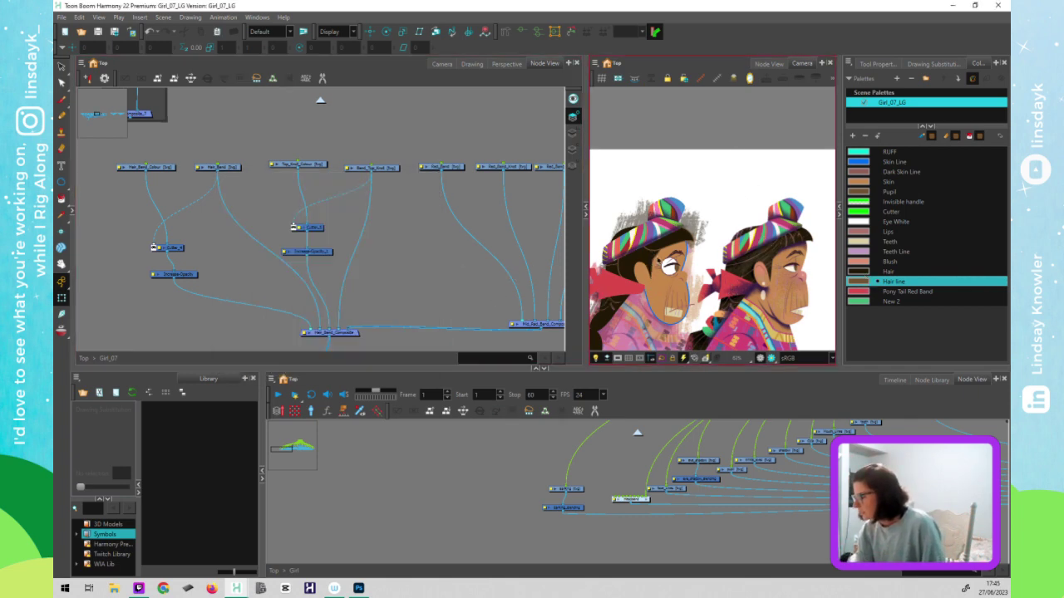
- Recolour the outline of the front hair shape above the girl's forehead with the Hair swatch
{"action": "scroll", "coordinate": [673, 242], "scroll_direction": "up", "scroll_amount": 3}
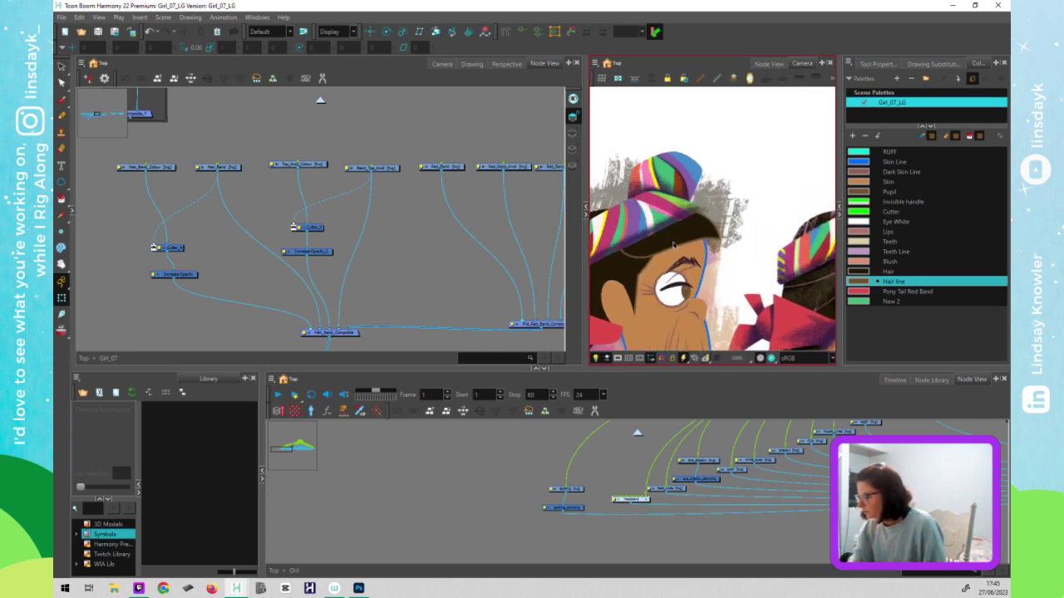
{"action": "scroll", "coordinate": [673, 245], "scroll_direction": "up", "scroll_amount": 2}
{"action": "left_click", "coordinate": [682, 356]}
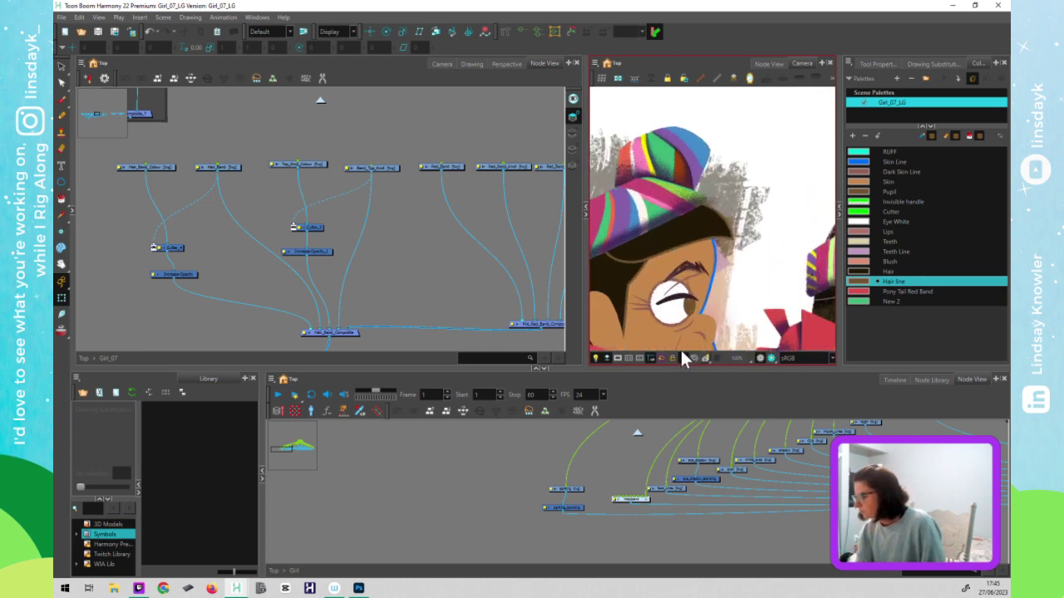
{"action": "left_click", "coordinate": [679, 241]}
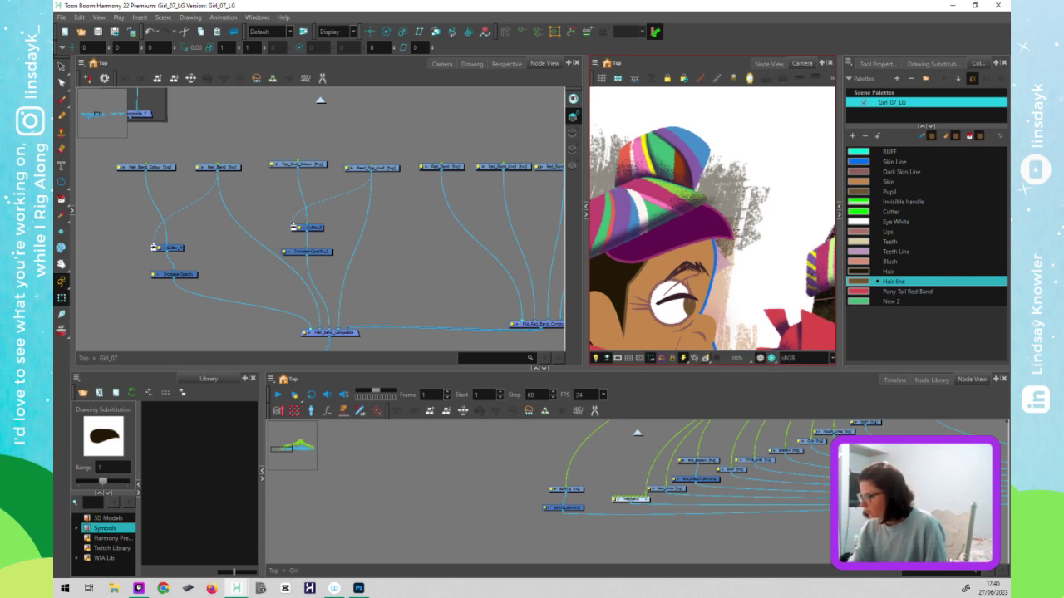
{"action": "key", "text": "alt+s"}
{"action": "left_click", "coordinate": [728, 231]}
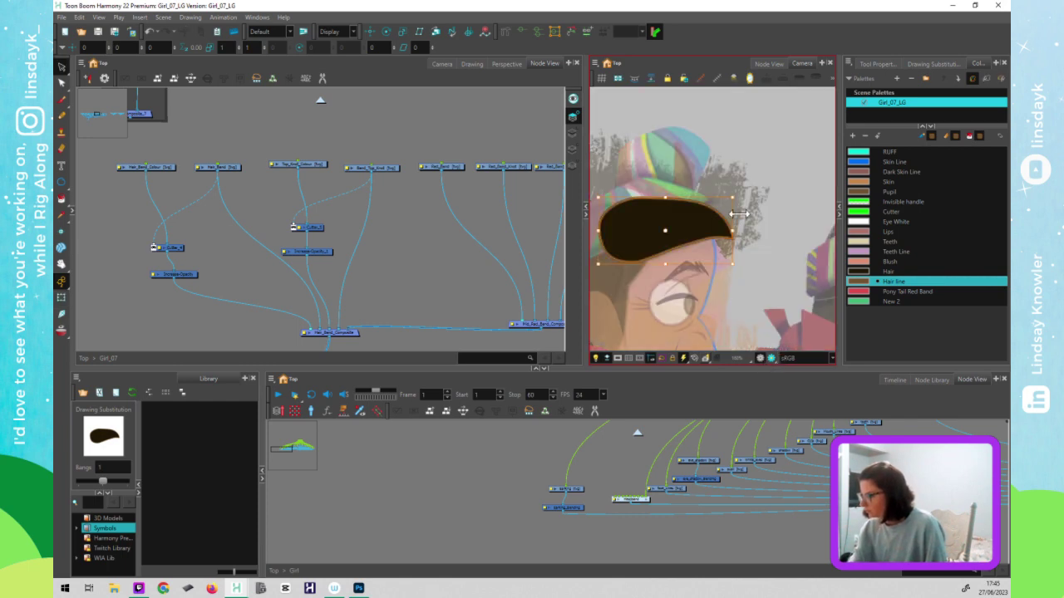
{"action": "left_click", "coordinate": [896, 283]}
{"action": "left_click", "coordinate": [894, 271]}
{"action": "left_click", "coordinate": [758, 288]}
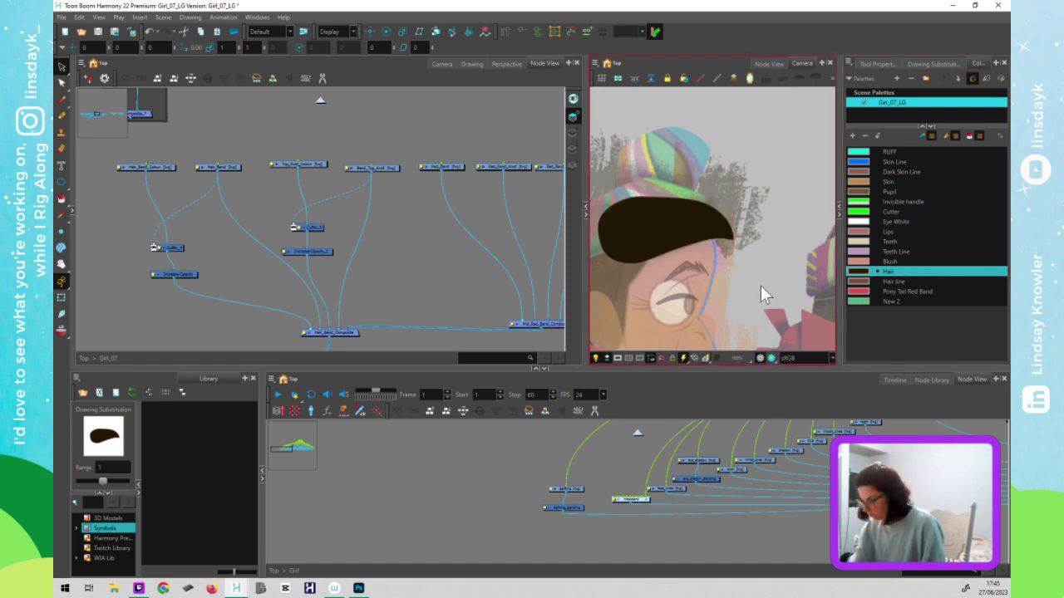
- Apply the Hair swatch to the outline of the Cut_in_Hair drawing and deselect it
{"action": "left_click", "coordinate": [621, 301]}
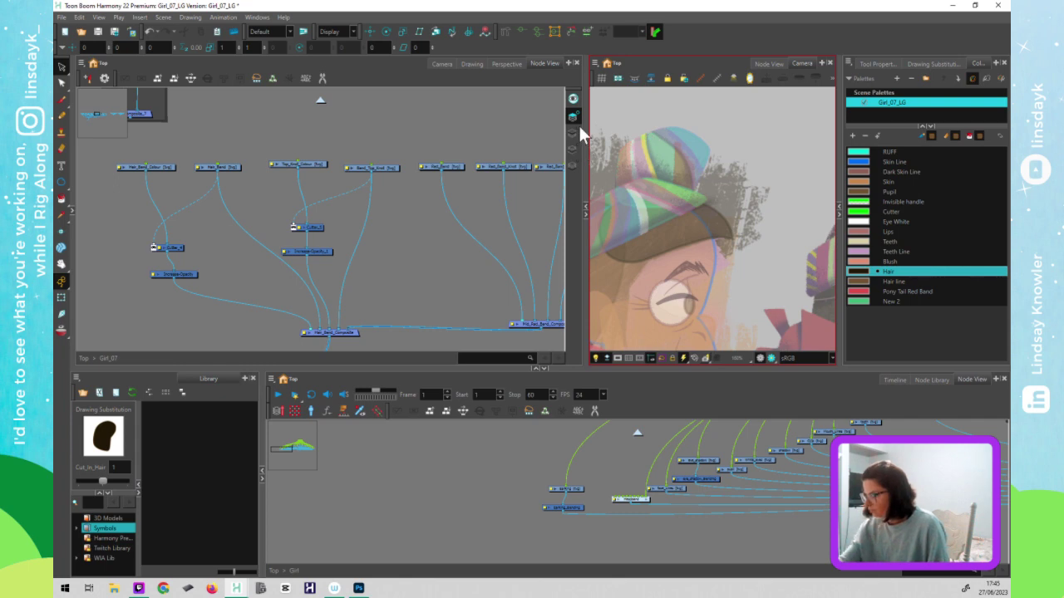
{"action": "left_click", "coordinate": [630, 292]}
{"action": "left_click", "coordinate": [626, 303]}
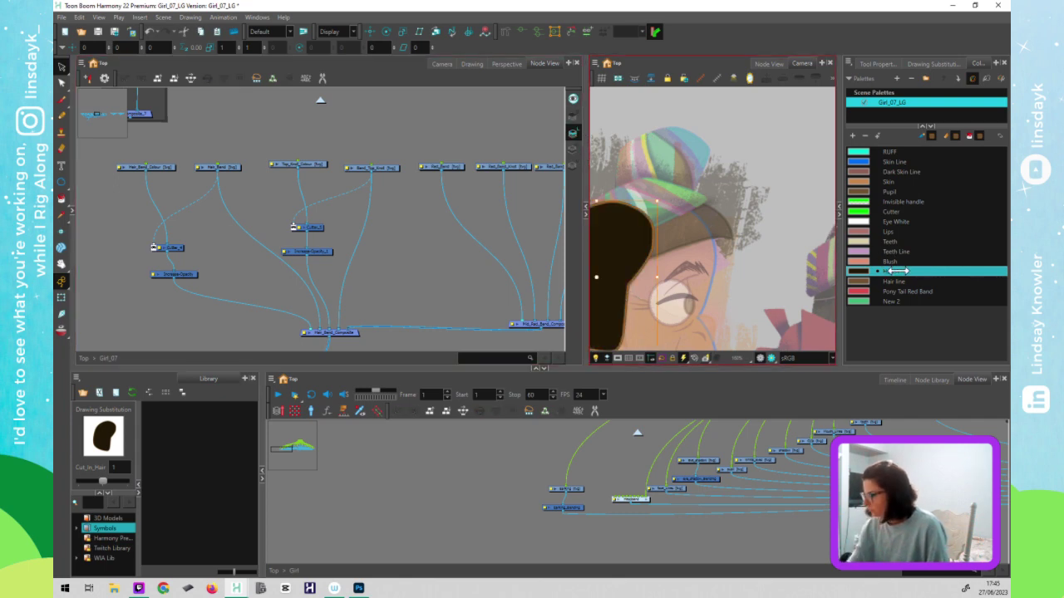
{"action": "left_click", "coordinate": [898, 271]}
{"action": "left_click", "coordinate": [761, 291]}
{"action": "key", "text": "shift+t"}
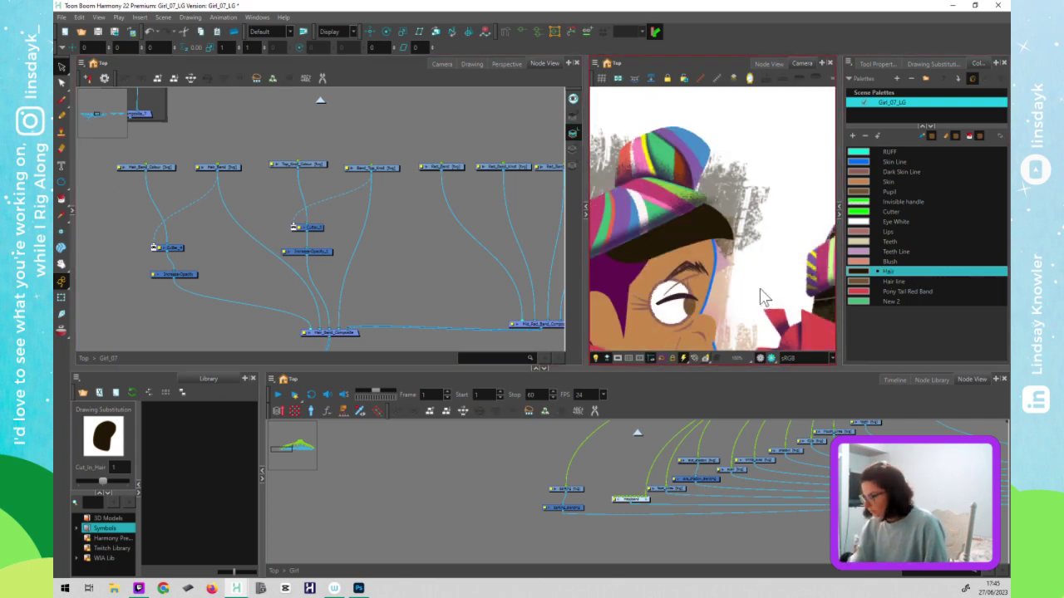
{"action": "left_click", "coordinate": [733, 336]}
- Select the strokes of the Pony_Lines drawing on the girl's pony tail and locate its node in the network
{"action": "scroll", "coordinate": [732, 334], "scroll_direction": "down", "scroll_amount": 2}
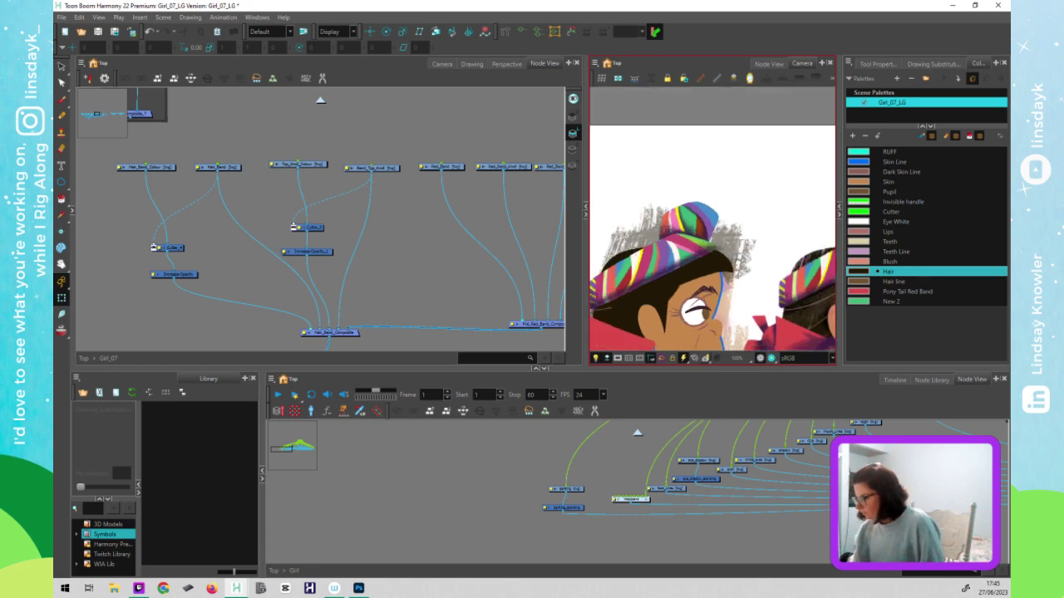
{"action": "left_click_drag", "start_coordinate": [732, 334], "coordinate": [766, 222]}
{"action": "scroll", "coordinate": [682, 332], "scroll_direction": "down", "scroll_amount": 2}
{"action": "left_click_drag", "start_coordinate": [681, 331], "coordinate": [668, 295]}
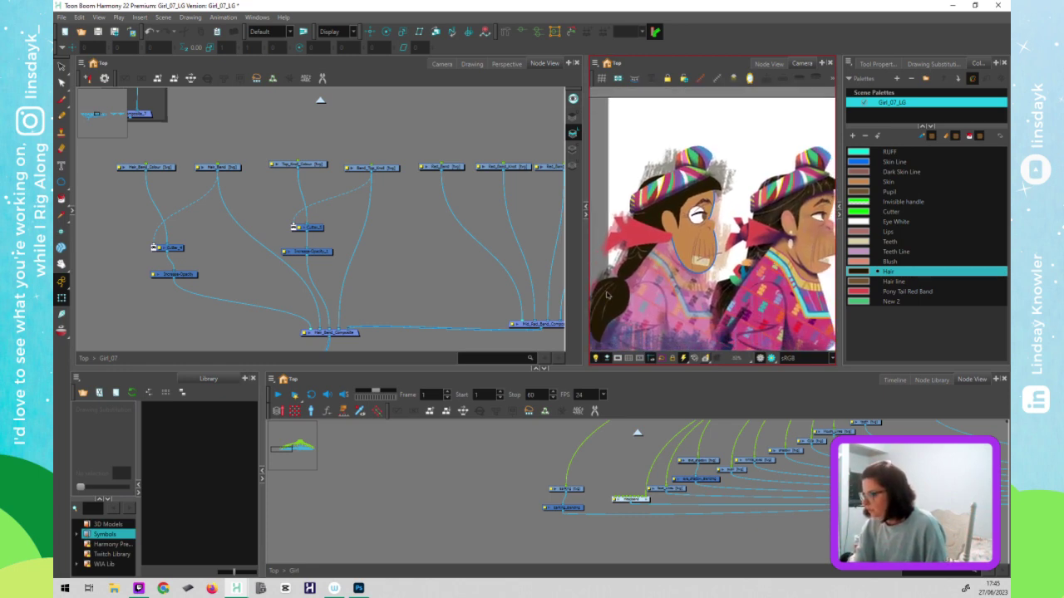
{"action": "left_click", "coordinate": [609, 290]}
{"action": "key", "text": "alt+s"}
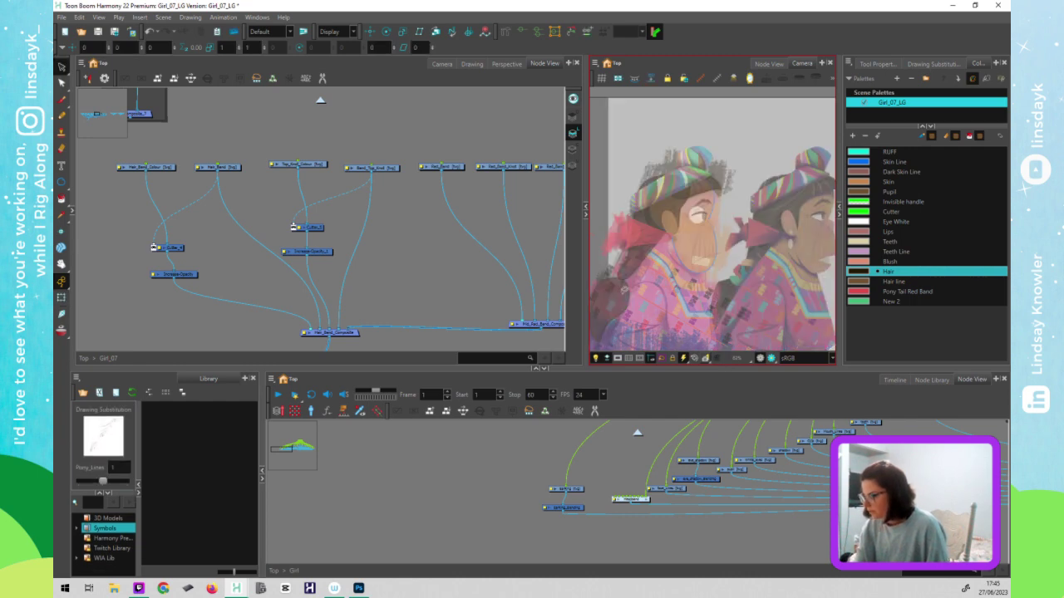
{"action": "left_click_drag", "start_coordinate": [647, 192], "coordinate": [685, 285]}
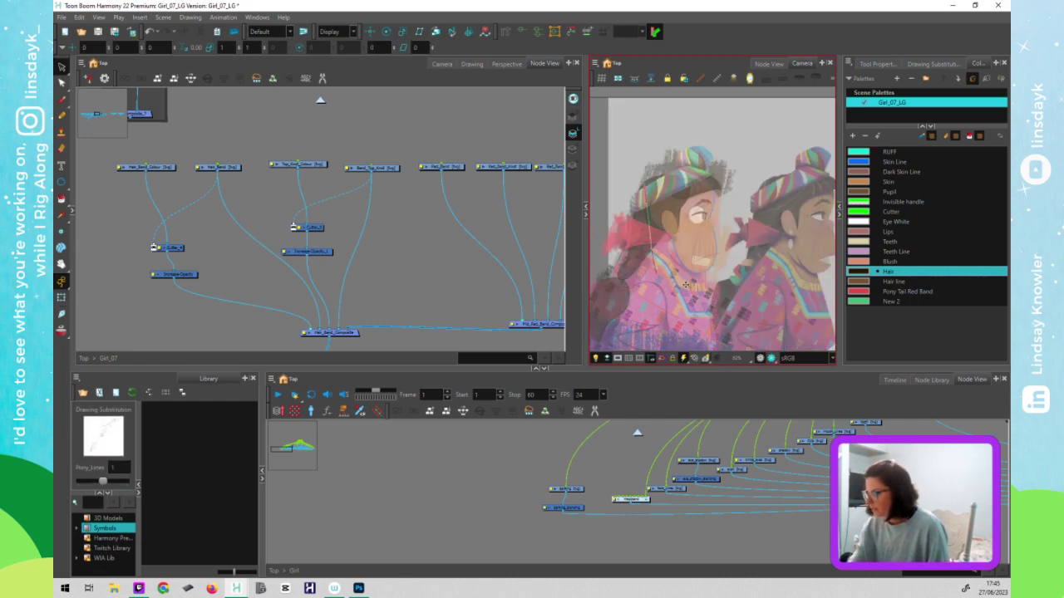
{"action": "middle_click", "coordinate": [426, 285]}
{"action": "key", "text": "o"}
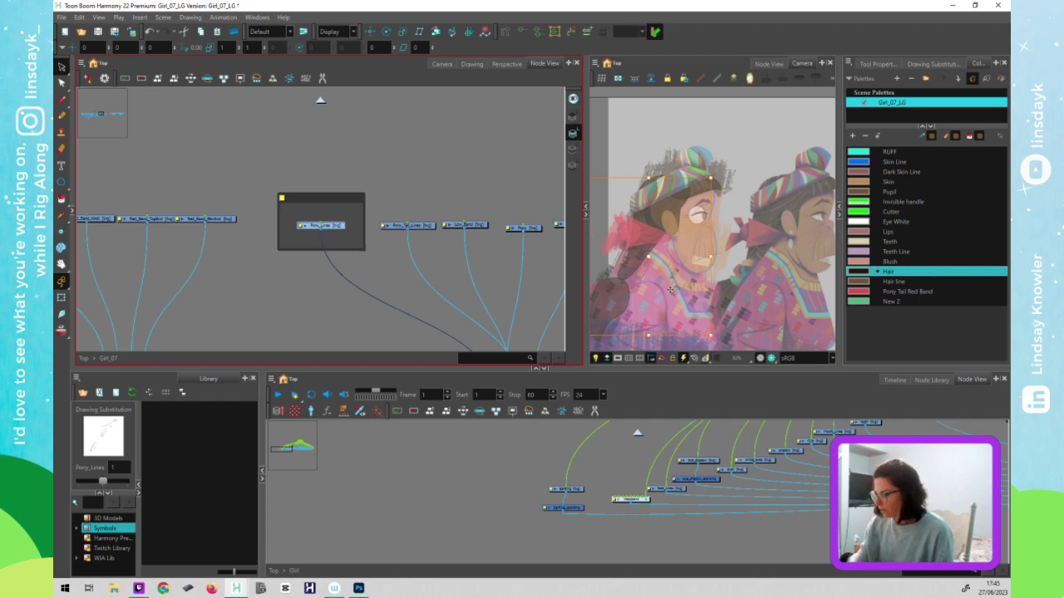
{"action": "left_click_drag", "start_coordinate": [675, 302], "coordinate": [724, 281]}
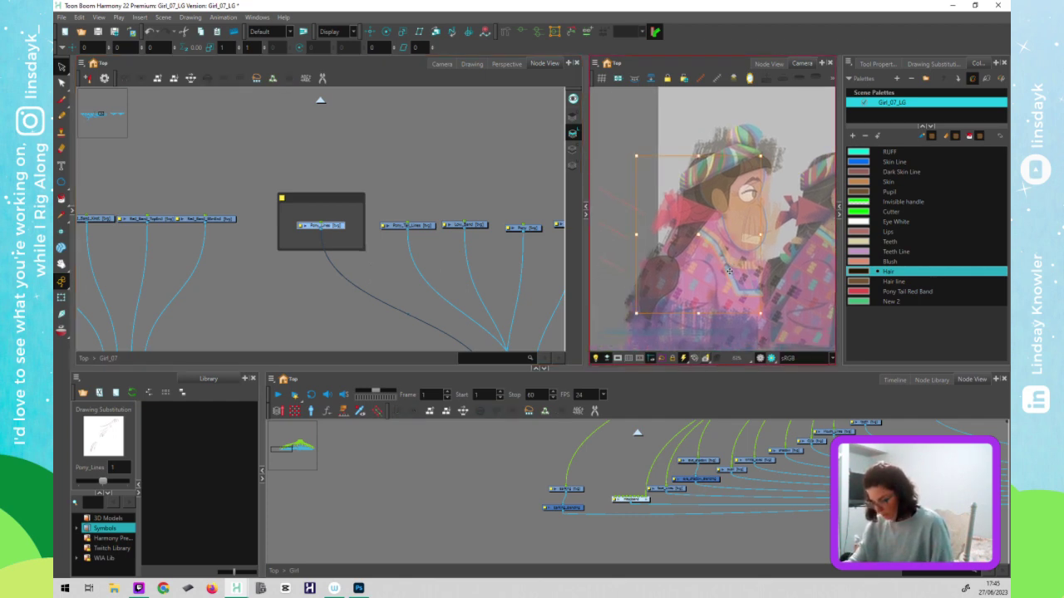
{"action": "scroll", "coordinate": [728, 274], "scroll_direction": "down", "scroll_amount": 1}
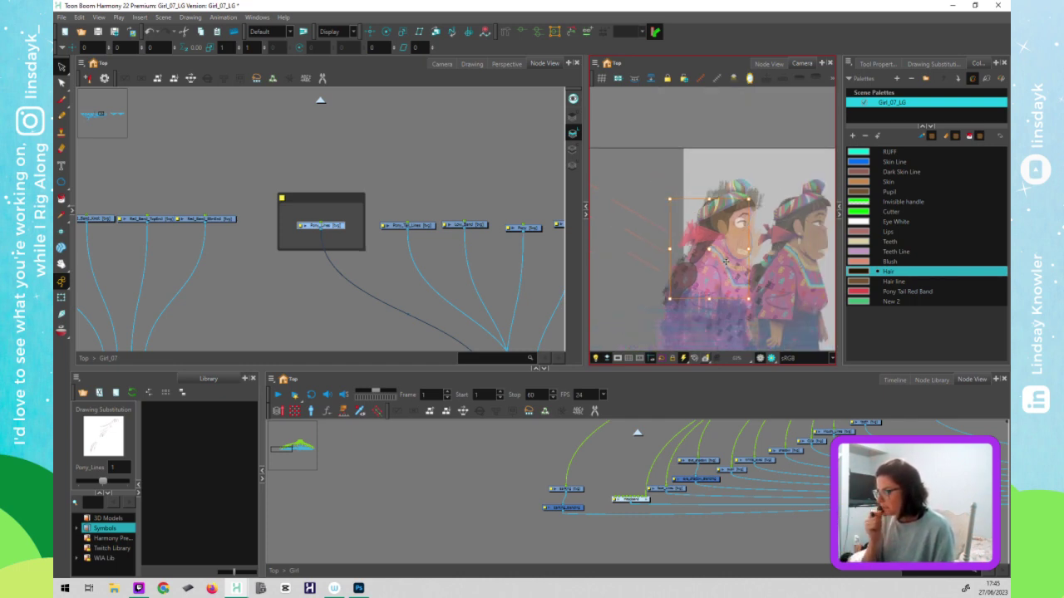
- Nudge the Pony_Tail_Lines node aside and move the backdrop holding Pony_Lines up, away from the other pony tail nodes
{"action": "left_click", "coordinate": [416, 225]}
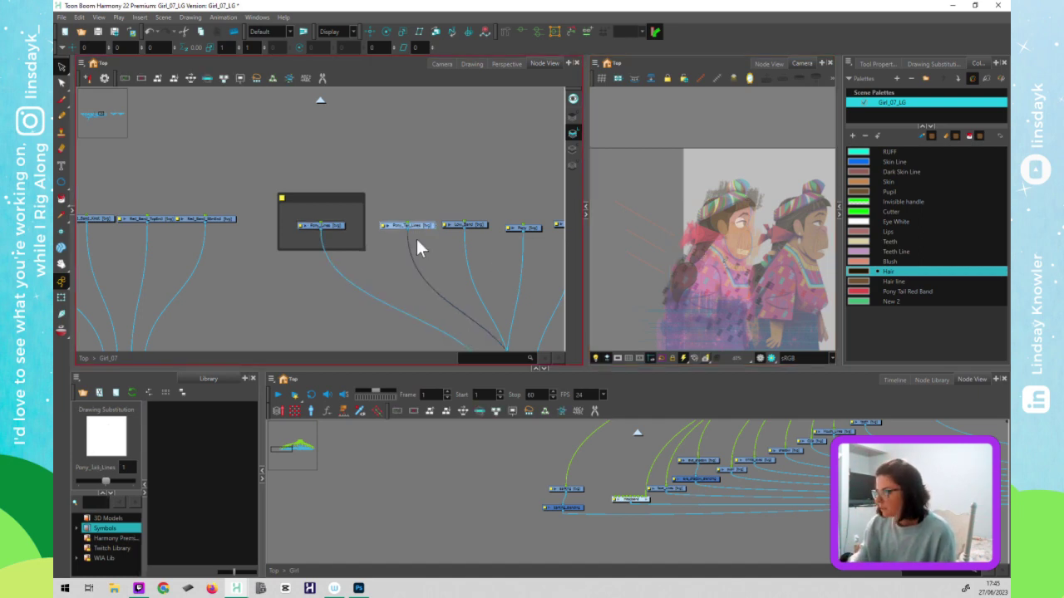
{"action": "left_click_drag", "start_coordinate": [419, 226], "coordinate": [414, 226]}
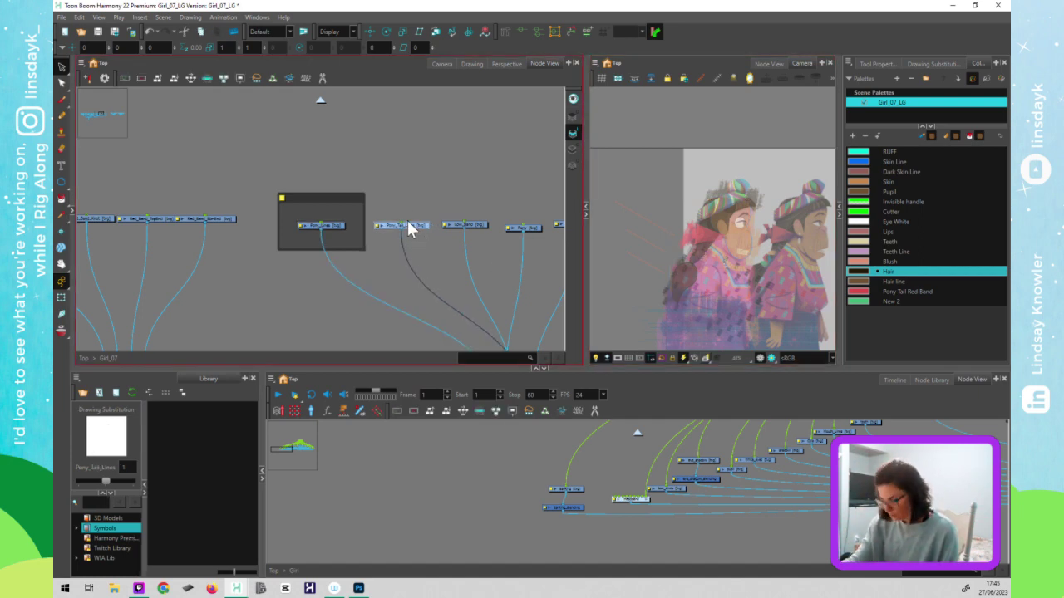
{"action": "key", "text": "shift+l"}
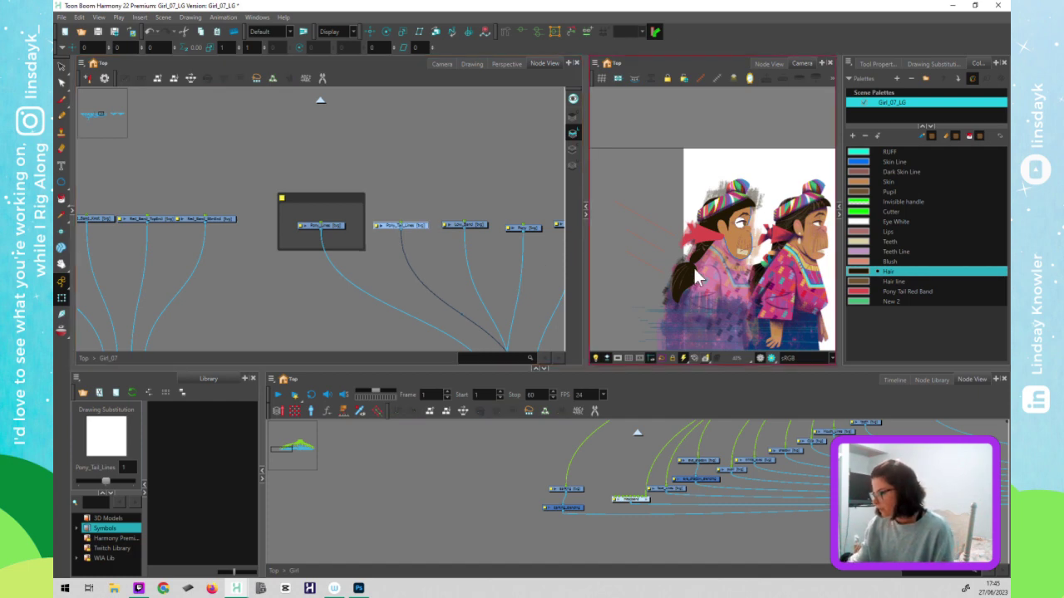
{"action": "scroll", "coordinate": [693, 266], "scroll_direction": "up", "scroll_amount": 3}
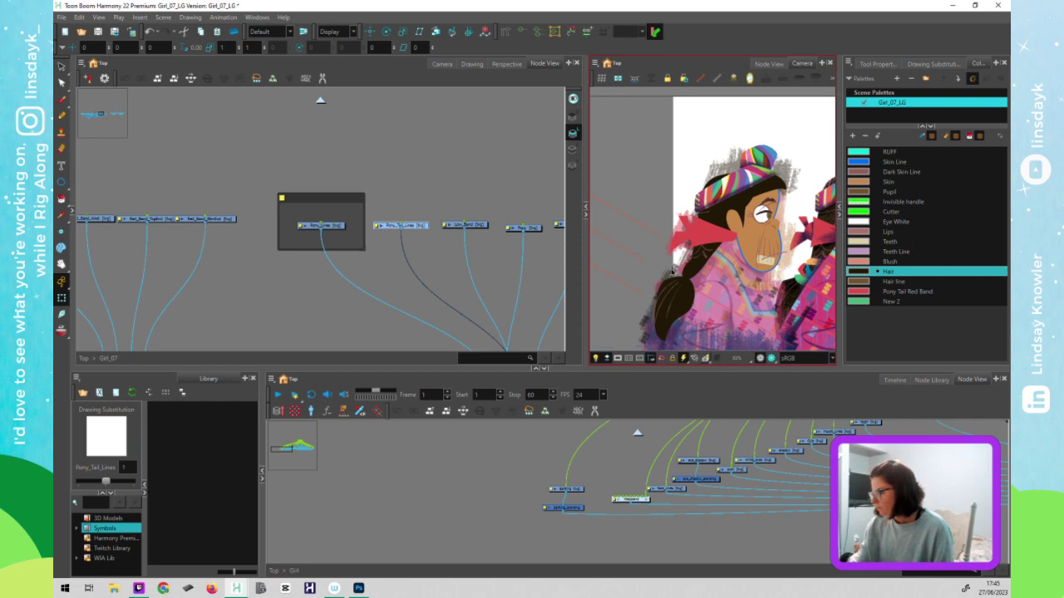
{"action": "left_click", "coordinate": [407, 271]}
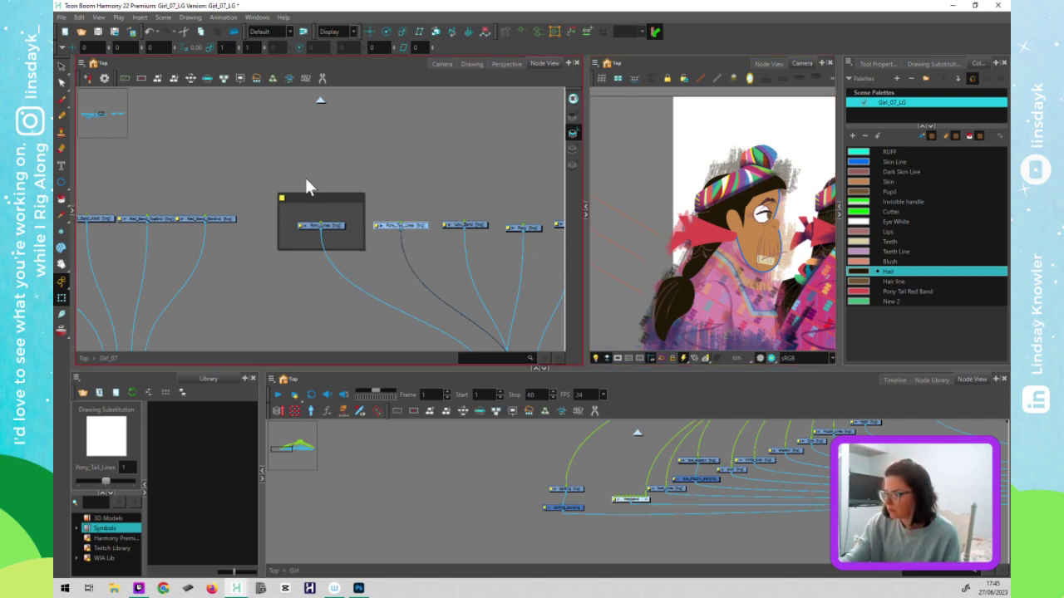
{"action": "left_click_drag", "start_coordinate": [332, 197], "coordinate": [289, 152]}
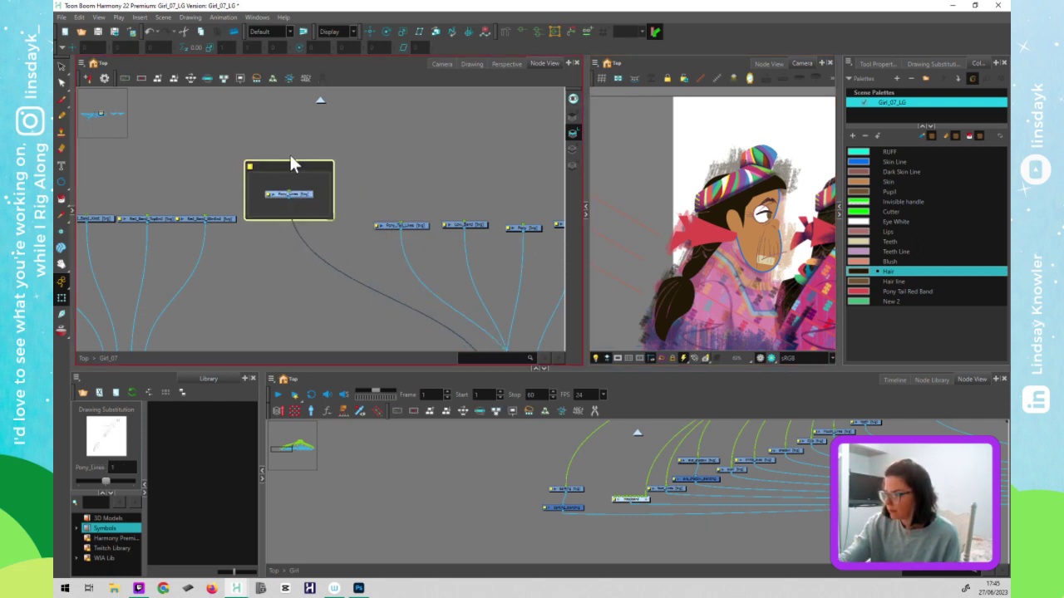
- Disable the Low_Band drawing beside the Pony_Tail_Lines node
{"action": "left_click", "coordinate": [411, 224]}
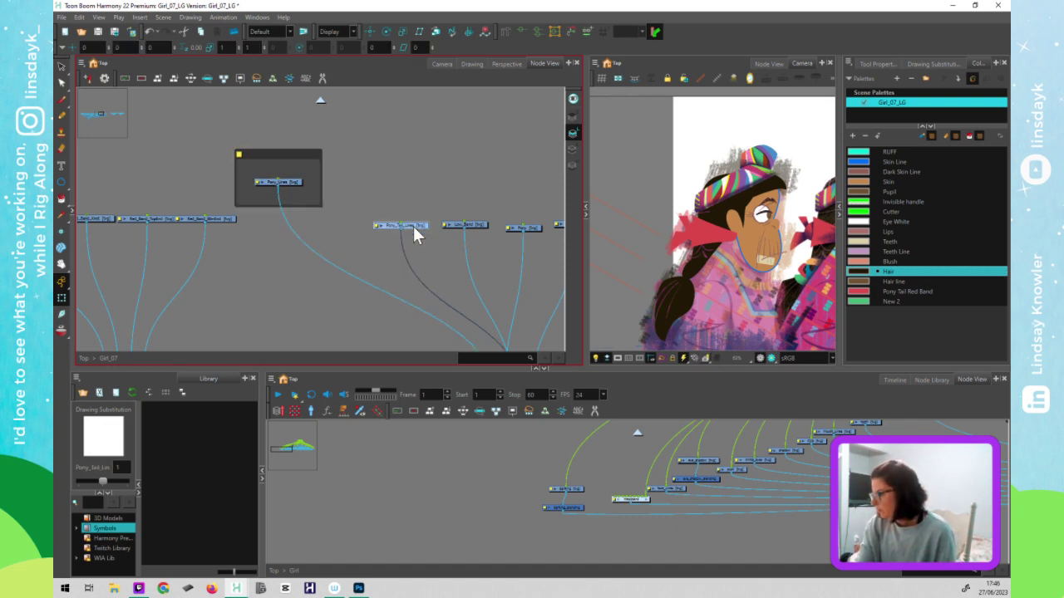
{"action": "left_click", "coordinate": [473, 225]}
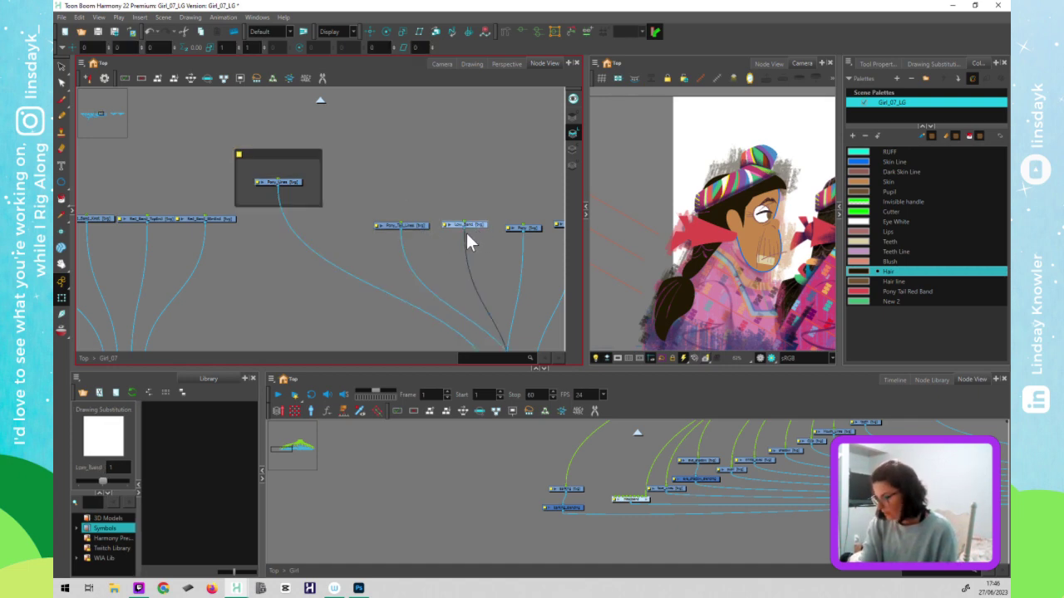
{"action": "left_click_drag", "start_coordinate": [423, 255], "coordinate": [361, 255]}
{"action": "left_click", "coordinate": [474, 270]}
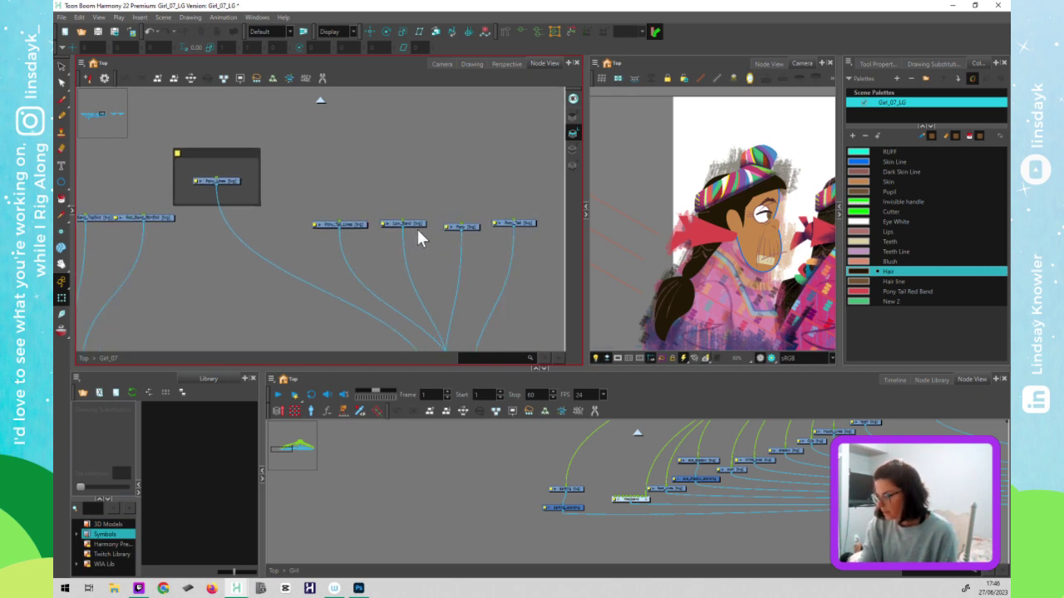
{"action": "scroll", "coordinate": [399, 257], "scroll_direction": "right", "scroll_amount": 6}
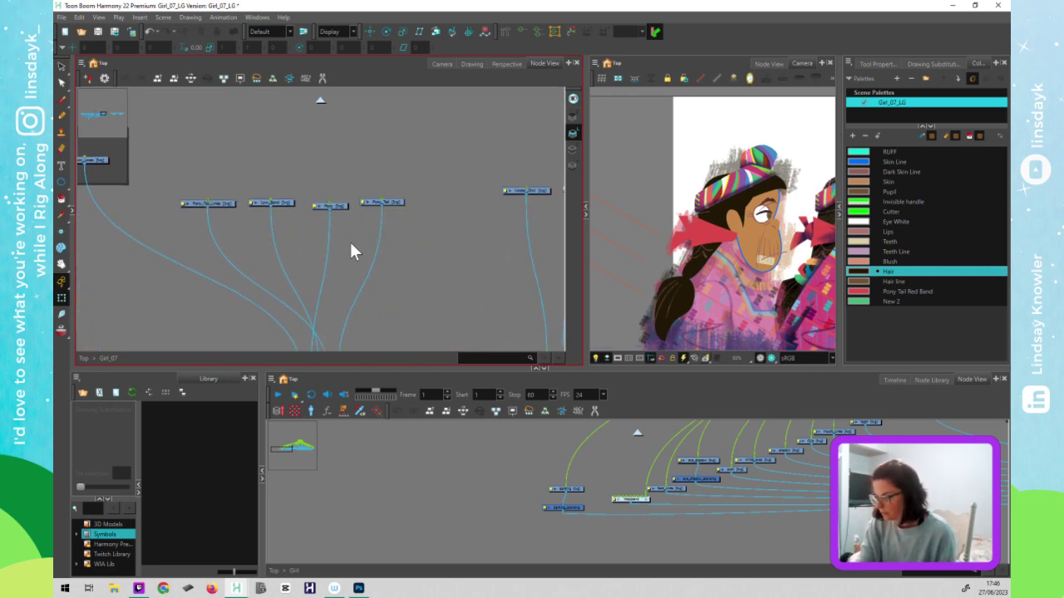
{"action": "left_click", "coordinate": [272, 206]}
{"action": "key", "text": "d"}
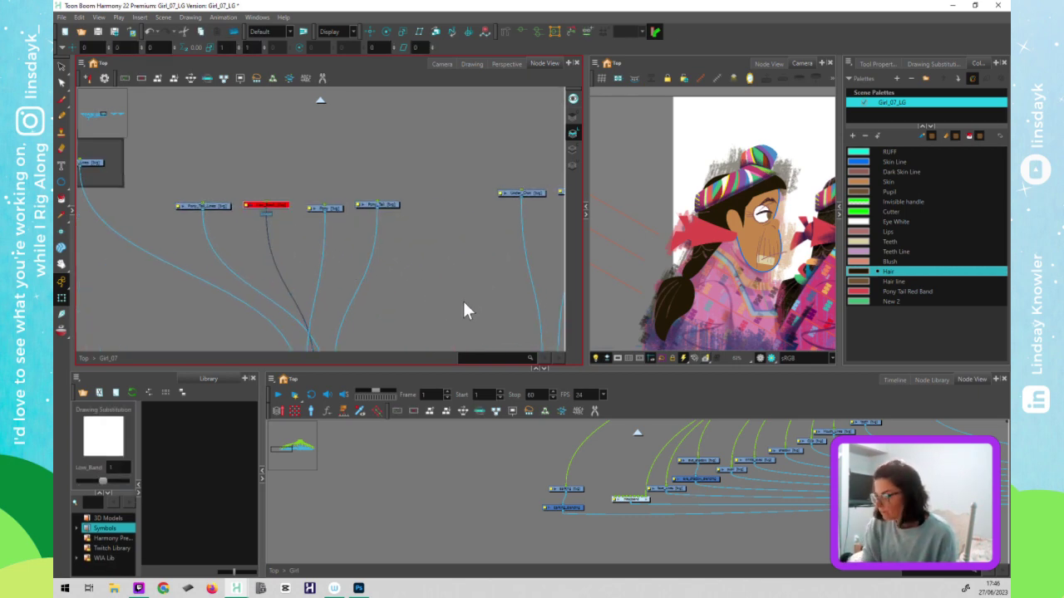
- Disable the Mid_Red_Band_Composite node that joins the red band drawings
{"action": "scroll", "coordinate": [461, 303], "scroll_direction": "down", "scroll_amount": 2}
{"action": "scroll", "coordinate": [435, 308], "scroll_direction": "left", "scroll_amount": 9}
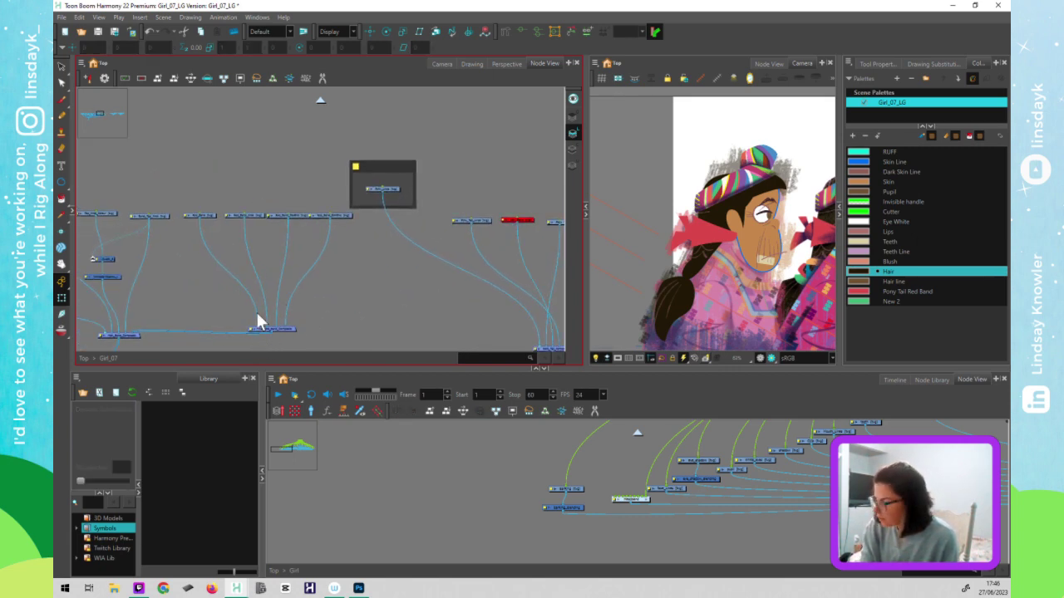
{"action": "left_click", "coordinate": [271, 328]}
{"action": "key", "text": "d"}
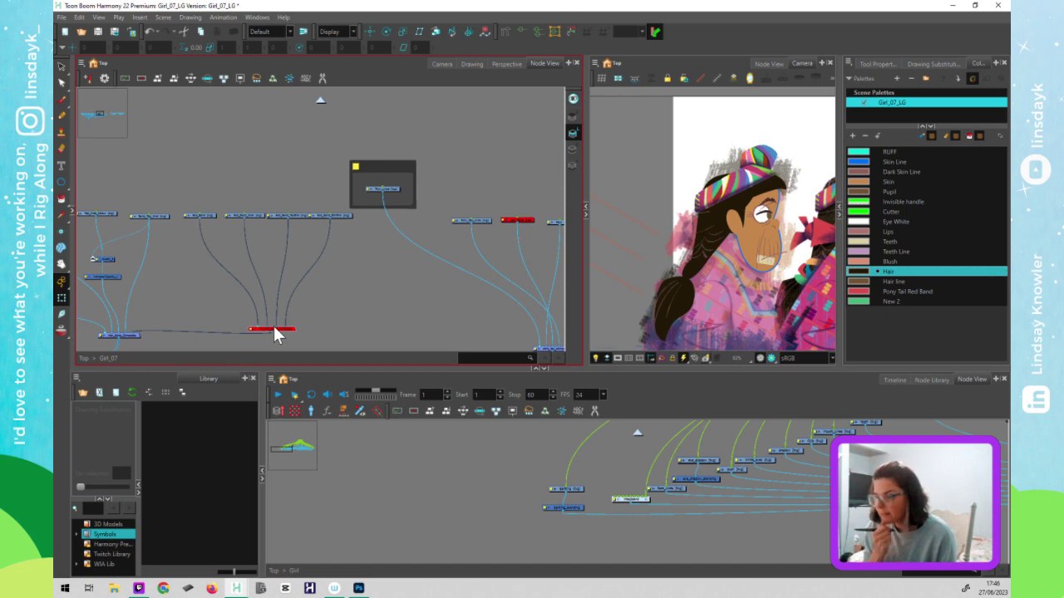
- Copy the Pony_Lines node from its backdrop and locate the Bangs drawing's node in the network
{"action": "left_click_drag", "start_coordinate": [345, 317], "coordinate": [364, 296]}
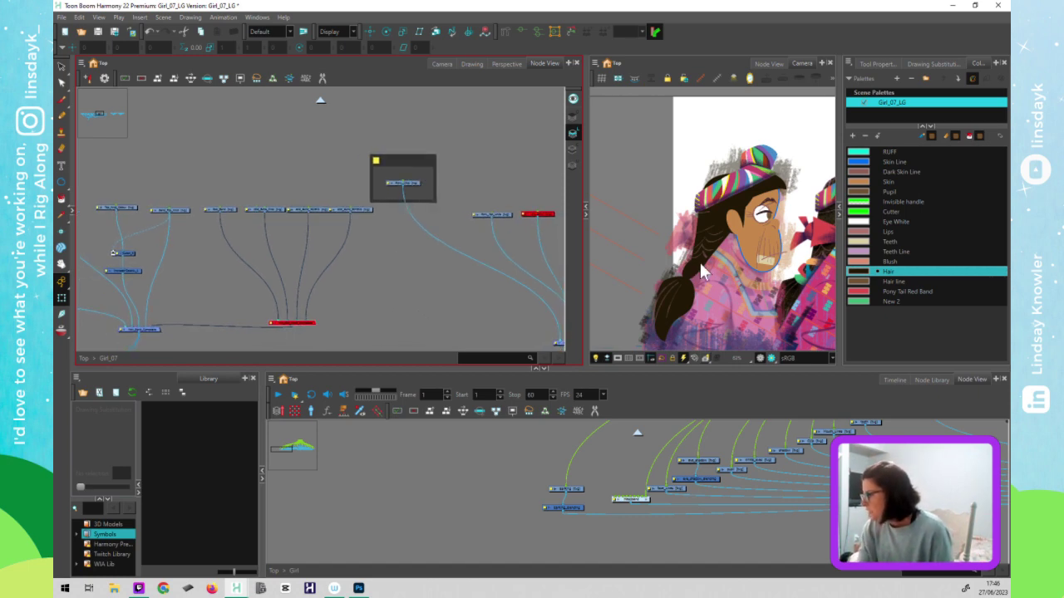
{"action": "left_click", "coordinate": [692, 287]}
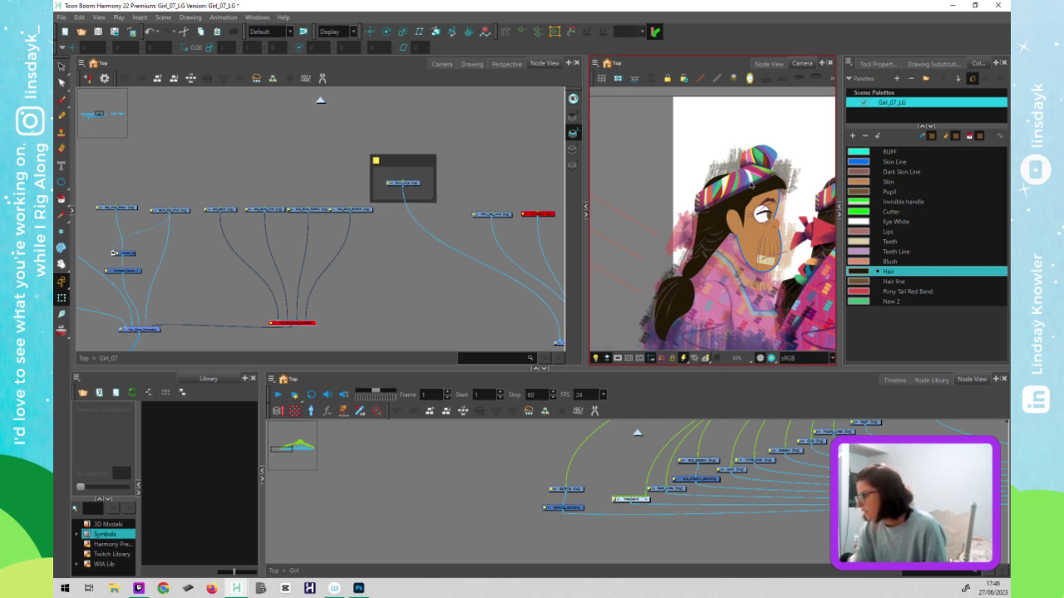
{"action": "left_click", "coordinate": [291, 309]}
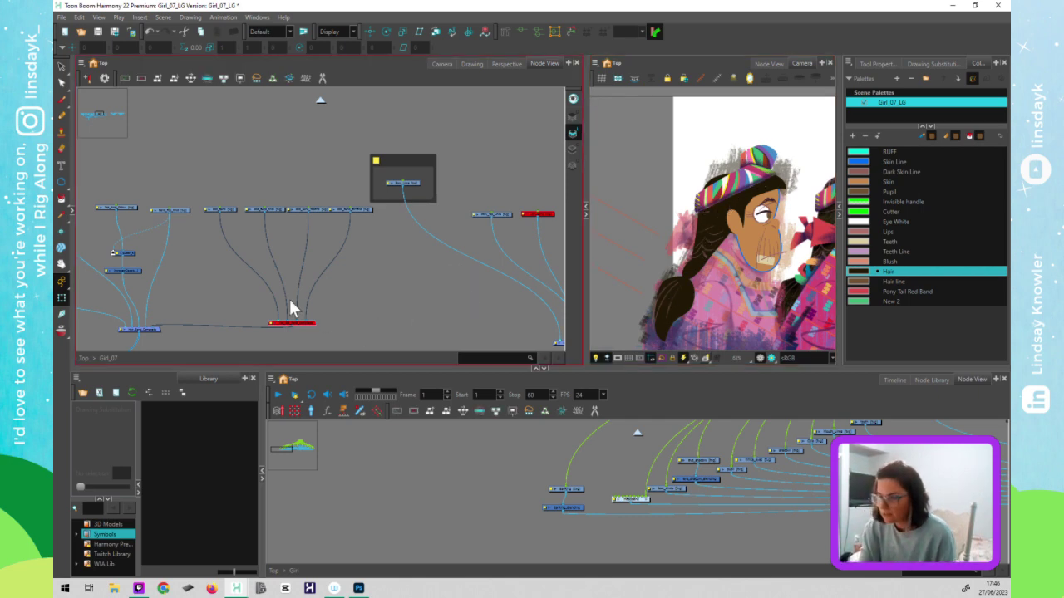
{"action": "left_click_drag", "start_coordinate": [166, 318], "coordinate": [256, 289]}
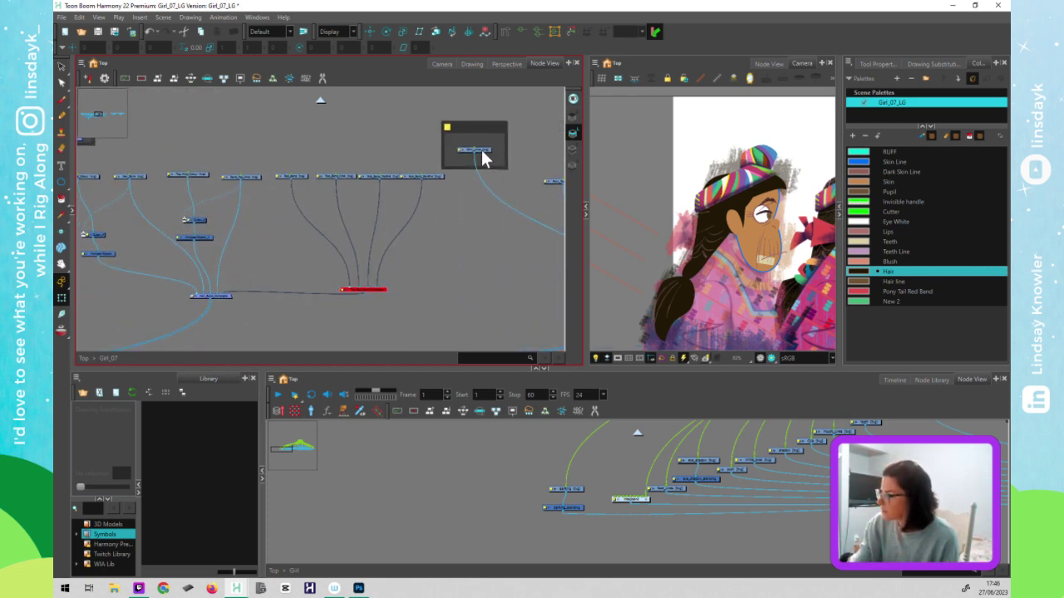
{"action": "left_click", "coordinate": [465, 153]}
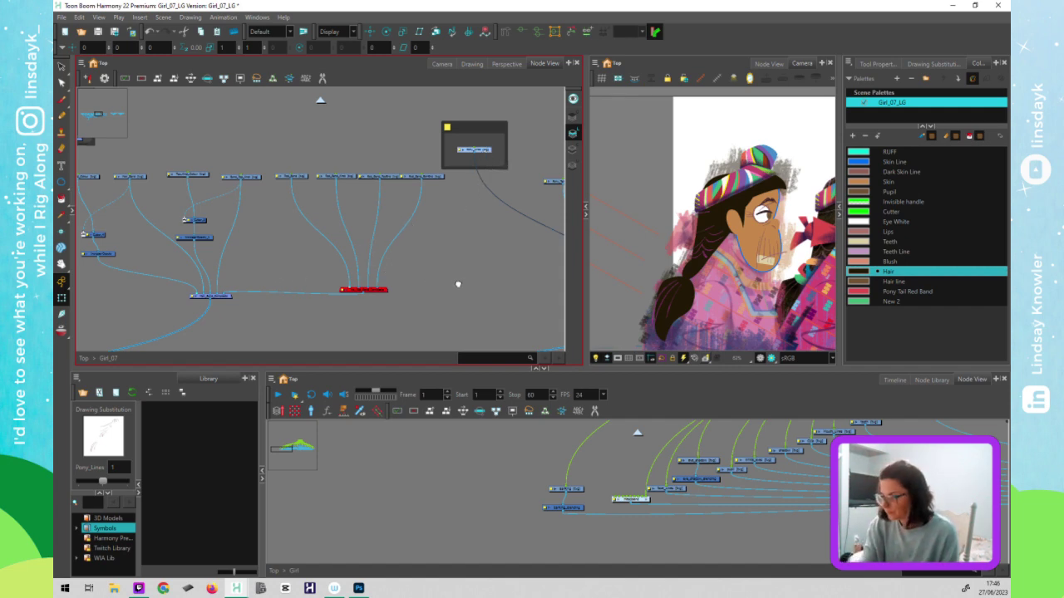
{"action": "left_click_drag", "start_coordinate": [276, 258], "coordinate": [465, 263]}
{"action": "left_click", "coordinate": [746, 202]}
{"action": "left_click", "coordinate": [358, 285]}
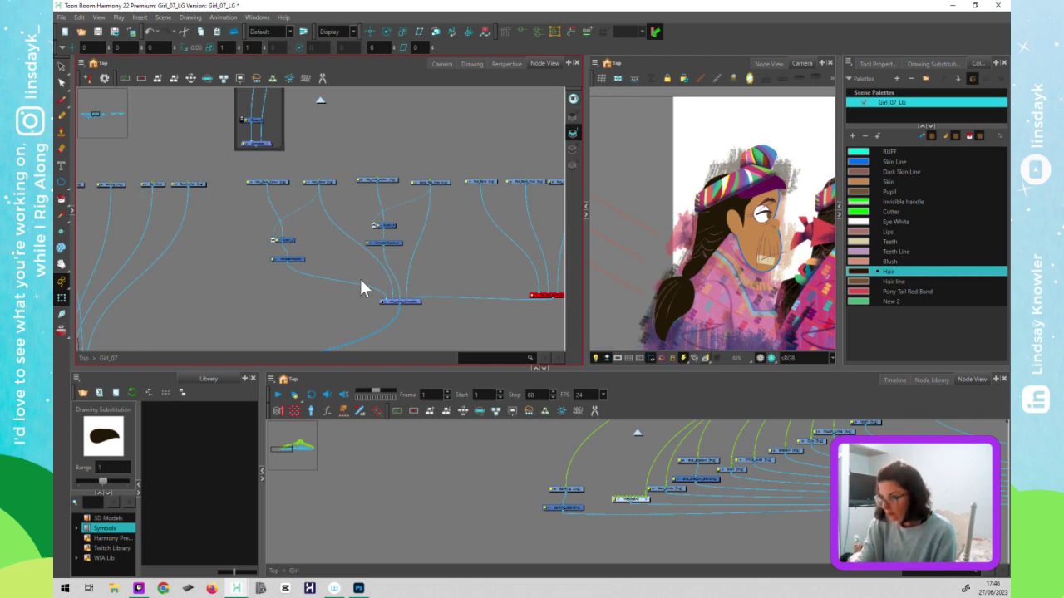
{"action": "key", "text": "o"}
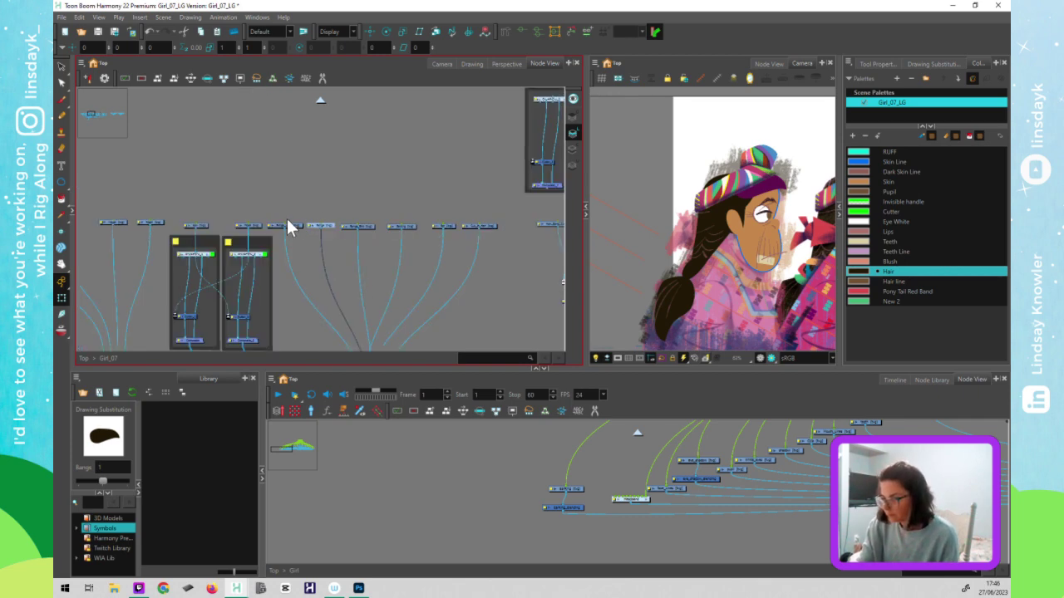
- Paste a copy of the Pony_Lines node above the Bangs node and connect it to the composite that joins the bangs drawings
{"action": "scroll", "coordinate": [299, 233], "scroll_direction": "up", "scroll_amount": 3}
{"action": "left_click", "coordinate": [312, 178]}
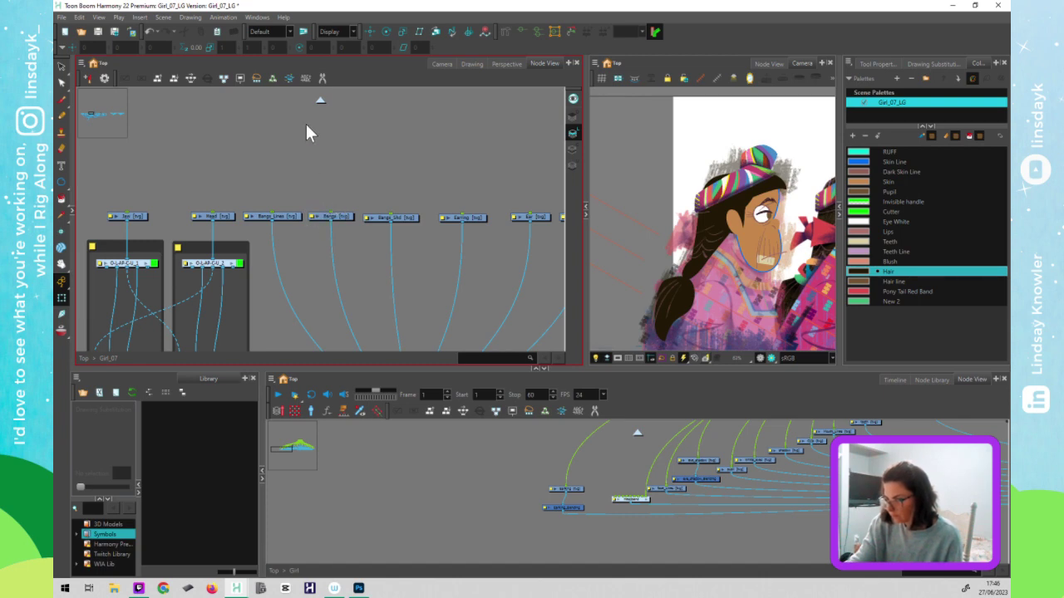
{"action": "key", "text": "ctrl+shift+v"}
{"action": "key", "text": "Return"}
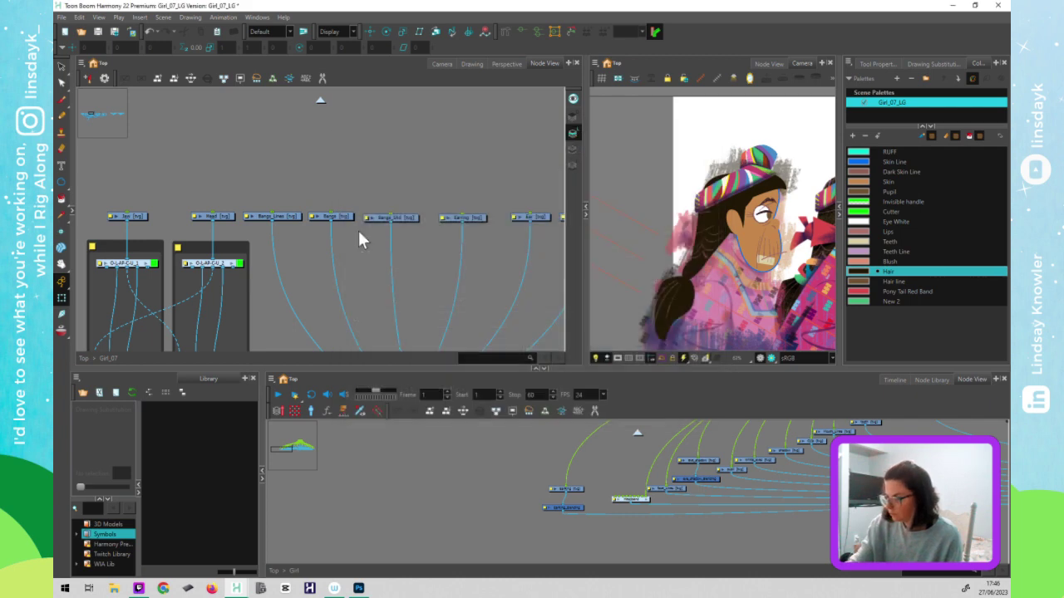
{"action": "left_click_drag", "start_coordinate": [344, 201], "coordinate": [397, 331]}
{"action": "left_click_drag", "start_coordinate": [359, 153], "coordinate": [395, 296]}
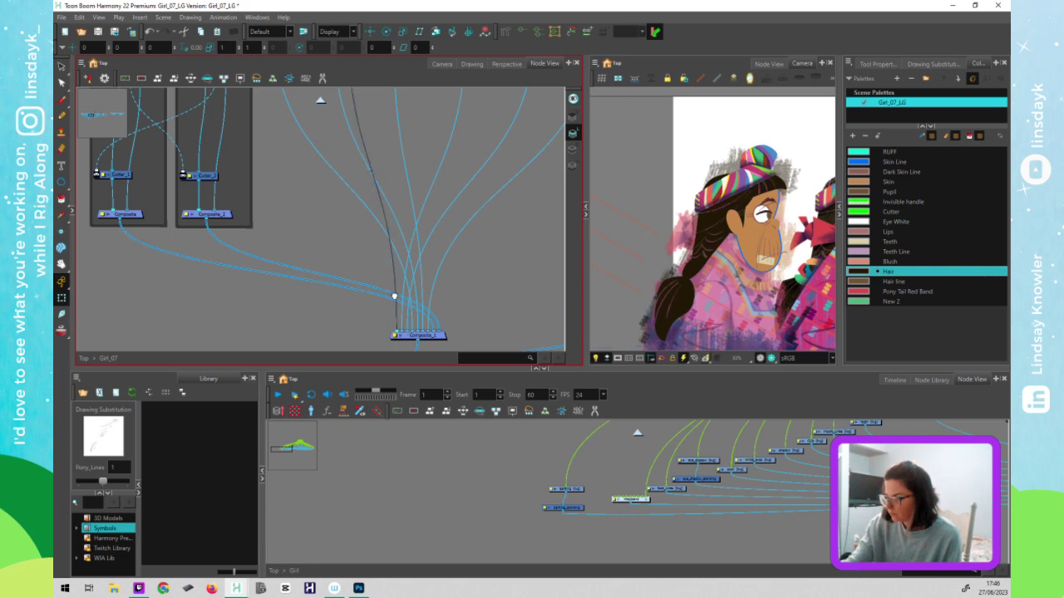
{"action": "left_click_drag", "start_coordinate": [391, 212], "coordinate": [396, 275]}
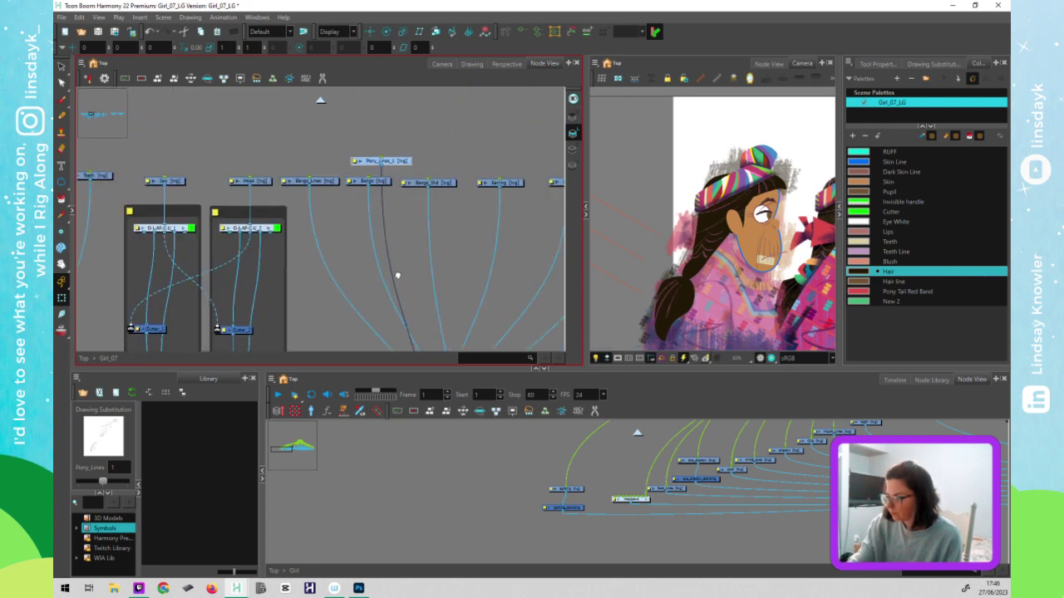
- Copy all strokes of the duplicated pony lines drawing and disable its node above Bangs
{"action": "left_click", "coordinate": [740, 279]}
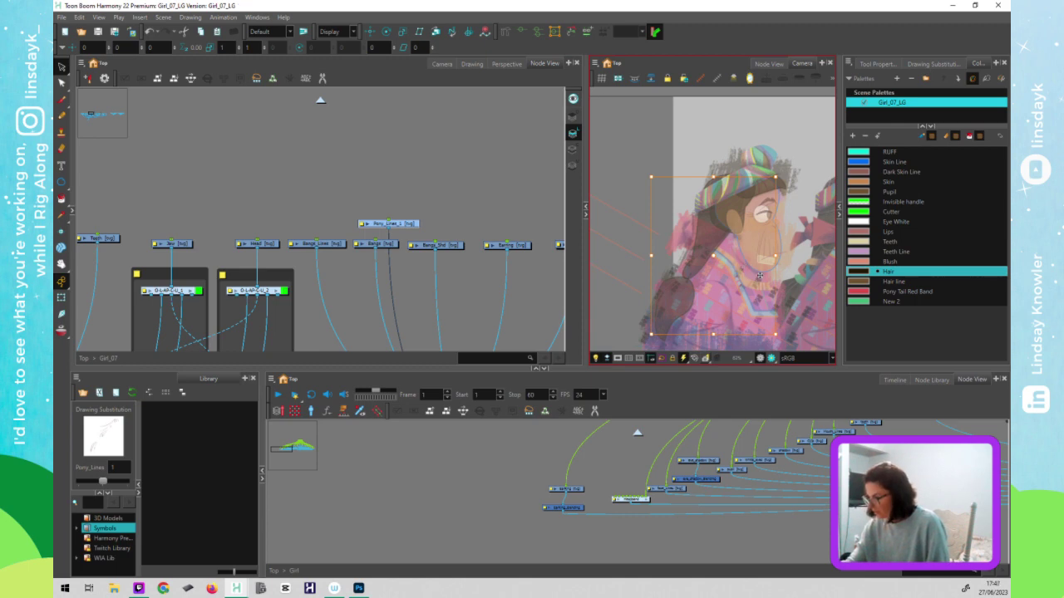
{"action": "left_click", "coordinate": [390, 236]}
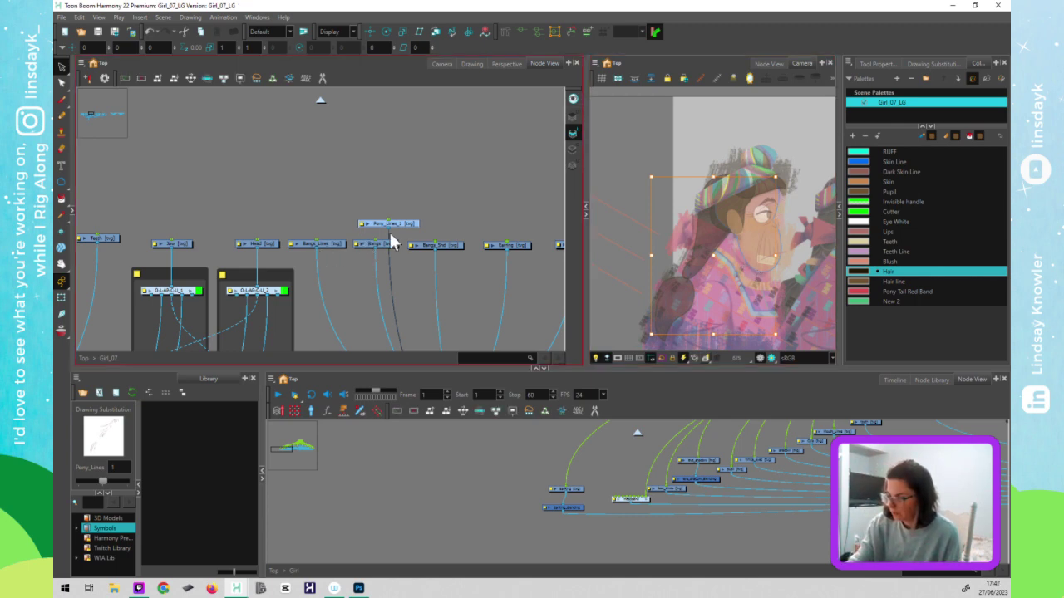
{"action": "left_click", "coordinate": [393, 225]}
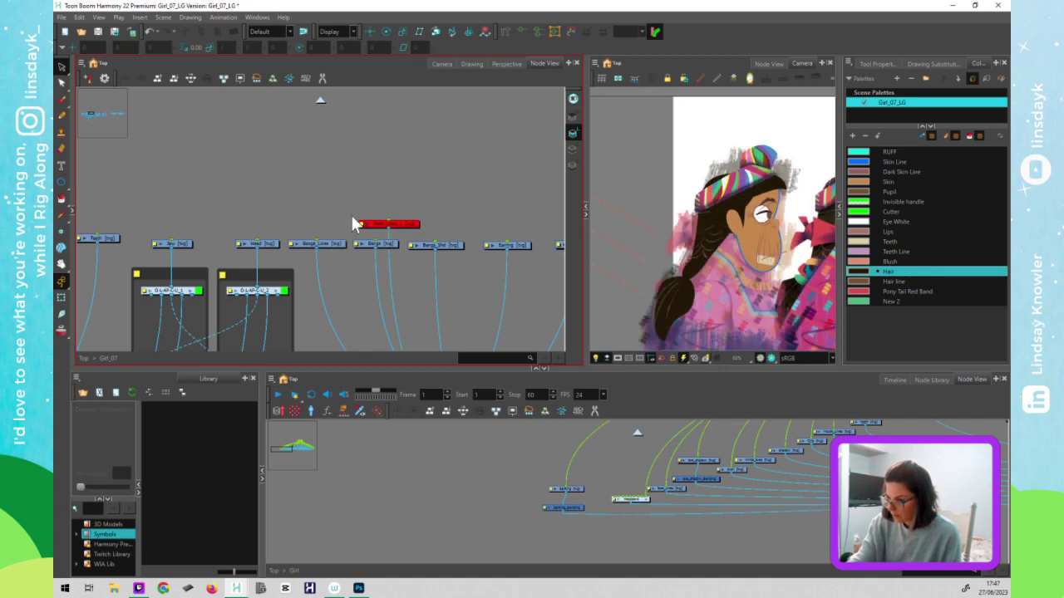
- Paste the copied pony line strokes into the Bangs_Lines drawing
{"action": "left_click", "coordinate": [758, 263]}
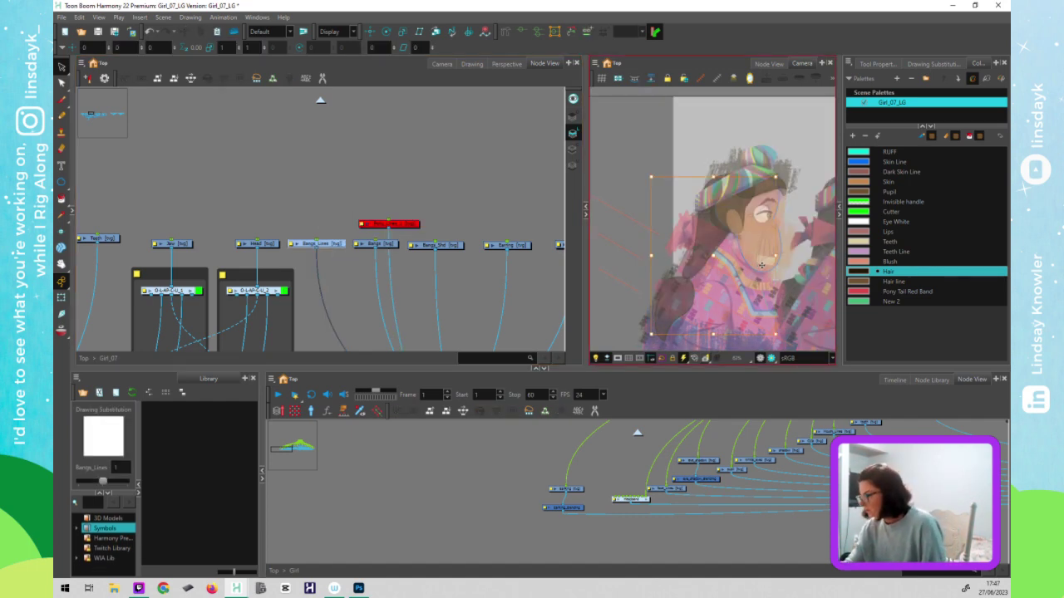
{"action": "scroll", "coordinate": [762, 187], "scroll_direction": "up", "scroll_amount": 2}
{"action": "scroll", "coordinate": [764, 188], "scroll_direction": "up", "scroll_amount": 2}
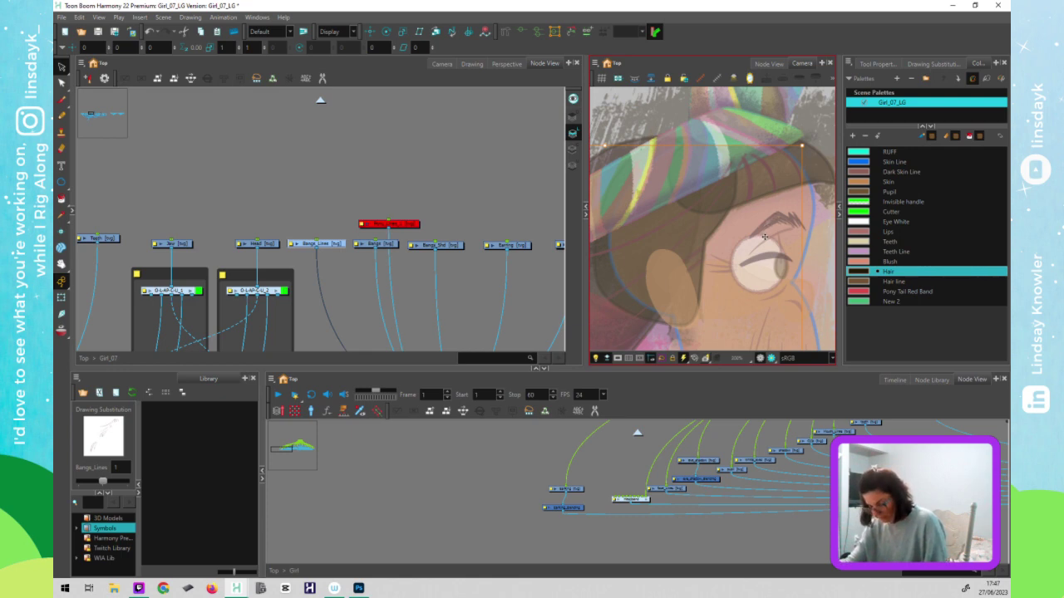
- Cut off and delete the stray pasted stroke pieces around the head band in Bangs_Lines with the Cutter tool
{"action": "key", "text": "alt+t"}
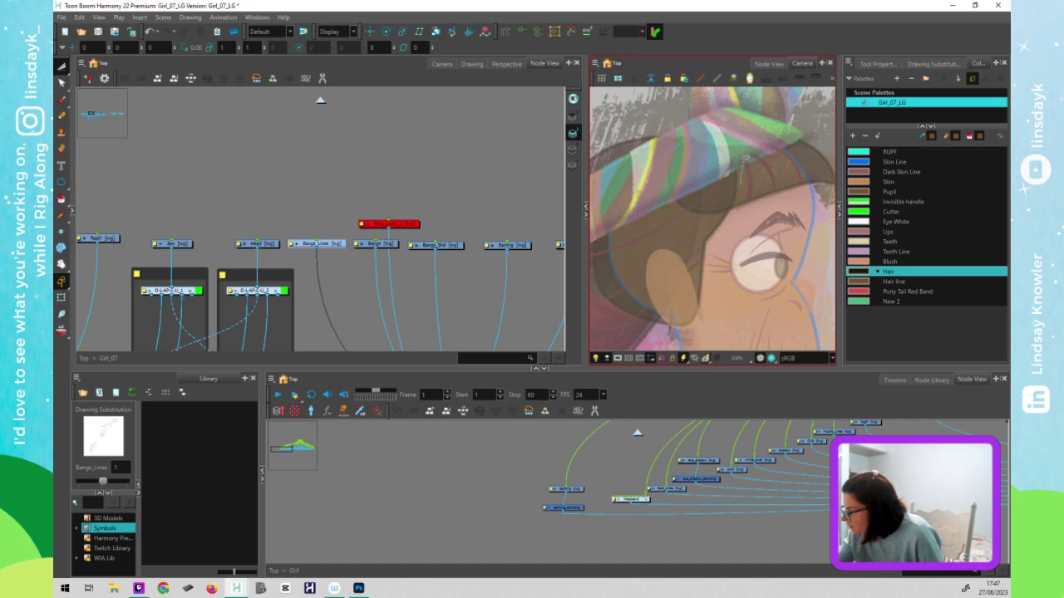
{"action": "mouse_move", "coordinate": [742, 150]}
{"action": "left_mouse_down"}
{"action": "mouse_move", "coordinate": [712, 224]}
{"action": "mouse_move", "coordinate": [742, 170]}
{"action": "left_mouse_up"}
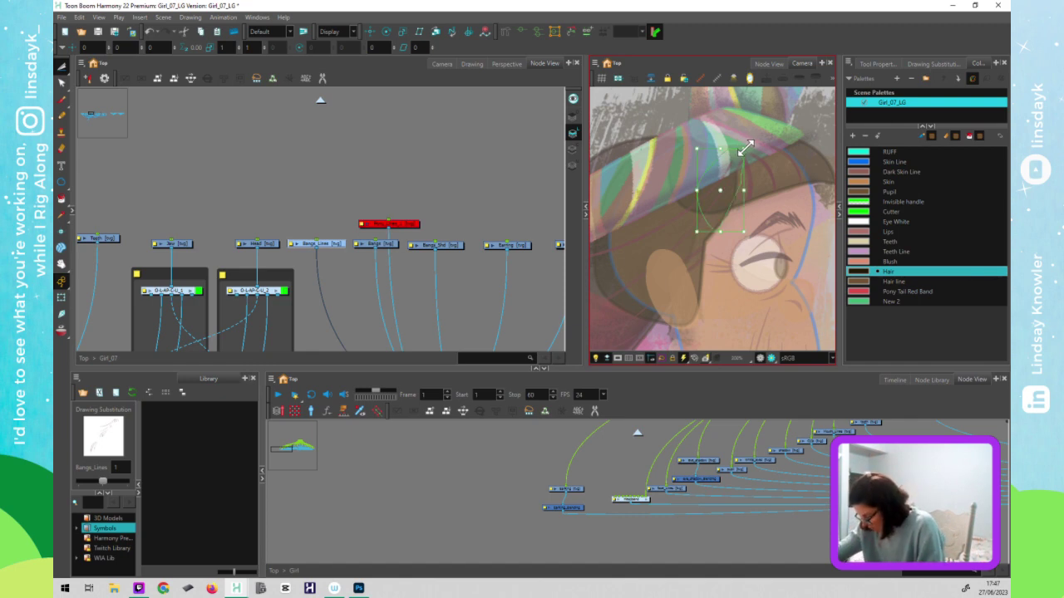
{"action": "key", "text": "Delete"}
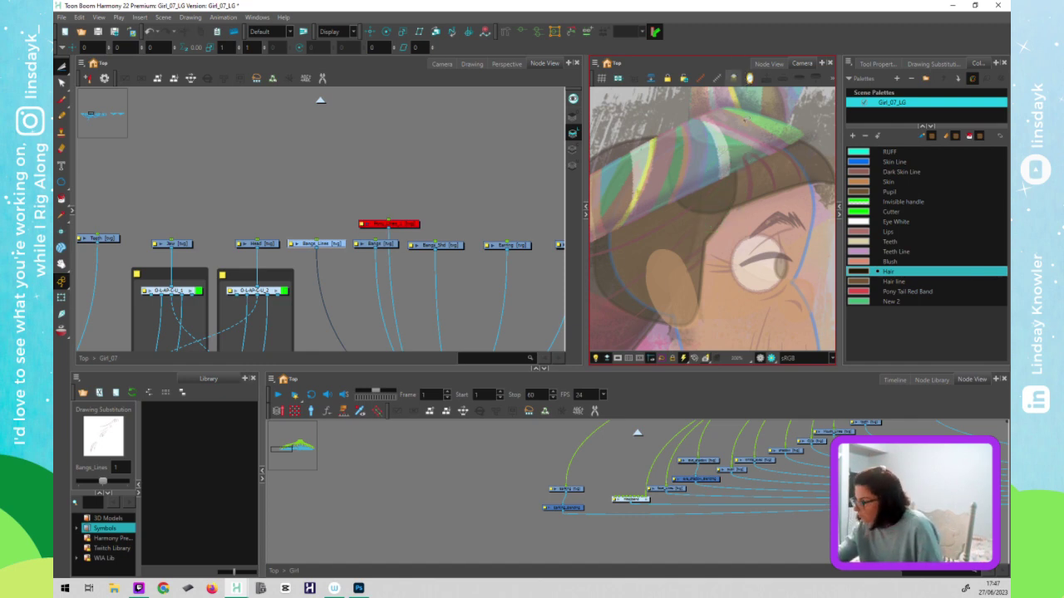
{"action": "key", "text": "2"}
{"action": "key", "text": "2"}
{"action": "scroll", "coordinate": [754, 153], "scroll_direction": "up", "scroll_amount": 2}
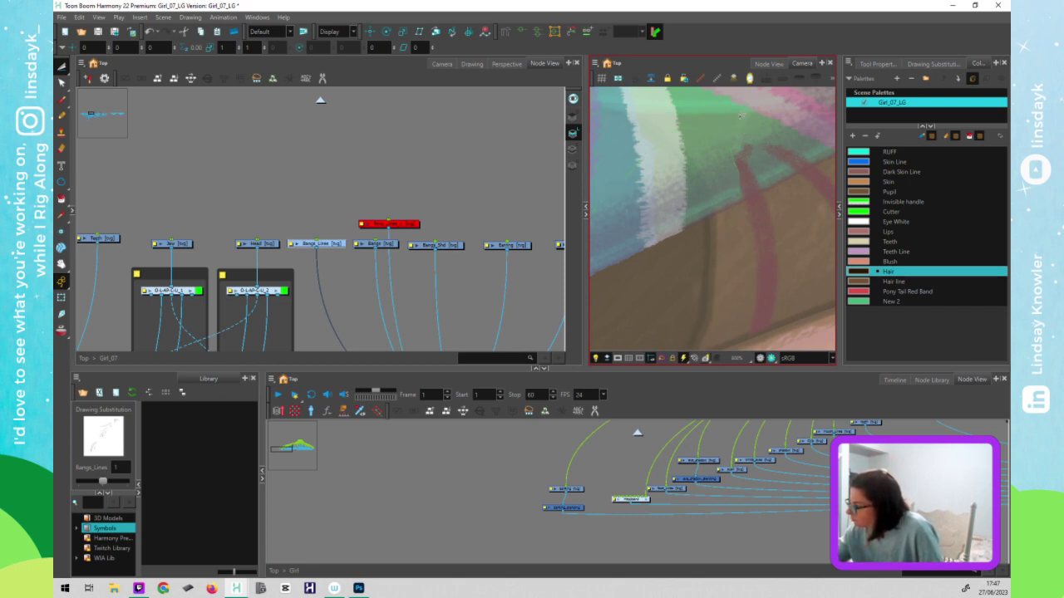
{"action": "mouse_move", "coordinate": [748, 101]}
{"action": "left_mouse_down"}
{"action": "mouse_move", "coordinate": [737, 147]}
{"action": "mouse_move", "coordinate": [750, 162]}
{"action": "mouse_move", "coordinate": [761, 153]}
{"action": "mouse_move", "coordinate": [748, 100]}
{"action": "left_mouse_up"}
{"action": "key", "text": "Delete"}
{"action": "key", "text": "1"}
{"action": "key", "text": "1"}
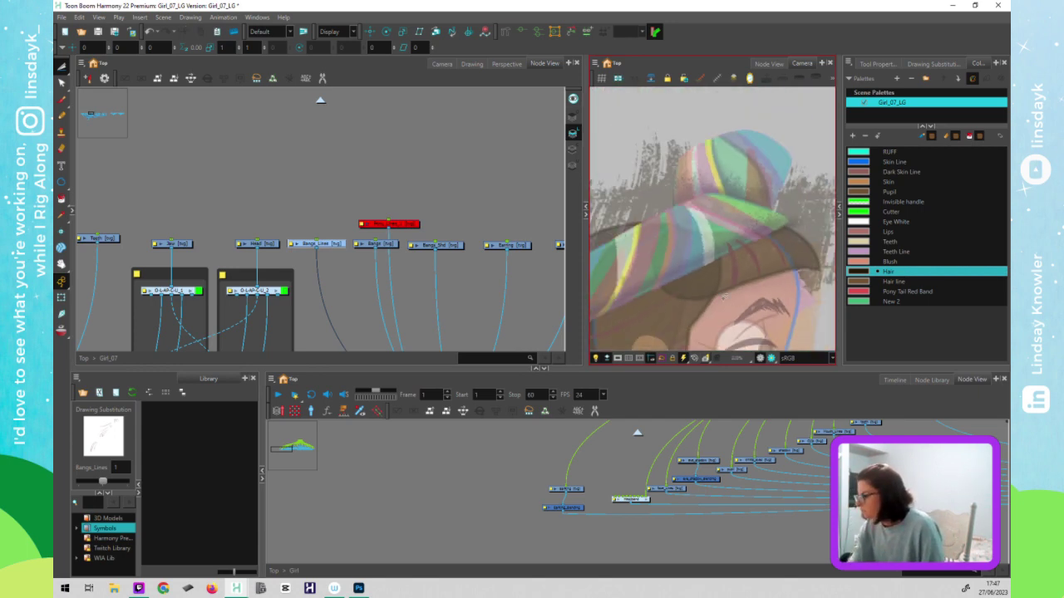
- Lasso and delete the surplus pony tail strokes behind and below the girl's face in the Bangs_Lines drawing
{"action": "scroll", "coordinate": [723, 296], "scroll_direction": "down", "scroll_amount": 4}
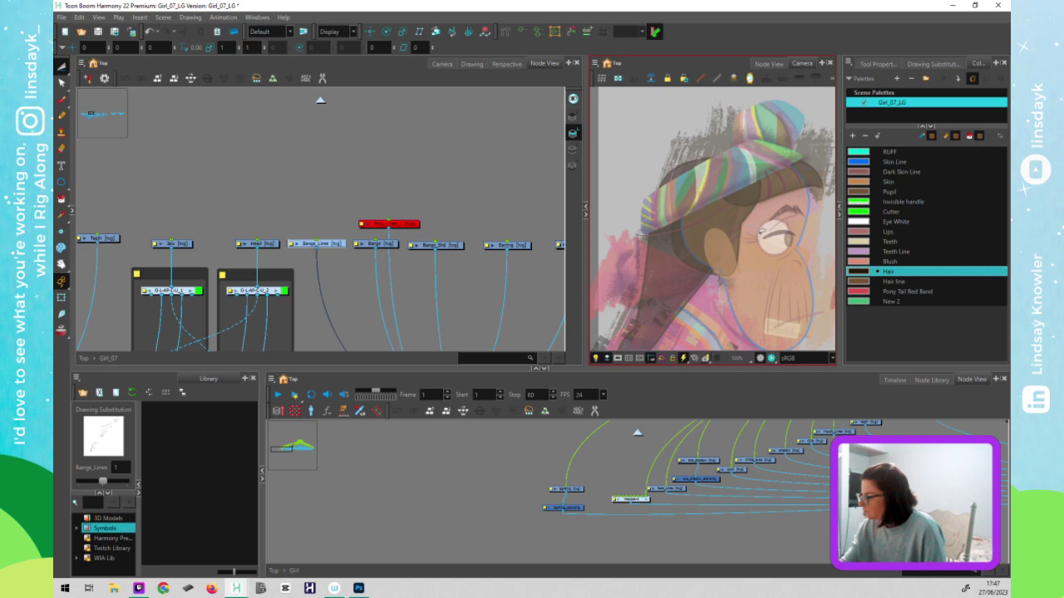
{"action": "scroll", "coordinate": [761, 233], "scroll_direction": "down", "scroll_amount": 1}
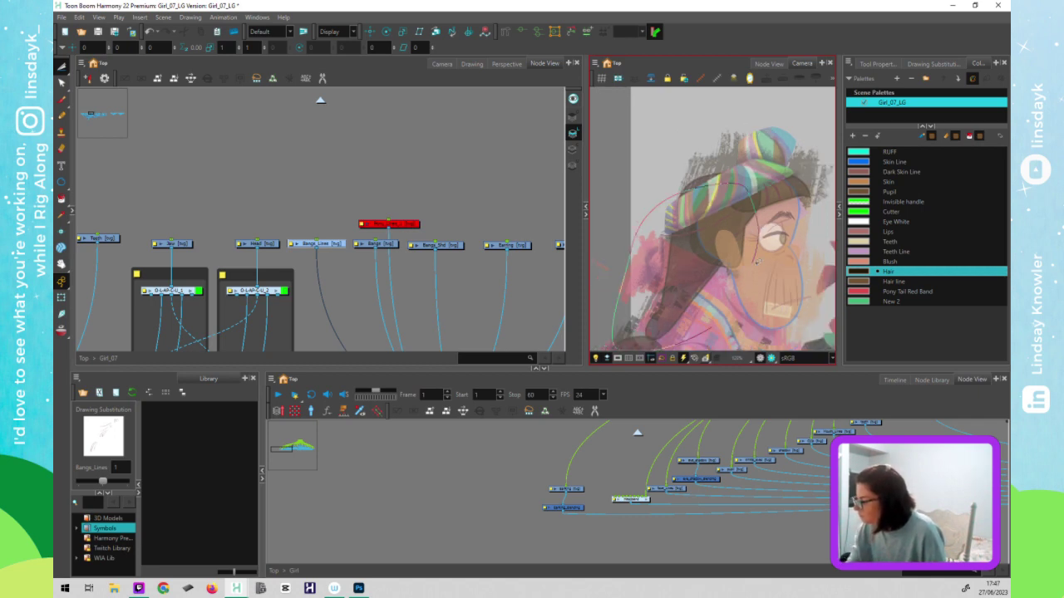
{"action": "left_click", "coordinate": [767, 280]}
{"action": "key", "text": "Delete"}
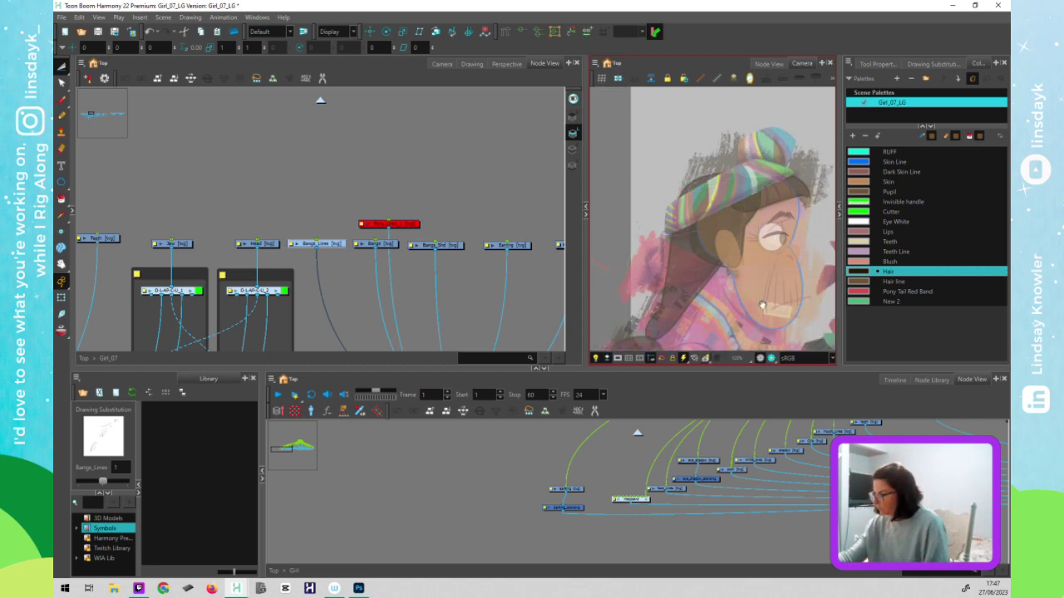
{"action": "left_click_drag", "start_coordinate": [781, 336], "coordinate": [779, 266]}
{"action": "key", "text": "1"}
{"action": "key", "text": "1"}
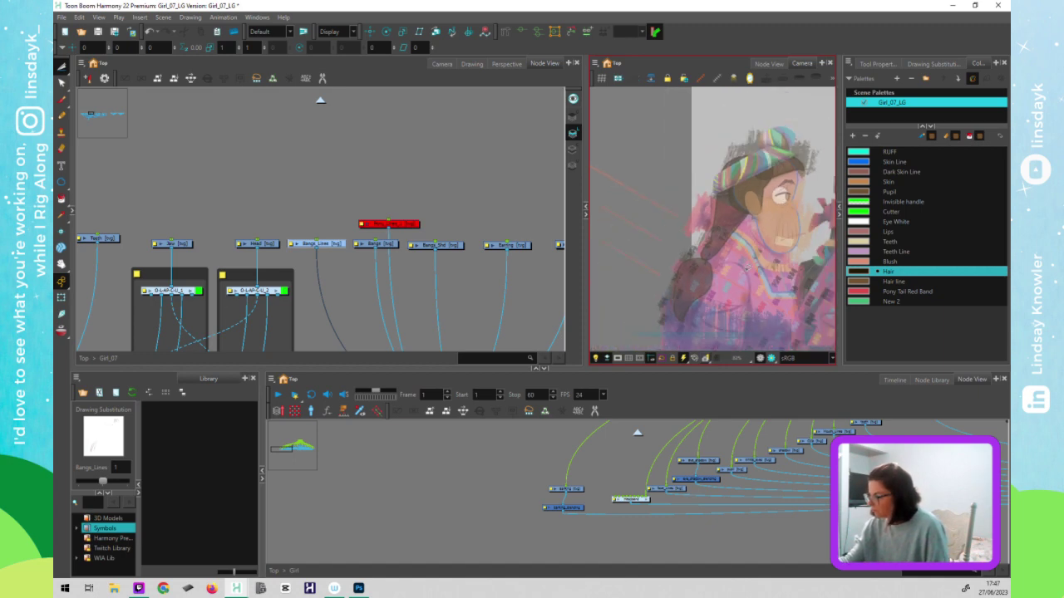
{"action": "left_click", "coordinate": [777, 242]}
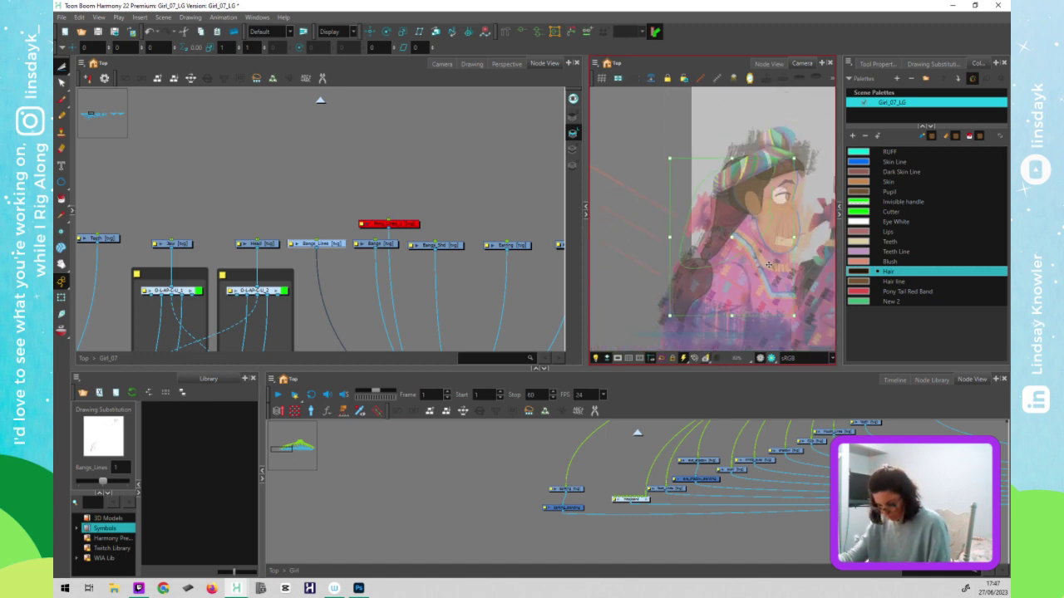
{"action": "key", "text": "Delete"}
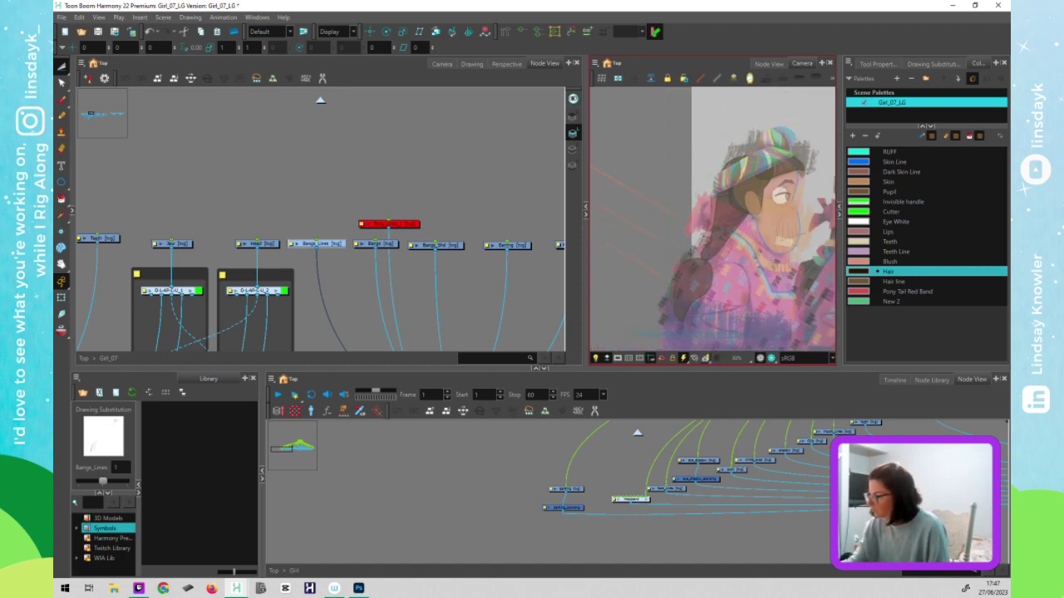
- Clear the leftover strokes outside the fringe so that Bangs_Lines holds only the hair lines over the bangs
{"action": "mouse_move", "coordinate": [728, 205]}
{"action": "left_mouse_down"}
{"action": "mouse_move", "coordinate": [627, 338]}
{"action": "mouse_move", "coordinate": [752, 341]}
{"action": "mouse_move", "coordinate": [820, 275]}
{"action": "mouse_move", "coordinate": [738, 204]}
{"action": "mouse_move", "coordinate": [727, 179]}
{"action": "mouse_move", "coordinate": [730, 204]}
{"action": "left_mouse_up"}
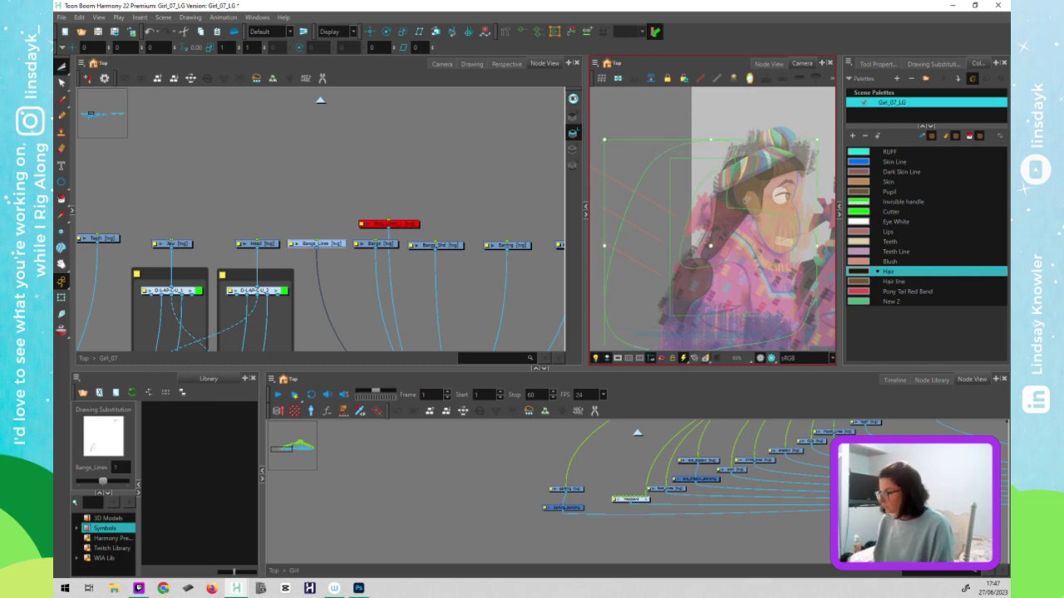
{"action": "scroll", "coordinate": [795, 188], "scroll_direction": "up", "scroll_amount": 3}
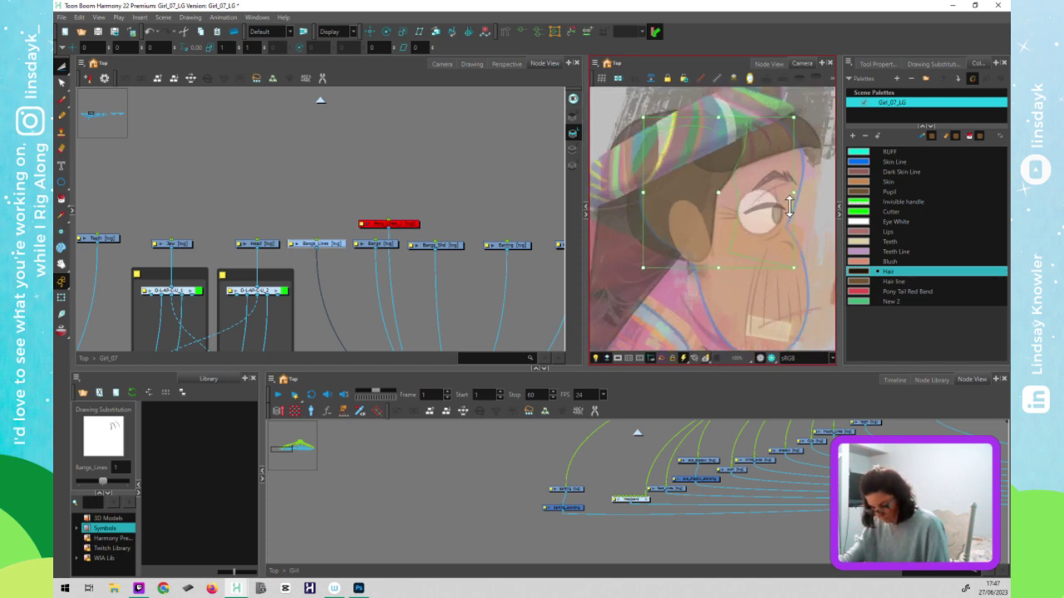
{"action": "left_click_drag", "start_coordinate": [814, 131], "coordinate": [820, 206]}
{"action": "mouse_move", "coordinate": [825, 151]}
{"action": "left_mouse_down"}
{"action": "mouse_move", "coordinate": [808, 208]}
{"action": "mouse_move", "coordinate": [692, 260]}
{"action": "mouse_move", "coordinate": [672, 257]}
{"action": "left_mouse_up"}
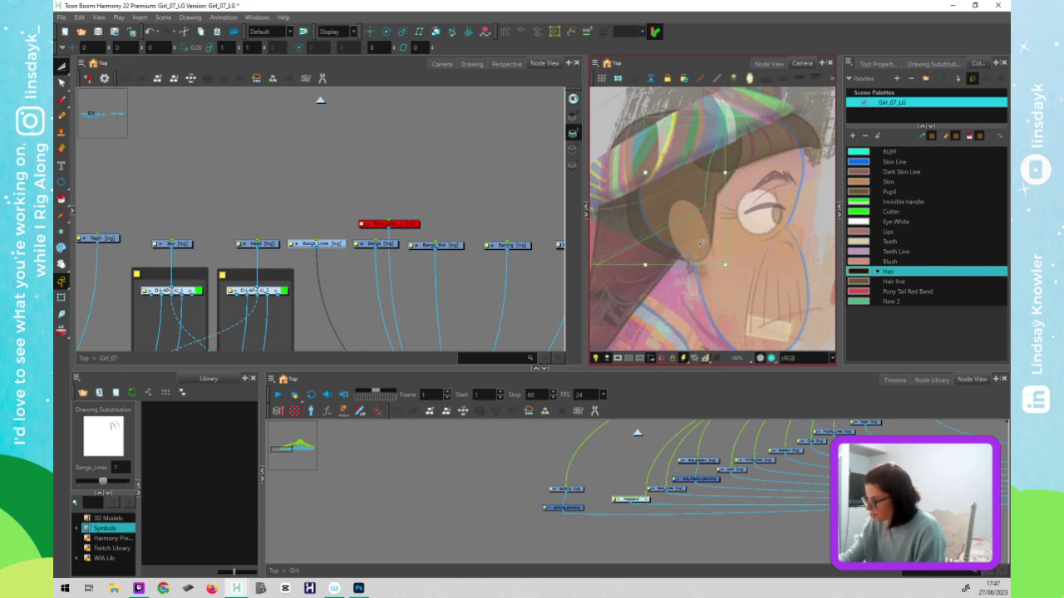
{"action": "key", "text": "ctrl+z"}
{"action": "key", "text": "ctrl+z"}
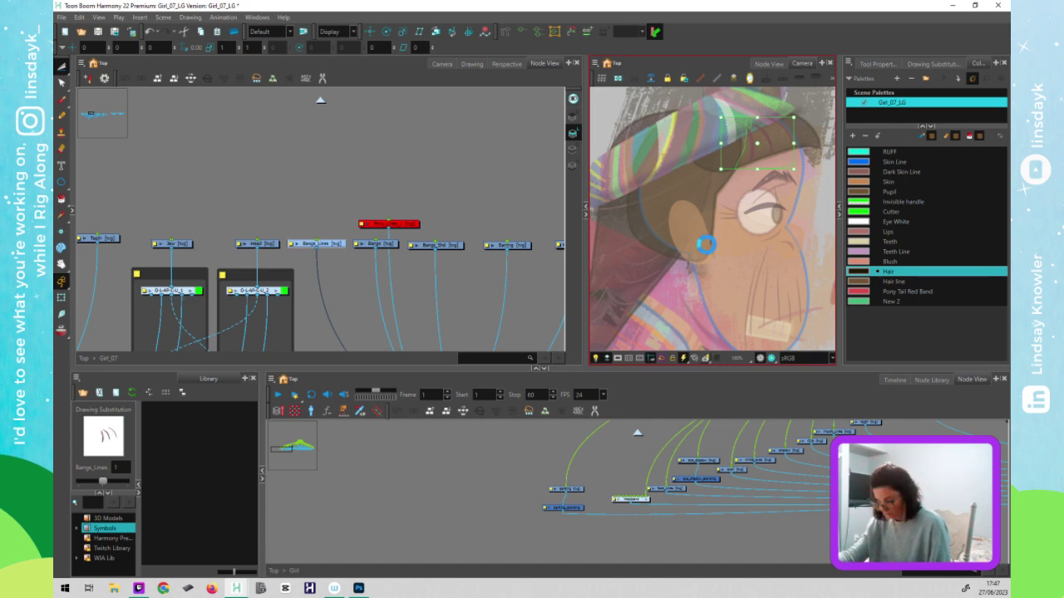
- Leave the Bangs_Lines drawing and select the Bangs drawing node beside it in the network
{"action": "key", "text": "shift+t"}
{"action": "key", "text": "1"}
{"action": "key", "text": "1"}
{"action": "left_click", "coordinate": [348, 304]}
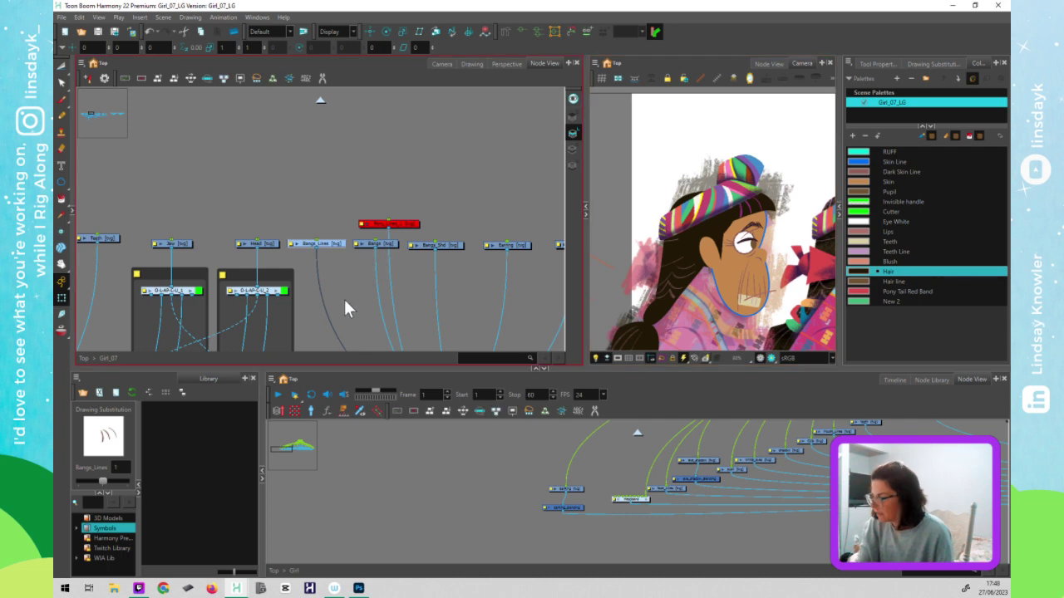
{"action": "left_click", "coordinate": [370, 268]}
{"action": "left_click", "coordinate": [387, 243]}
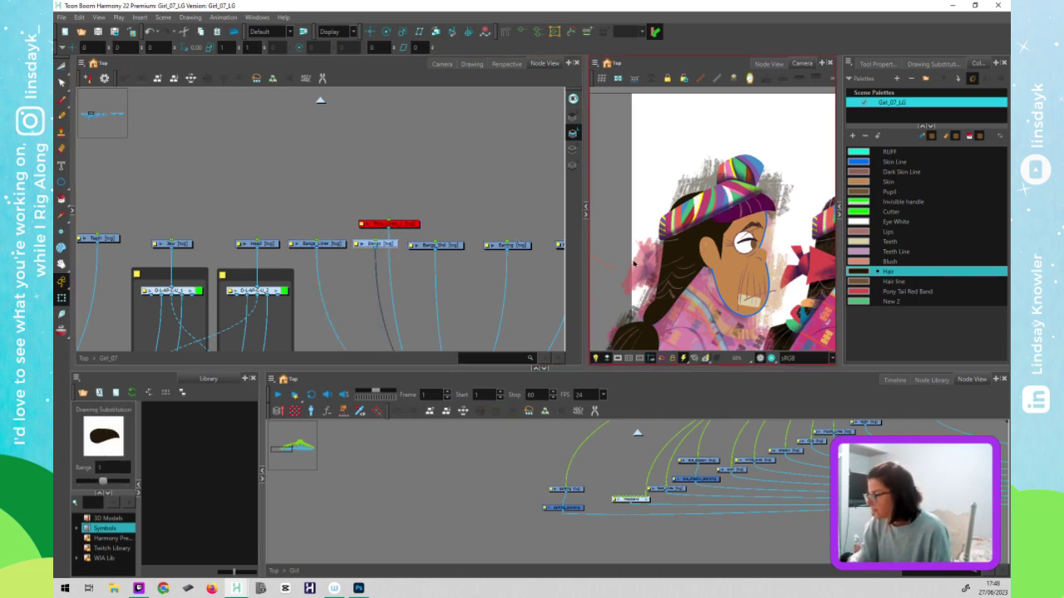
- Move the disabled Pony_Lines copy across the node network and place it between the Ear and Cut_In_Hair nodes
{"action": "left_click_drag", "start_coordinate": [411, 226], "coordinate": [467, 206]}
{"action": "left_click", "coordinate": [721, 241]}
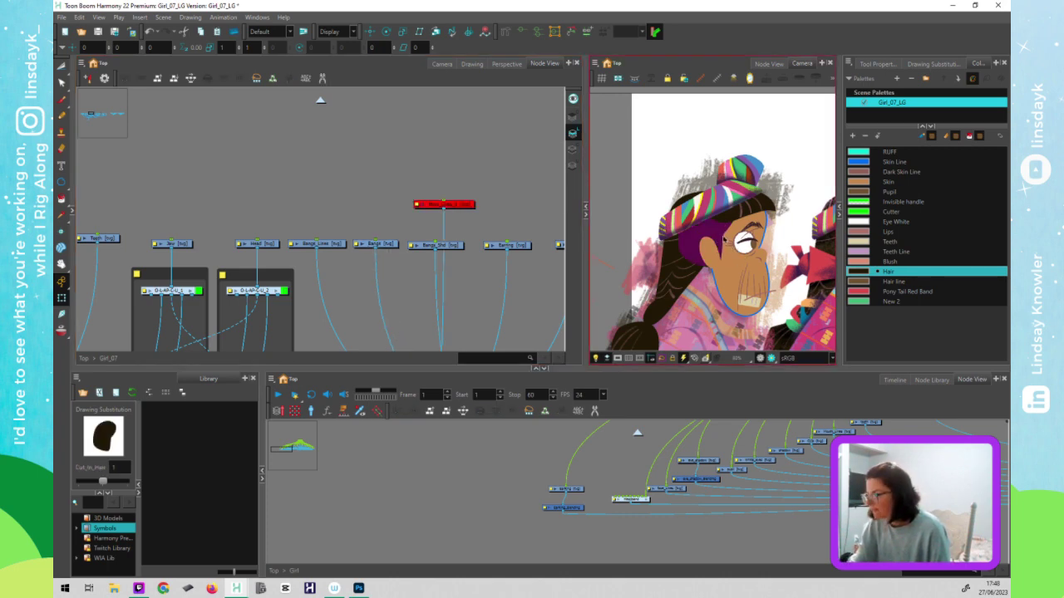
{"action": "left_click", "coordinate": [462, 316]}
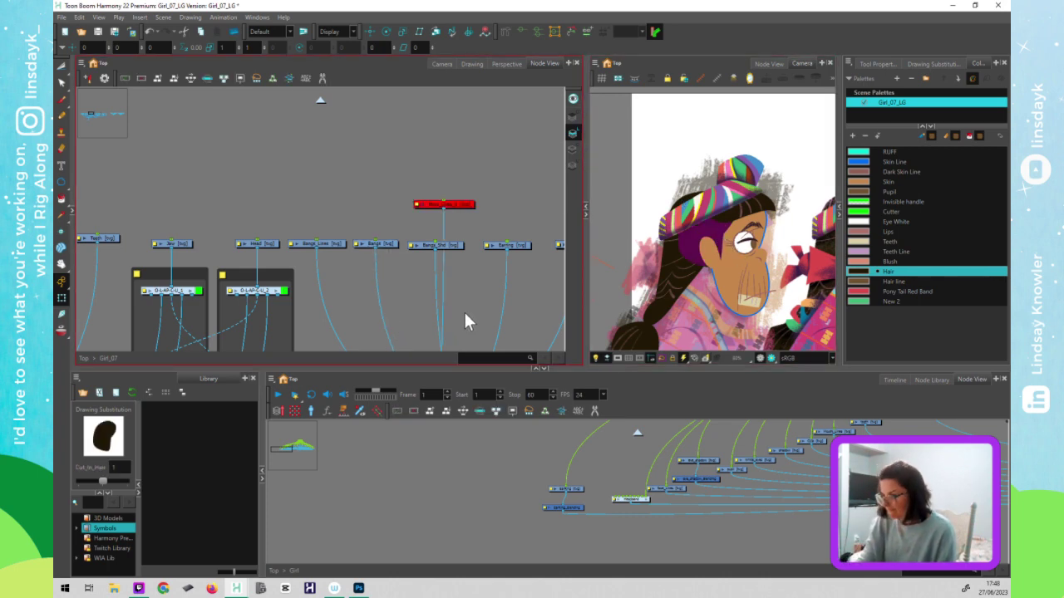
{"action": "key", "text": "o"}
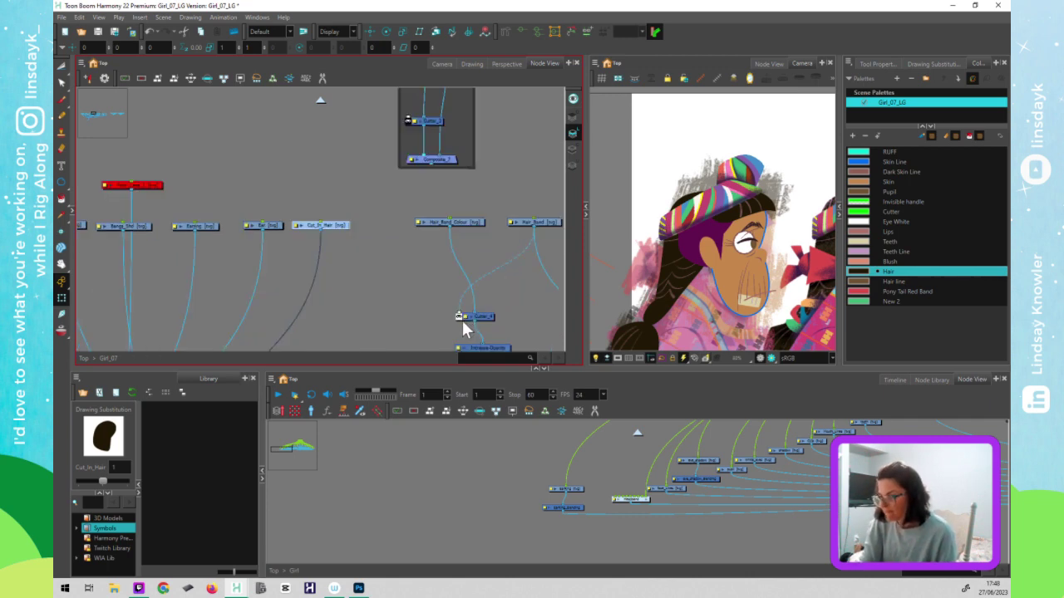
{"action": "mouse_move", "coordinate": [157, 188]}
{"action": "left_mouse_down"}
{"action": "mouse_move", "coordinate": [302, 183]}
{"action": "mouse_move", "coordinate": [298, 172]}
{"action": "left_mouse_up"}
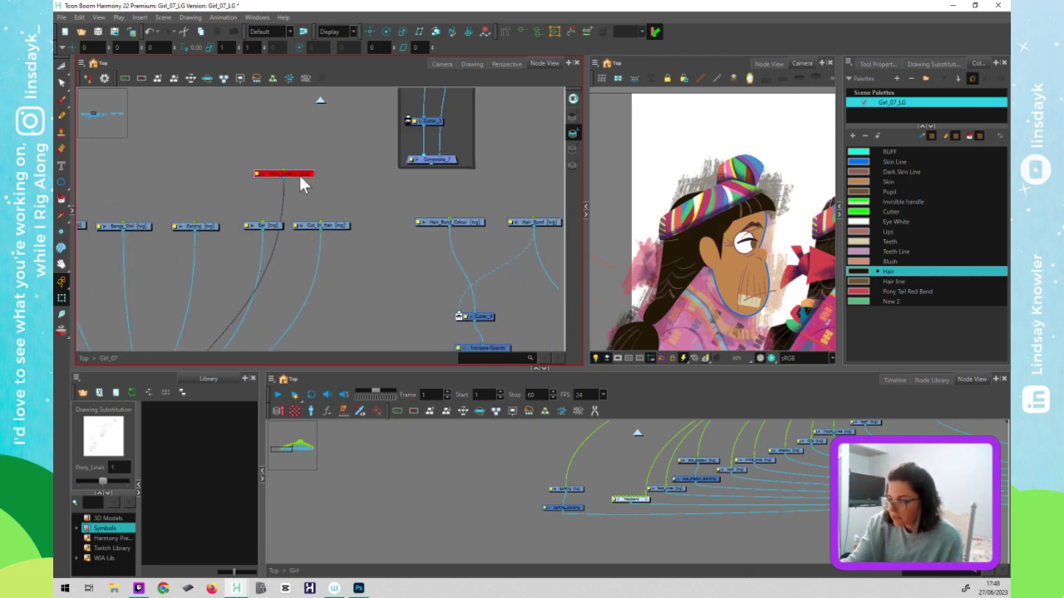
{"action": "left_click_drag", "start_coordinate": [428, 274], "coordinate": [413, 247]}
{"action": "left_click_drag", "start_coordinate": [324, 207], "coordinate": [378, 207]}
{"action": "mouse_move", "coordinate": [242, 152]}
{"action": "left_mouse_down"}
{"action": "mouse_move", "coordinate": [324, 200]}
{"action": "mouse_move", "coordinate": [274, 205]}
{"action": "left_mouse_up"}
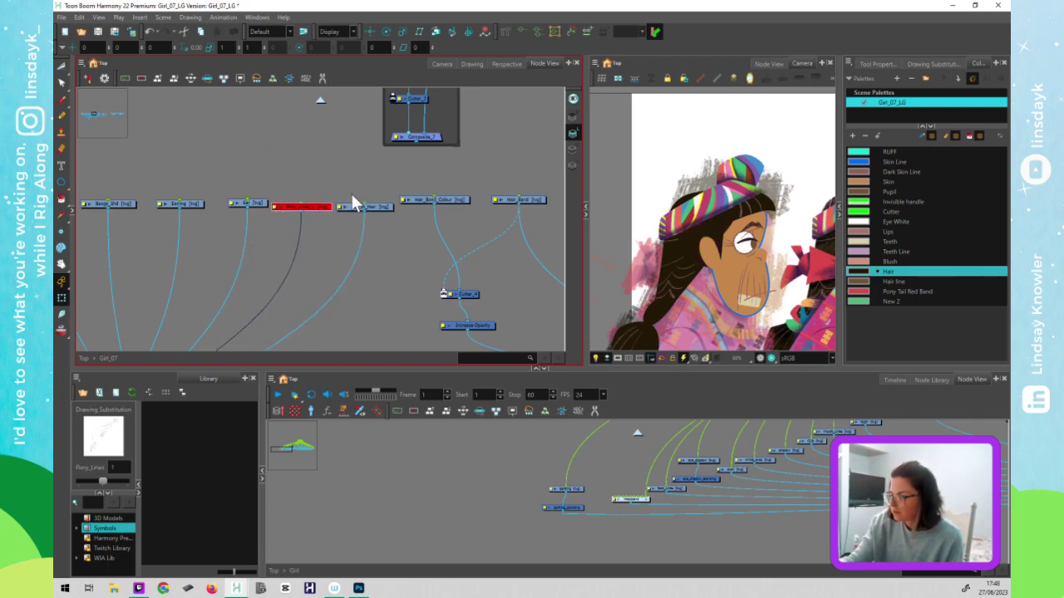
- Rename the disabled Pony_Lines copy to CutIn_Hair_Lines and enable the node
{"action": "key", "text": "shift+e"}
{"action": "left_click", "coordinate": [551, 167]}
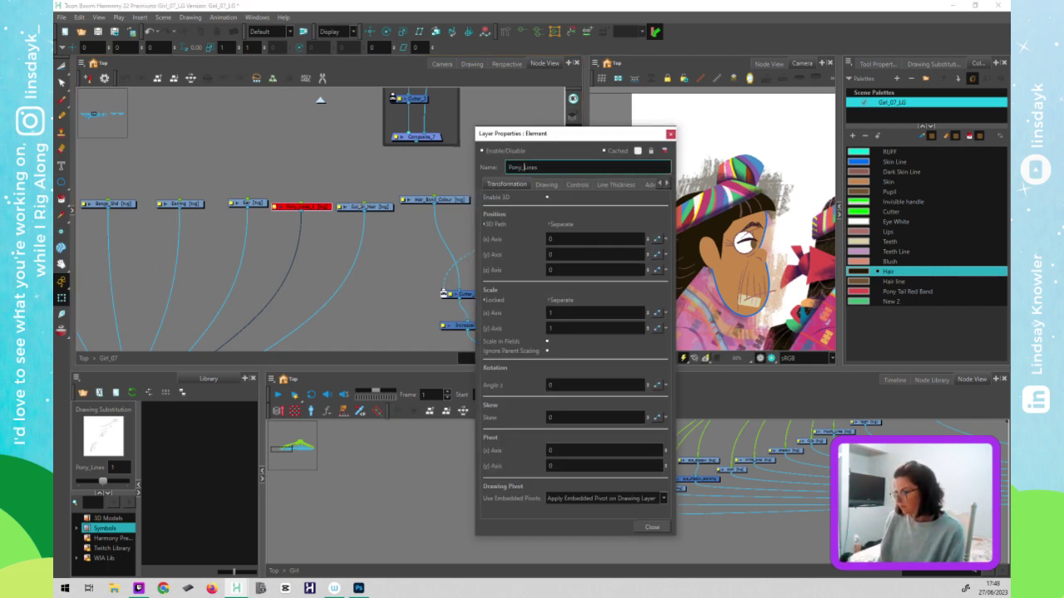
{"action": "key", "text": "BackSpace"}
{"action": "key", "text": "BackSpace"}
{"action": "key", "text": "BackSpace"}
{"action": "key", "text": "BackSpace"}
{"action": "key", "text": "BackSpace"}
{"action": "type", "text": "C"}
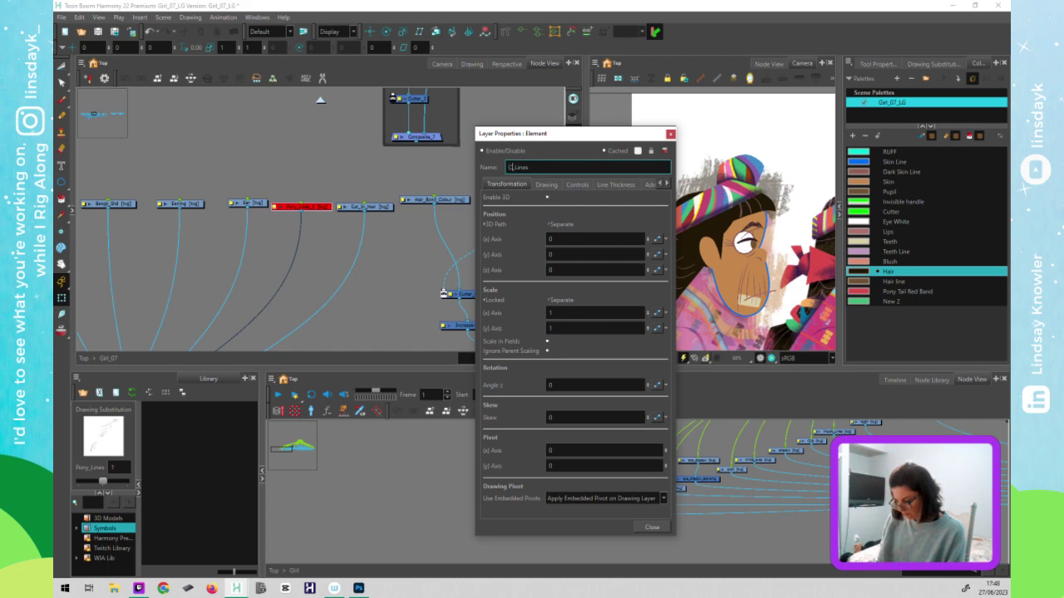
{"action": "type", "text": "utl"}
{"action": "type", "text": "in_Hair_"}
{"action": "left_click", "coordinate": [312, 209]}
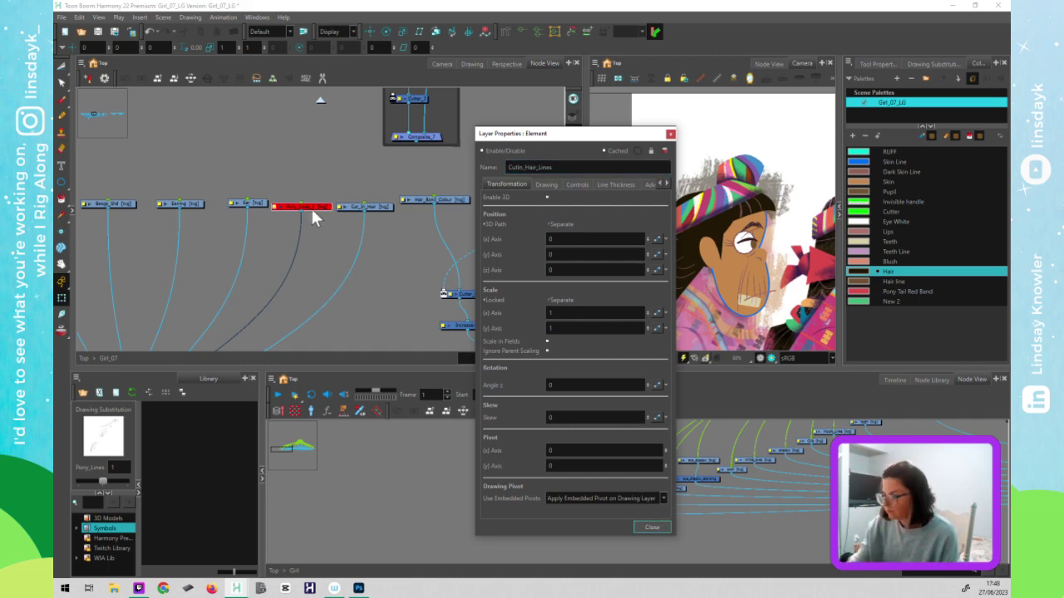
{"action": "left_click", "coordinate": [313, 207]}
{"action": "key", "text": "a"}
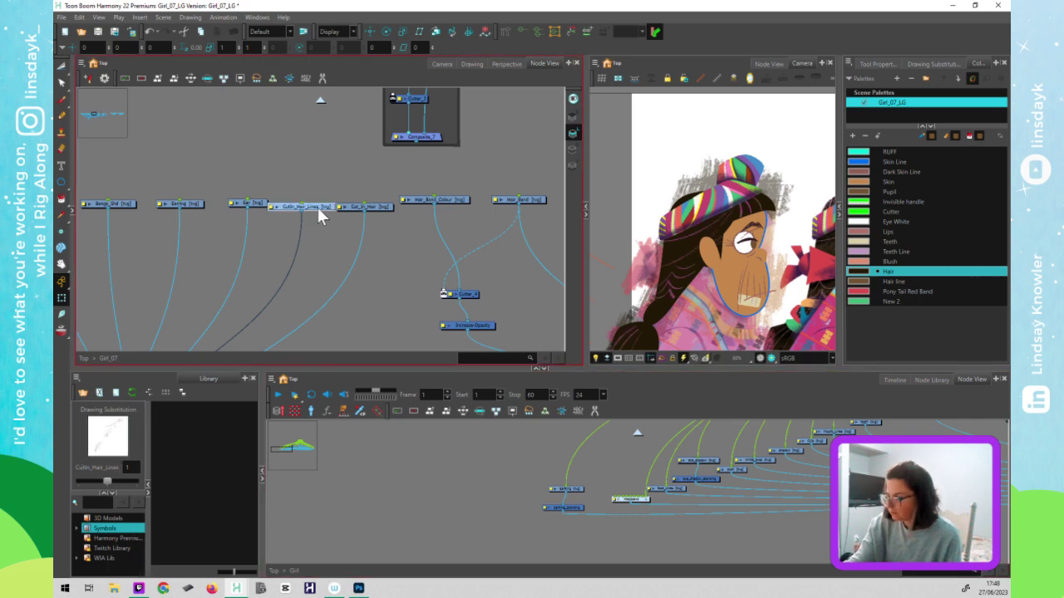
- Delete the line strokes over the bangs below the head band from the CutIn_Hair_Lines drawing
{"action": "left_click", "coordinate": [745, 237]}
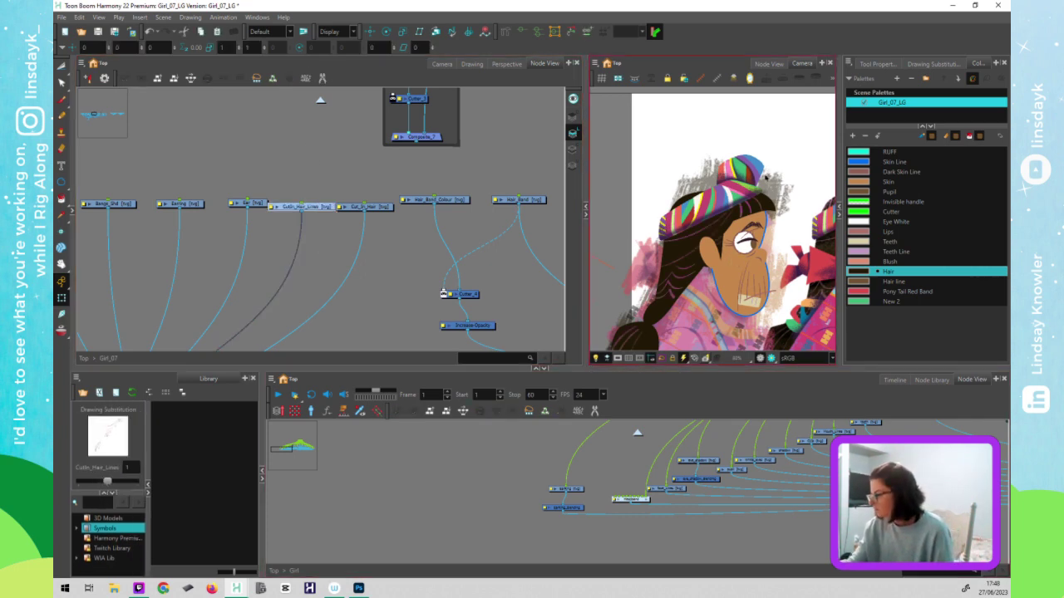
{"action": "key", "text": "alt+s"}
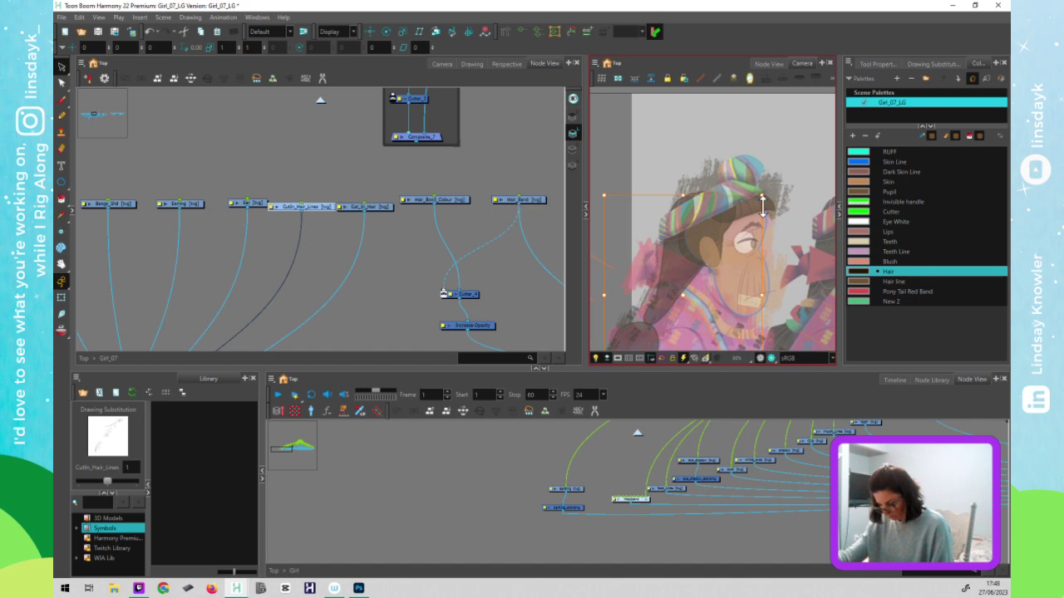
{"action": "key", "text": "alt+t"}
{"action": "scroll", "coordinate": [750, 151], "scroll_direction": "up", "scroll_amount": 4}
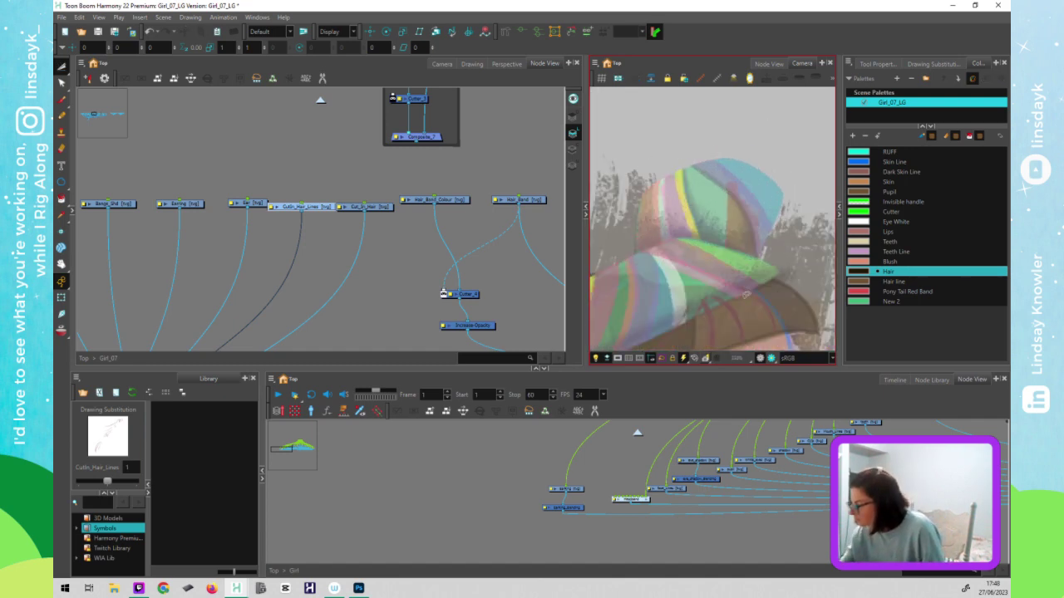
{"action": "scroll", "coordinate": [746, 294], "scroll_direction": "up", "scroll_amount": 5}
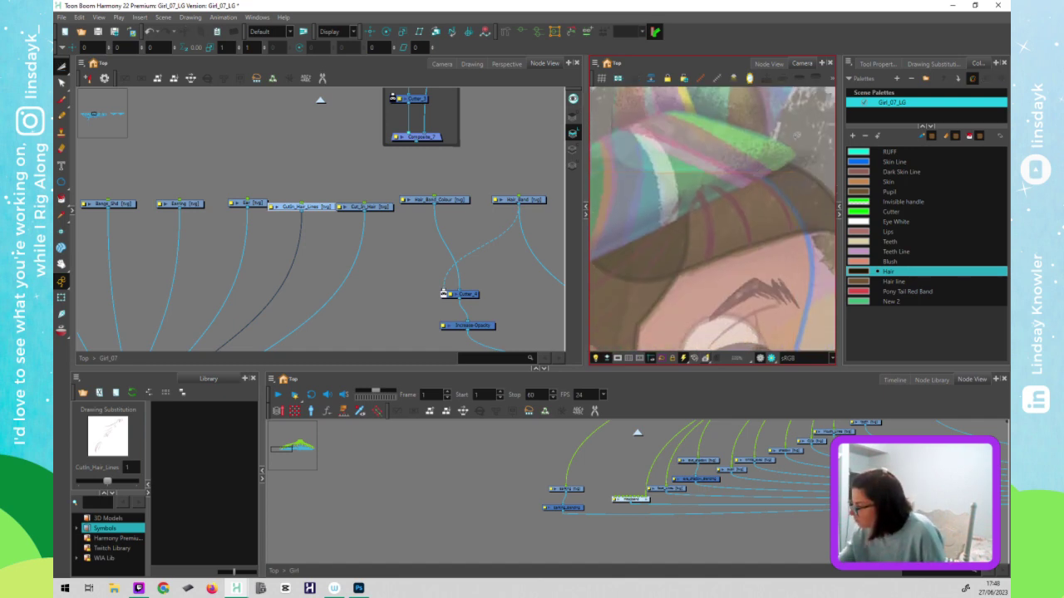
{"action": "mouse_move", "coordinate": [774, 148]}
{"action": "left_mouse_down"}
{"action": "mouse_move", "coordinate": [711, 174]}
{"action": "mouse_move", "coordinate": [698, 249]}
{"action": "mouse_move", "coordinate": [823, 153]}
{"action": "mouse_move", "coordinate": [777, 137]}
{"action": "left_mouse_up"}
{"action": "key", "text": "Delete"}
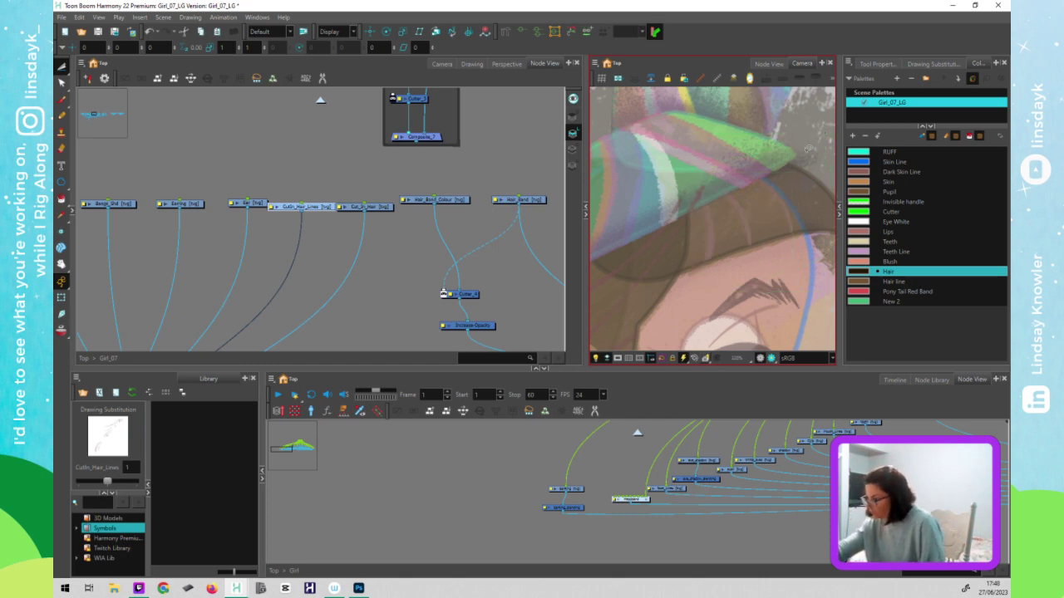
- Remove the line strokes on the loose ponytail end below the hair tie from the CutIn_Hair_Lines drawing
{"action": "key", "text": "1"}
{"action": "key", "text": "1"}
{"action": "key", "text": "1"}
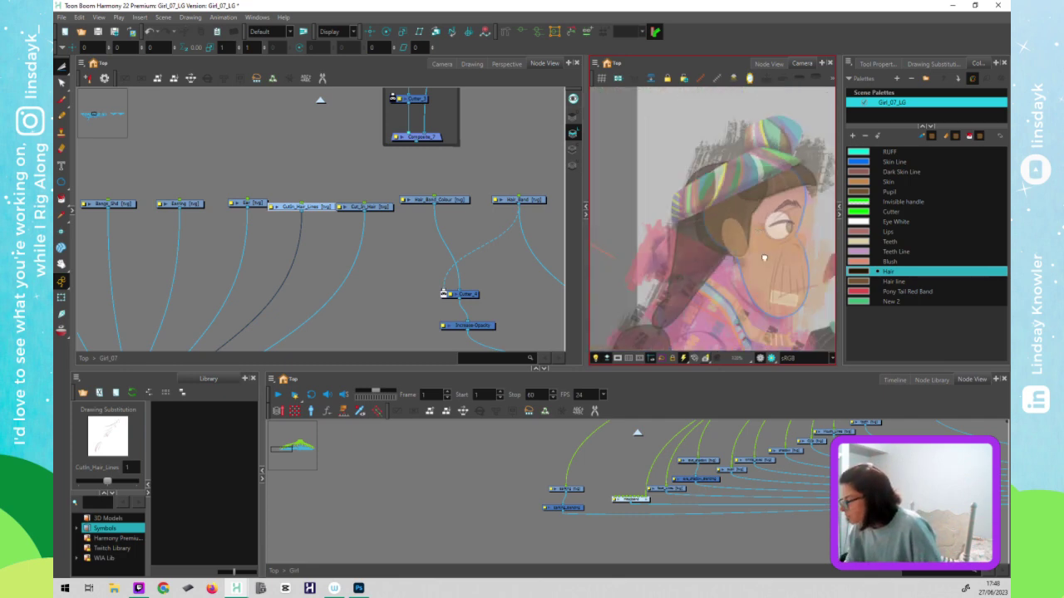
{"action": "left_click_drag", "start_coordinate": [733, 302], "coordinate": [773, 242]}
{"action": "scroll", "coordinate": [772, 243], "scroll_direction": "up", "scroll_amount": 1}
{"action": "scroll", "coordinate": [762, 265], "scroll_direction": "up", "scroll_amount": 2}
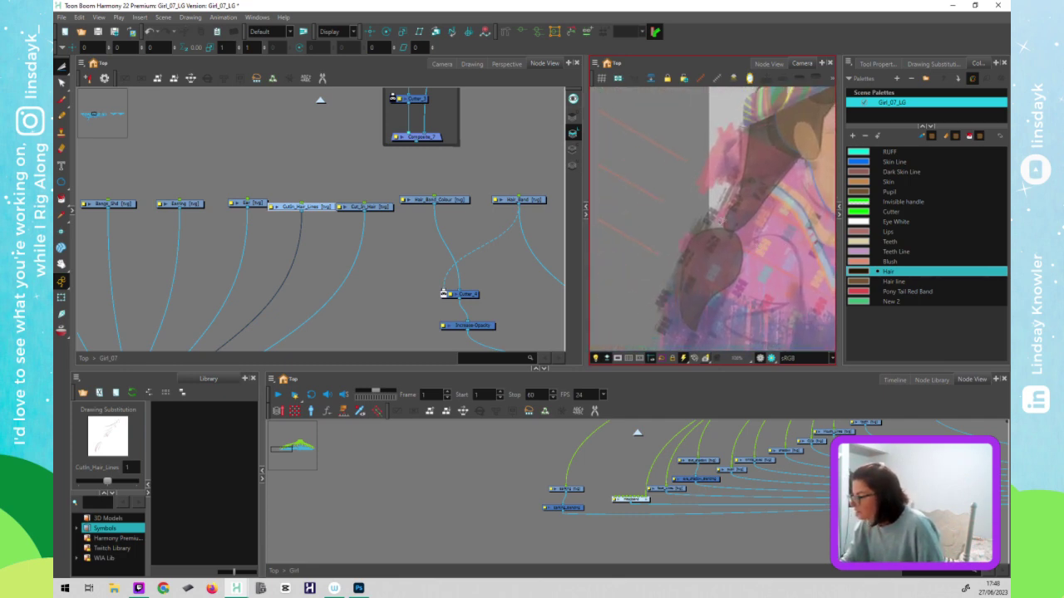
{"action": "mouse_move", "coordinate": [693, 350]}
{"action": "left_mouse_down"}
{"action": "mouse_move", "coordinate": [718, 224]}
{"action": "mouse_move", "coordinate": [768, 312]}
{"action": "left_mouse_up"}
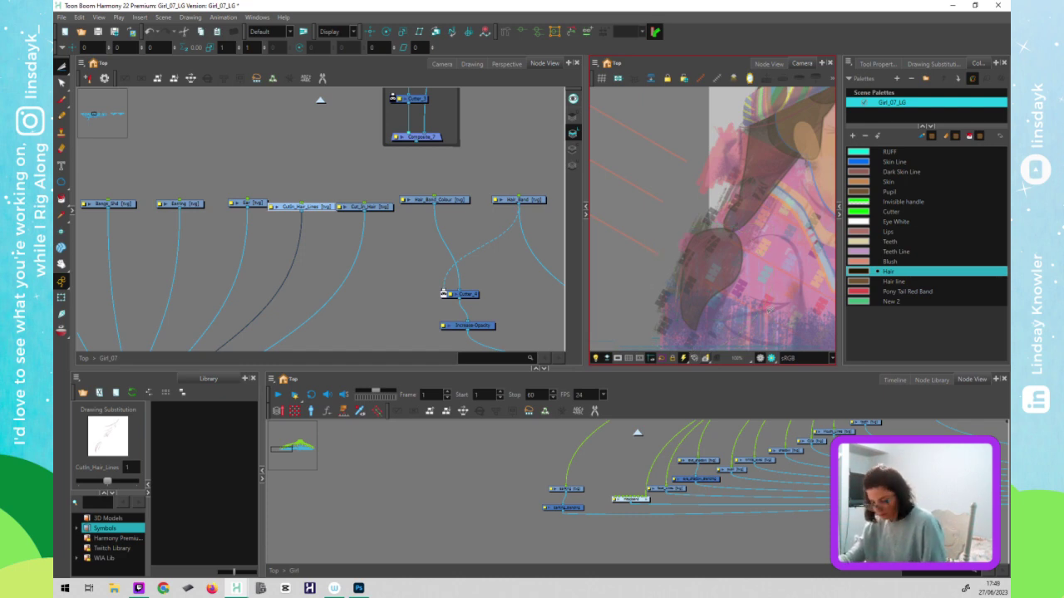
{"action": "scroll", "coordinate": [743, 287], "scroll_direction": "down", "scroll_amount": 4}
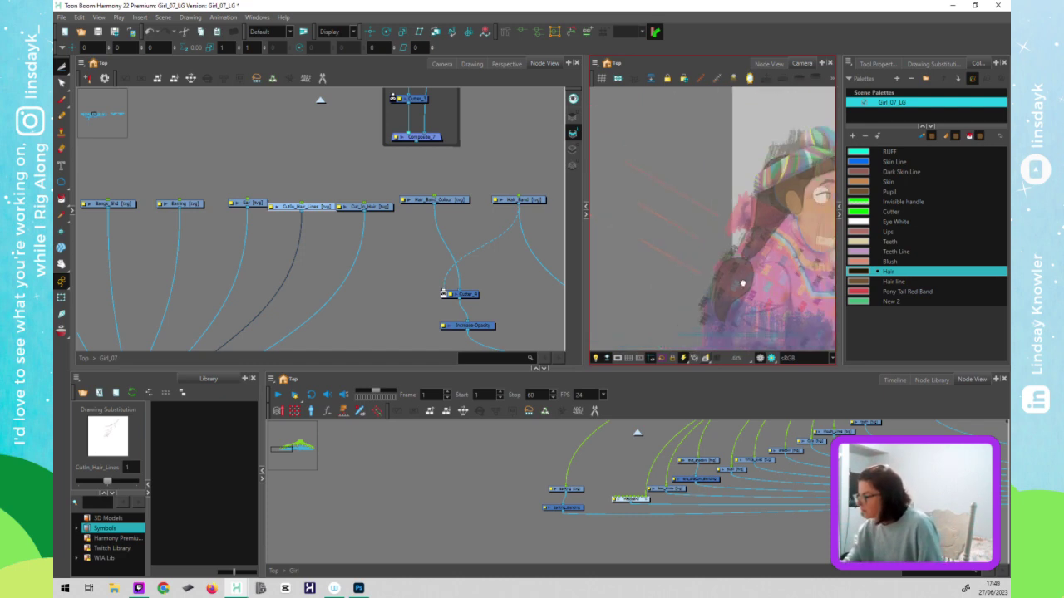
- Select the line strokes running between the ear and the ponytail tie and delete them from the drawing
{"action": "scroll", "coordinate": [743, 283], "scroll_direction": "down", "scroll_amount": 3}
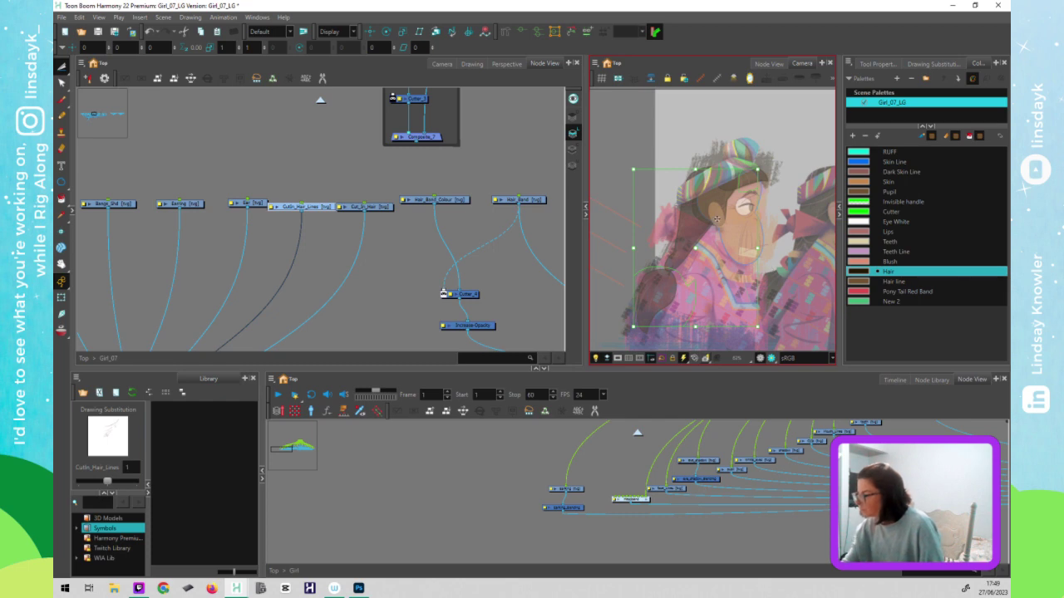
{"action": "scroll", "coordinate": [715, 219], "scroll_direction": "up", "scroll_amount": 4}
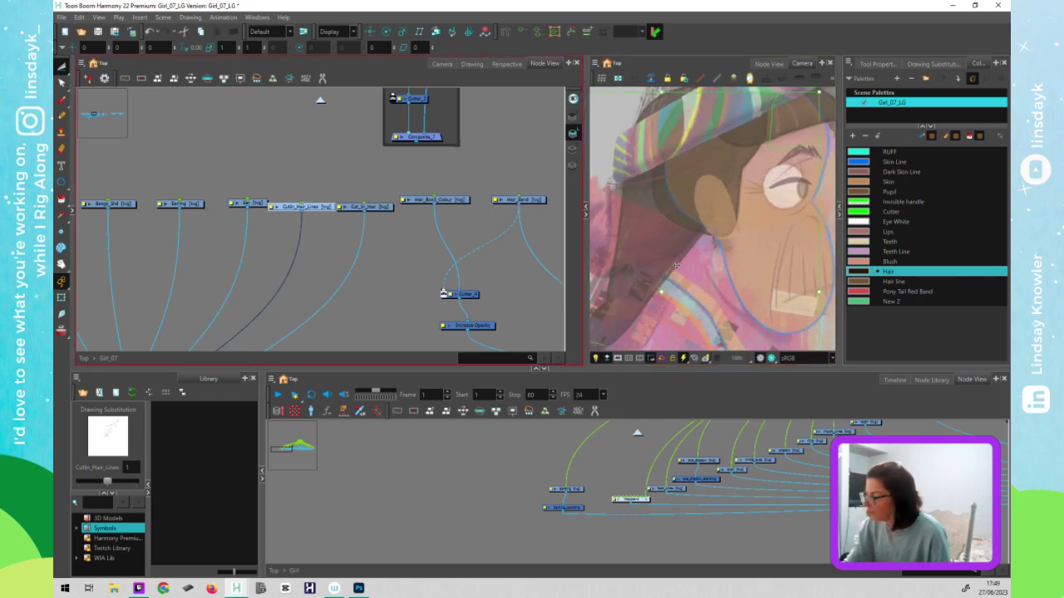
{"action": "left_click", "coordinate": [702, 273]}
{"action": "scroll", "coordinate": [705, 268], "scroll_direction": "down", "scroll_amount": 1}
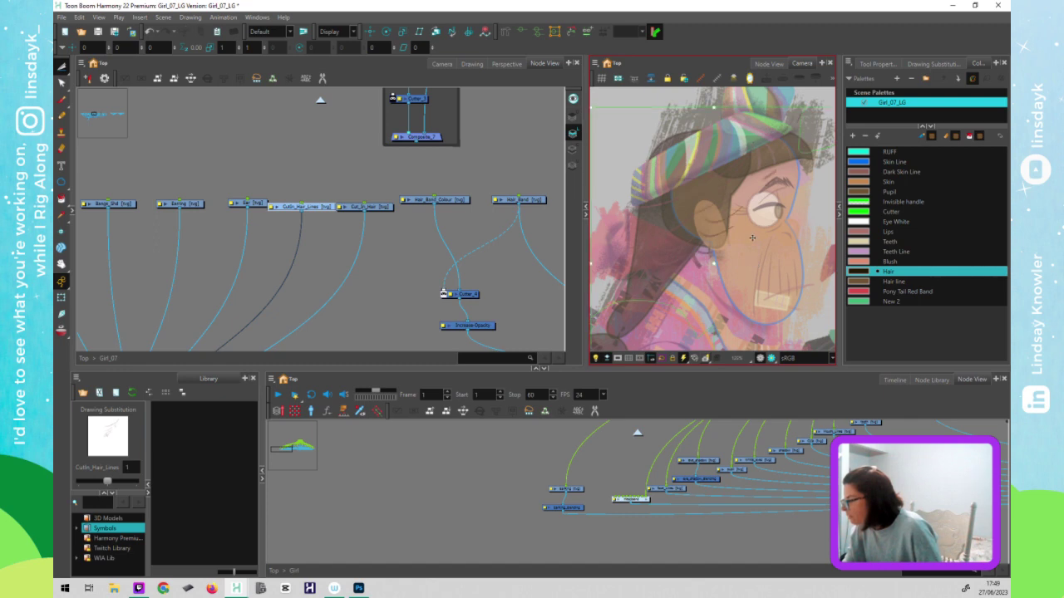
{"action": "left_click", "coordinate": [728, 256]}
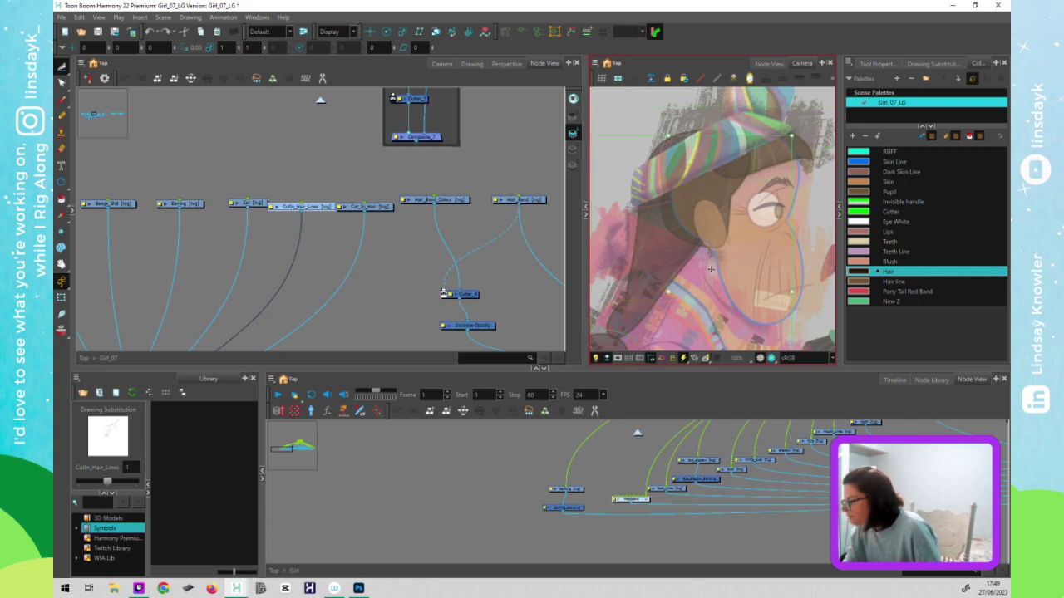
{"action": "scroll", "coordinate": [710, 269], "scroll_direction": "up", "scroll_amount": 1}
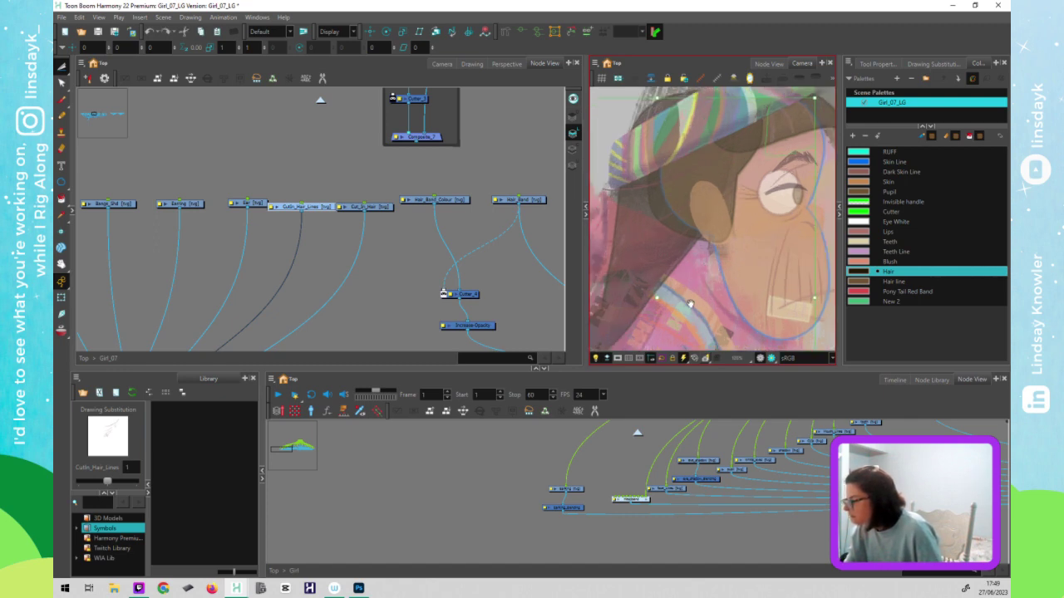
{"action": "scroll", "coordinate": [702, 301], "scroll_direction": "up", "scroll_amount": 4}
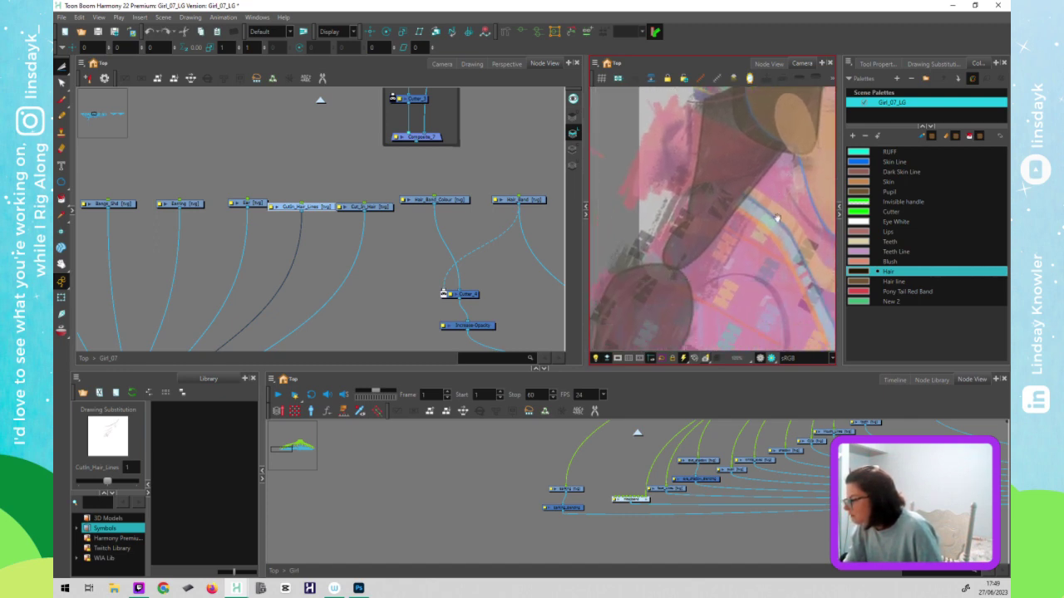
{"action": "scroll", "coordinate": [777, 219], "scroll_direction": "up", "scroll_amount": 1}
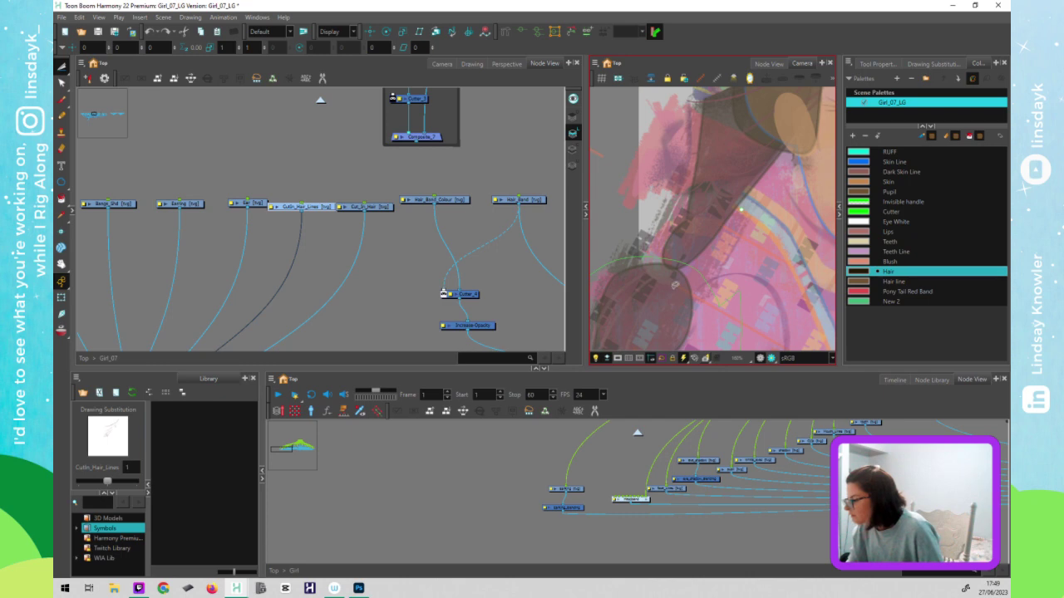
{"action": "mouse_move", "coordinate": [684, 272]}
{"action": "left_mouse_down"}
{"action": "mouse_move", "coordinate": [778, 176]}
{"action": "mouse_move", "coordinate": [791, 128]}
{"action": "mouse_move", "coordinate": [787, 116]}
{"action": "mouse_move", "coordinate": [771, 125]}
{"action": "mouse_move", "coordinate": [777, 97]}
{"action": "mouse_move", "coordinate": [706, 115]}
{"action": "mouse_move", "coordinate": [612, 283]}
{"action": "mouse_move", "coordinate": [696, 299]}
{"action": "left_mouse_up"}
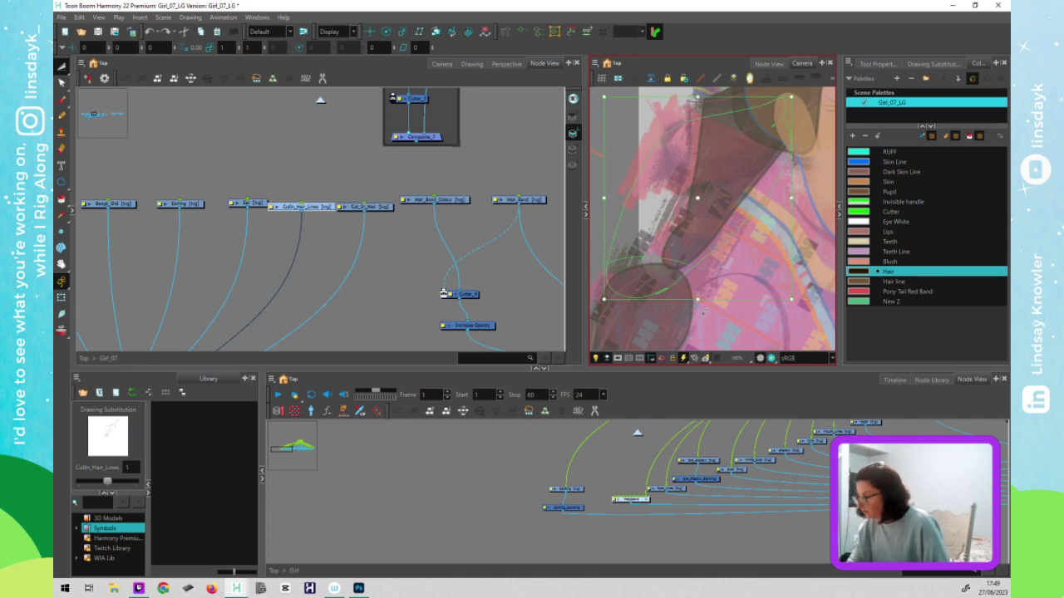
{"action": "key", "text": "Delete"}
{"action": "scroll", "coordinate": [714, 308], "scroll_direction": "down", "scroll_amount": 2}
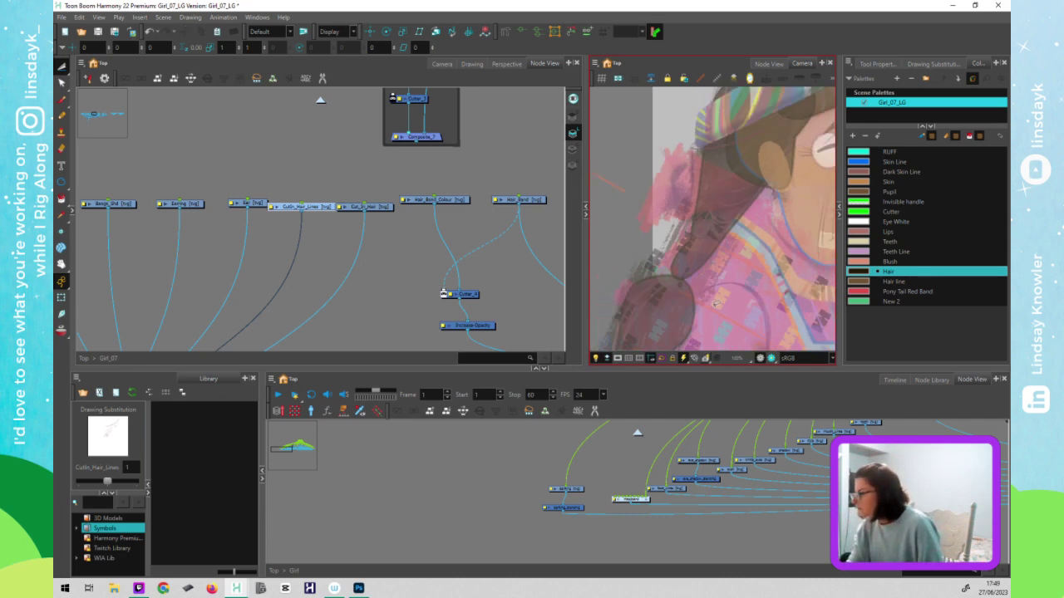
- Delete the remaining unwanted strokes along the gathered hair behind the ear from the CutIn_Hair_Lines drawing
{"action": "left_click", "coordinate": [713, 304]}
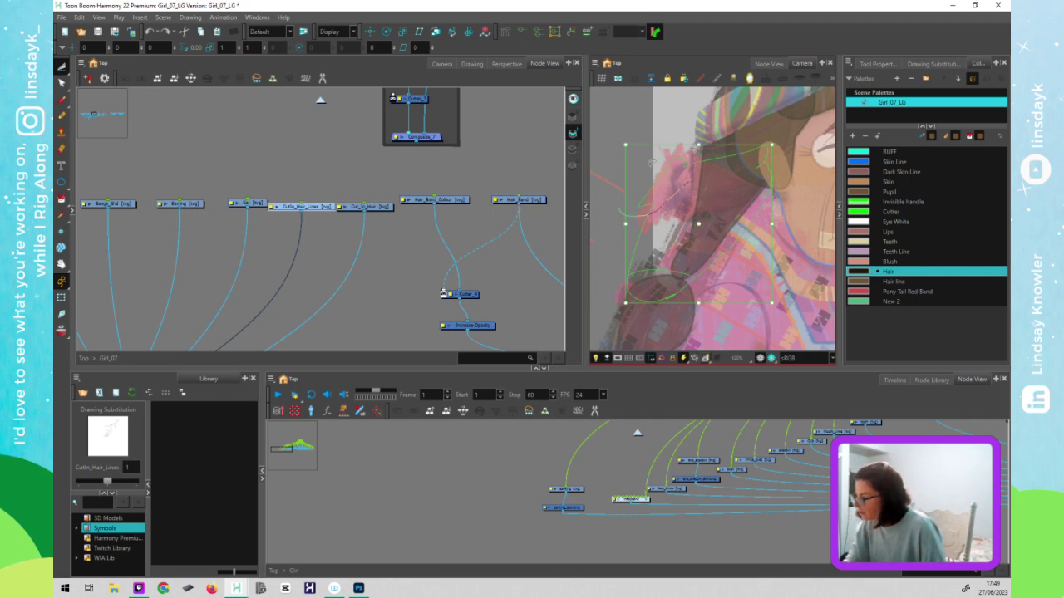
{"action": "left_click", "coordinate": [433, 199]}
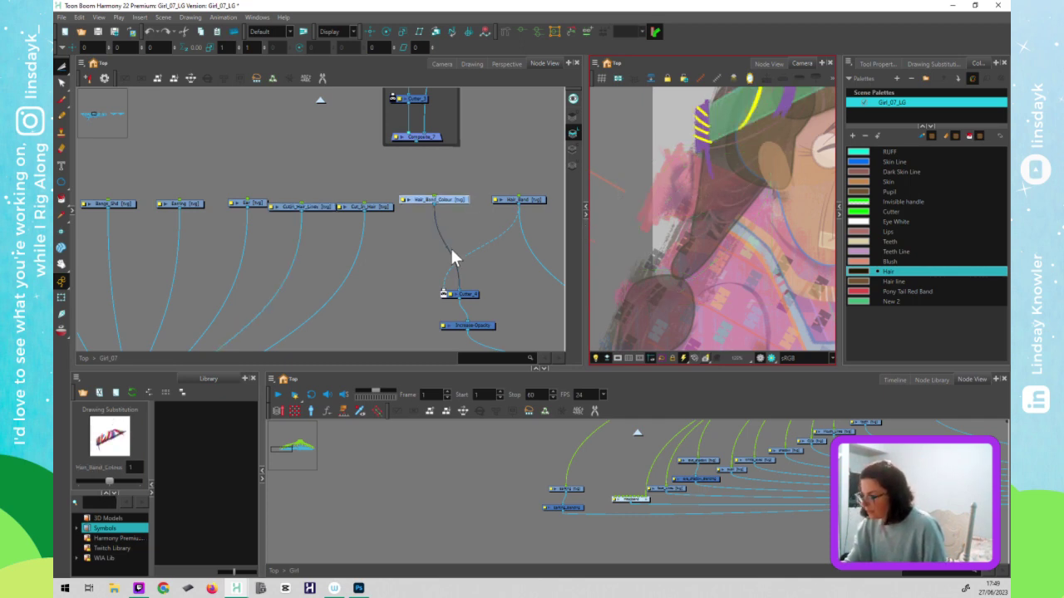
{"action": "left_click", "coordinate": [325, 207]}
{"action": "left_click", "coordinate": [309, 207]}
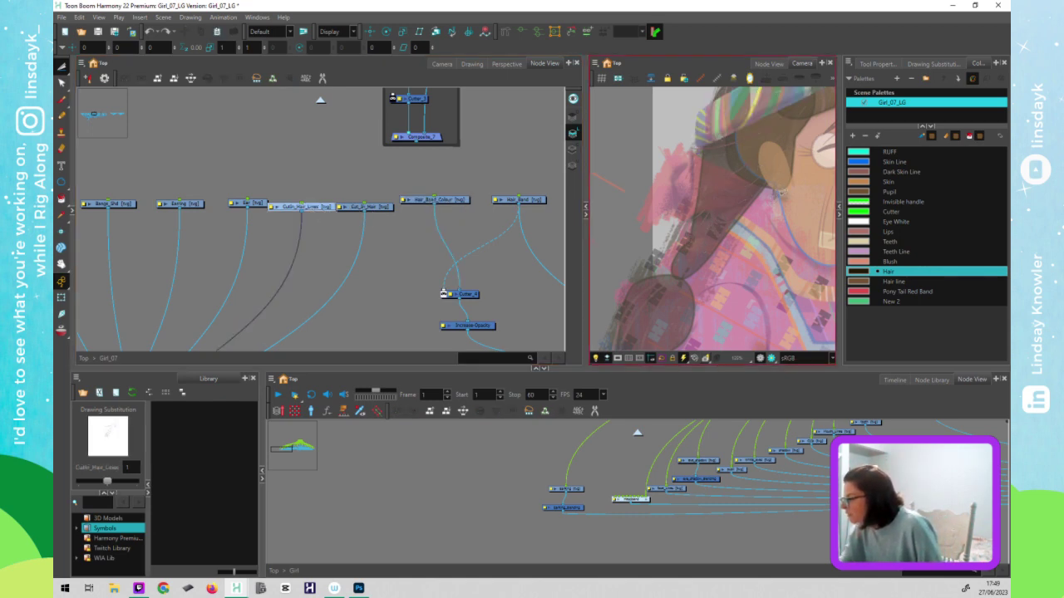
{"action": "left_click_drag", "start_coordinate": [779, 167], "coordinate": [690, 194]}
{"action": "mouse_move", "coordinate": [618, 292]}
{"action": "left_mouse_down"}
{"action": "mouse_move", "coordinate": [737, 335]}
{"action": "mouse_move", "coordinate": [812, 190]}
{"action": "mouse_move", "coordinate": [799, 234]}
{"action": "left_mouse_up"}
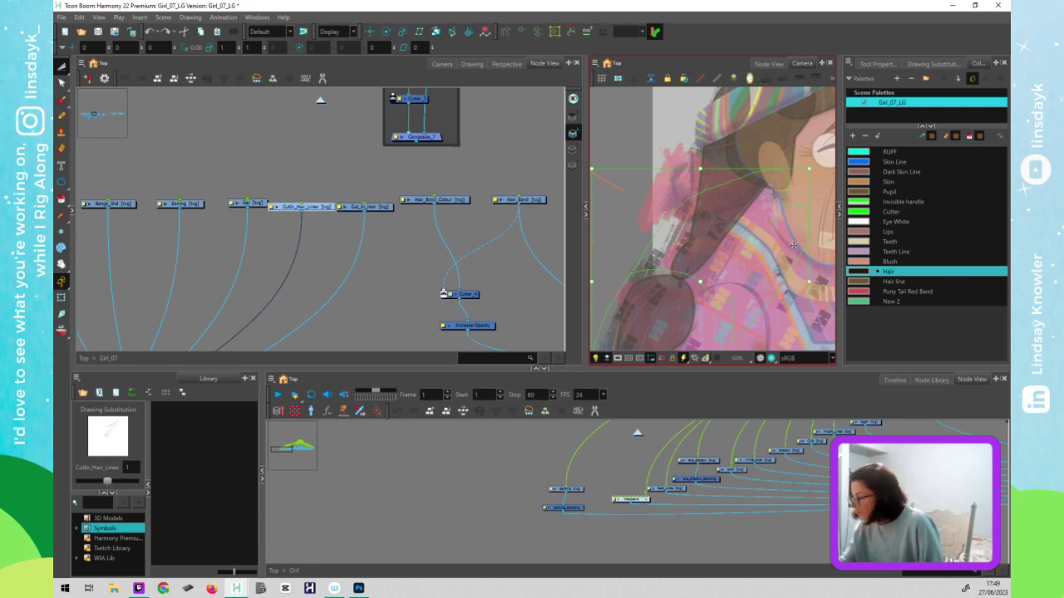
{"action": "key", "text": "Delete"}
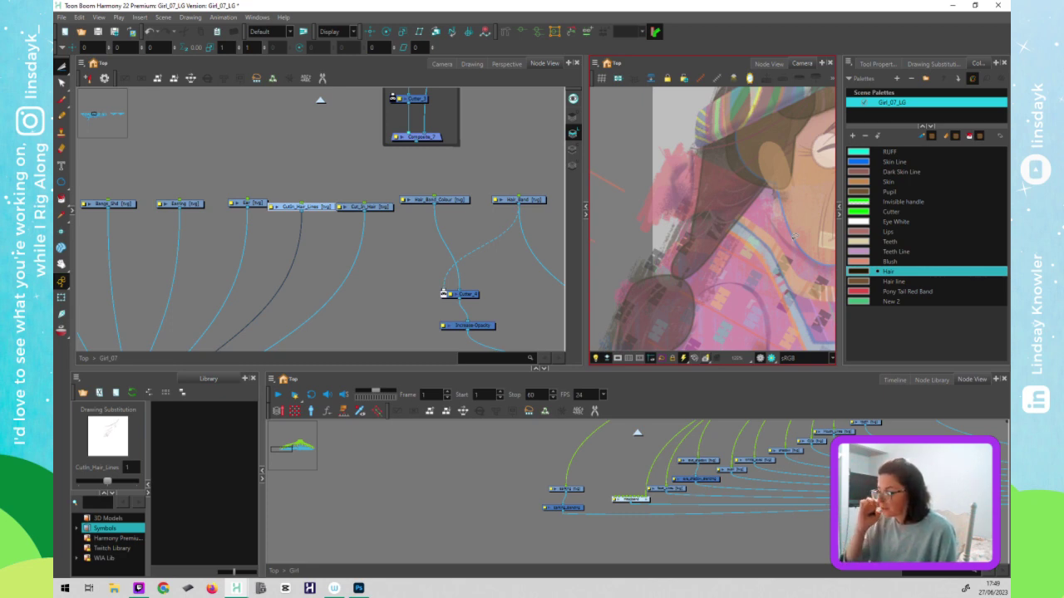
- Paste the cut hair strokes into the empty Pony_Tail_Lines drawing
{"action": "left_click_drag", "start_coordinate": [454, 265], "coordinate": [133, 271]}
{"action": "mouse_move", "coordinate": [432, 265]}
{"action": "left_mouse_down"}
{"action": "mouse_move", "coordinate": [254, 278]}
{"action": "mouse_move", "coordinate": [128, 269]}
{"action": "left_mouse_up"}
{"action": "left_click", "coordinate": [396, 172]}
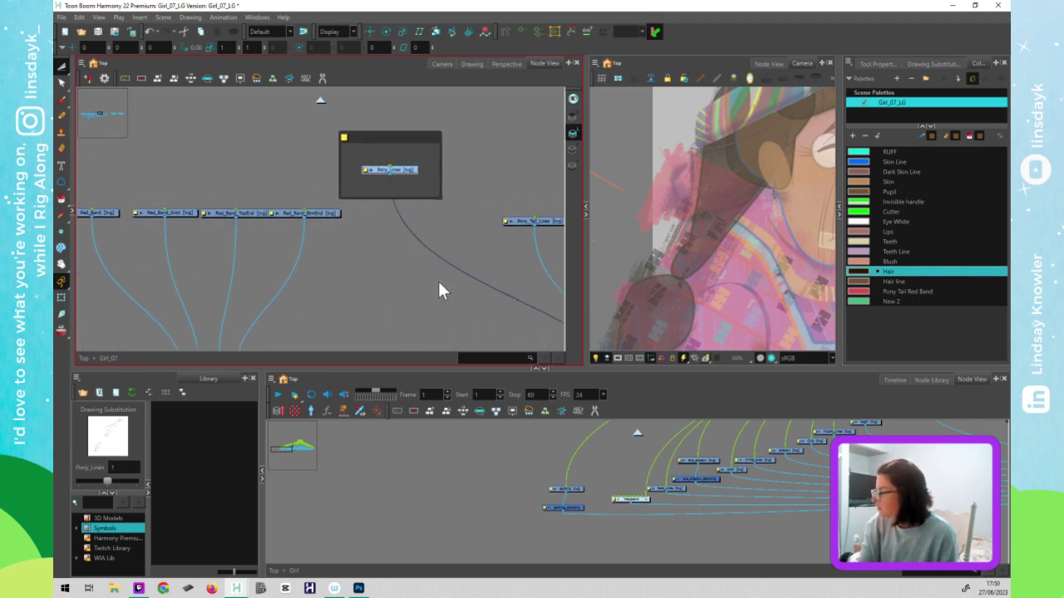
{"action": "left_click", "coordinate": [446, 278]}
{"action": "left_click_drag", "start_coordinate": [446, 278], "coordinate": [225, 275]}
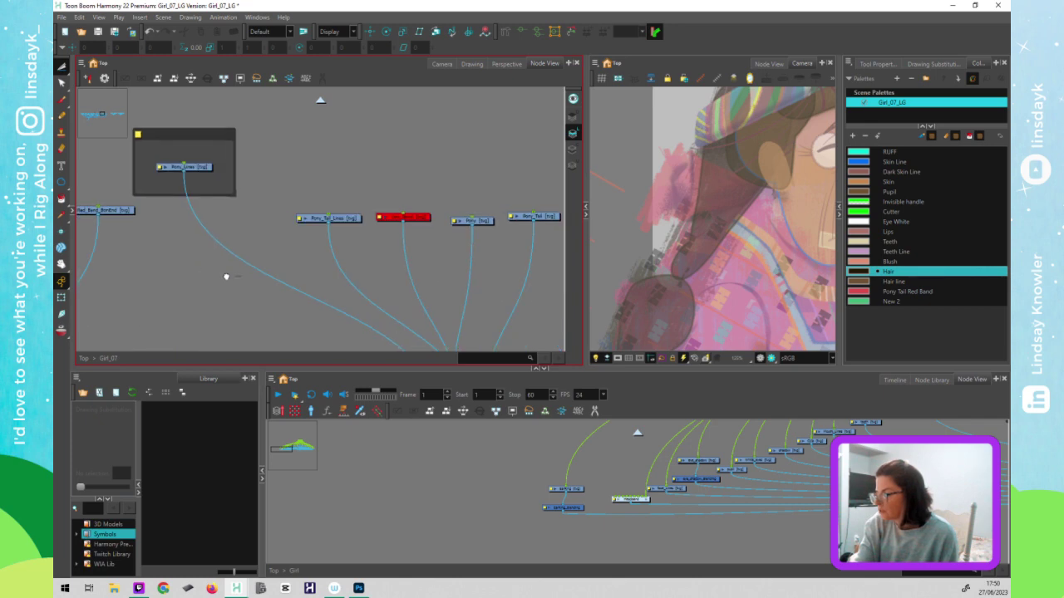
{"action": "left_click", "coordinate": [333, 221]}
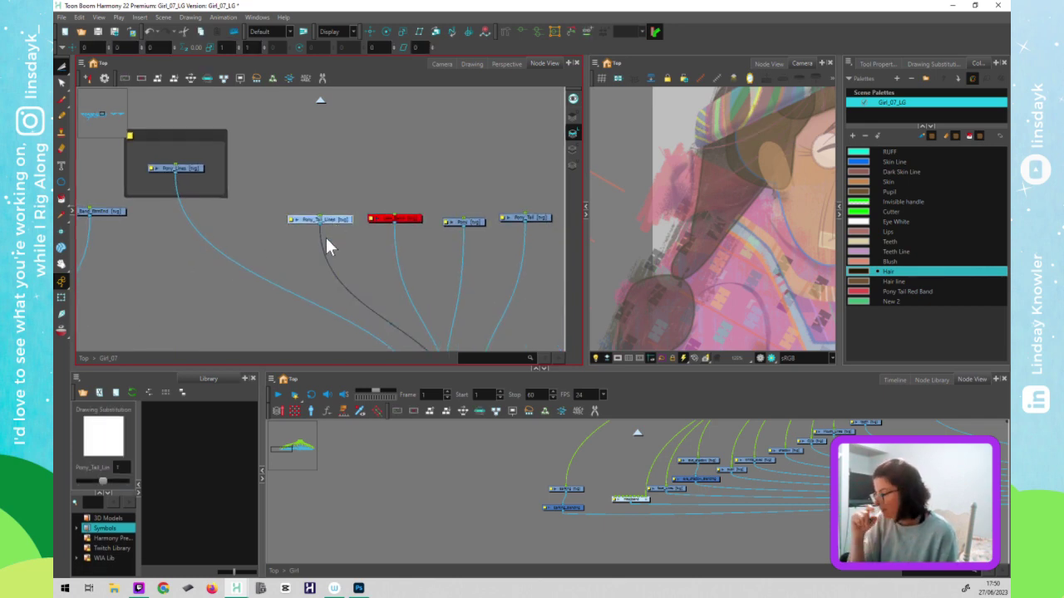
{"action": "left_click", "coordinate": [750, 276]}
{"action": "key", "text": "alt+s"}
{"action": "left_click", "coordinate": [753, 267]}
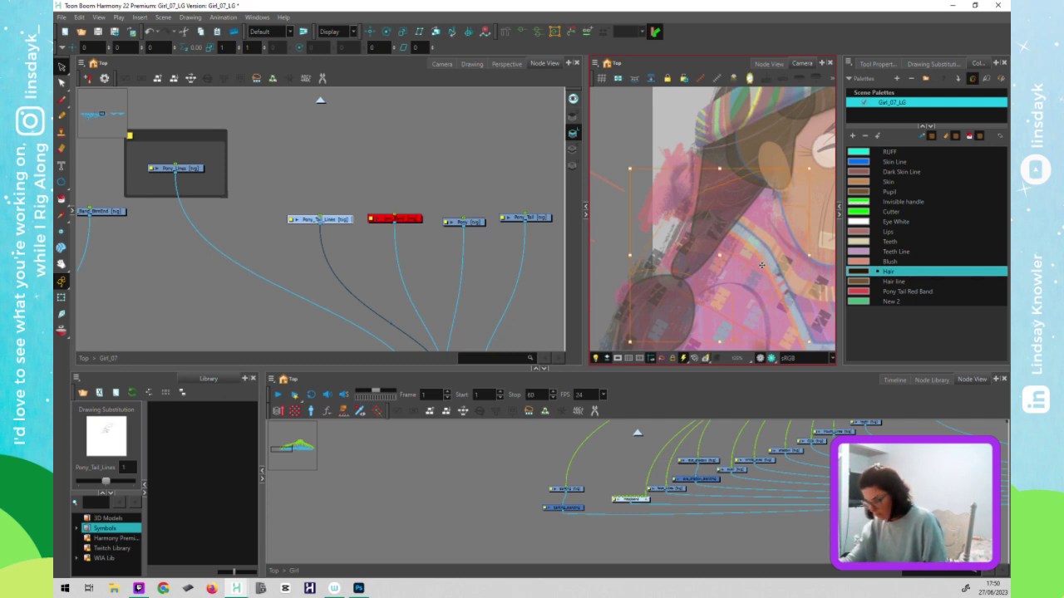
{"action": "key", "text": "shift+t"}
- Toggle the Pony_Tail_Lines node off and on again, and disable the Pony_Lines node
{"action": "left_click", "coordinate": [339, 222]}
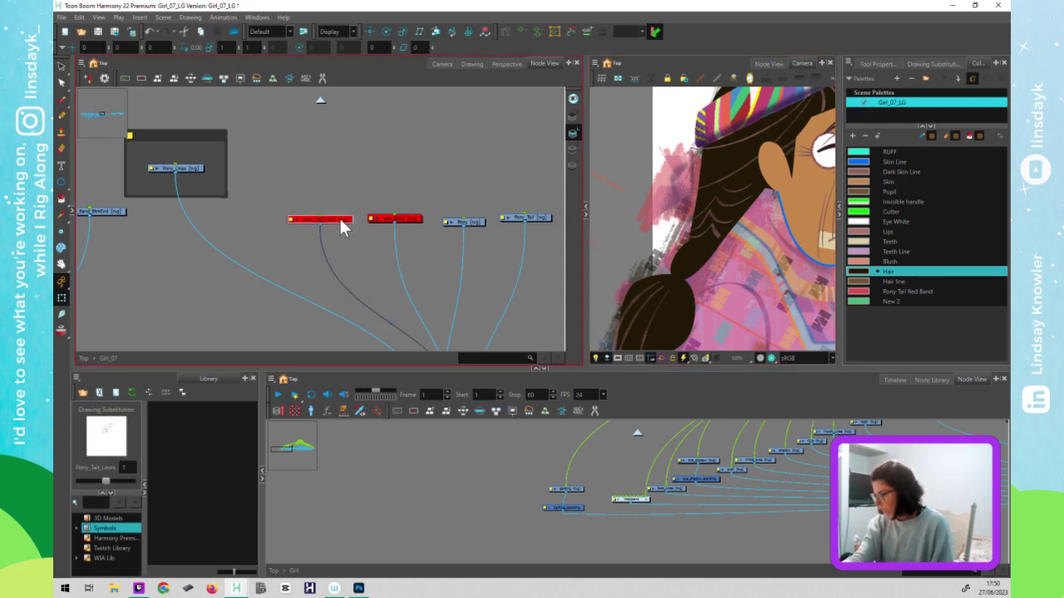
{"action": "left_click", "coordinate": [192, 168]}
{"action": "key", "text": "d"}
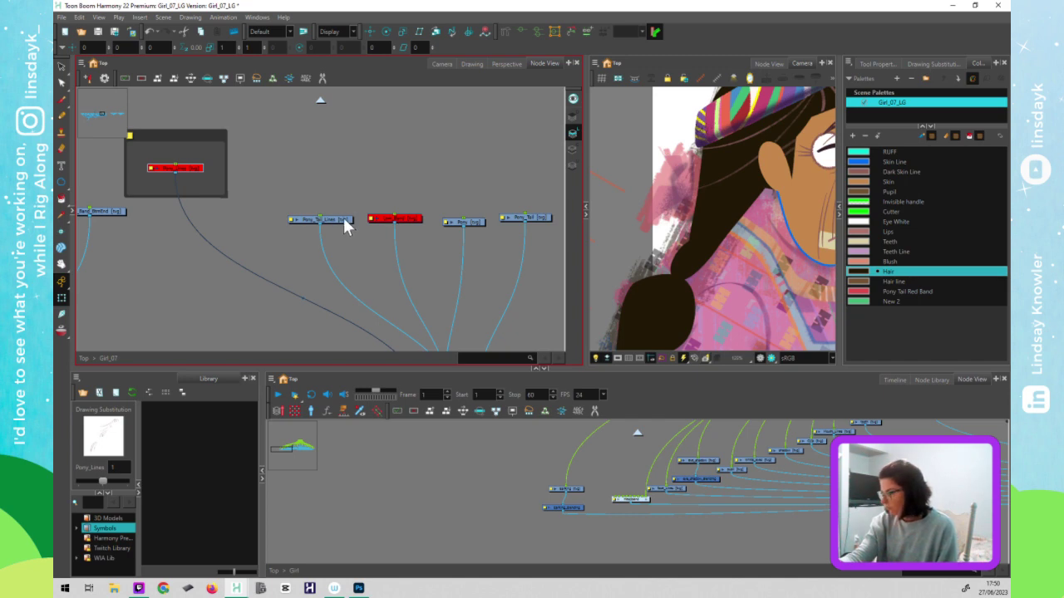
{"action": "left_click", "coordinate": [344, 221]}
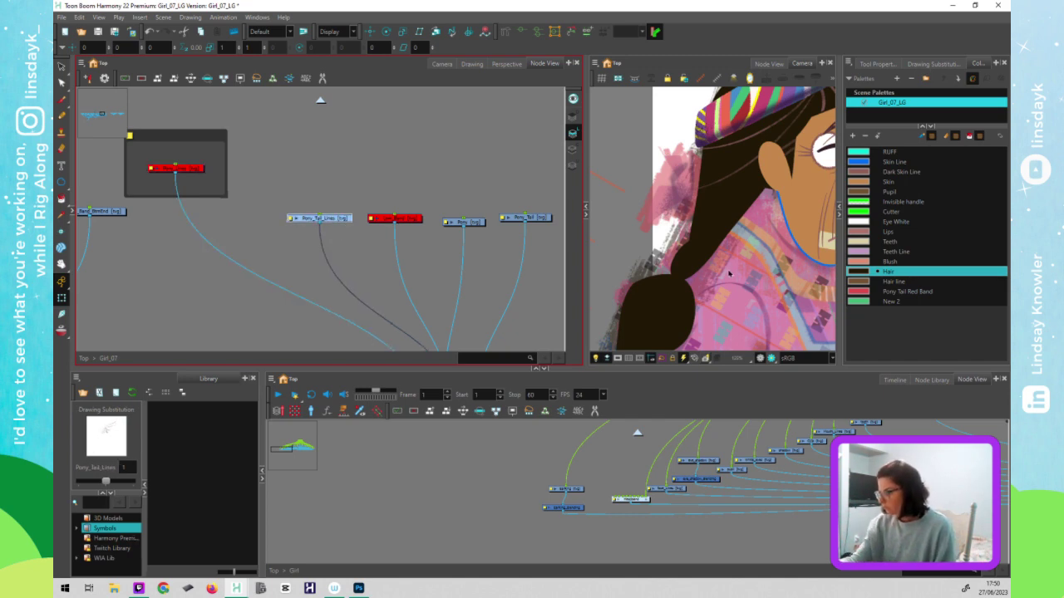
- Check the pasted ponytail strokes against the artwork and reconnect Pony_Tail_Lines nearer the front of the ponytail composite's inputs
{"action": "key", "text": "shift+t"}
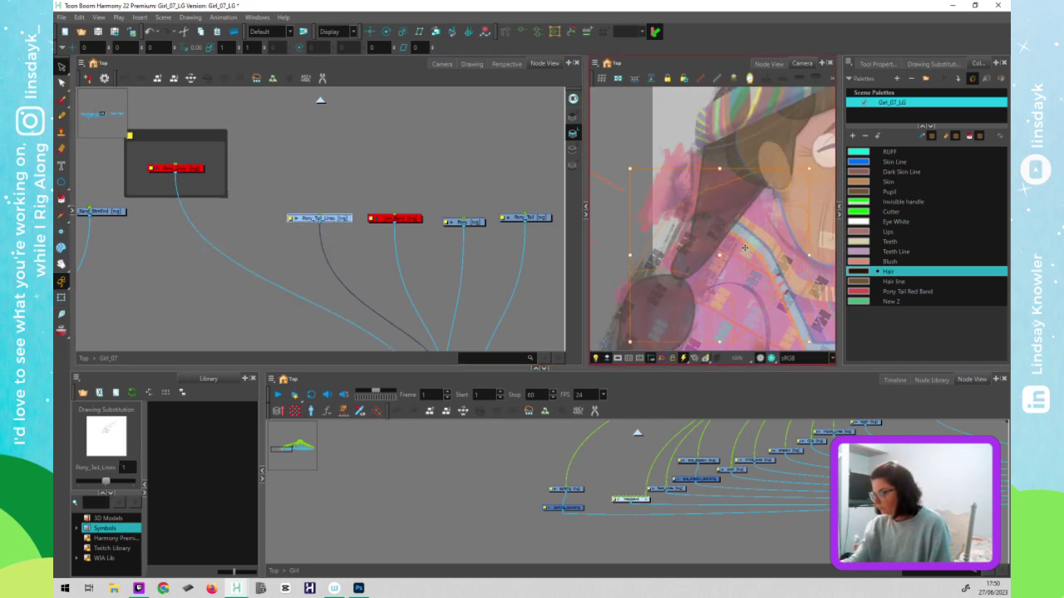
{"action": "mouse_move", "coordinate": [729, 261]}
{"action": "left_mouse_down"}
{"action": "mouse_move", "coordinate": [708, 243]}
{"action": "mouse_move", "coordinate": [680, 254]}
{"action": "mouse_move", "coordinate": [724, 271]}
{"action": "left_mouse_up"}
{"action": "key", "text": "shift+t"}
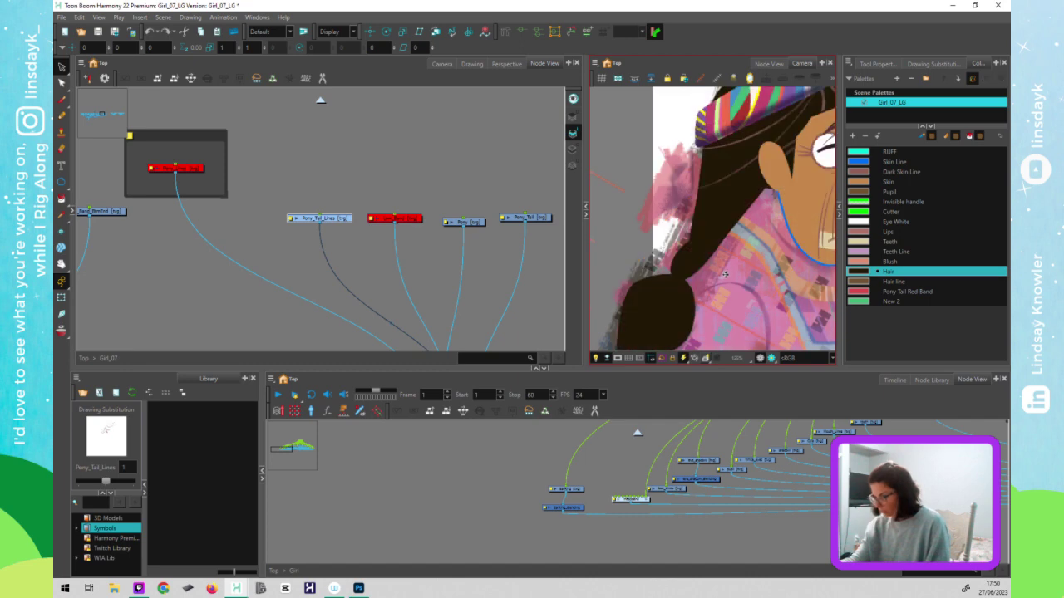
{"action": "left_click", "coordinate": [406, 218]}
{"action": "left_click", "coordinate": [331, 219]}
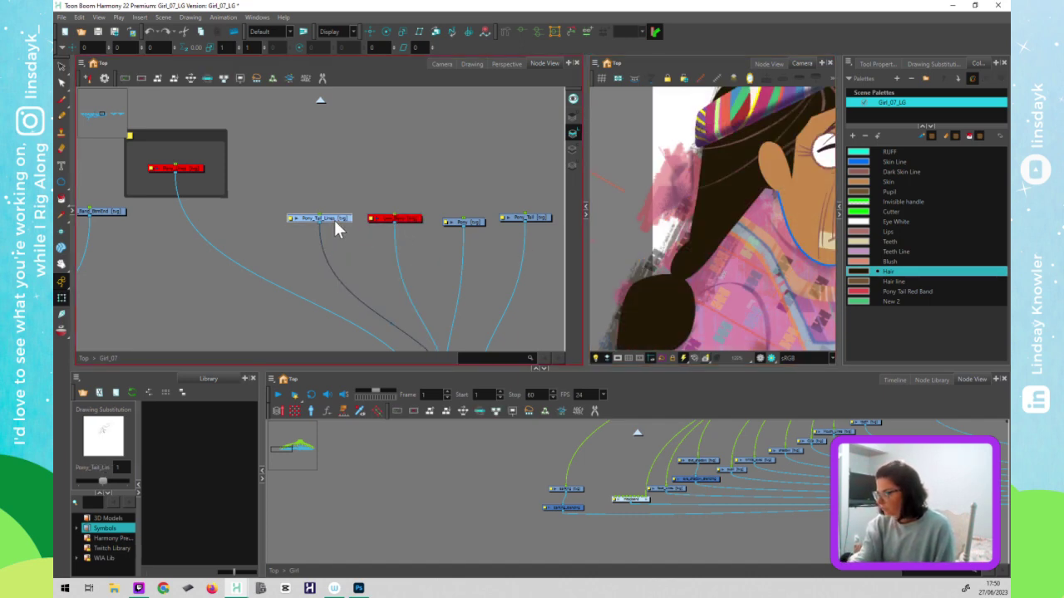
{"action": "left_click_drag", "start_coordinate": [476, 334], "coordinate": [405, 291]}
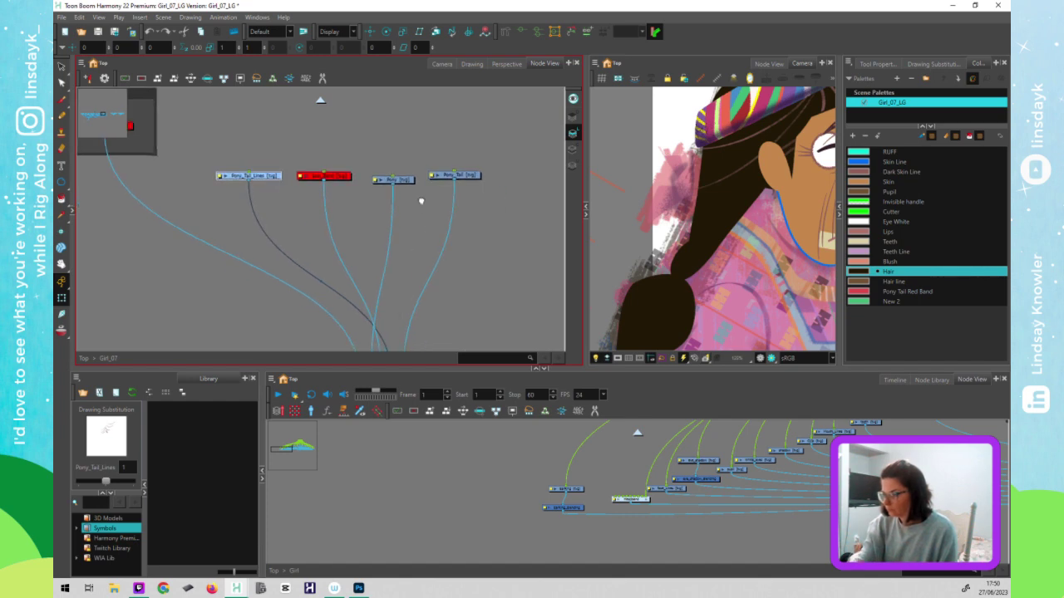
{"action": "scroll", "coordinate": [422, 200], "scroll_direction": "down", "scroll_amount": 5}
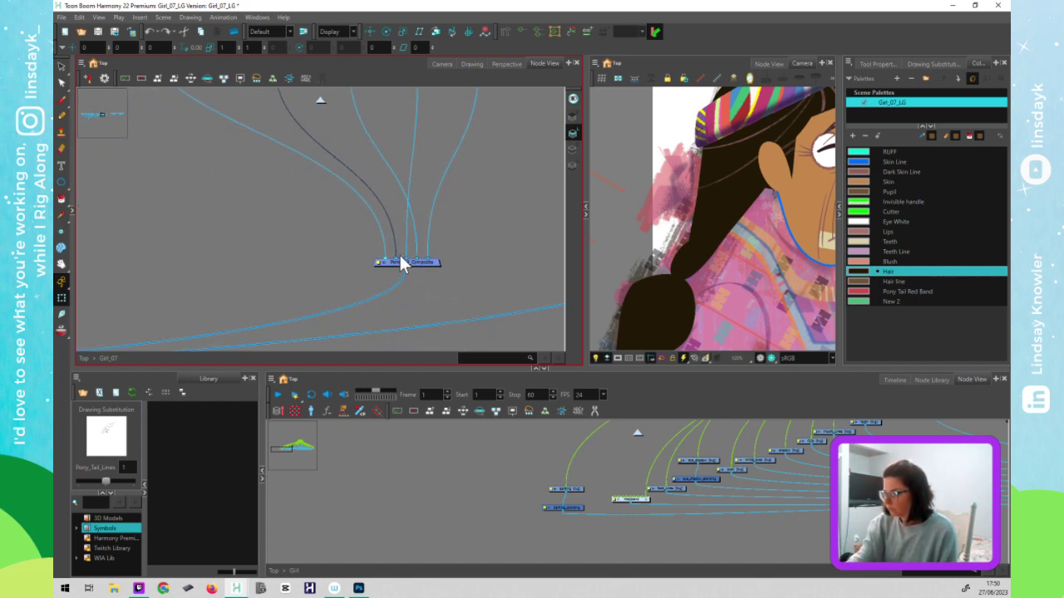
{"action": "scroll", "coordinate": [403, 262], "scroll_direction": "down", "scroll_amount": 3}
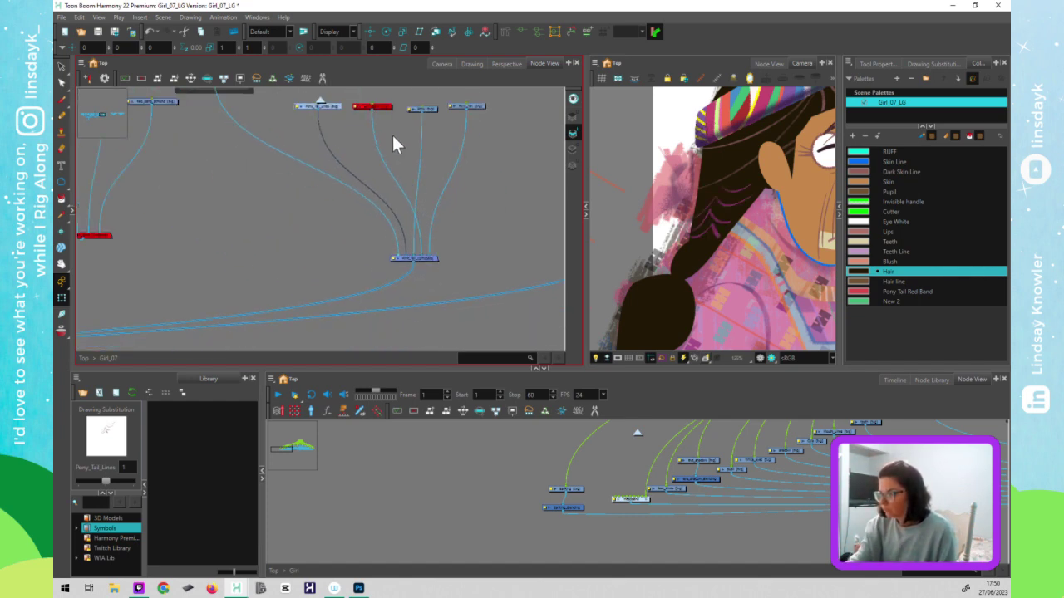
- Enable the Low_Band node and reconnect it ahead of Pony_Tail_Lines in the ponytail composite
{"action": "left_click", "coordinate": [388, 107]}
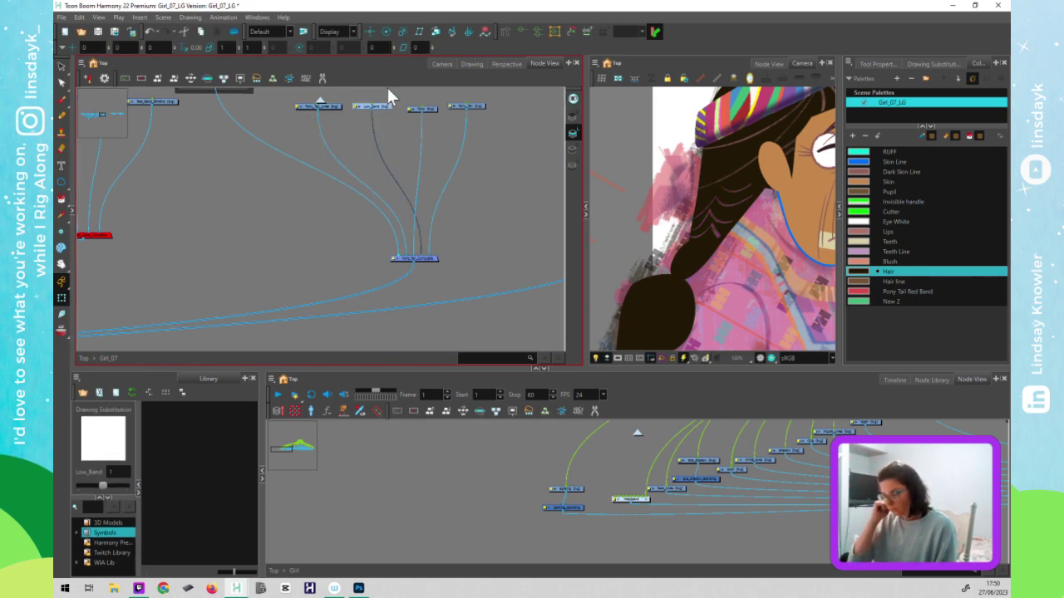
{"action": "left_click_drag", "start_coordinate": [420, 254], "coordinate": [402, 256]}
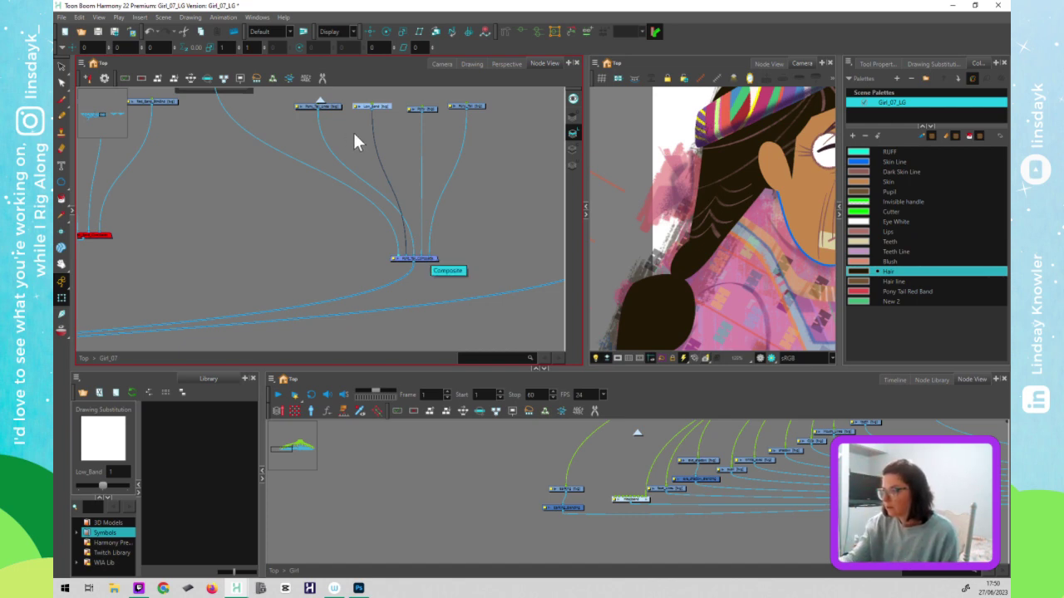
{"action": "left_click", "coordinate": [478, 106]}
{"action": "left_click", "coordinate": [430, 110]}
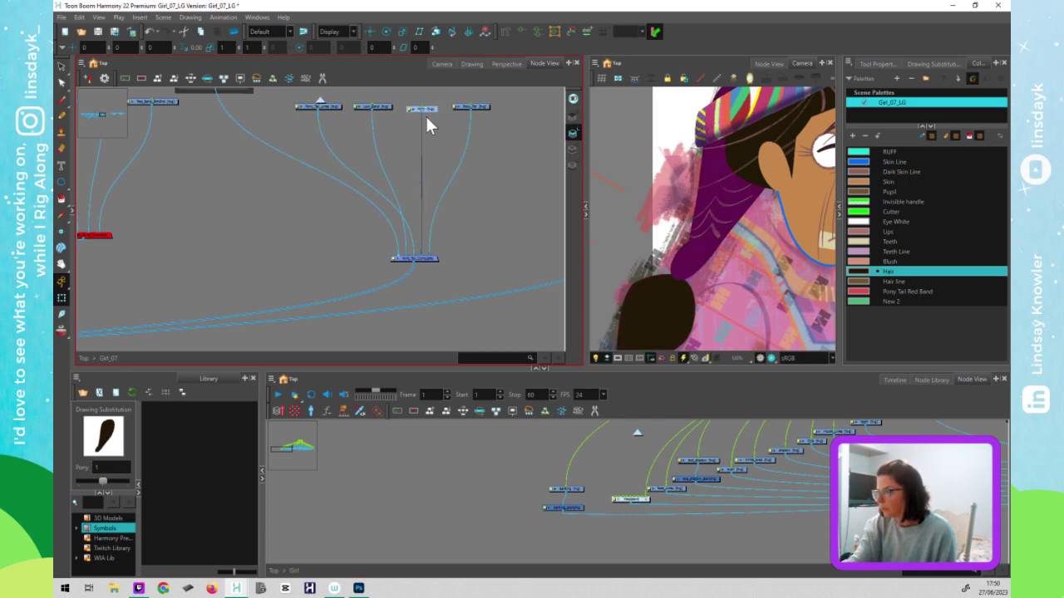
- Place the Pony_Tail_Lines node between Pony and Pony_Tail, with its composite connection between theirs
{"action": "mouse_move", "coordinate": [383, 106]}
{"action": "left_mouse_down"}
{"action": "mouse_move", "coordinate": [379, 92]}
{"action": "mouse_move", "coordinate": [379, 108]}
{"action": "mouse_move", "coordinate": [459, 87]}
{"action": "mouse_move", "coordinate": [479, 116]}
{"action": "mouse_move", "coordinate": [533, 114]}
{"action": "left_mouse_up"}
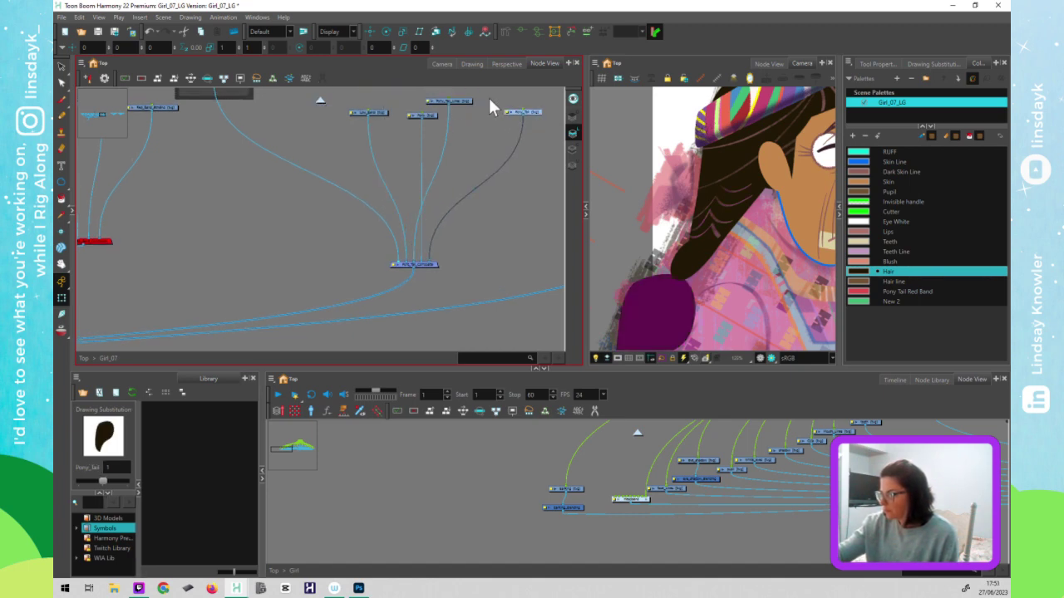
{"action": "left_click_drag", "start_coordinate": [471, 102], "coordinate": [496, 116]}
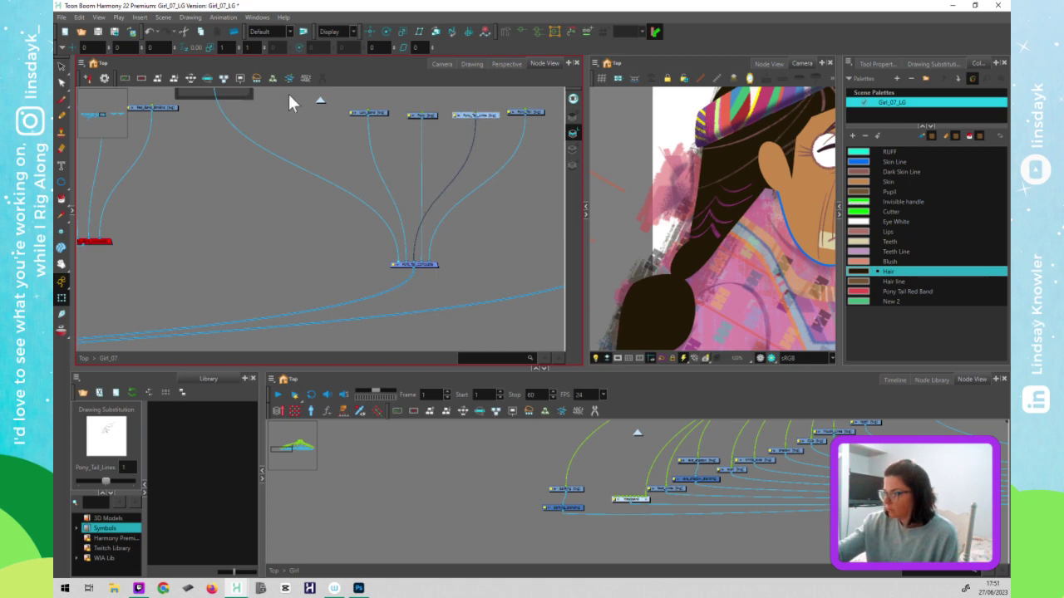
{"action": "scroll", "coordinate": [240, 138], "scroll_direction": "up", "scroll_amount": 3}
{"action": "left_click", "coordinate": [232, 131]}
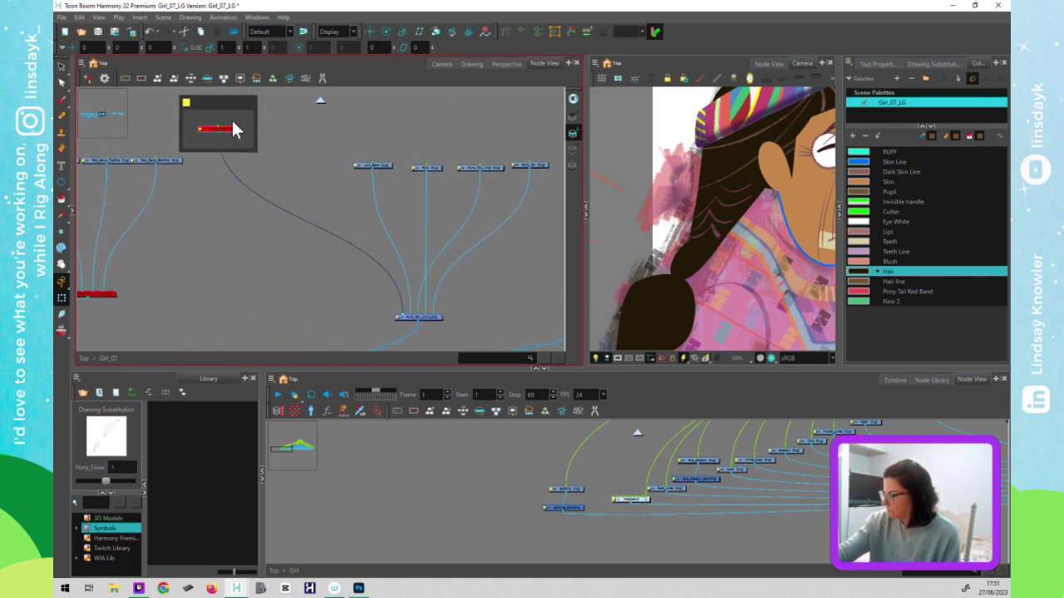
{"action": "left_click", "coordinate": [488, 172]}
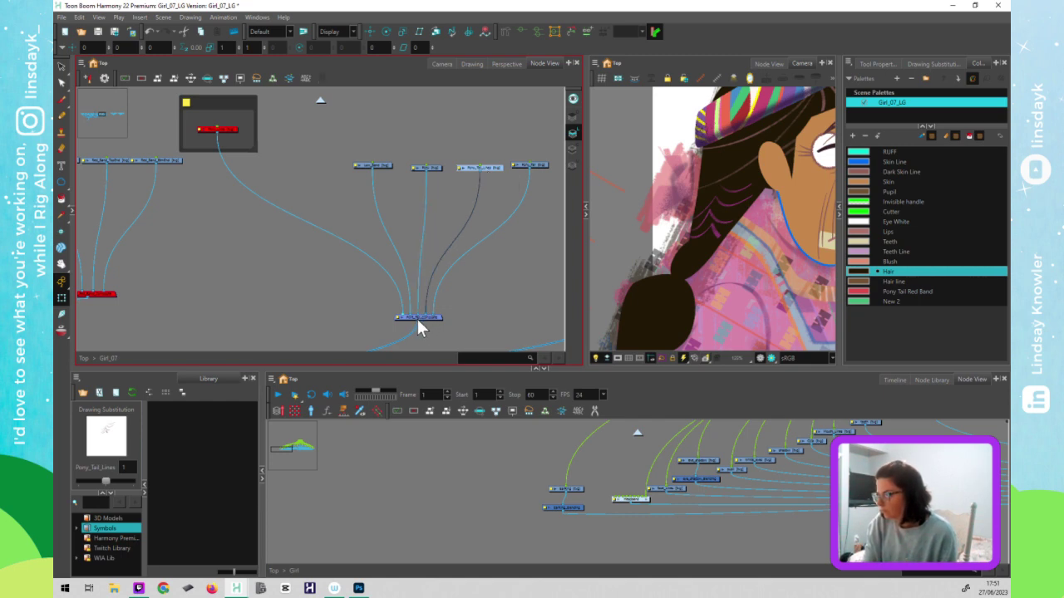
- Position the Pony_Lines node between Low_Band and Pony, and delete the backdrop that surrounded it
{"action": "left_click", "coordinate": [380, 165]}
{"action": "left_click_drag", "start_coordinate": [315, 174], "coordinate": [284, 190]}
{"action": "left_click", "coordinate": [243, 101]}
{"action": "left_click_drag", "start_coordinate": [378, 123], "coordinate": [390, 145]}
{"action": "key", "text": "Delete"}
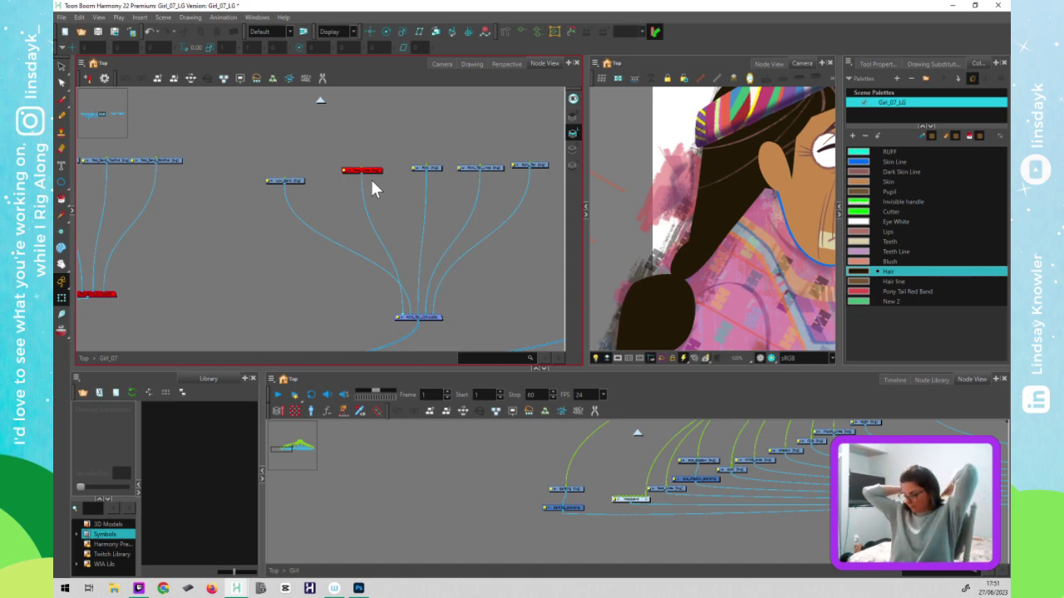
{"action": "left_click", "coordinate": [652, 323]}
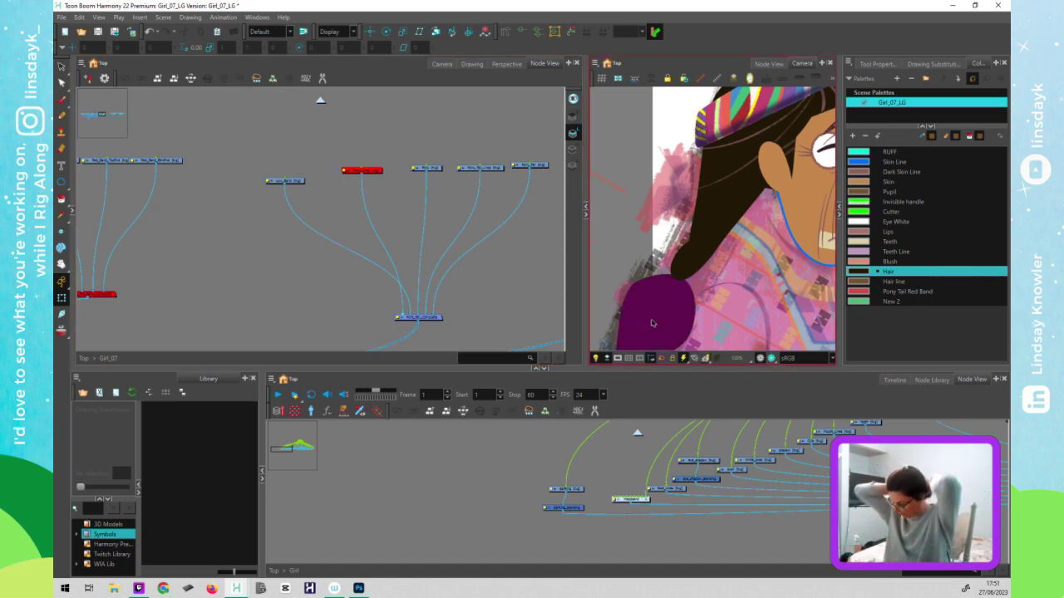
{"action": "left_click", "coordinate": [708, 244]}
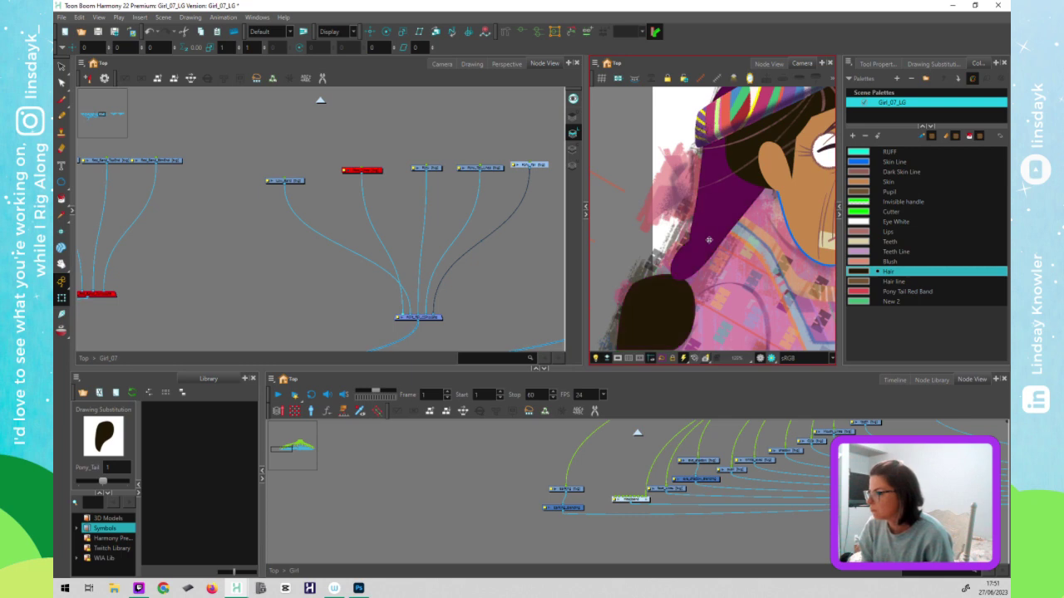
{"action": "left_click", "coordinate": [415, 171]}
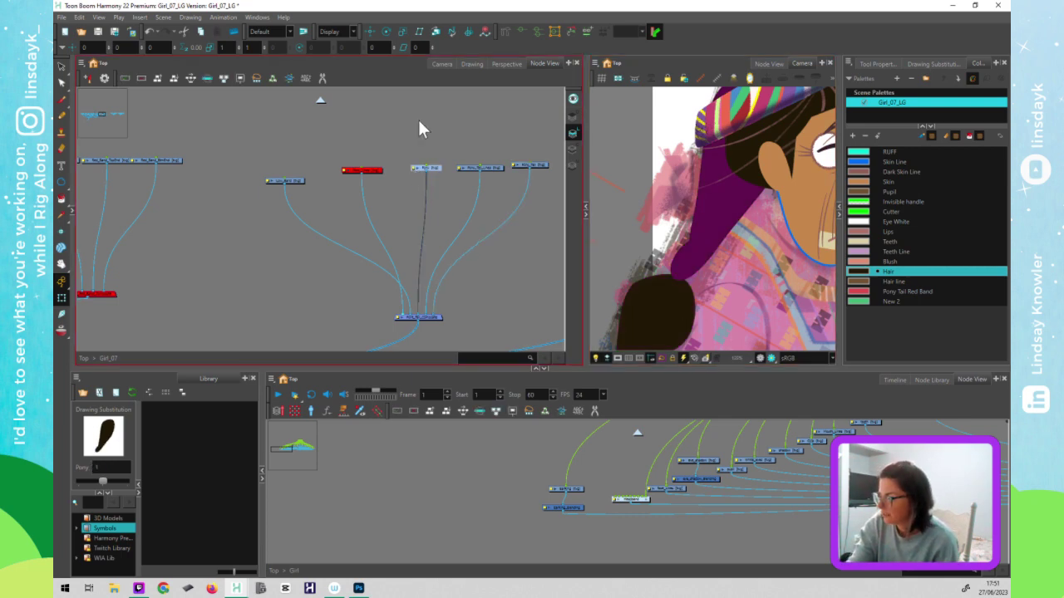
{"action": "left_click", "coordinate": [413, 167]}
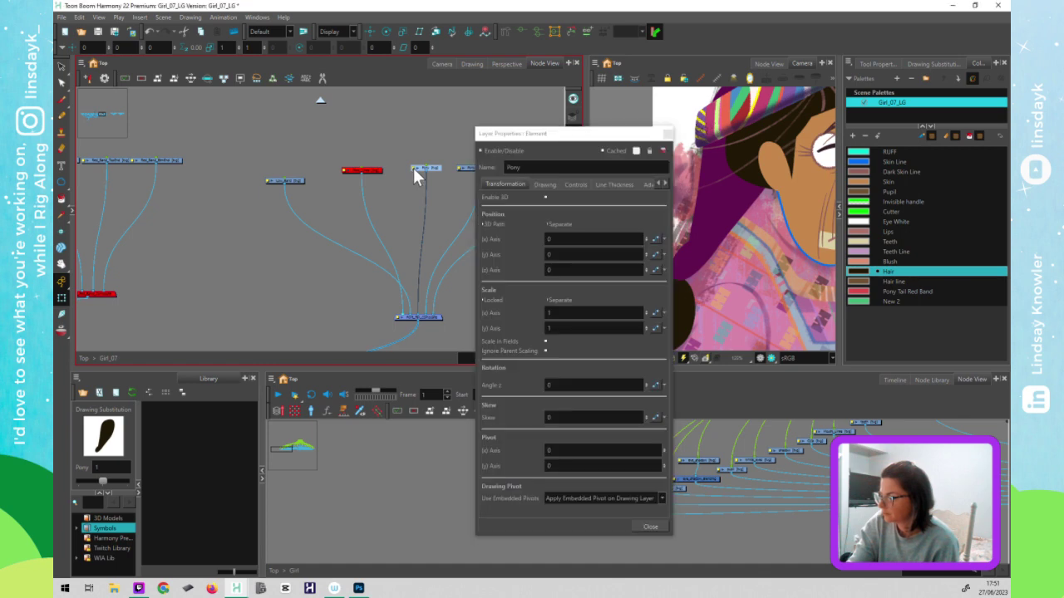
{"action": "key", "text": "Escape"}
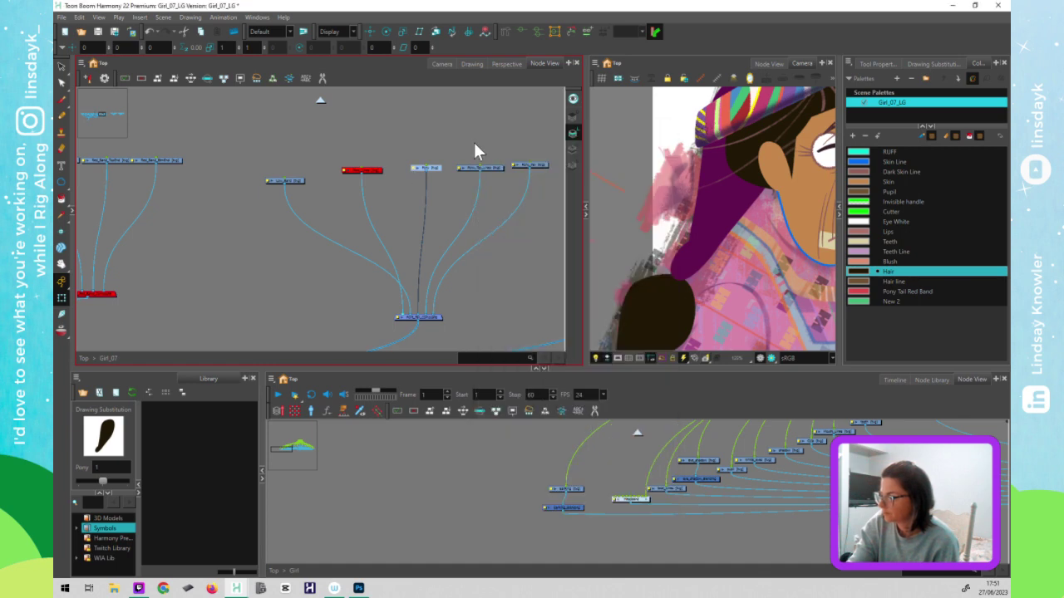
{"action": "left_click", "coordinate": [413, 167]}
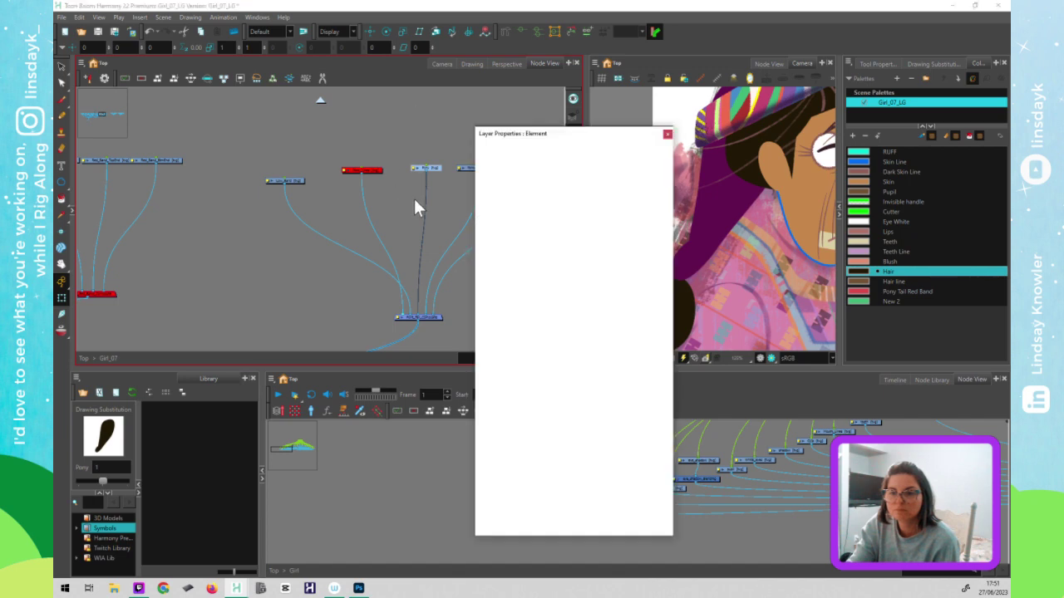
{"action": "key", "text": "Escape"}
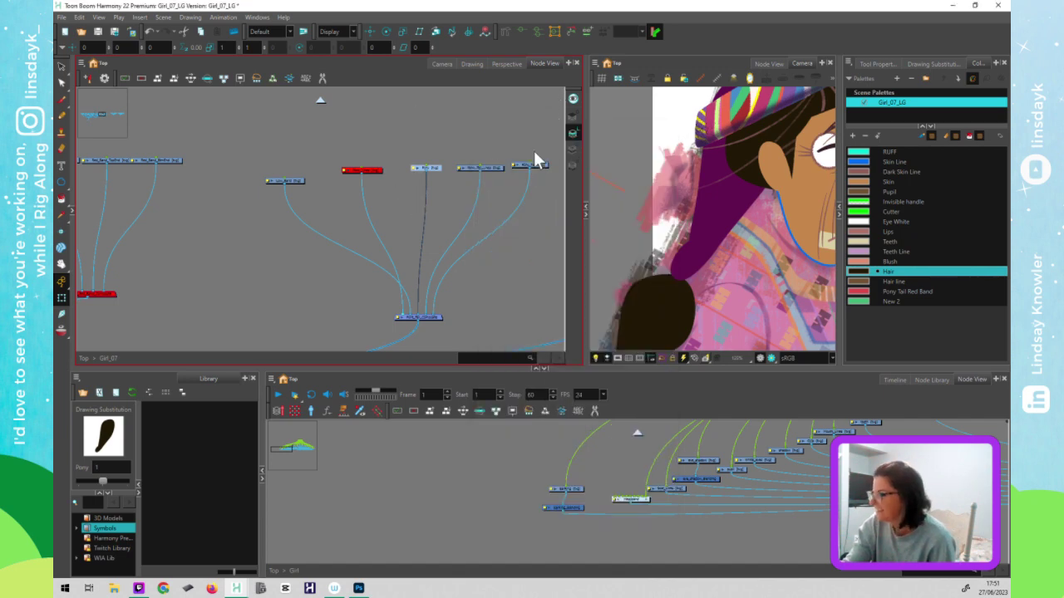
- Rename the Pony drawing node as Braid
{"action": "double_click", "coordinate": [426, 167]}
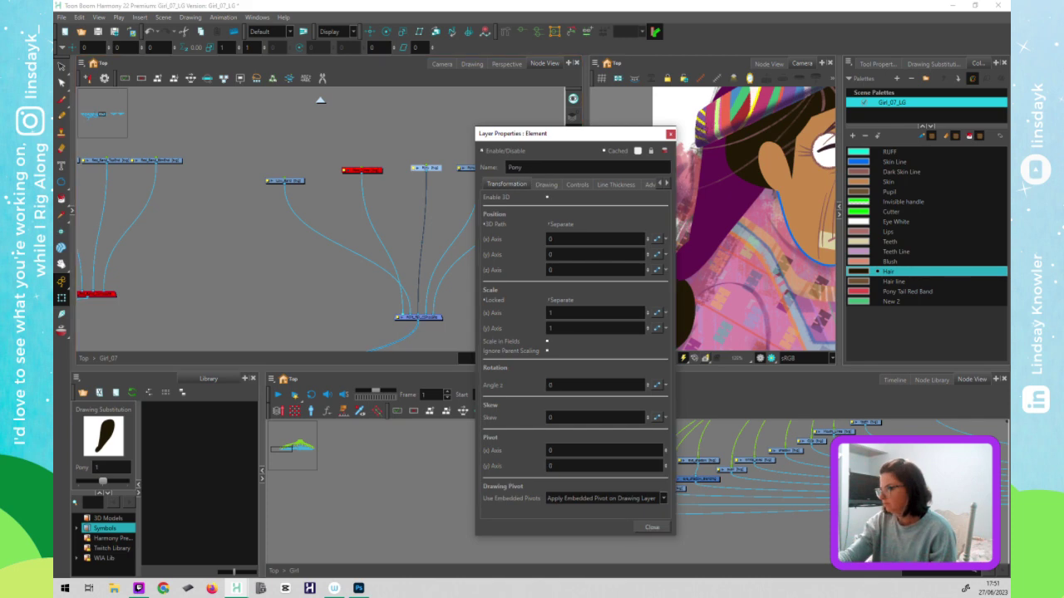
{"action": "left_click", "coordinate": [524, 163]}
{"action": "key", "text": "ctrl+a"}
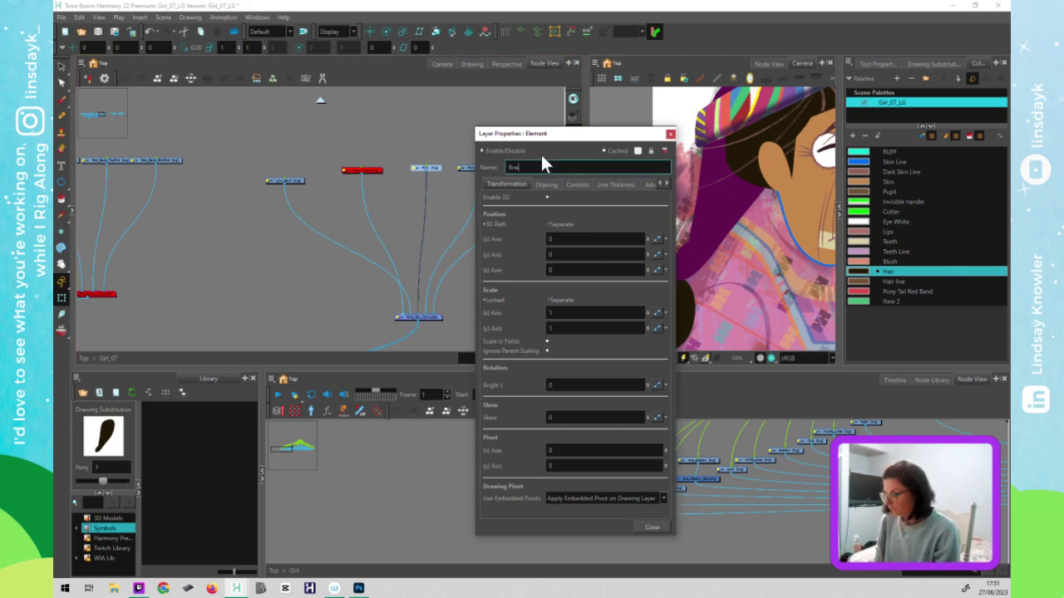
{"action": "key", "text": "ctrl+a"}
{"action": "left_click", "coordinate": [670, 135]}
- Enable the Pony_Lines node and rename it Braid_Lines
{"action": "left_click", "coordinate": [365, 173]}
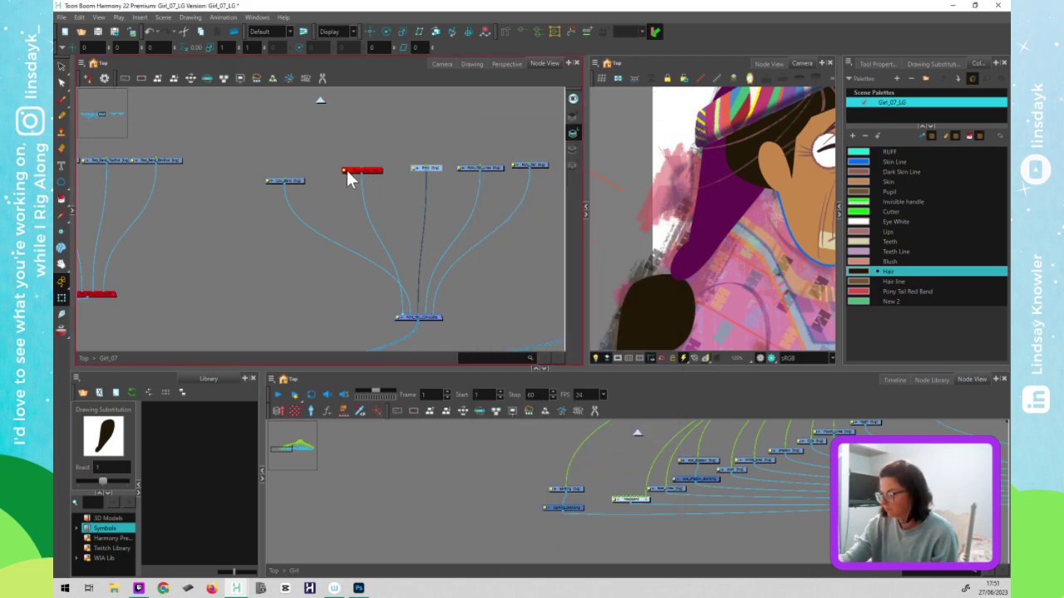
{"action": "left_click", "coordinate": [347, 178]}
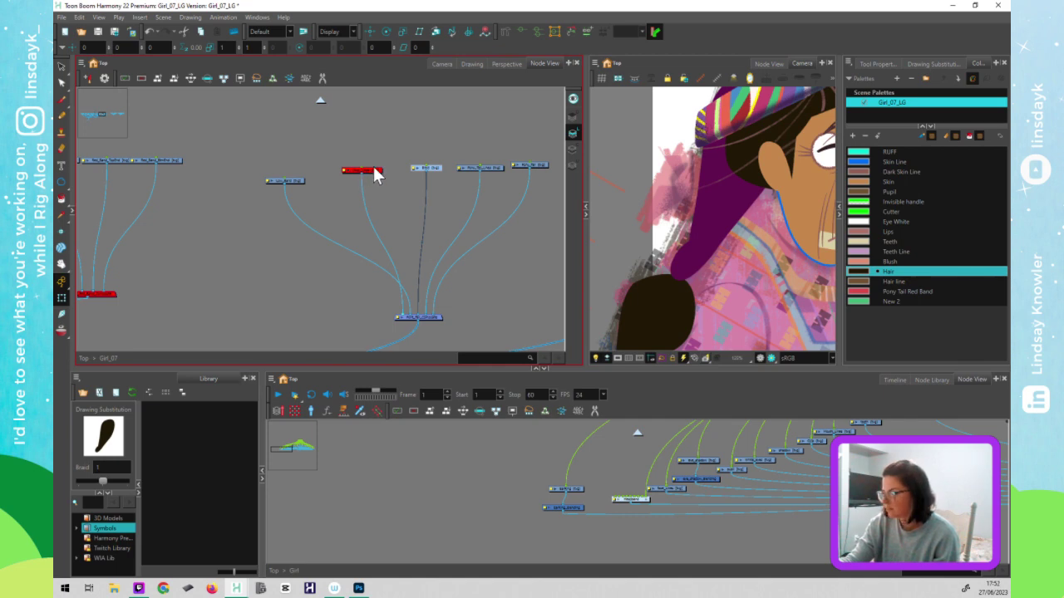
{"action": "double_click", "coordinate": [375, 174]}
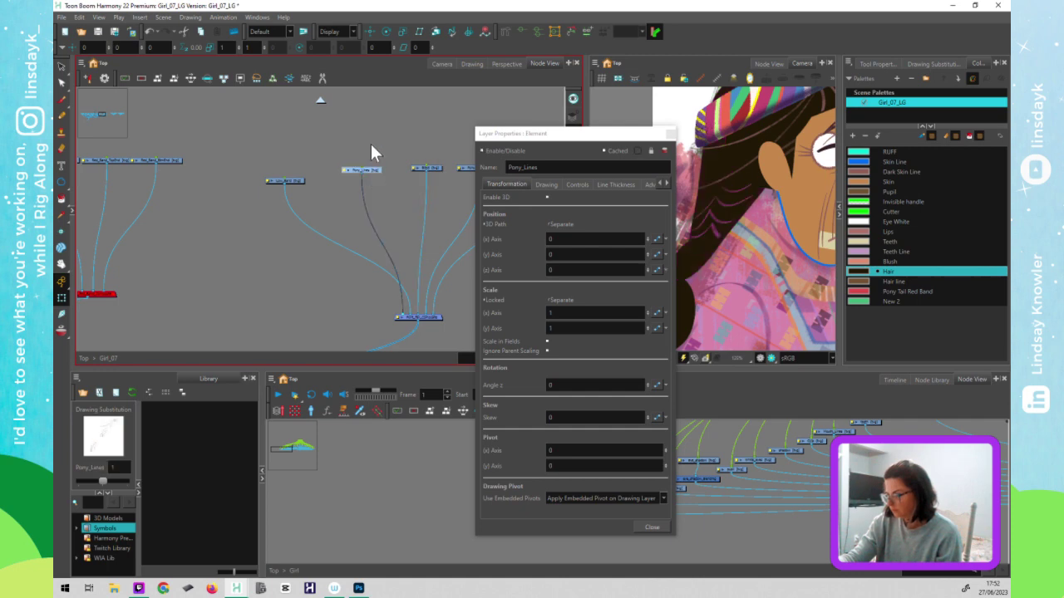
{"action": "left_click_drag", "start_coordinate": [508, 167], "coordinate": [519, 160]}
{"action": "type", "text": "Braid"}
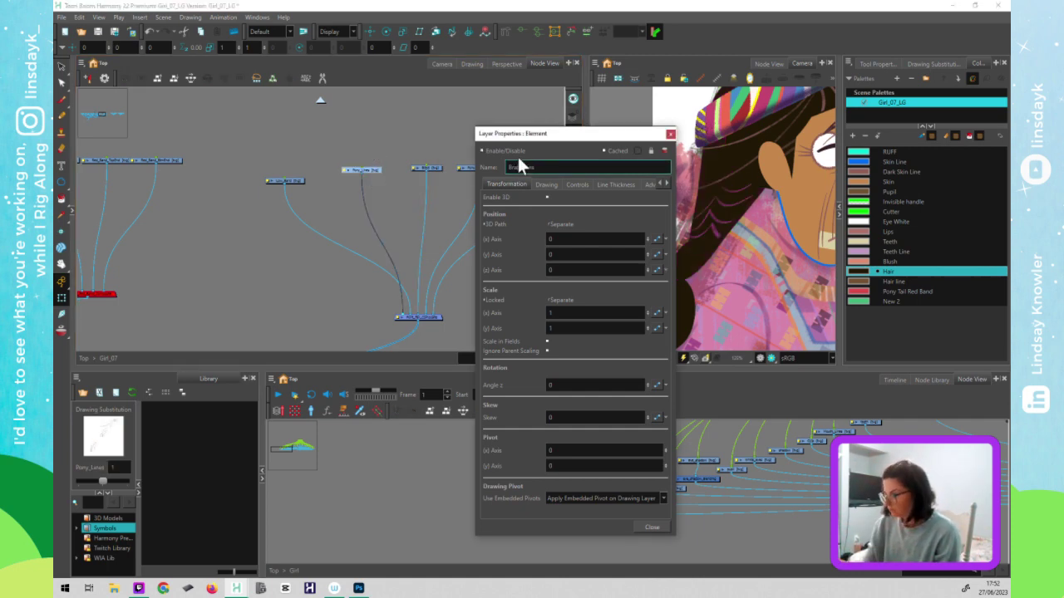
{"action": "left_click", "coordinate": [670, 134]}
{"action": "left_click", "coordinate": [411, 288]}
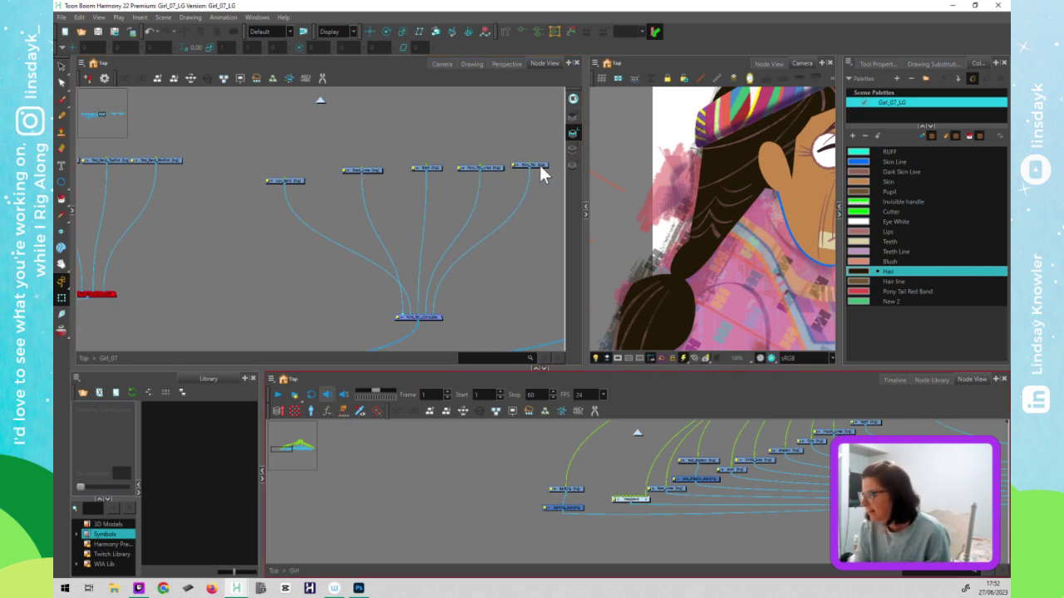
- Move the line strokes from the Pony_Tail_Lines drawing into the Braid_Lines drawing
{"action": "left_click", "coordinate": [483, 167]}
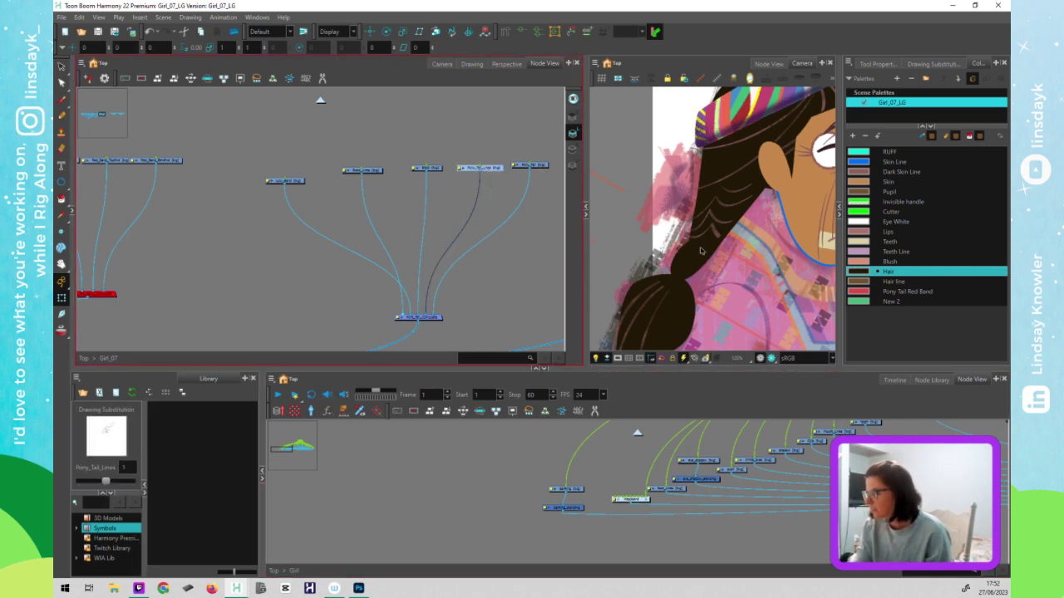
{"action": "left_click", "coordinate": [719, 235]}
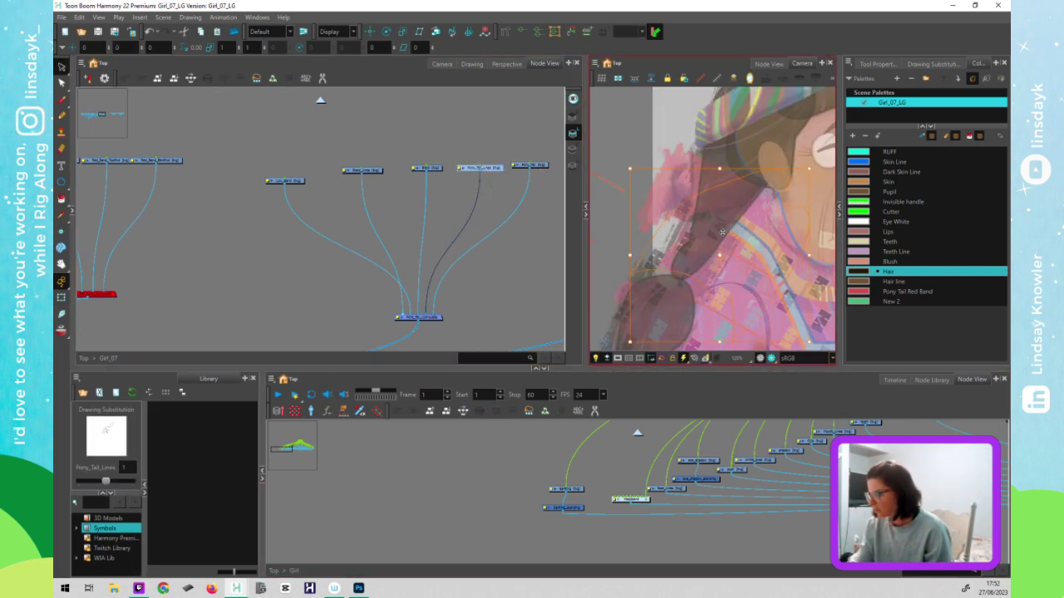
{"action": "left_click", "coordinate": [371, 170]}
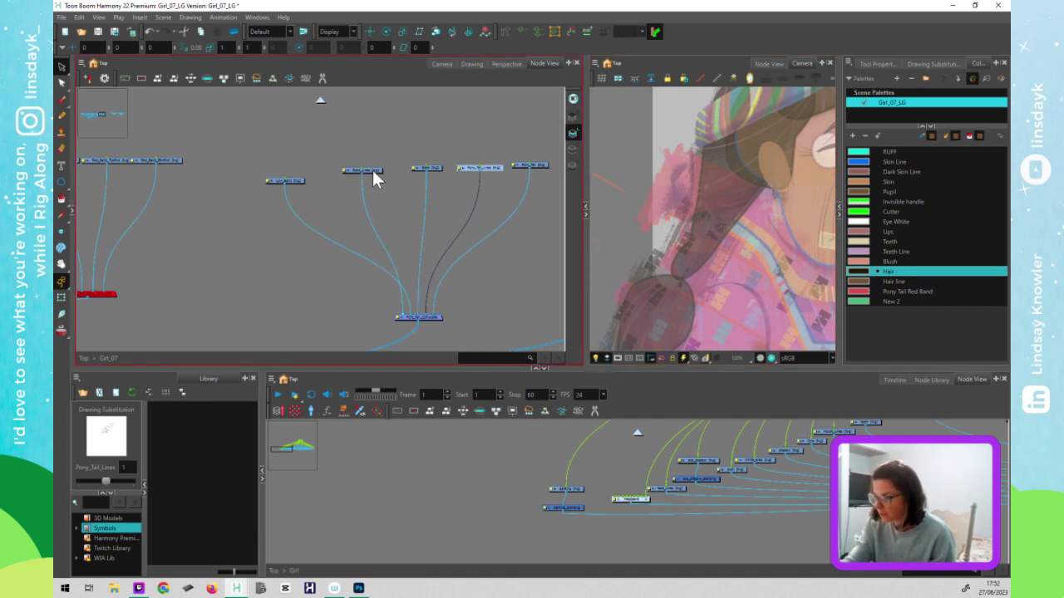
{"action": "left_click", "coordinate": [752, 181]}
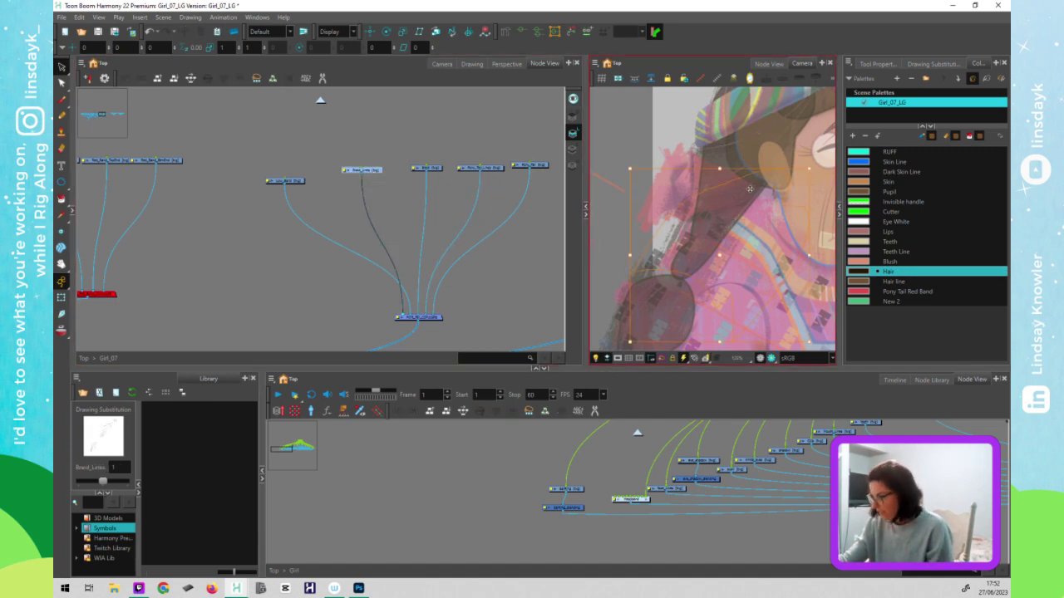
- Examine the contents of the Low_Band, Braid, Braid_Lines and Pony_Tail_Lines drawings against the character's hair
{"action": "left_click", "coordinate": [291, 181]}
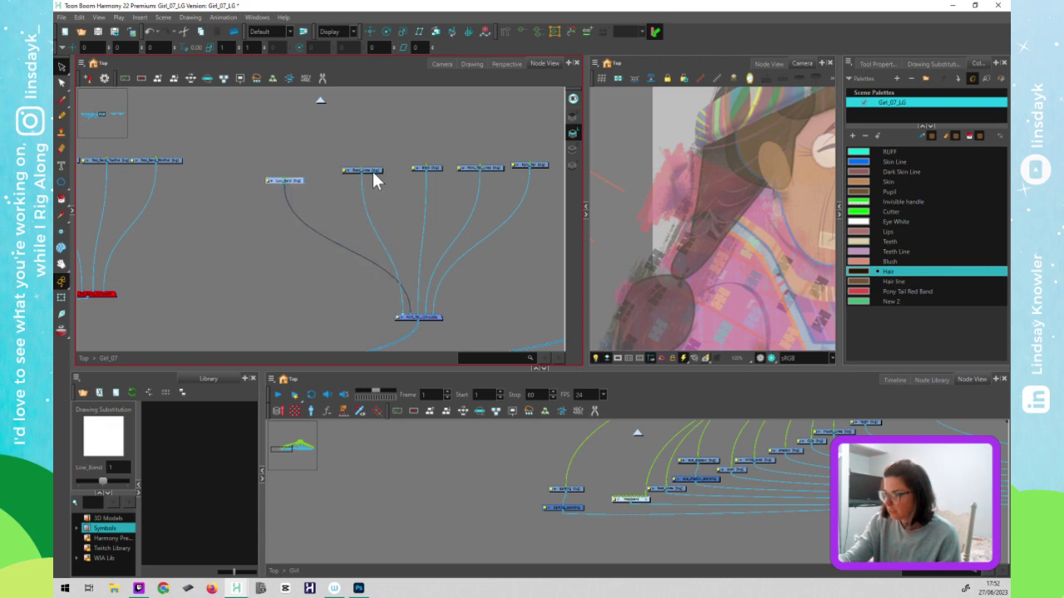
{"action": "left_click", "coordinate": [717, 226]}
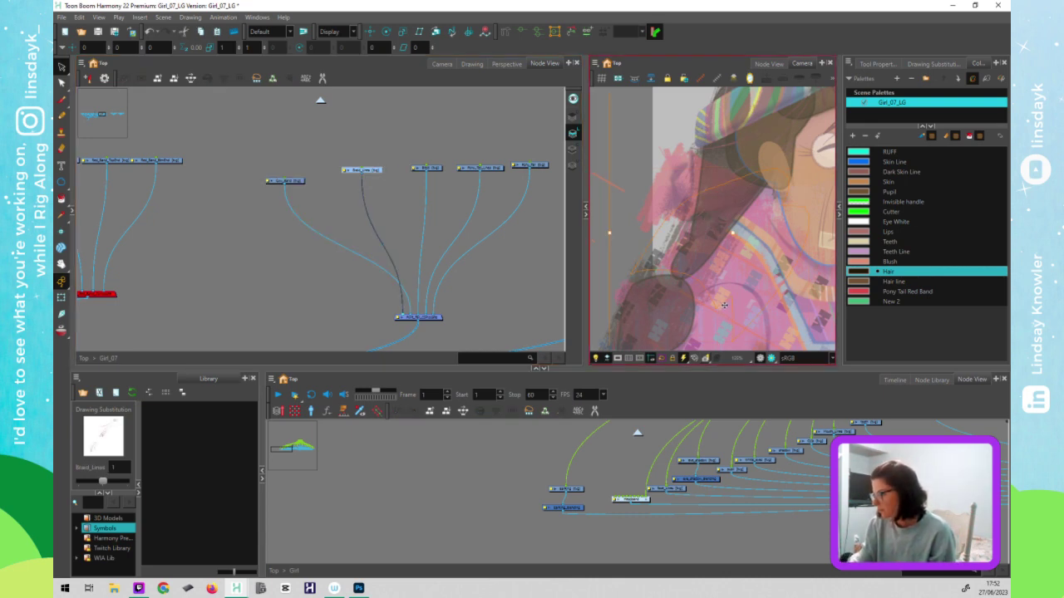
{"action": "scroll", "coordinate": [724, 304], "scroll_direction": "down", "scroll_amount": 1}
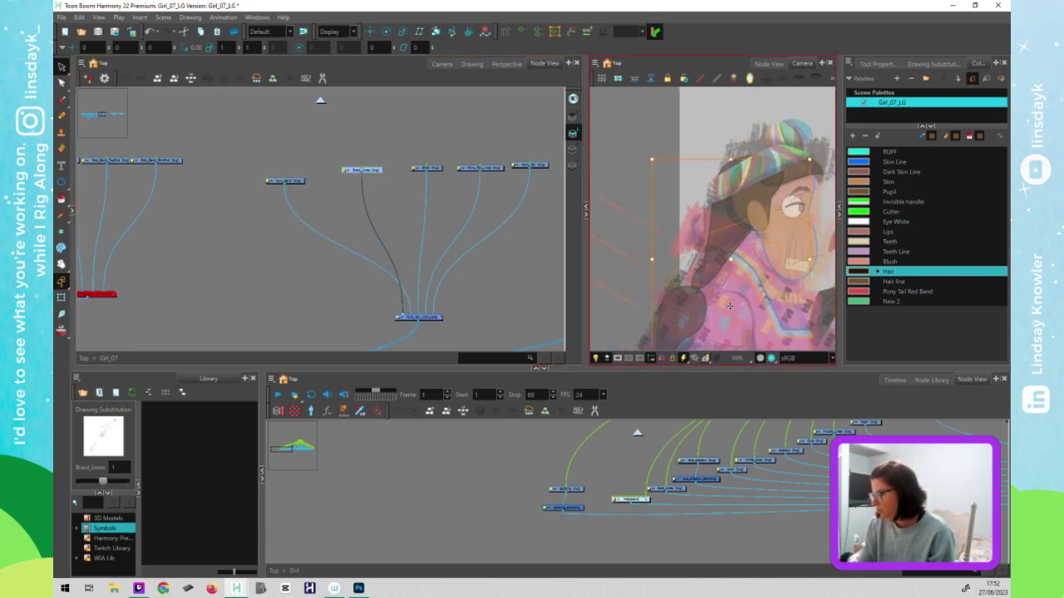
{"action": "scroll", "coordinate": [727, 307], "scroll_direction": "down", "scroll_amount": 1}
{"action": "left_click_drag", "start_coordinate": [743, 276], "coordinate": [748, 179]}
{"action": "scroll", "coordinate": [746, 204], "scroll_direction": "down", "scroll_amount": 1}
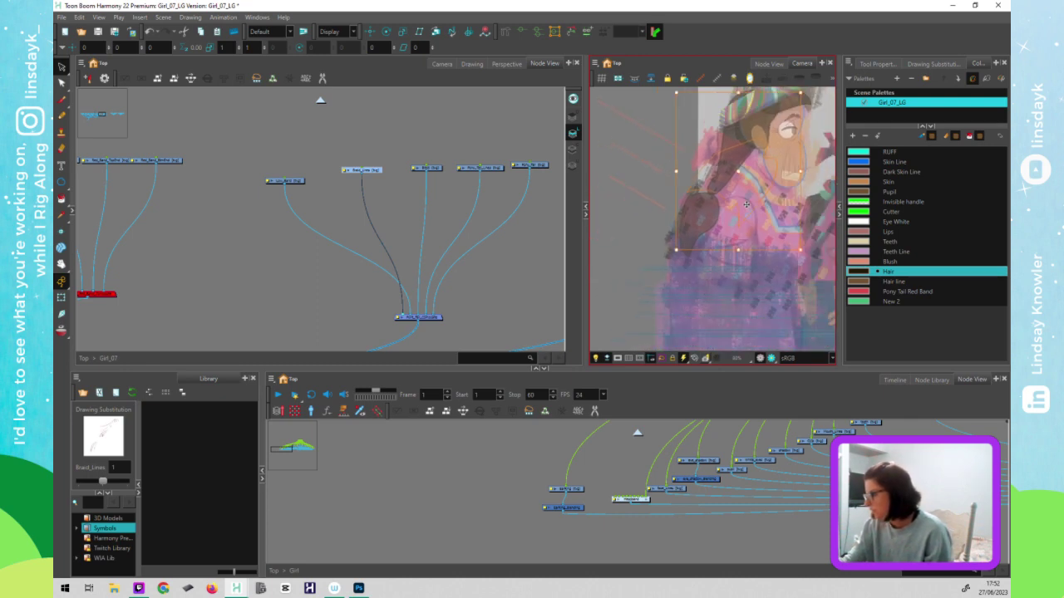
{"action": "left_click", "coordinate": [436, 173]}
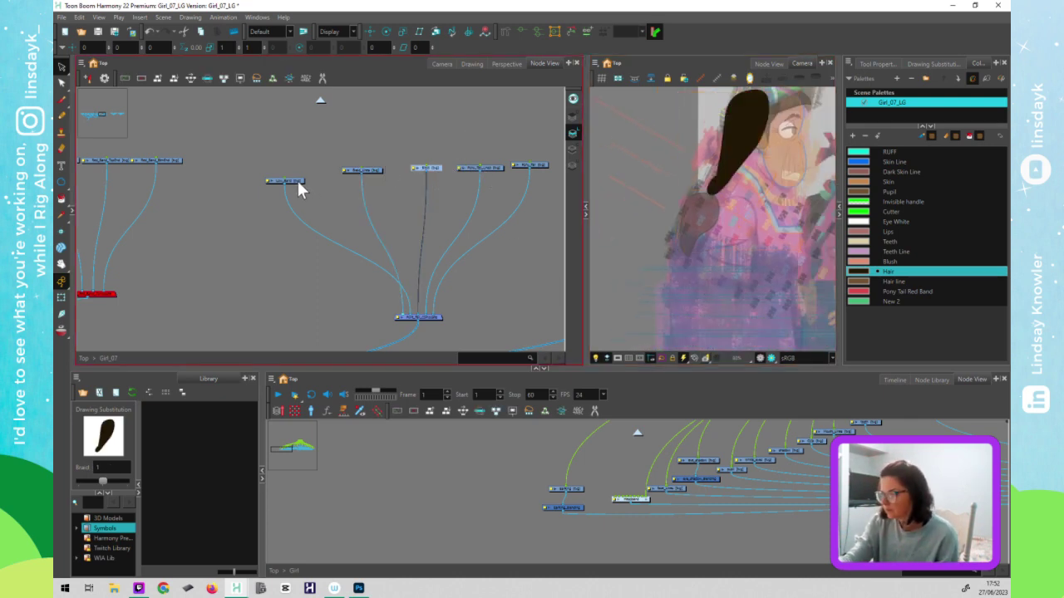
{"action": "left_click", "coordinate": [376, 170]}
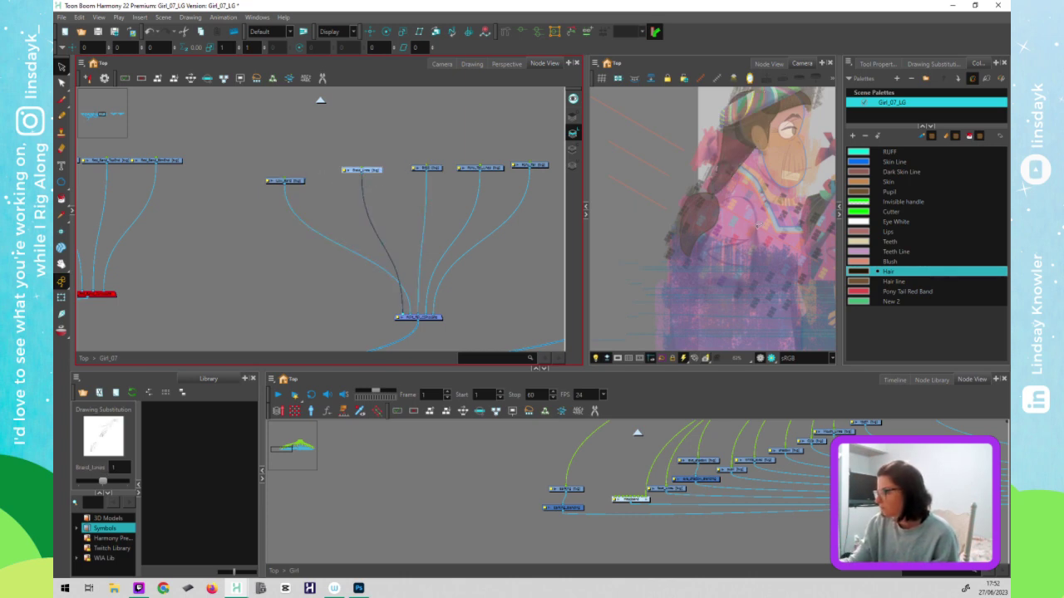
{"action": "scroll", "coordinate": [771, 218], "scroll_direction": "up", "scroll_amount": 3}
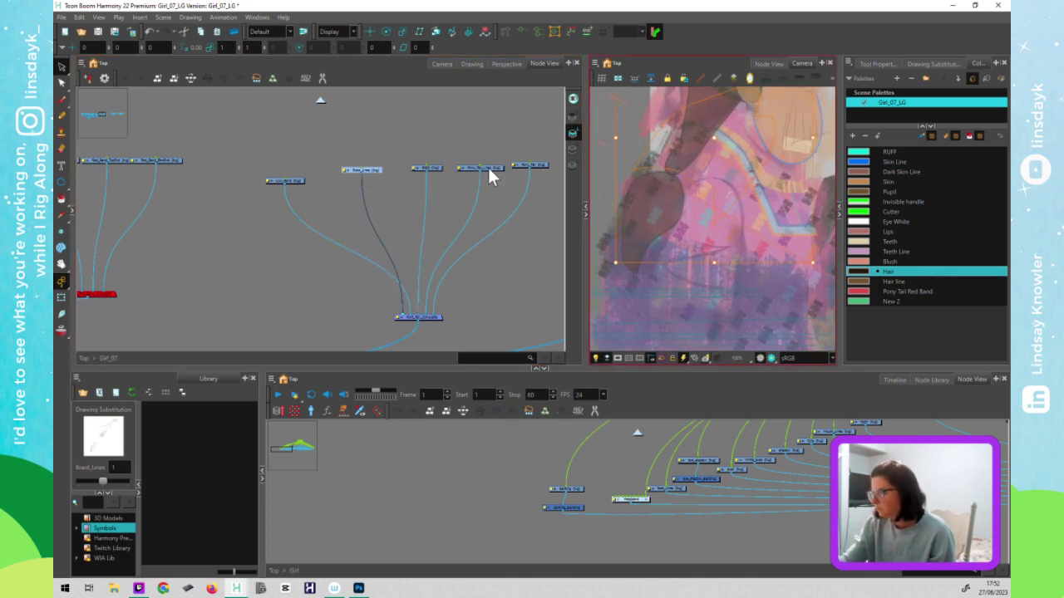
{"action": "left_click", "coordinate": [491, 169]}
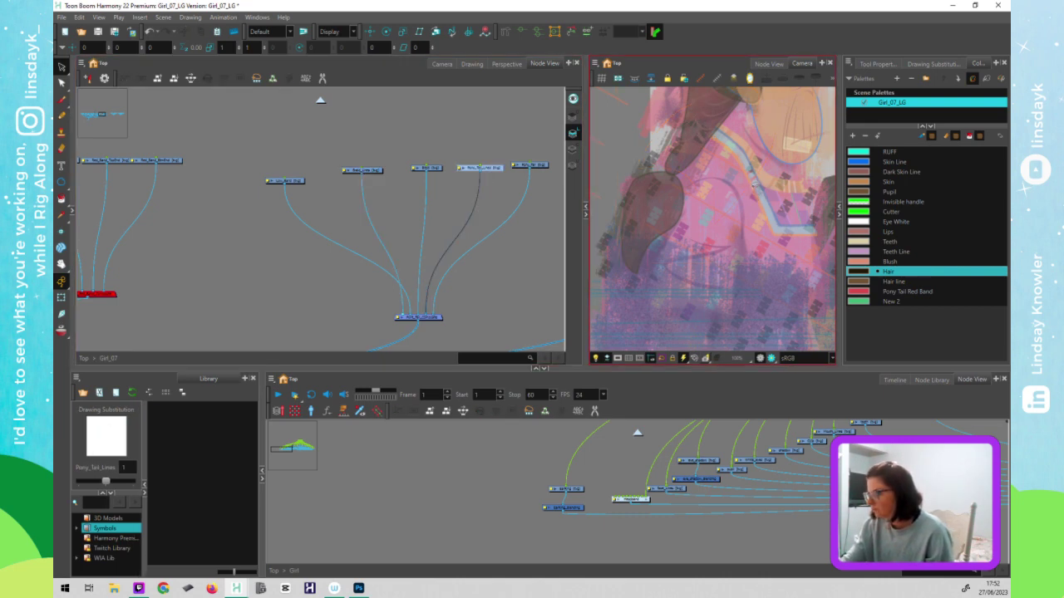
- Identify the node holding the ponytail's line work by picking it on the character, and select all its line art strokes
{"action": "key", "text": "shift+t"}
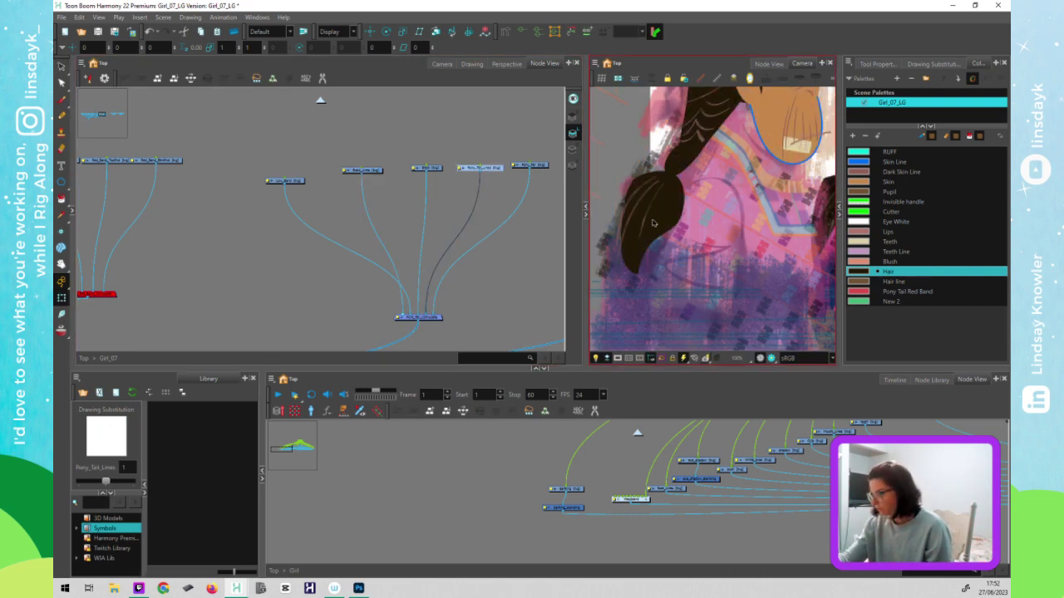
{"action": "left_click", "coordinate": [645, 227]}
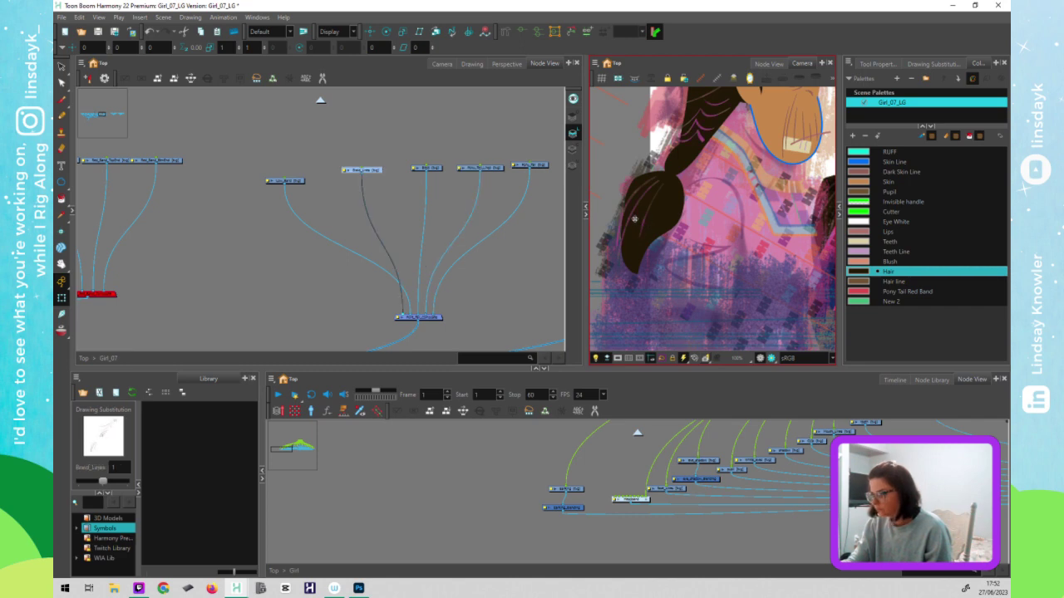
{"action": "left_click", "coordinate": [712, 238]}
{"action": "key", "text": "alt+s"}
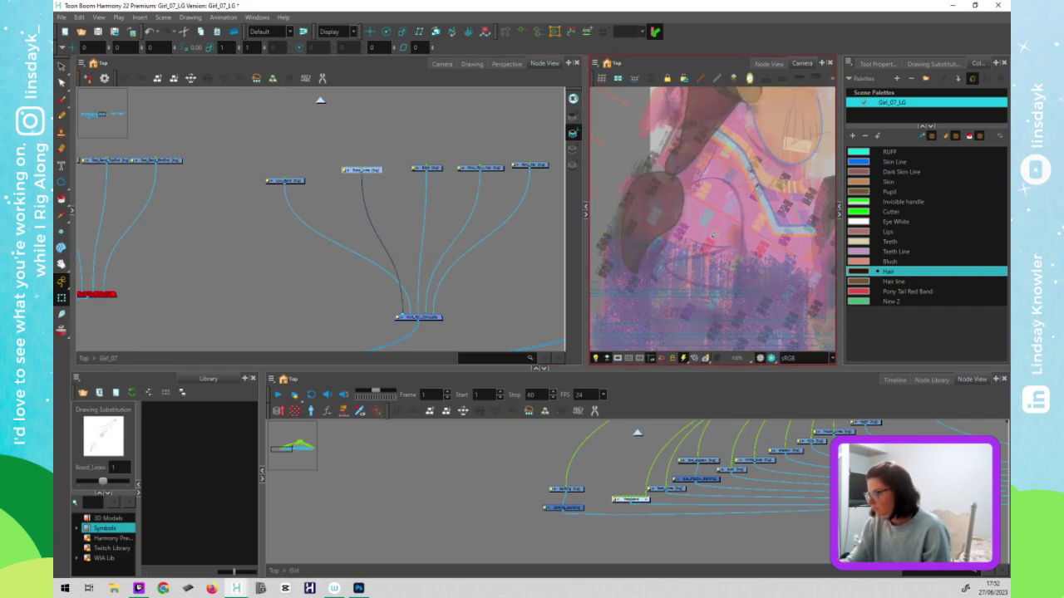
{"action": "key", "text": "ctrl+a"}
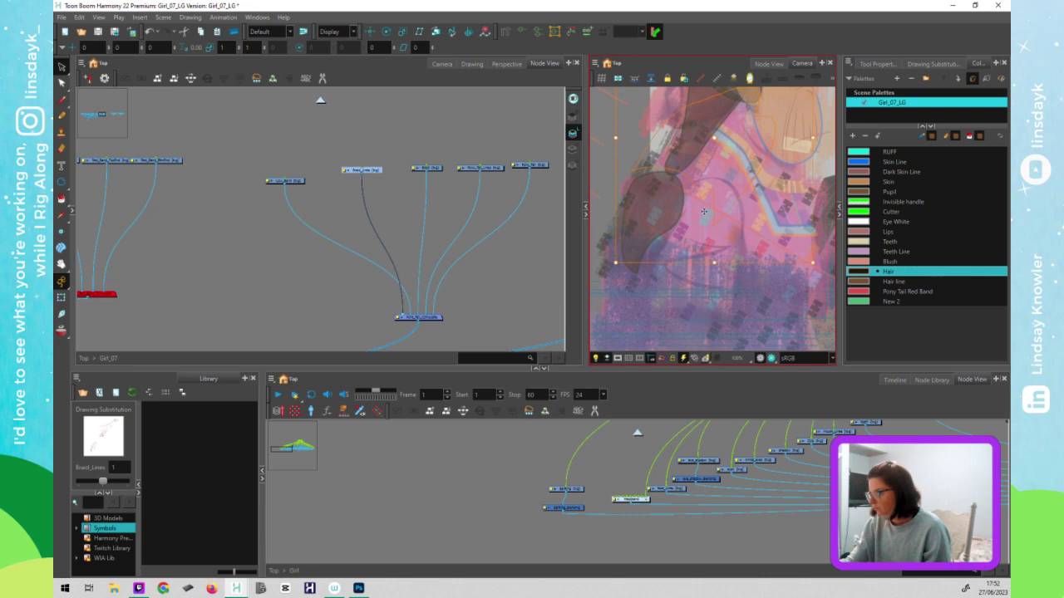
- Check the Overlay, Colour and Underlay art layers of the Braid_Lines drawing for strokes
{"action": "left_click", "coordinate": [573, 117]}
{"action": "left_click", "coordinate": [725, 182]}
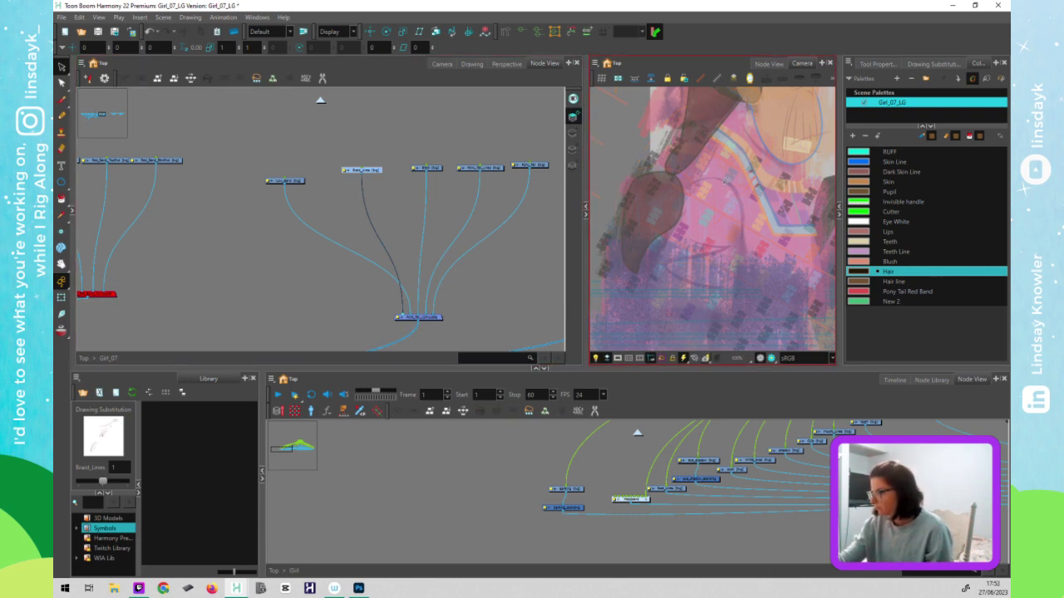
{"action": "left_click", "coordinate": [573, 148]}
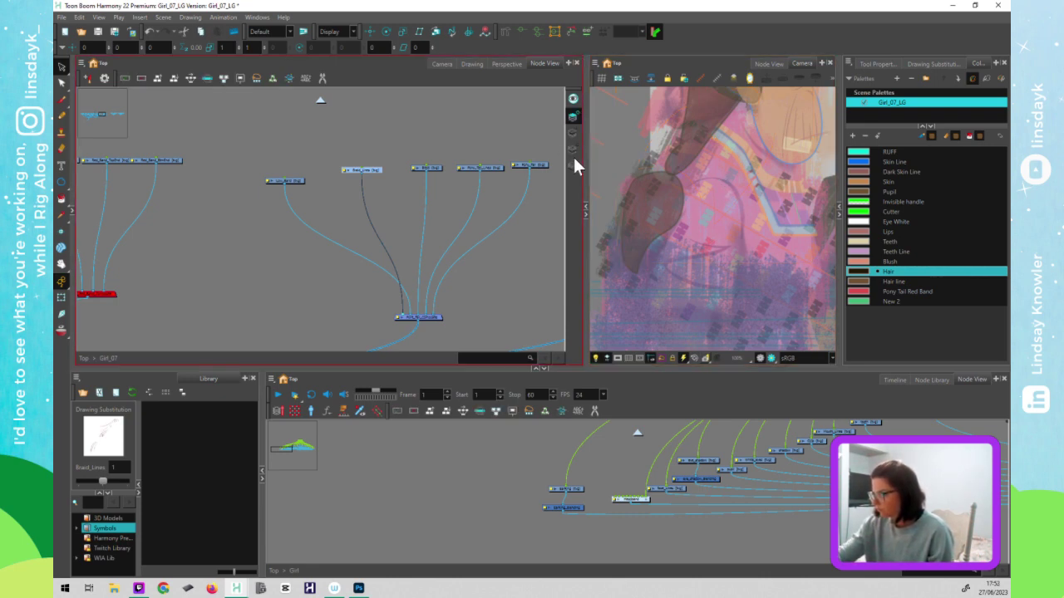
{"action": "left_click", "coordinate": [708, 193]}
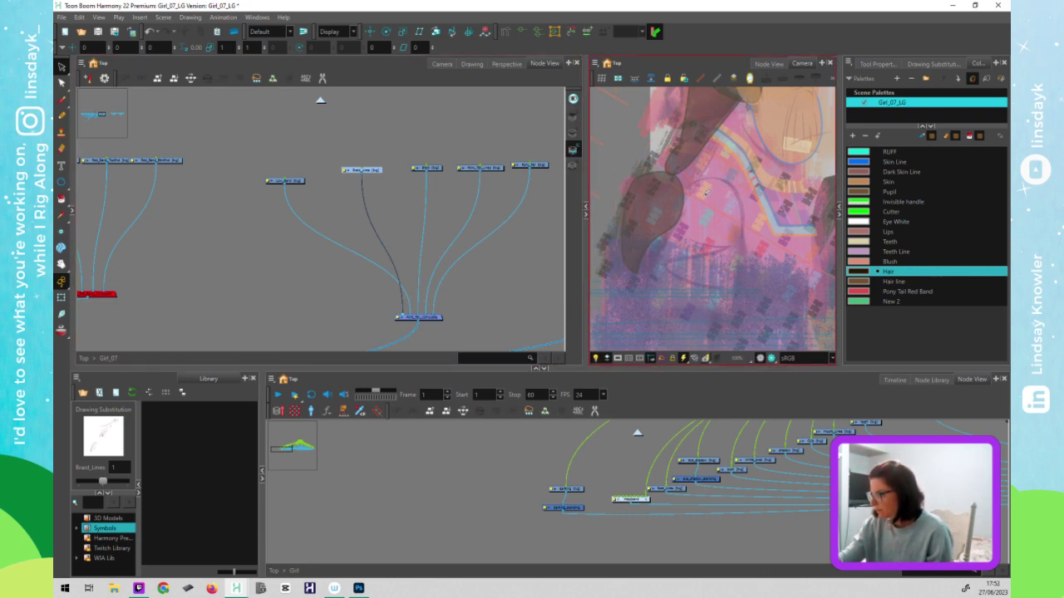
{"action": "left_click", "coordinate": [574, 165]}
{"action": "left_click", "coordinate": [578, 163]}
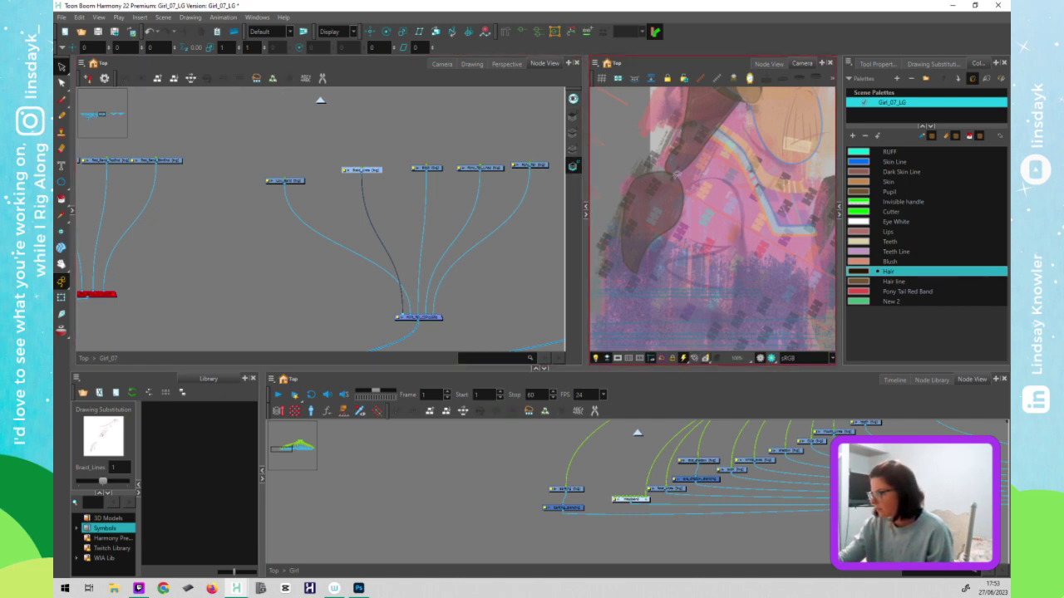
- Pick the ponytail lines on the character to recheck their node, and inspect the Braid_Lines drawing with the whole scene in view
{"action": "left_click", "coordinate": [376, 172]}
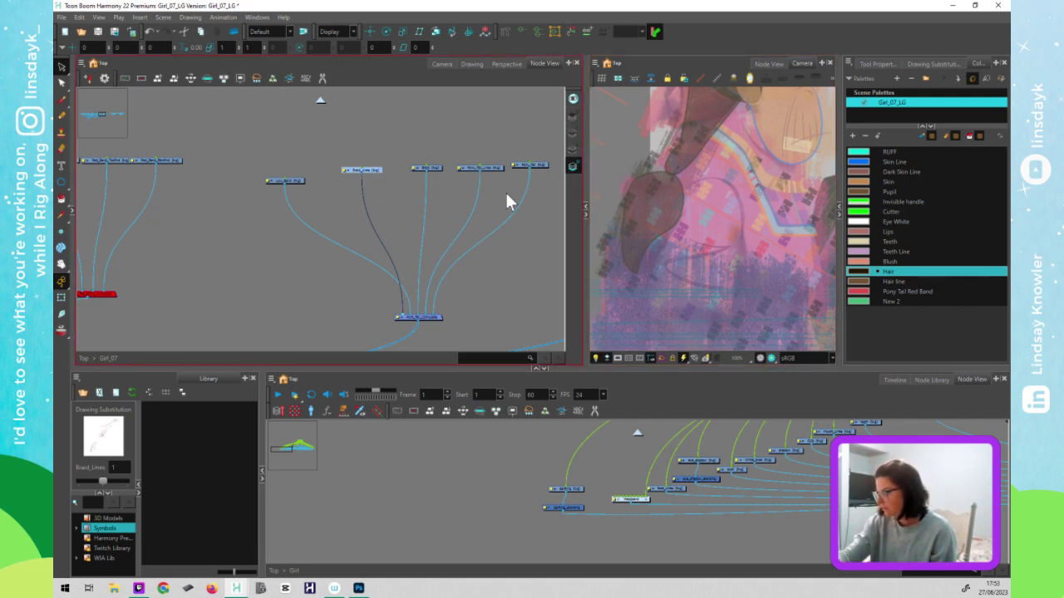
{"action": "left_click", "coordinate": [377, 180]}
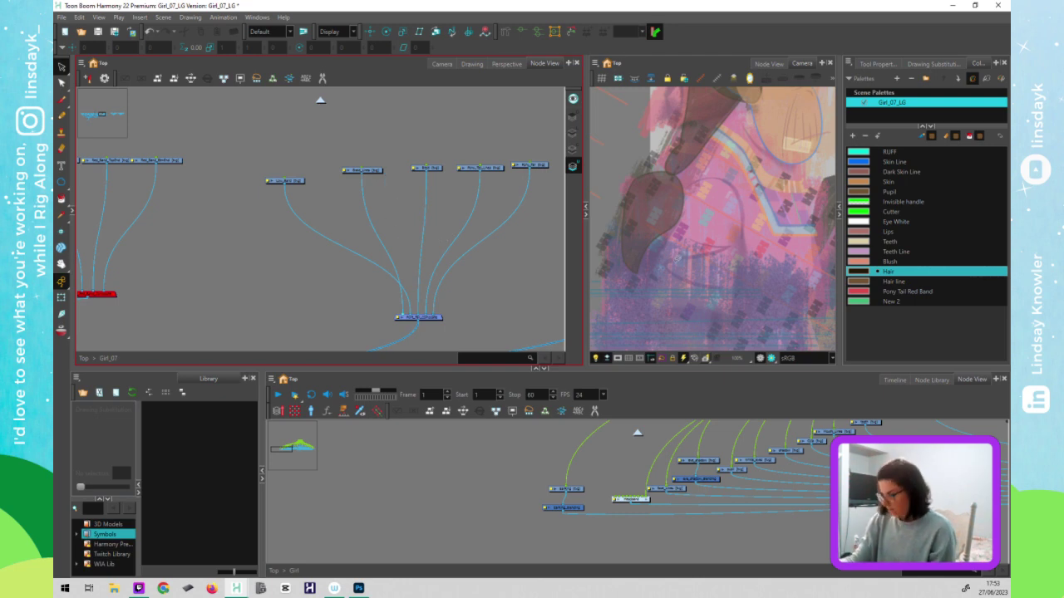
{"action": "left_click", "coordinate": [677, 261]}
{"action": "key", "text": "shift+2"}
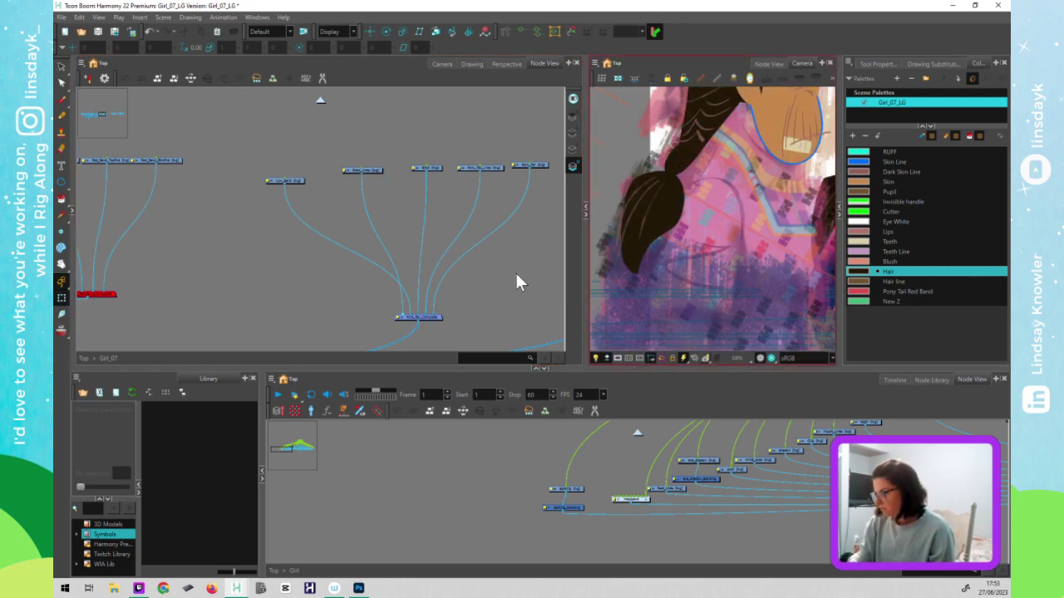
{"action": "left_click", "coordinate": [644, 229]}
{"action": "left_click", "coordinate": [389, 229]}
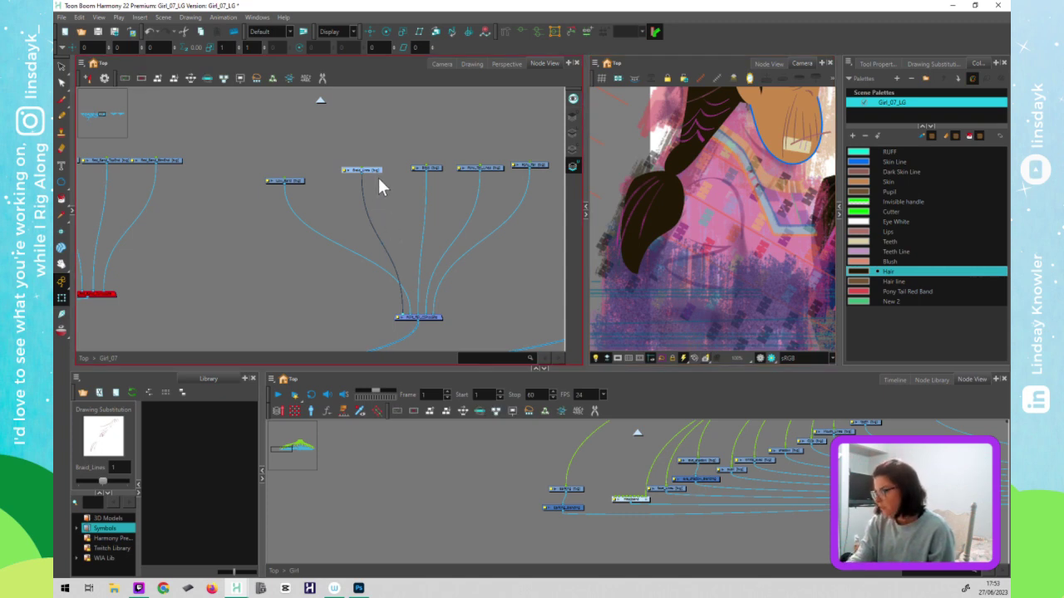
{"action": "key", "text": "alt+s"}
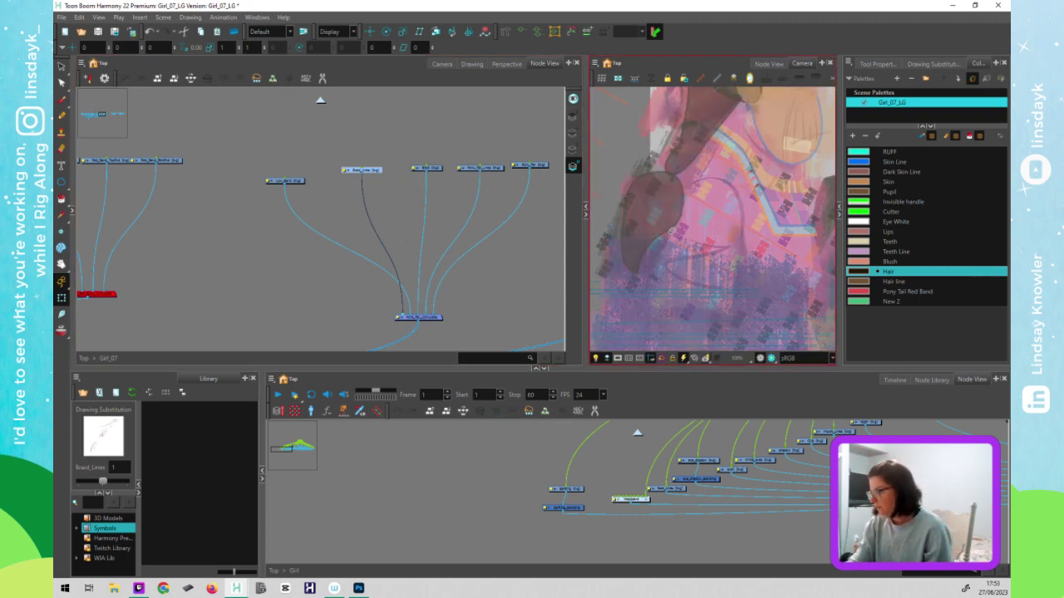
{"action": "key", "text": "1"}
{"action": "key", "text": "1"}
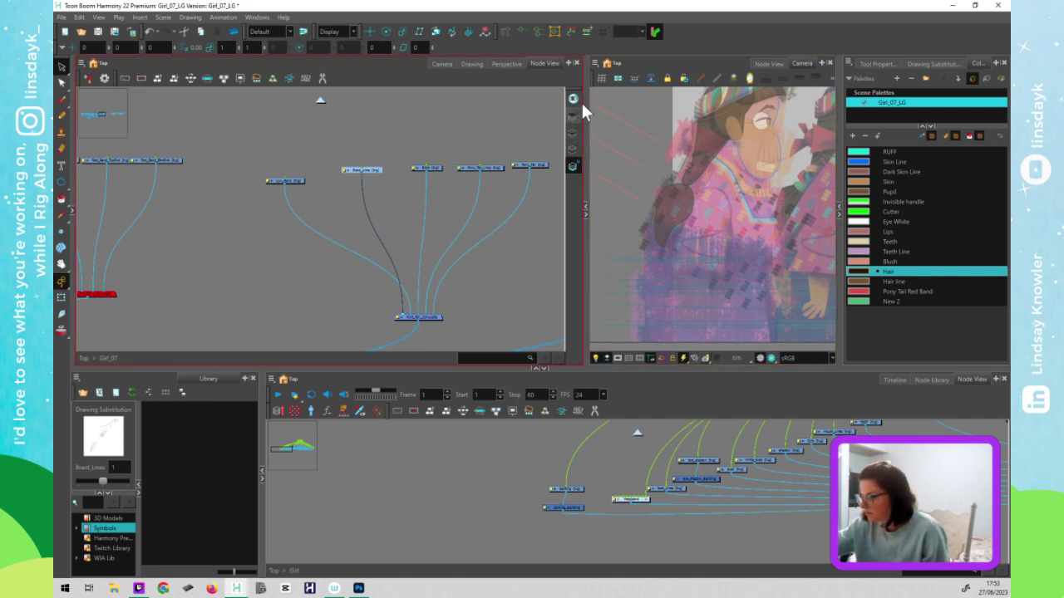
{"action": "scroll", "coordinate": [763, 221], "scroll_direction": "down", "scroll_amount": 6}
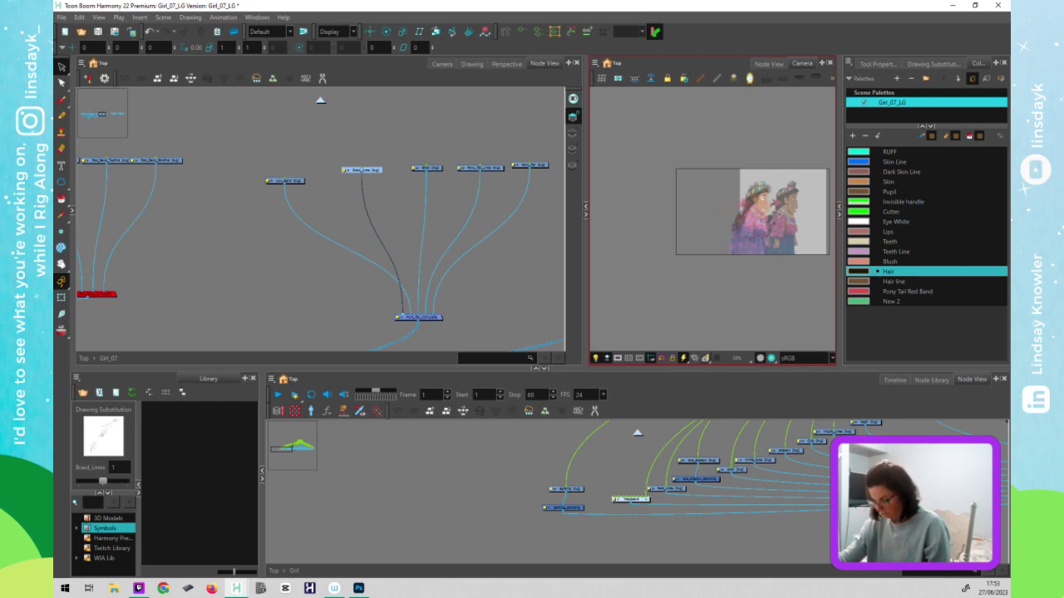
- Add a parent peg to the Braid_Lines drawing node
{"action": "left_click", "coordinate": [286, 179]}
{"action": "left_click", "coordinate": [372, 171]}
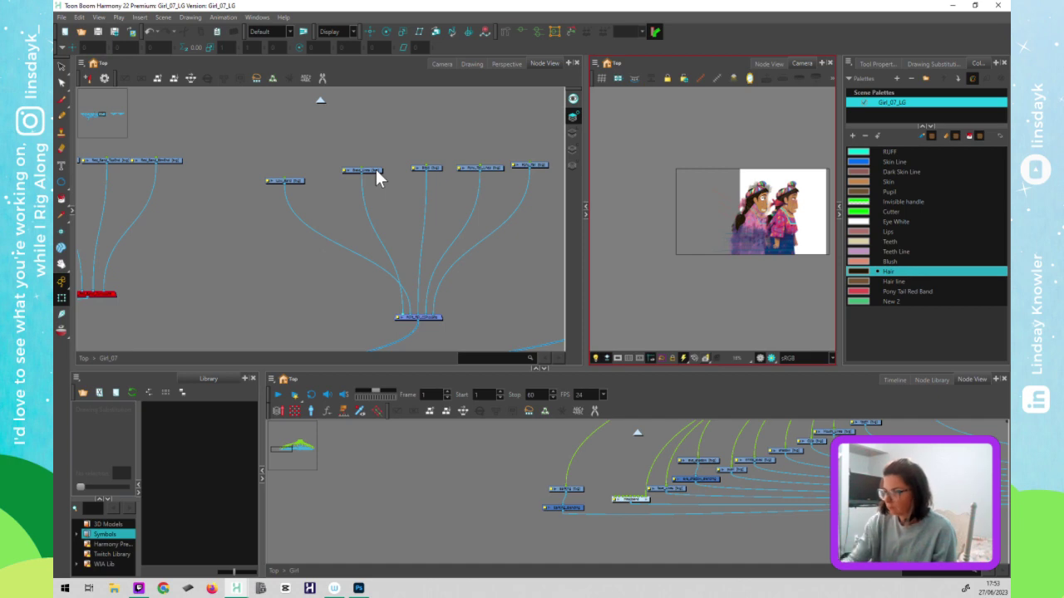
{"action": "key", "text": "ctrl+p"}
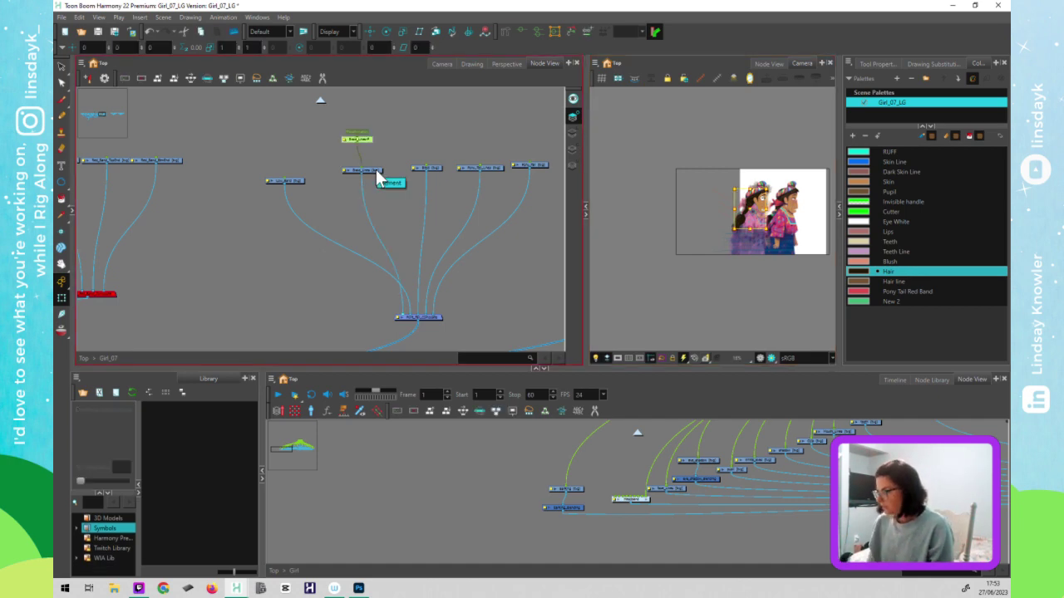
{"action": "scroll", "coordinate": [375, 169], "scroll_direction": "up", "scroll_amount": 1}
{"action": "scroll", "coordinate": [751, 226], "scroll_direction": "up", "scroll_amount": 5}
{"action": "scroll", "coordinate": [762, 283], "scroll_direction": "up", "scroll_amount": 1}
{"action": "left_click_drag", "start_coordinate": [772, 268], "coordinate": [755, 316]}
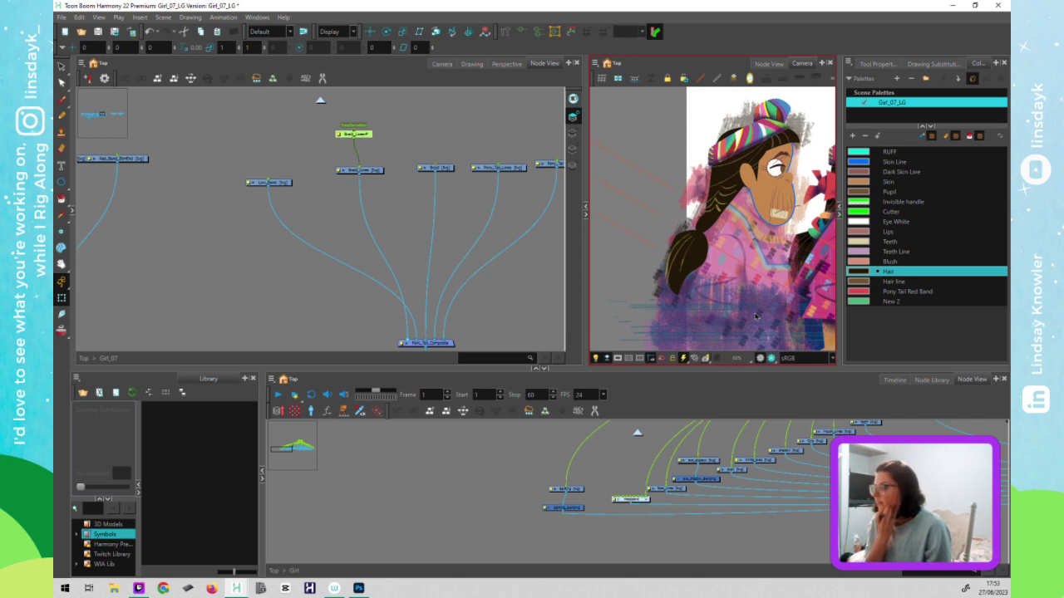
- Select all Line Art strokes of the Braid_Lines drawing and apply an Arrange command to them
{"action": "left_click", "coordinate": [374, 170]}
{"action": "key", "text": "alt+s"}
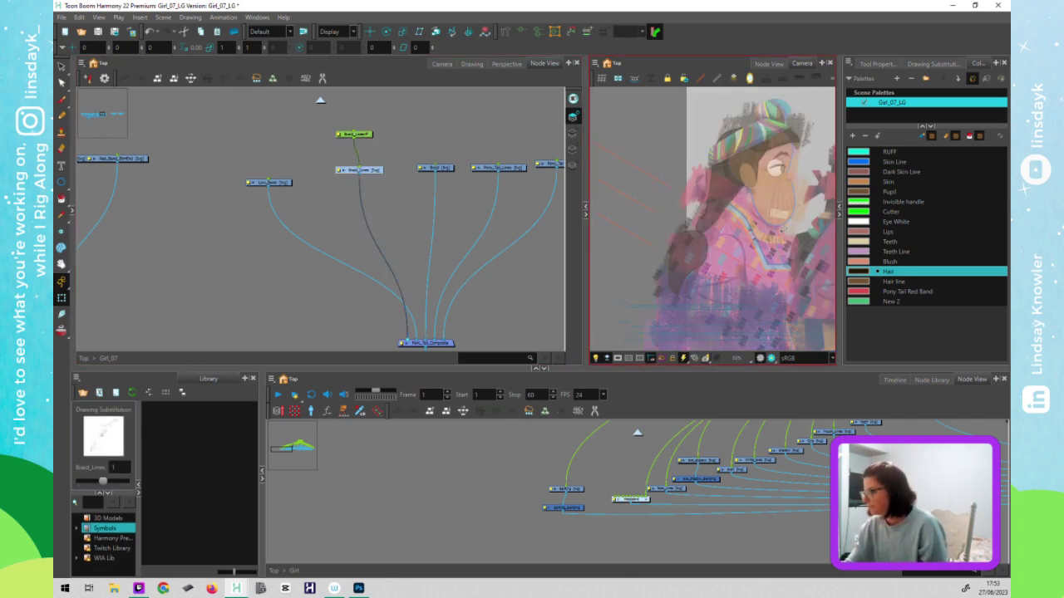
{"action": "left_click", "coordinate": [573, 133]}
{"action": "left_click", "coordinate": [791, 176]}
{"action": "left_click", "coordinate": [790, 175]}
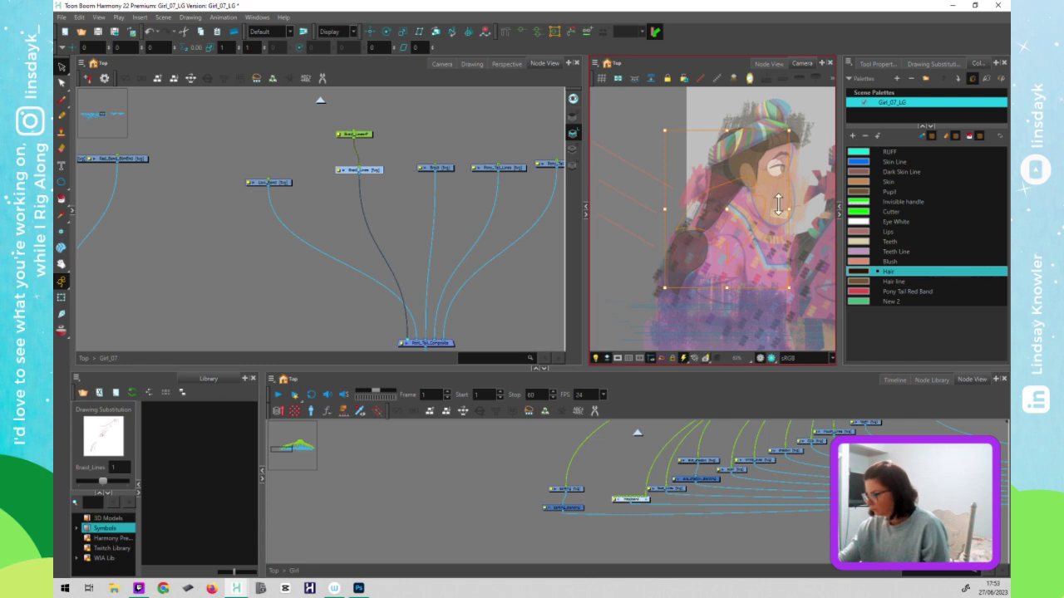
{"action": "key", "text": "ctrl+x"}
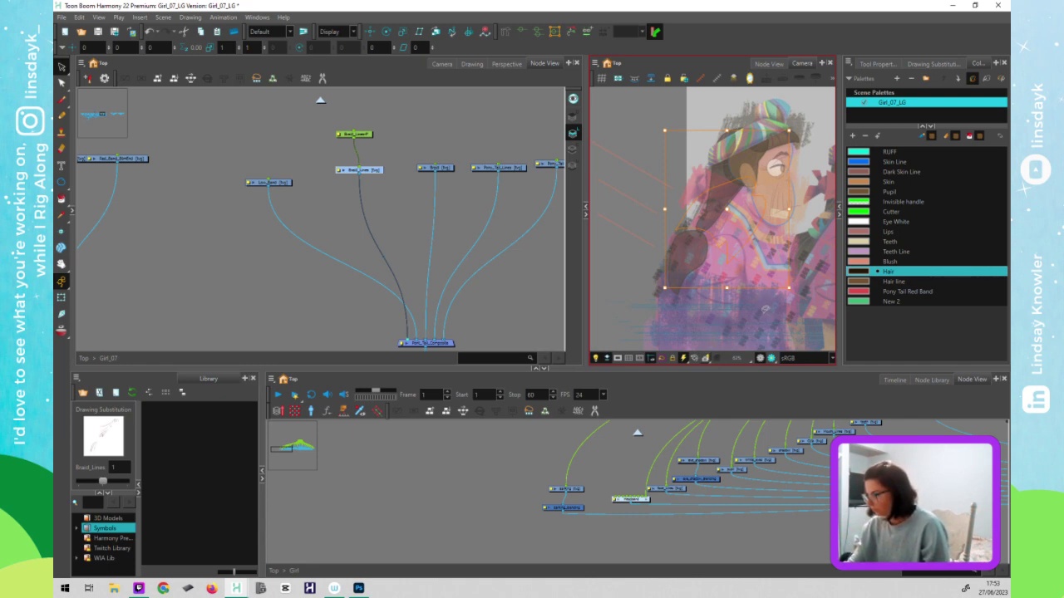
{"action": "right_click", "coordinate": [696, 243]}
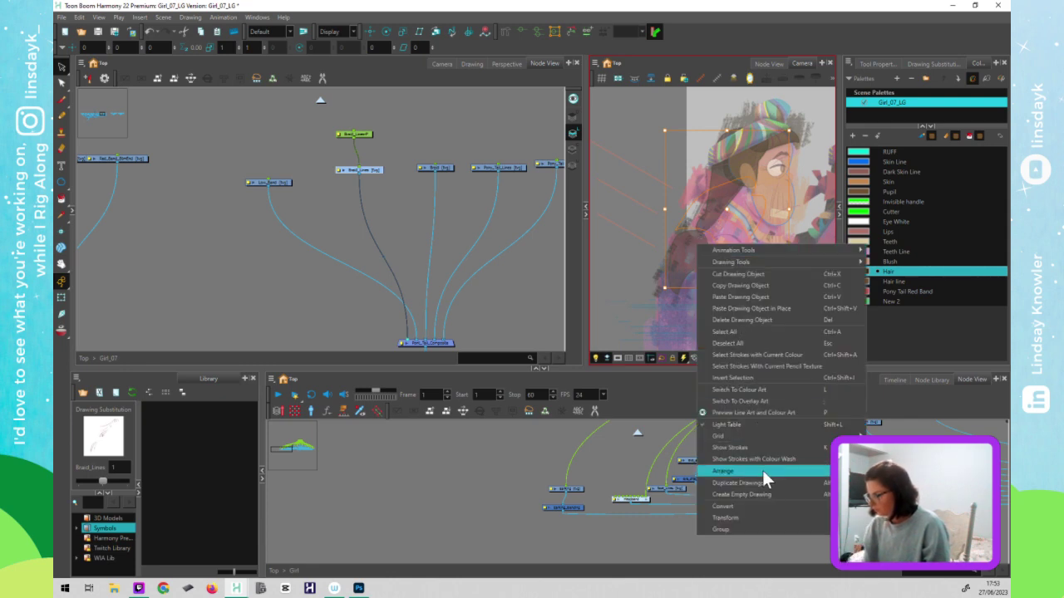
{"action": "left_click", "coordinate": [902, 474]}
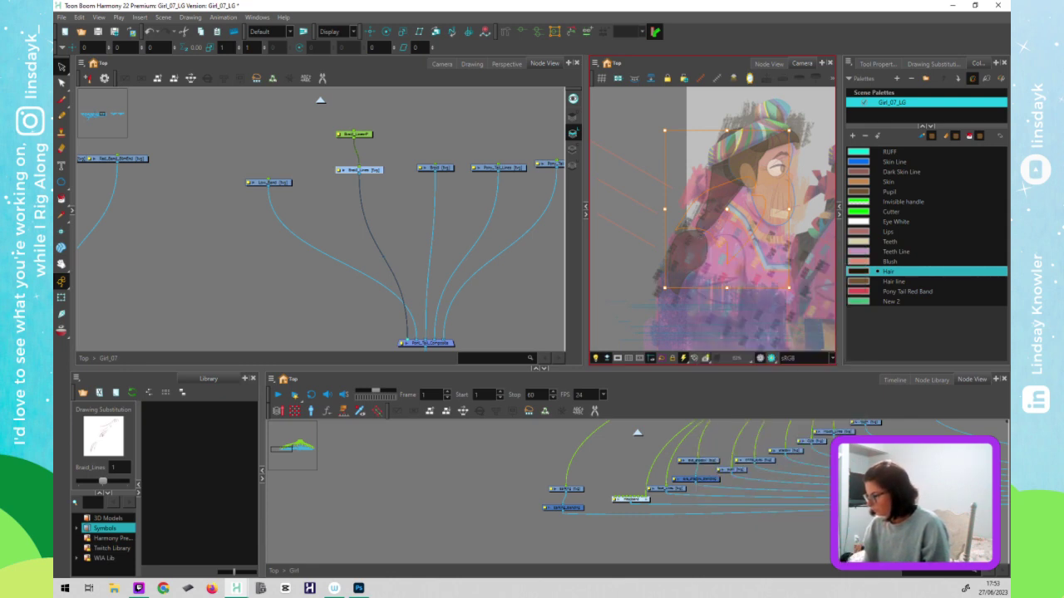
- Delete the ponytail strokes from the Braid_Lines drawing, leaving only the braid line strokes
{"action": "left_click", "coordinate": [778, 327]}
{"action": "left_click", "coordinate": [752, 291]}
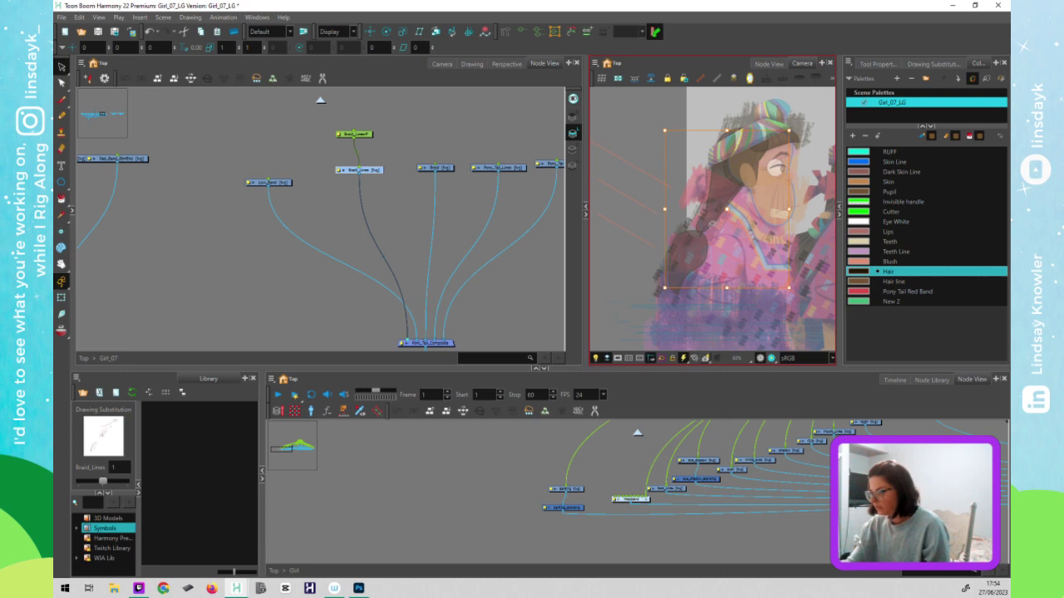
{"action": "key", "text": "Delete"}
{"action": "left_click", "coordinate": [728, 262]}
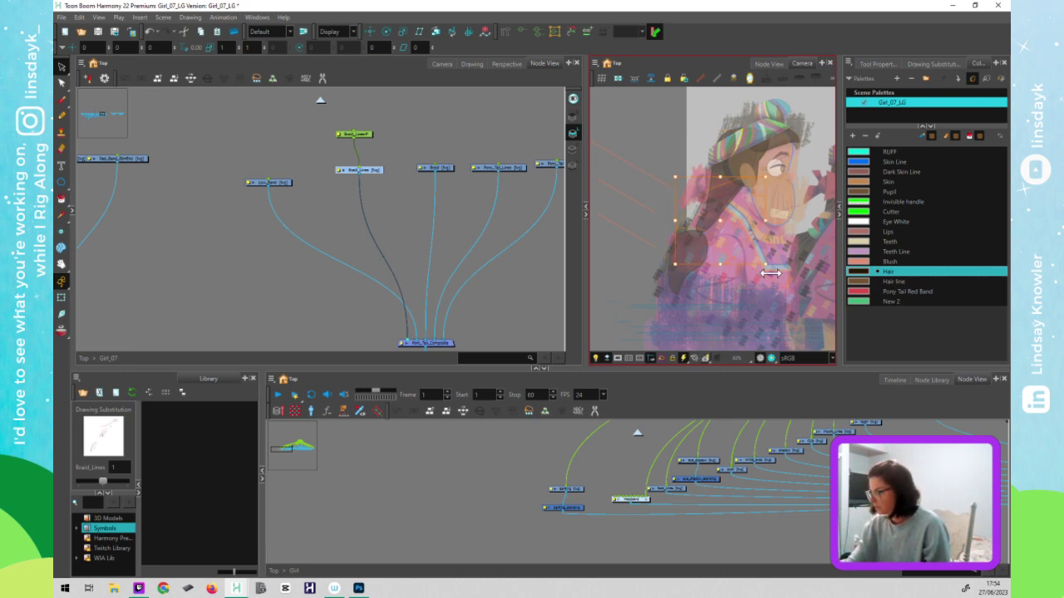
- Paste the copied hair line strokes into the empty Pony_Tail_Lines drawing and save the scene
{"action": "left_click", "coordinate": [505, 169]}
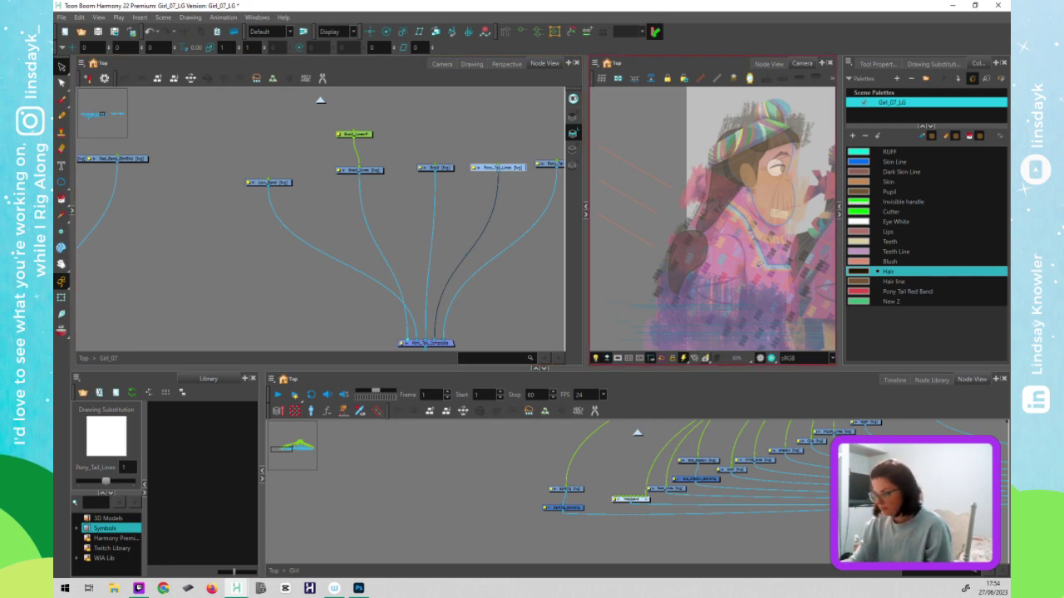
{"action": "left_click", "coordinate": [757, 268]}
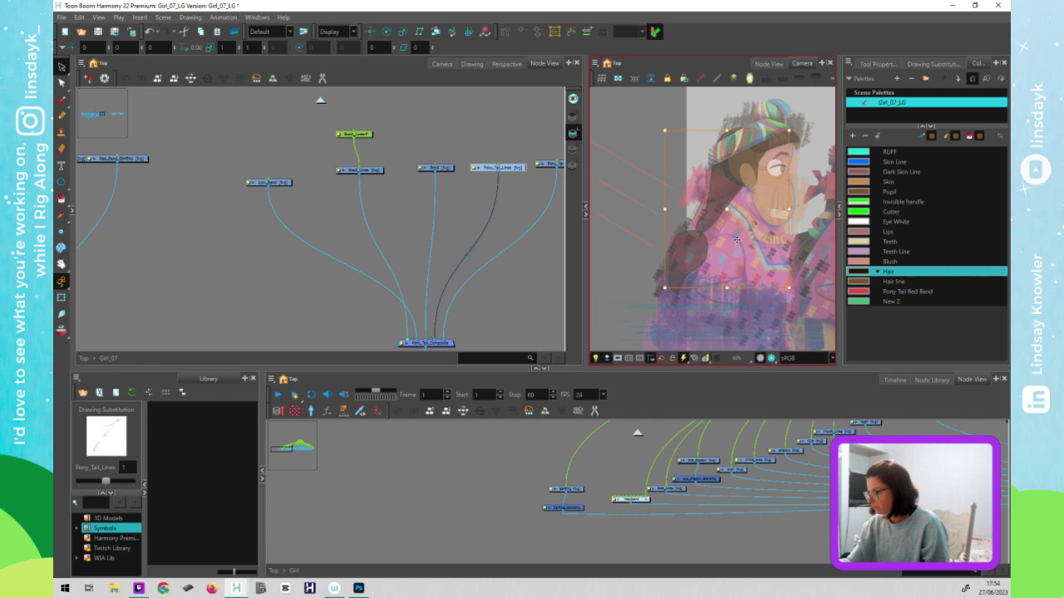
{"action": "key", "text": "ctrl+s"}
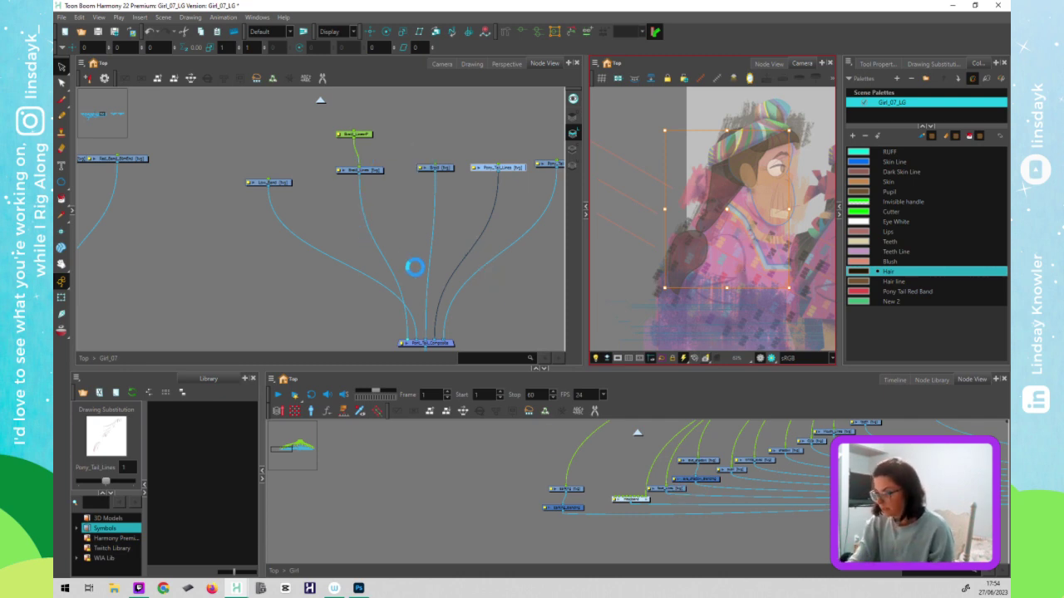
- Disable the Braid and Pony_Tail fill nodes and select the Pony_Tail_Lines drawing node
{"action": "left_click", "coordinate": [446, 167]}
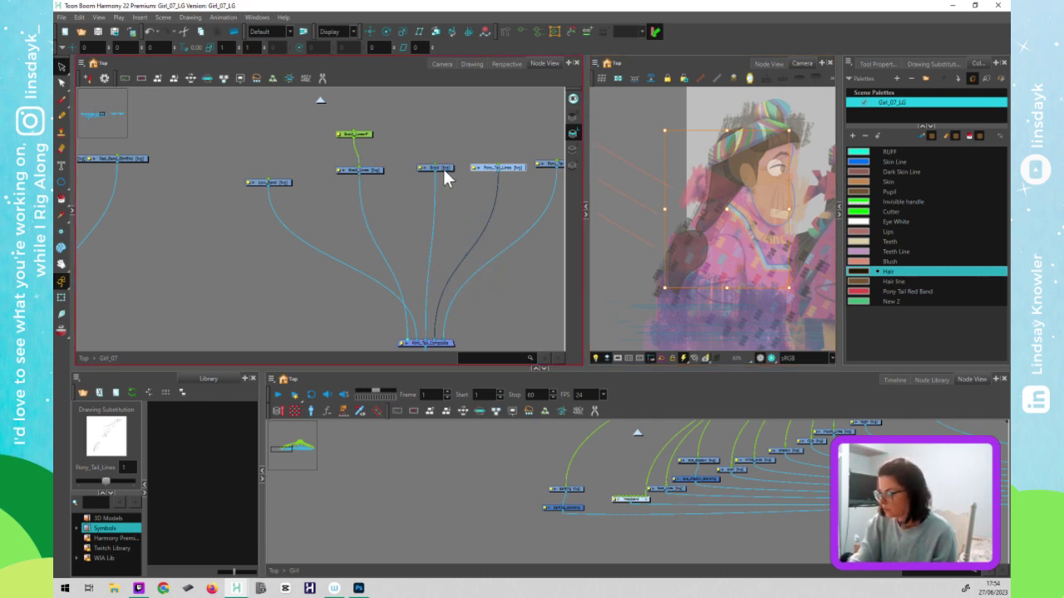
{"action": "left_click", "coordinate": [560, 164]}
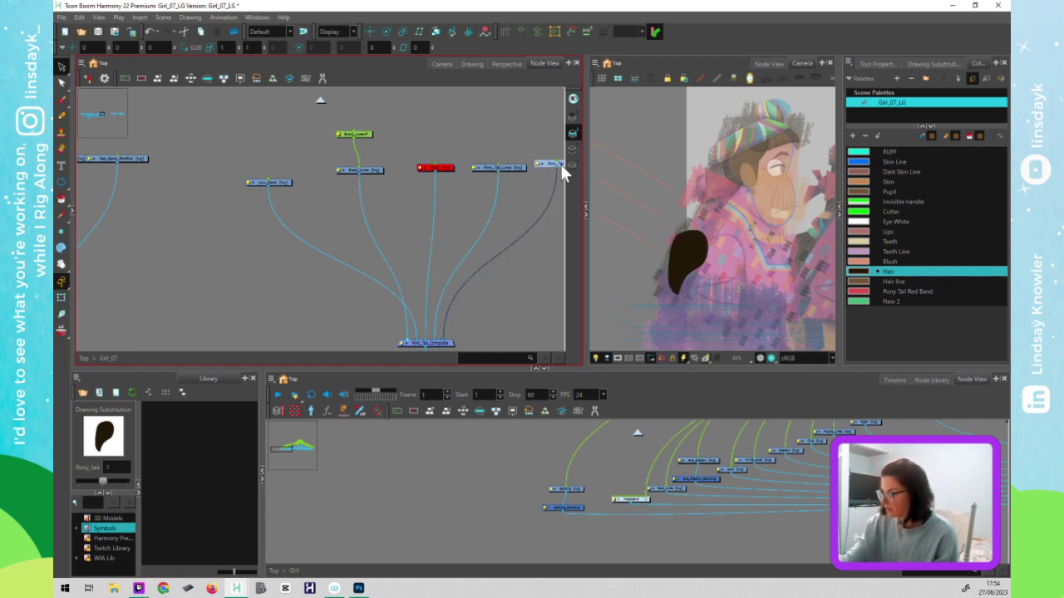
{"action": "left_click", "coordinate": [517, 167]}
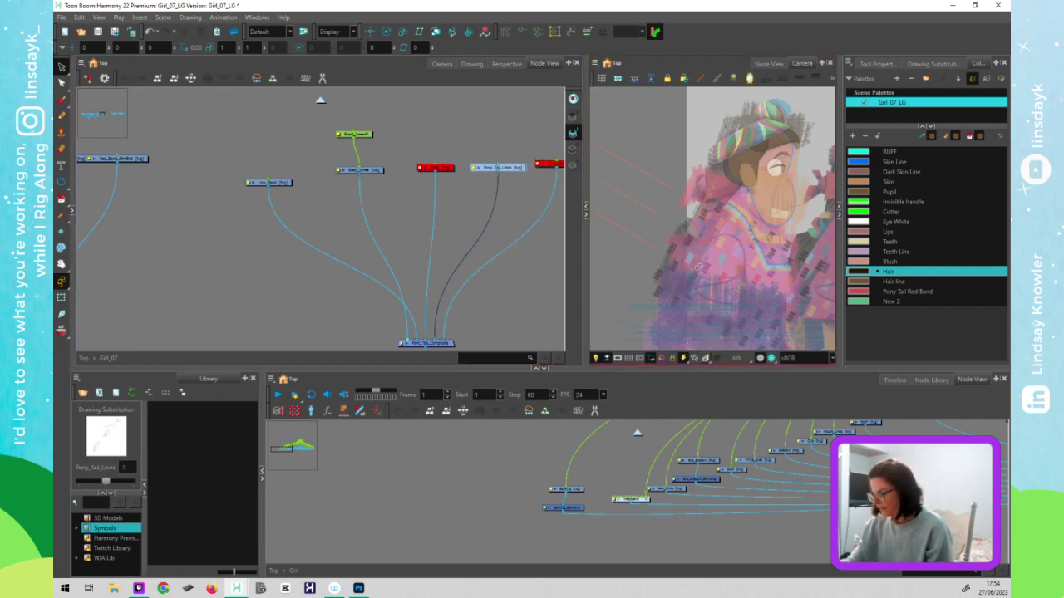
- Select the braid strokes in the Pony_Tail_Lines drawing and delete them, keeping only the ponytail lines
{"action": "scroll", "coordinate": [697, 268], "scroll_direction": "up", "scroll_amount": 3}
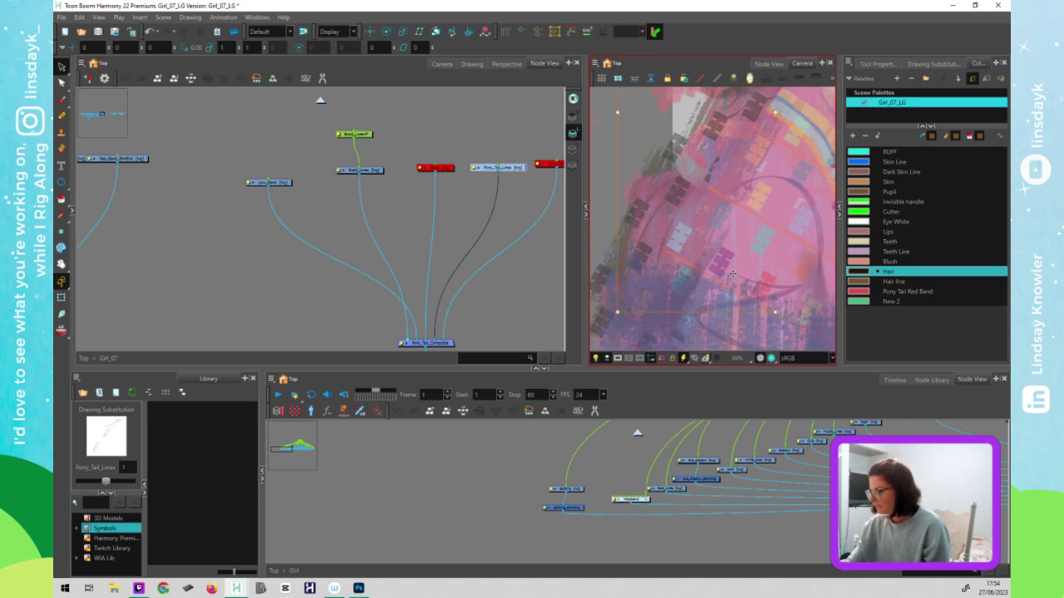
{"action": "scroll", "coordinate": [738, 271], "scroll_direction": "down", "scroll_amount": 4}
{"action": "left_click_drag", "start_coordinate": [773, 261], "coordinate": [730, 300]}
{"action": "key", "text": "alt+t"}
{"action": "mouse_move", "coordinate": [816, 105]}
{"action": "left_mouse_down"}
{"action": "mouse_move", "coordinate": [656, 221]}
{"action": "mouse_move", "coordinate": [698, 262]}
{"action": "mouse_move", "coordinate": [819, 249]}
{"action": "mouse_move", "coordinate": [818, 112]}
{"action": "mouse_move", "coordinate": [804, 108]}
{"action": "left_mouse_up"}
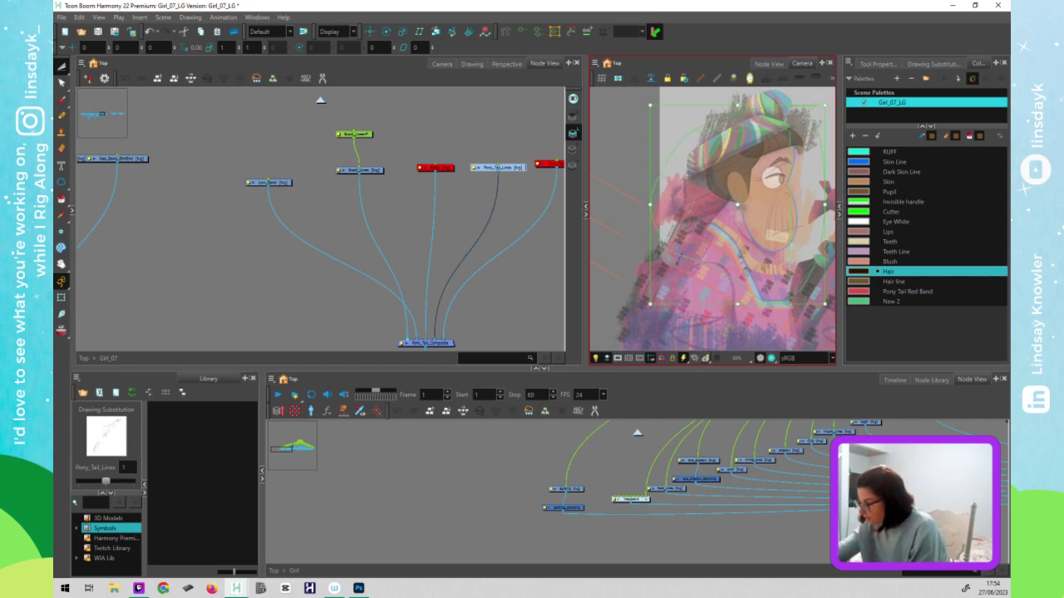
{"action": "scroll", "coordinate": [671, 284], "scroll_direction": "up", "scroll_amount": 2}
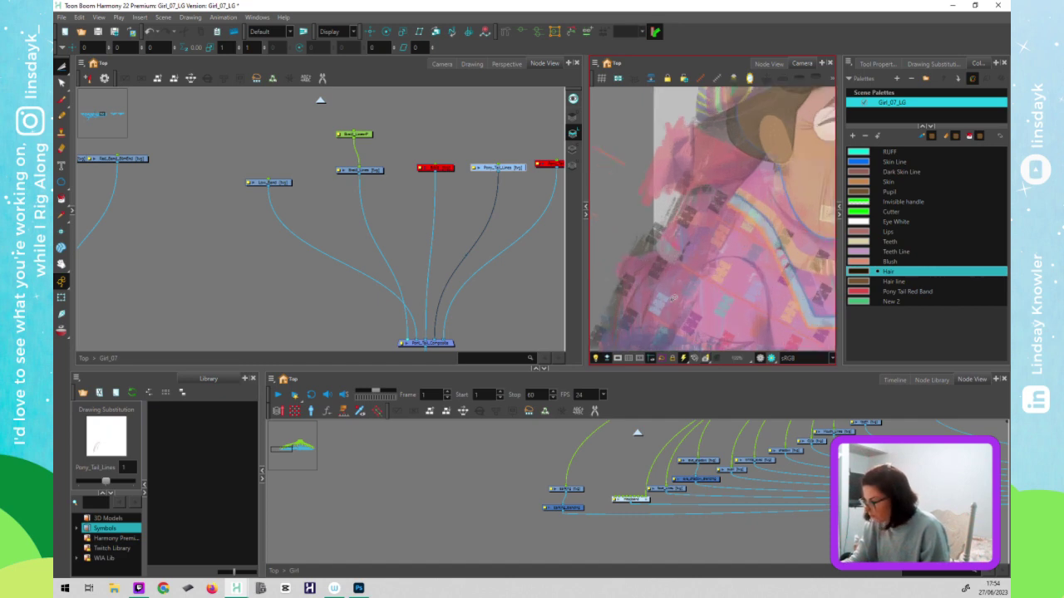
{"action": "scroll", "coordinate": [671, 299], "scroll_direction": "up", "scroll_amount": 2}
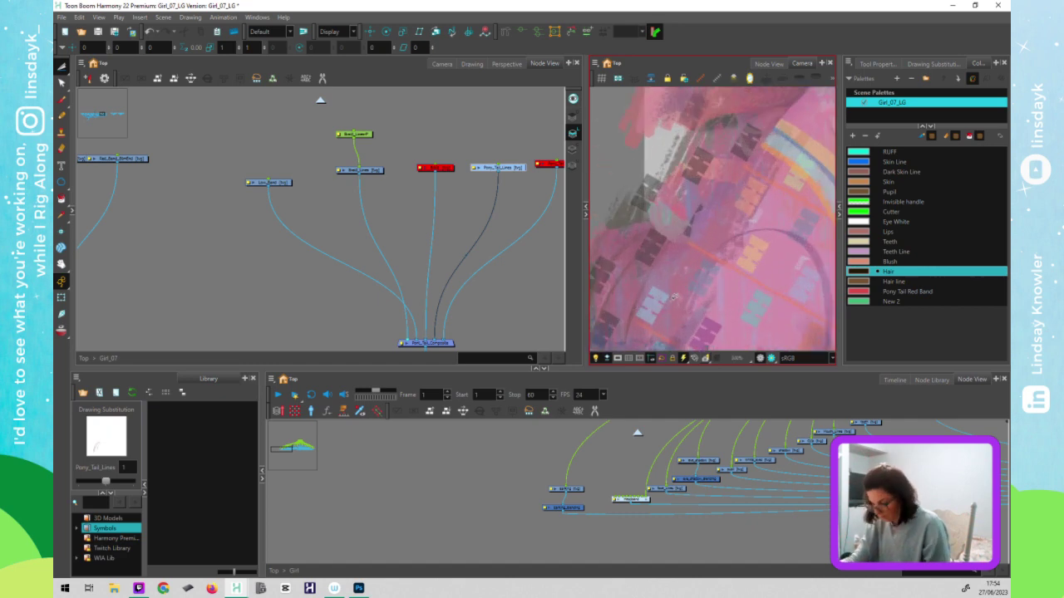
{"action": "scroll", "coordinate": [673, 297], "scroll_direction": "down", "scroll_amount": 4}
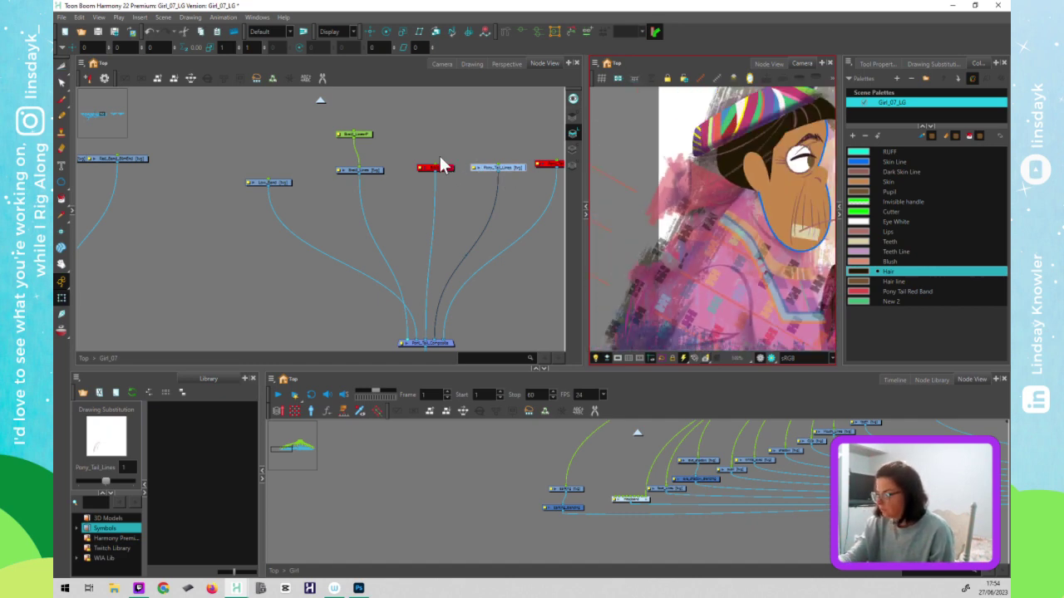
- Re-enable the Braid and Pony_Tail nodes and save the scene
{"action": "left_click_drag", "start_coordinate": [408, 149], "coordinate": [569, 201]}
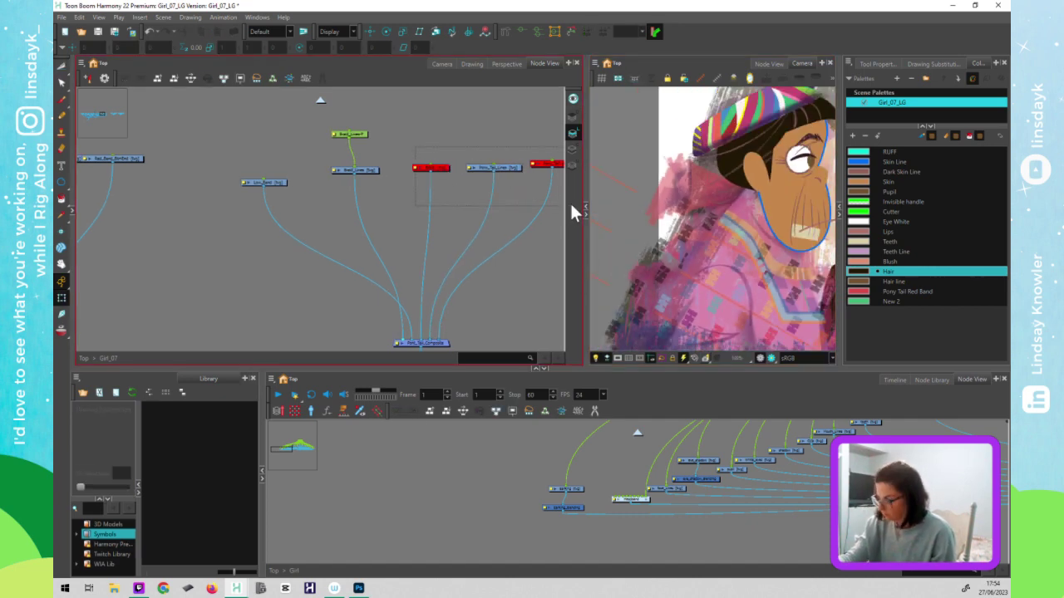
{"action": "scroll", "coordinate": [716, 303], "scroll_direction": "down", "scroll_amount": 3}
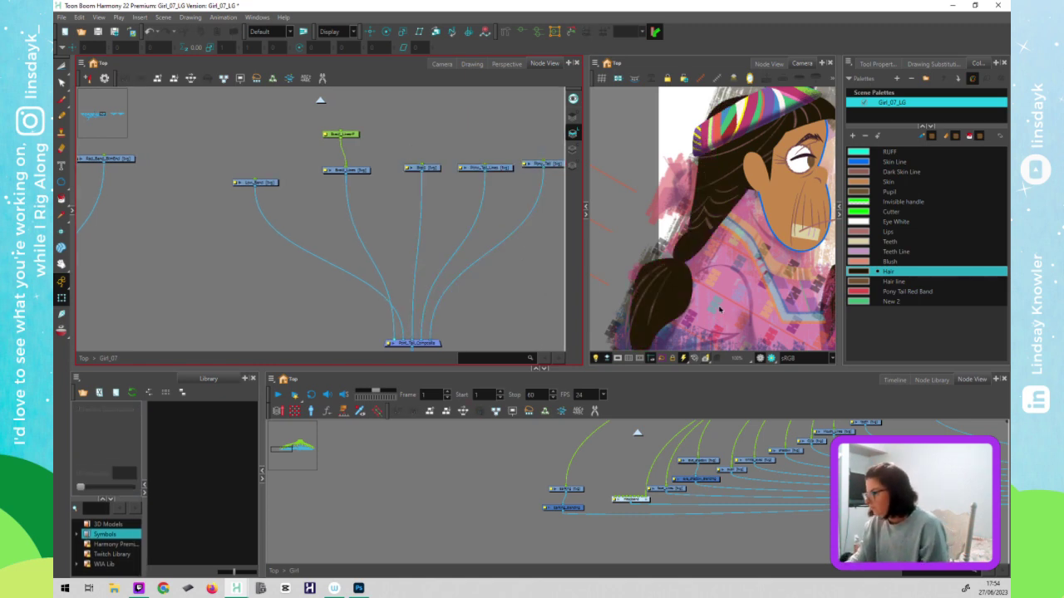
{"action": "left_click", "coordinate": [720, 305]}
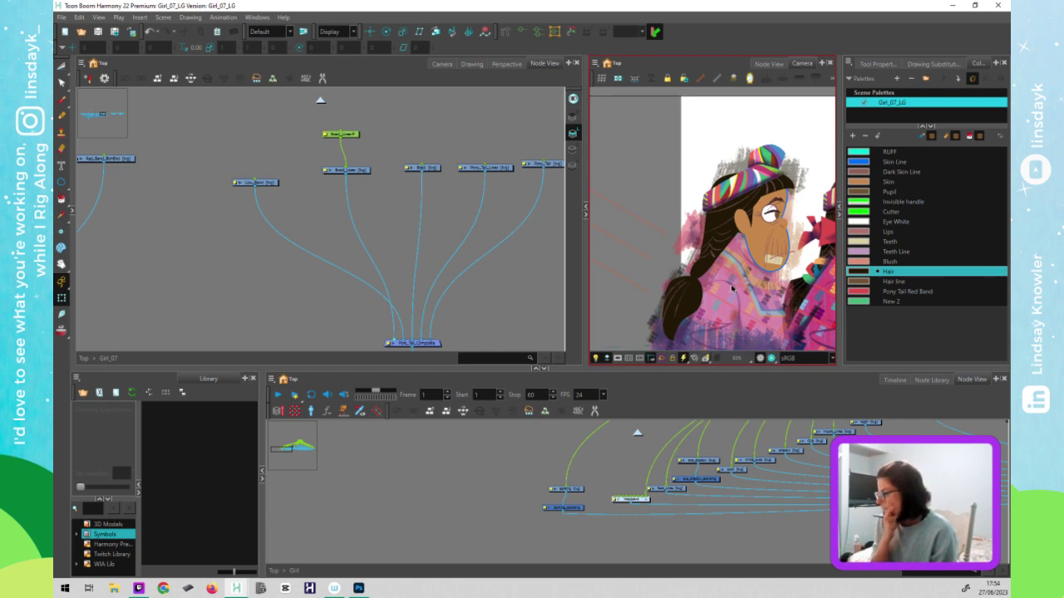
- Add a Cutter node below the Pony_Tail_Lines drawing and connect the Pony_Tail drawing as its matte
{"action": "left_click", "coordinate": [481, 223]}
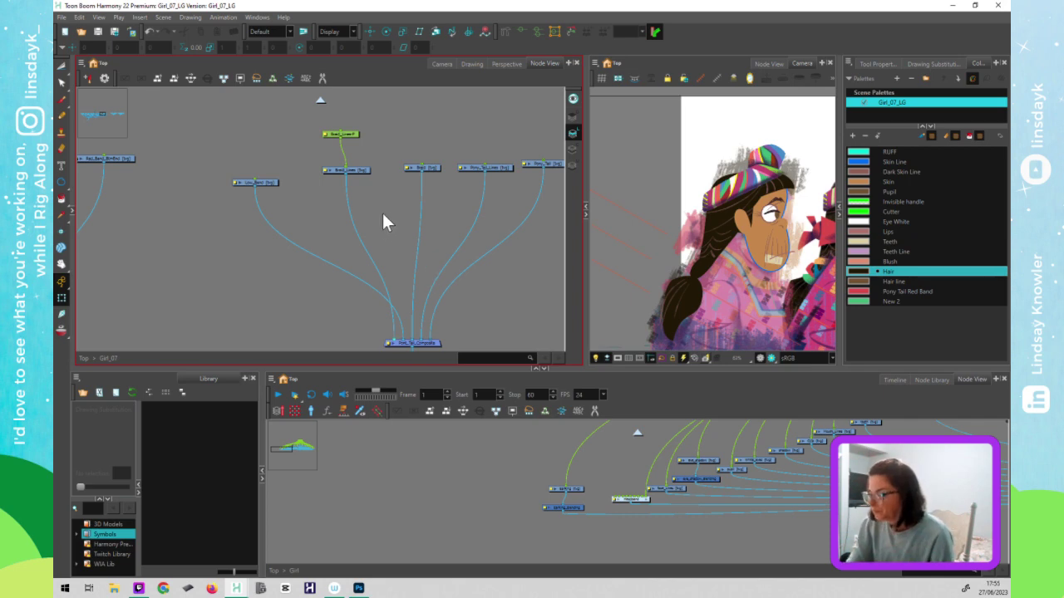
{"action": "left_click", "coordinate": [761, 309]}
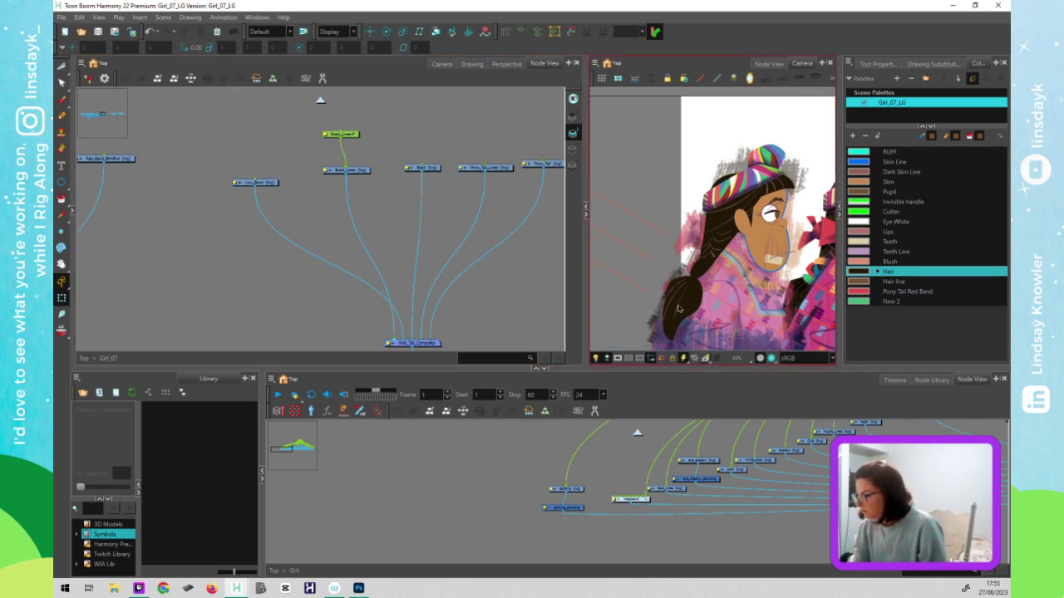
{"action": "left_click", "coordinate": [679, 311]}
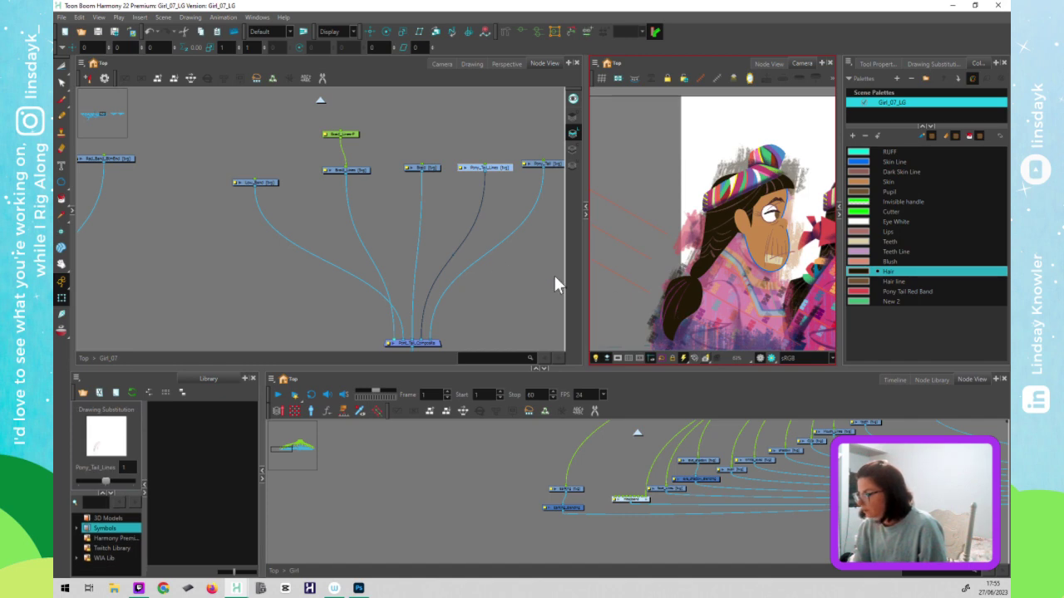
{"action": "key", "text": "Tab"}
{"action": "type", "text": "cut"}
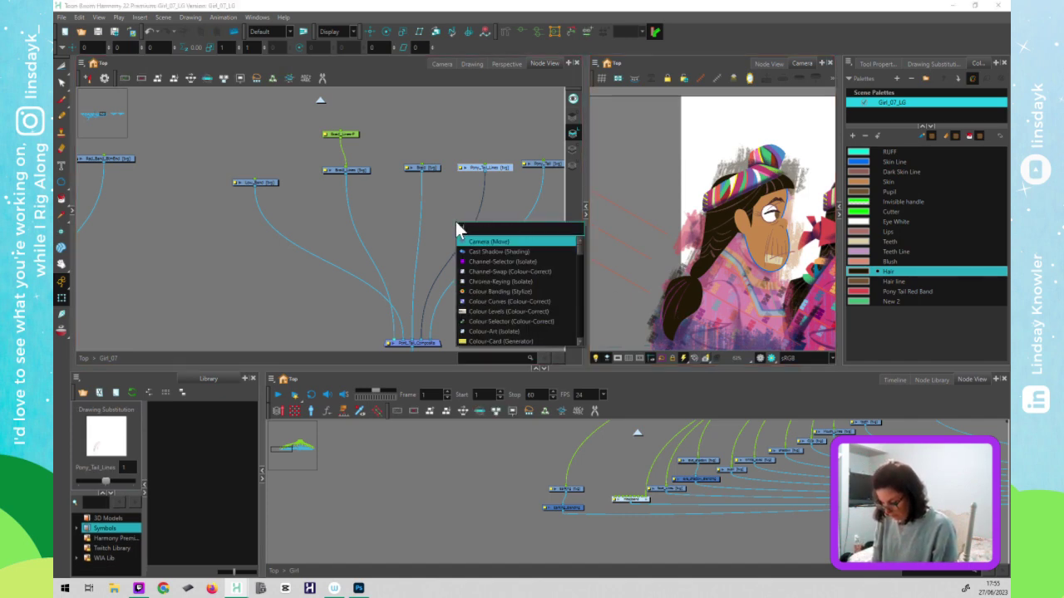
{"action": "key", "text": "Return"}
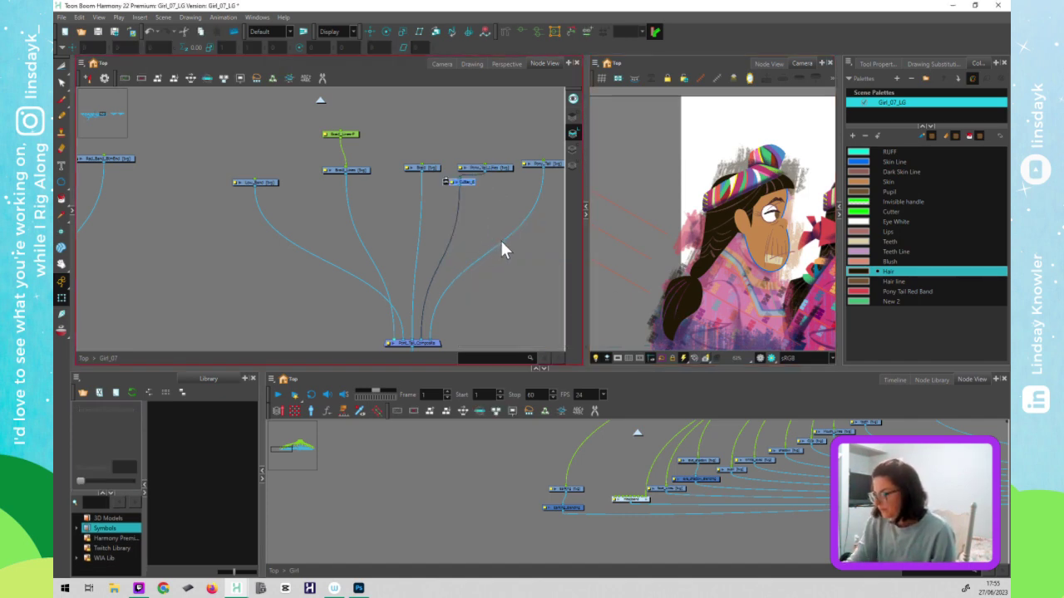
{"action": "left_click_drag", "start_coordinate": [470, 182], "coordinate": [542, 167]}
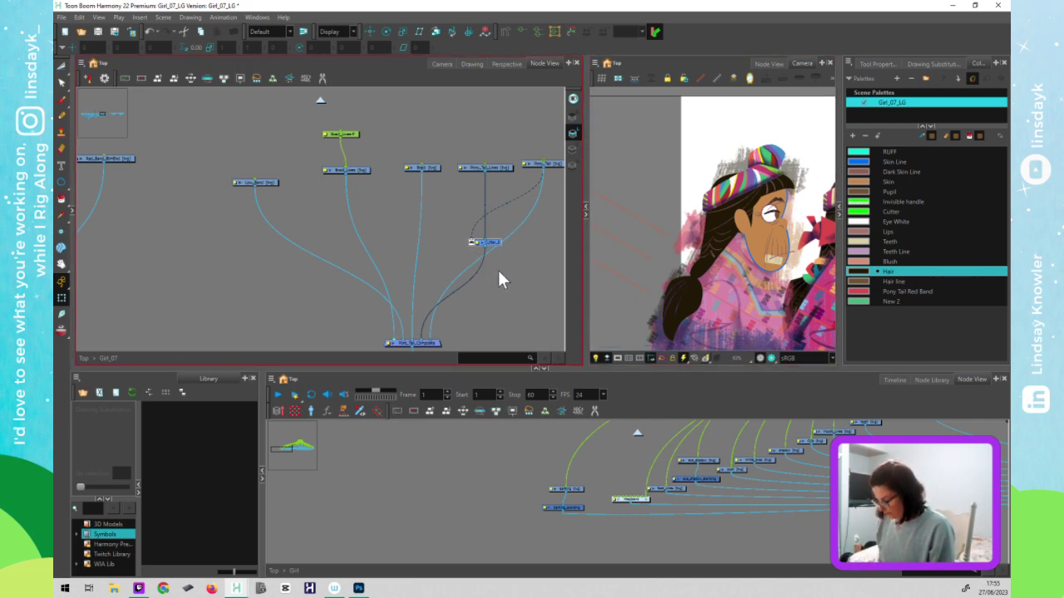
- Preview the ponytail lines in render view up close, checking the cutter's effect, and return to the OpenGL view
{"action": "left_click", "coordinate": [770, 364]}
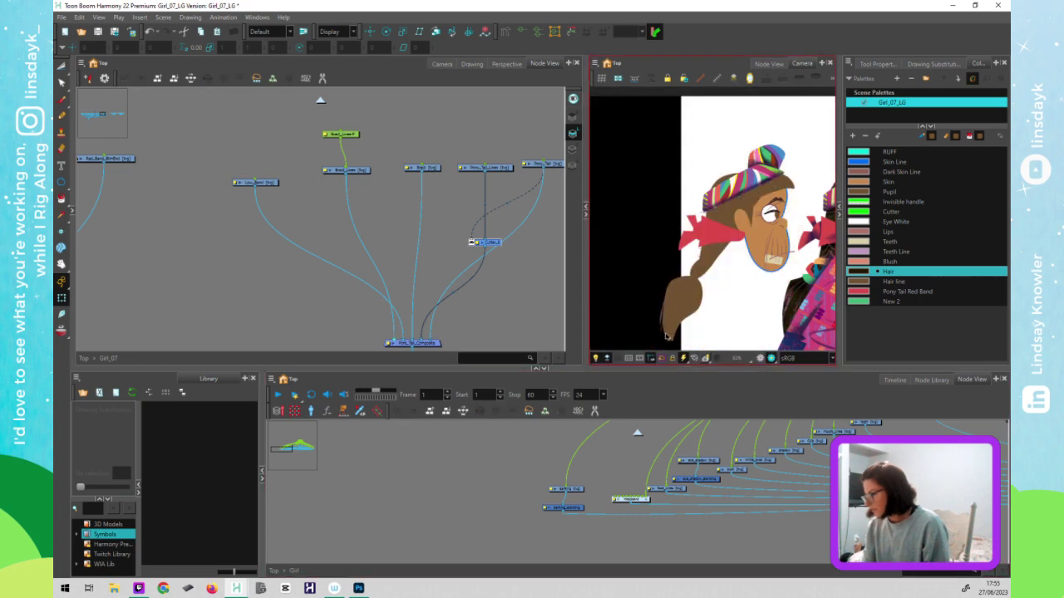
{"action": "scroll", "coordinate": [666, 335], "scroll_direction": "up", "scroll_amount": 3}
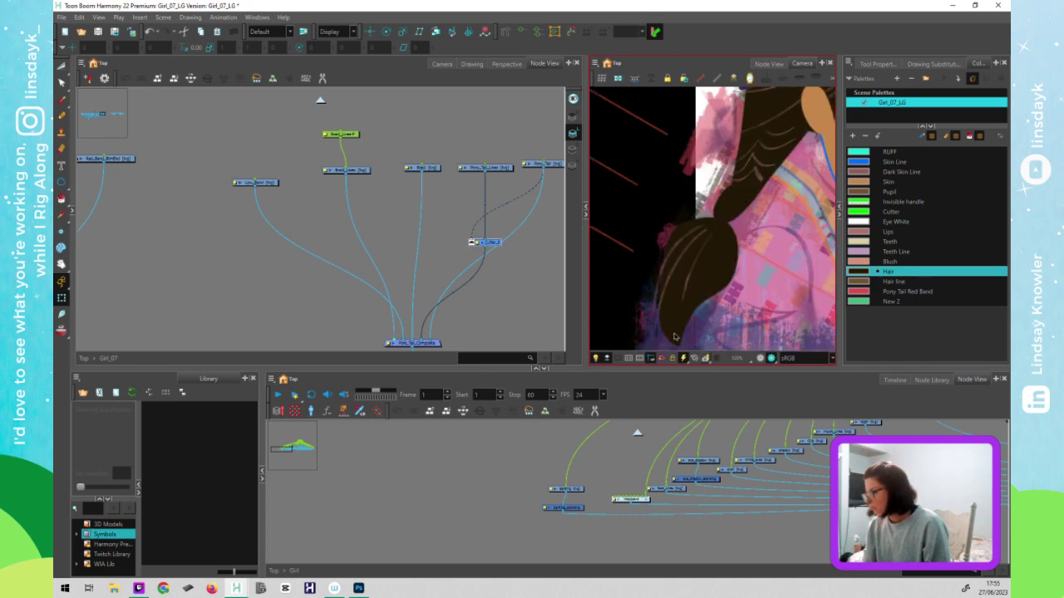
{"action": "scroll", "coordinate": [674, 334], "scroll_direction": "up", "scroll_amount": 2}
{"action": "scroll", "coordinate": [674, 334], "scroll_direction": "down", "scroll_amount": 1}
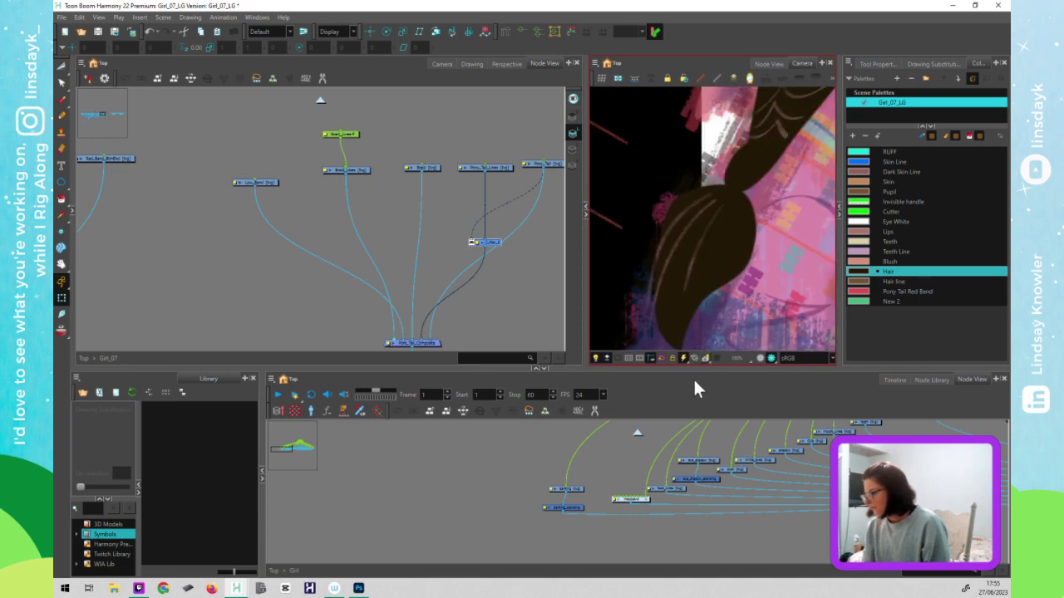
{"action": "left_click", "coordinate": [695, 382]}
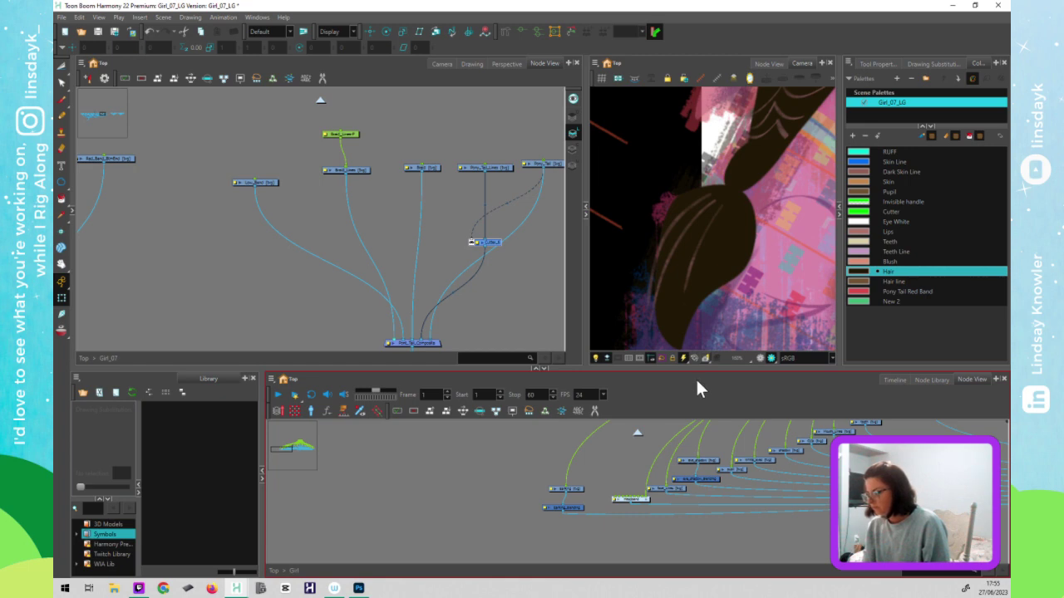
{"action": "left_click", "coordinate": [760, 358]}
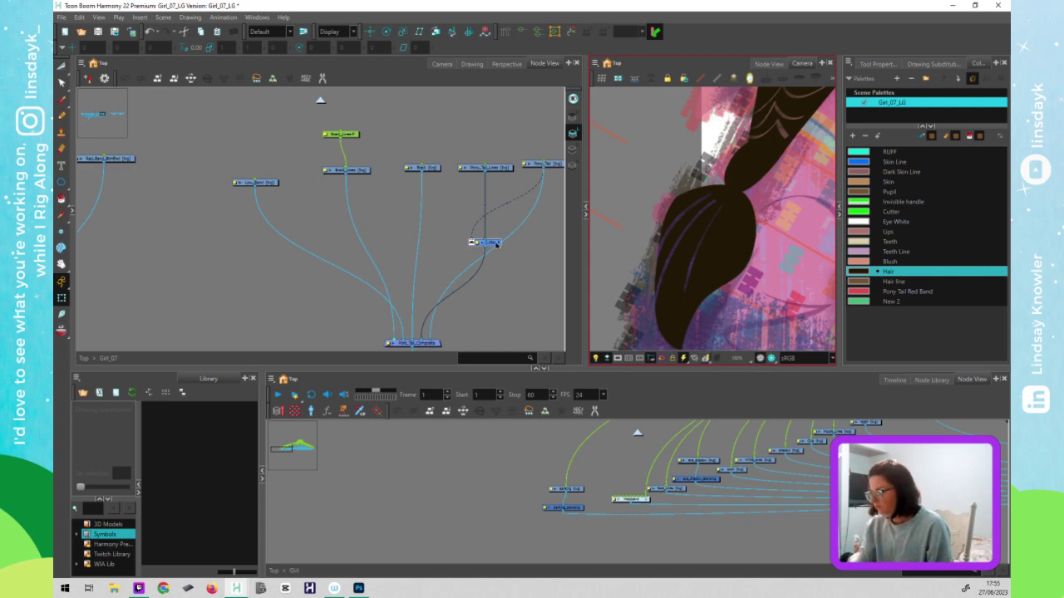
- Select the Braid_Lines drawing node and check which line strokes it covers near the ponytail
{"action": "left_click", "coordinate": [492, 212]}
{"action": "left_click", "coordinate": [357, 171]}
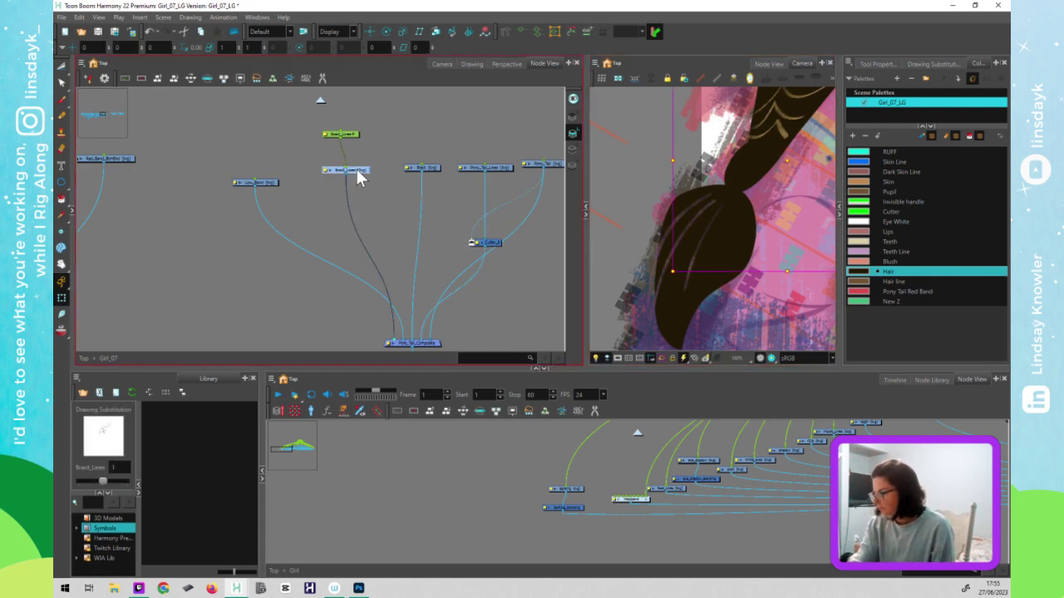
{"action": "key", "text": "d"}
{"action": "key", "text": "a"}
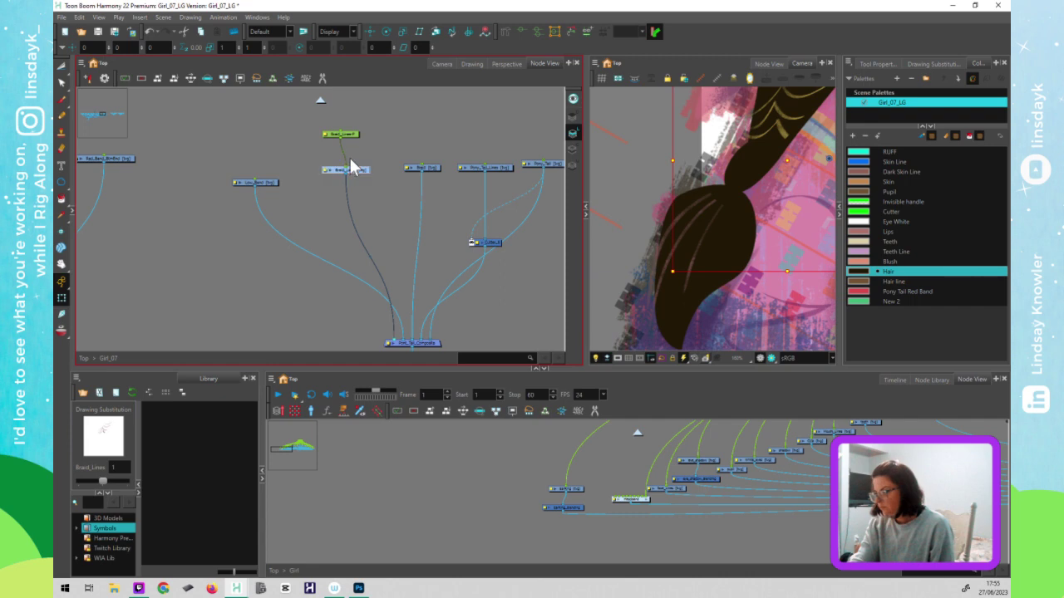
{"action": "left_click", "coordinate": [649, 297]}
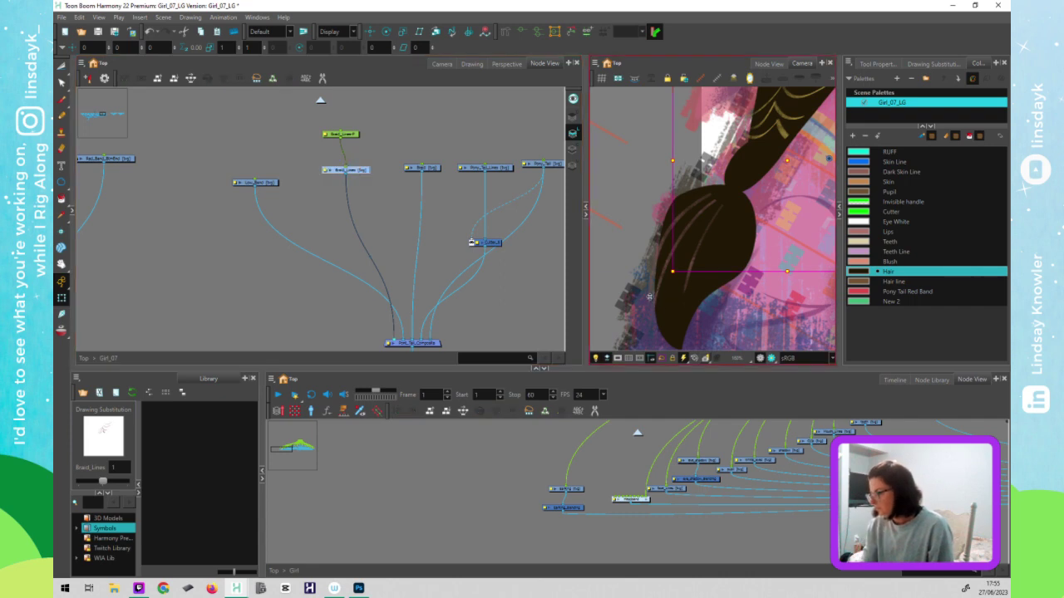
- Locate and disable the original Hair_Lines drawing node, and recheck the ponytail lines in render view
{"action": "left_click", "coordinate": [763, 501]}
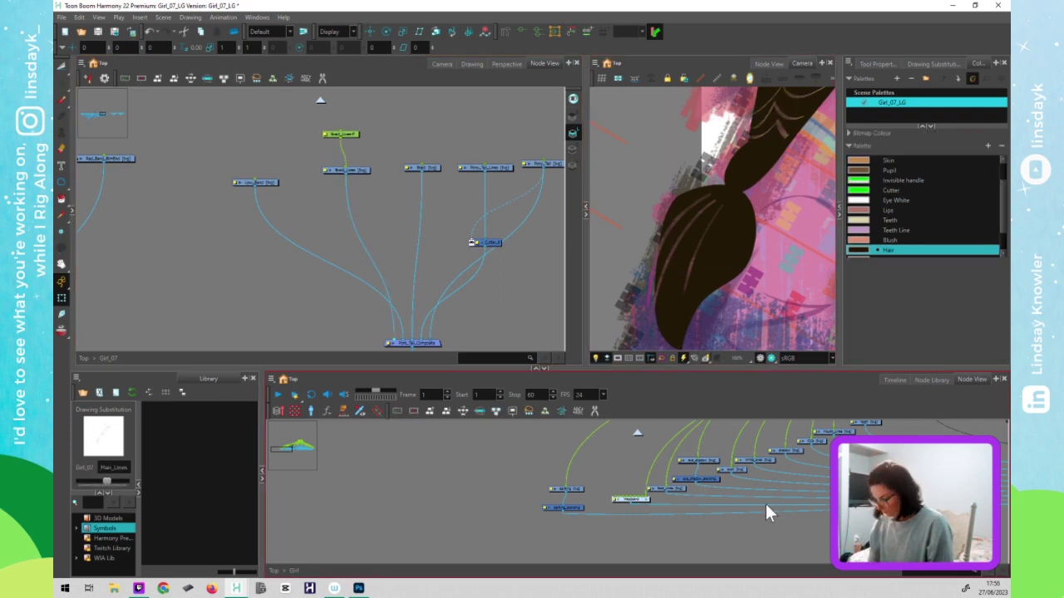
{"action": "scroll", "coordinate": [776, 482], "scroll_direction": "up", "scroll_amount": 2}
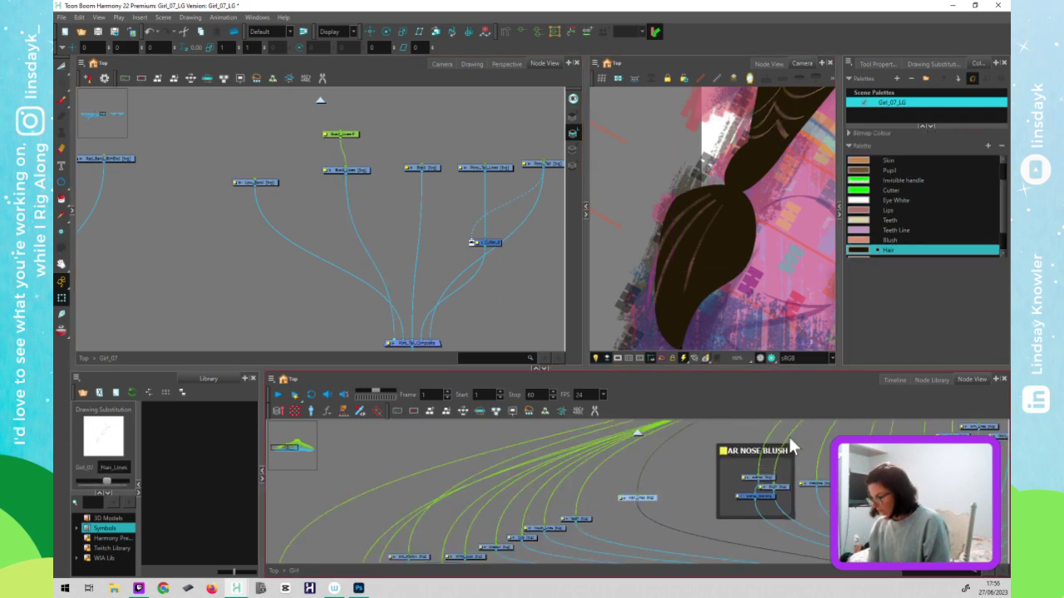
{"action": "left_click", "coordinate": [647, 498]}
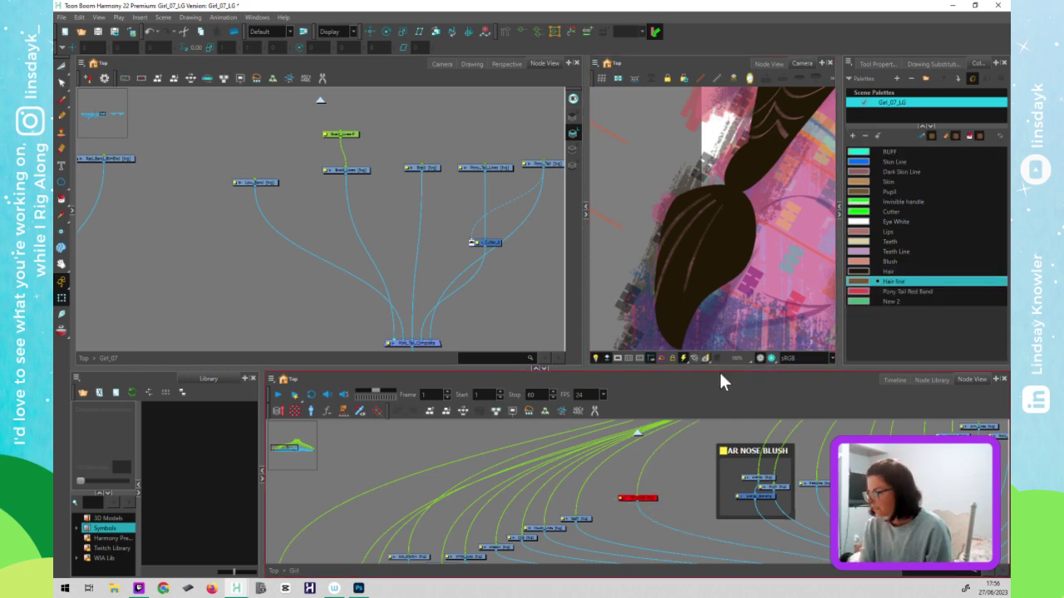
{"action": "left_click", "coordinate": [771, 359]}
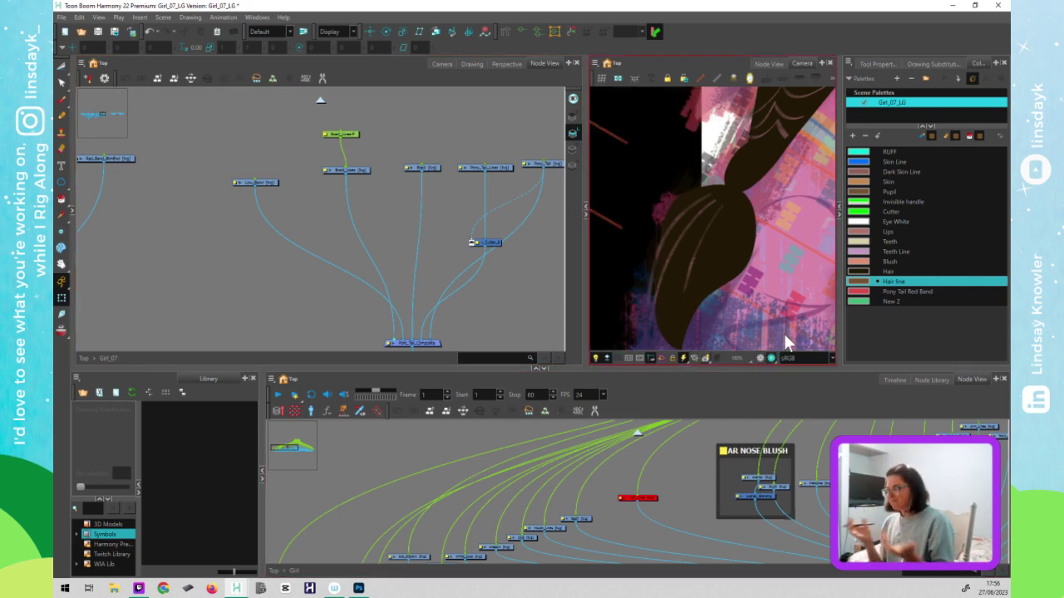
{"action": "left_click", "coordinate": [759, 358]}
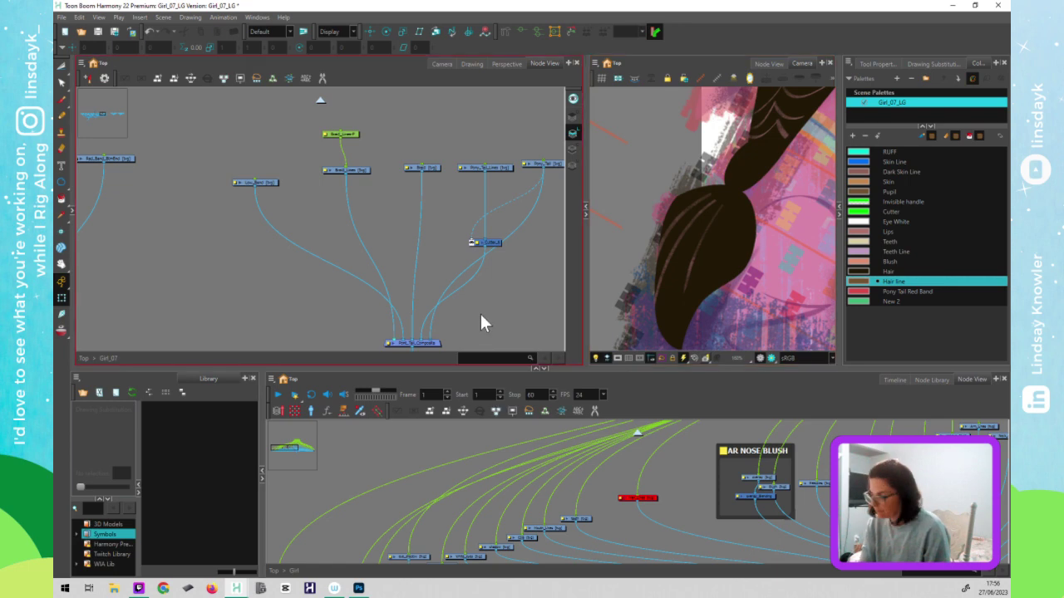
- Select the Top_Knot_Colour drawing in the camera view and add a backdrop around its node in the Girl_07 network
{"action": "scroll", "coordinate": [490, 313], "scroll_direction": "down", "scroll_amount": 2}
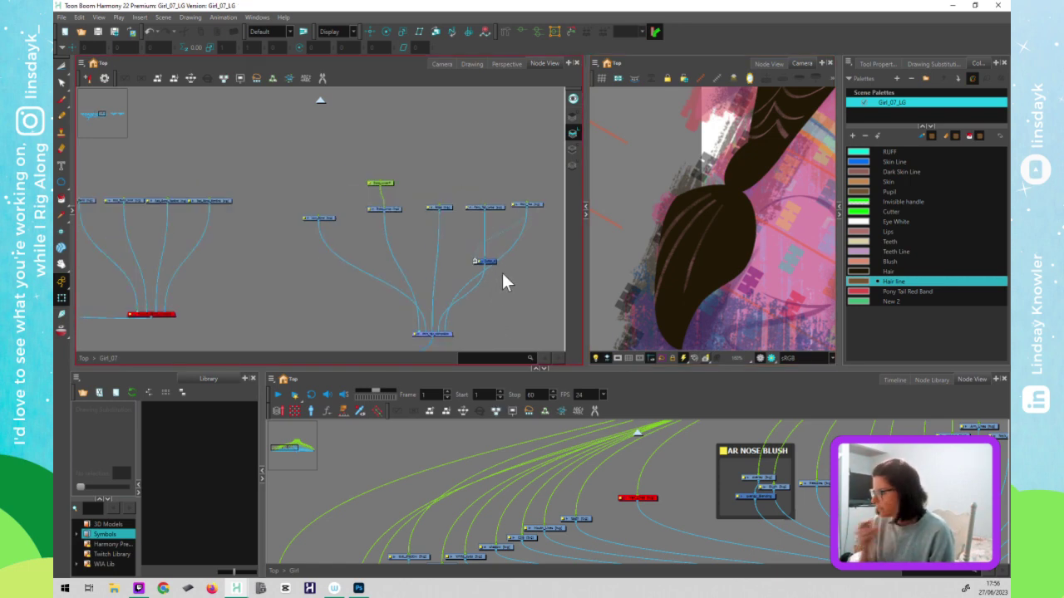
{"action": "scroll", "coordinate": [502, 272], "scroll_direction": "down", "scroll_amount": 2}
{"action": "scroll", "coordinate": [762, 305], "scroll_direction": "down", "scroll_amount": 1}
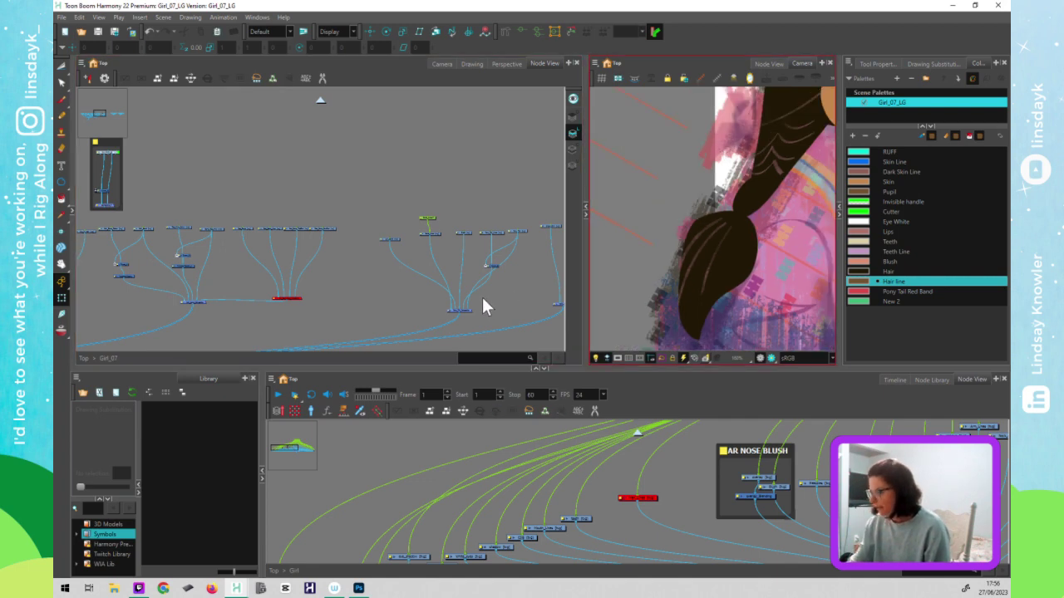
{"action": "scroll", "coordinate": [772, 262], "scroll_direction": "down", "scroll_amount": 2}
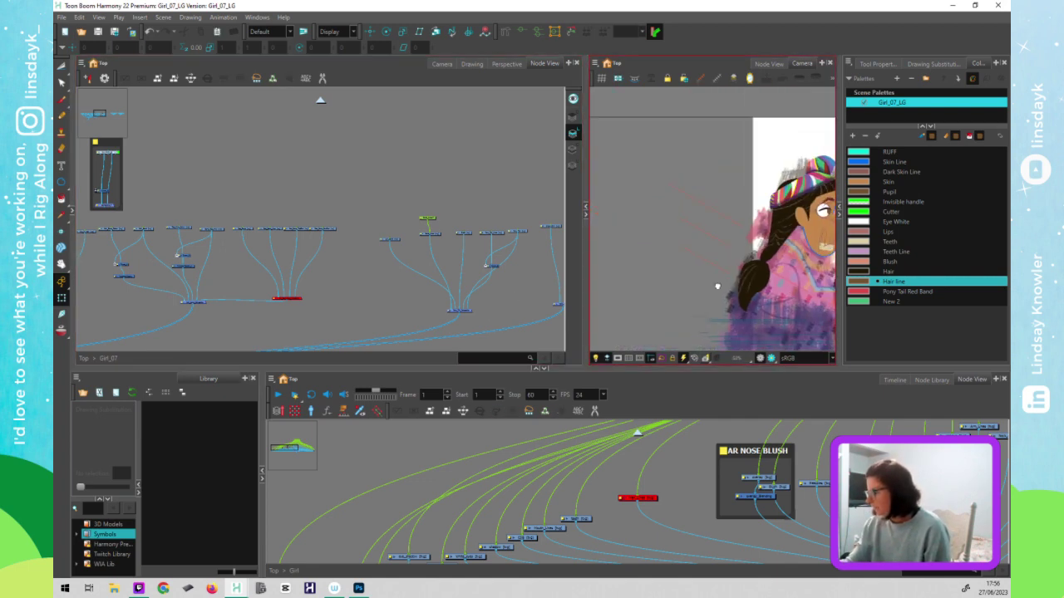
{"action": "scroll", "coordinate": [715, 283], "scroll_direction": "down", "scroll_amount": 1}
{"action": "scroll", "coordinate": [765, 301], "scroll_direction": "down", "scroll_amount": 1}
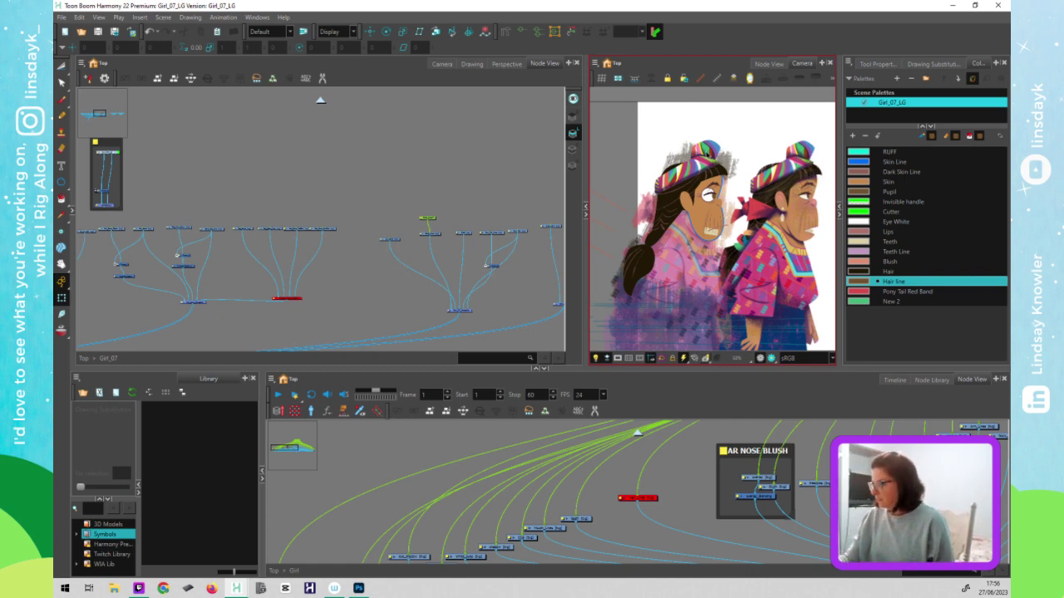
{"action": "left_click", "coordinate": [353, 284]}
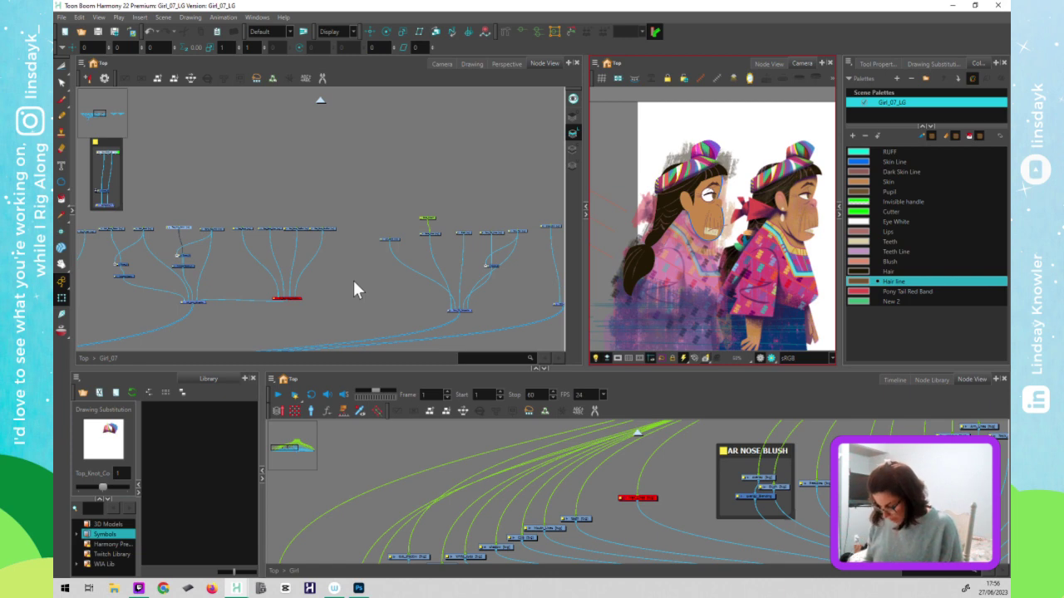
{"action": "key", "text": "o"}
{"action": "key", "text": "ctrl+alt+b"}
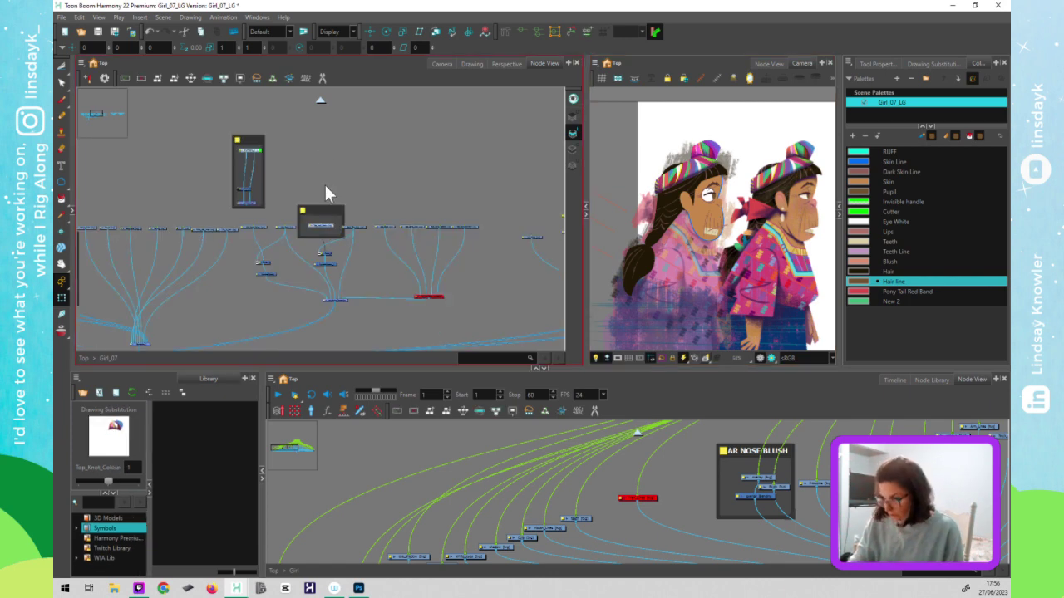
- Set the new backdrop's colour to purple and name it EXTEND SHADOW COLOUR
{"action": "left_click", "coordinate": [302, 210]}
{"action": "left_click", "coordinate": [605, 318]}
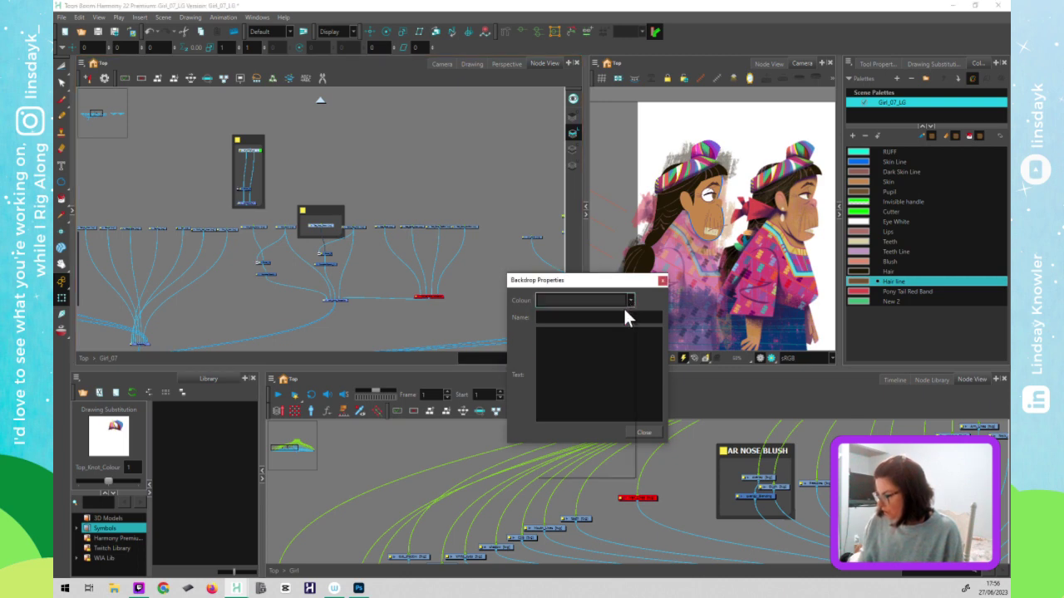
{"action": "left_click", "coordinate": [624, 302]}
{"action": "left_click", "coordinate": [607, 413]}
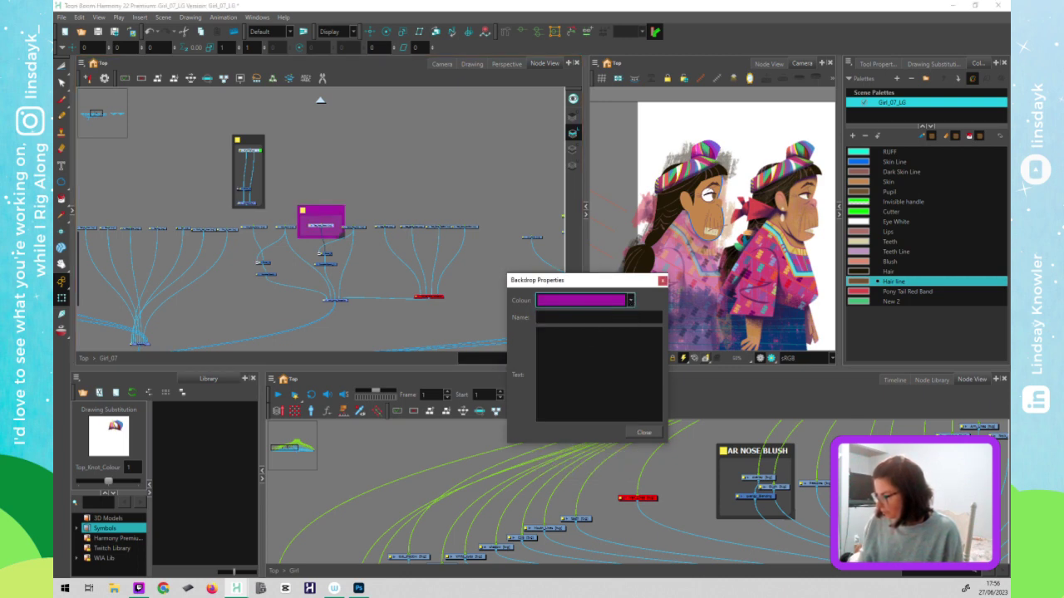
{"action": "left_click", "coordinate": [600, 366]}
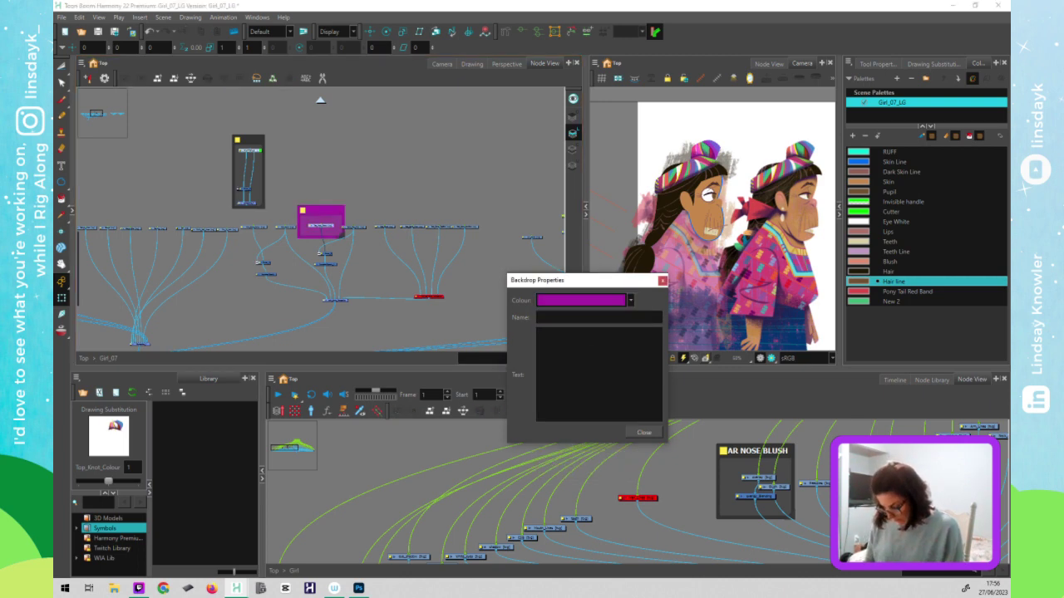
{"action": "type", "text": "EXTEND SHADOW COLOUR"}
{"action": "left_click", "coordinate": [663, 281]}
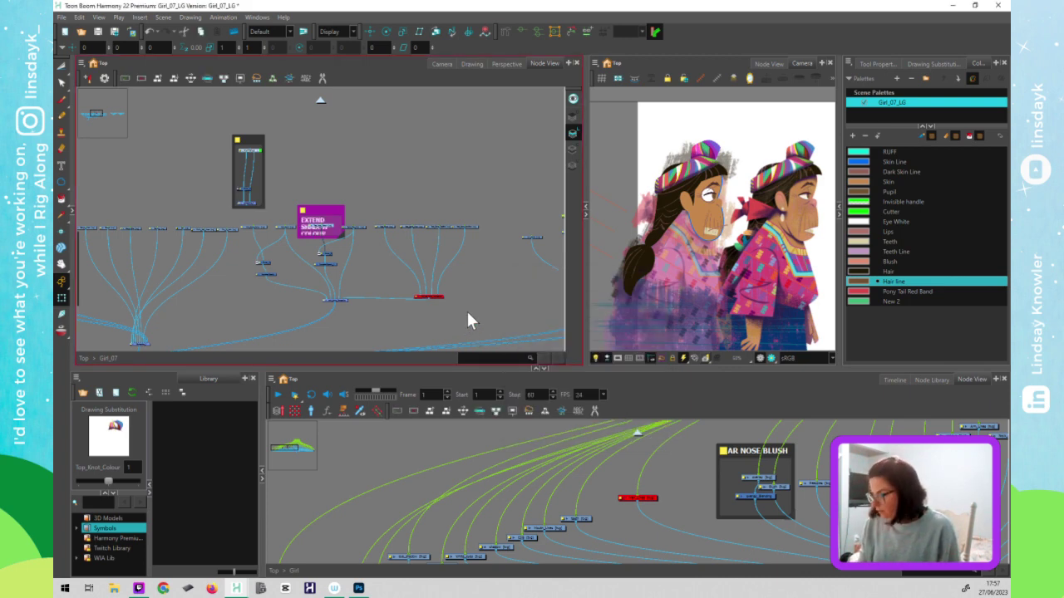
- Enable the red band composite node, and move the top knot's composite, cutter and opacity nodes further down the network
{"action": "left_click", "coordinate": [759, 314]}
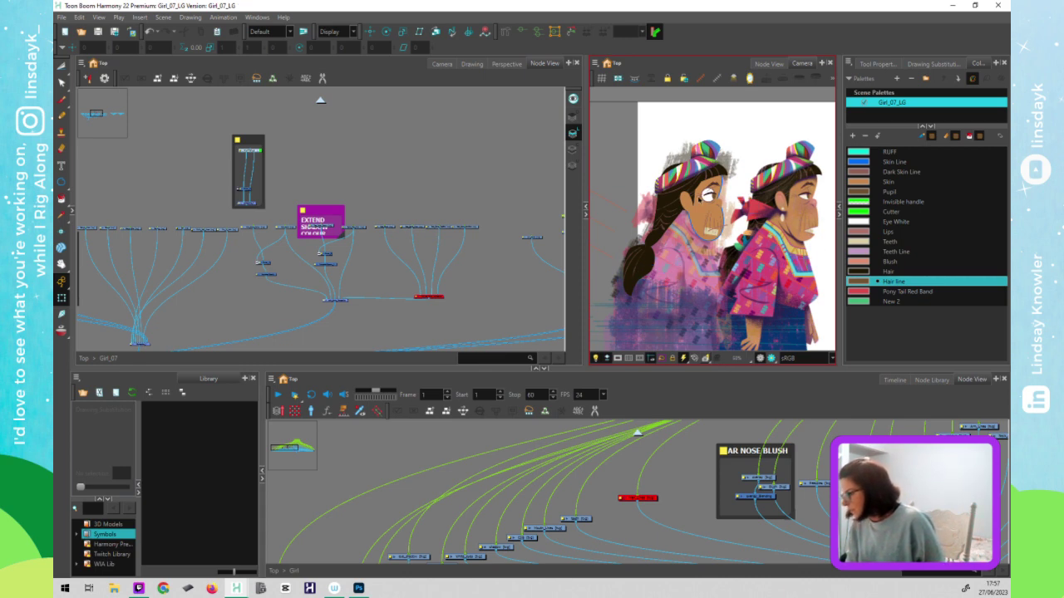
{"action": "left_click_drag", "start_coordinate": [468, 284], "coordinate": [415, 313]}
{"action": "key", "text": "a"}
{"action": "left_click", "coordinate": [443, 283]}
{"action": "left_click_drag", "start_coordinate": [343, 315], "coordinate": [341, 329]}
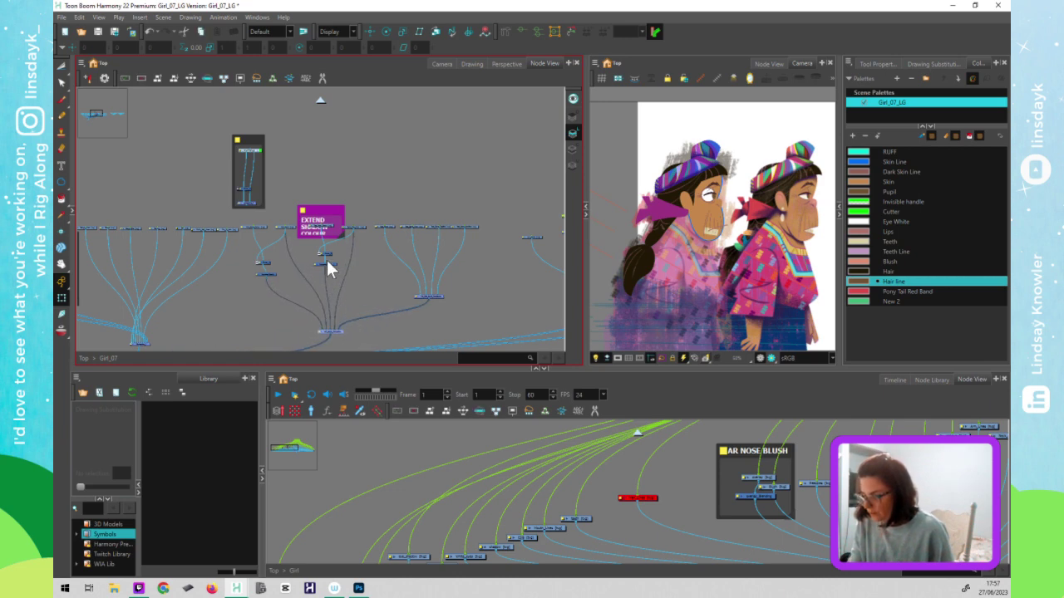
{"action": "left_click_drag", "start_coordinate": [327, 264], "coordinate": [328, 269]}
{"action": "left_click", "coordinate": [368, 279]}
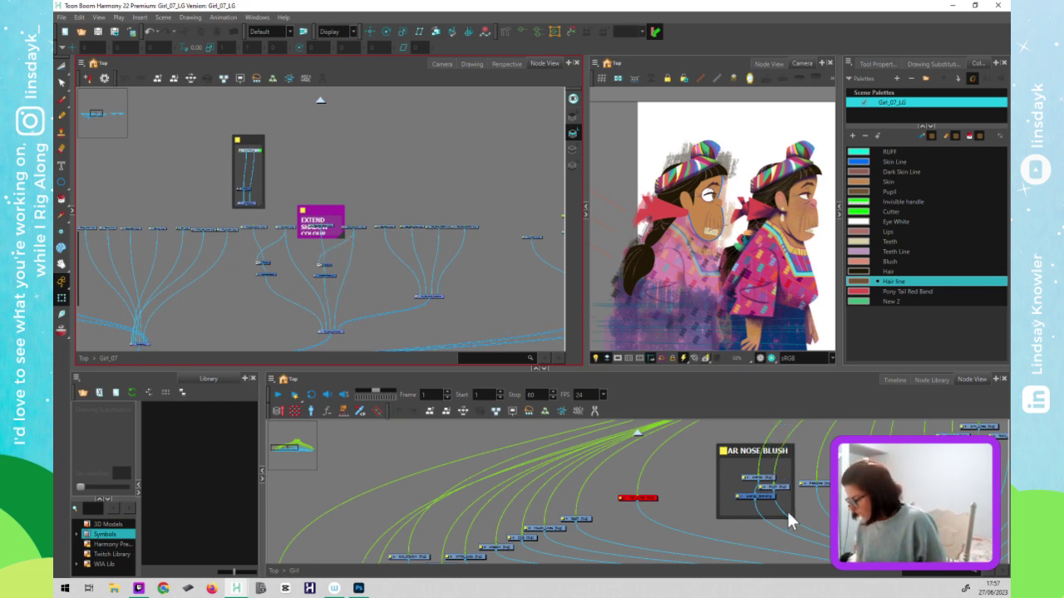
- Locate the shadow drawing node in the reference Girl group's network
{"action": "left_click", "coordinate": [759, 313]}
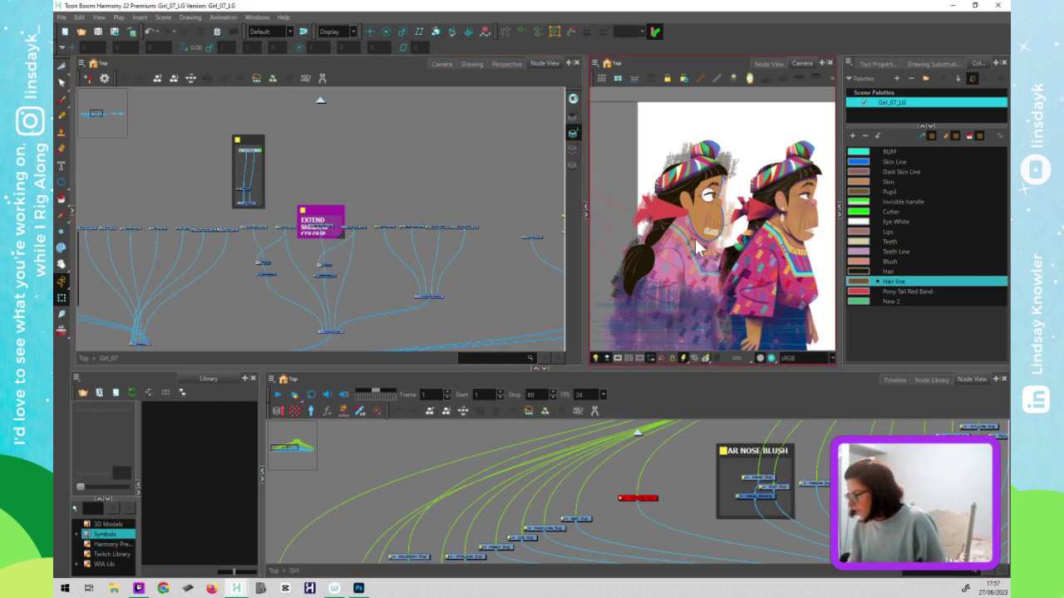
{"action": "left_click", "coordinate": [650, 219]}
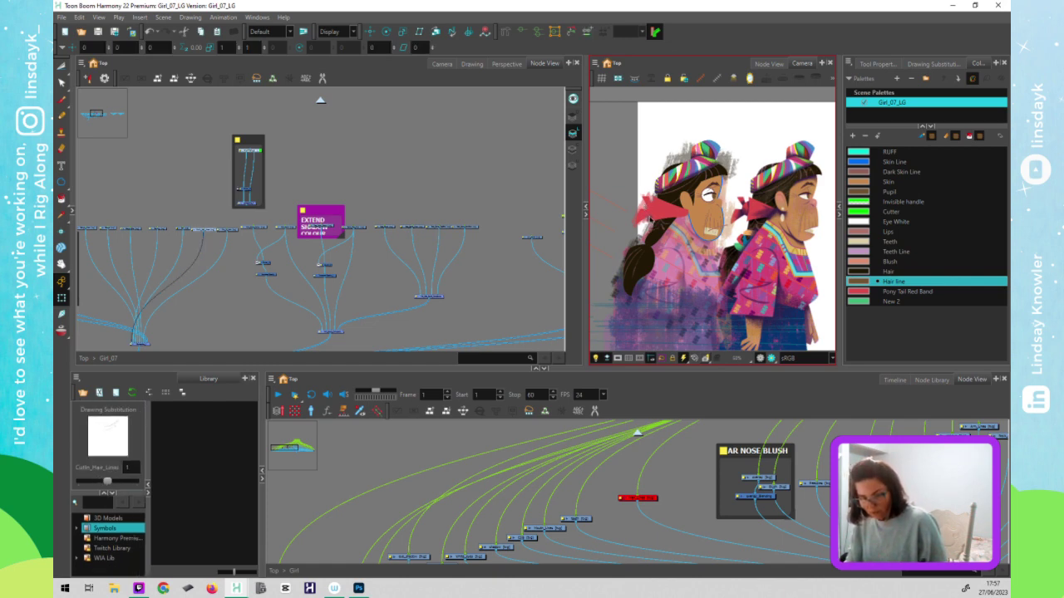
{"action": "left_click", "coordinate": [749, 540]}
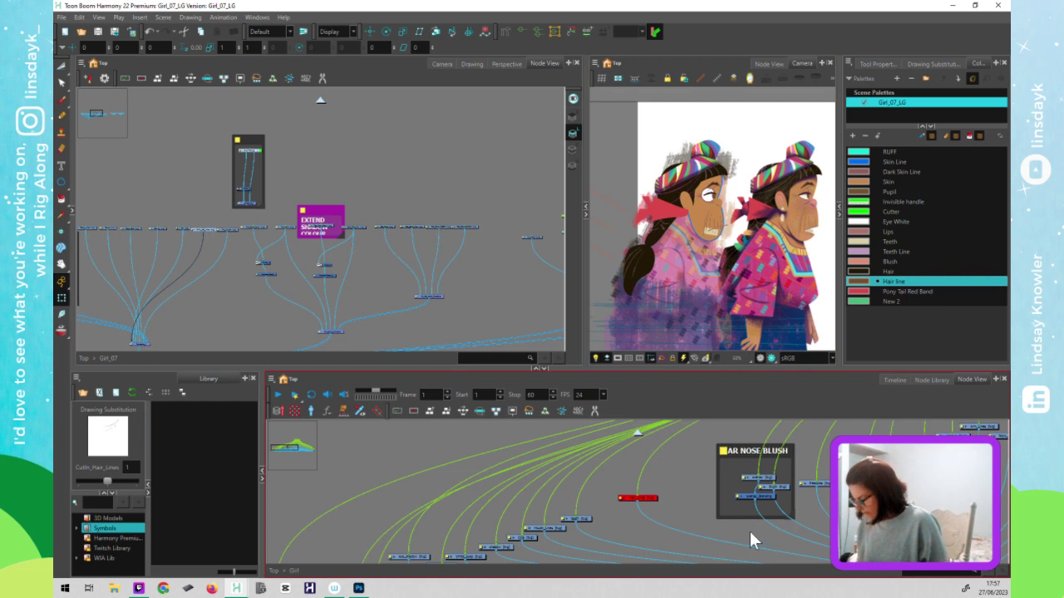
{"action": "left_click_drag", "start_coordinate": [646, 490], "coordinate": [719, 419]}
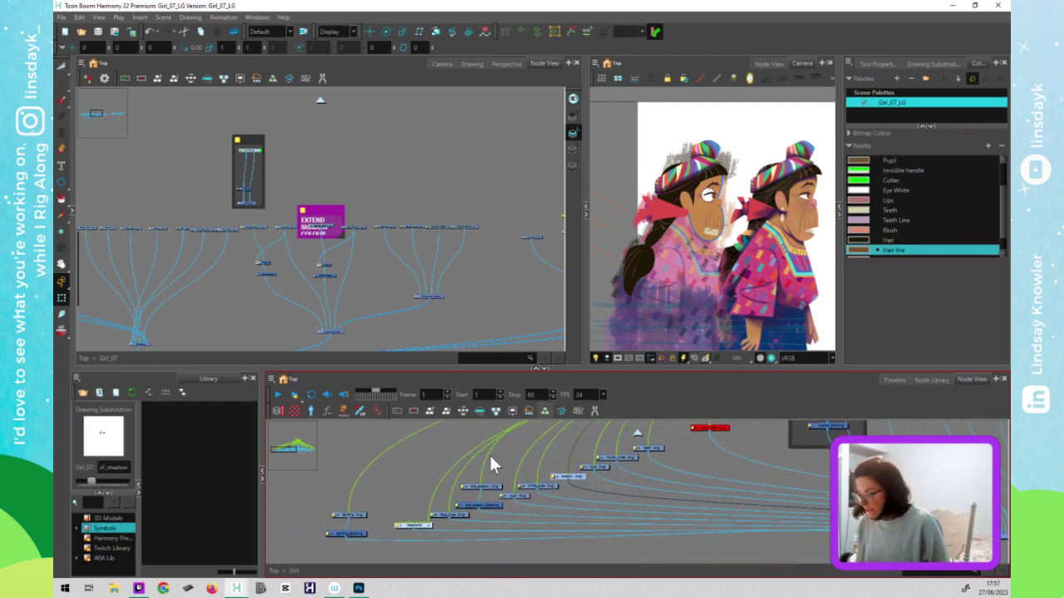
- Hide the Girl_07 group at the top level and toggle the reference's shadow drawing to check what it covers
{"action": "left_click", "coordinate": [326, 109]}
{"action": "key", "text": "ctrl+shift+Return"}
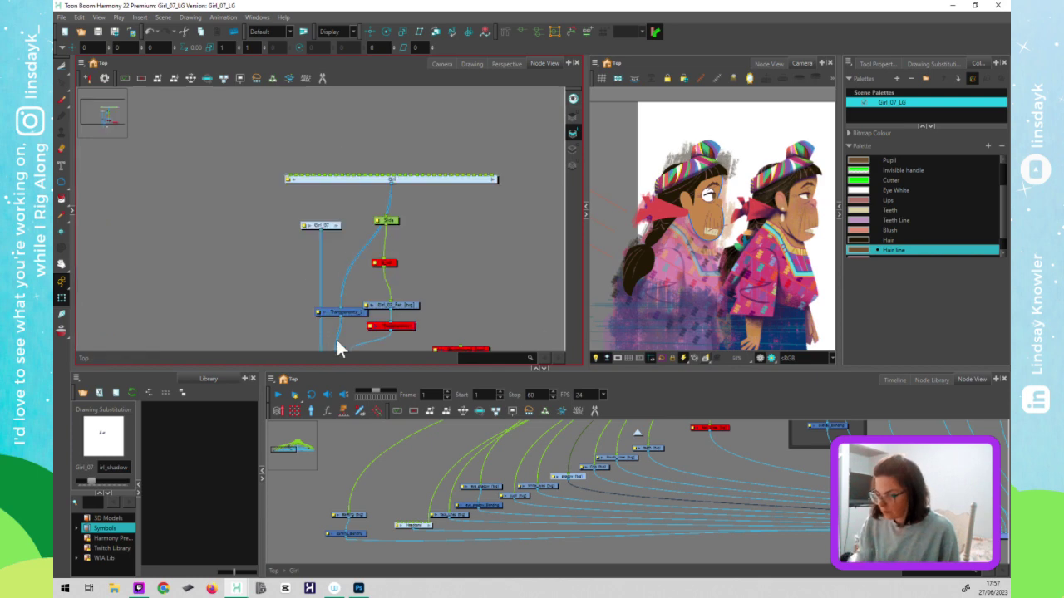
{"action": "left_click", "coordinate": [328, 224]}
{"action": "key", "text": "d"}
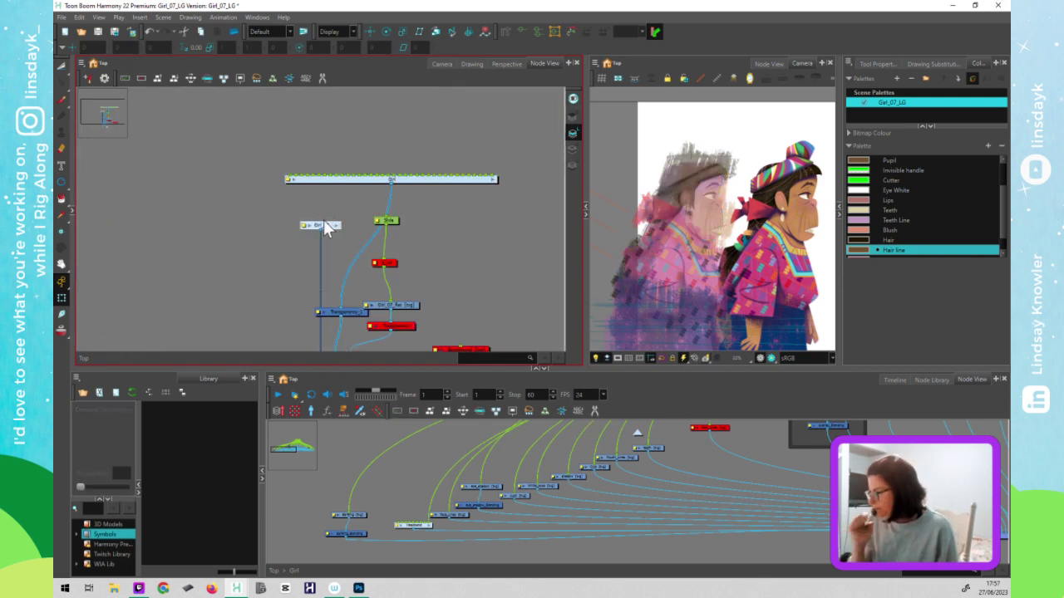
{"action": "left_click", "coordinate": [645, 468]}
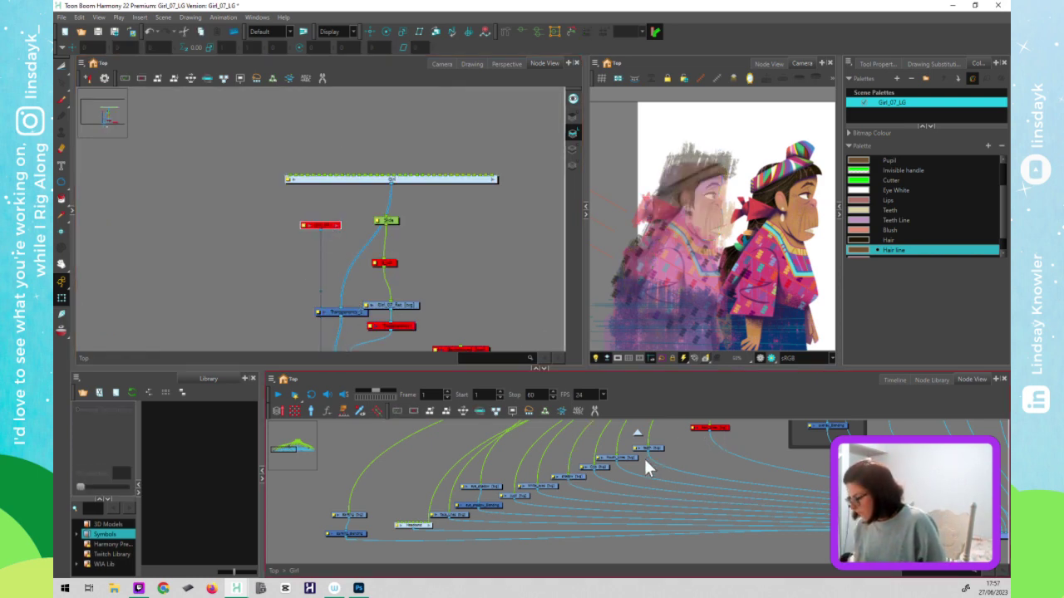
{"action": "left_click", "coordinate": [578, 476]}
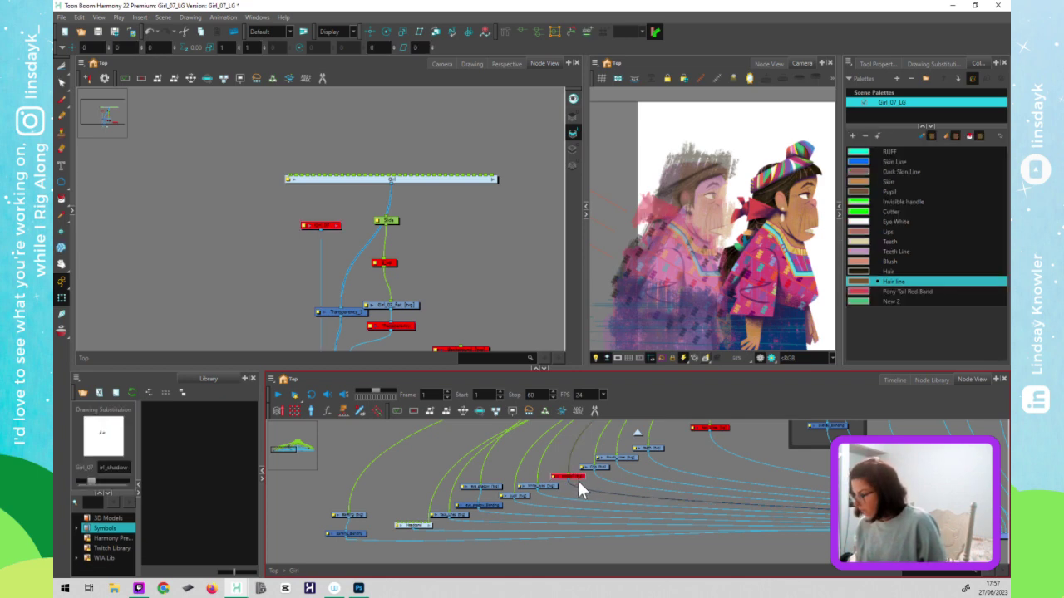
- Select the shadow artwork over the reference girl's red band for copying
{"action": "left_click", "coordinate": [661, 222]}
{"action": "scroll", "coordinate": [658, 224], "scroll_direction": "up", "scroll_amount": 3}
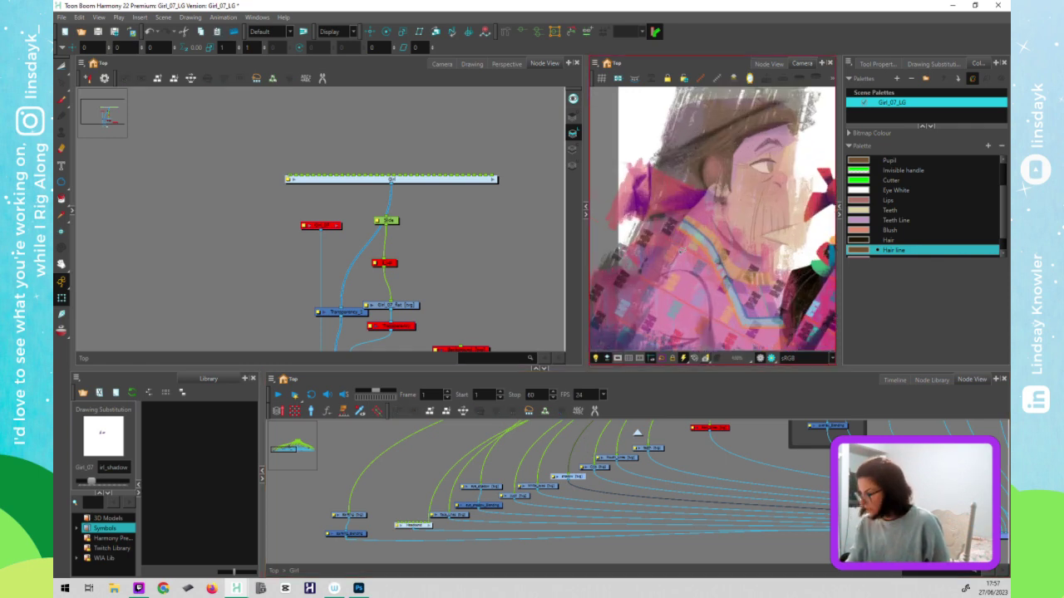
{"action": "key", "text": "alt+s"}
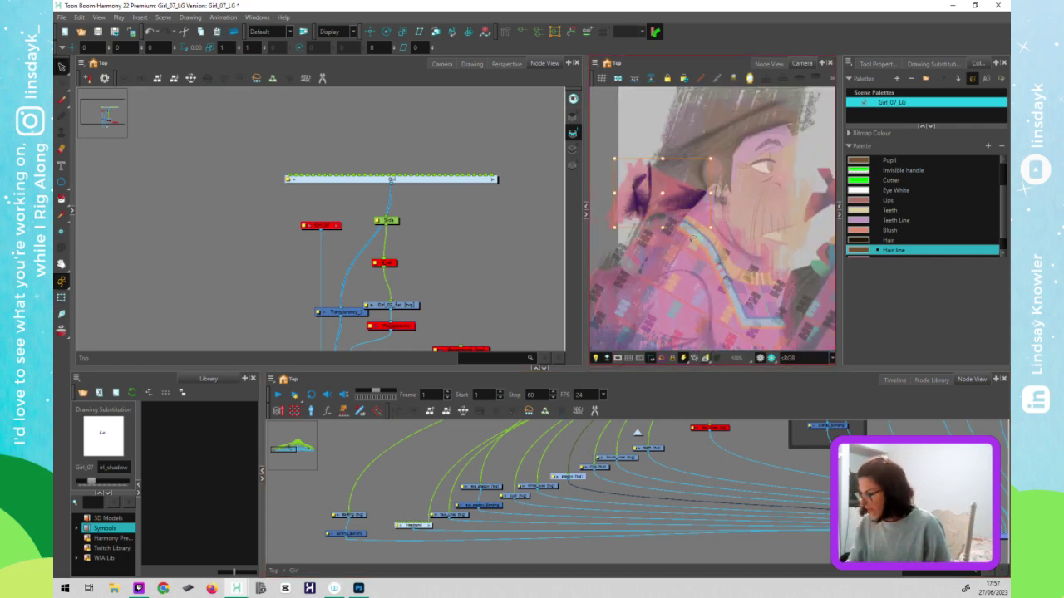
- Re-enable the Girl_07 group and select the Red_Band drawing inside it
{"action": "left_click", "coordinate": [329, 225]}
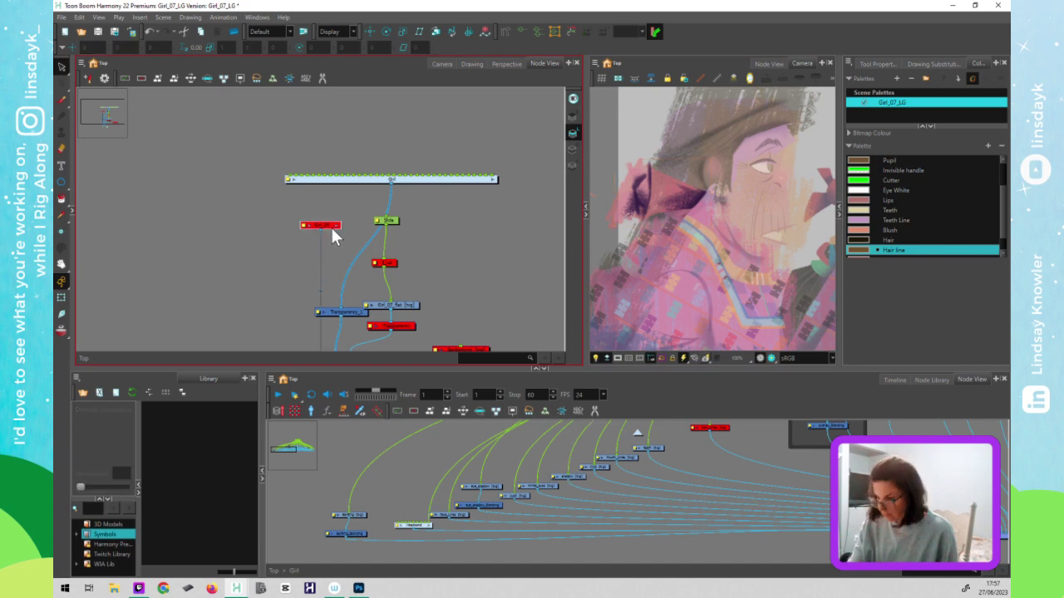
{"action": "left_click", "coordinate": [321, 193]}
{"action": "left_click", "coordinate": [337, 226]}
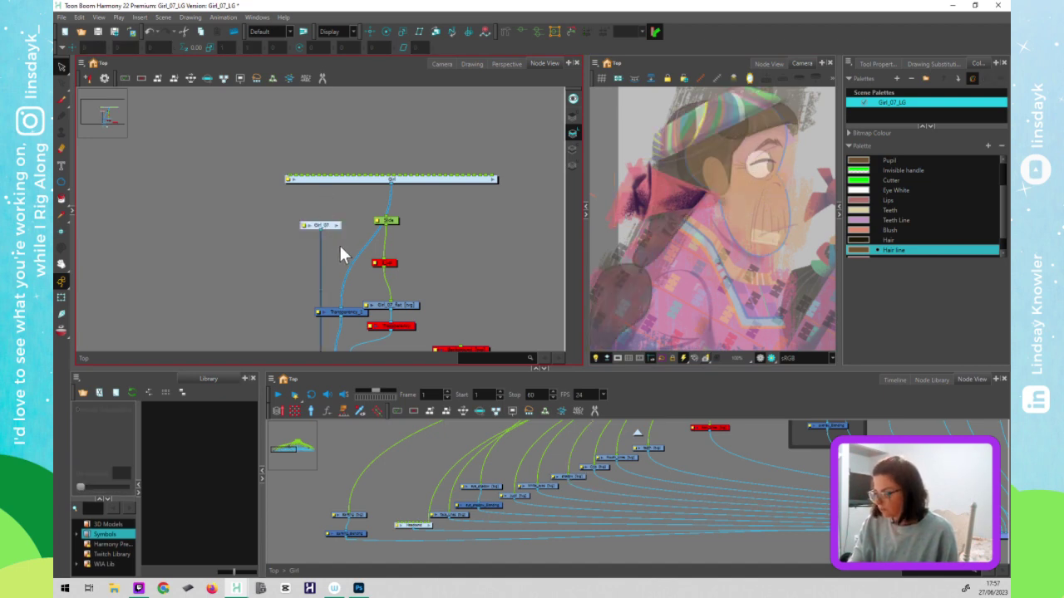
{"action": "left_click", "coordinate": [681, 206]}
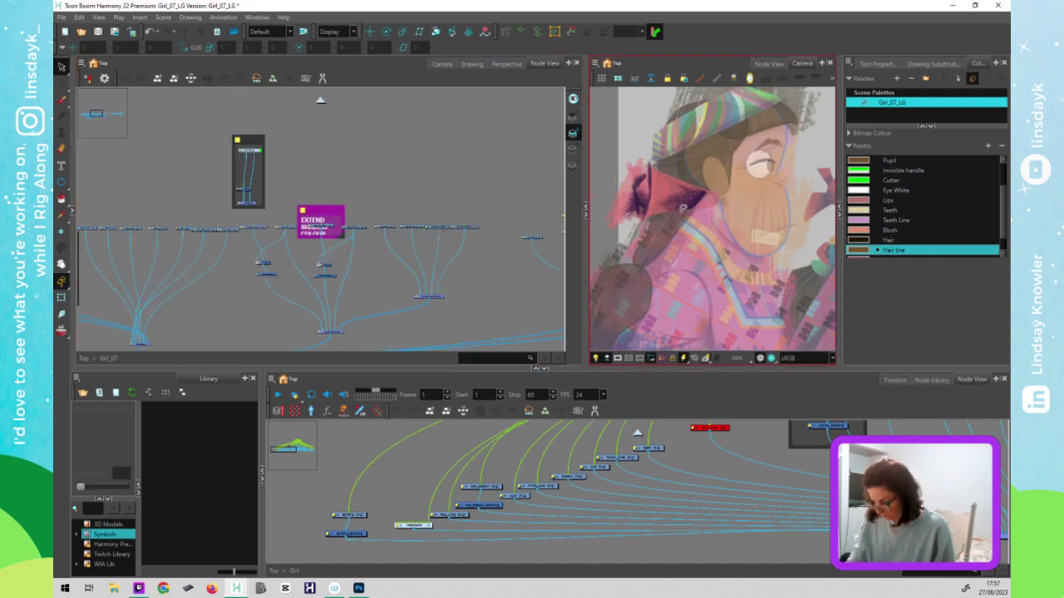
{"action": "left_click", "coordinate": [428, 297]}
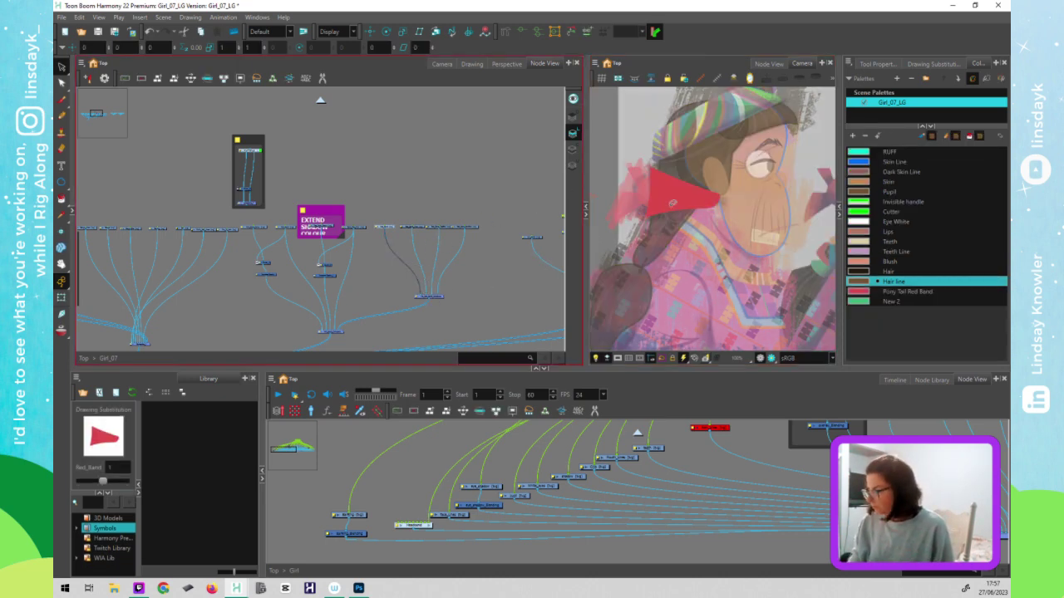
- Paste the reference shadow artwork into the Red_Band drawing on an art layer separate from the red fill
{"action": "left_click", "coordinate": [688, 201]}
{"action": "left_click", "coordinate": [573, 117]}
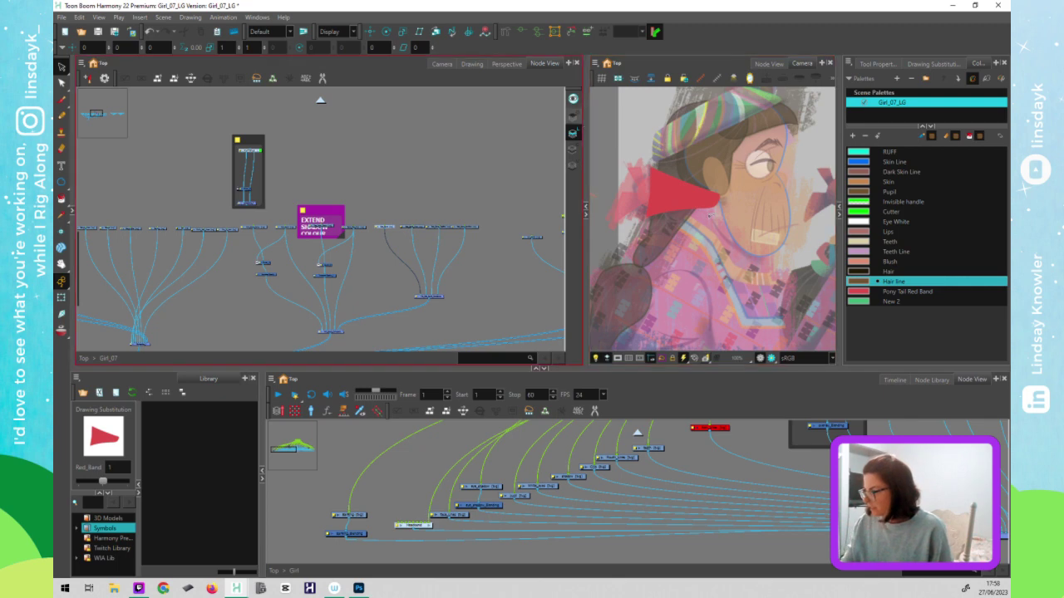
{"action": "left_click", "coordinate": [713, 196]}
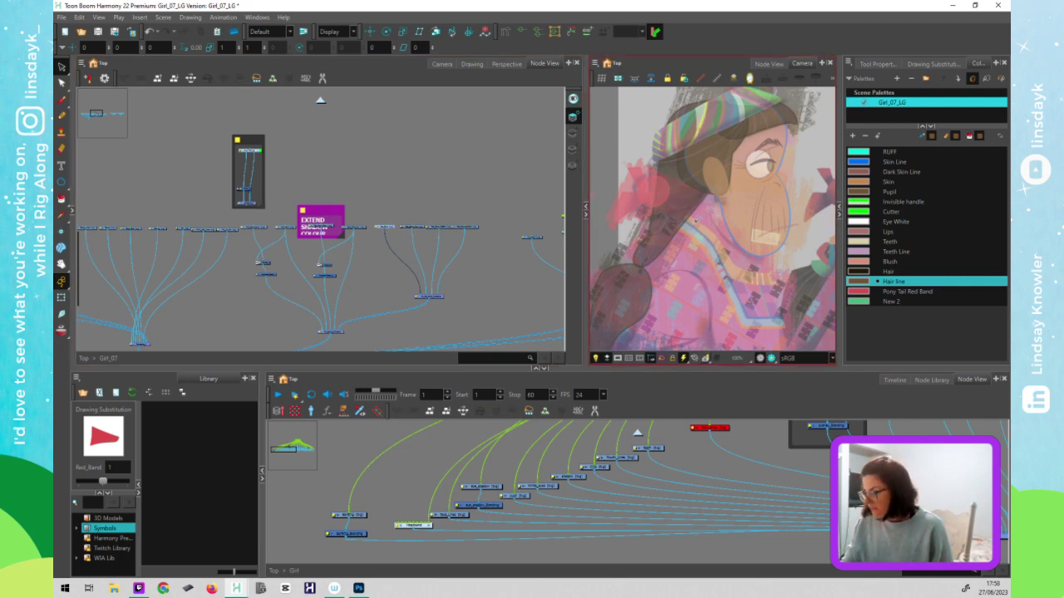
{"action": "left_click", "coordinate": [696, 223]}
{"action": "key", "text": "2"}
{"action": "key", "text": "2"}
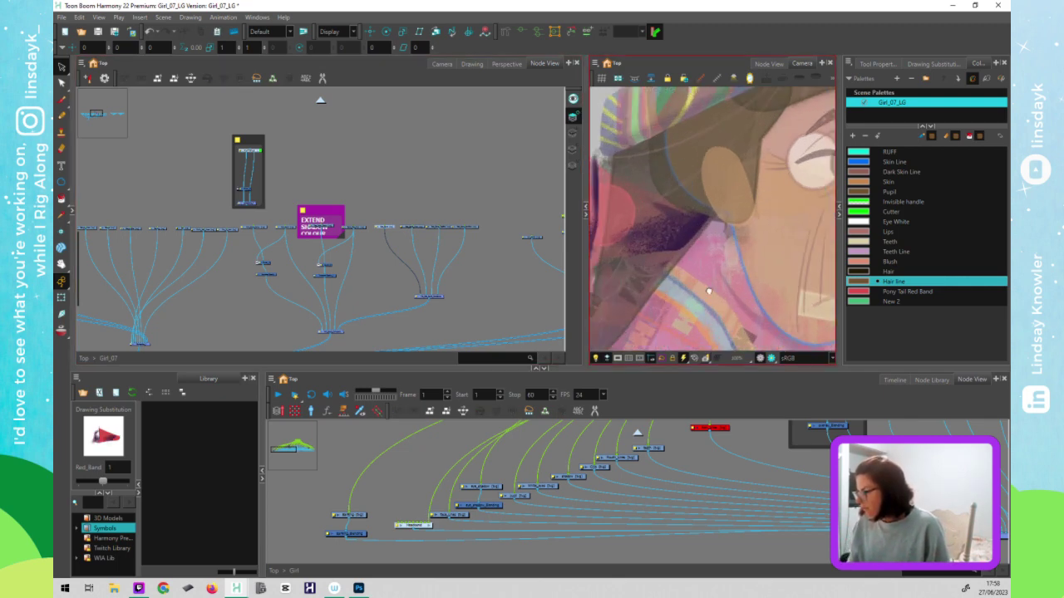
- Inspect the pasted shadow and the red band nodes up close, and return to the art layer holding the band's red fill
{"action": "left_click_drag", "start_coordinate": [669, 337], "coordinate": [743, 283]}
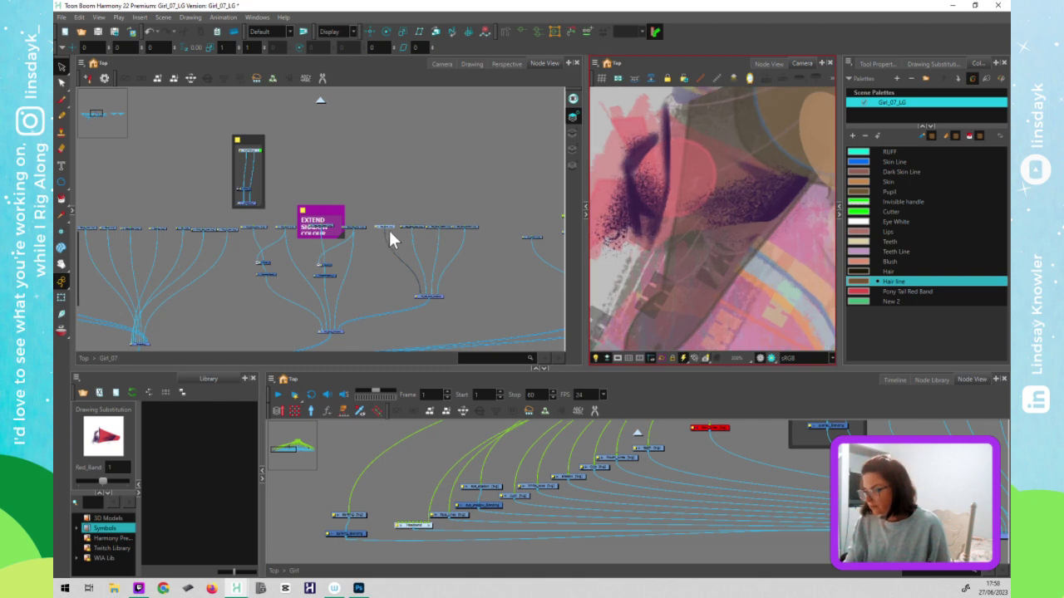
{"action": "scroll", "coordinate": [391, 240], "scroll_direction": "up", "scroll_amount": 4}
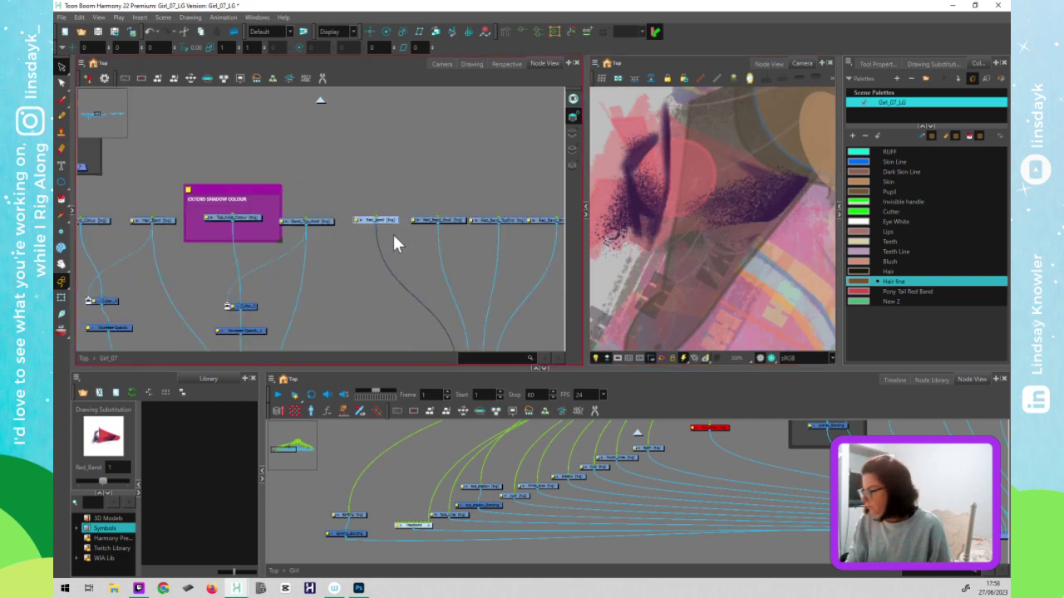
{"action": "left_click_drag", "start_coordinate": [244, 239], "coordinate": [235, 212]}
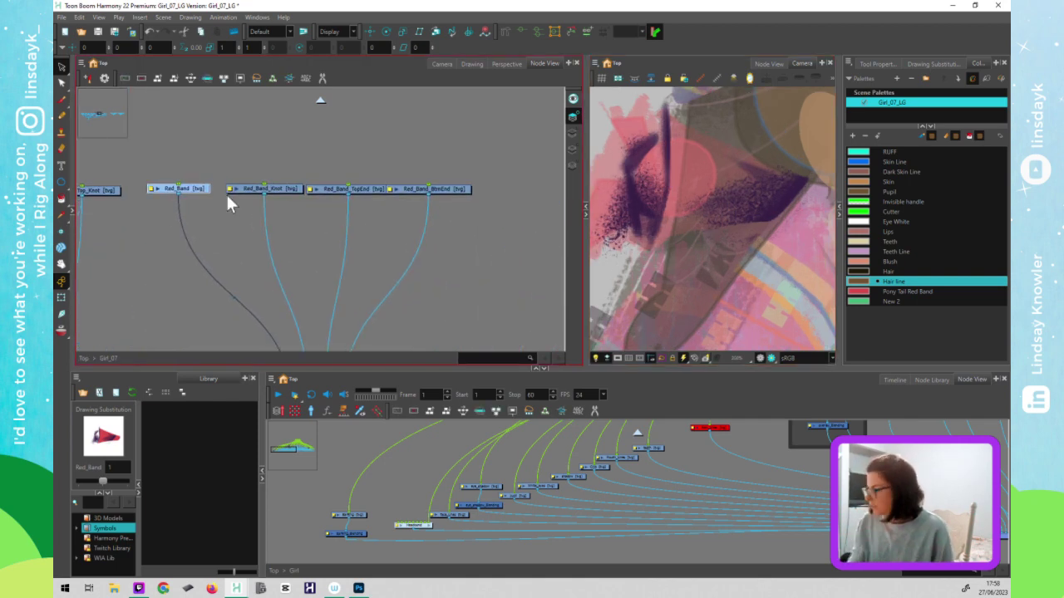
{"action": "key", "text": "1"}
{"action": "left_click", "coordinate": [752, 252]}
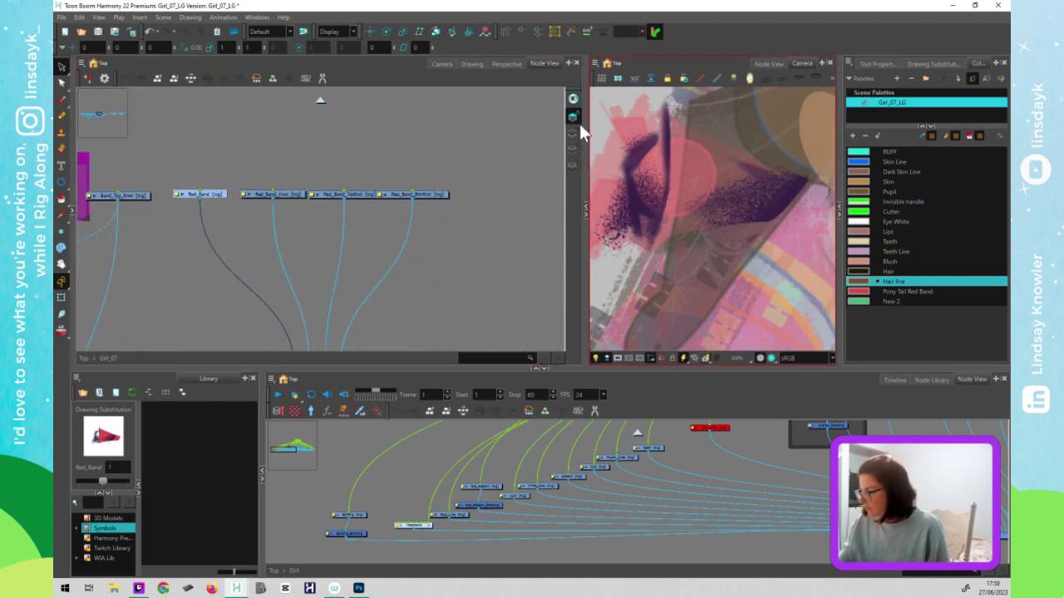
{"action": "left_click", "coordinate": [572, 133]}
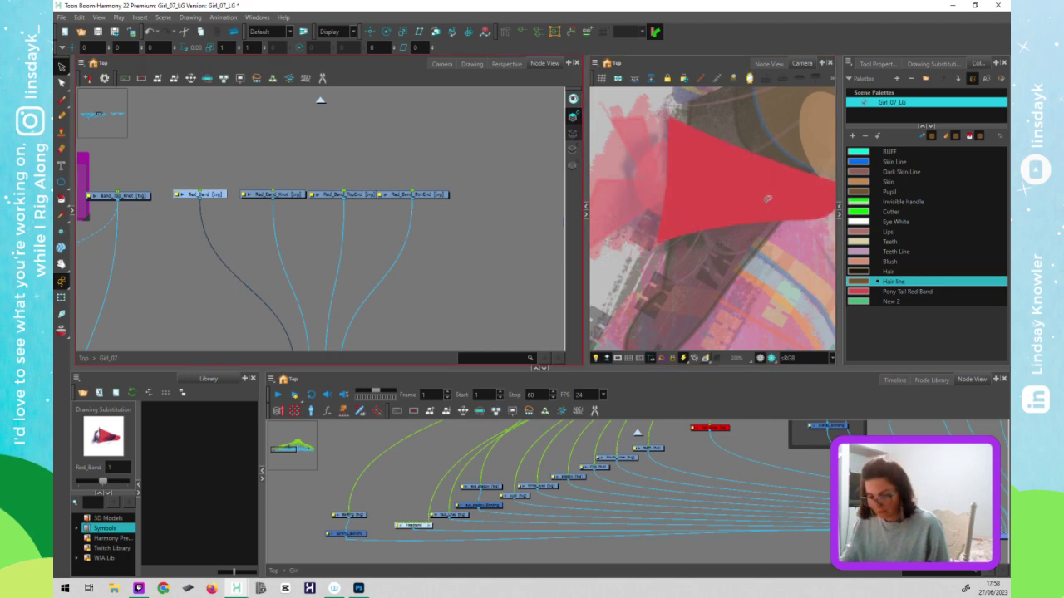
- Preview Red_Band's art layers together and try to delete the selected artwork
{"action": "left_click", "coordinate": [573, 99]}
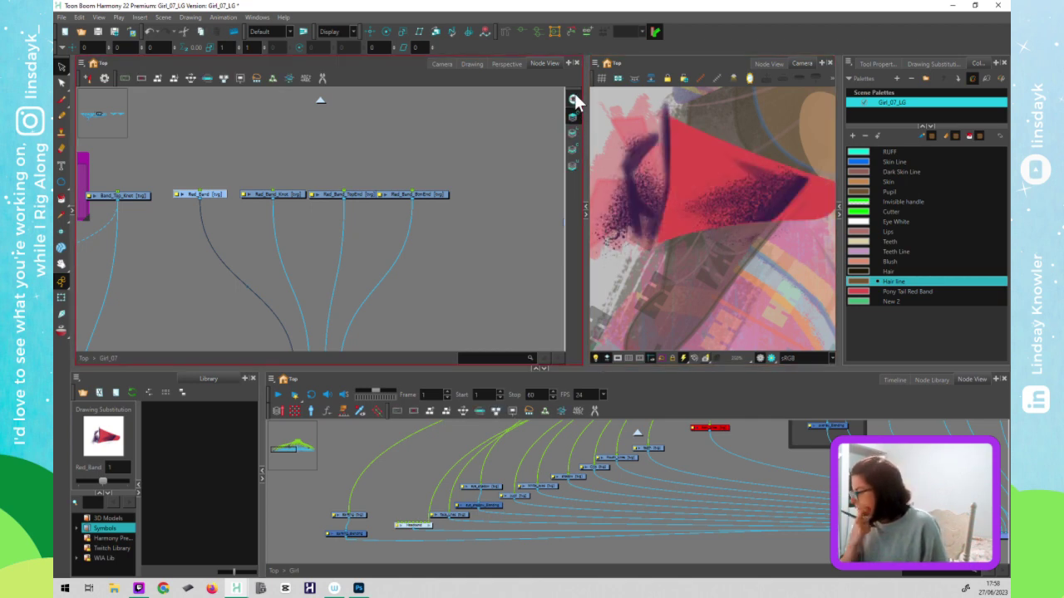
{"action": "left_click", "coordinate": [729, 264]}
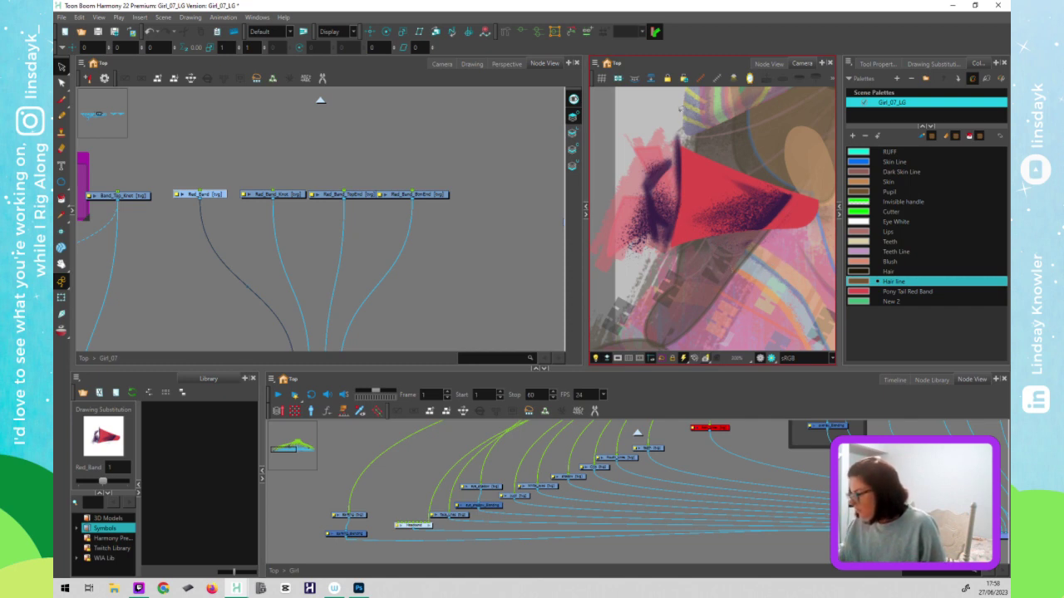
{"action": "mouse_move", "coordinate": [669, 109]}
{"action": "left_mouse_down"}
{"action": "mouse_move", "coordinate": [582, 288]}
{"action": "mouse_move", "coordinate": [654, 303]}
{"action": "mouse_move", "coordinate": [684, 213]}
{"action": "mouse_move", "coordinate": [687, 135]}
{"action": "mouse_move", "coordinate": [672, 104]}
{"action": "mouse_move", "coordinate": [698, 138]}
{"action": "left_mouse_up"}
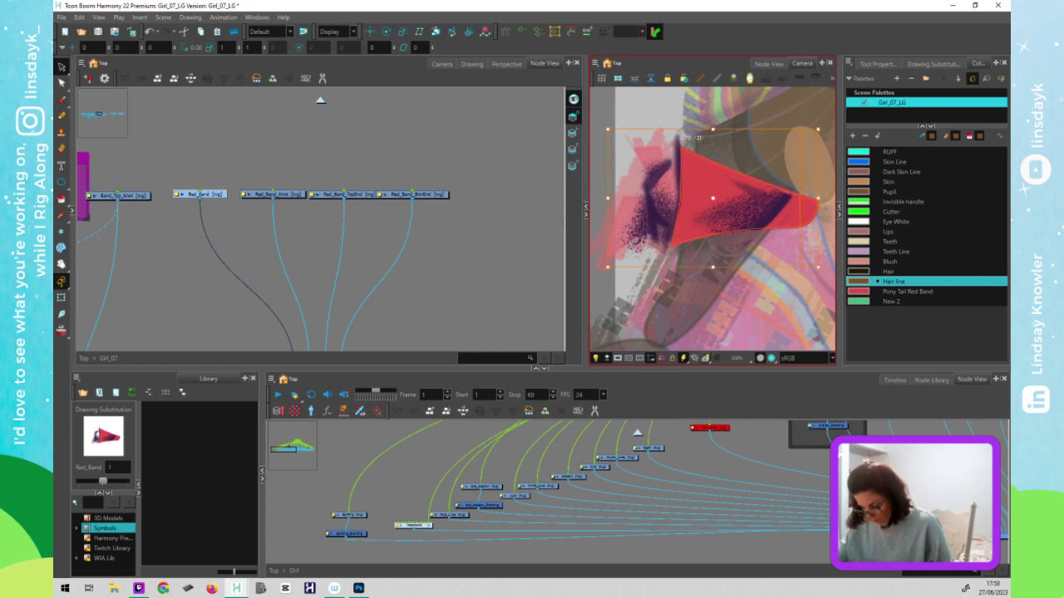
{"action": "key", "text": "Delete"}
{"action": "key", "text": "ctrl+z"}
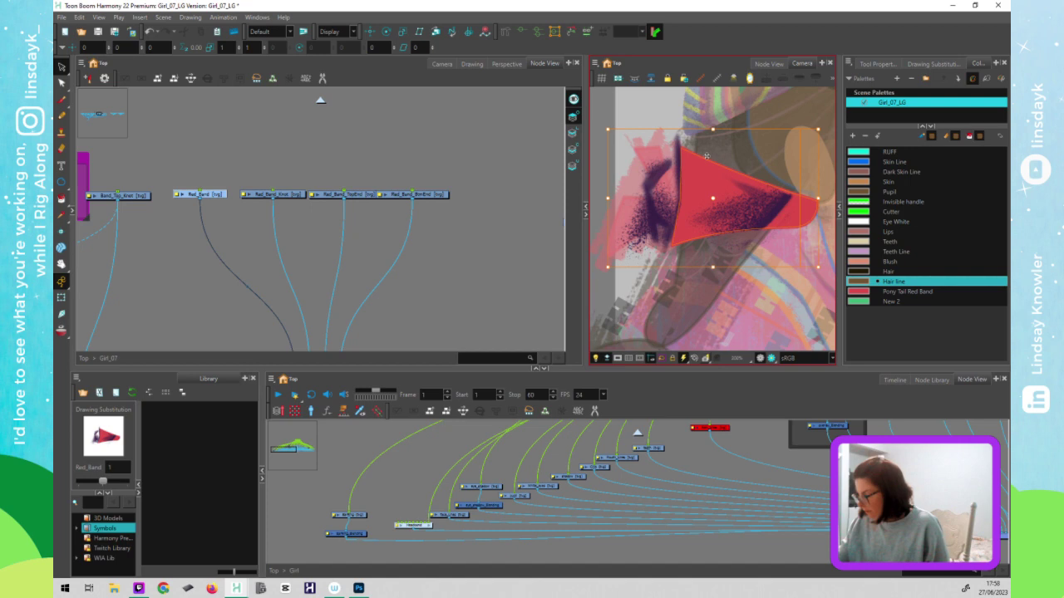
{"action": "left_click", "coordinate": [701, 104]}
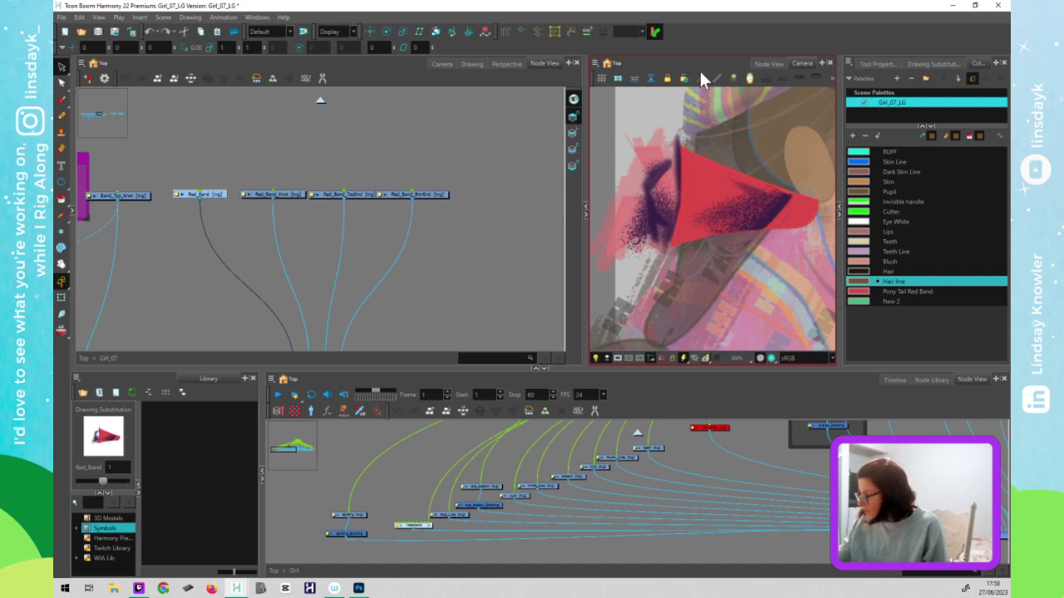
- Cut off the shadow that extends past the wide end of the red band with the Cutter tool
{"action": "left_click", "coordinate": [911, 72]}
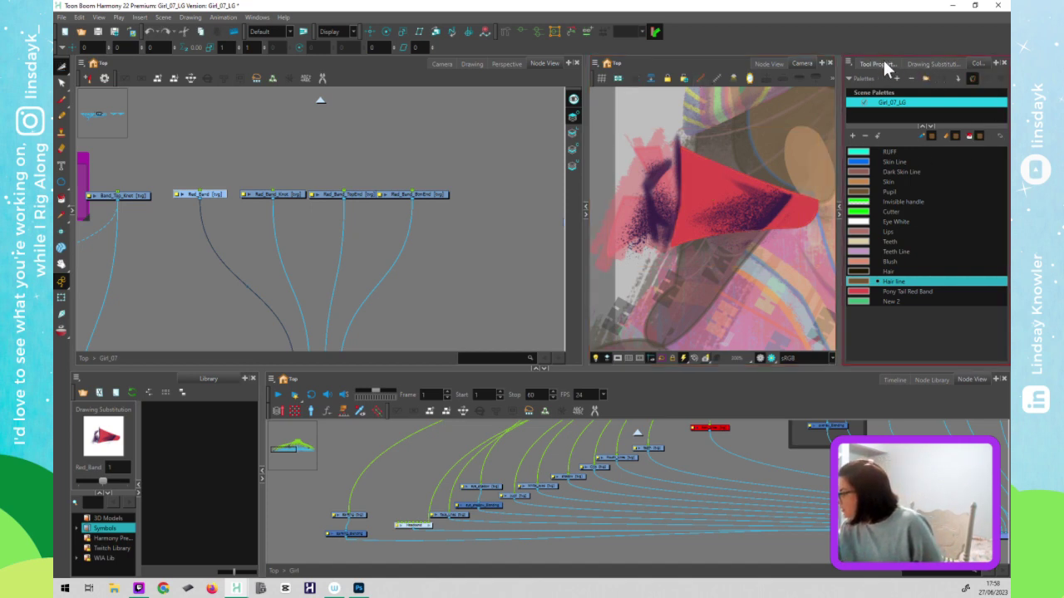
{"action": "left_click", "coordinate": [882, 62]}
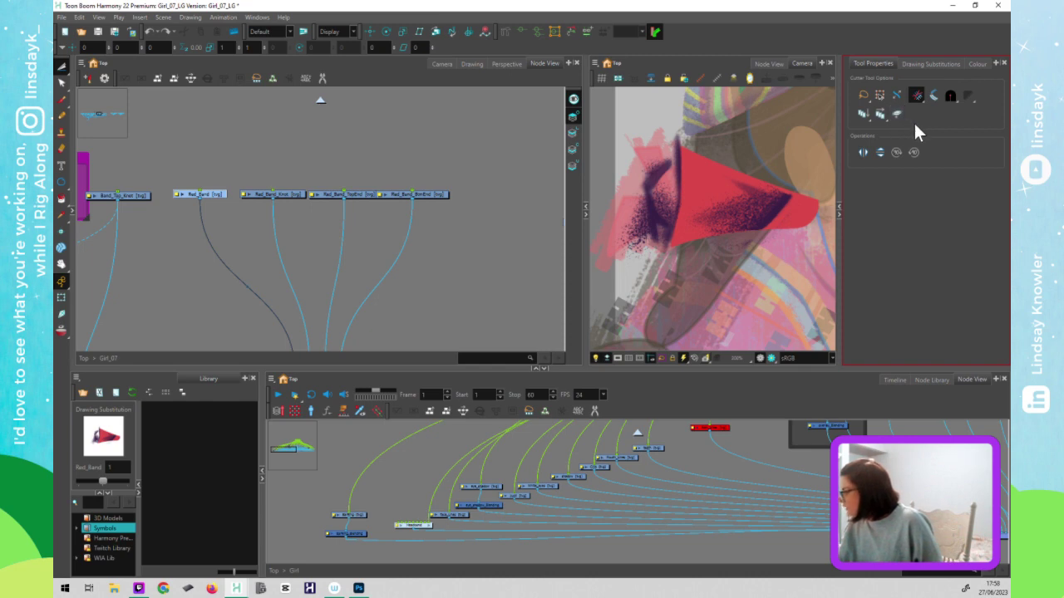
{"action": "left_click", "coordinate": [706, 166]}
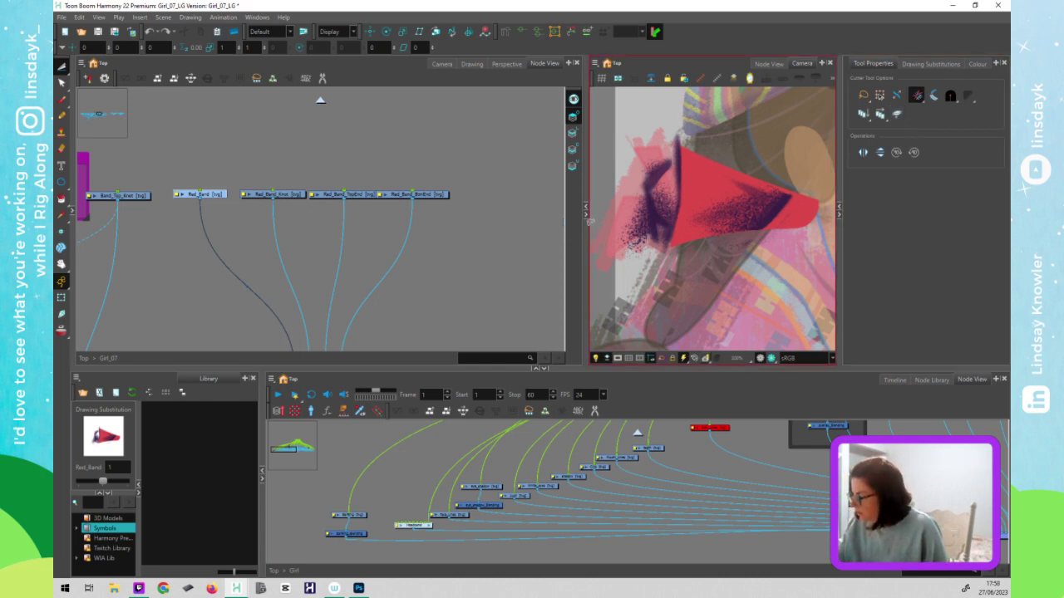
{"action": "mouse_move", "coordinate": [688, 111]}
{"action": "left_mouse_down"}
{"action": "mouse_move", "coordinate": [582, 131]}
{"action": "mouse_move", "coordinate": [582, 255]}
{"action": "mouse_move", "coordinate": [642, 303]}
{"action": "mouse_move", "coordinate": [685, 208]}
{"action": "mouse_move", "coordinate": [692, 116]}
{"action": "left_mouse_up"}
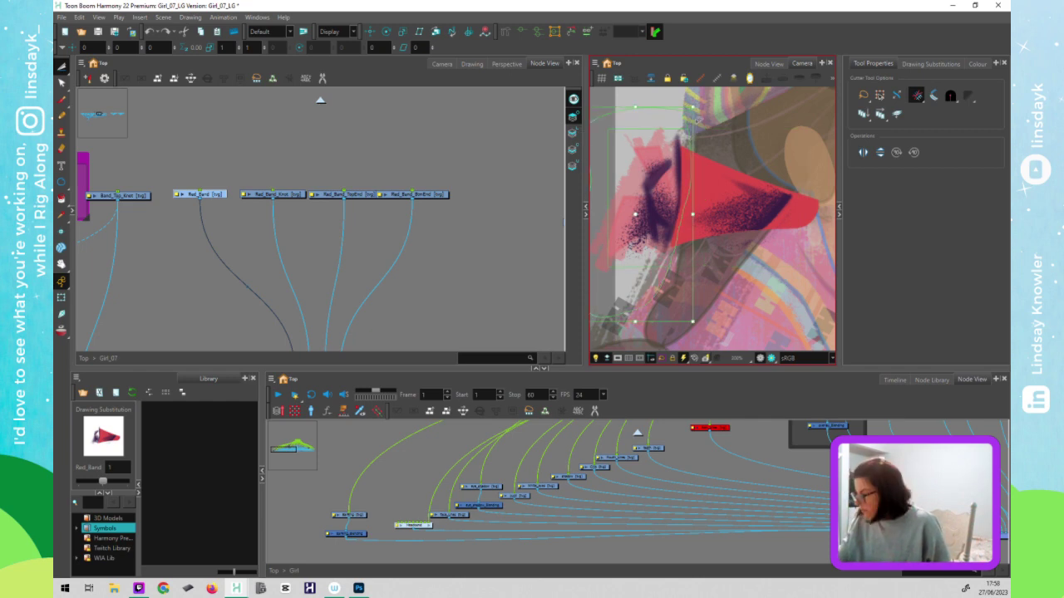
{"action": "key", "text": "Delete"}
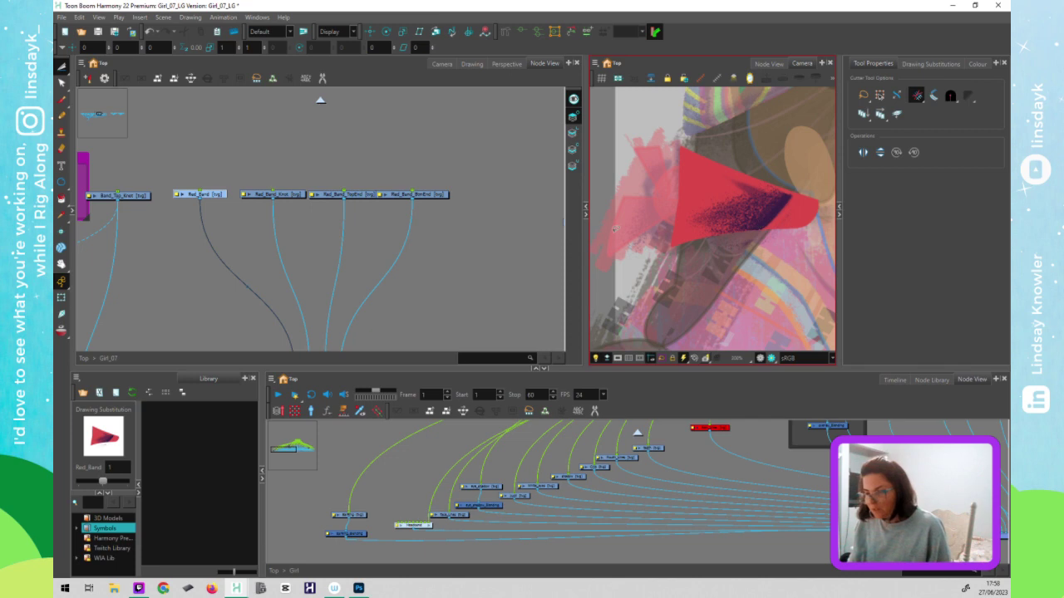
- Paste the cut-off shadow piece into the Red_Band_Knot, Red_Band_TopEnd and Red_Band_BtmEnd drawings
{"action": "left_click", "coordinate": [289, 194]}
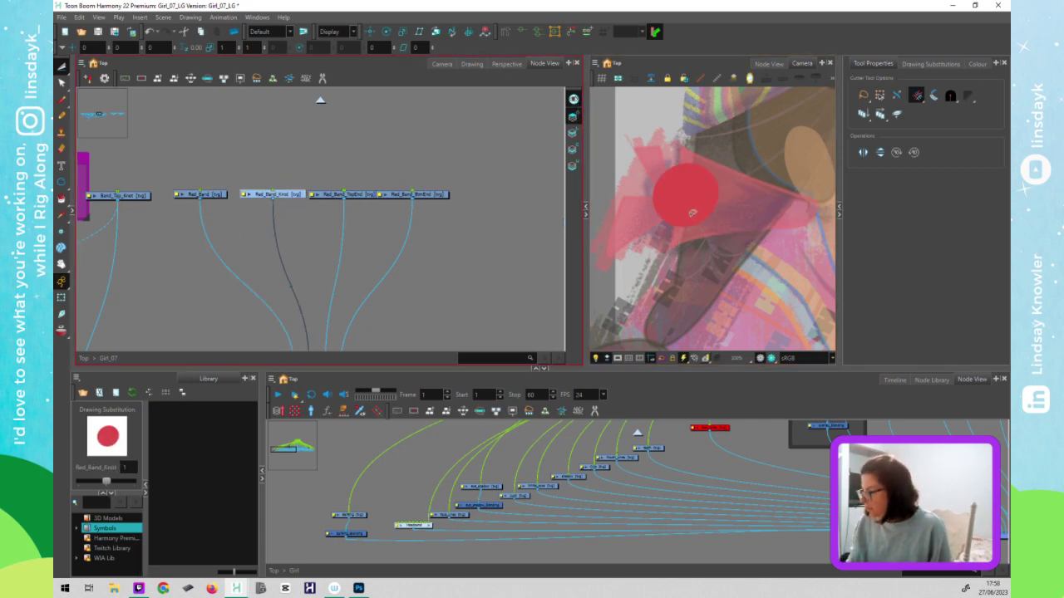
{"action": "key", "text": "ctrl+z"}
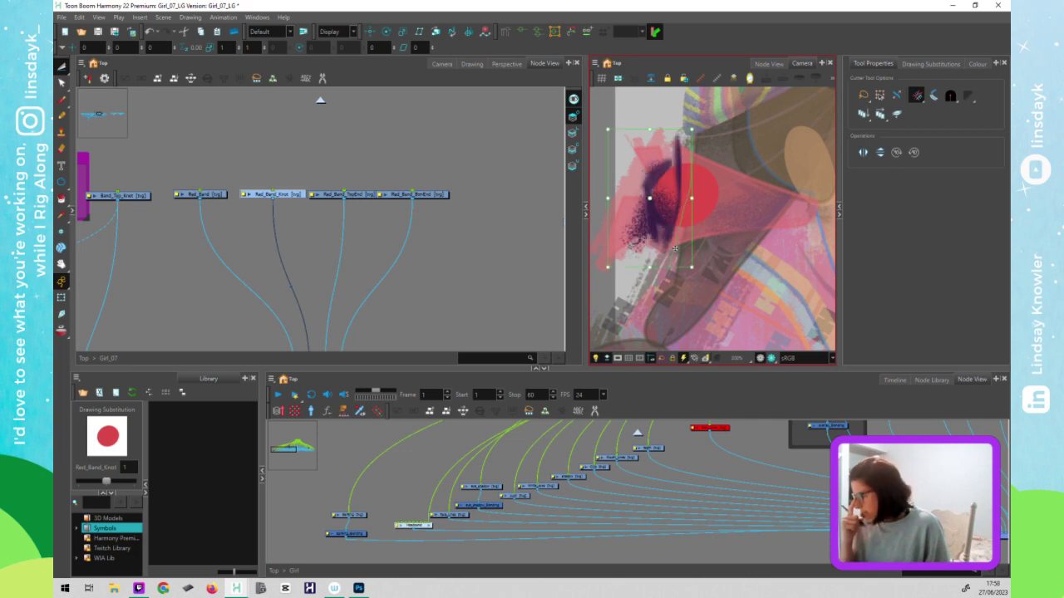
{"action": "left_click", "coordinate": [357, 193]}
{"action": "key", "text": "ctrl+v"}
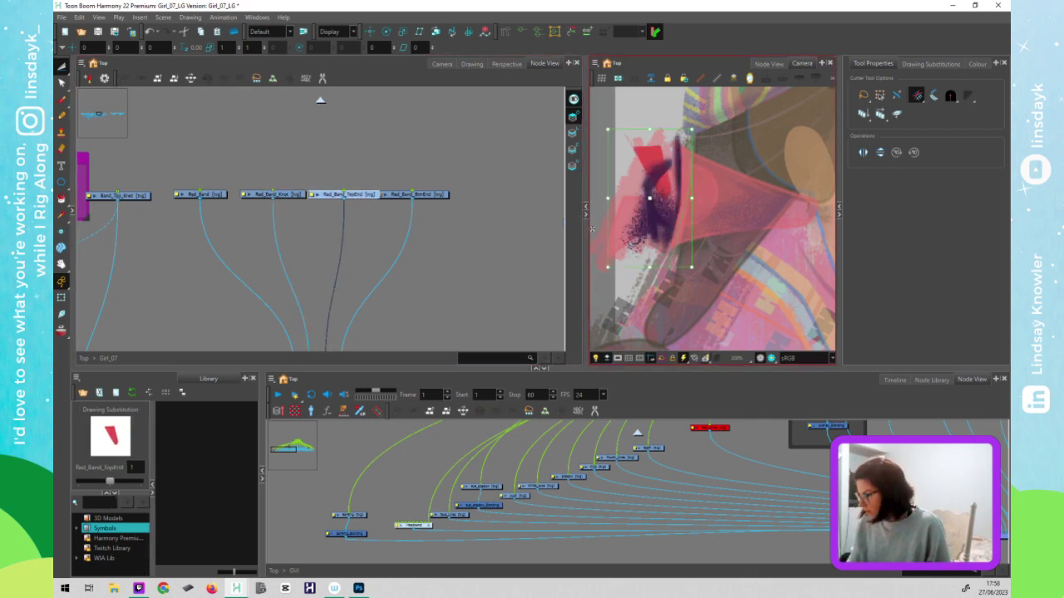
{"action": "left_click", "coordinate": [431, 196]}
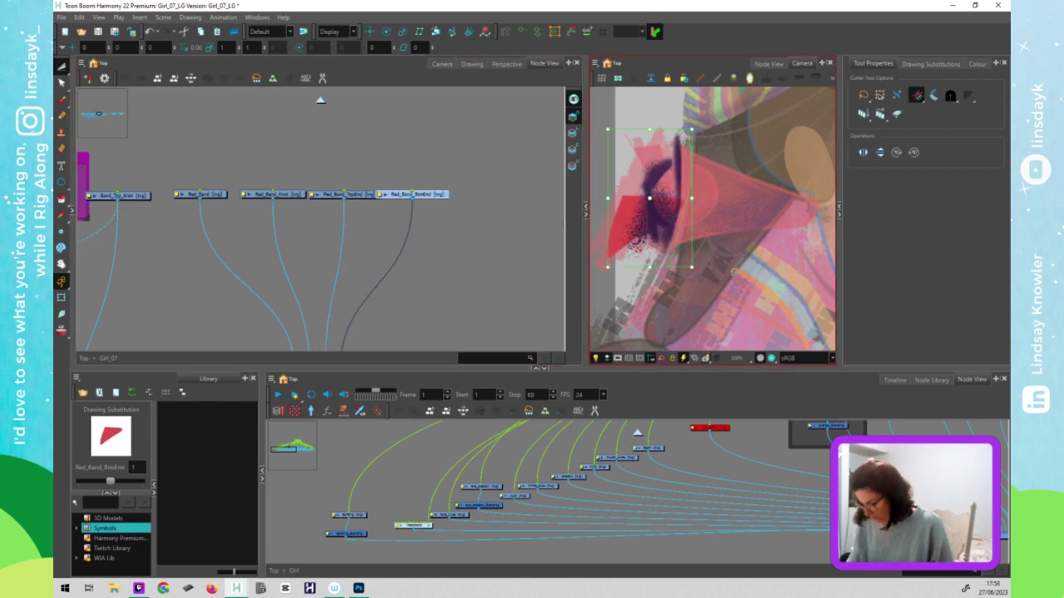
{"action": "key", "text": "shift+t"}
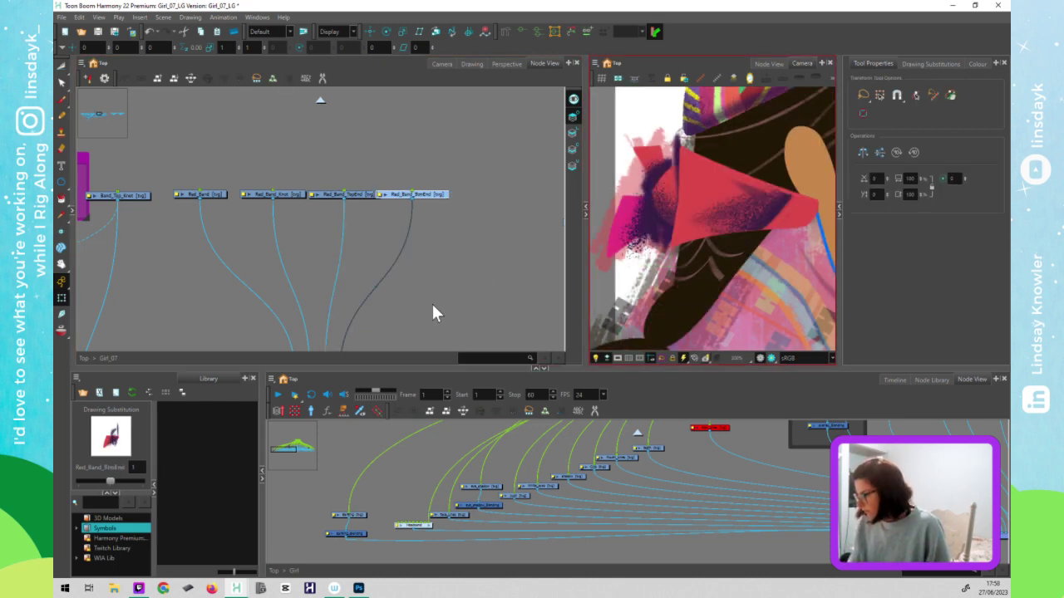
{"action": "left_click", "coordinate": [432, 298]}
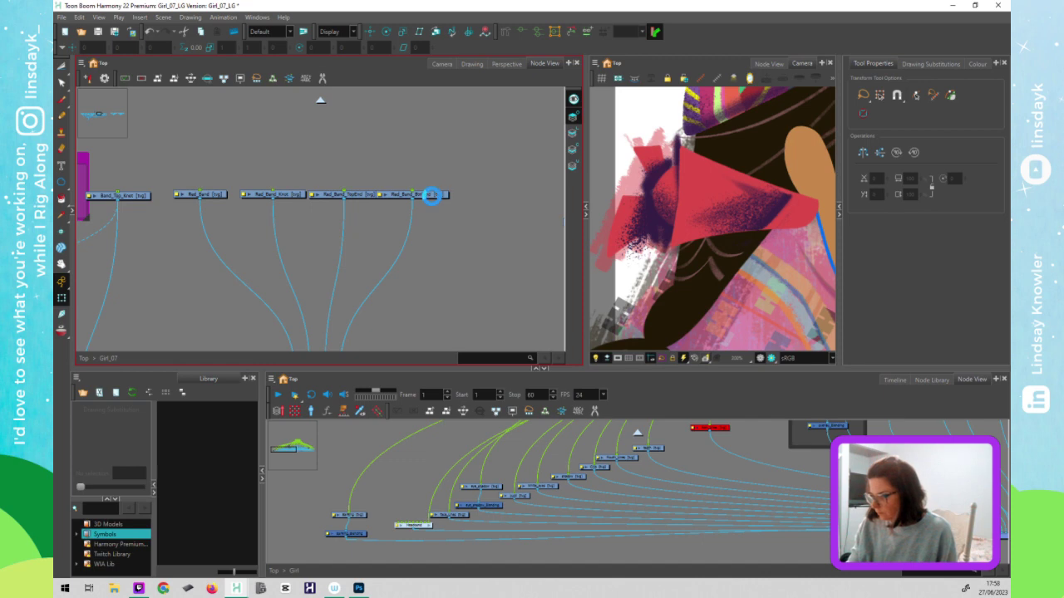
- Copy the second backdrop in the Girl_07 network together with its group, cutter and composite nodes
{"action": "left_click_drag", "start_coordinate": [441, 196], "coordinate": [454, 195]}
{"action": "scroll", "coordinate": [441, 293], "scroll_direction": "down", "scroll_amount": 1}
{"action": "left_click_drag", "start_coordinate": [444, 305], "coordinate": [851, 263]}
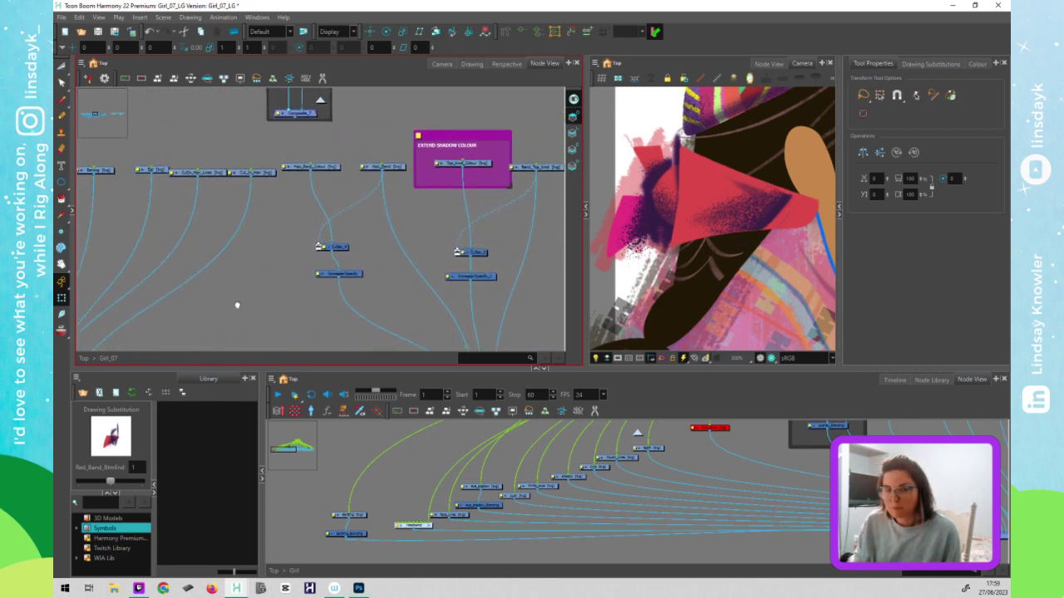
{"action": "left_click_drag", "start_coordinate": [235, 304], "coordinate": [418, 287]}
{"action": "left_click_drag", "start_coordinate": [177, 257], "coordinate": [356, 246]}
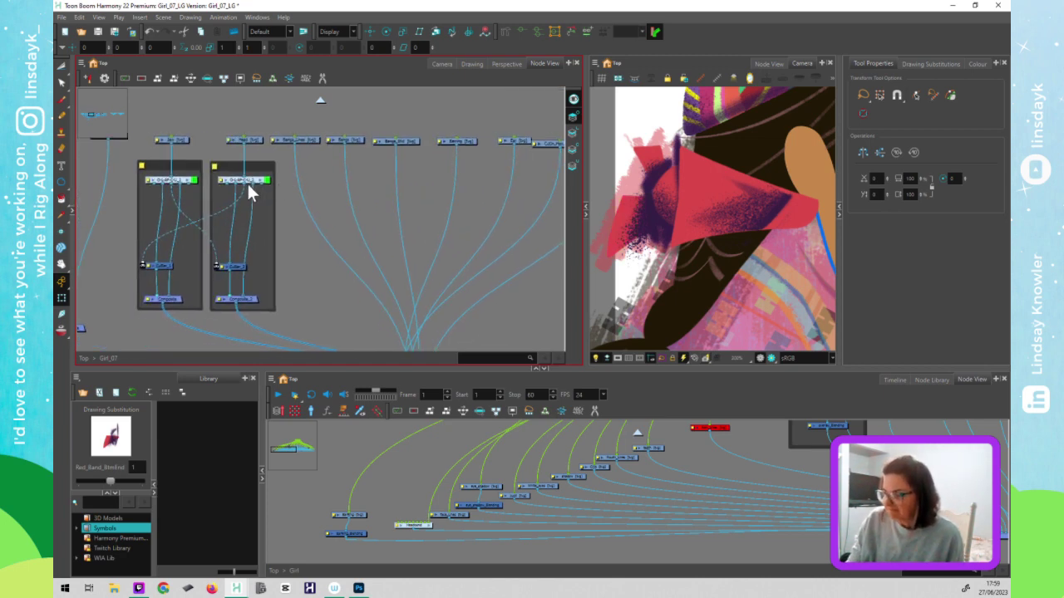
{"action": "left_click", "coordinate": [247, 181]}
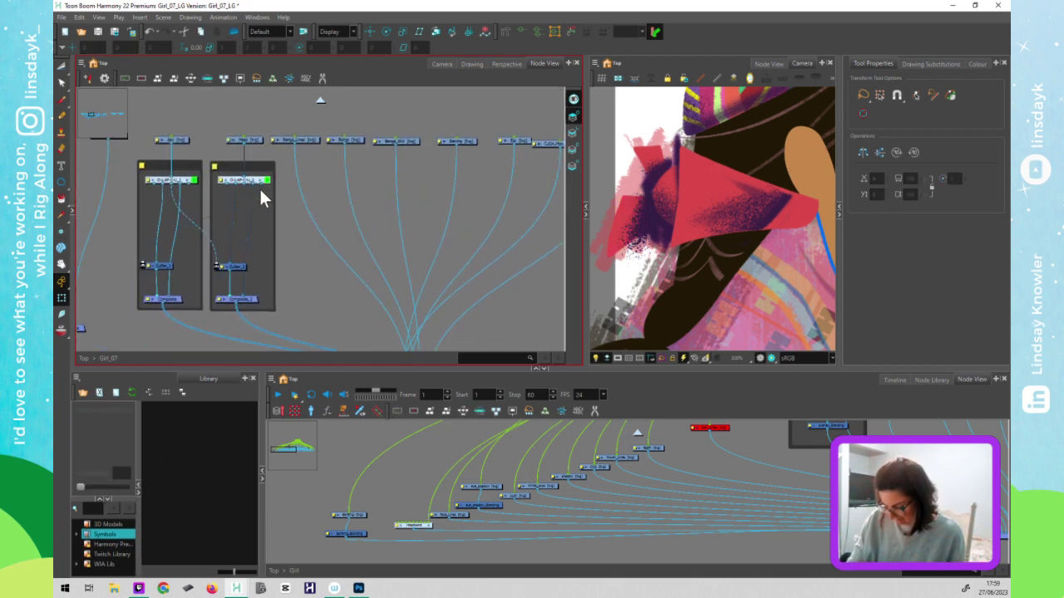
{"action": "key", "text": "ctrl+c"}
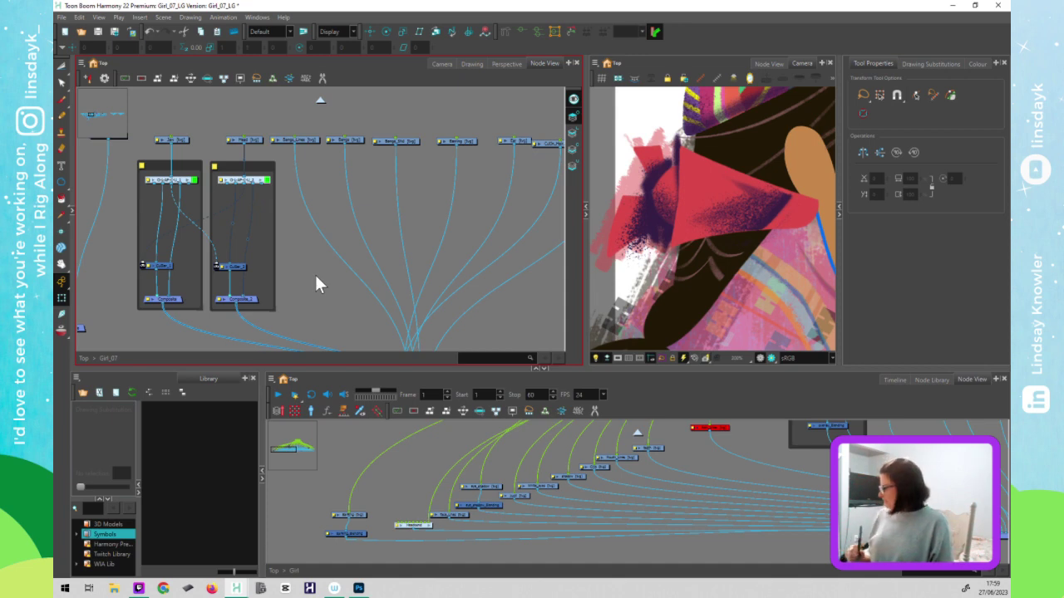
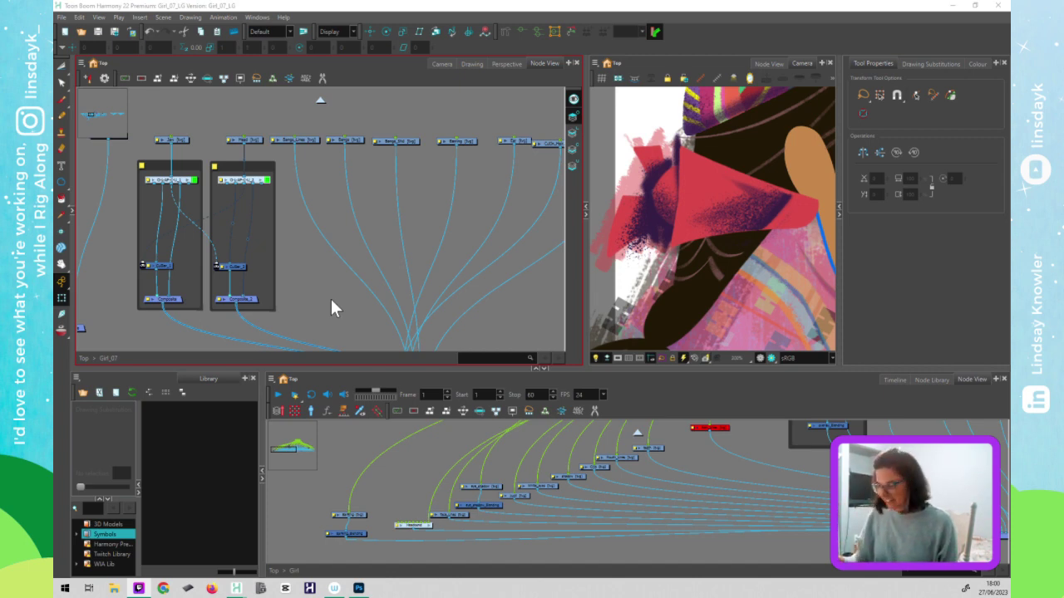
{"action": "left_click", "coordinate": [526, 303]}
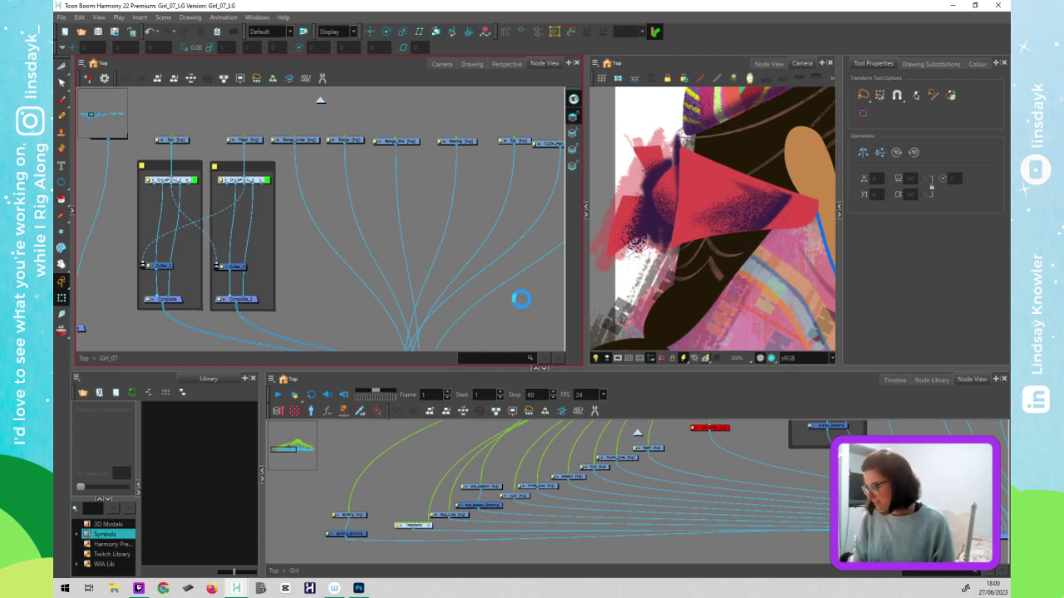
{"action": "left_click", "coordinate": [658, 336]}
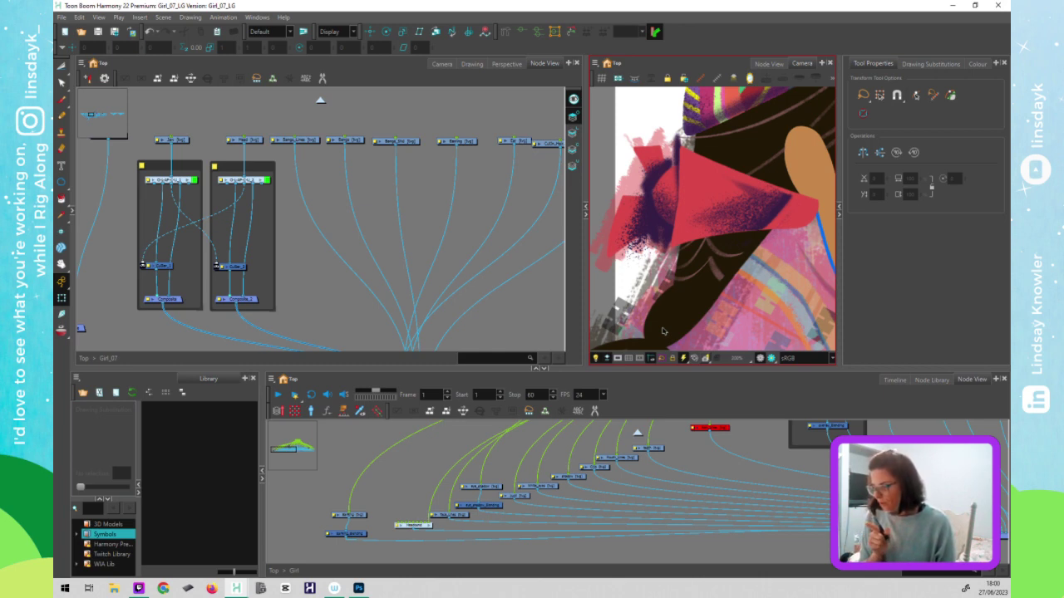
{"action": "left_click_drag", "start_coordinate": [279, 155], "coordinate": [218, 318]}
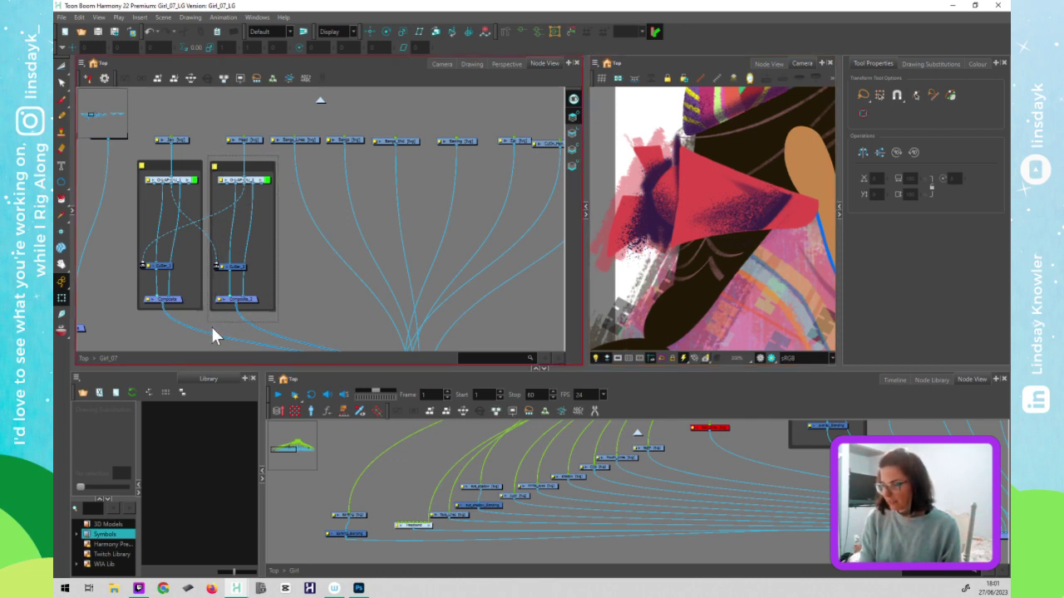
{"action": "left_click_drag", "start_coordinate": [213, 330], "coordinate": [218, 330]}
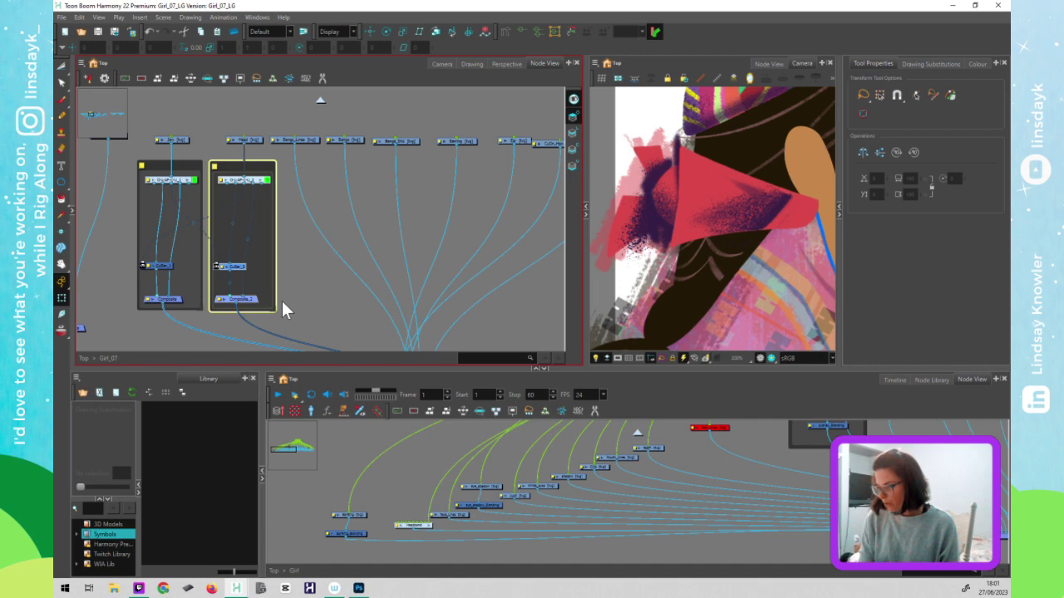
- Locate the red band nodes and move their composite lower to make room beneath the drawings
{"action": "left_click", "coordinate": [753, 221]}
{"action": "key", "text": "o"}
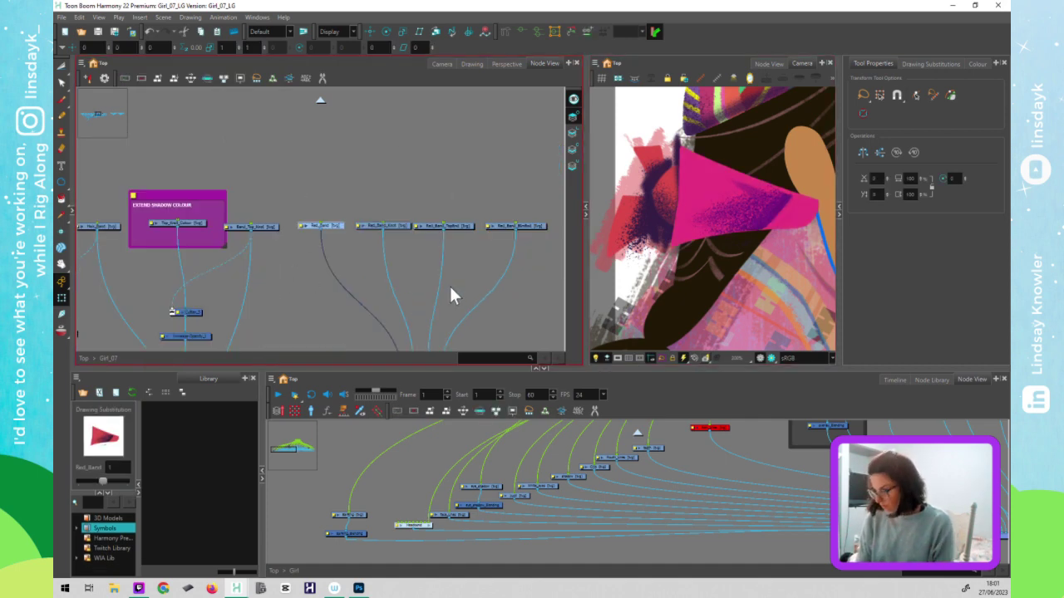
{"action": "left_click_drag", "start_coordinate": [414, 307], "coordinate": [396, 185]}
{"action": "scroll", "coordinate": [429, 262], "scroll_direction": "down", "scroll_amount": 1}
{"action": "left_click_drag", "start_coordinate": [429, 261], "coordinate": [431, 282]}
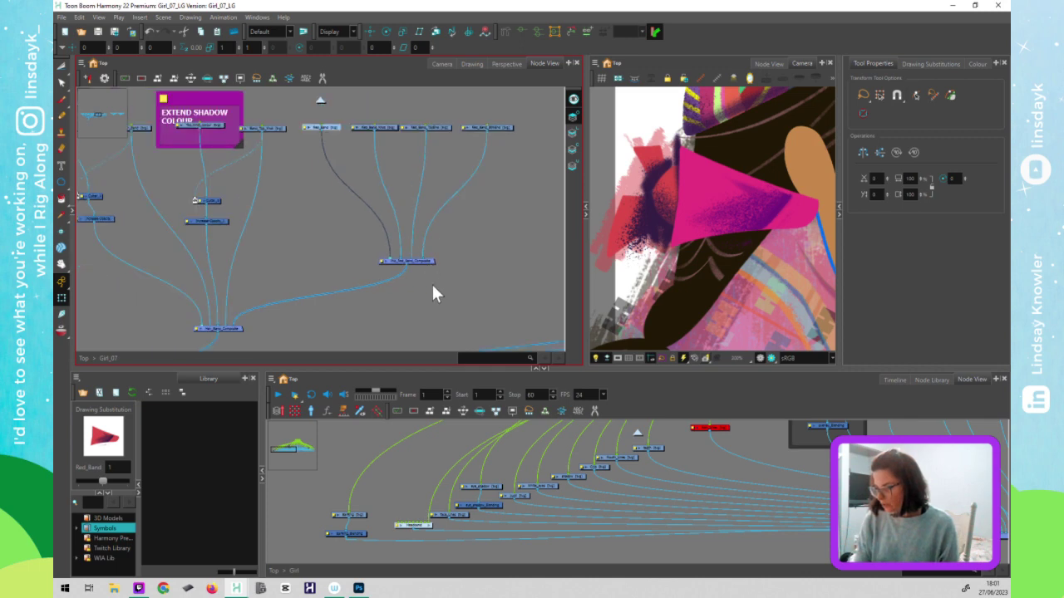
{"action": "left_click_drag", "start_coordinate": [431, 322], "coordinate": [430, 322]}
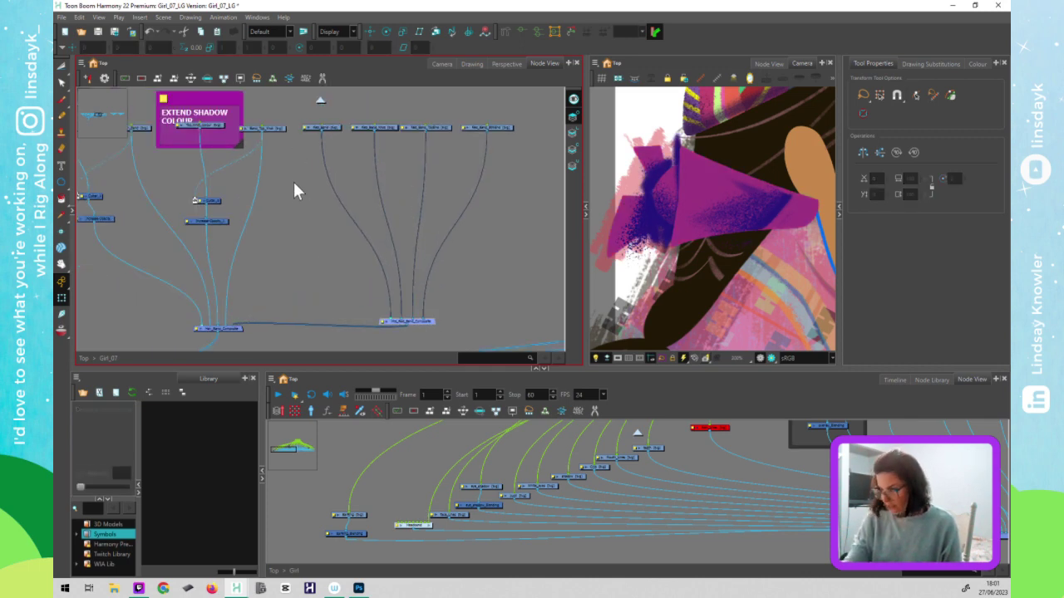
- Paste four copies of the cutter backdrop group under the red band drawings and line them up in a row
{"action": "key", "text": "ctrl+v"}
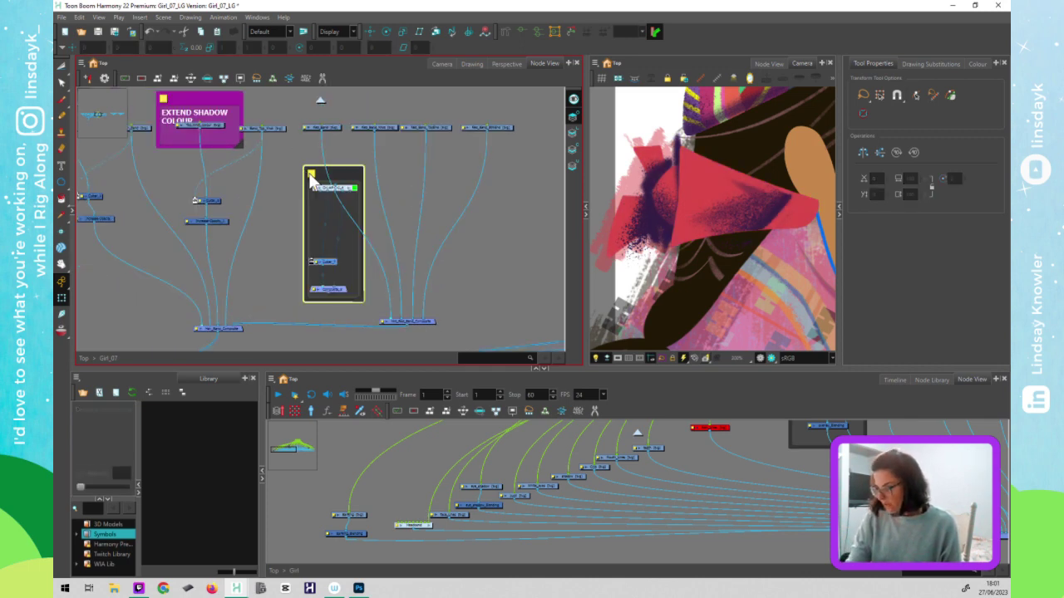
{"action": "key", "text": "ctrl+v"}
{"action": "key", "text": "ctrl+v"}
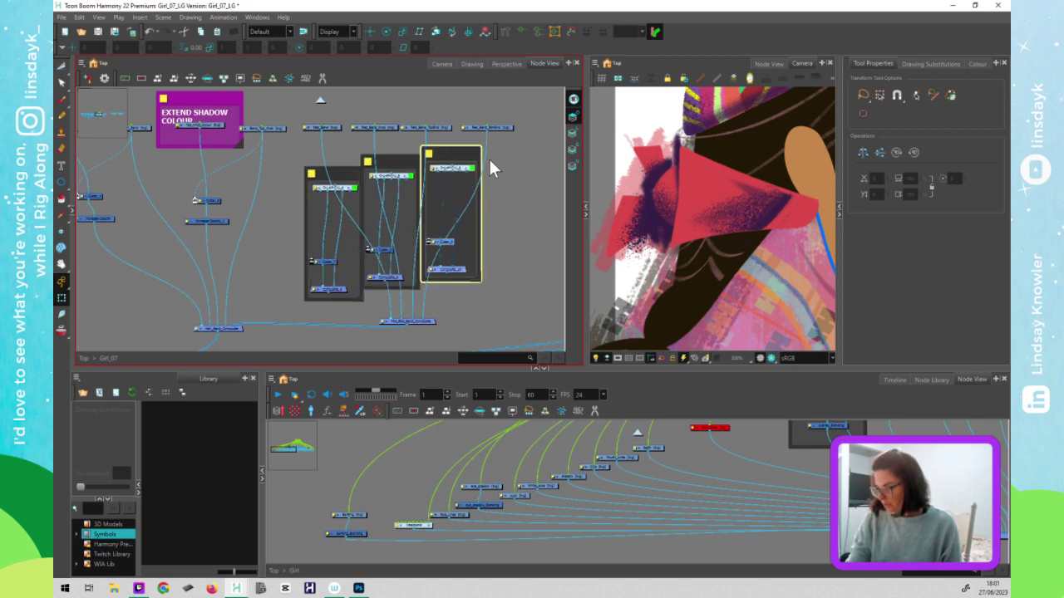
{"action": "key", "text": "ctrl+v"}
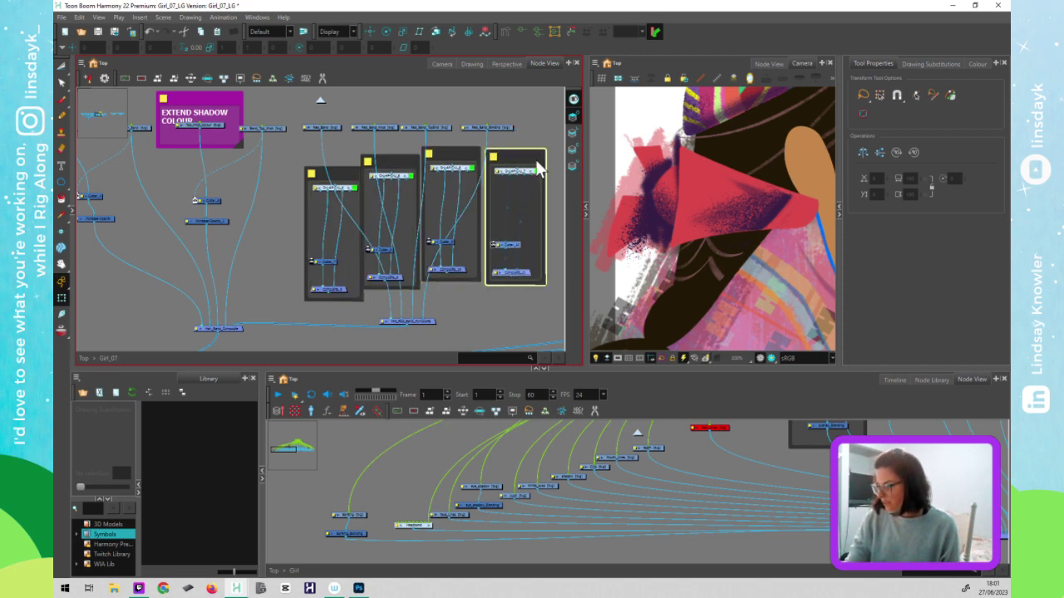
{"action": "left_click_drag", "start_coordinate": [347, 169], "coordinate": [366, 152]}
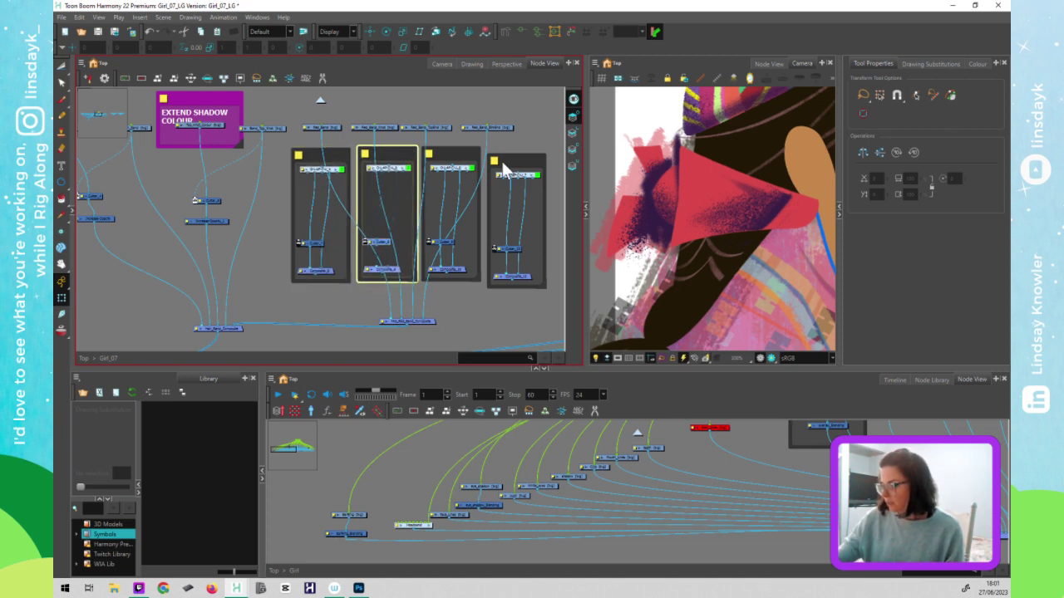
- Align the fourth backdrop with the row and route each red band drawing through its cutter group into the red band composite
{"action": "left_click_drag", "start_coordinate": [503, 168], "coordinate": [489, 138]}
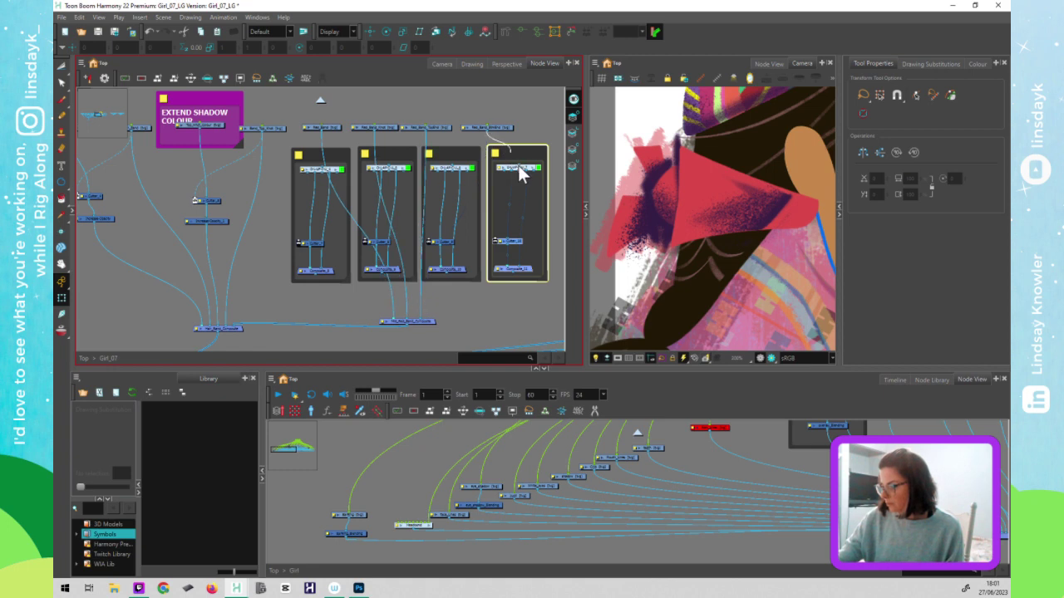
{"action": "left_click_drag", "start_coordinate": [511, 272], "coordinate": [415, 323]}
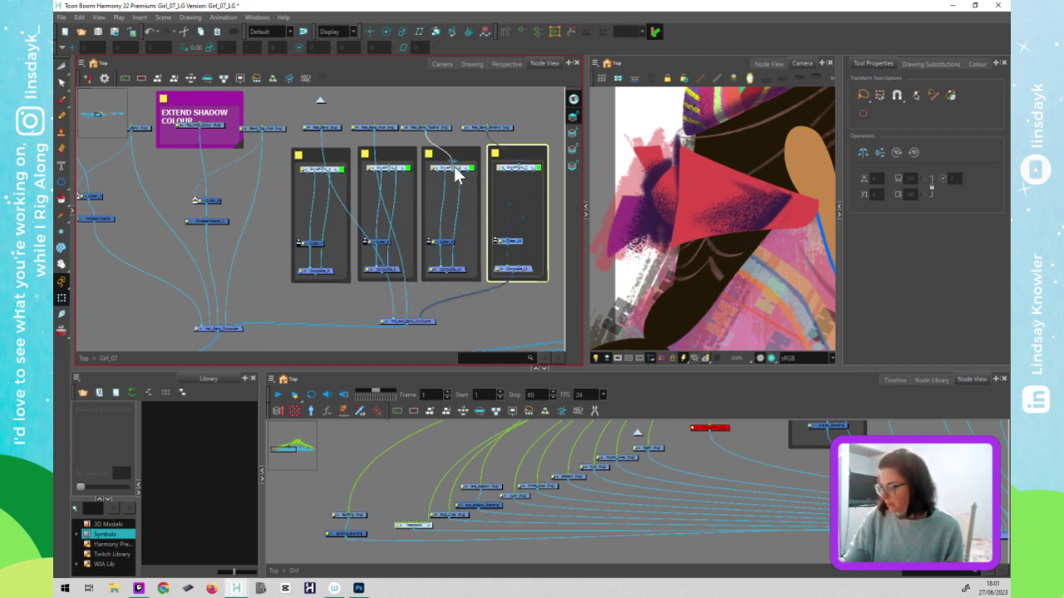
{"action": "left_click_drag", "start_coordinate": [446, 276], "coordinate": [388, 166]}
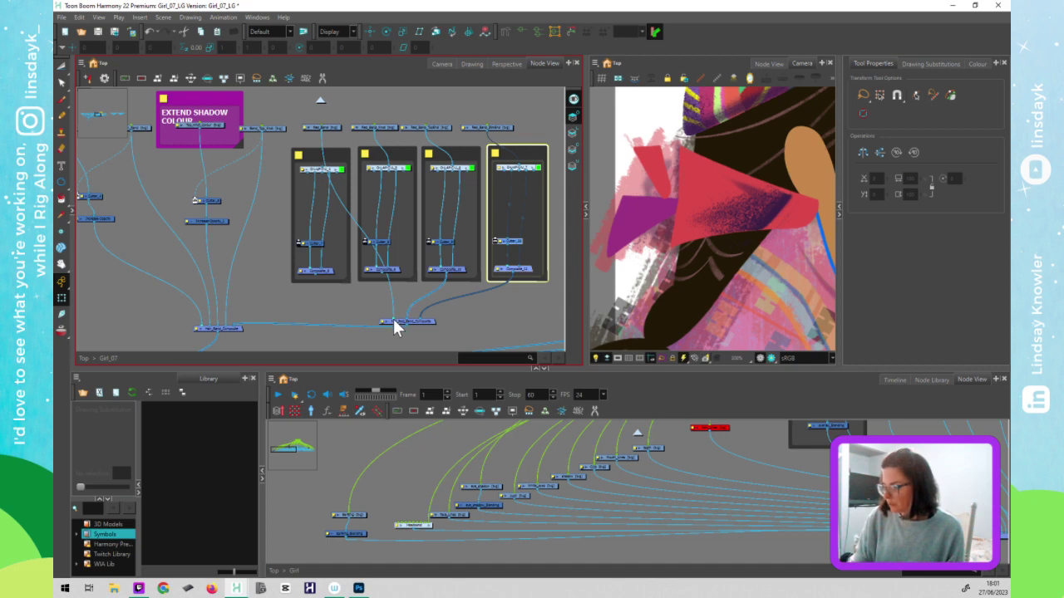
{"action": "left_click_drag", "start_coordinate": [323, 164], "coordinate": [321, 166]}
{"action": "left_click_drag", "start_coordinate": [315, 275], "coordinate": [396, 323]}
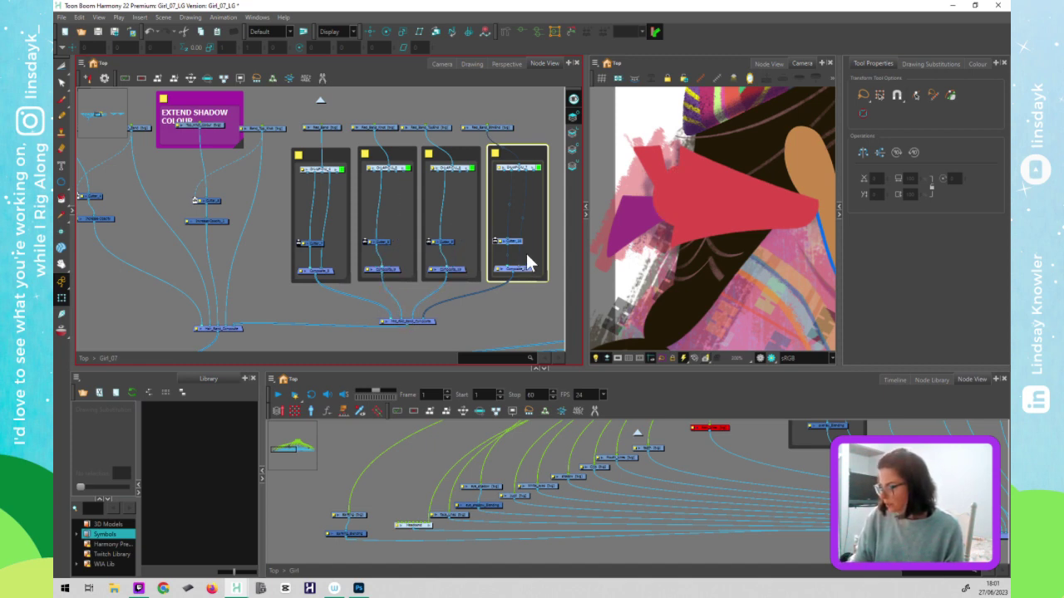
{"action": "left_click", "coordinate": [533, 317]}
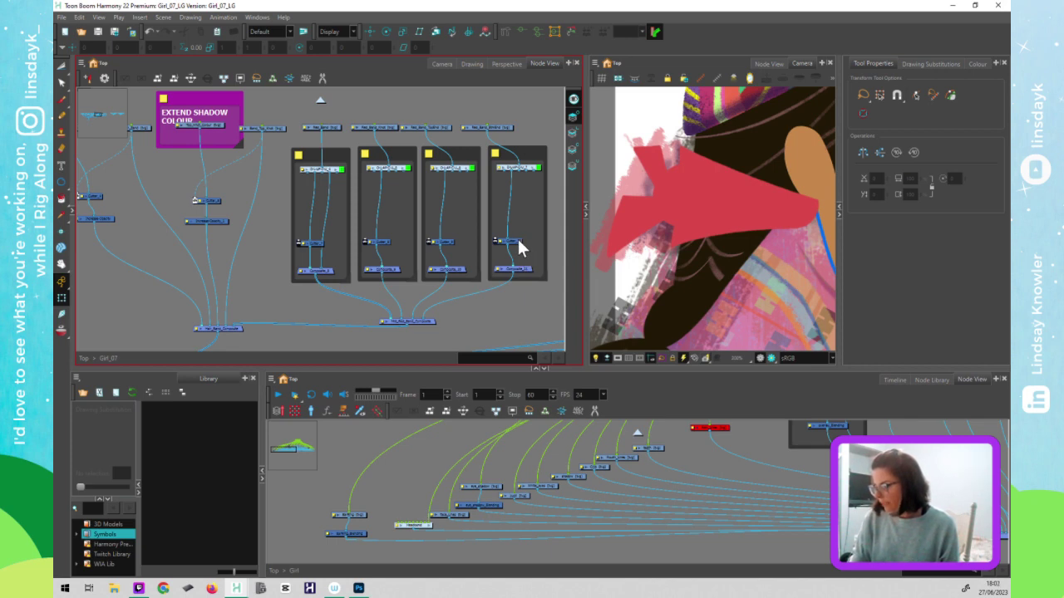
- Connect the group node in the fourth backdrop to its cutter's inputs and to its composite
{"action": "left_click_drag", "start_coordinate": [502, 170], "coordinate": [506, 240]}
{"action": "left_click_drag", "start_coordinate": [512, 169], "coordinate": [526, 267]}
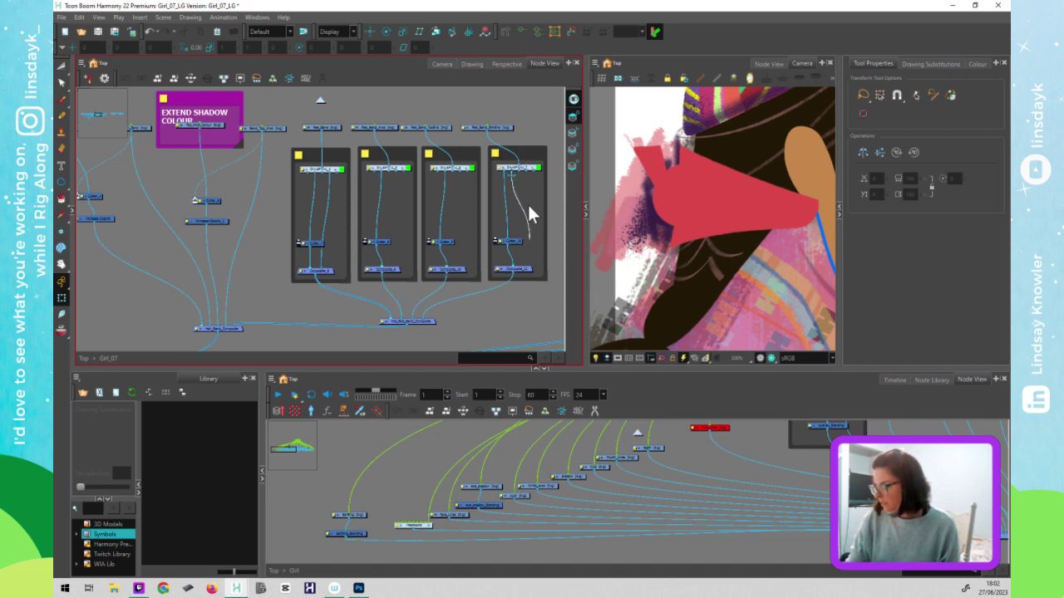
{"action": "left_click_drag", "start_coordinate": [518, 171], "coordinate": [534, 204]}
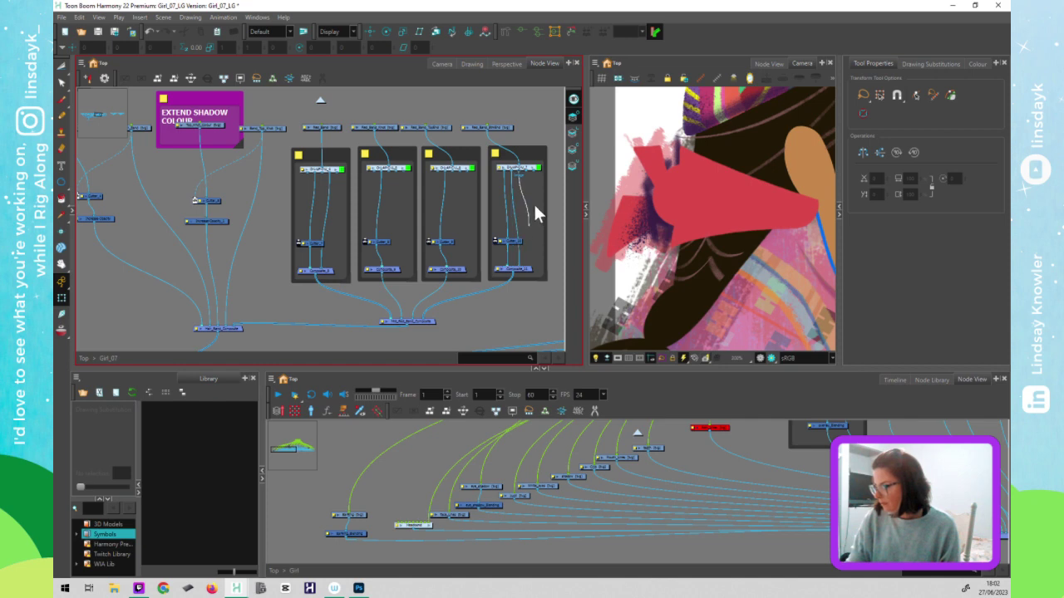
{"action": "left_click_drag", "start_coordinate": [510, 170], "coordinate": [496, 246]}
{"action": "left_click", "coordinate": [703, 221]}
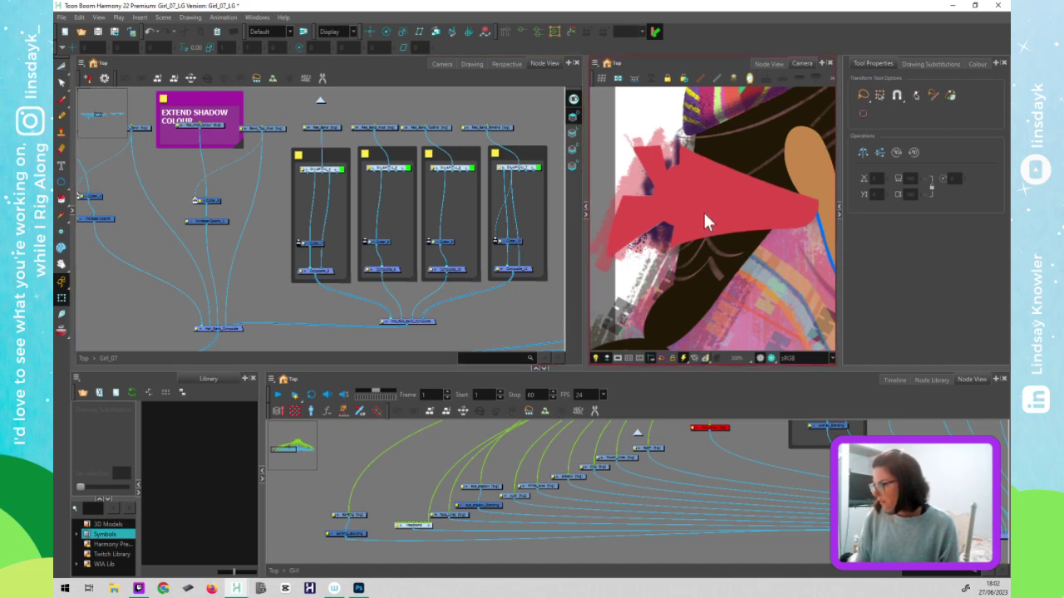
- Rewire the first backdrop's group node to its cutter and composite, and toggle the inversion of that cutter
{"action": "left_click", "coordinate": [329, 232]}
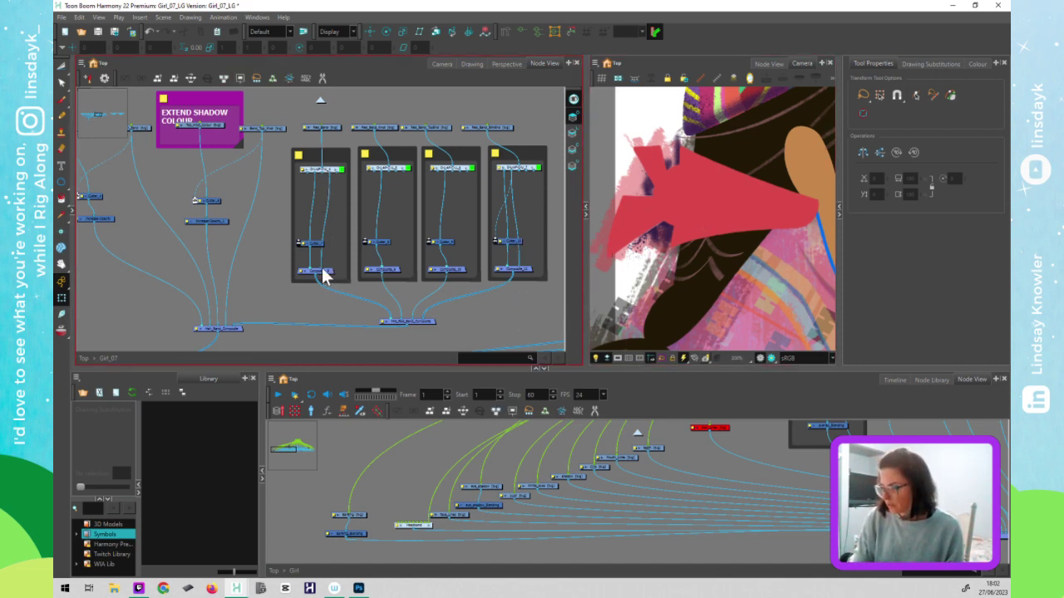
{"action": "left_click_drag", "start_coordinate": [325, 227], "coordinate": [315, 245]}
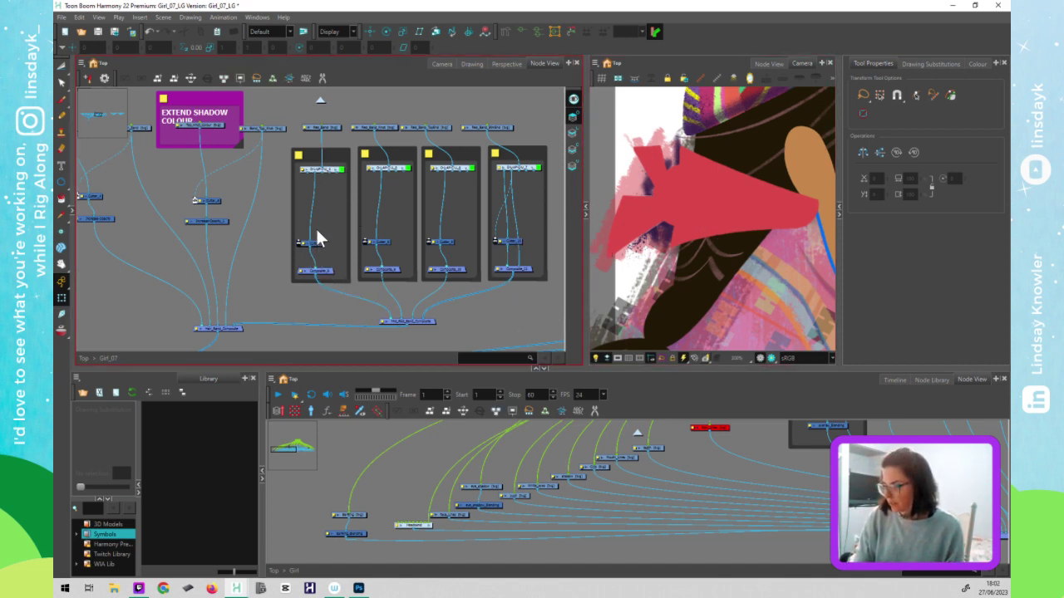
{"action": "left_click_drag", "start_coordinate": [306, 172], "coordinate": [306, 173]}
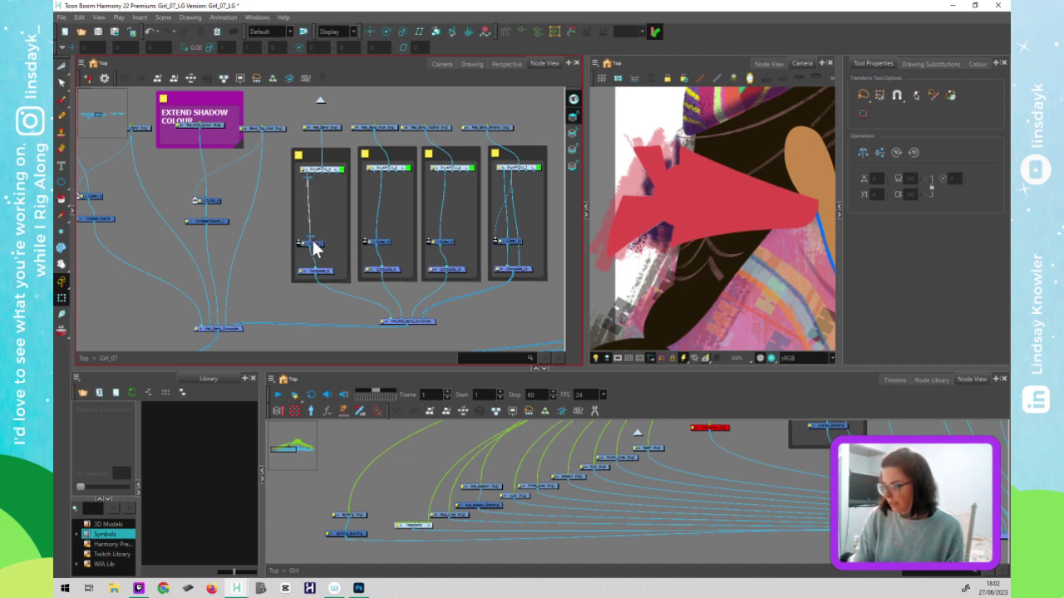
{"action": "left_click_drag", "start_coordinate": [319, 240], "coordinate": [318, 266]}
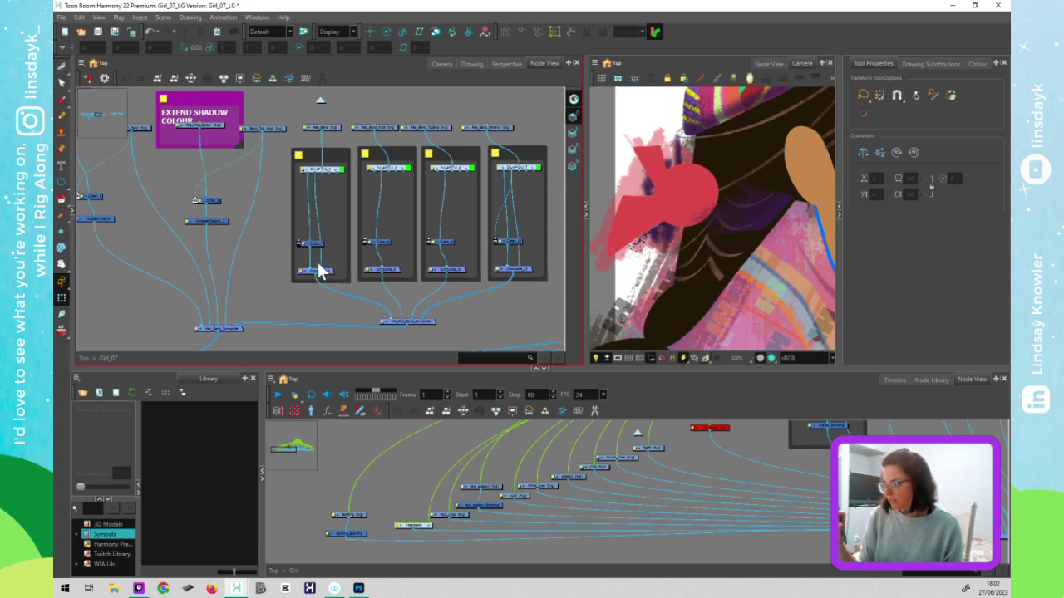
{"action": "left_click_drag", "start_coordinate": [301, 245], "coordinate": [312, 184]}
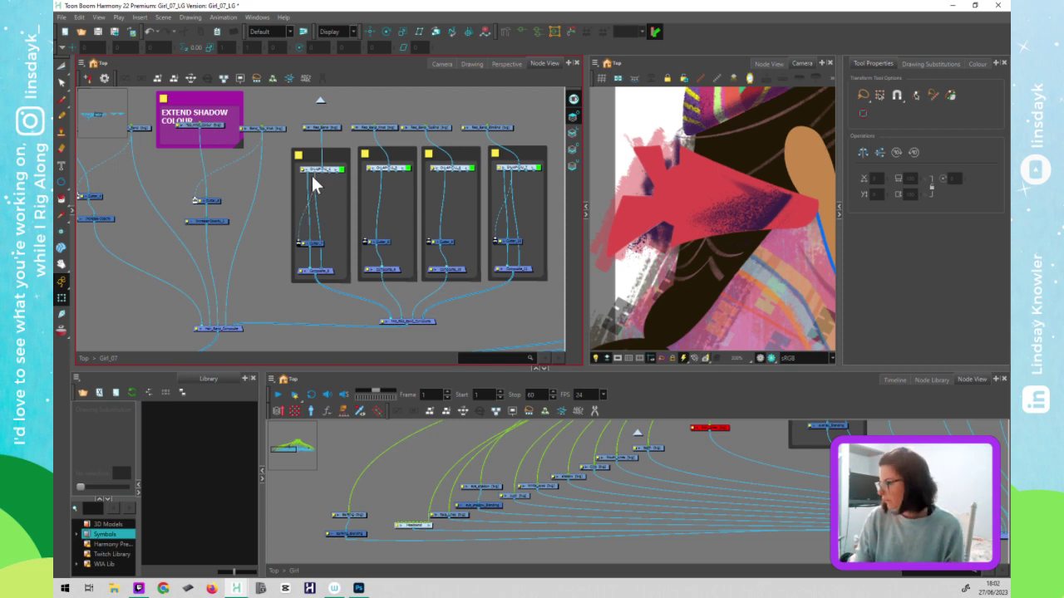
{"action": "left_click", "coordinate": [298, 245]}
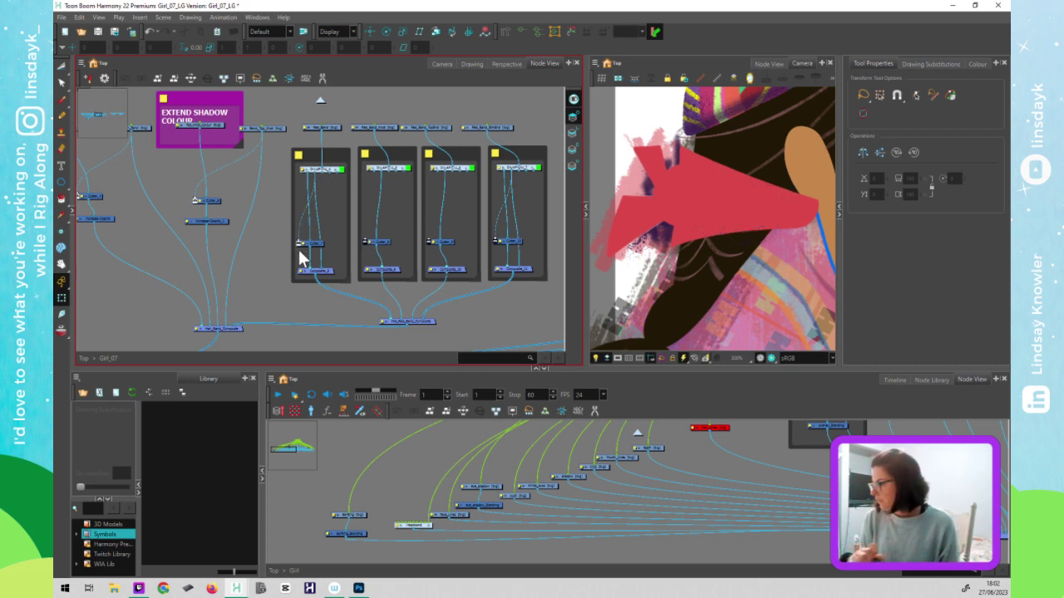
- Toggle the second cutter's inversion and connect the second and third backdrops' group nodes to their cutters and composites
{"action": "left_click", "coordinate": [364, 242]}
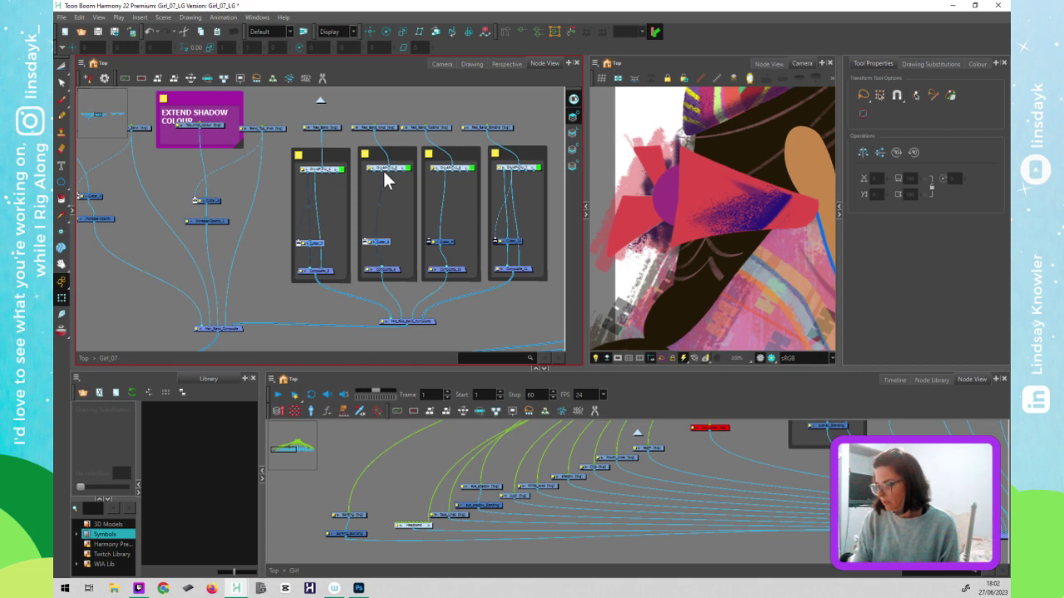
{"action": "mouse_move", "coordinate": [382, 240]}
{"action": "left_mouse_down"}
{"action": "mouse_move", "coordinate": [383, 172]}
{"action": "mouse_move", "coordinate": [365, 239]}
{"action": "left_mouse_up"}
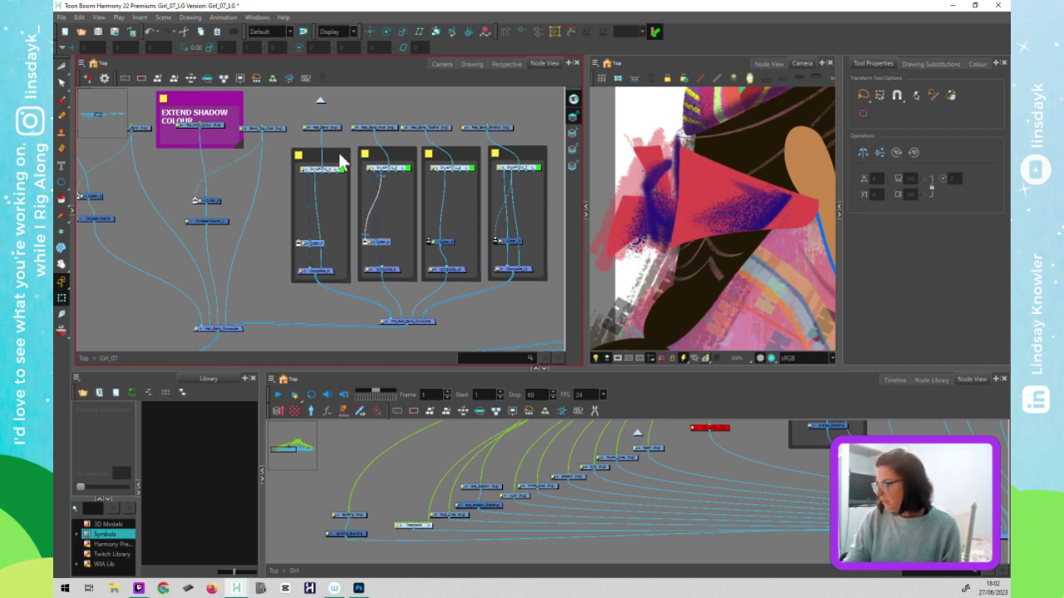
{"action": "mouse_move", "coordinate": [381, 176]}
{"action": "left_mouse_down"}
{"action": "mouse_move", "coordinate": [393, 210]}
{"action": "mouse_move", "coordinate": [389, 267]}
{"action": "left_mouse_up"}
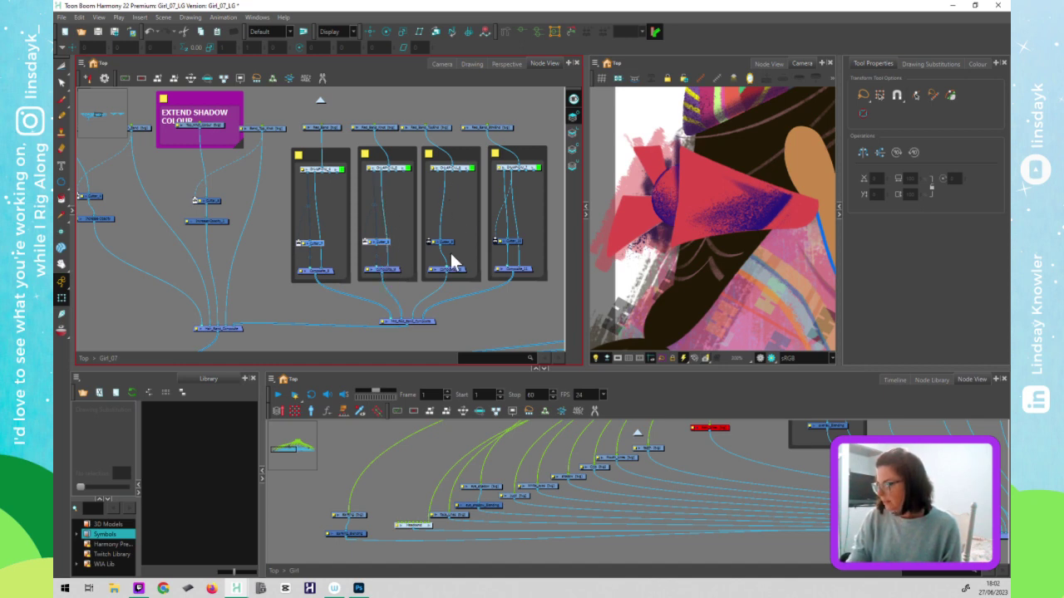
{"action": "left_click_drag", "start_coordinate": [439, 191], "coordinate": [443, 243]}
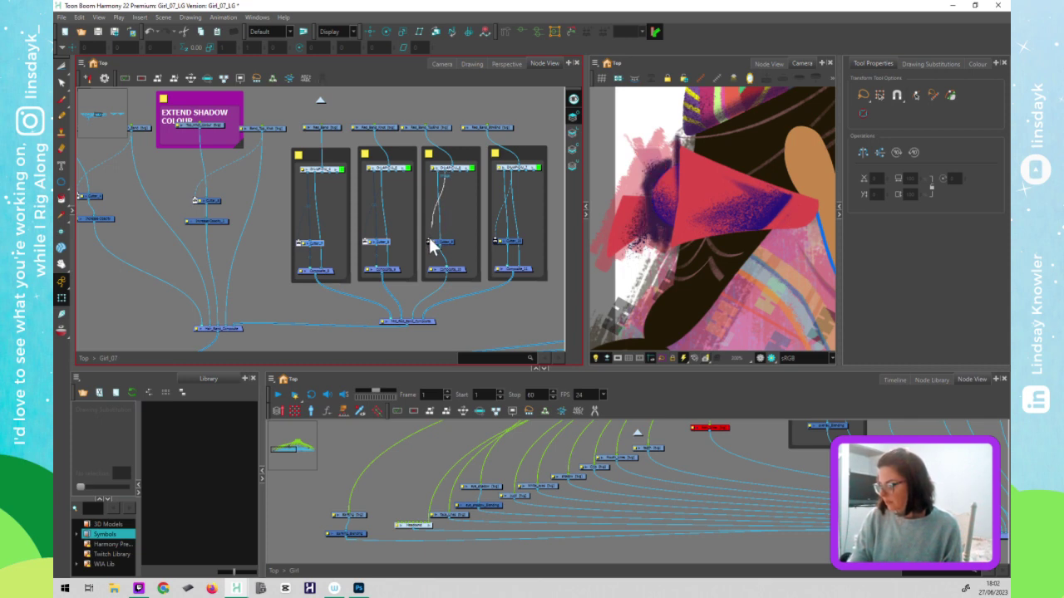
{"action": "left_click_drag", "start_coordinate": [445, 172], "coordinate": [452, 274]}
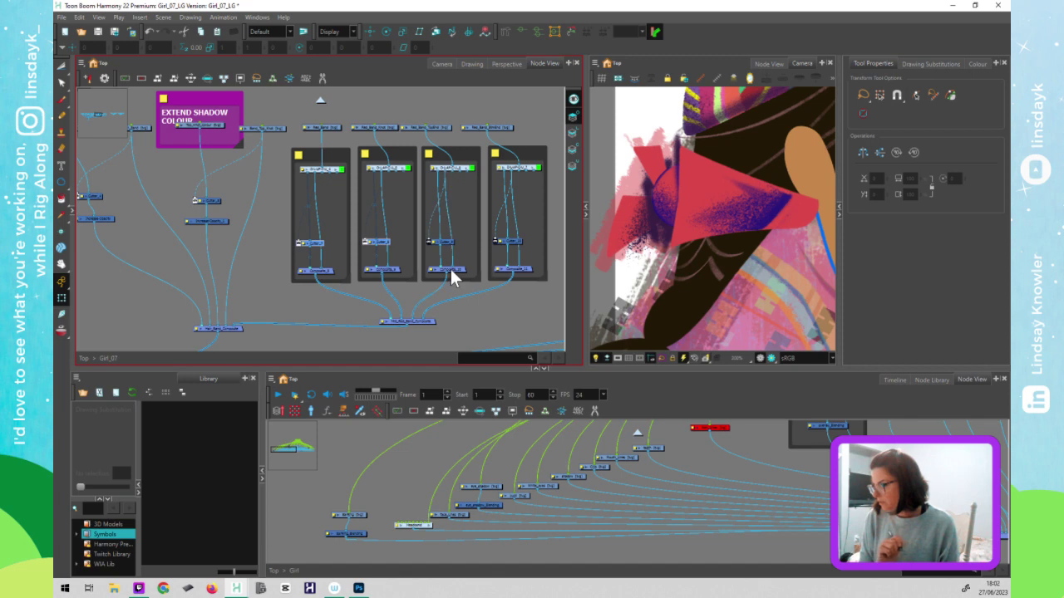
{"action": "left_click", "coordinate": [450, 288]}
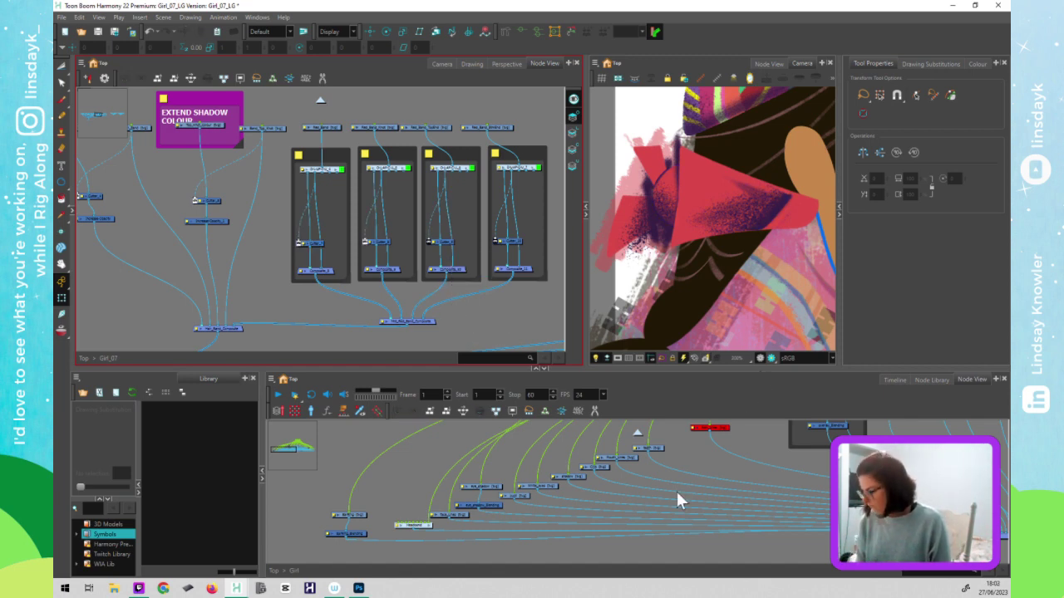
- Disable the shadow drawing in the Girl network and toggle the inversion of the third red band cutter
{"action": "left_click", "coordinate": [672, 527]}
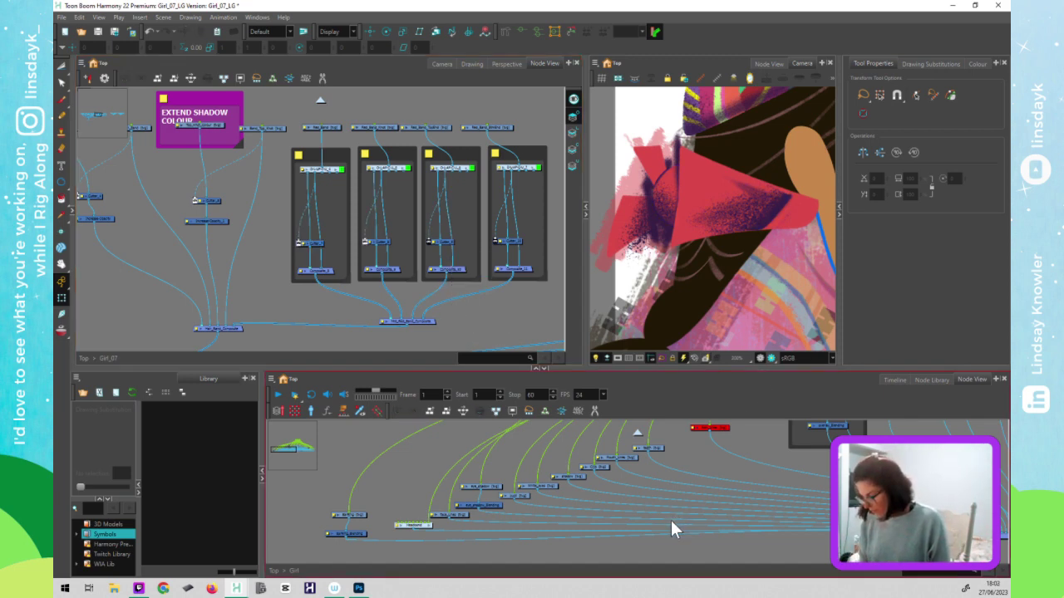
{"action": "left_click", "coordinate": [577, 478]}
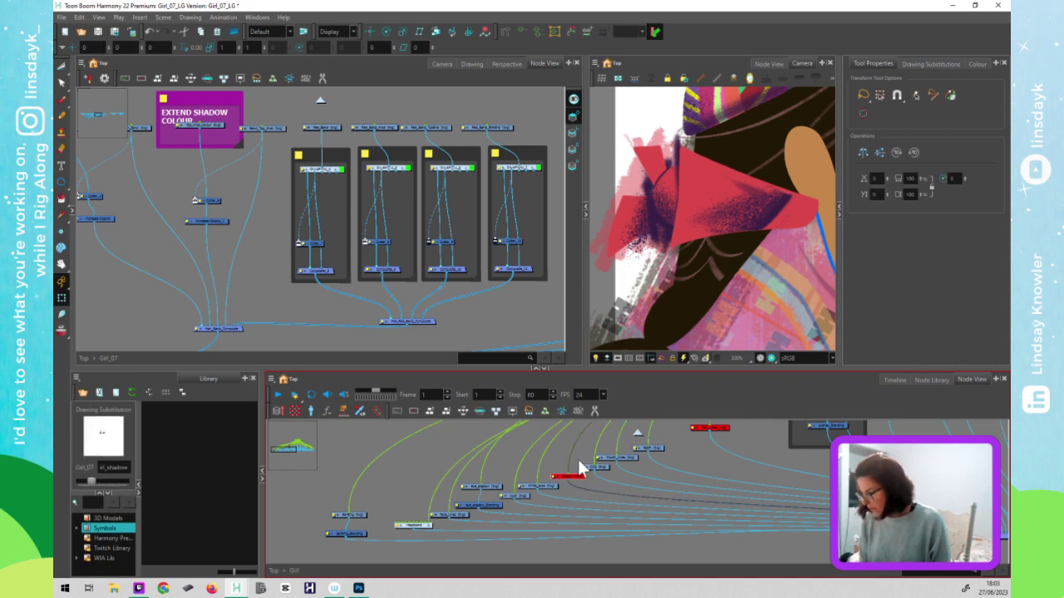
{"action": "left_click", "coordinate": [493, 339]}
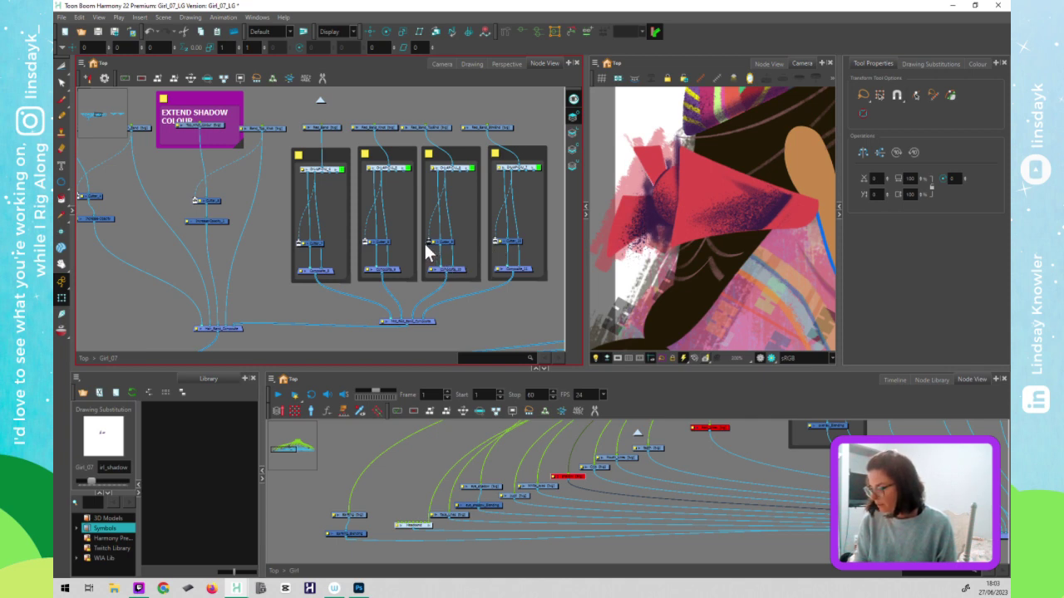
{"action": "left_click_drag", "start_coordinate": [427, 241], "coordinate": [419, 270]}
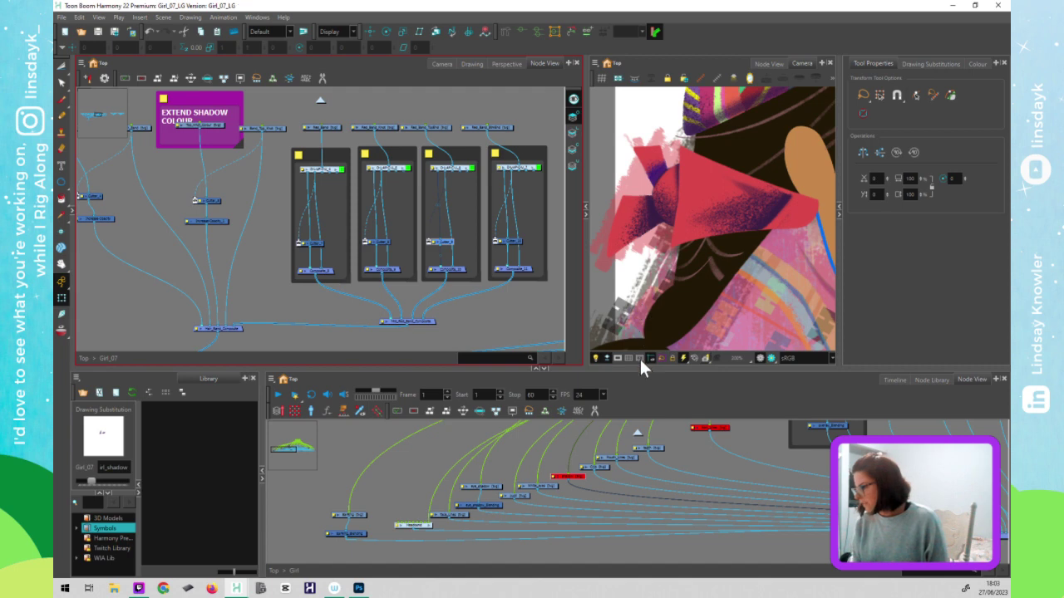
- Duplicate the shadow art in the main Red_Band drawing and place the copy below the band's tip
{"action": "left_click", "coordinate": [723, 282]}
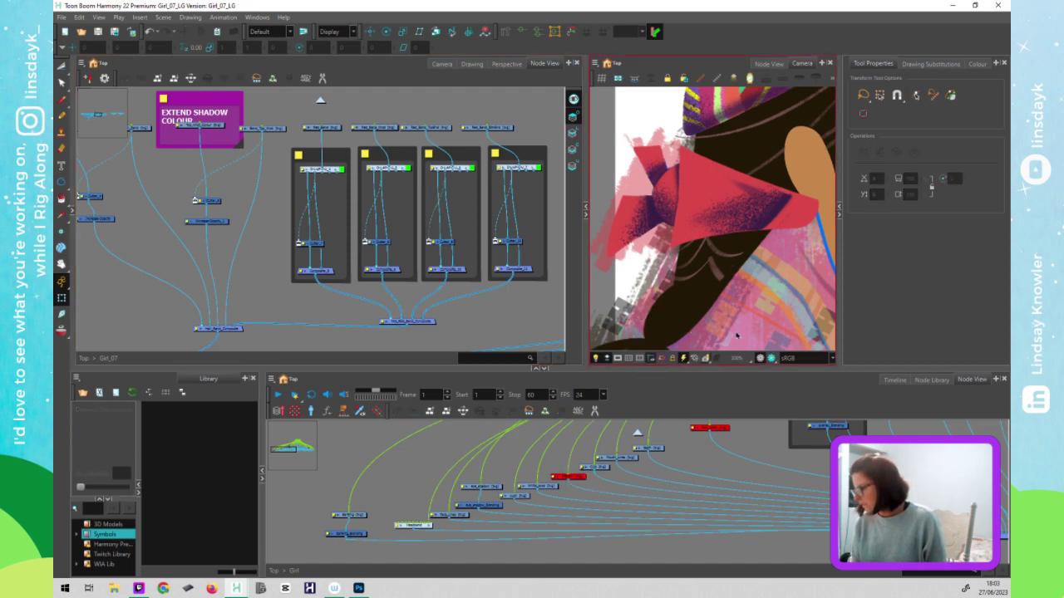
{"action": "scroll", "coordinate": [735, 331], "scroll_direction": "down", "scroll_amount": 2}
{"action": "scroll", "coordinate": [763, 347], "scroll_direction": "down", "scroll_amount": 1}
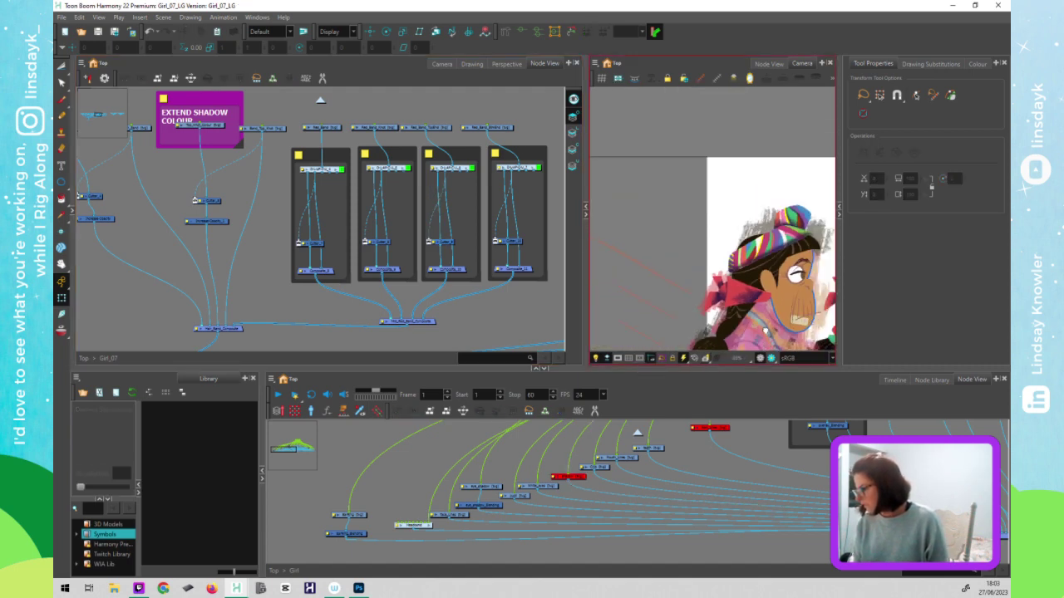
{"action": "scroll", "coordinate": [732, 264], "scroll_direction": "up", "scroll_amount": 3}
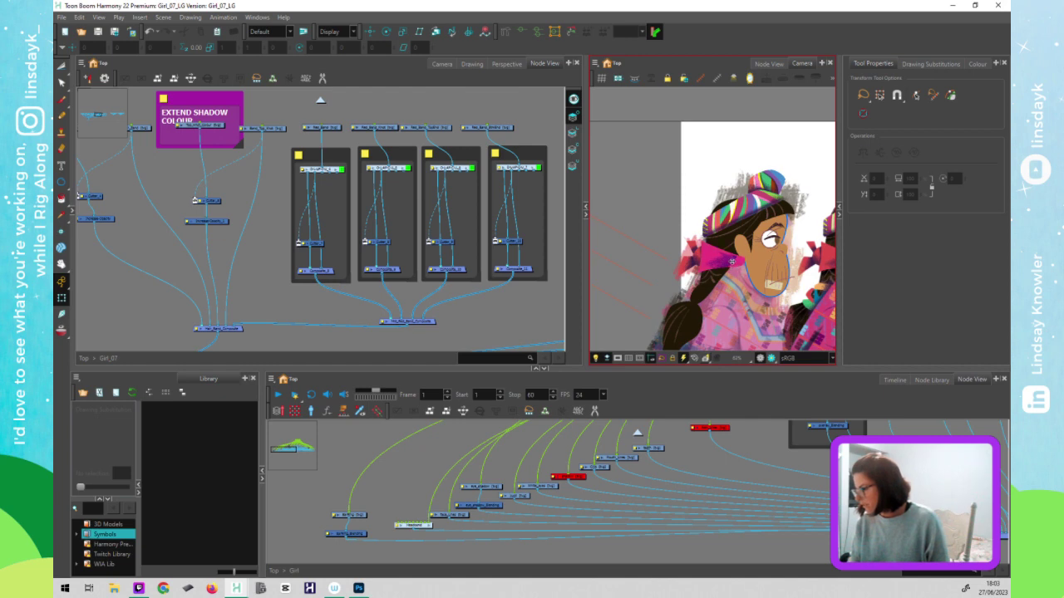
{"action": "left_click", "coordinate": [731, 264]}
{"action": "scroll", "coordinate": [730, 265], "scroll_direction": "up", "scroll_amount": 3}
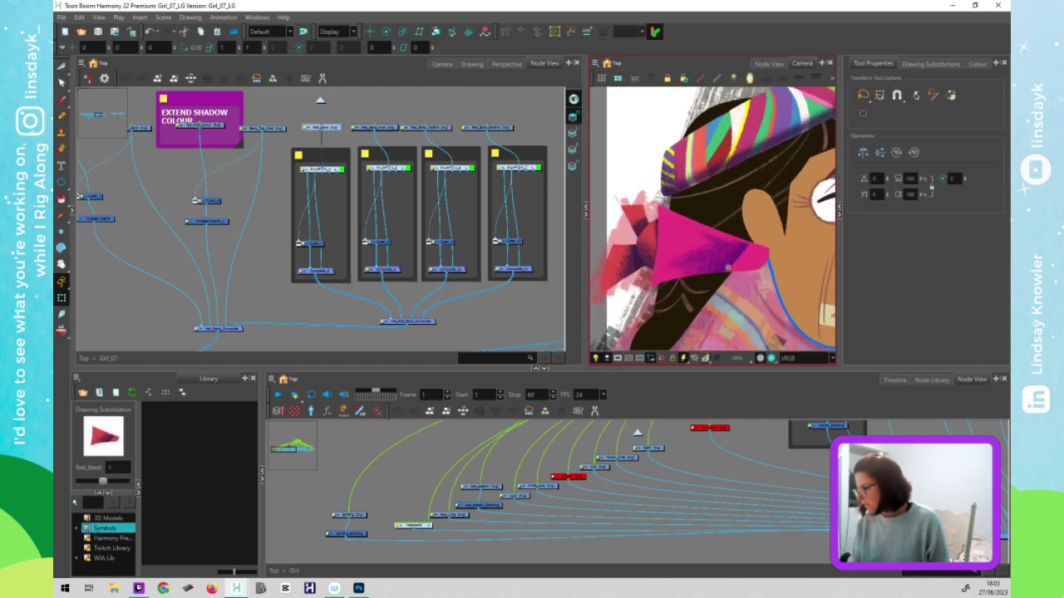
{"action": "key", "text": "alt+s"}
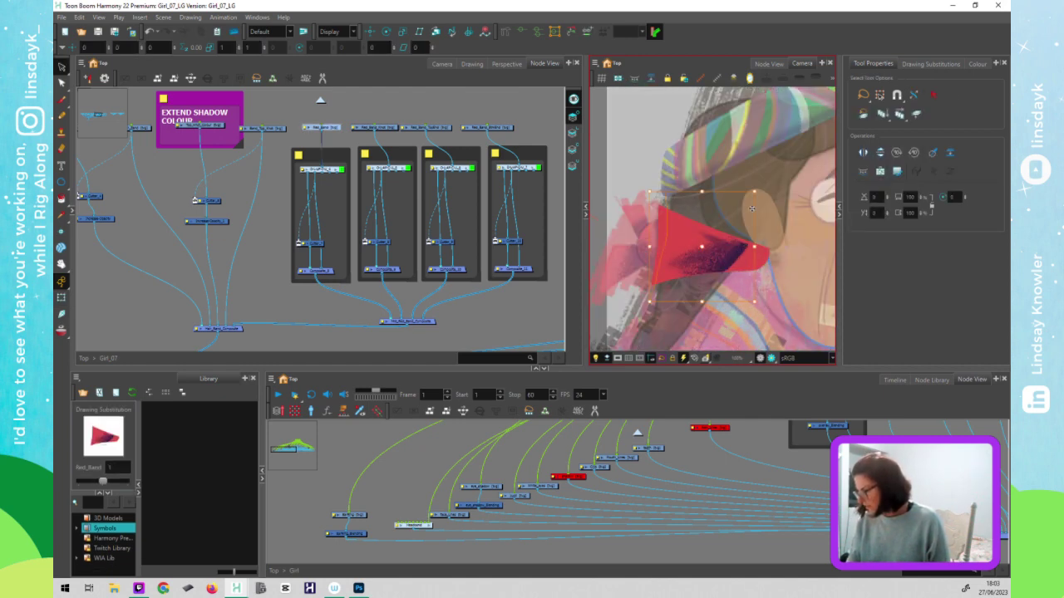
{"action": "left_click", "coordinate": [709, 286]}
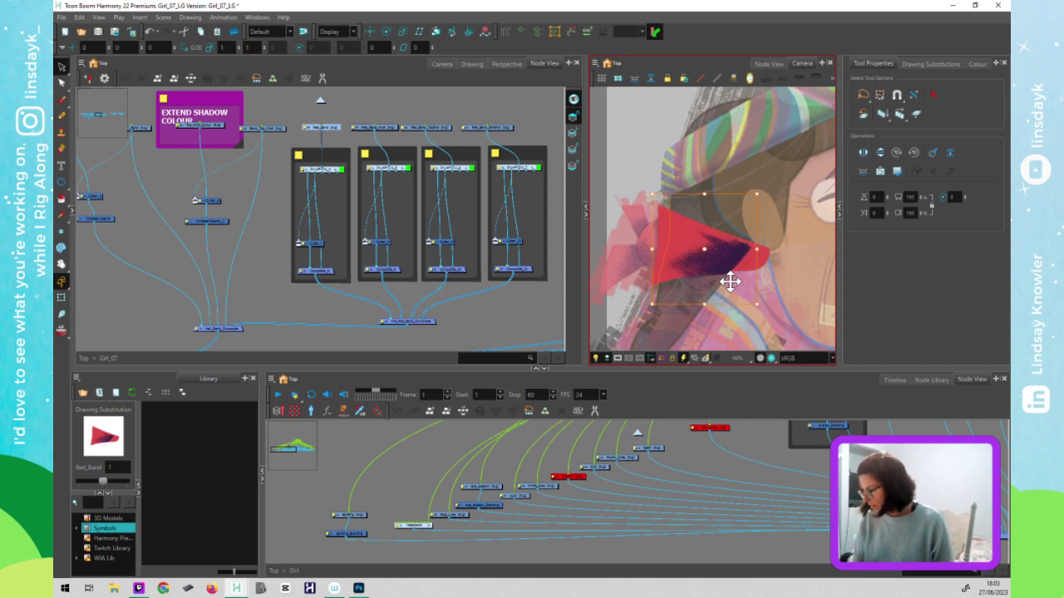
{"action": "left_click_drag", "start_coordinate": [790, 319], "coordinate": [773, 317]}
- Flip the copied shadow horizontally and vertically, and position it over the red band's tip to extend the shading
{"action": "left_click", "coordinate": [866, 154]}
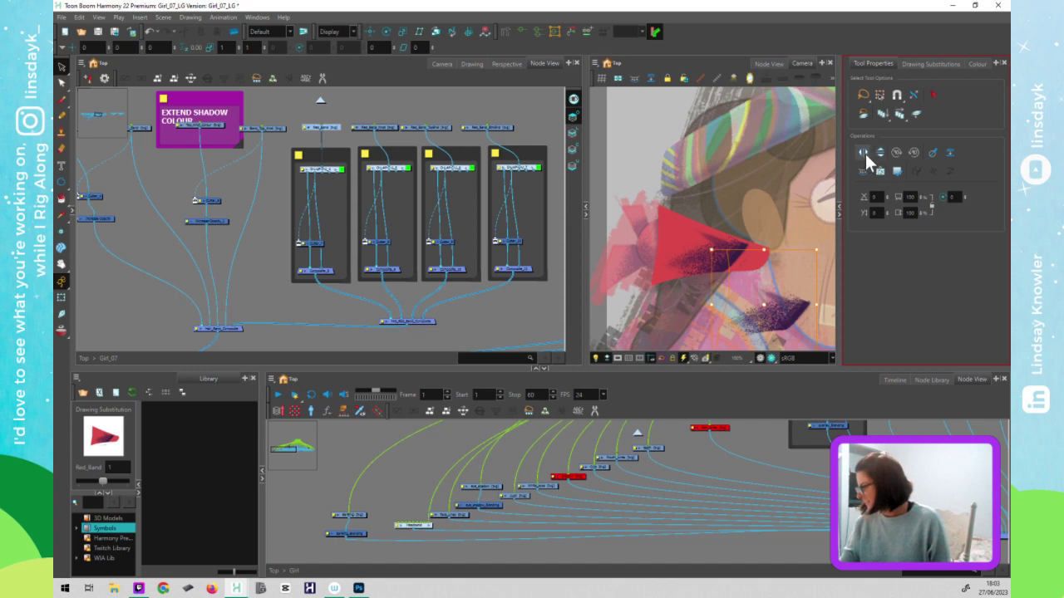
{"action": "left_click", "coordinate": [880, 152]}
{"action": "mouse_move", "coordinate": [751, 264]}
{"action": "left_mouse_down"}
{"action": "mouse_move", "coordinate": [764, 263]}
{"action": "mouse_move", "coordinate": [753, 241]}
{"action": "mouse_move", "coordinate": [746, 265]}
{"action": "left_mouse_up"}
{"action": "left_click_drag", "start_coordinate": [774, 210], "coordinate": [776, 201]}
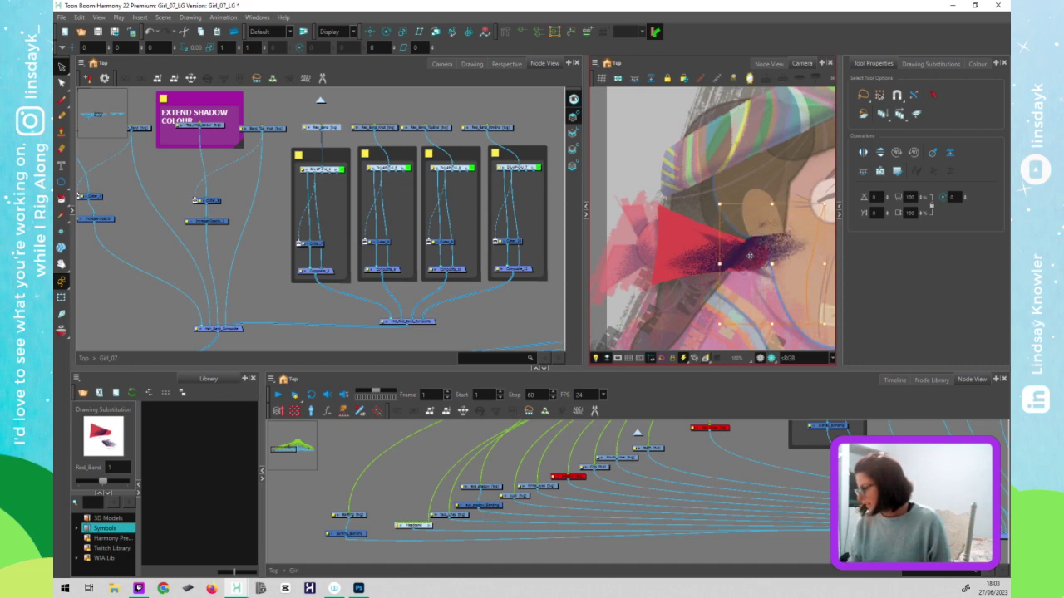
{"action": "left_click_drag", "start_coordinate": [748, 254], "coordinate": [756, 261]}
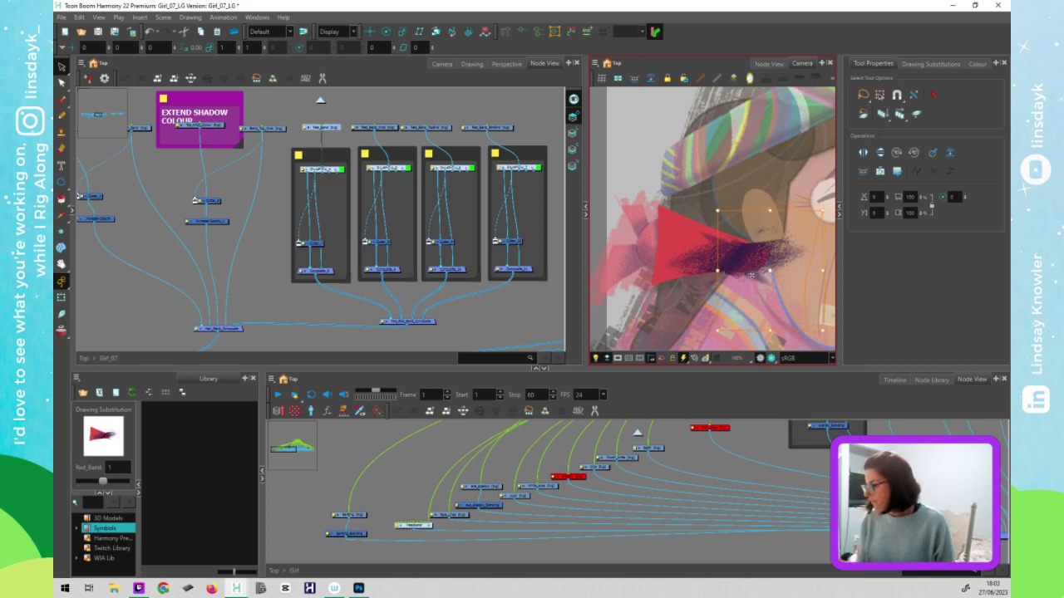
{"action": "left_click", "coordinate": [501, 326]}
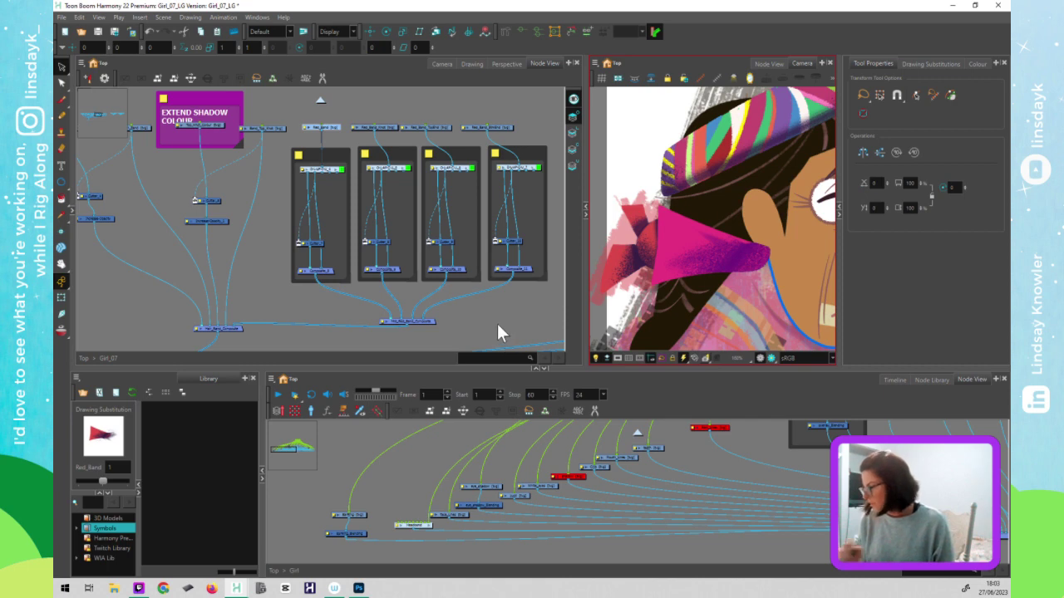
{"action": "left_click", "coordinate": [498, 326]}
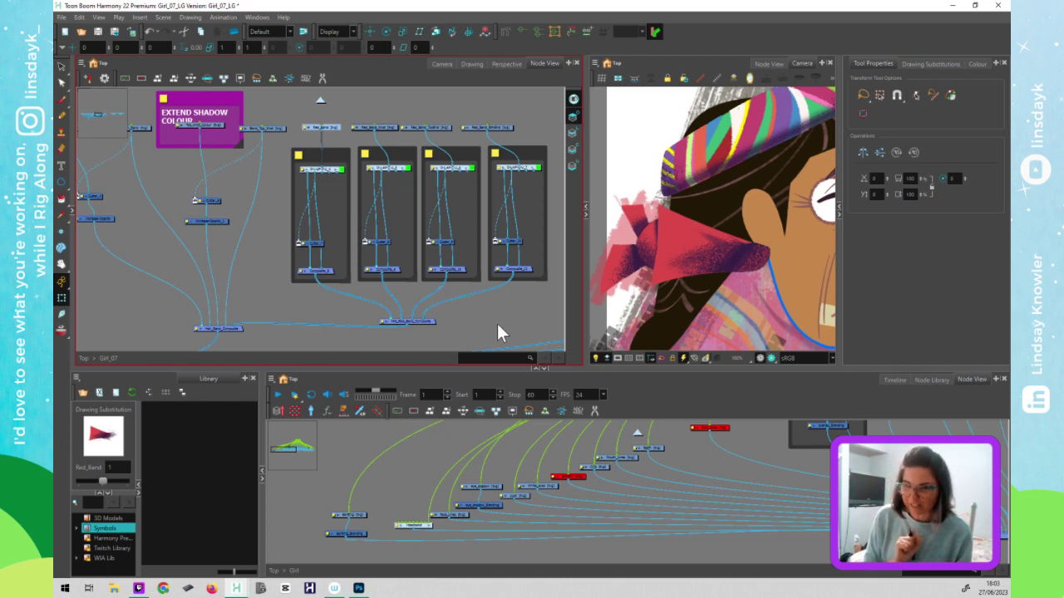
- Deselect the red band drawing and save the scene
{"action": "left_click", "coordinate": [497, 333]}
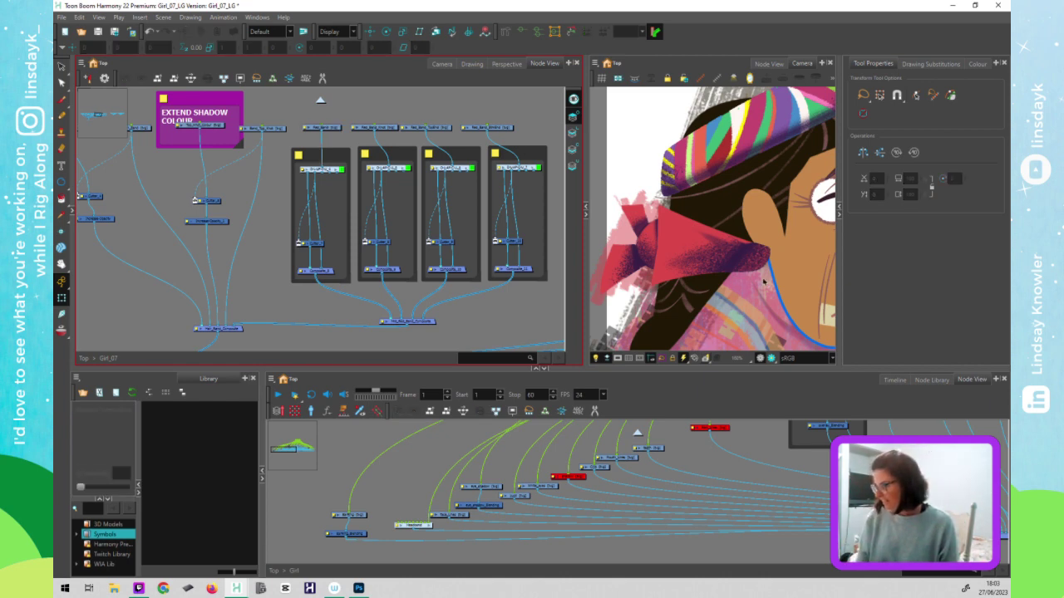
{"action": "left_click", "coordinate": [720, 300]}
{"action": "left_click", "coordinate": [458, 333]}
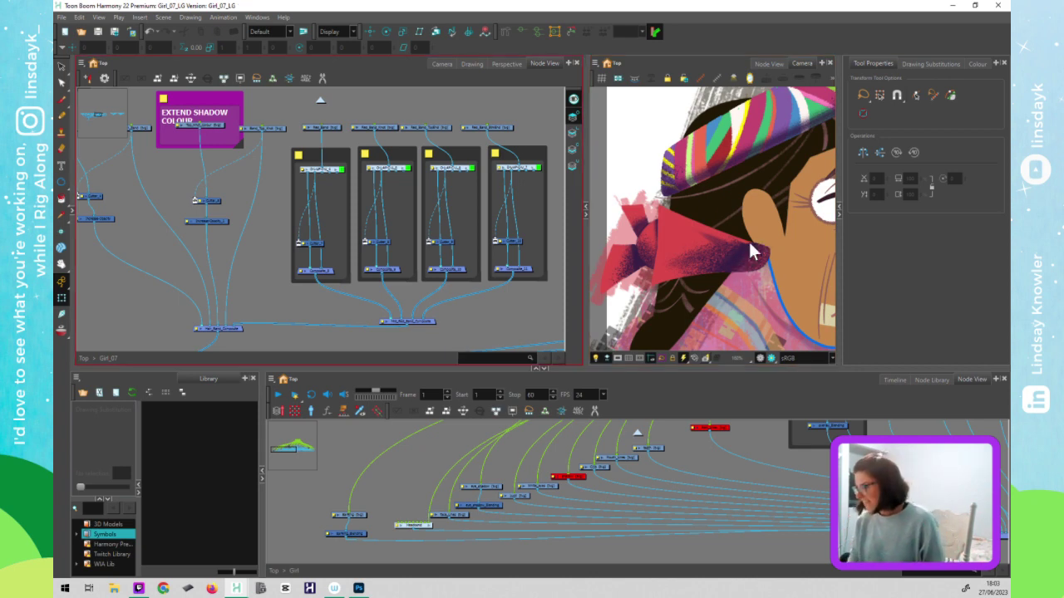
- Select the Top_Knot_Colour drawing on the hat and restrict editing to its Overlay art
{"action": "left_click", "coordinate": [728, 251]}
{"action": "scroll", "coordinate": [728, 258], "scroll_direction": "down", "scroll_amount": 3}
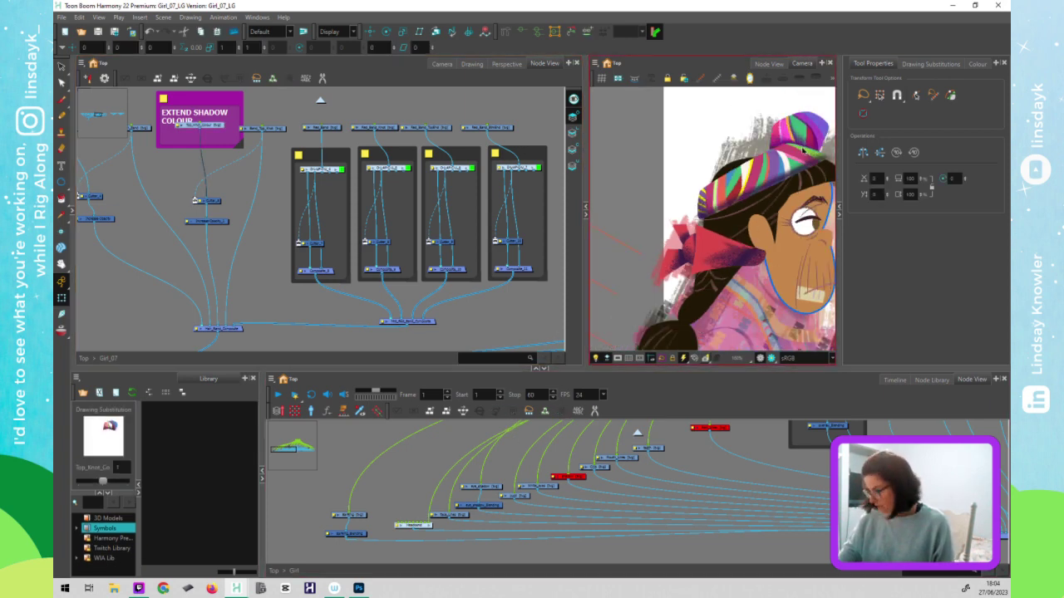
{"action": "key", "text": "alt+s"}
{"action": "left_click_drag", "start_coordinate": [759, 146], "coordinate": [709, 150]}
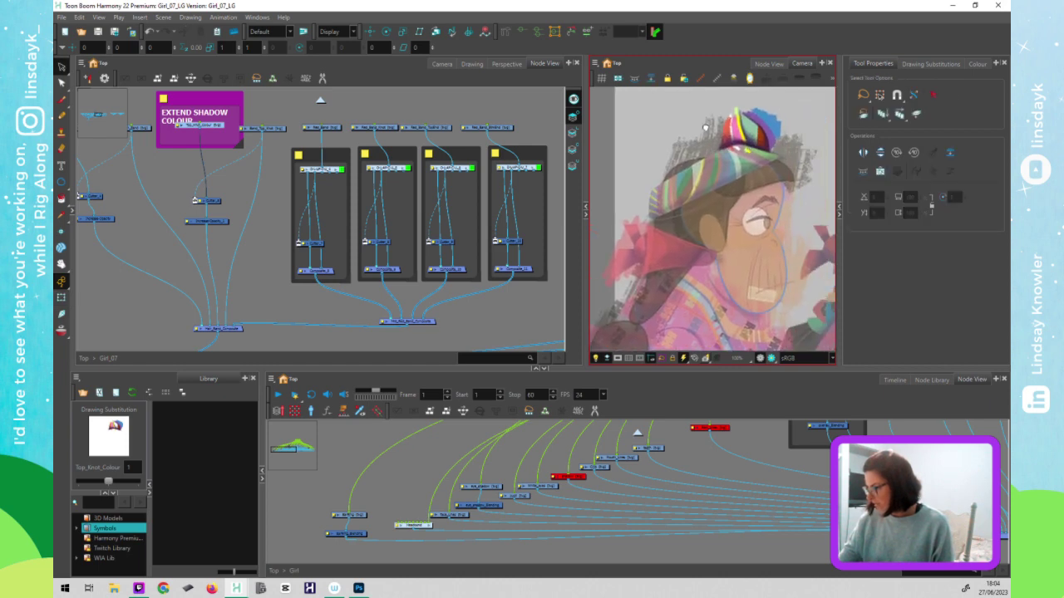
{"action": "left_click", "coordinate": [573, 99]}
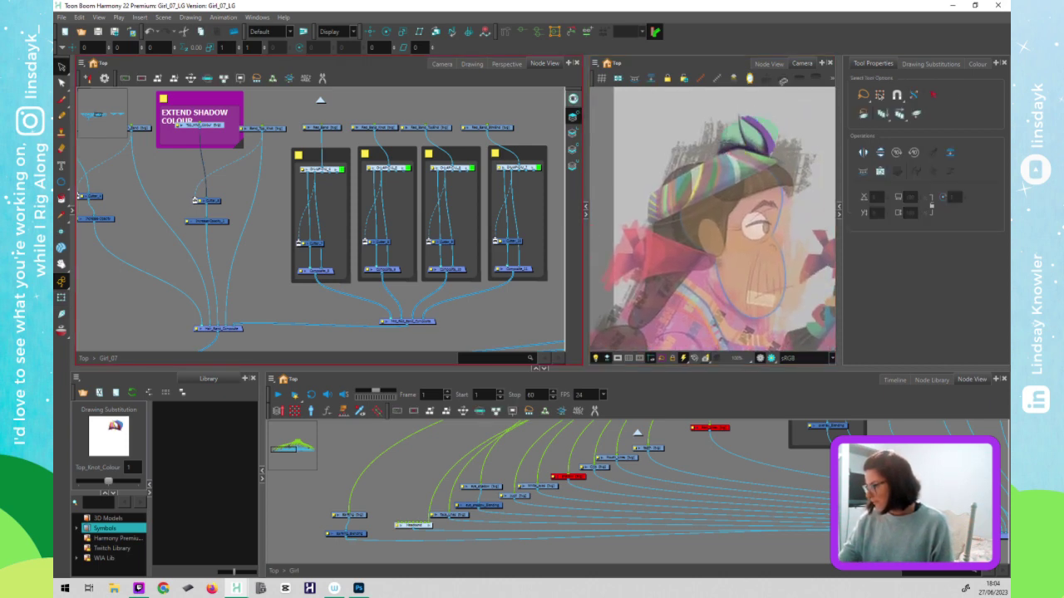
{"action": "key", "text": "2"}
{"action": "key", "text": "2"}
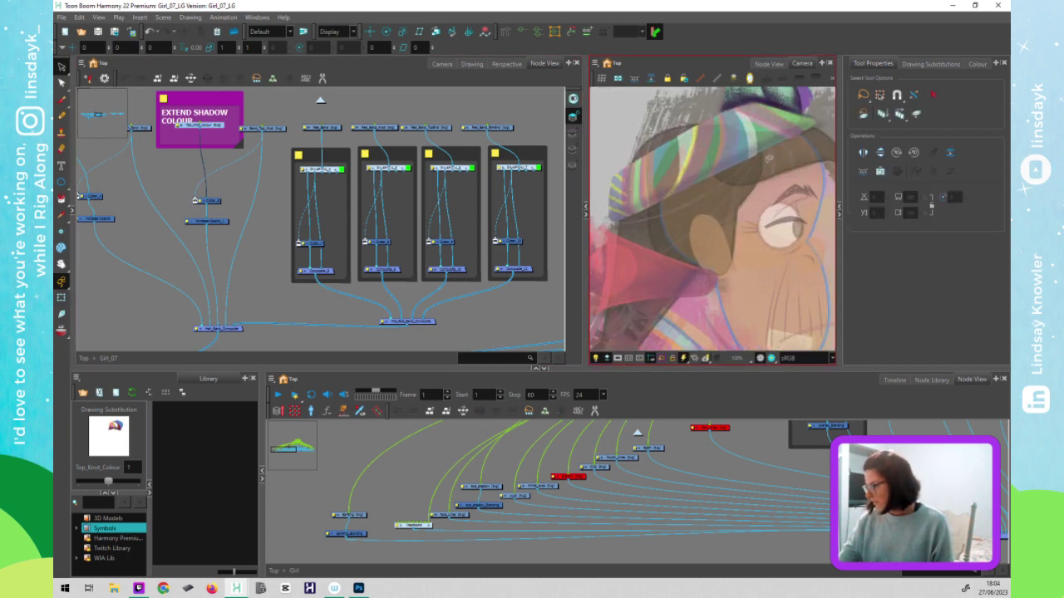
{"action": "left_click_drag", "start_coordinate": [759, 179], "coordinate": [736, 295]}
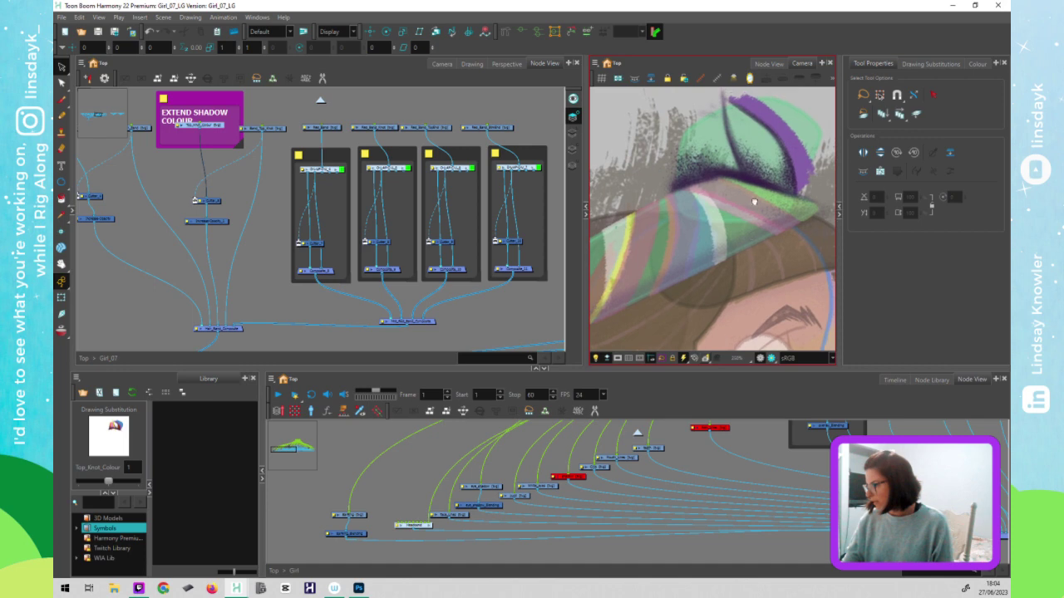
- Duplicate the purple shadow art of the top knot and place the copy in the empty area above the hat
{"action": "left_click", "coordinate": [757, 193]}
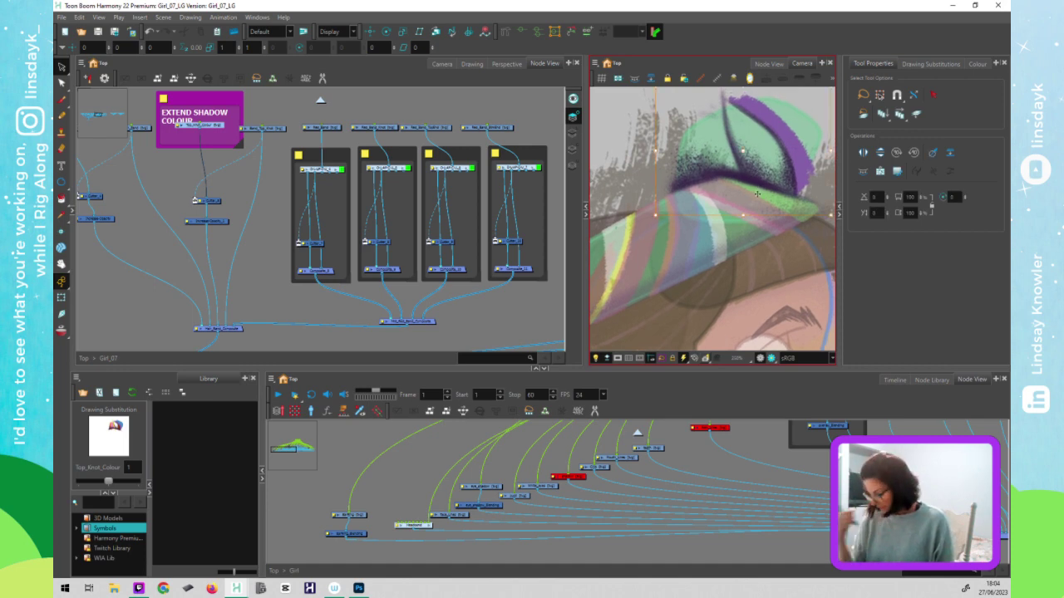
{"action": "key", "text": "ctrl+v"}
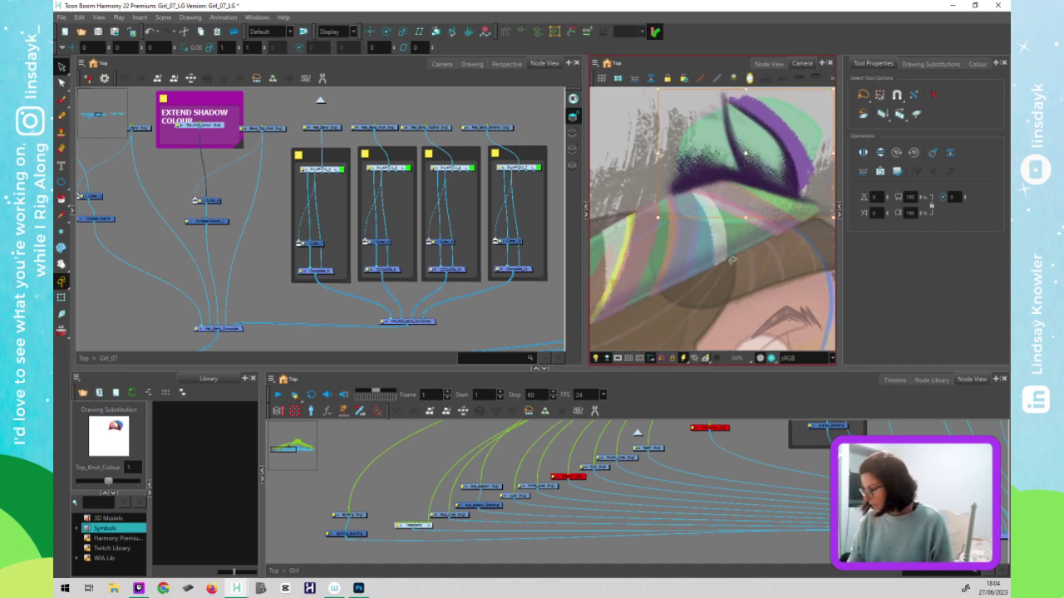
{"action": "left_click_drag", "start_coordinate": [752, 179], "coordinate": [729, 304]}
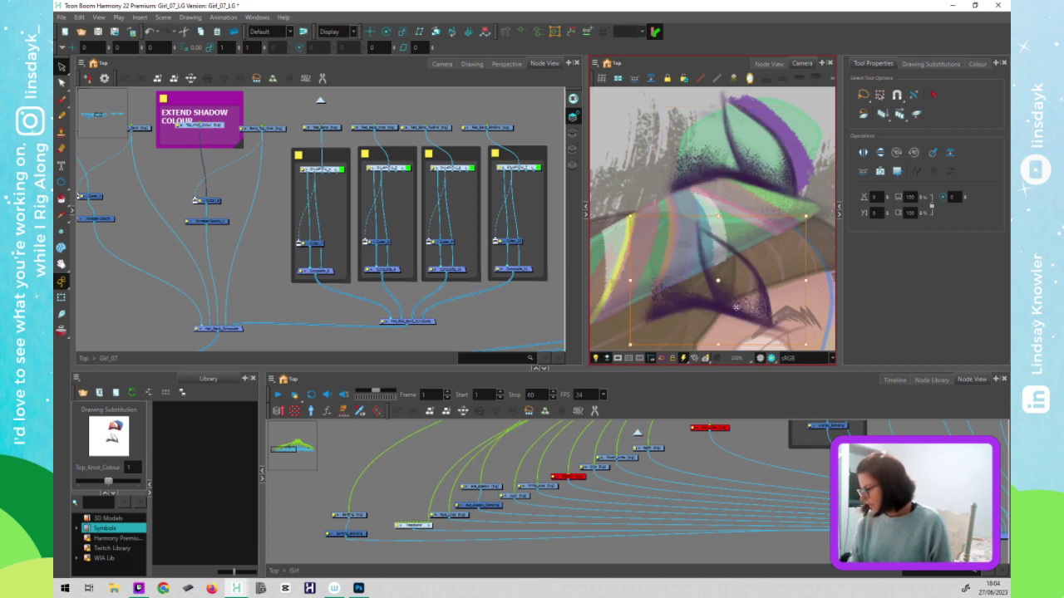
{"action": "scroll", "coordinate": [738, 314], "scroll_direction": "down", "scroll_amount": 4}
{"action": "mouse_move", "coordinate": [743, 273]}
{"action": "left_mouse_down"}
{"action": "mouse_move", "coordinate": [729, 130]}
{"action": "mouse_move", "coordinate": [745, 141]}
{"action": "left_mouse_up"}
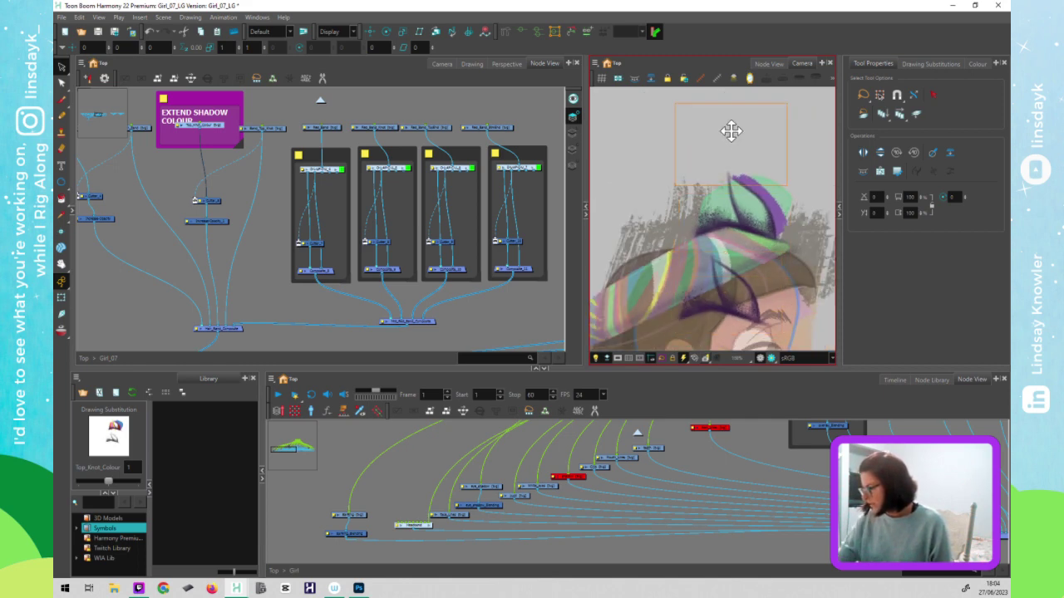
- Cut away the leaf-shaped upper lines of the copied shadow with the Cutter, keeping only its curved base
{"action": "scroll", "coordinate": [727, 227], "scroll_direction": "up", "scroll_amount": 2}
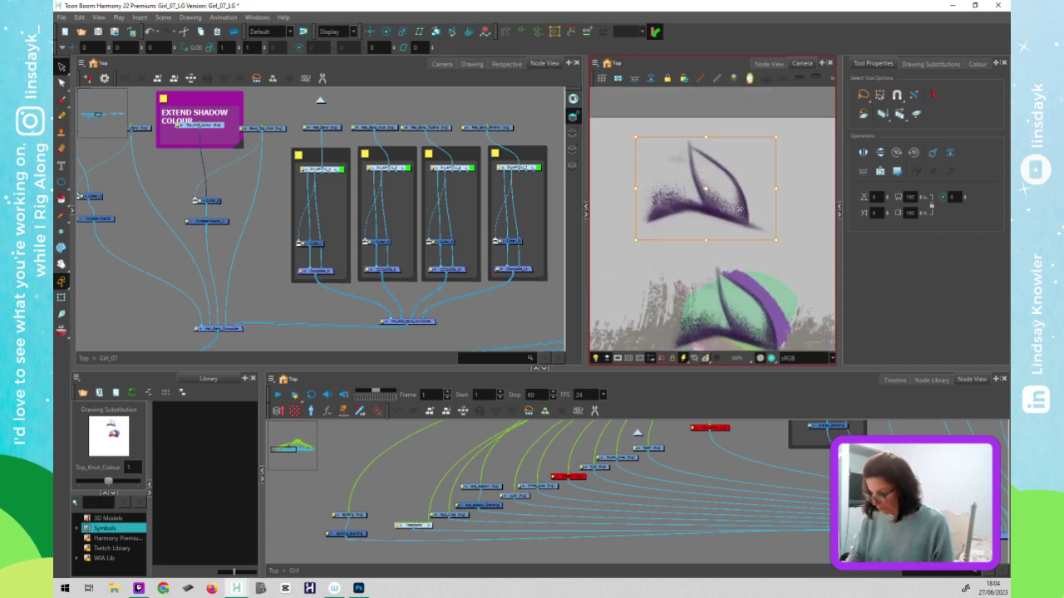
{"action": "scroll", "coordinate": [740, 209], "scroll_direction": "up", "scroll_amount": 2}
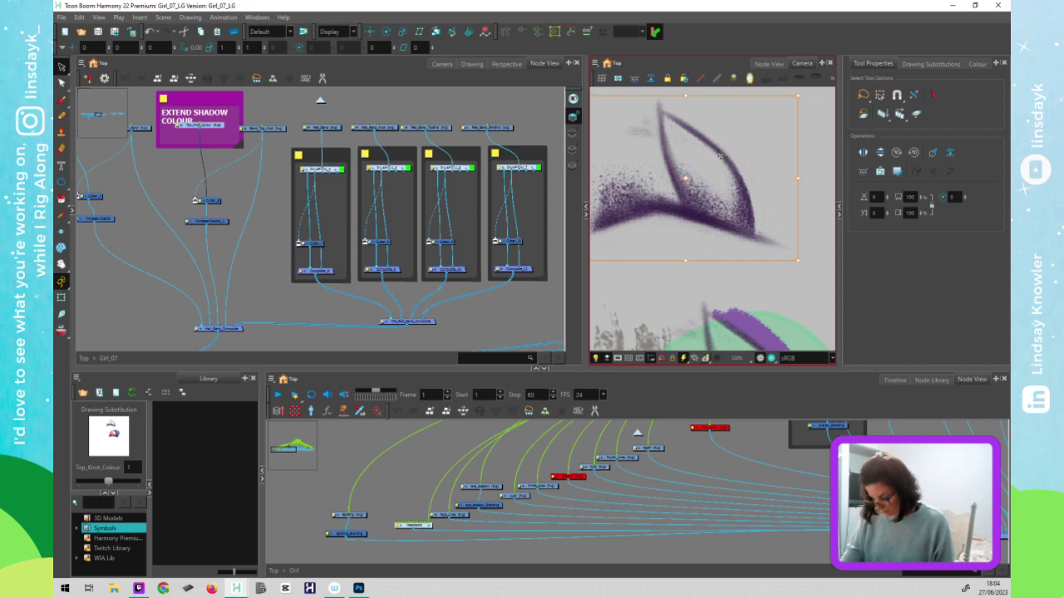
{"action": "key", "text": "alt+t"}
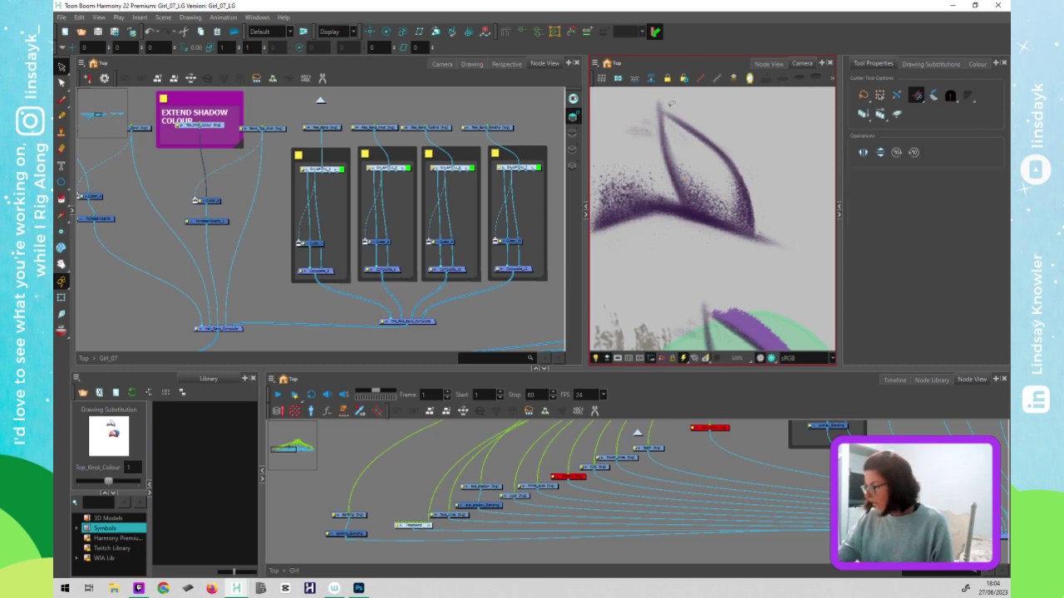
{"action": "mouse_move", "coordinate": [672, 92]}
{"action": "left_mouse_down"}
{"action": "mouse_move", "coordinate": [665, 135]}
{"action": "mouse_move", "coordinate": [709, 148]}
{"action": "mouse_move", "coordinate": [774, 139]}
{"action": "mouse_move", "coordinate": [660, 77]}
{"action": "left_mouse_up"}
{"action": "left_click_drag", "start_coordinate": [657, 121], "coordinate": [678, 190]}
{"action": "left_click_drag", "start_coordinate": [660, 115], "coordinate": [663, 121]}
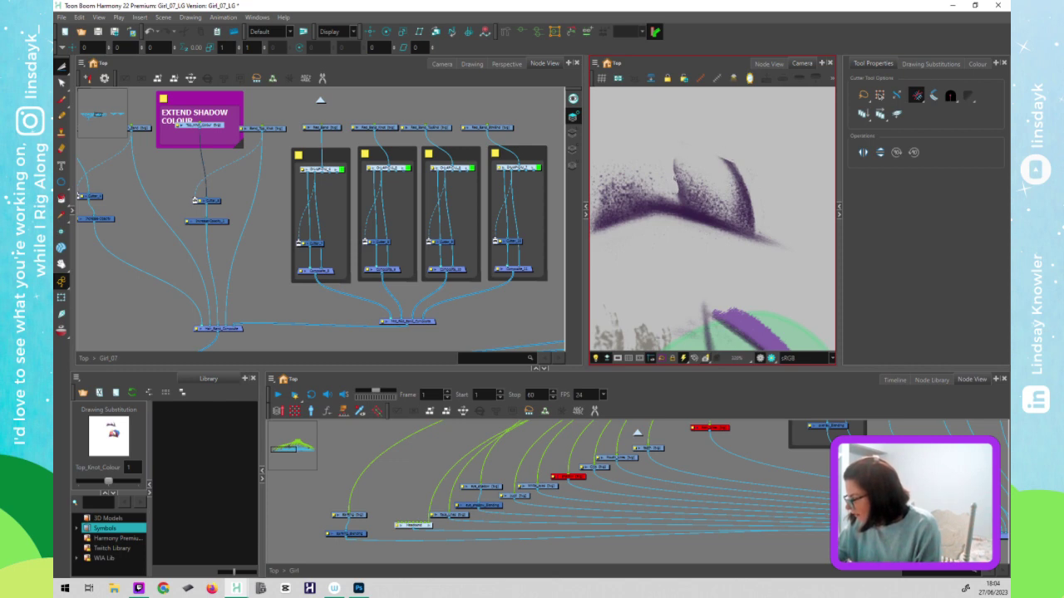
{"action": "mouse_move", "coordinate": [687, 149]}
{"action": "left_mouse_down"}
{"action": "mouse_move", "coordinate": [684, 189]}
{"action": "mouse_move", "coordinate": [672, 153]}
{"action": "mouse_move", "coordinate": [764, 177]}
{"action": "mouse_move", "coordinate": [729, 150]}
{"action": "left_mouse_up"}
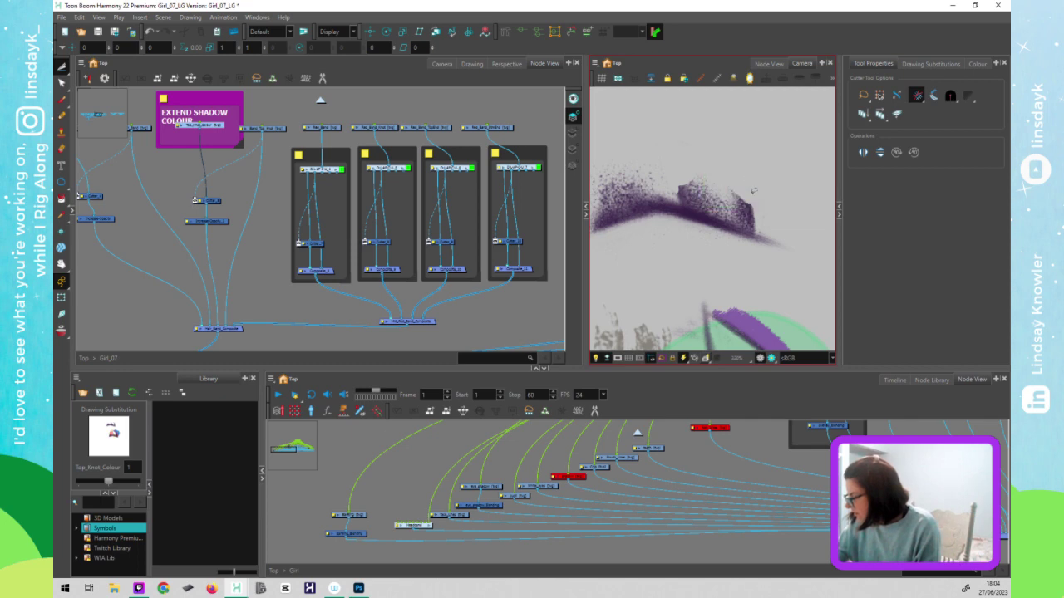
- Try the trimmed shadow copy over the base of the top knot, and move it back above the hat
{"action": "scroll", "coordinate": [777, 274], "scroll_direction": "down", "scroll_amount": 2}
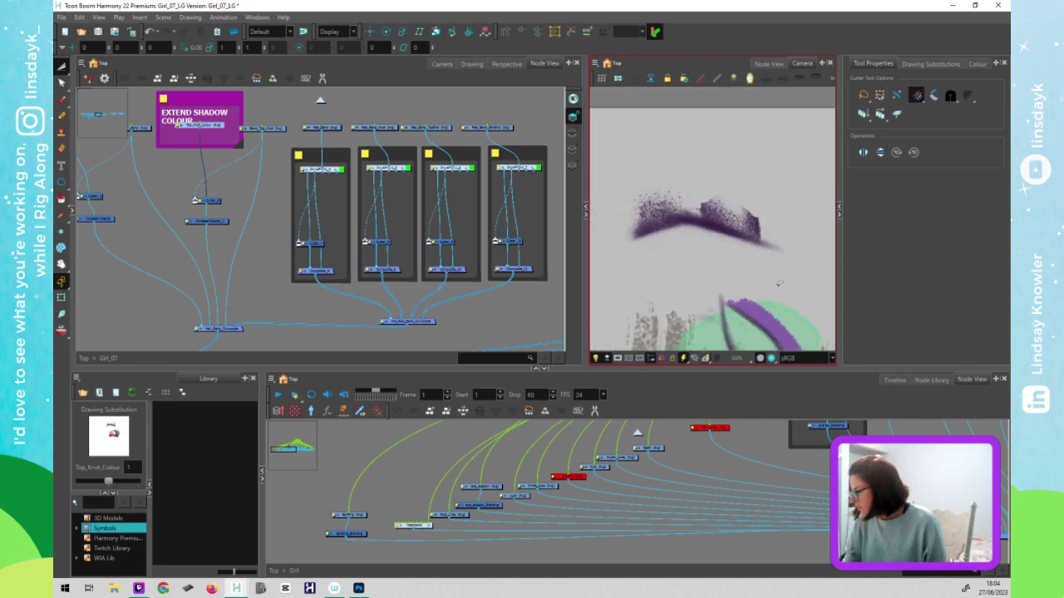
{"action": "scroll", "coordinate": [779, 284], "scroll_direction": "down", "scroll_amount": 1}
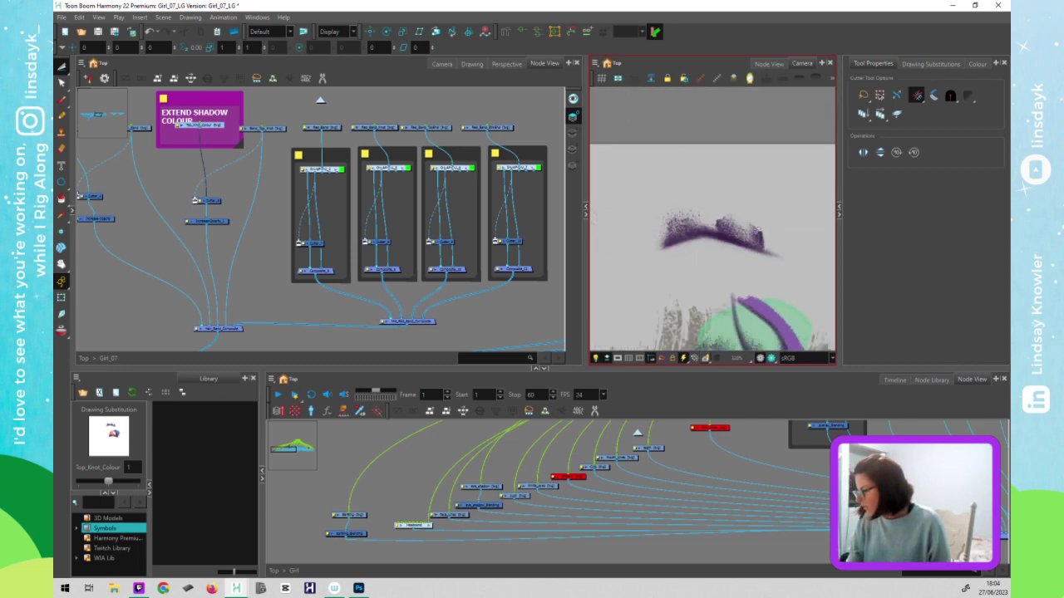
{"action": "key", "text": "alt+s"}
{"action": "left_click_drag", "start_coordinate": [753, 247], "coordinate": [714, 148]}
{"action": "key", "text": "ctrl+a"}
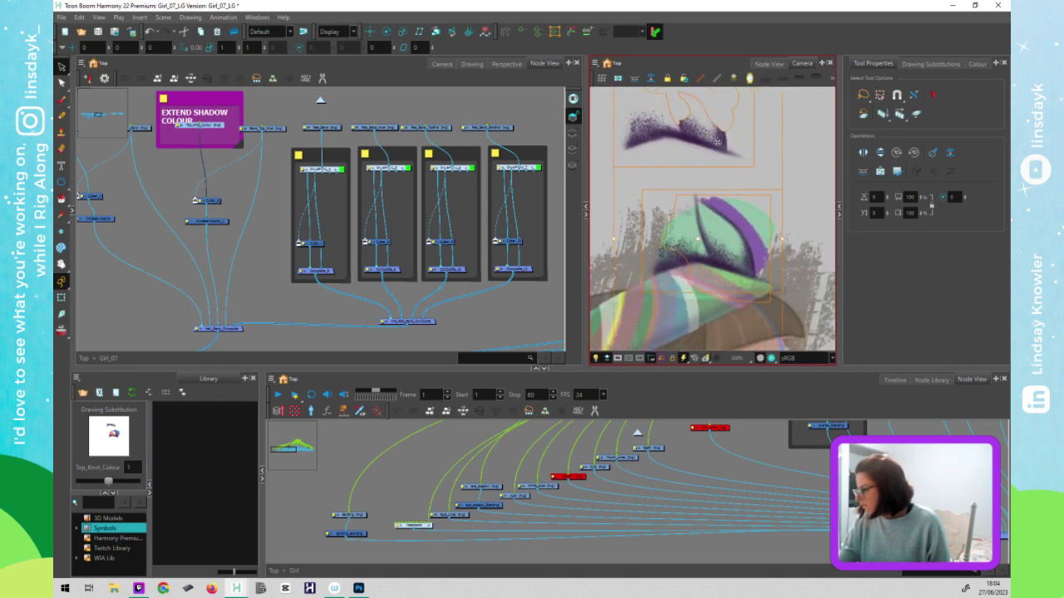
{"action": "left_click", "coordinate": [745, 140]}
{"action": "left_click", "coordinate": [722, 142]}
{"action": "mouse_move", "coordinate": [722, 142]}
{"action": "left_mouse_down"}
{"action": "mouse_move", "coordinate": [762, 277]}
{"action": "mouse_move", "coordinate": [718, 282]}
{"action": "mouse_move", "coordinate": [725, 272]}
{"action": "left_mouse_up"}
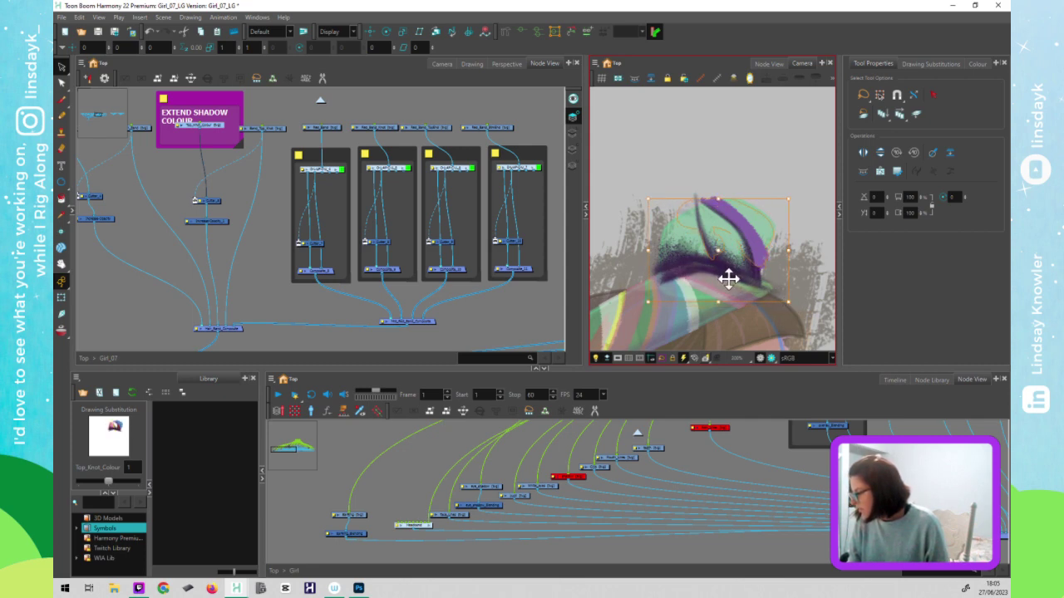
{"action": "mouse_move", "coordinate": [730, 279]}
{"action": "left_mouse_down"}
{"action": "mouse_move", "coordinate": [749, 297]}
{"action": "mouse_move", "coordinate": [779, 296]}
{"action": "mouse_move", "coordinate": [750, 158]}
{"action": "left_mouse_up"}
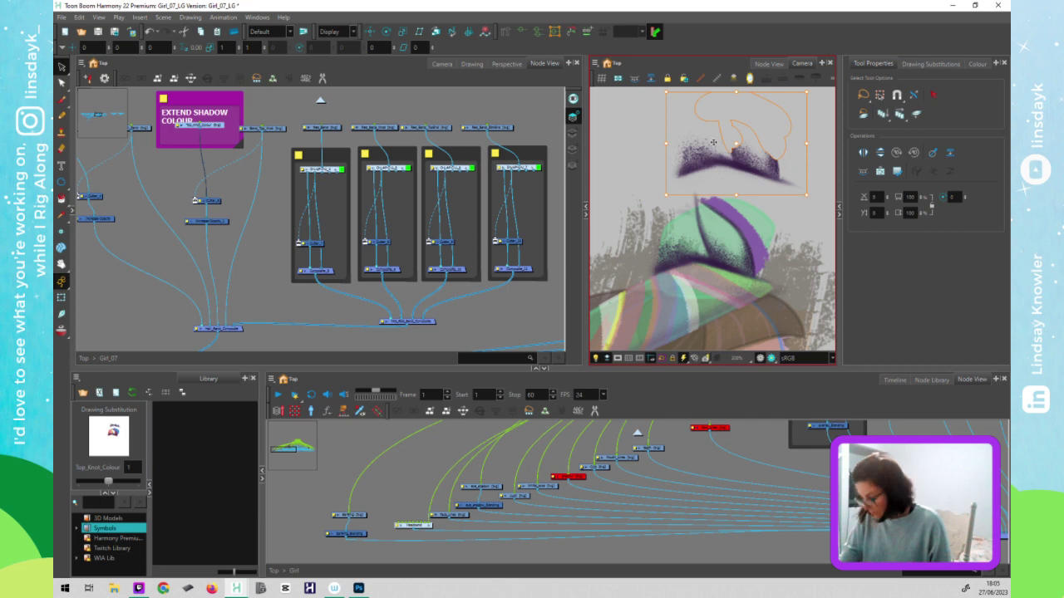
- Cut excess speckles off the shadow copy's upper-left edge and place it over the base of the top knot
{"action": "key", "text": "alt+t"}
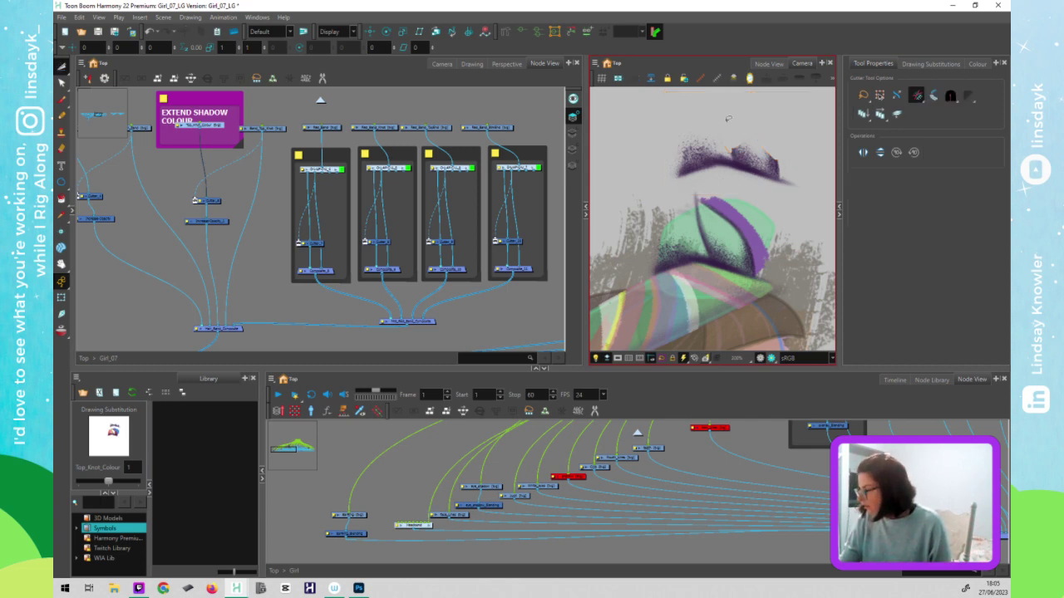
{"action": "mouse_move", "coordinate": [651, 171]}
{"action": "left_mouse_down"}
{"action": "mouse_move", "coordinate": [698, 119]}
{"action": "mouse_move", "coordinate": [701, 146]}
{"action": "left_mouse_up"}
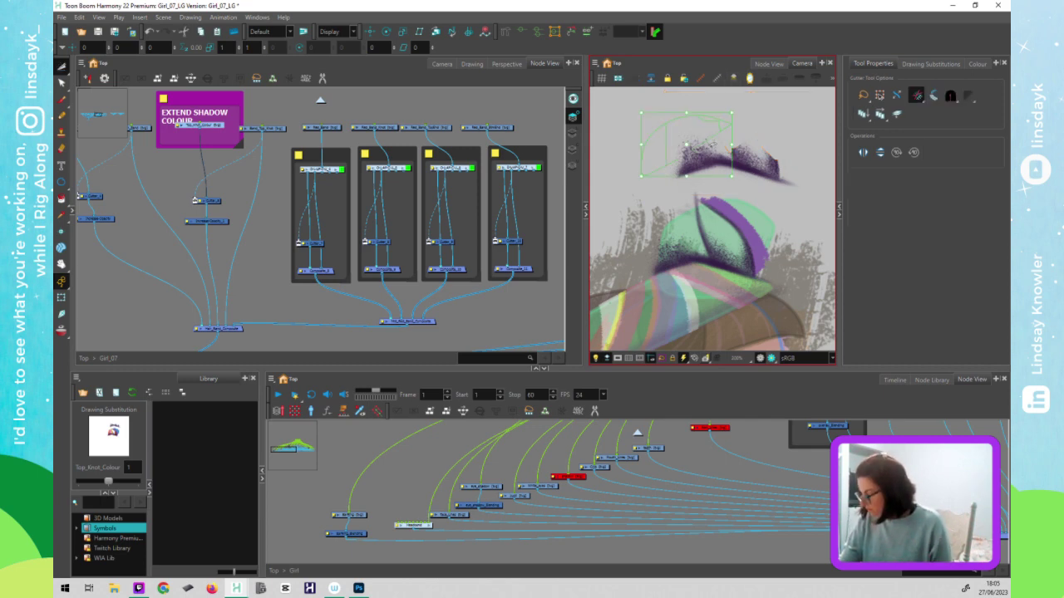
{"action": "key", "text": "Delete"}
{"action": "mouse_move", "coordinate": [660, 175]}
{"action": "left_mouse_down"}
{"action": "mouse_move", "coordinate": [718, 144]}
{"action": "mouse_move", "coordinate": [721, 111]}
{"action": "mouse_move", "coordinate": [764, 152]}
{"action": "mouse_move", "coordinate": [793, 161]}
{"action": "mouse_move", "coordinate": [746, 245]}
{"action": "mouse_move", "coordinate": [752, 267]}
{"action": "mouse_move", "coordinate": [742, 279]}
{"action": "mouse_move", "coordinate": [760, 215]}
{"action": "mouse_move", "coordinate": [746, 283]}
{"action": "left_mouse_up"}
{"action": "key", "text": "Delete"}
{"action": "key", "text": "Escape"}
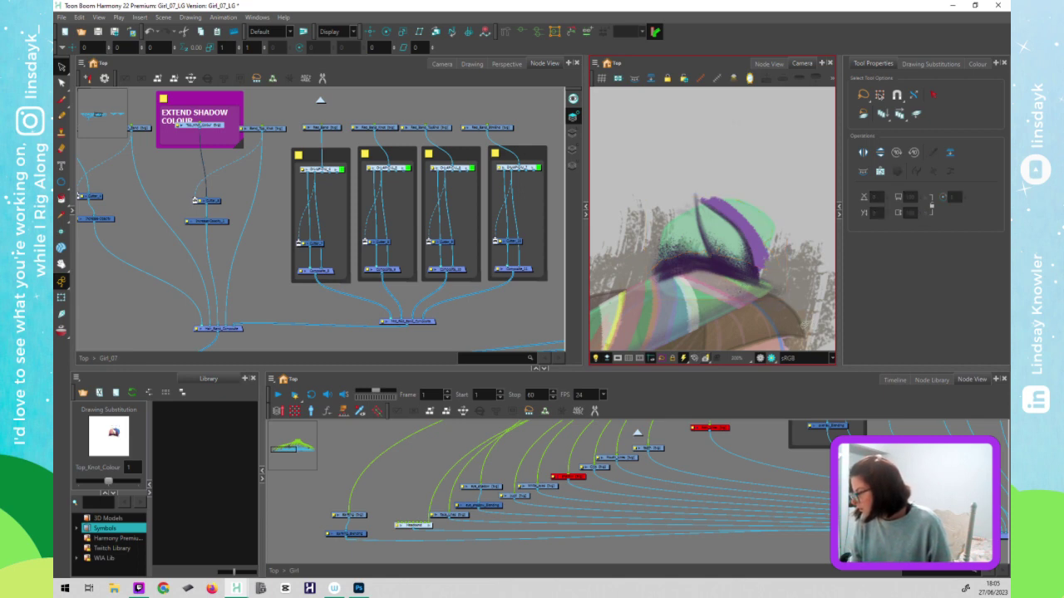
- Move the shadow copy above the hat again and cut off more of its speckled upper edge
{"action": "left_click", "coordinate": [748, 271]}
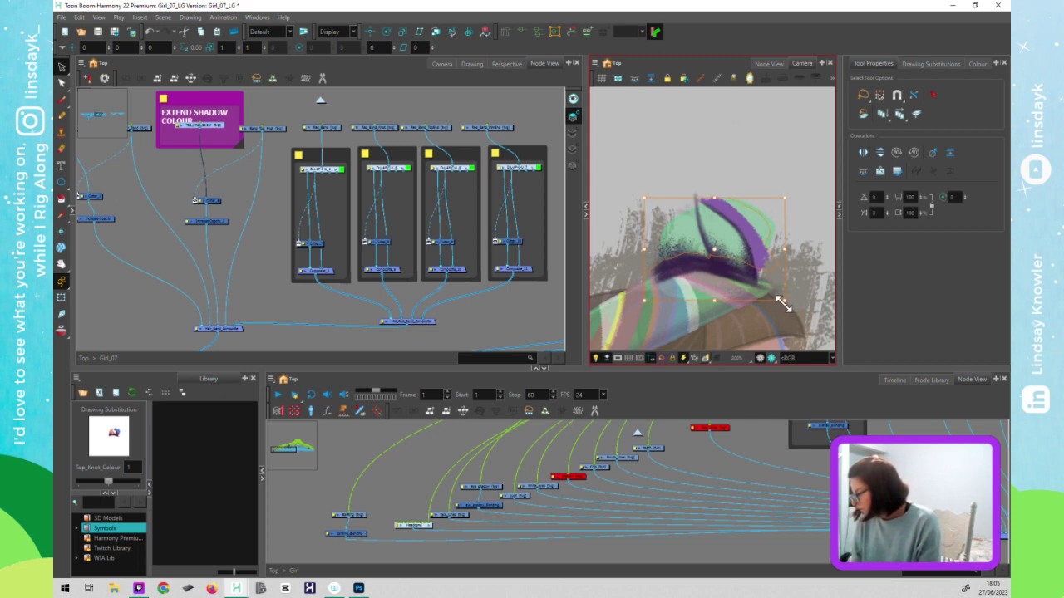
{"action": "mouse_move", "coordinate": [714, 301]}
{"action": "left_mouse_down"}
{"action": "mouse_move", "coordinate": [715, 334]}
{"action": "mouse_move", "coordinate": [746, 289]}
{"action": "mouse_move", "coordinate": [753, 179]}
{"action": "mouse_move", "coordinate": [743, 141]}
{"action": "mouse_move", "coordinate": [731, 148]}
{"action": "left_mouse_up"}
{"action": "left_click", "coordinate": [741, 283]}
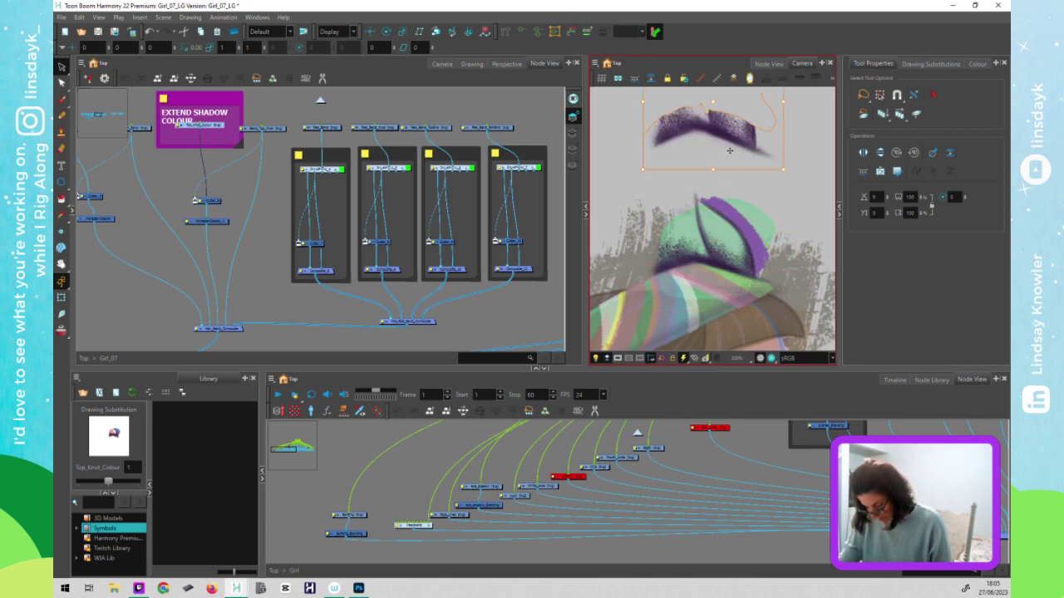
{"action": "key", "text": "alt+t"}
{"action": "left_click_drag", "start_coordinate": [655, 139], "coordinate": [616, 160]}
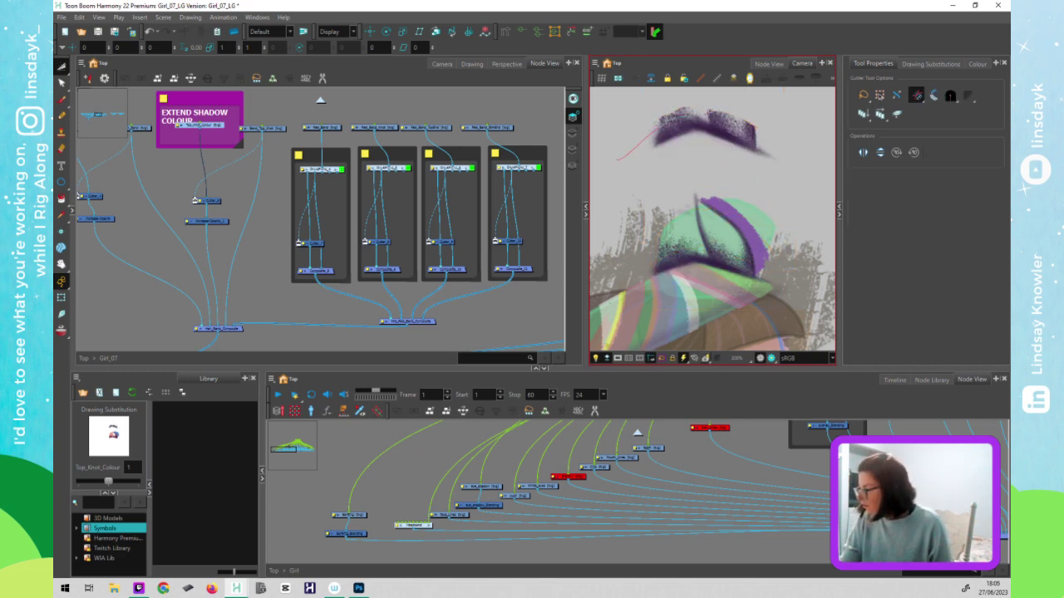
{"action": "mouse_move", "coordinate": [736, 98]}
{"action": "left_mouse_down"}
{"action": "mouse_move", "coordinate": [668, 106]}
{"action": "mouse_move", "coordinate": [712, 108]}
{"action": "mouse_move", "coordinate": [767, 135]}
{"action": "mouse_move", "coordinate": [758, 131]}
{"action": "mouse_move", "coordinate": [775, 88]}
{"action": "mouse_move", "coordinate": [756, 127]}
{"action": "mouse_move", "coordinate": [712, 118]}
{"action": "mouse_move", "coordinate": [723, 93]}
{"action": "left_mouse_up"}
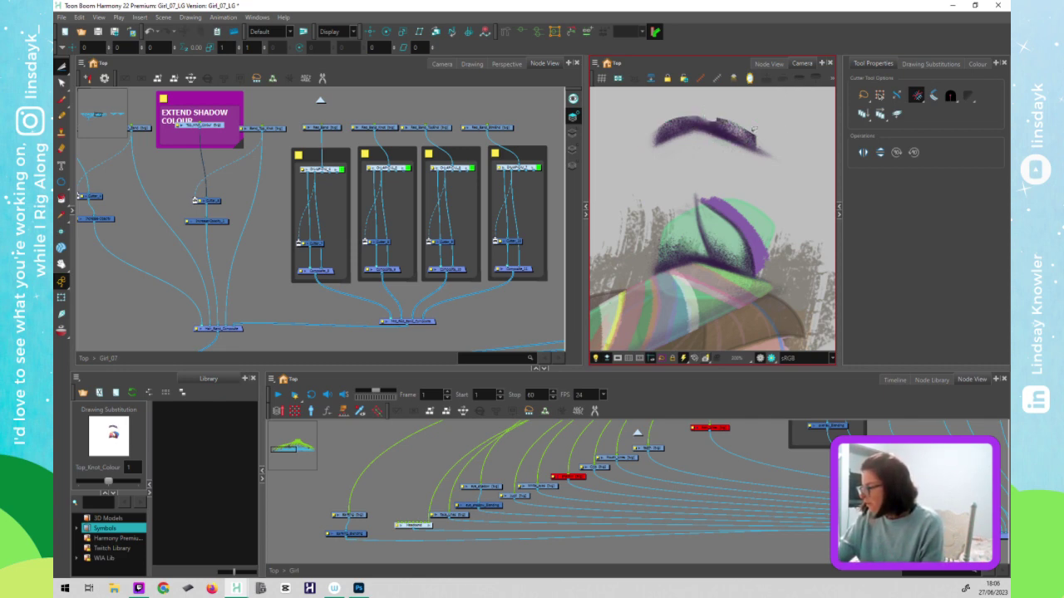
{"action": "key", "text": "Delete"}
{"action": "mouse_move", "coordinate": [755, 147]}
{"action": "left_mouse_down"}
{"action": "mouse_move", "coordinate": [748, 132]}
{"action": "mouse_move", "coordinate": [750, 150]}
{"action": "left_mouse_up"}
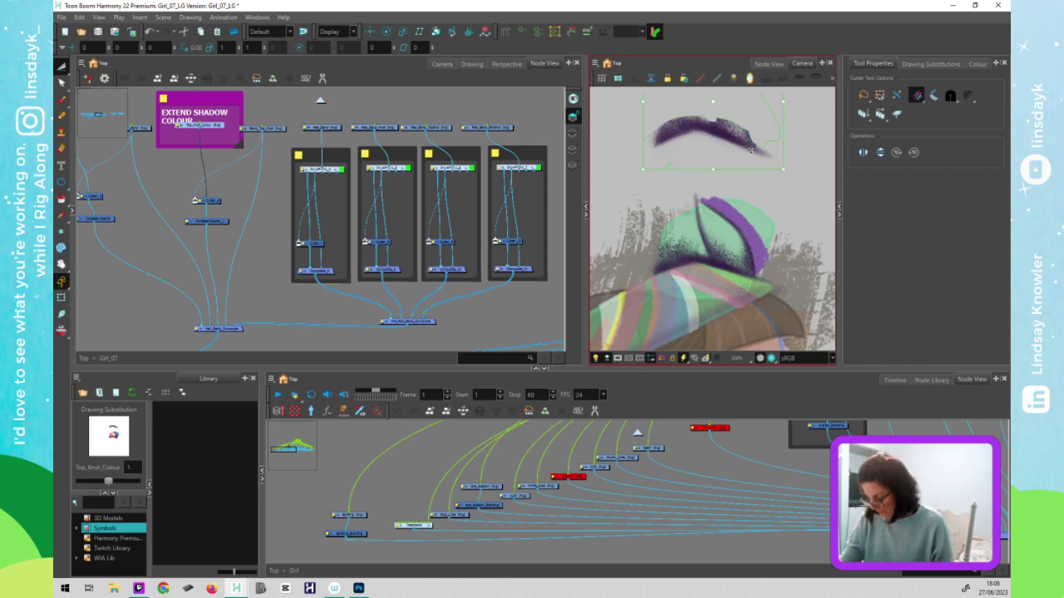
- Position the trimmed shadow copy below the original shadow at the top knot's base to extend the shading
{"action": "key", "text": "alt+s"}
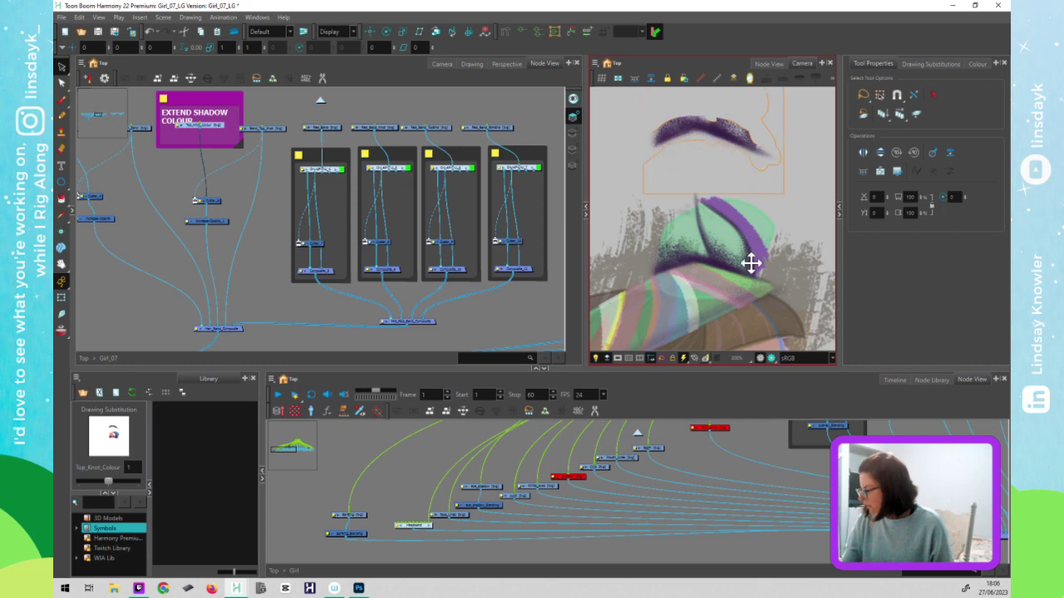
{"action": "left_click", "coordinate": [732, 268]}
{"action": "left_click_drag", "start_coordinate": [733, 269], "coordinate": [735, 283]}
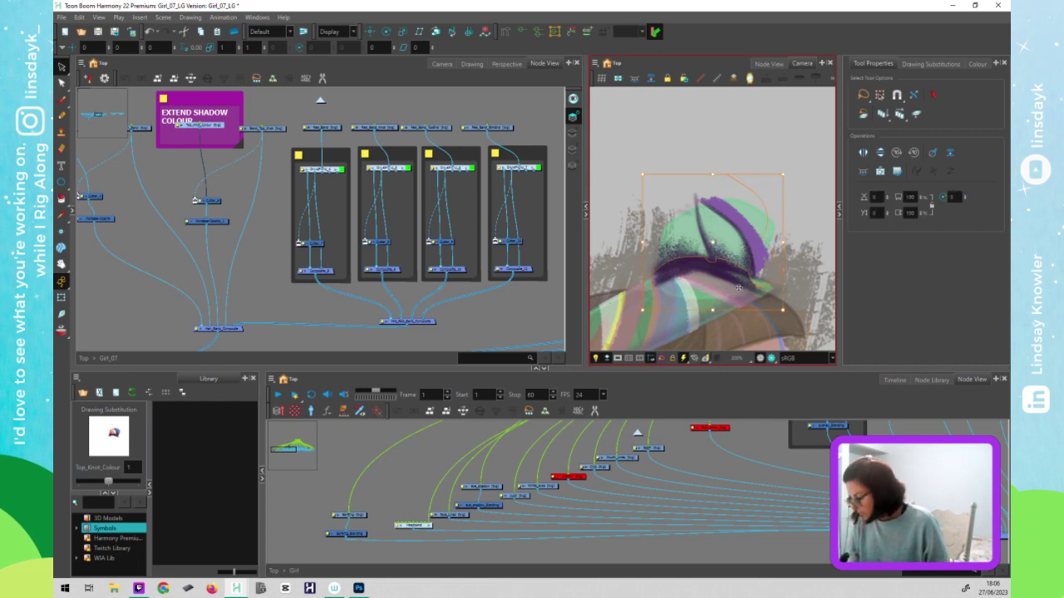
{"action": "mouse_move", "coordinate": [735, 285]}
{"action": "left_mouse_down"}
{"action": "mouse_move", "coordinate": [733, 307]}
{"action": "mouse_move", "coordinate": [738, 292]}
{"action": "left_mouse_up"}
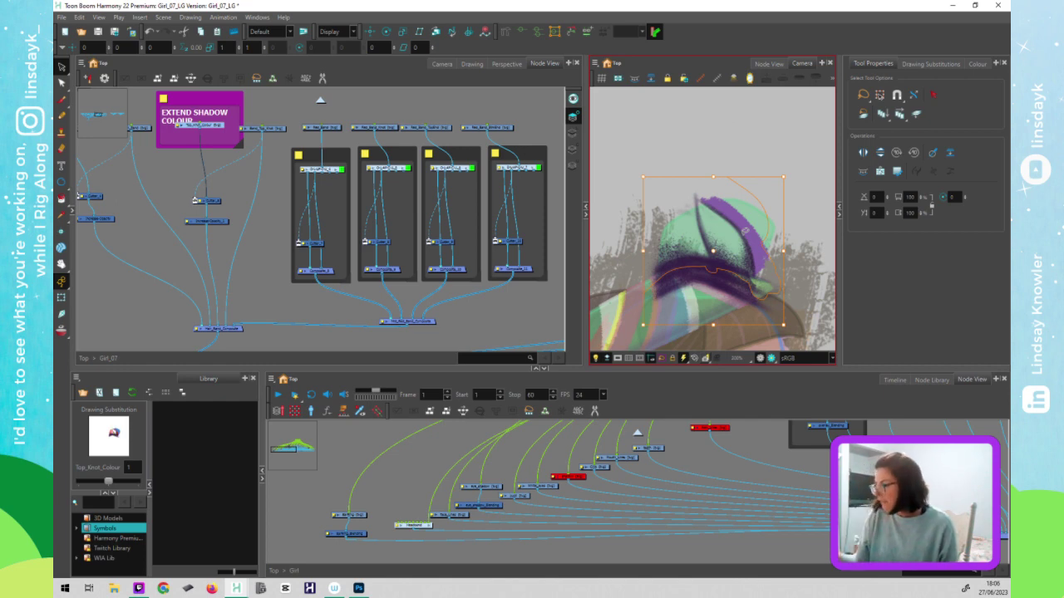
- Move all the strokes on the Top_Knot_Colour drawing's colour art layer to its underlay art layer
{"action": "left_click", "coordinate": [575, 126]}
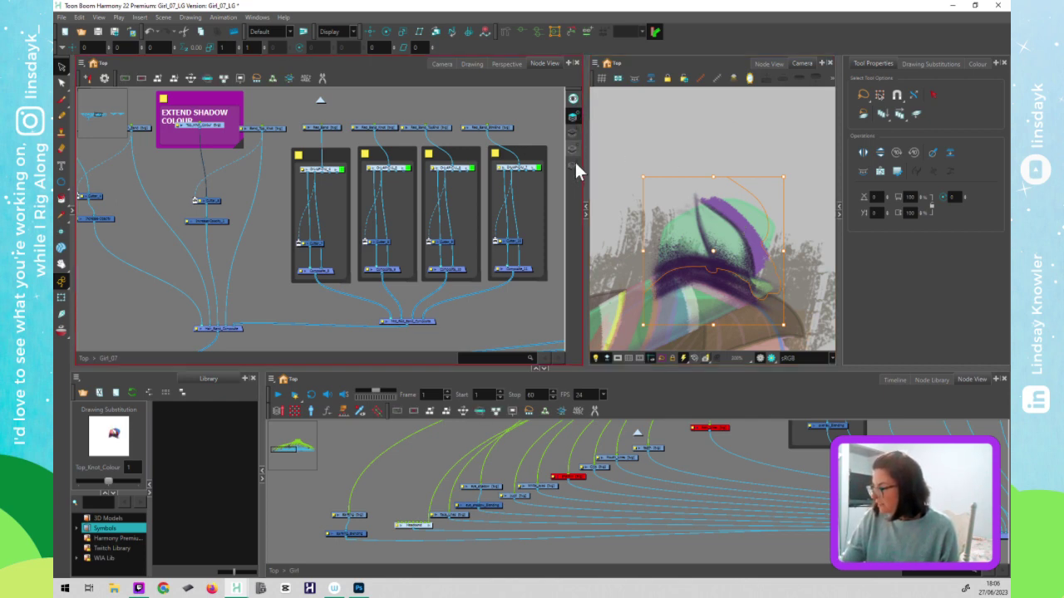
{"action": "left_click", "coordinate": [573, 164]}
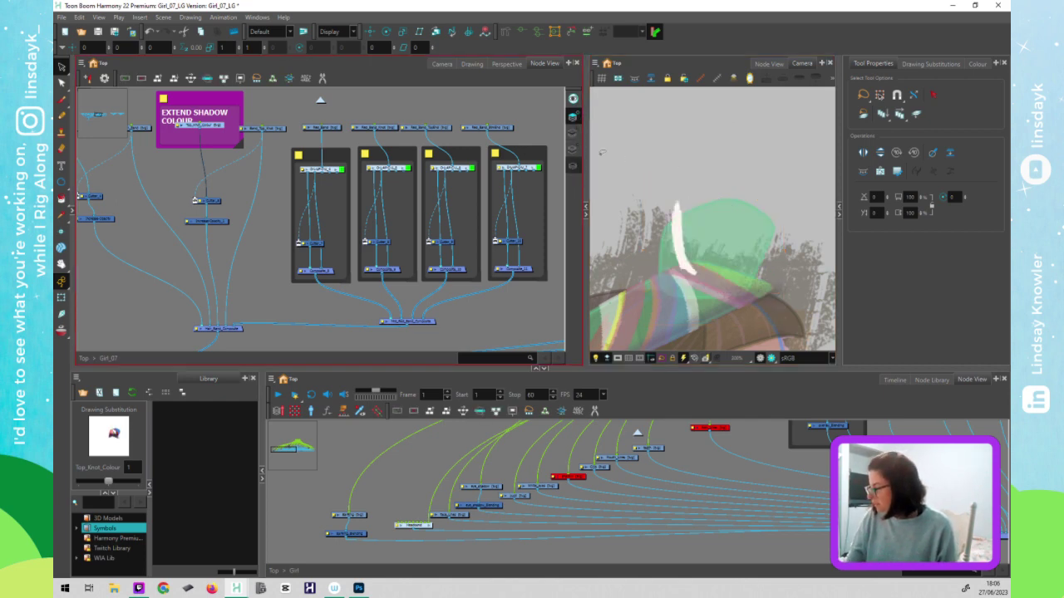
{"action": "left_click", "coordinate": [762, 216]}
{"action": "left_click", "coordinate": [761, 211]}
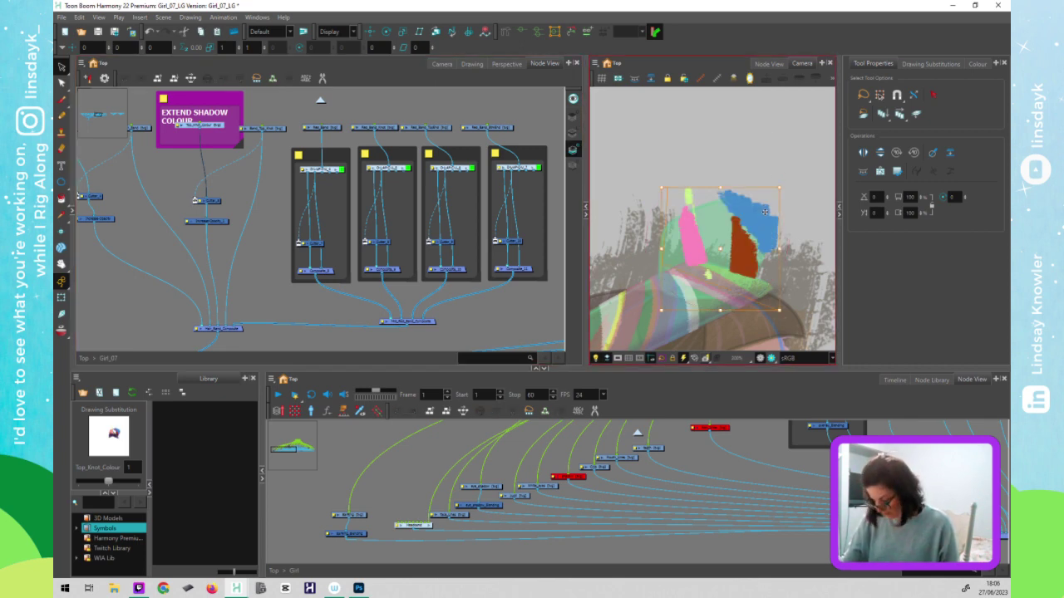
{"action": "key", "text": "ctrl+x"}
{"action": "left_click", "coordinate": [572, 166]}
{"action": "key", "text": "ctrl+v"}
{"action": "key", "text": "ctrl+v"}
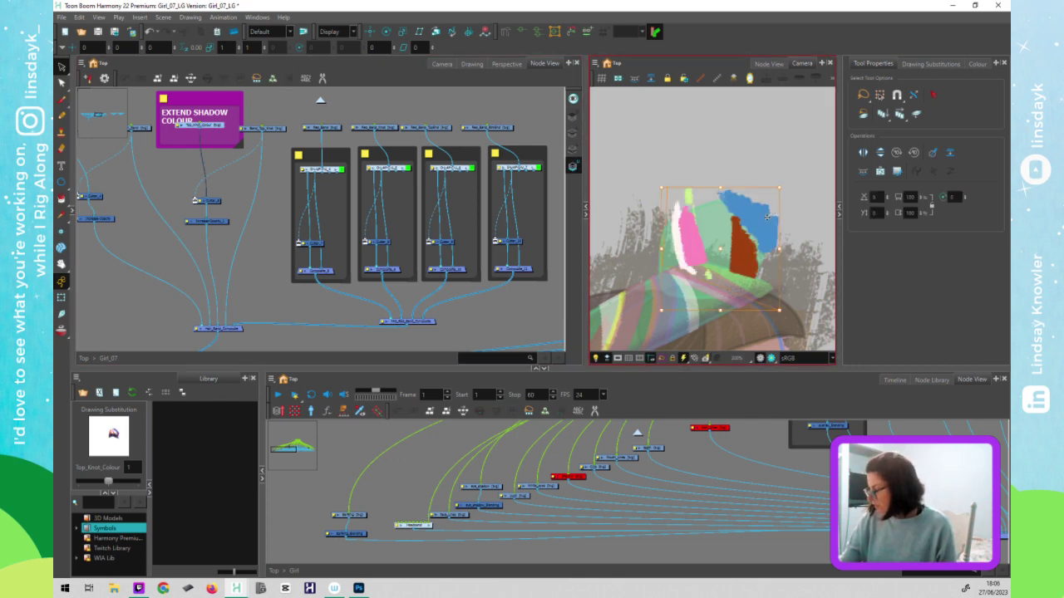
- Move the red and yellow stripes from the top knot's line art layer to its colour art layer
{"action": "left_click", "coordinate": [572, 133]}
{"action": "key", "text": "ctrl+a"}
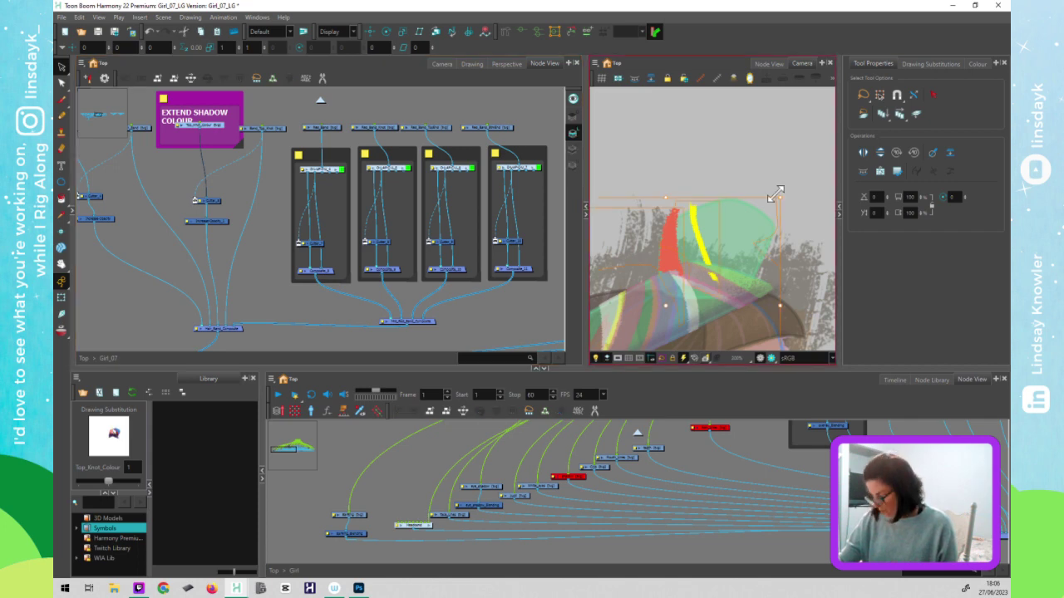
{"action": "key", "text": "ctrl+x"}
{"action": "left_click", "coordinate": [573, 147]}
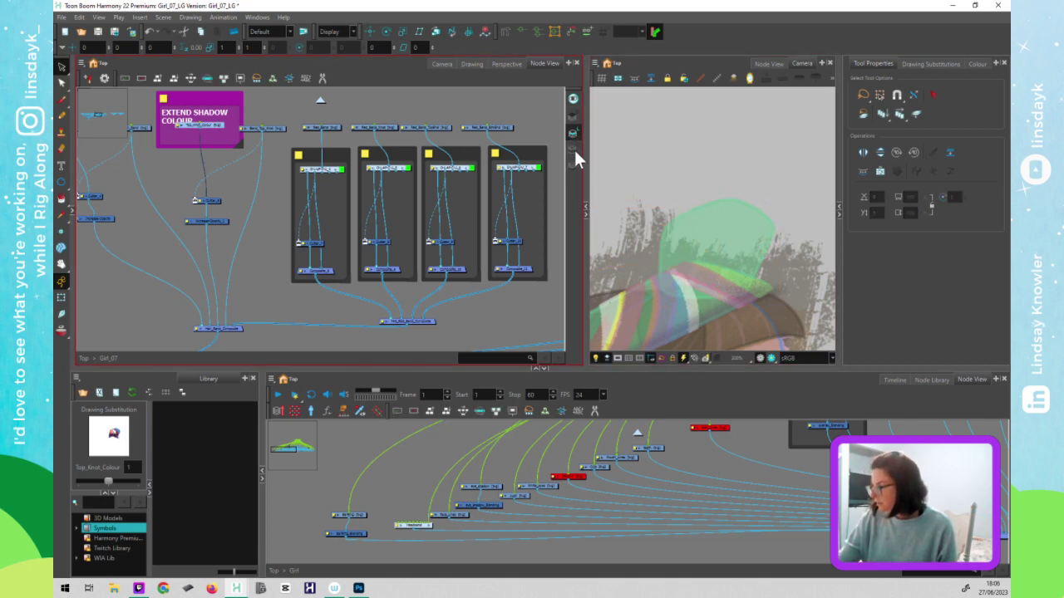
{"action": "left_click", "coordinate": [736, 186]}
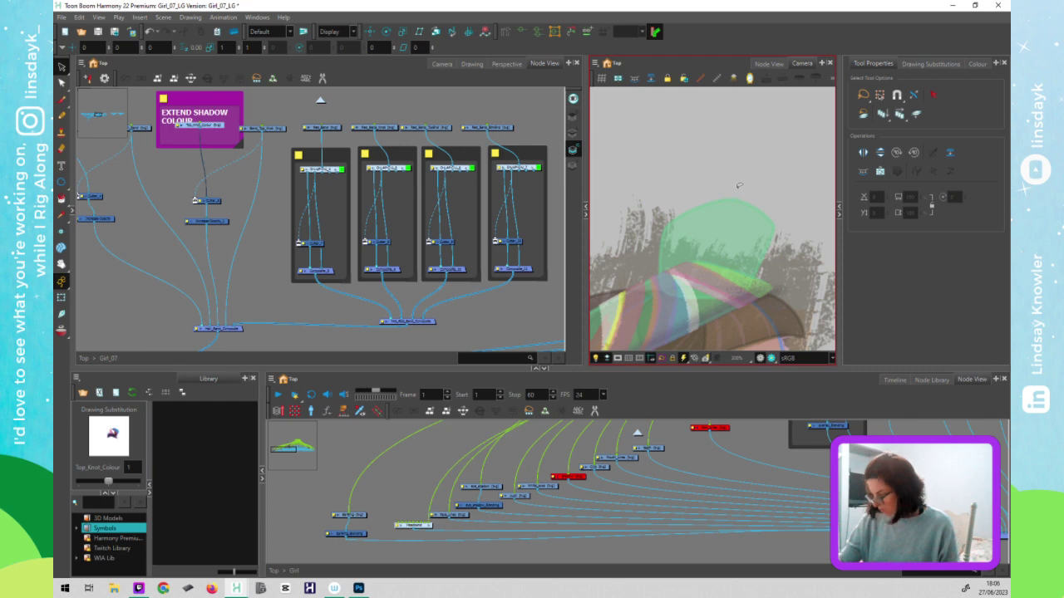
{"action": "key", "text": "ctrl+v"}
- Move the purple stripe from the top knot's overlay art layer to its line art layer, leaving the shadows on the overlay
{"action": "left_click", "coordinate": [572, 116]}
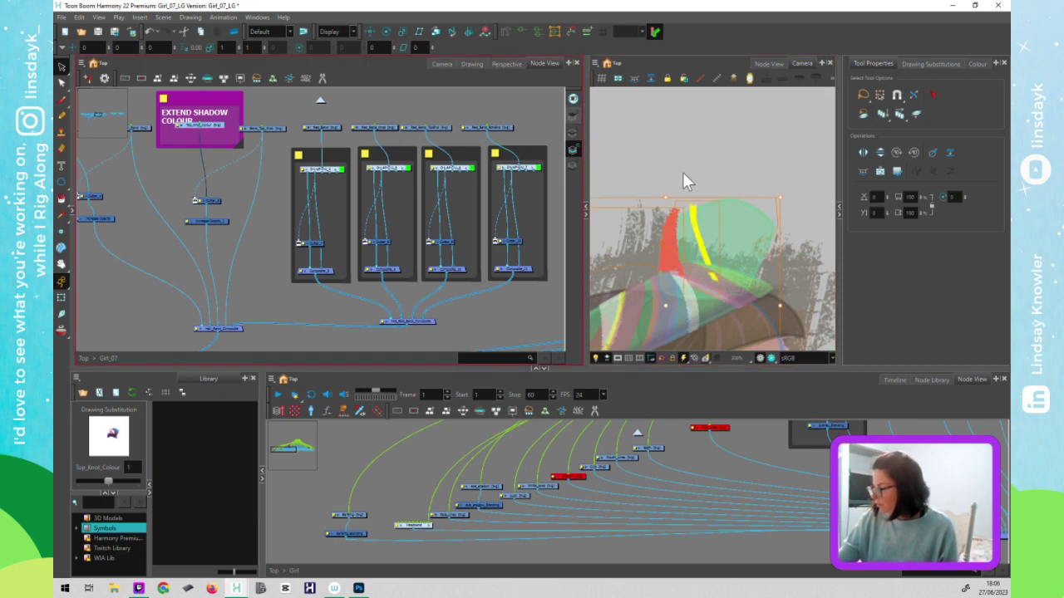
{"action": "left_click", "coordinate": [752, 214]}
{"action": "key", "text": "ctrl+v"}
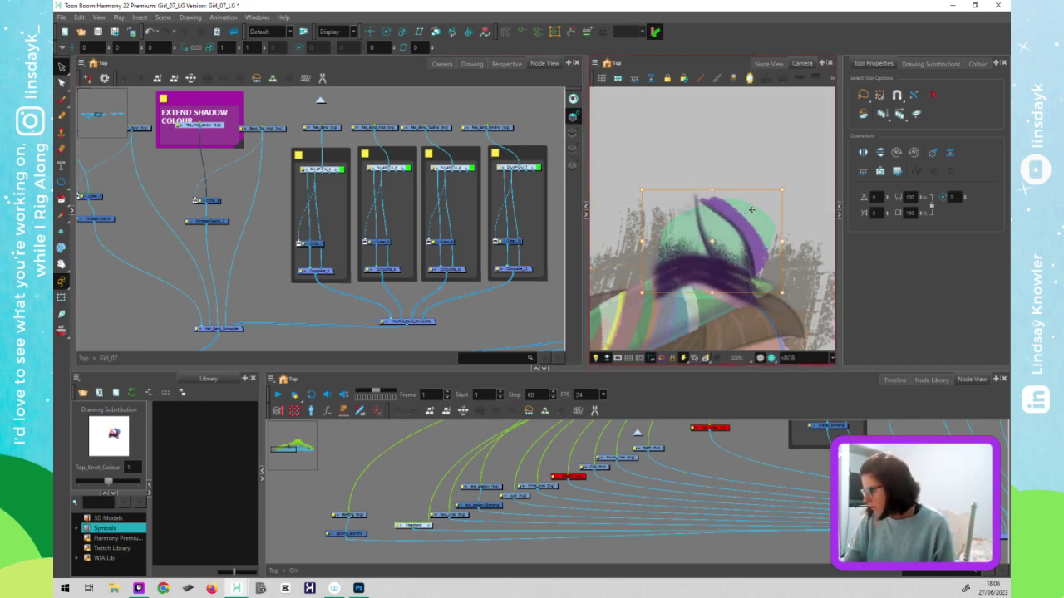
{"action": "left_click", "coordinate": [754, 219]}
{"action": "left_click", "coordinate": [754, 233]}
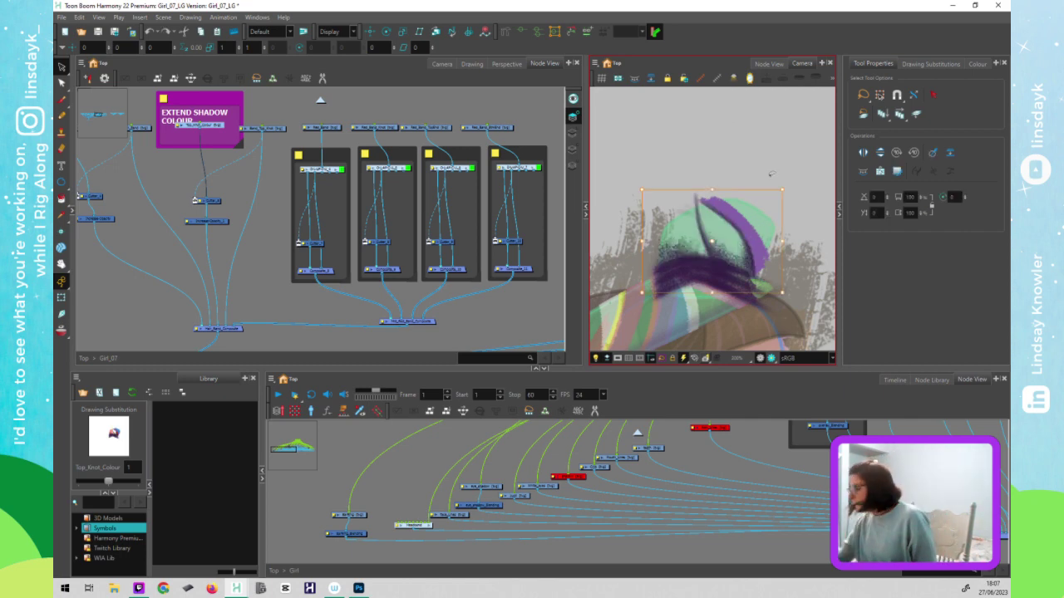
{"action": "right_click", "coordinate": [701, 251]}
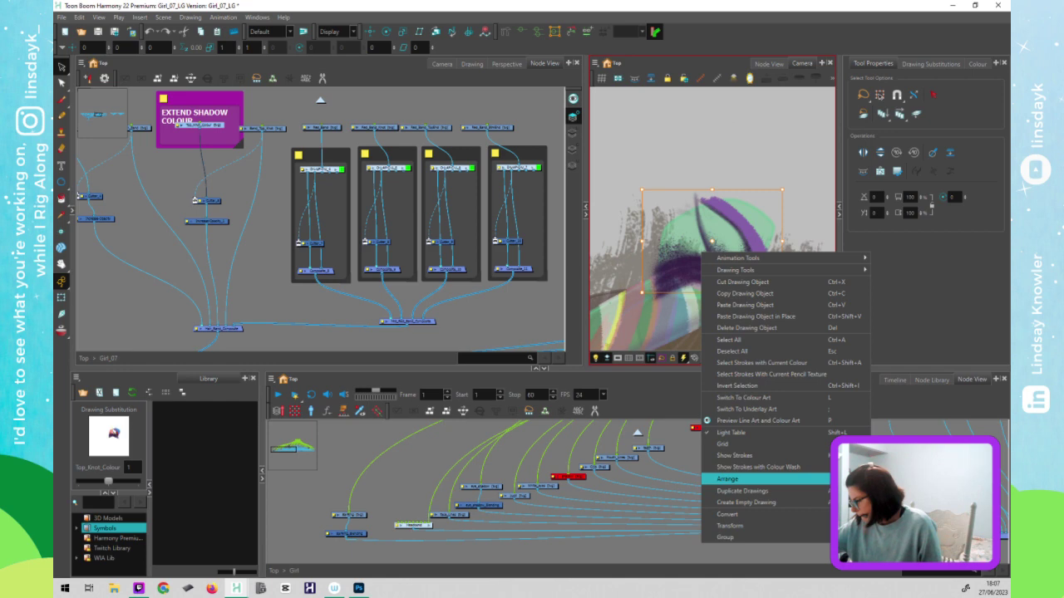
{"action": "left_click", "coordinate": [866, 392]}
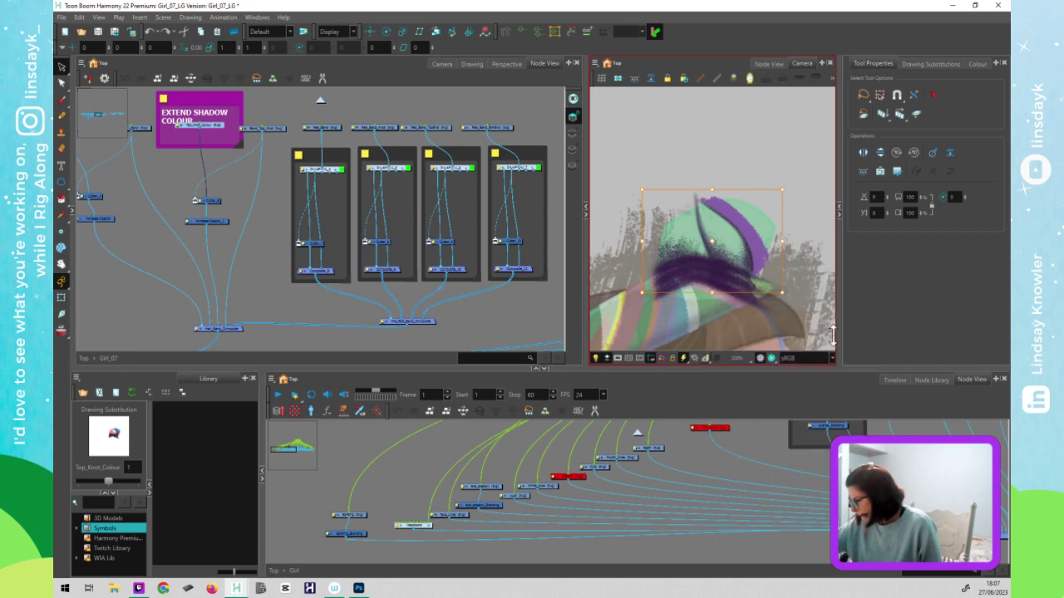
{"action": "left_click", "coordinate": [771, 246]}
{"action": "left_click", "coordinate": [760, 245]}
{"action": "key", "text": "ctrl+x"}
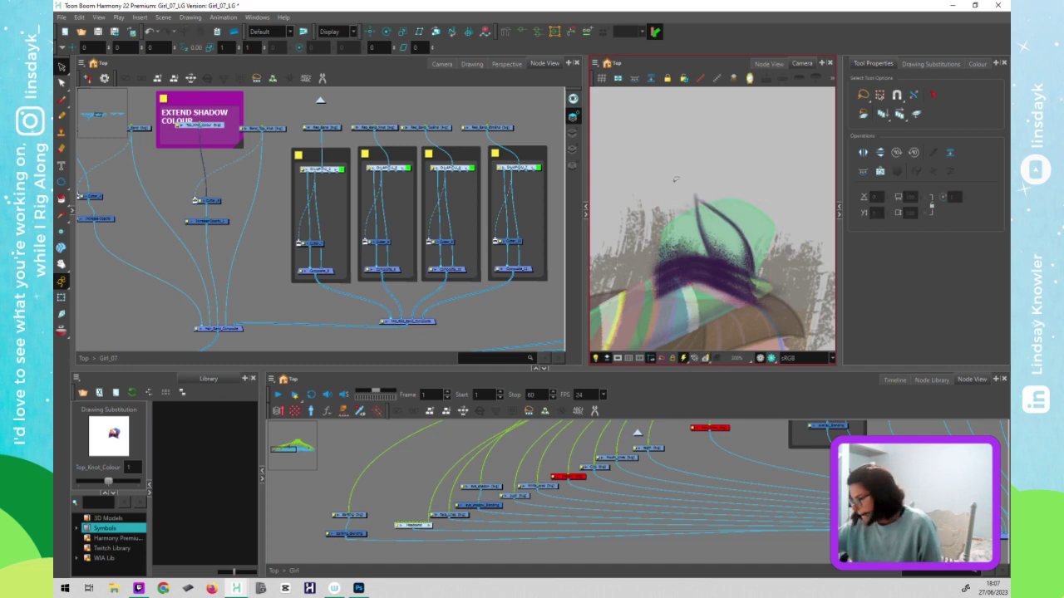
{"action": "left_click", "coordinate": [575, 130]}
{"action": "left_click", "coordinate": [575, 132]}
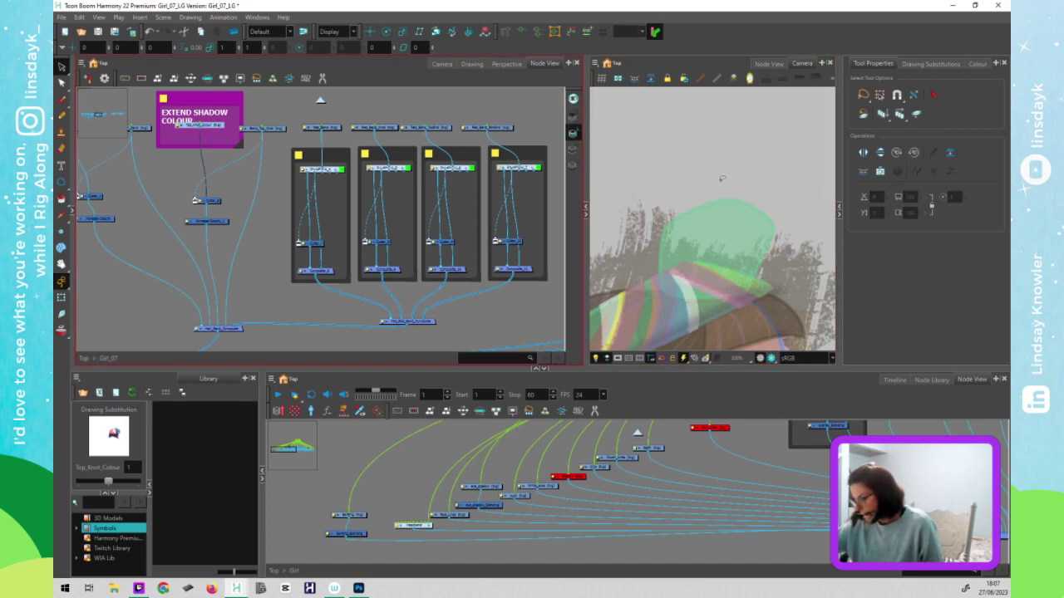
{"action": "left_click", "coordinate": [721, 179]}
{"action": "key", "text": "ctrl+a"}
{"action": "key", "text": "Escape"}
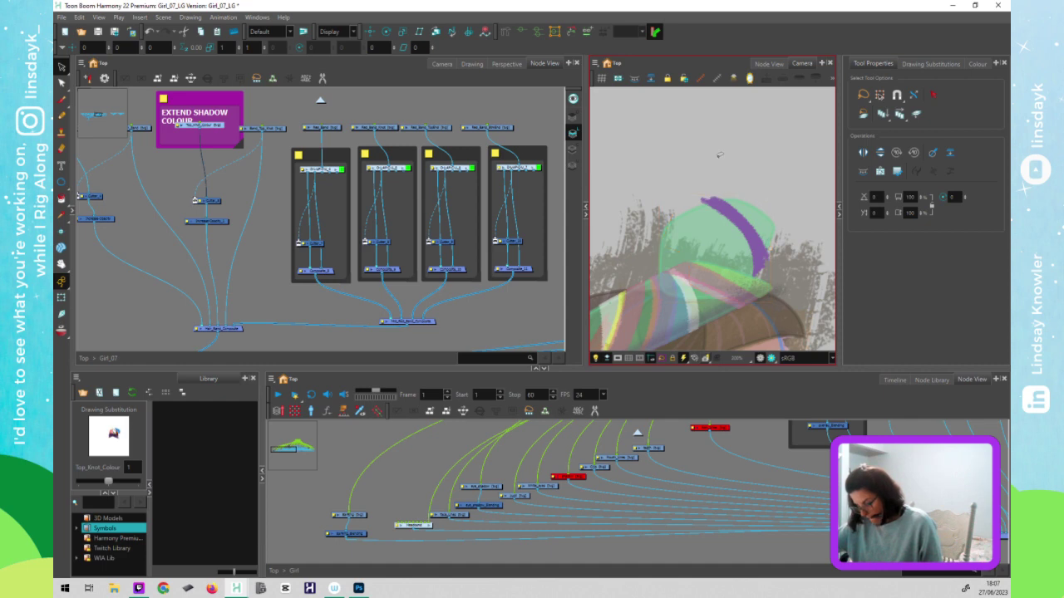
- Add a shared parent peg above the Top_Knot_Colour drawing and the neighbouring top knot drawing
{"action": "key", "text": "shift+t"}
{"action": "key", "text": "Escape"}
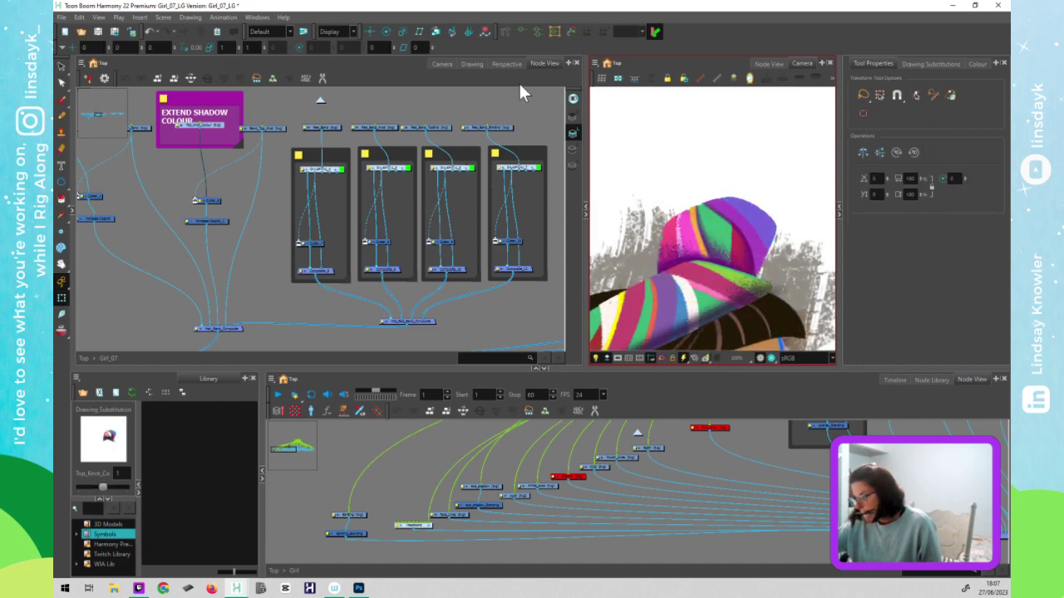
{"action": "left_click", "coordinate": [204, 137]}
{"action": "left_click_drag", "start_coordinate": [217, 157], "coordinate": [233, 179]}
{"action": "left_click_drag", "start_coordinate": [284, 128], "coordinate": [200, 164]}
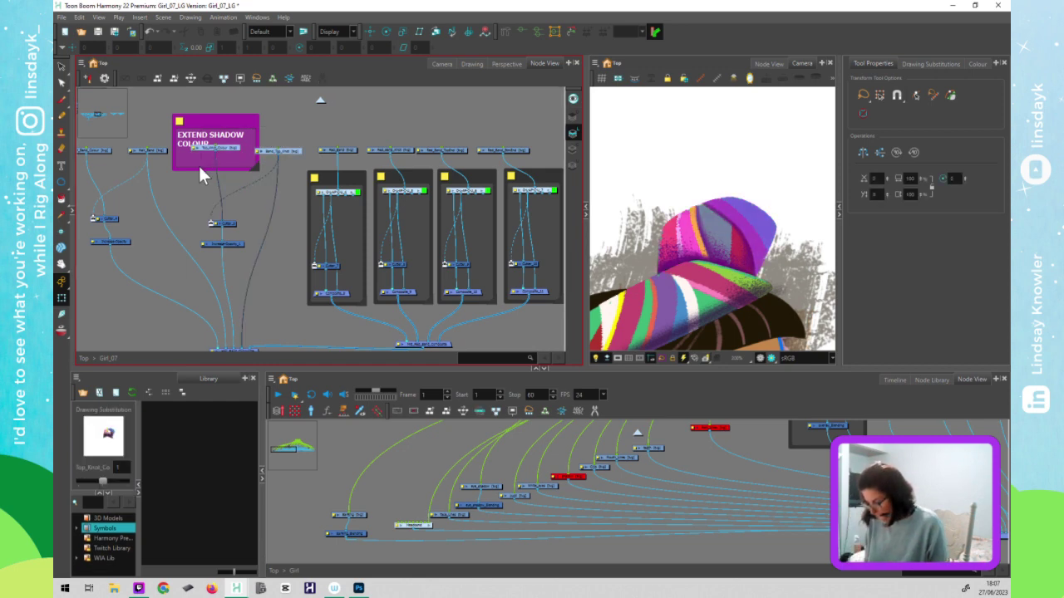
{"action": "left_click", "coordinate": [197, 164]}
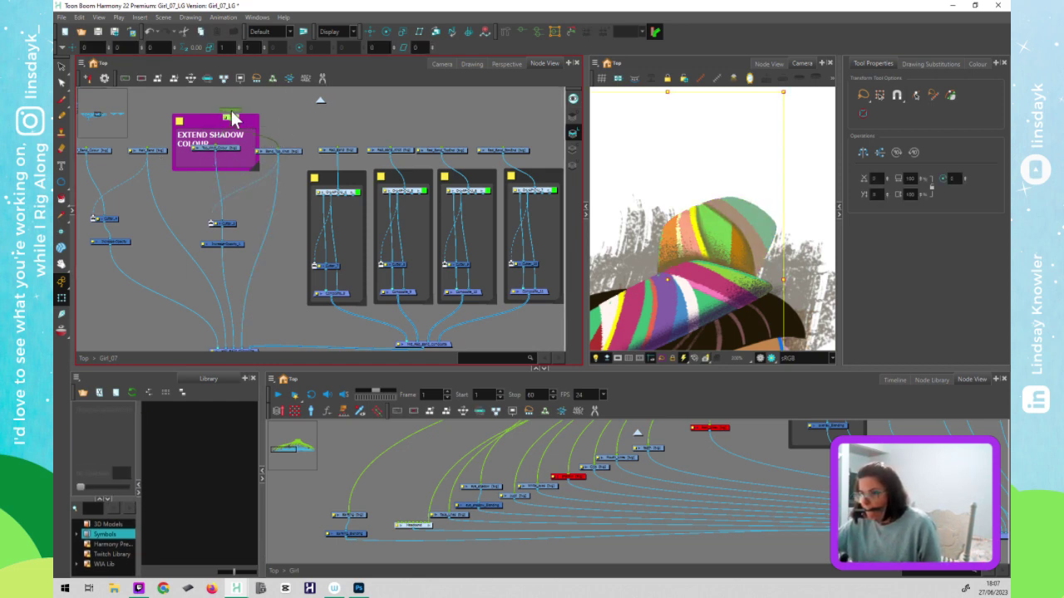
- Move the top knot up clear of the hat with the new peg and inspect the shading at its base
{"action": "left_click", "coordinate": [703, 246]}
{"action": "left_click_drag", "start_coordinate": [703, 246], "coordinate": [718, 185]}
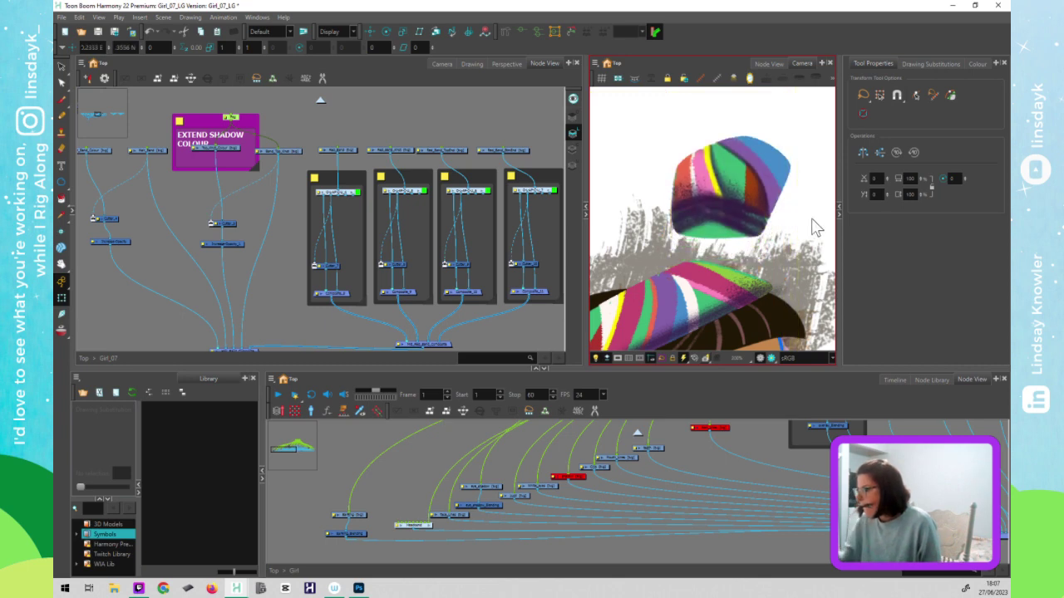
{"action": "left_click", "coordinate": [812, 220]}
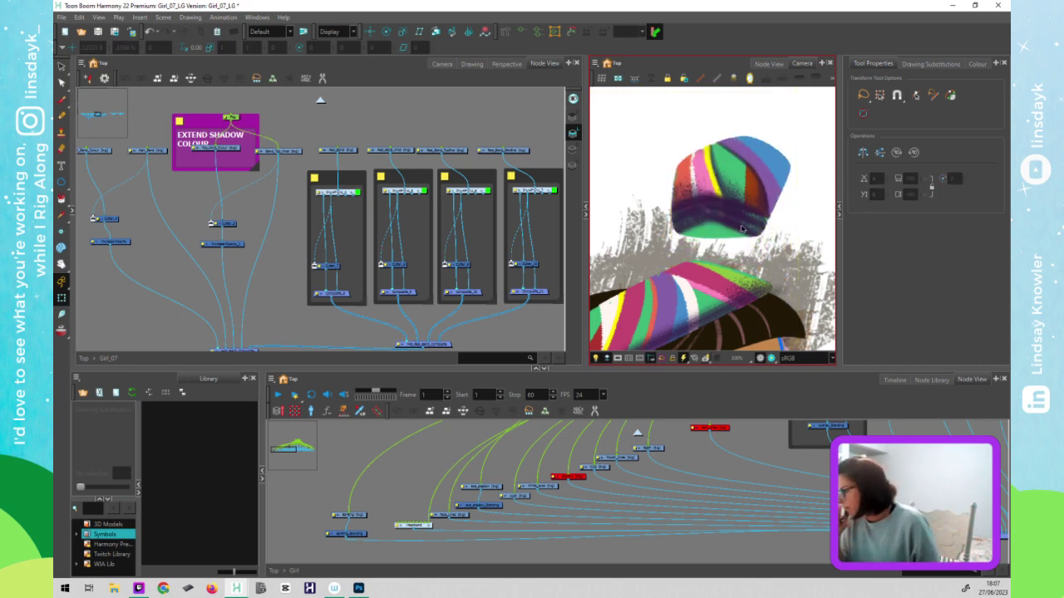
{"action": "scroll", "coordinate": [742, 227], "scroll_direction": "up", "scroll_amount": 1}
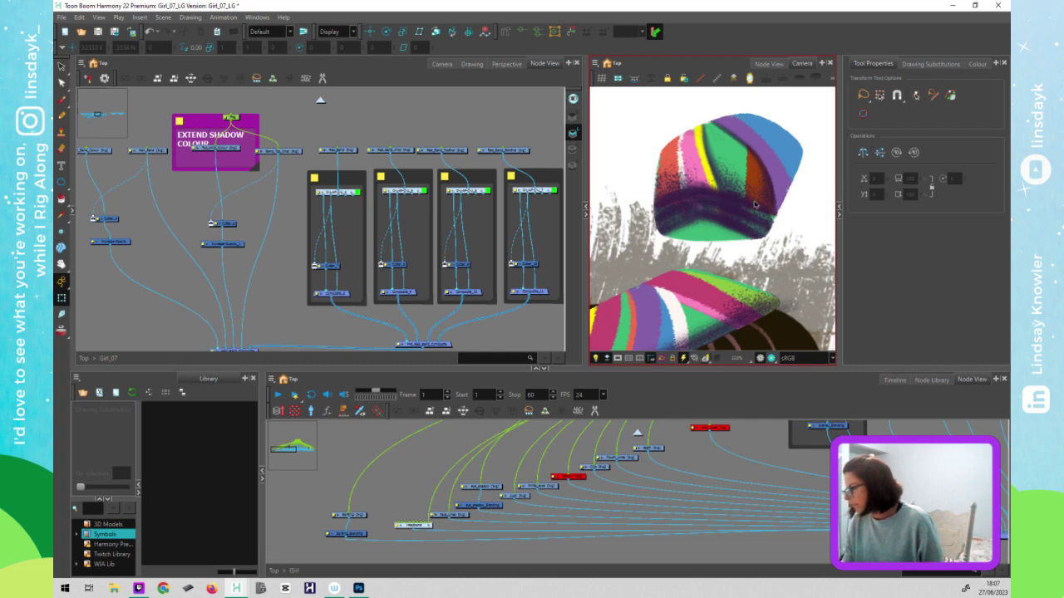
{"action": "scroll", "coordinate": [773, 191], "scroll_direction": "down", "scroll_amount": 4}
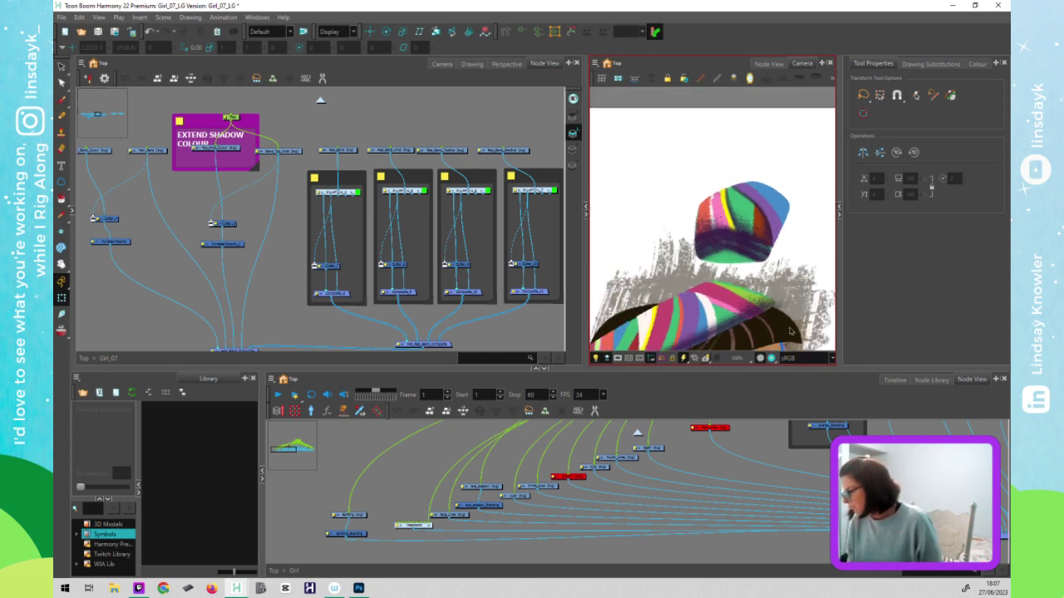
{"action": "scroll", "coordinate": [659, 267], "scroll_direction": "up", "scroll_amount": 4}
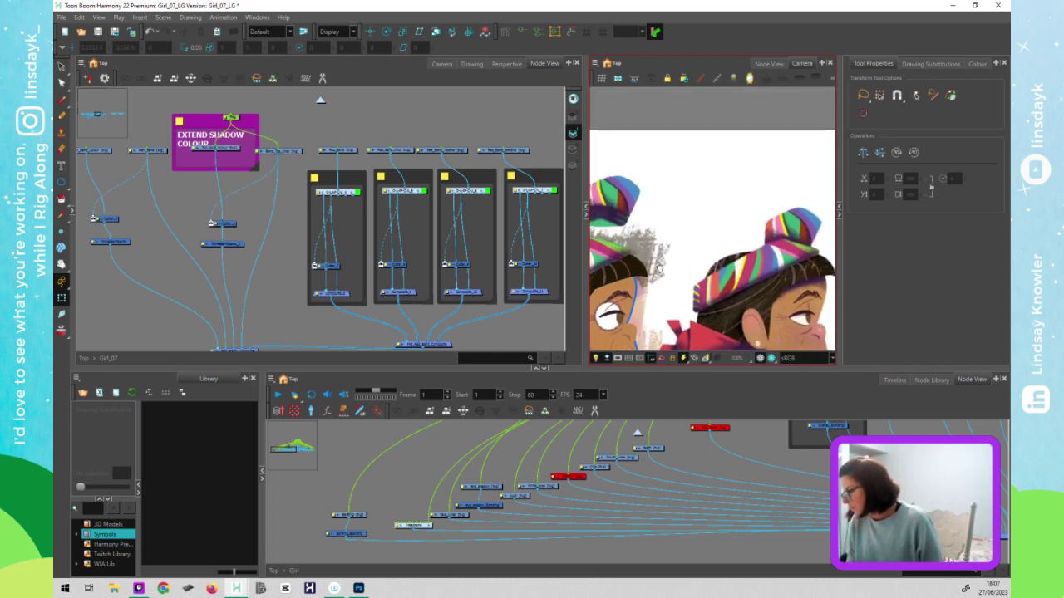
{"action": "left_click_drag", "start_coordinate": [660, 269], "coordinate": [666, 270]}
{"action": "scroll", "coordinate": [706, 206], "scroll_direction": "up", "scroll_amount": 6}
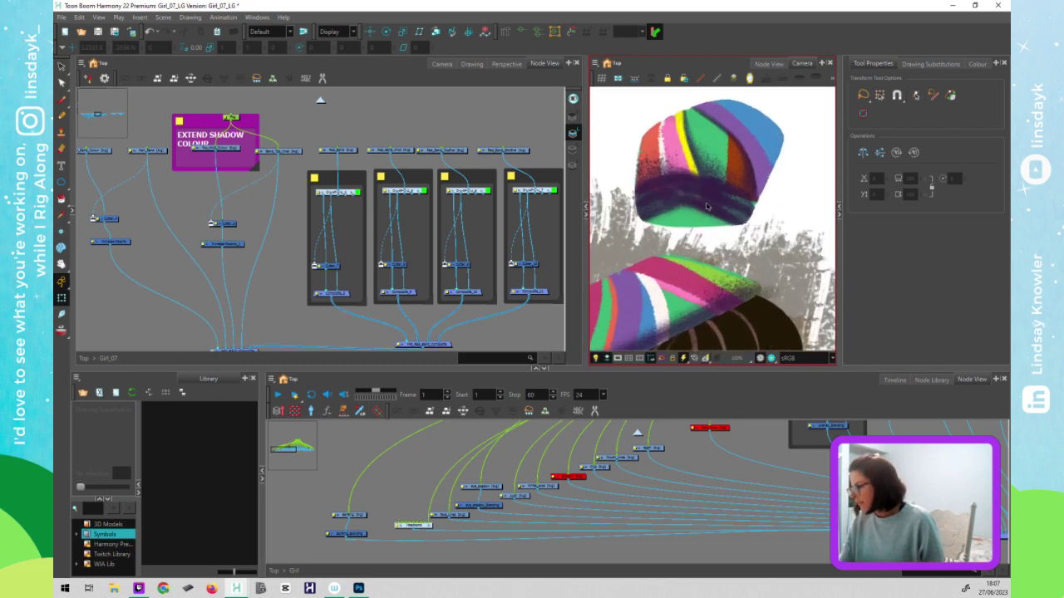
{"action": "scroll", "coordinate": [707, 206], "scroll_direction": "up", "scroll_amount": 1}
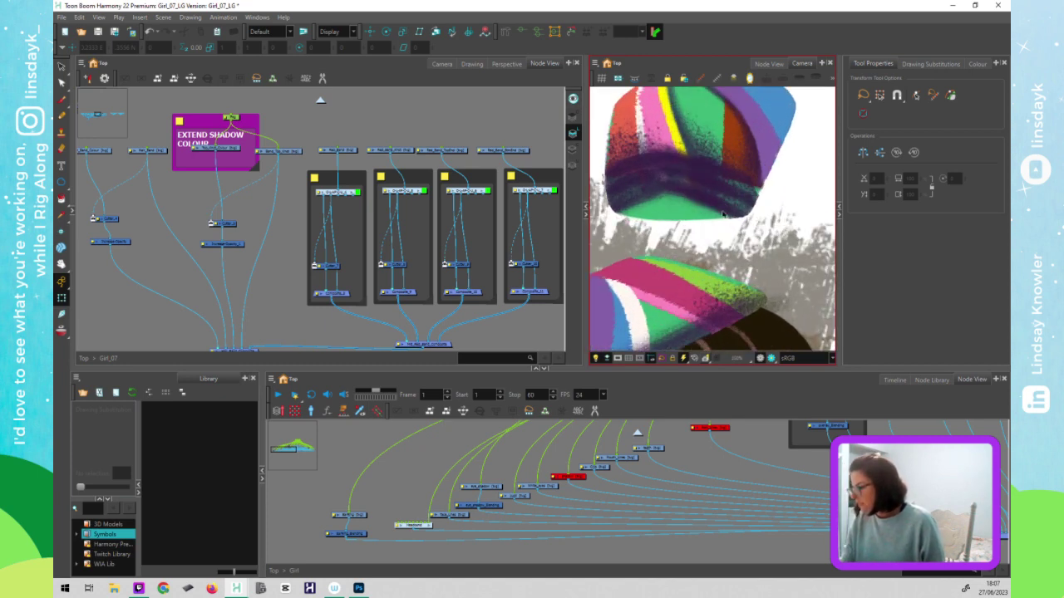
- Nudge the lower shadow copy on the top knot's overlay layer down and slightly sideways to extend the shading at the base
{"action": "left_click", "coordinate": [727, 213]}
{"action": "key", "text": "alt+s"}
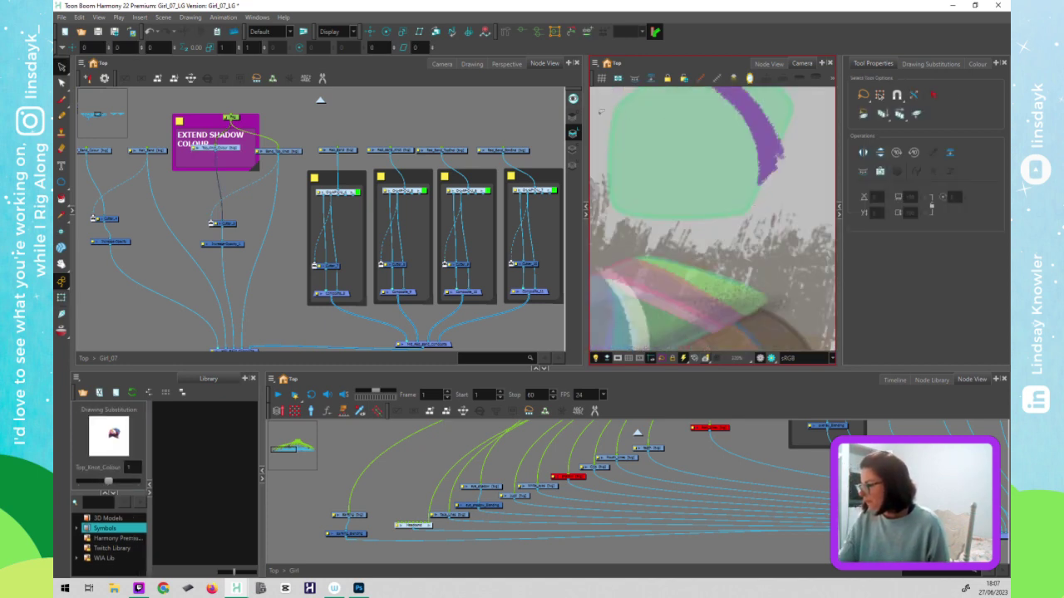
{"action": "left_click", "coordinate": [574, 118]}
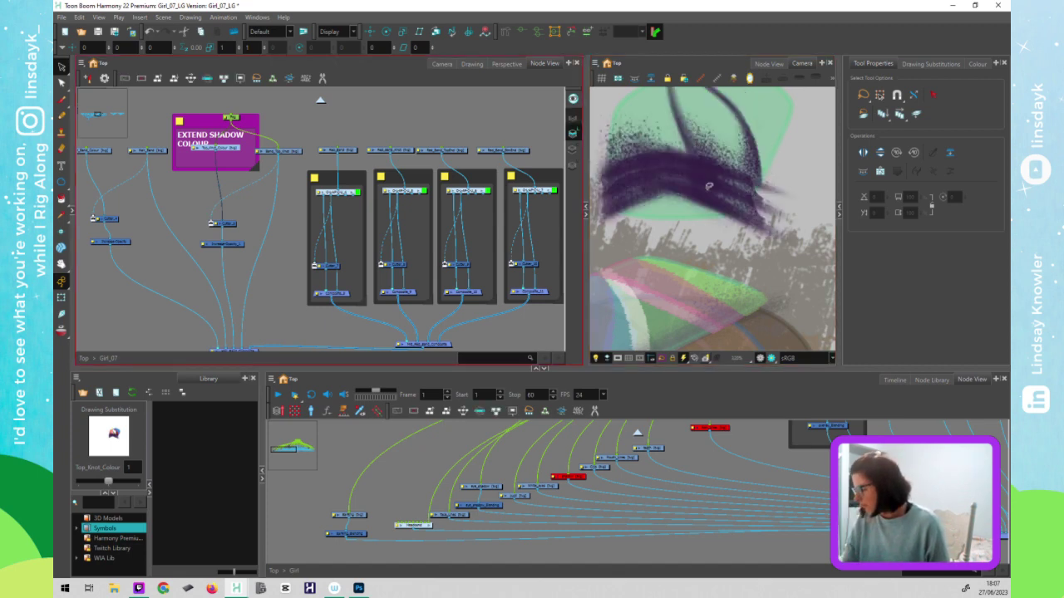
{"action": "left_click", "coordinate": [708, 186]}
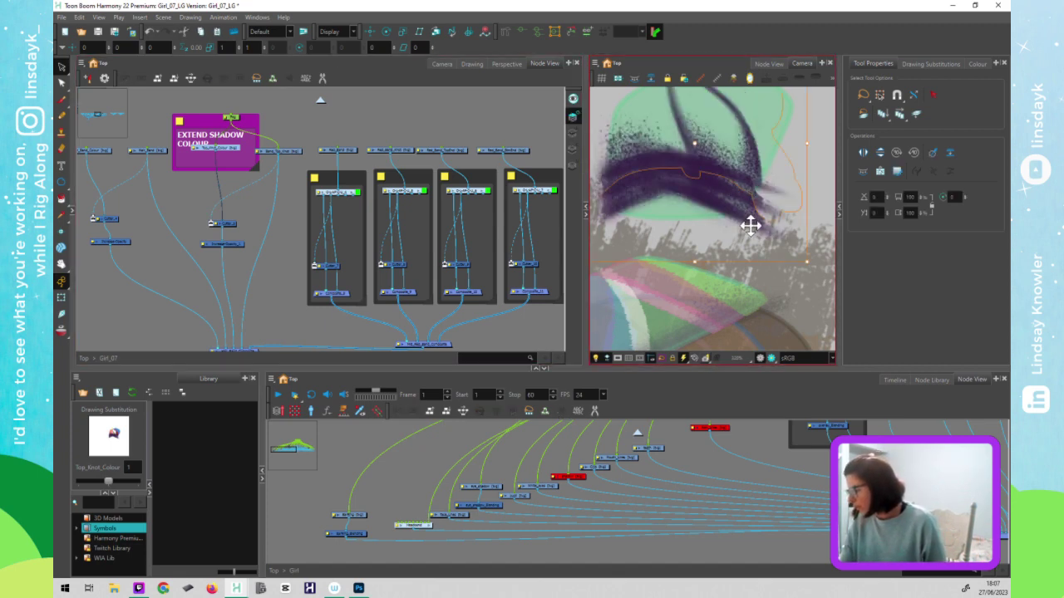
{"action": "left_click_drag", "start_coordinate": [751, 226], "coordinate": [747, 244]}
{"action": "key", "text": "ctrl+z"}
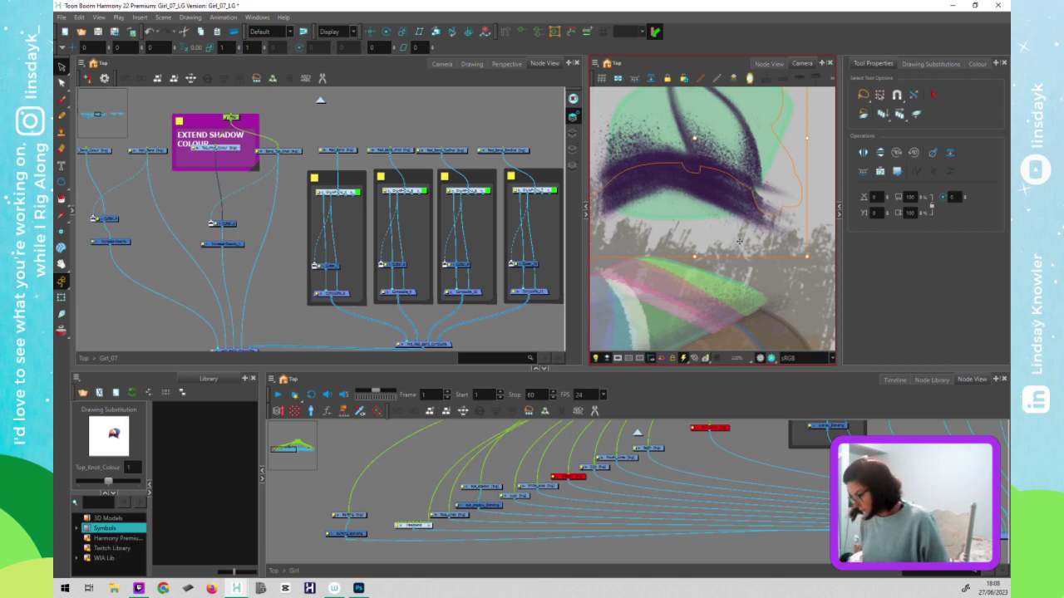
{"action": "key", "text": "Left"}
{"action": "key", "text": "Left"}
{"action": "key", "text": "Left"}
{"action": "key", "text": "Right"}
{"action": "key", "text": "Up"}
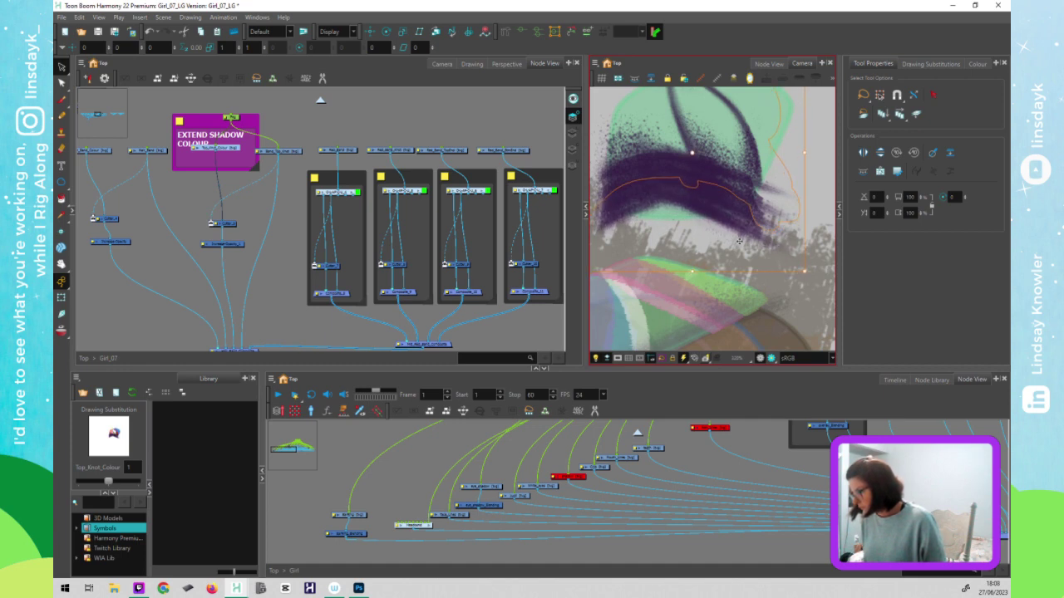
{"action": "key", "text": "Up"}
{"action": "key", "text": "Up"}
{"action": "key", "text": "Up"}
{"action": "key", "text": "Up"}
{"action": "key", "text": "Right"}
{"action": "key", "text": "Right"}
{"action": "key", "text": "Right"}
{"action": "key", "text": "Down"}
{"action": "key", "text": "Down"}
{"action": "key", "text": "Down"}
{"action": "key", "text": "Down"}
{"action": "key", "text": "Down"}
{"action": "key", "text": "Down"}
{"action": "key", "text": "Down"}
{"action": "key", "text": "Down"}
{"action": "key", "text": "Down"}
{"action": "key", "text": "Down"}
{"action": "key", "text": "Down"}
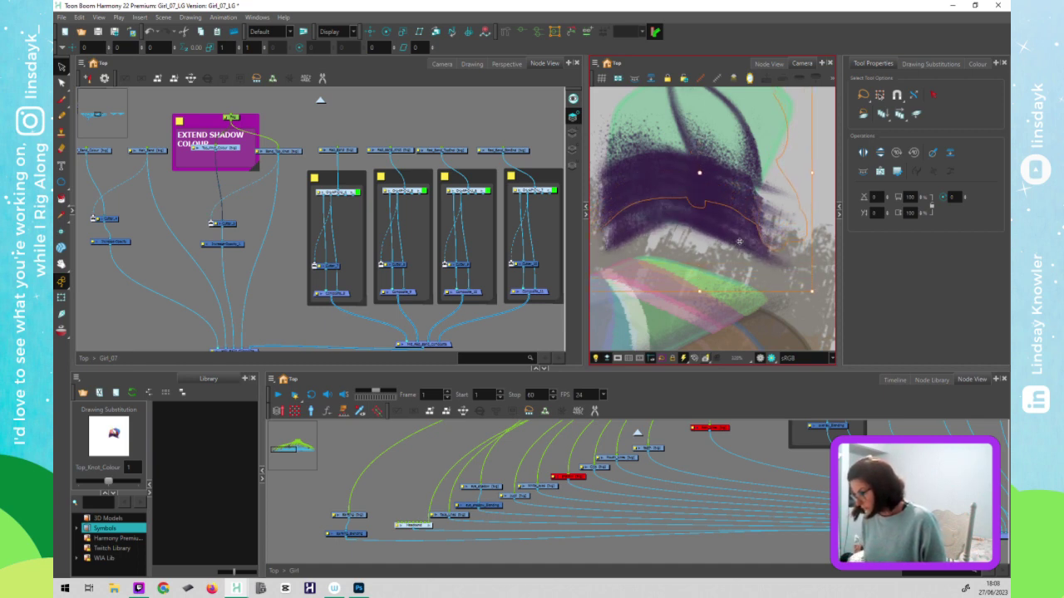
{"action": "key", "text": "Up"}
{"action": "key", "text": "Up"}
{"action": "key", "text": "Up"}
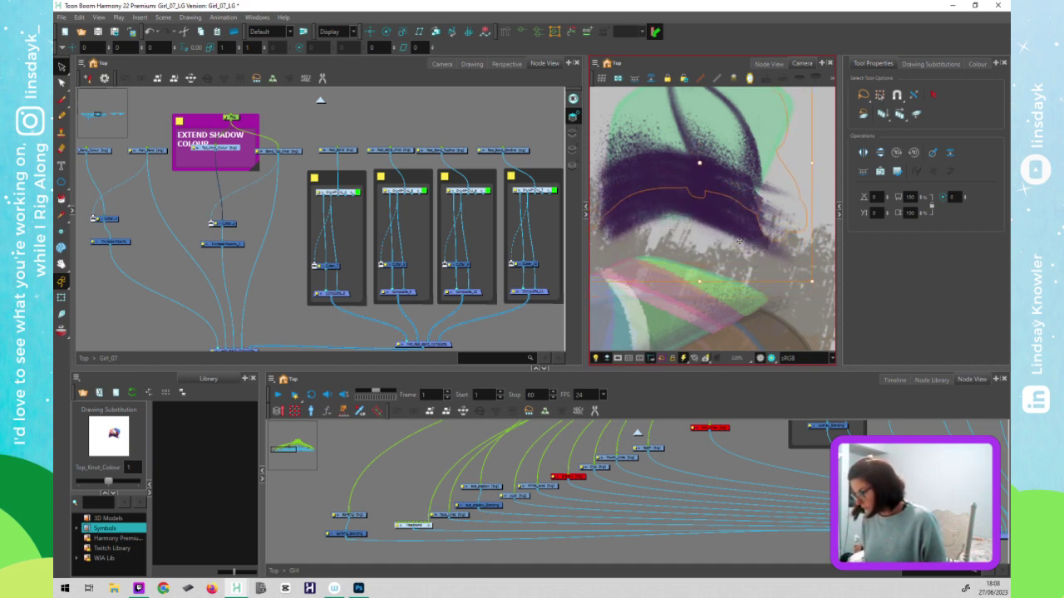
{"action": "key", "text": "Down"}
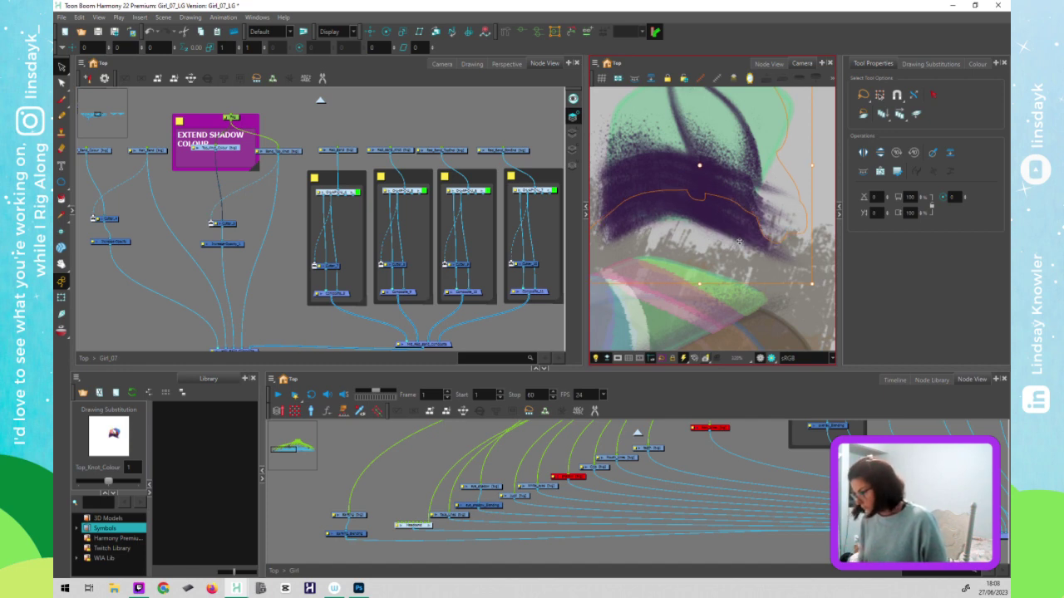
- Duplicate the lower shadow stroke and nudge the copy down to cover the remaining bottom edge of the top knot
{"action": "left_click", "coordinate": [737, 269]}
{"action": "left_click", "coordinate": [731, 211]}
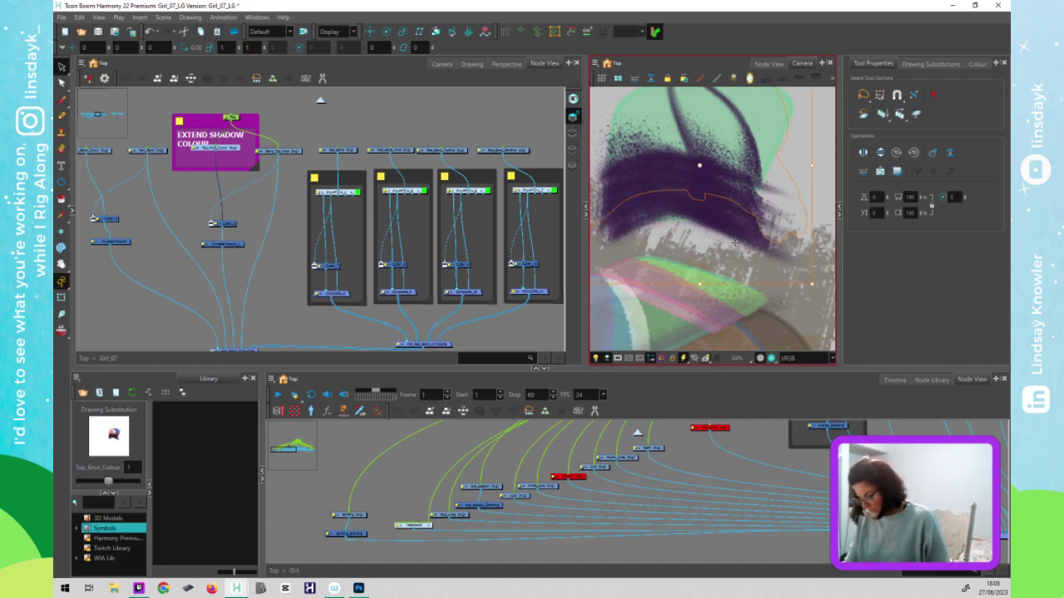
{"action": "key", "text": "ctrl+v"}
{"action": "key", "text": "Down"}
{"action": "key", "text": "Down"}
{"action": "key", "text": "Down"}
{"action": "key", "text": "Down"}
{"action": "key", "text": "Down"}
{"action": "key", "text": "Down"}
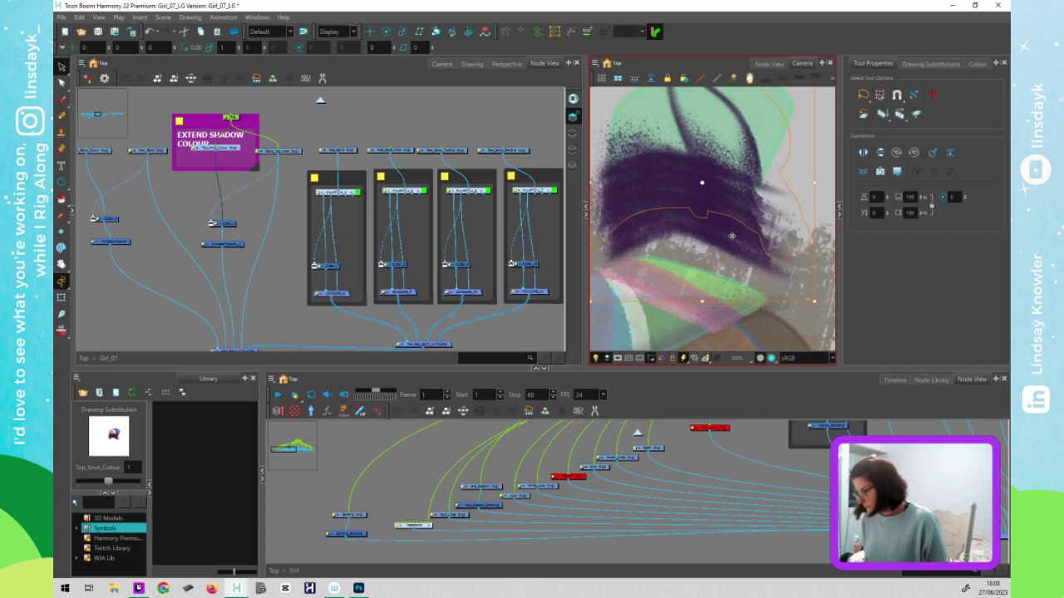
- Nudge the lower shadow stroke up slightly and paste another copy of it at the top knot's base
{"action": "key", "text": "Up"}
{"action": "key", "text": "Up"}
{"action": "key", "text": "Up"}
{"action": "left_click", "coordinate": [741, 310]}
{"action": "left_click", "coordinate": [727, 224]}
{"action": "key", "text": "ctrl+v"}
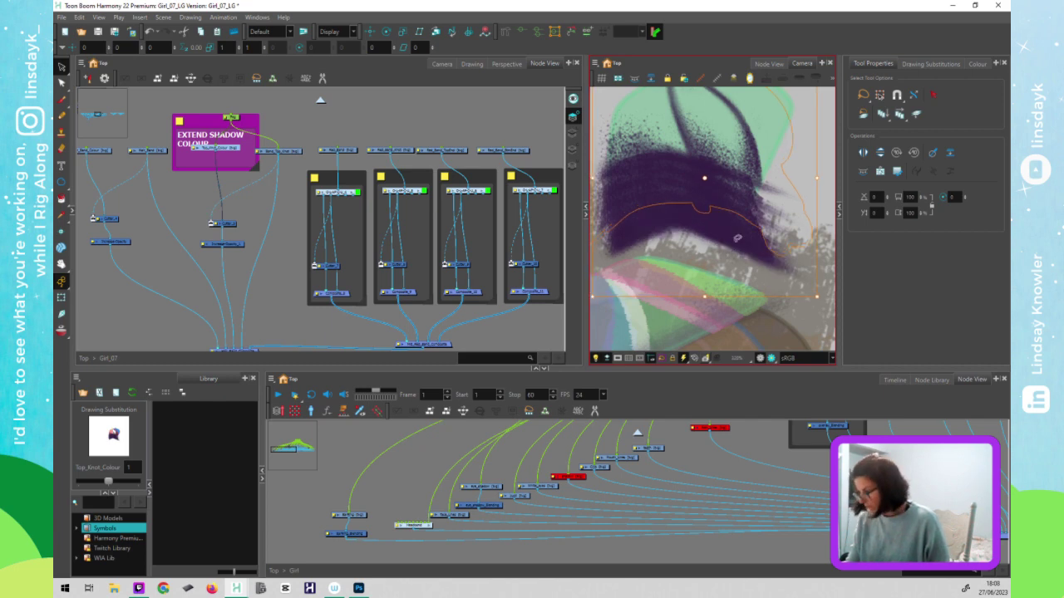
- Nudge the pasted shadow copy up and shift it sideways over the top knot's outer lower edge, checking the shading in the full view
{"action": "key", "text": "Up"}
{"action": "key", "text": "Up"}
{"action": "key", "text": "Up"}
{"action": "key", "text": "Up"}
{"action": "key", "text": "Up"}
{"action": "key", "text": "Up"}
{"action": "key", "text": "Up"}
{"action": "key", "text": "Up"}
{"action": "key", "text": "Up"}
{"action": "key", "text": "Up"}
{"action": "key", "text": "Up"}
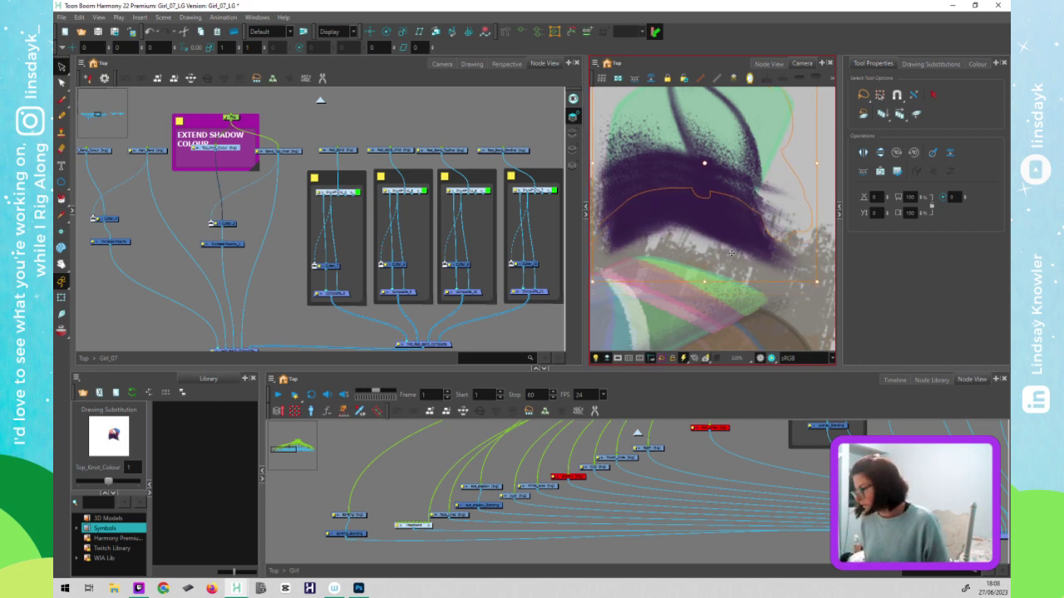
{"action": "mouse_move", "coordinate": [711, 204]}
{"action": "left_mouse_down"}
{"action": "mouse_move", "coordinate": [750, 211]}
{"action": "mouse_move", "coordinate": [739, 207]}
{"action": "left_mouse_up"}
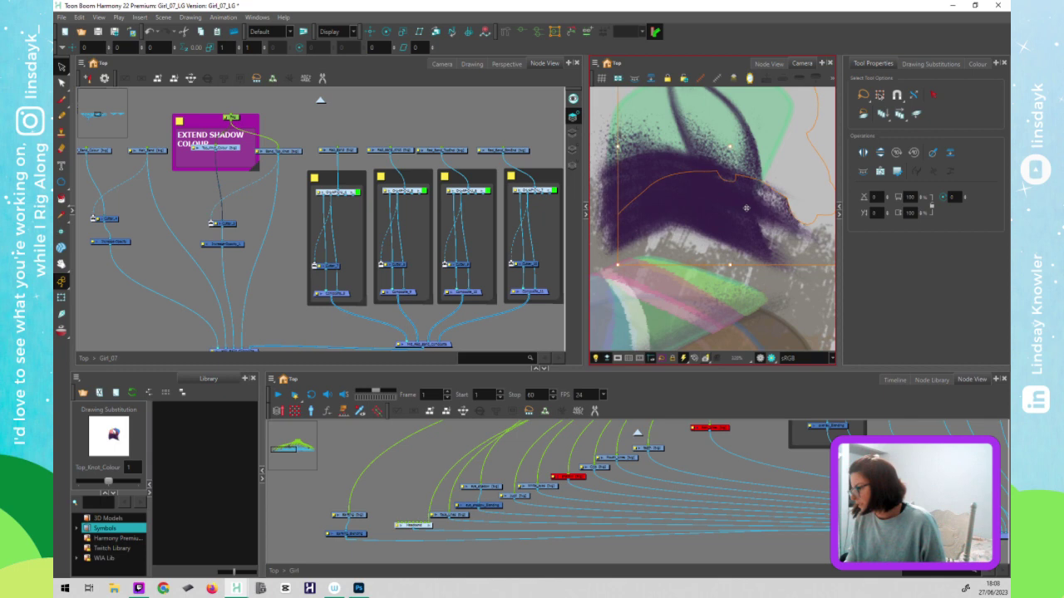
{"action": "key", "text": "1"}
{"action": "key", "text": "1"}
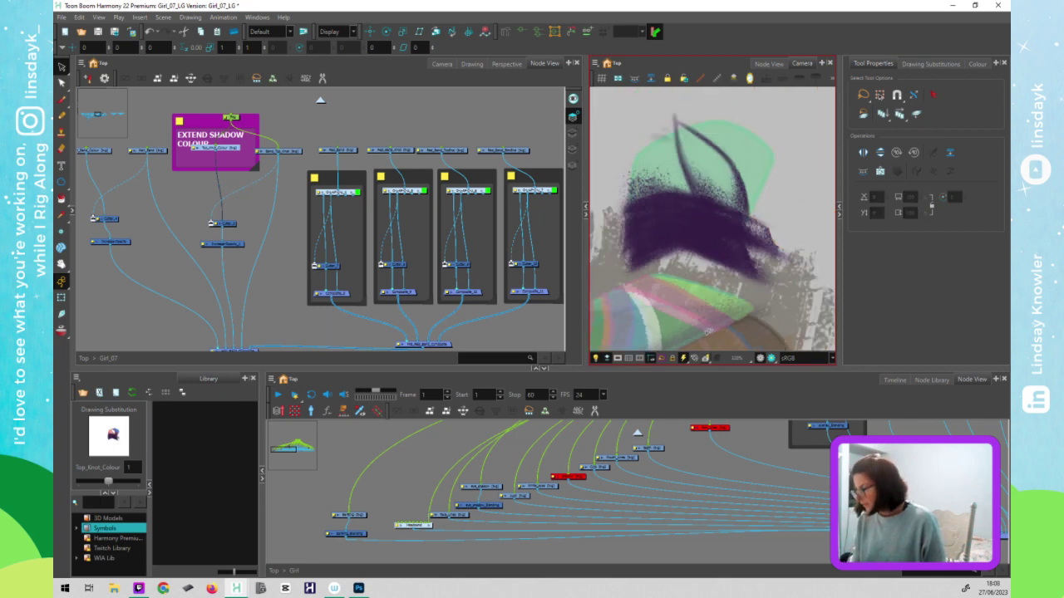
{"action": "key", "text": "shift+2"}
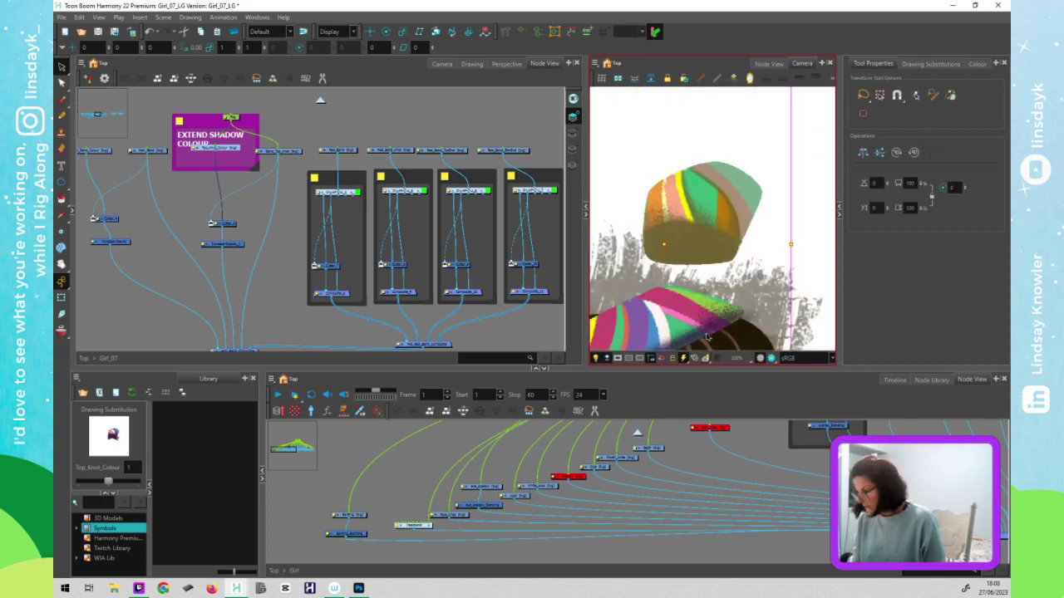
{"action": "left_click", "coordinate": [811, 258]}
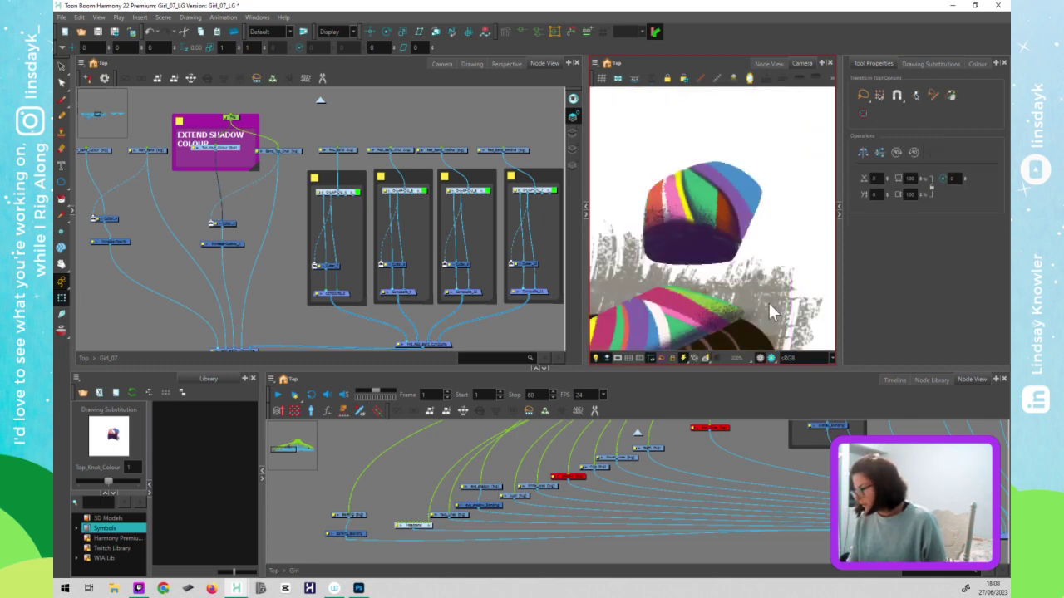
{"action": "key", "text": "alt+s"}
{"action": "key", "text": "ctrl+a"}
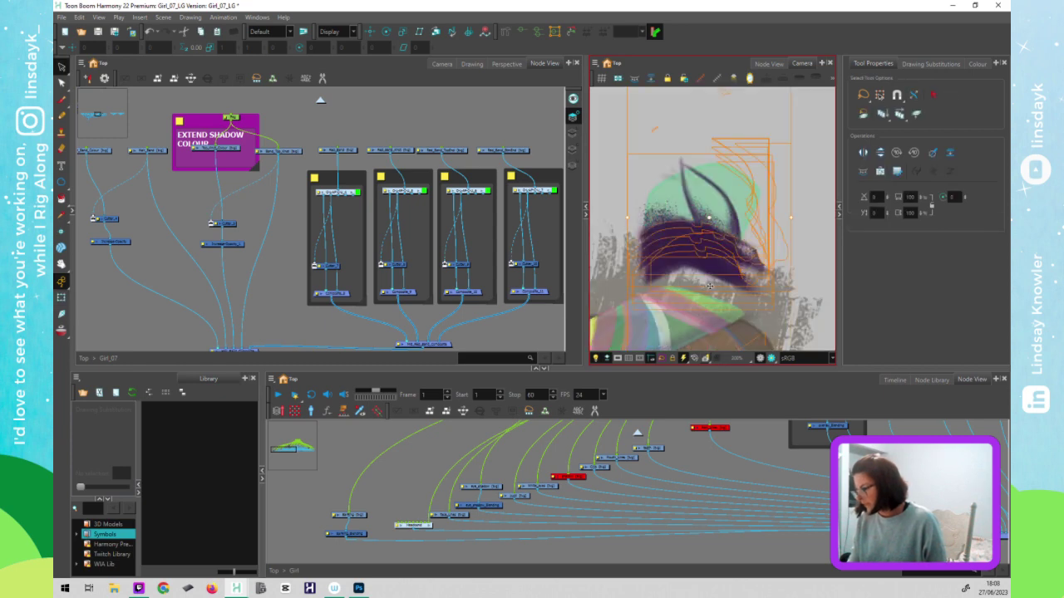
{"action": "key", "text": "]"}
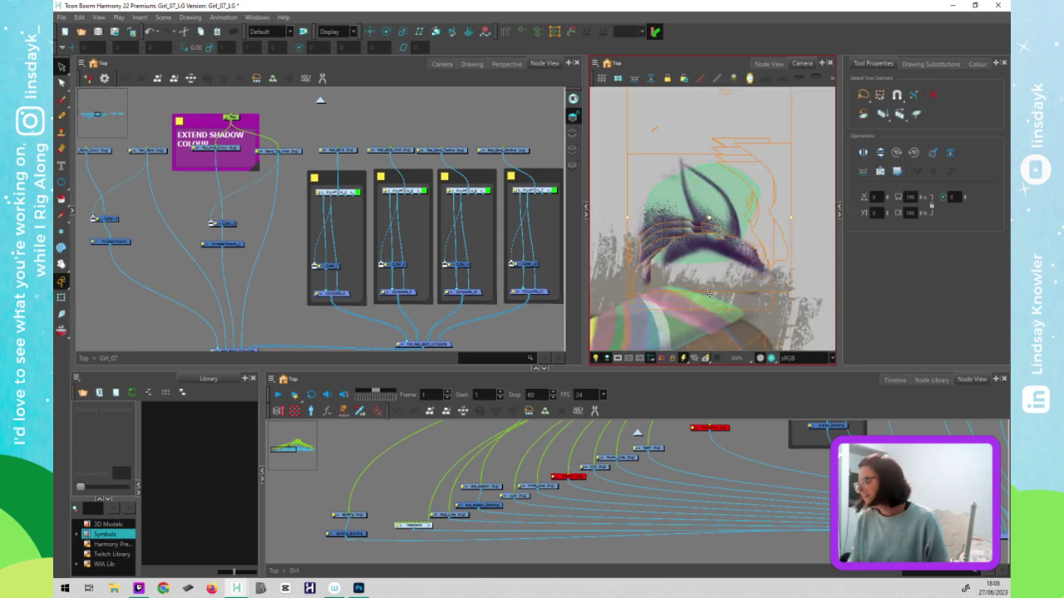
{"action": "key", "text": "ctrl+z"}
{"action": "left_click", "coordinate": [809, 279]}
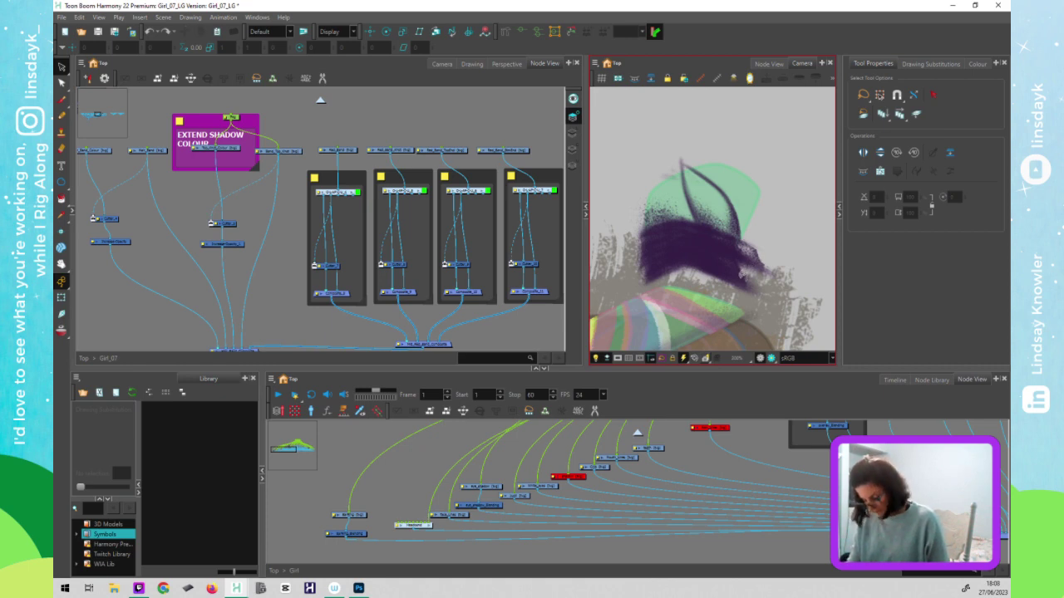
- Cut away and delete the excess shadow artwork beside the top knot with the Cutter tool, and check the rendered result
{"action": "key", "text": "alt+t"}
{"action": "mouse_move", "coordinate": [770, 226]}
{"action": "left_mouse_down"}
{"action": "mouse_move", "coordinate": [796, 130]}
{"action": "mouse_move", "coordinate": [781, 174]}
{"action": "mouse_move", "coordinate": [764, 110]}
{"action": "mouse_move", "coordinate": [708, 156]}
{"action": "mouse_move", "coordinate": [803, 294]}
{"action": "mouse_move", "coordinate": [817, 128]}
{"action": "left_mouse_up"}
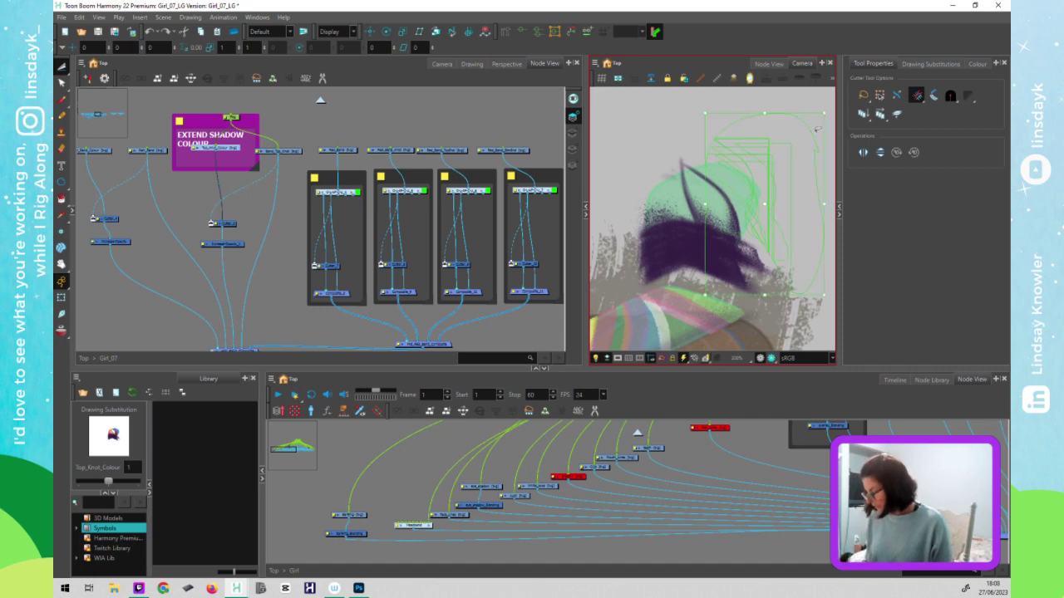
{"action": "key", "text": "Delete"}
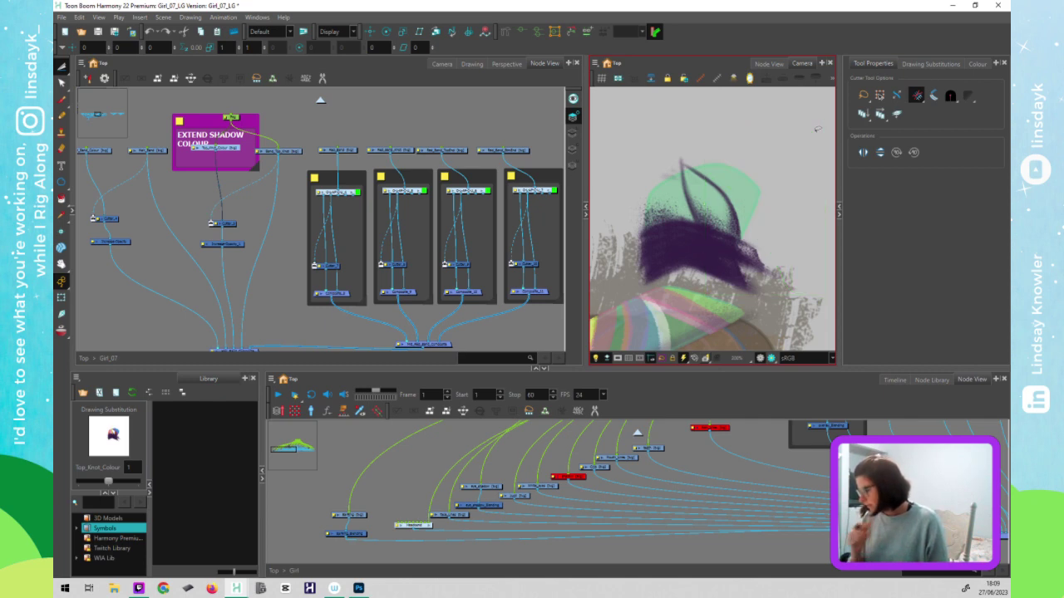
{"action": "key", "text": "shift+t"}
{"action": "left_click", "coordinate": [812, 266]}
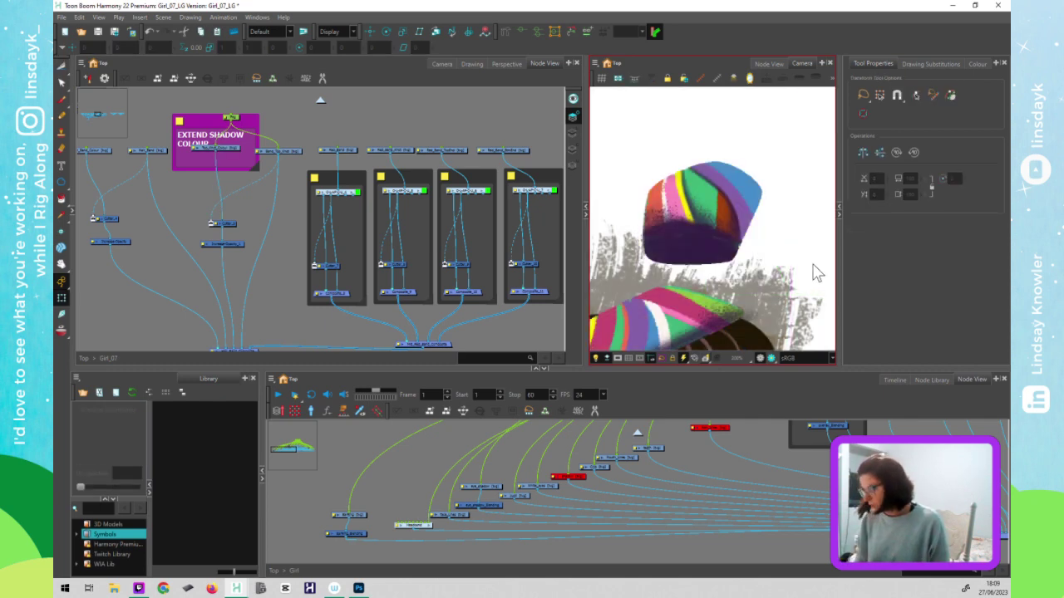
- Delete the temporary shared peg above the top knot drawings to put the top knot back on the hat, and check its fit
{"action": "left_click_drag", "start_coordinate": [255, 107], "coordinate": [202, 124]}
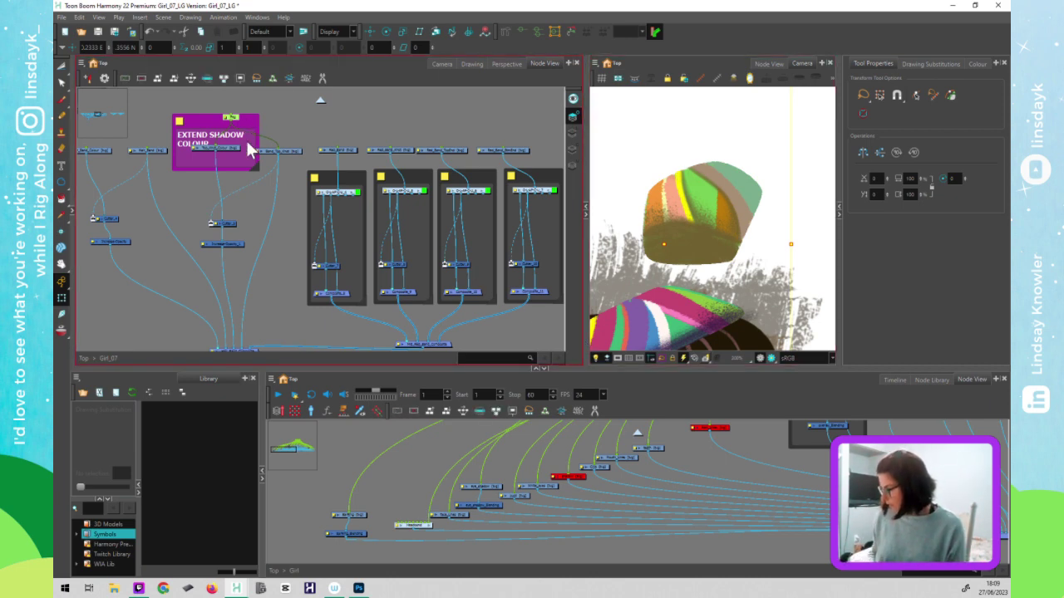
{"action": "key", "text": "Delete"}
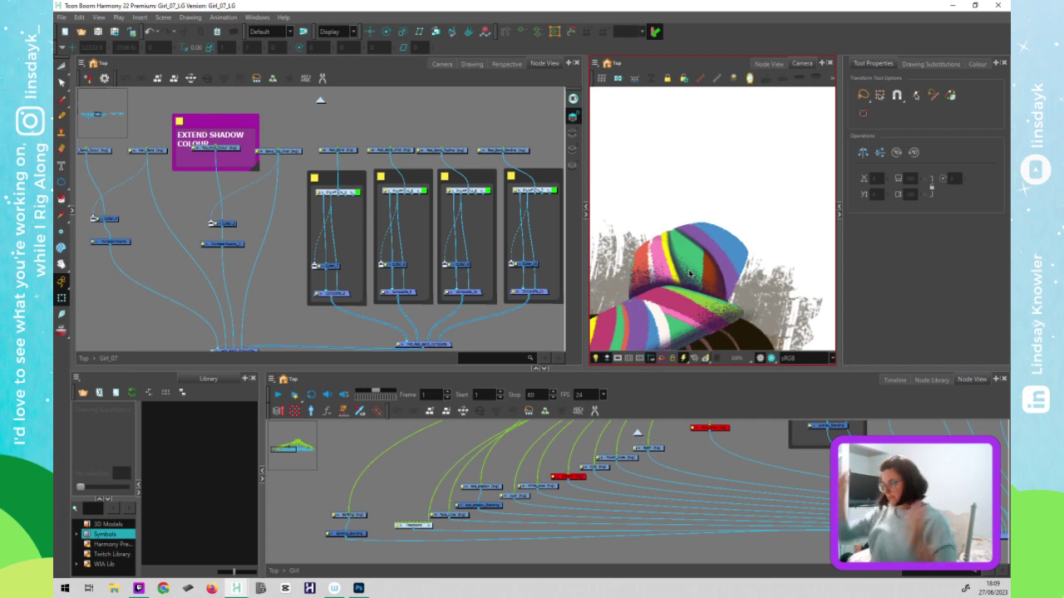
{"action": "scroll", "coordinate": [722, 192], "scroll_direction": "down", "scroll_amount": 1}
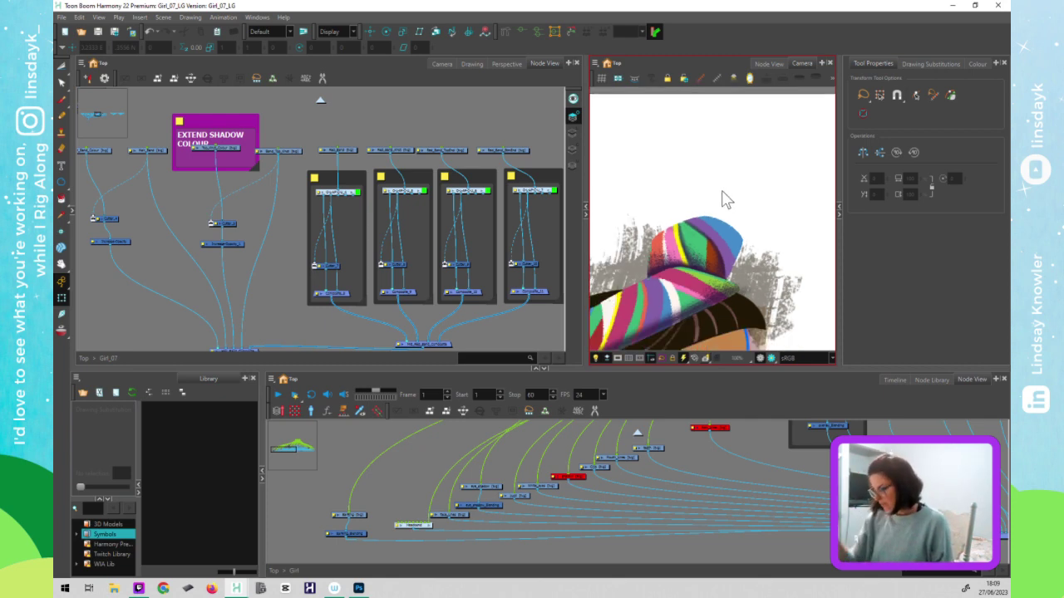
{"action": "scroll", "coordinate": [722, 195], "scroll_direction": "down", "scroll_amount": 1}
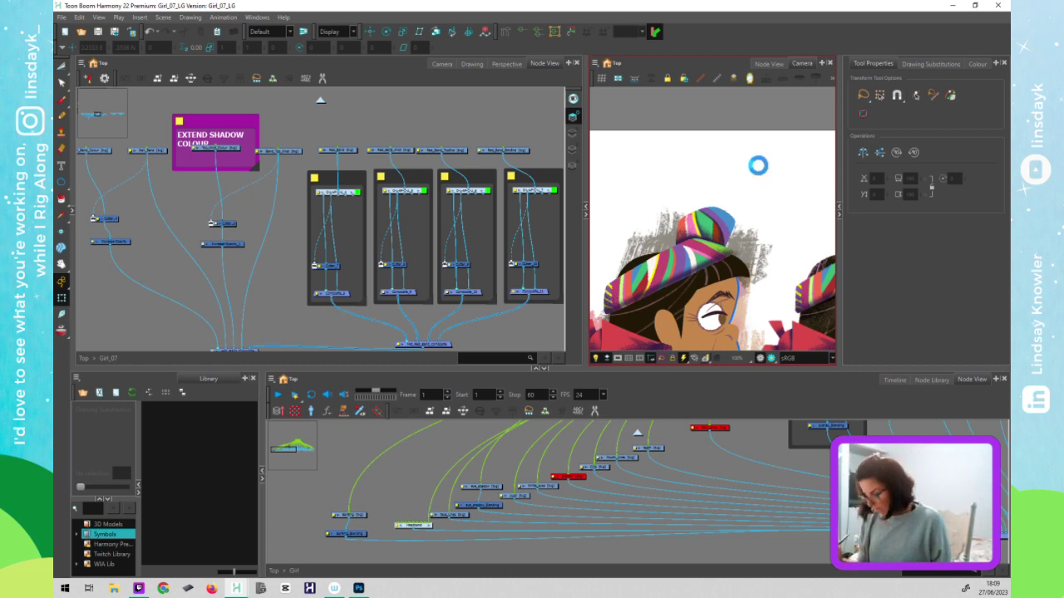
- Delete the EXTEND SHADOW COLOUR backdrop from the node network and compare the hat with the neighbouring reference character
{"action": "left_click", "coordinate": [256, 167]}
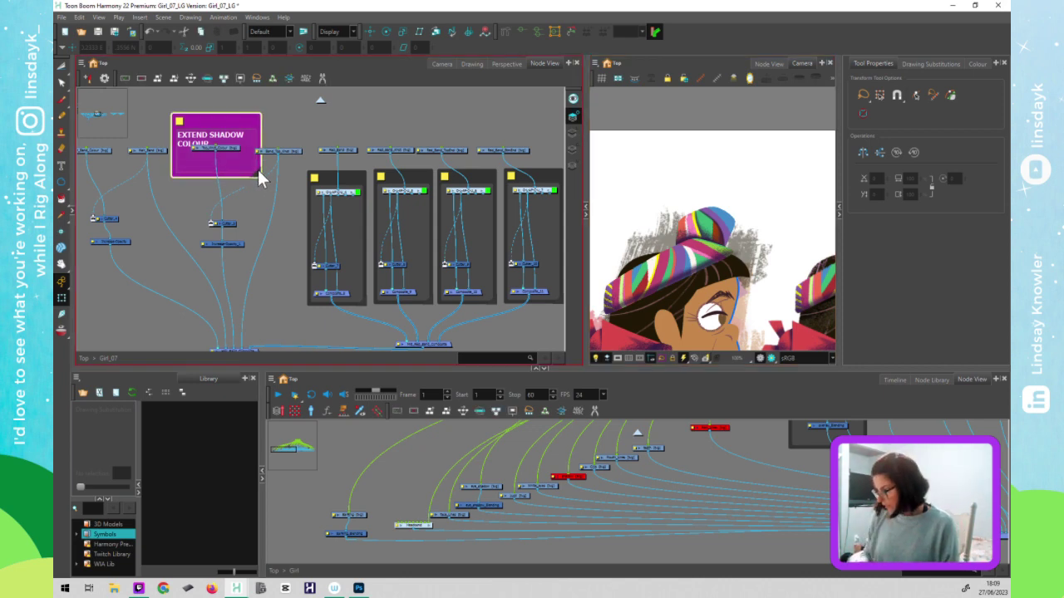
{"action": "key", "text": "Delete"}
{"action": "scroll", "coordinate": [730, 329], "scroll_direction": "down", "scroll_amount": 3}
{"action": "left_click_drag", "start_coordinate": [750, 319], "coordinate": [746, 216]}
{"action": "scroll", "coordinate": [748, 312], "scroll_direction": "down", "scroll_amount": 2}
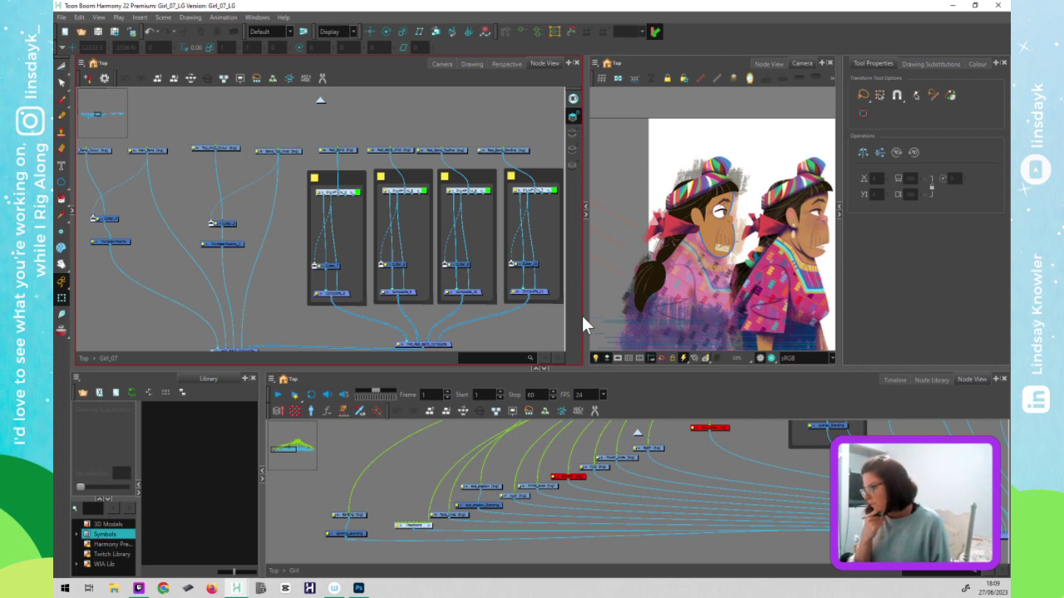
{"action": "scroll", "coordinate": [784, 212], "scroll_direction": "up", "scroll_amount": 2}
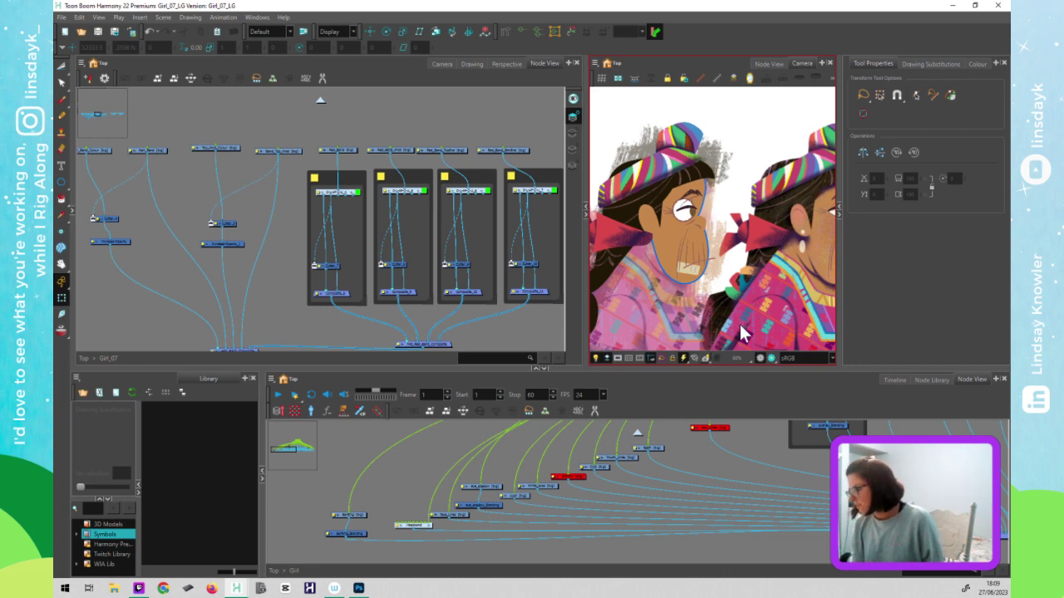
{"action": "scroll", "coordinate": [742, 333], "scroll_direction": "down", "scroll_amount": 2}
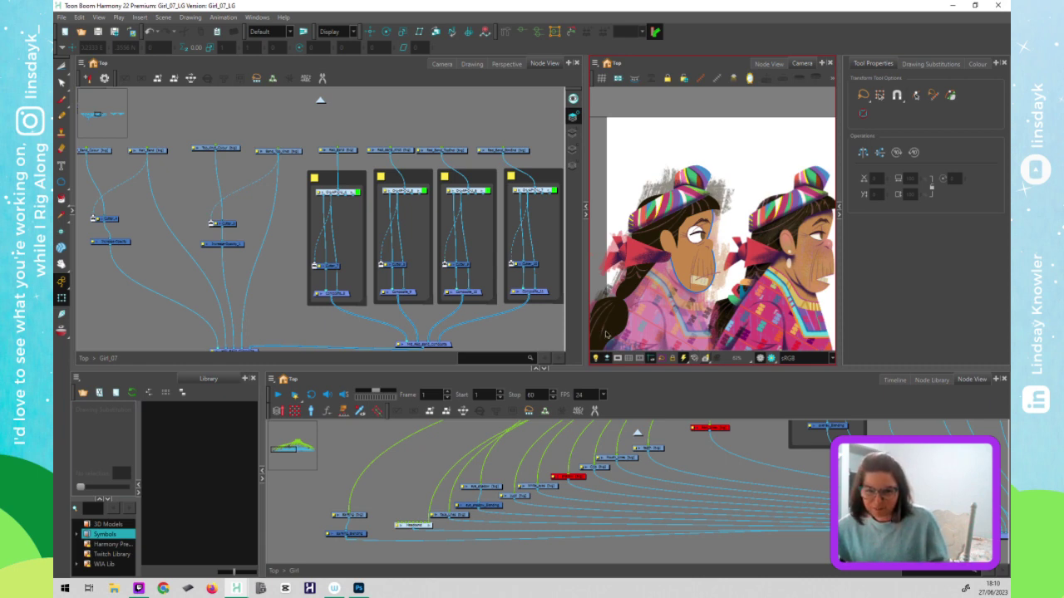
{"action": "left_click", "coordinate": [354, 387]}
{"action": "left_click", "coordinate": [171, 271]}
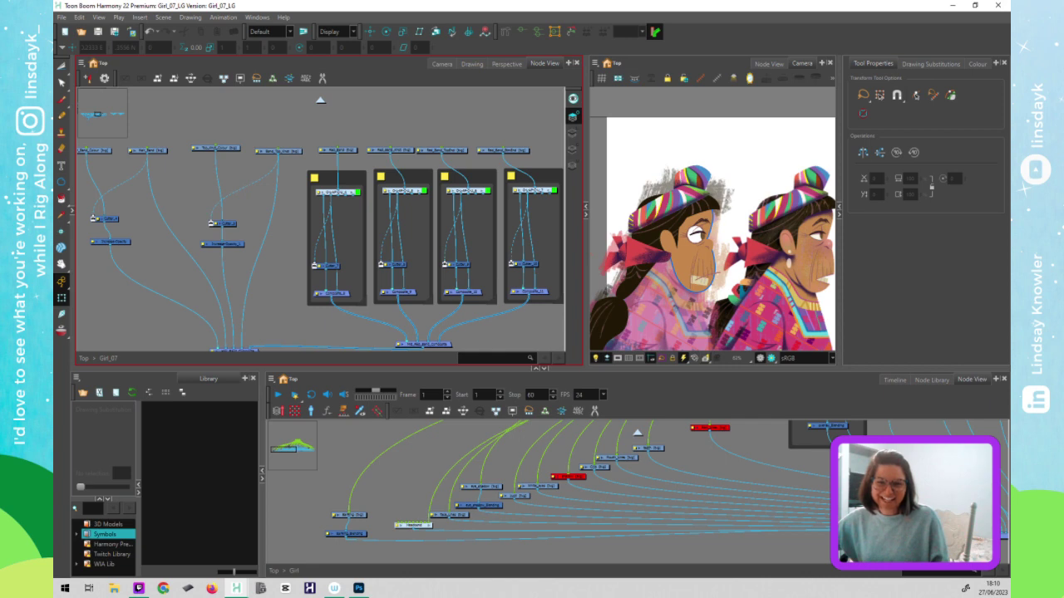
{"action": "key", "text": "alt+Tab"}
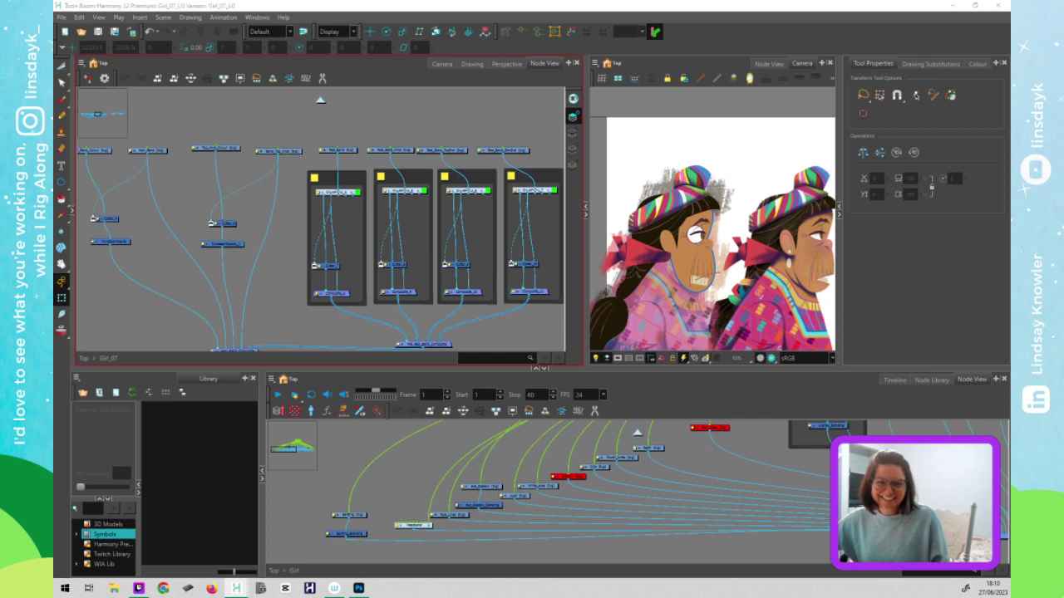